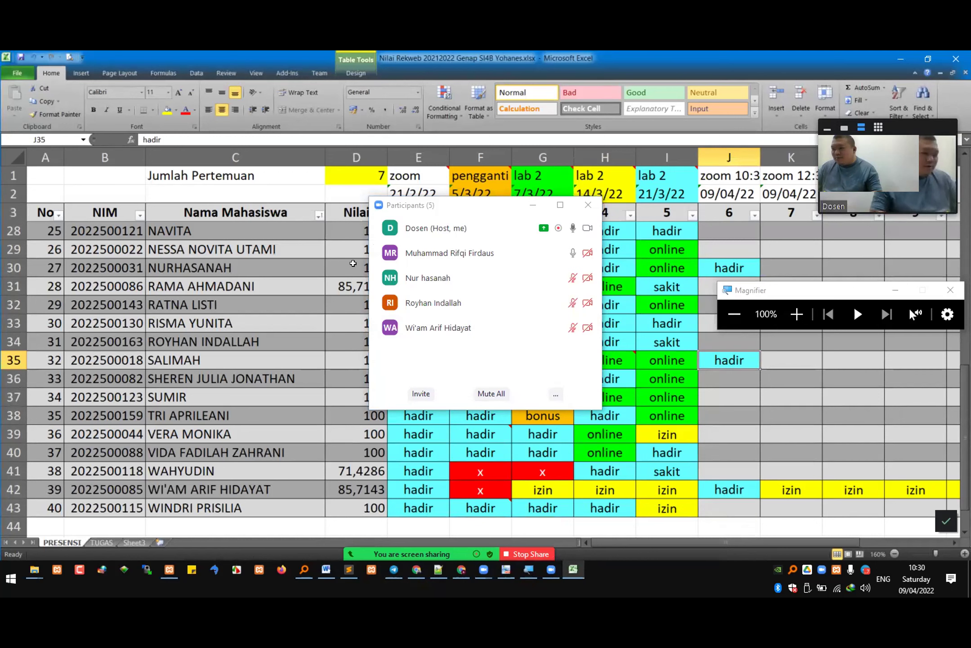
Copy the hadir mark from J30 into J27 for meeting 6
left_click(685, 272)
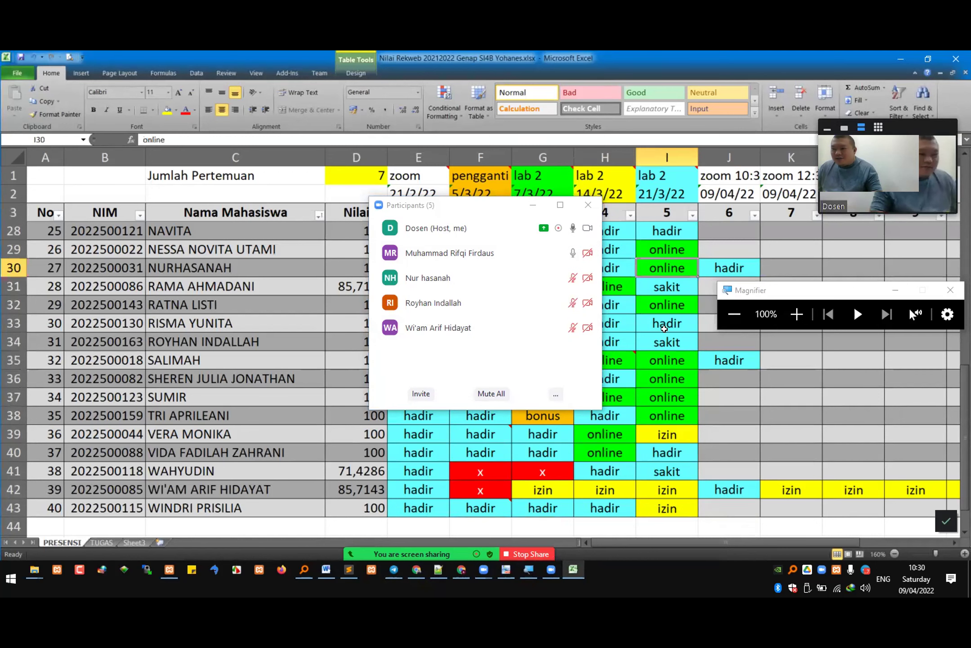
scroll(665, 328, "up", 2)
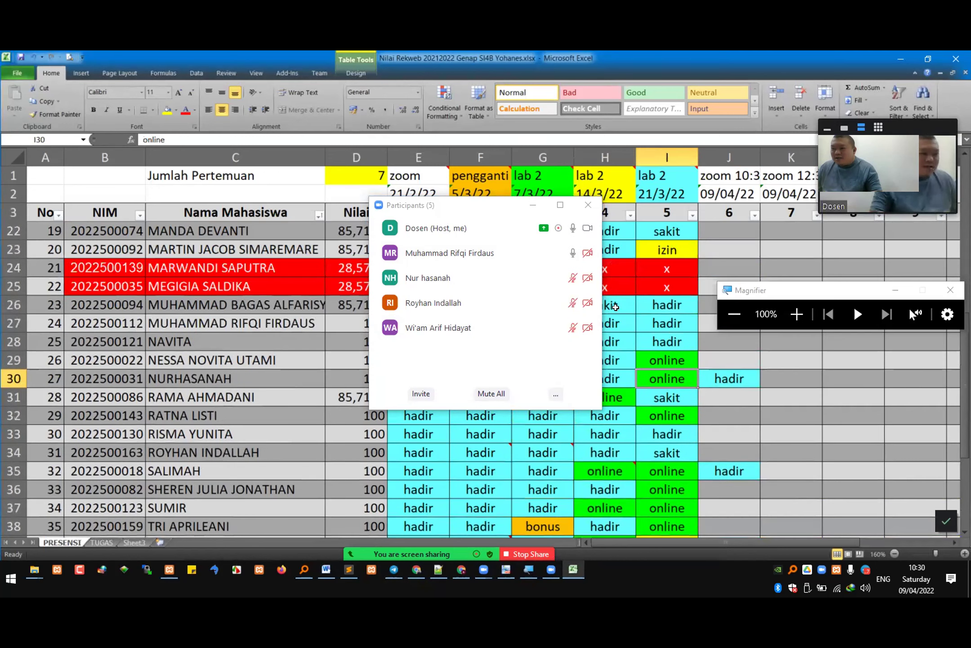
left_click(736, 377)
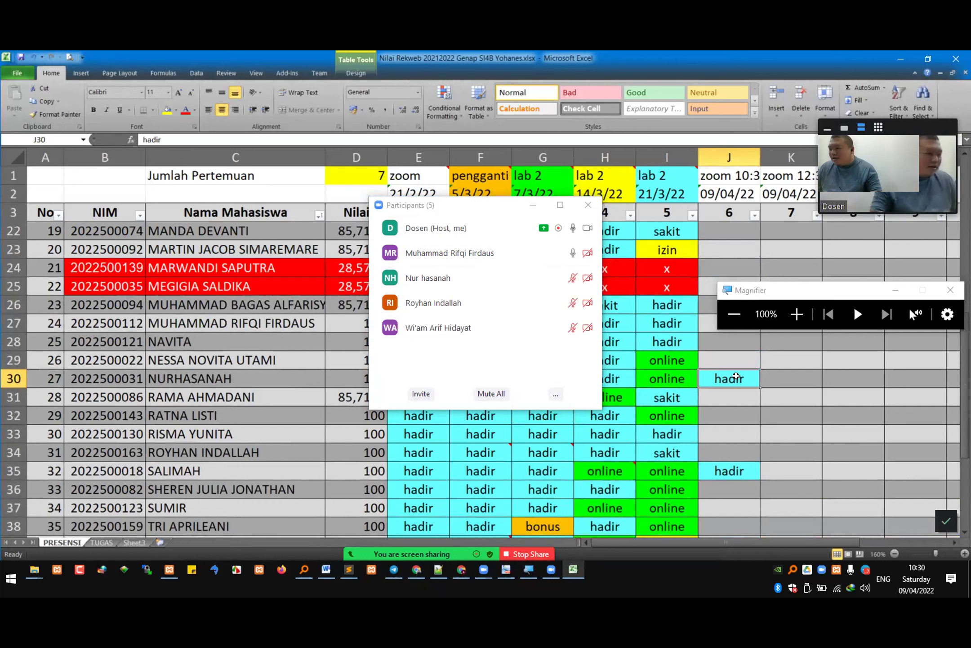
key("ctrl+c")
left_click(705, 327)
key("ctrl+v")
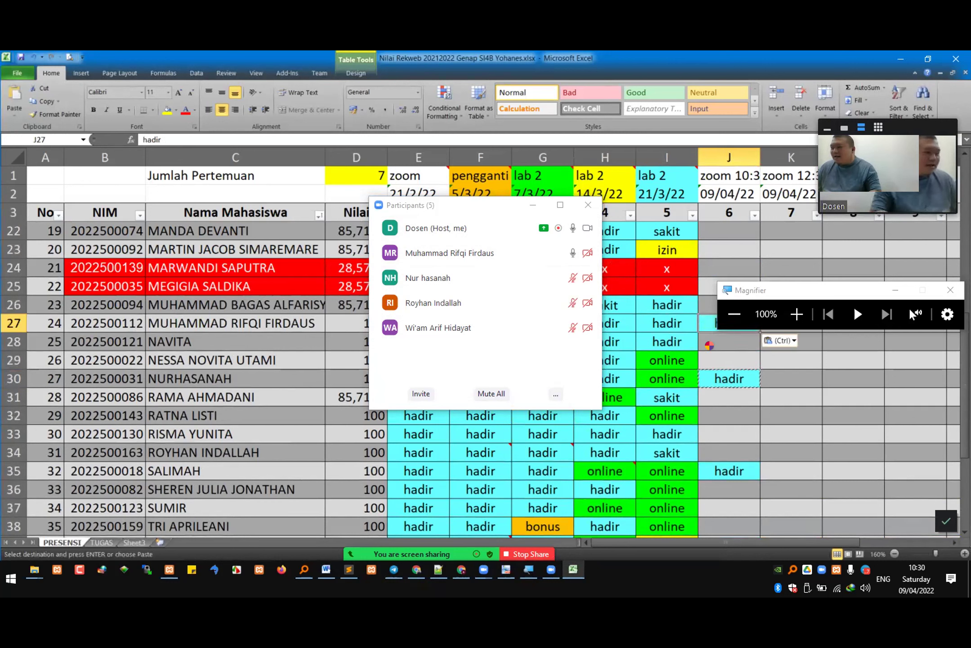
left_click(719, 360)
Move the magnifier aside and sort column J A to Z so meeting-6 hadir rows come first
left_click(784, 290)
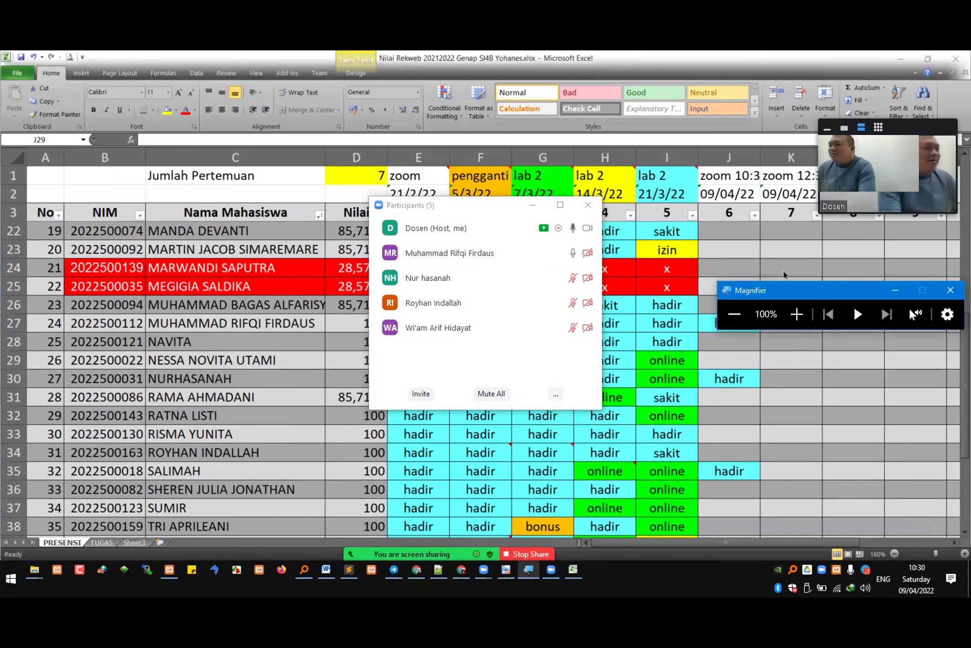
left_click_drag(784, 290, 707, 73)
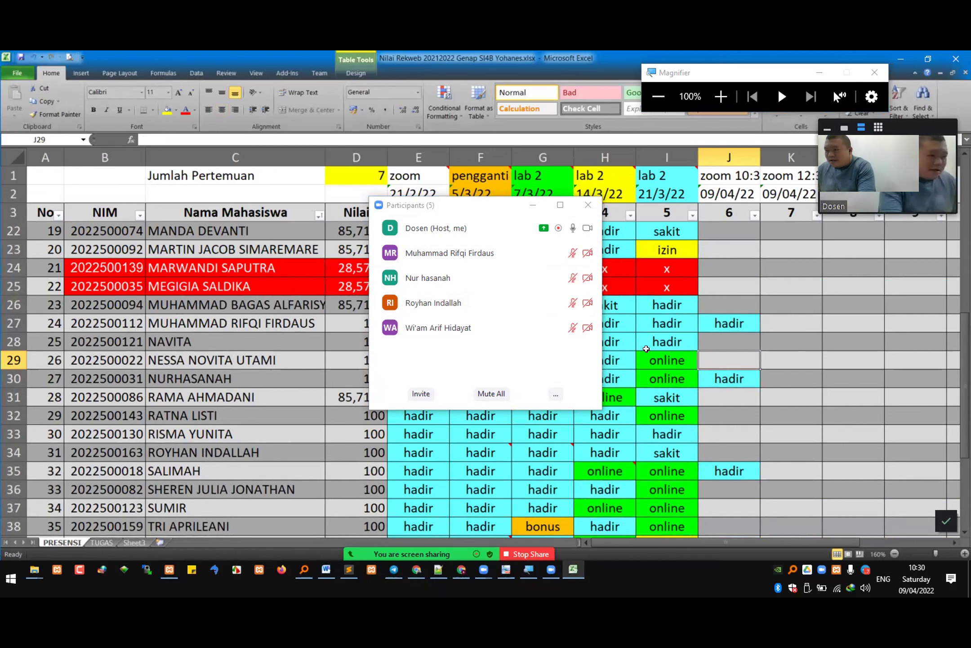
left_click(725, 323)
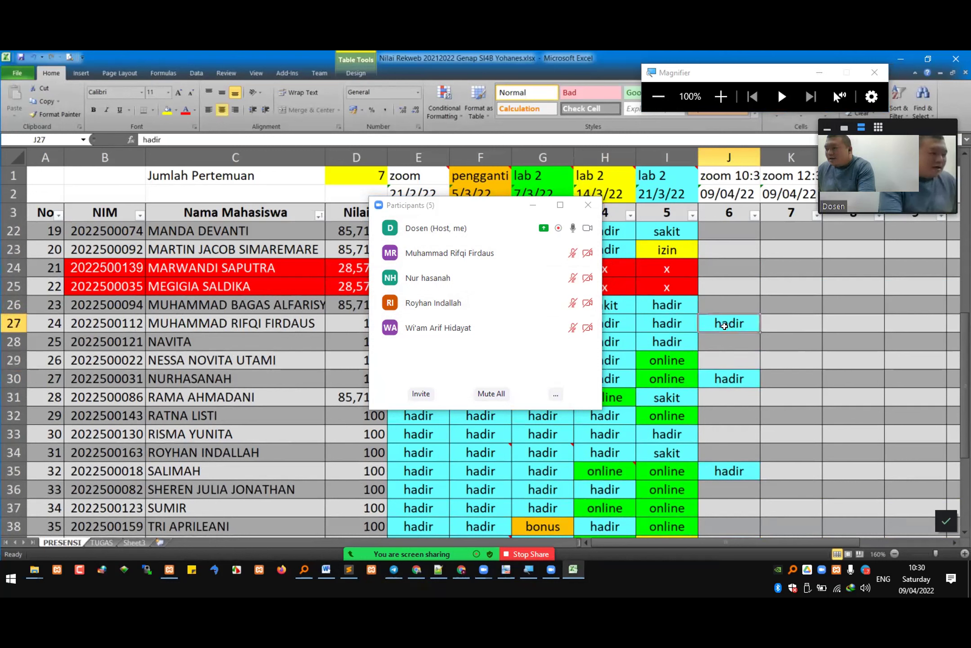
left_click(754, 215)
left_click(771, 222)
left_click_drag(744, 223, 734, 292)
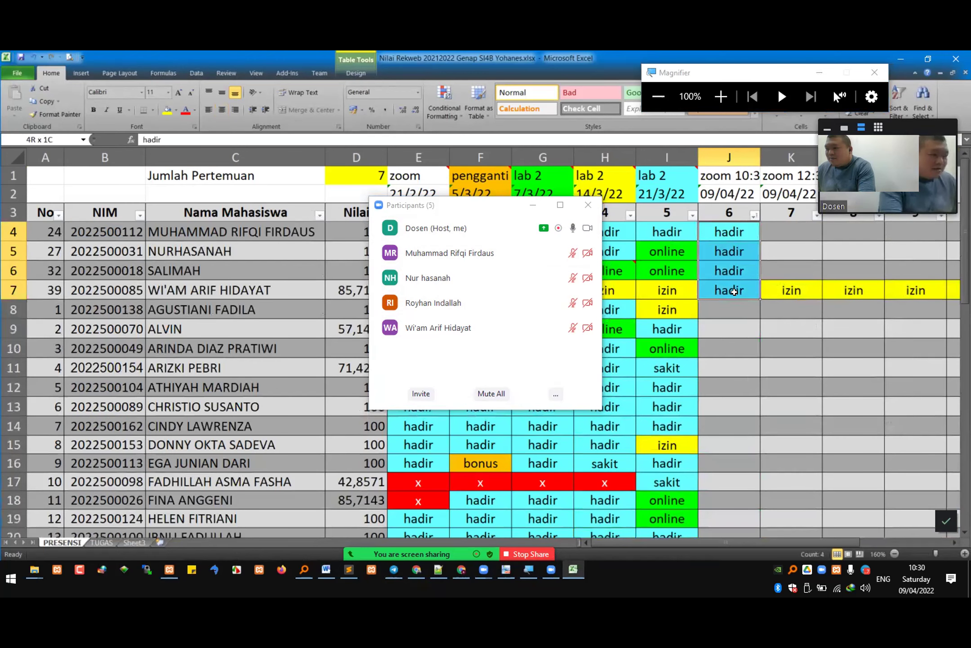
left_click(719, 344)
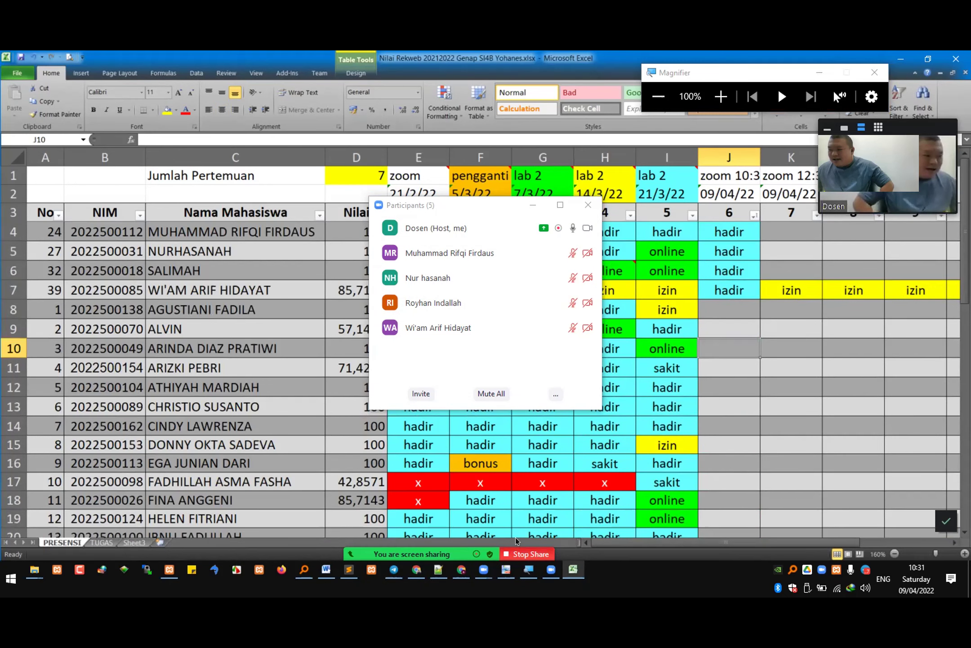
left_click(504, 569)
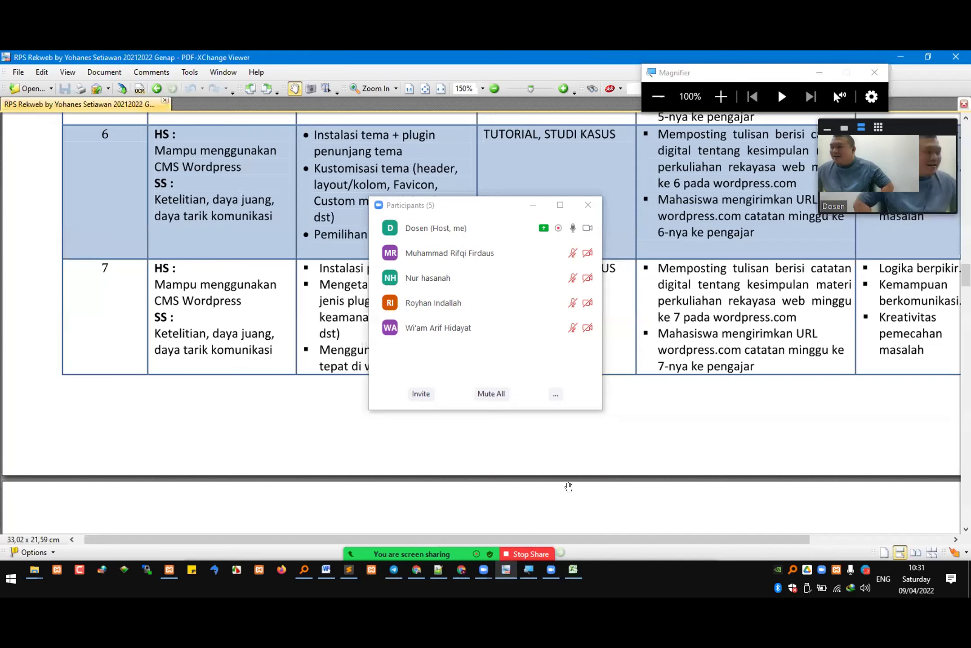
Bring the RPS course plan PDF above the Zoom participants panel, showing weeks 6–7
left_click(594, 413)
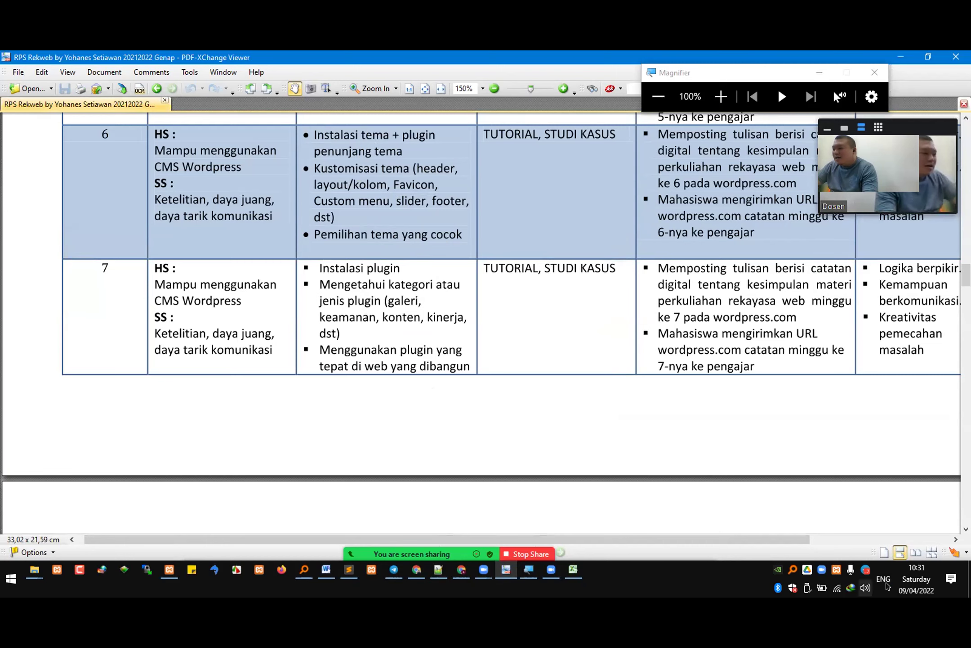
left_click(916, 578)
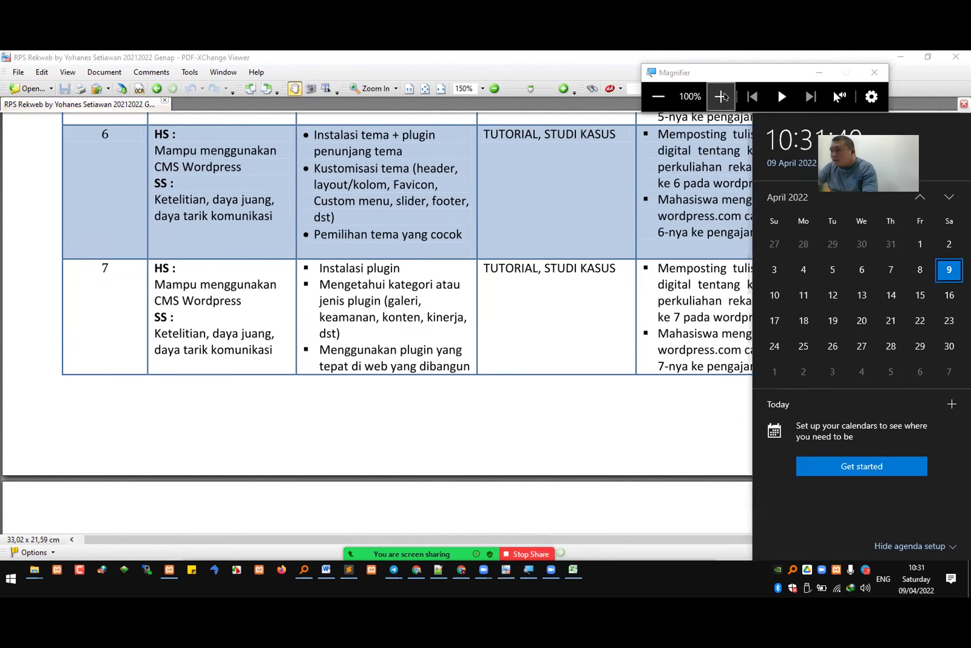
left_click(721, 96)
left_click(909, 585)
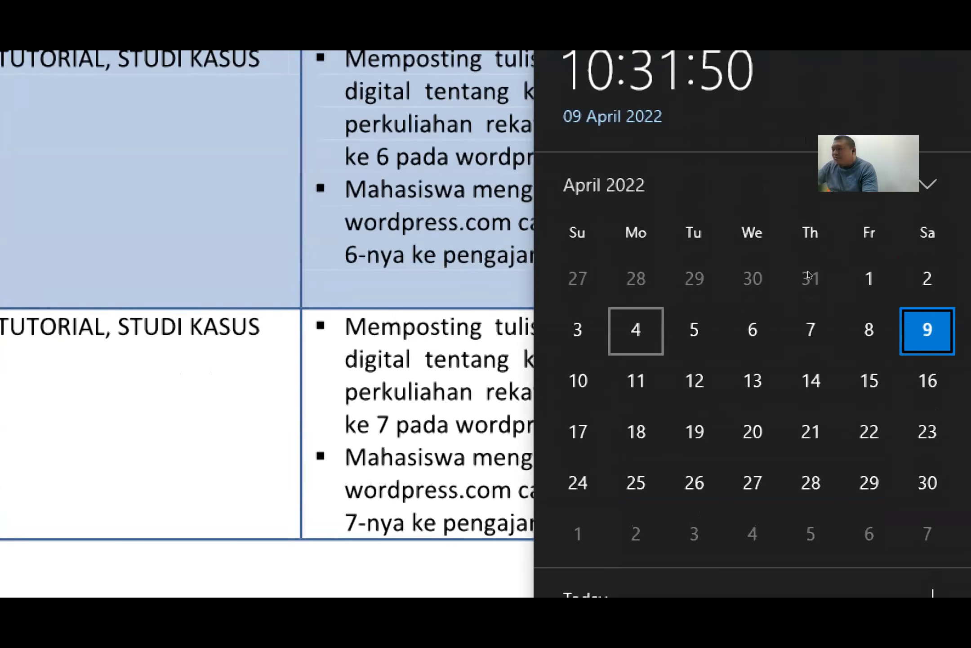
left_click(636, 331)
left_click(636, 279)
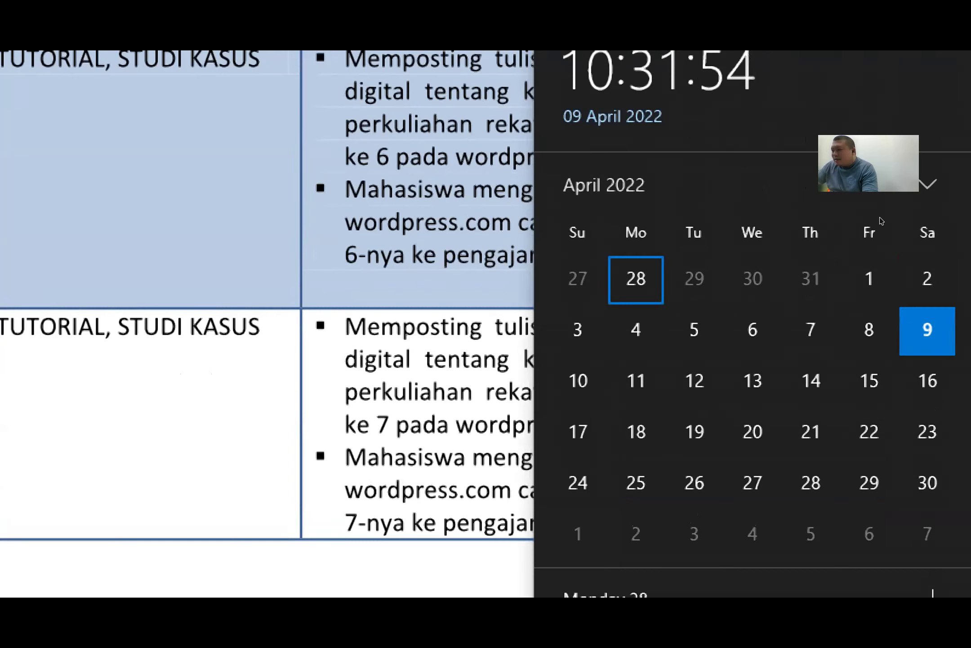
scroll(882, 220, "up", 1)
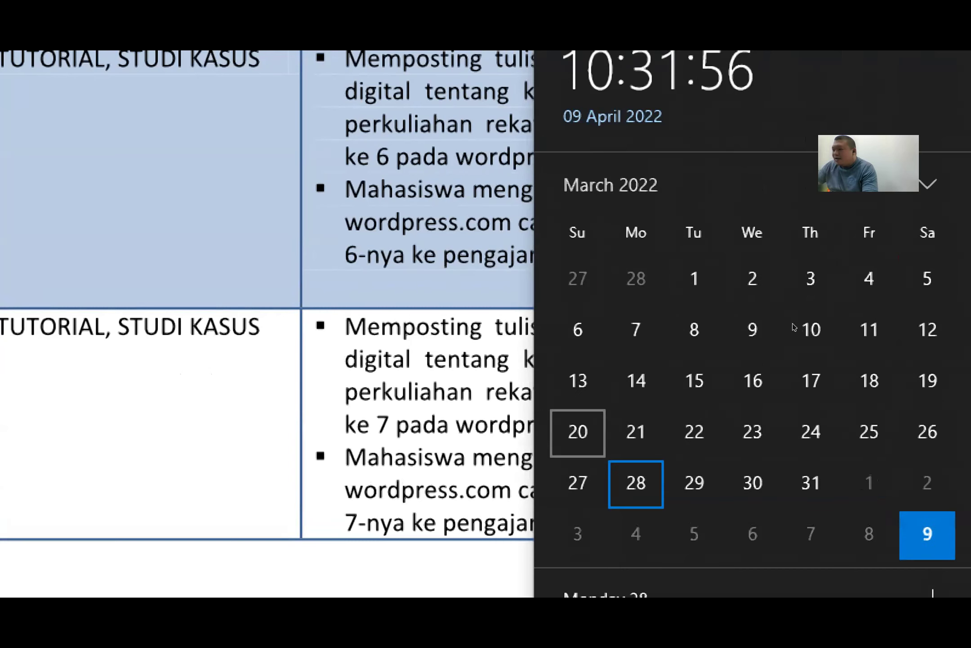
left_click(636, 432)
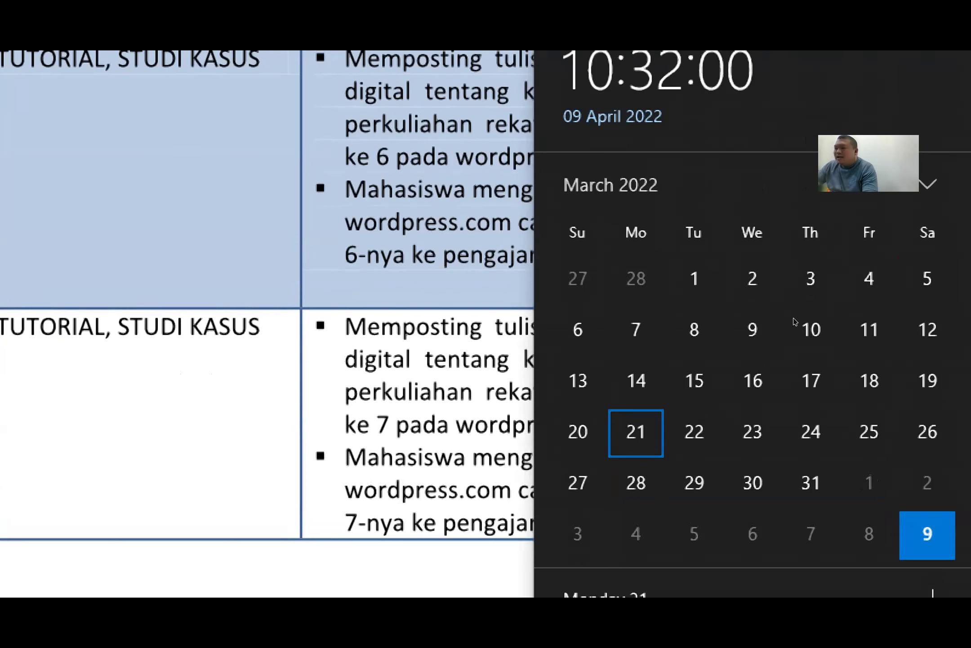
key("Escape")
scroll(267, 241, "up", 5)
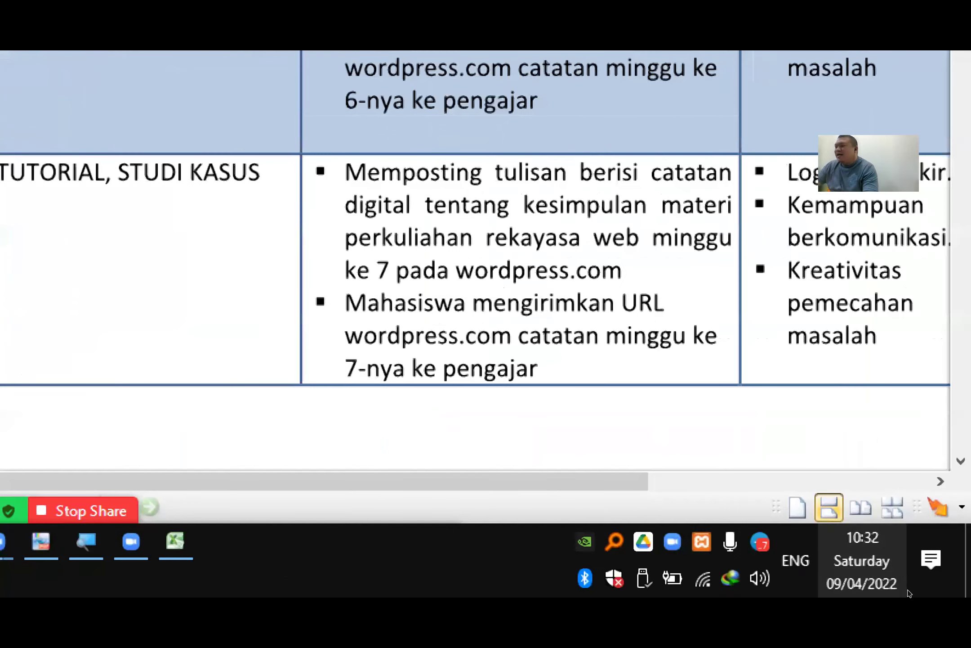
left_click(904, 589)
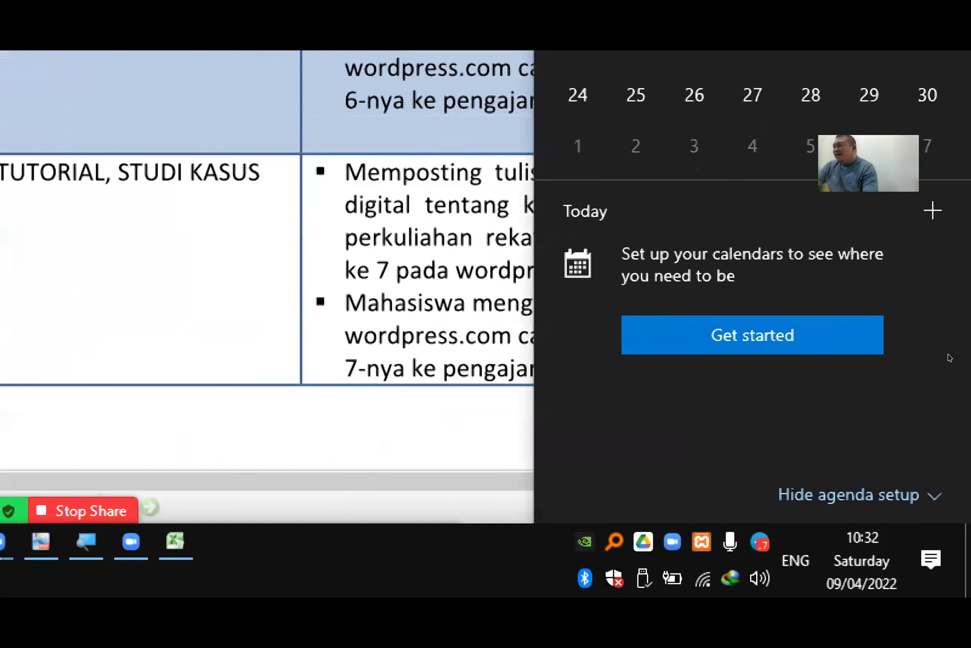
scroll(934, 221, "up", 2)
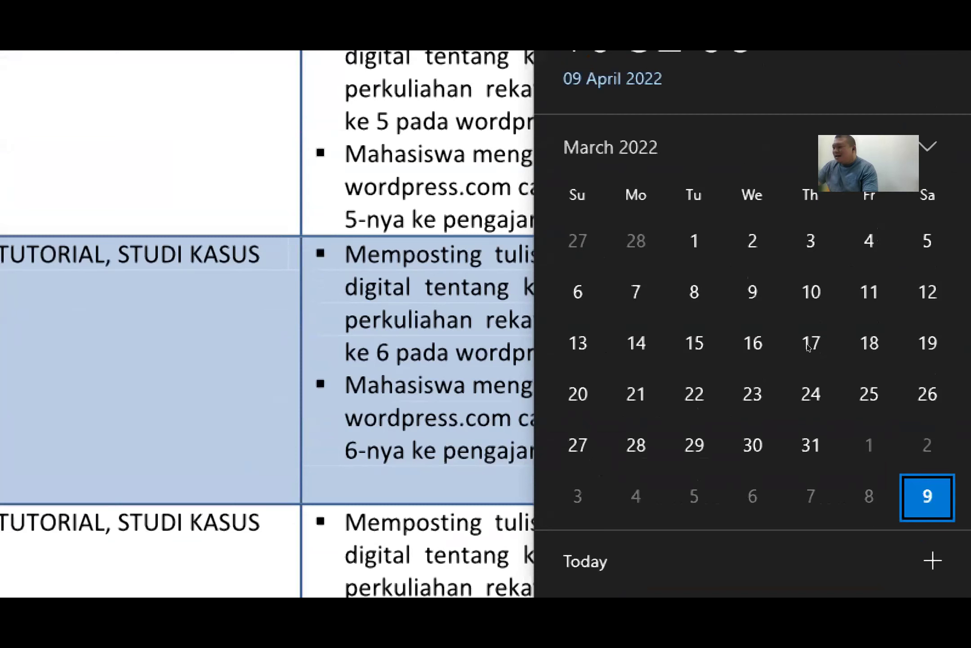
key("Up")
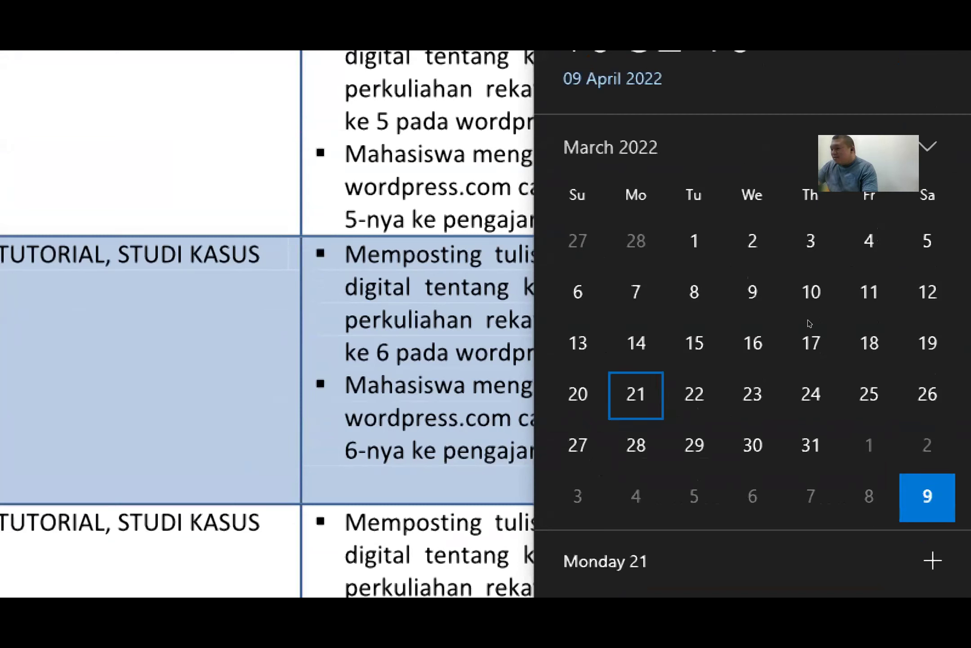
key("Down")
key("Down")
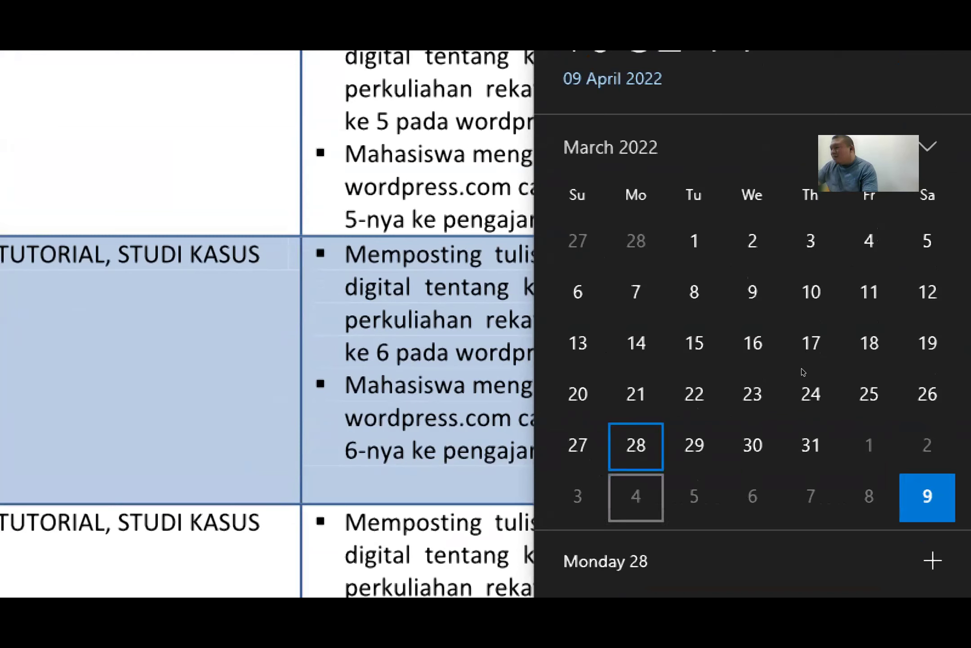
key("Down")
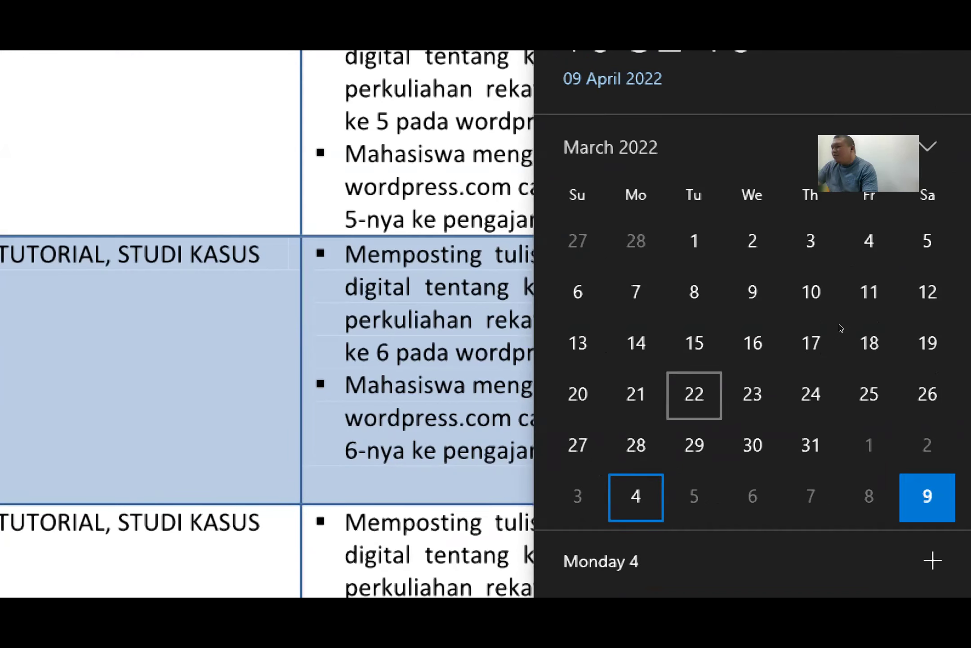
scroll(838, 333, "down", 1)
key("Down")
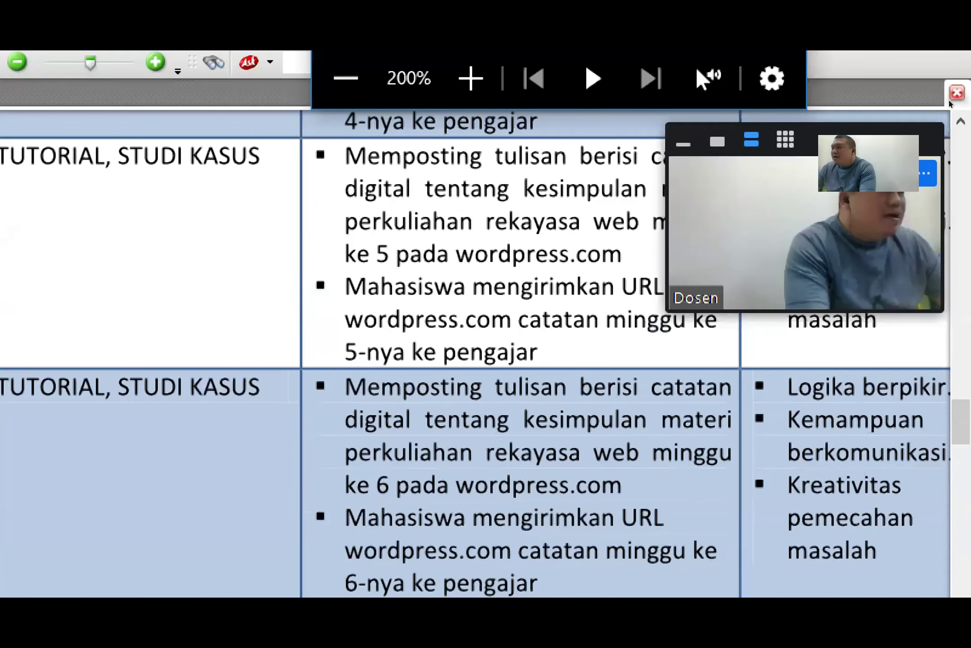
key("super+minus")
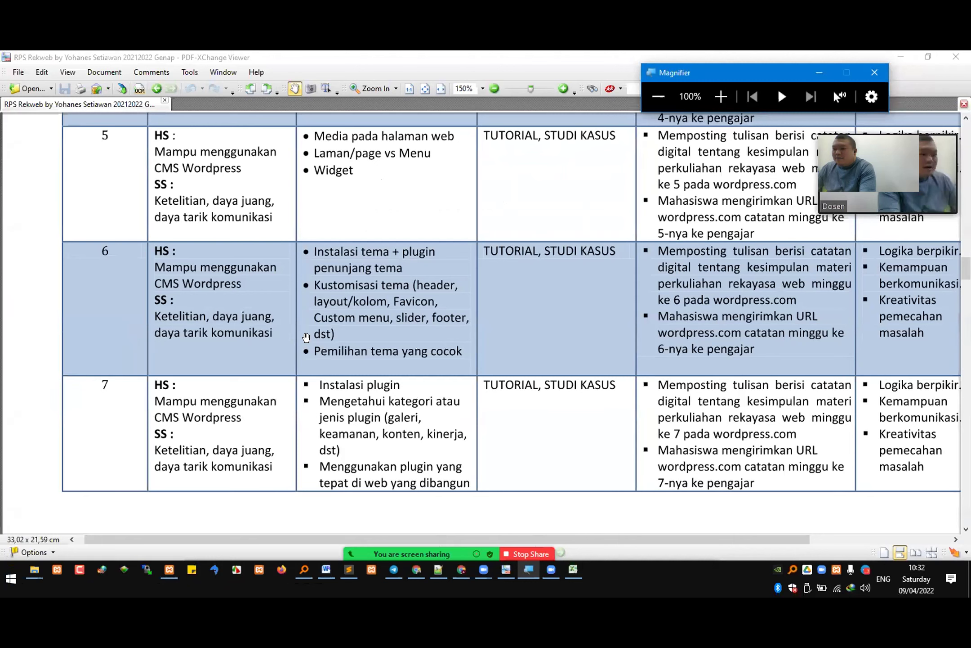
left_click_drag(363, 261, 367, 202)
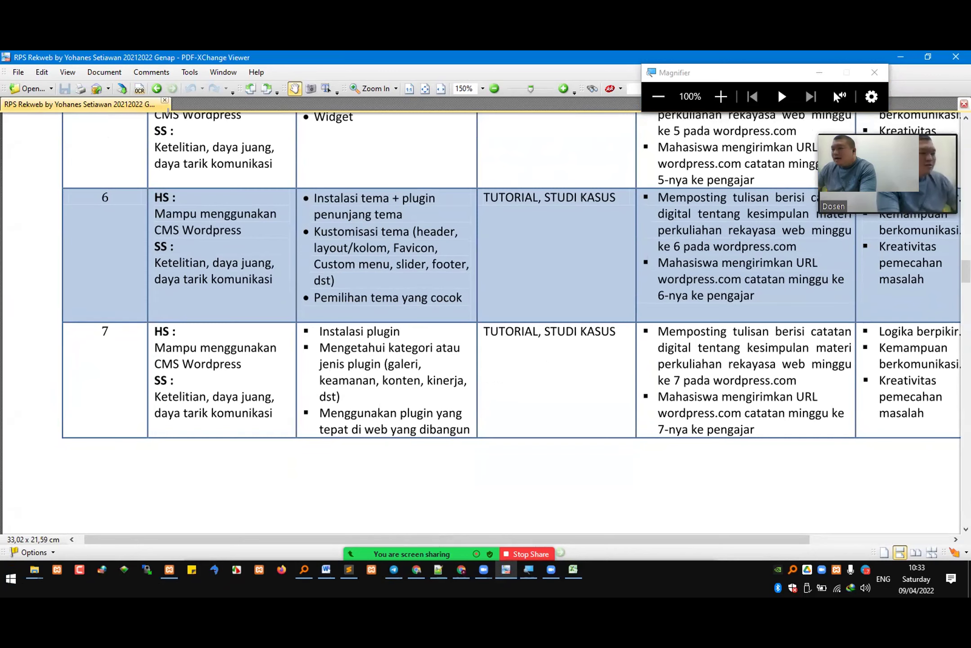
key("alt+Tab")
Log in with the username and password, Ingat Saya ticked, then return to the front page tab
key("Tab")
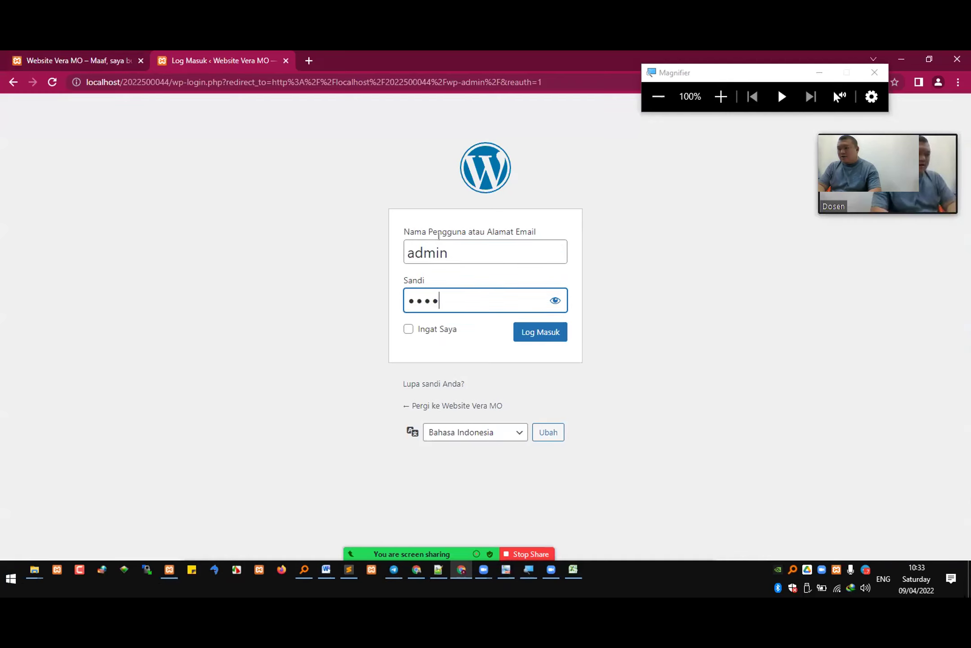
left_click(408, 329)
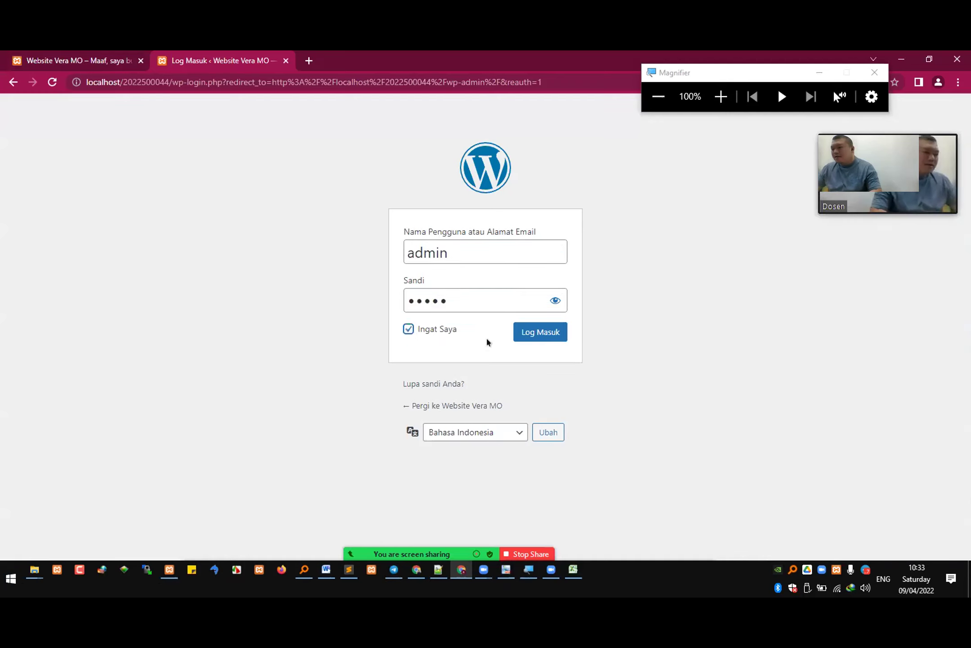
left_click(525, 332)
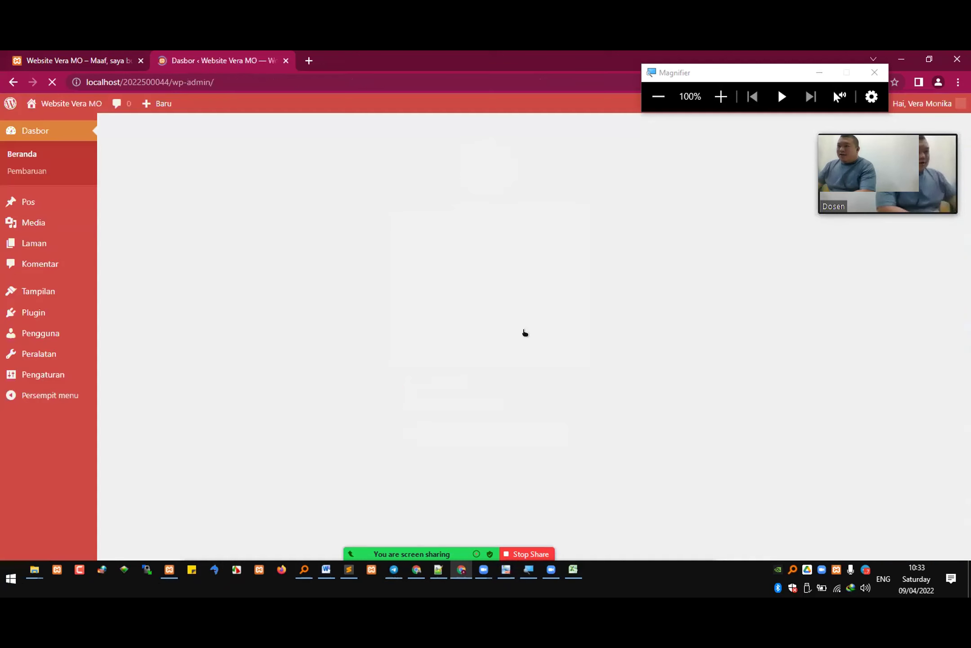
key("ctrl+shift+Tab")
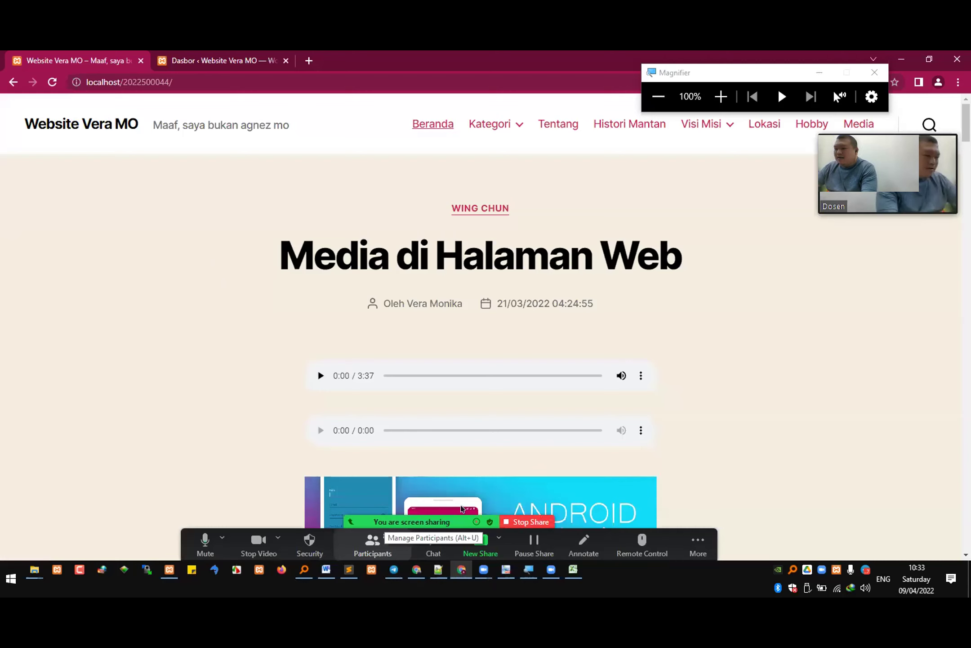
Copy the hadir mark from J5 into J10 in the attendance sheet
left_click(483, 571)
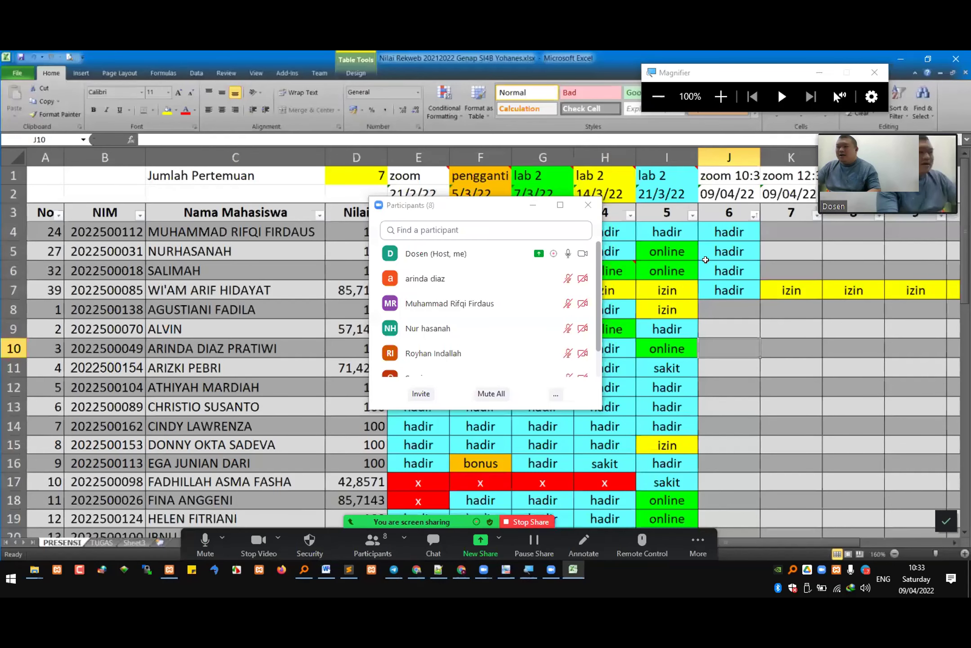
left_click(731, 251)
key("ctrl+c")
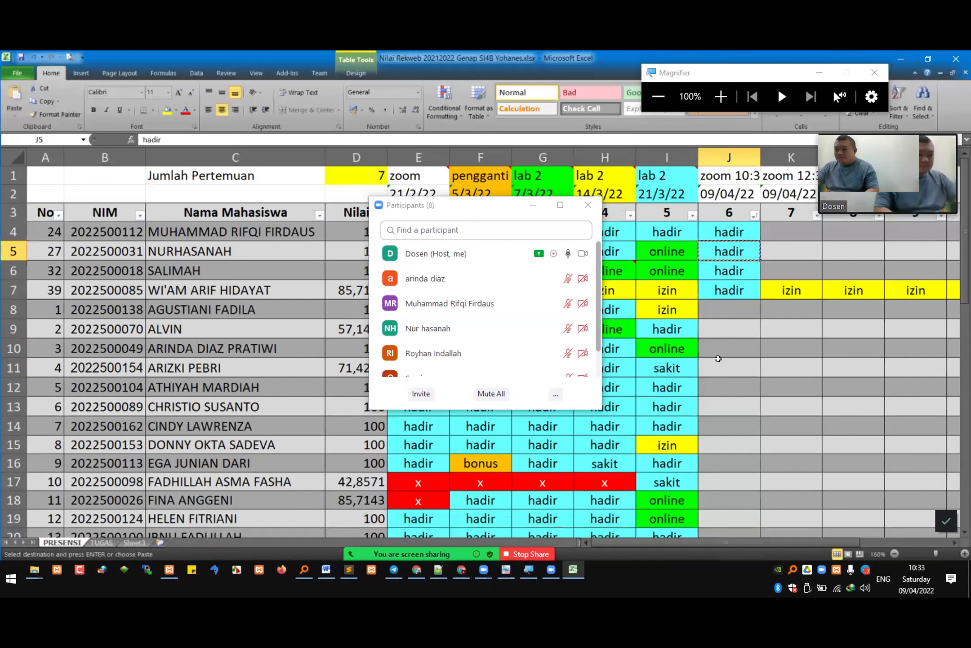
left_click(728, 351)
key("ctrl+v")
key("Escape")
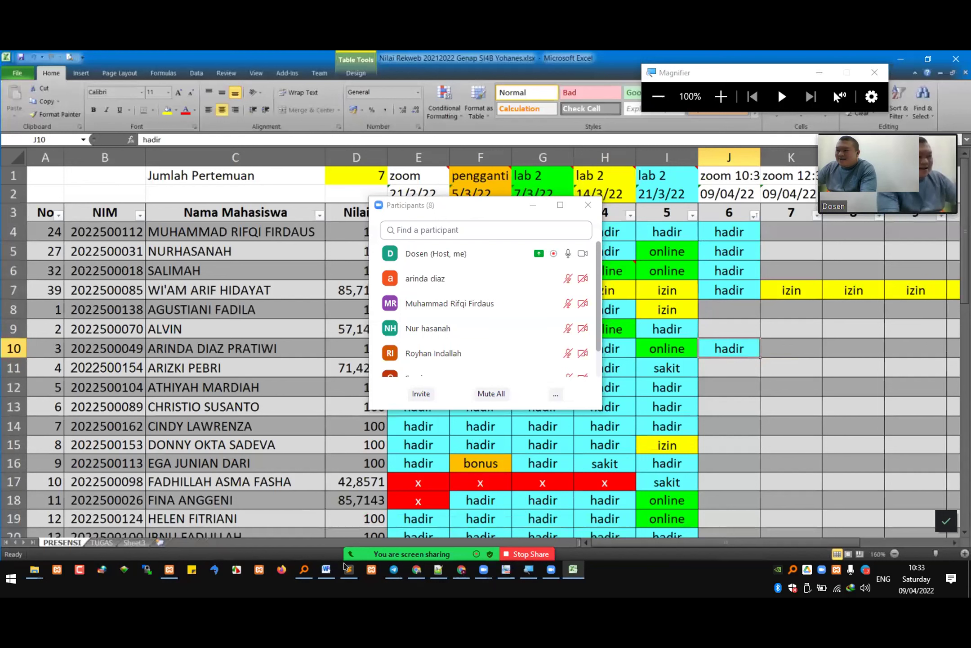
Copy a hadir mark from column J and paste it into cell J38
left_click(735, 327)
scroll(611, 360, "down", 1)
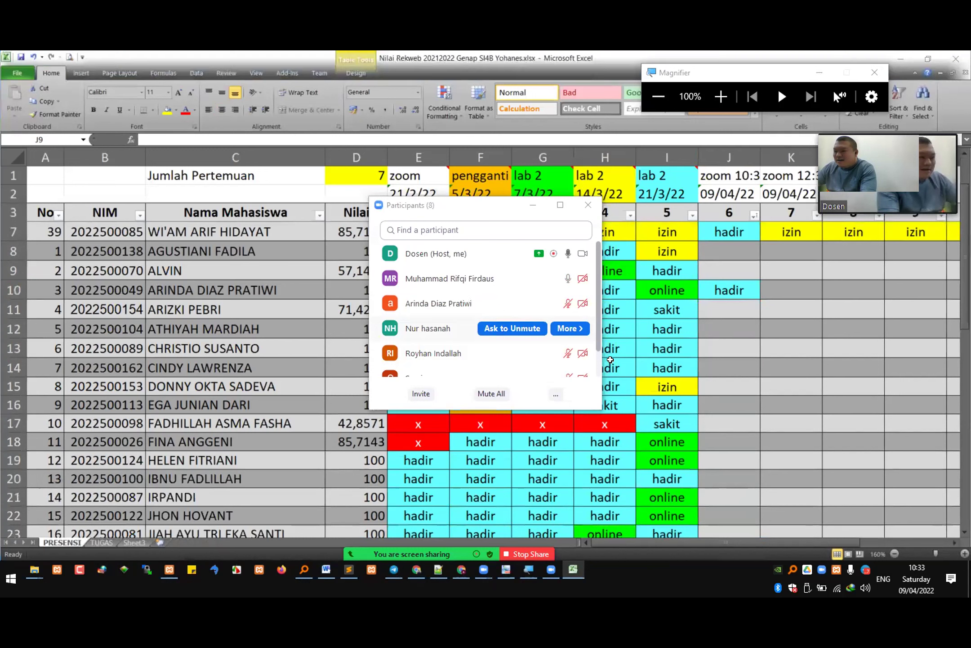
scroll(610, 359, "down", 1)
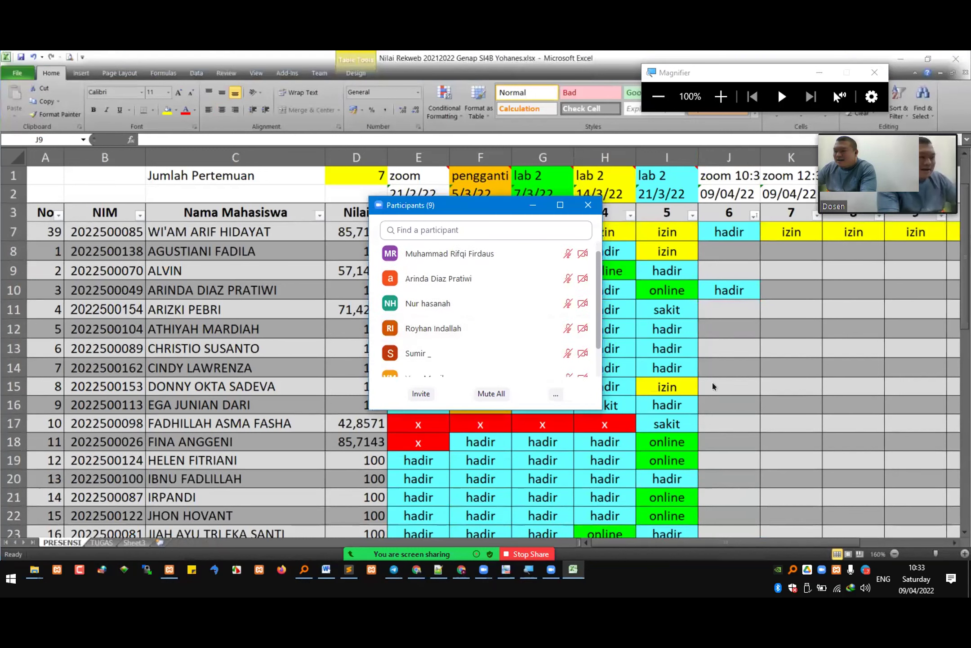
left_click(730, 270)
key("Down")
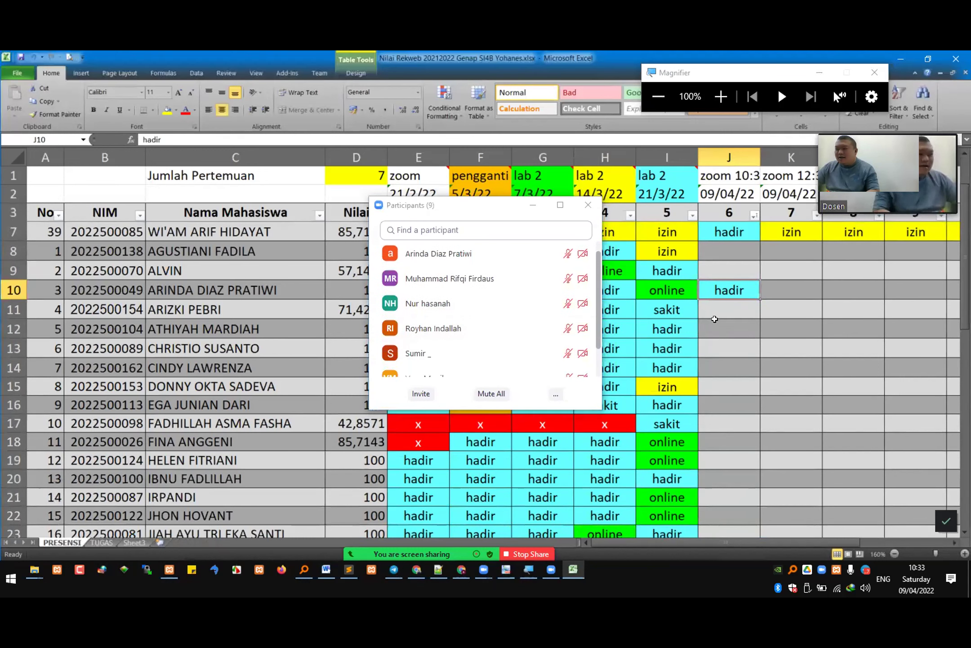
key("ctrl+c")
left_click(723, 457)
scroll(716, 448, "down", 3)
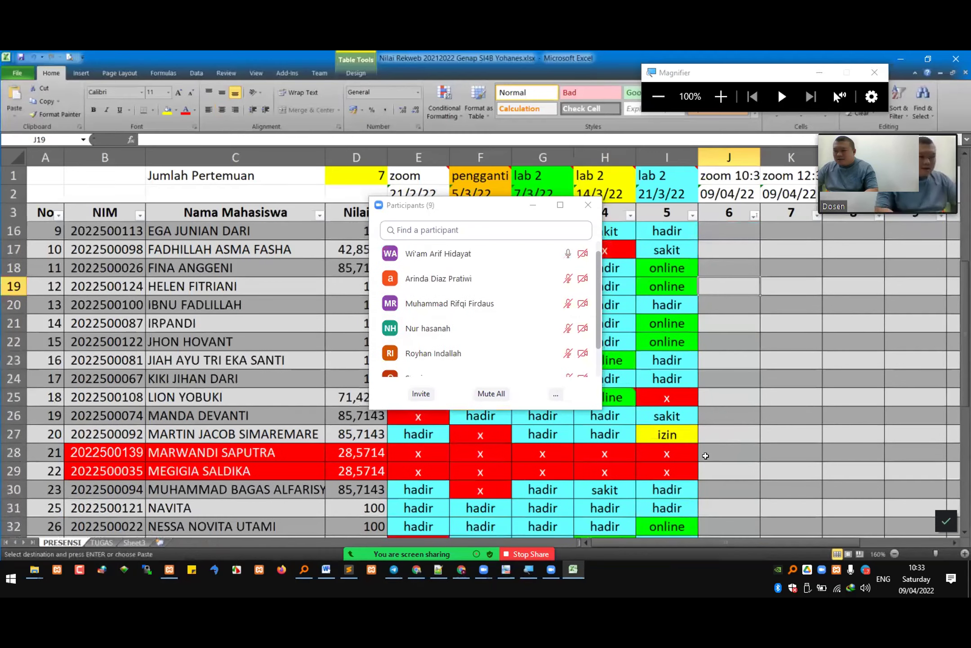
scroll(706, 465, "down", 2)
scroll(705, 464, "down", 1)
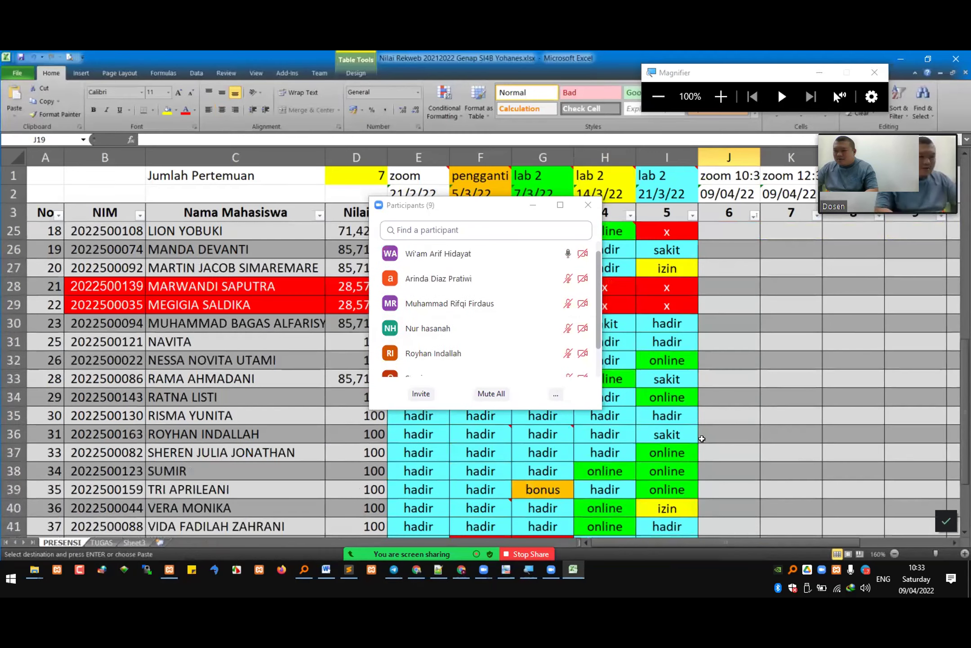
left_click(723, 470)
key("ctrl+v")
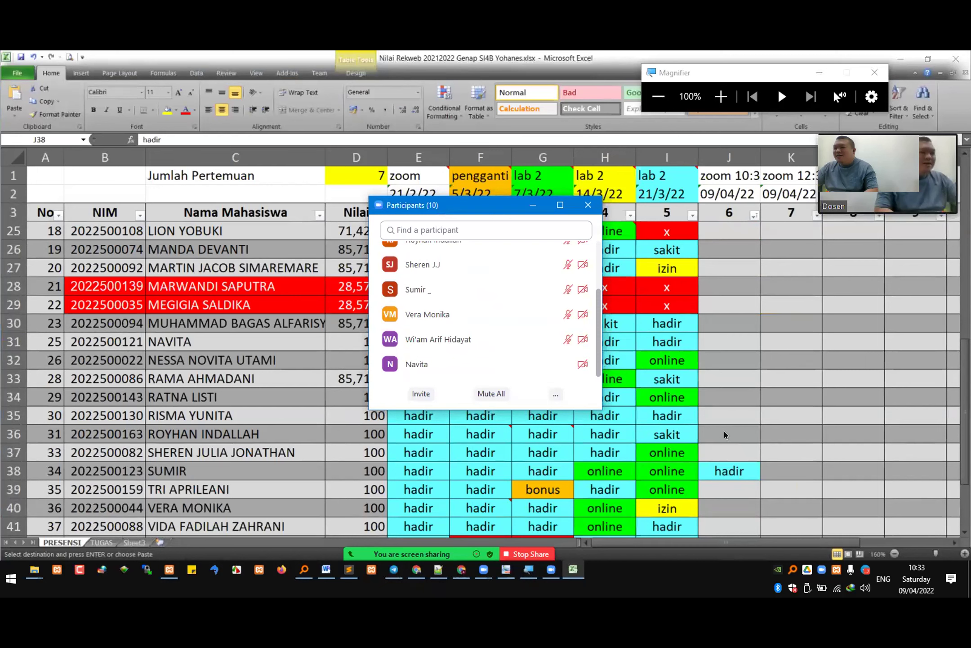
key("ctrl+v")
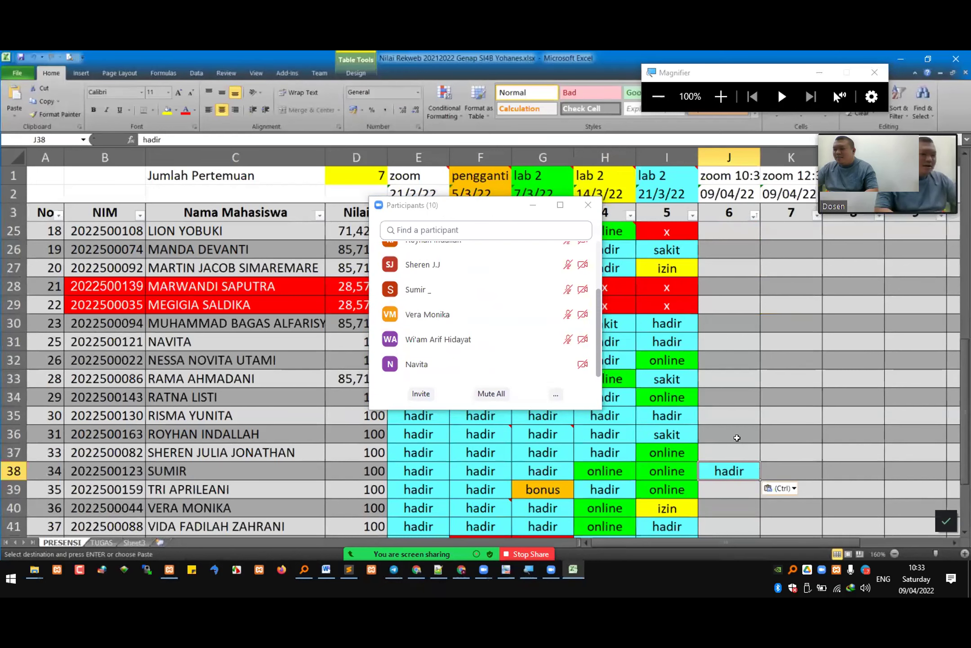
Paste the hadir mark into cell J40 as well
scroll(734, 454, "down", 1)
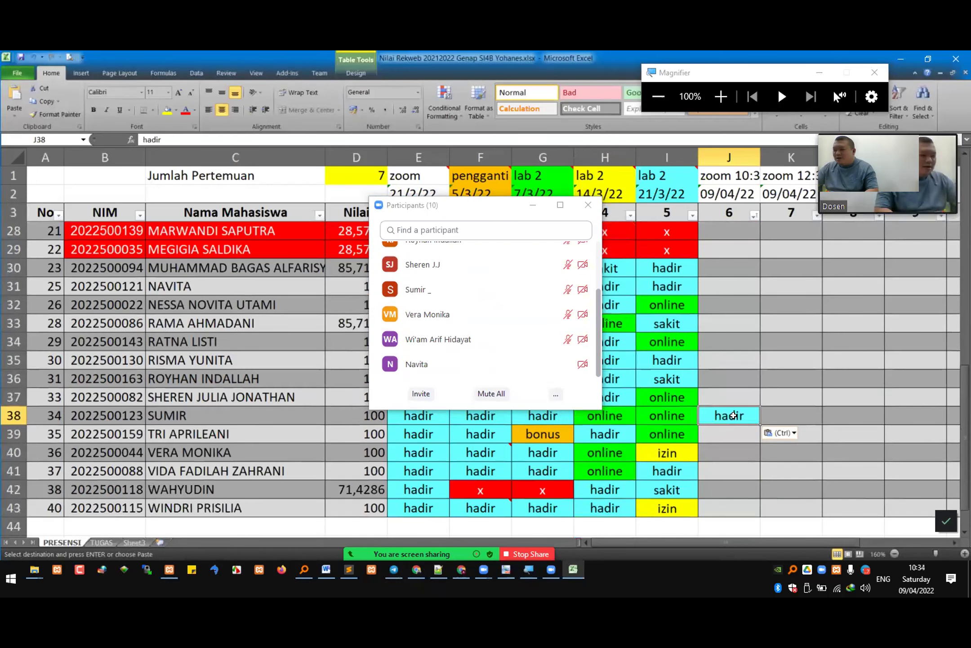
left_click(715, 451)
key("ctrl+v")
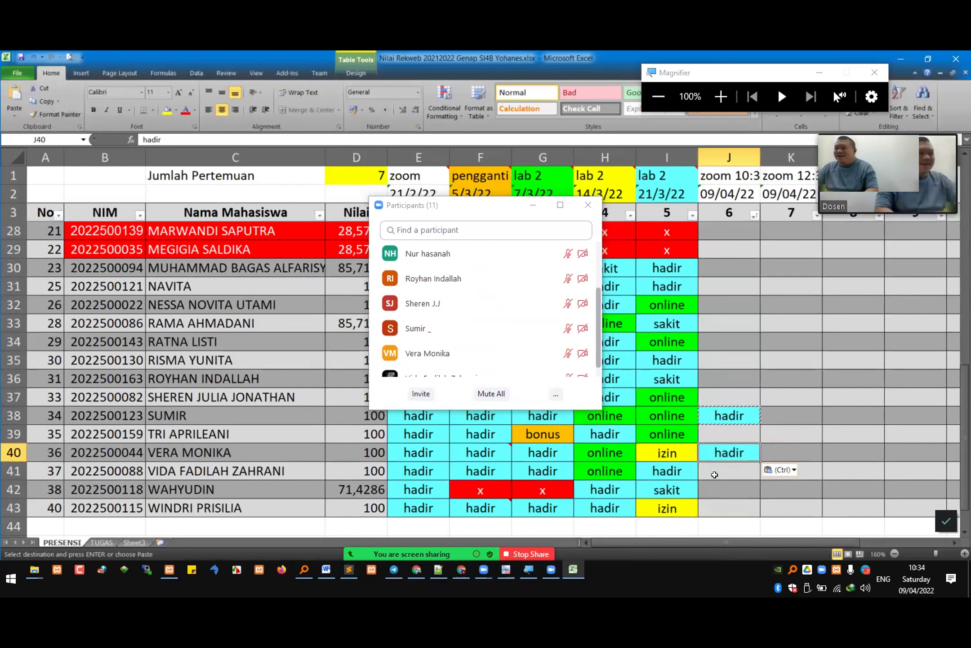
left_click(721, 466)
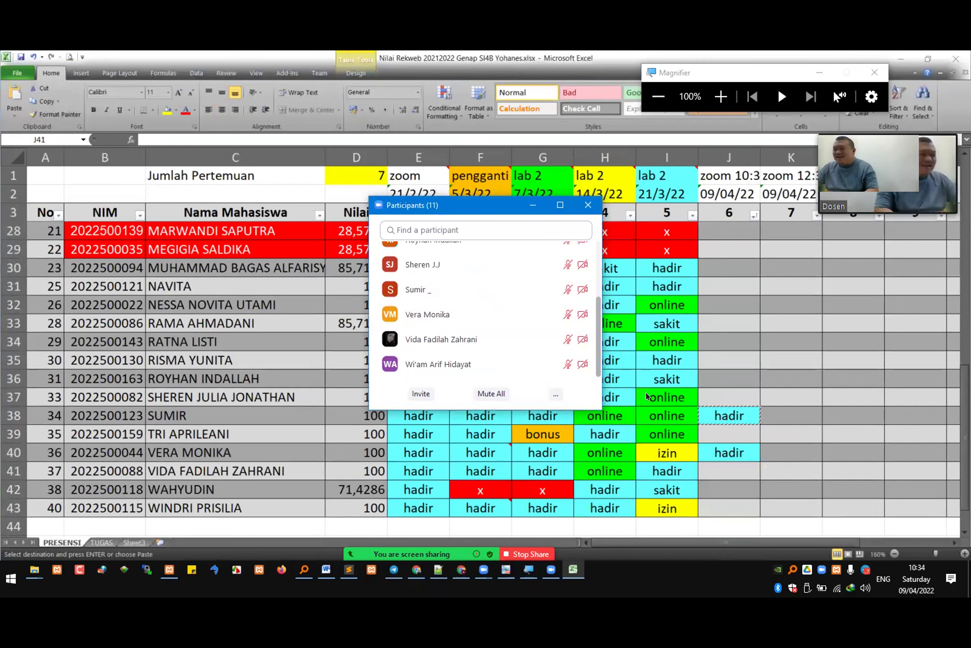
Pin the host's video feed in Zoom
left_click(716, 463)
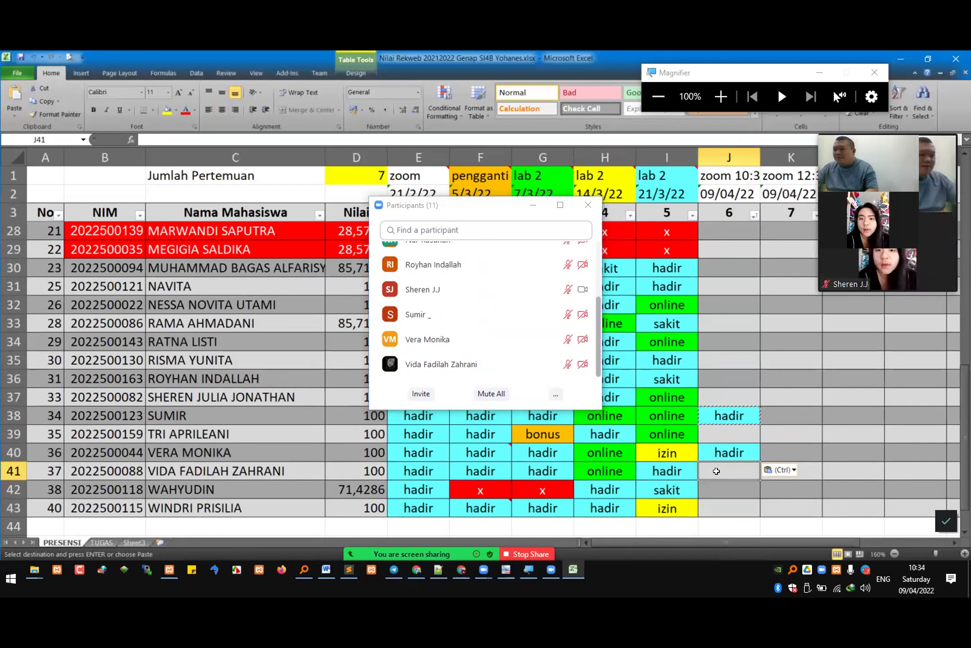
key("ctrl+c")
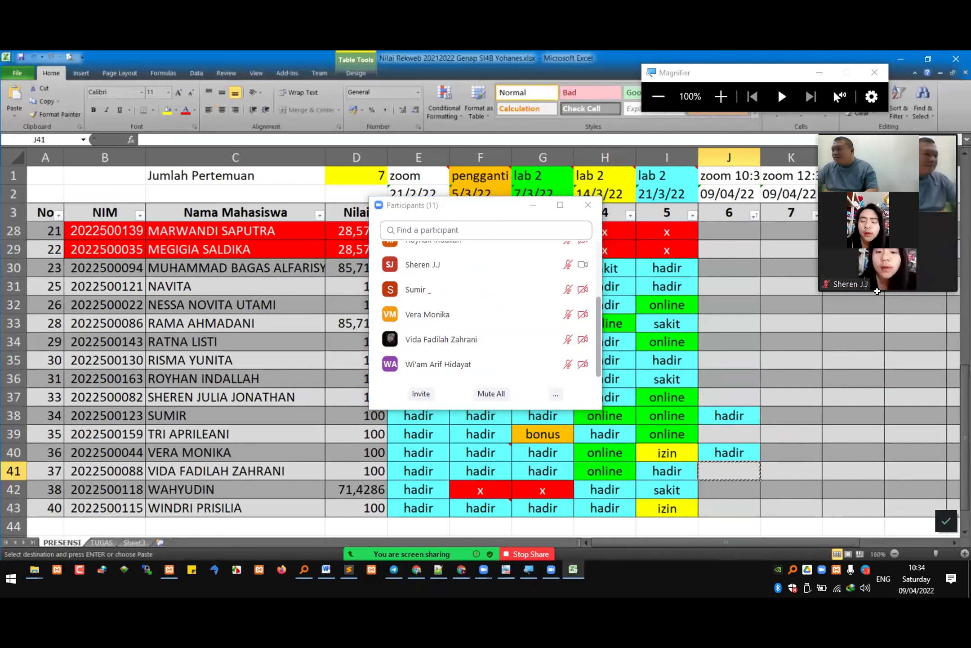
mouse_move(877, 291)
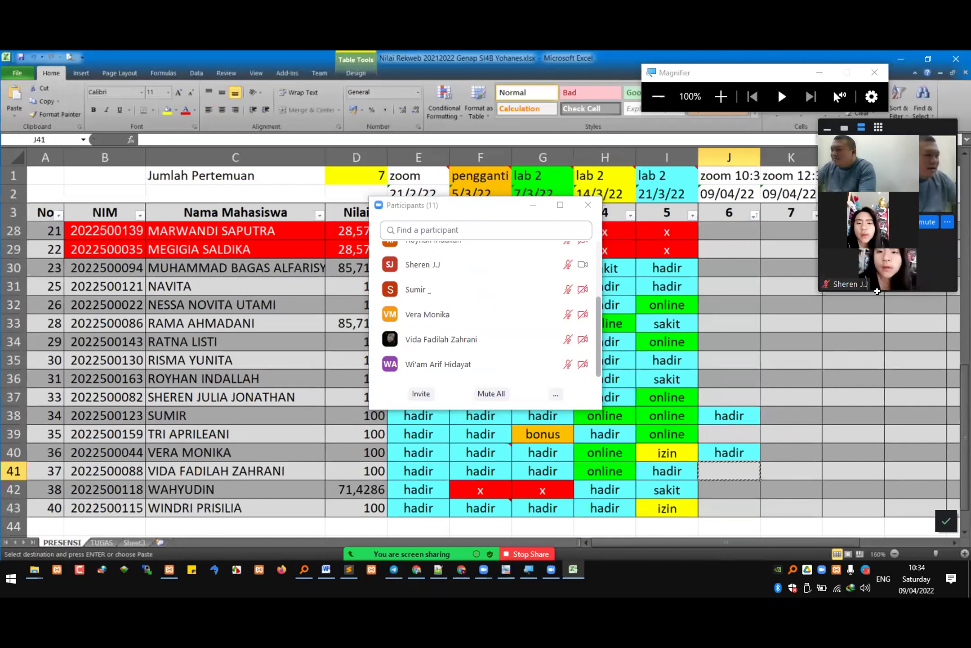
right_click(877, 291)
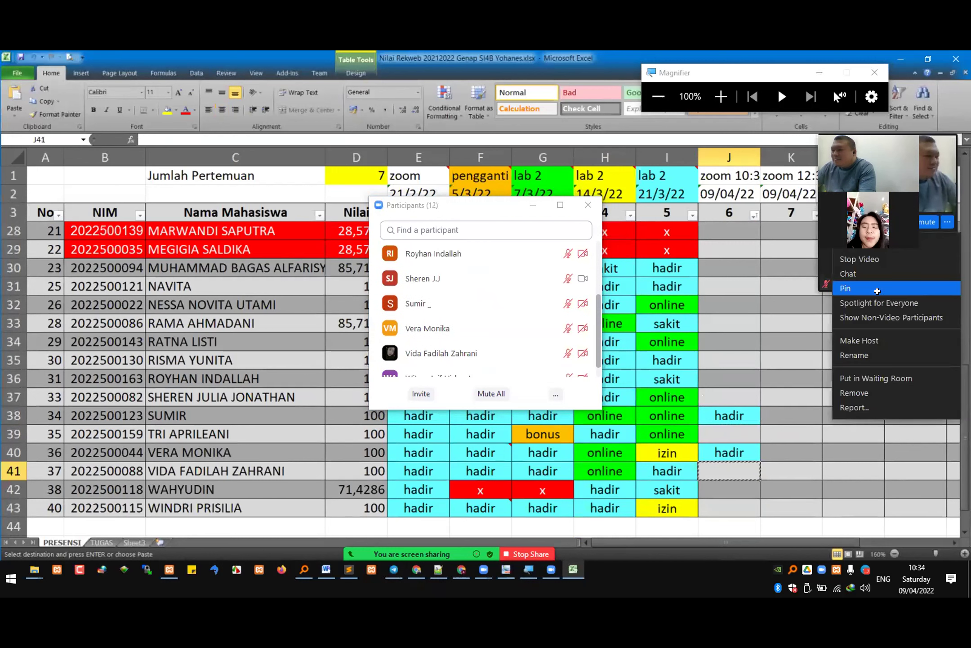
left_click(877, 291)
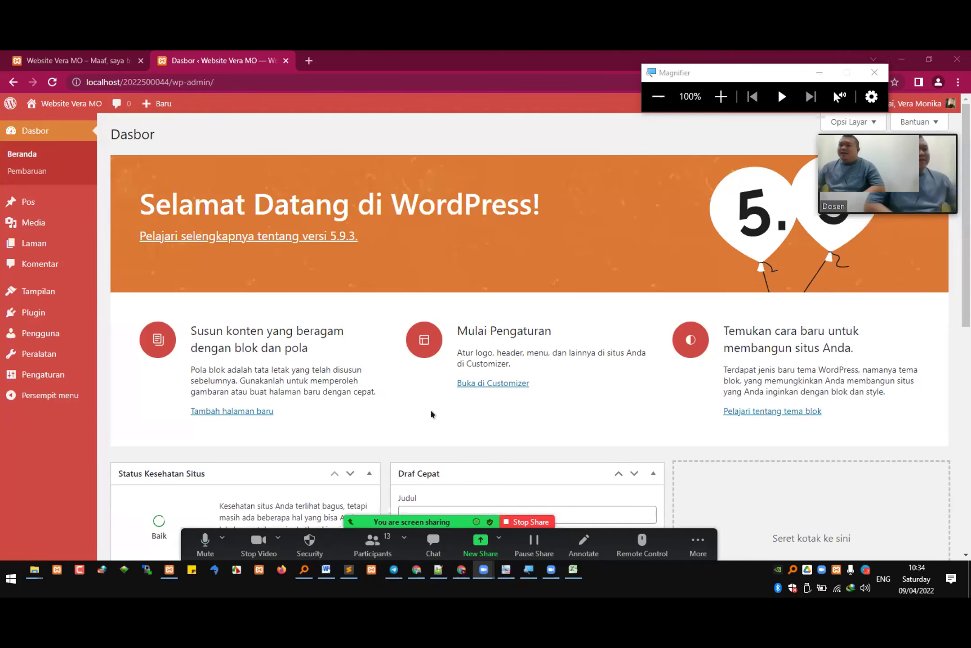
In the make-up notes, highlight the meeting count and the SI4B 10:30-12:30 and 12:30-14:30 slots
left_click(346, 577)
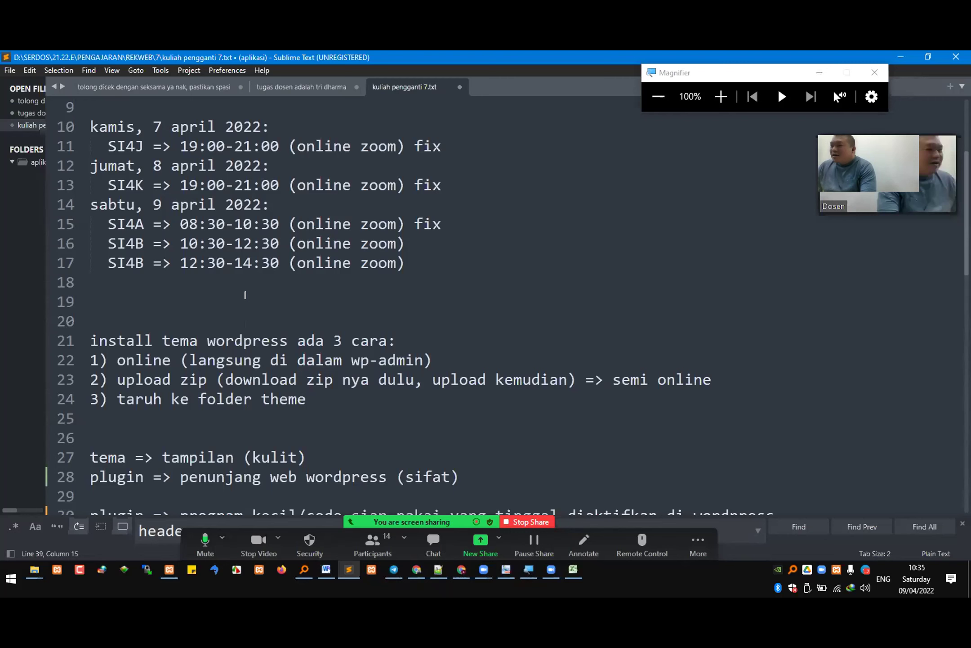
scroll(195, 205, "up", 3)
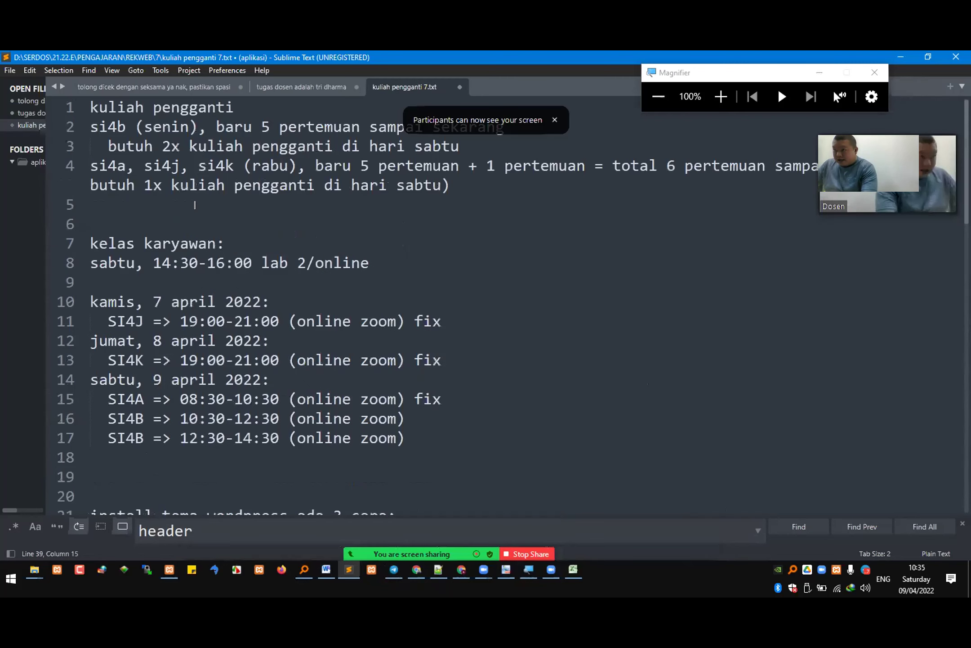
left_click_drag(253, 126, 292, 118)
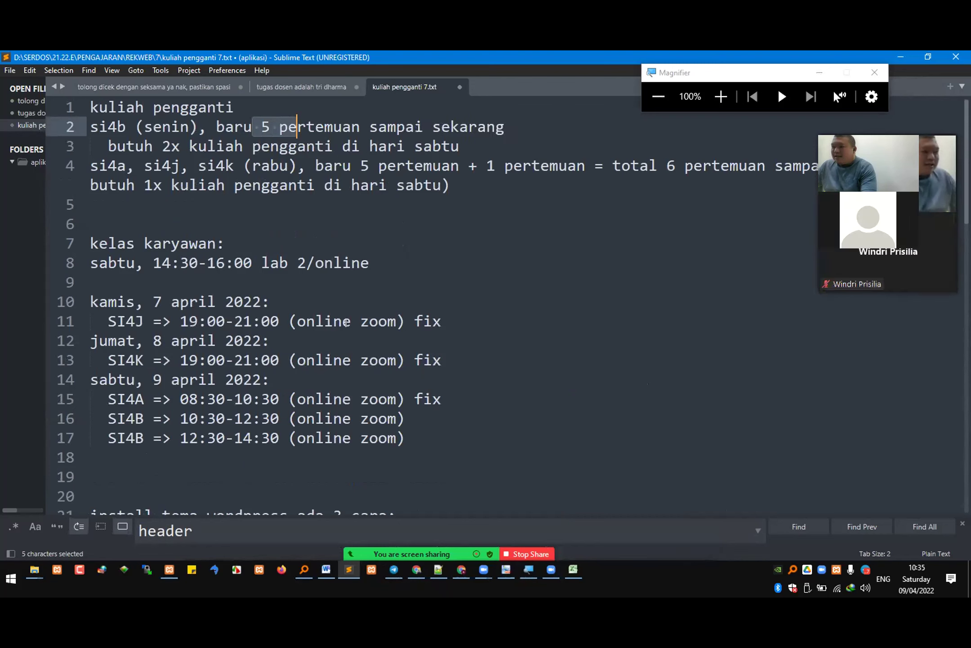
left_click_drag(178, 412, 272, 406)
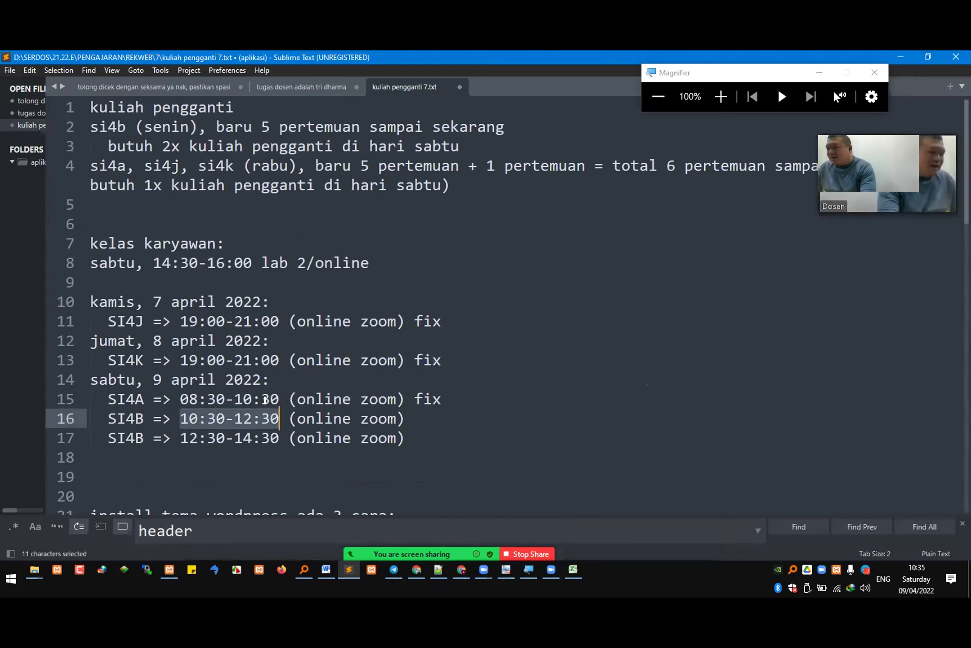
left_click_drag(177, 430, 274, 430)
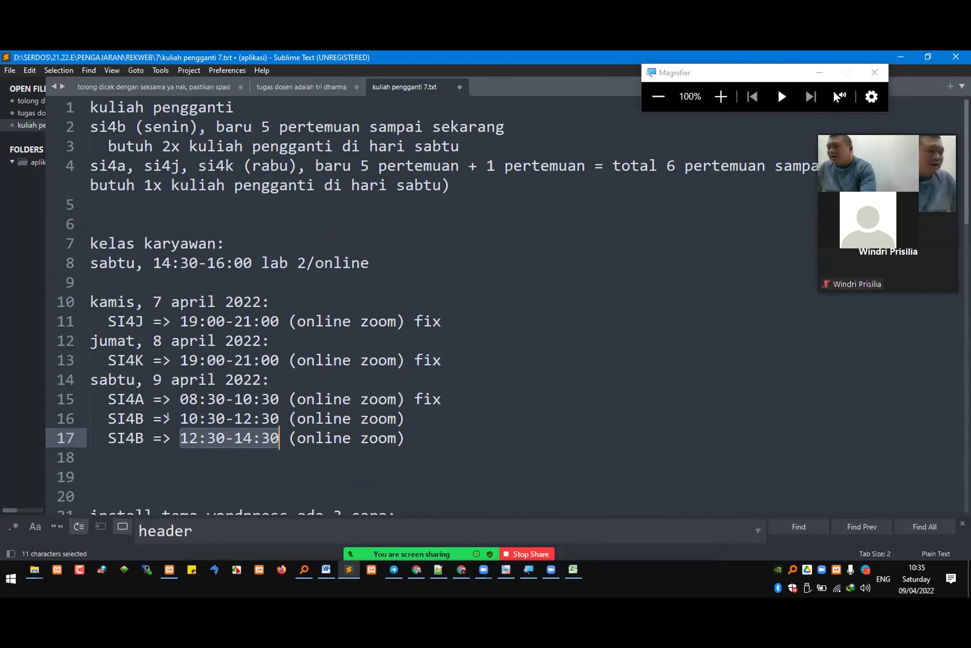
left_click_drag(179, 419, 280, 419)
left_click(178, 438)
left_click_drag(178, 438, 279, 437)
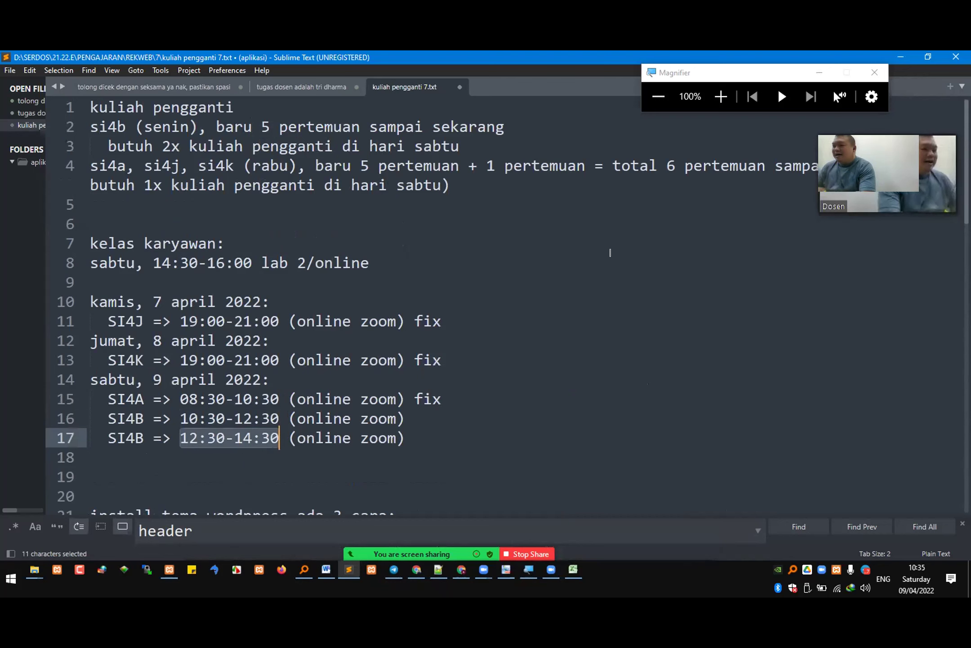
Check the meeting 7 header in cell K3 of the attendance workbook, then minimize it
left_click(573, 569)
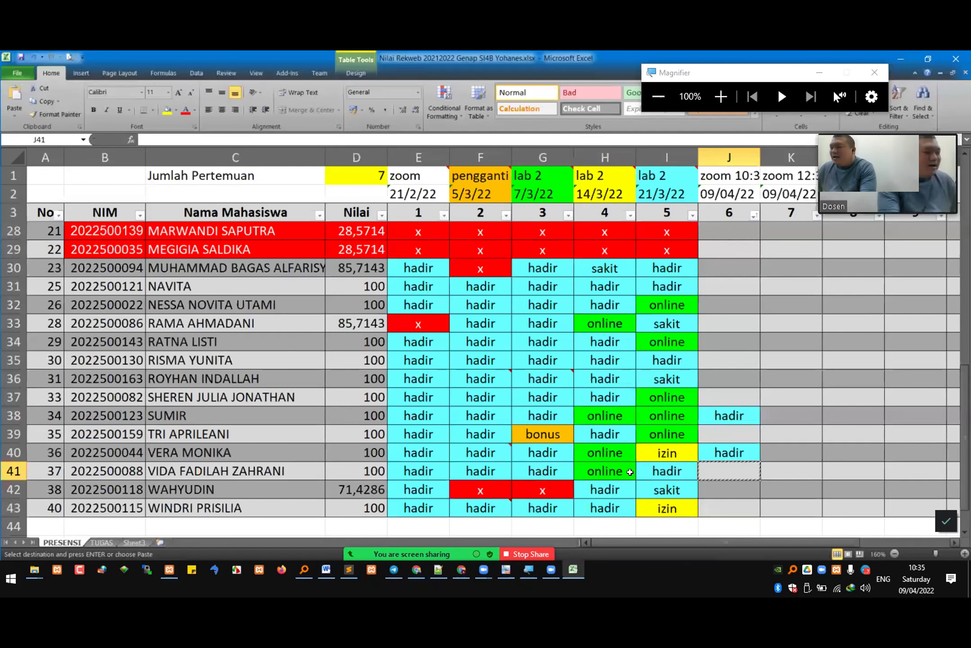
left_click(783, 212)
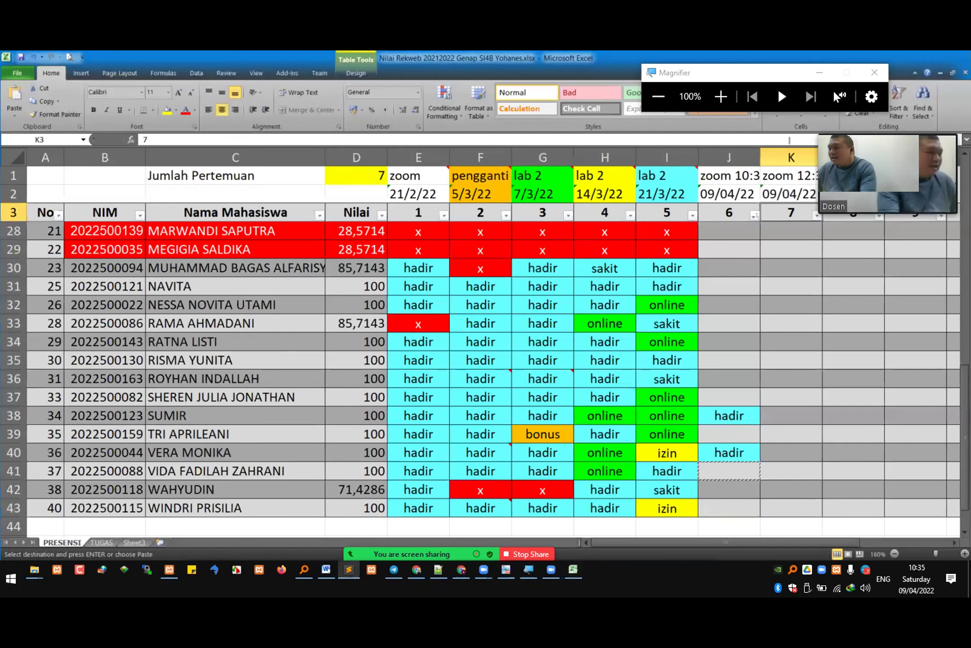
left_click(903, 56)
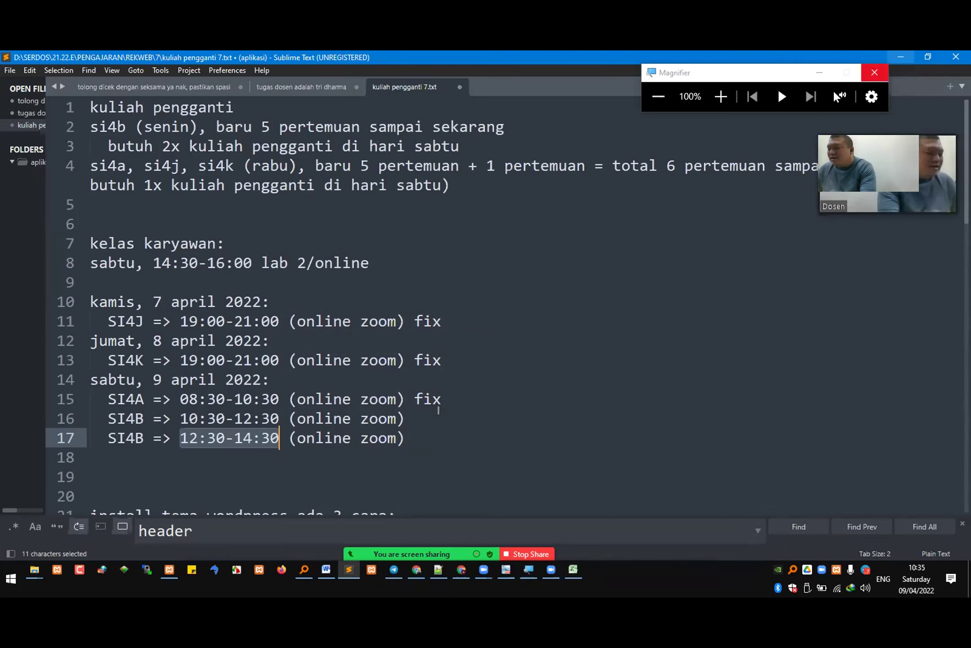
Highlight the three theme install methods: online, semi online, and taruh ke folder theme
left_click(243, 438)
scroll(327, 361, "down", 4)
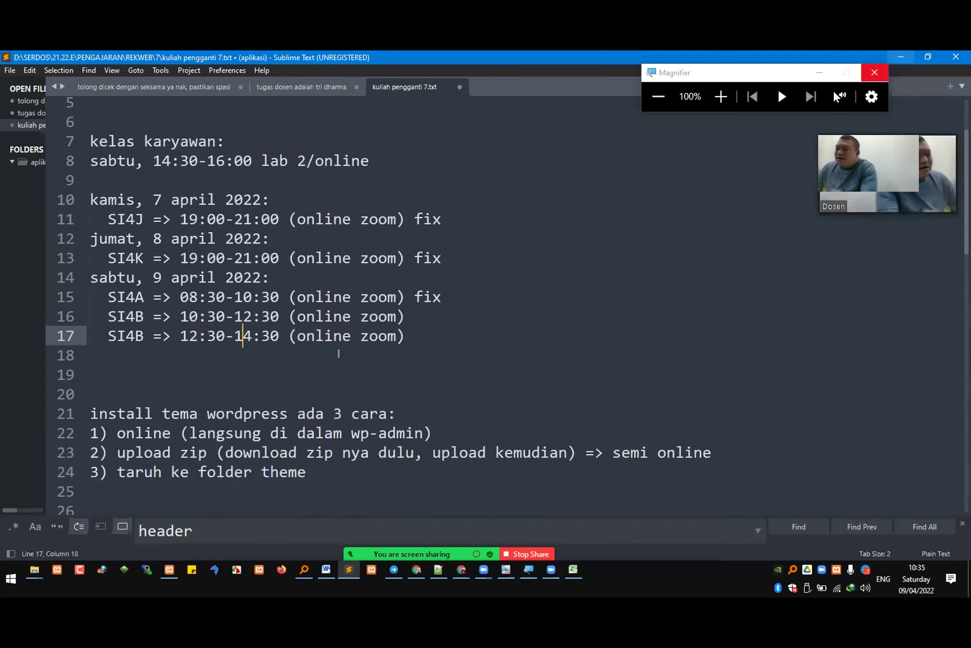
scroll(272, 398, "up", 2)
left_click(125, 398)
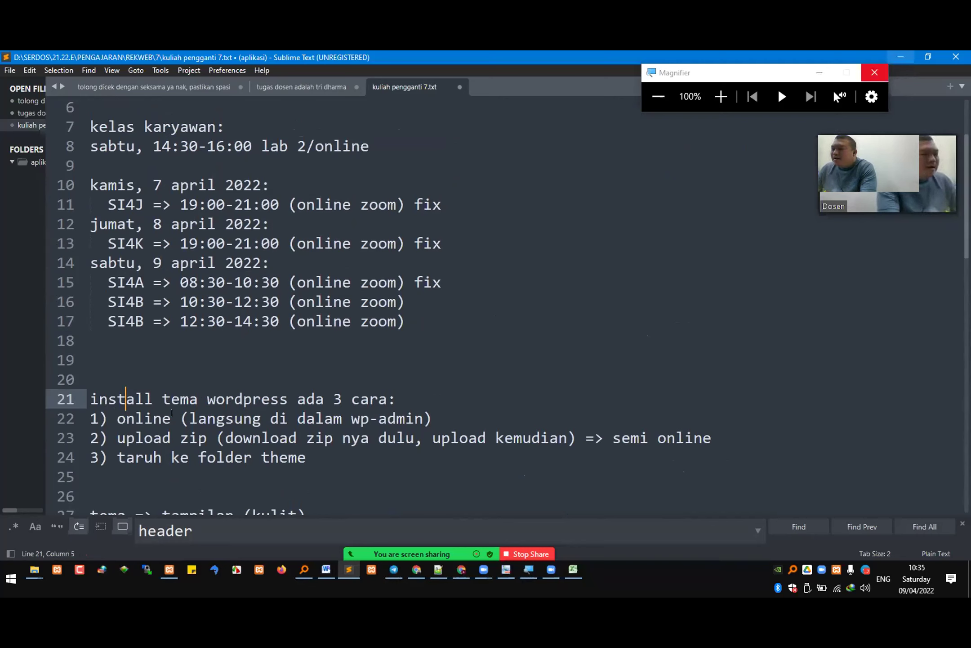
double_click(137, 418)
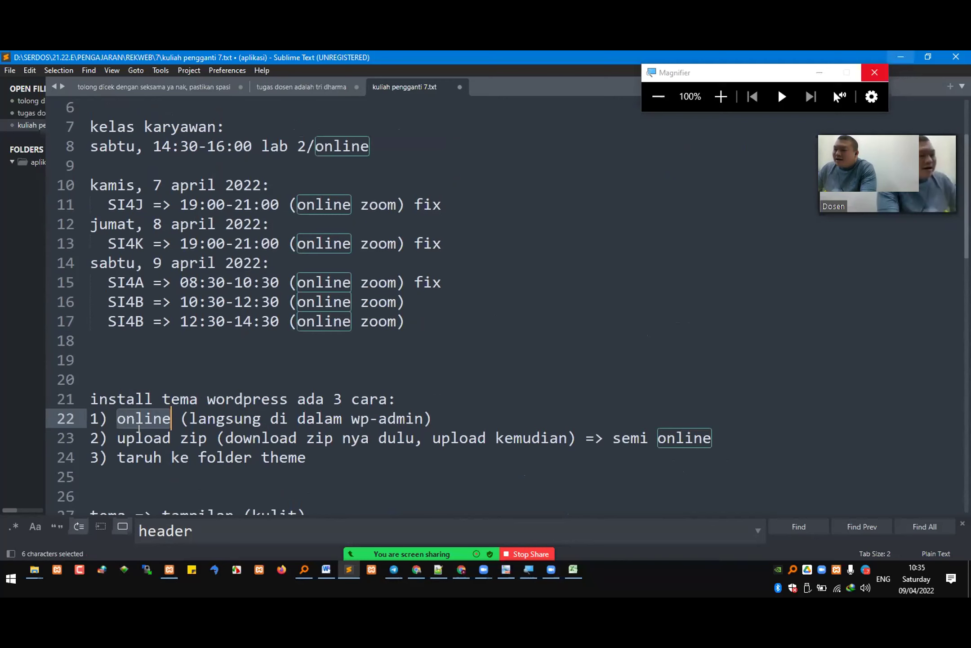
left_click_drag(612, 437, 793, 447)
left_click_drag(117, 446, 314, 442)
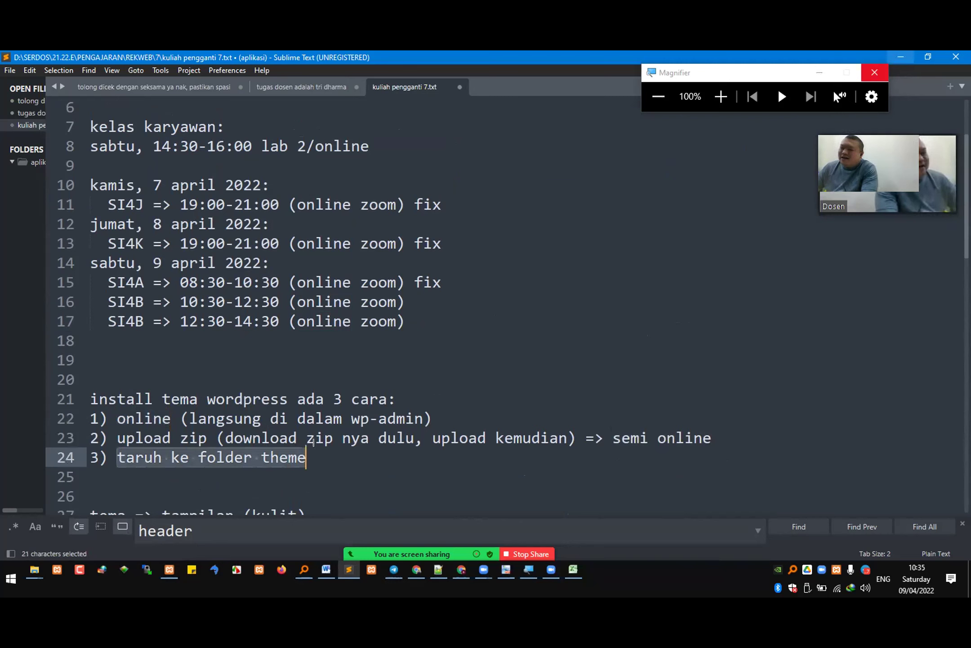
Revisit the online install method on line 22 before returning to the browser dashboard
left_click_drag(117, 419, 465, 413)
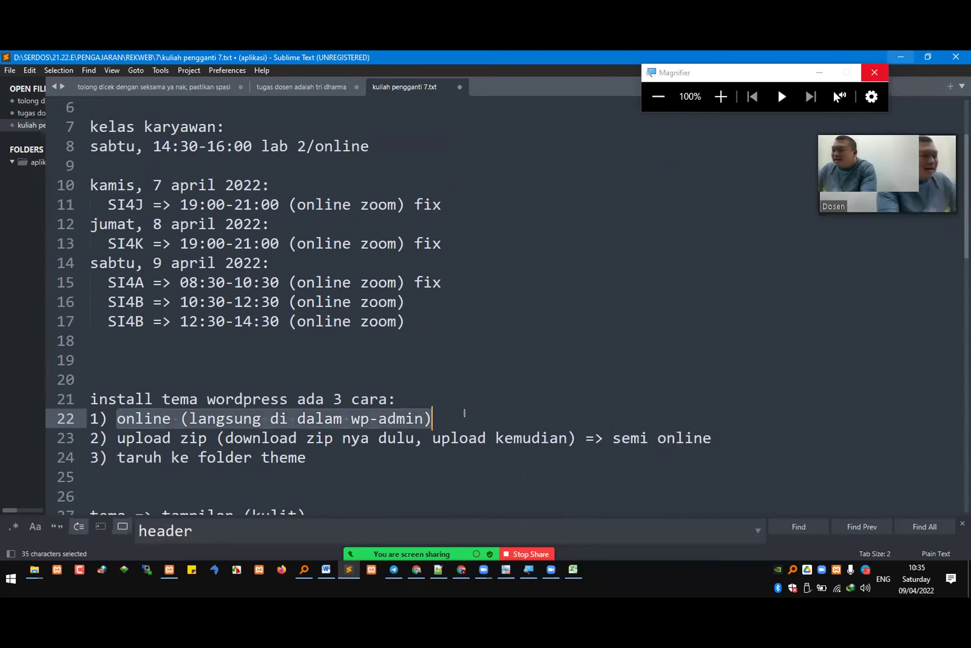
left_click_drag(144, 438, 540, 450)
left_click(221, 454)
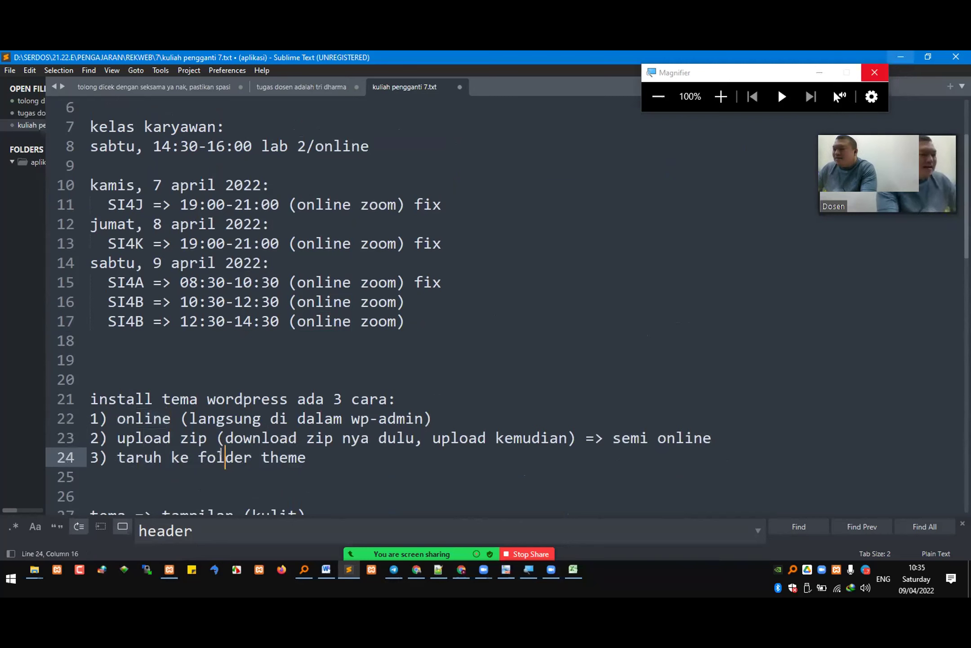
left_click(119, 413)
left_click_drag(127, 413, 447, 405)
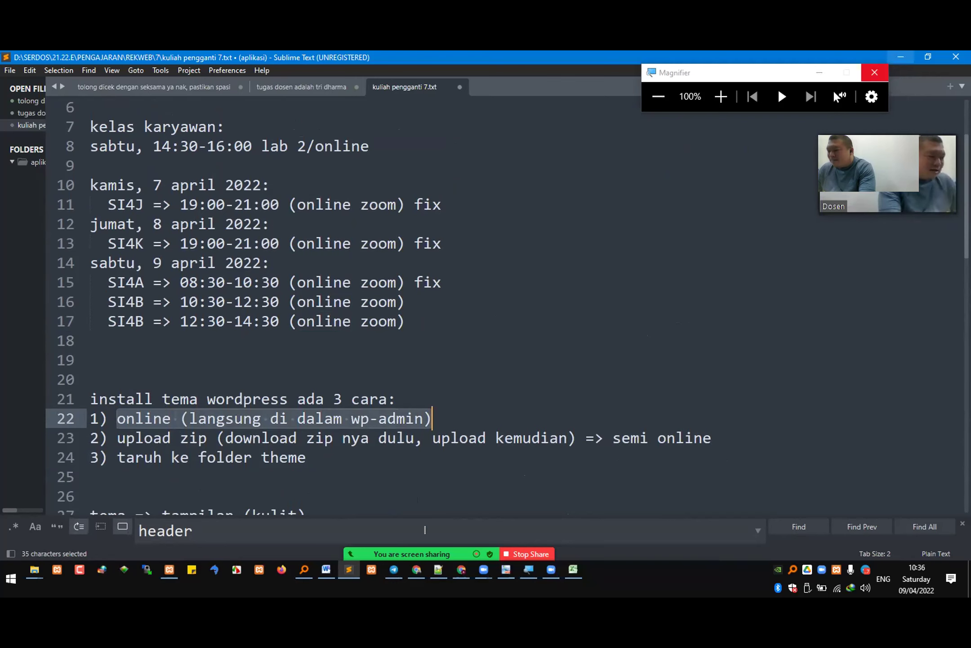
left_click(461, 571)
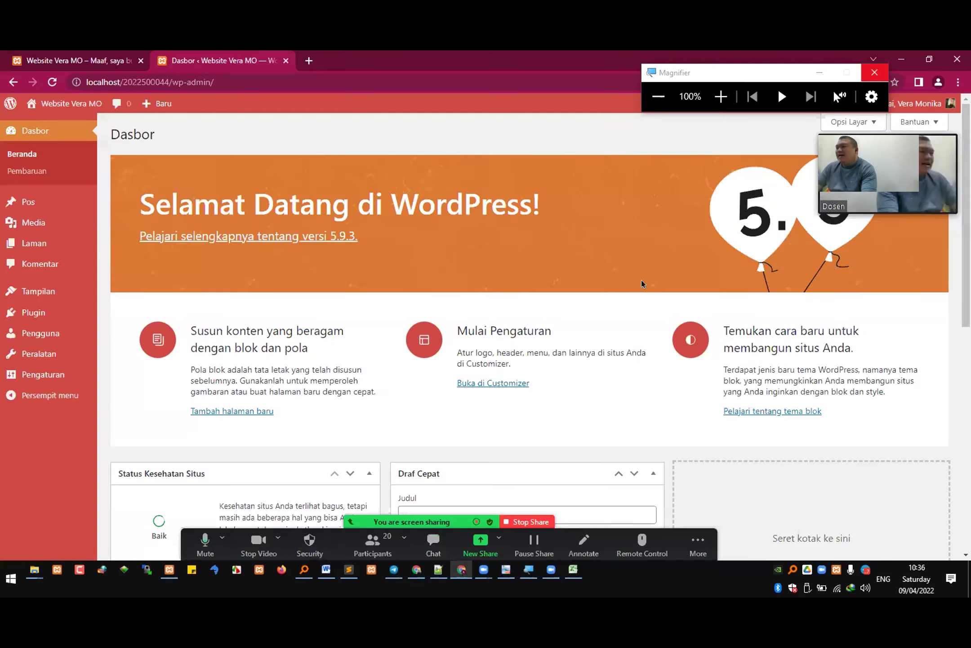
Open Tampilan > Tema, then Tambah Baru to view popular themes, with the screen magnified
left_click(721, 96)
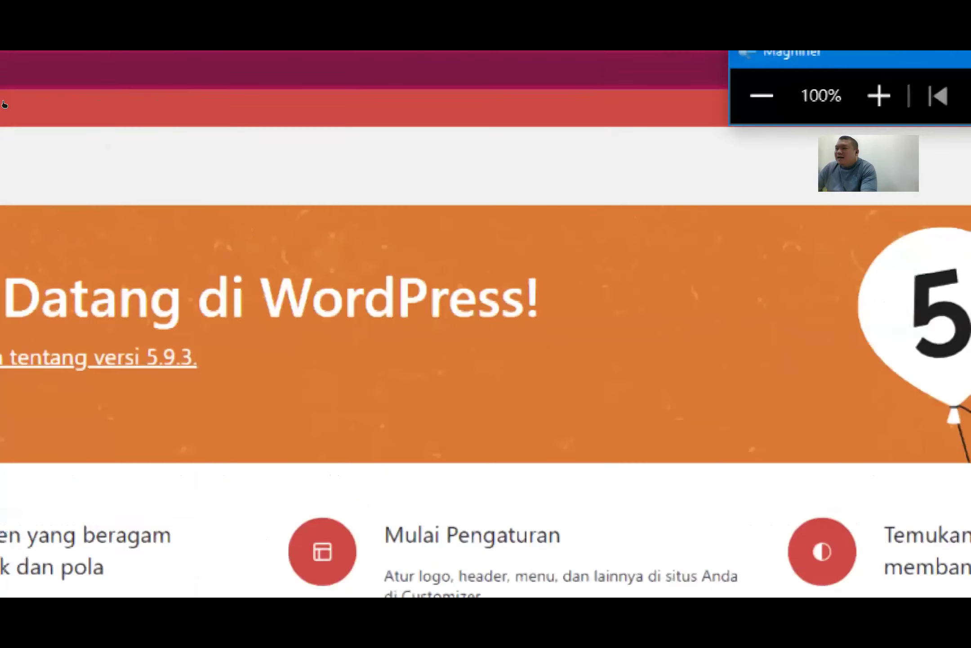
key("Tab")
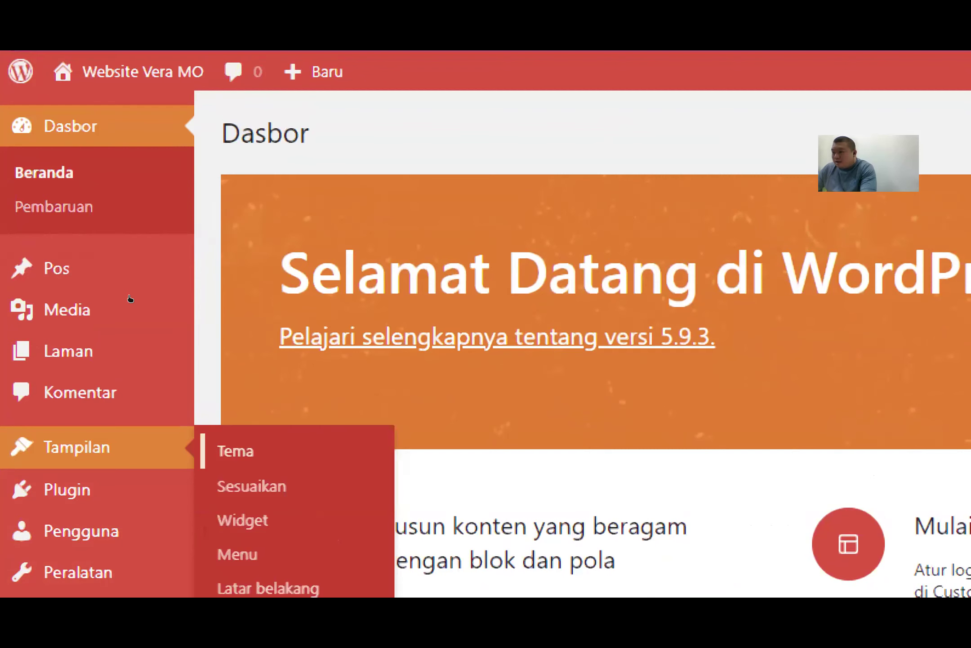
key("Return")
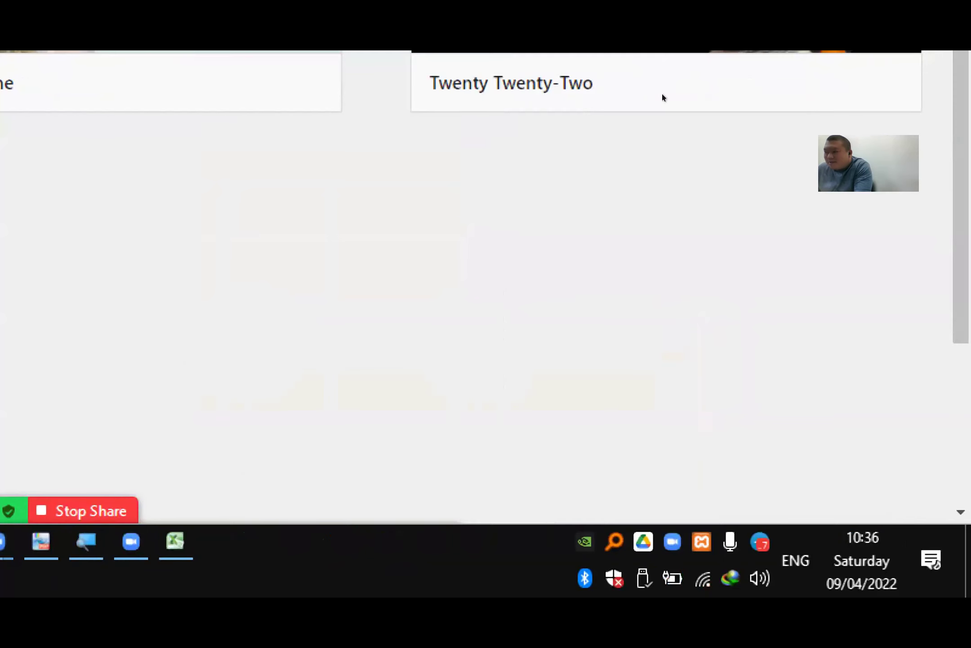
key("super+minus")
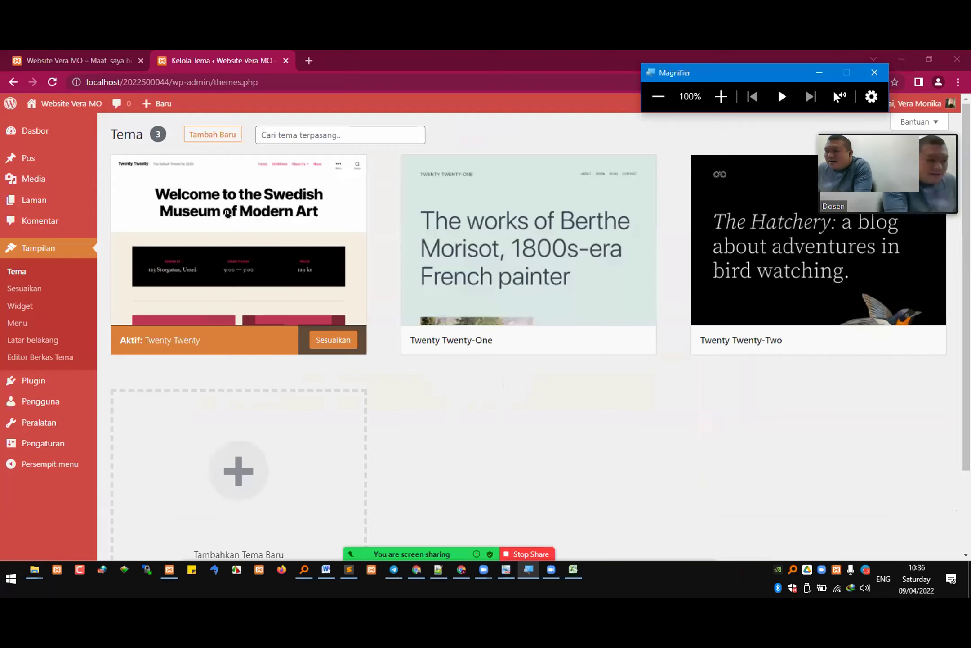
left_click(721, 97)
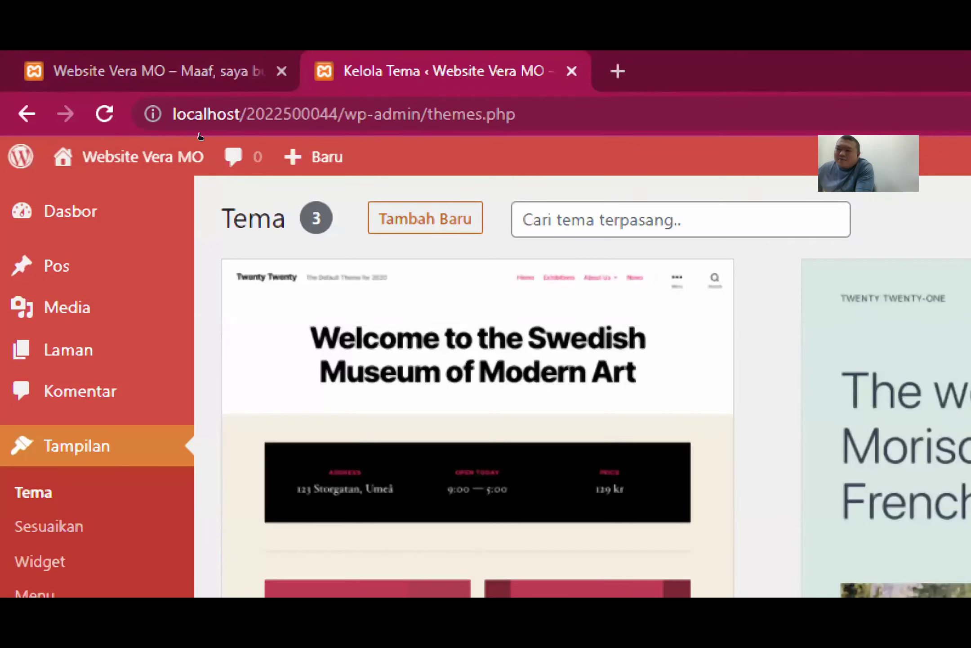
key("Return")
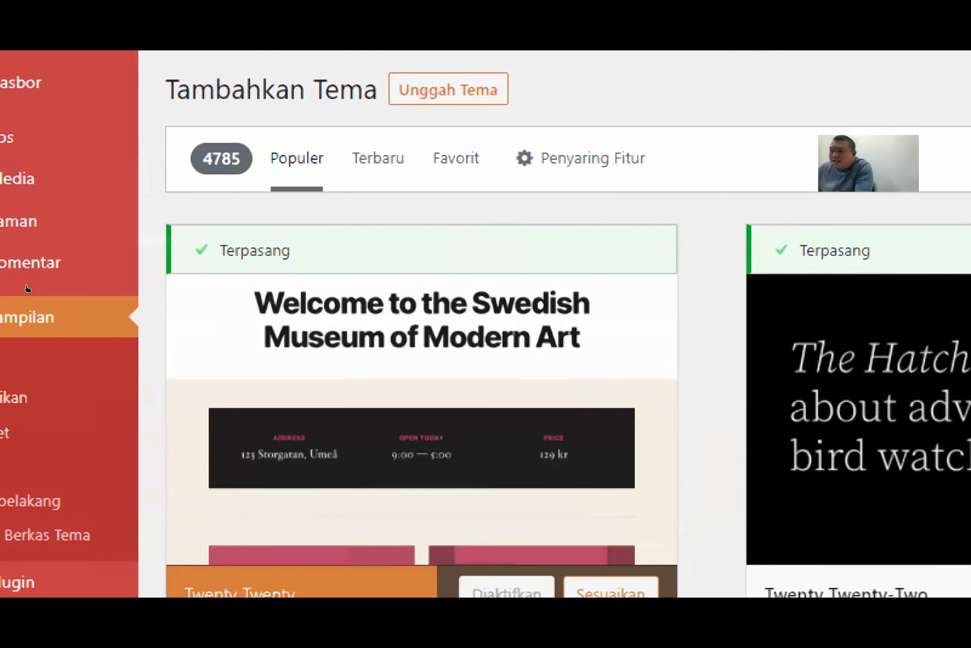
mouse_move(255, 258)
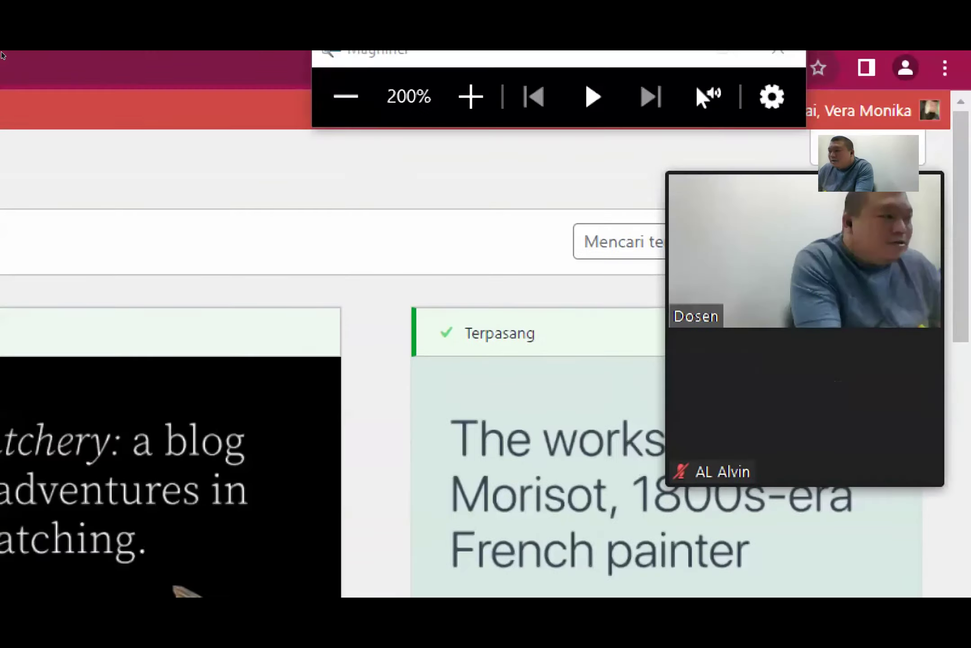
key("super+minus")
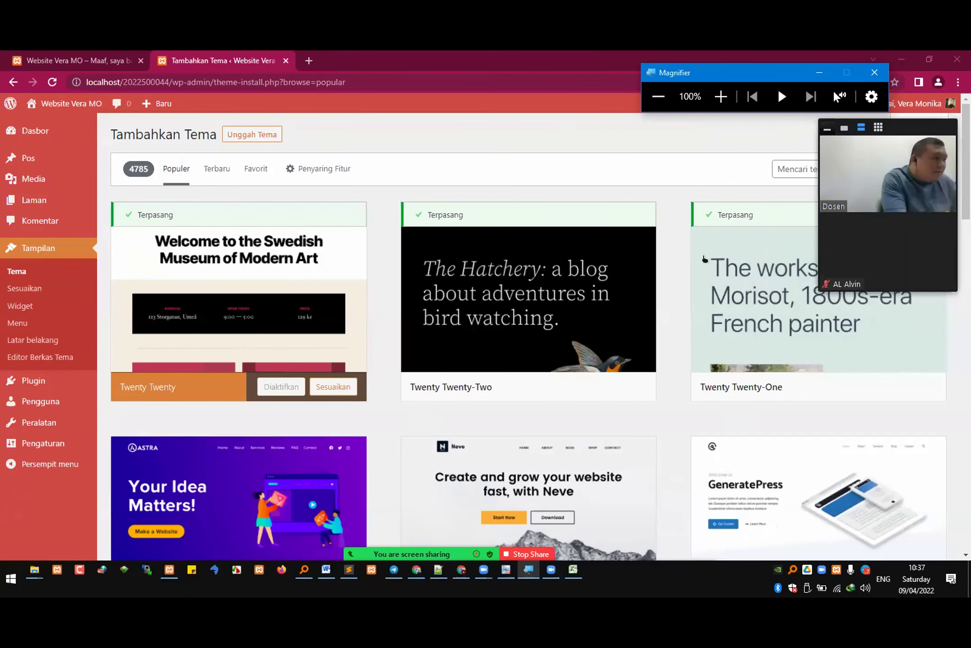
scroll(552, 386, "down", 6)
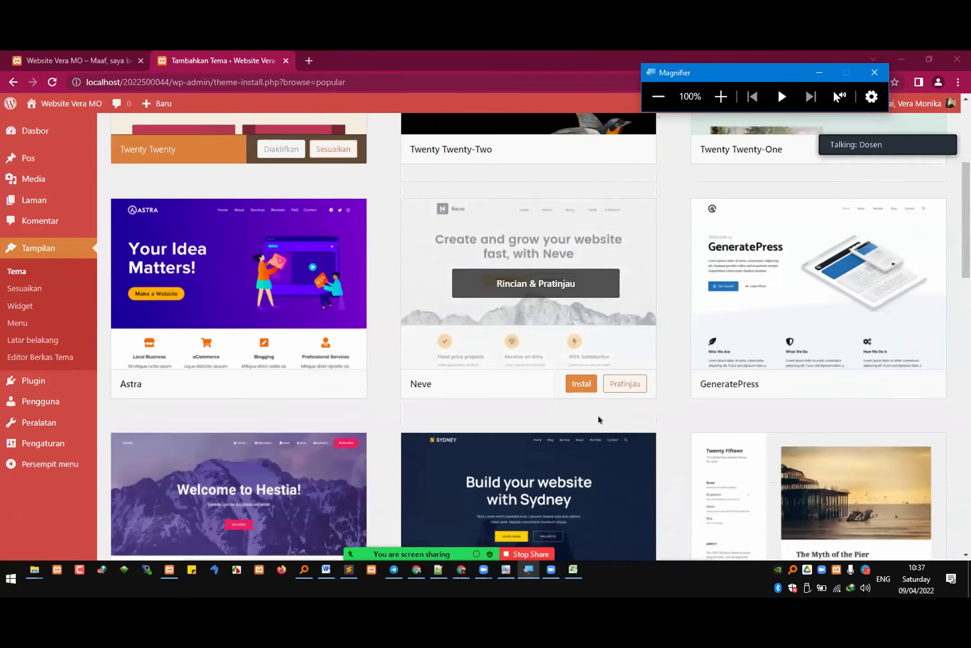
scroll(618, 475, "down", 5)
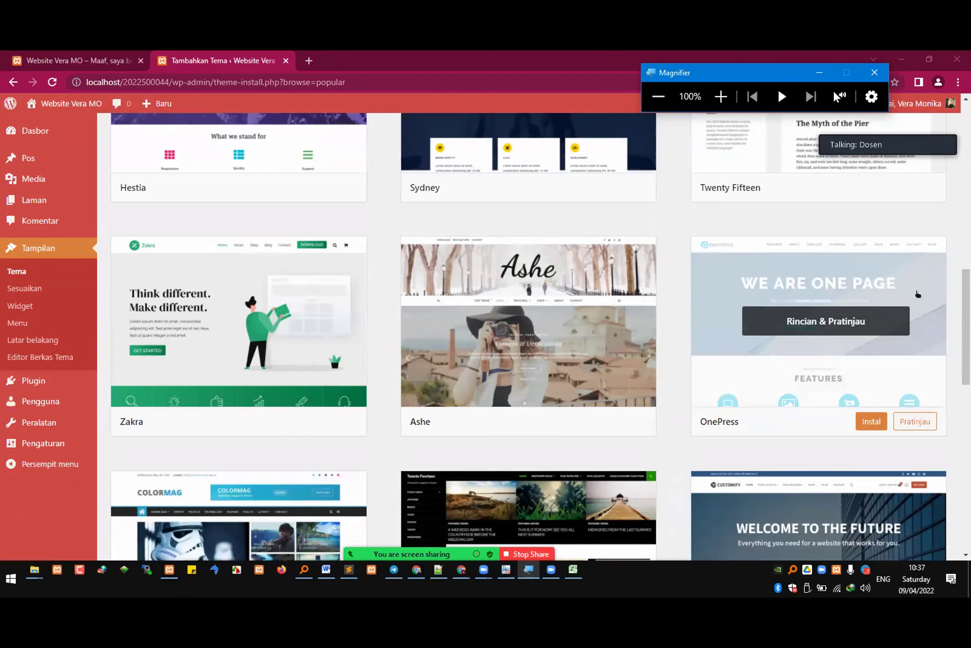
scroll(870, 387, "down", 2)
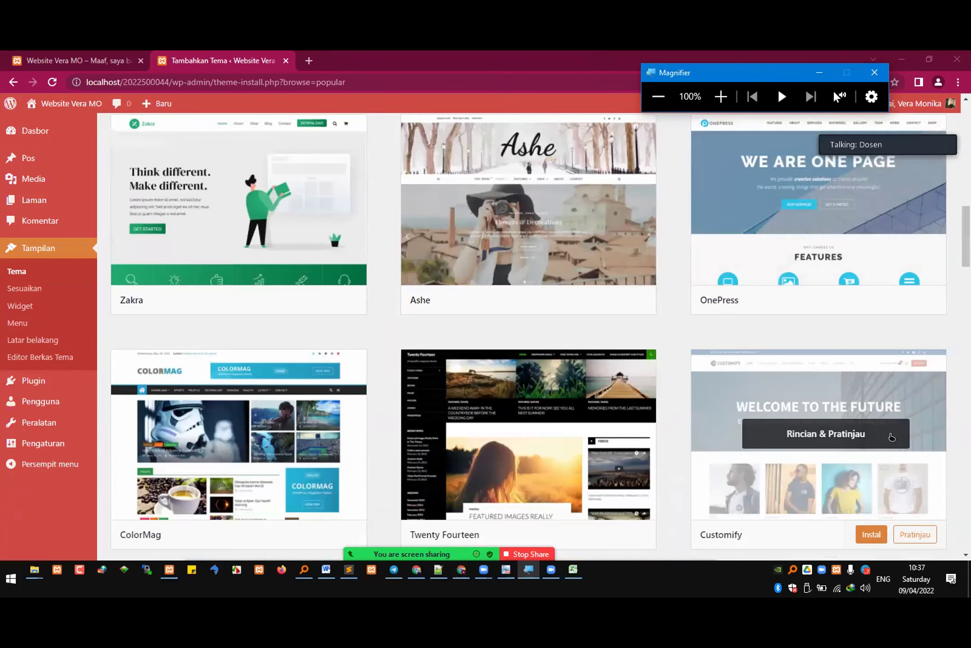
scroll(882, 443, "down", 2)
scroll(848, 442, "down", 3)
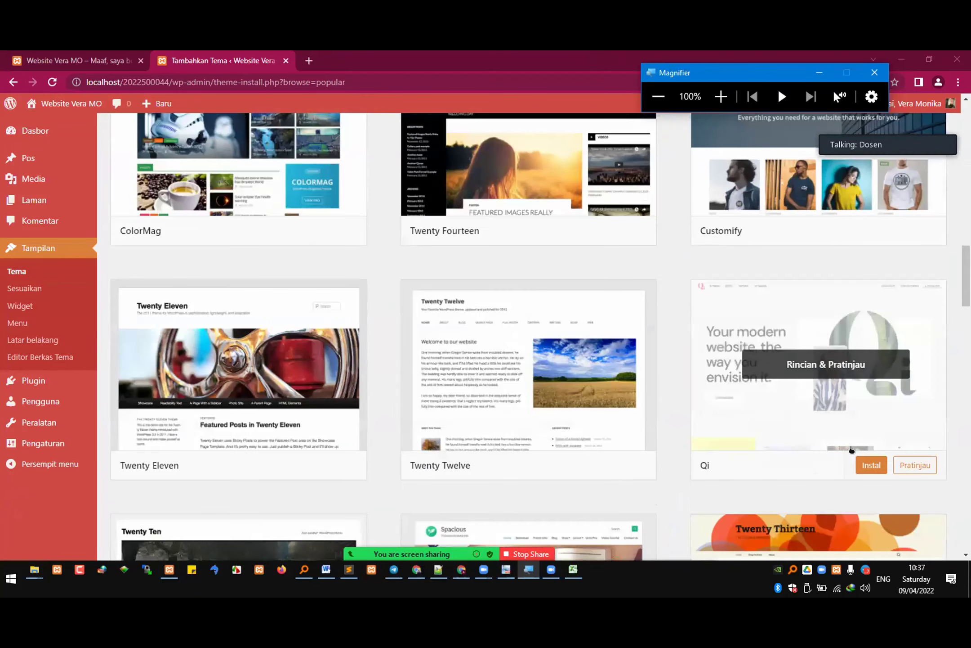
scroll(851, 450, "down", 5)
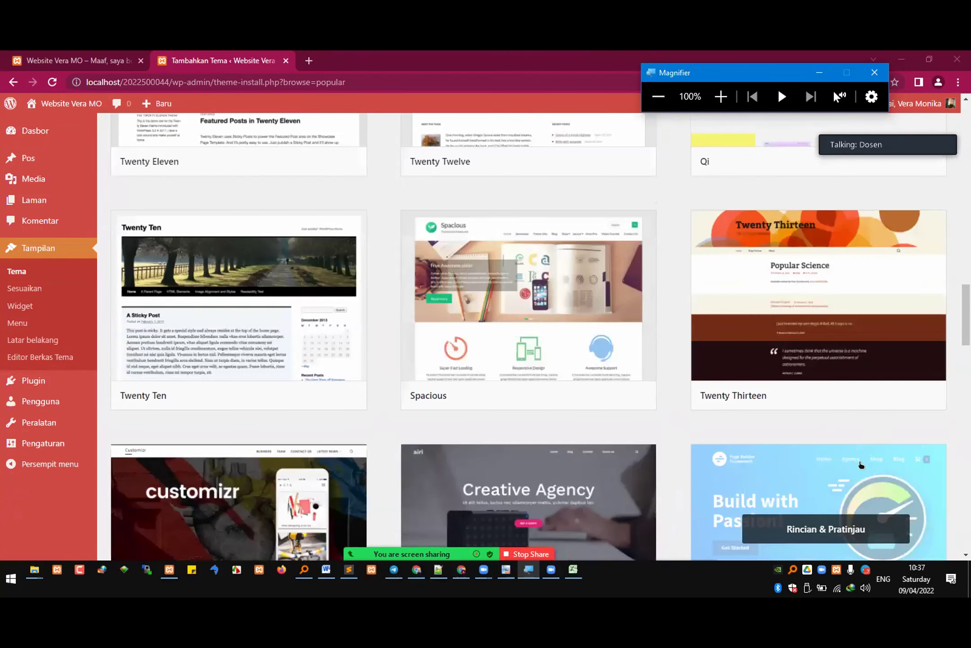
scroll(859, 472, "up", 9)
scroll(859, 472, "up", 10)
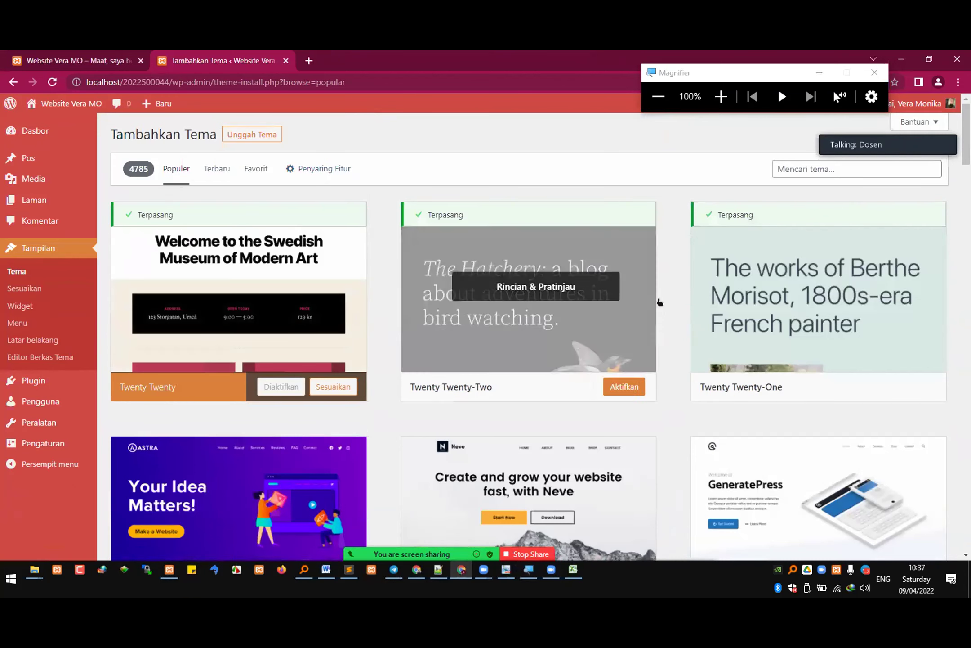
scroll(660, 302, "down", 5)
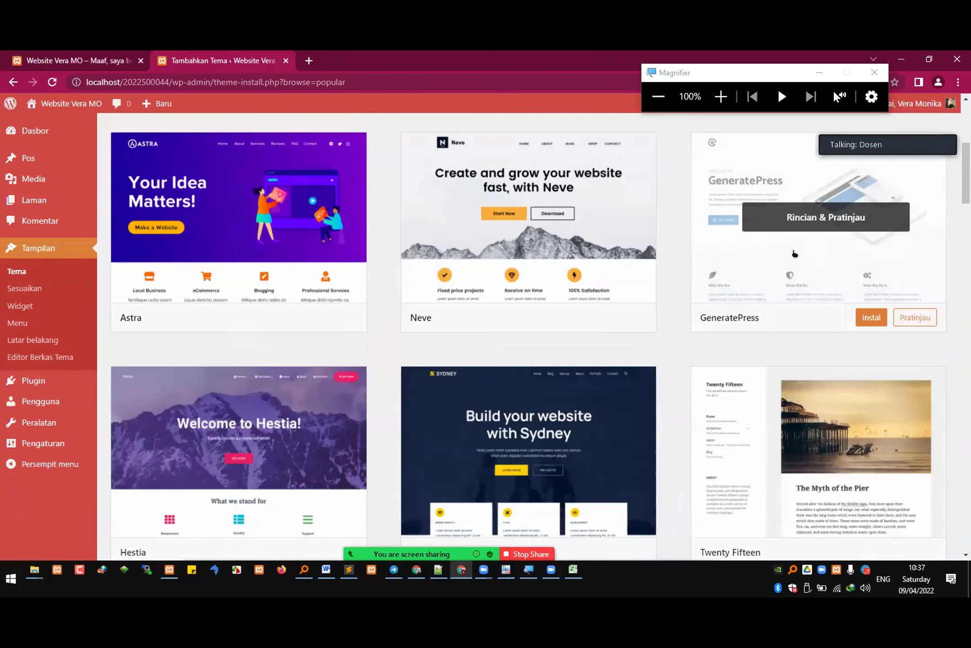
scroll(753, 300, "up", 2)
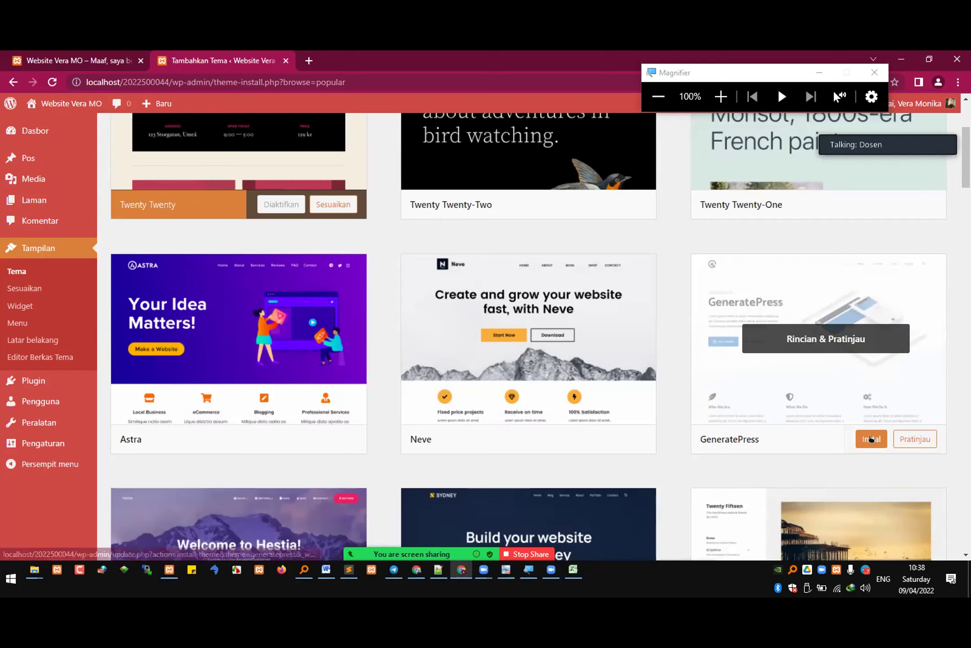
Install GeneratePress and confirm it shows Terpasang, then bring Excel's attendance sheet forward
left_click(721, 96)
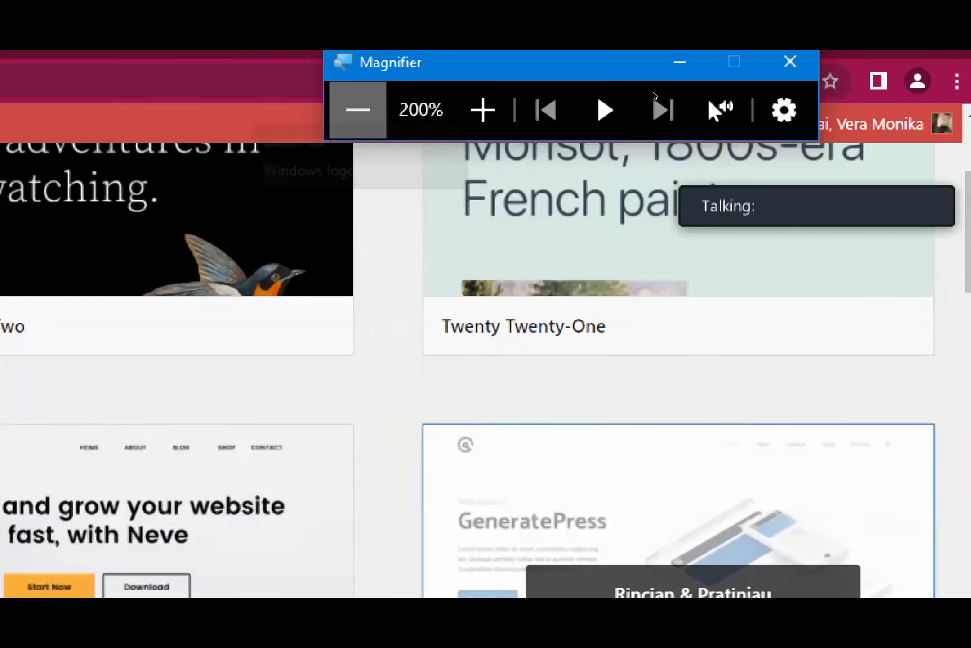
left_click(357, 108)
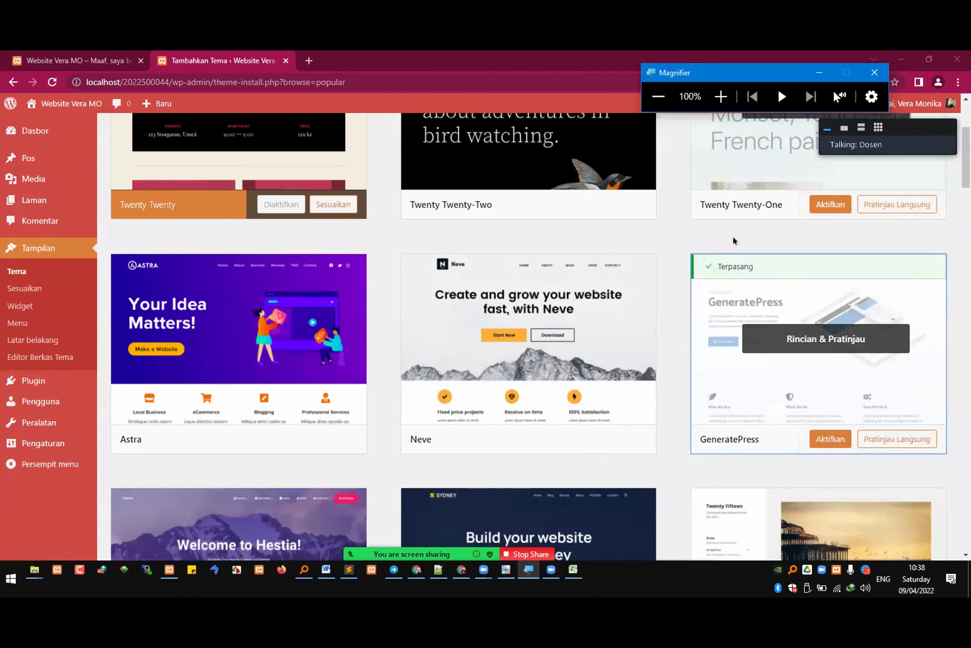
left_click(721, 97)
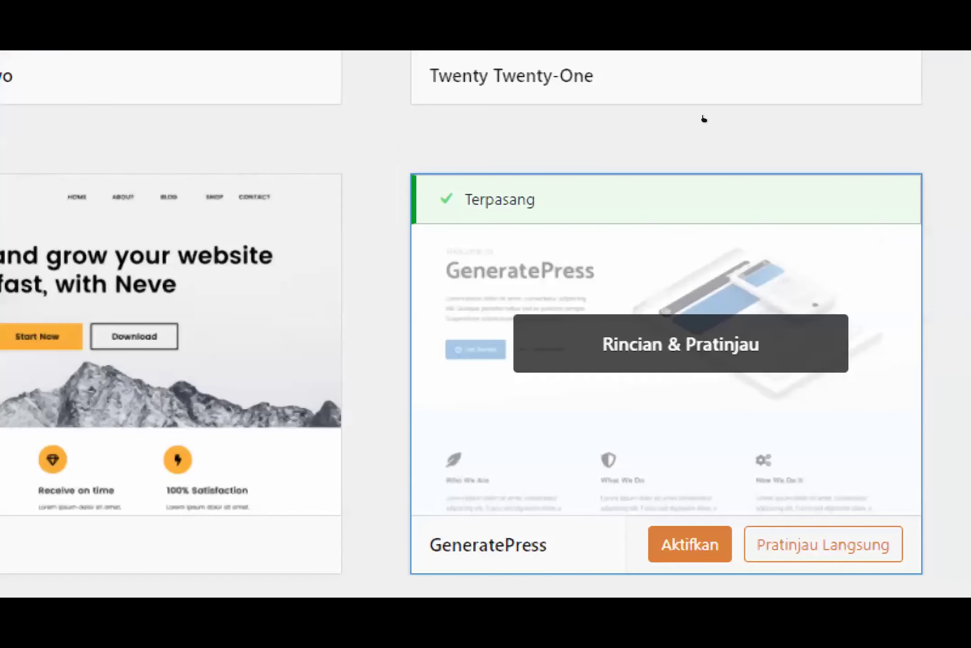
key("super+minus")
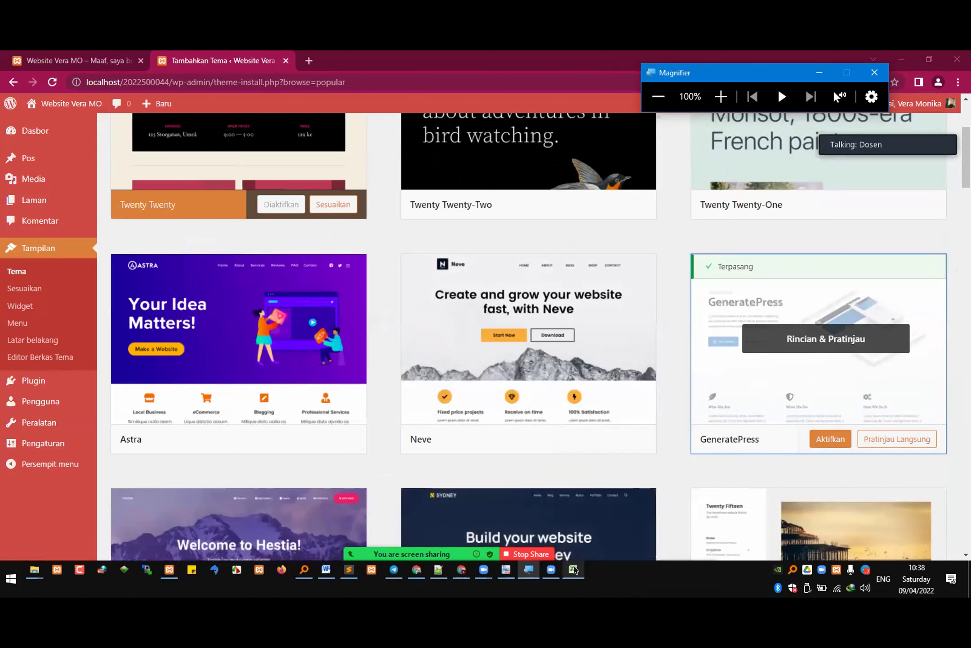
mouse_move(574, 570)
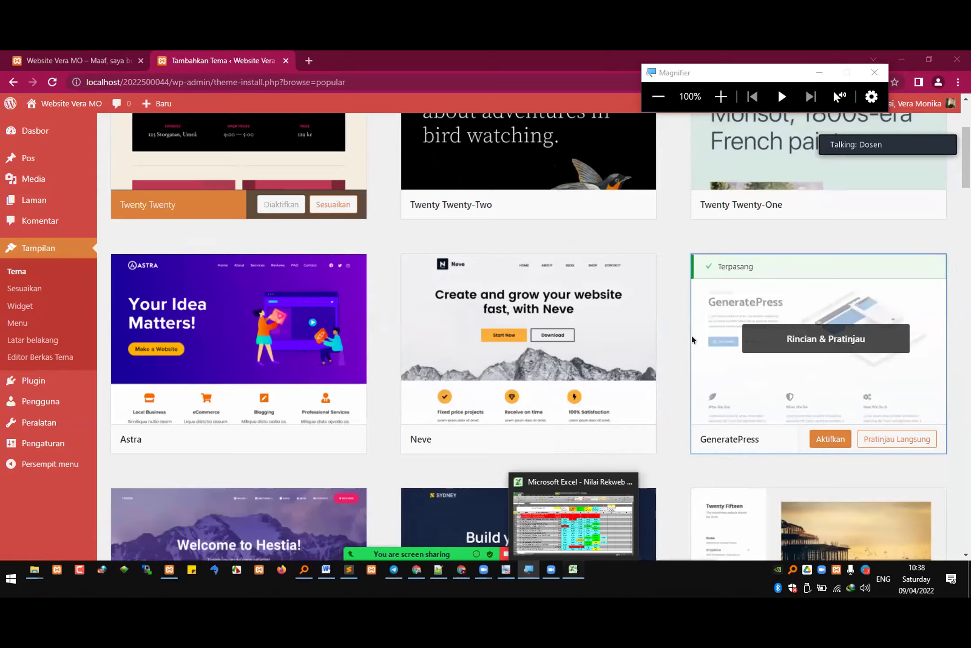
key("alt+Tab")
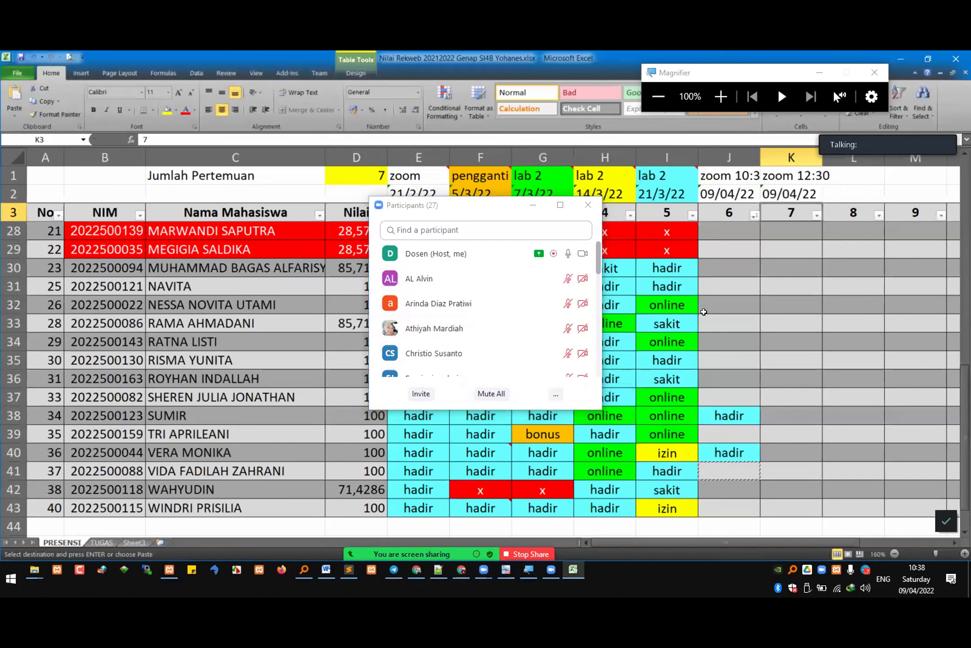
Paste the hadir mark into cell J9
scroll(713, 318, "up", 5)
scroll(713, 318, "up", 3)
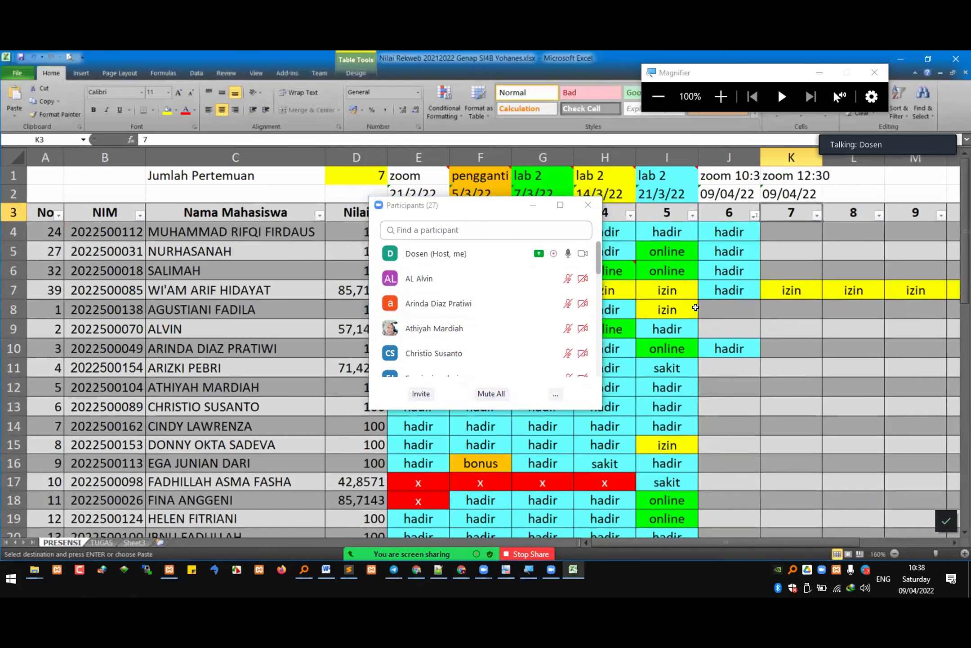
left_click(669, 328)
left_click(725, 328)
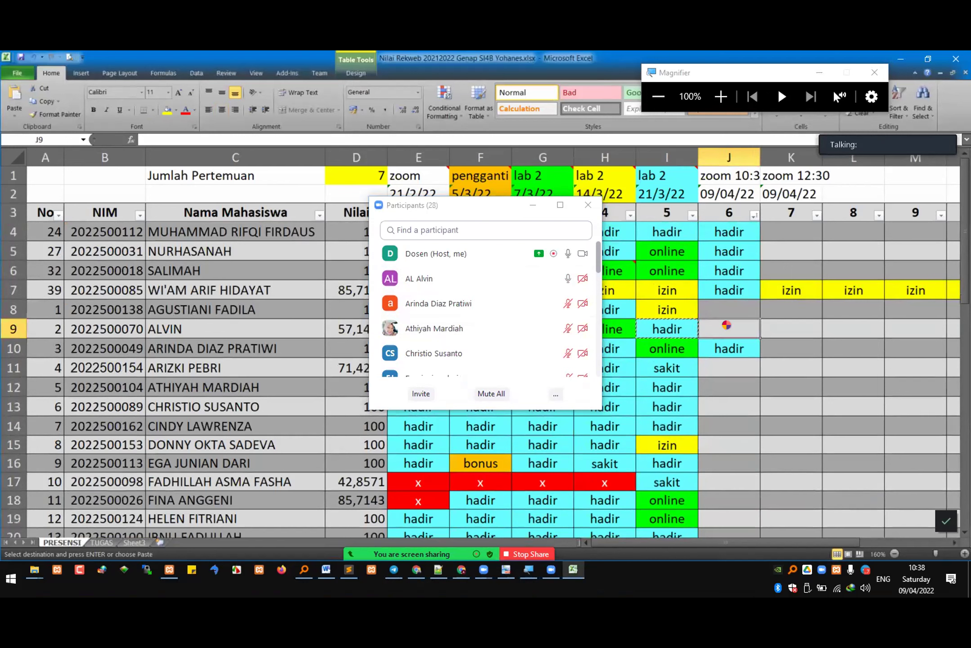
key("ctrl+v")
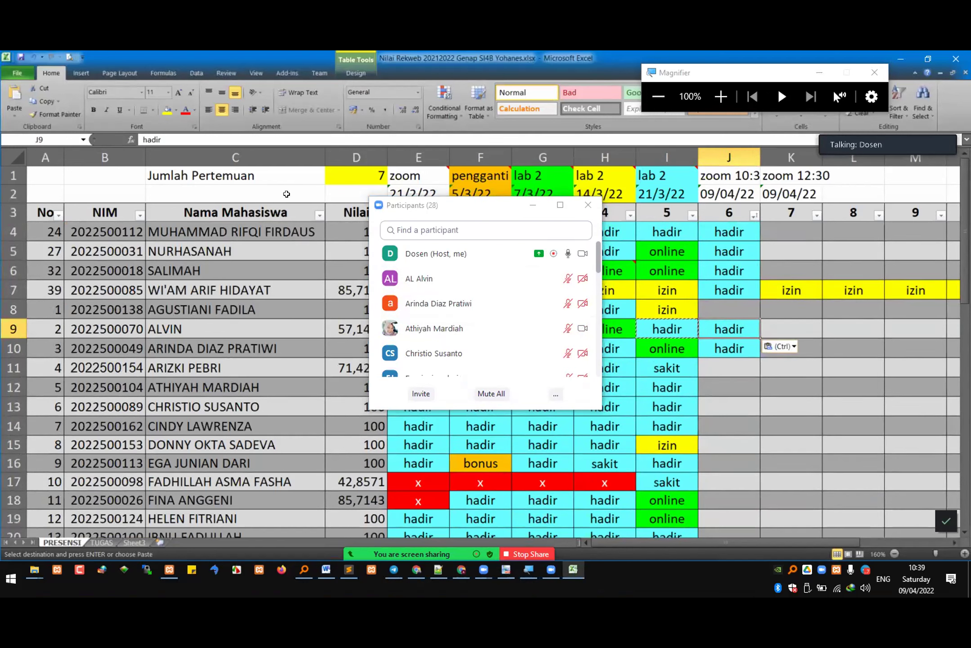
Sort the student names alphabetically
left_click(319, 215)
left_click(353, 229)
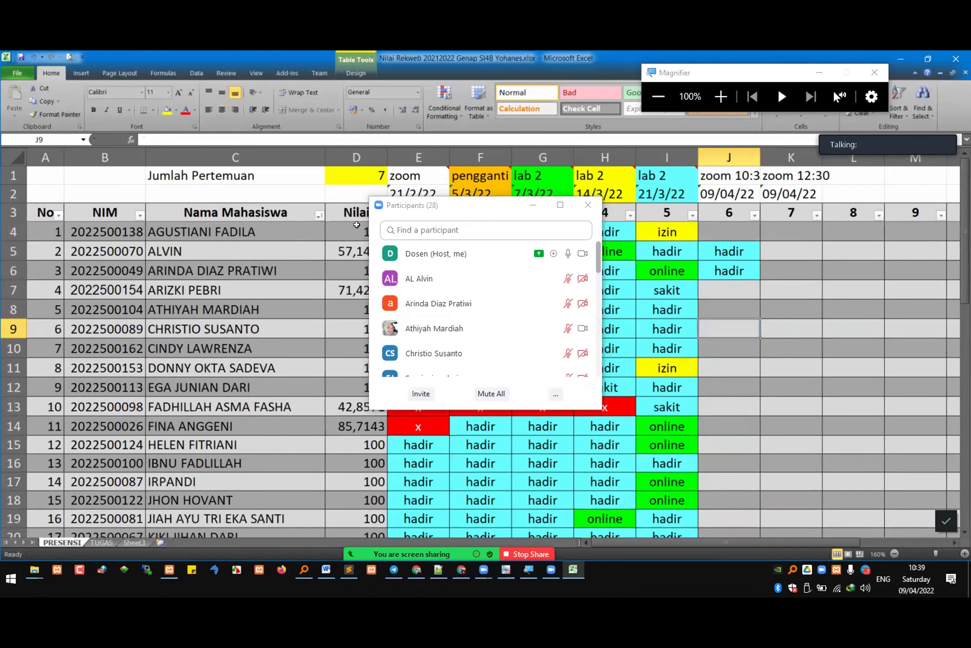
left_click(285, 248)
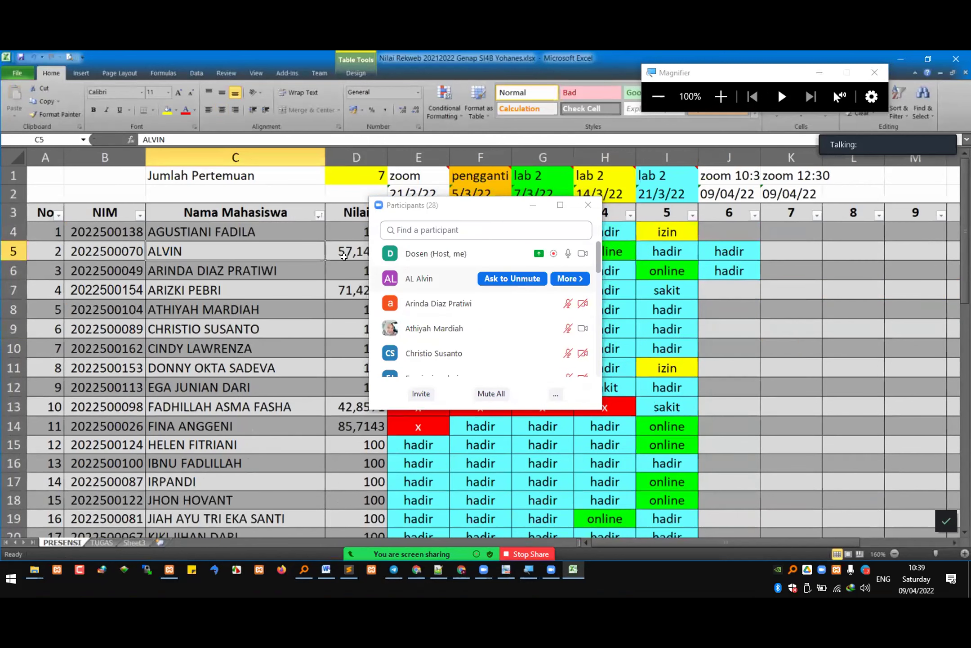
Copy the hadir entry from J6 into cells J9 and J10
left_click(734, 270)
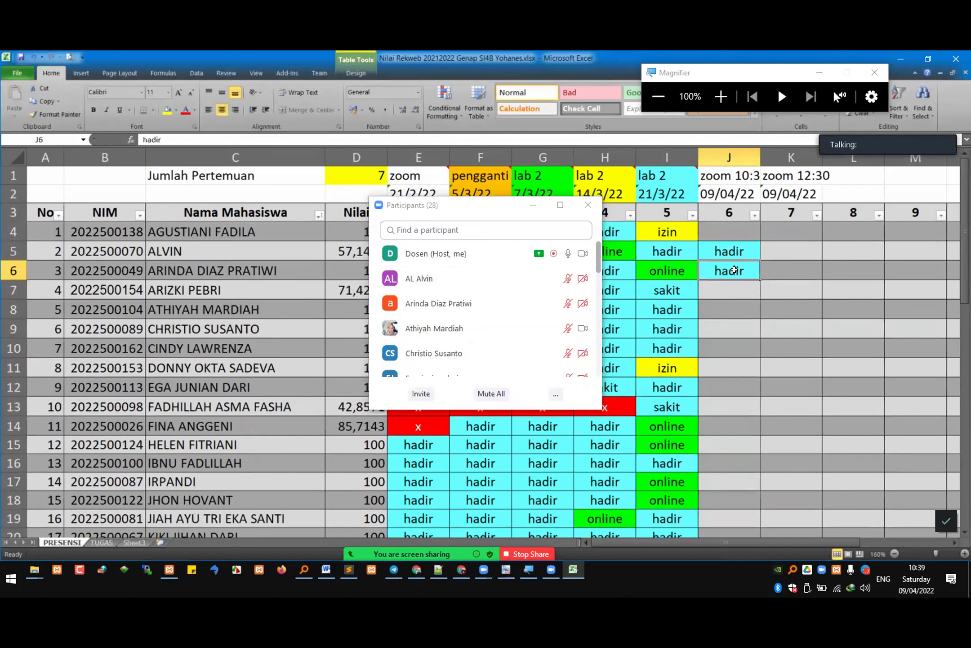
key("ctrl+c")
left_click(720, 322)
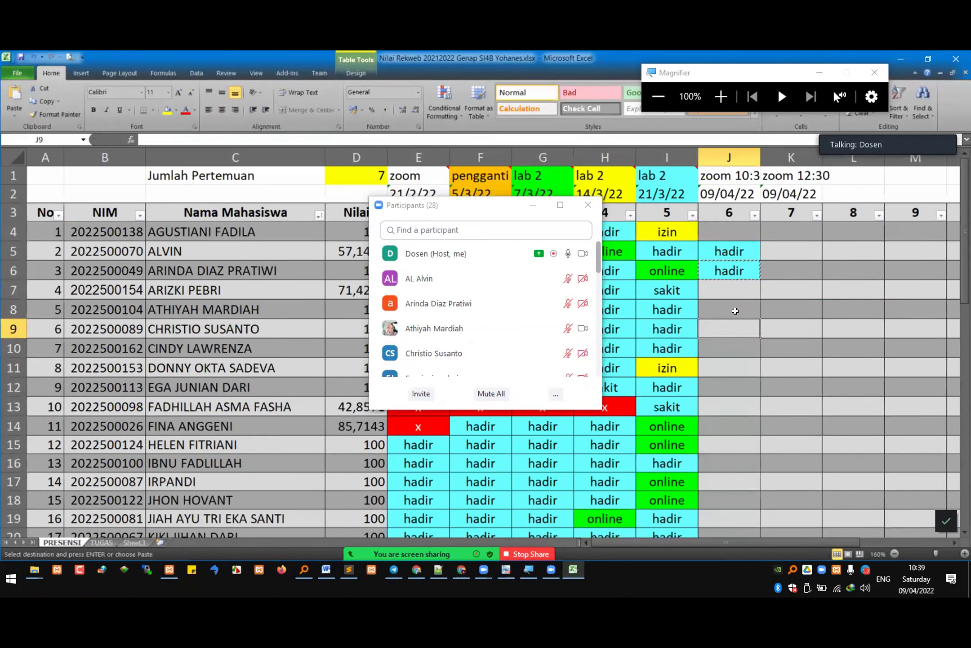
key("ctrl+v")
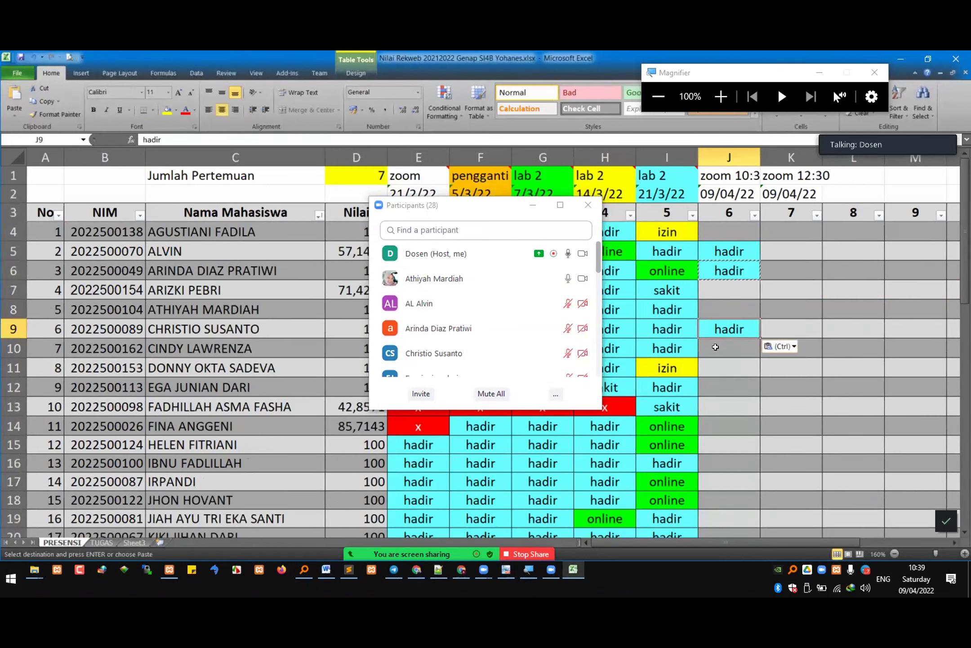
left_click(717, 344)
key("ctrl+v")
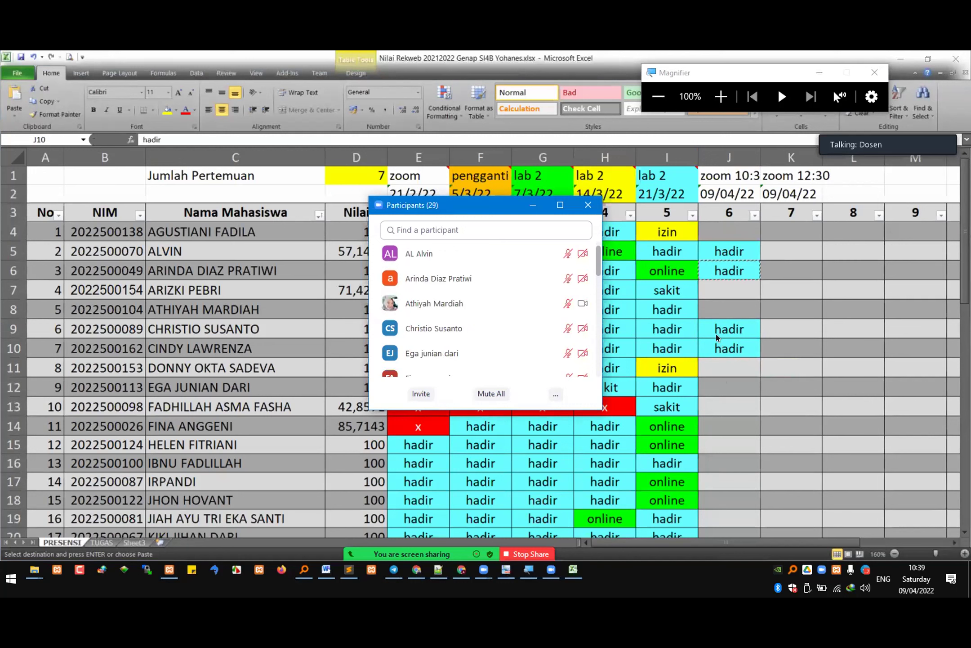
Delete hadir from J10 and copy J9's hadir into J8
left_click(715, 347)
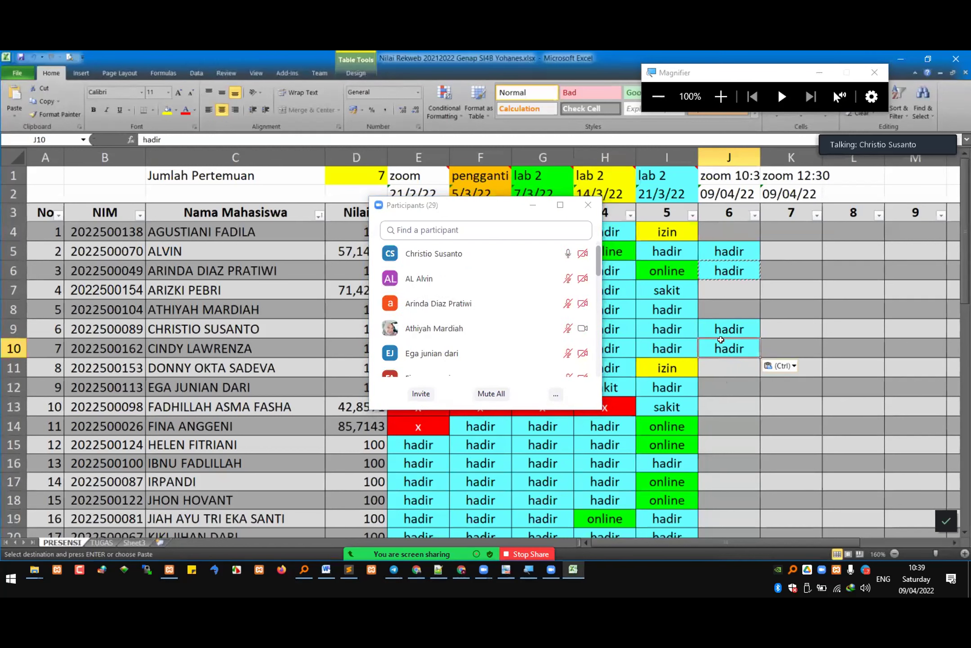
key("Delete")
left_click(723, 327)
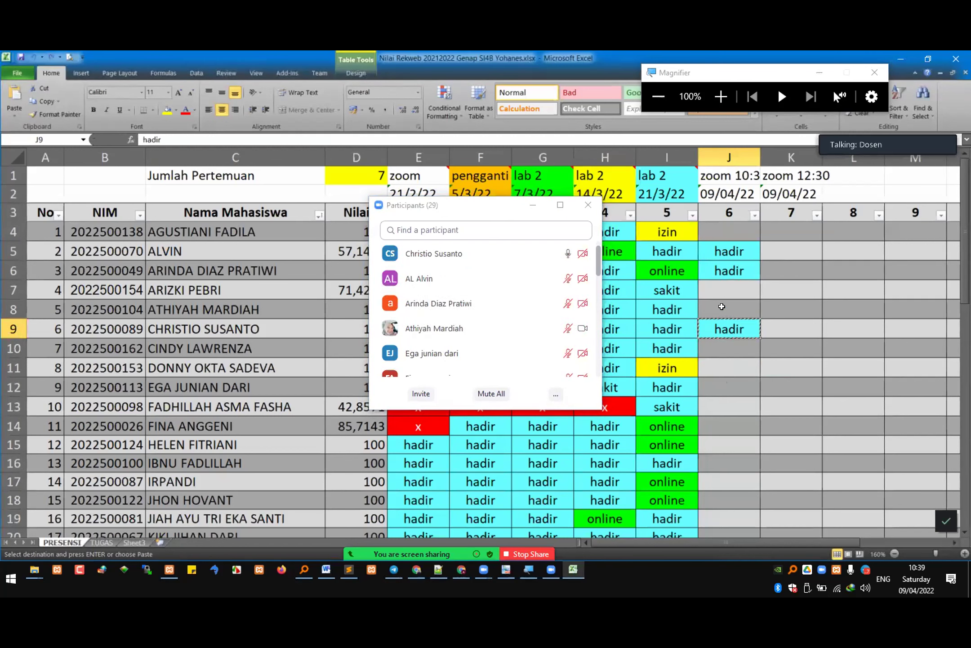
key("ctrl+c")
left_click(721, 309)
key("ctrl+v")
left_click(731, 346)
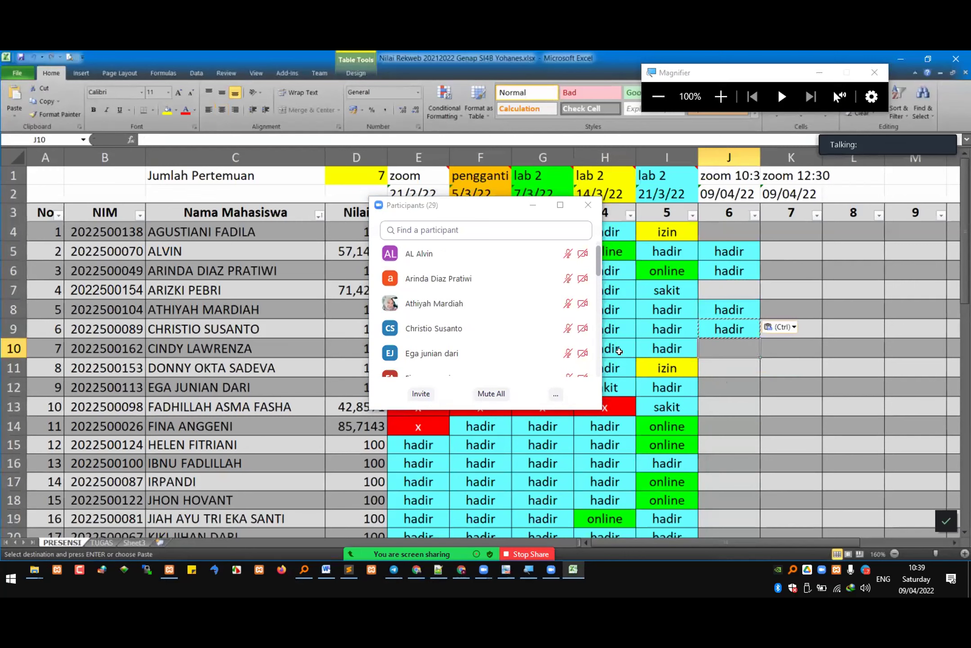
scroll(620, 352, "down", 1)
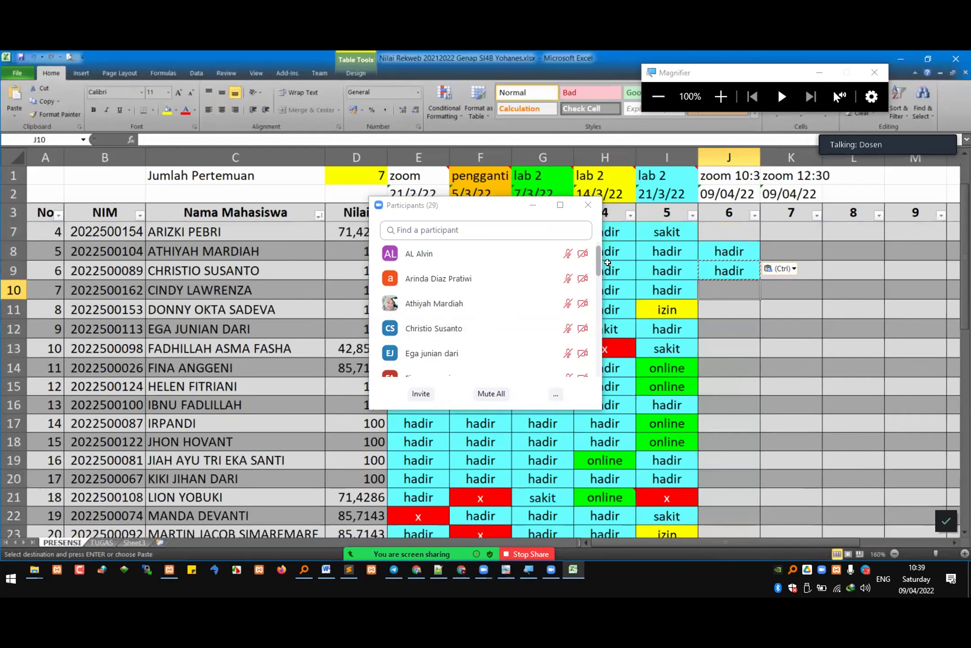
Ask the last Zoom participant to start their video
left_click_drag(598, 263, 618, 380)
key("ctrl+v")
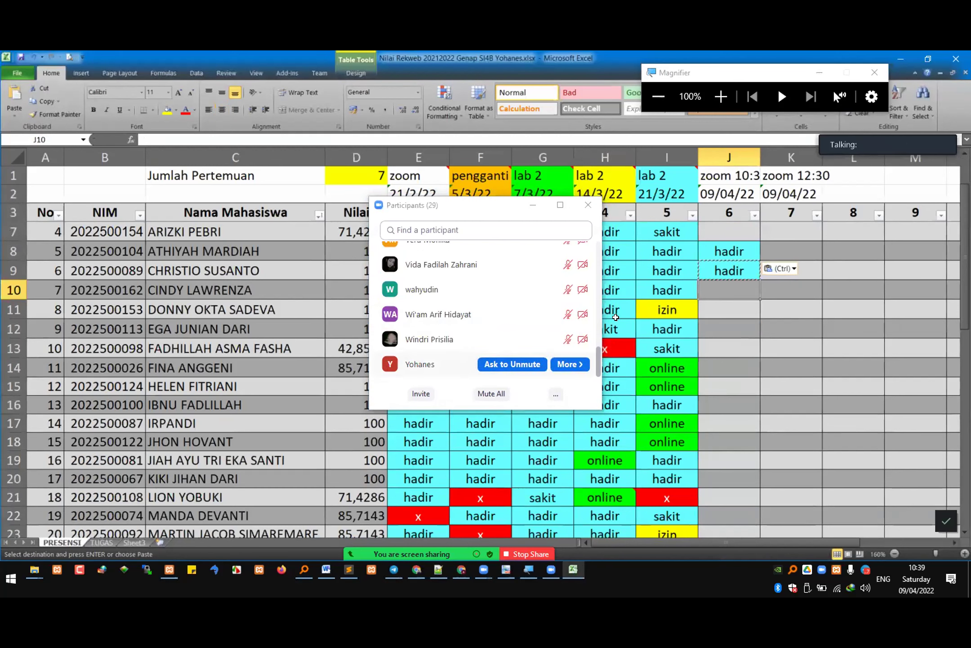
key("alt+Tab")
left_click(570, 364)
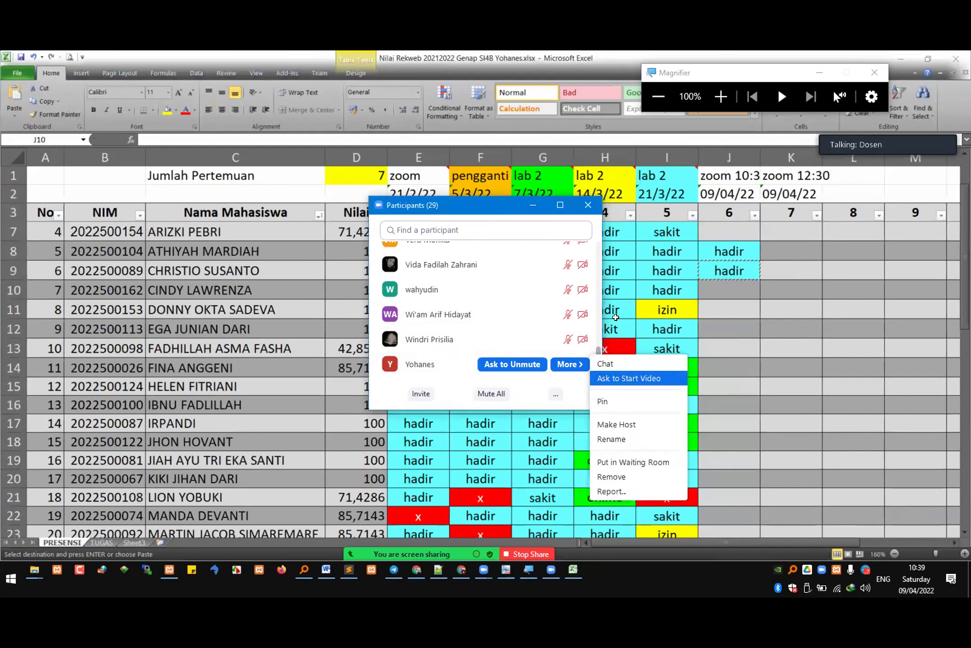
left_click(607, 379)
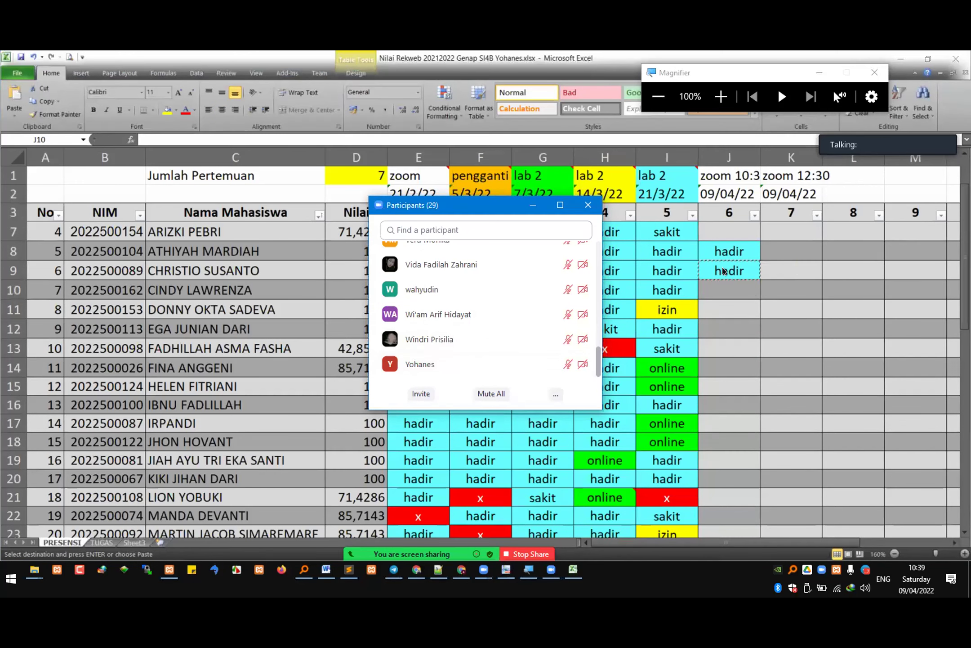
Copy hadir from J10 into J43 for the last student, matching J42
left_click(728, 289)
key("ctrl+c")
left_click(717, 422)
scroll(714, 405, "down", 7)
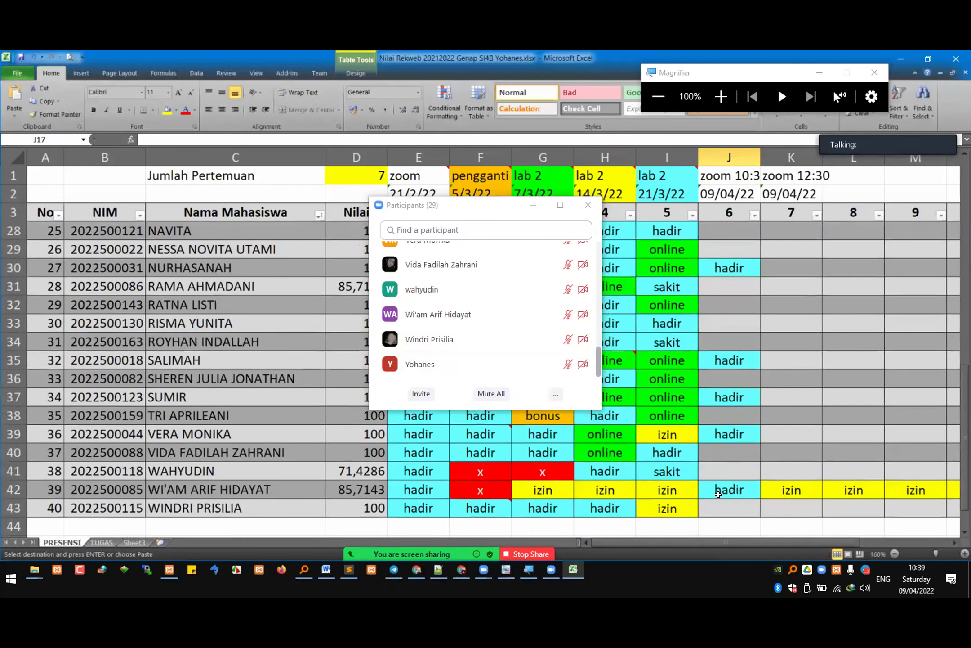
left_click(727, 507)
key("ctrl+v")
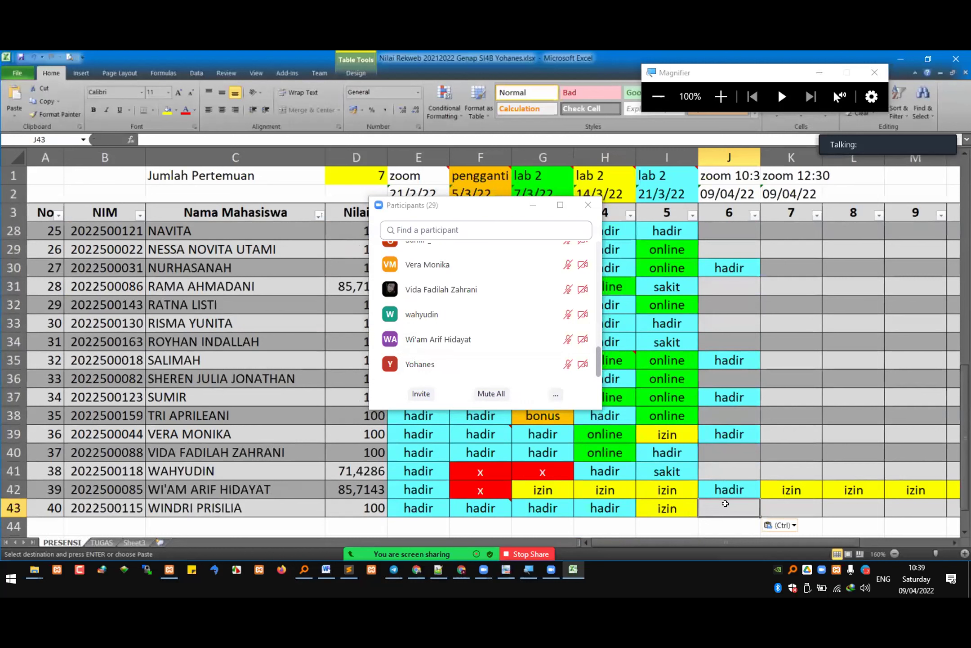
key("Up")
key("Down")
key("Return")
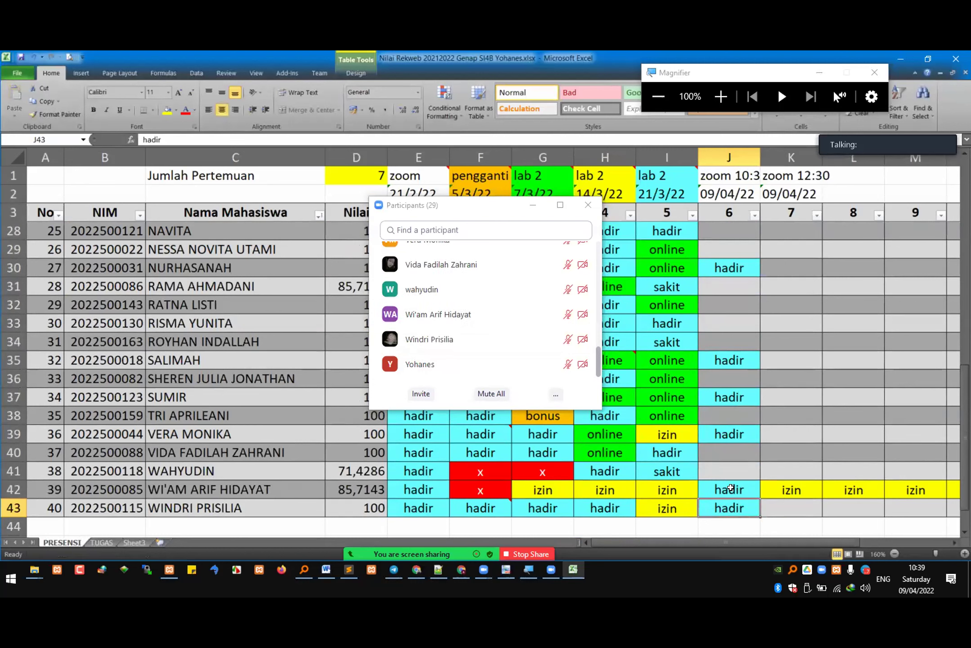
left_click(718, 488)
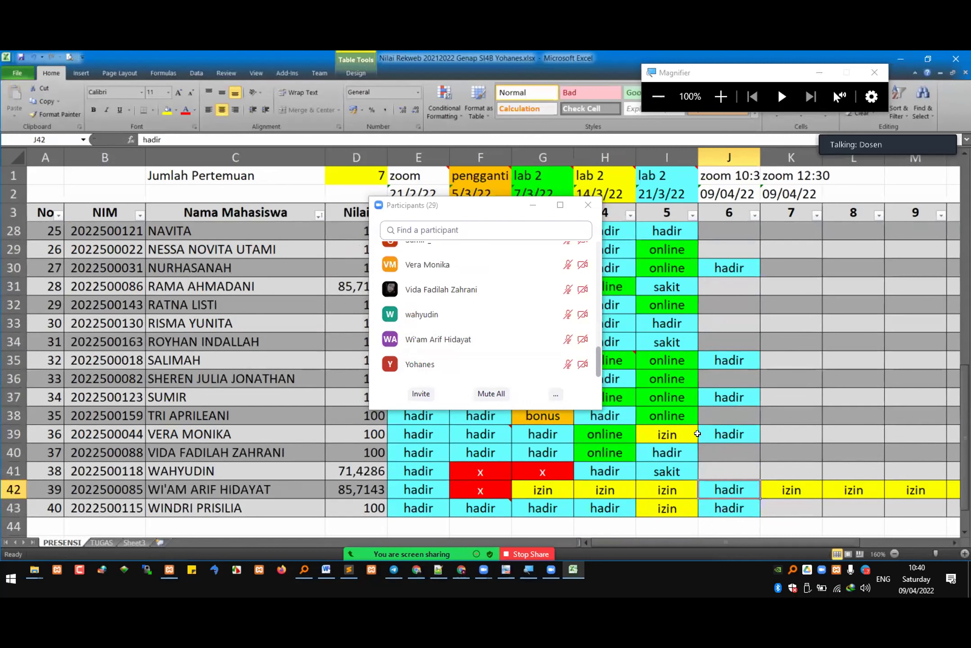
Activate GeneratePress on the themes page, moving it ahead of Twenty Twenty and Twenty Twenty-One
left_click(462, 570)
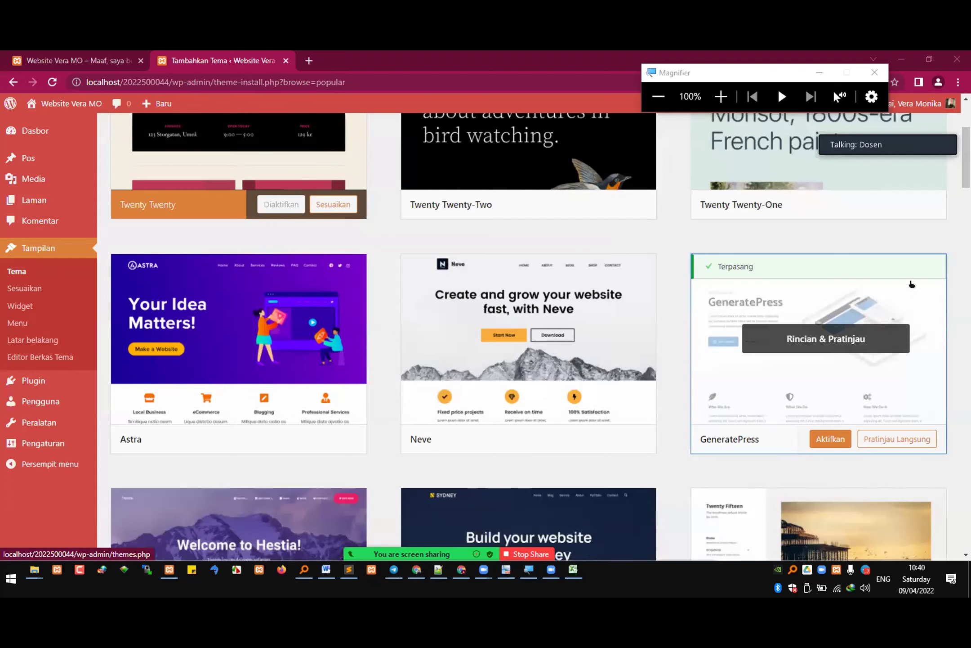
left_click(729, 99)
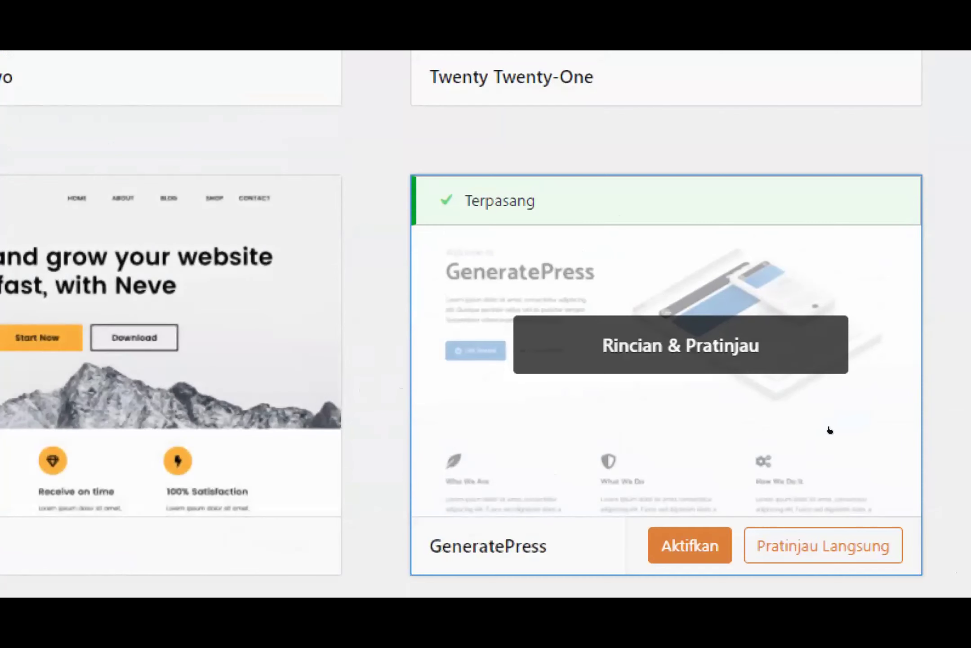
key("Tab")
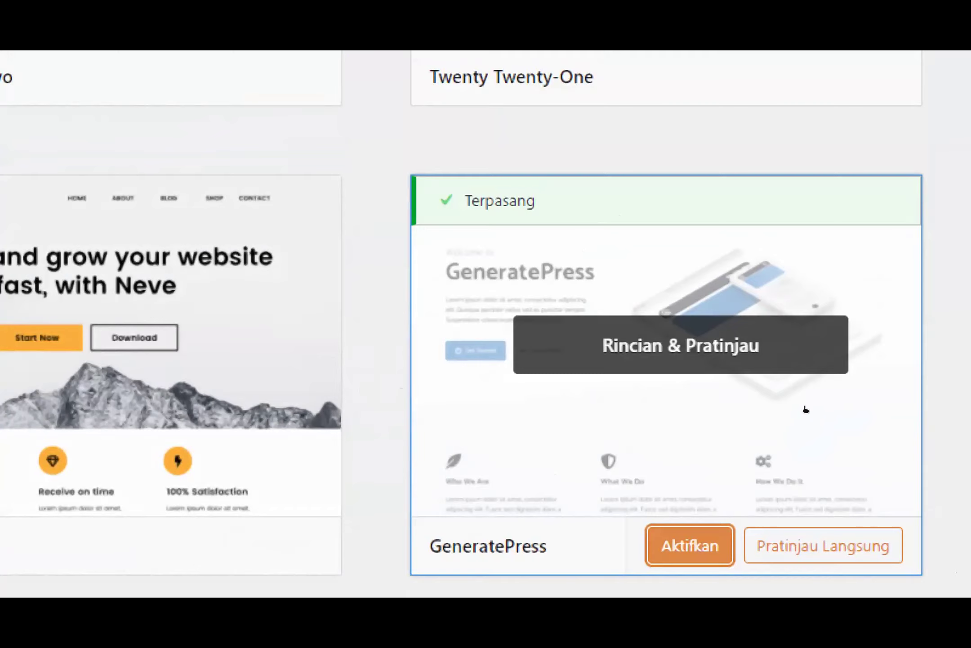
key("Return")
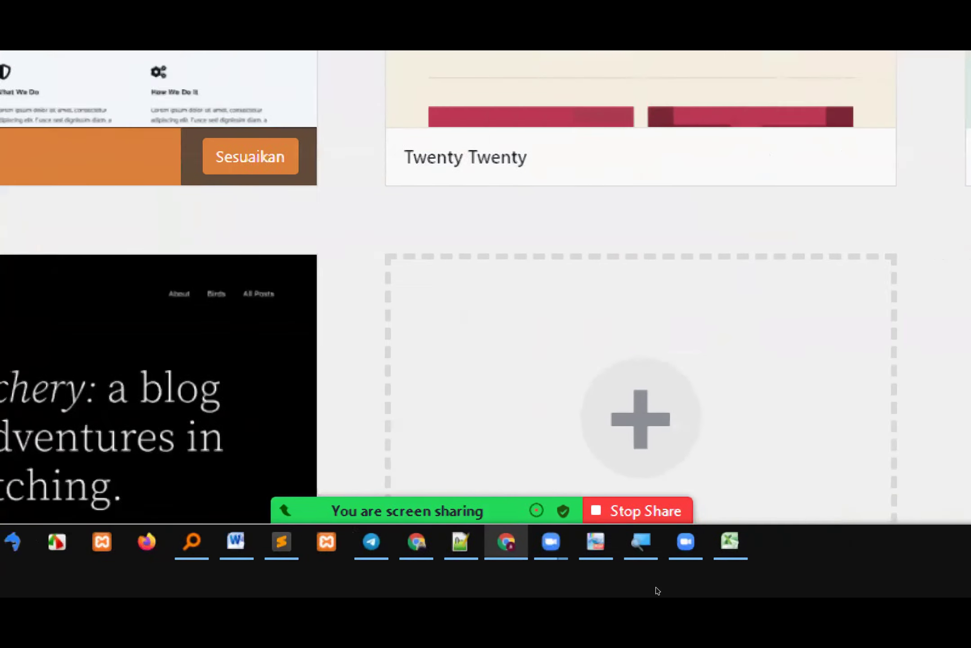
mouse_move(779, 571)
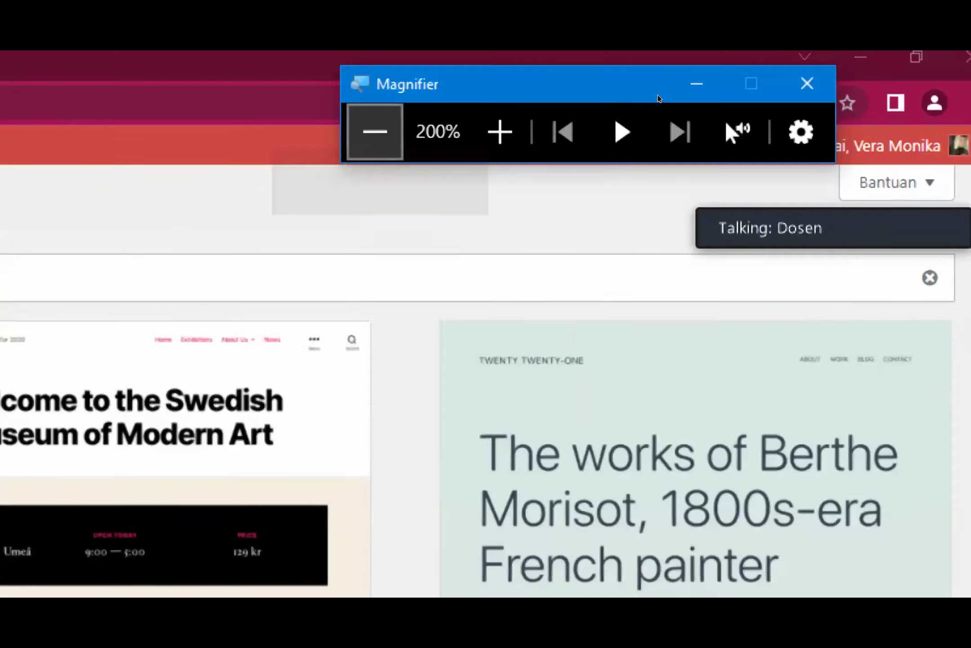
key("super+minus")
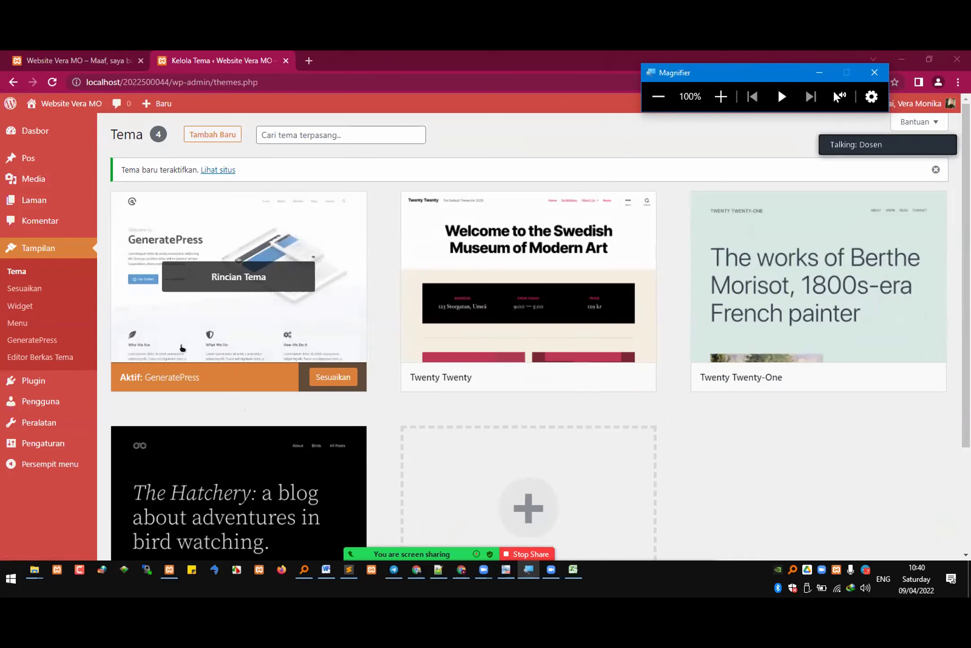
Open the site home page in a new second tab and compare it with the post tab
mouse_move(56, 106)
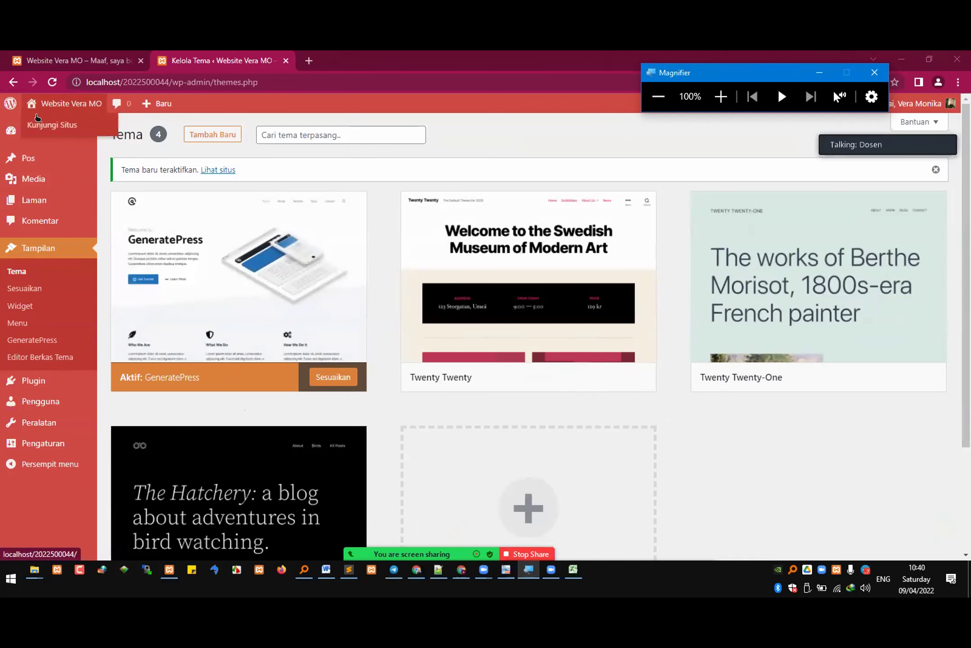
right_click(62, 106)
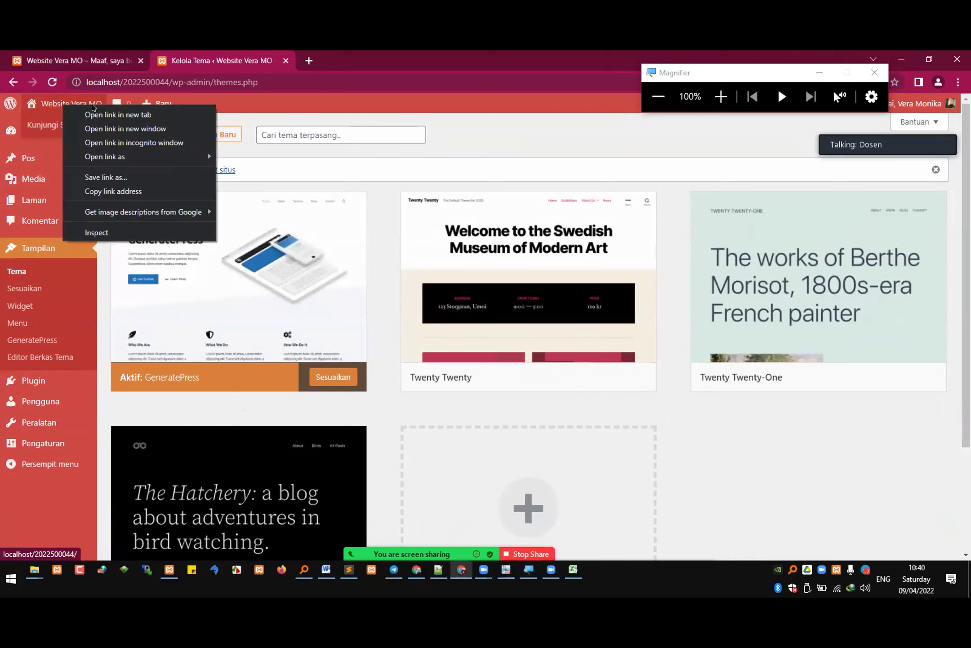
left_click(92, 114)
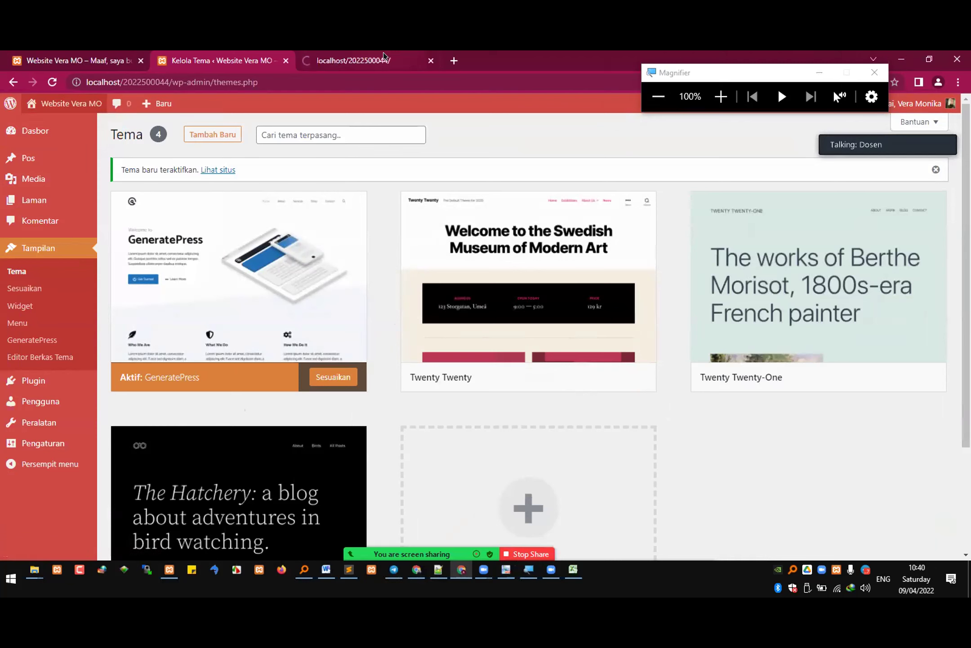
left_click(383, 58)
left_click_drag(383, 59, 225, 61)
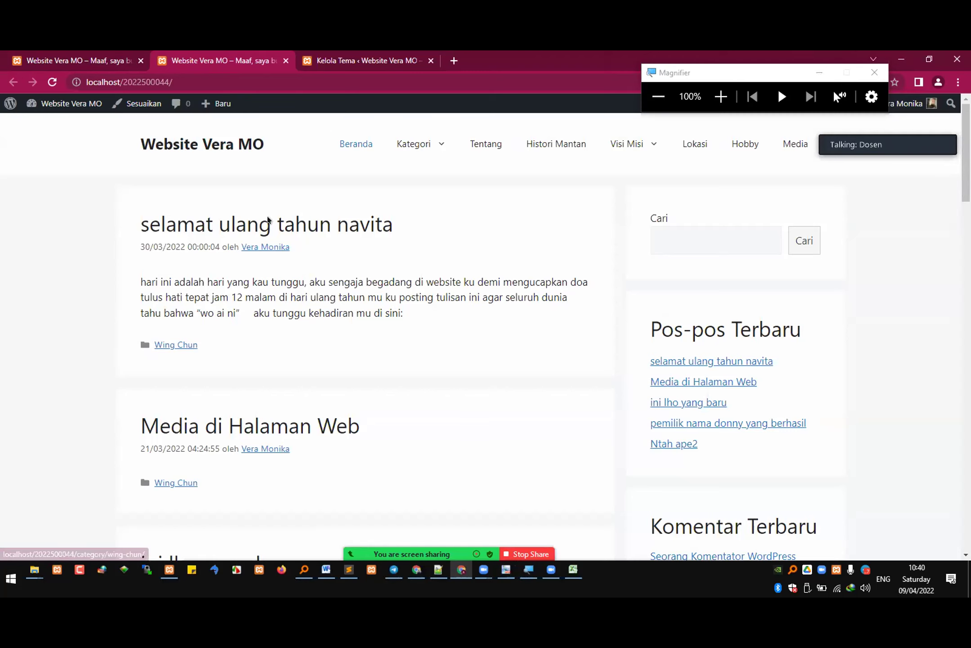
left_click(73, 52)
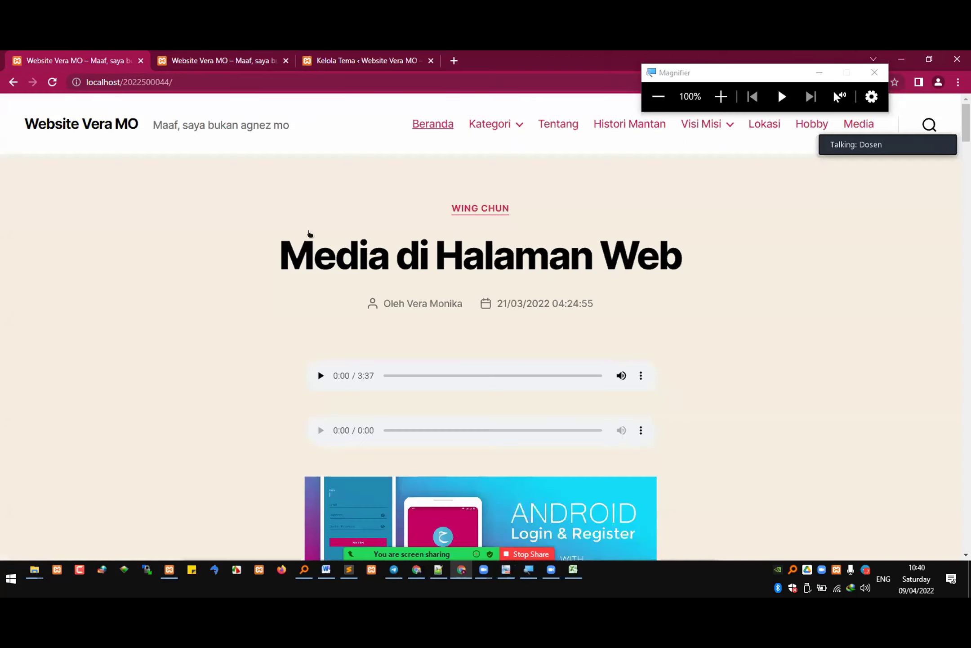
left_click(219, 55)
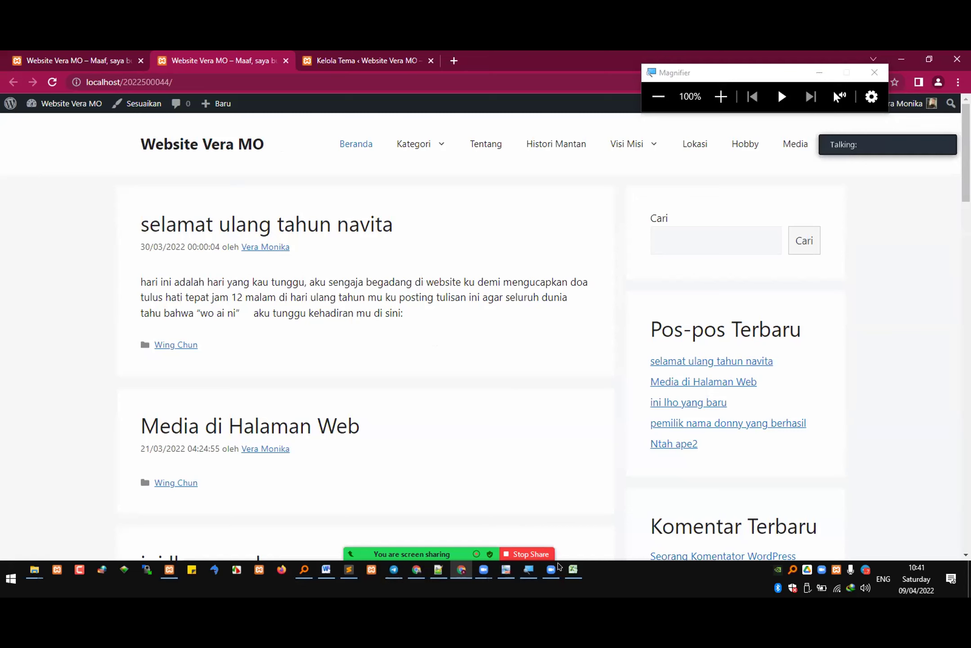
left_click(571, 569)
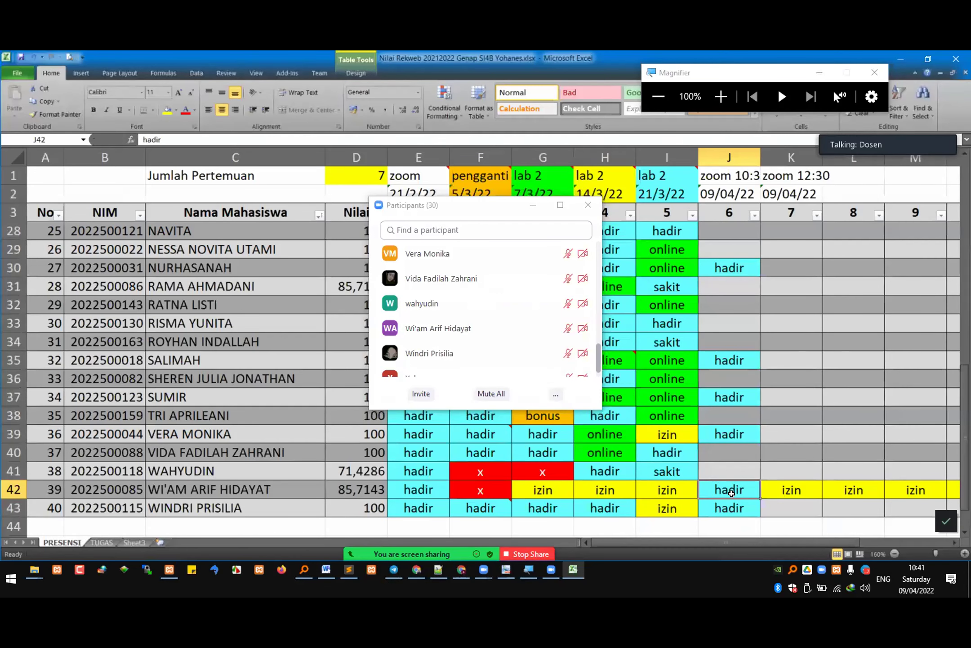
Copy a hadir entry and paste it into cells J41 and J40
key("ctrl+c")
left_click(721, 450)
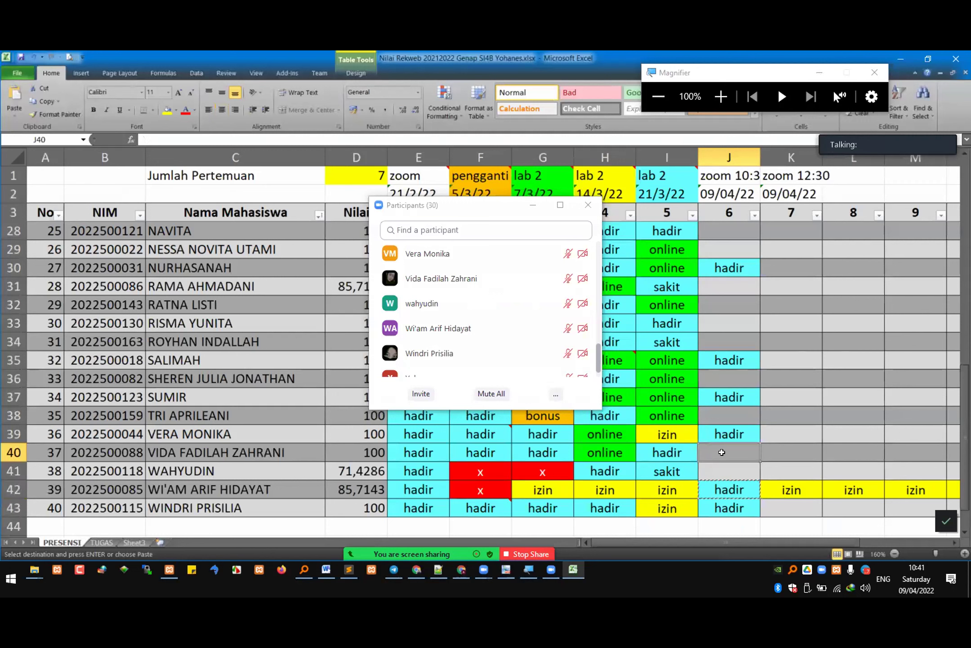
left_click(731, 434)
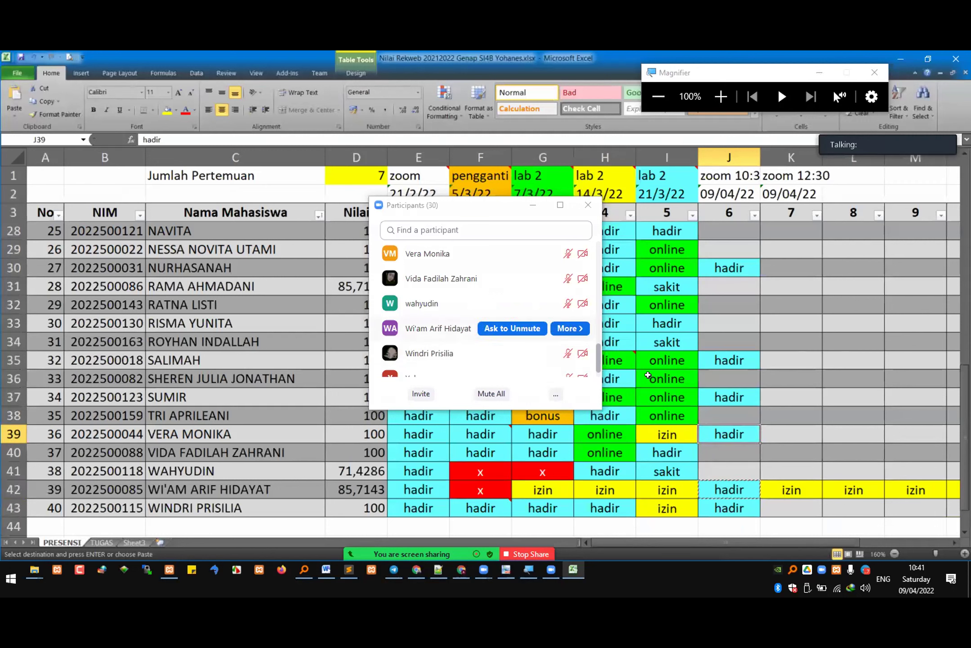
left_click(485, 230)
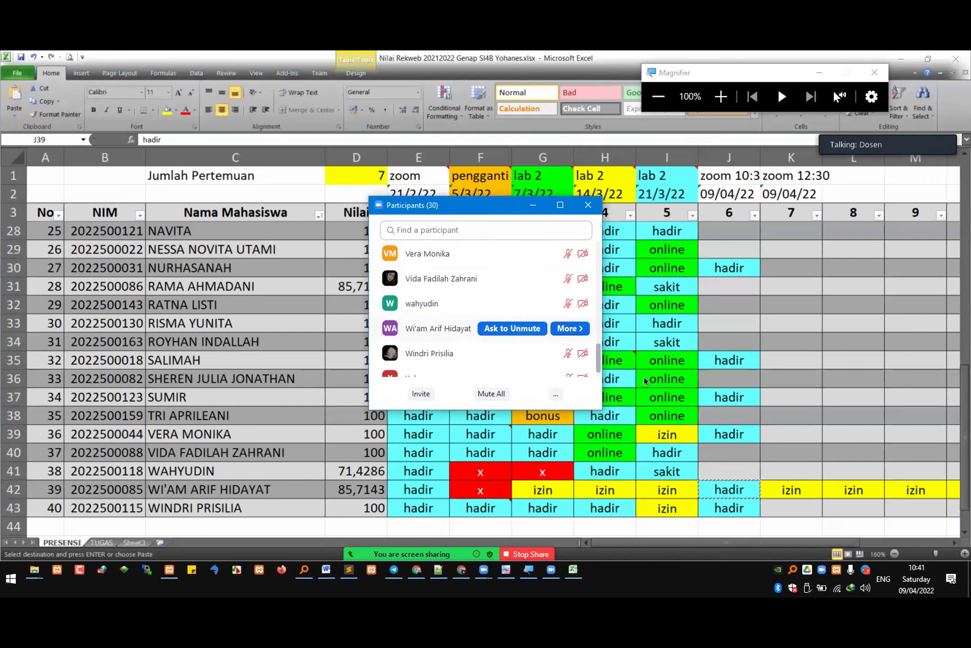
left_click(728, 490)
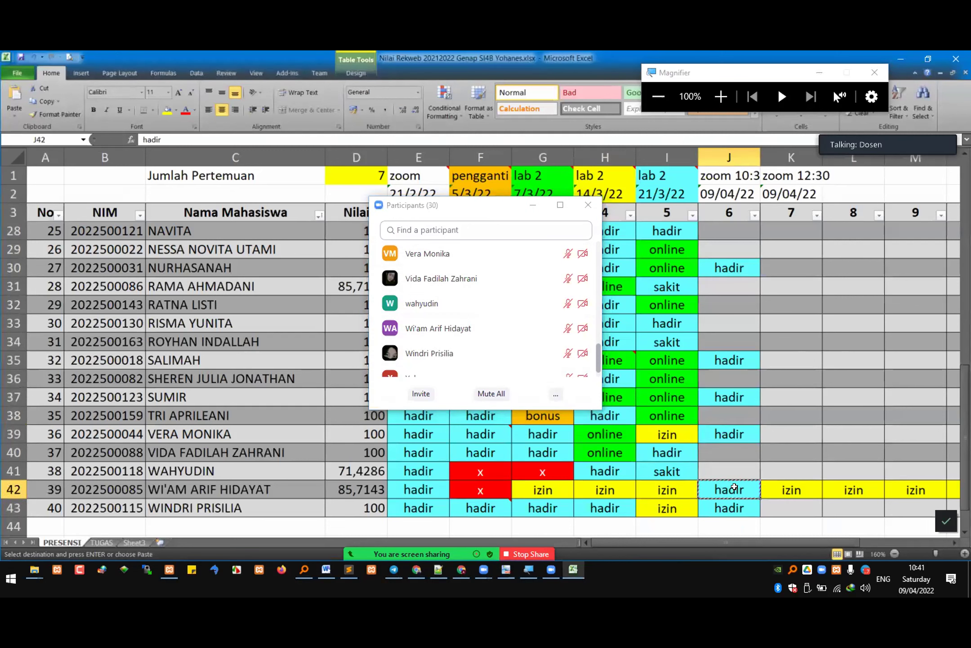
left_click(726, 468)
key("ctrl+v")
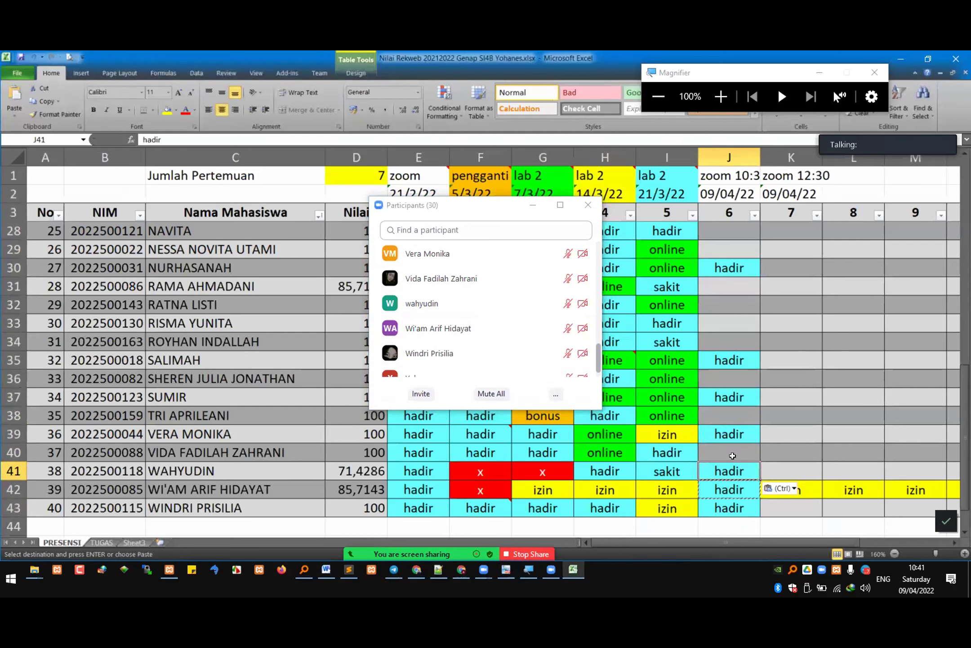
left_click(695, 452)
key("ctrl+c")
left_click(724, 452)
key("ctrl+v")
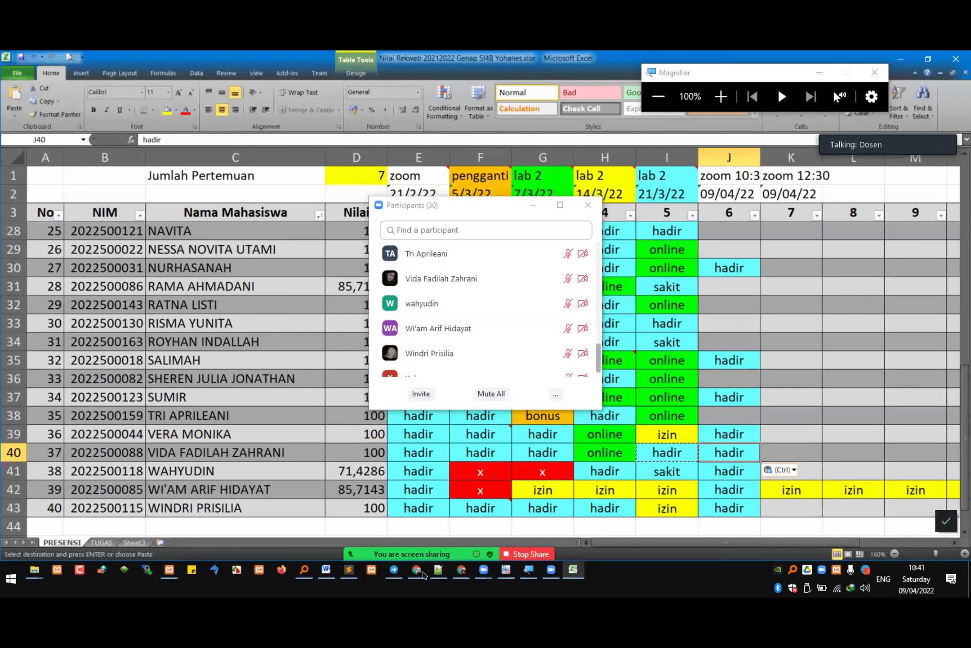
Glance at the themes page, then paste hadir into J38 and J36
left_click(461, 569)
left_click(369, 53)
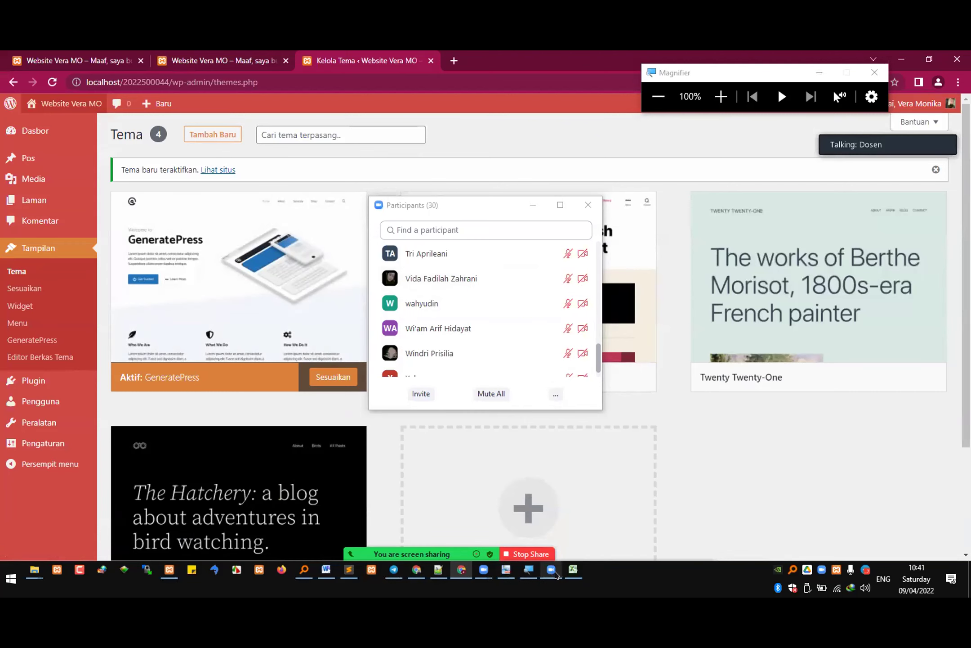
mouse_move(573, 570)
left_click(594, 522)
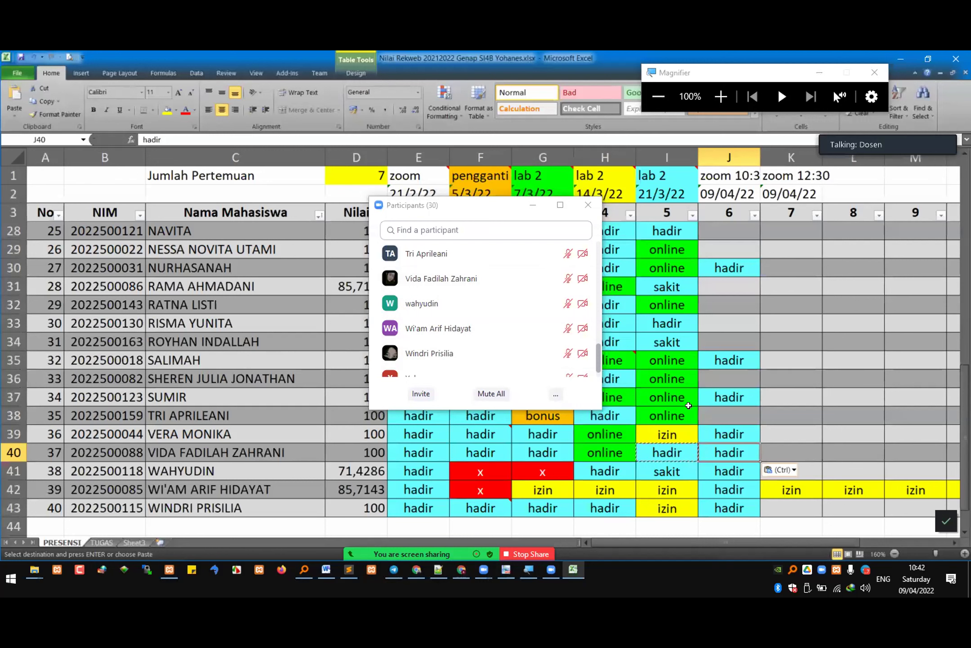
left_click(708, 398)
key("ctrl+c")
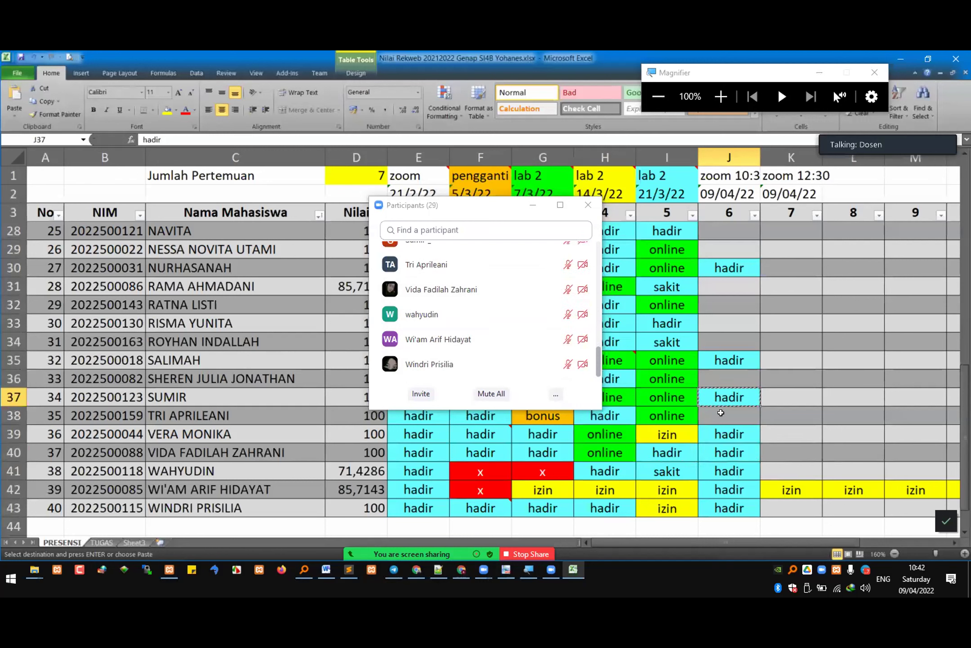
left_click(714, 417)
key("ctrl+v")
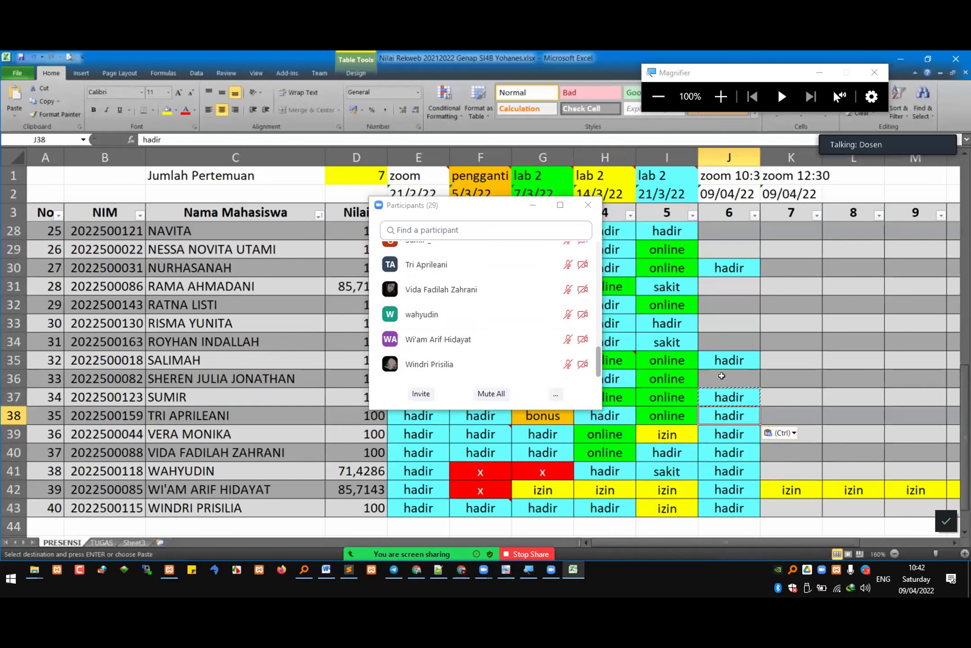
left_click(721, 363)
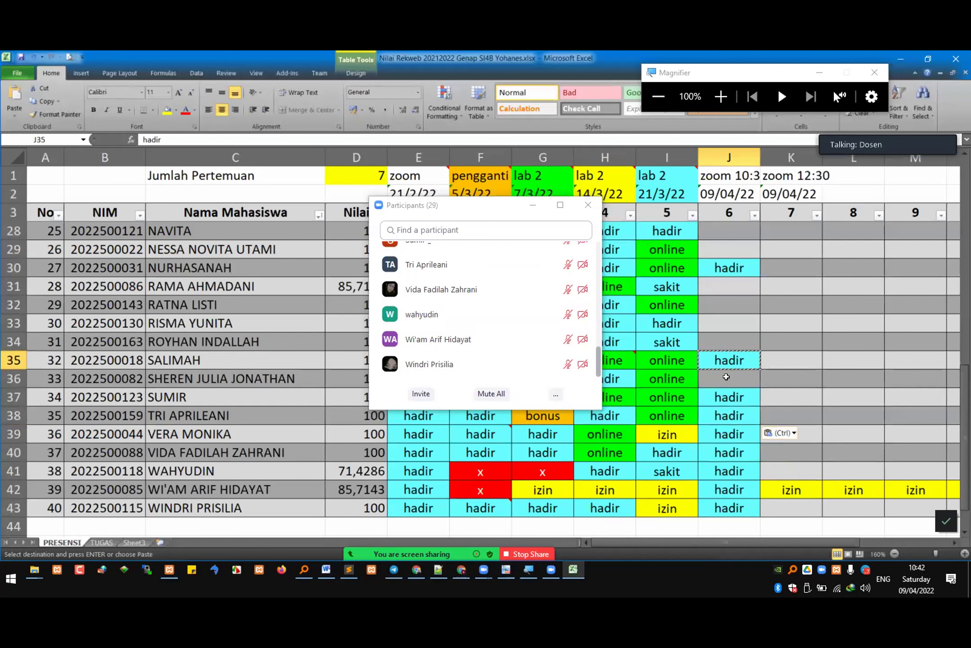
key("ctrl+c")
left_click(724, 373)
key("ctrl+v")
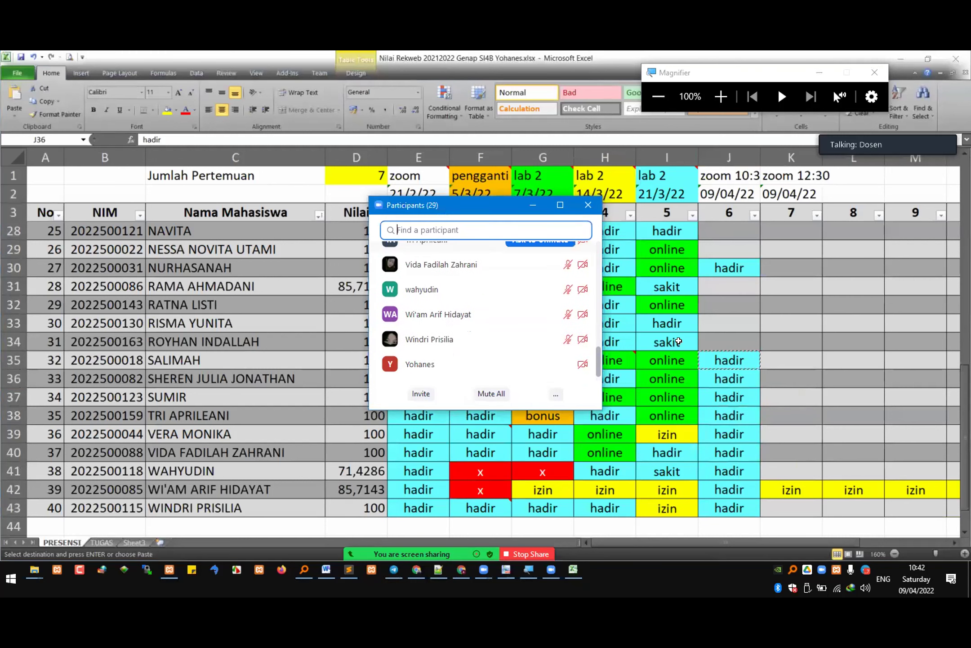
Search the participant list for a student and paste hadir into J34
type("royha")
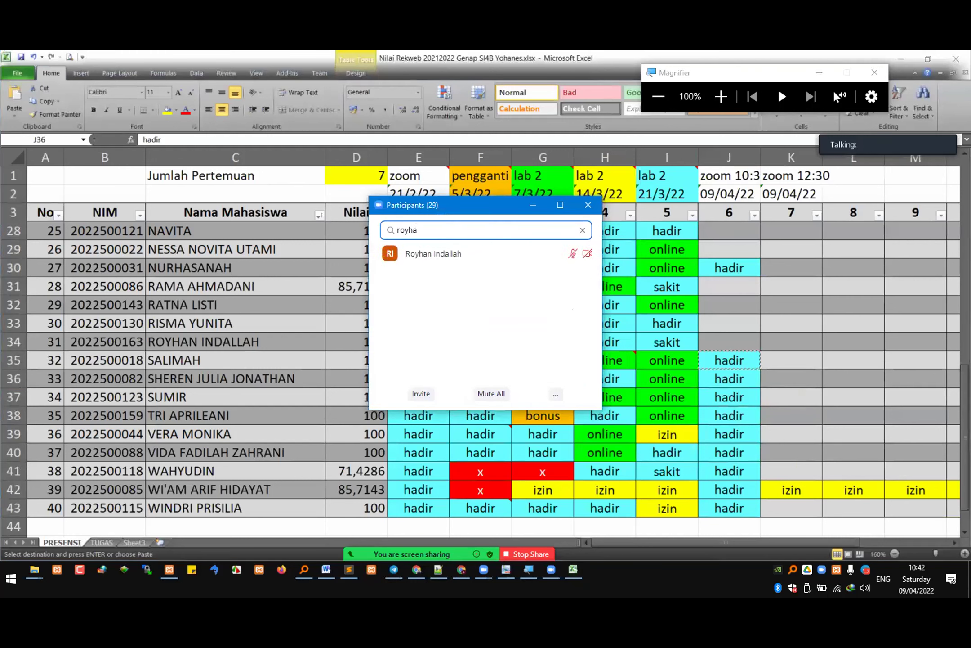
left_click(741, 372)
key("ctrl")
key("Escape")
key("ctrl+c")
left_click(724, 340)
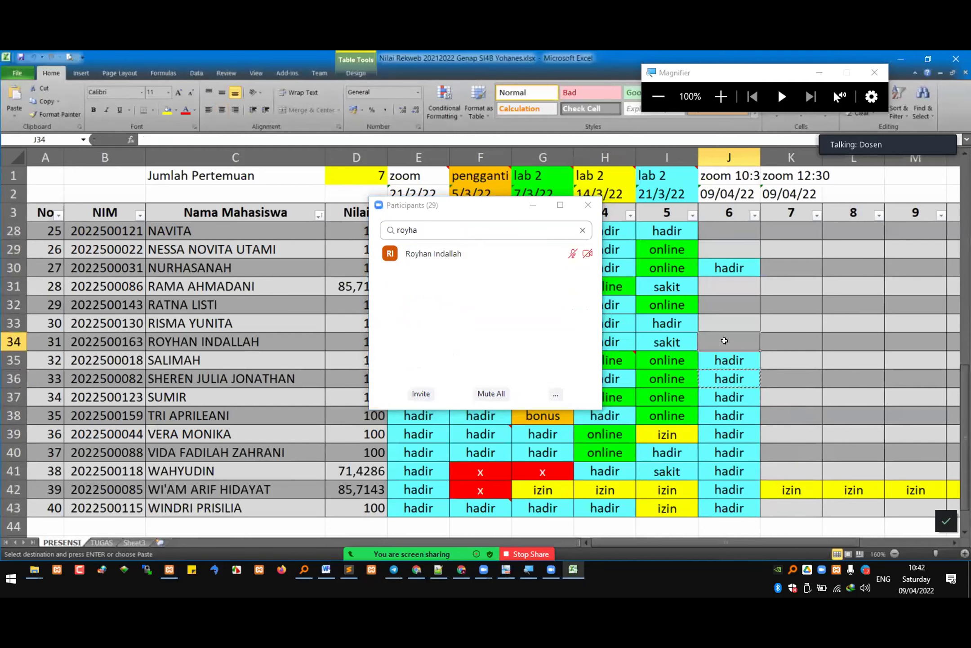
key("ctrl+v")
Search for another participant and paste hadir from I33 into J33
left_click(432, 230)
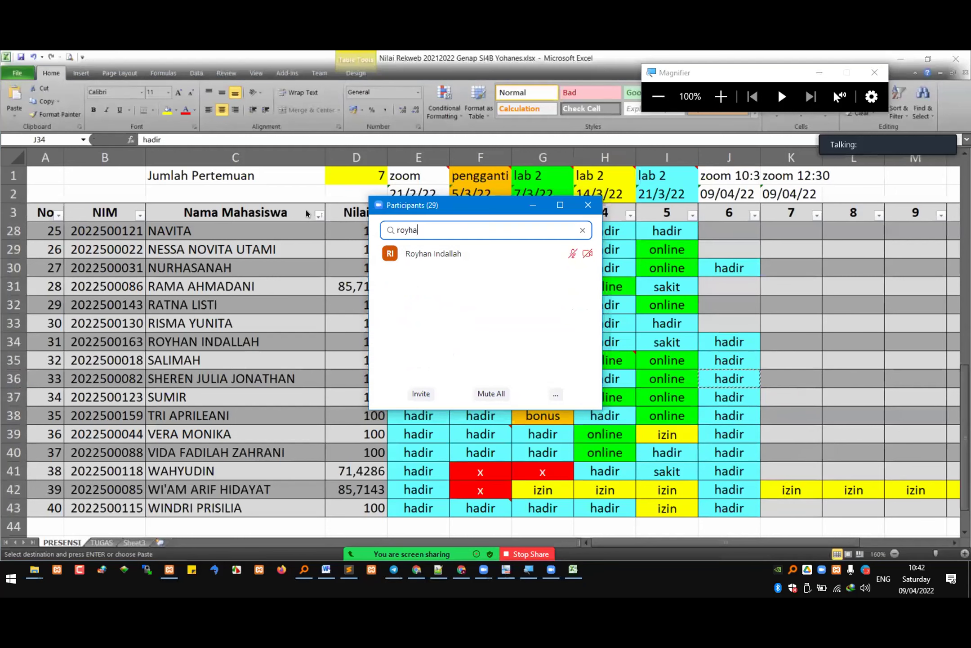
key("ctrl+a")
type("rs=")
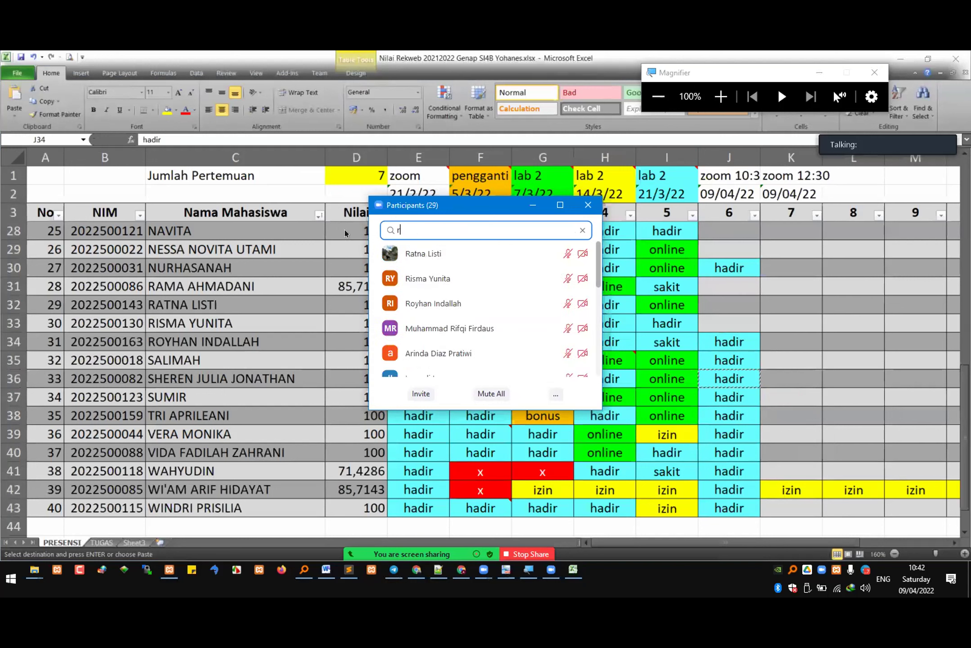
key("BackSpace")
key("BackSpace")
type("ism")
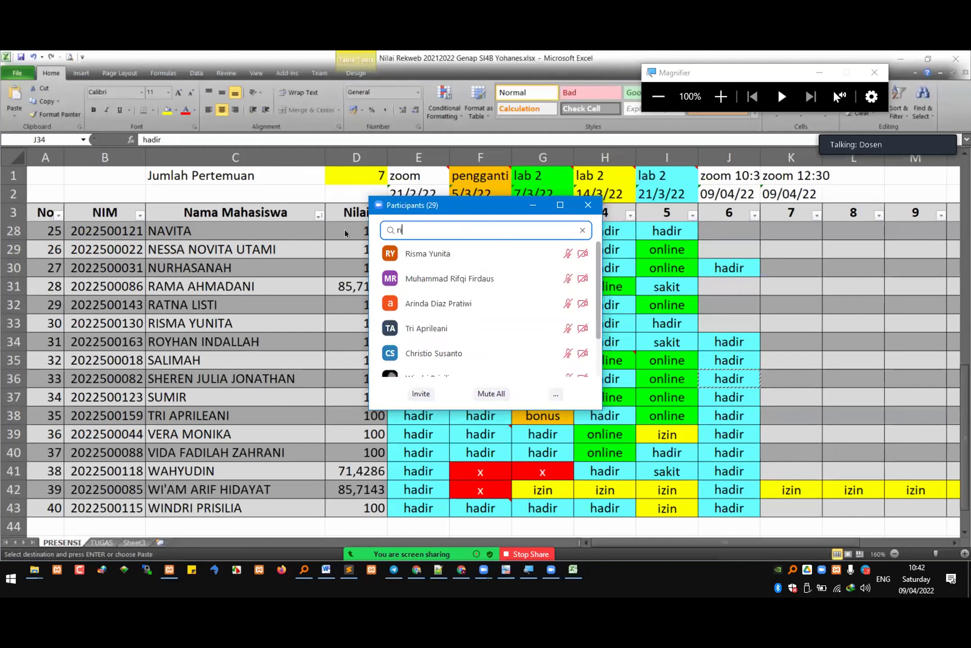
left_click(667, 323)
key("ctrl+c")
left_click(716, 319)
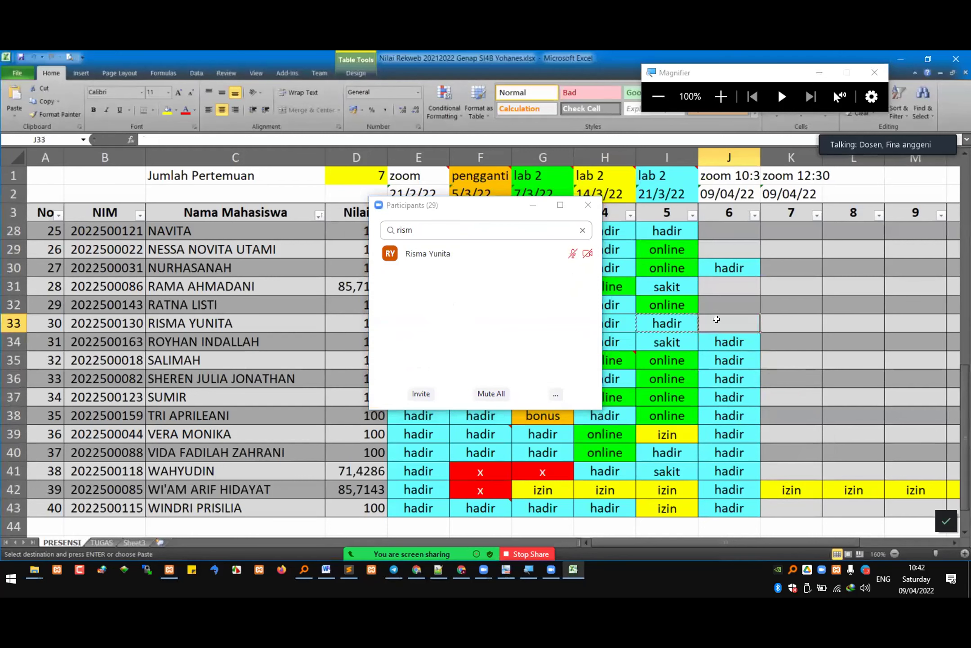
key("ctrl+v")
key("Escape")
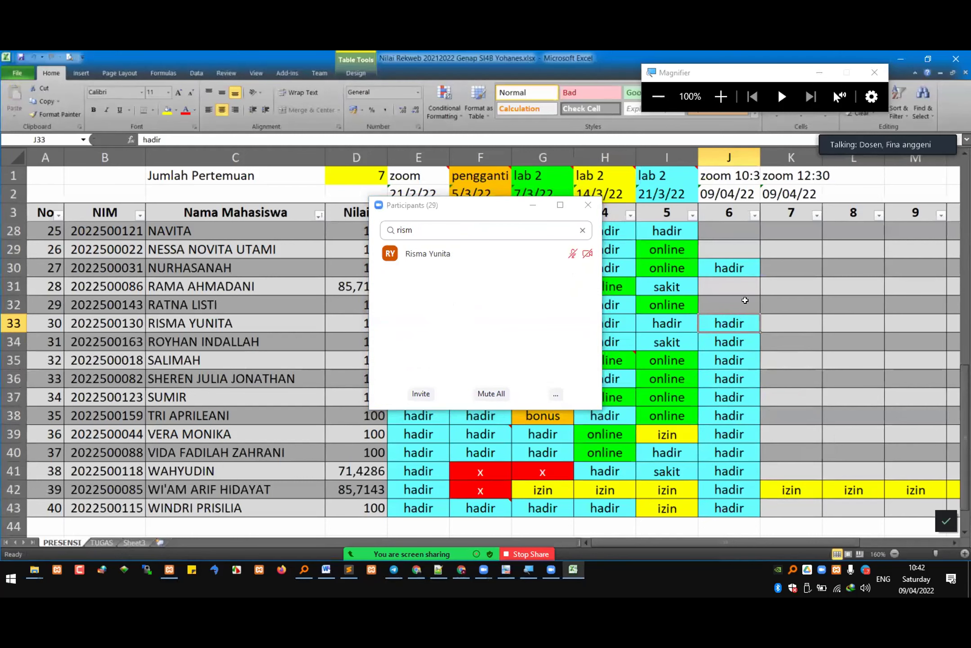
Scroll up and paste hadir from H14 into J14, then check cells I26 and J27
left_click(724, 268)
scroll(727, 290, "up", 2)
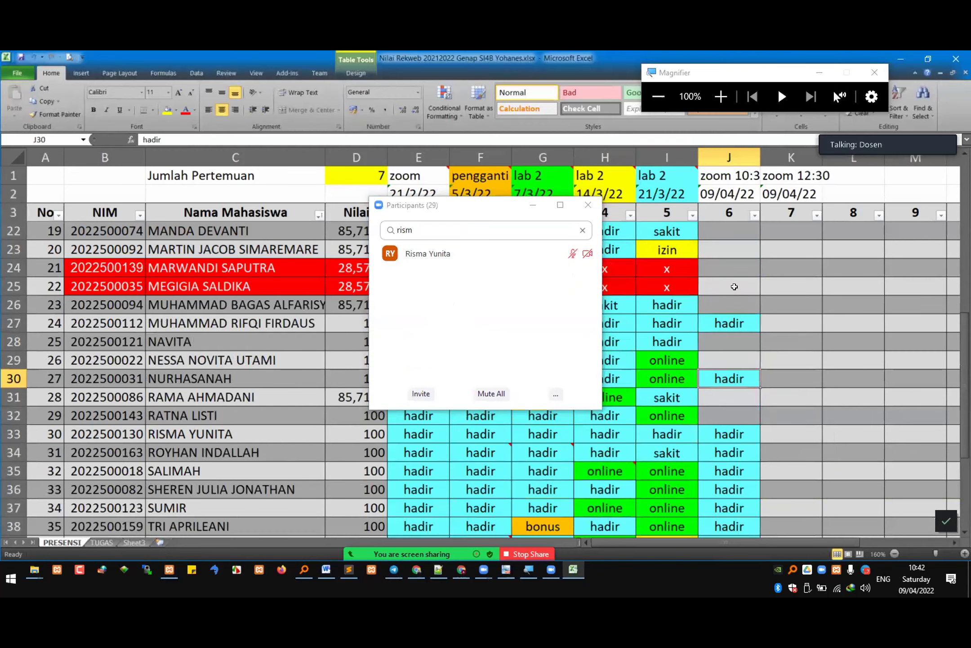
scroll(734, 286, "up", 3)
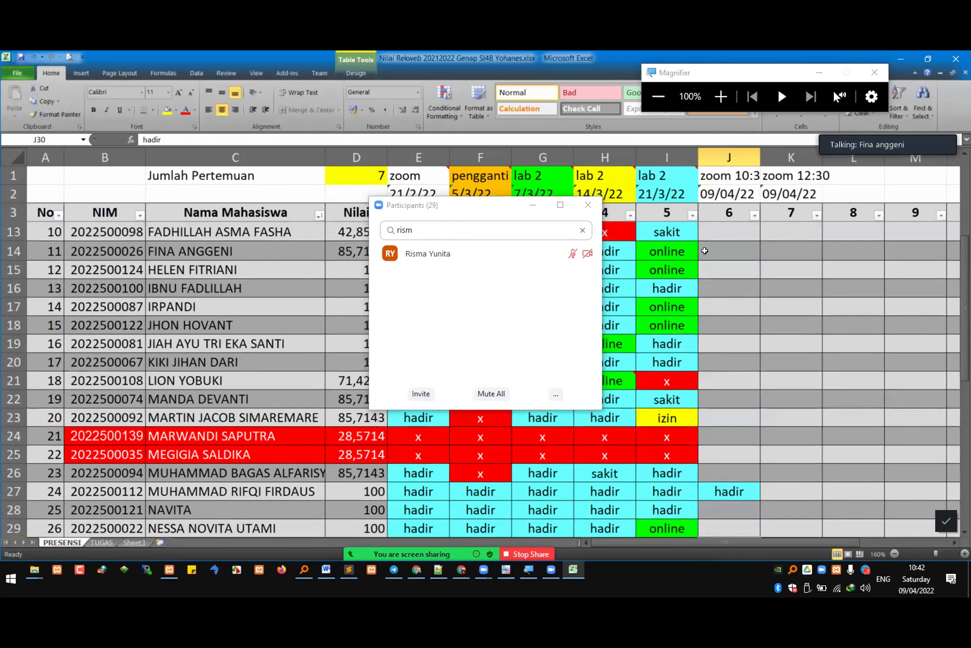
left_click(618, 251)
key("ctrl+c")
left_click(724, 242)
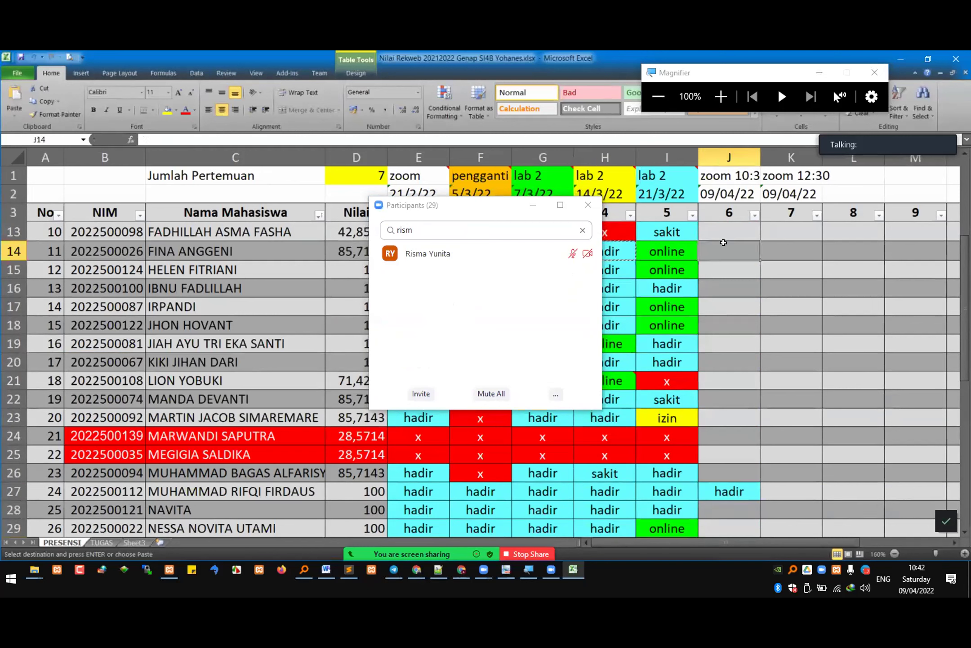
key("ctrl+v")
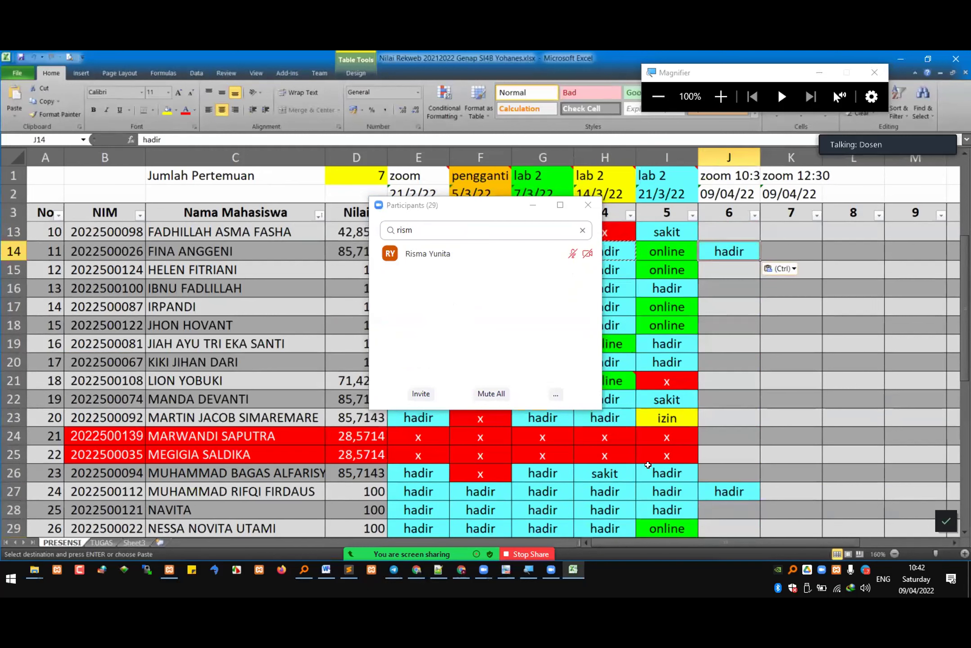
left_click(682, 475)
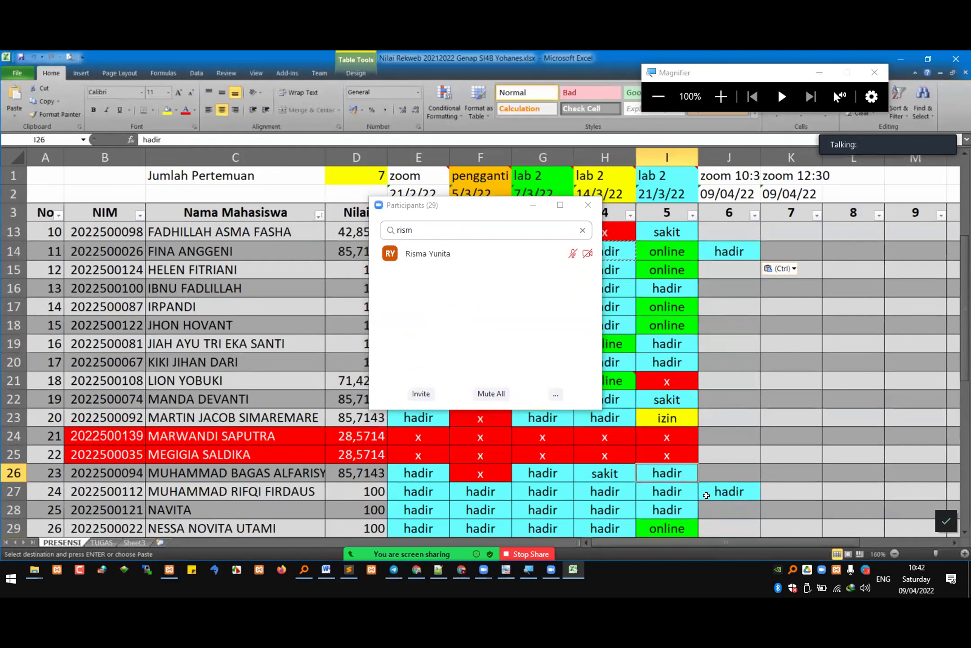
left_click(718, 492)
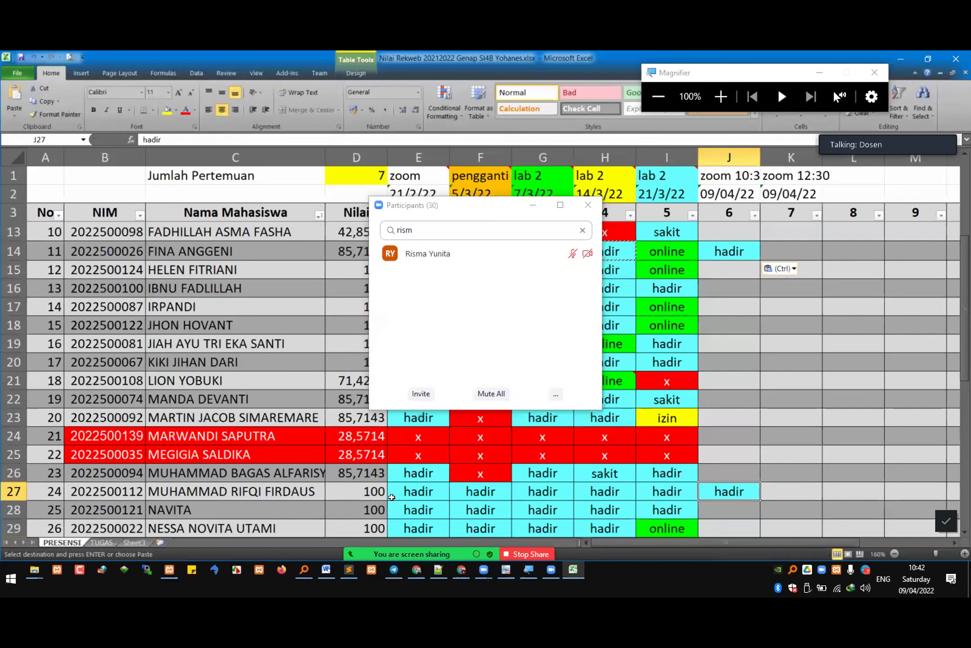
left_click(463, 574)
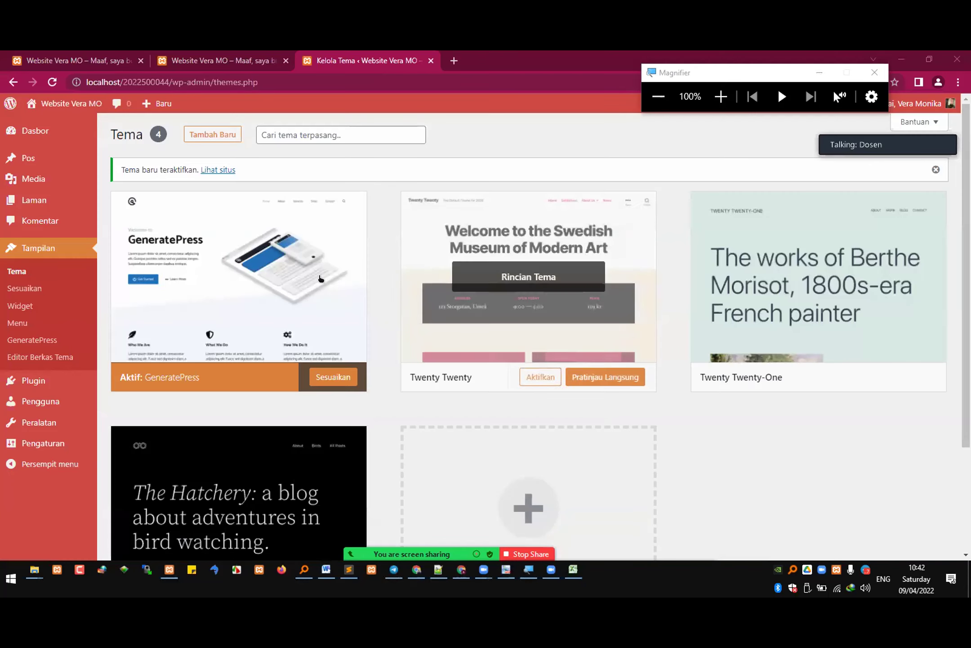
left_click(247, 270)
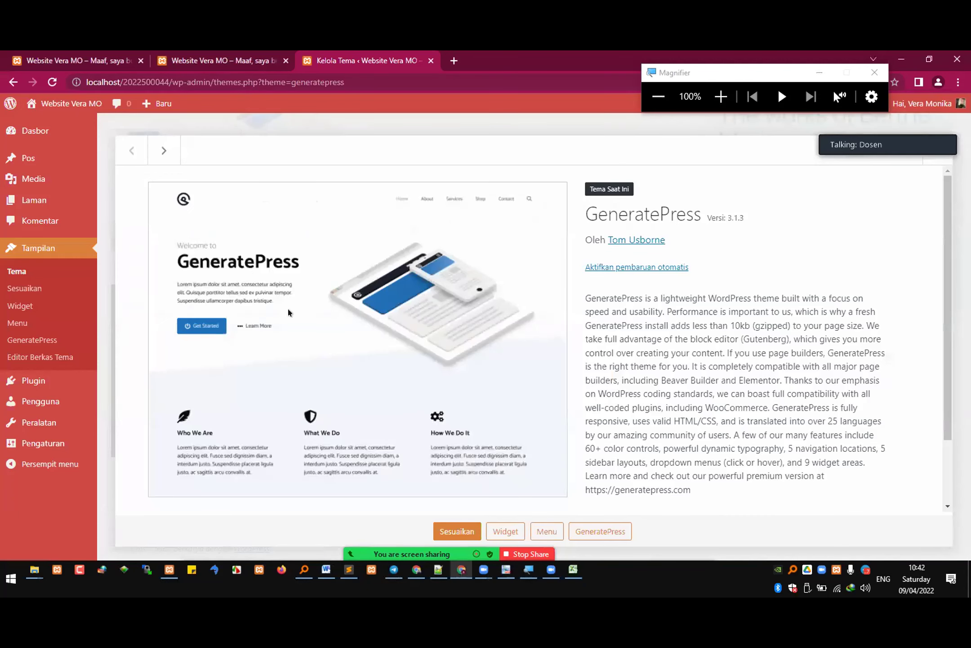
left_click(209, 57)
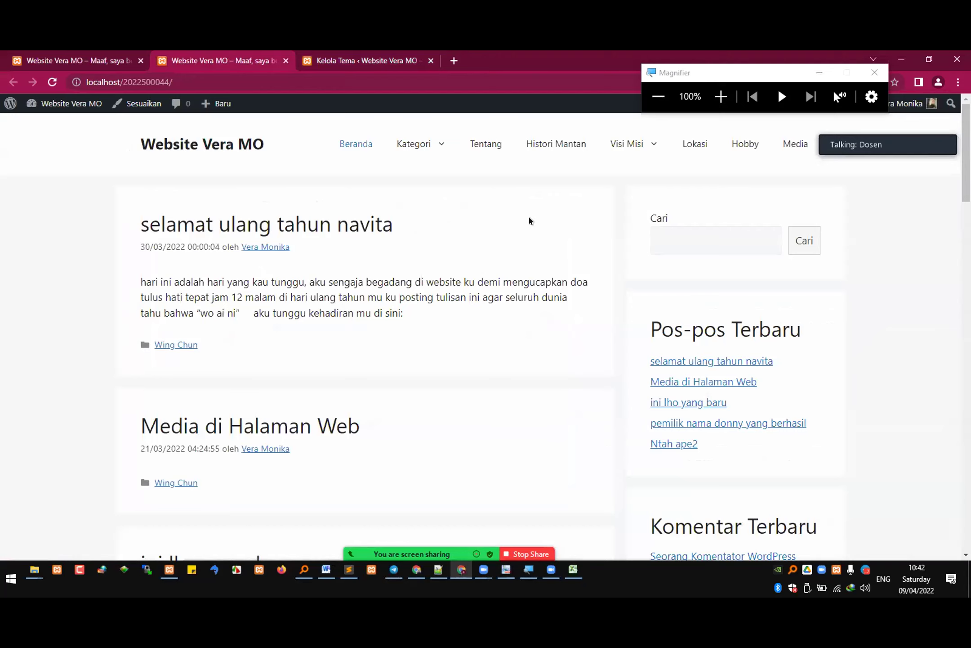
left_click(400, 57)
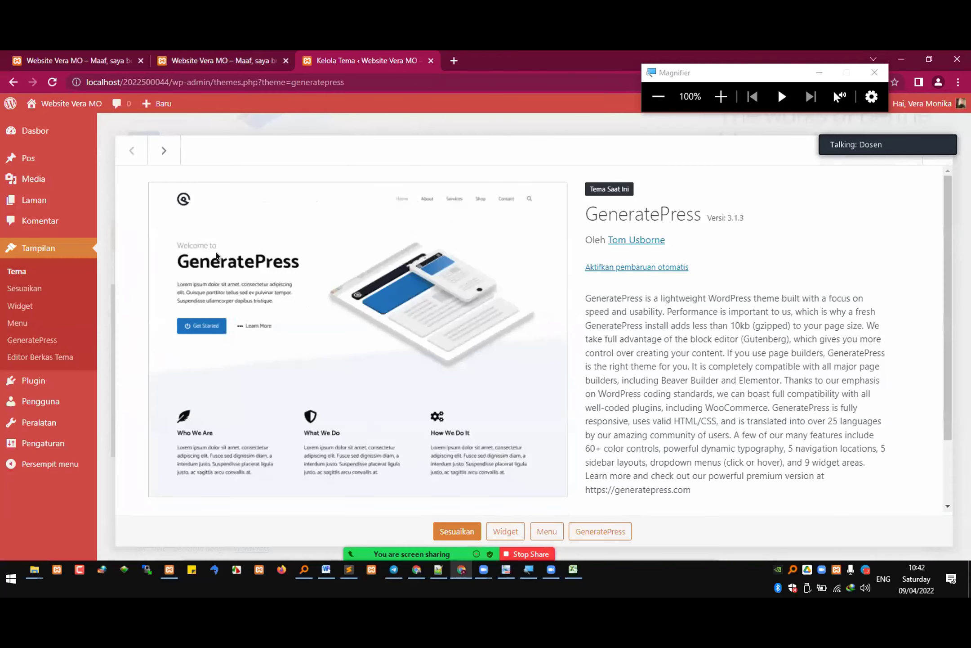
left_click(185, 53)
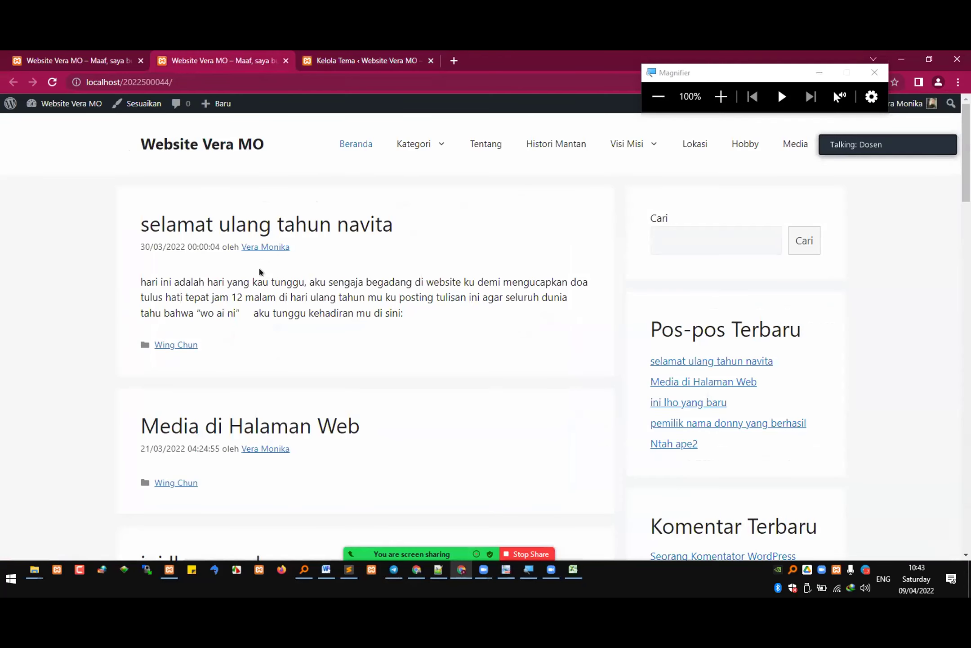
left_click(351, 56)
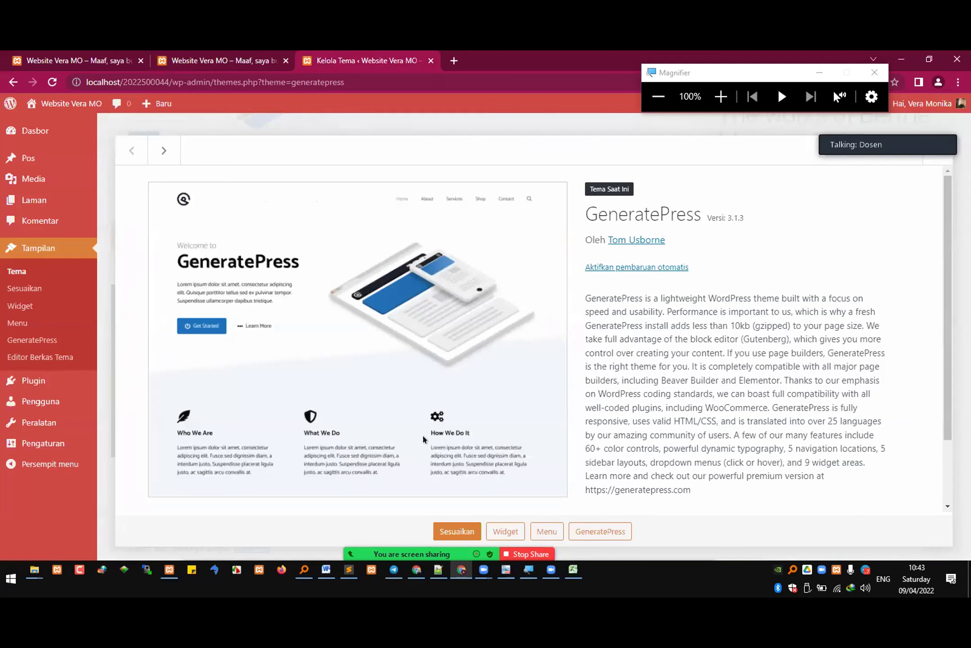
left_click(277, 65)
left_click(385, 63)
left_click(250, 114)
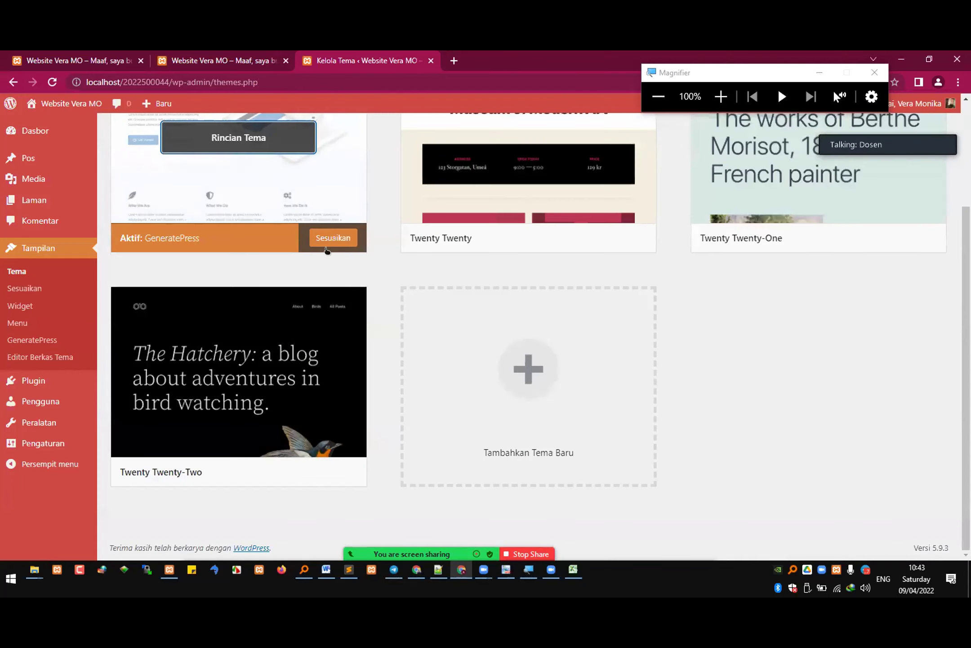
mouse_move(162, 255)
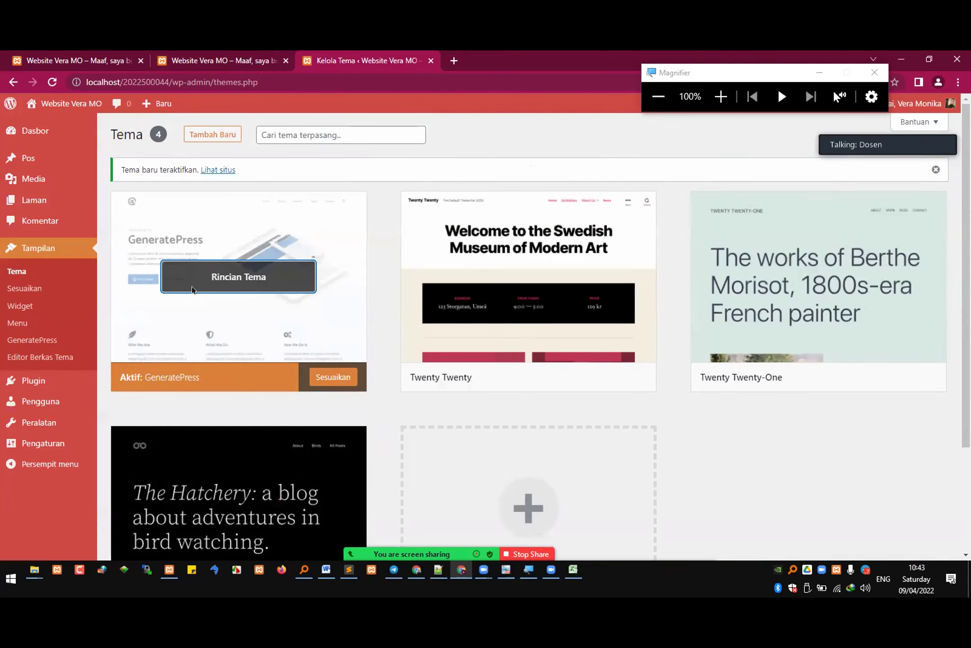
left_click(506, 577)
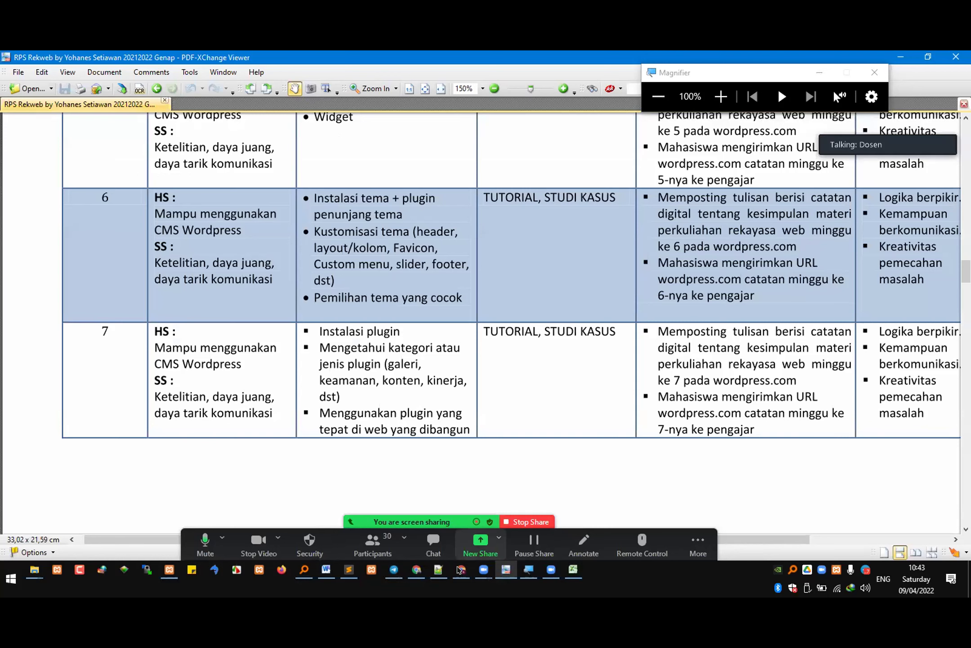
key("alt+Tab")
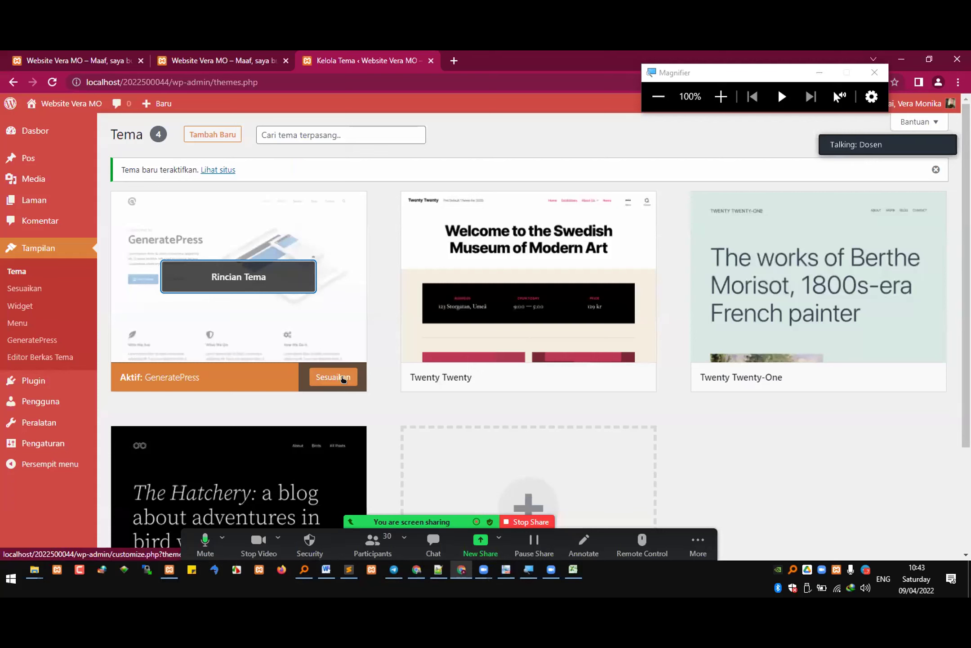
Open the GeneratePress Customizer via Sesuaikan and bring up the Zoom participants list
left_click(344, 379)
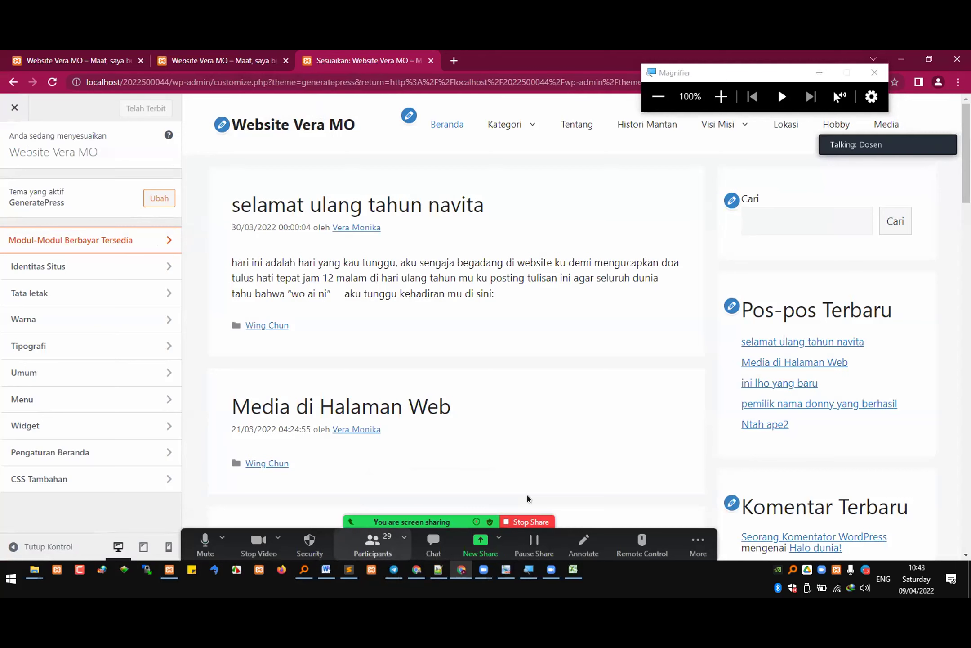
key("alt+u")
key("Down")
key("Down")
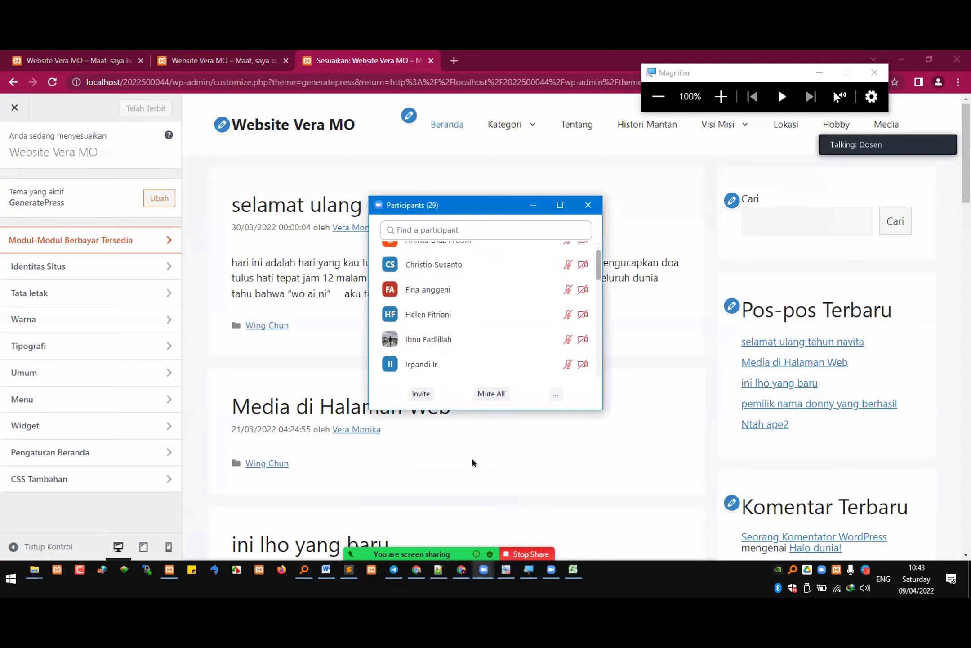
Copy hadir from J14 and paste it into J15, J16 and J17
left_click(573, 569)
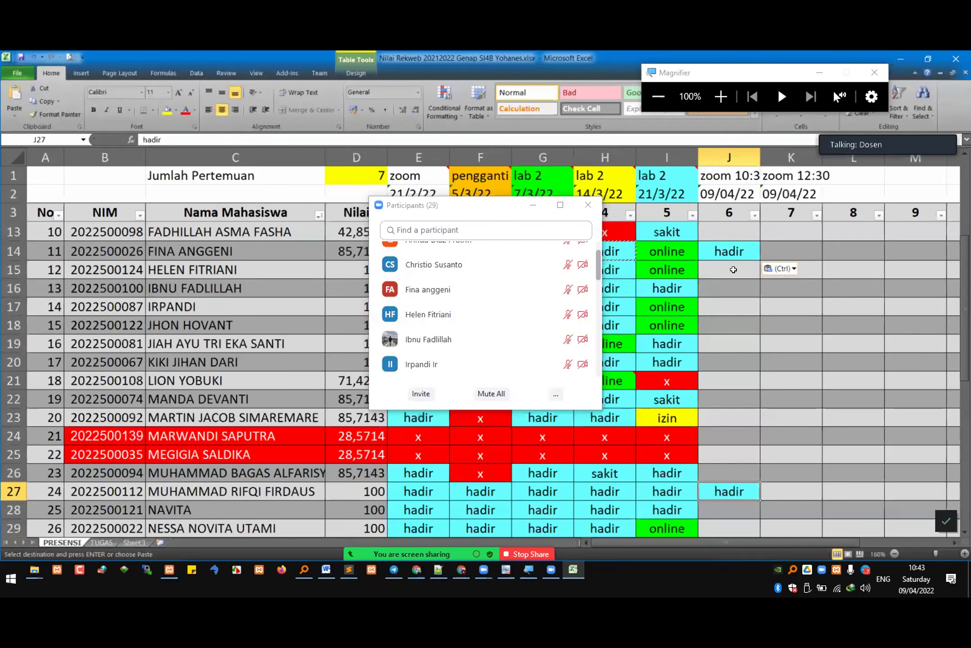
left_click(729, 252)
key("ctrl+c")
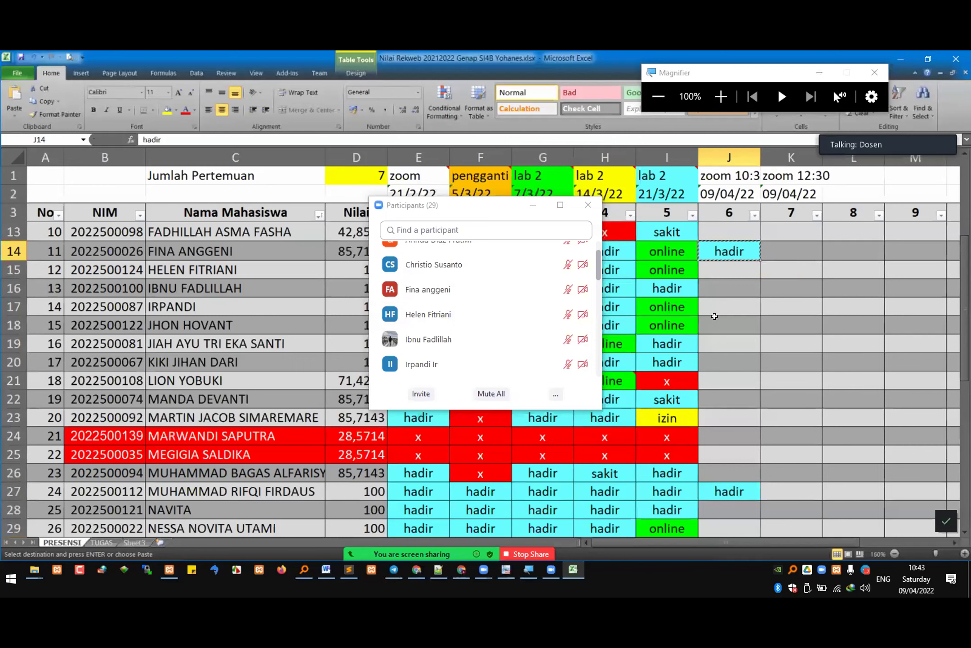
left_click(725, 268)
key("ctrl+v")
left_click(716, 287)
key("ctrl+v")
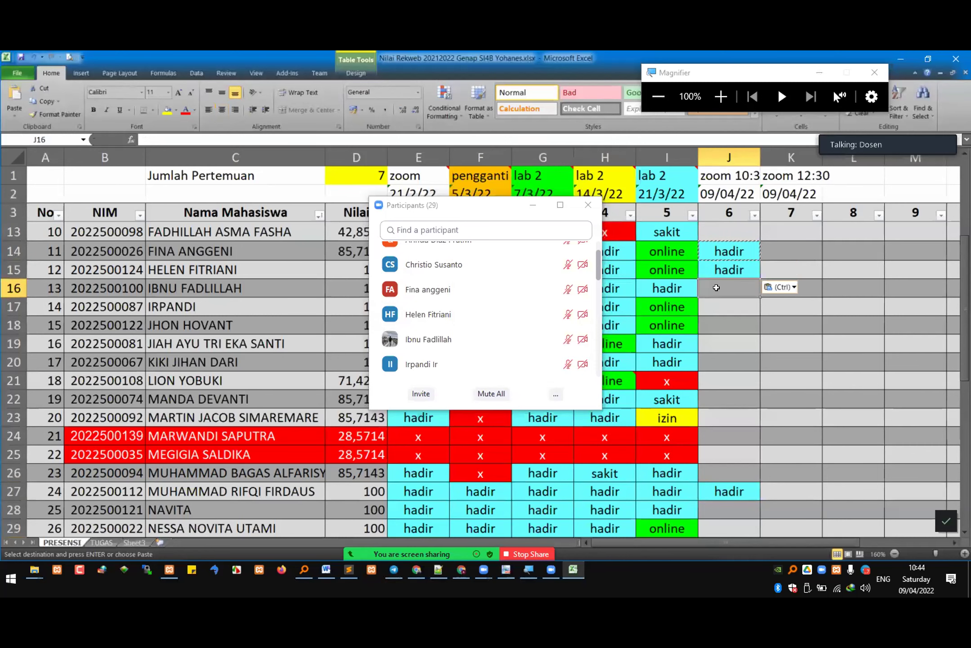
left_click(716, 307)
key("ctrl+v")
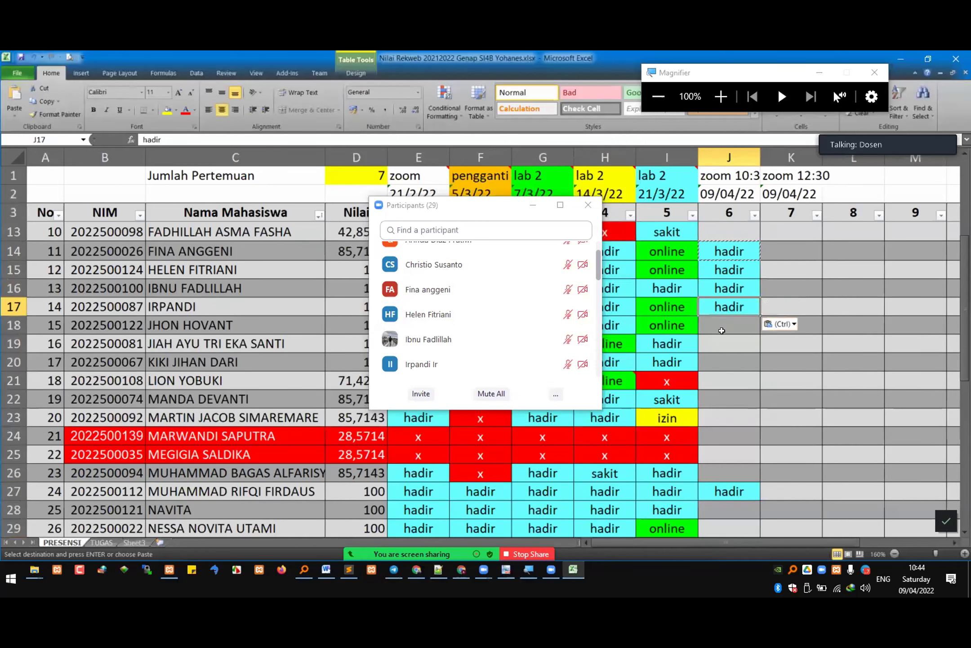
key("ctrl")
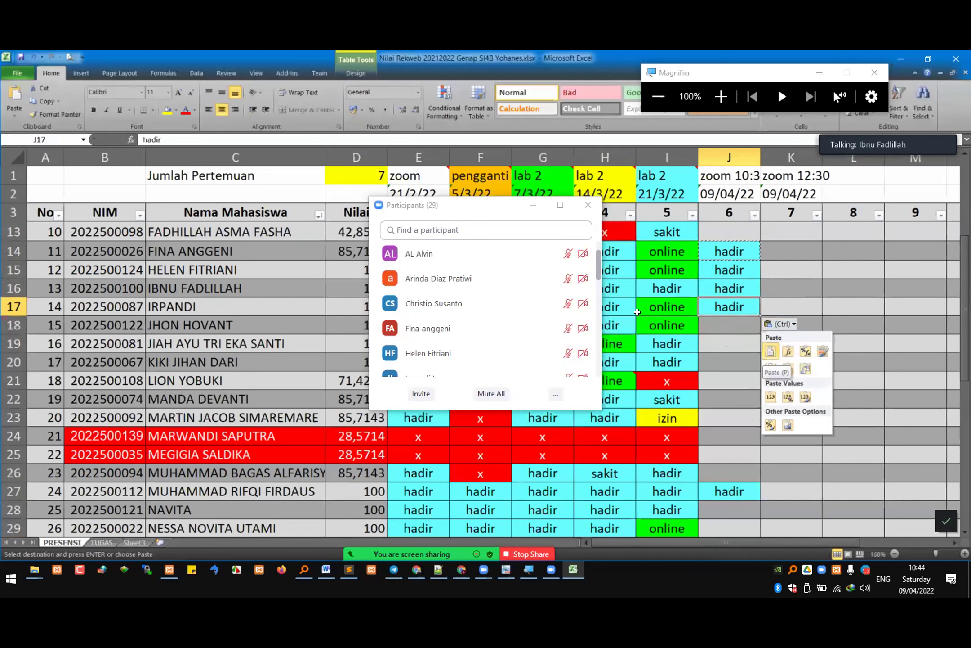
key("Escape")
Hide meeting columns E through I and close the Zoom participants list
left_click(639, 150)
left_click_drag(639, 148, 423, 156)
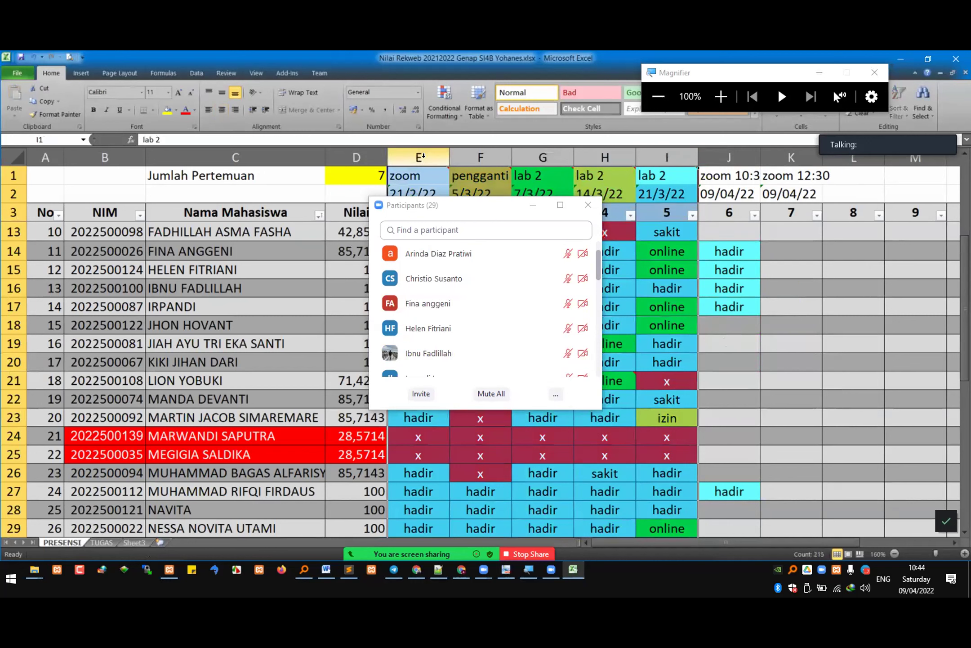
right_click(419, 156)
left_click(449, 302)
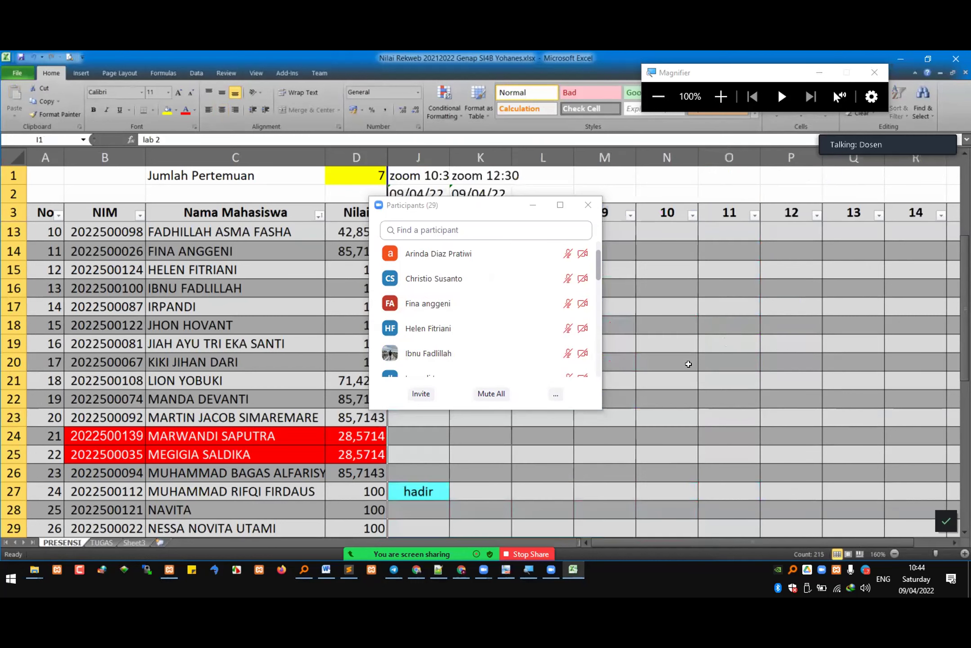
left_click(688, 364)
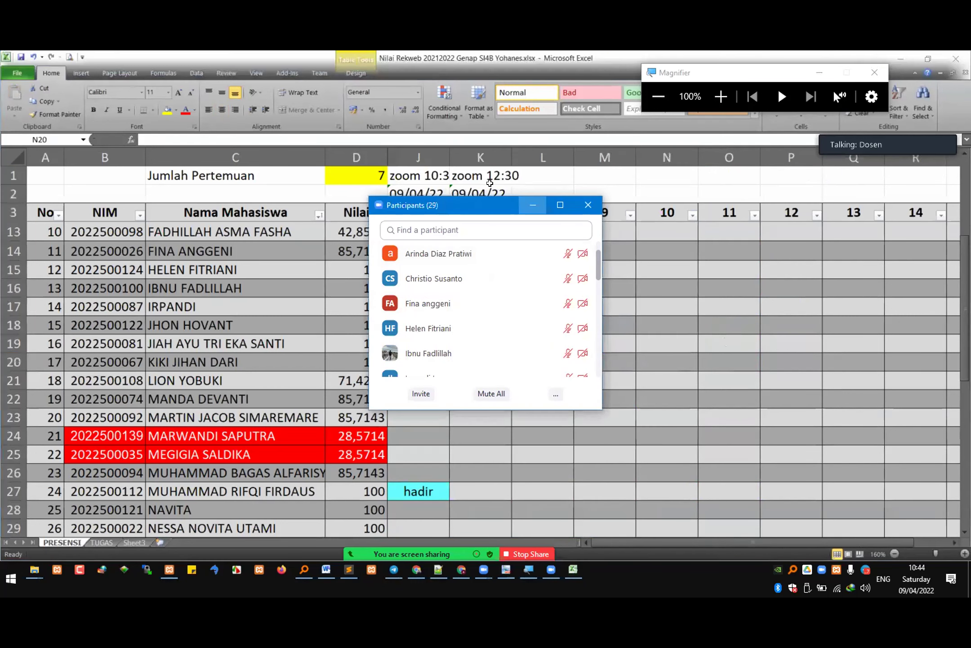
left_click(588, 205)
scroll(464, 298, "up", 3)
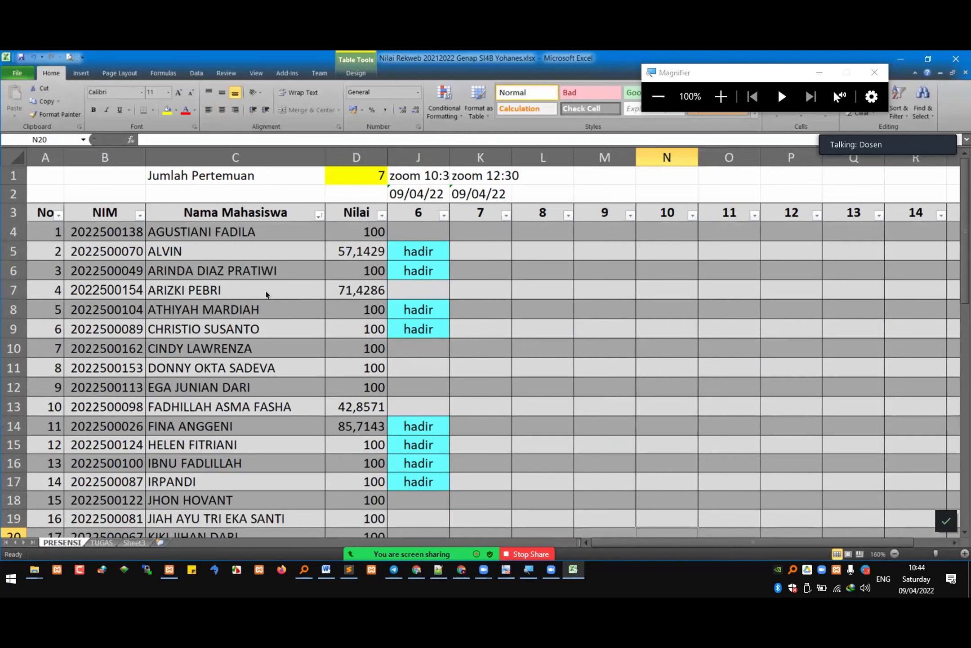
View the GeneratePress Premium page, close it, and open Identitas Situs in the Customizer
key("alt+Tab")
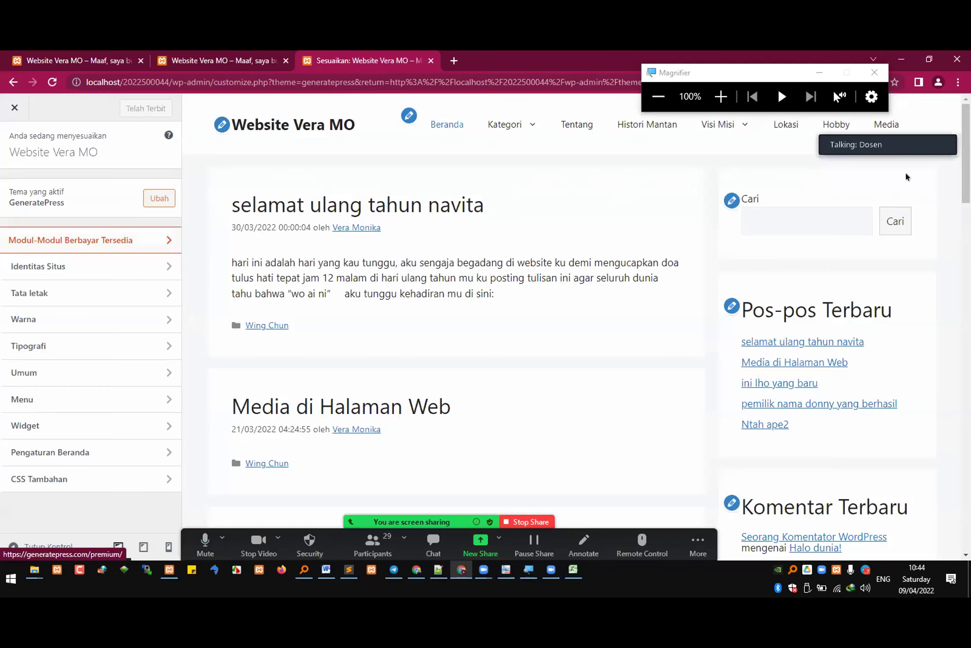
key("super+plus")
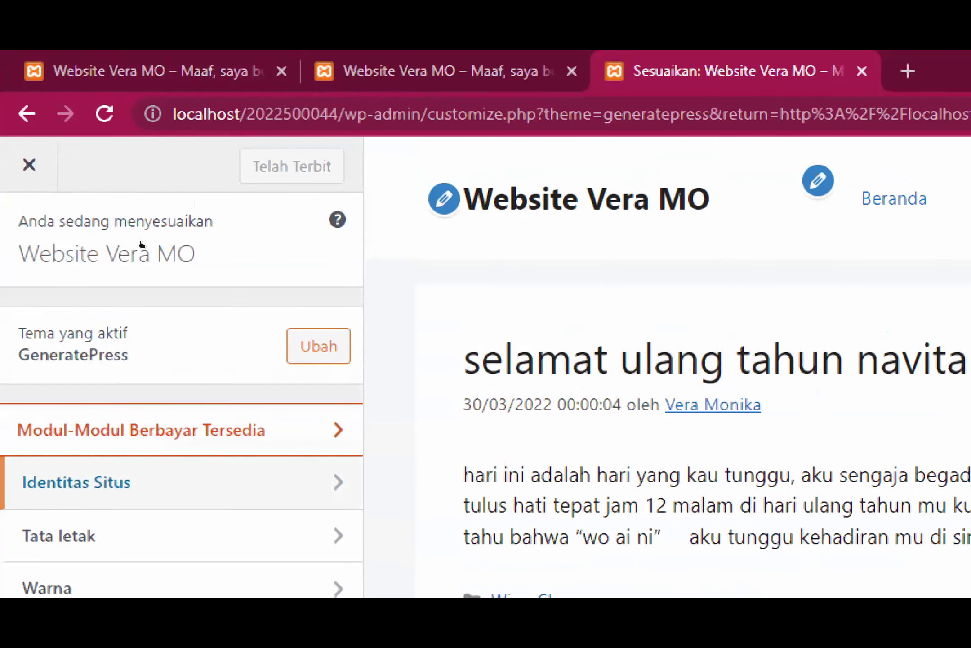
key("Return")
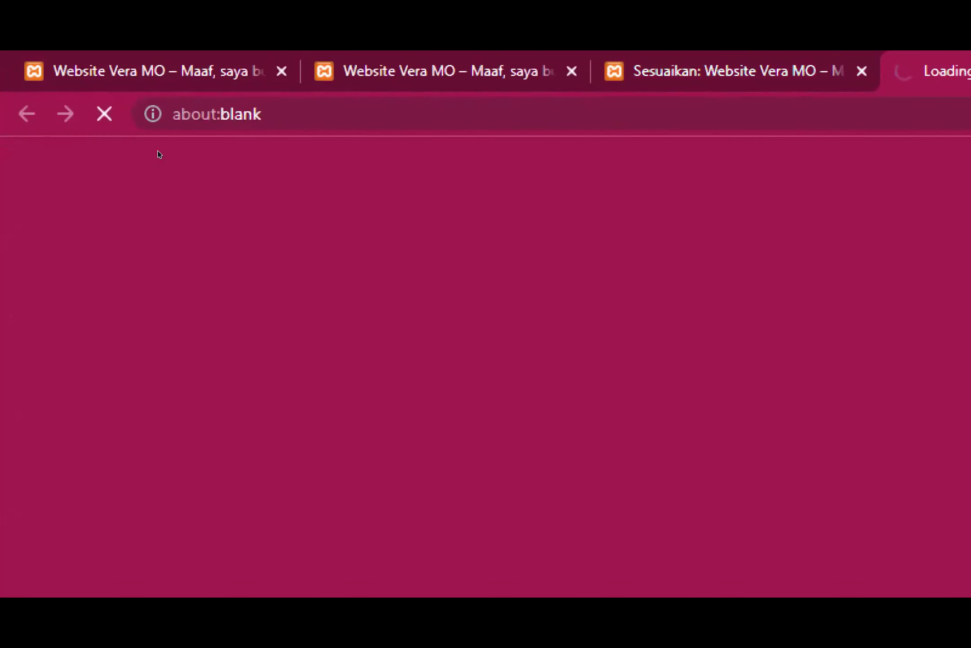
key("ctrl+l")
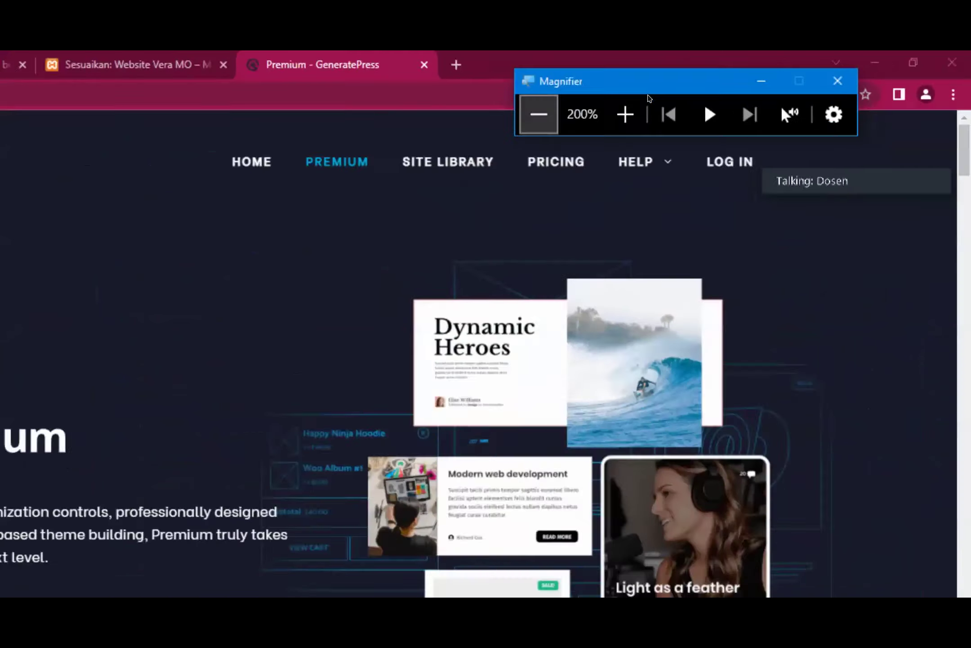
key("super+minus")
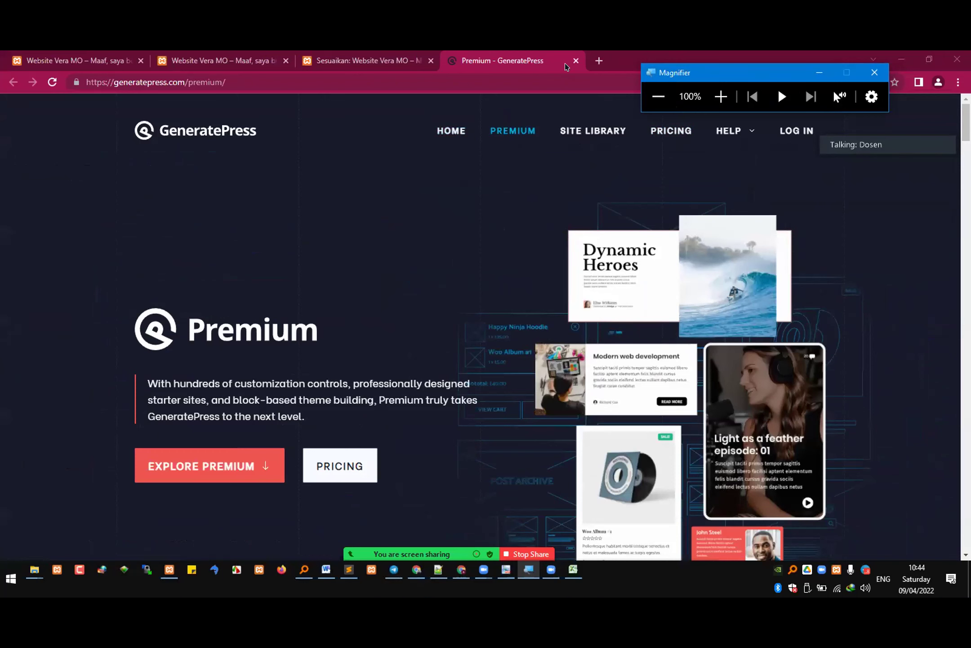
left_click(576, 61)
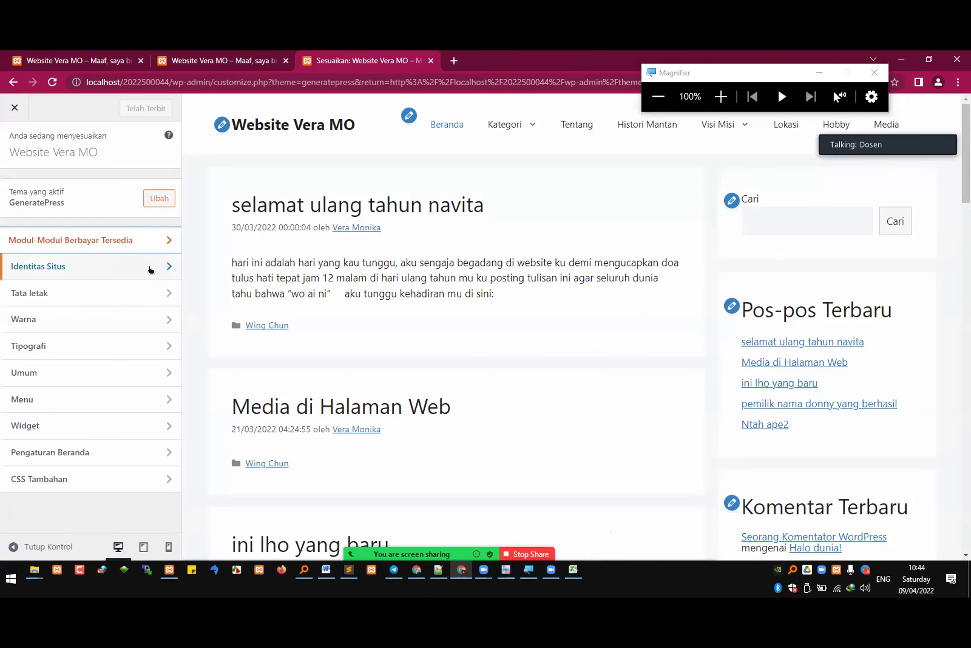
left_click(152, 268)
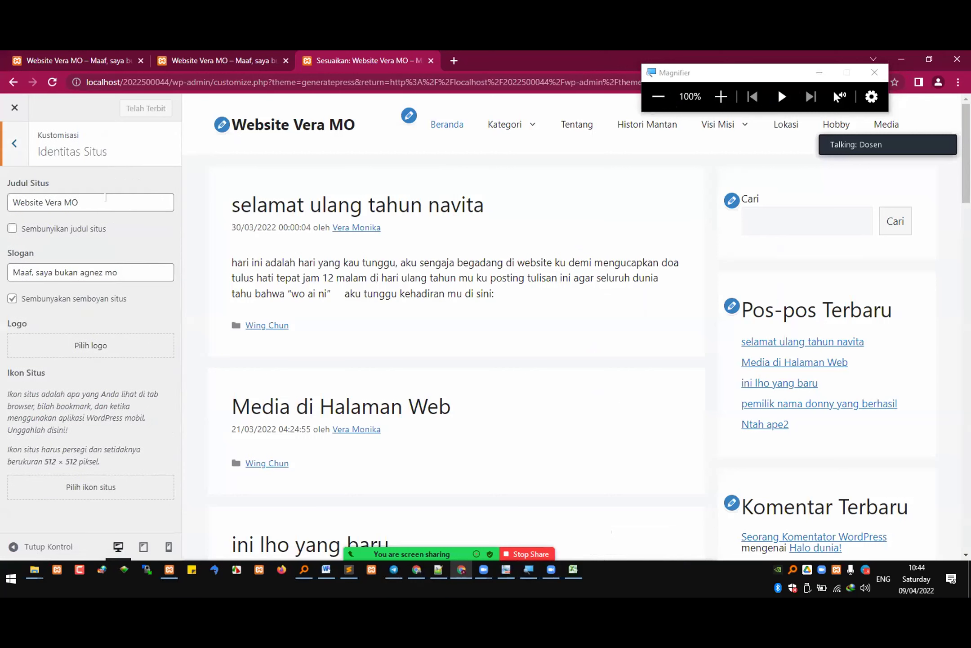
Enter a new site title and slogan, and untick 'Sembunyakan semboyan situs' so the slogan shows
left_click_drag(105, 197, 2, 192)
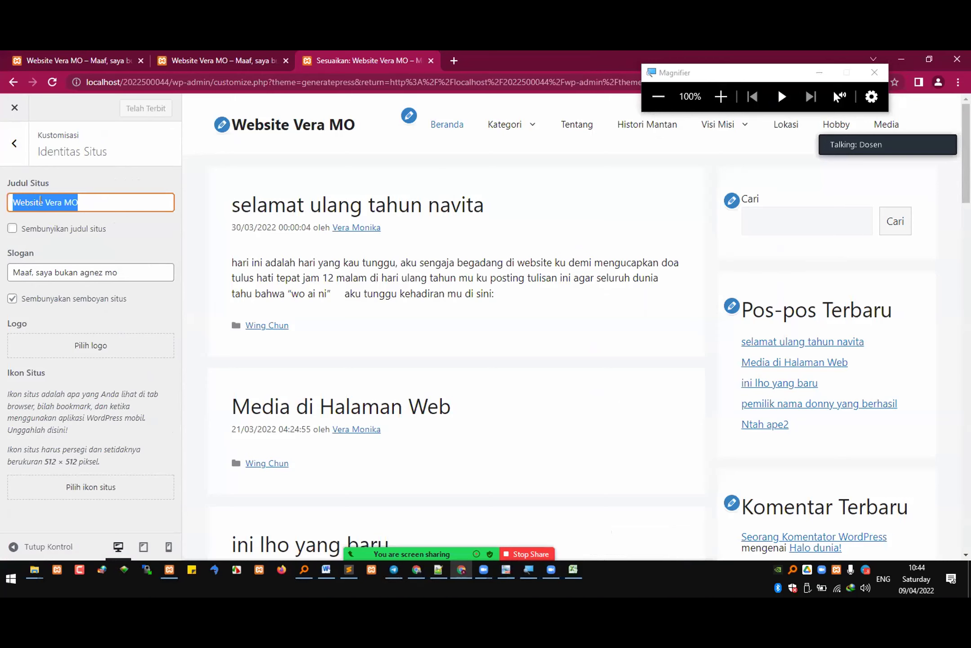
type("Website Rizki")
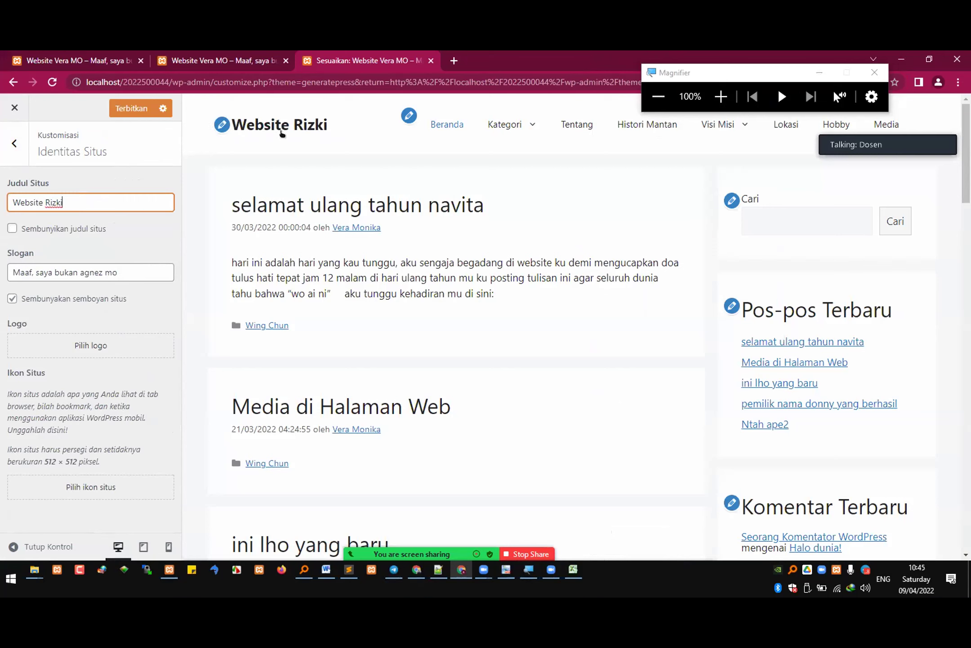
left_click_drag(137, 276, 2, 263)
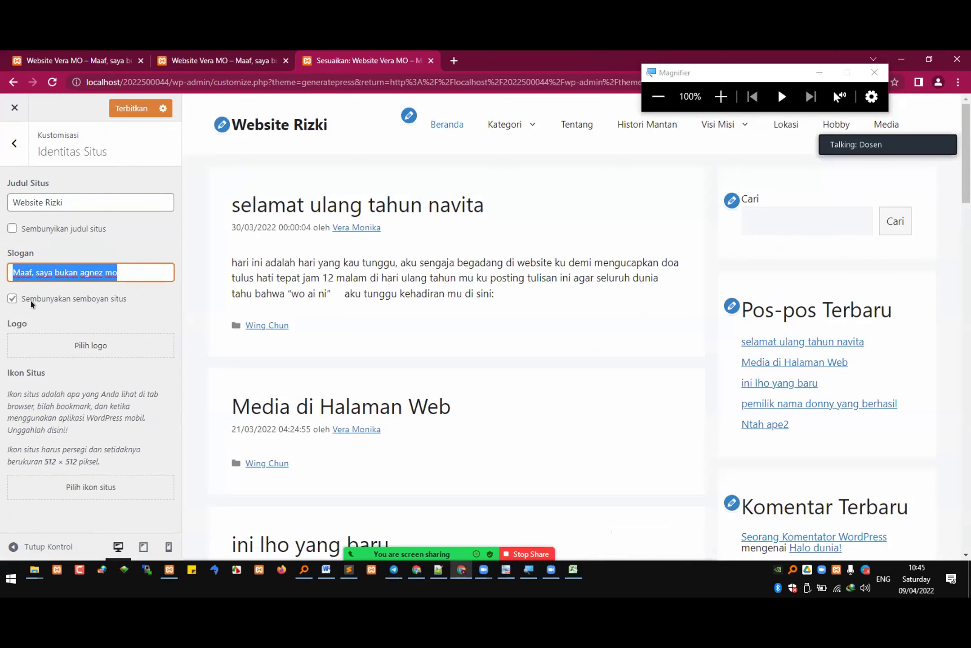
left_click(12, 299)
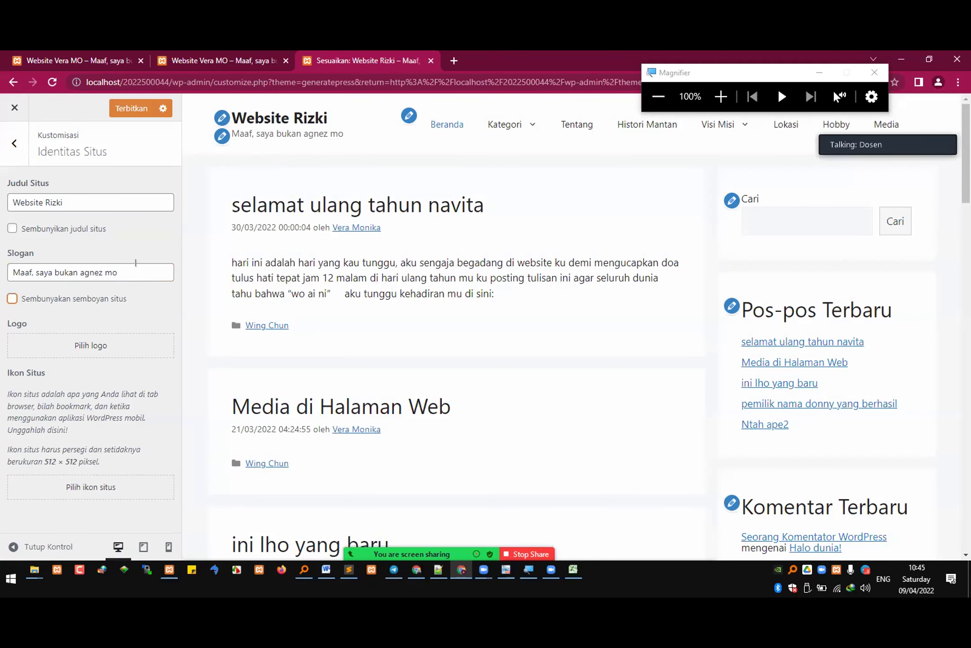
left_click_drag(125, 282, 15, 252)
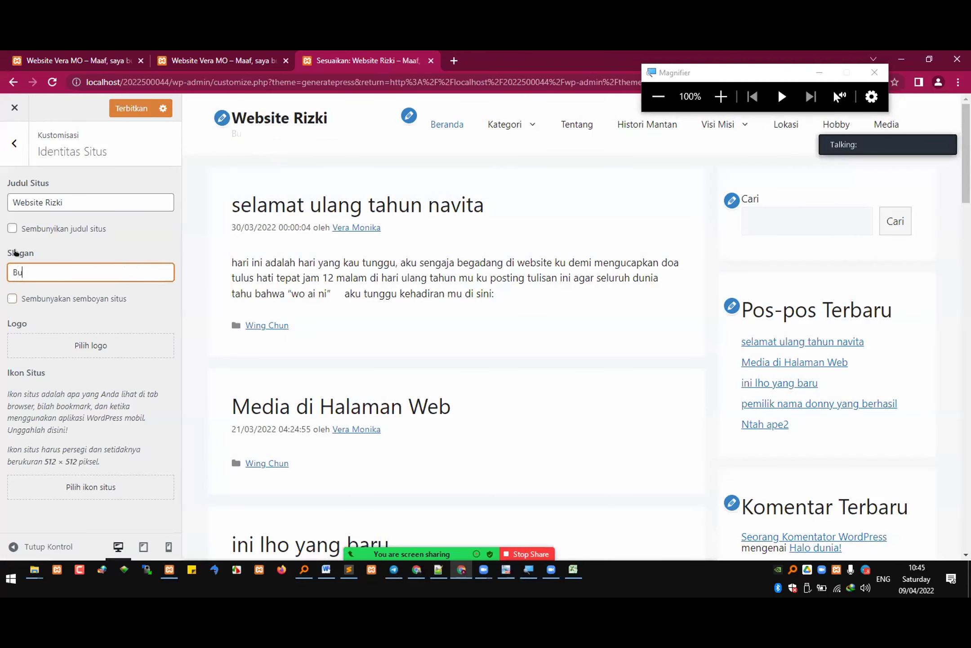
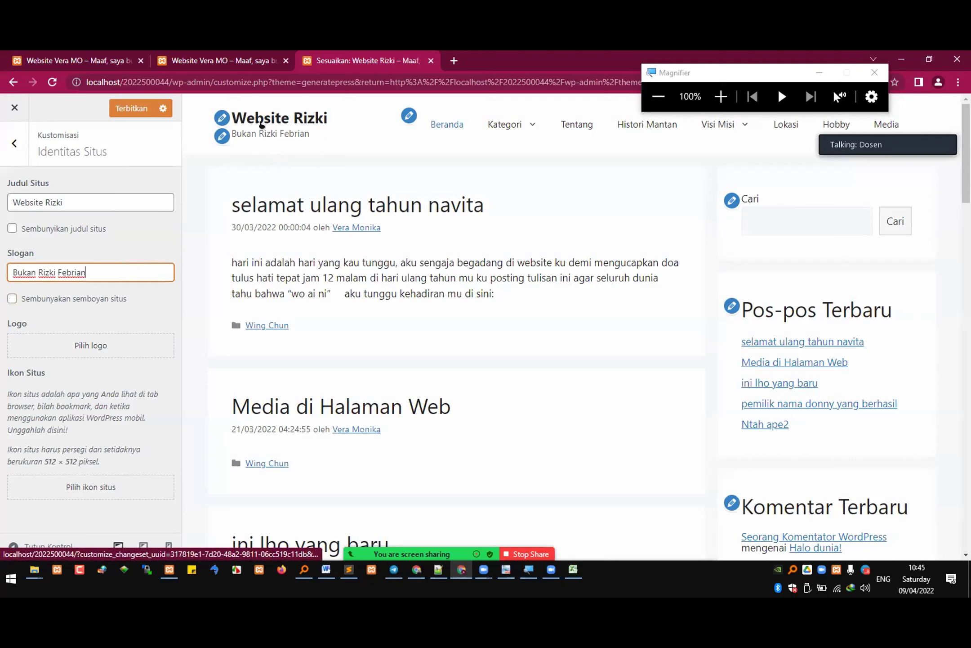
left_click_drag(86, 272, 4, 271)
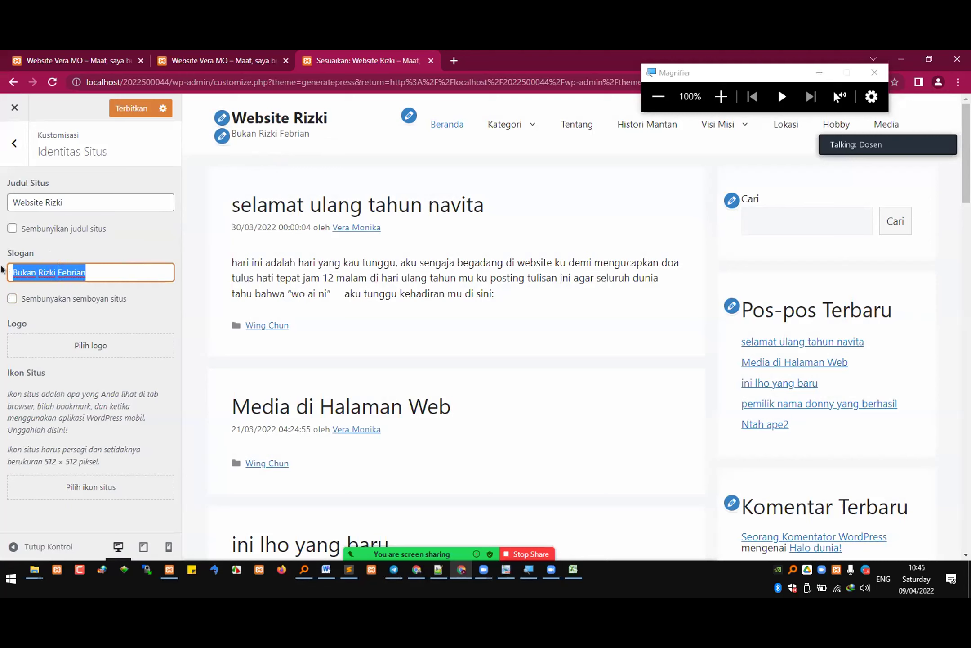
left_click(721, 97)
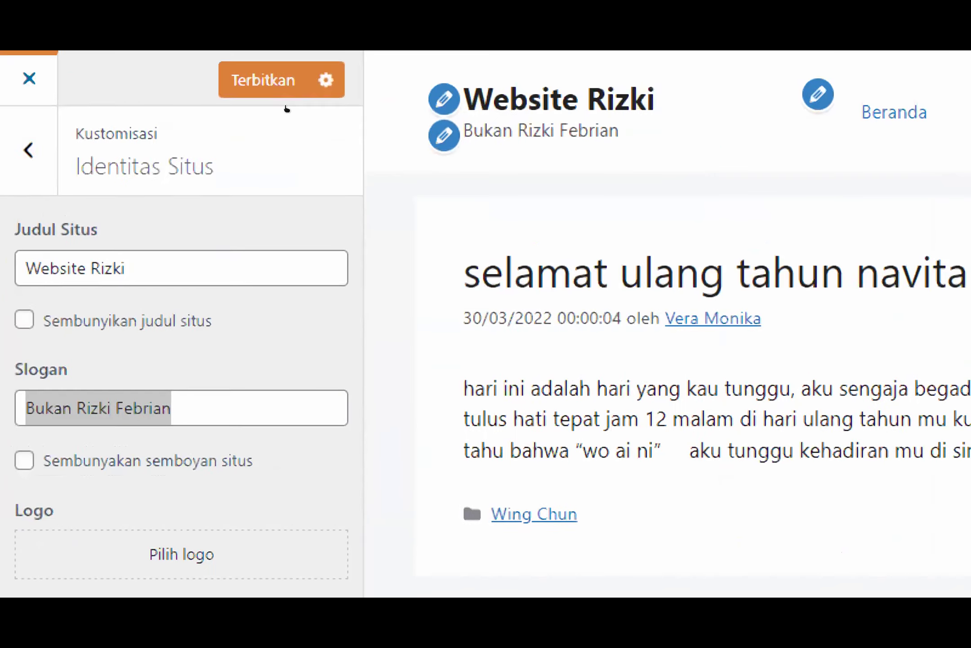
Review the Judul Situs and Slogan fields and publish the Customizer changes with Ctrl+S
left_click(4, 192)
key("ctrl+a")
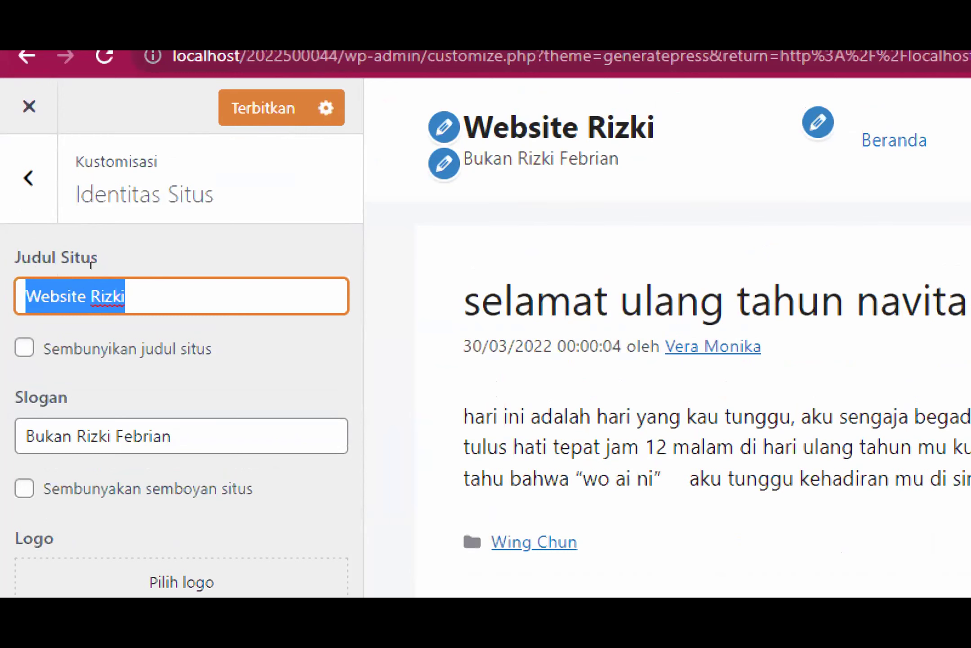
key("Tab")
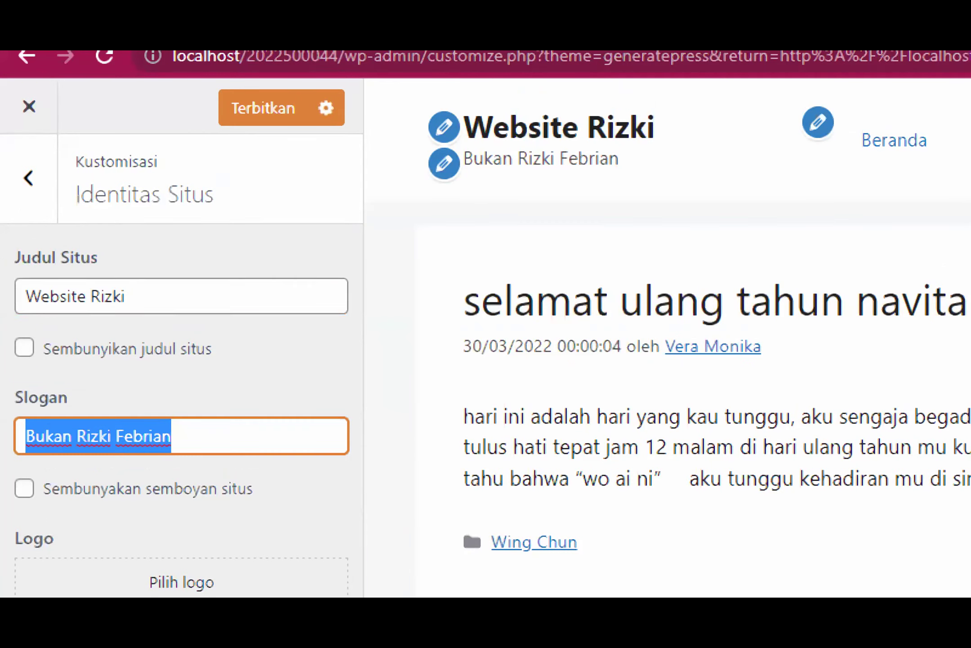
key("shift+Tab")
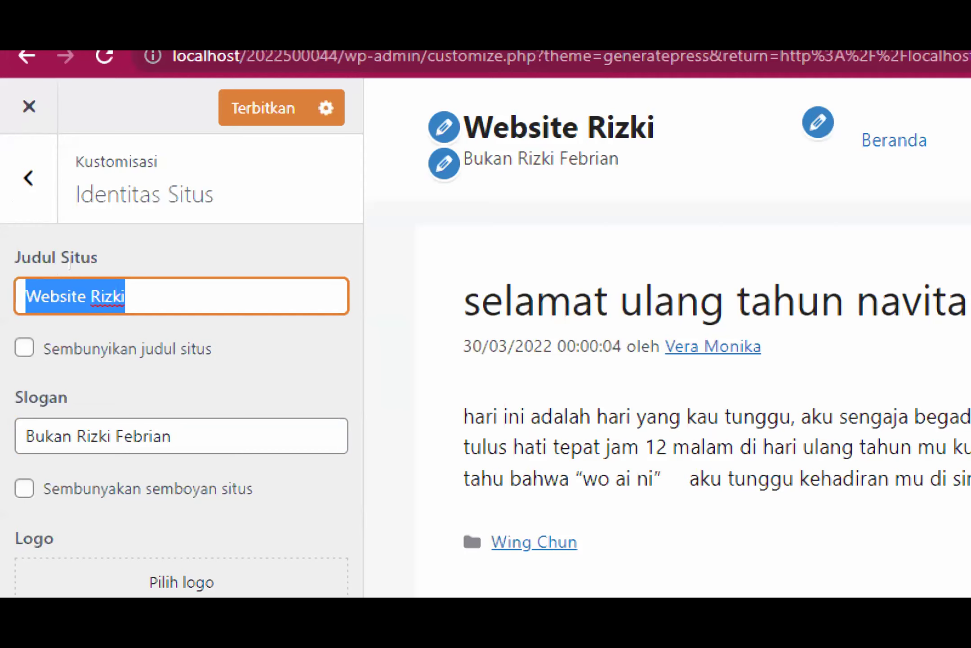
key("ctrl+s")
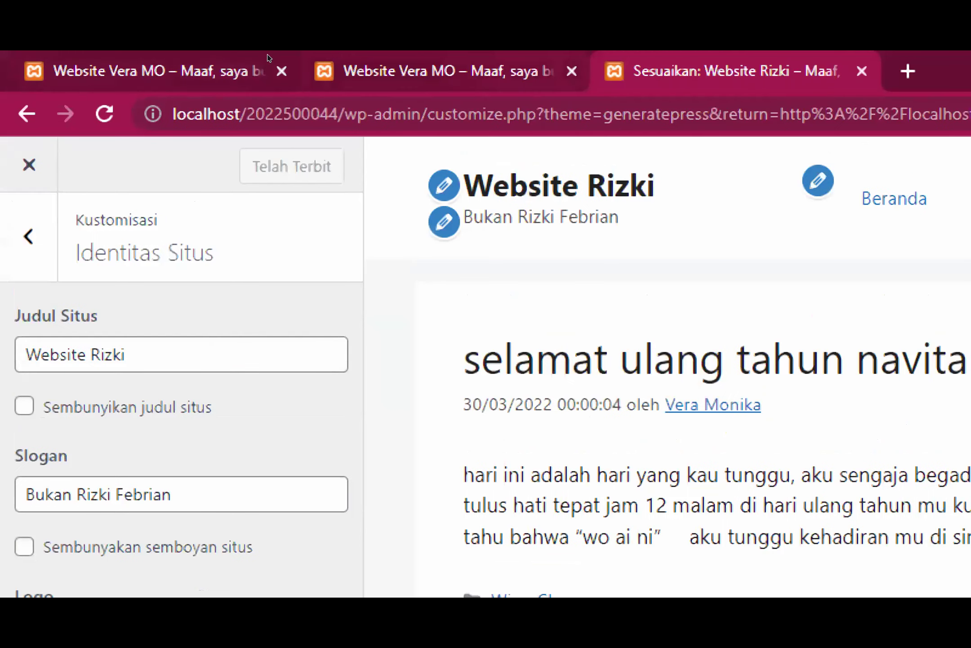
Load the site URL in a new tab, compare it with the old tab, and return to the customizer
key("ctrl+shift+Tab")
key("ctrl+l")
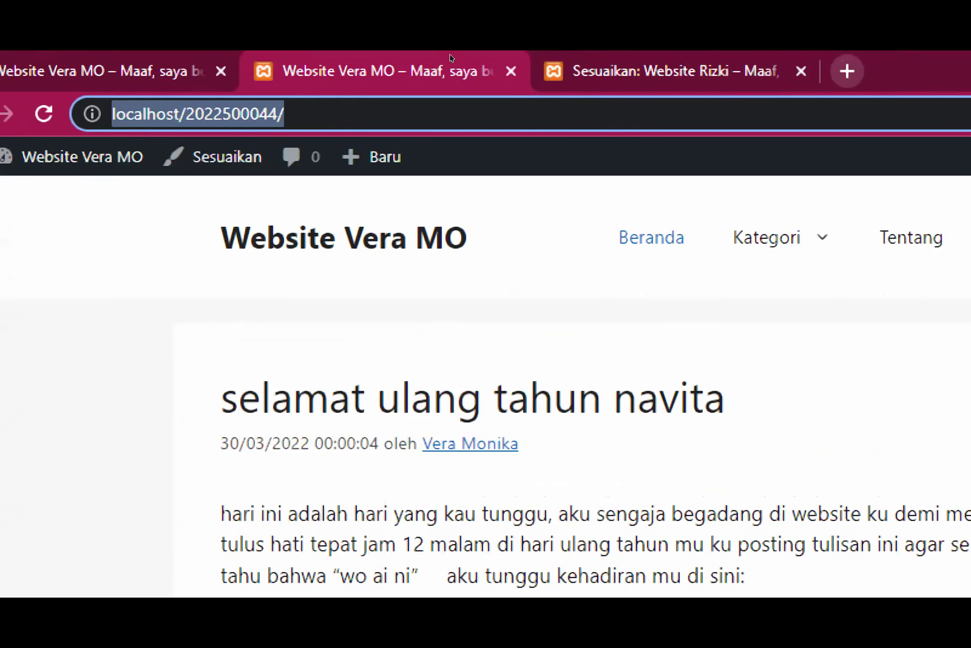
key("ctrl+c")
key("ctrl+t")
key("ctrl+v")
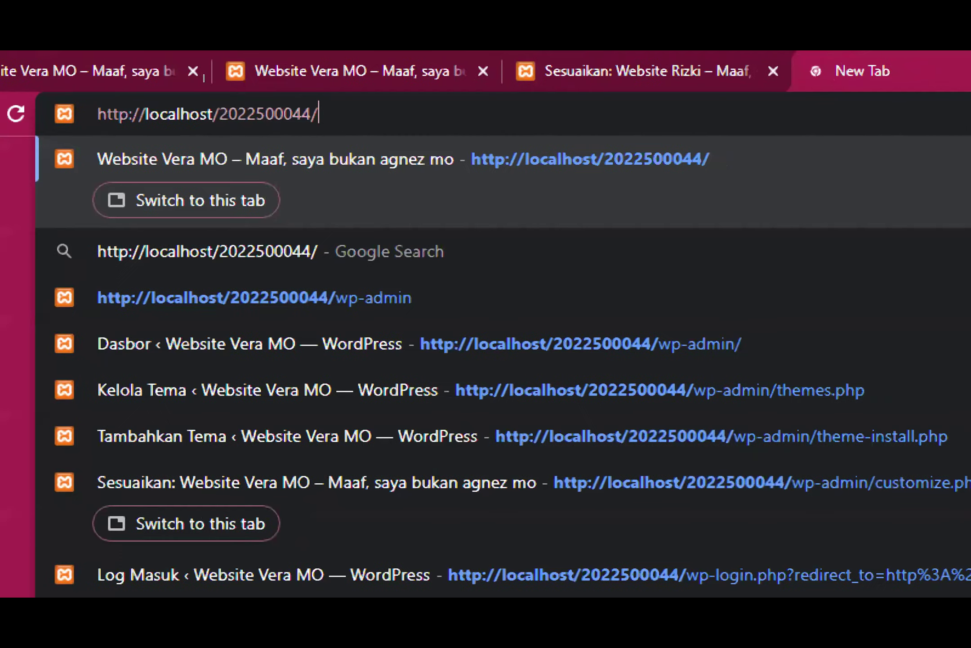
key("Return")
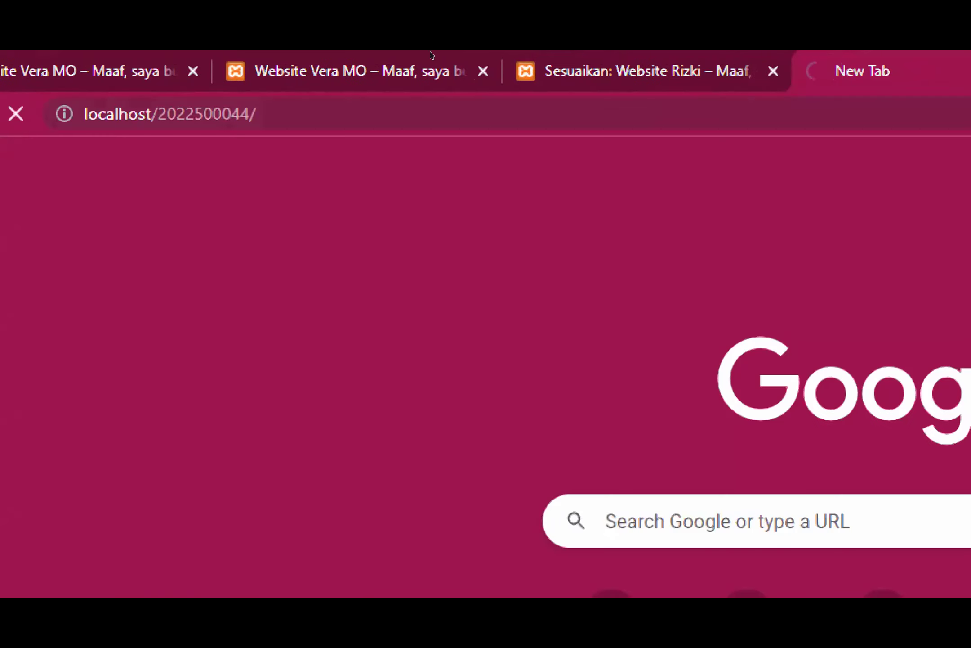
left_click_drag(492, 52, 373, 52)
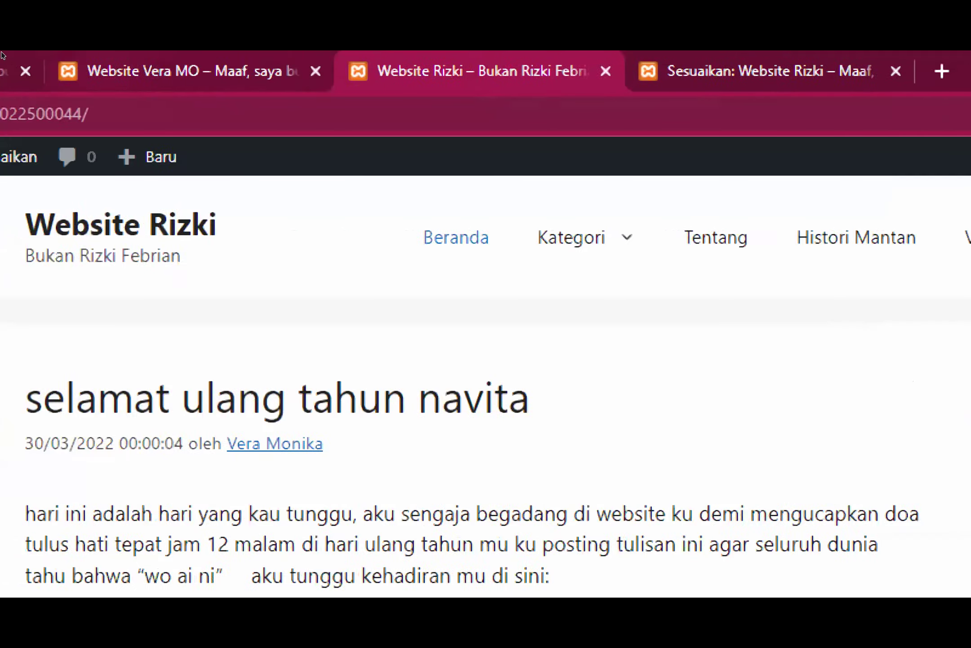
key("ctrl+shift+Tab")
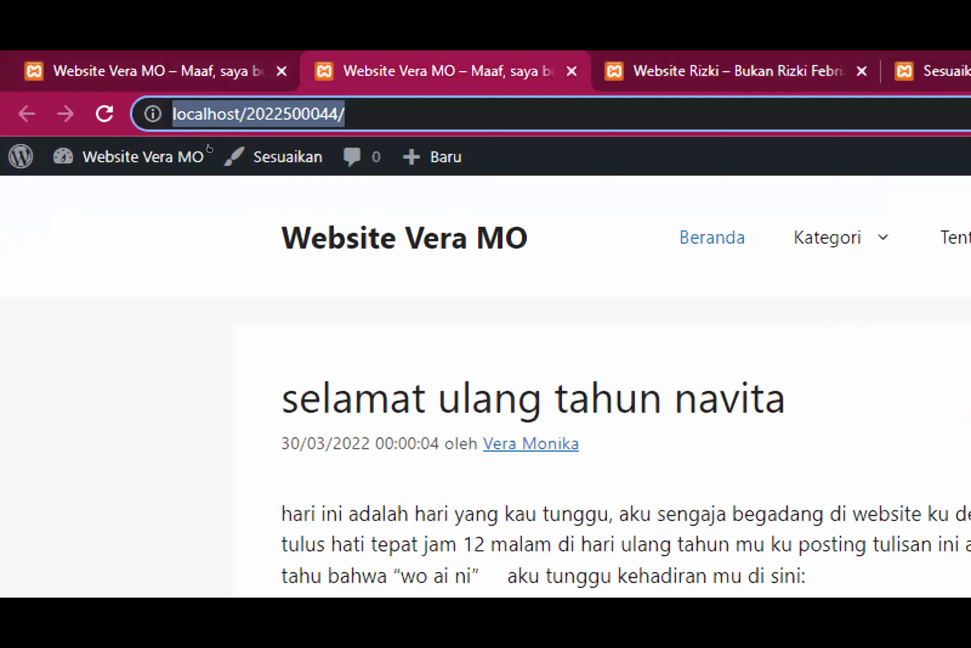
key("ctrl+Tab")
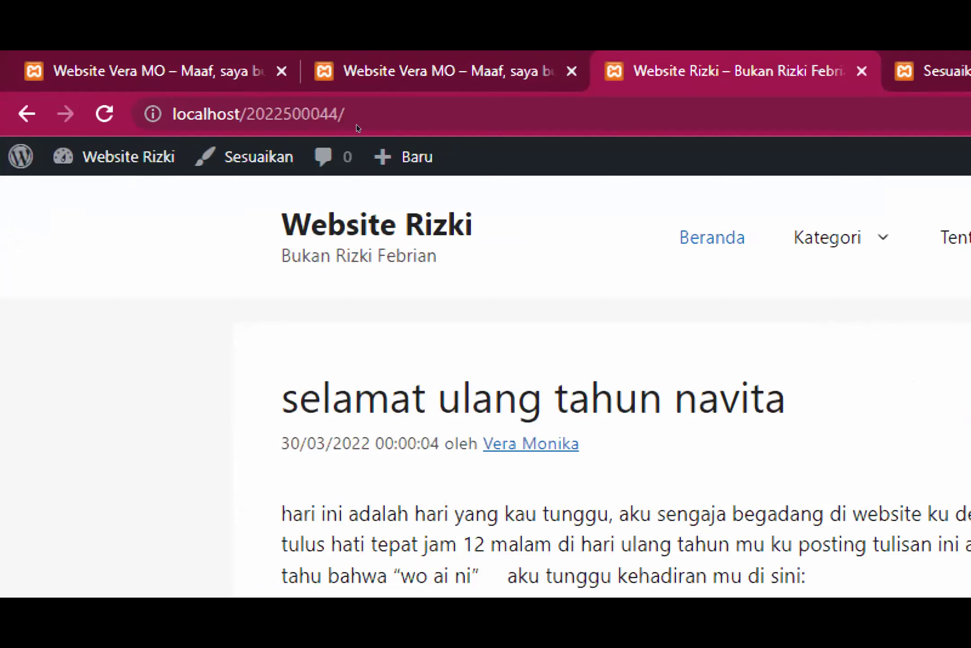
key("ctrl+Tab")
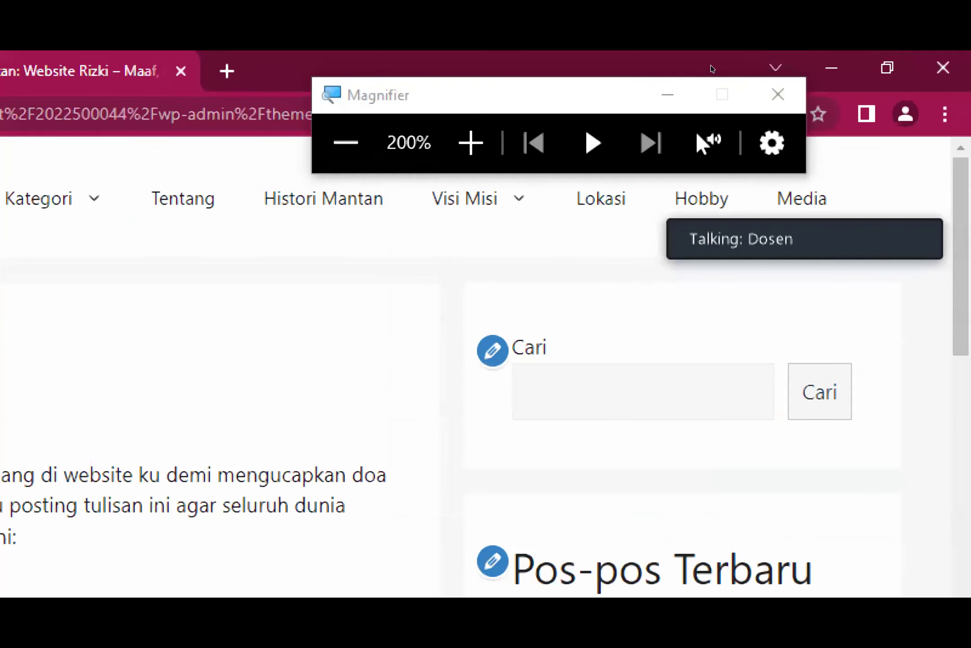
key("super+minus")
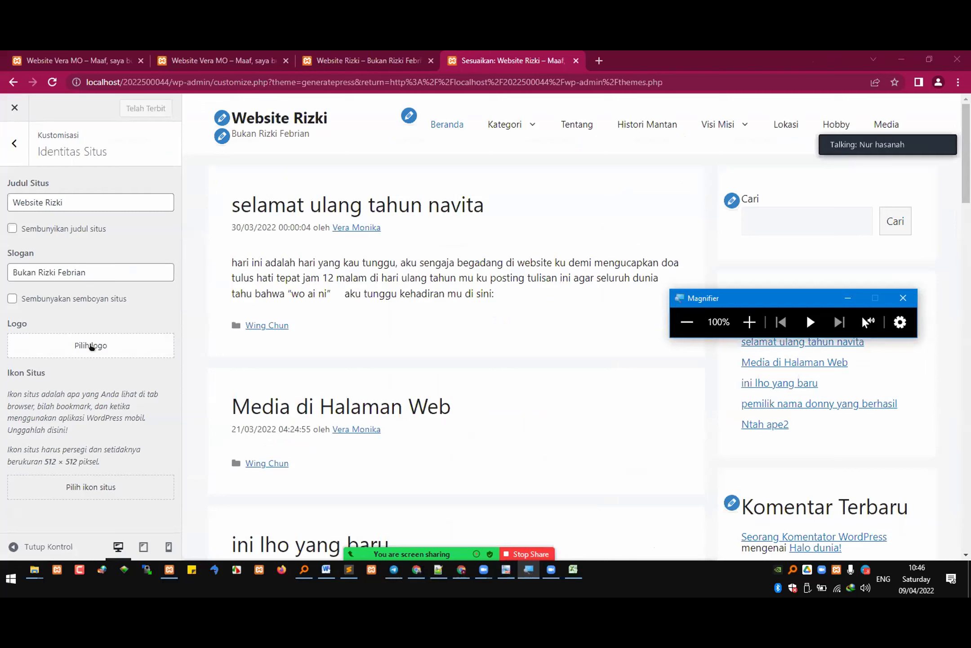
key("alt+Tab")
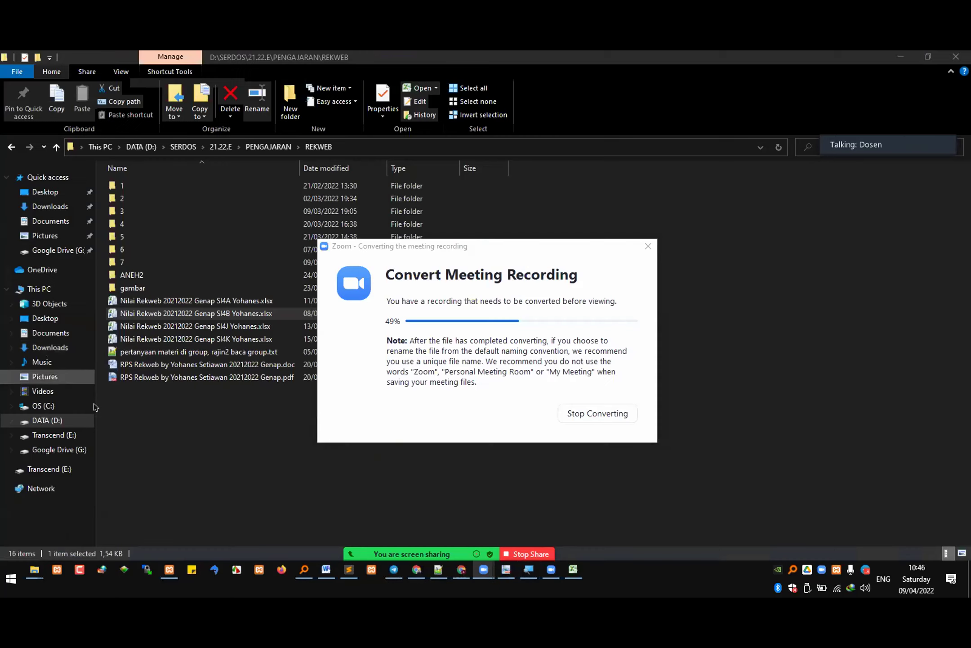
Launch Adobe Photoshop from the desktop shortcut and bring the Chrome customizer back while it loads
key("super+d")
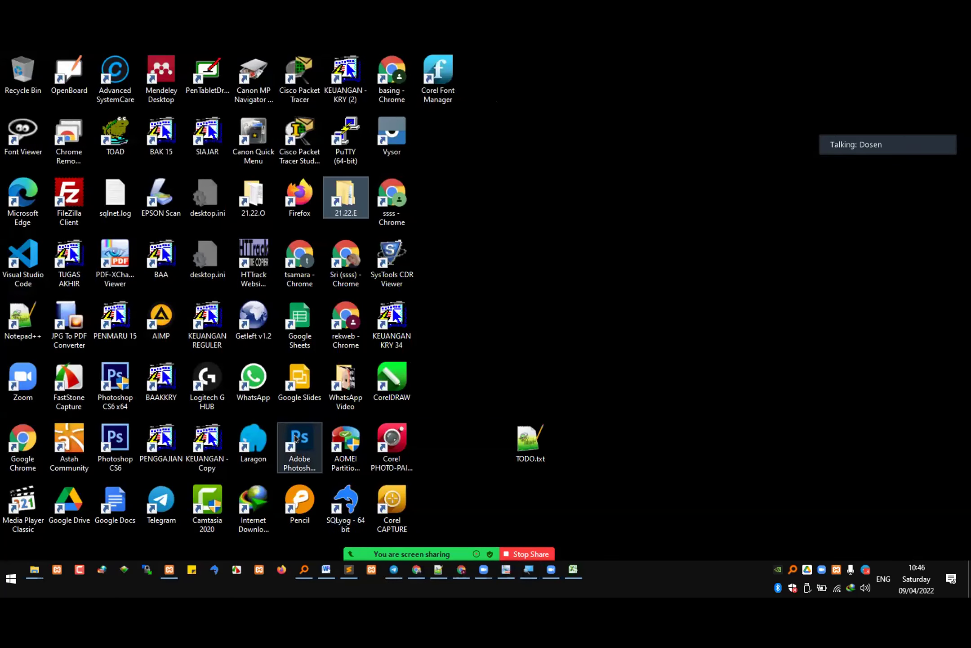
left_click(296, 439)
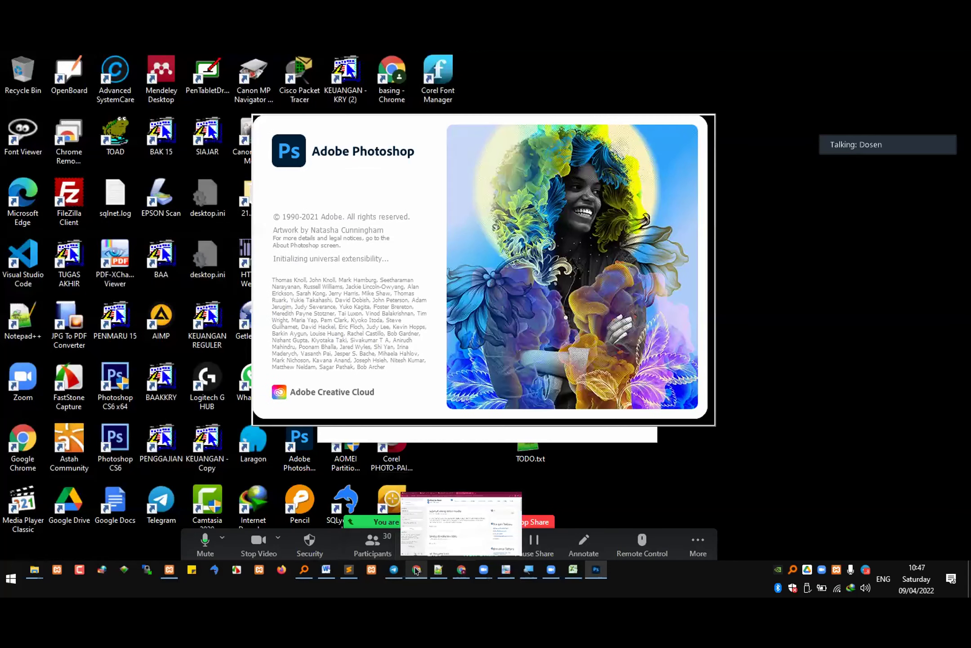
left_click(455, 572)
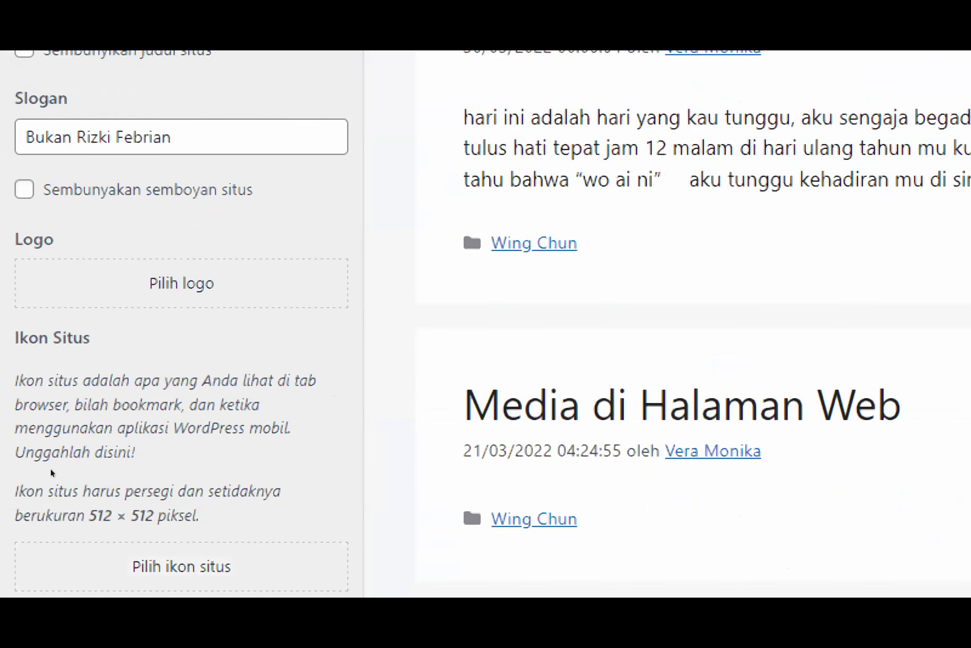
Highlight the 512 × 512 minimum size requirement in the Site Icon description
left_click_drag(103, 515, 169, 515)
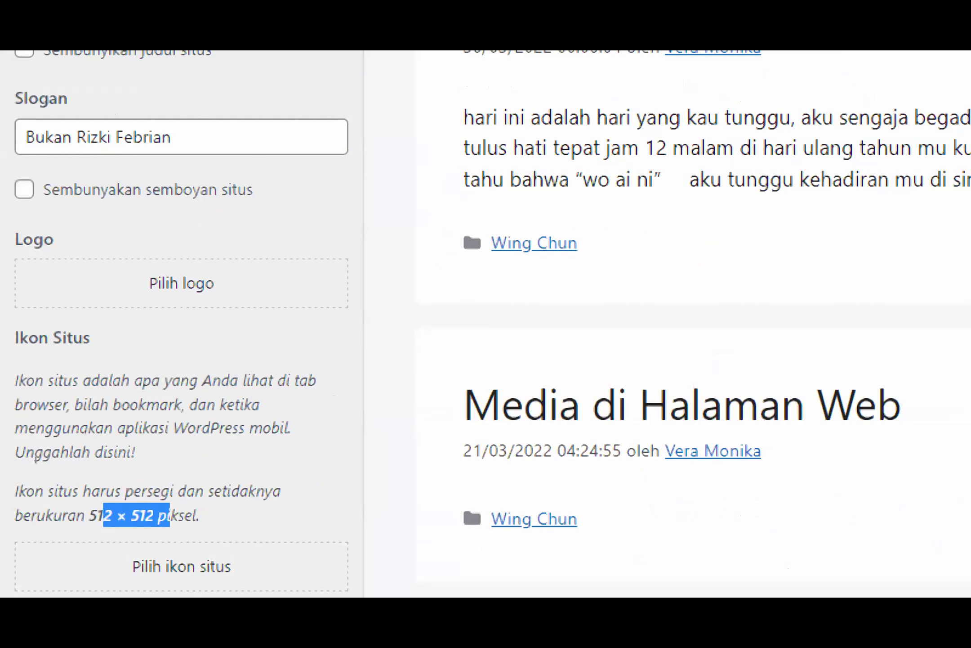
left_click_drag(88, 515, 126, 515)
left_click_drag(69, 459, 78, 461)
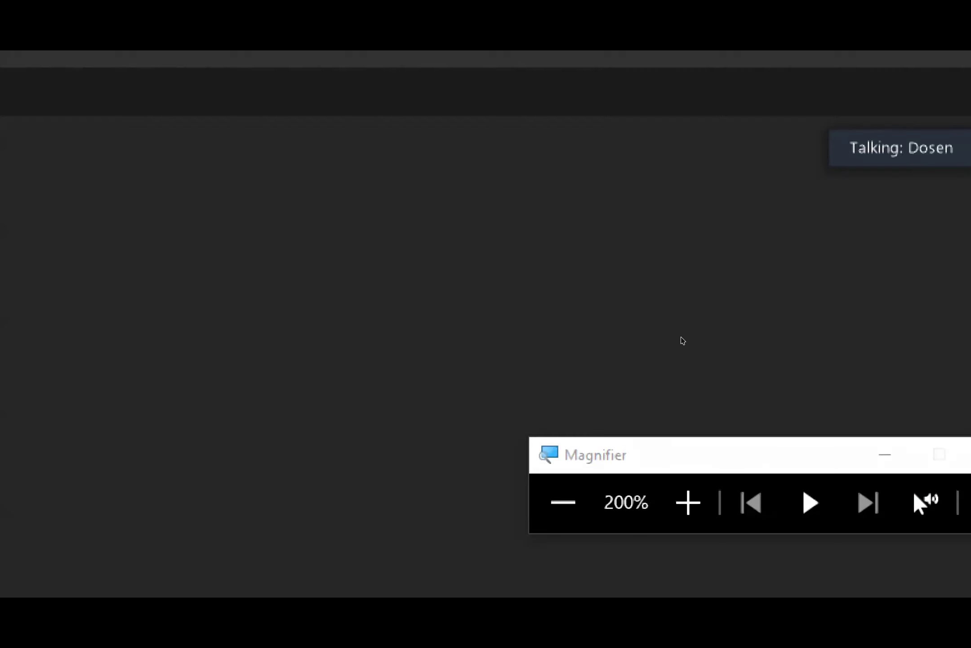
Start a new Photoshop document sized 512 × 512 pixels
key("super+minus")
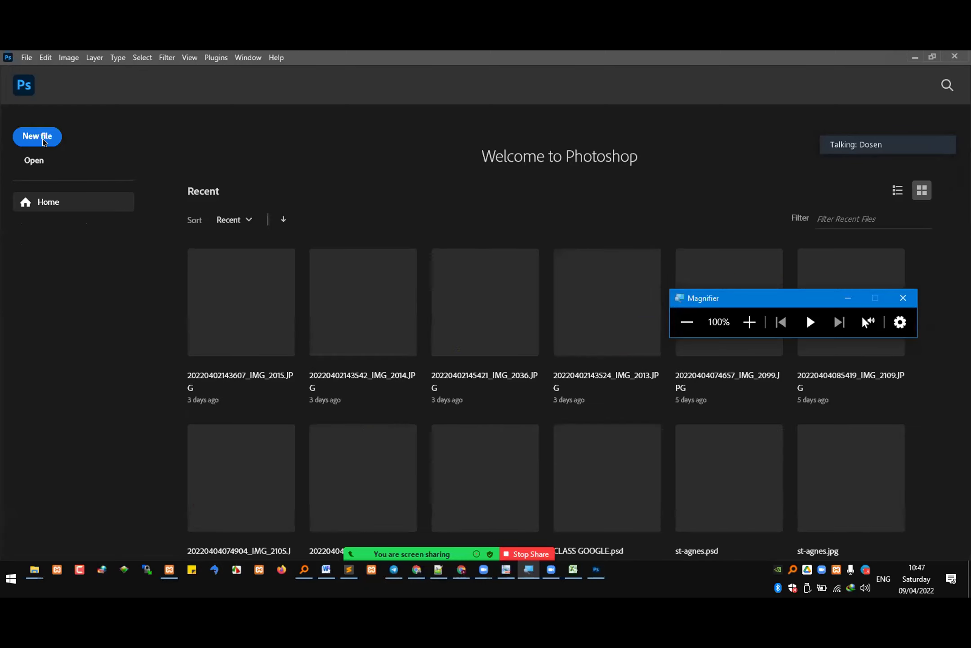
left_click(42, 139)
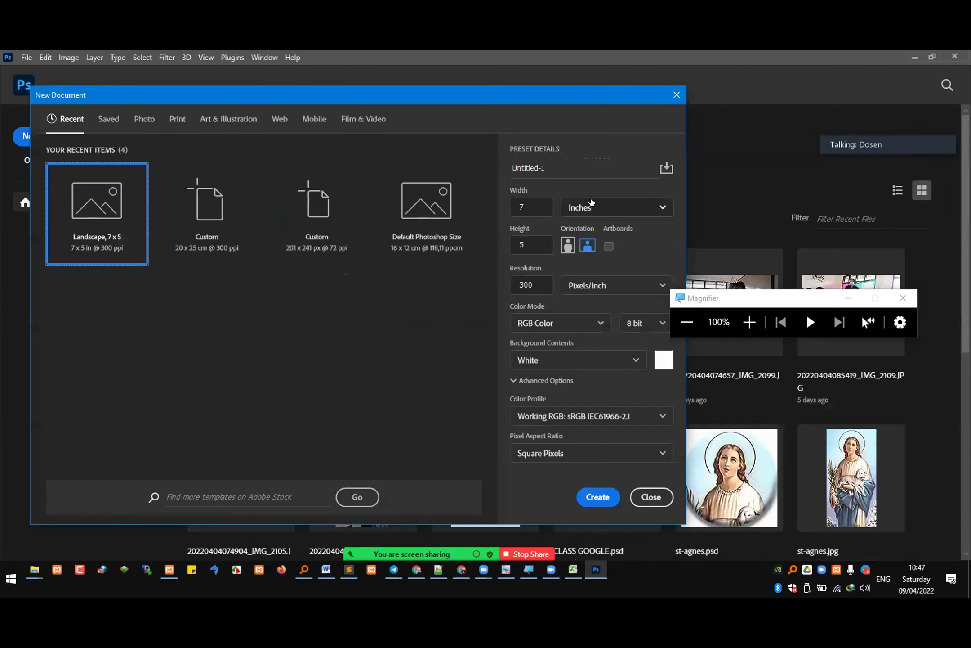
left_click(594, 205)
left_click(593, 227)
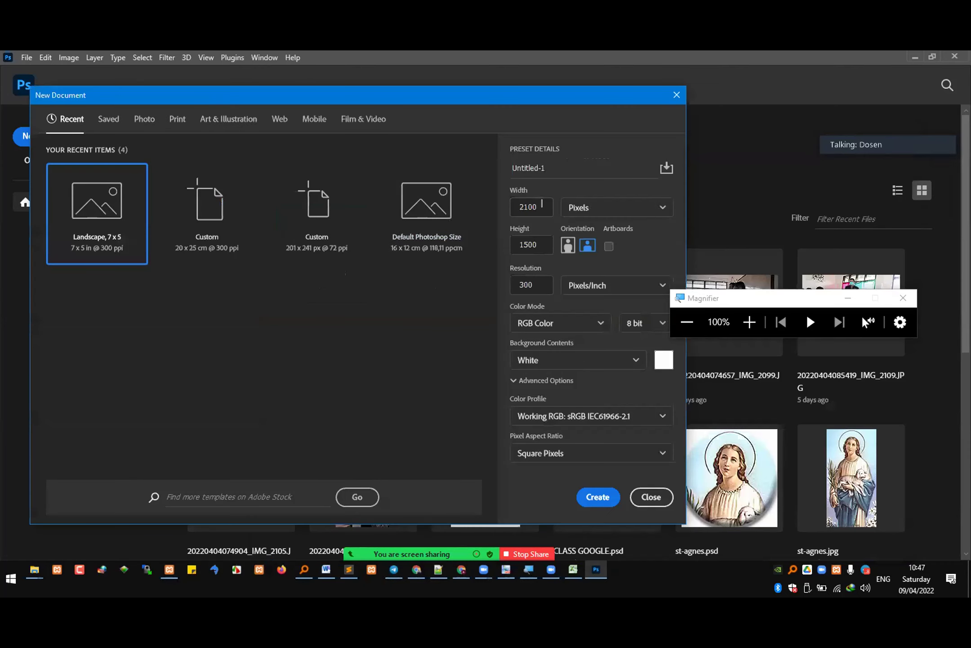
double_click(526, 201)
type("512")
left_click(529, 251)
double_click(526, 243)
type("512")
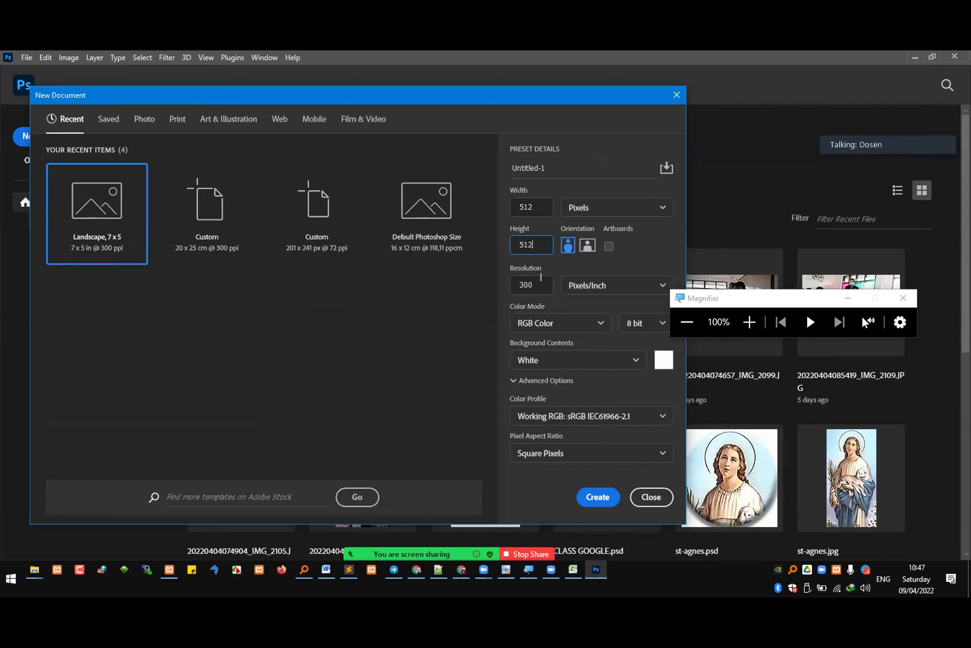
Set resolution to 72 pixels/inch and background contents to Transparent
left_click_drag(537, 280, 505, 273)
type("72")
left_click(616, 283)
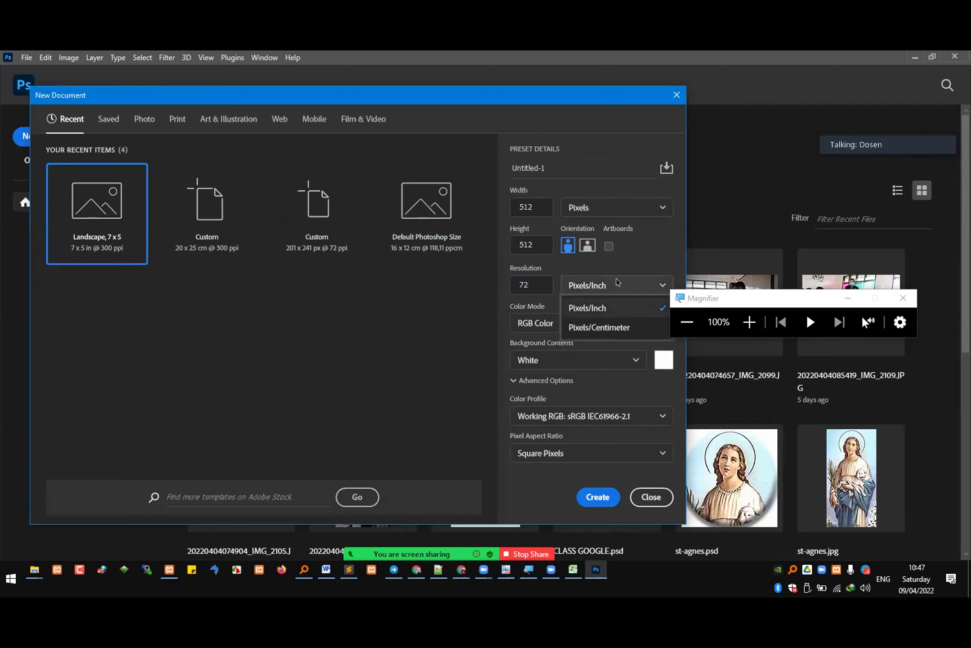
left_click(619, 284)
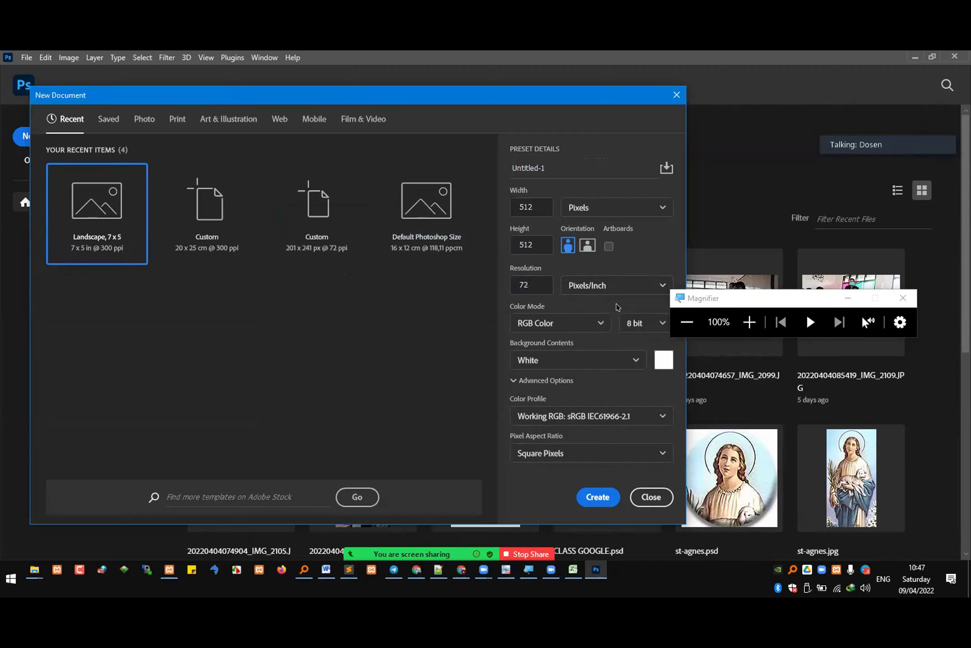
left_click(609, 360)
left_click(572, 442)
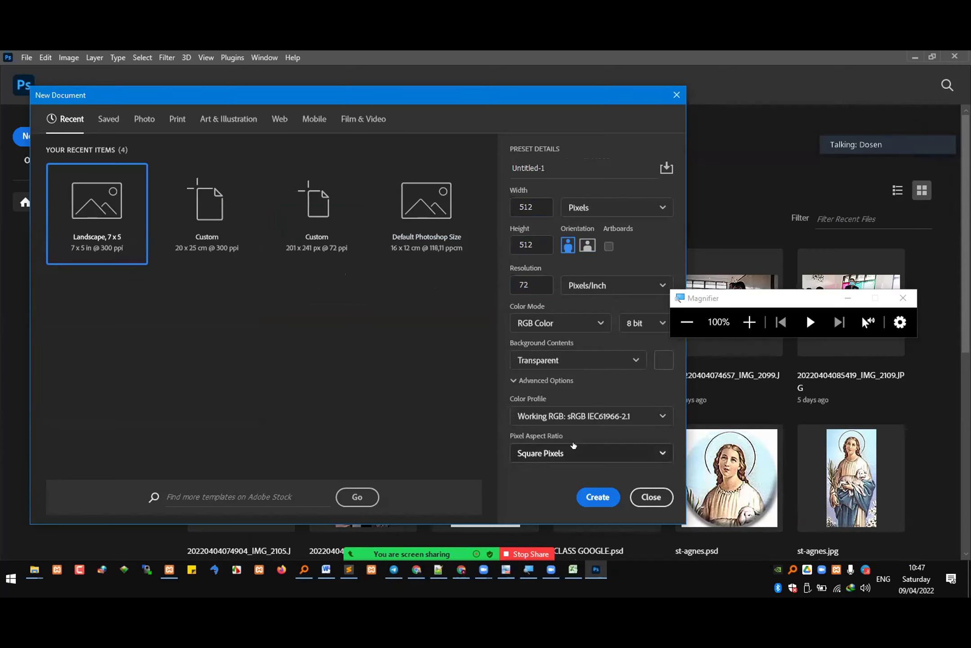
left_click(551, 380)
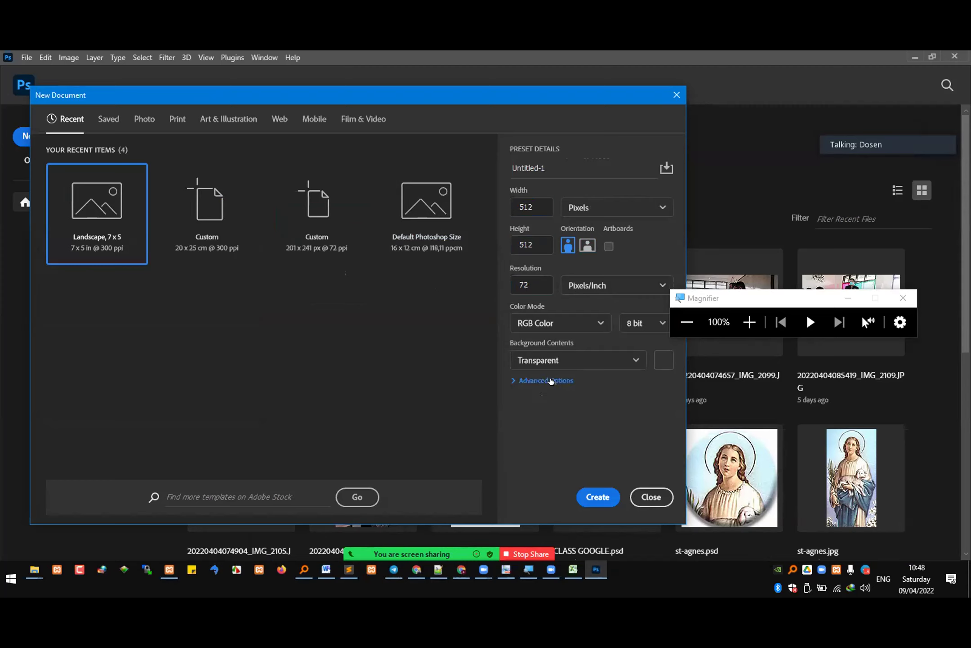
left_click(551, 380)
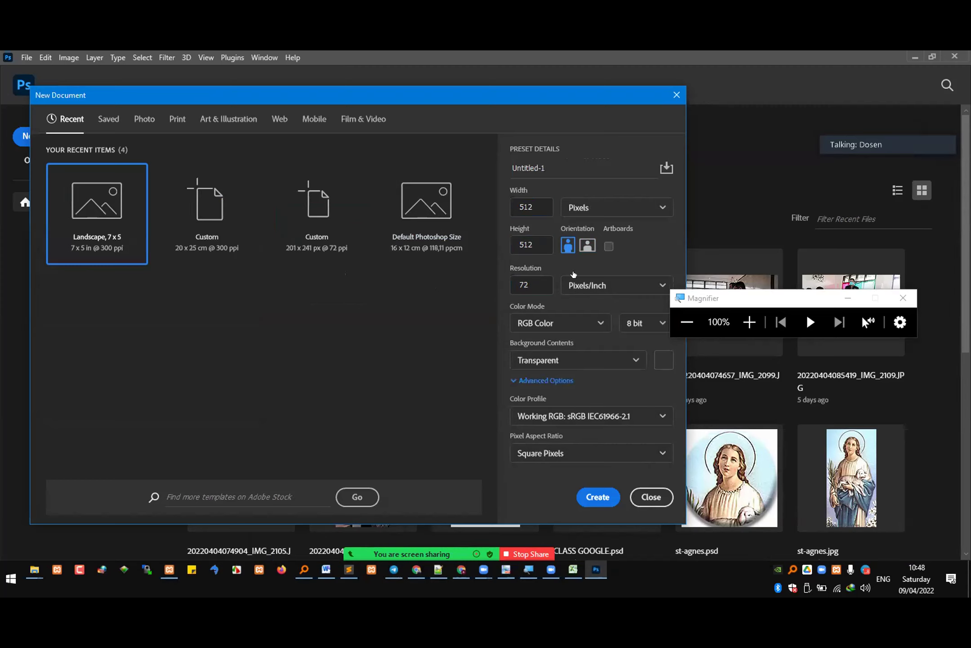
Name the new document preset Logo
left_click(552, 163)
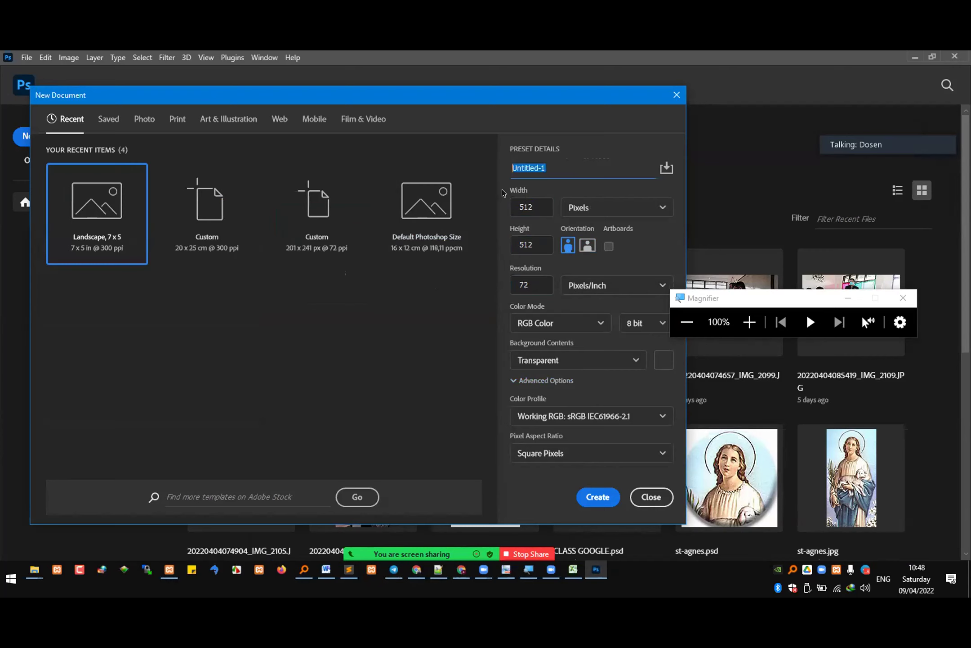
type("Logo")
left_click(534, 281)
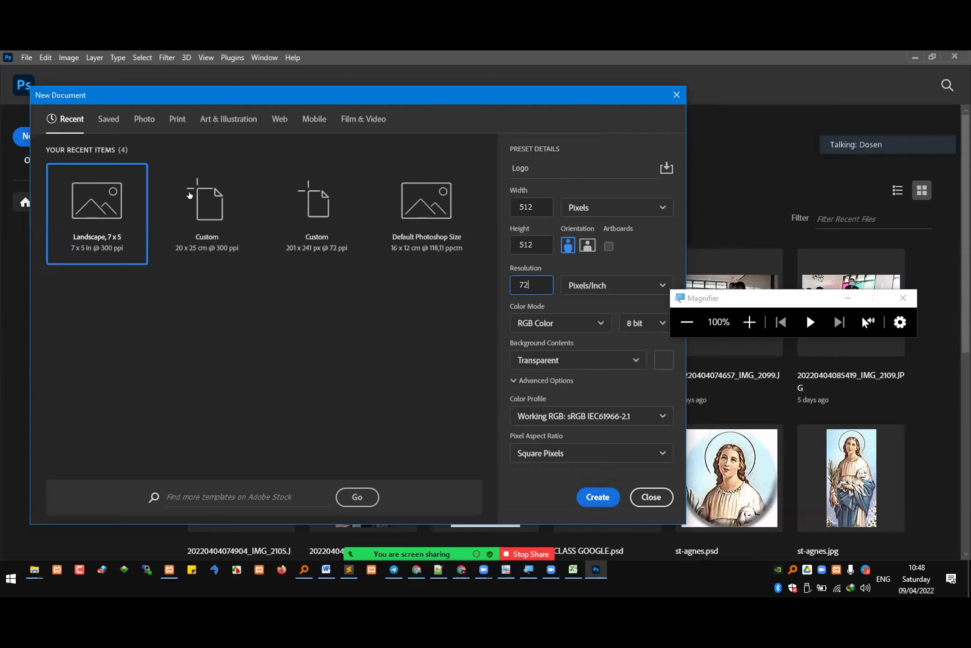
Create the blank transparent 512 × 512 Logo document
left_click(598, 499)
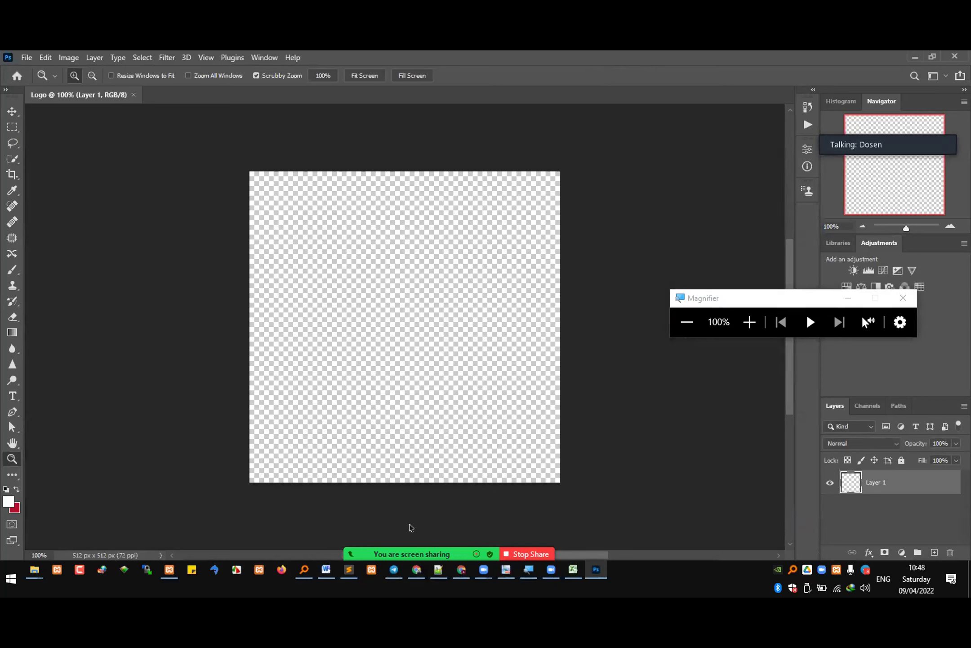
key("alt+u")
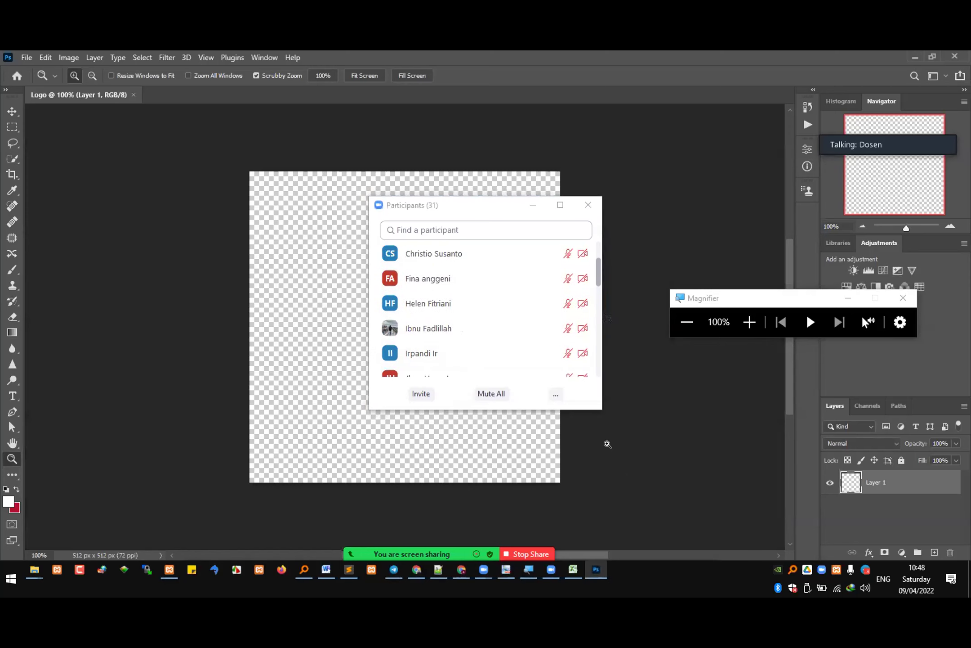
key("alt+u")
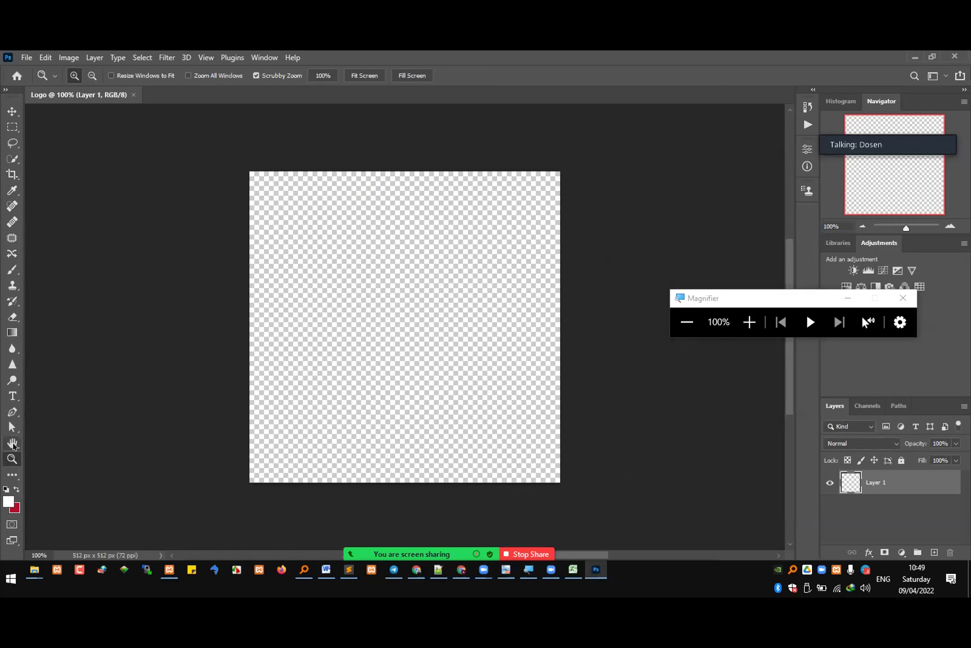
Select the Ellipse Tool and reveal the hidden tools in its group
left_click(13, 443)
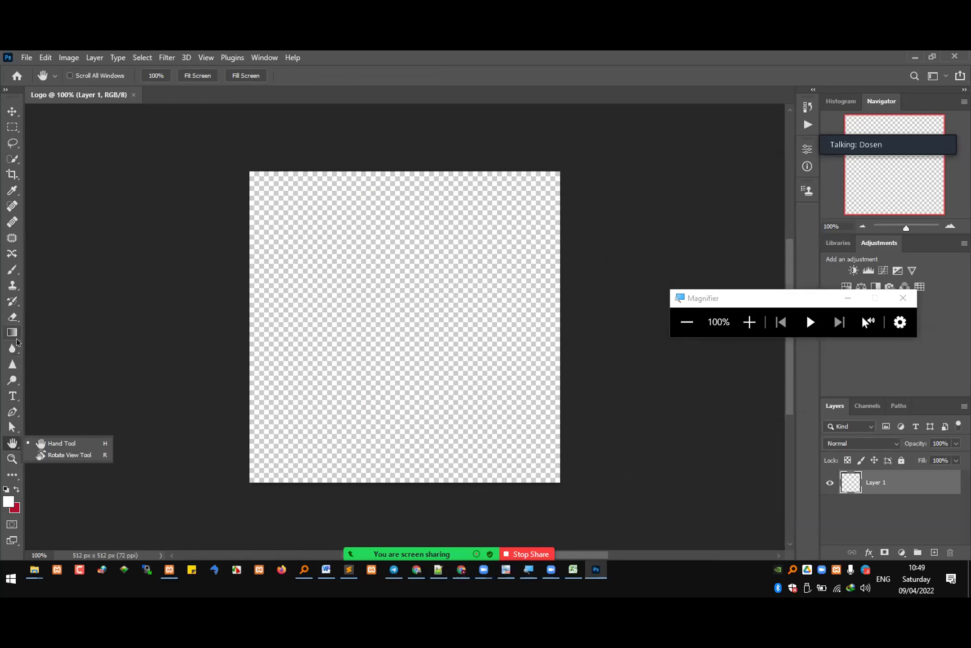
left_click(13, 363)
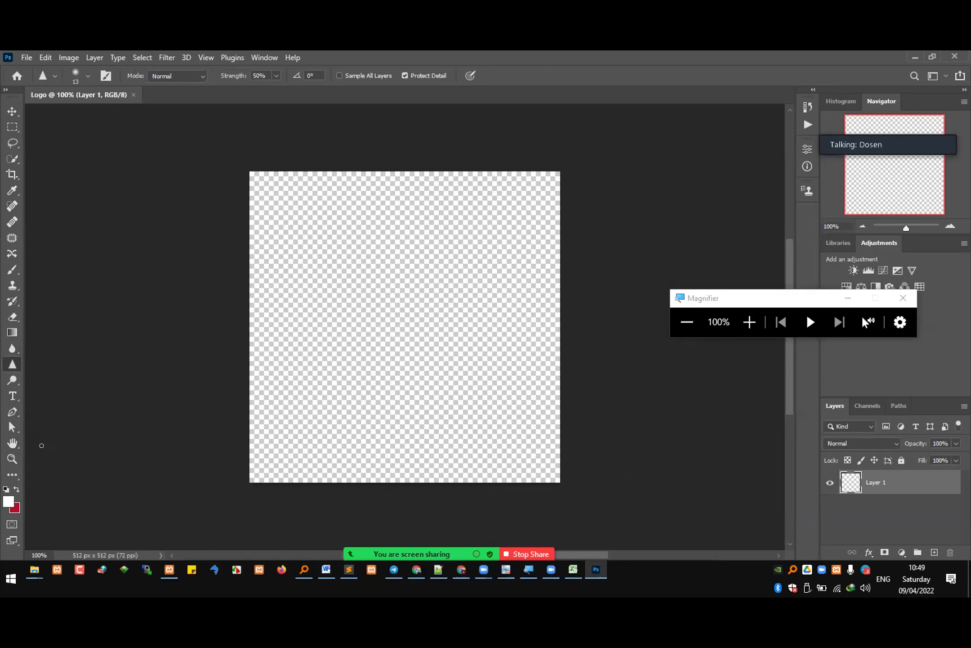
key("u")
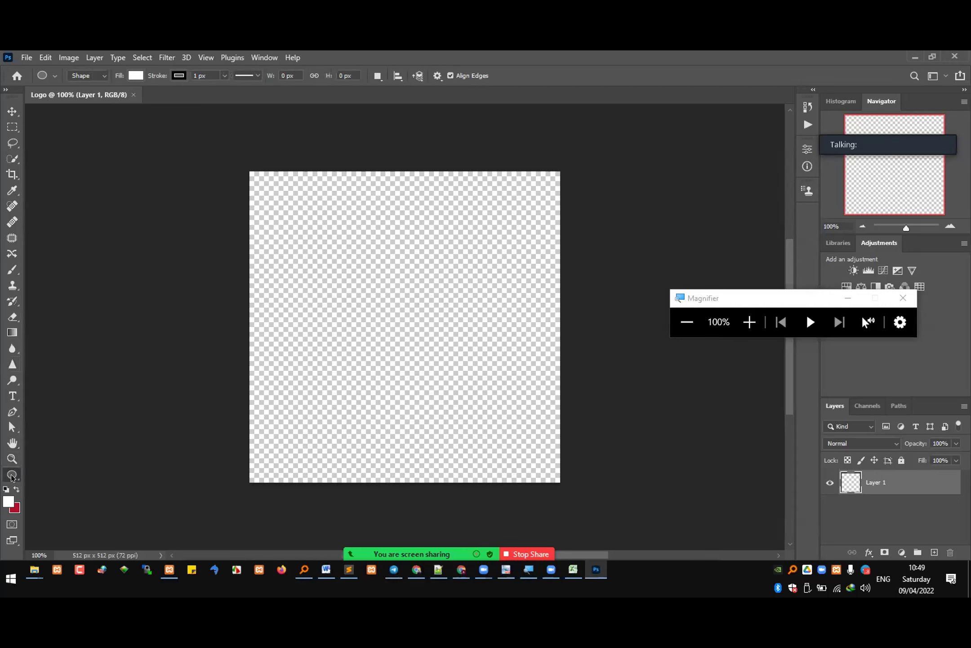
right_click(12, 477)
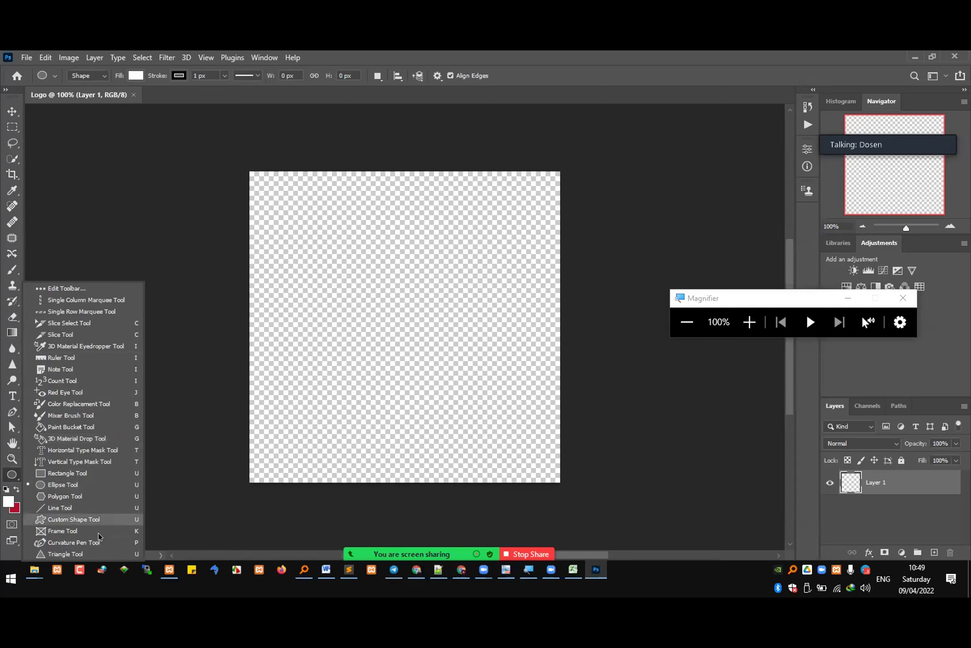
Draw the gorilla custom shape from the Wild Animals set across the canvas
scroll(101, 530, "down", 1)
key("Escape")
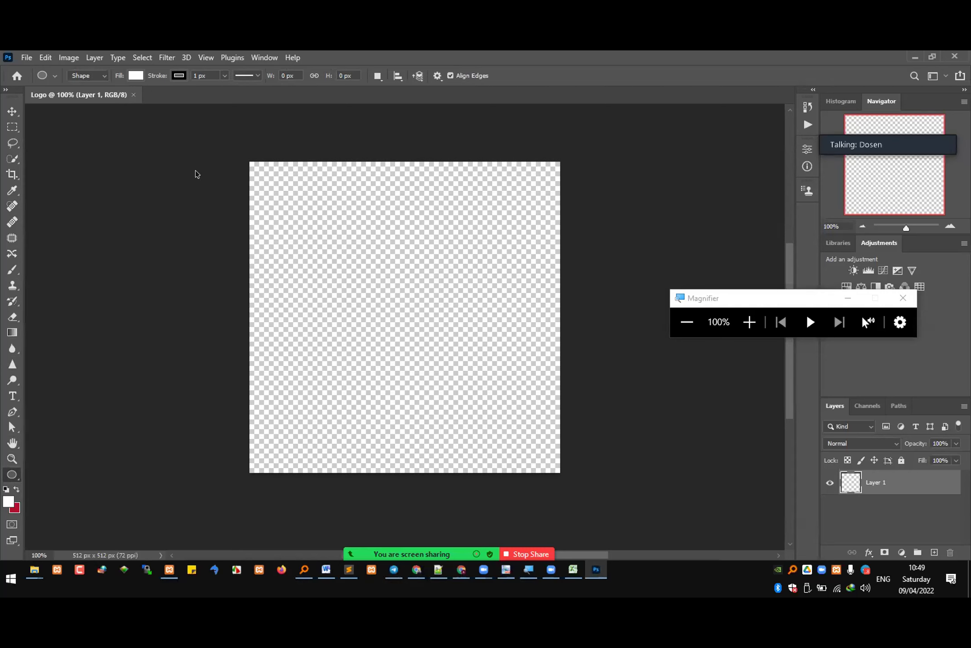
key("shift+u")
key("shift+u")
key("shift+u")
key("shift+u")
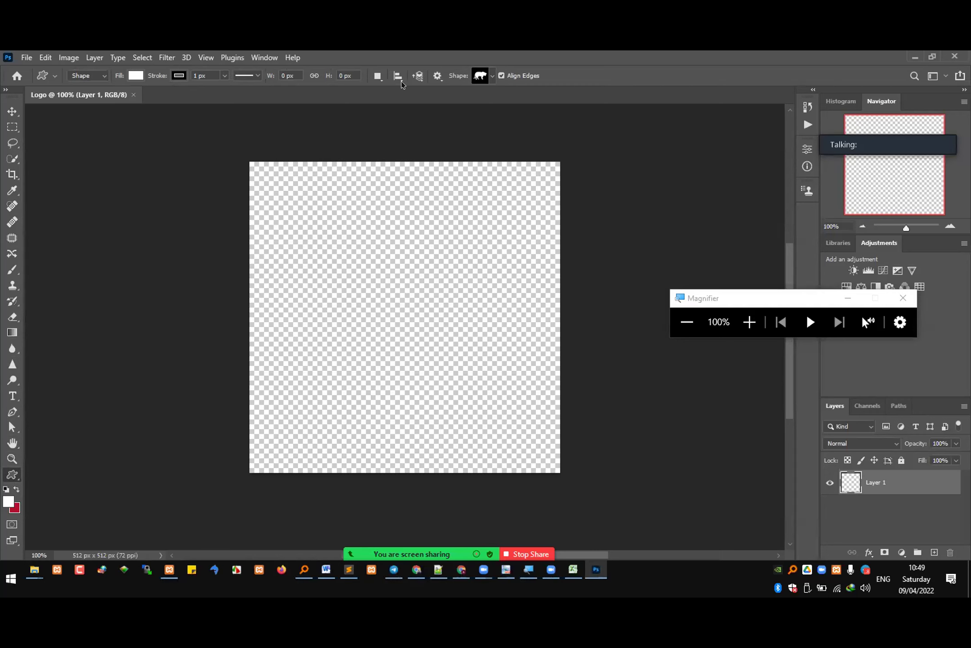
left_click(492, 76)
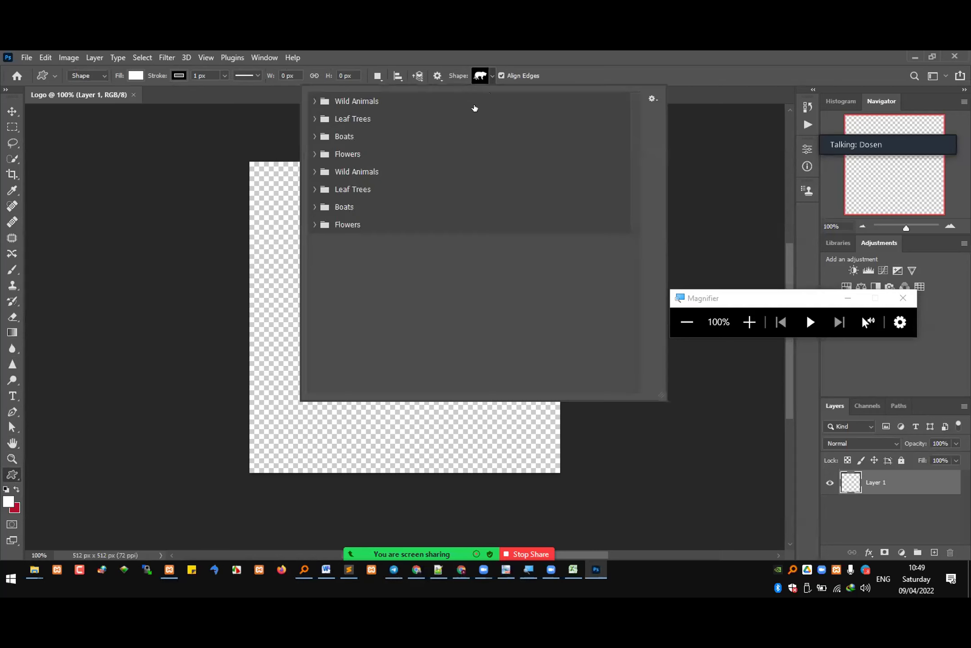
left_click(652, 99)
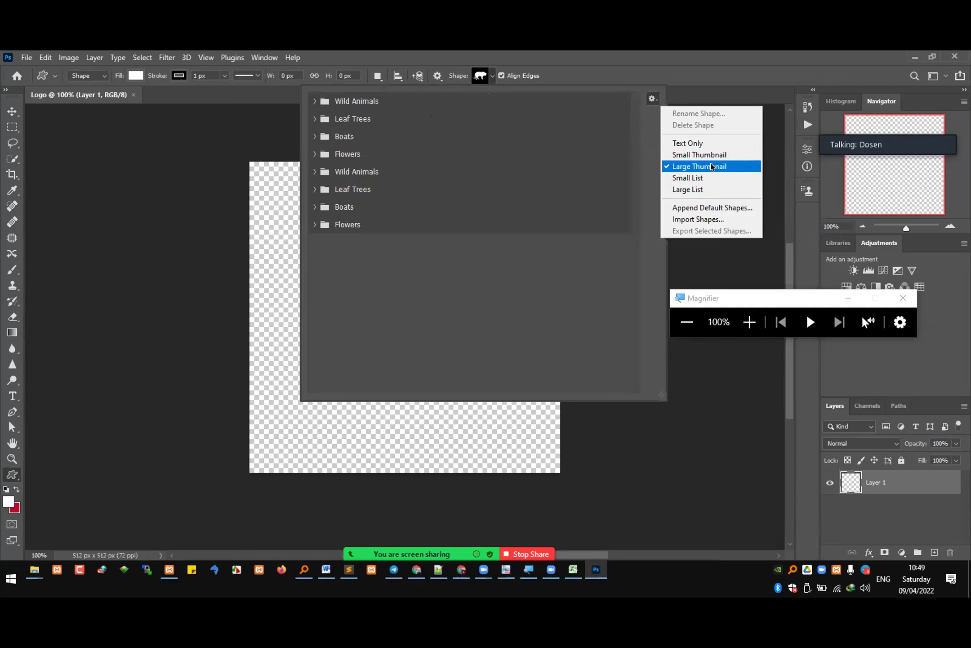
left_click(322, 172)
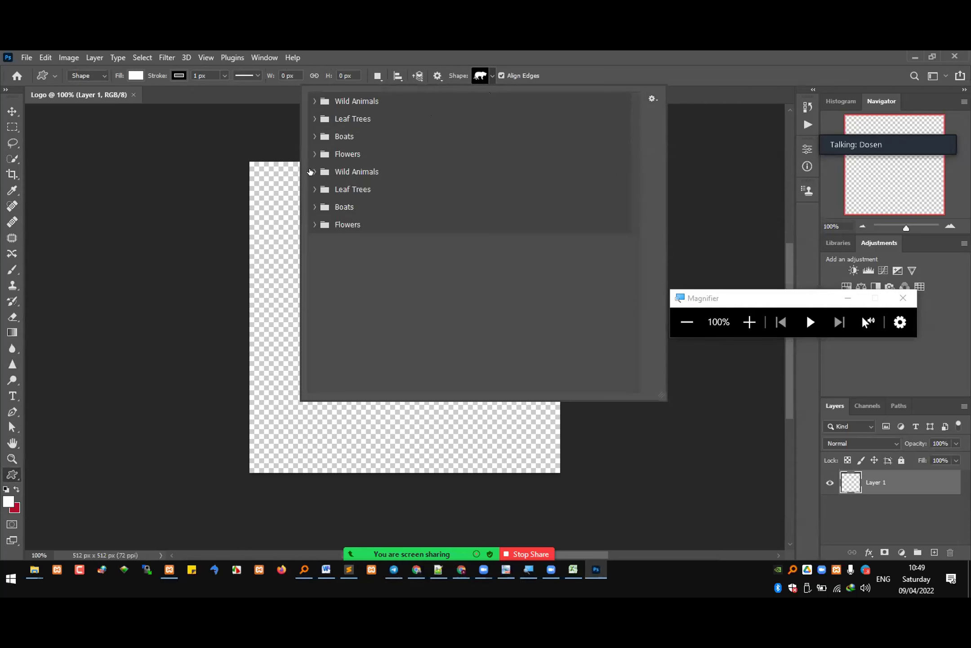
left_click(311, 171)
left_click_drag(413, 234, 279, 322)
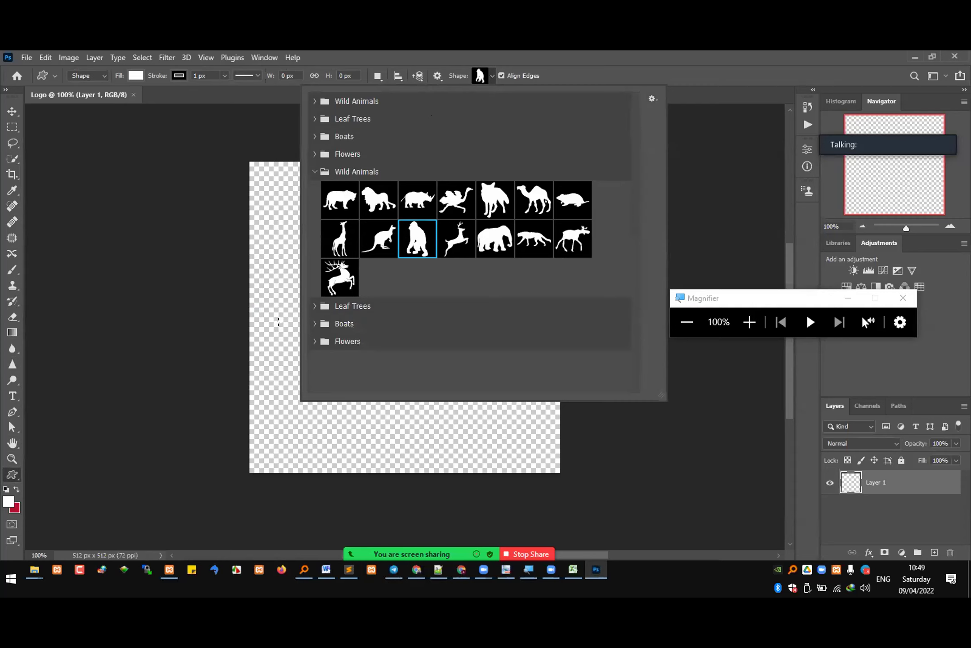
left_click(279, 251)
left_click_drag(267, 245, 529, 455)
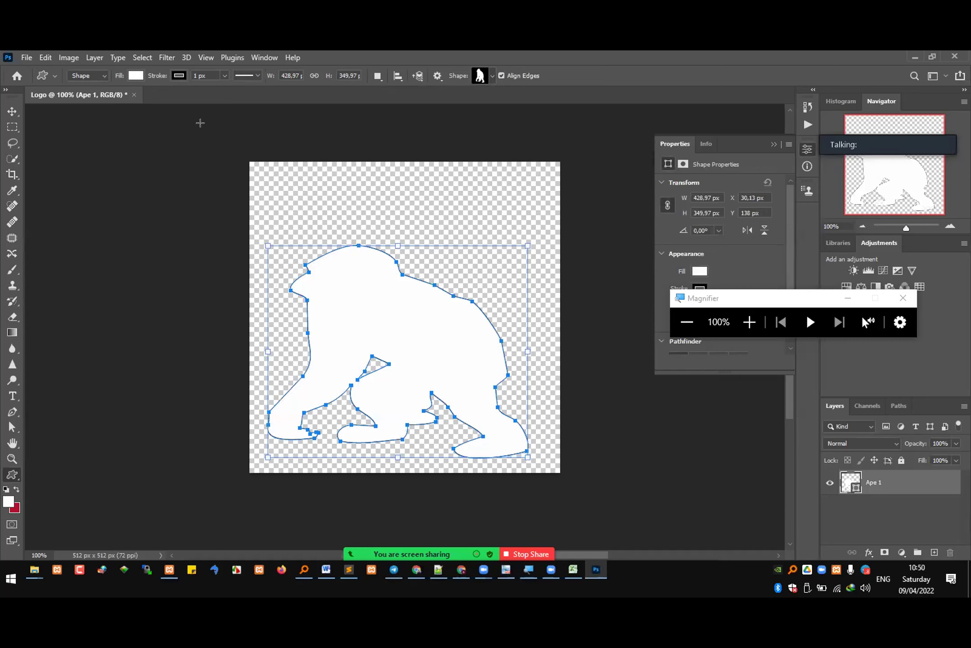
Fill the ape shape with black and dismiss the Create Custom Shape dialog
left_click(133, 76)
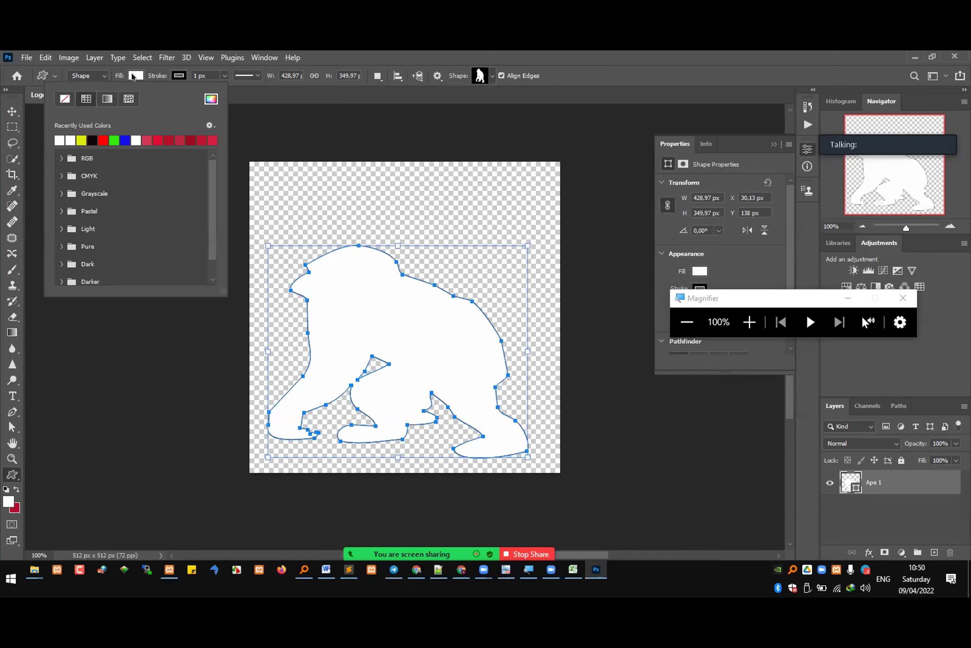
left_click(92, 140)
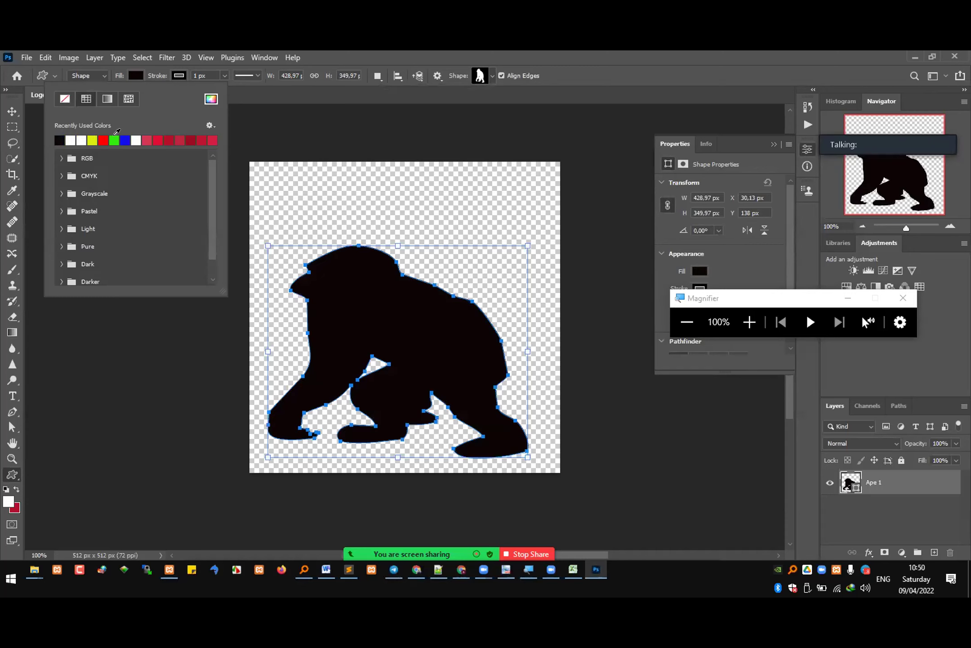
left_click(602, 173)
left_click(596, 170)
left_click(546, 260)
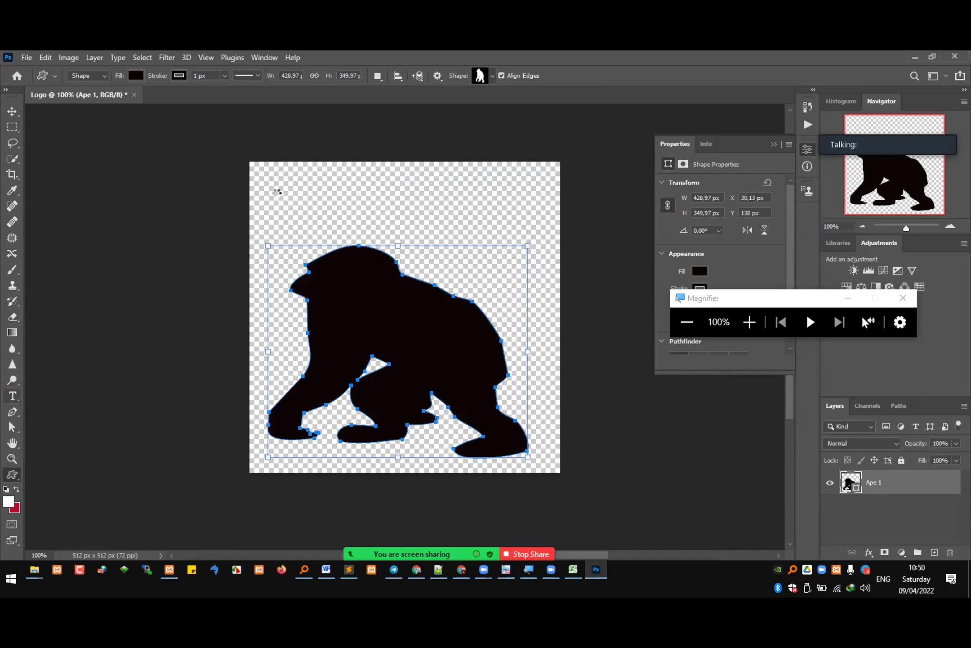
Type WOW as horizontal text near the top of the canvas
key("t")
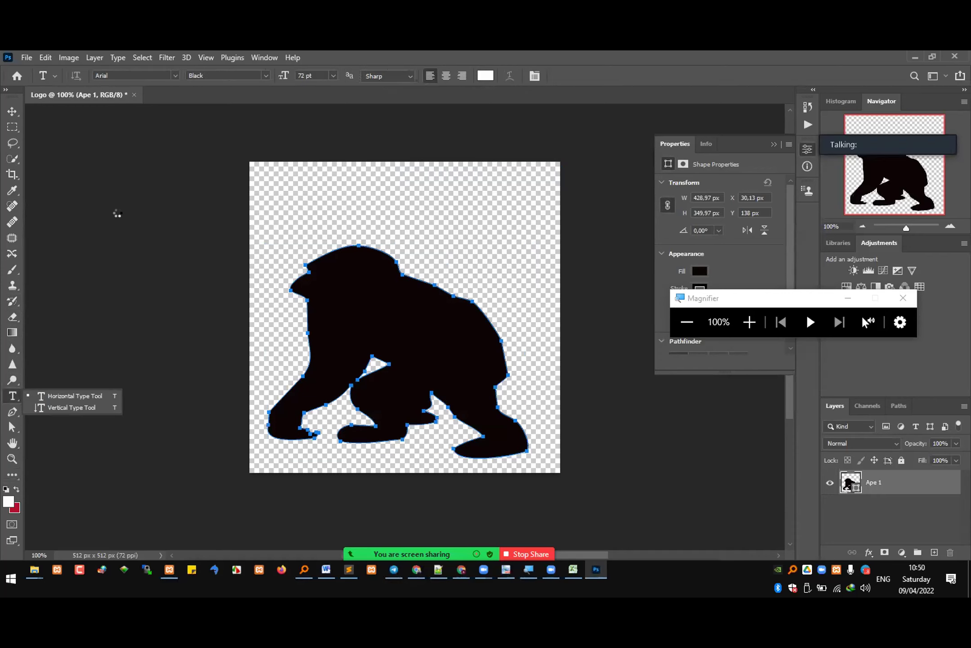
left_click(70, 395)
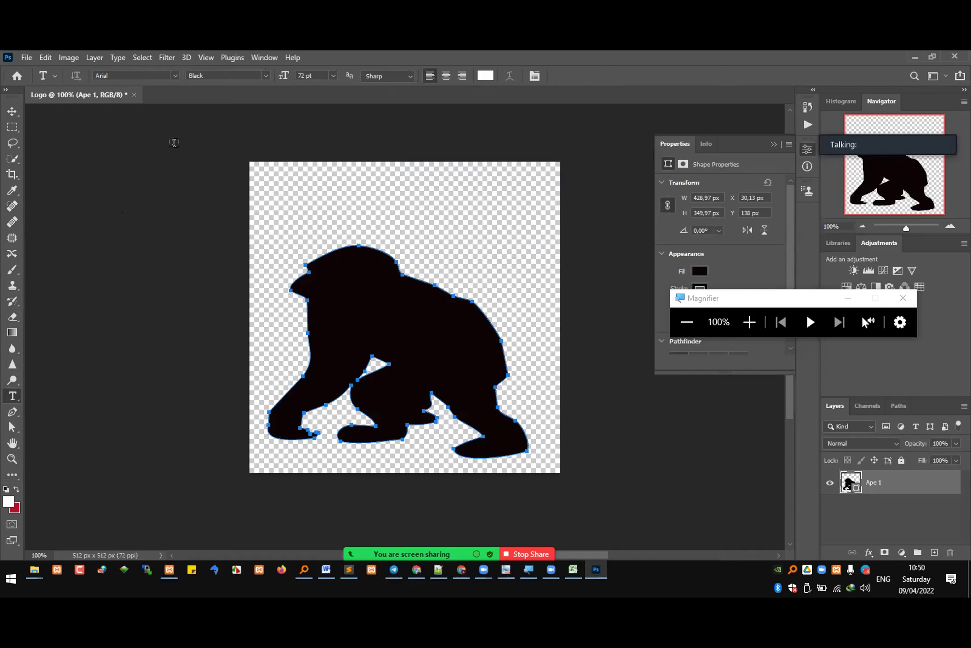
left_click(308, 194)
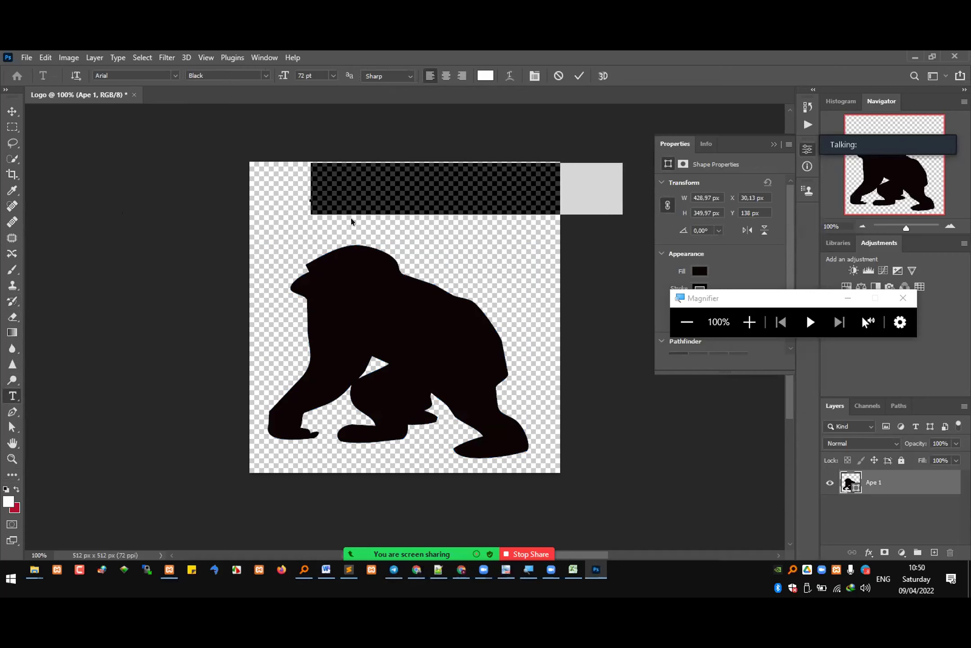
type("WOW")
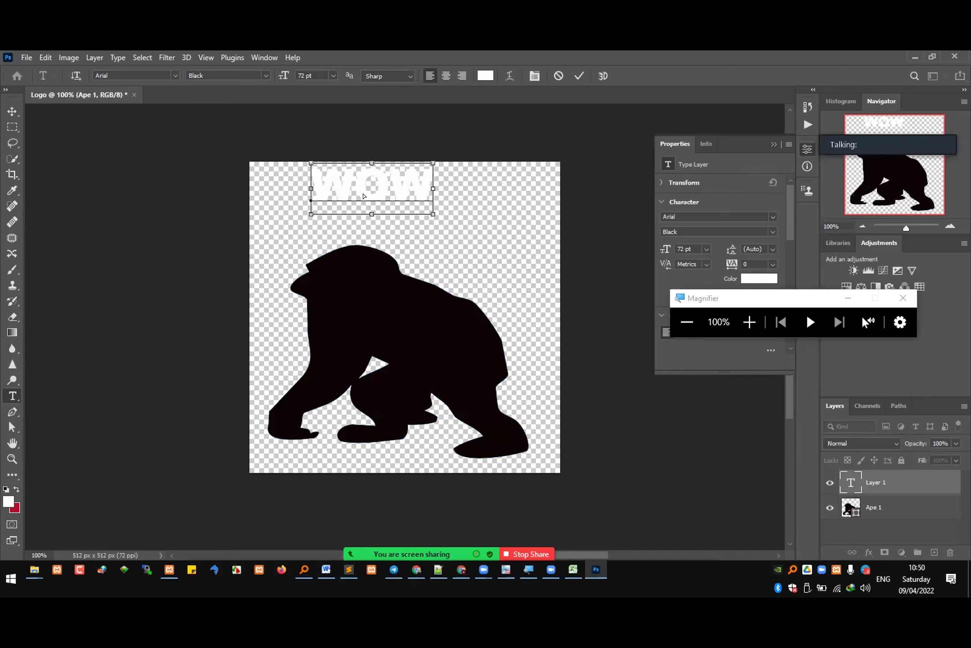
Color the WOW text red (ff0000), commit it, and keep the size at 72 pt
key("ctrl+a")
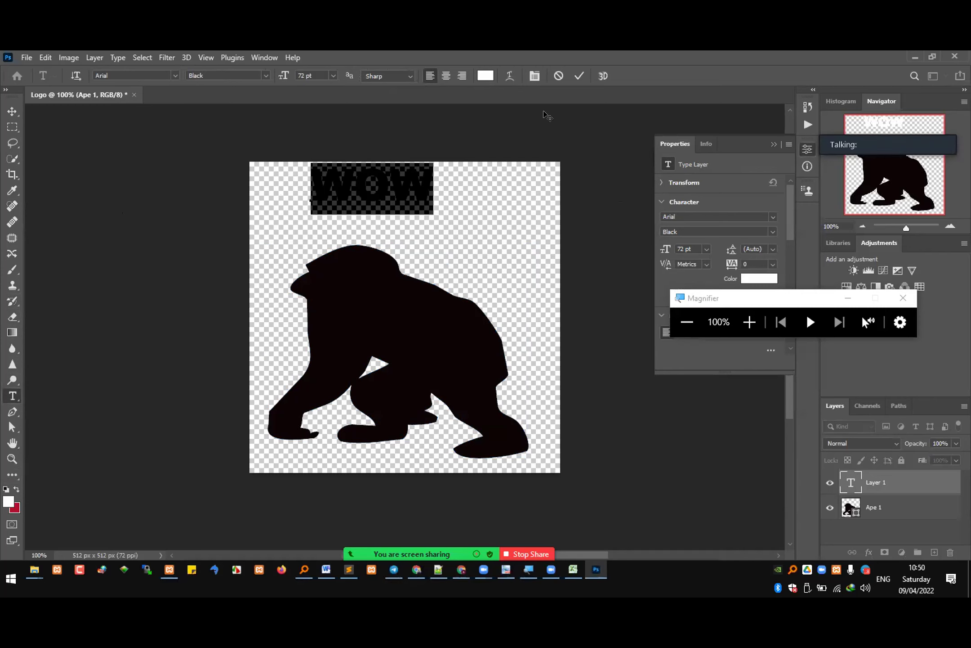
left_click(485, 76)
type("ff0000")
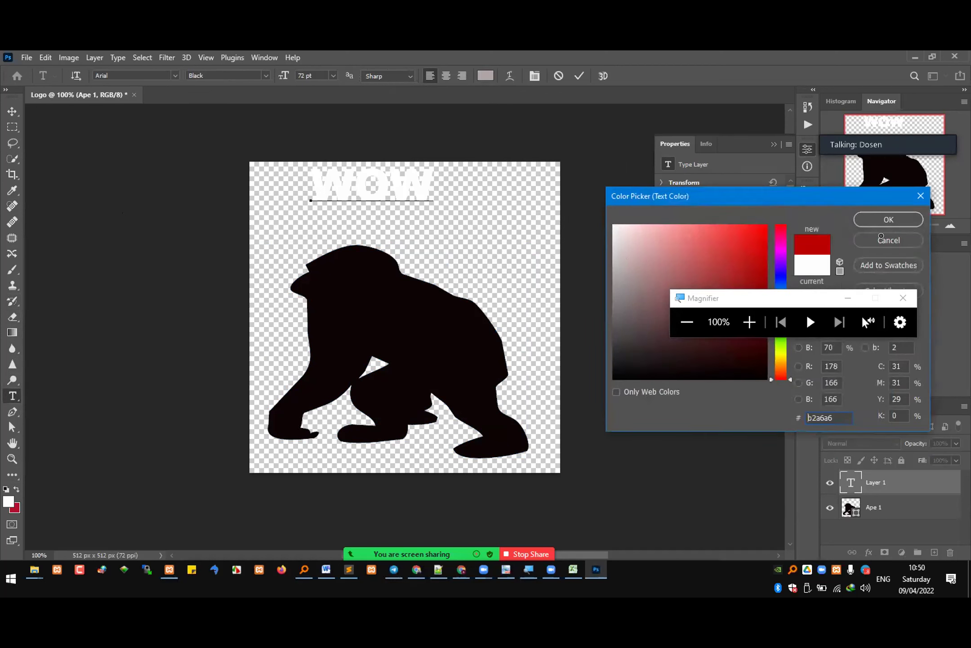
left_click(882, 215)
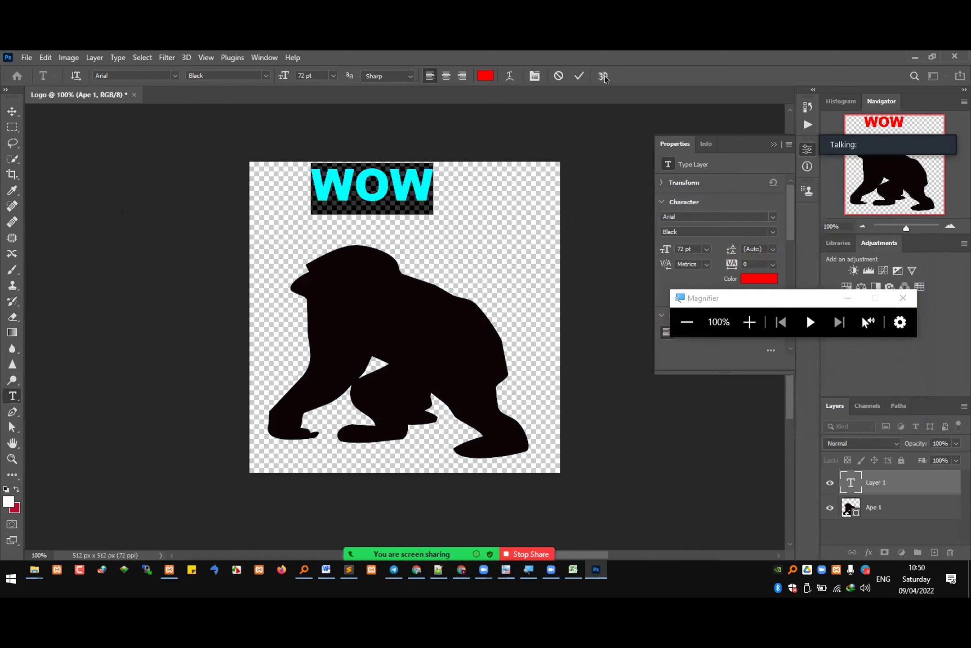
left_click(578, 76)
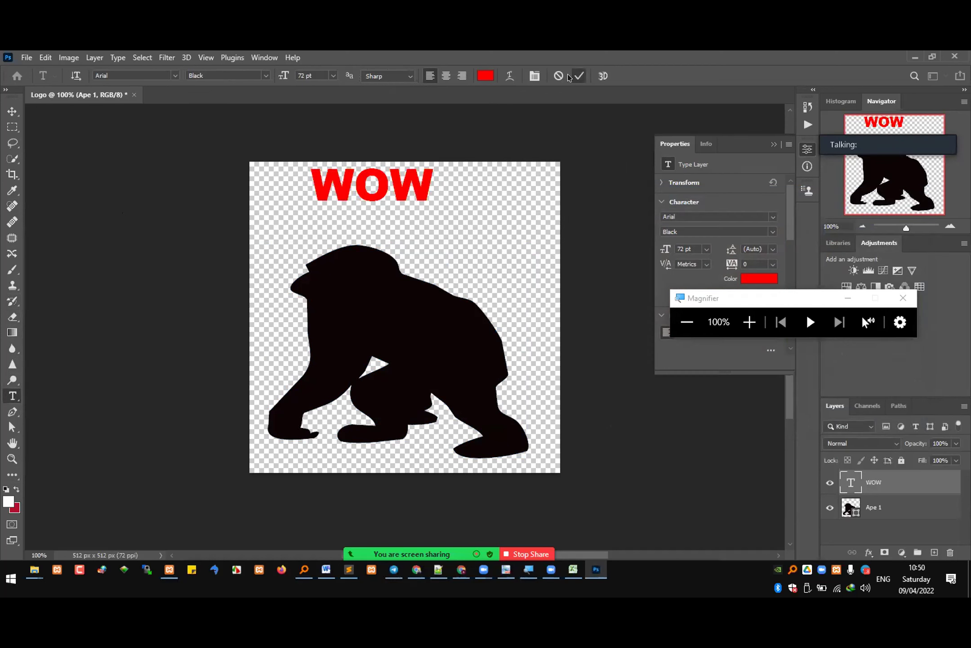
left_click(334, 76)
left_click(316, 231)
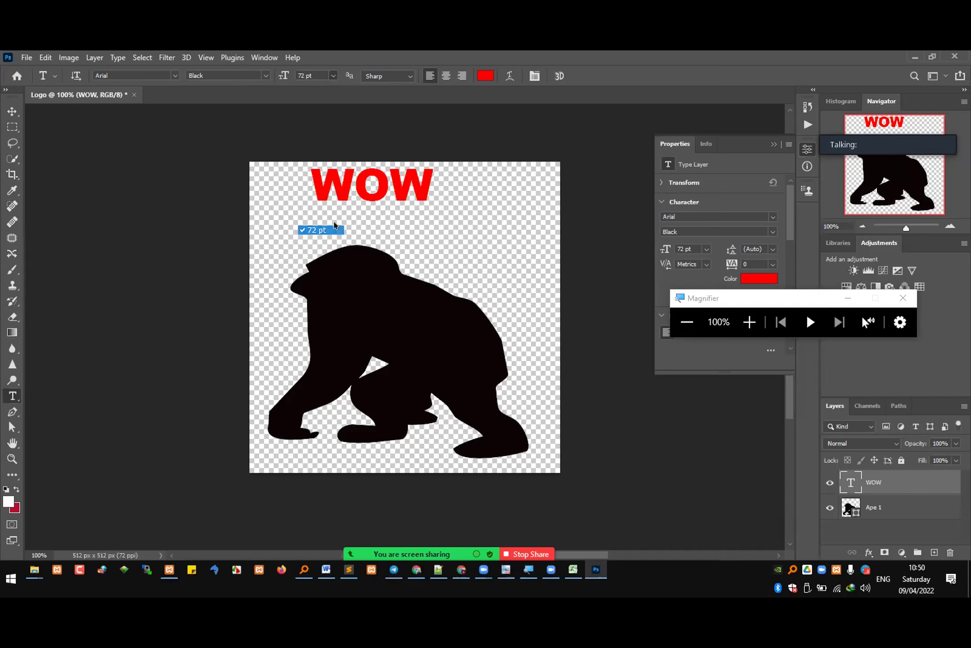
left_click(13, 111)
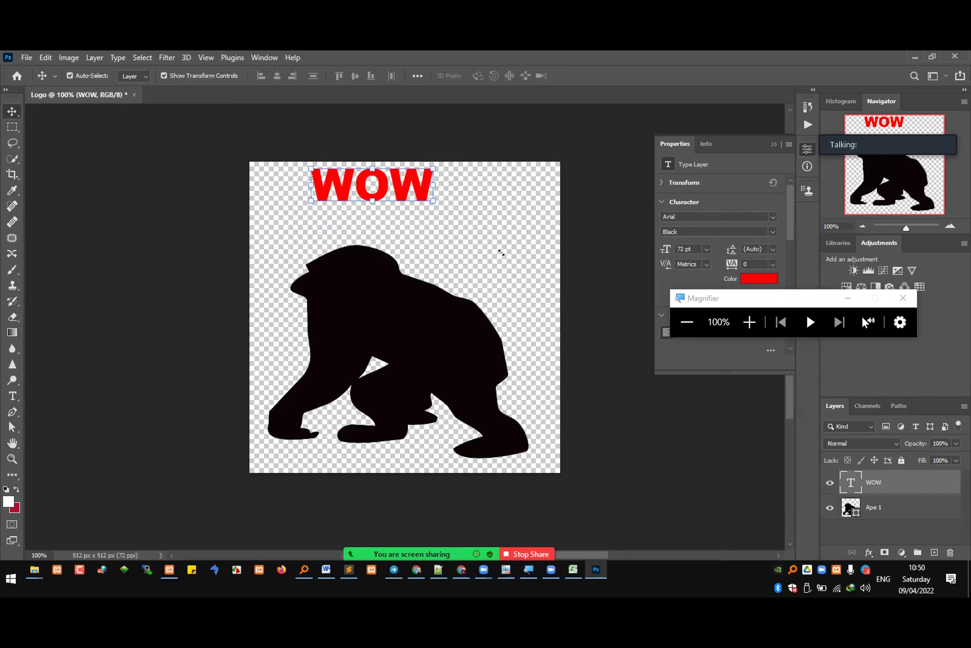
Scale WOW to 164% and position it across the top of the canvas
left_click(431, 196)
left_click_drag(398, 181, 469, 233)
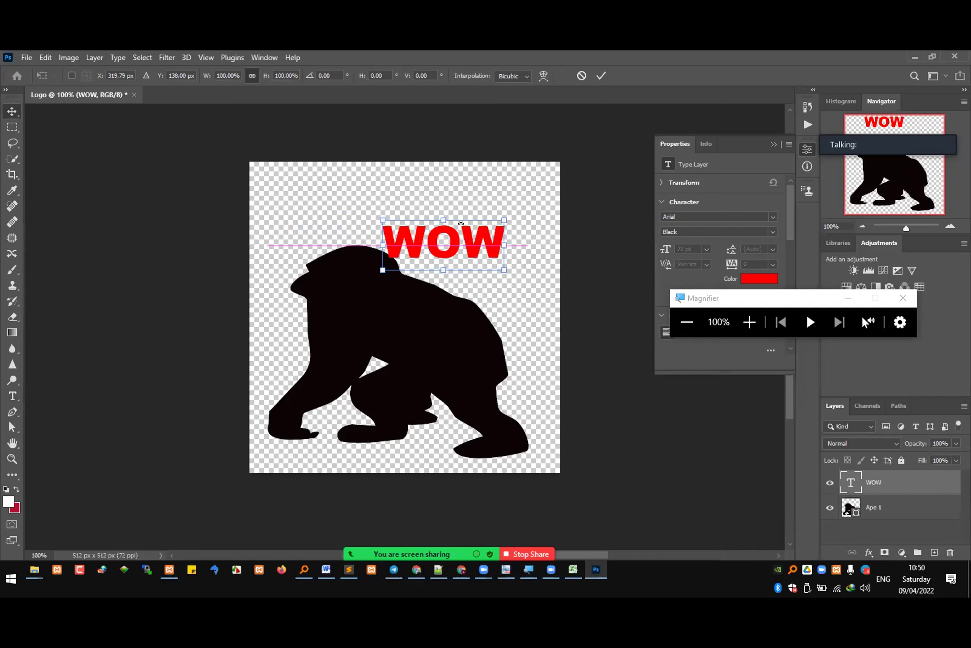
left_click_drag(382, 220, 304, 188)
mouse_move(446, 213)
left_mouse_down()
mouse_move(421, 193)
mouse_move(404, 199)
mouse_move(451, 201)
left_mouse_up()
left_click(602, 75)
Nudge the ape slightly right and rasterize the Ape 1 layer
left_click_drag(448, 369, 459, 370)
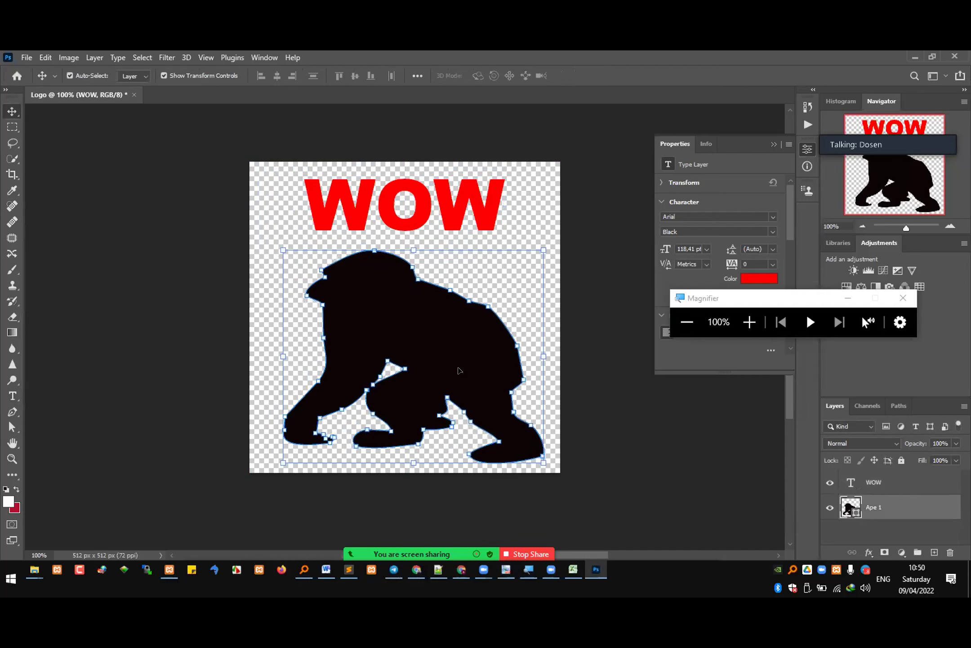
right_click(885, 503)
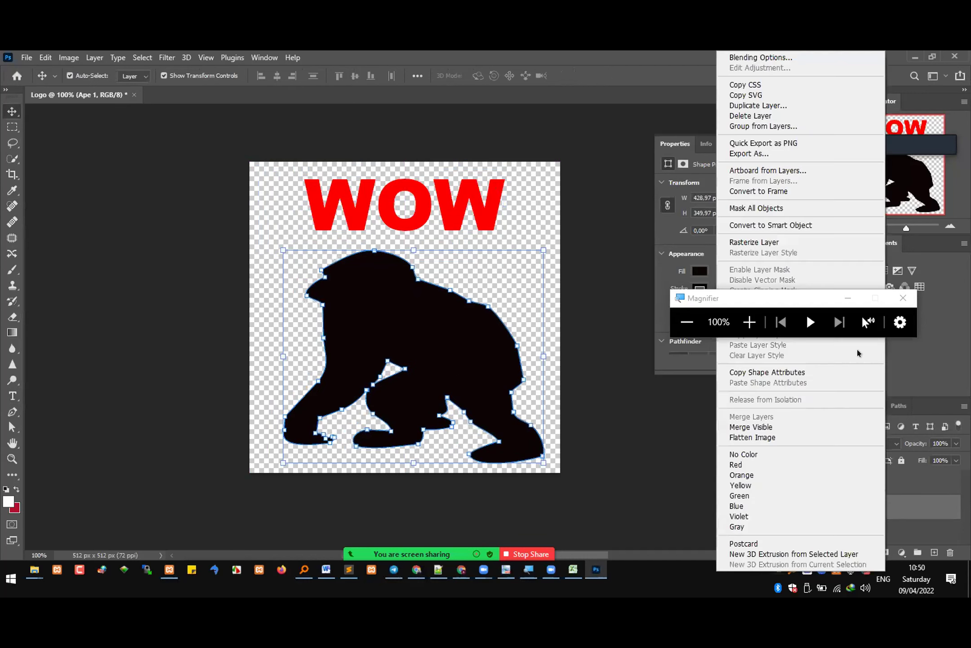
left_click(803, 241)
left_click(615, 430)
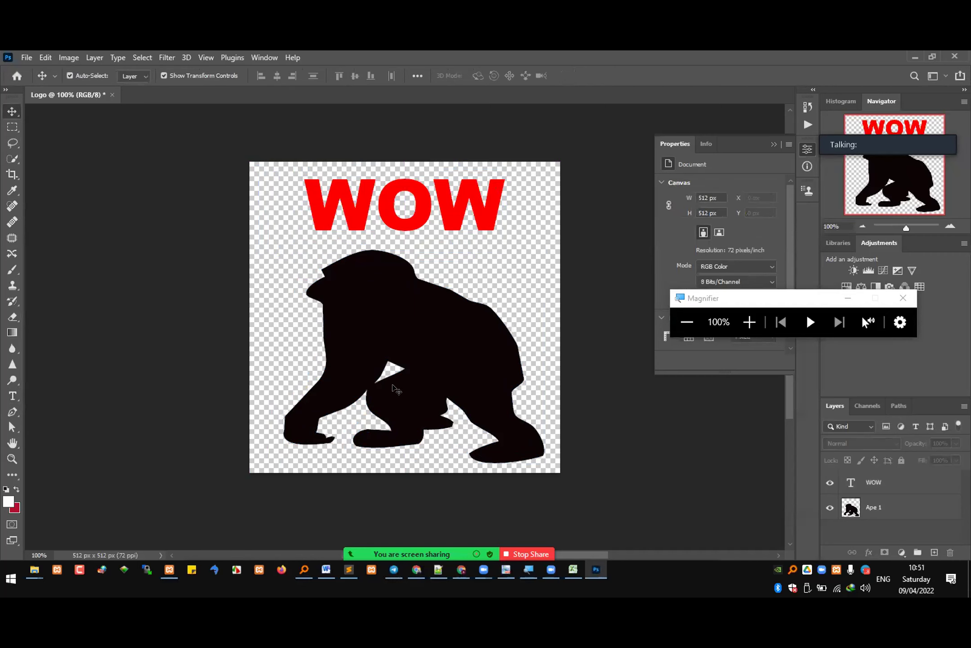
Zoom into the ape's head and draw a closed four-point crescent path
left_click(12, 459)
left_click_drag(348, 273, 390, 273)
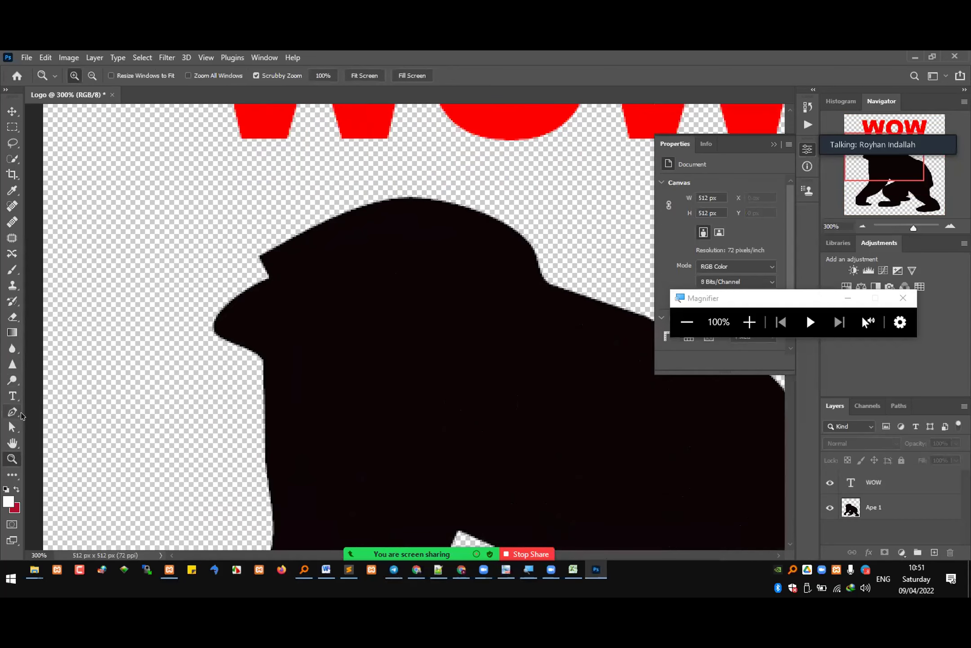
left_click(12, 412)
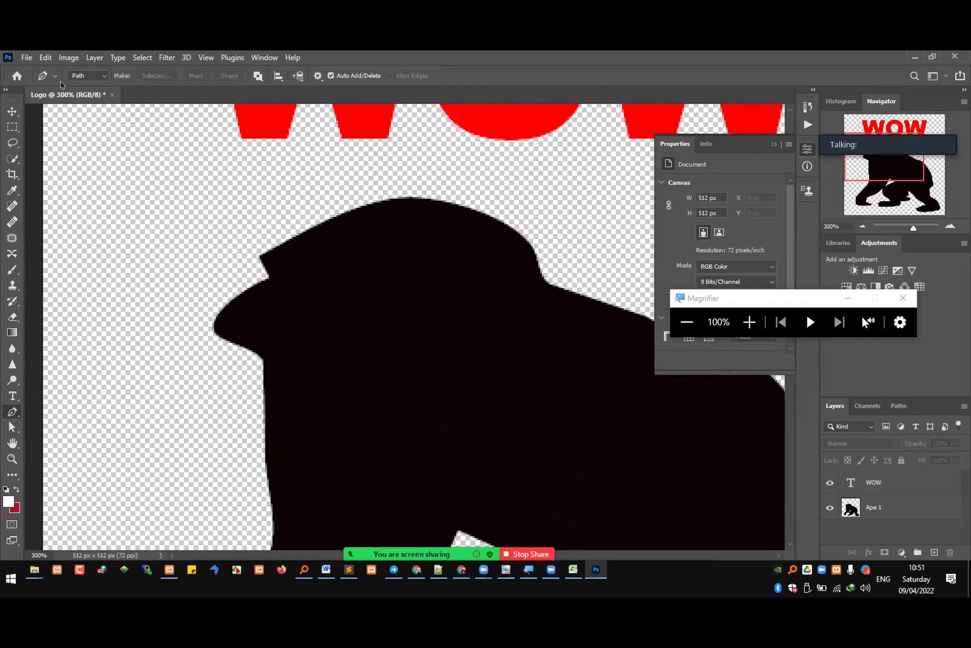
left_click(365, 279)
left_click(416, 259)
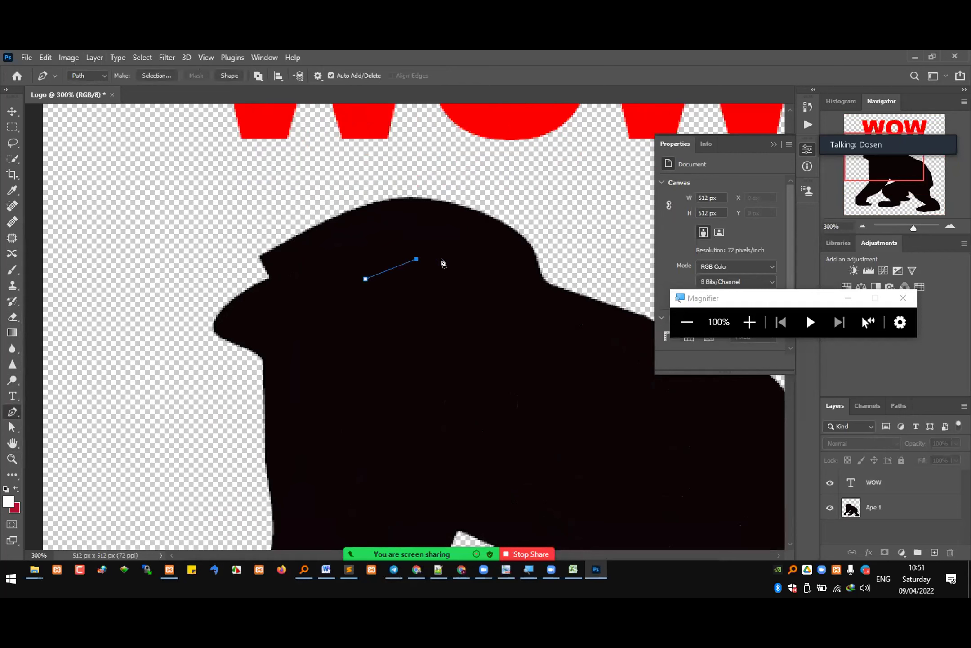
left_click(464, 280)
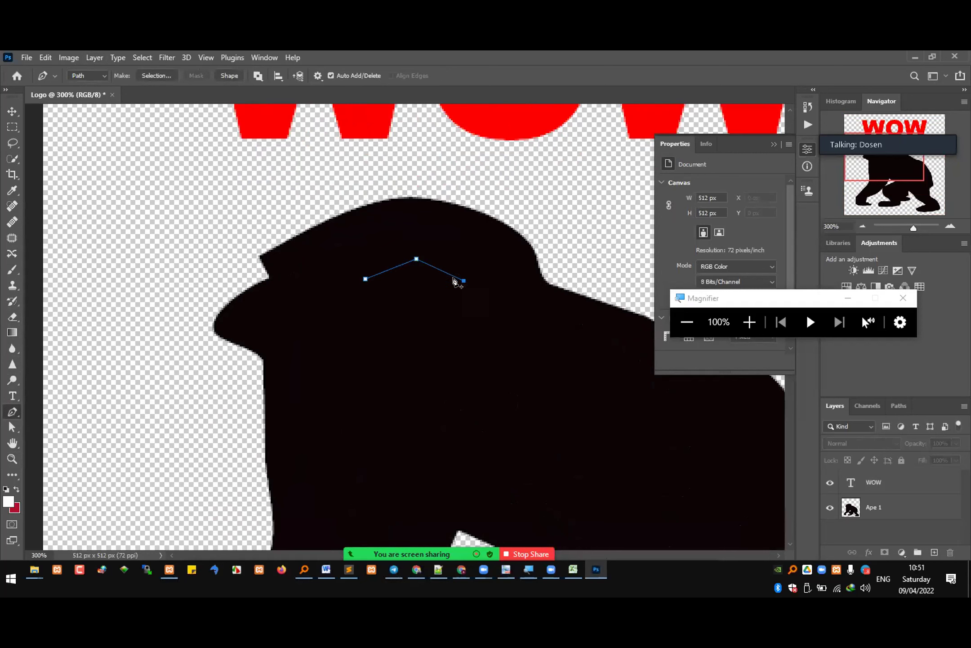
left_click(416, 270)
left_click(366, 279)
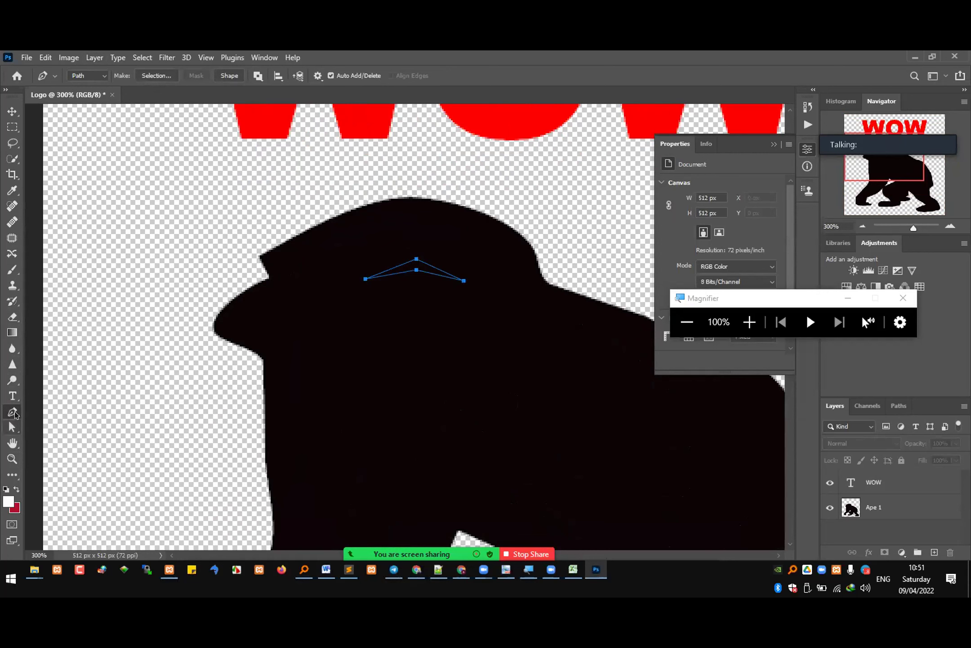
Curve the path's middle points, make it a 0 px selection, and add a layer below WOW
right_click(12, 412)
left_click(71, 457)
mouse_move(416, 271)
left_mouse_down()
mouse_move(423, 270)
mouse_move(400, 271)
left_mouse_up()
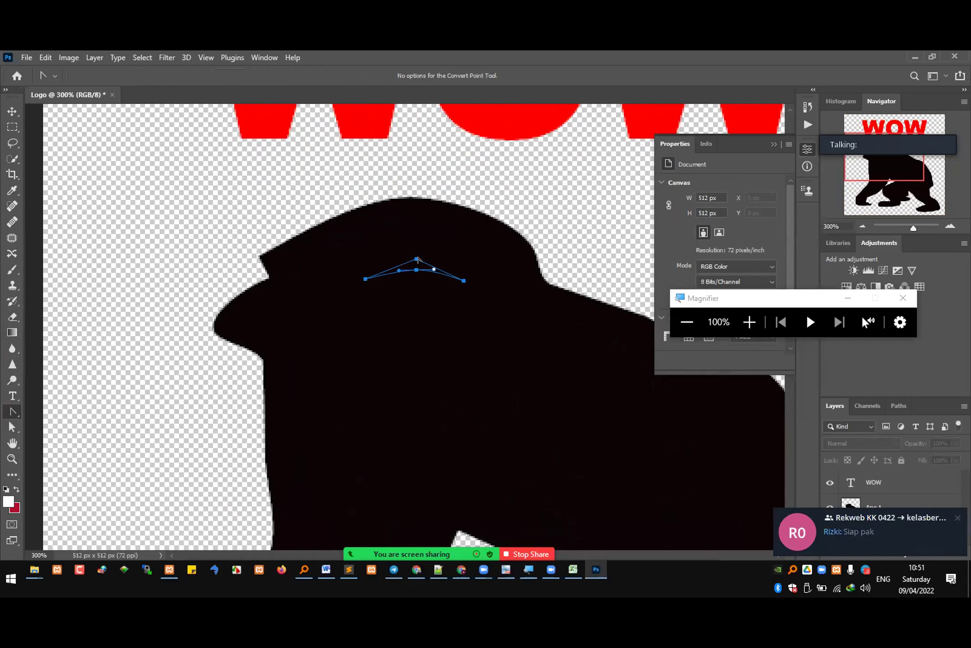
left_click_drag(423, 260, 438, 259)
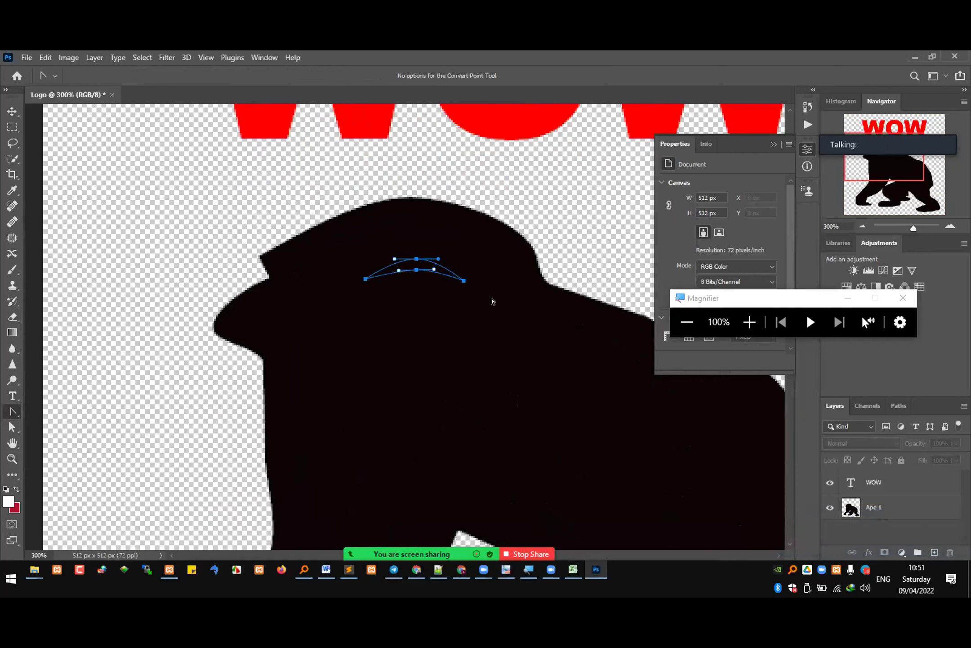
right_click(440, 269)
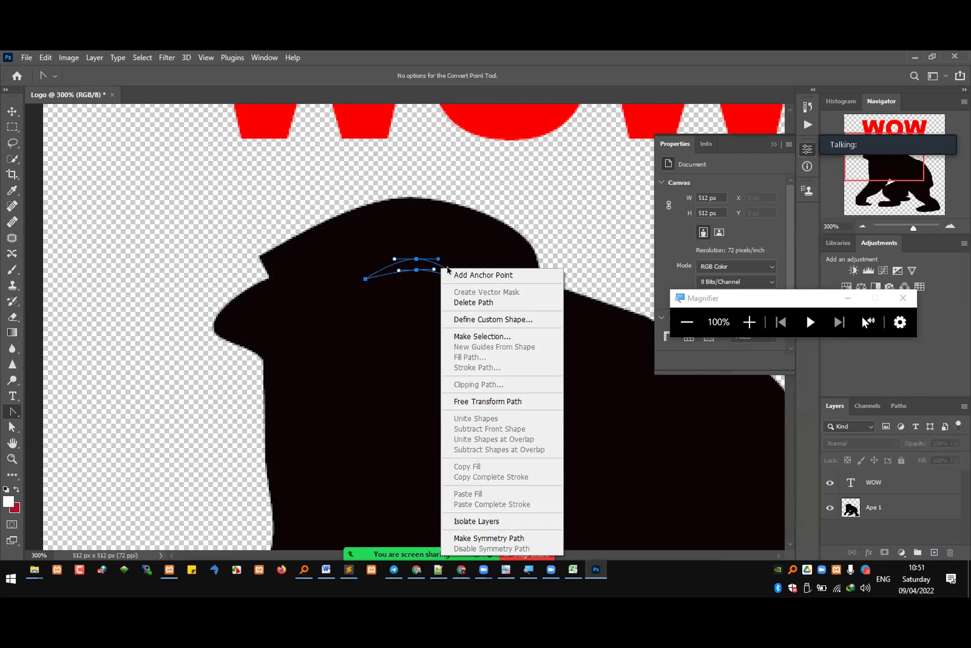
left_click(503, 337)
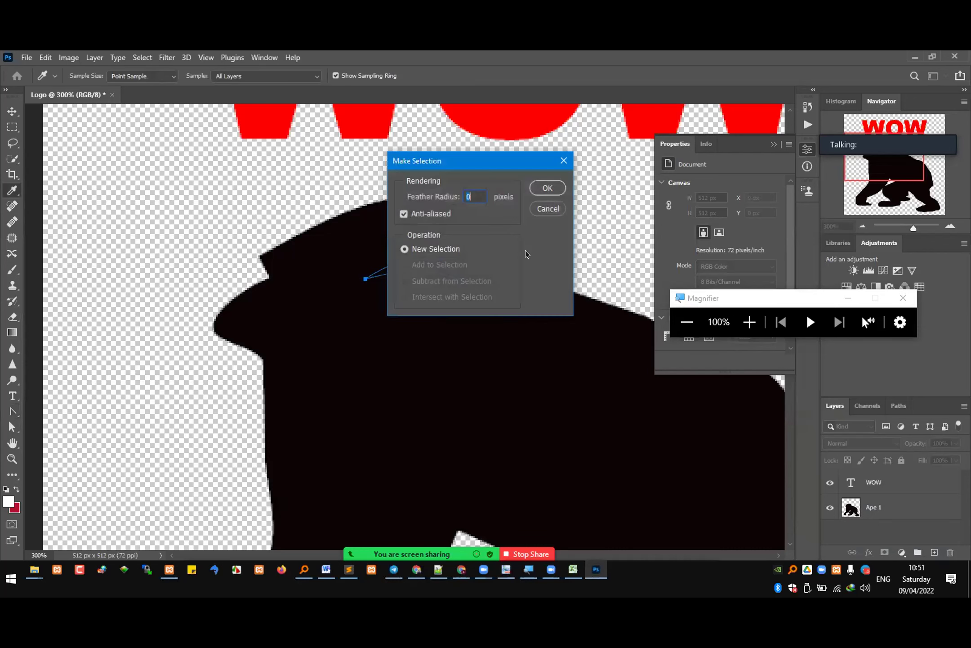
left_click(548, 190)
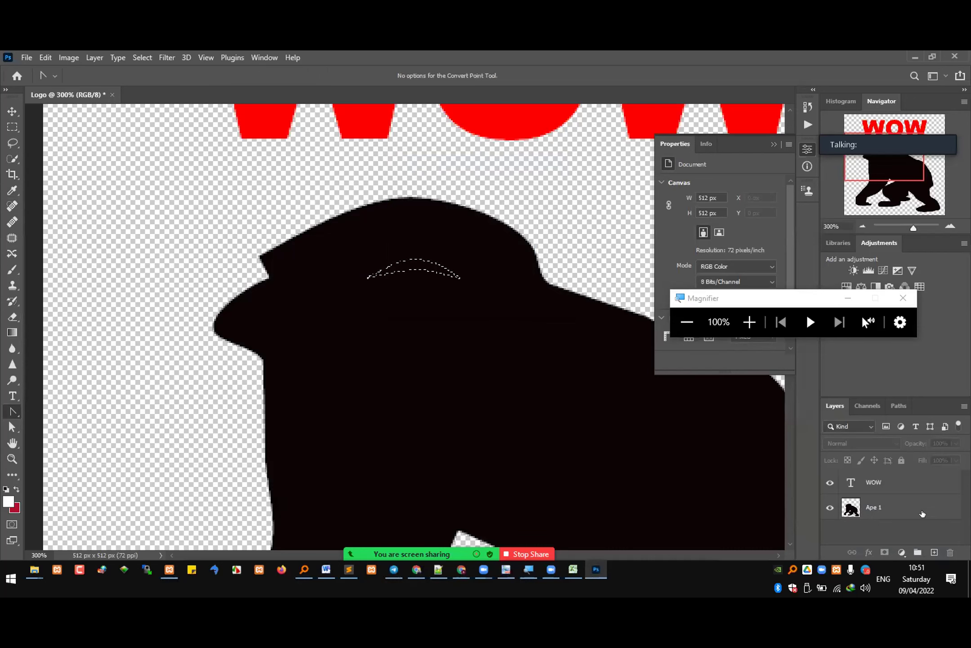
left_click(935, 552)
left_click_drag(899, 504, 906, 500)
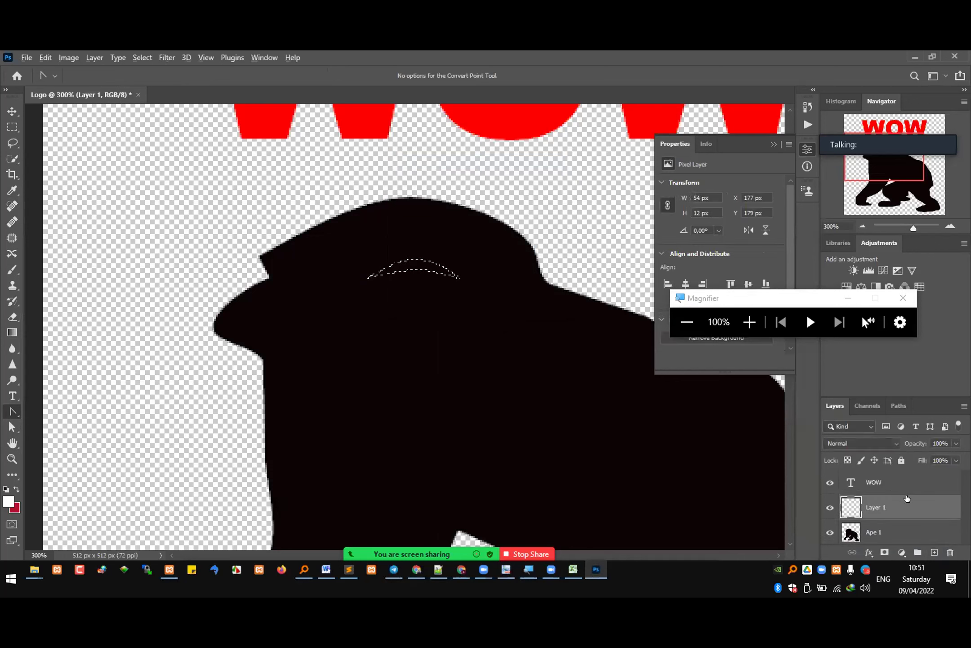
Fill the crescent selection with white, deselect, and zoom back out
key("alt+BackSpace")
key("ctrl+d")
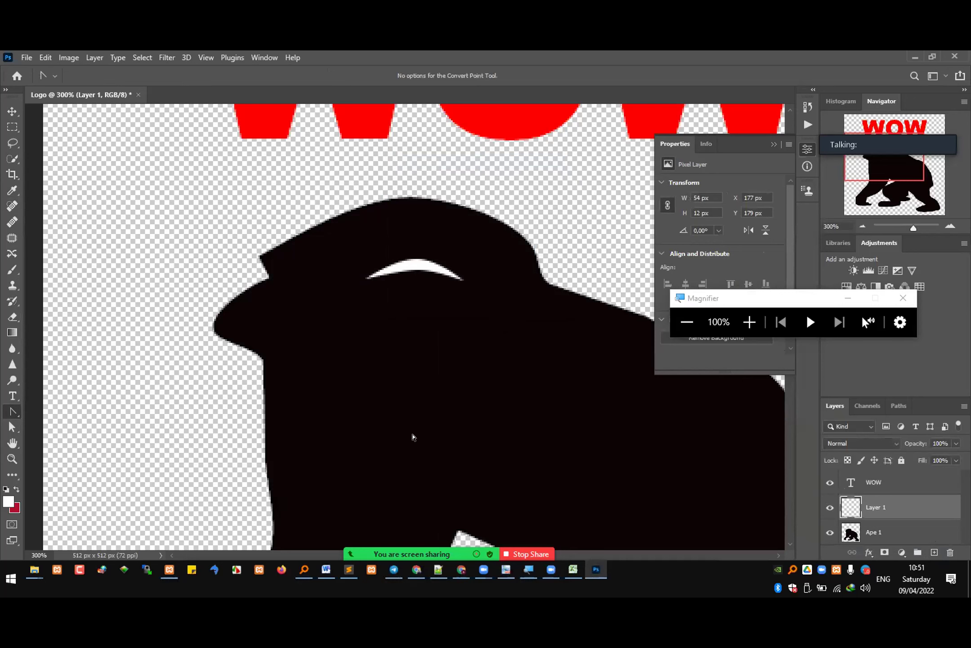
left_click(12, 458)
left_click(320, 356, "alt")
left_click(320, 356, "alt")
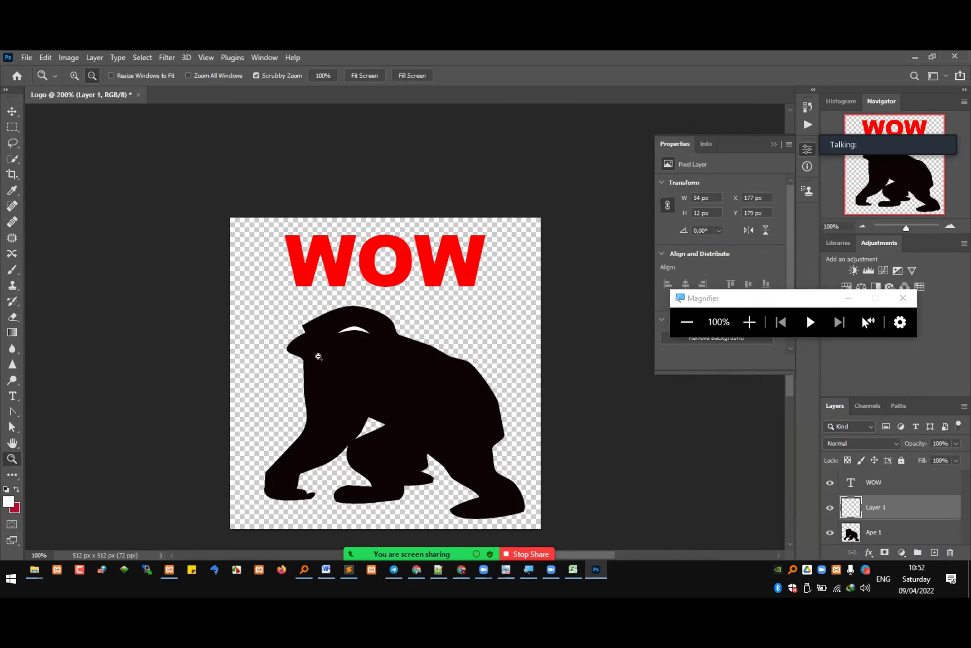
Rotate the white crescent about 177° and place it on the ape's head as an eye
left_click(14, 112)
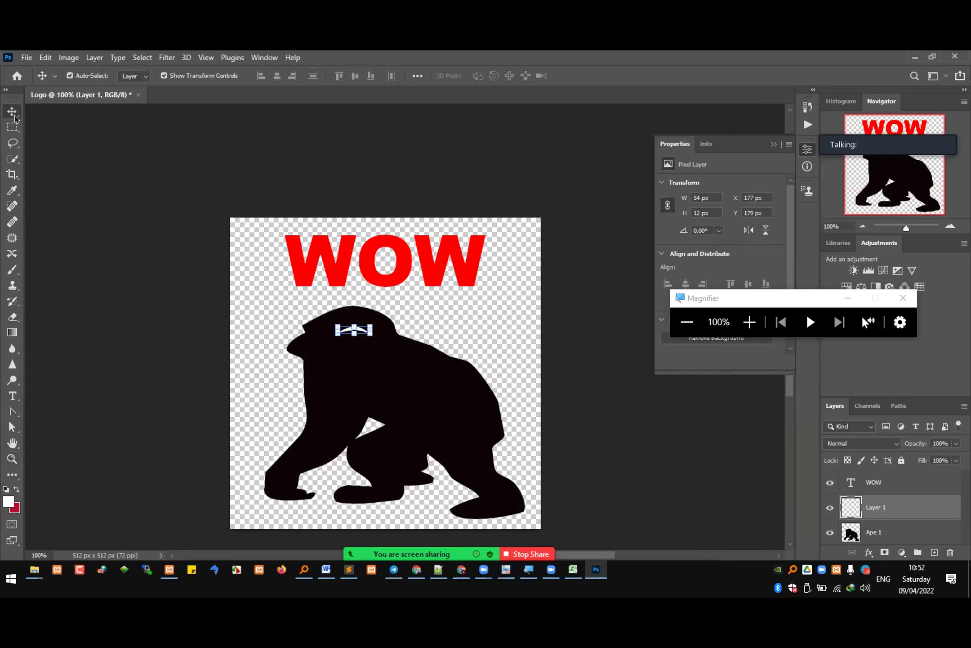
left_click_drag(343, 301, 289, 344)
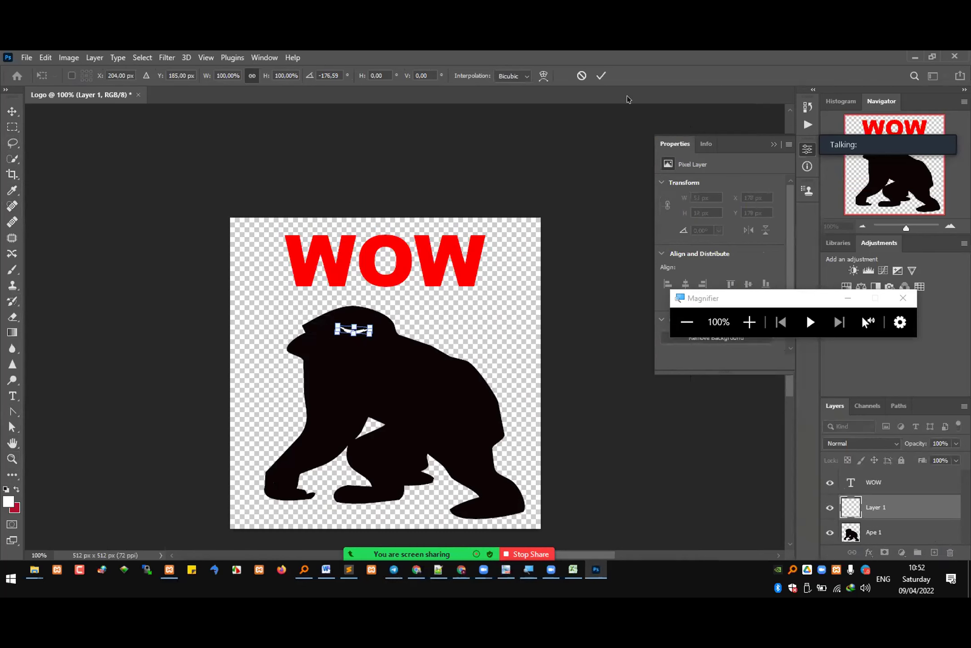
left_click_drag(379, 320, 331, 351)
left_click(602, 75)
left_click(505, 304)
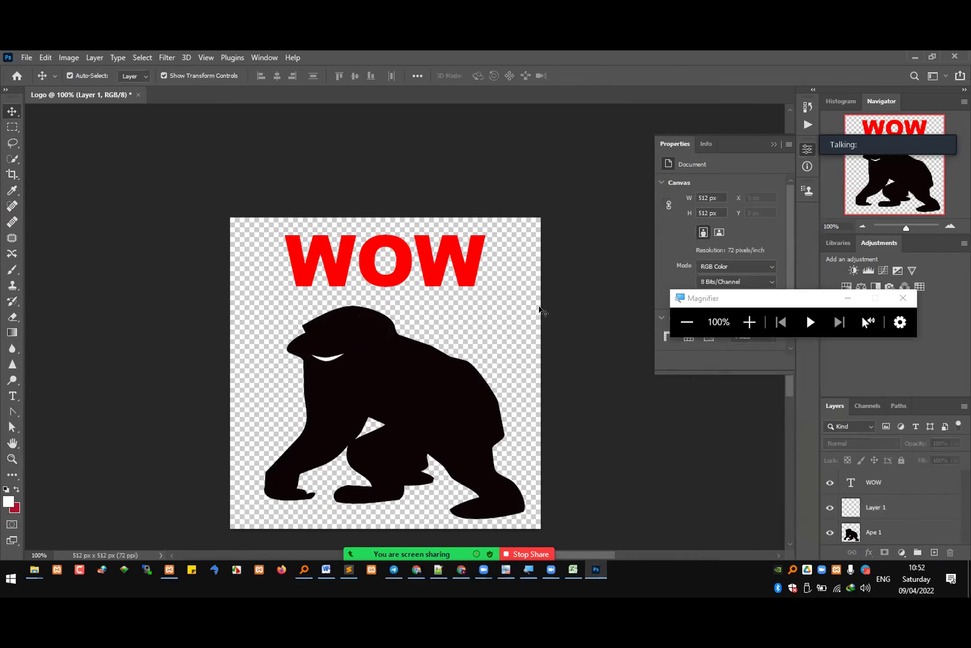
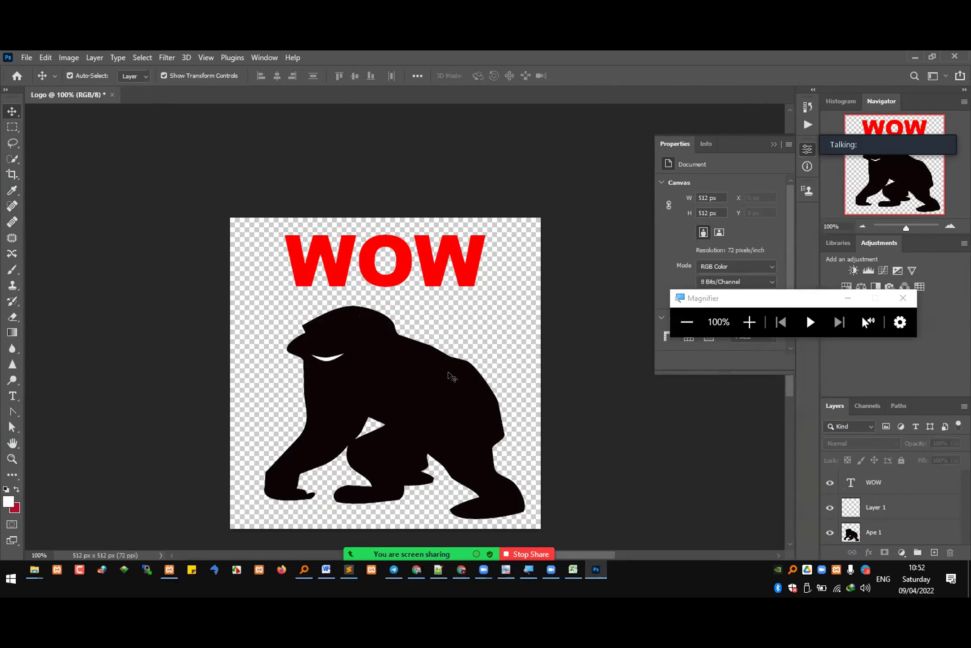
Nudge the ape silhouette and white smile layers slightly left on the canvas
left_click_drag(451, 372, 443, 376)
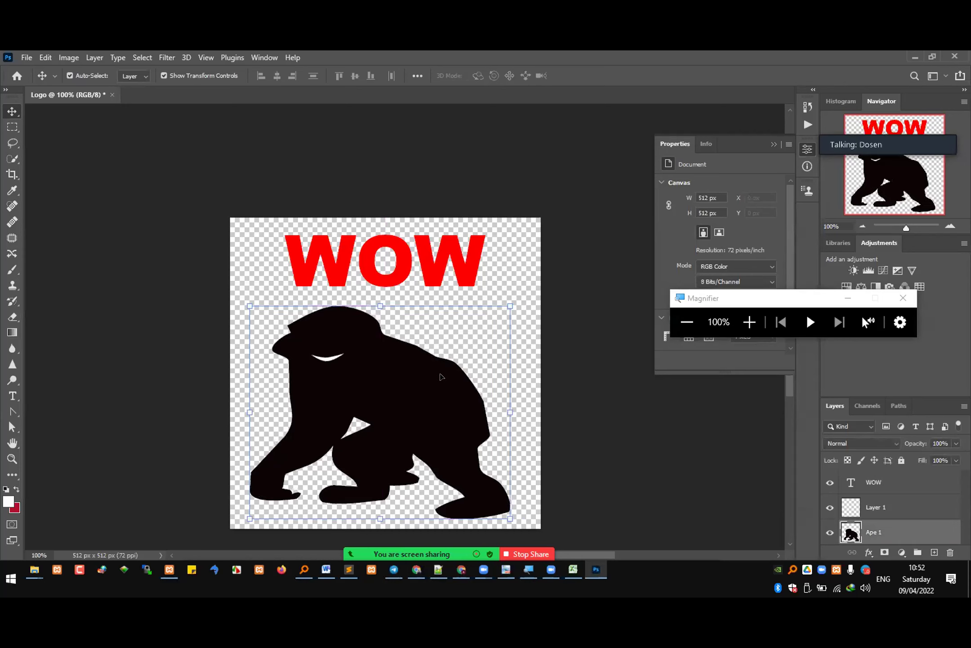
mouse_move(326, 358)
left_mouse_down()
mouse_move(307, 353)
mouse_move(323, 347)
left_mouse_up()
left_click(323, 358)
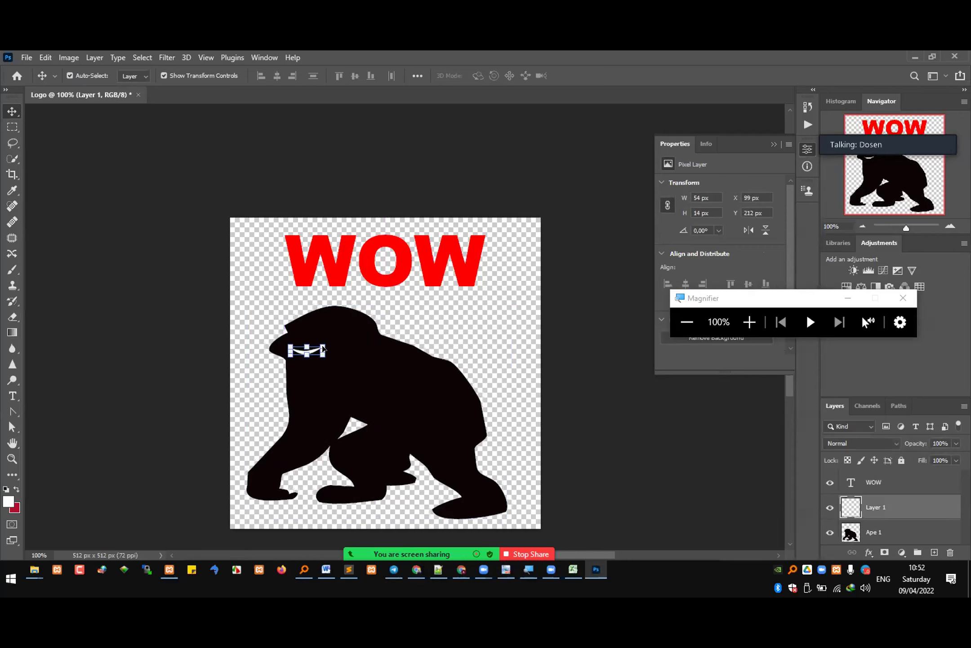
left_click(468, 316)
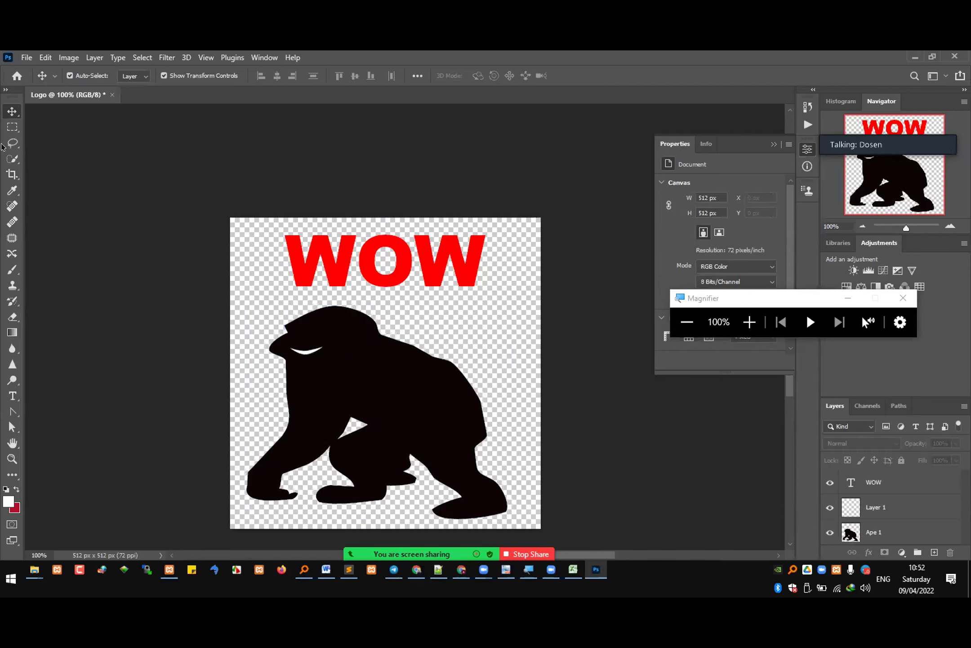
left_click(441, 387)
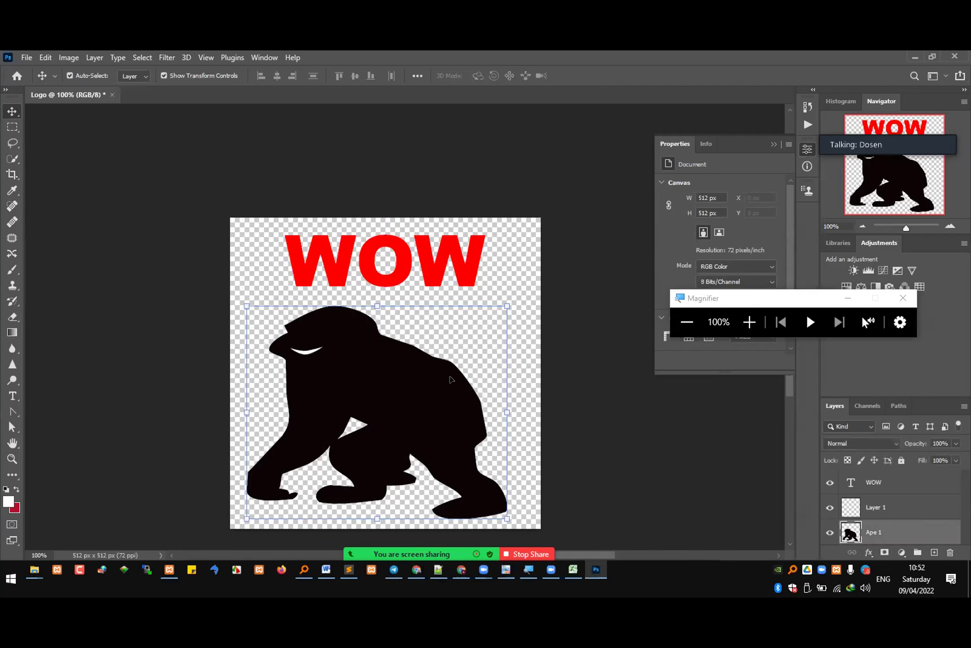
Scale the ape silhouette to 462×360 px and move the white smile onto its face
left_click_drag(508, 304, 529, 298)
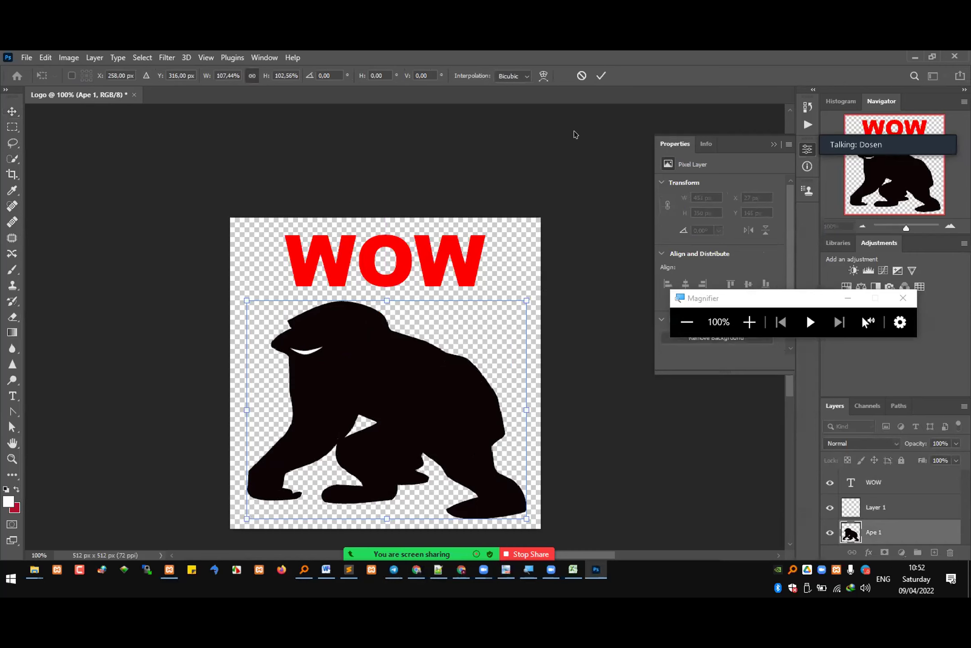
left_click(599, 76)
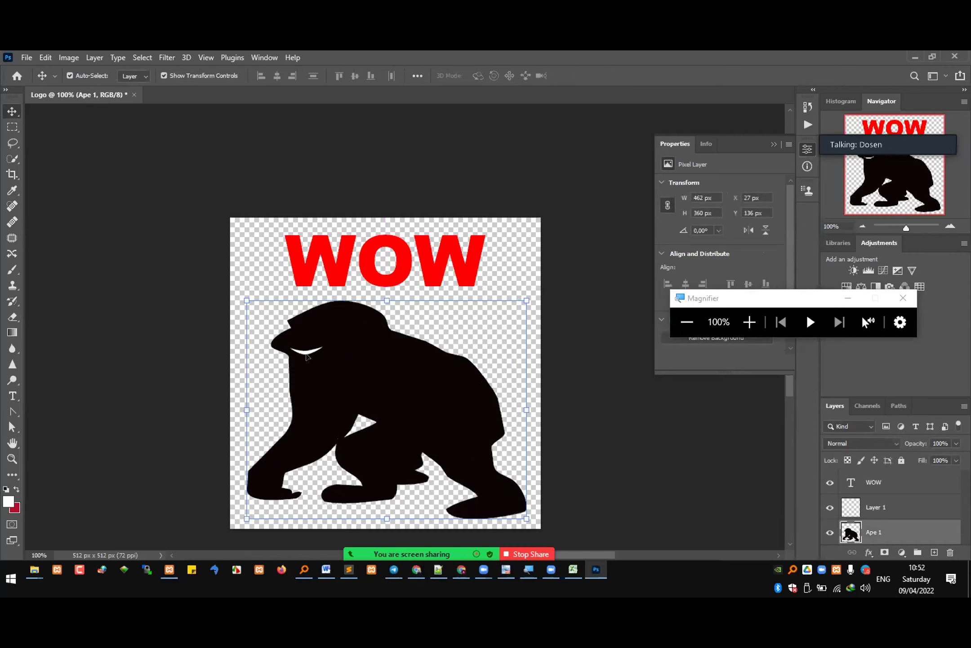
left_click(306, 350)
left_click_drag(307, 348, 301, 345)
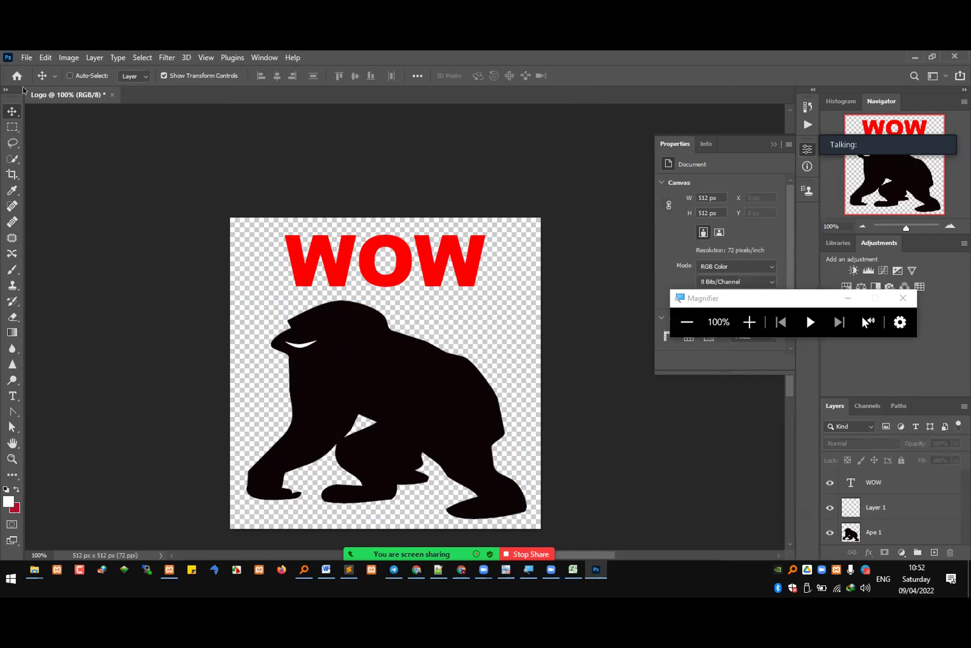
left_click(27, 57)
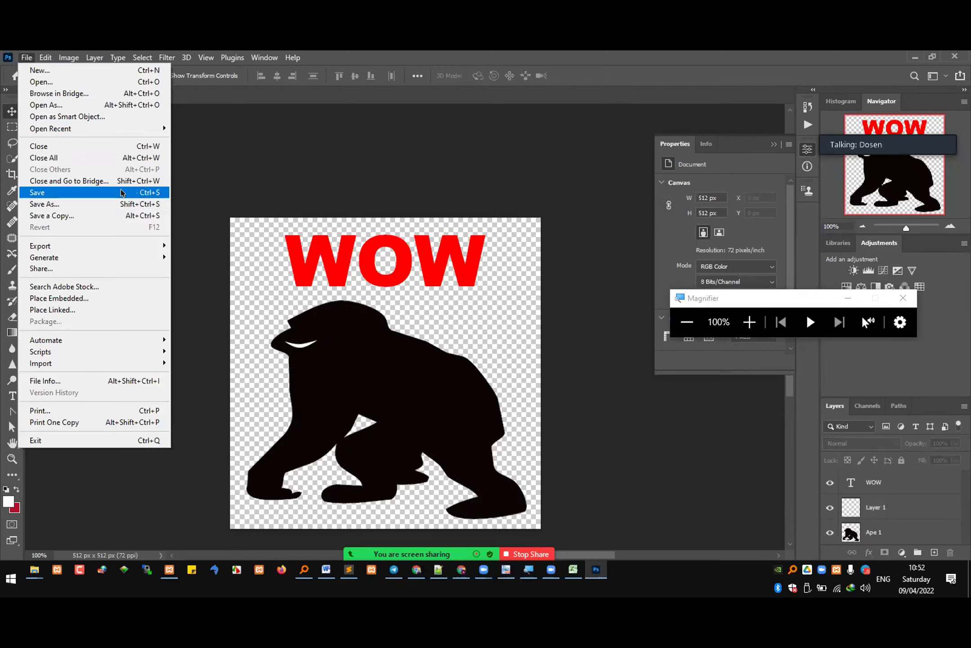
Start the Save for Web (Legacy) export and shift its preview window up and left
mouse_move(149, 242)
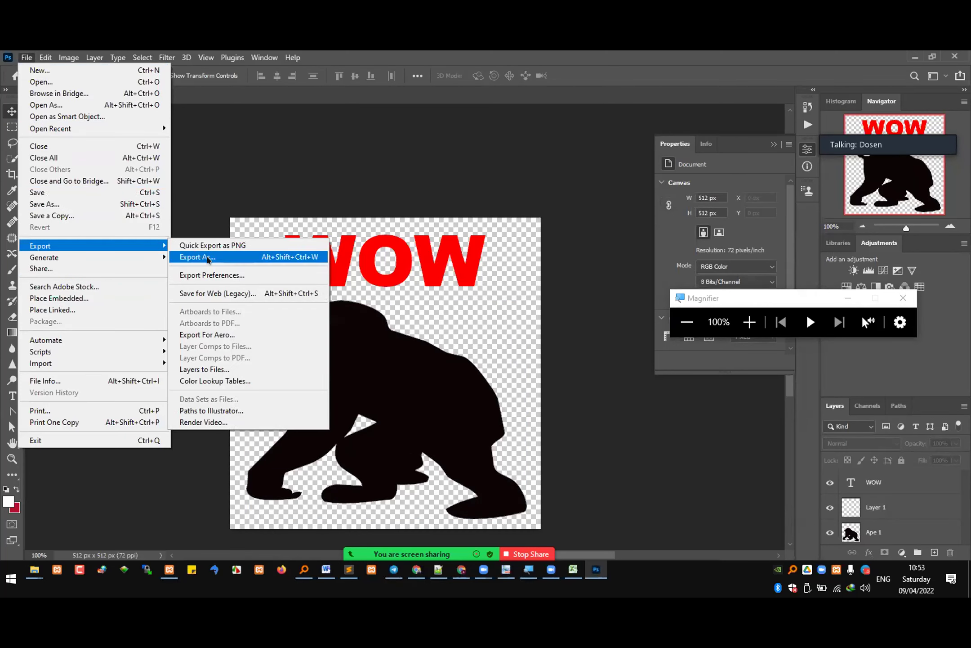
left_click(256, 299)
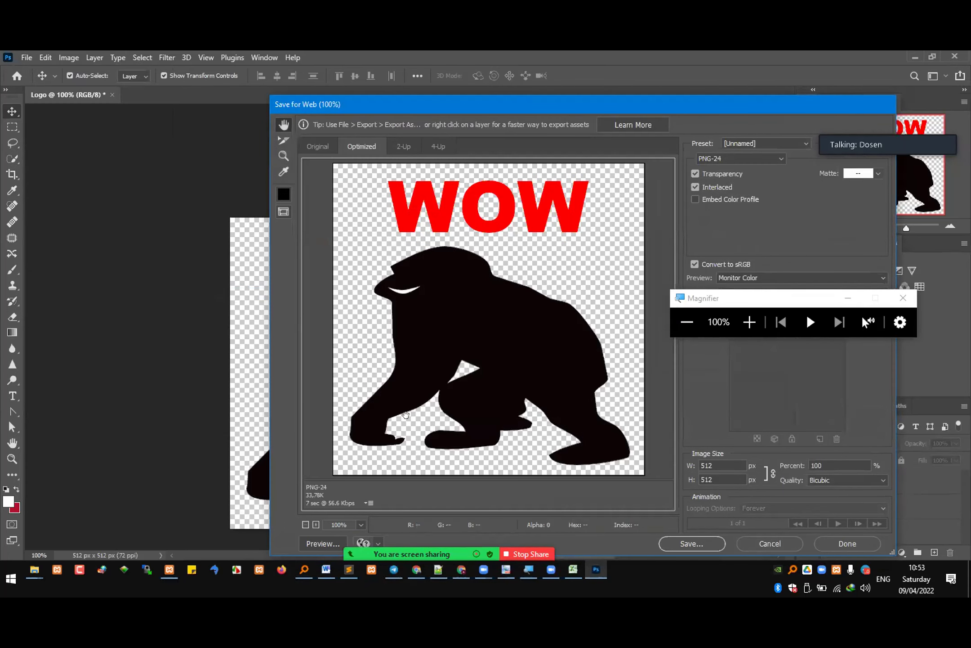
left_click_drag(558, 104, 362, 80)
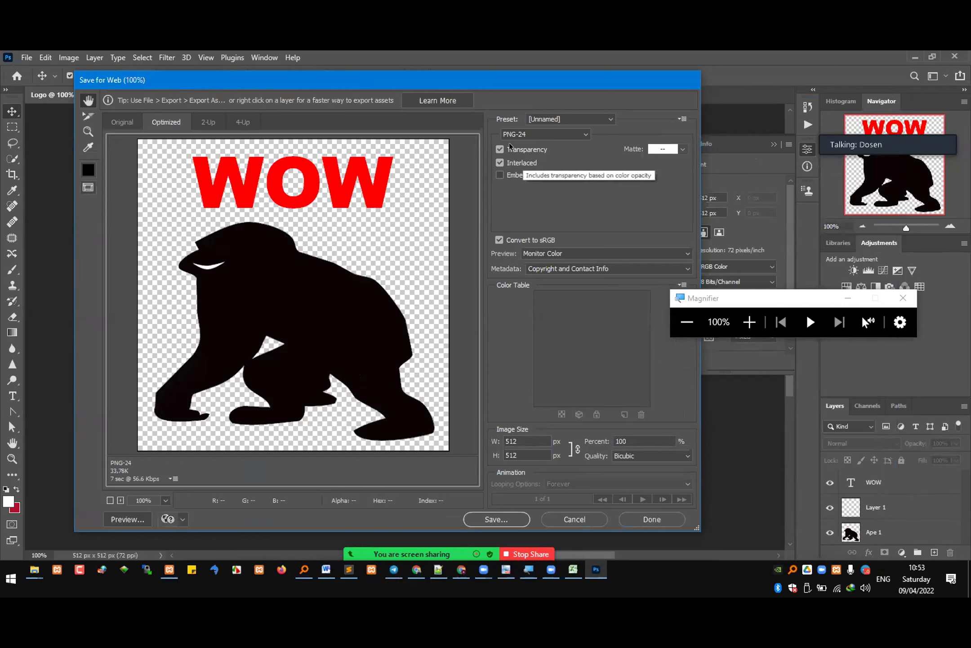
Set the export format to PNG-8 after comparing it with GIF
left_click(558, 137)
left_click(557, 137)
left_click(558, 137)
left_click(558, 137)
left_click(563, 138)
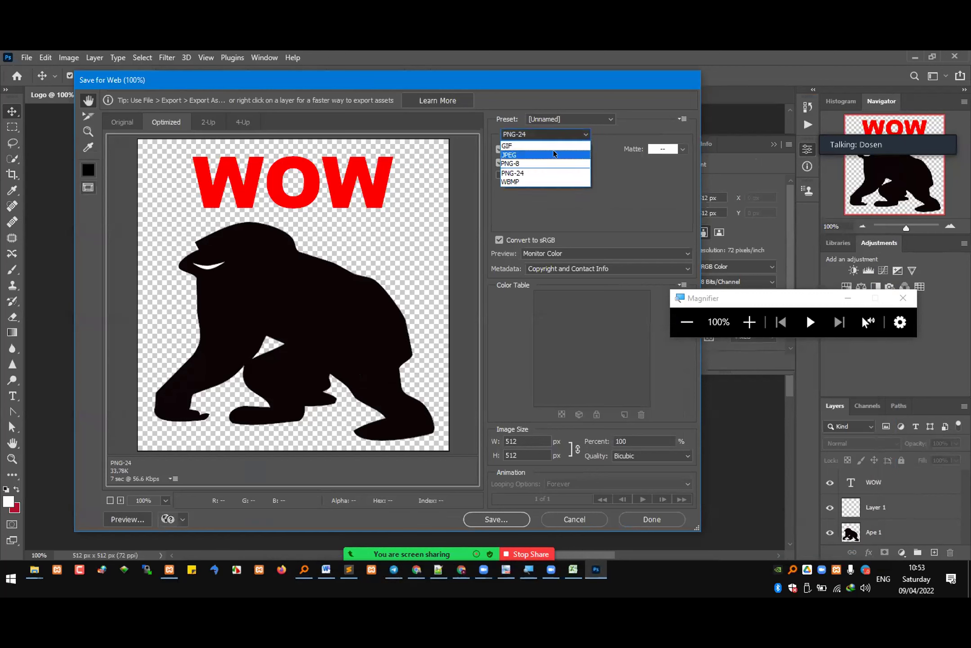
left_click(555, 143)
left_click(565, 134)
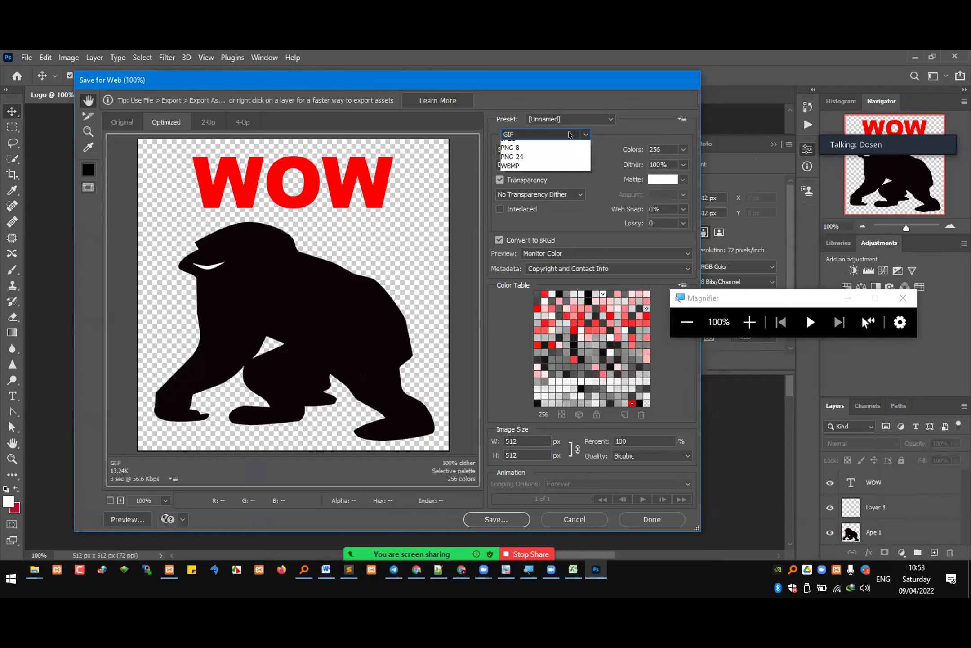
left_click(557, 164)
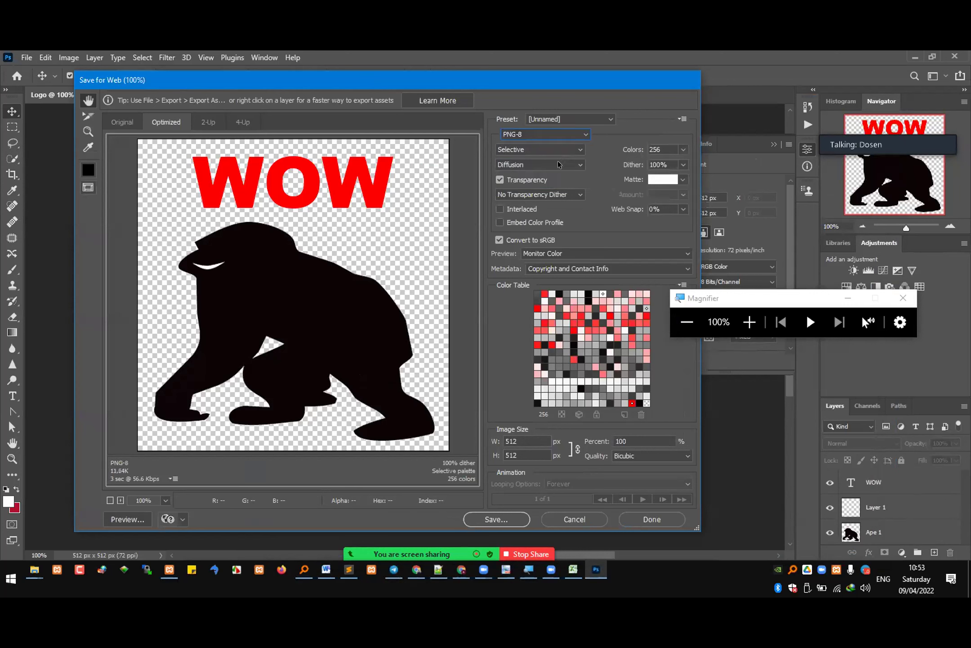
left_click(567, 134)
left_click(550, 145)
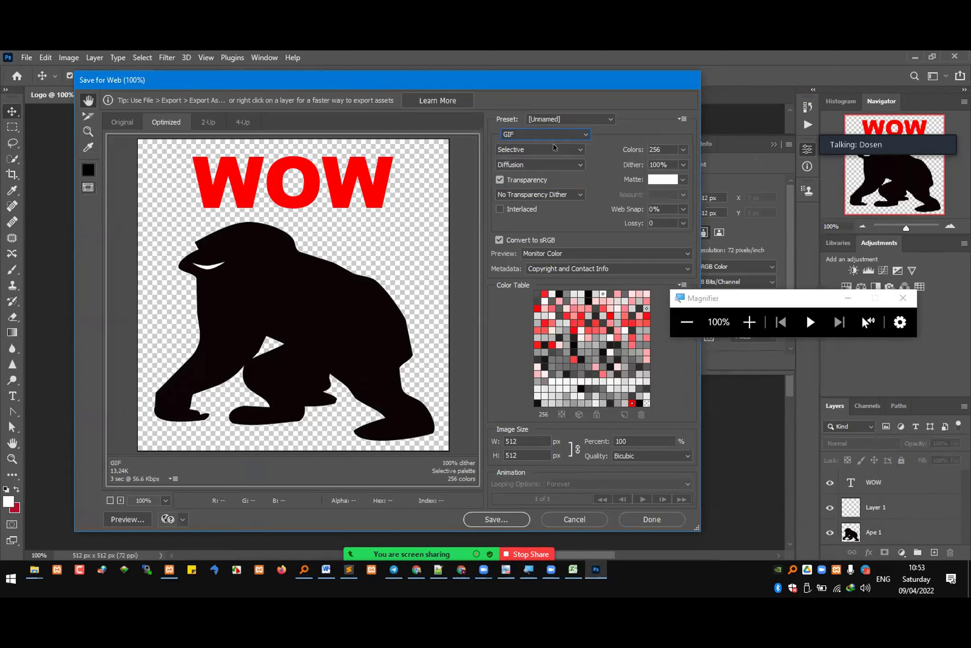
left_click(564, 133)
left_click(546, 162)
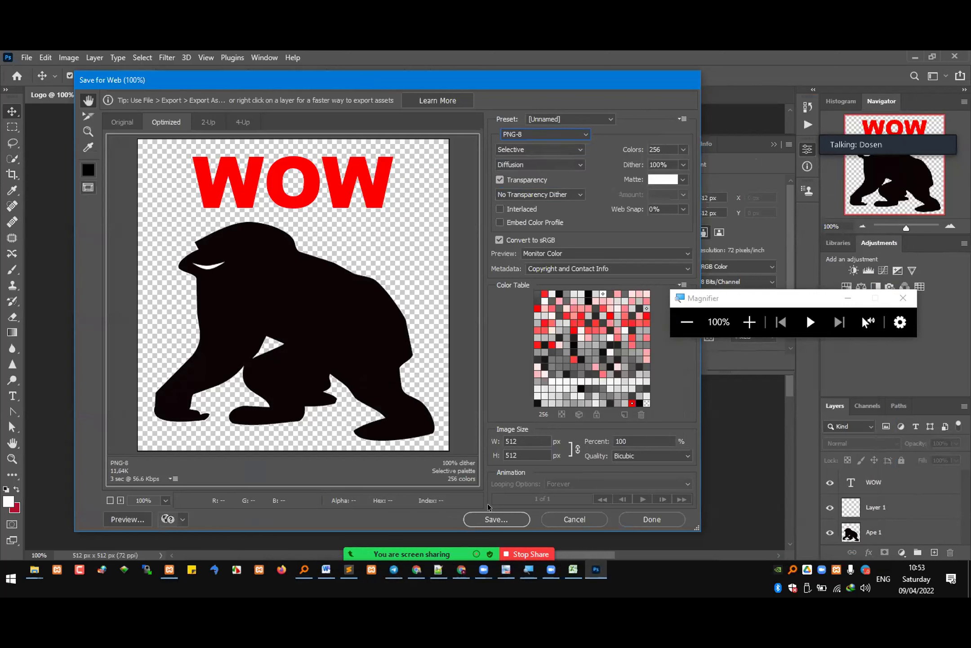
Start saving the PNG-8 logo and bring the REKWEB folder window forward
left_click(489, 521)
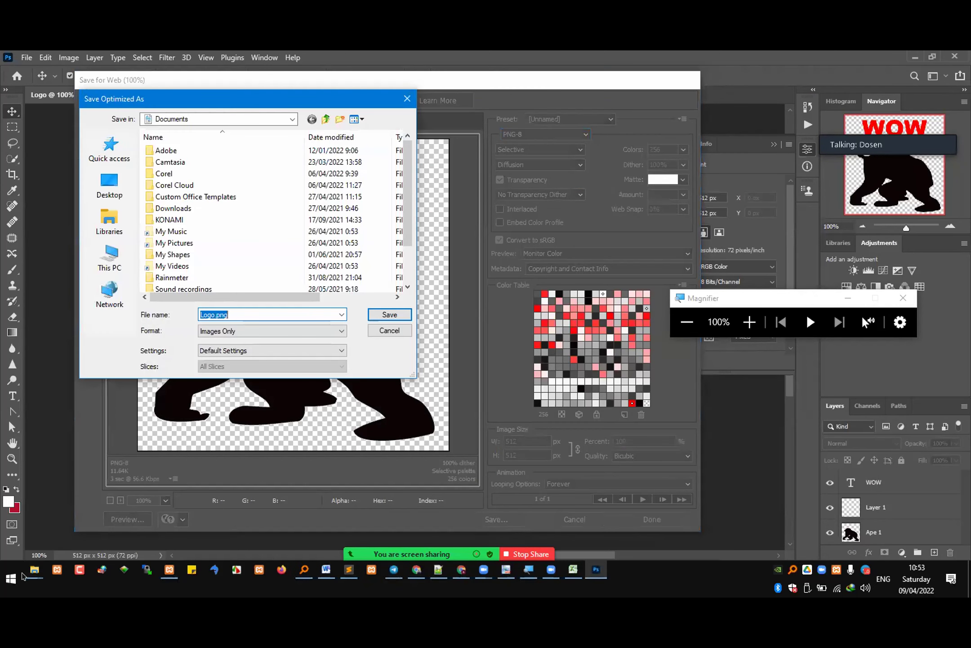
mouse_move(31, 570)
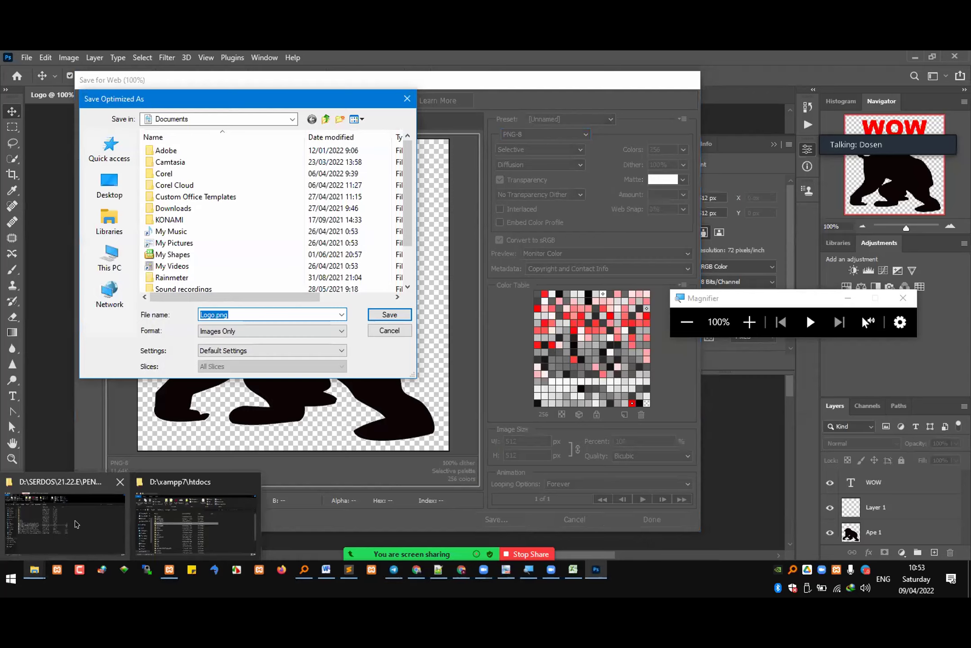
left_click(77, 523)
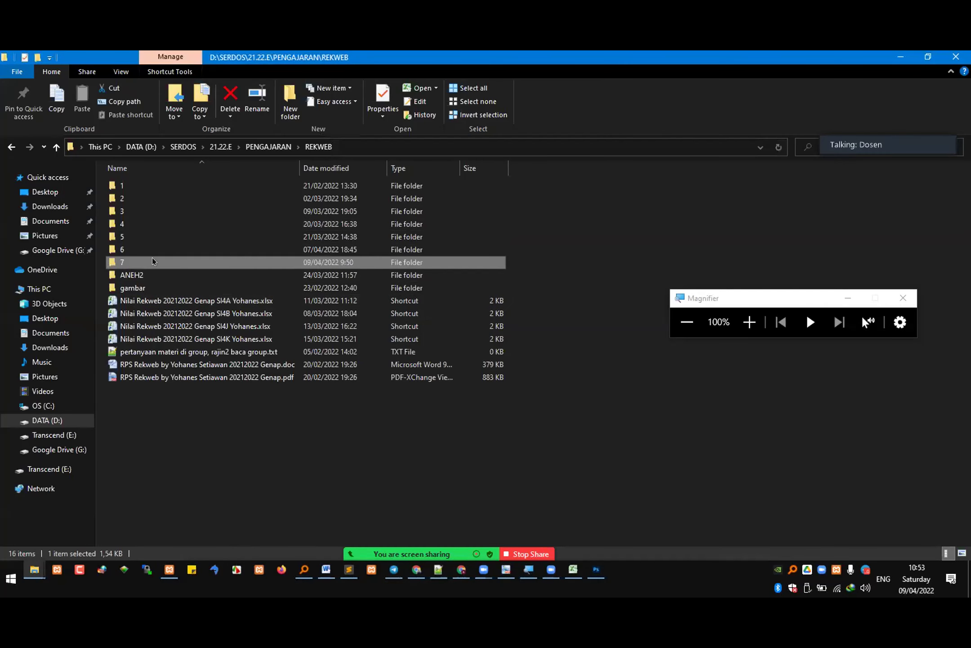
Create a new folder named si4b inside REKWEB\6
double_click(152, 261)
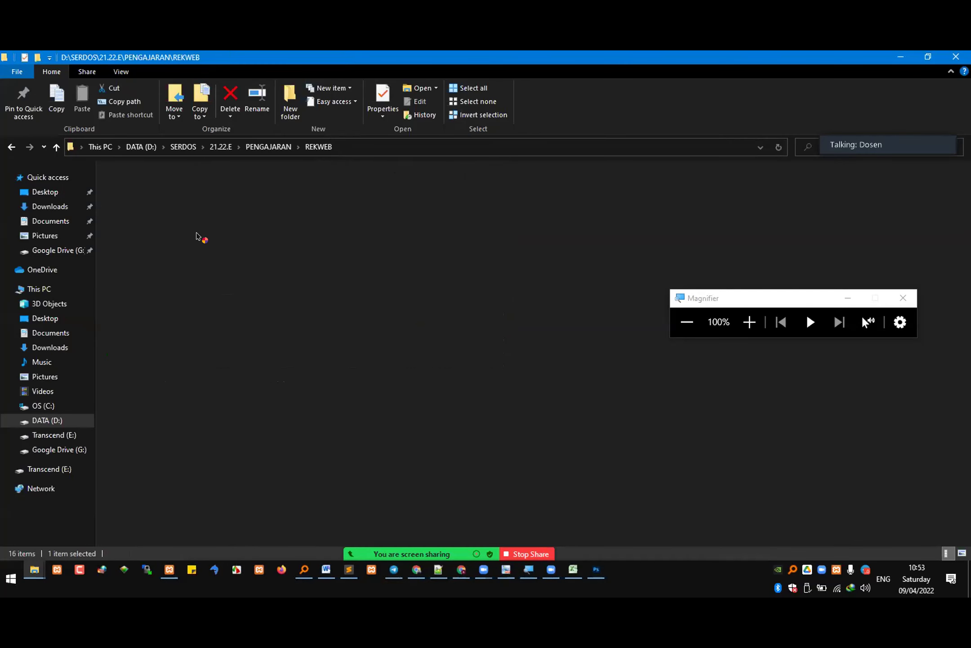
left_click(317, 149)
double_click(158, 249)
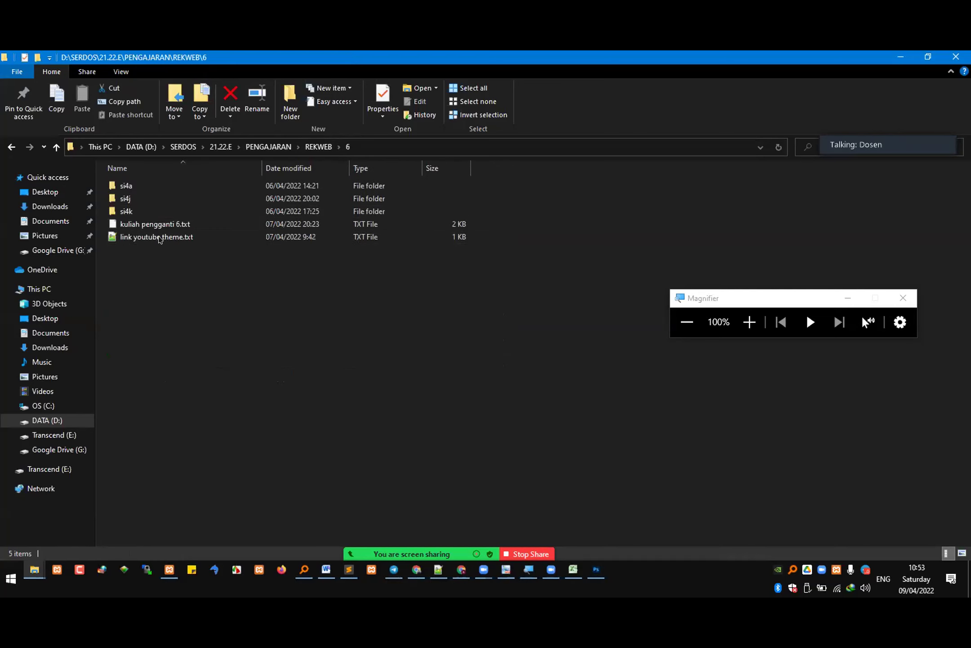
left_click(291, 101)
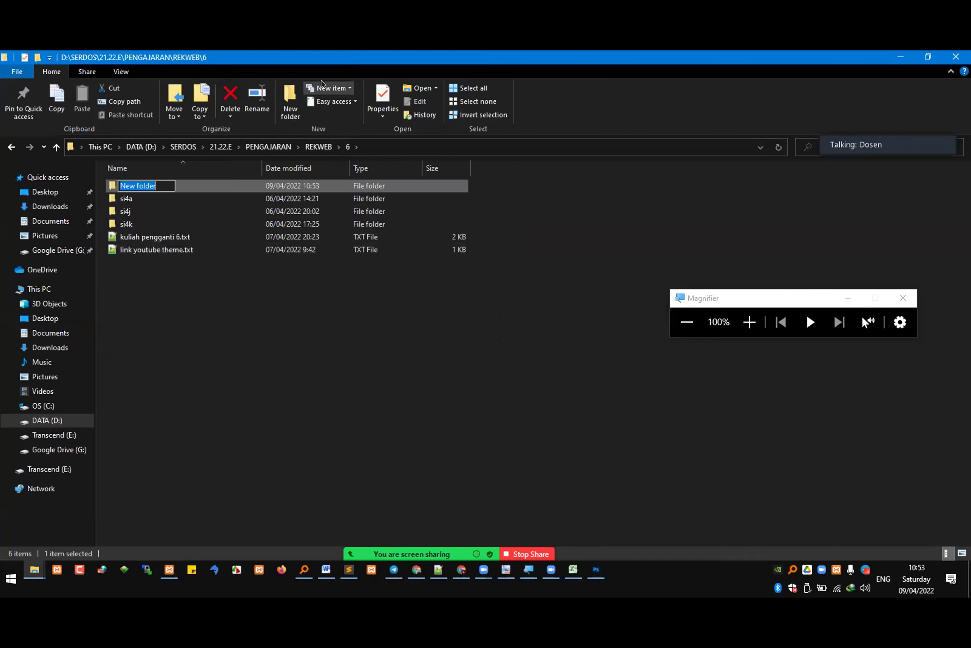
type("si4b")
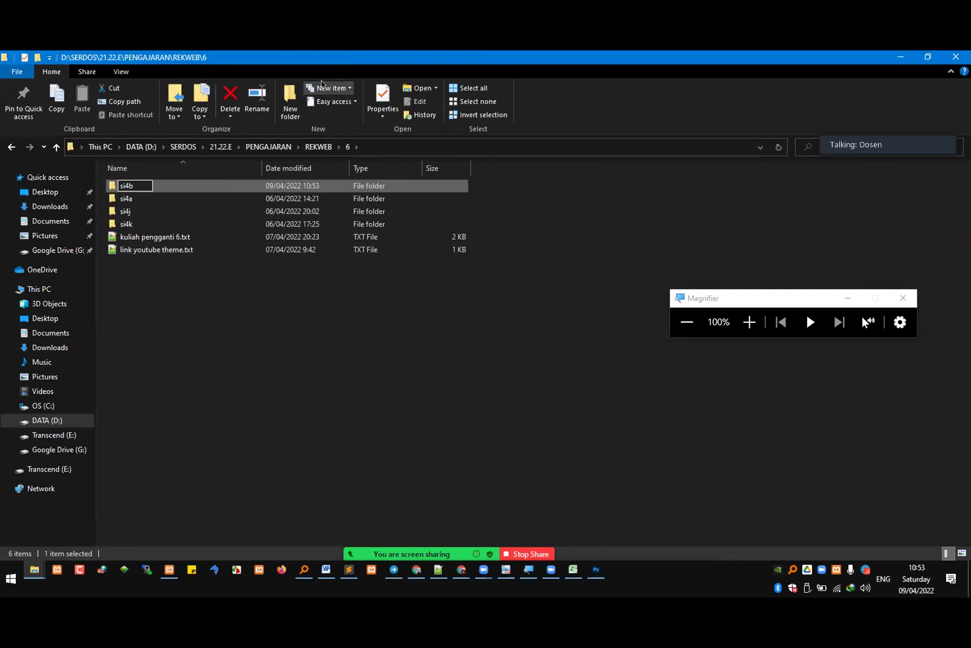
key("Return")
key("Return")
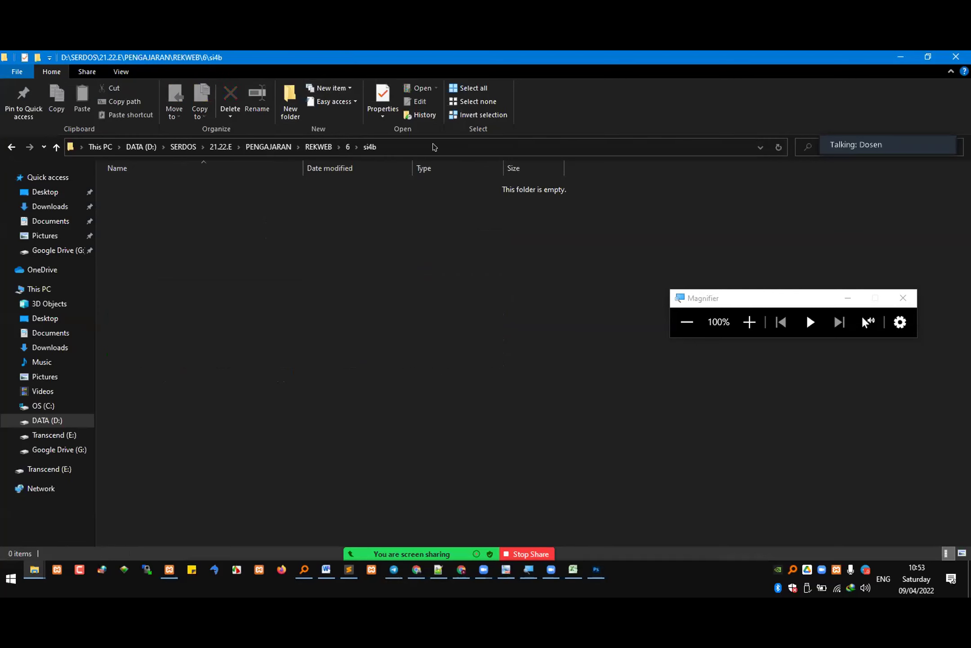
Save Logo.png into the si4b folder by pasting its path in Photoshop's save dialog
left_click(434, 147)
key("ctrl+c")
left_click(604, 583)
key("ctrl+v")
left_click(385, 314)
left_click(386, 313)
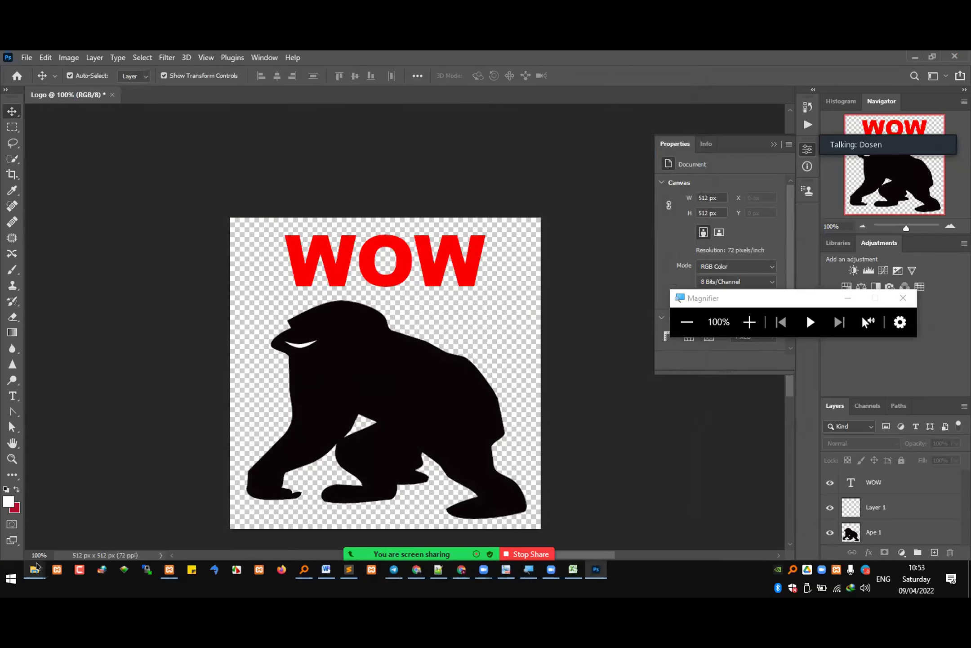
mouse_move(36, 567)
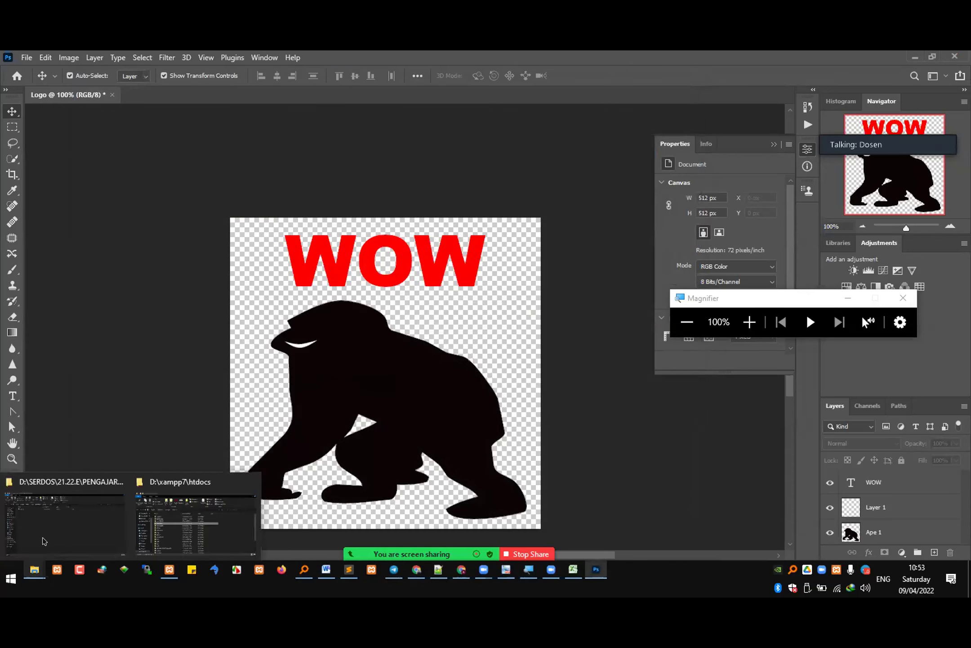
left_click(62, 517)
View Logo.png from si4b in the photo viewer, close it, and shrink the folder window
left_click(132, 192)
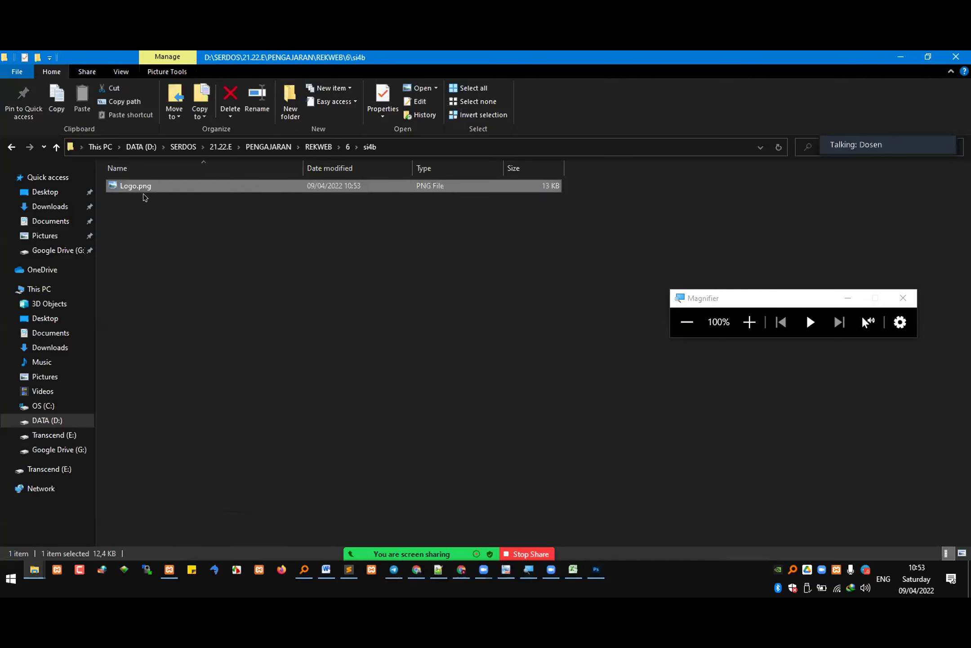
double_click(158, 190)
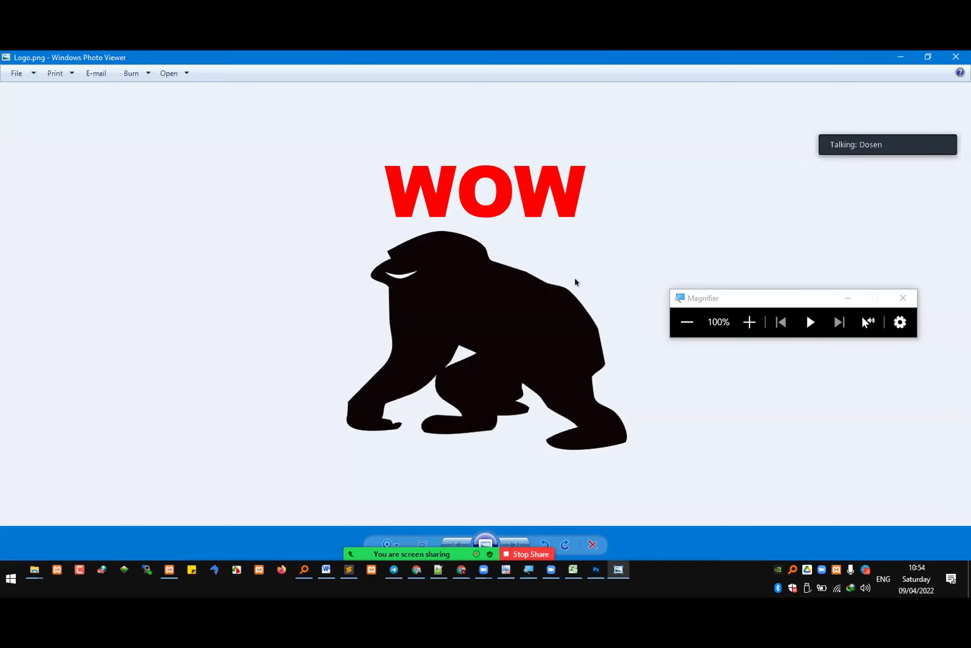
scroll(585, 275, "up", 2)
scroll(630, 270, "down", 2)
left_click(955, 57)
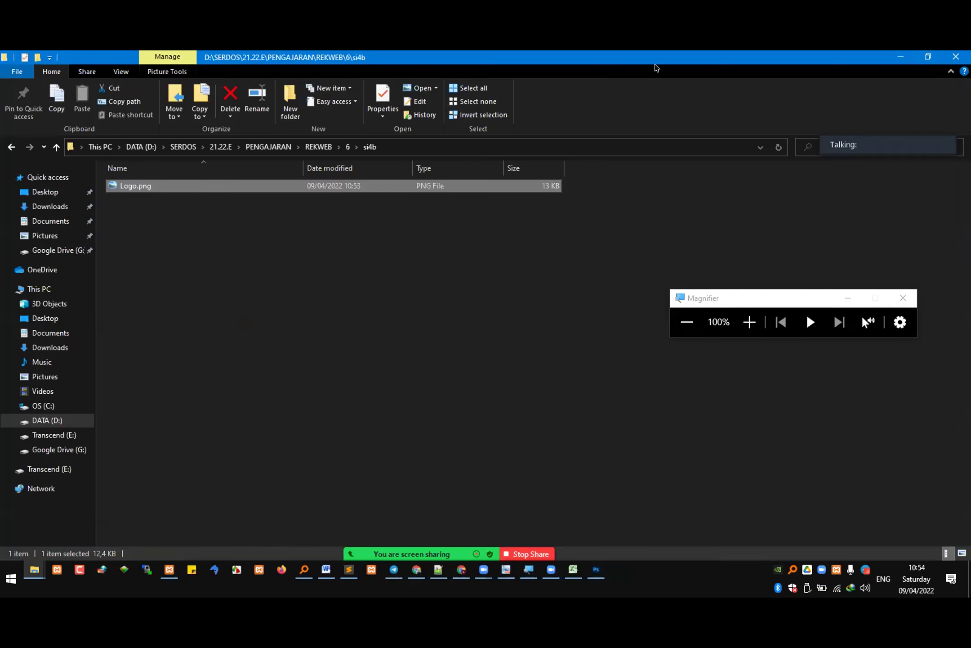
left_click_drag(657, 68, 702, 164)
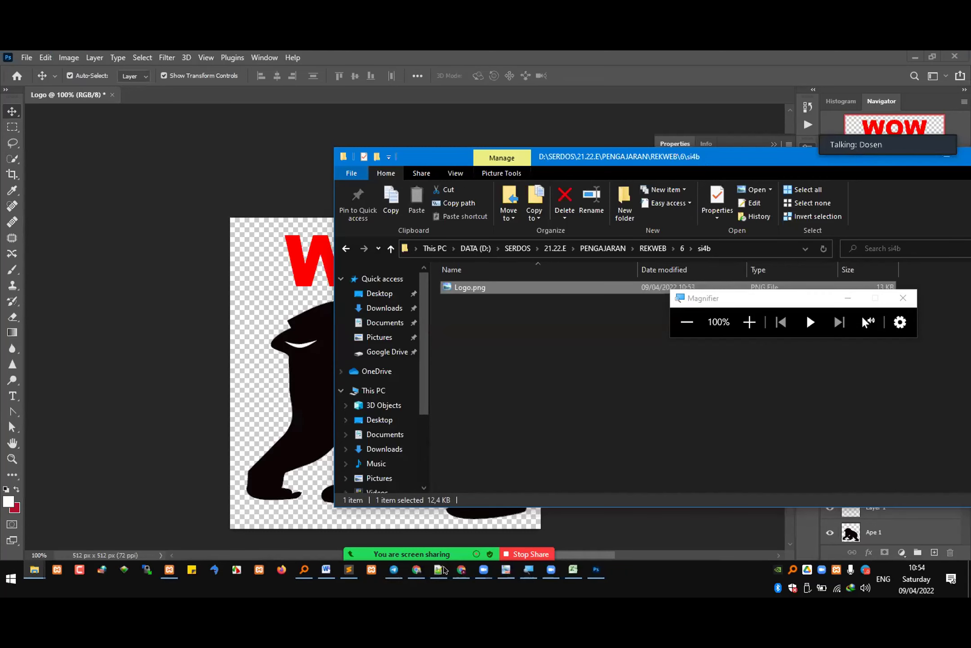
Switch to the Logo document in Photoshop and bring up its save dialog with Ctrl+S
mouse_move(462, 569)
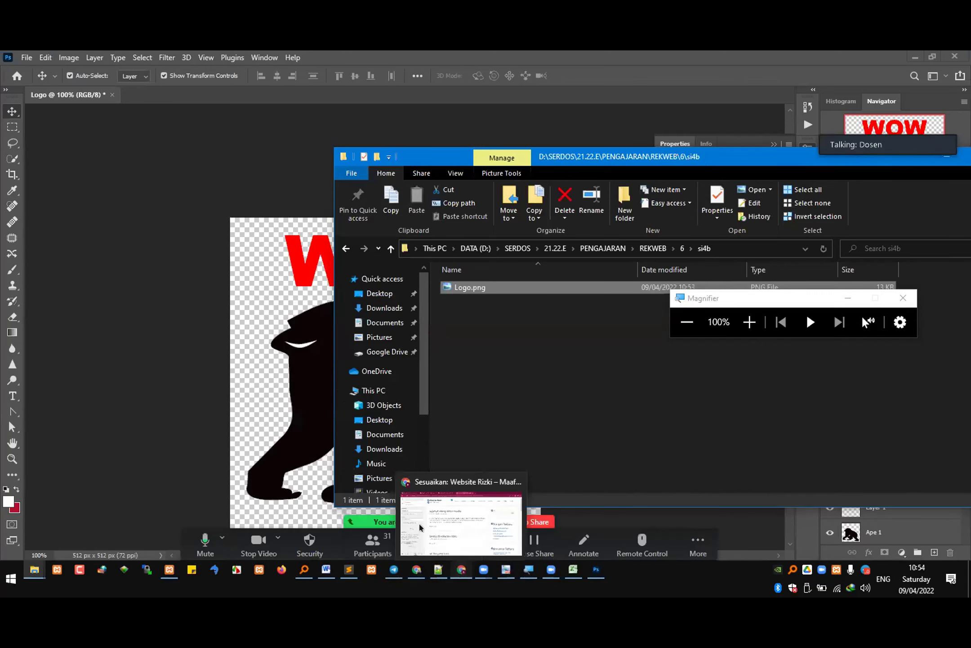
left_click(419, 526)
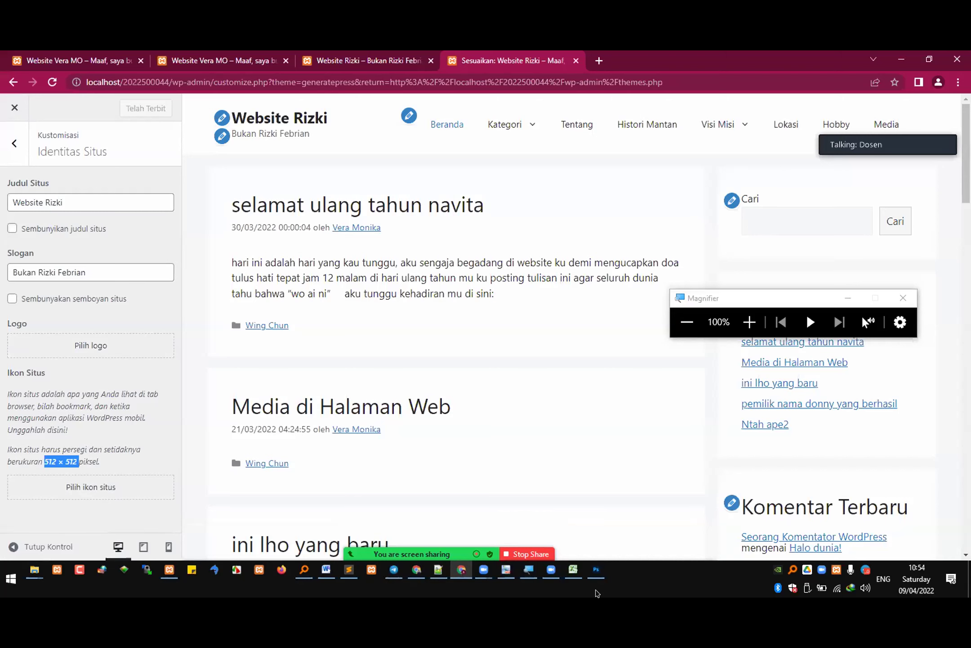
key("alt+Tab")
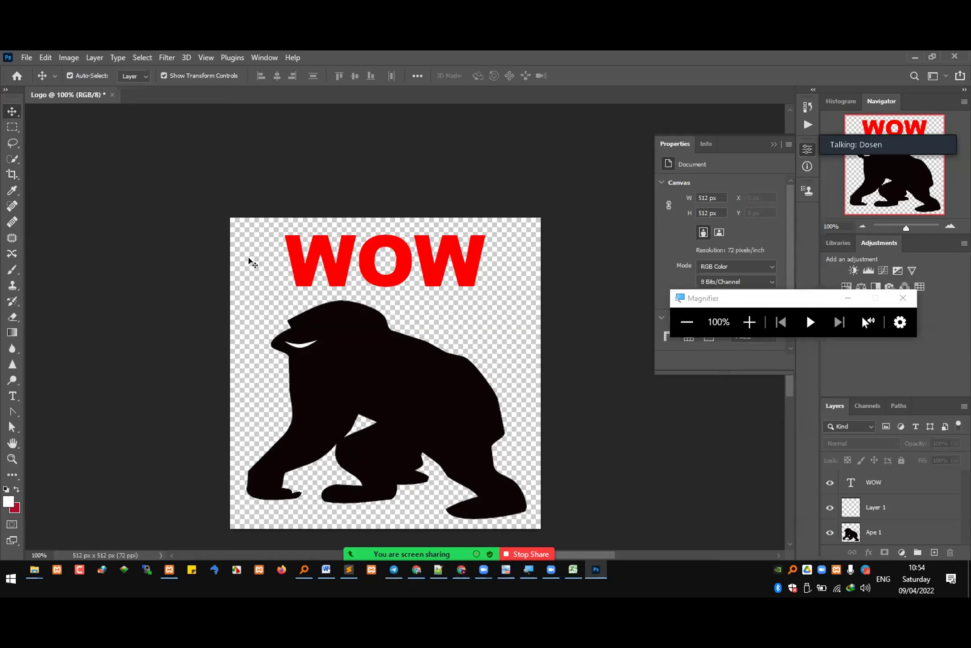
key("ctrl")
key("ctrl+s")
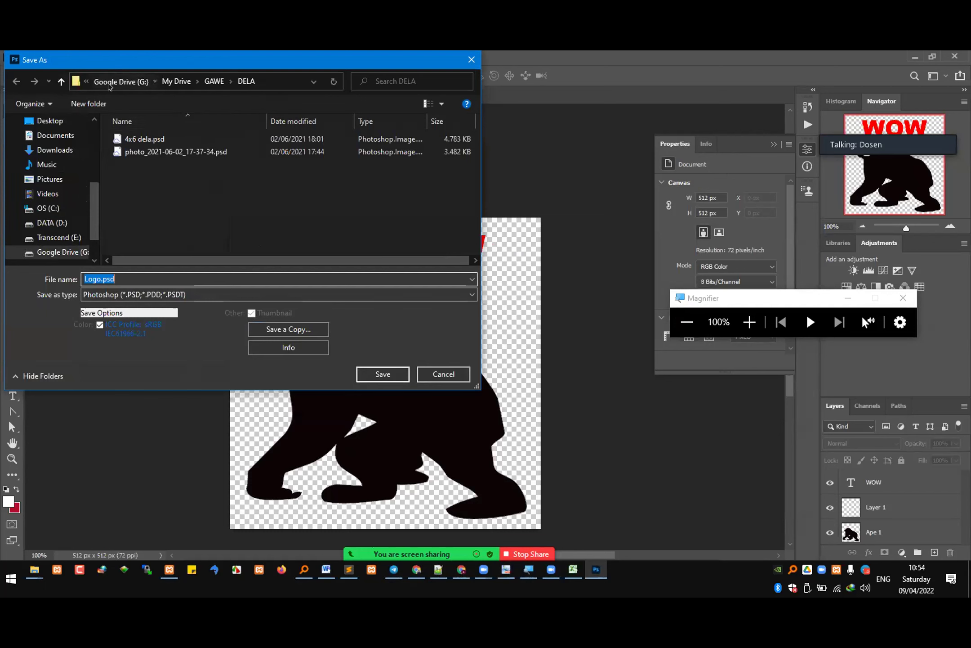
Save the logo as Logo.psd in the si4b folder, accepting the Photoshop Format Options
left_click(63, 251)
left_click(51, 222)
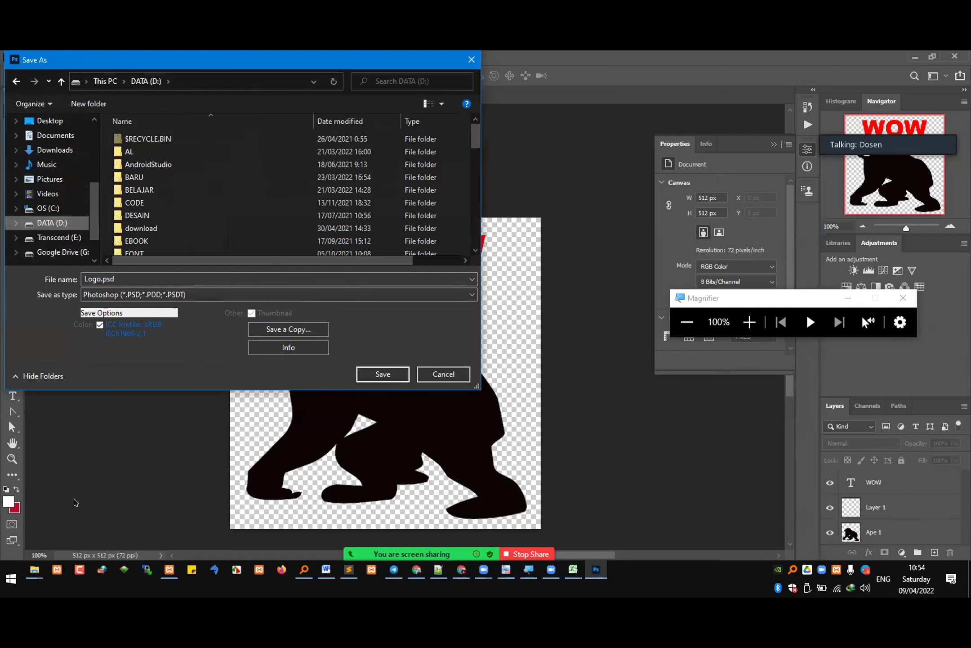
left_click(35, 569)
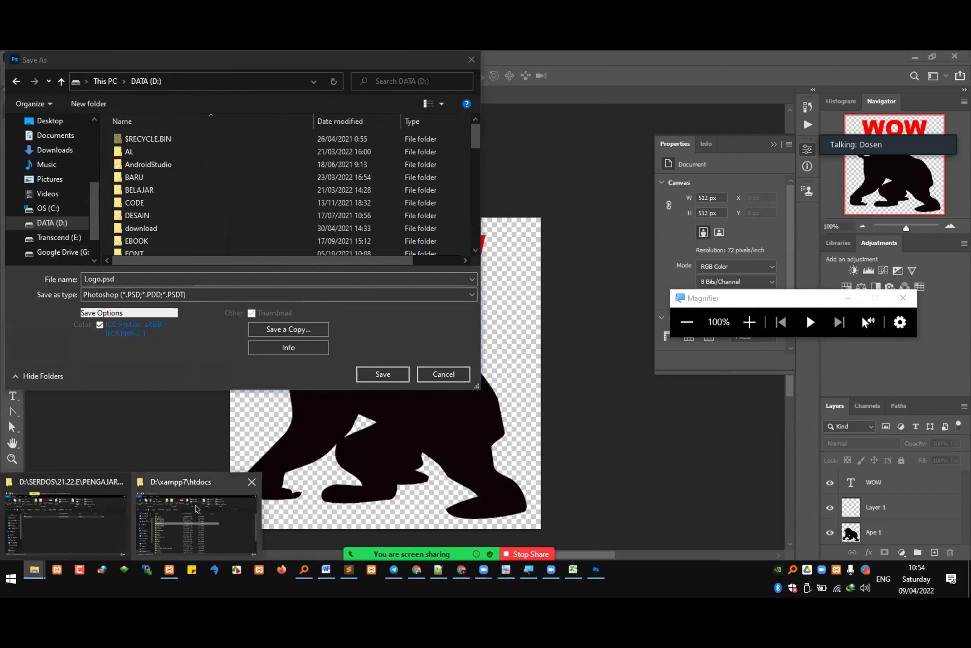
left_click(72, 514)
left_click(743, 247)
key("ctrl+c")
left_click(276, 319)
key("ctrl+v")
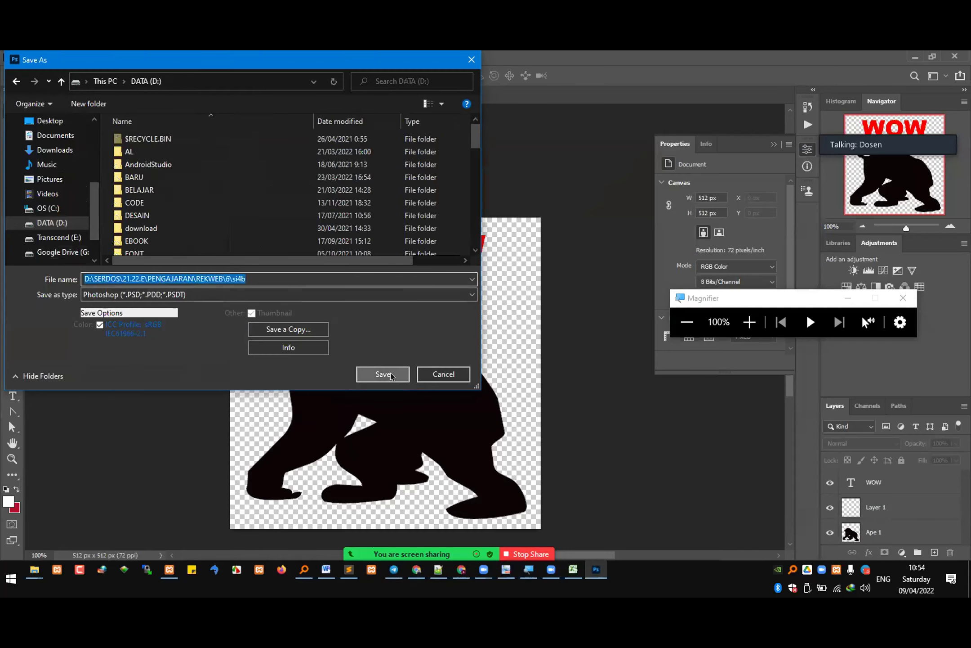
left_click(383, 374)
left_click(383, 374)
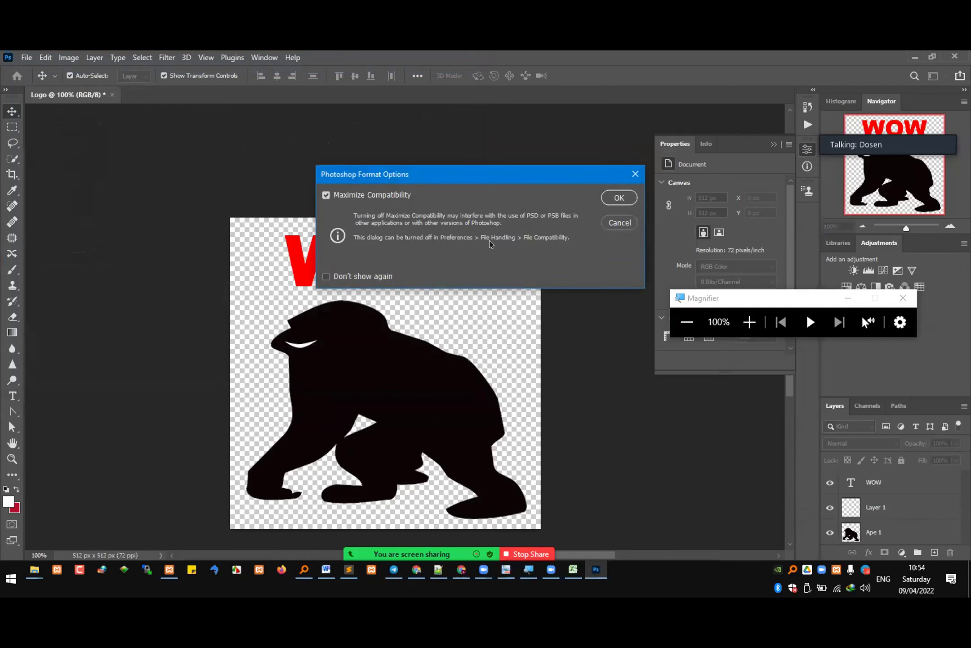
left_click(619, 197)
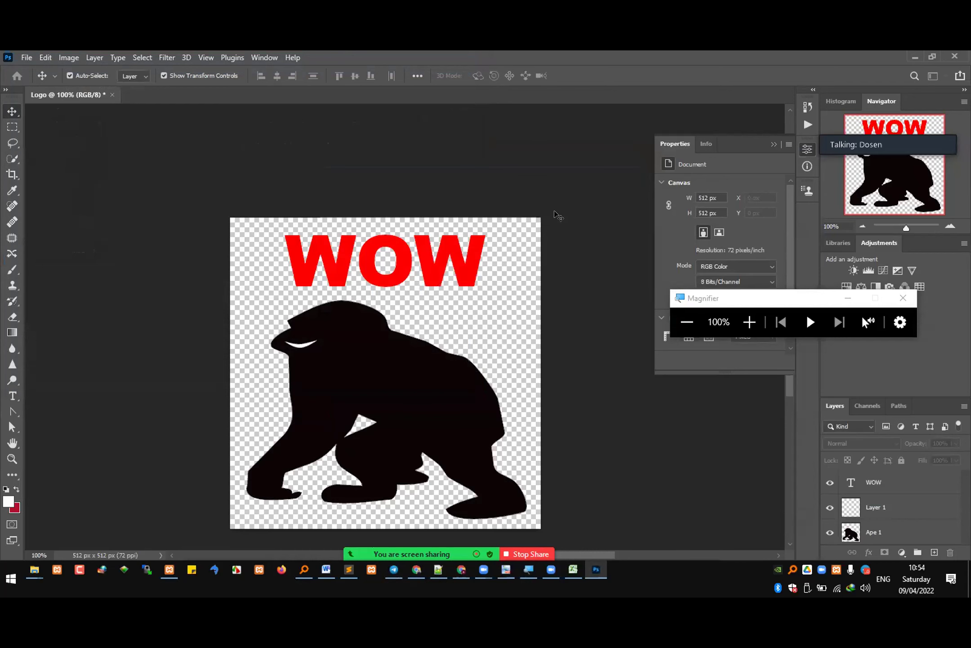
left_click(915, 57)
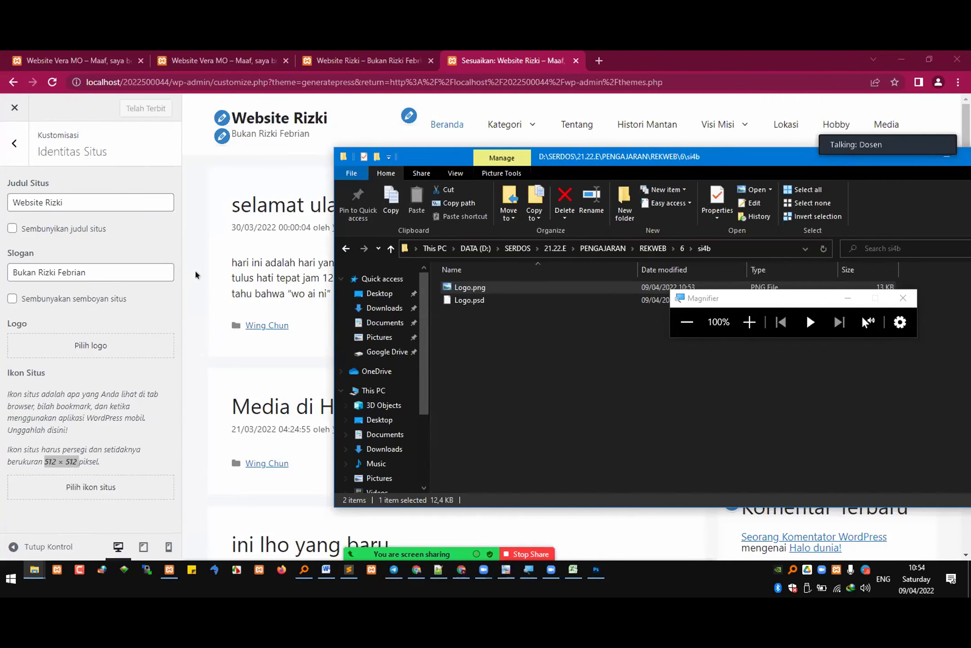
Upload Logo.png from the si4b folder into the site logo picker and select it
left_click(91, 344)
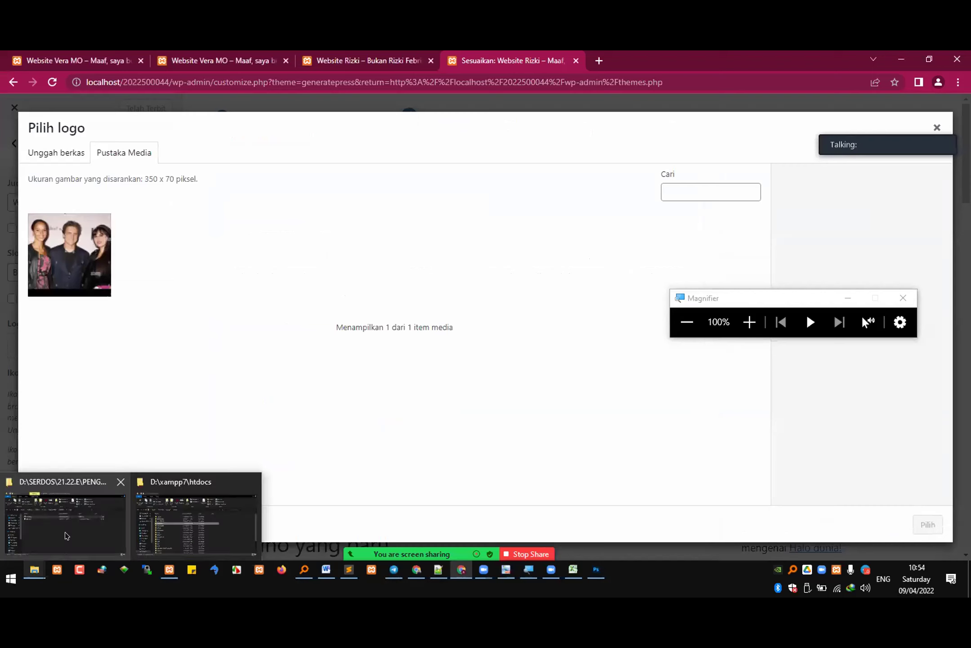
left_click(67, 512)
left_click_drag(488, 293, 220, 288)
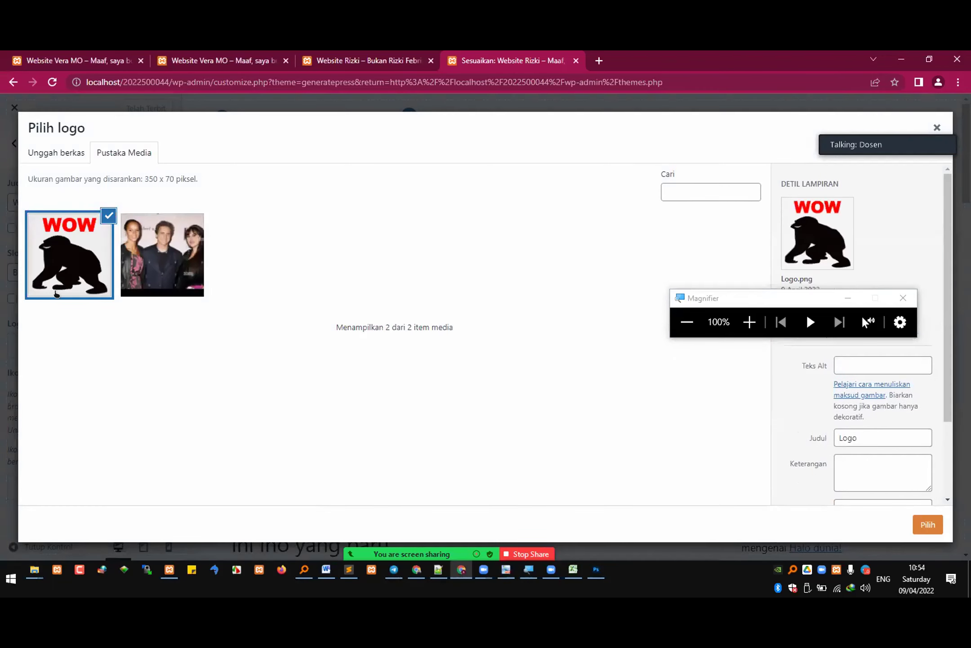
left_click(919, 525)
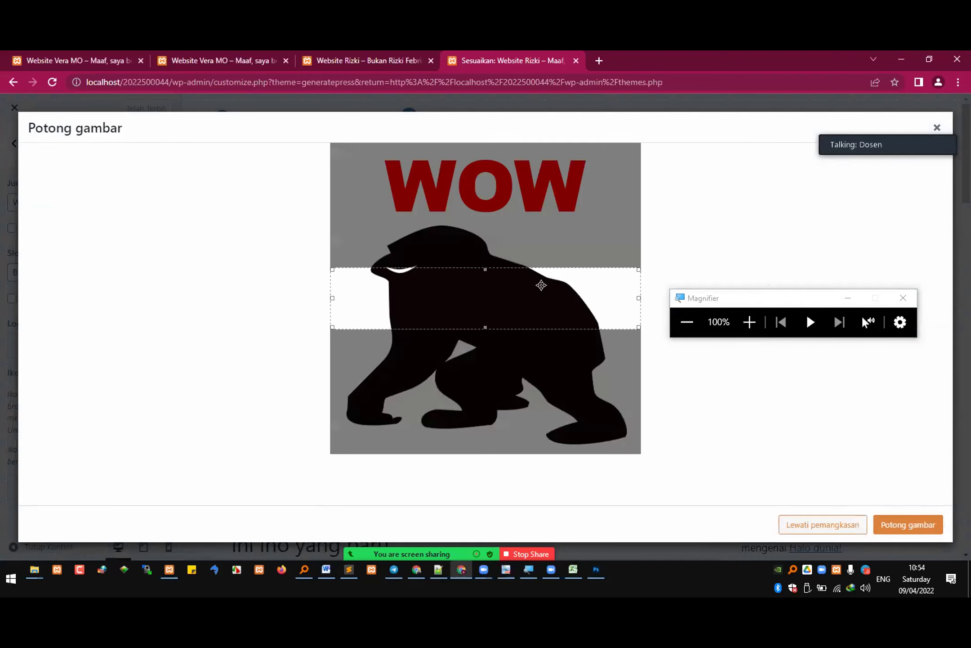
Stretch the logo crop box to include the WOW text and whole ape, then apply the crop
left_click_drag(478, 323, 479, 470)
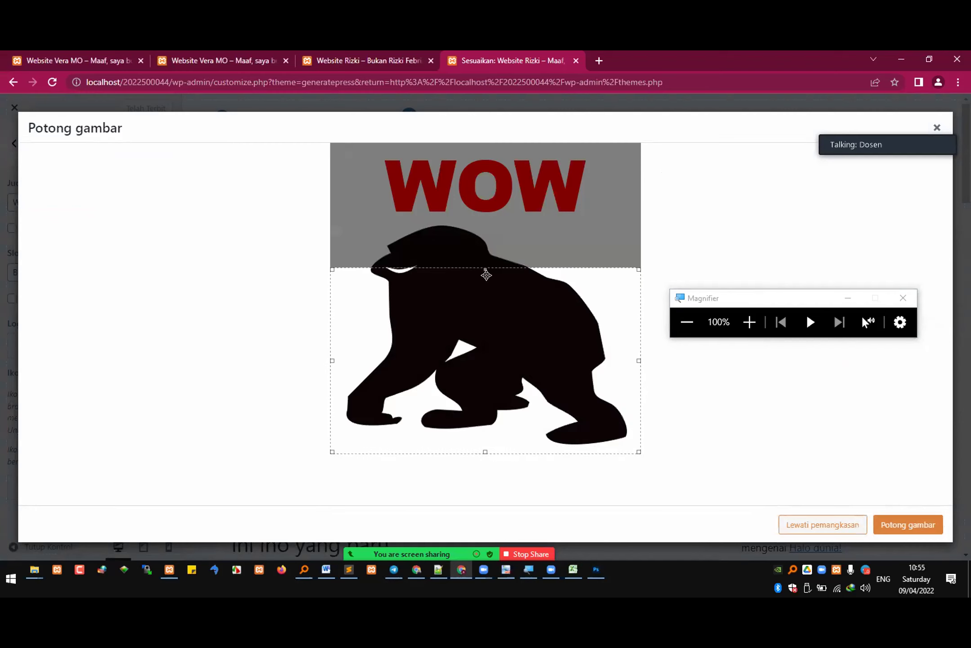
left_click_drag(485, 270, 541, 124)
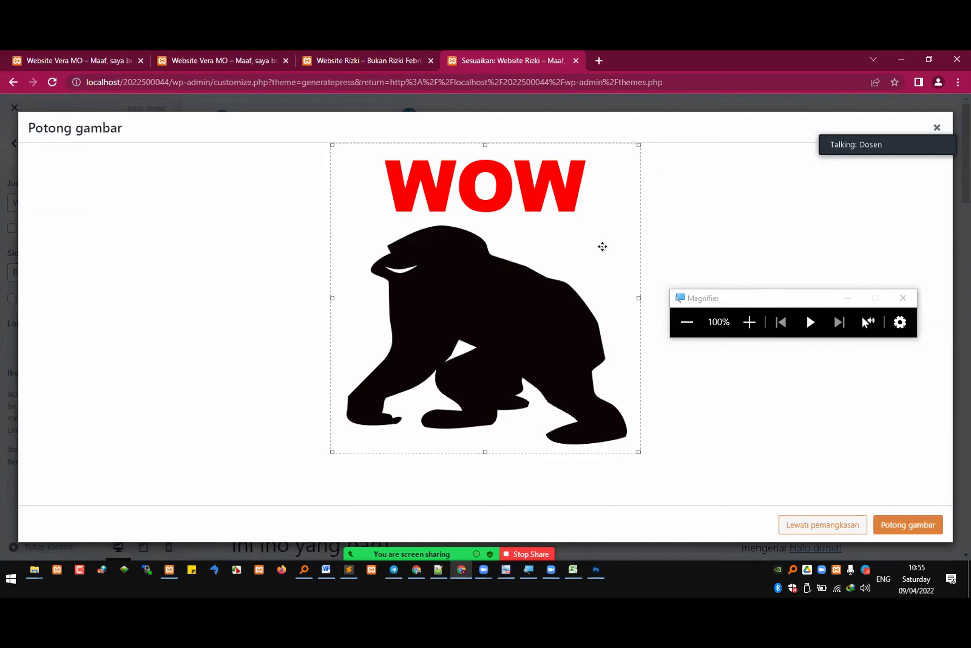
left_click(325, 55)
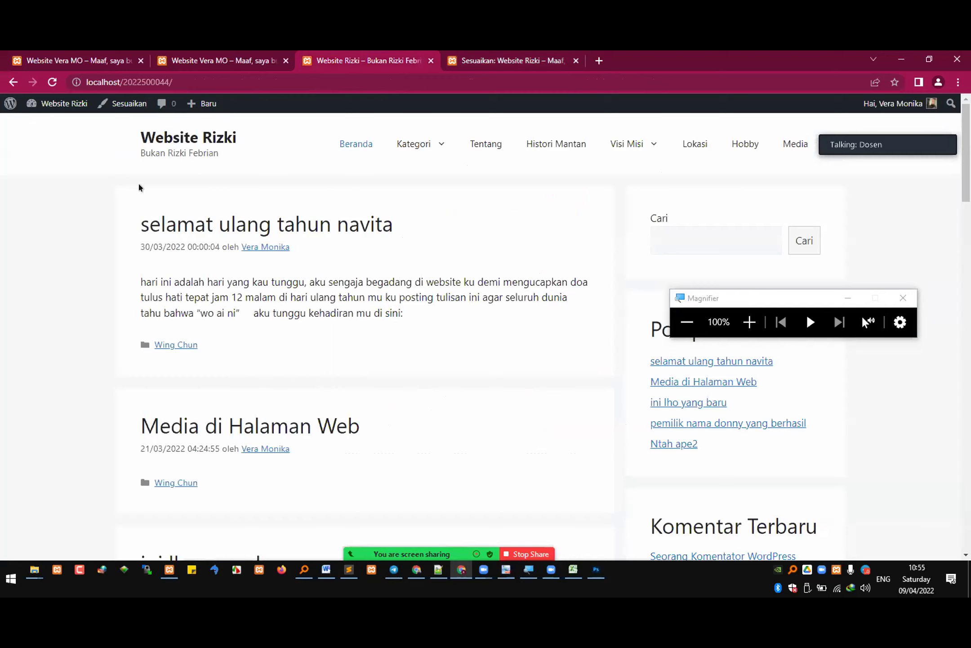
left_click(497, 60)
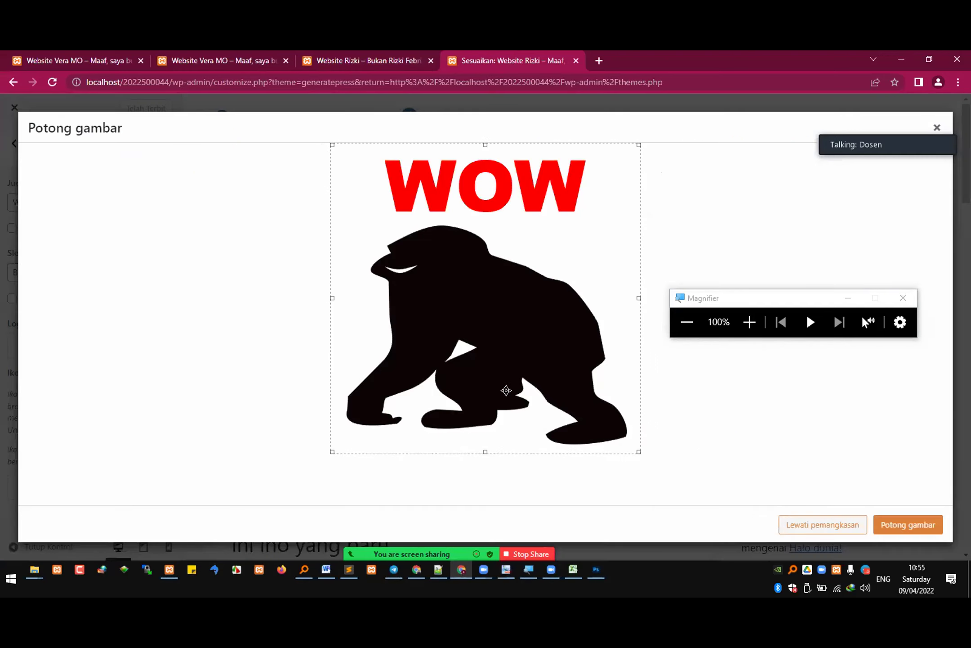
left_click(366, 56)
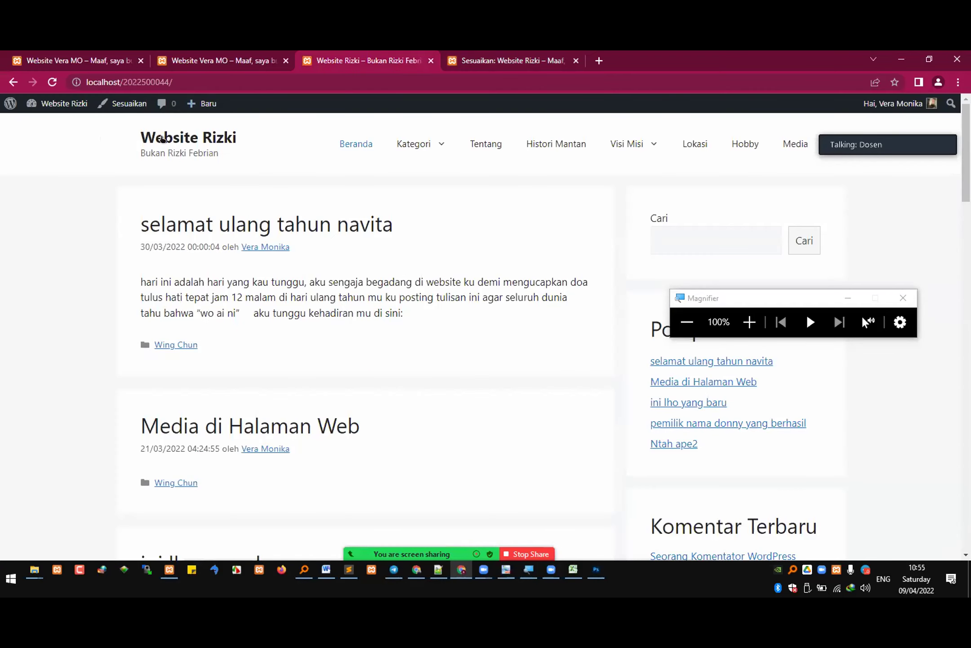
left_click(545, 54)
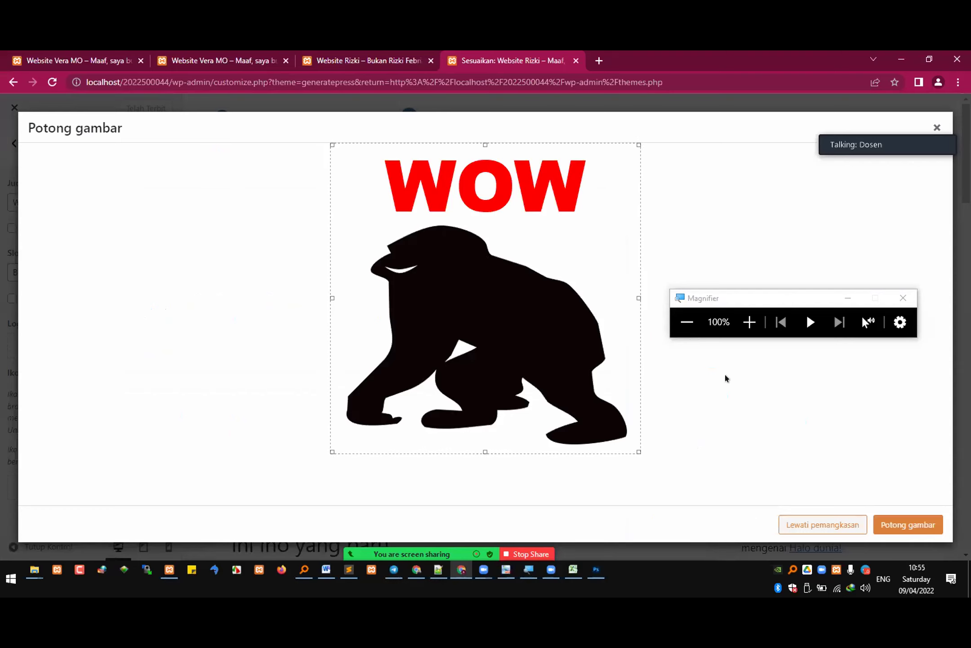
left_click(893, 522)
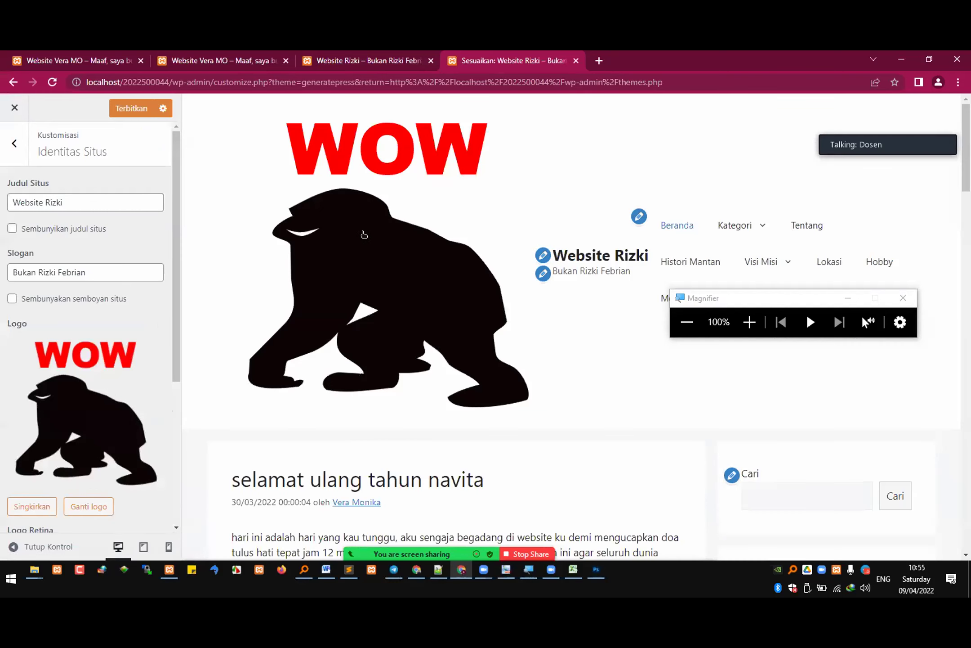
Check the logo in the customizer preview, then bring the Excel attendance workbook forward
scroll(85, 405, "down", 2)
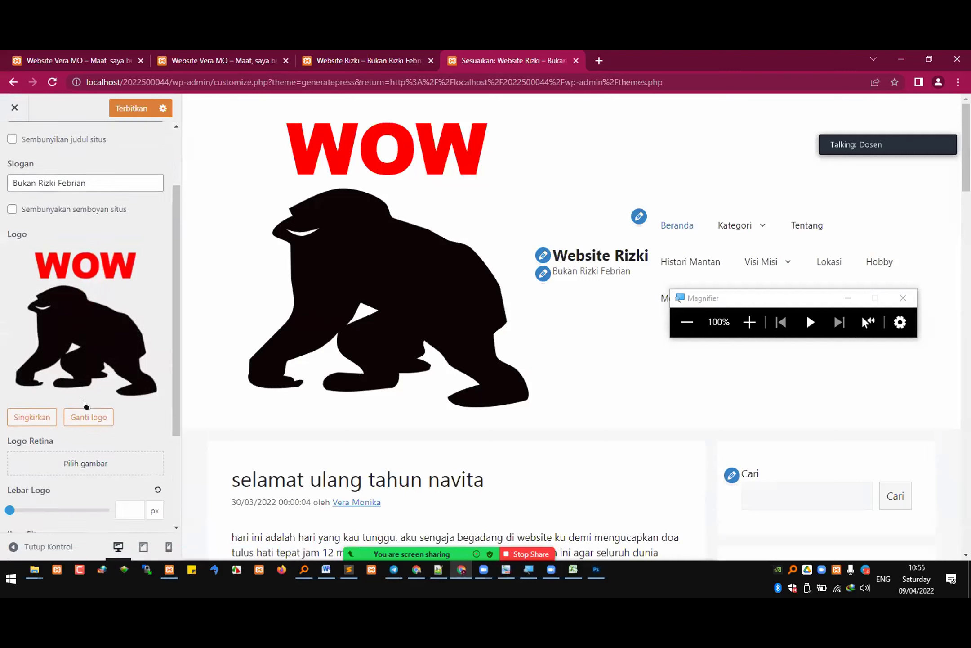
scroll(86, 404, "down", 1)
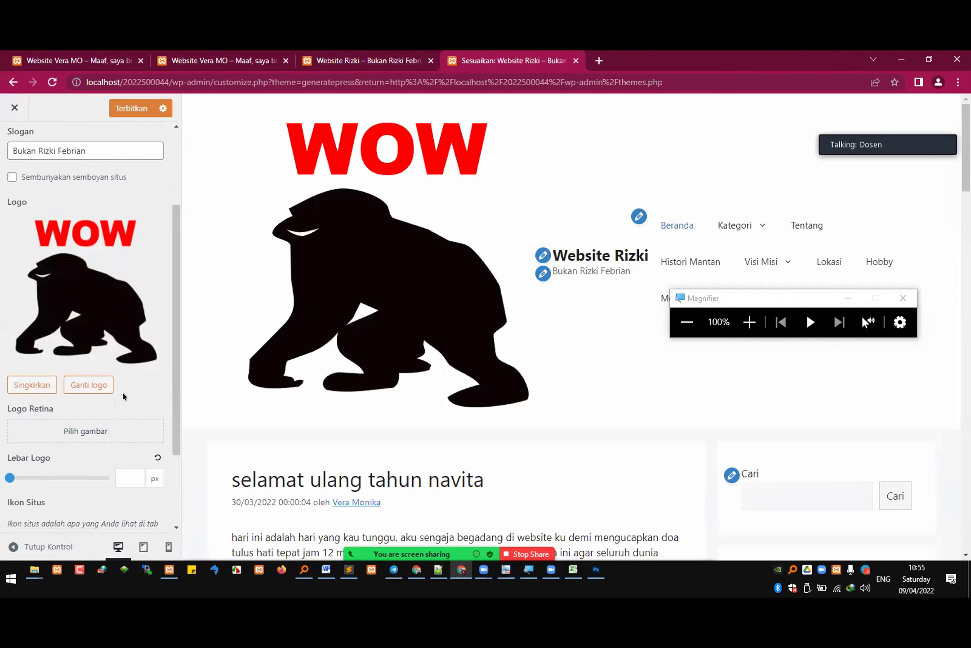
scroll(134, 379, "up", 2)
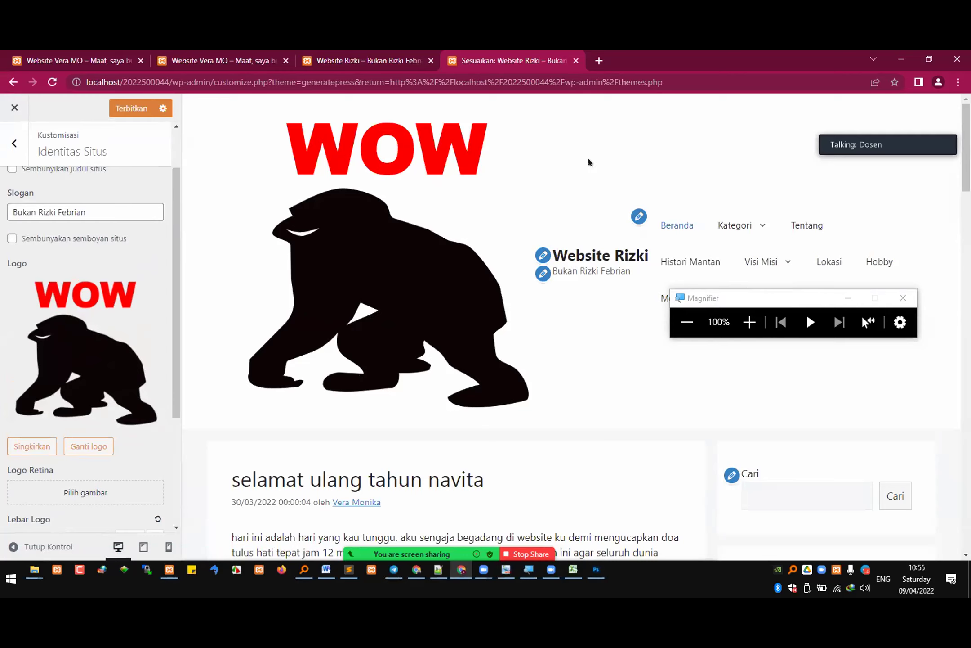
key("alt+u")
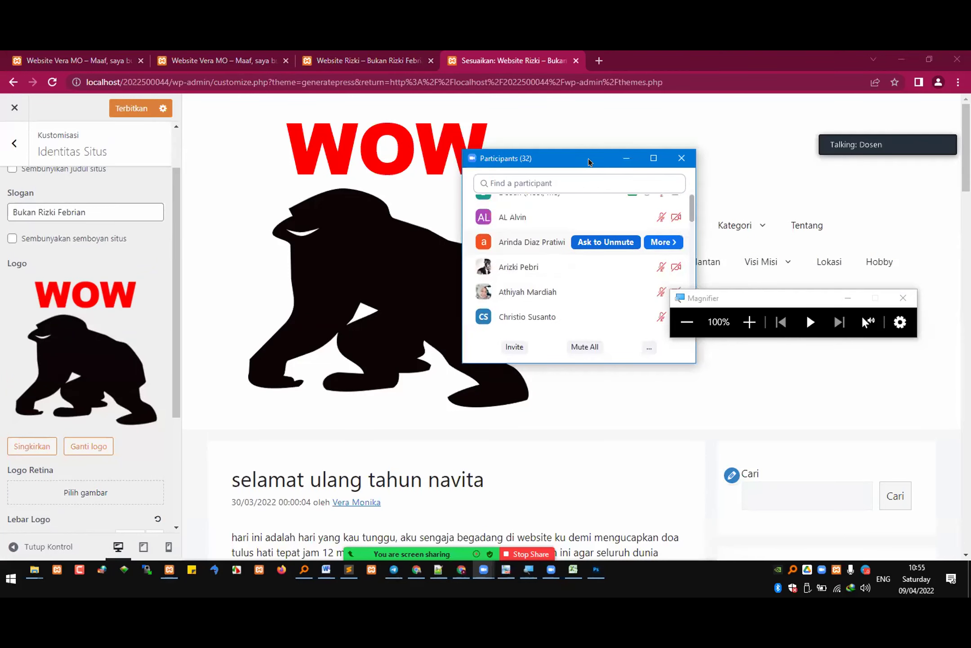
key("Down")
key("Down")
key("Down")
key("Down")
key("Down")
key("Down")
key("Down")
key("Down")
key("Down")
key("Down")
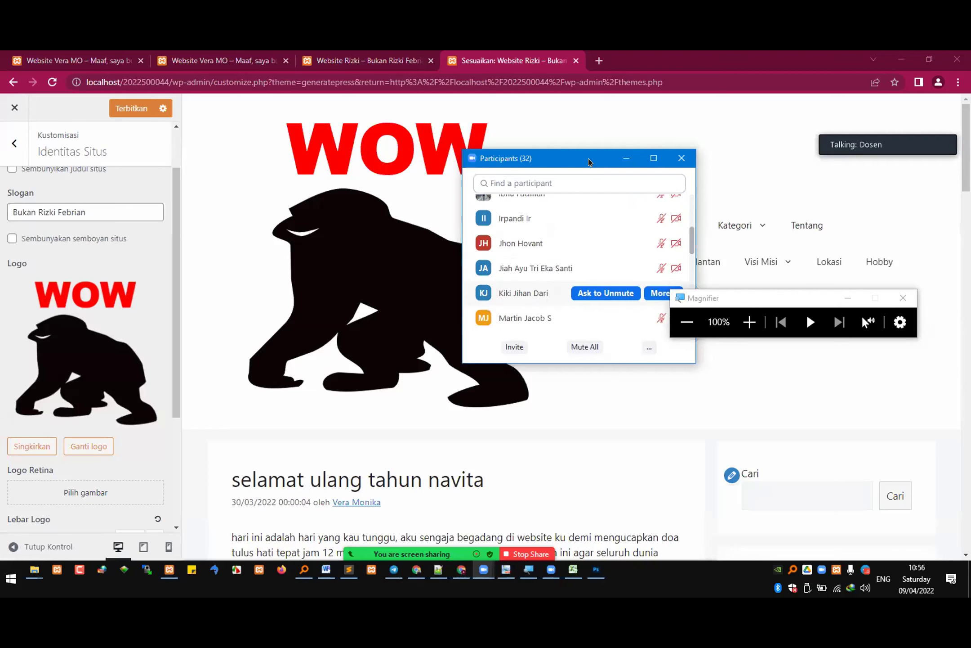
mouse_move(460, 570)
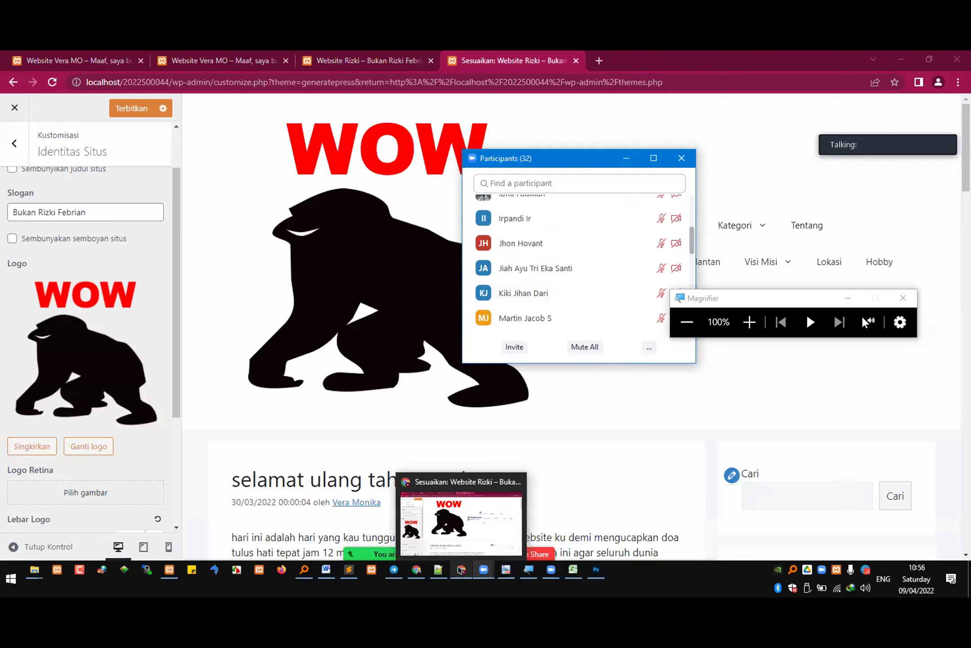
left_click(573, 569)
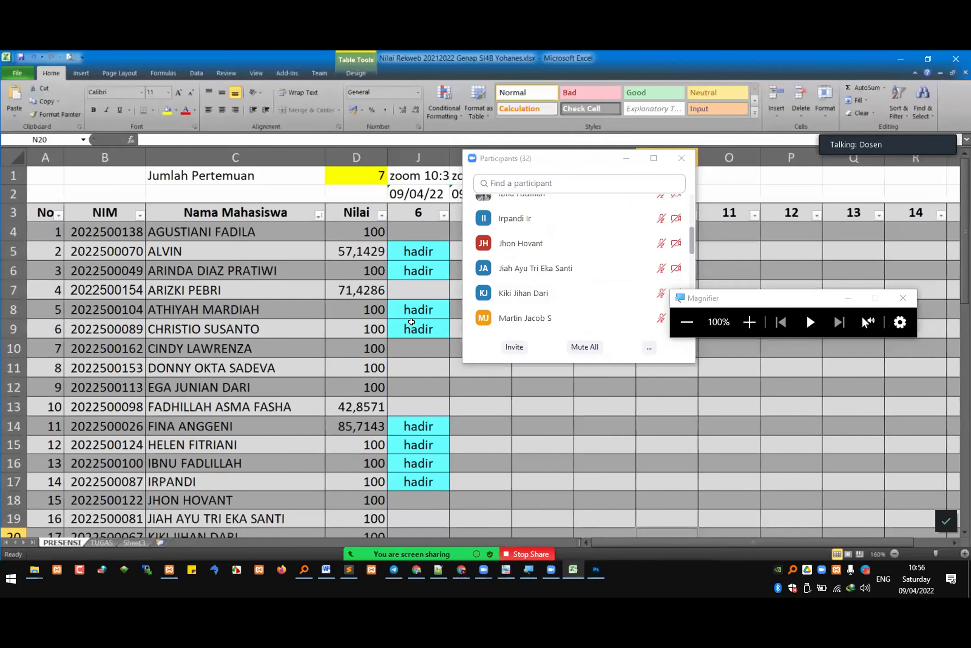
Copy the hadir mark from J8 and paste it into J18, J19, J20 and J23
left_click(412, 322)
left_click(420, 309)
key("ctrl+c")
left_click(414, 504)
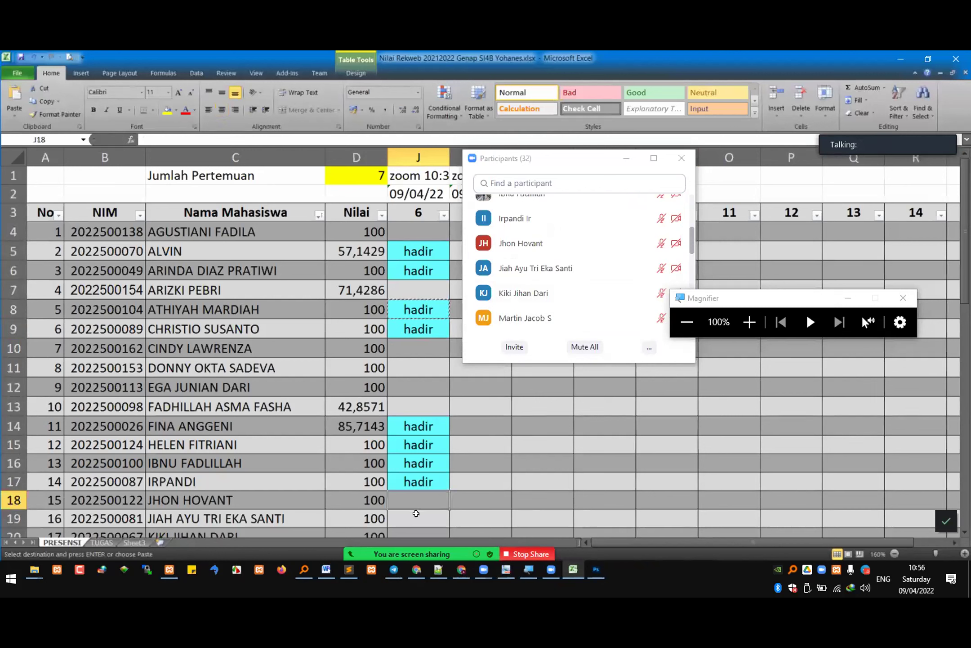
key("ctrl+v")
left_click(426, 514)
key("ctrl+v")
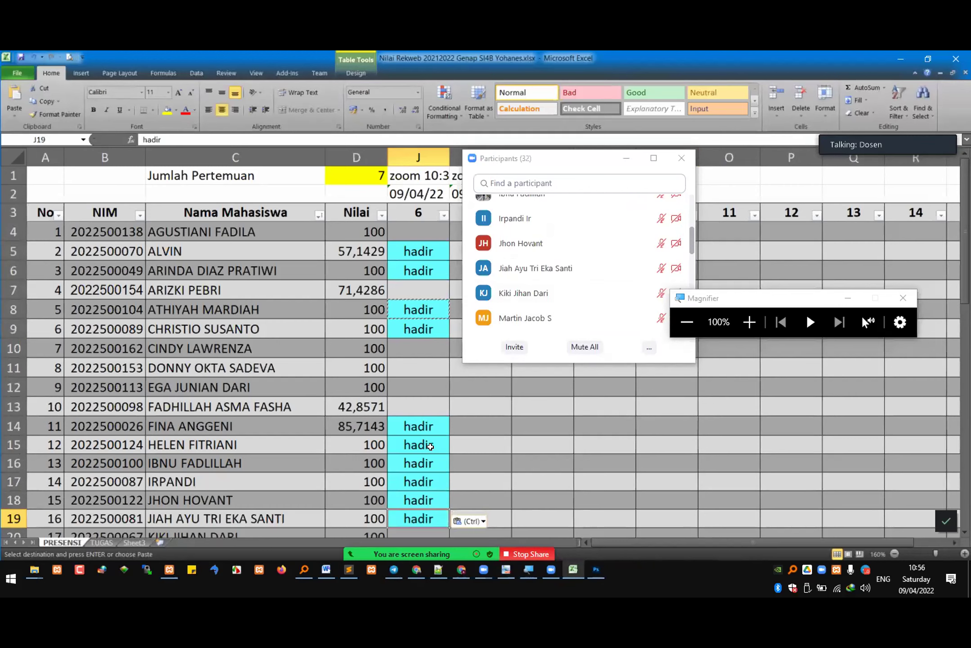
scroll(412, 437, "down", 2)
left_click(417, 415)
key("ctrl+v")
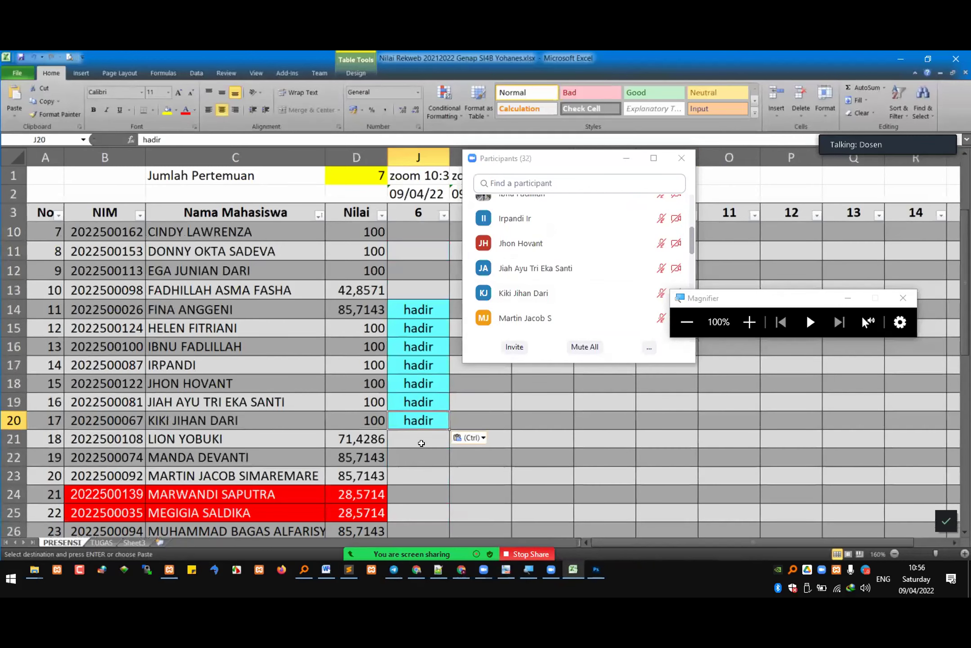
left_click(417, 474)
key("ctrl+v")
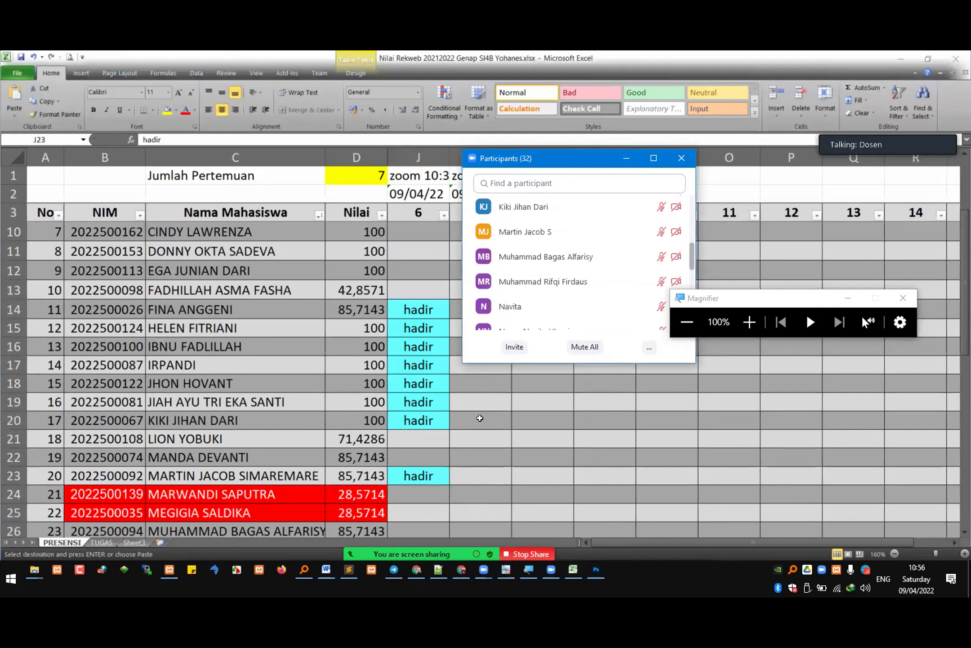
left_click(440, 485)
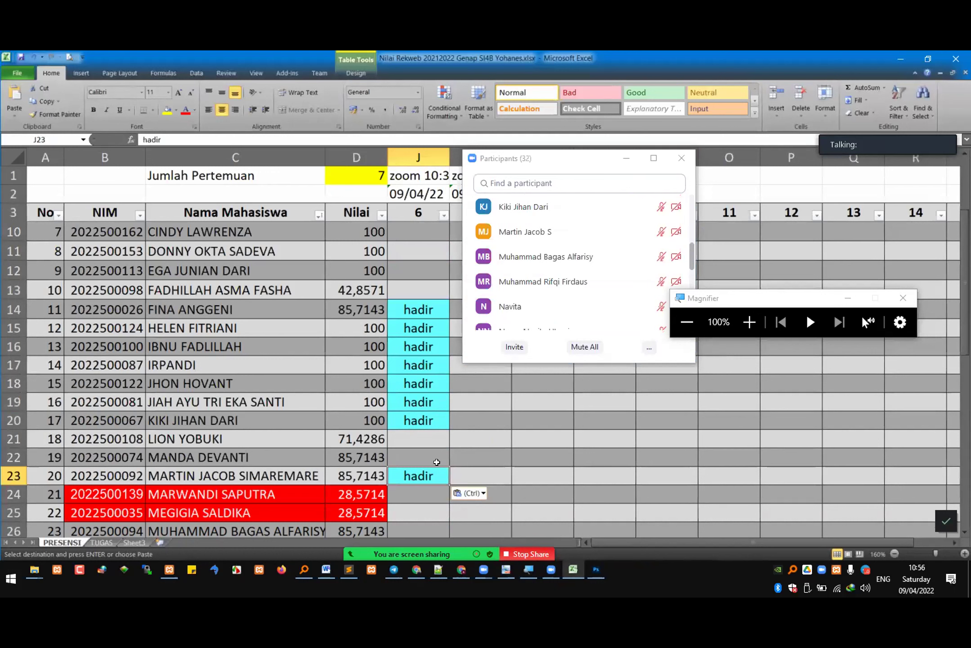
left_click(424, 436)
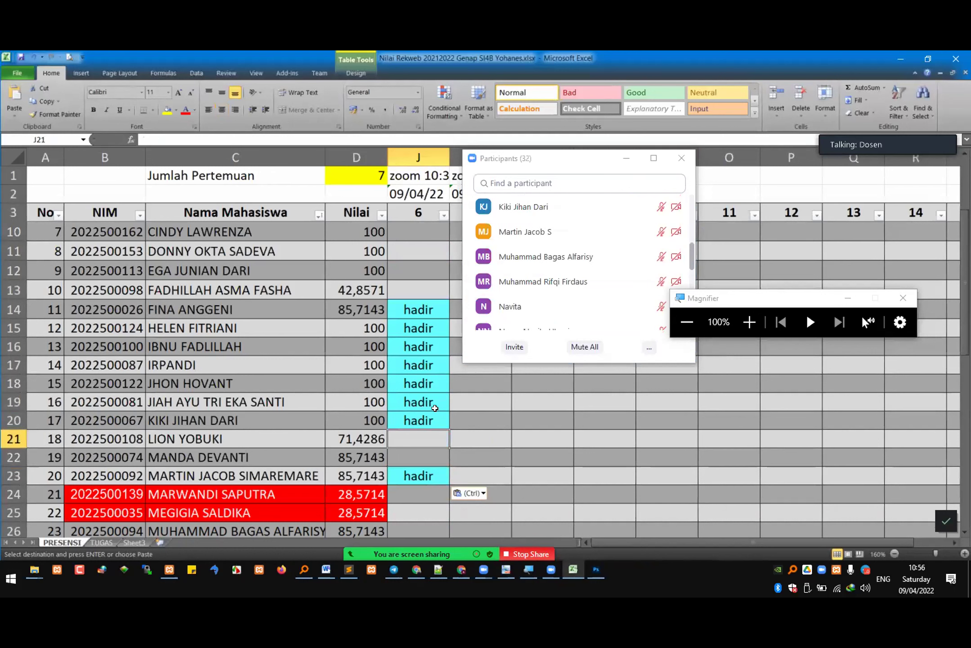
scroll(433, 434, "down", 1)
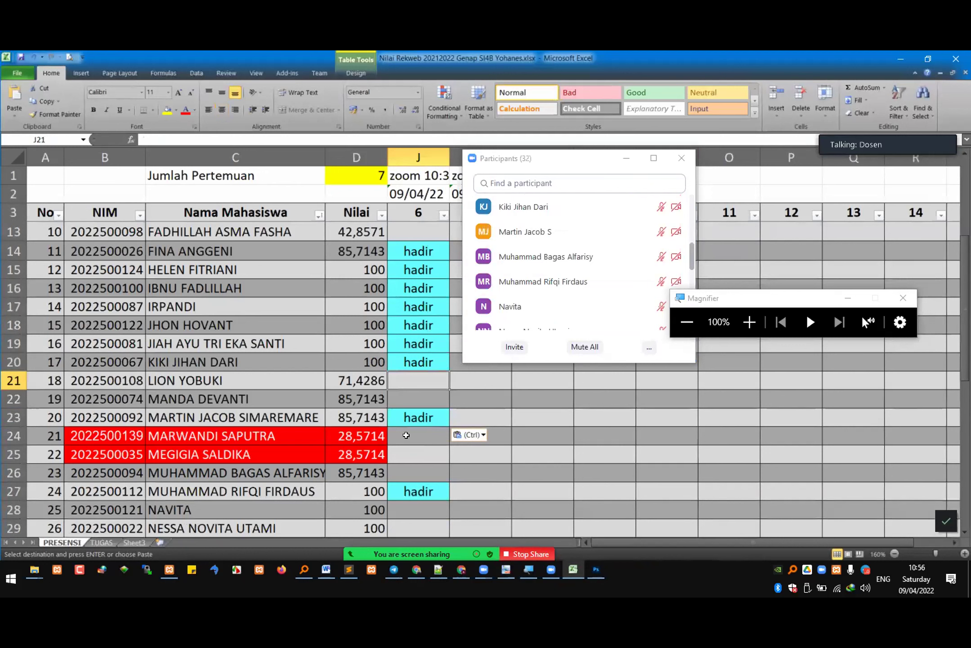
Copy the hadir mark from row 27 into cell J28
left_click(413, 492)
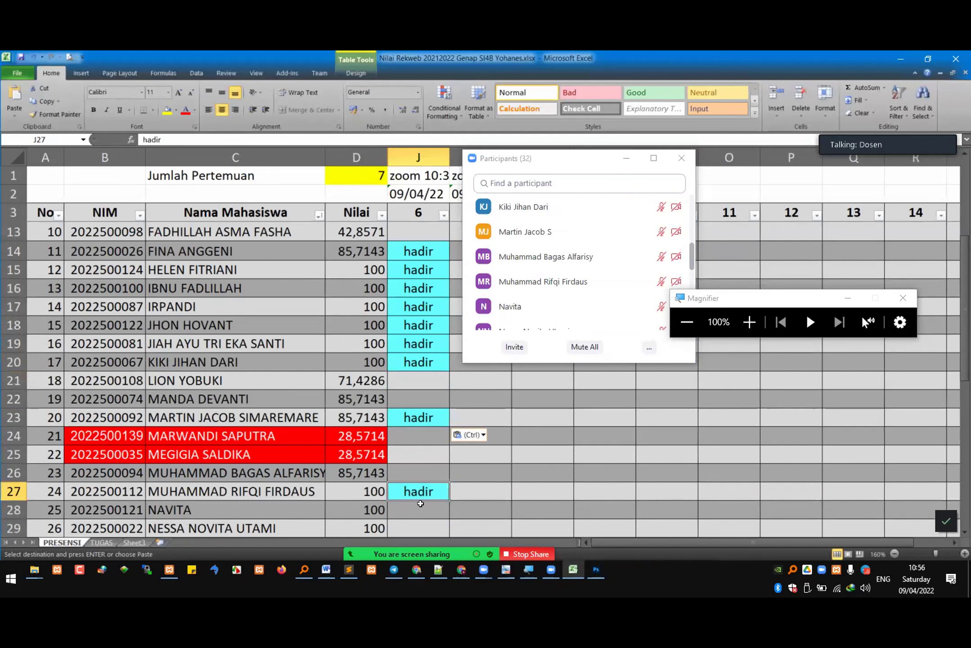
key("ctrl+c")
left_click(416, 513)
key("ctrl+v")
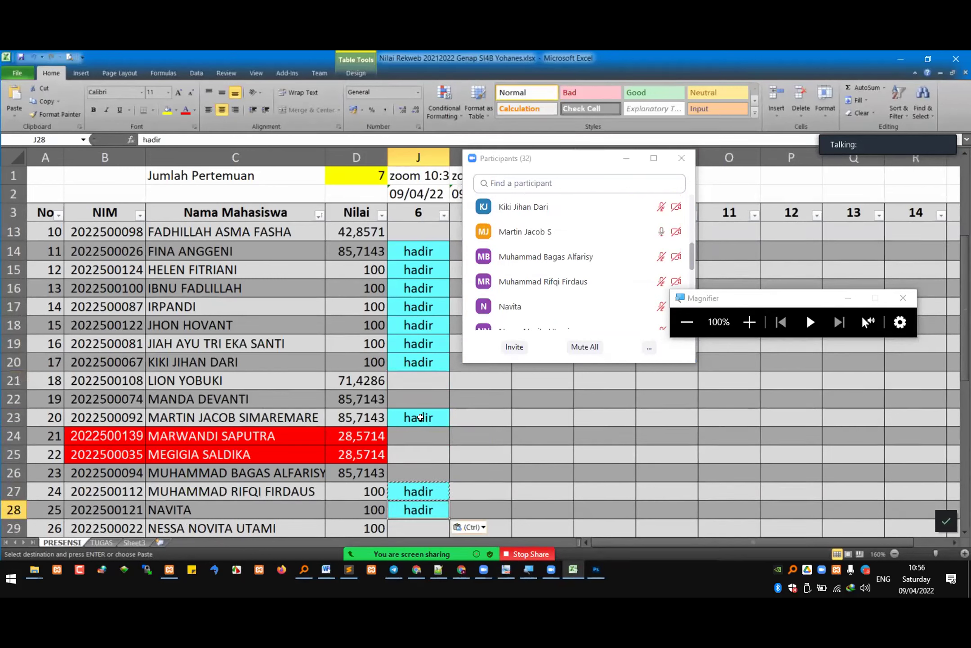
left_click(420, 417)
right_click(420, 417)
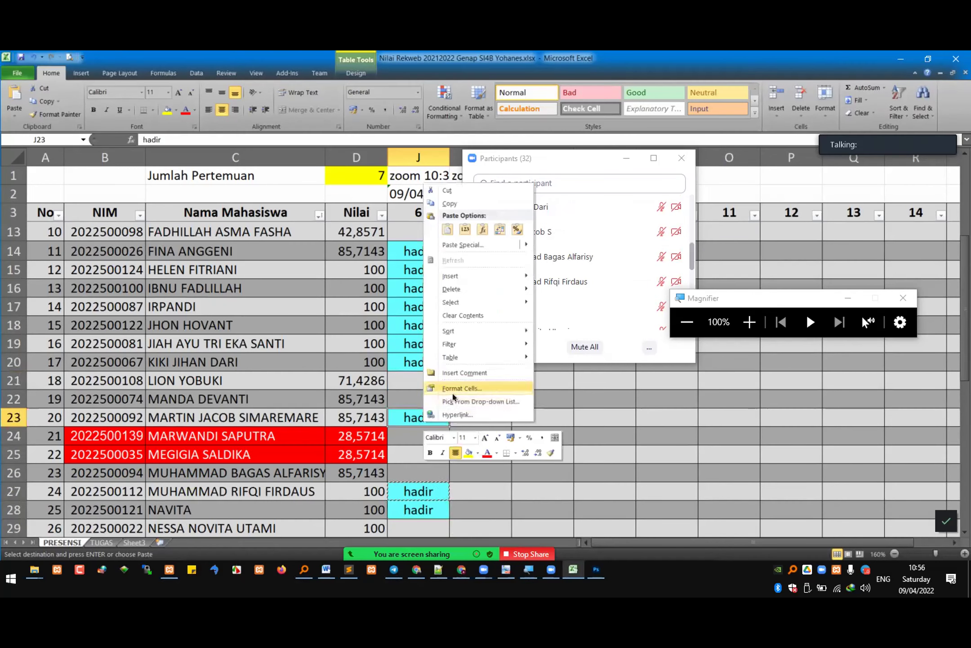
key("Escape")
scroll(411, 453, "down", 2)
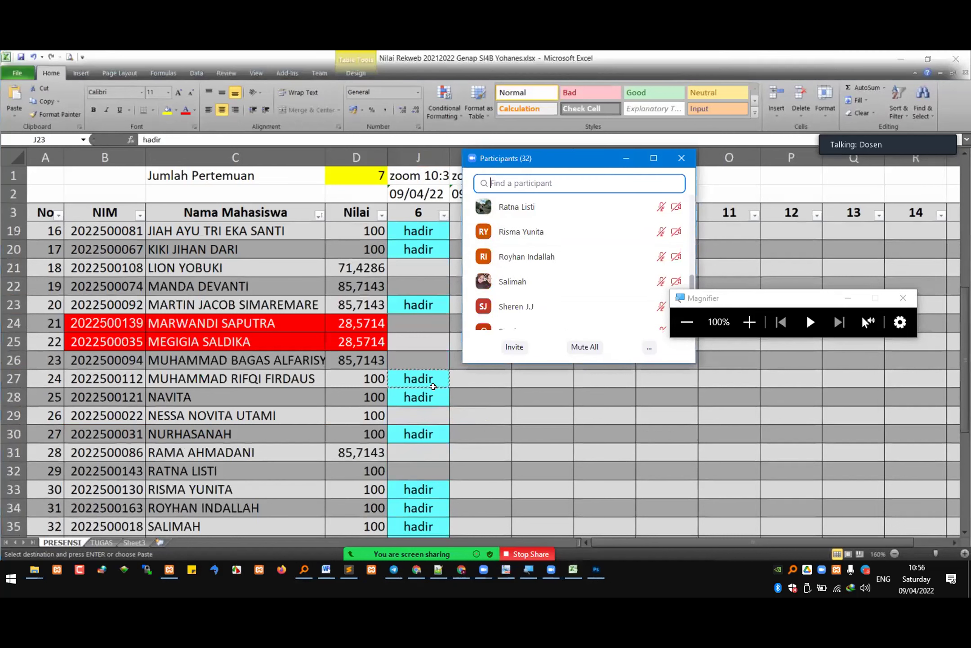
type("rama")
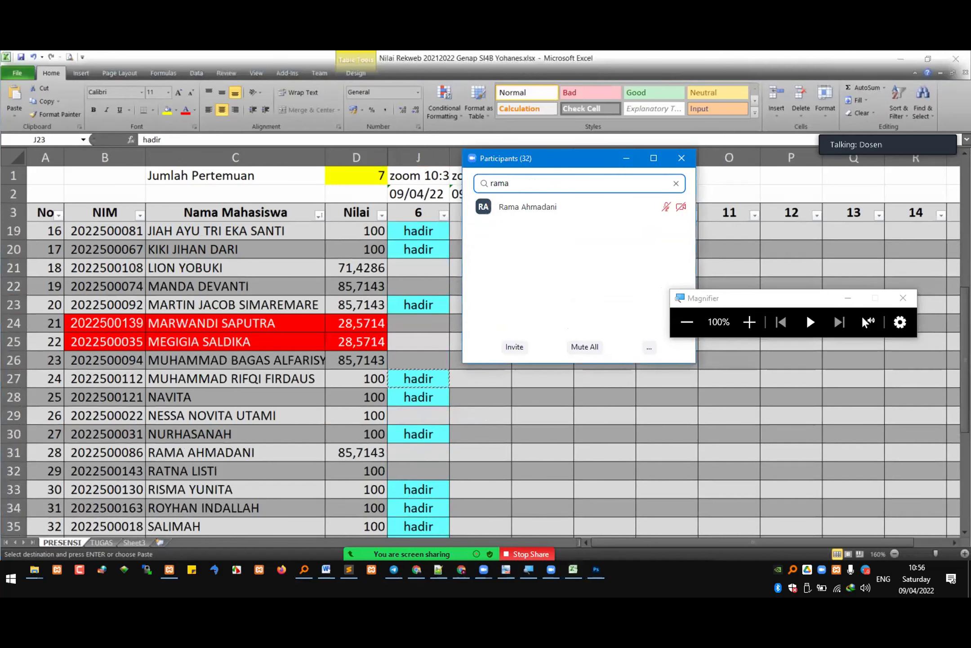
Mark cells J31 and J32 as hadir by copying from J30 and J31
left_click(414, 430)
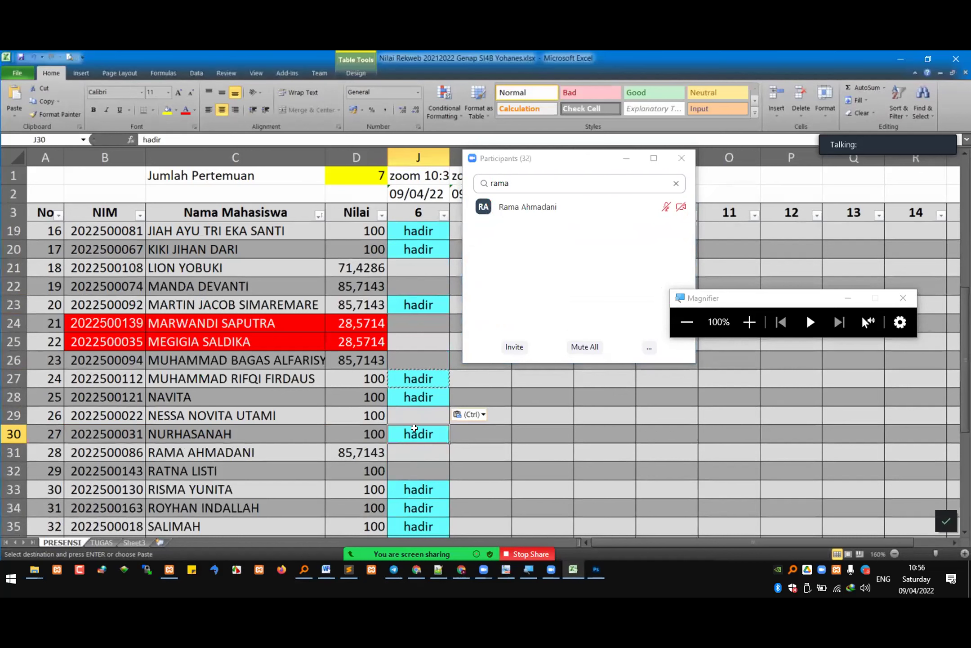
key("ctrl+c")
left_click(421, 453)
key("ctrl+v")
key("Down")
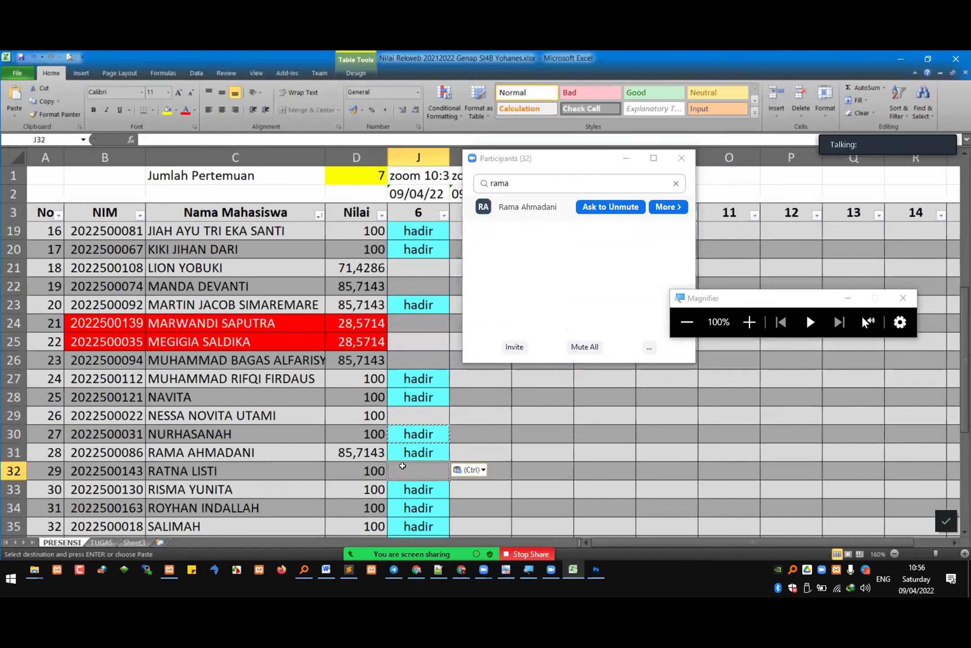
type("ratna")
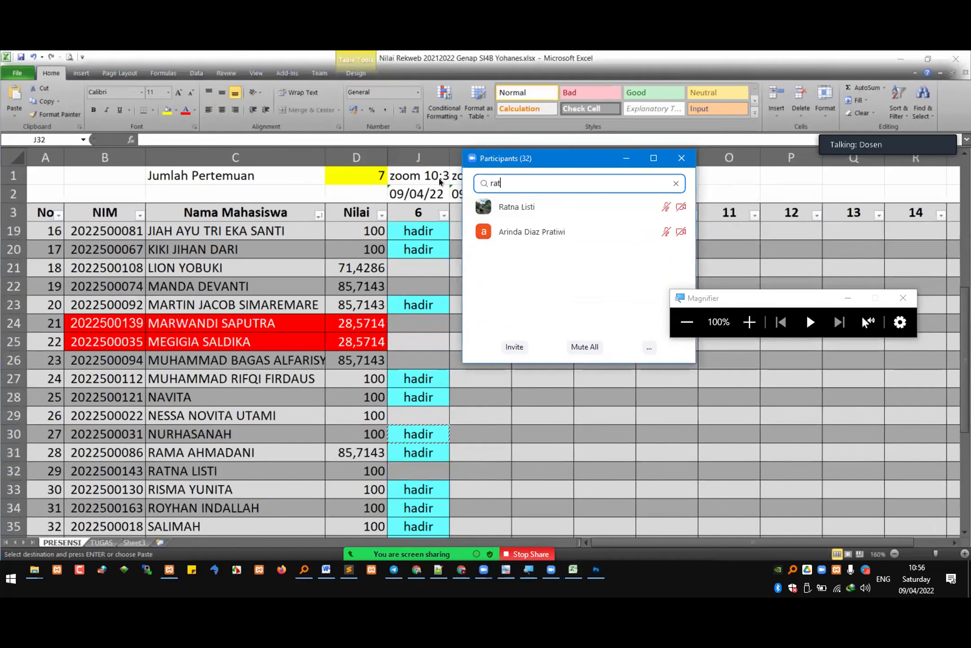
left_click(416, 468)
key("ctrl+v")
left_click(415, 458)
key("ctrl+c")
left_click(414, 465)
key("ctrl+v")
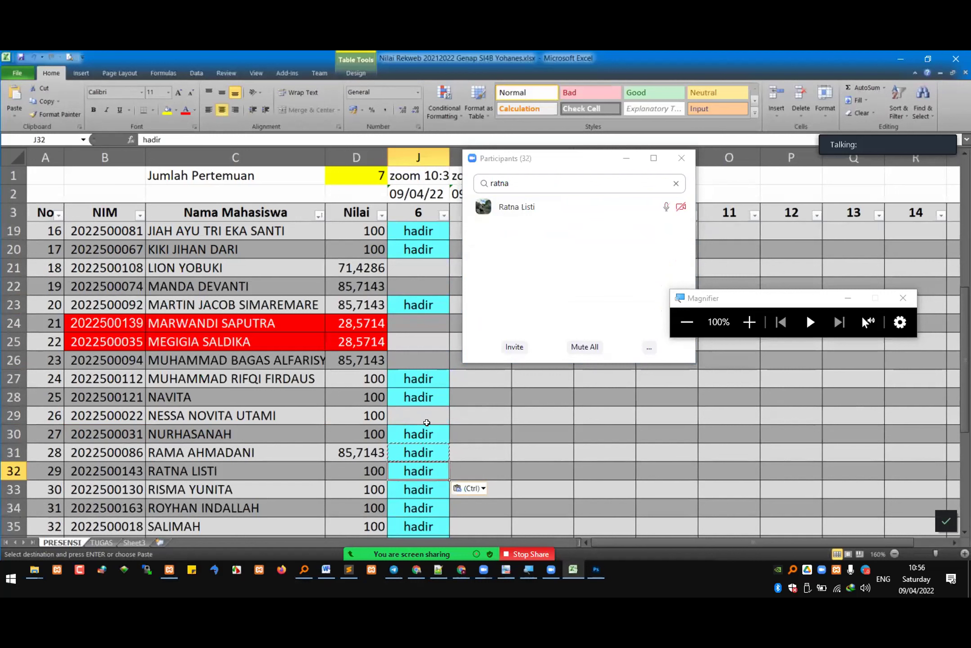
left_click(416, 399)
key("Escape")
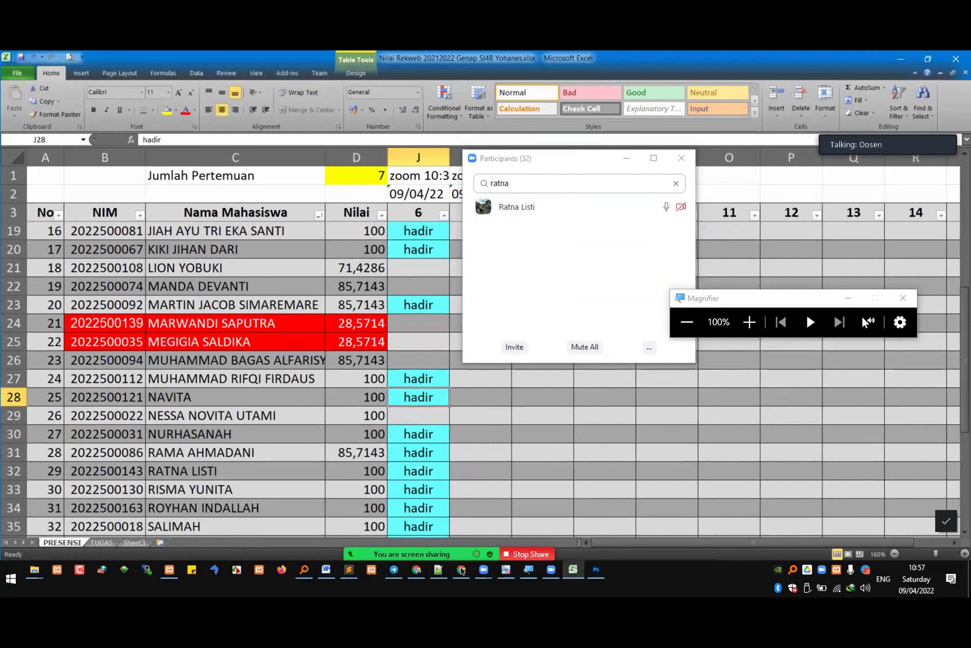
Copy hadir from J28 into J29, then switch back to the WordPress customizer
mouse_move(462, 571)
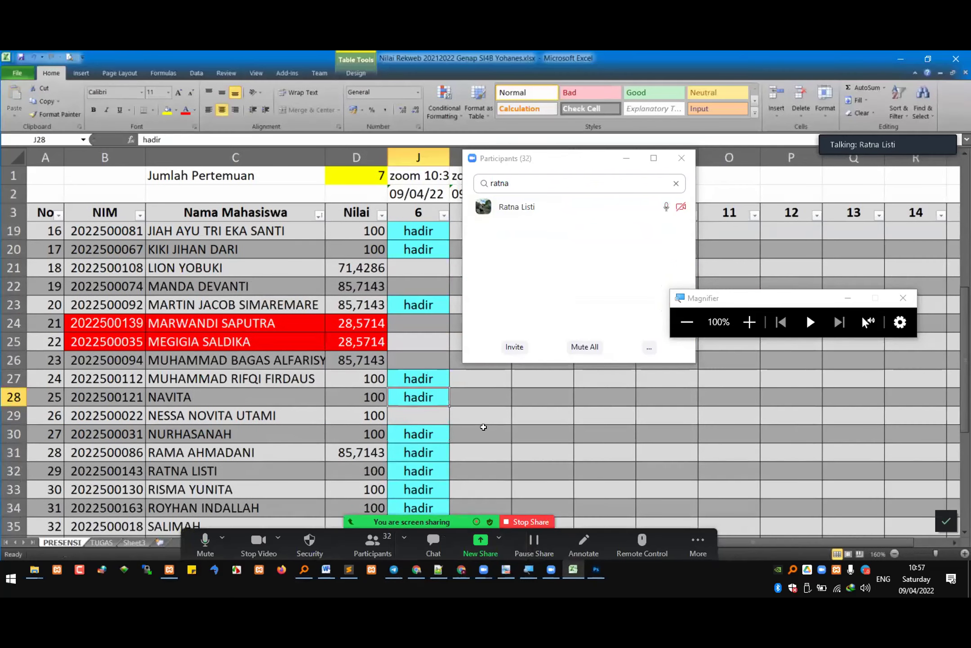
type("ness")
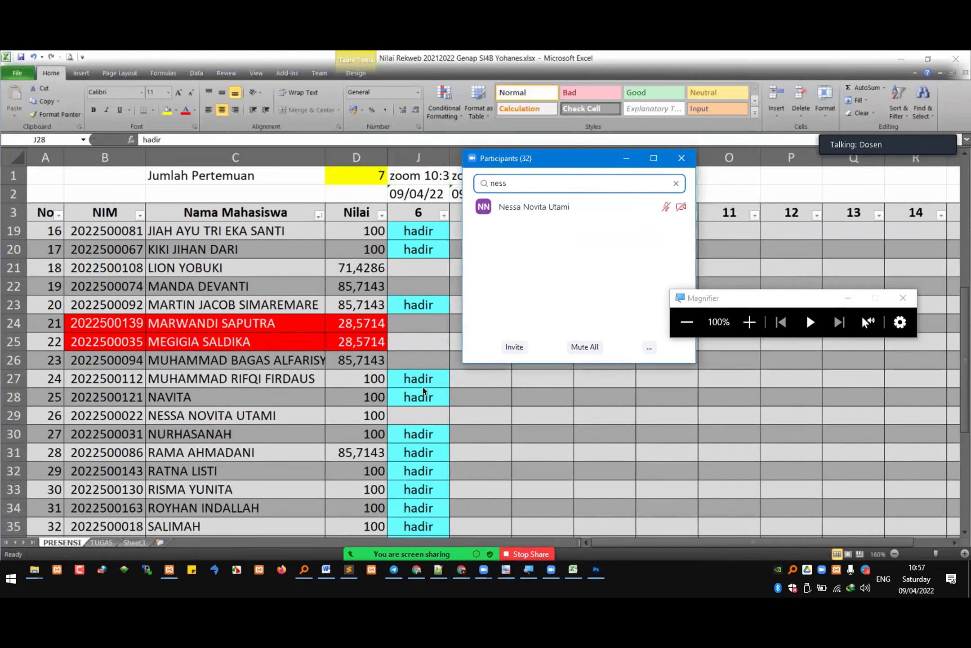
left_click(429, 396)
key("ctrl+c")
left_click(424, 416)
key("ctrl+v")
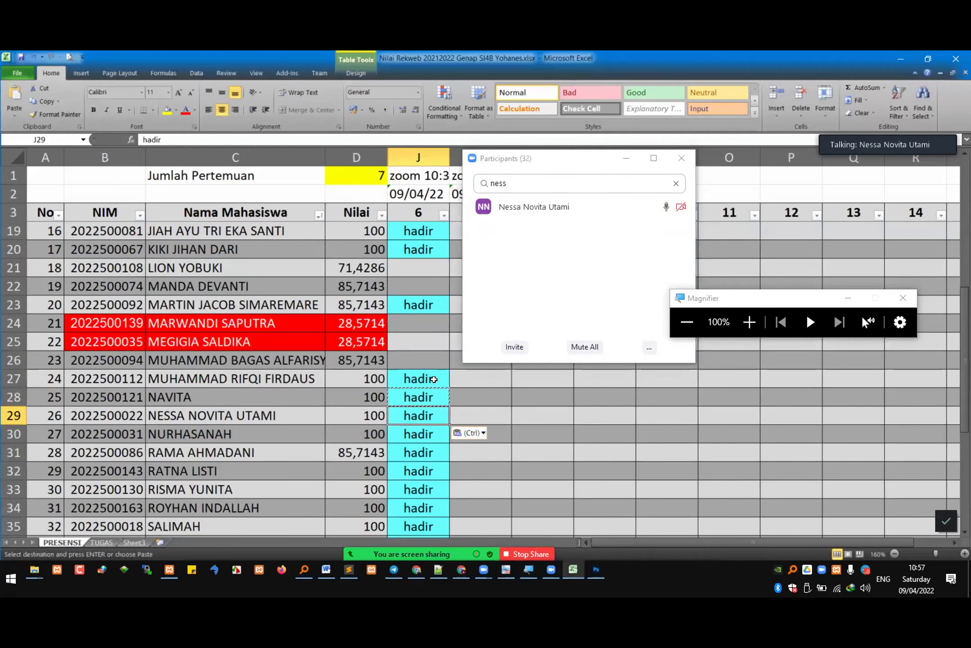
key("Escape")
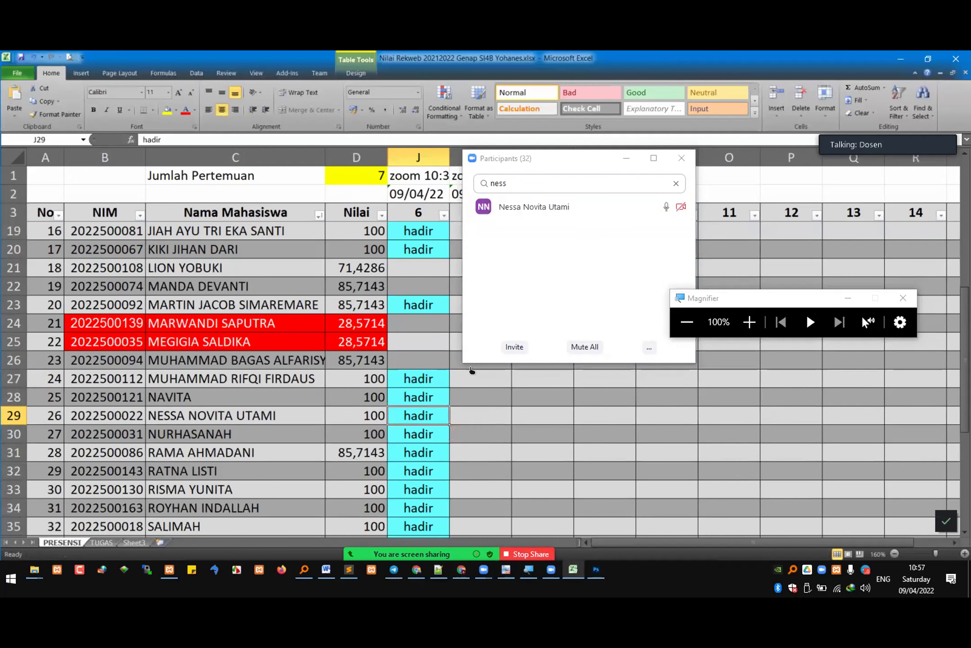
key("alt+Tab")
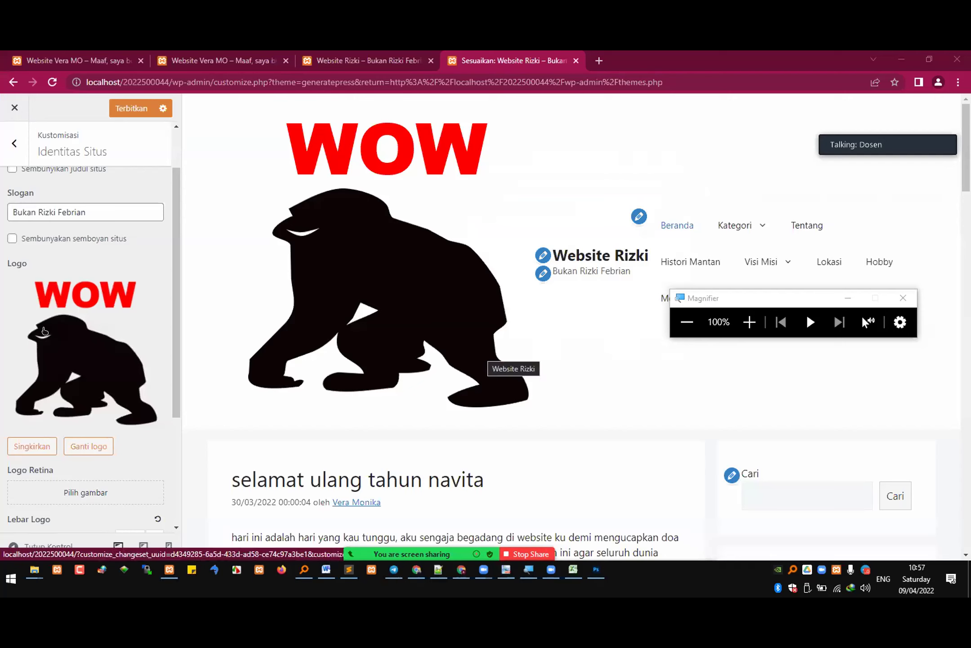
Search Google for 'Logo Retina' and highlight the snippet explaining retina logos
scroll(74, 382, "down", 1)
scroll(76, 382, "up", 3)
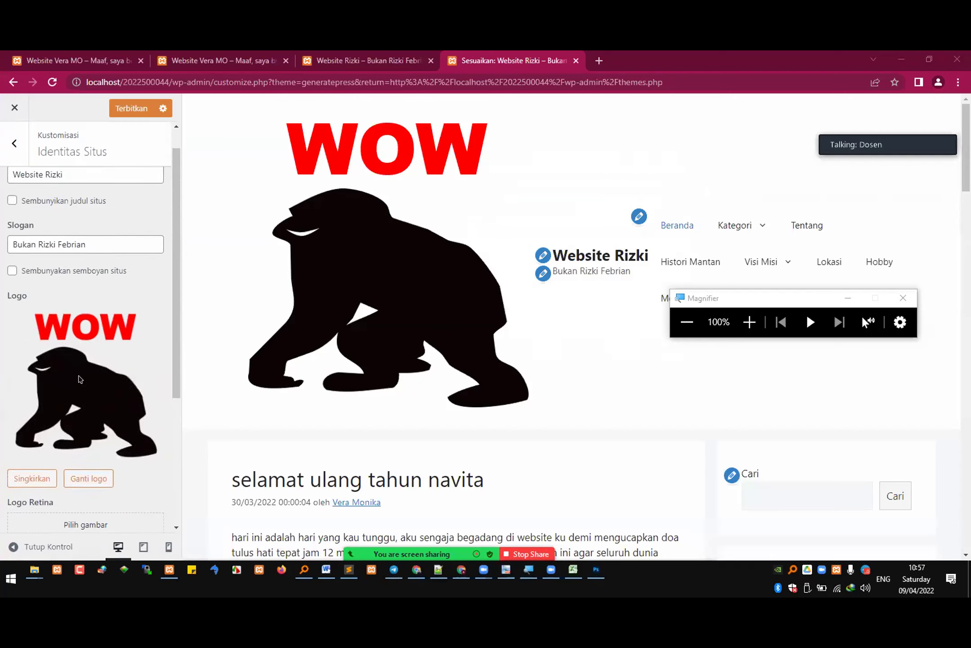
scroll(41, 432, "down", 1)
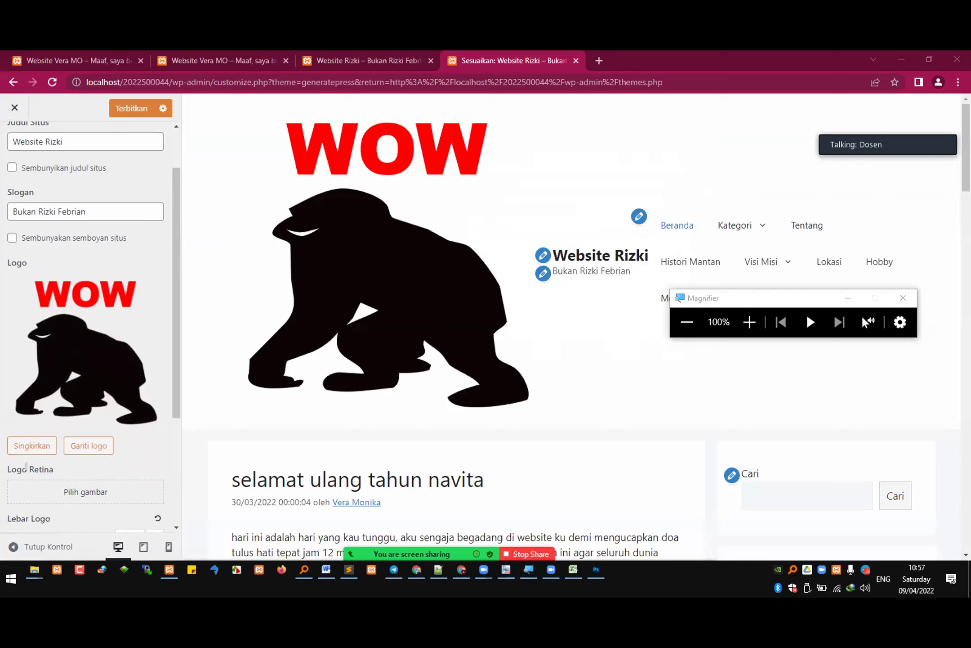
triple_click(25, 468)
right_click(29, 469)
mouse_move(108, 444)
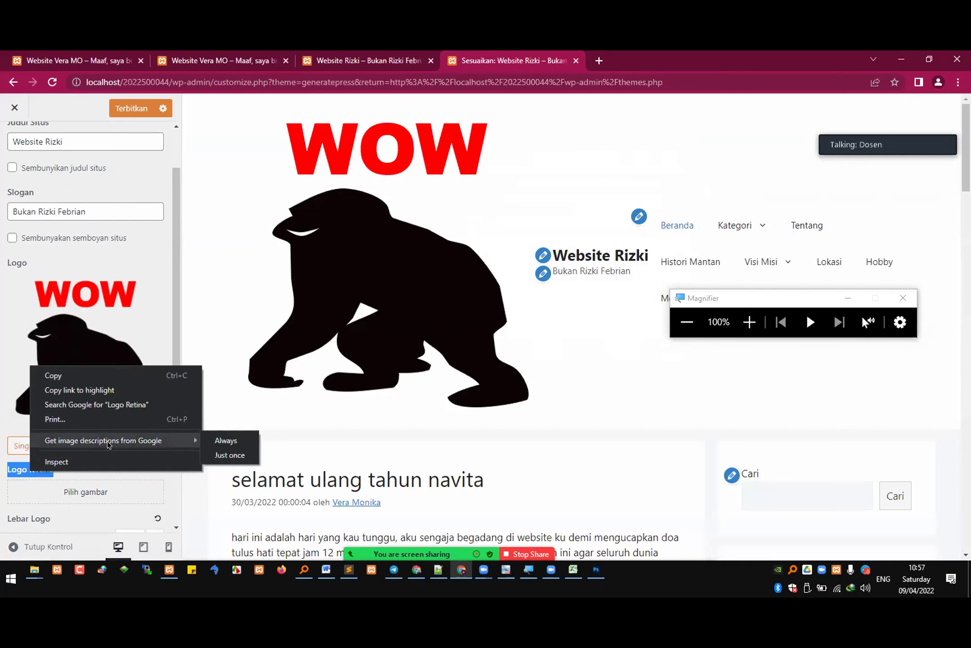
left_click(129, 406)
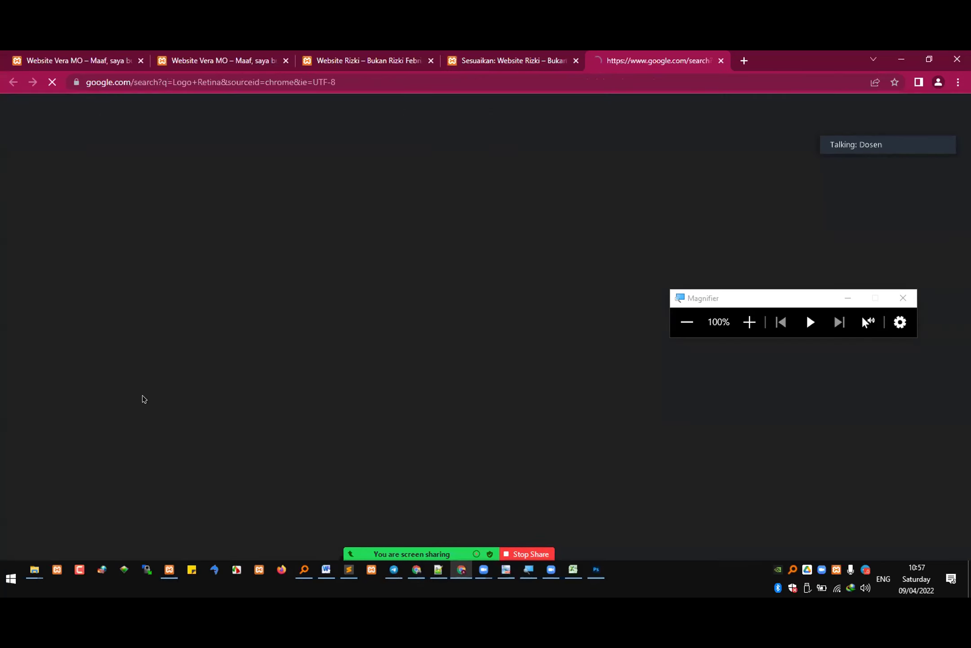
scroll(210, 304, "down", 4)
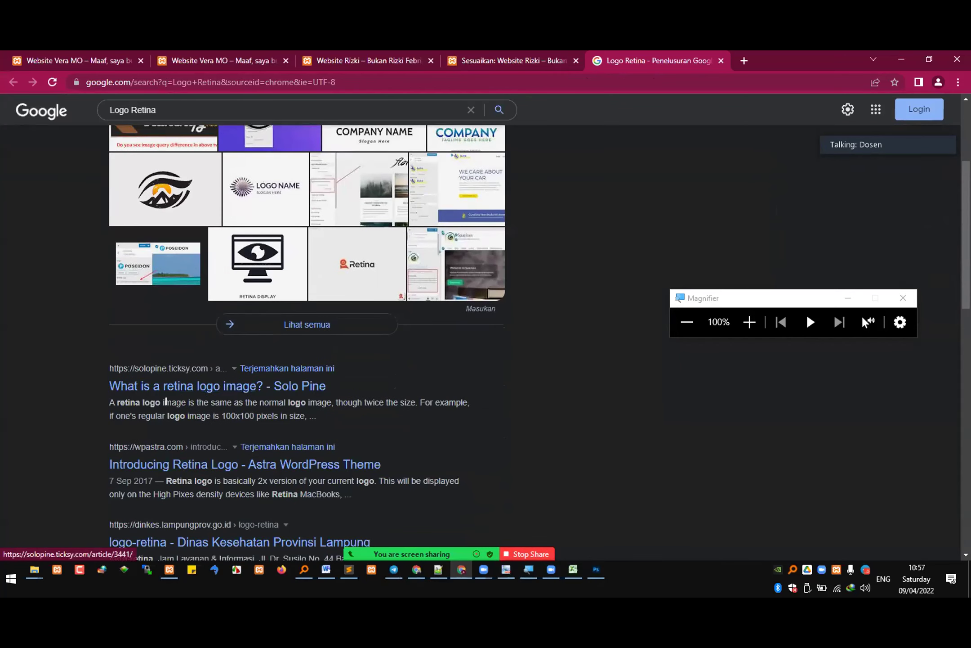
left_click_drag(158, 402, 409, 401)
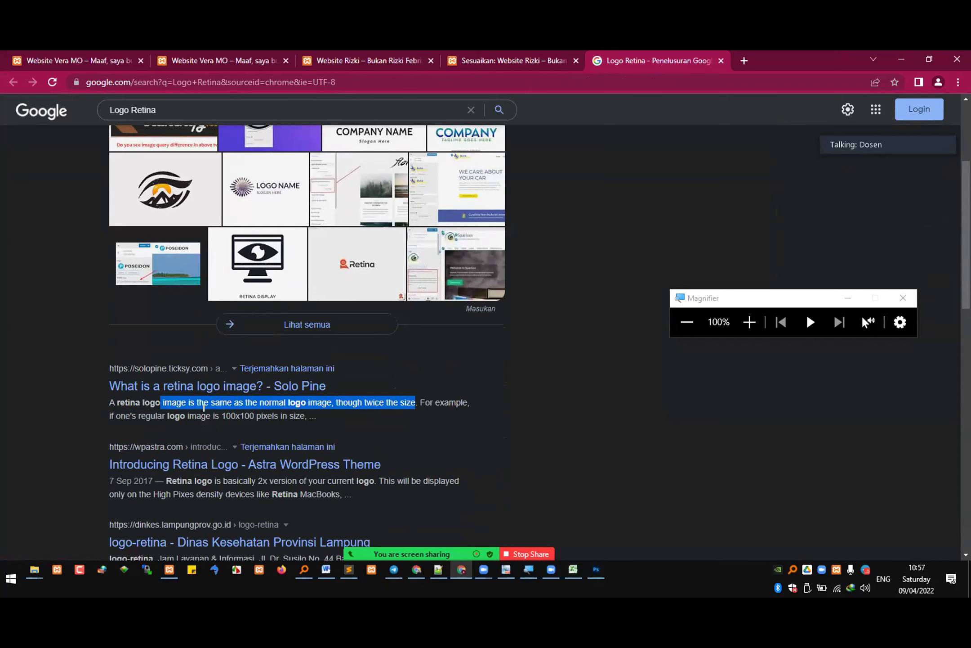
Open Solo Pine's 'What is a retina logo image?' article and highlight the Retina Display sentence
scroll(204, 406, "down", 1)
left_click(225, 326)
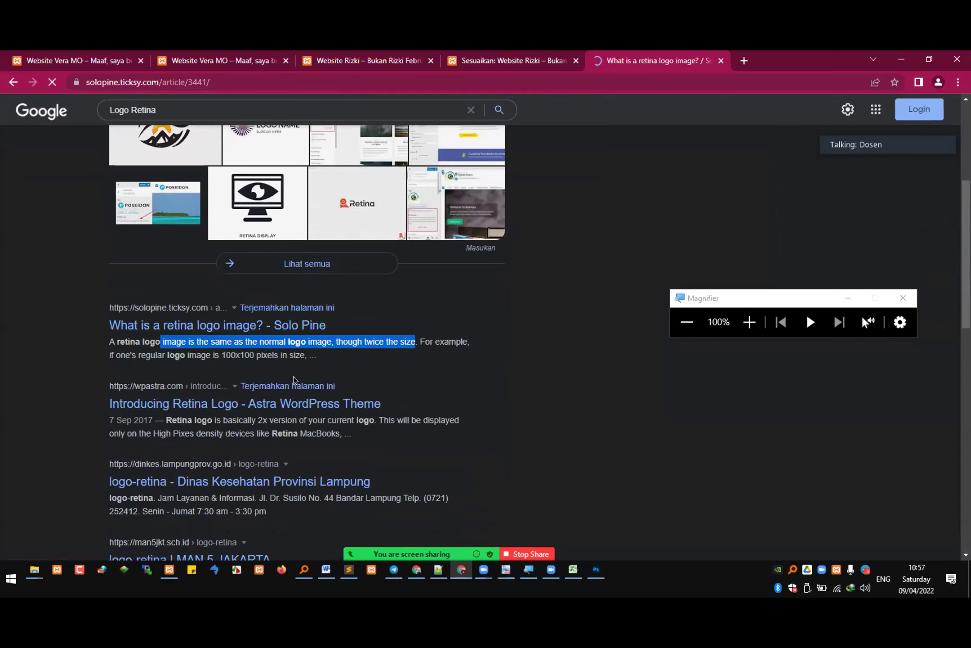
scroll(261, 249, "down", 3)
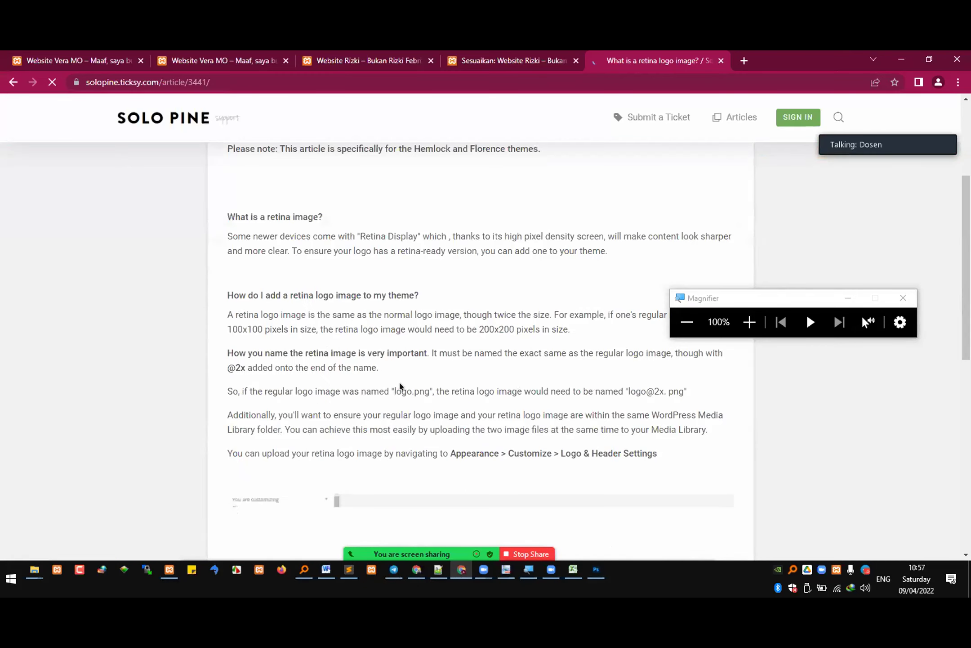
left_click_drag(273, 236, 290, 250)
Back in the customizer, set the second WOW ape image as the Logo Retina
left_click(485, 61)
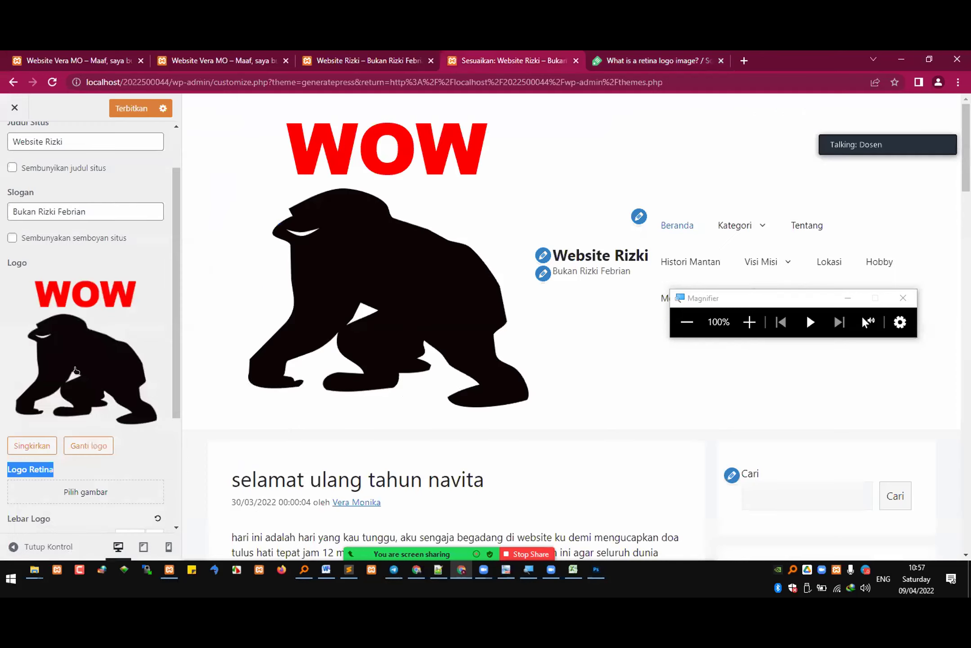
scroll(75, 370, "down", 2)
scroll(97, 377, "up", 2)
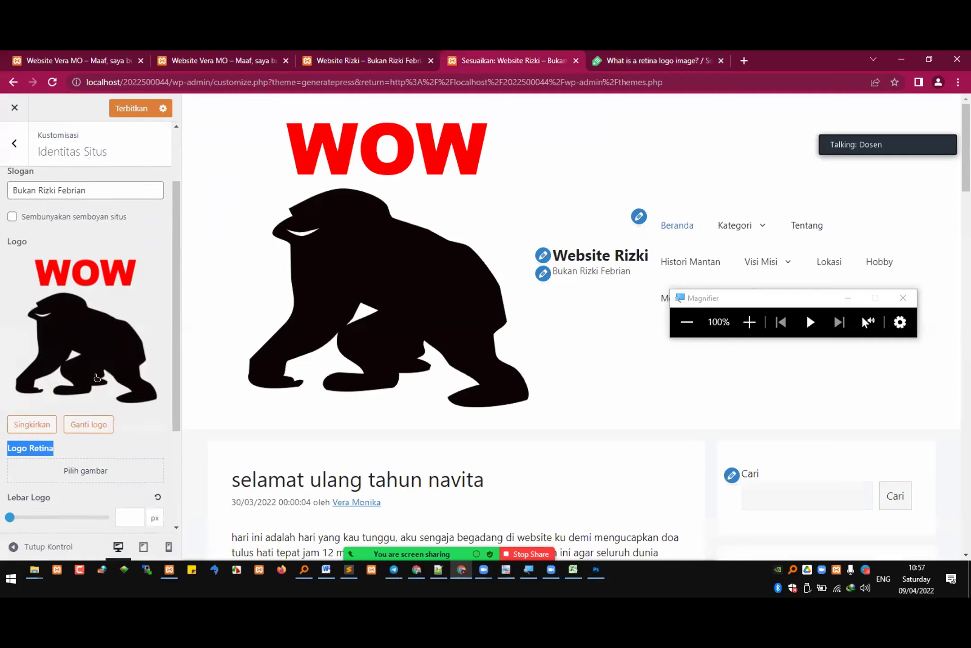
scroll(96, 377, "up", 2)
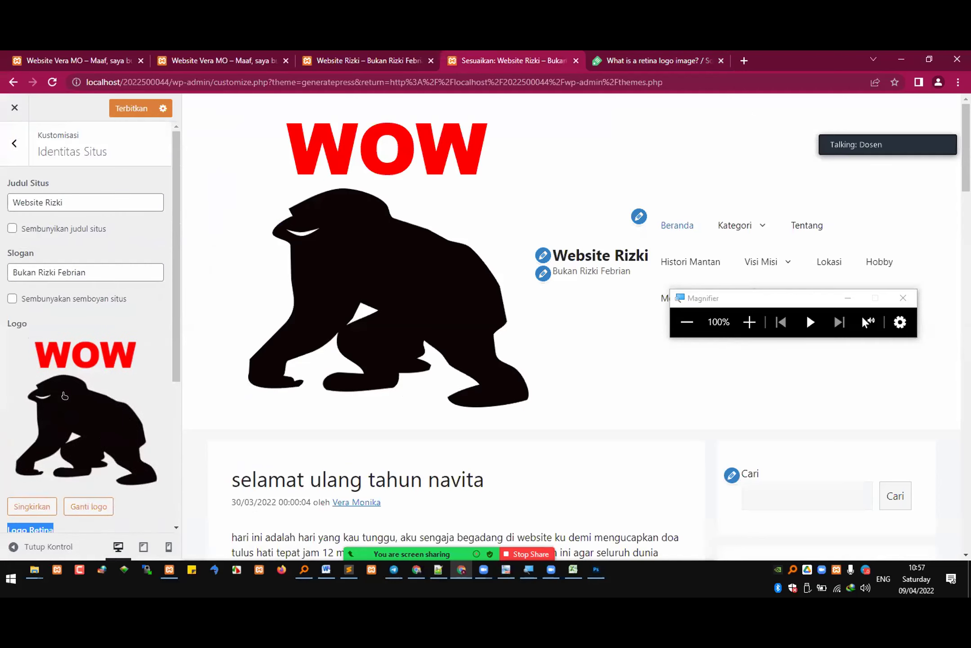
scroll(65, 395, "down", 3)
left_click(86, 432)
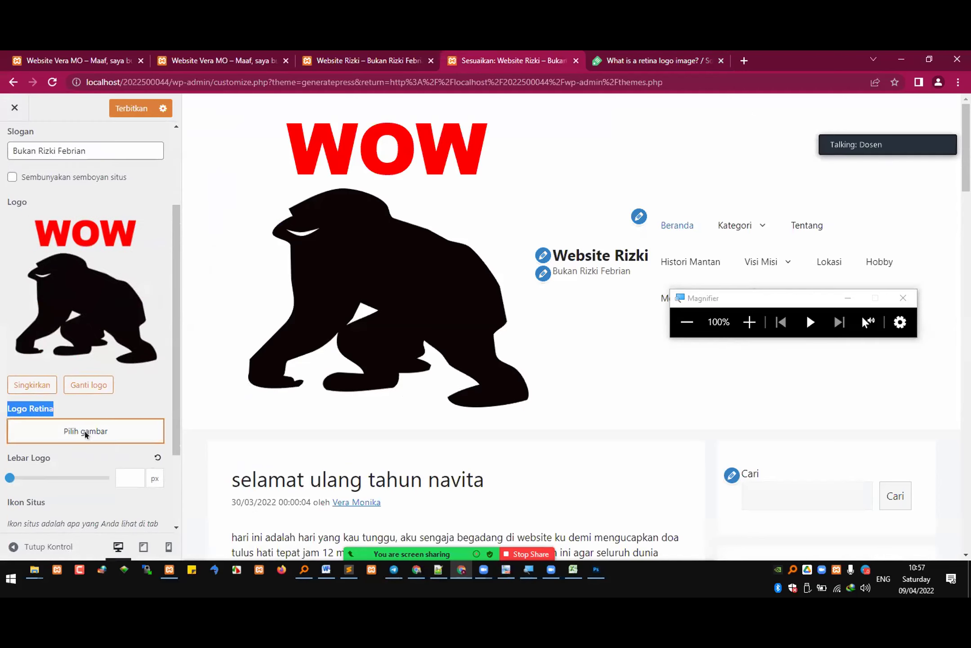
left_click(178, 245)
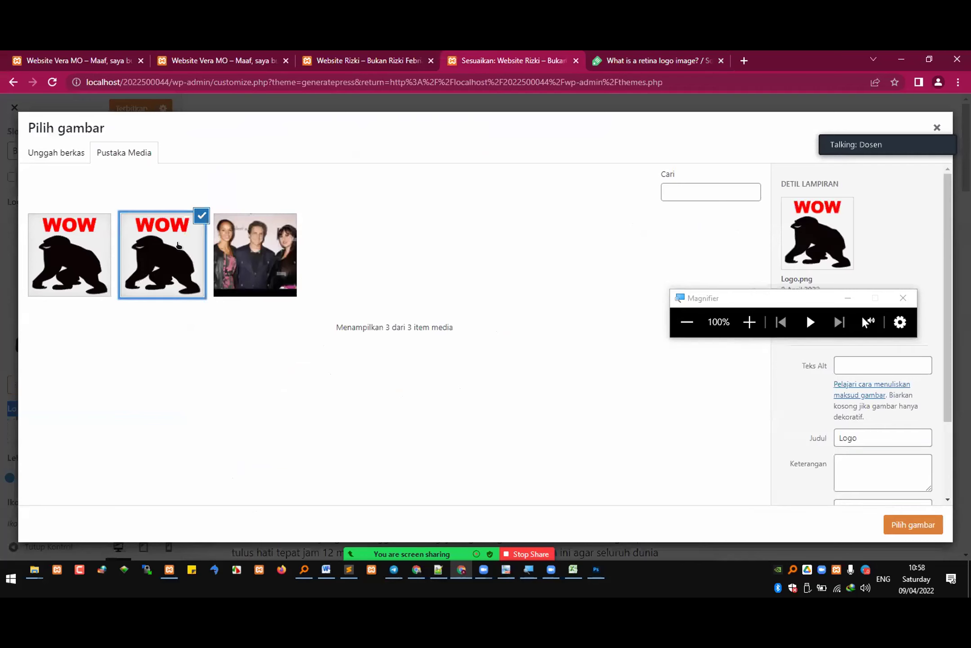
left_click(913, 524)
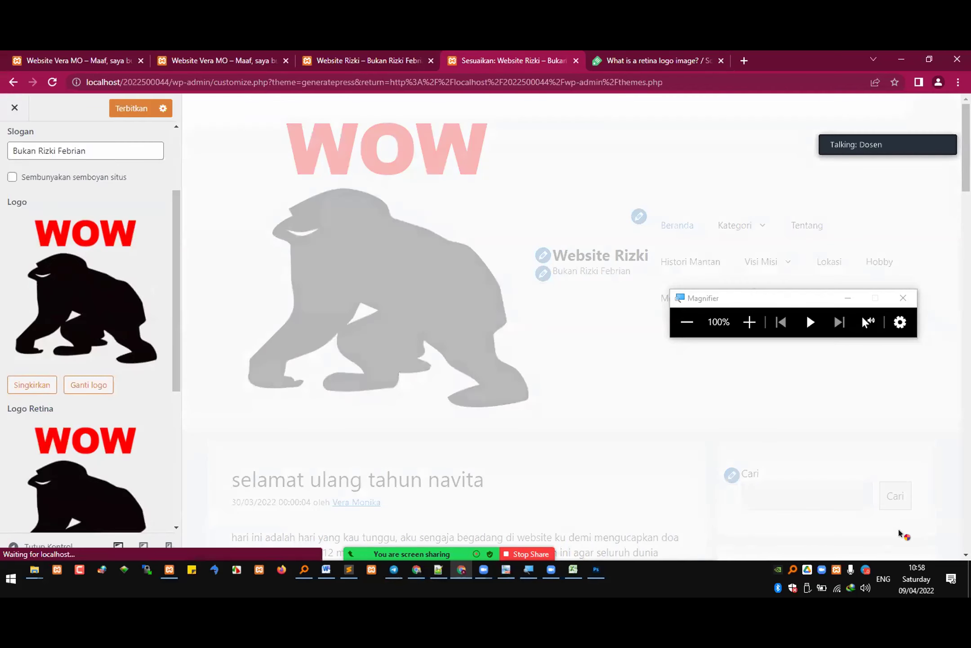
Set the Lebar Logo width to 80 px
scroll(130, 423, "down", 4)
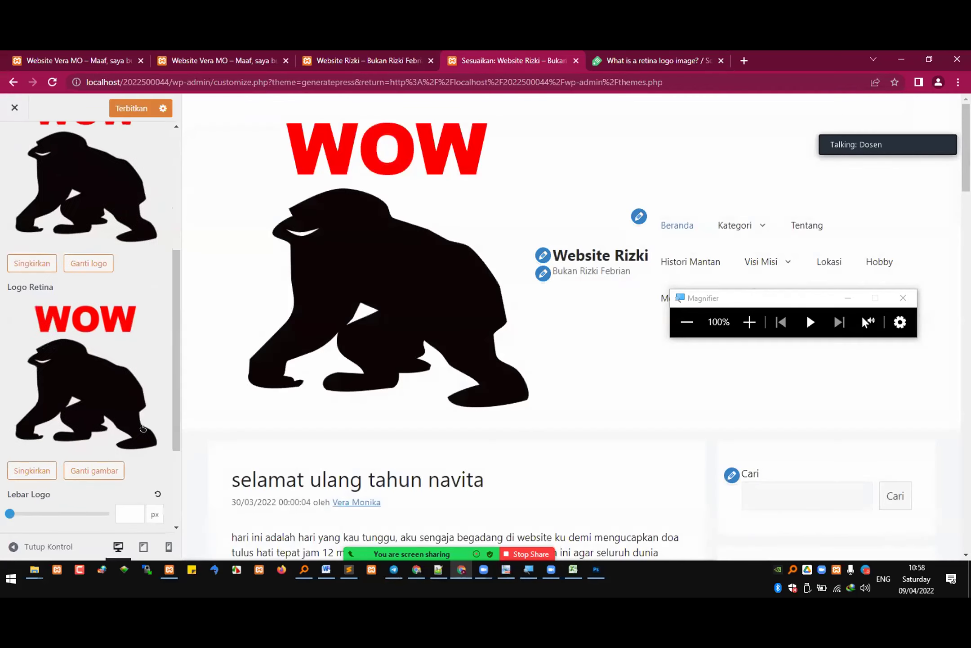
scroll(9, 398, "down", 1)
left_click_drag(10, 392, 15, 392)
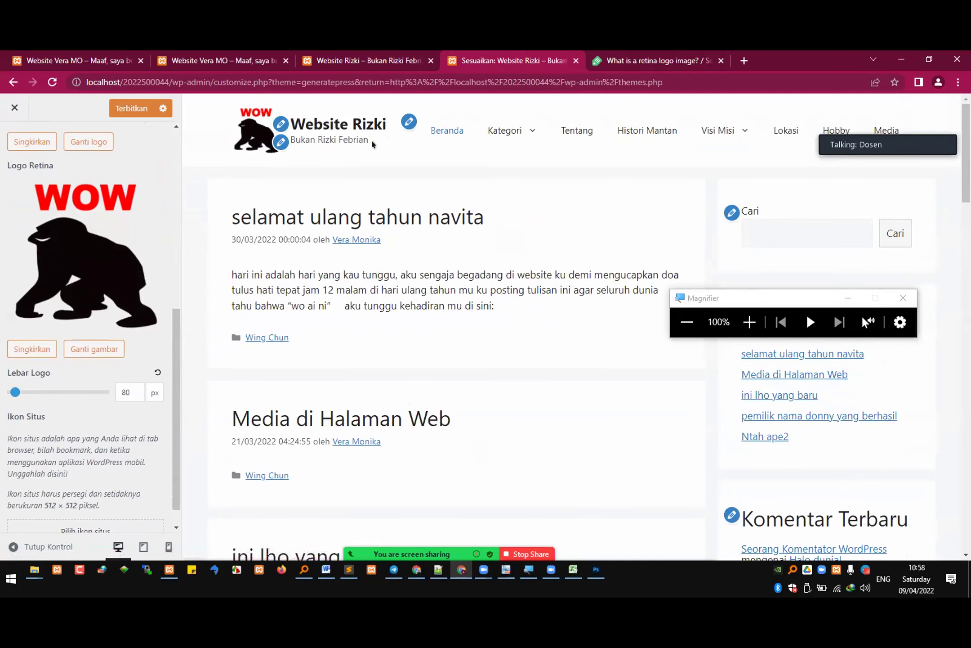
left_click(32, 392)
left_click_drag(32, 394, 10, 397)
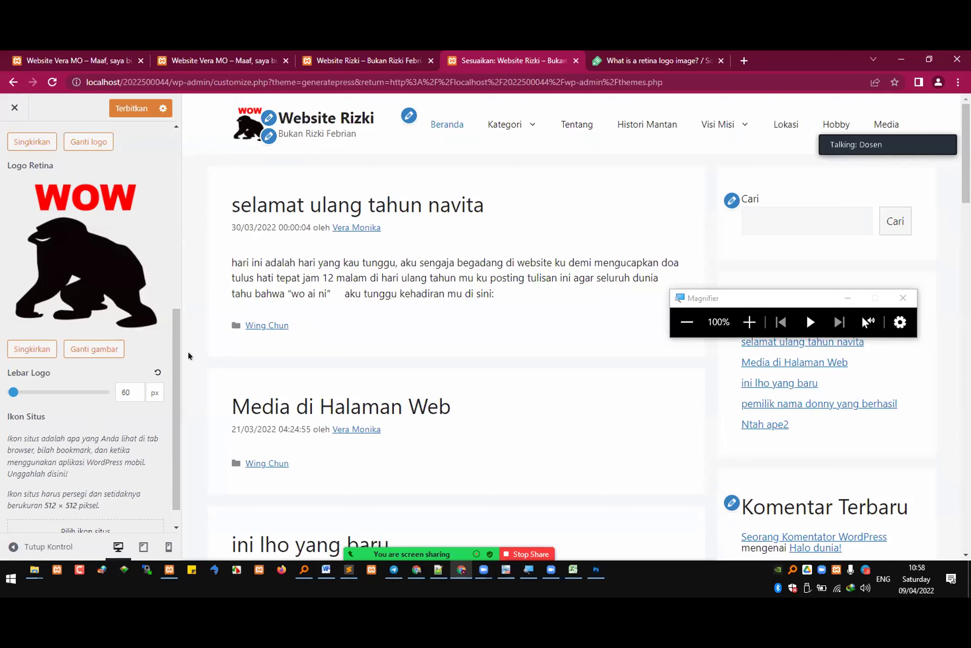
scroll(172, 354, "down", 2)
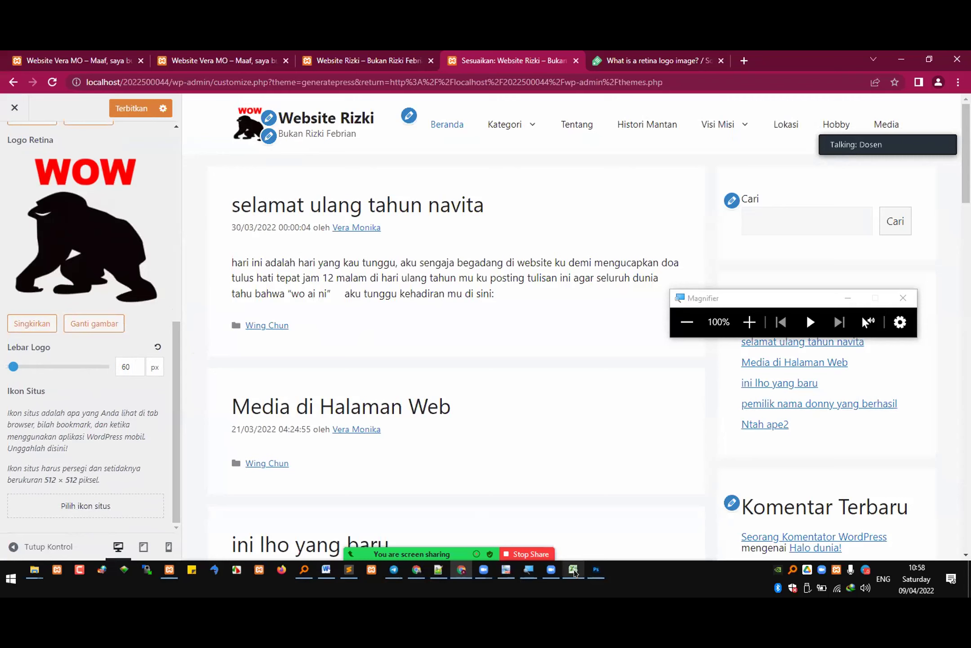
In Excel, look up two participants in the meeting search and mark J24 and J25 with x
mouse_move(572, 563)
left_click(575, 519)
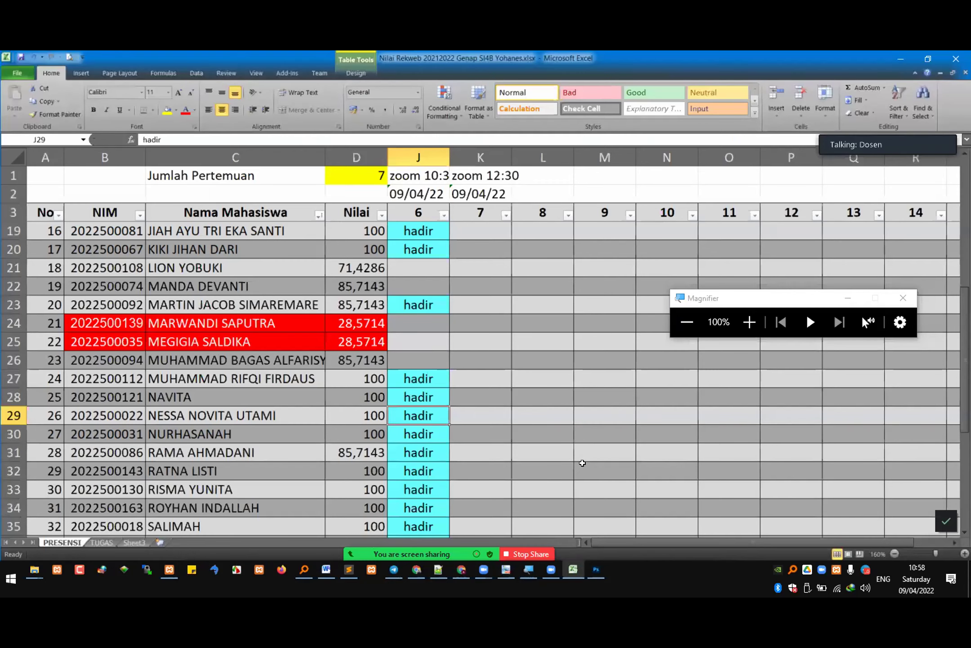
left_click(412, 322)
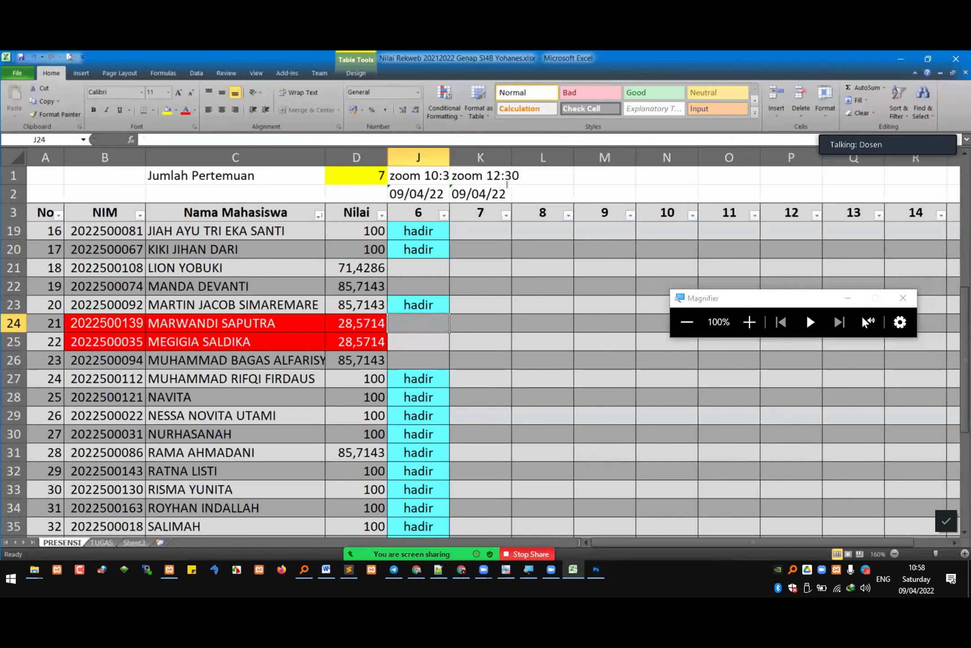
key("alt+u")
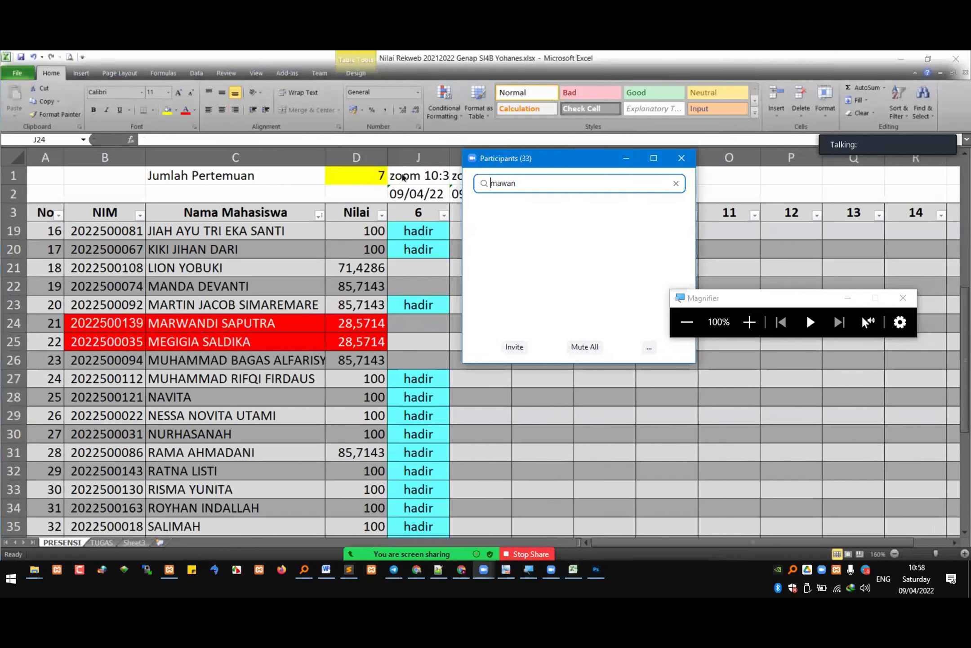
key("ctrl+a")
type("marwa")
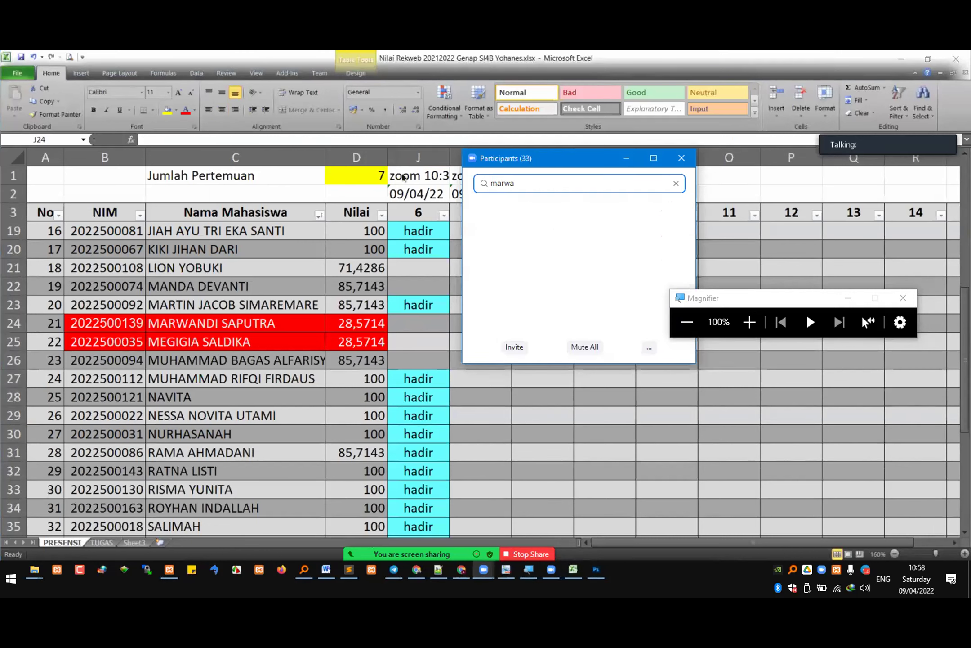
key("ctrl+a")
type("me")
left_click(409, 323)
type("x")
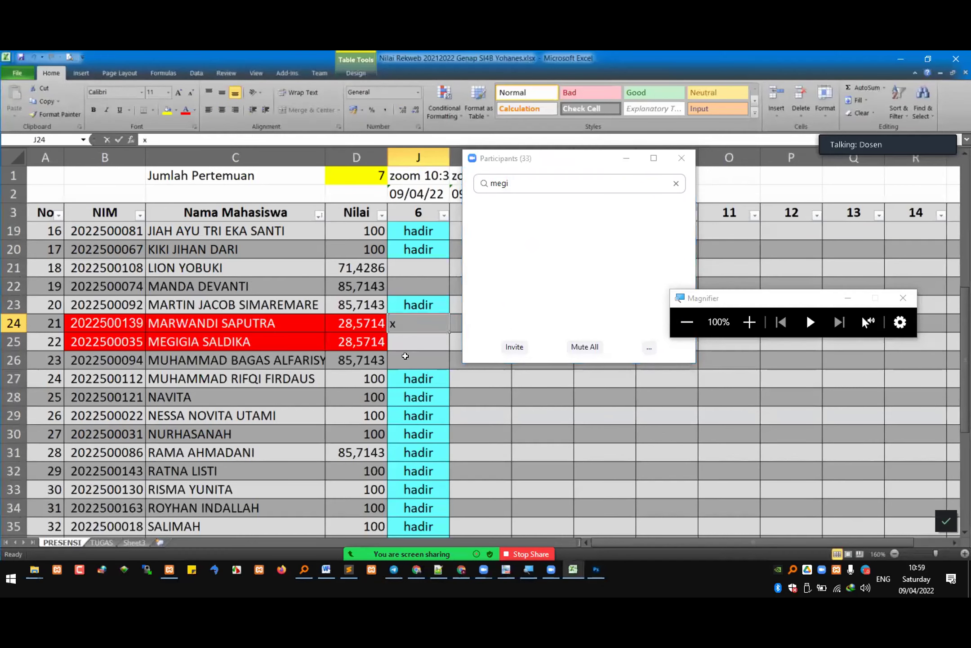
key("Return")
type("x")
key("Return")
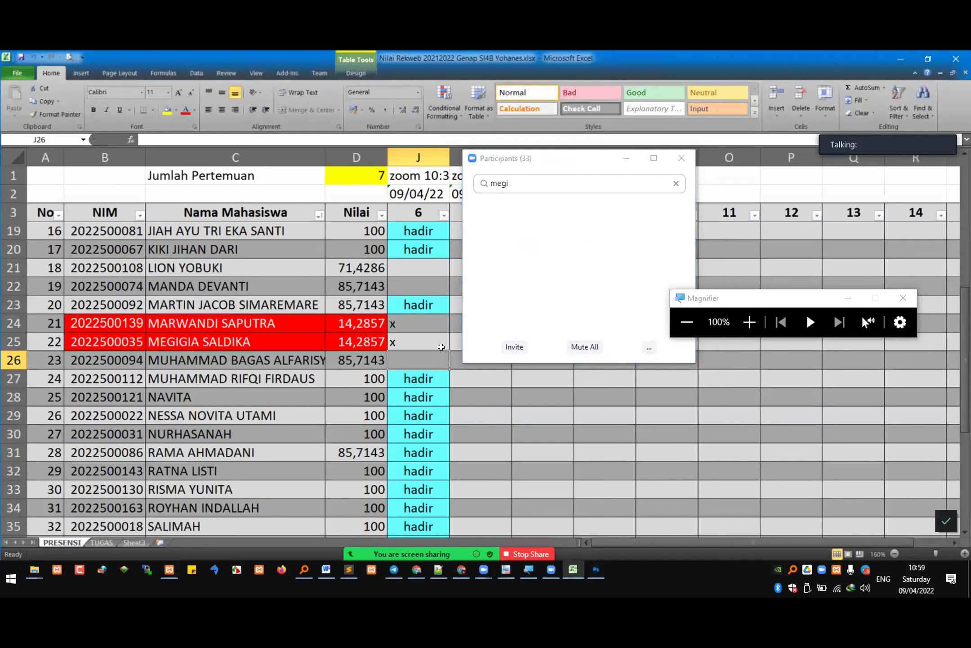
After checking the next participant, copy hadir from J27 into J26
double_click(499, 183)
type("baga")
left_click(414, 380)
key("ctrl+c")
left_click(416, 360)
key("ctrl+v")
key("Escape")
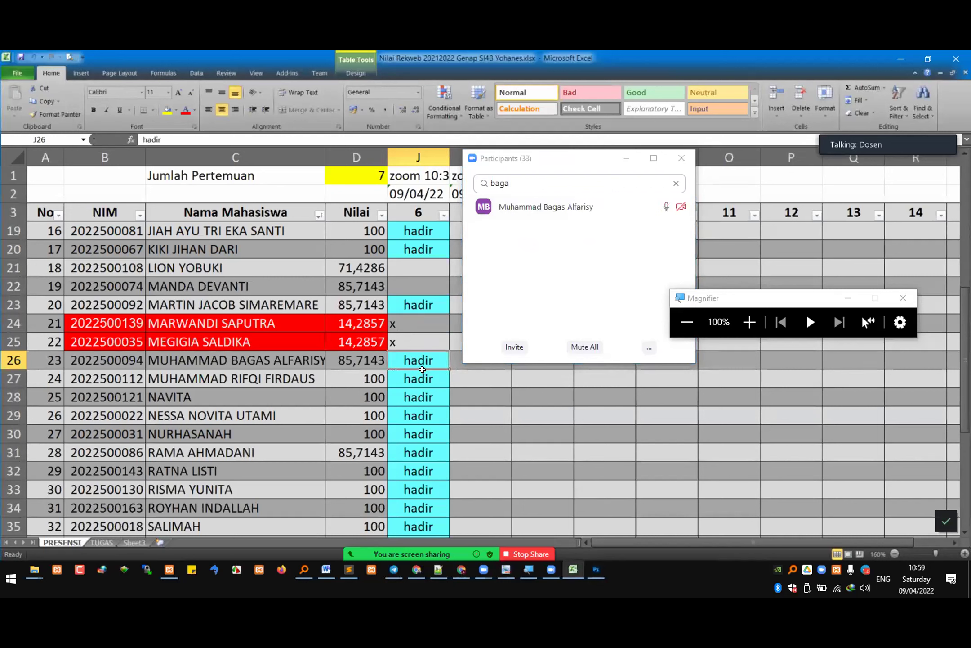
After checking another participant, copy the x from J24 into J21
key("alt+Tab")
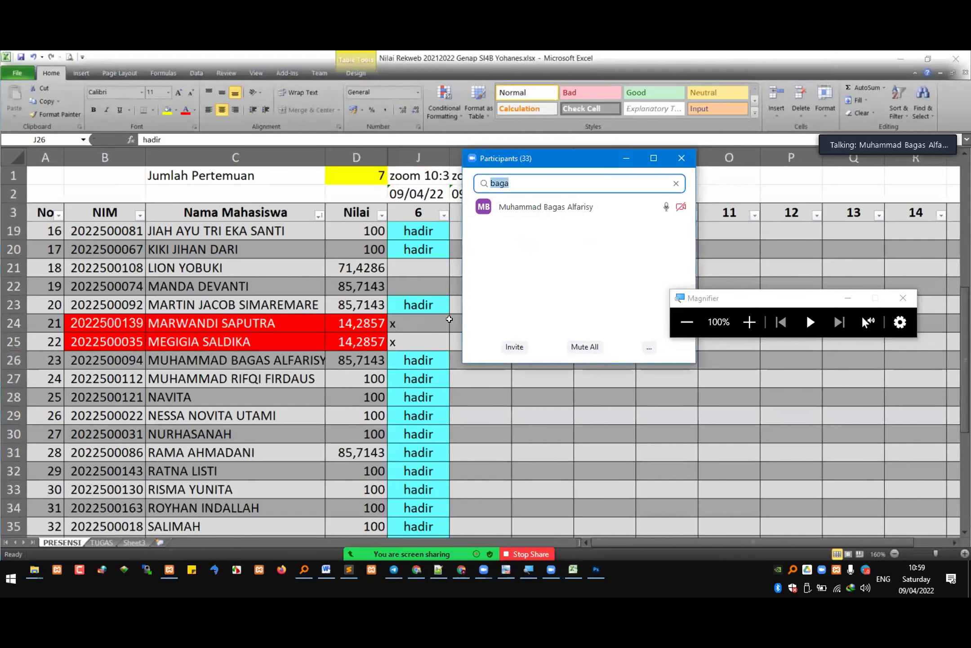
type("lion")
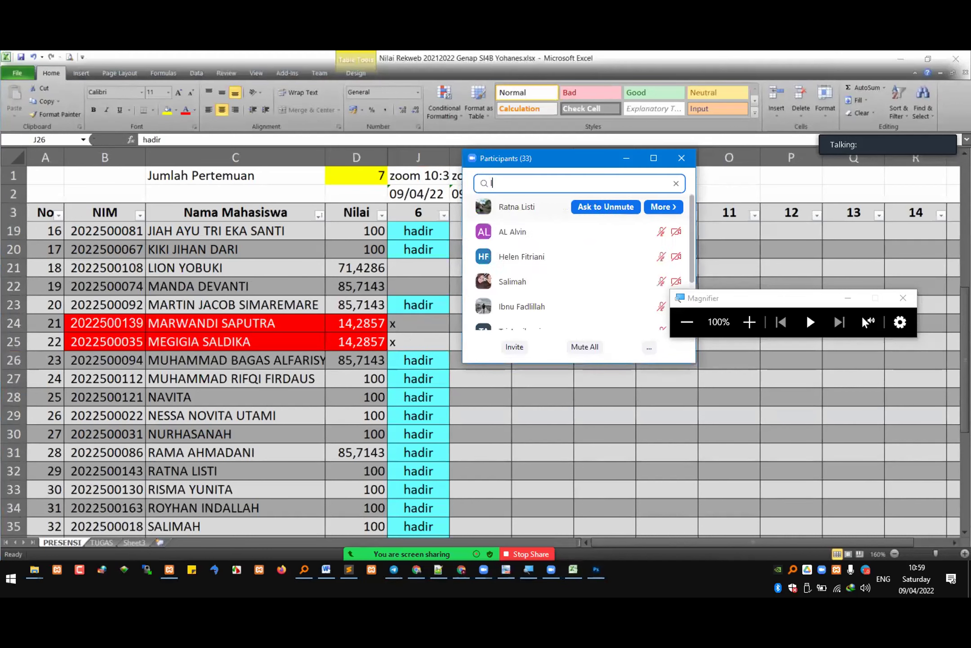
left_click(408, 317)
left_click(407, 318)
key("ctrl+c")
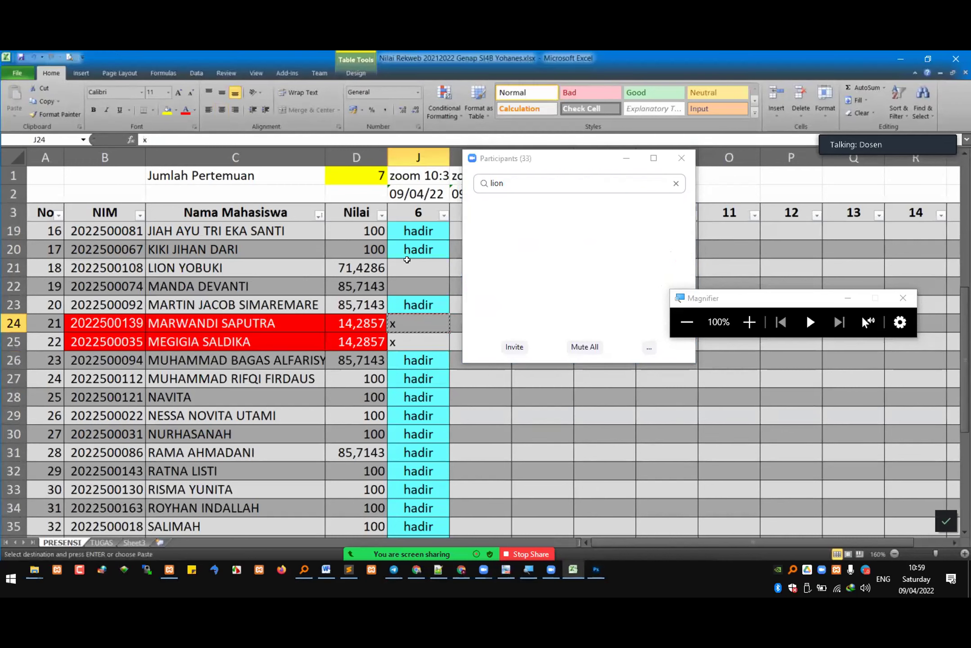
left_click(407, 260)
key("ctrl+v")
After checking another participant, mark J22 with x
key("alt+Tab")
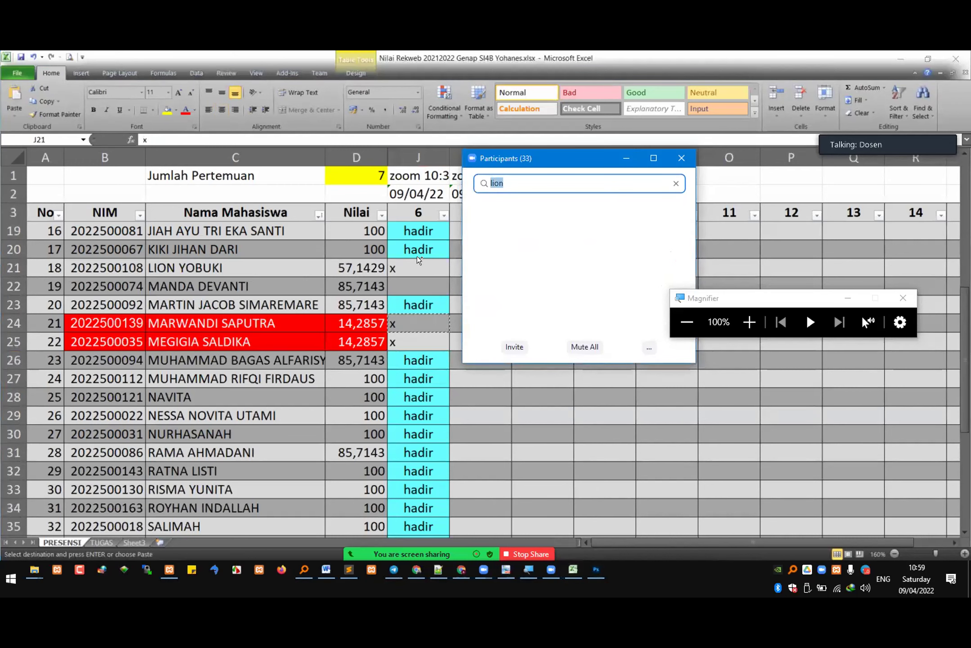
type("manda")
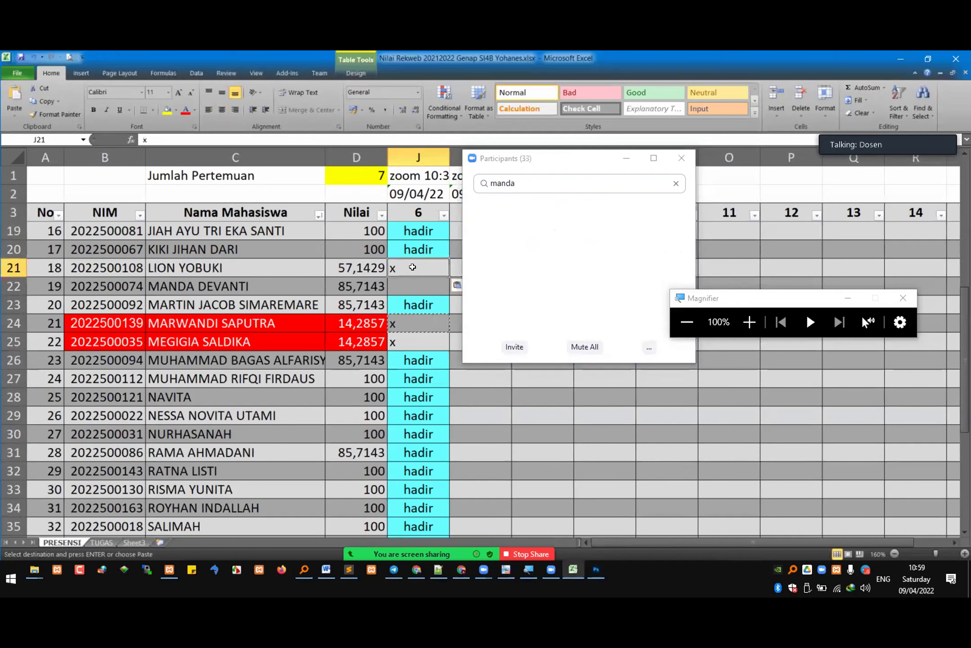
left_click(415, 271)
left_click(400, 281)
type("x")
left_click(413, 331)
scroll(416, 315, "up", 4)
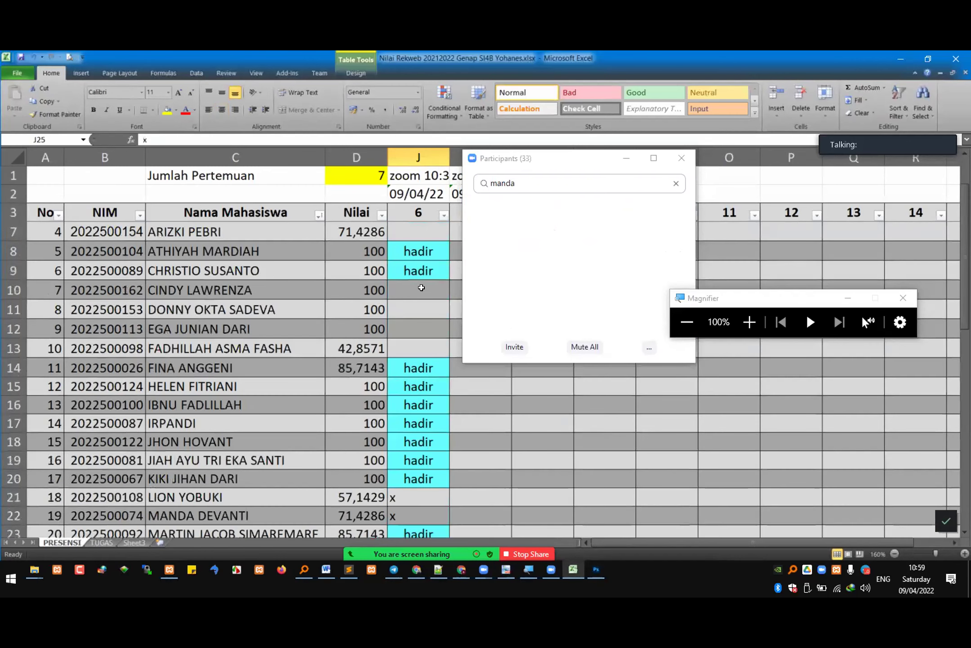
Enter izin in cells J10 and K10
left_click(422, 287)
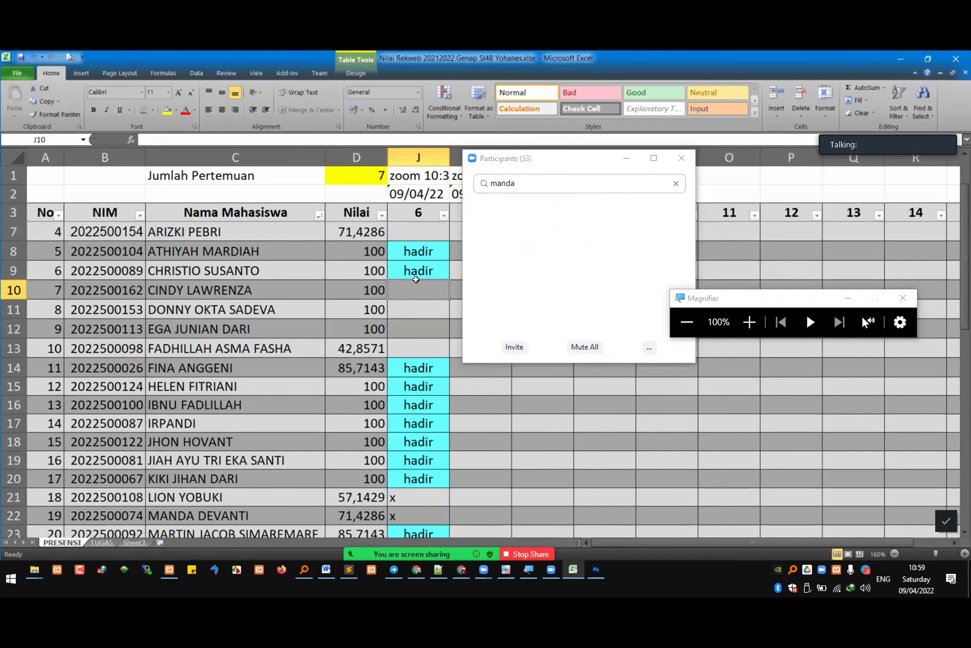
type("izin")
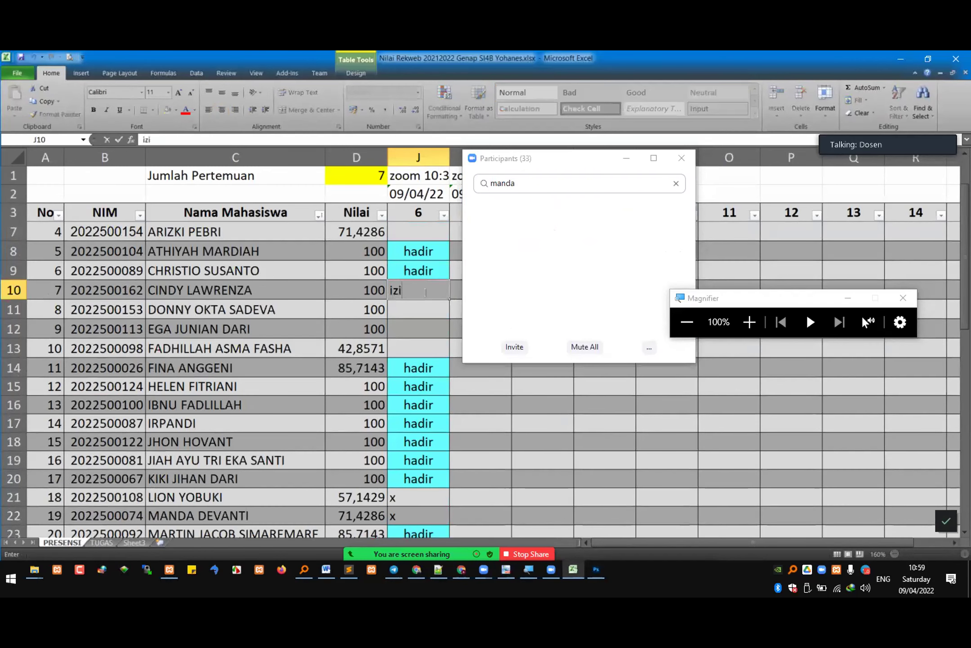
key("Return")
key("Up")
key("Right")
type("izin")
key("Return")
key("Left")
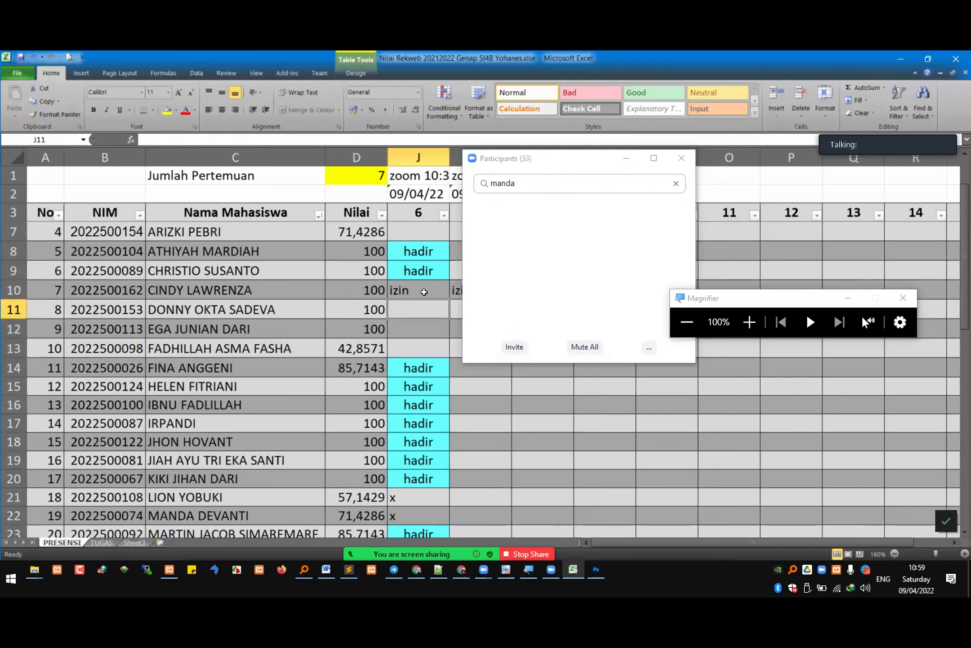
Check three participants in the meeting search and mark J11, J12 and J13 with x
key("alt+Tab")
type("donn")
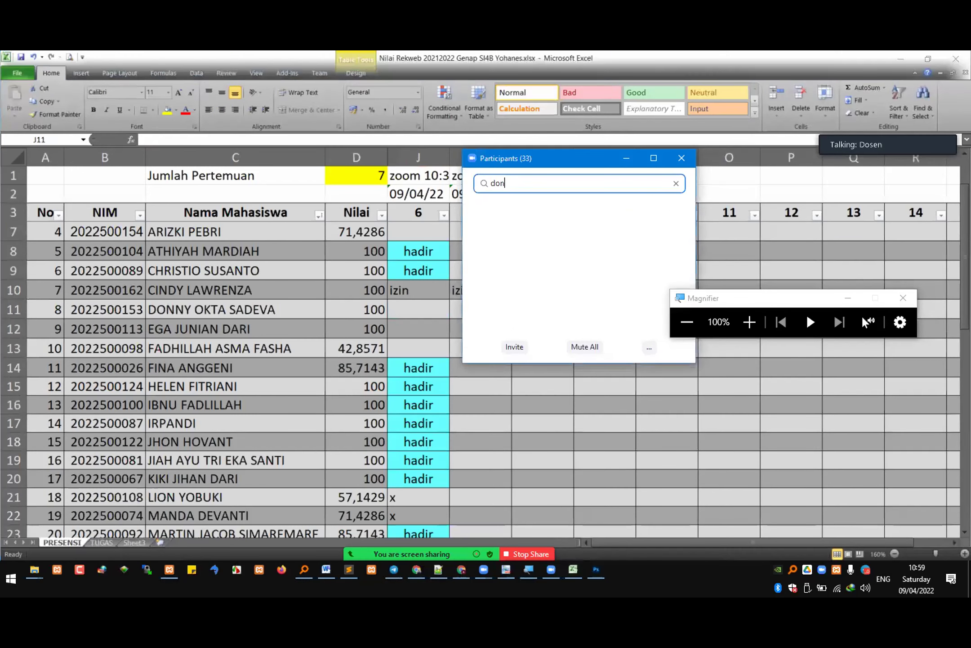
left_click(411, 309)
type("x")
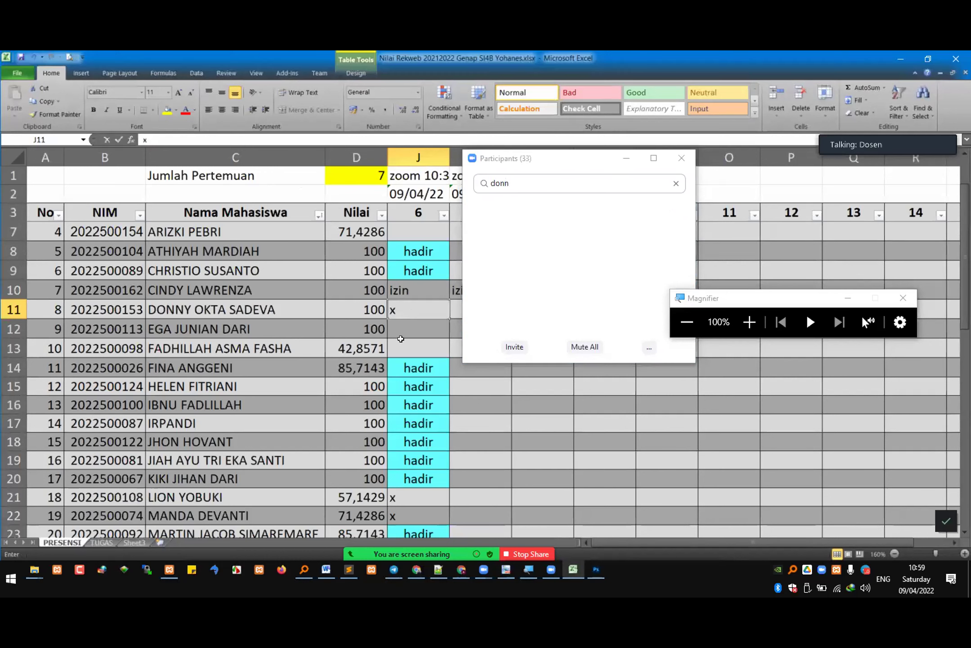
key("Return")
key("alt+Tab")
type("ega")
left_click(402, 333)
type("x")
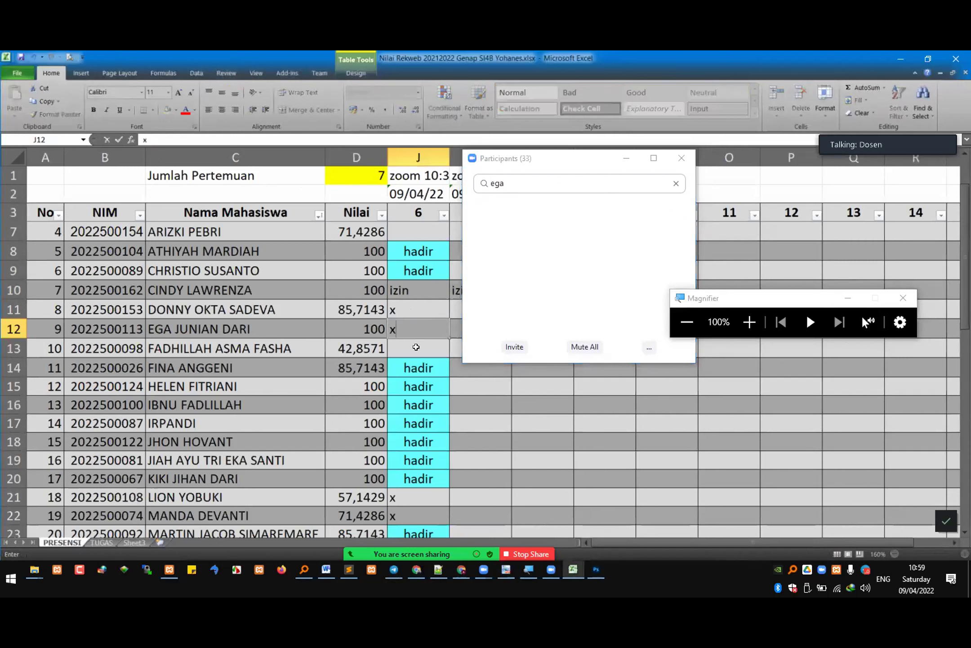
key("Return")
key("alt+Tab")
type("as")
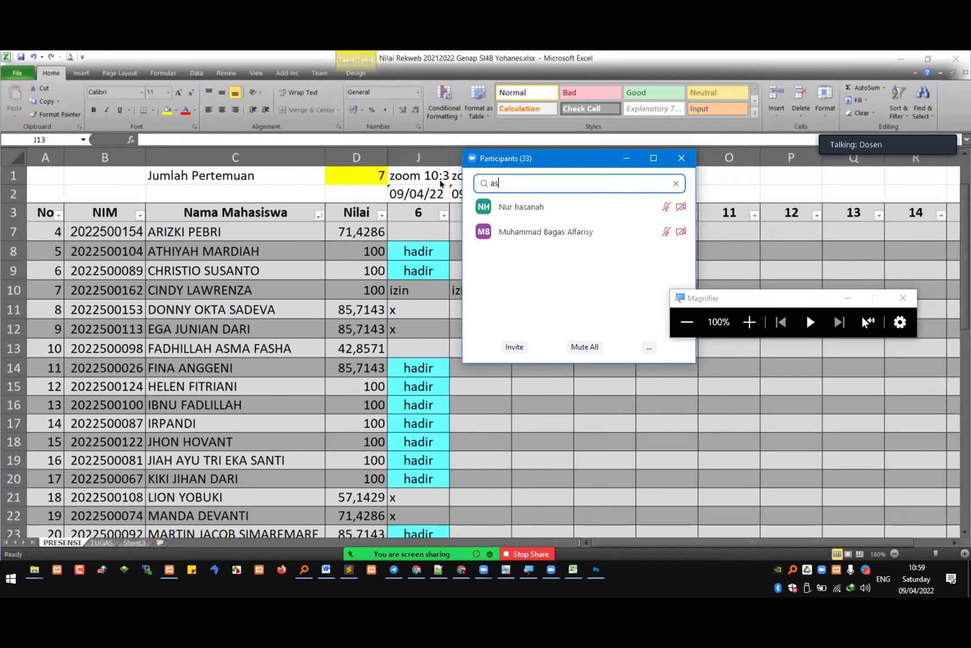
key("alt+Tab")
type("x")
left_click(413, 309)
scroll(432, 305, "up", 1)
Check two more participants and mark J7 and J4 with x
left_click(415, 290)
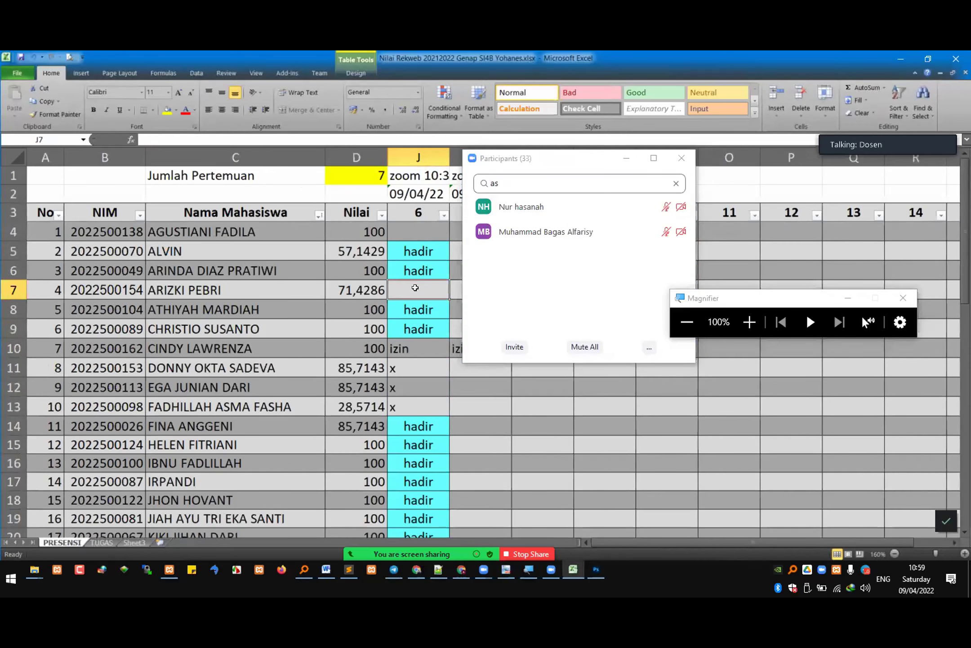
key("alt+Tab")
type("ari")
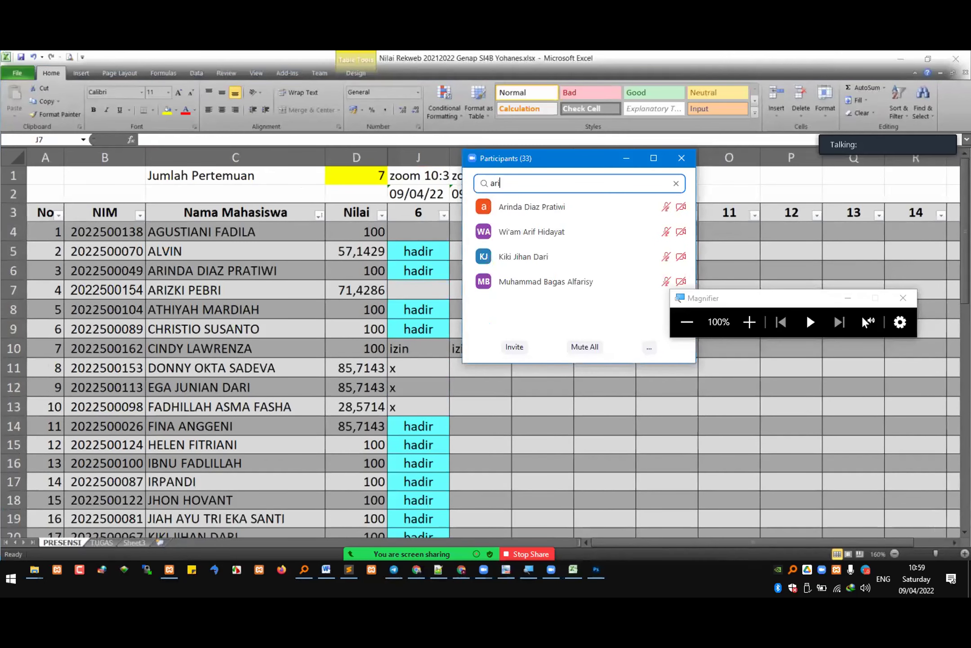
left_click(423, 282)
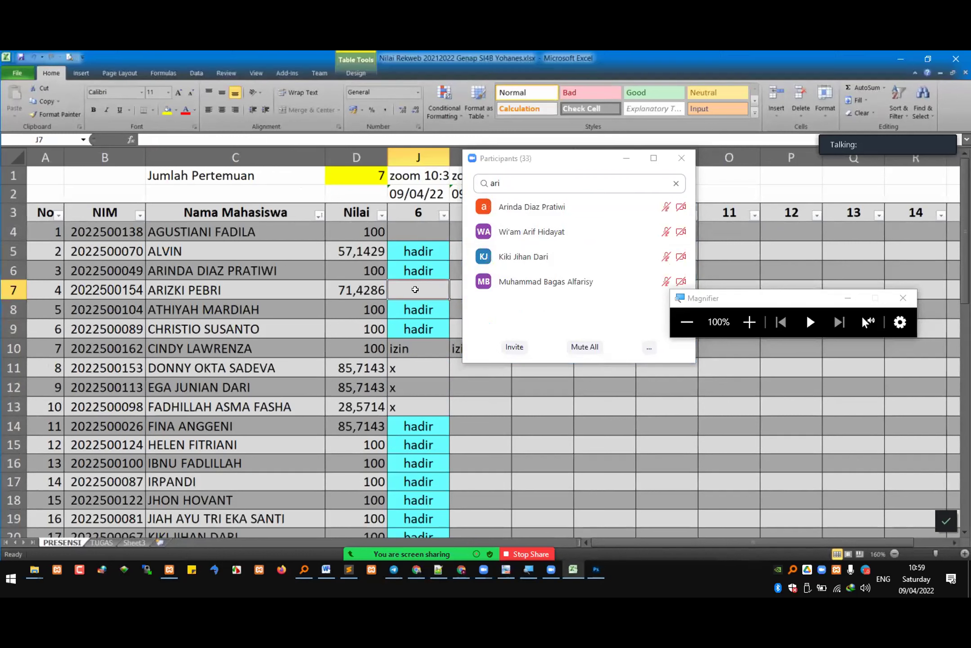
type("x")
left_click(424, 229)
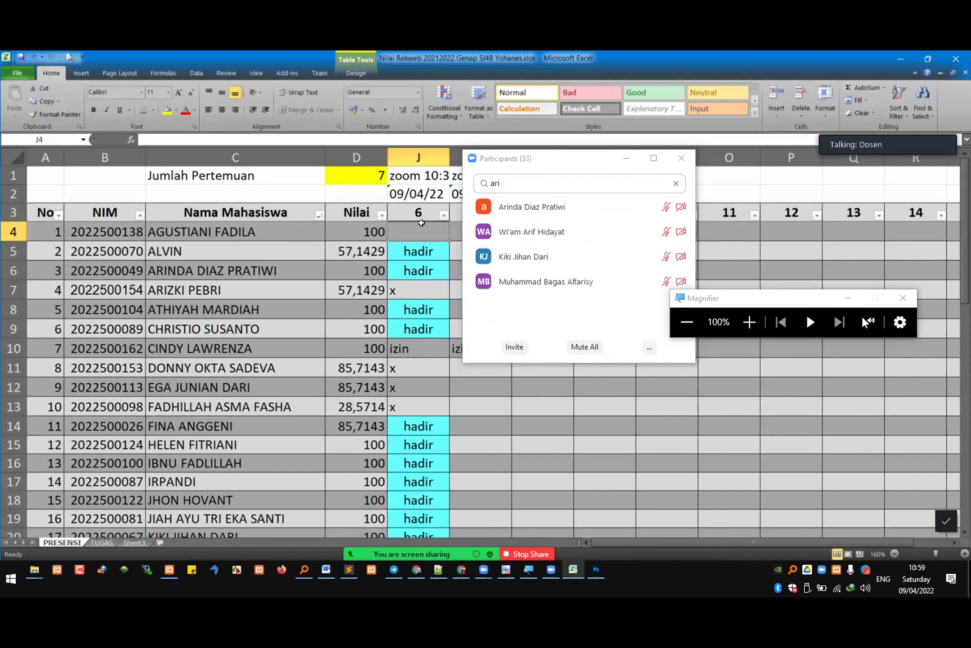
key("alt+Tab")
key("BackSpace")
key("BackSpace")
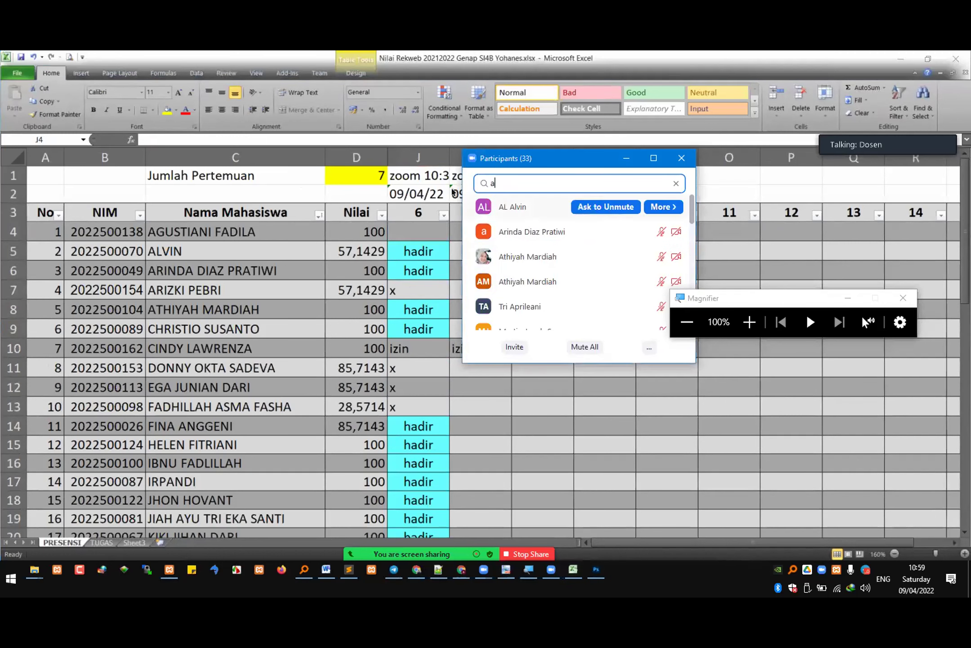
type("gu")
left_click(412, 238)
type("x")
left_click(416, 286)
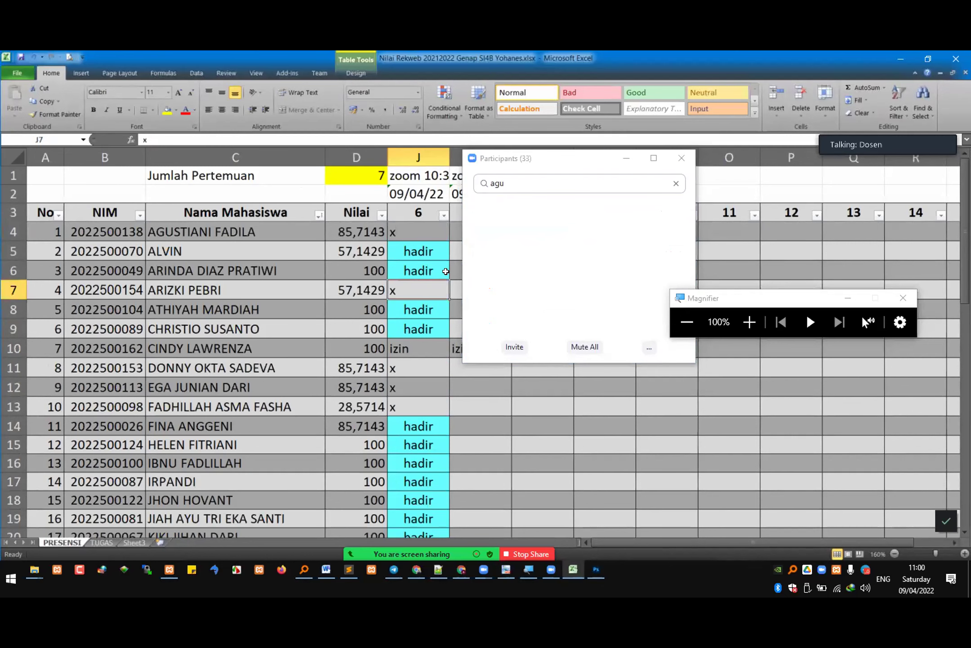
Sort attendance column 6 A to Z with its filter
scroll(416, 315, "down", 6)
scroll(416, 315, "down", 2)
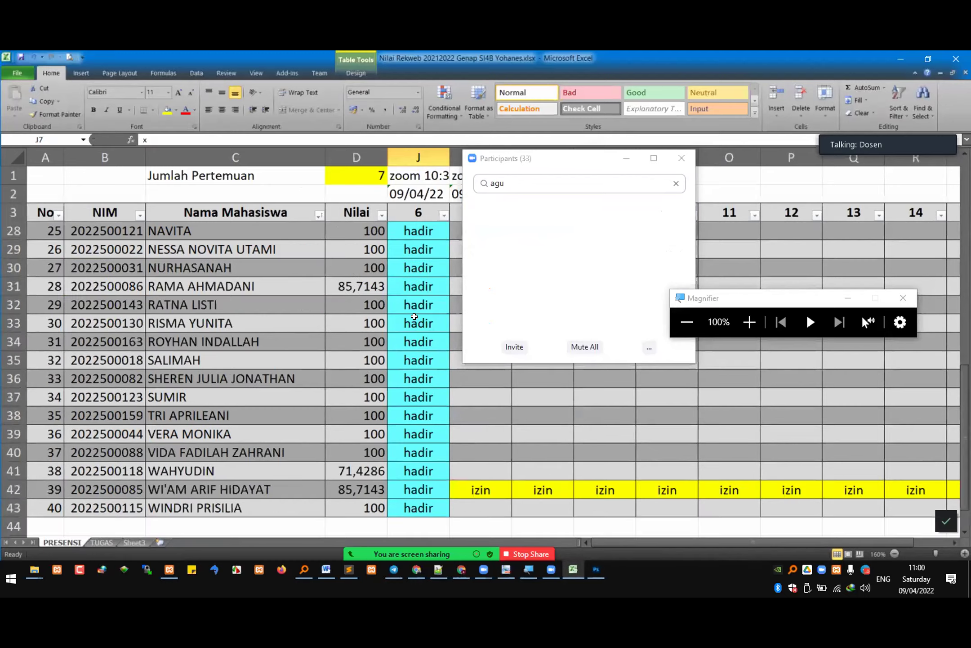
scroll(414, 315, "up", 8)
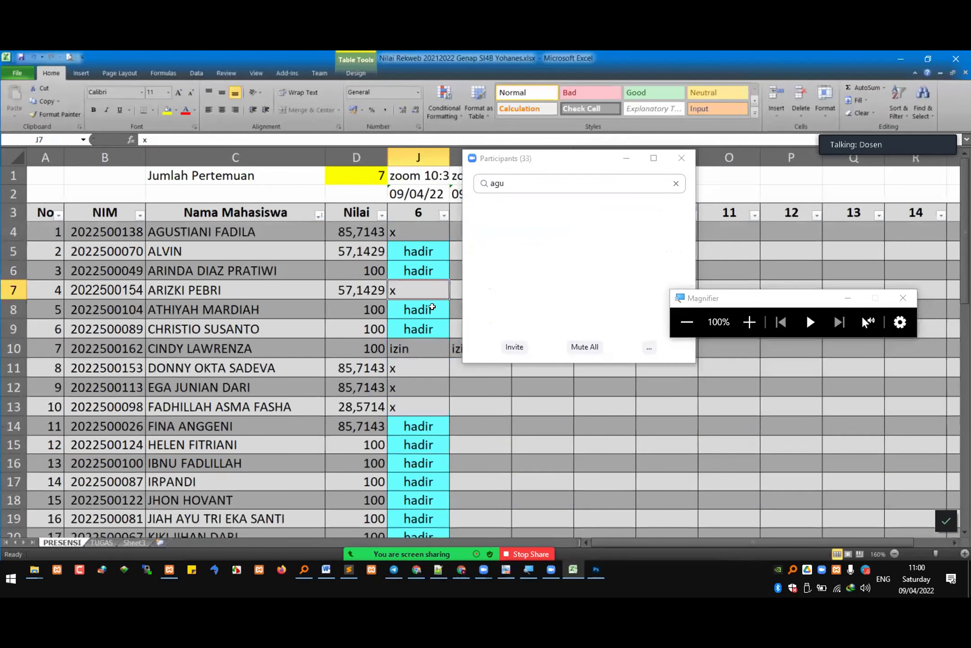
left_click(444, 215)
left_click(468, 227)
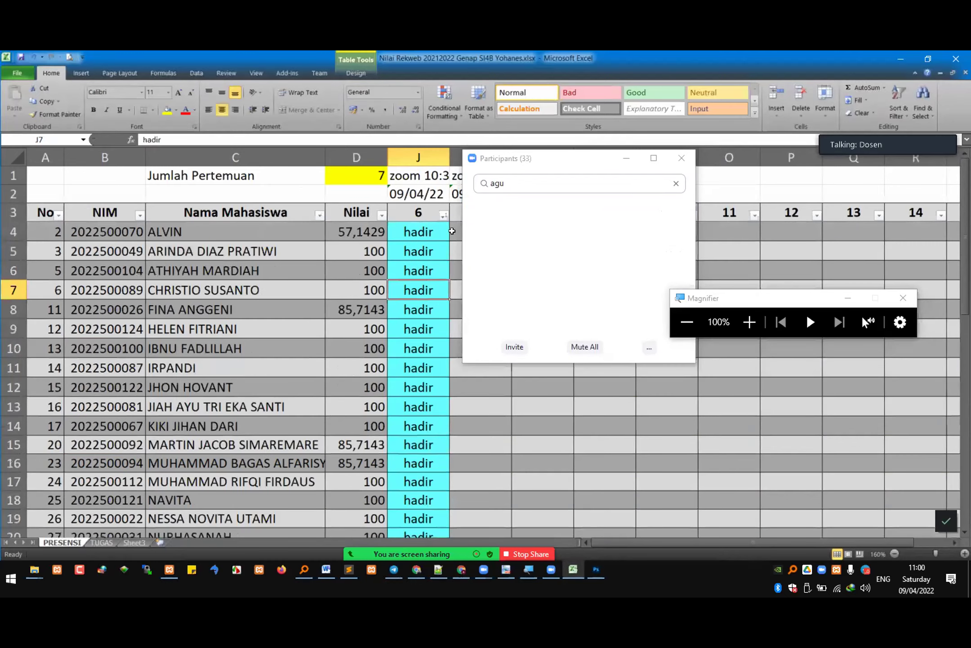
Format J35:J43 with red fill, white font and centre alignment, then review names C35:C43
scroll(422, 311, "down", 4)
scroll(422, 311, "down", 6)
scroll(421, 311, "up", 1)
left_click_drag(402, 306, 410, 453)
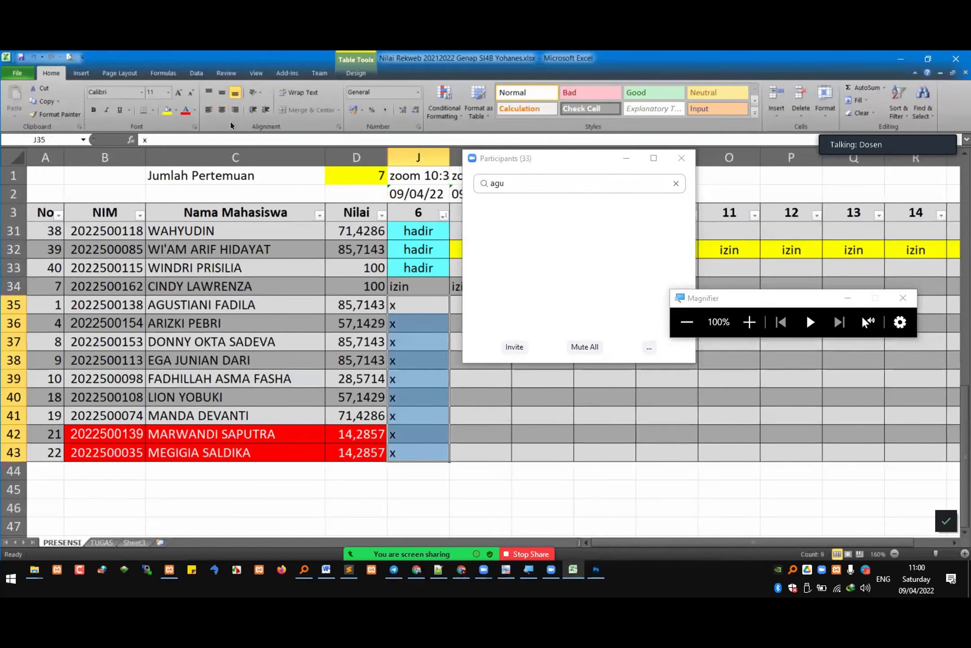
left_click(175, 109)
left_click(180, 178)
left_click(192, 112)
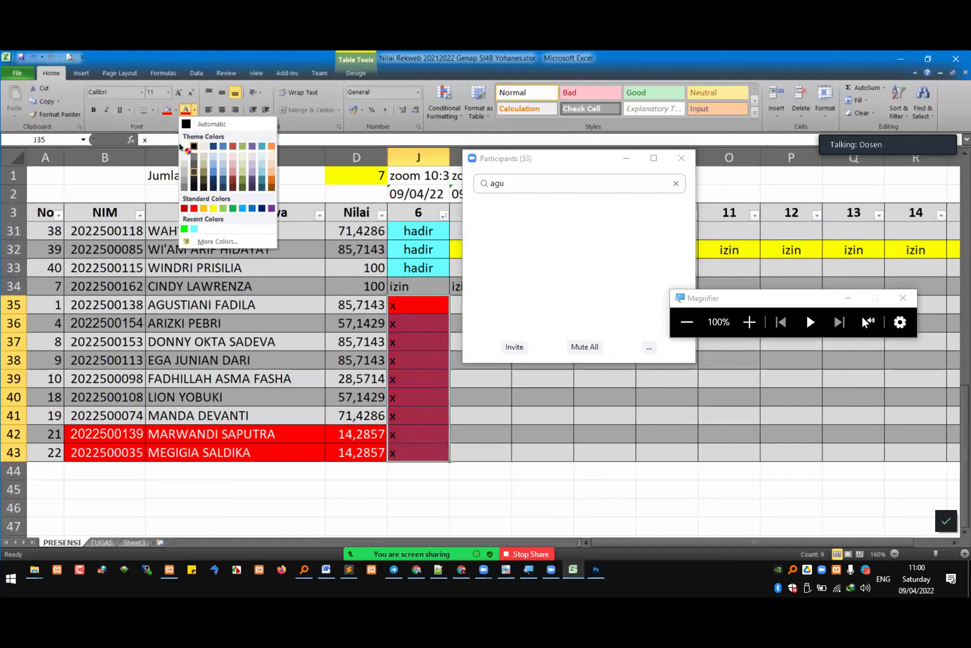
left_click(186, 149)
left_click(221, 109)
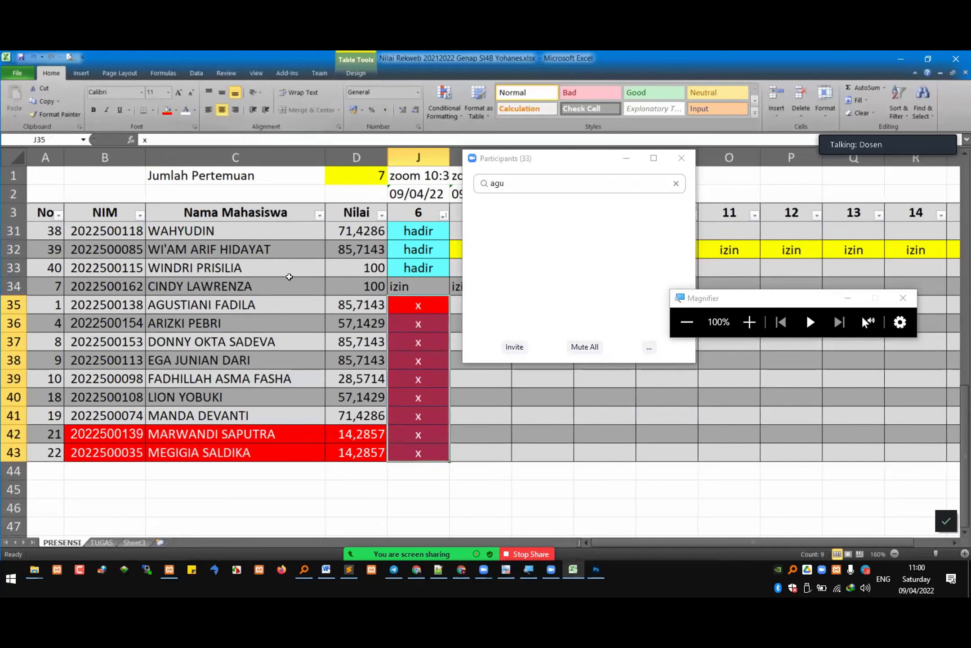
left_click(199, 297)
left_click_drag(198, 296, 240, 452)
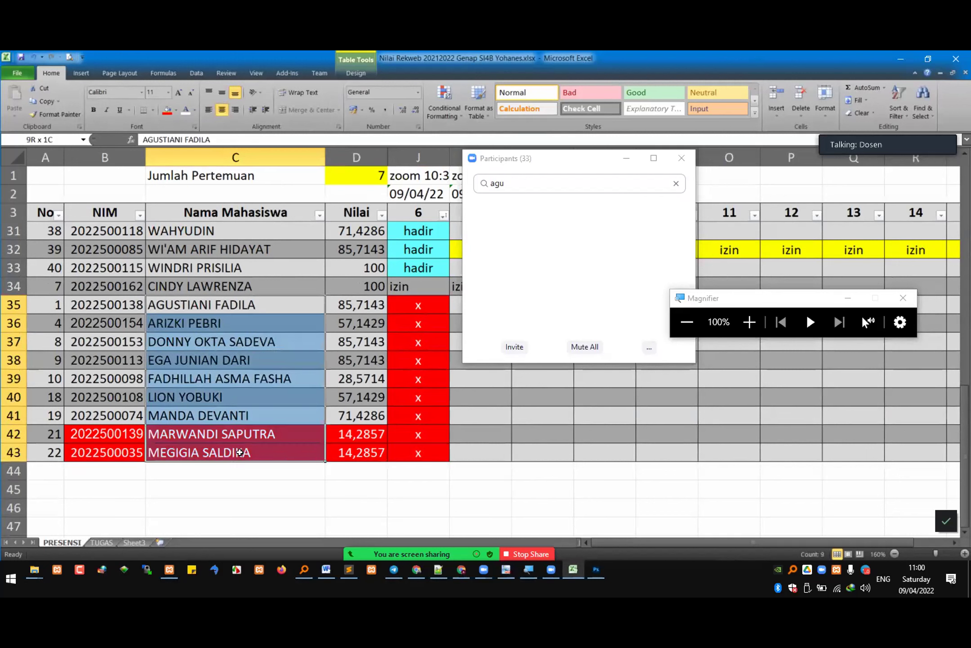
left_click(452, 472)
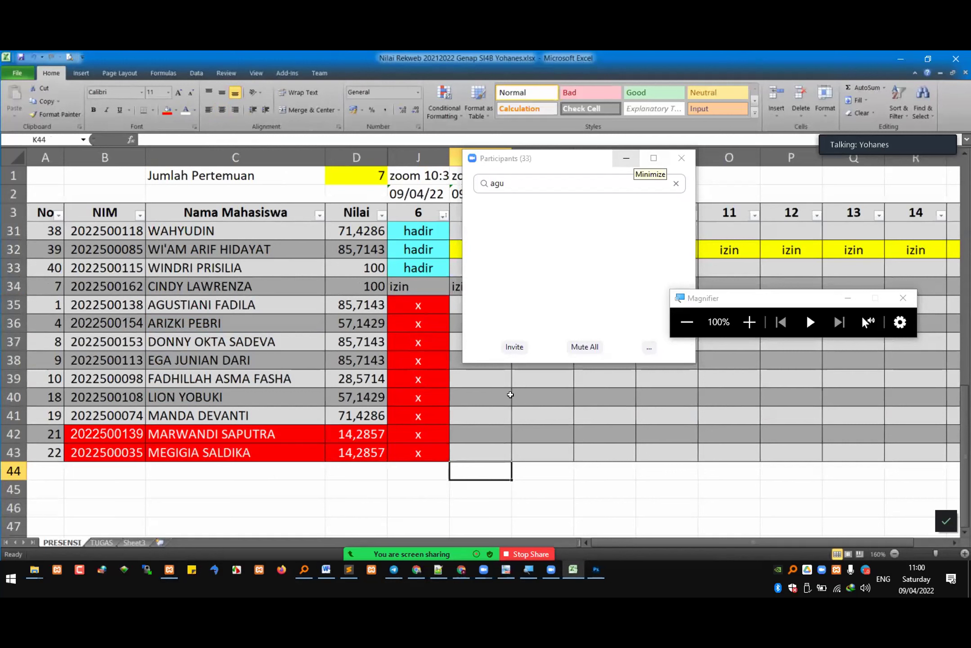
Clear the participant search and copy the hadir entry from J33 into J35
left_click(675, 183)
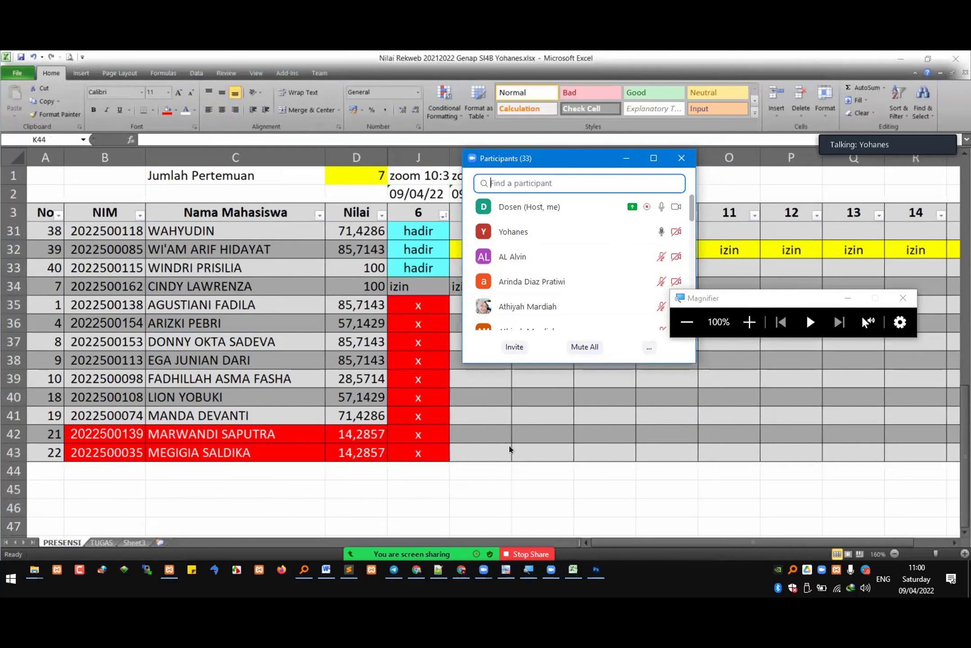
left_click(396, 302)
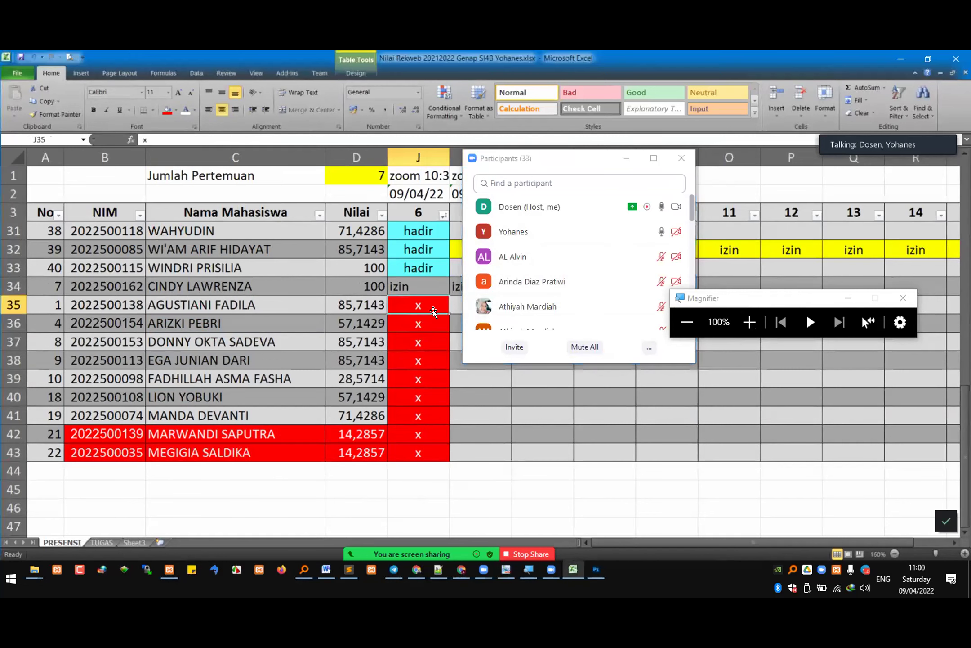
scroll(431, 327, "up", 1)
left_click(432, 326)
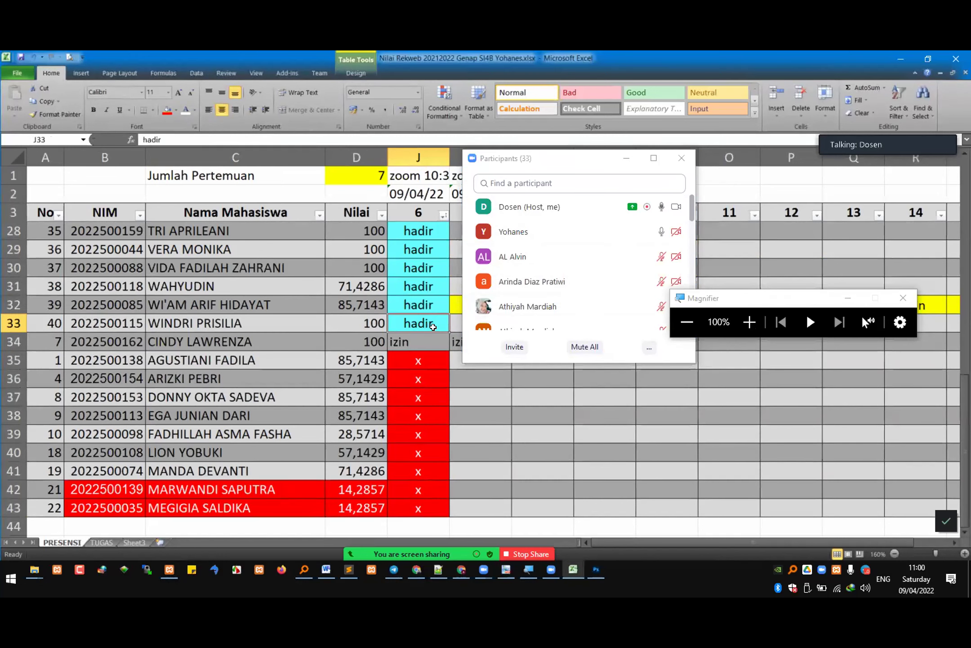
key("ctrl+c")
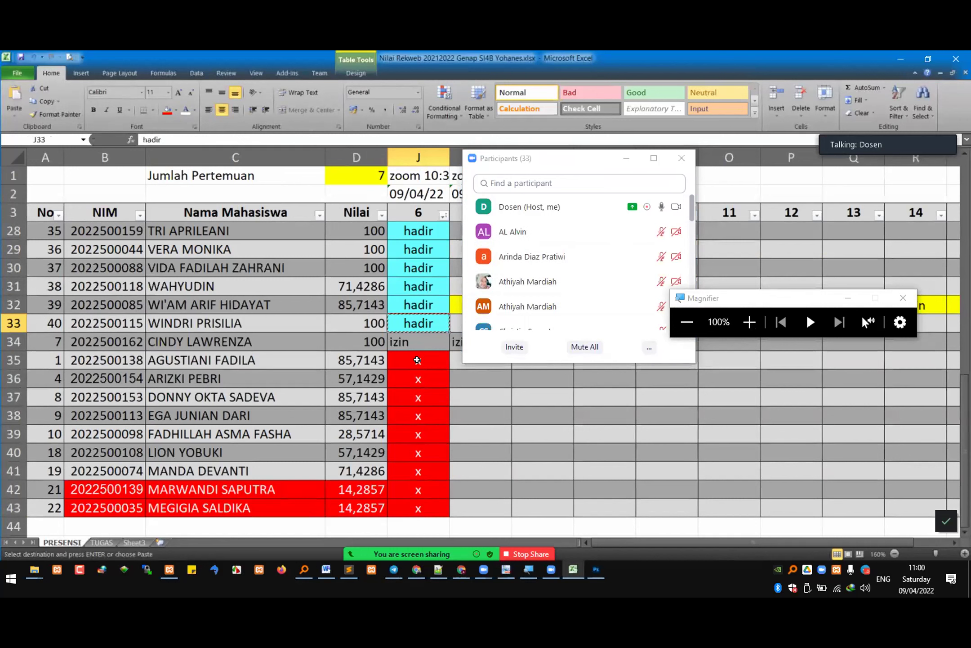
left_click(445, 367)
key("ctrl+v")
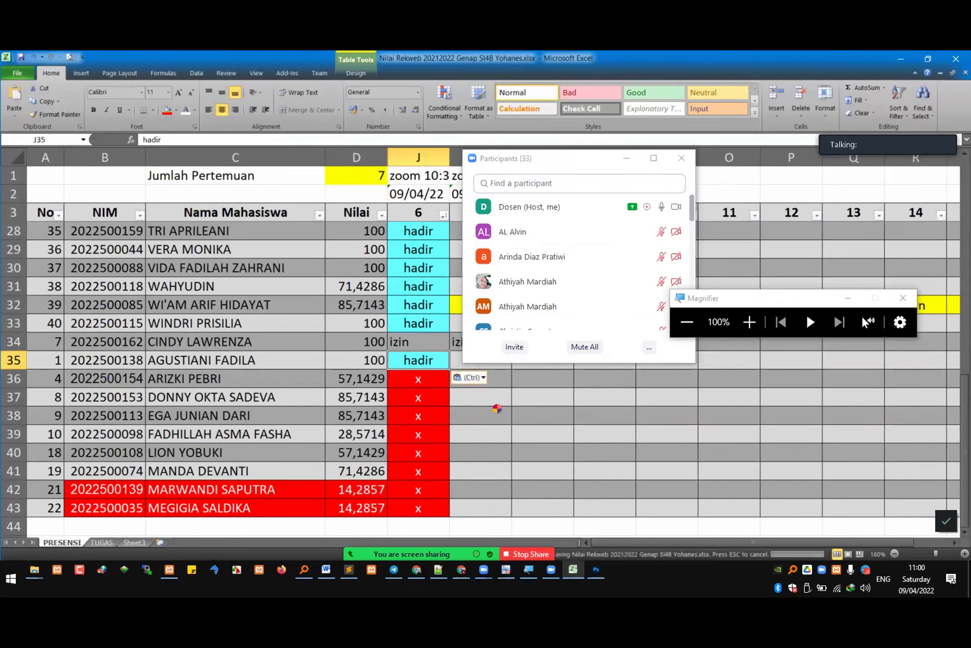
left_click(483, 426)
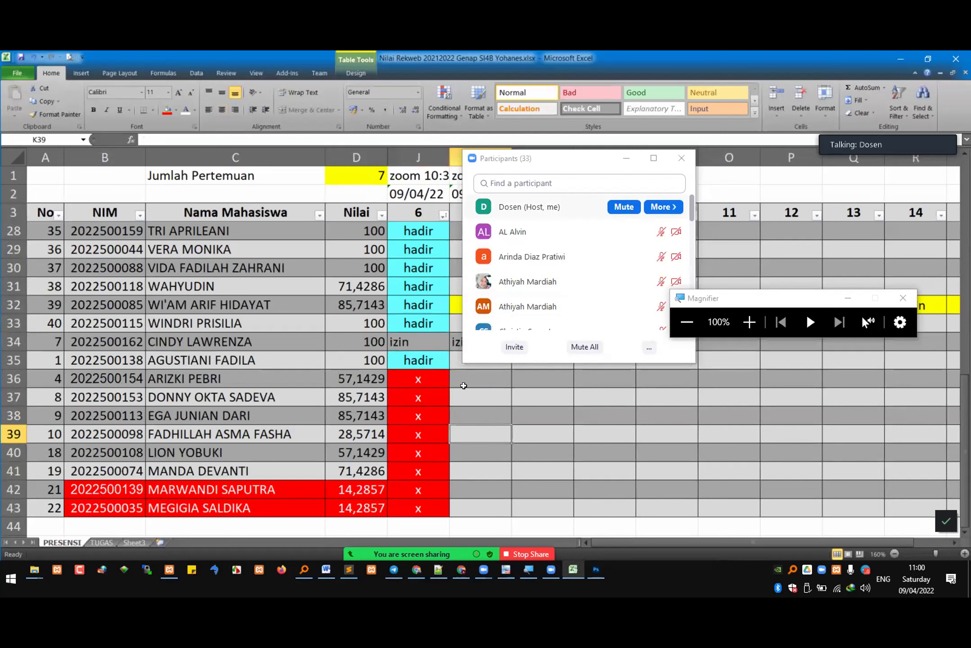
scroll(580, 265, "down", 5)
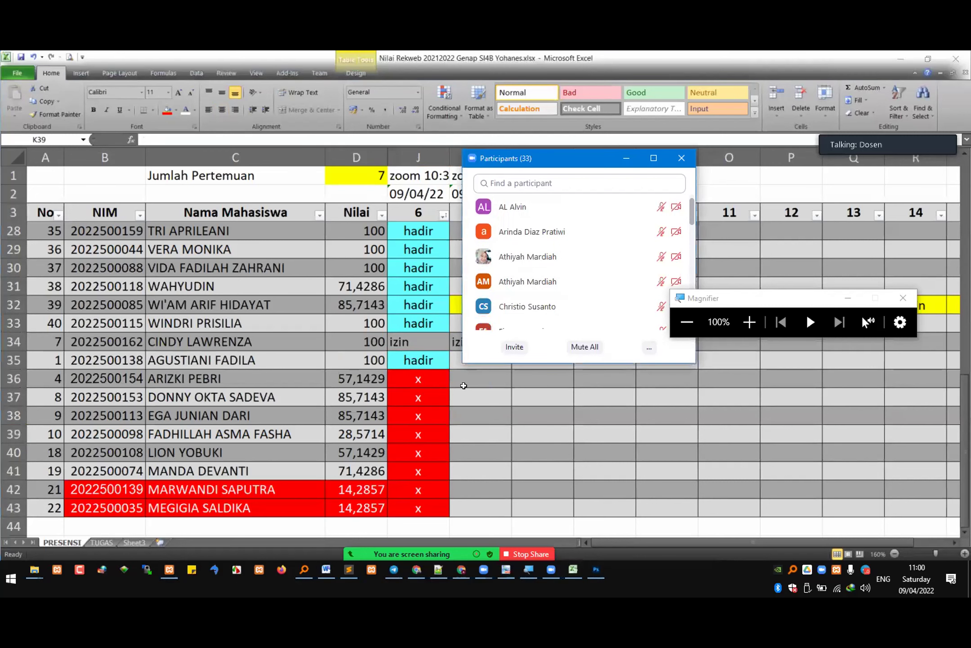
scroll(580, 266, "down", 3)
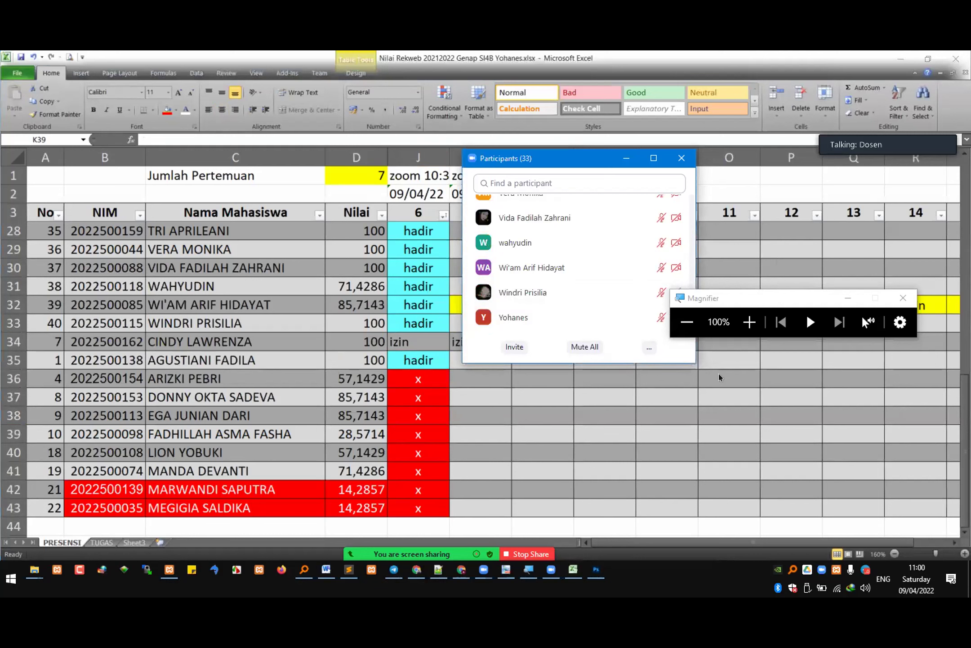
scroll(580, 266, "up", 5)
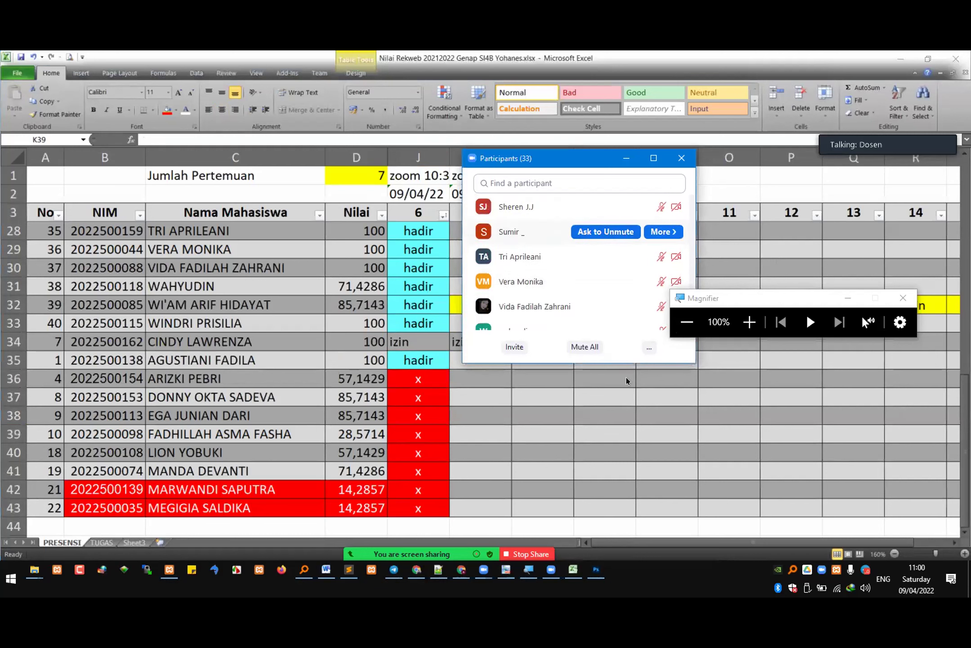
scroll(580, 266, "up", 10)
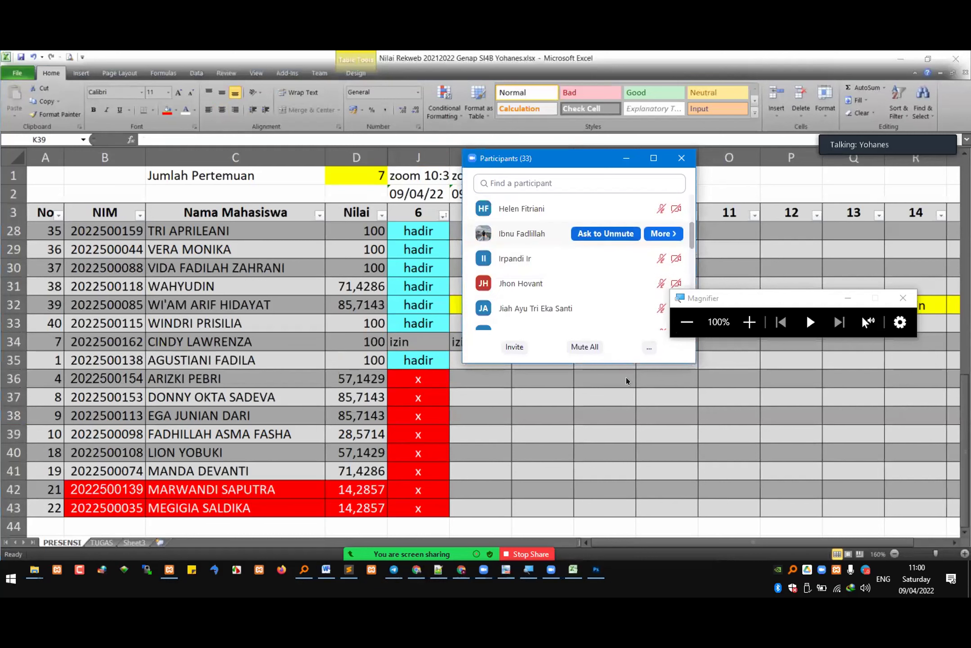
scroll(580, 257, "up", 3)
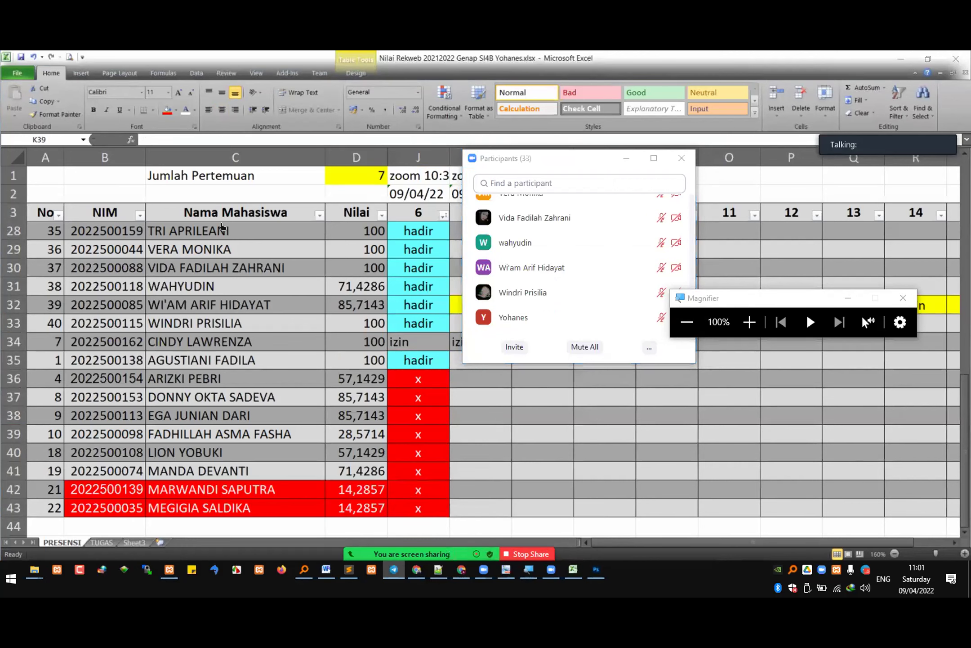
Send the sheet screenshot to the class group in Telegram, then return to Excel
key("alt+Tab")
key("ctrl+v")
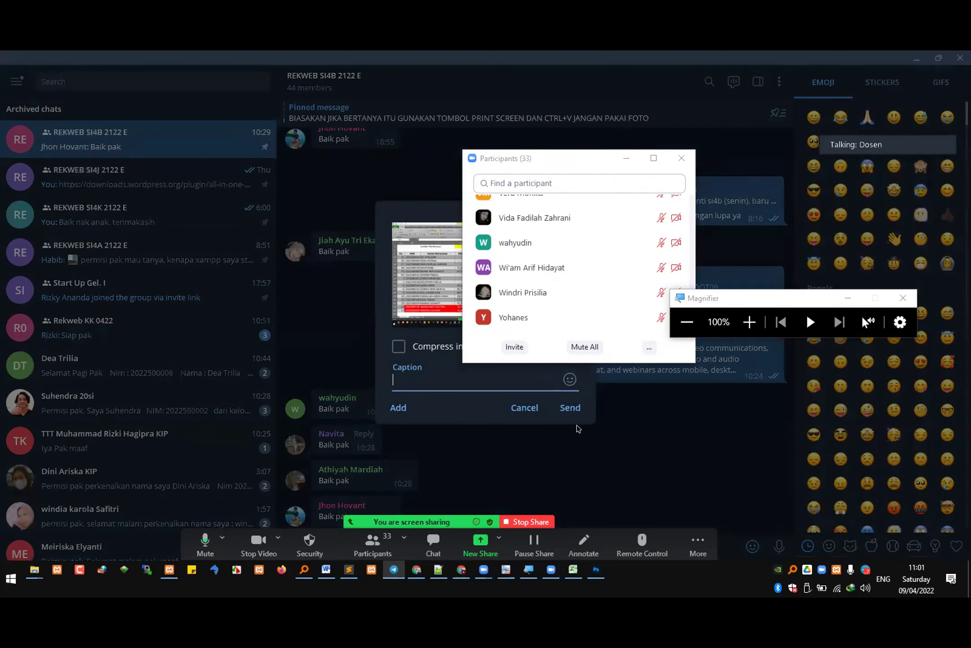
left_click(569, 407)
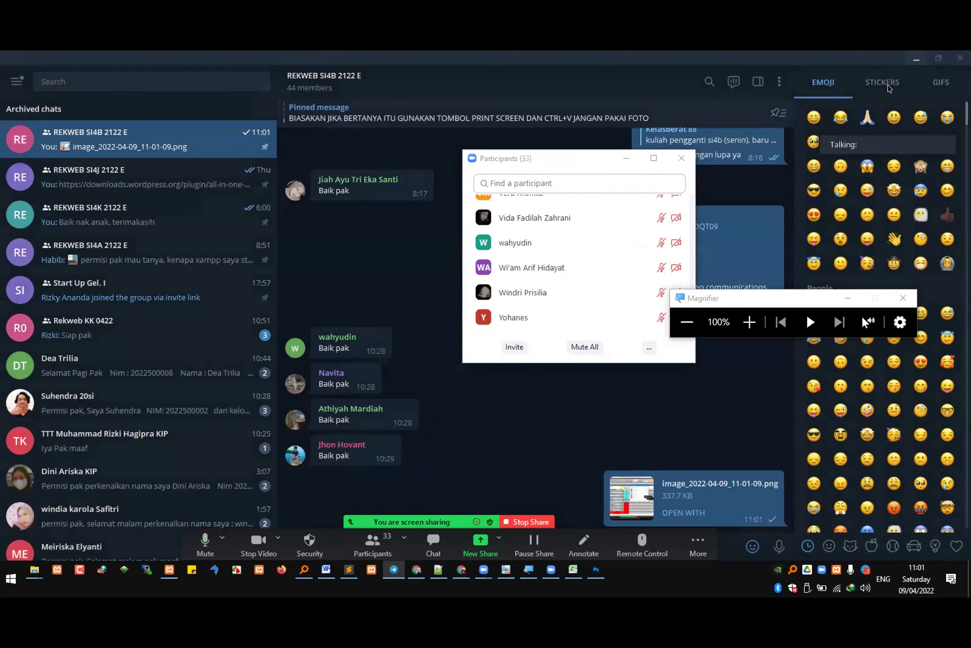
left_click(917, 58)
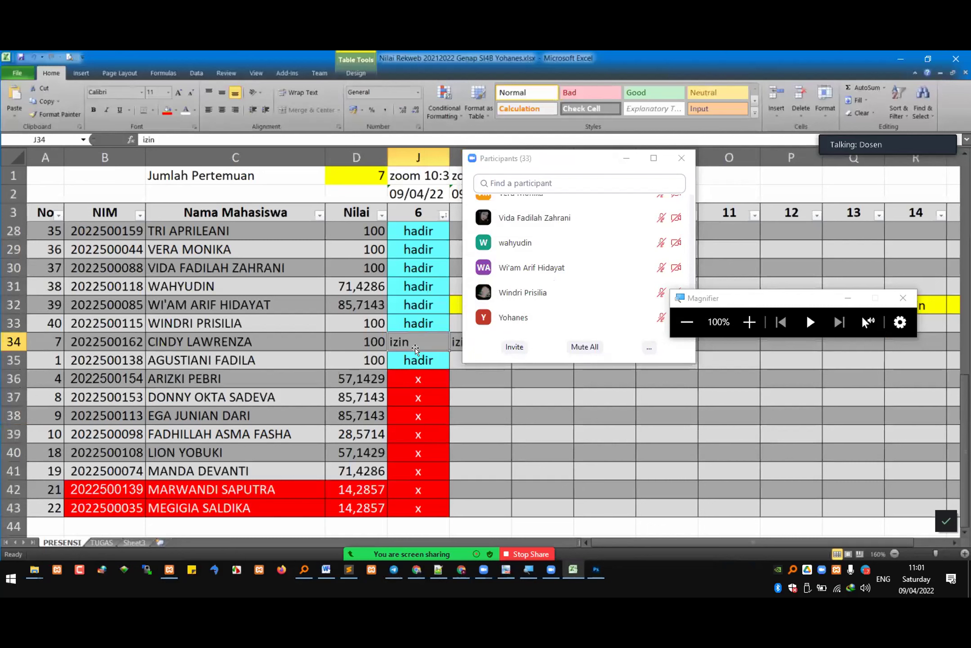
Copy the yellow izin entry from K32 into J34:K34
left_click(415, 349)
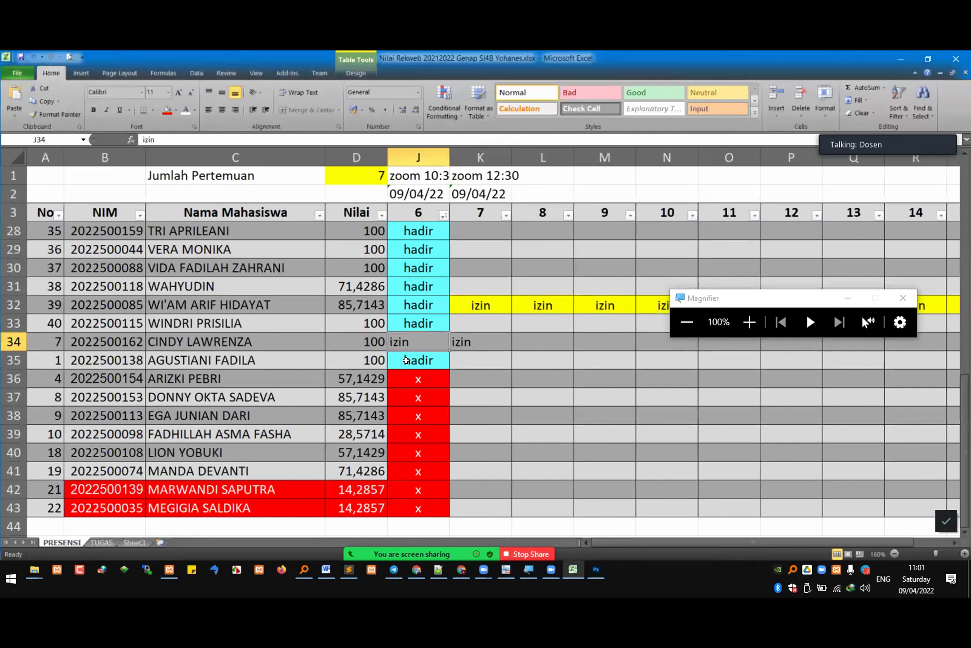
left_click_drag(417, 378, 439, 504)
left_click(470, 310)
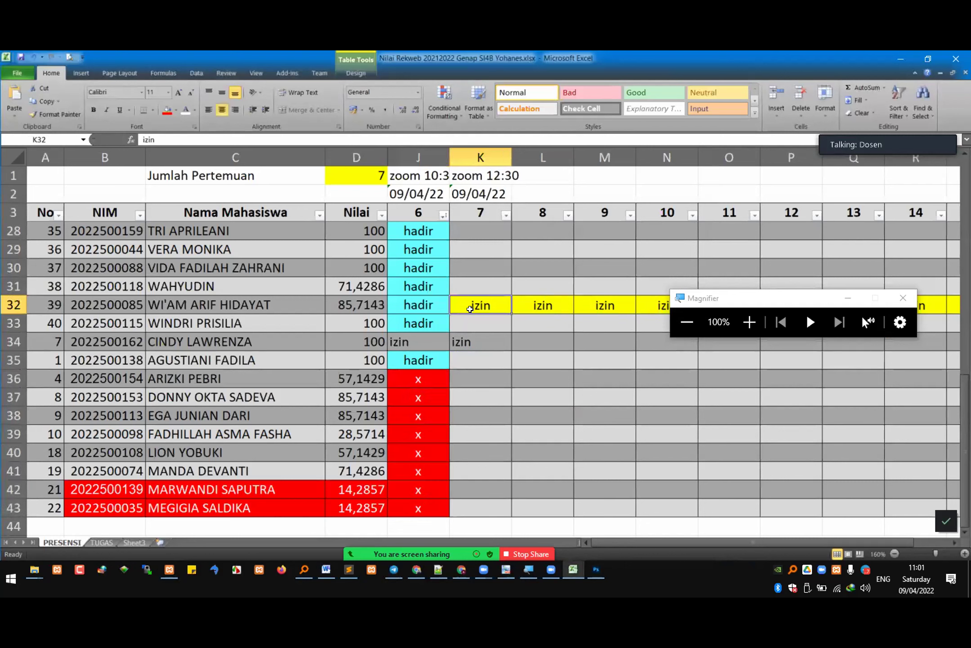
key("ctrl+c")
left_click_drag(425, 342, 471, 342)
key("ctrl+v")
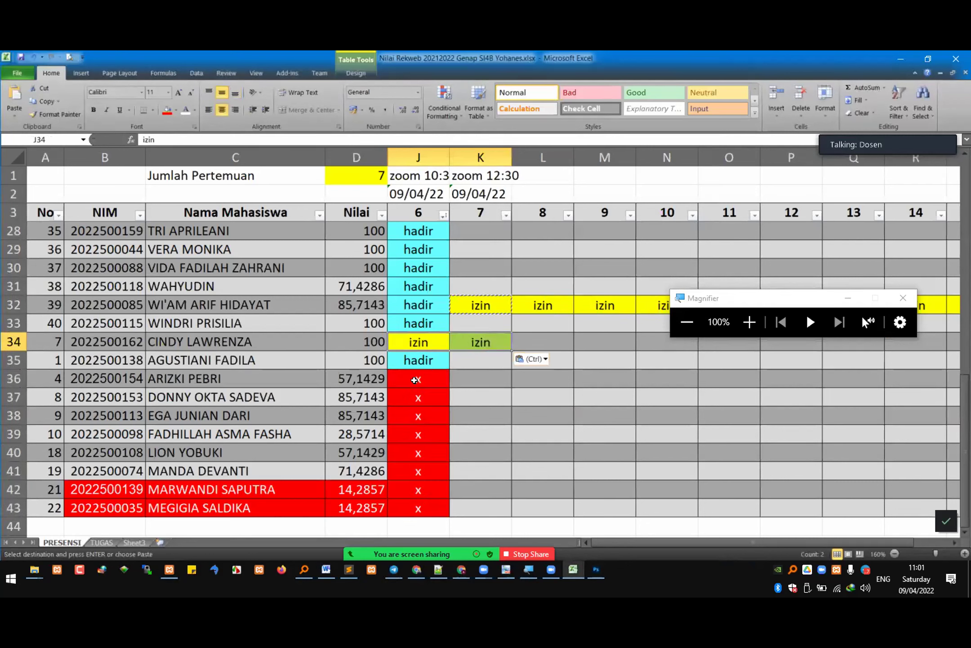
left_click(415, 380)
key("Escape")
Review the absent entries down to J43, select column J, and close the Excel workbook
left_click(418, 398)
left_click(417, 415)
left_click(427, 429)
left_click(415, 447)
left_click(423, 466)
left_click(424, 490)
left_click(426, 502)
left_click(543, 414)
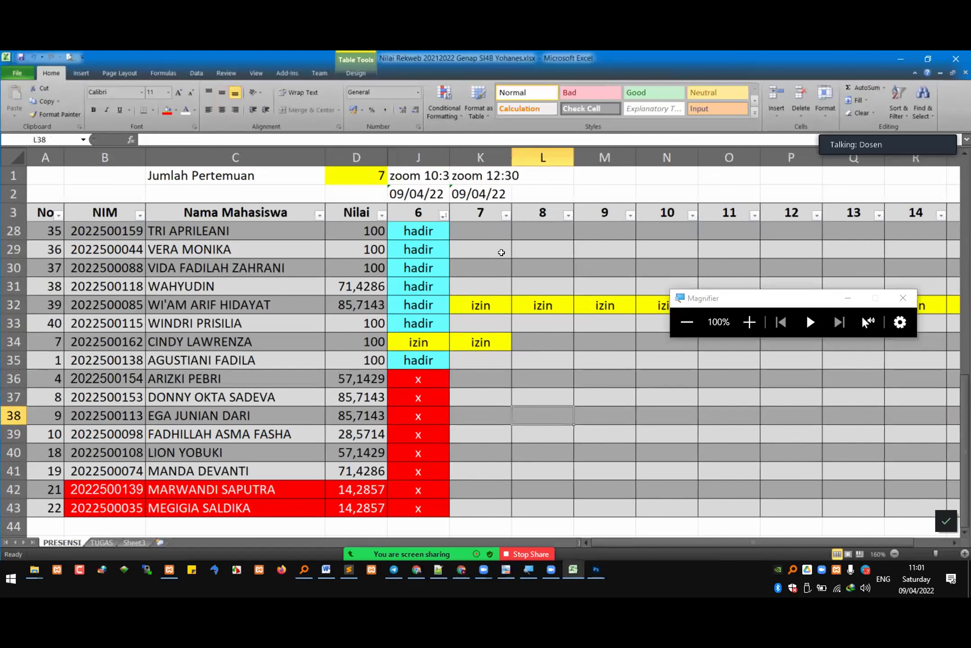
left_click(417, 157)
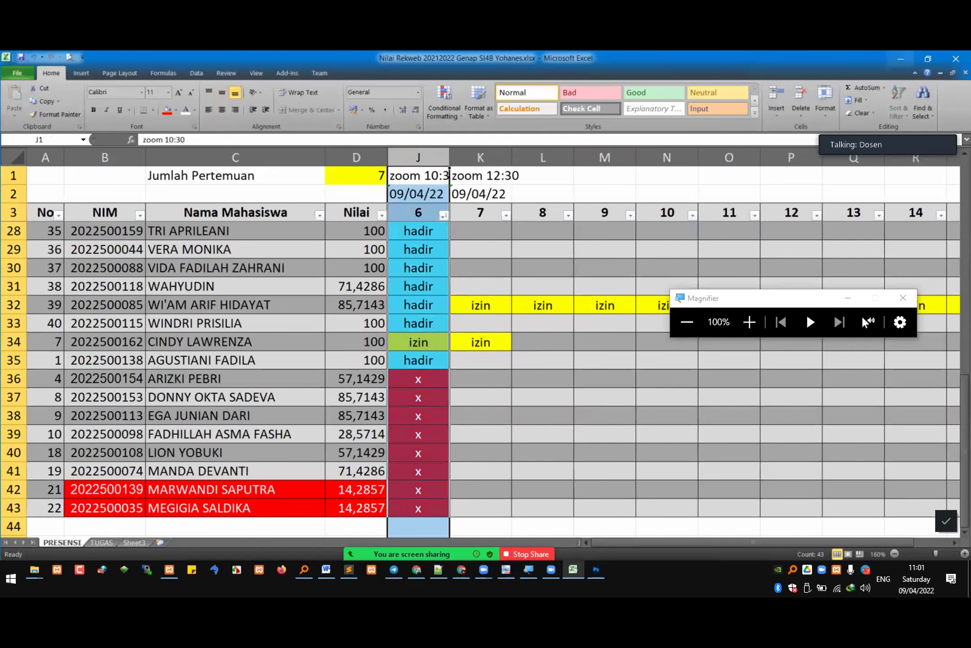
left_click(953, 58)
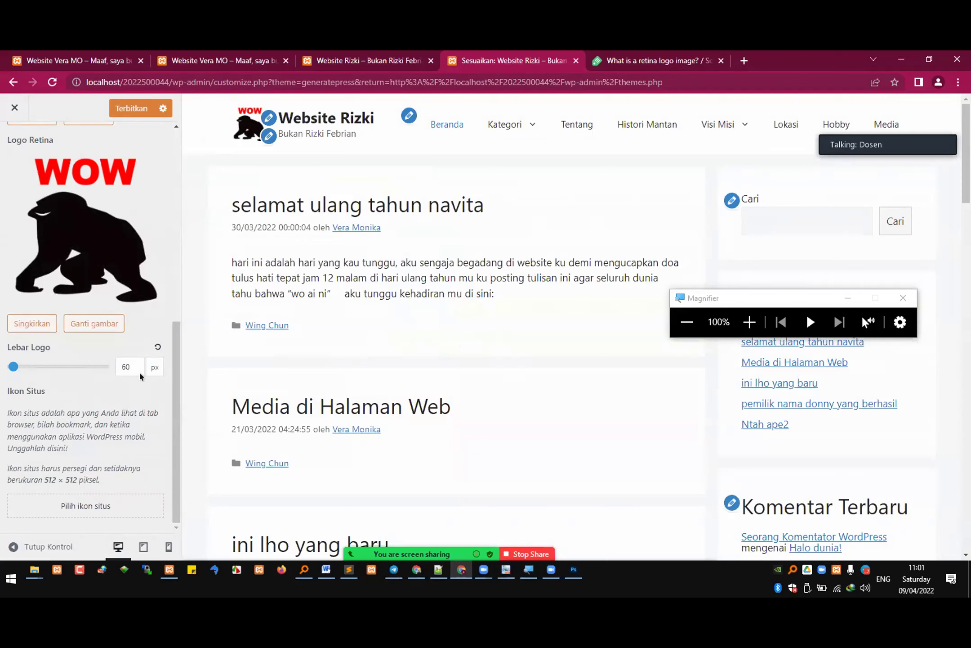
Magnify the screen, set cropped-Logo.png as the Ikon Situs, and publish with Terbitkan
key("super+plus")
key("super+minus")
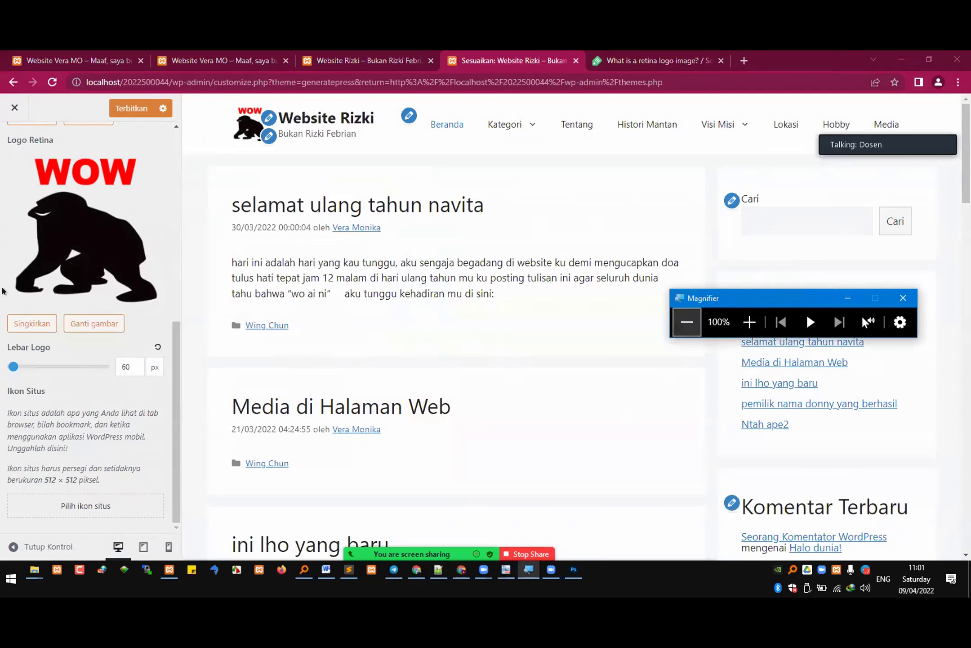
key("super+plus")
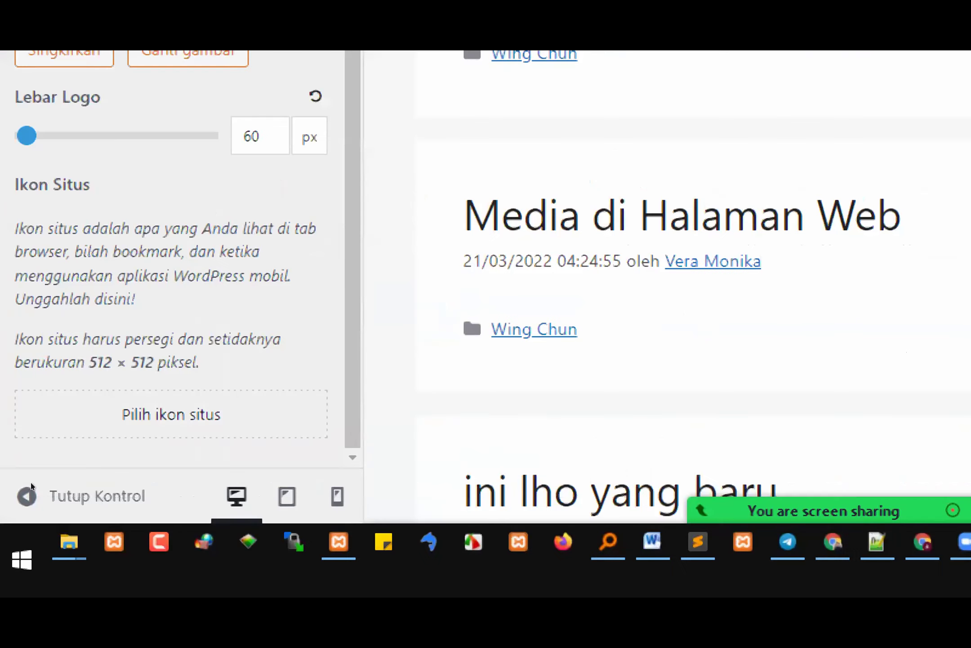
key("Return")
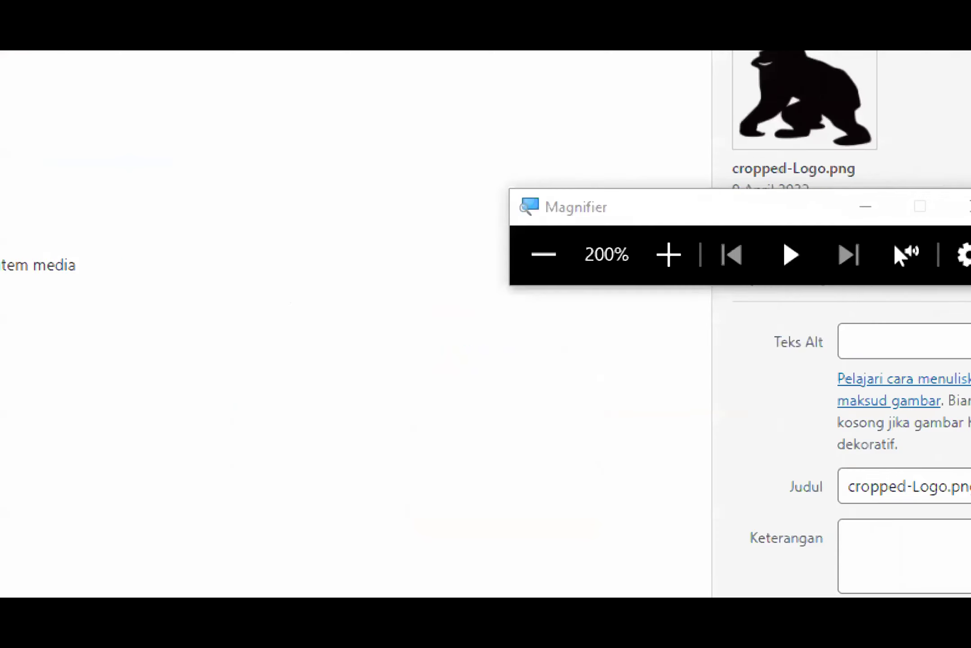
left_click(917, 515)
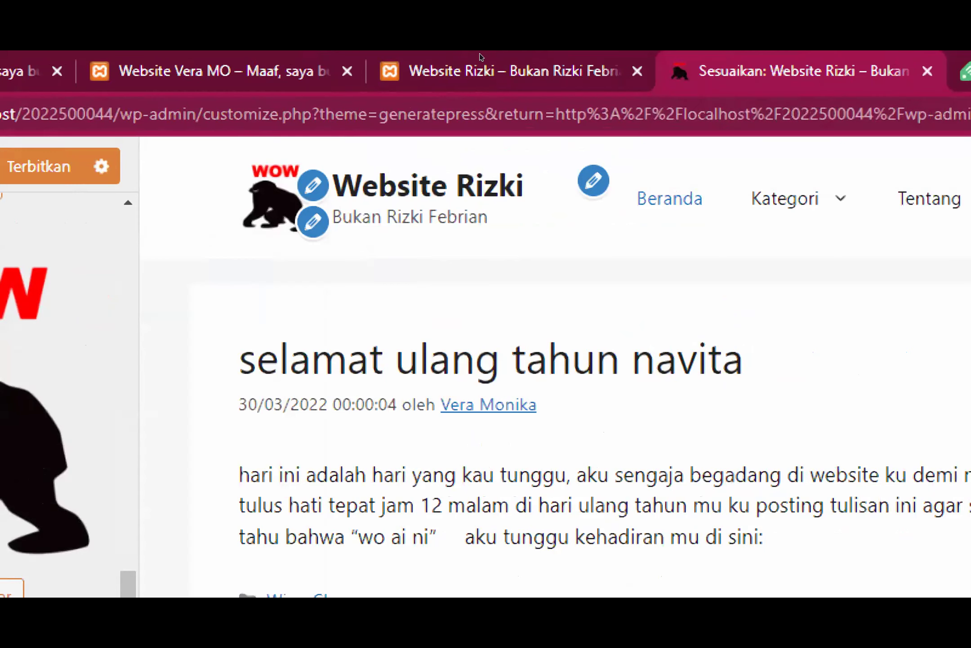
scroll(147, 450, "down", 3)
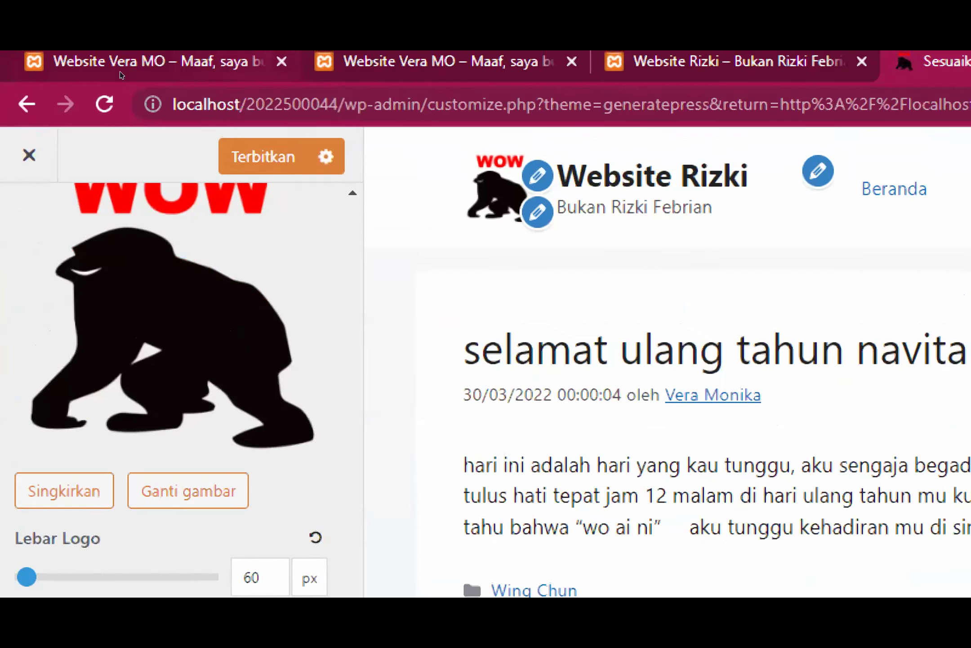
left_click(263, 157)
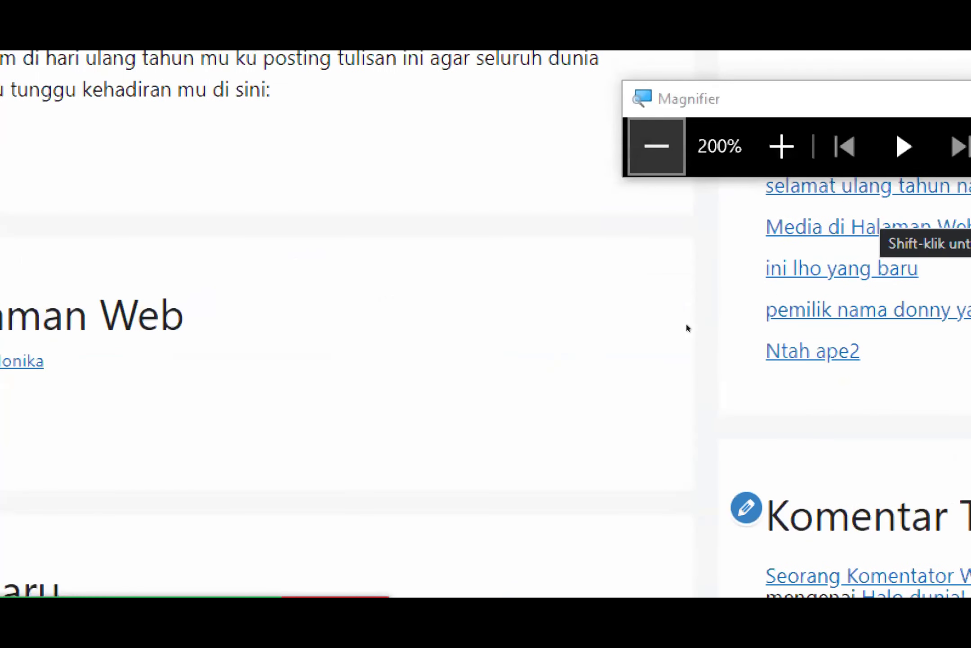
key("super+minus")
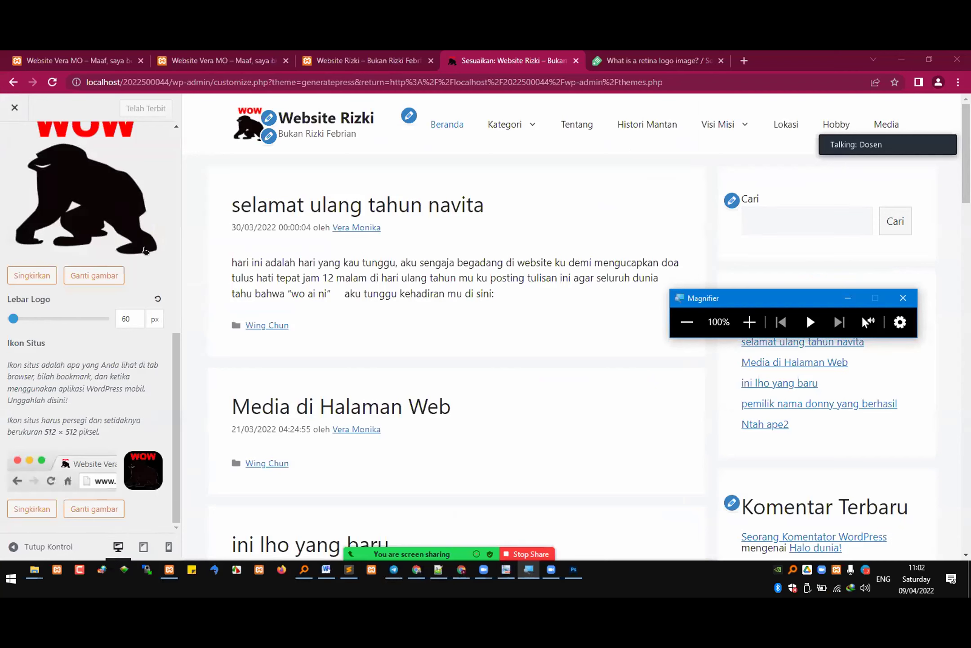
Reload the live Website Rizki page to see the WOW ape logo beside the title
left_click(363, 56)
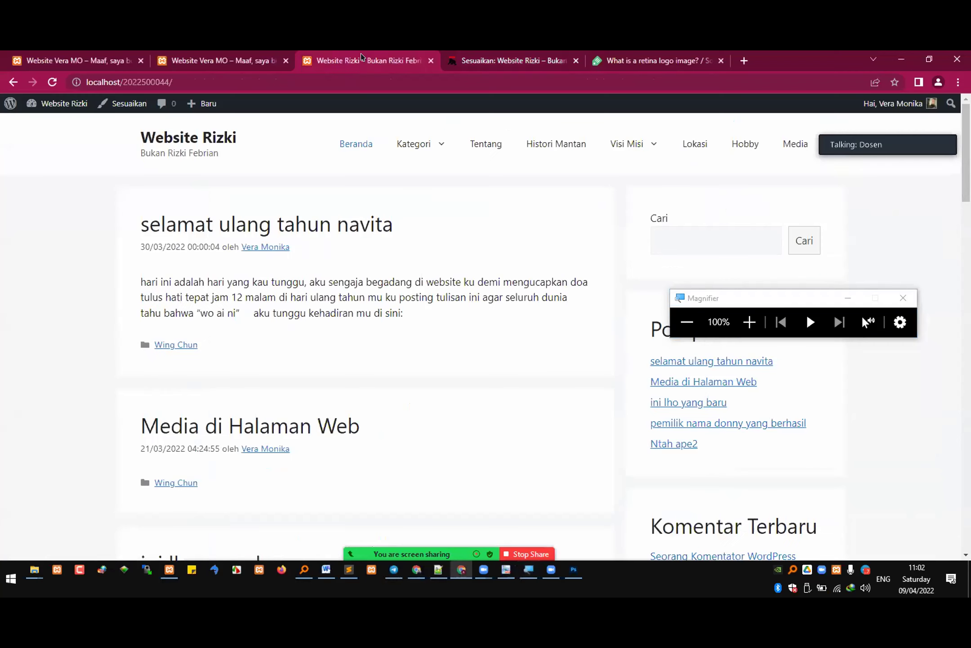
left_click(250, 81)
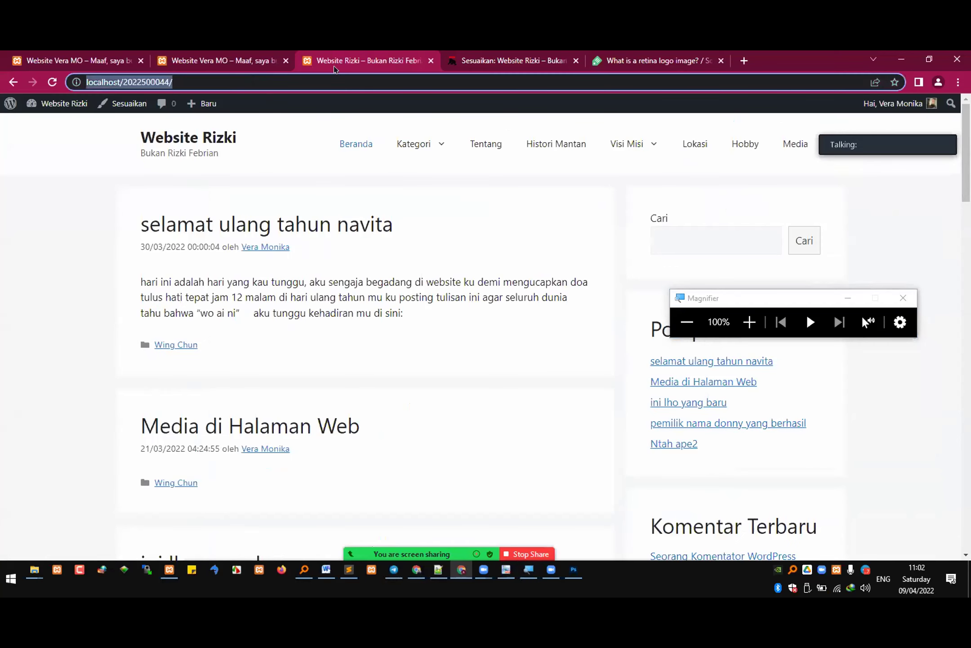
left_click(230, 59)
left_click(332, 57)
left_click(249, 67)
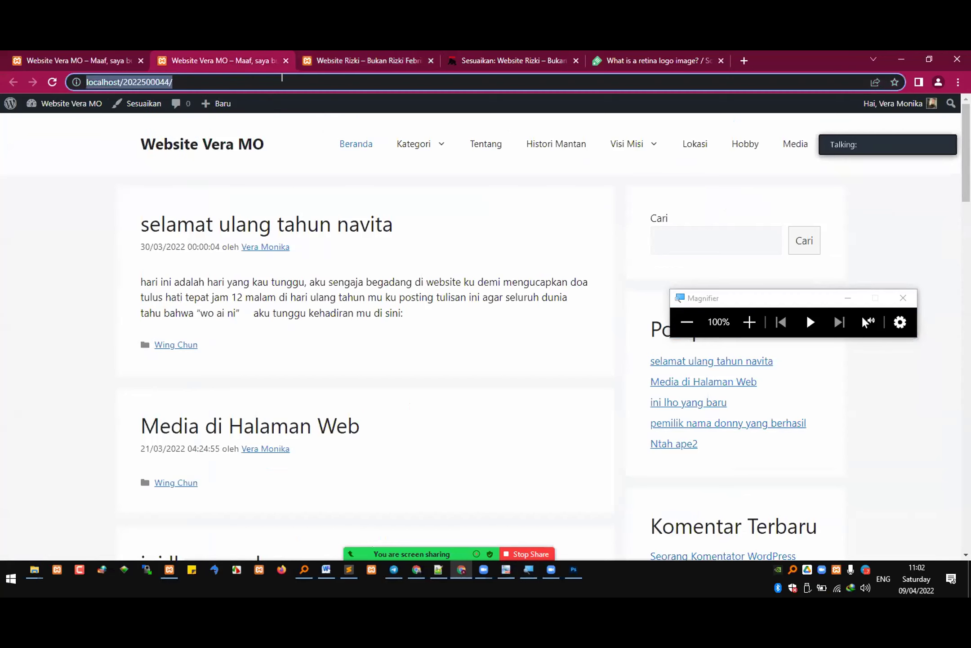
key("Return")
left_click(370, 54)
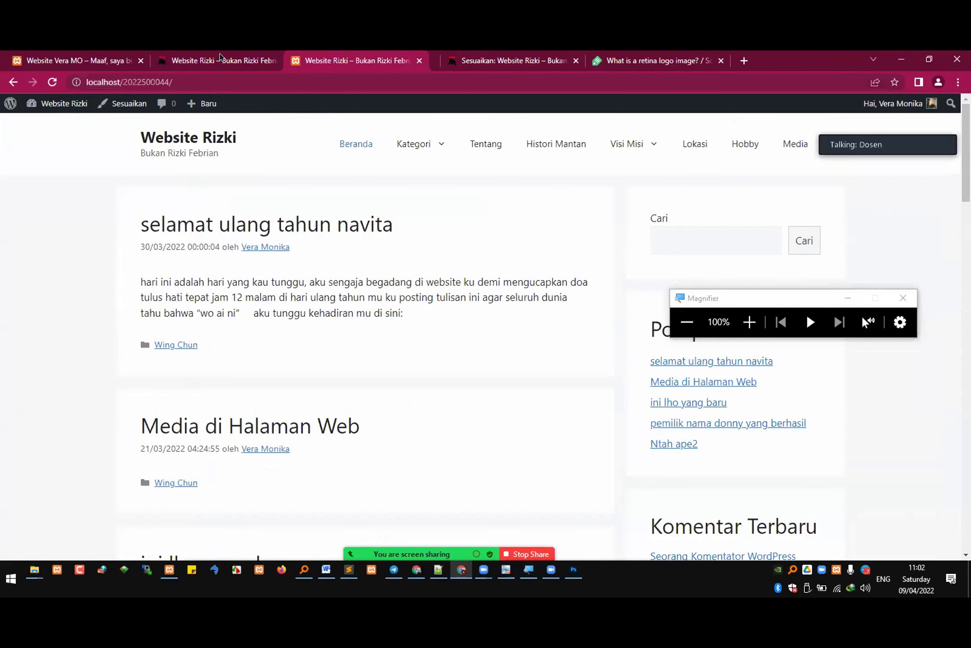
left_click(220, 56)
left_click(344, 54)
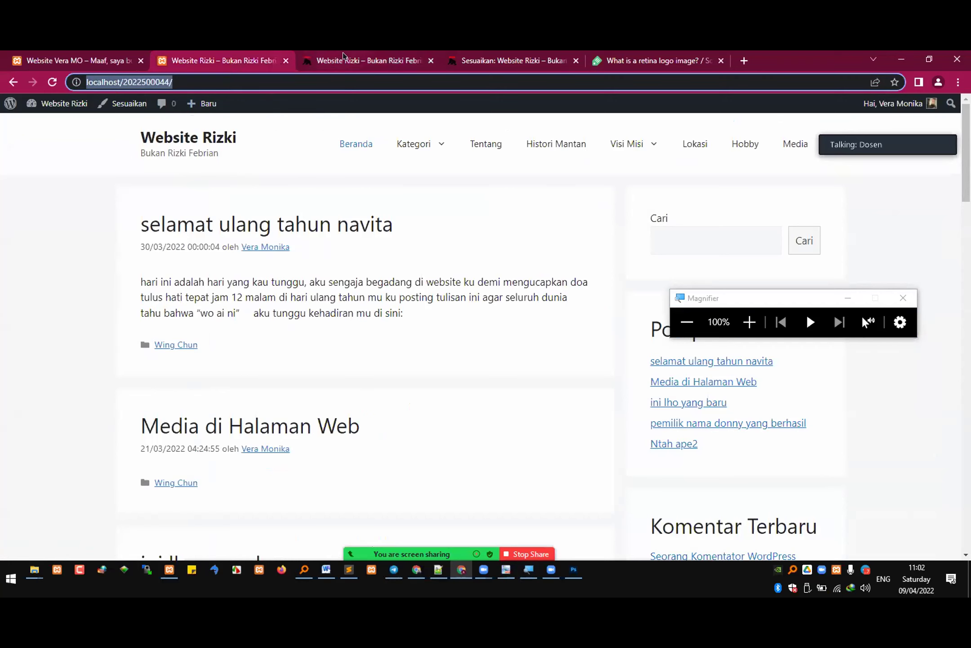
left_click(297, 112)
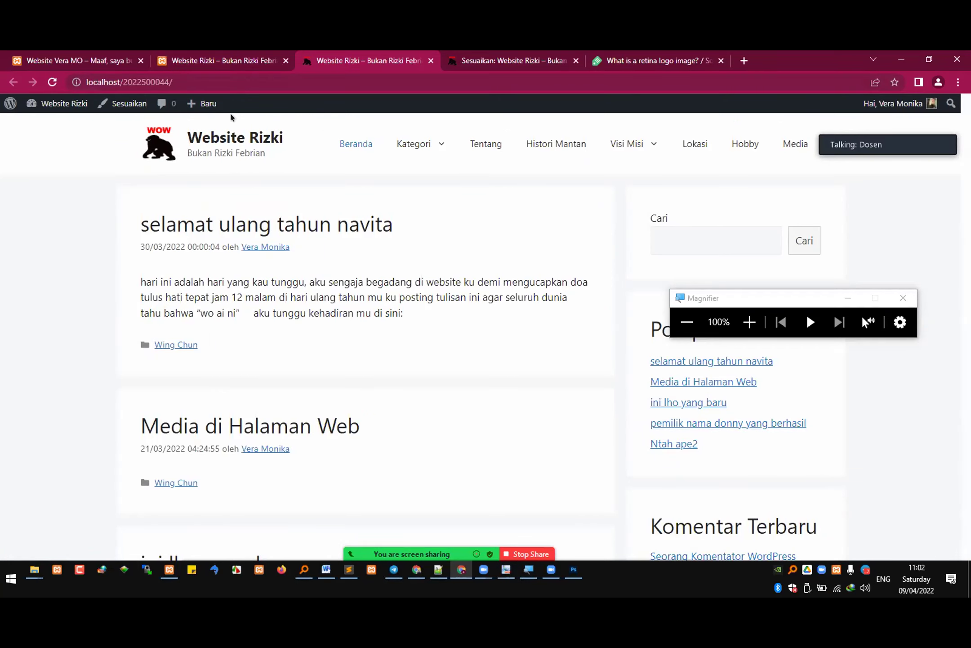
Return to the Sesuaikan customizer tab, then bring the Telegram group chat forward
left_click(506, 60)
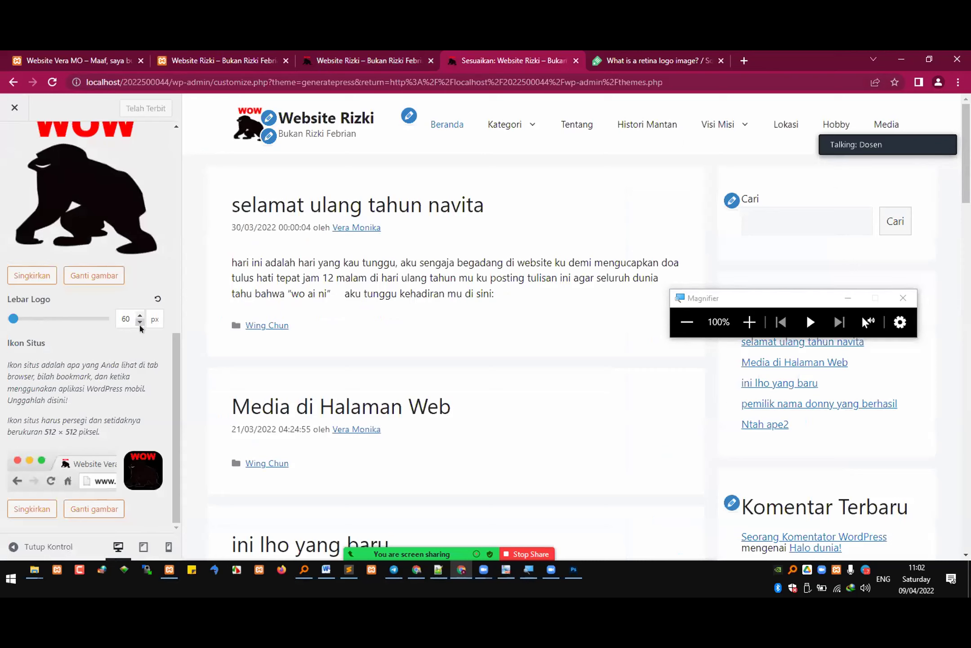
scroll(124, 414, "up", 5)
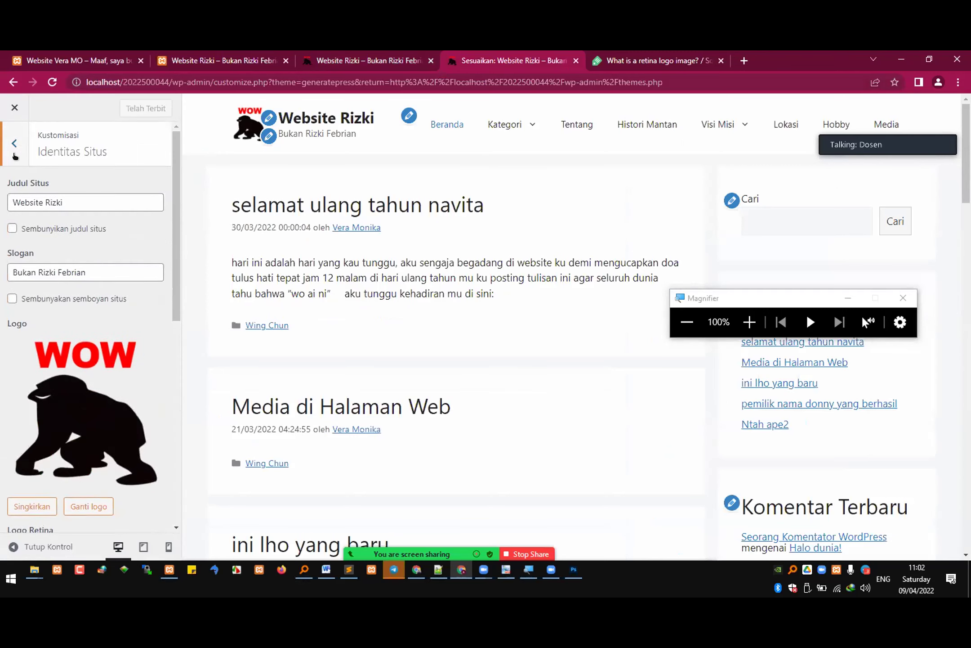
left_click(393, 562)
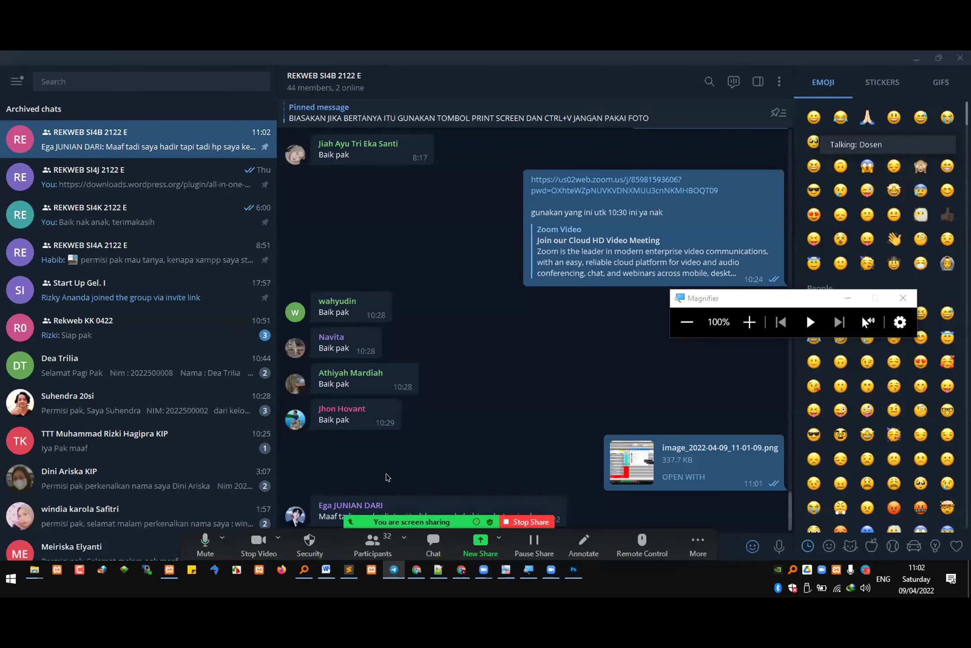
Search the Zoom meeting participants for 'ega'
left_click(918, 58)
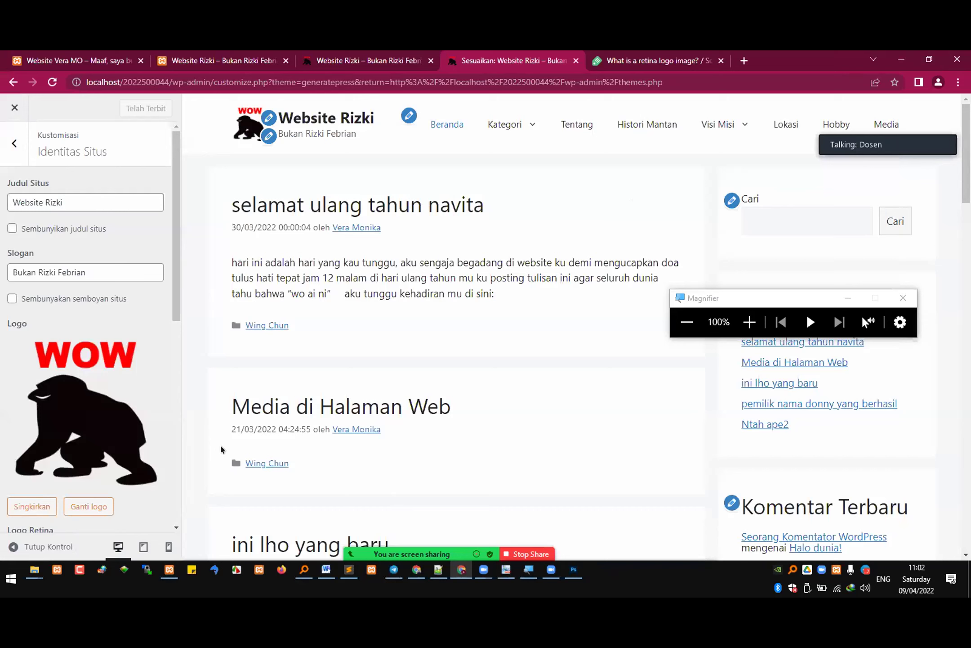
key("alt+Tab")
type("ega")
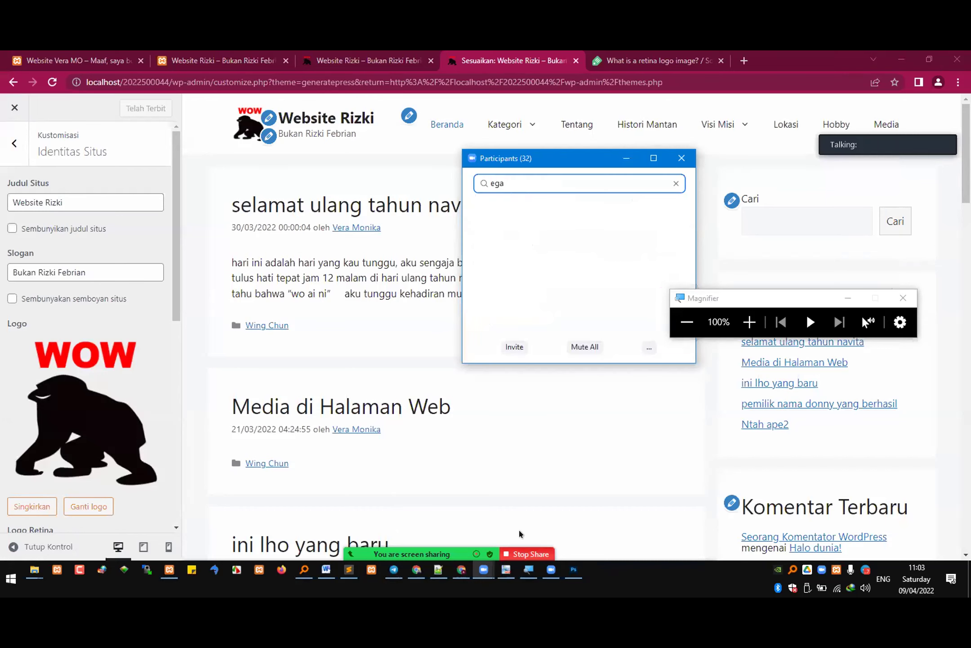
Send 'jika berhalangan hadir silahkan kabarin japri' in the REKWEB SI4B 2122 E group
left_click(393, 569)
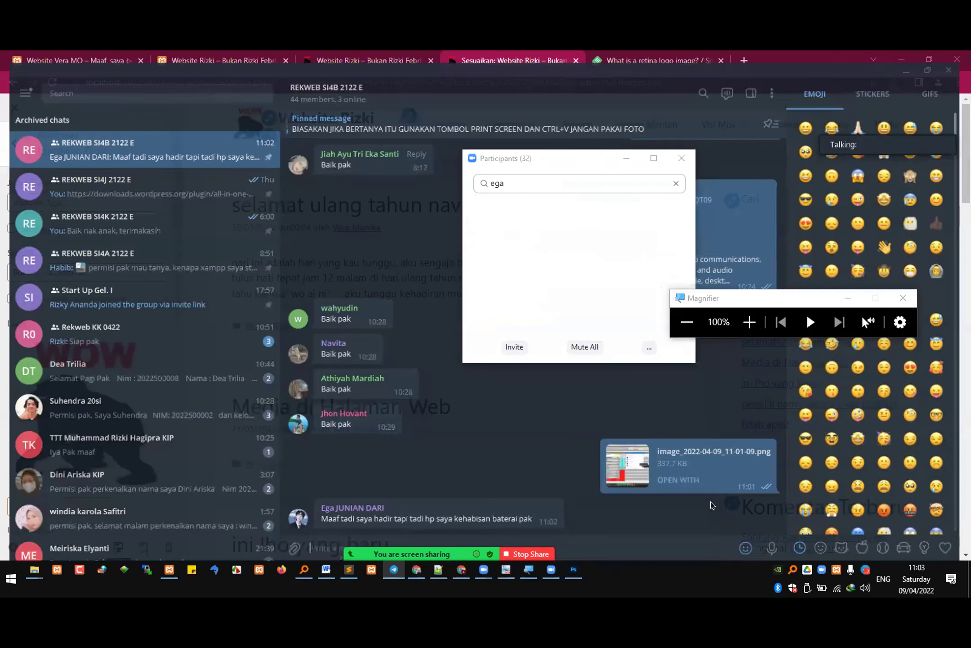
type("ji")
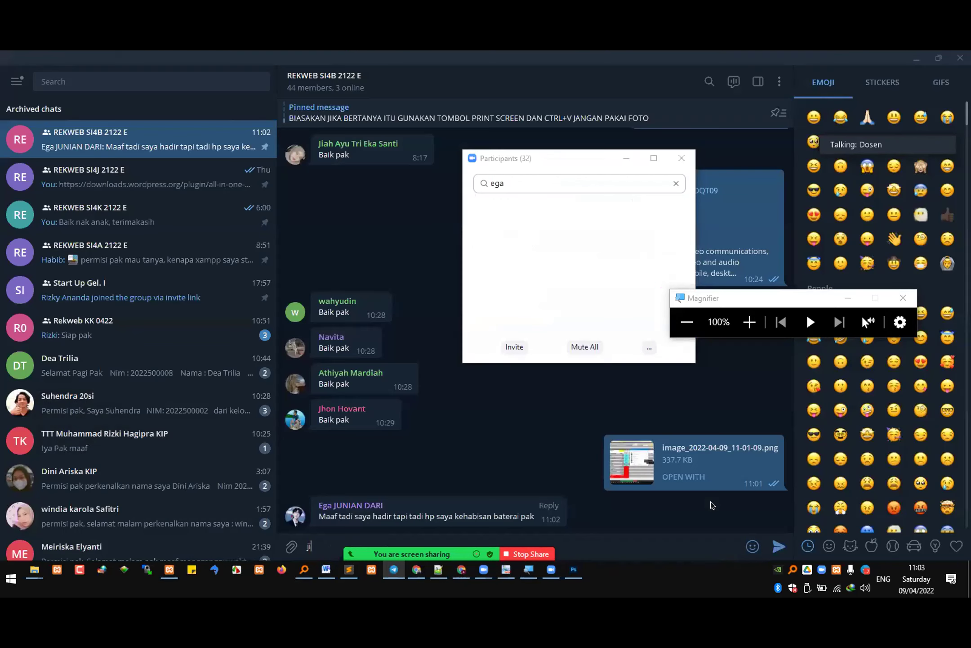
type("ka berhalangan hadir silahkan kabarin japri")
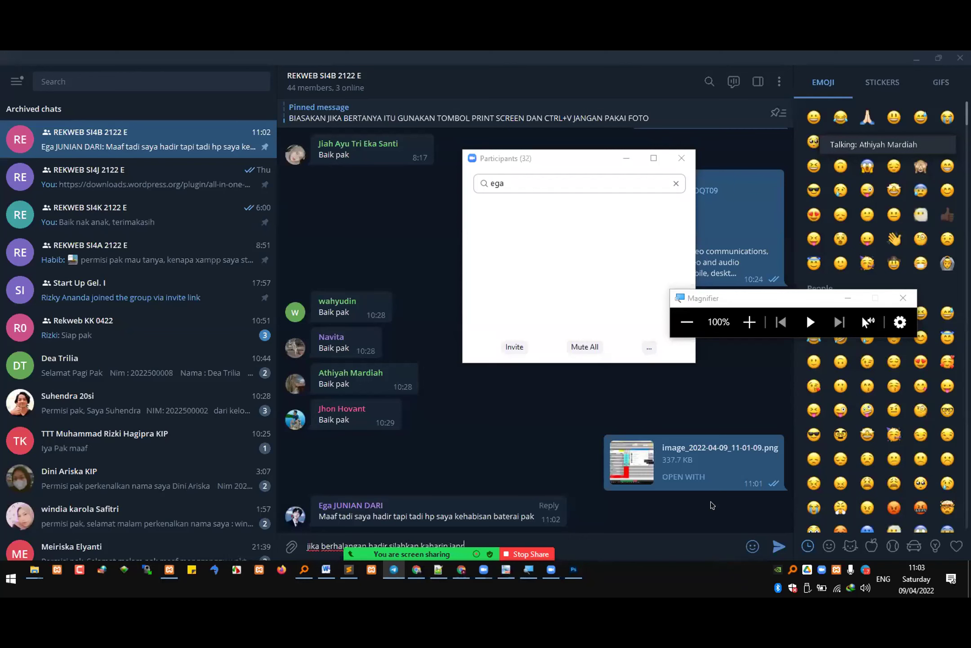
key("Return")
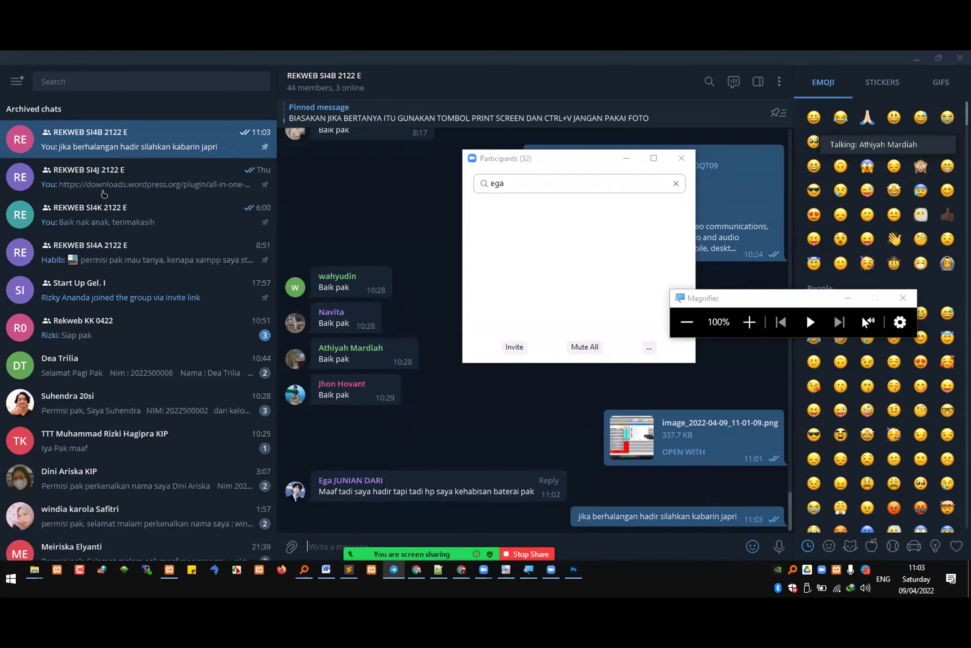
key("alt+Tab")
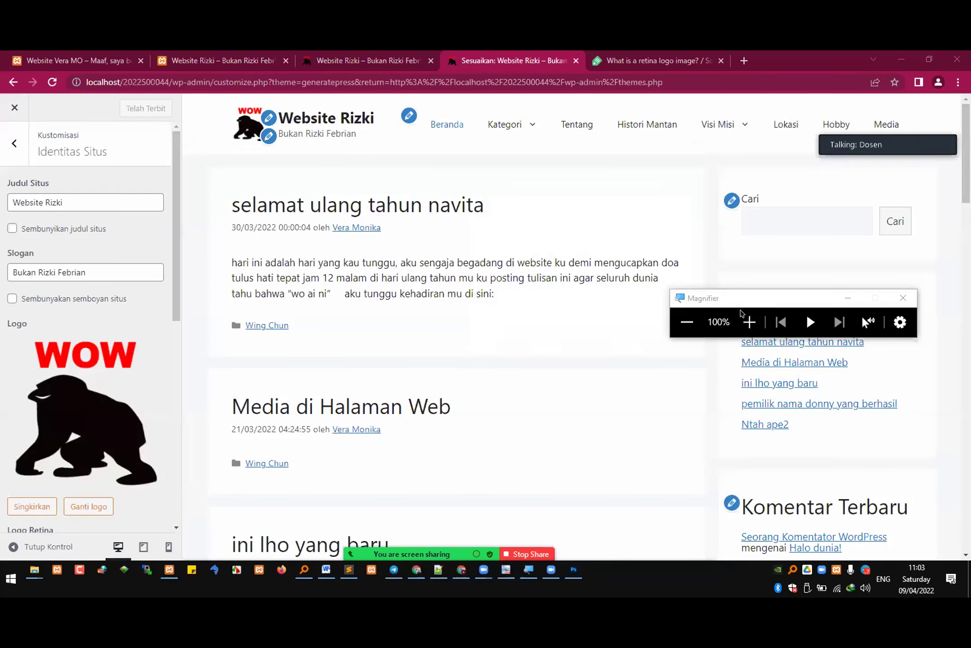
Go back from Identitas Situs to the main menu, enter Tata letak, and reset magnification
left_click(749, 322)
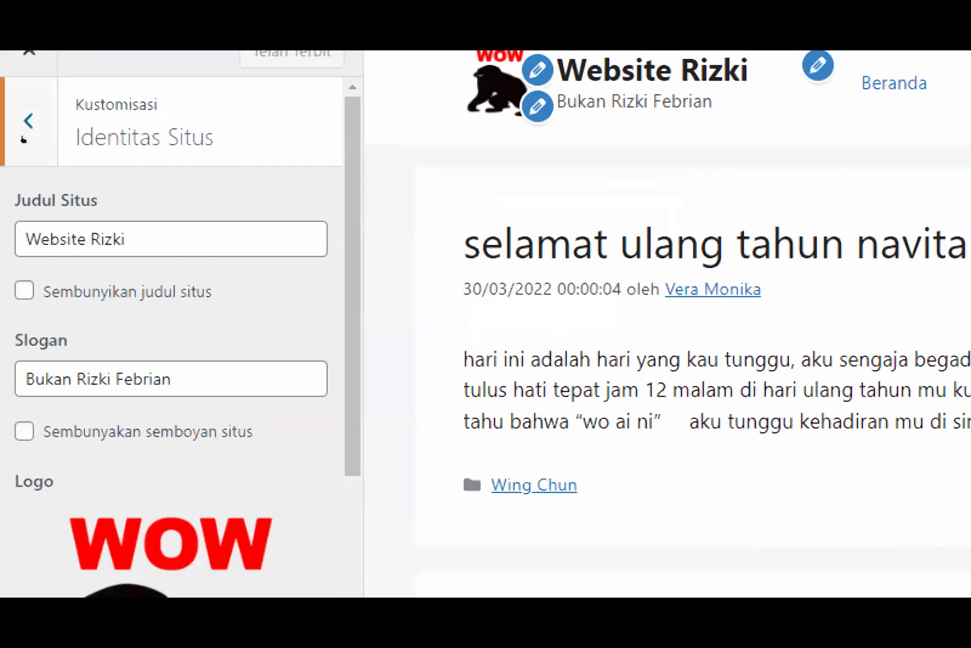
key("Escape")
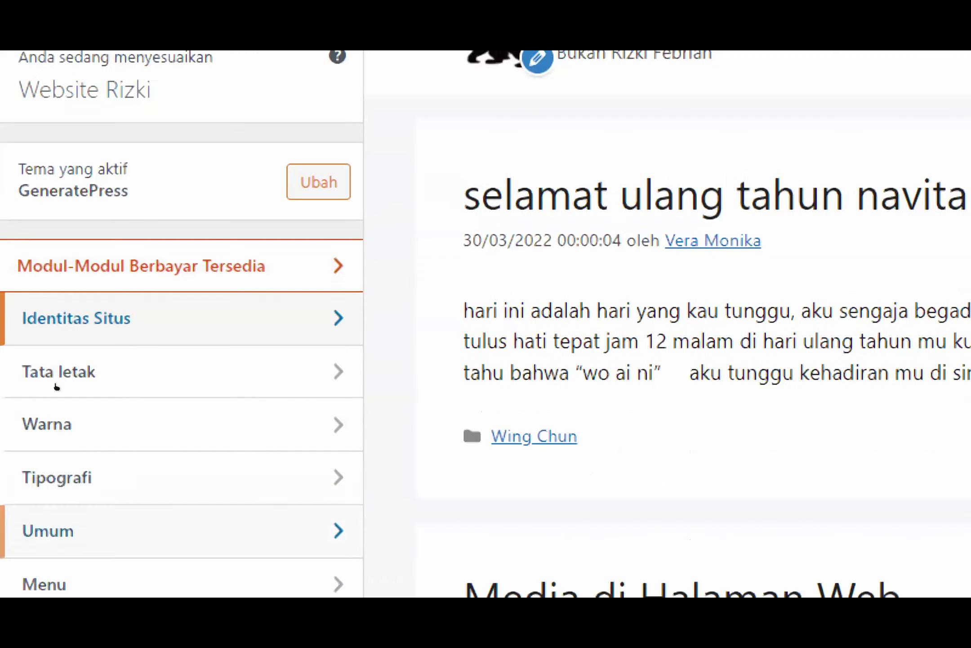
key("Return")
key("Tab")
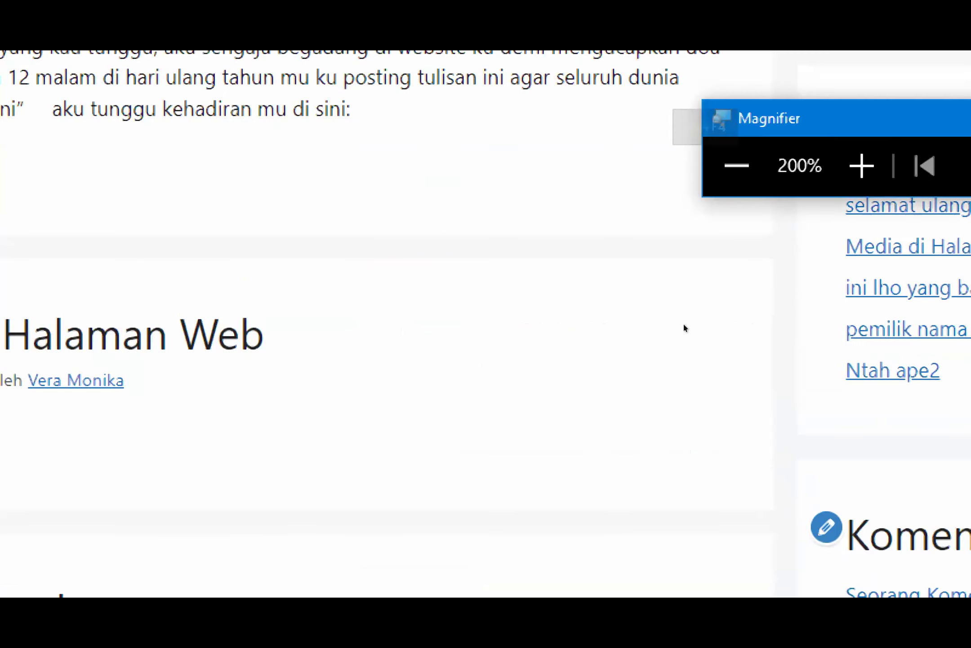
key("super+minus")
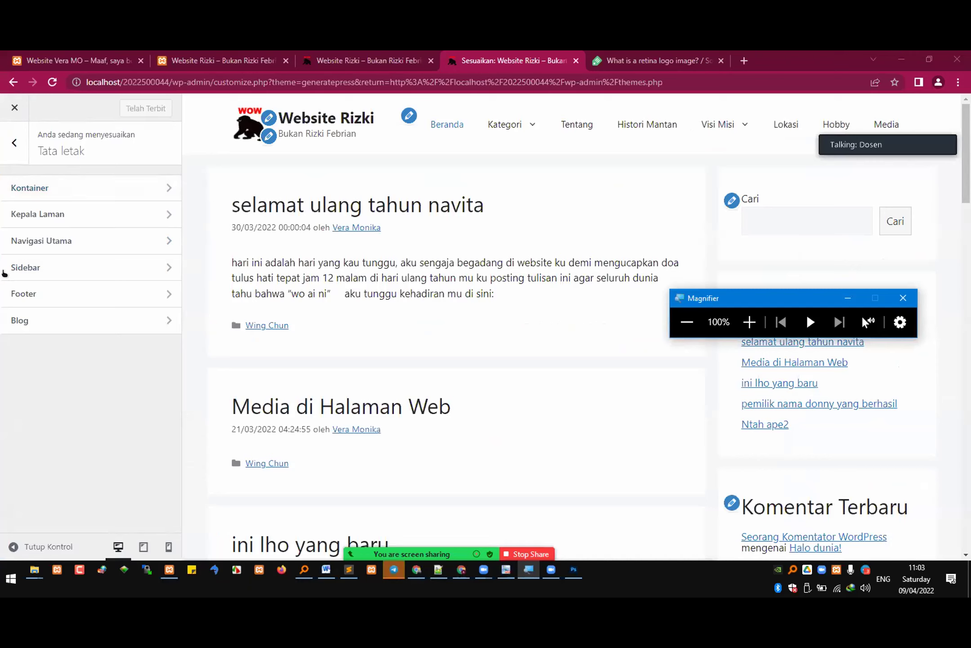
Set the Kontainer width to 1400 px with the Kontainer Terpisah content layout
left_click(83, 194)
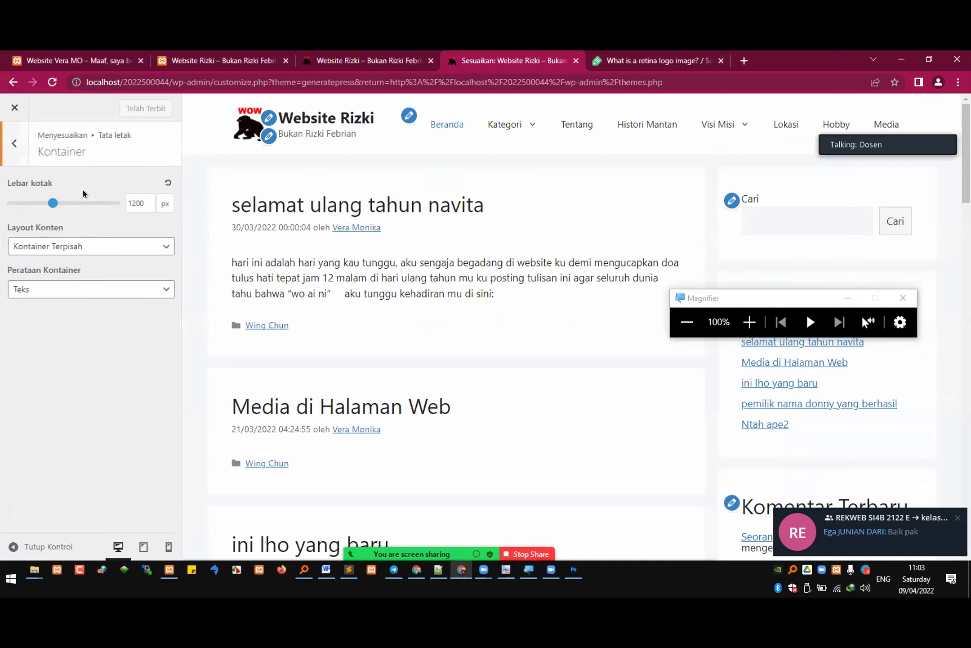
mouse_move(47, 204)
left_mouse_down()
mouse_move(116, 210)
mouse_move(9, 207)
mouse_move(50, 209)
left_mouse_up()
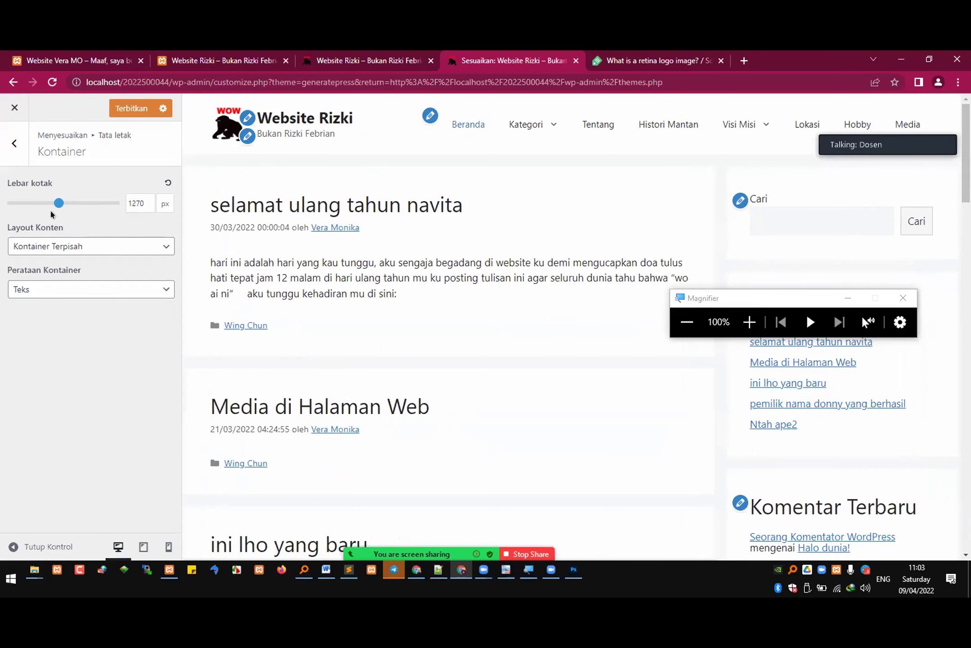
left_click(87, 245)
left_click(71, 273)
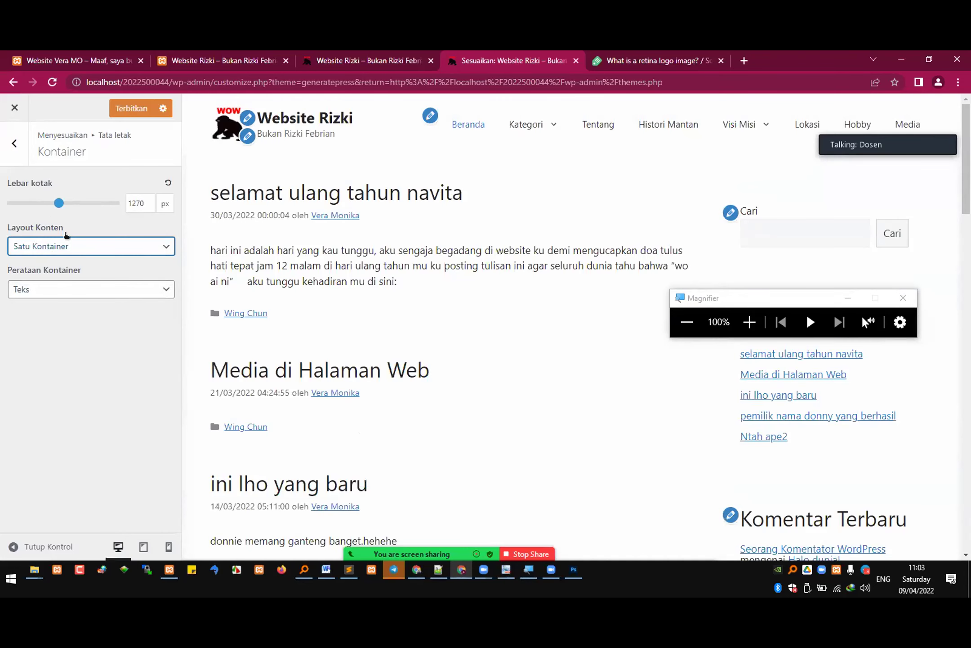
mouse_move(59, 203)
left_mouse_down()
mouse_move(116, 214)
mouse_move(10, 200)
mouse_move(70, 203)
left_mouse_up()
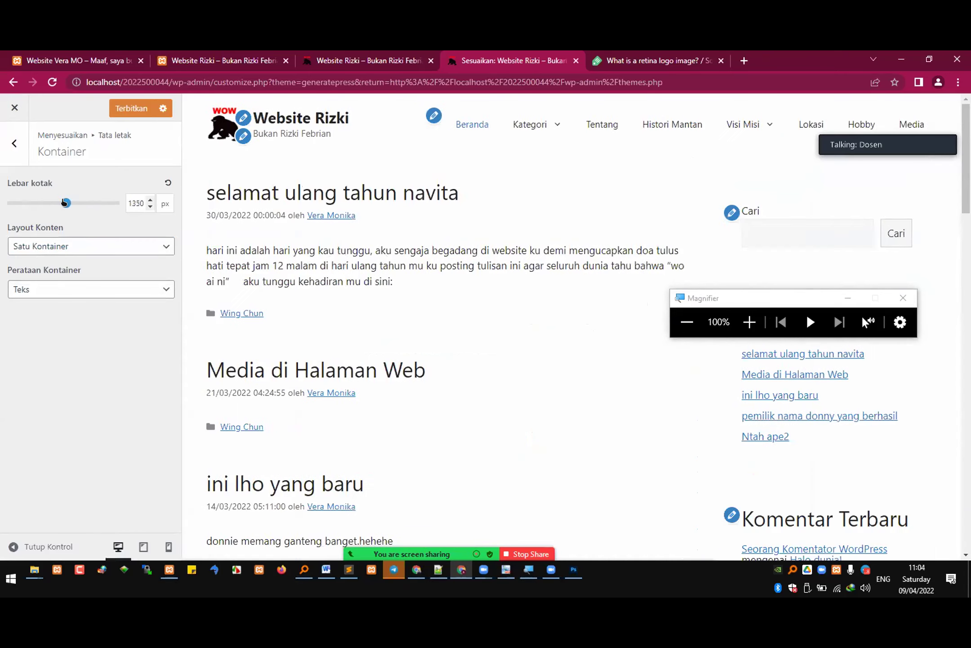
left_click(62, 243)
left_click(54, 262)
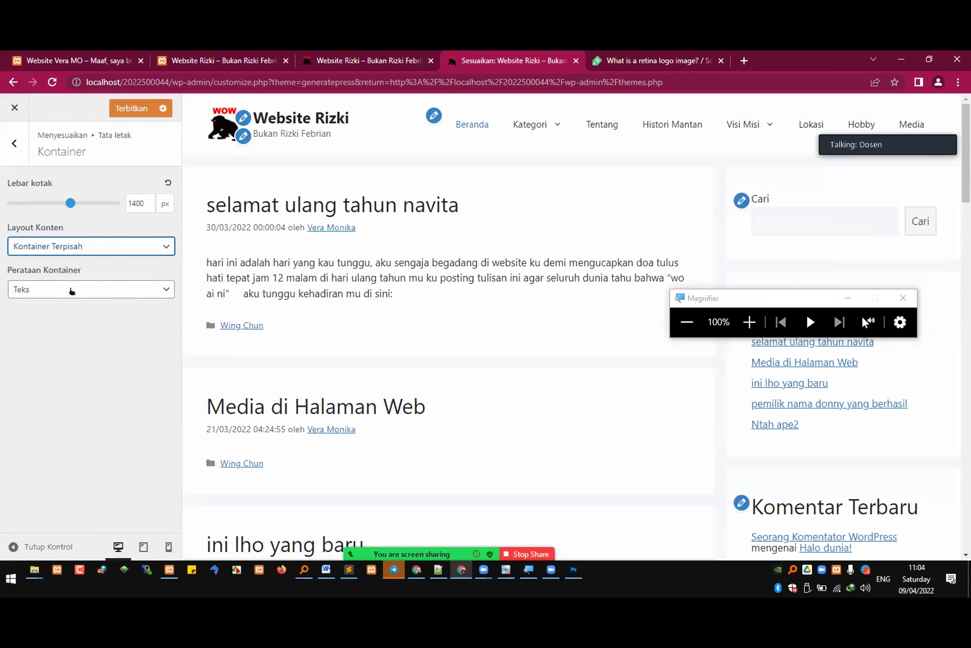
Set container alignment to boks-boks, publish, and check the layout on the live site
left_click(96, 291)
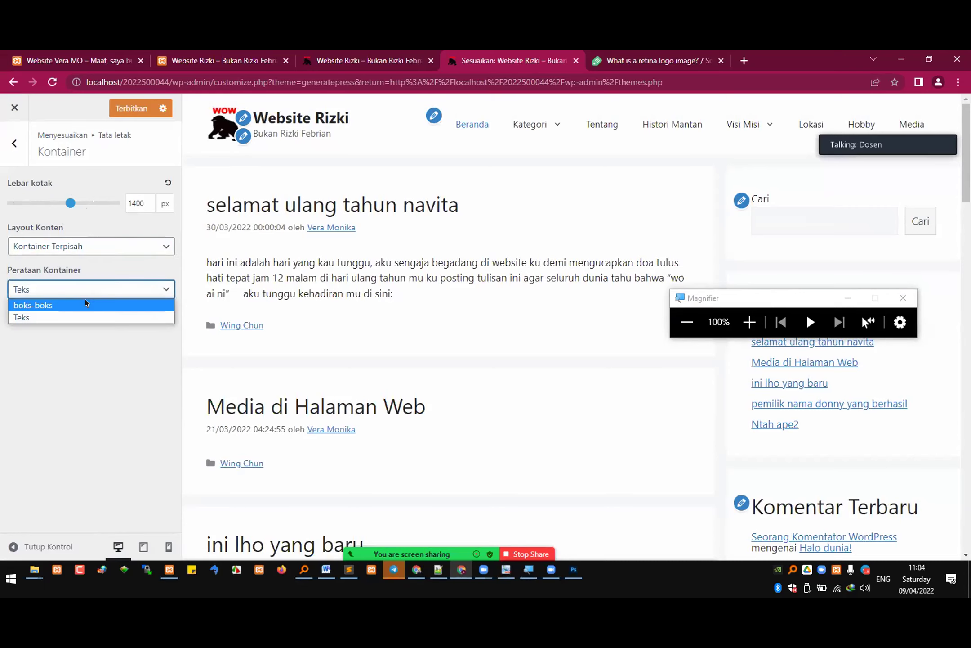
left_click(85, 303)
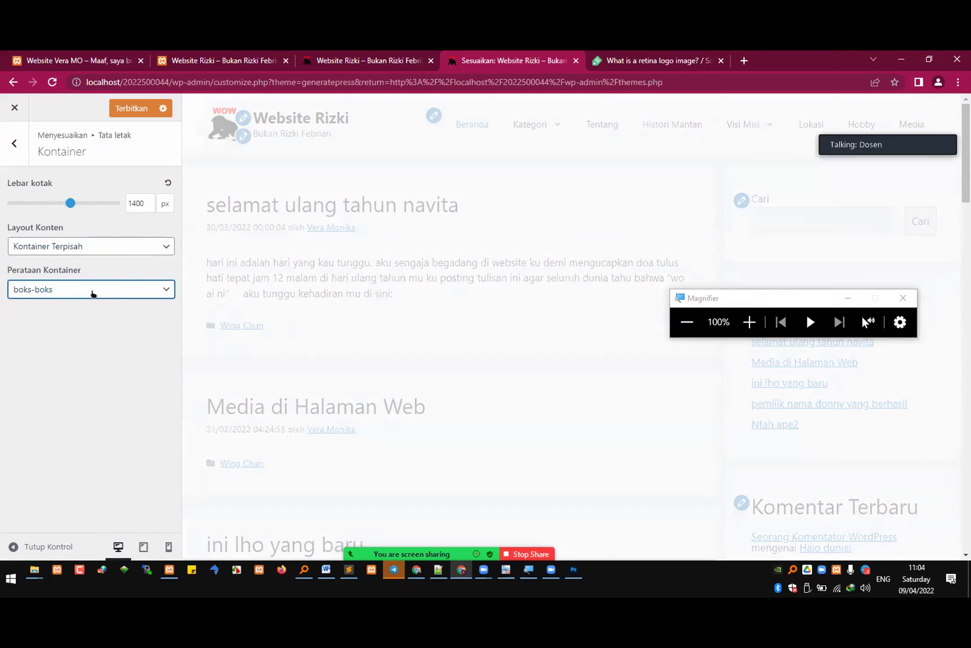
left_click(134, 112)
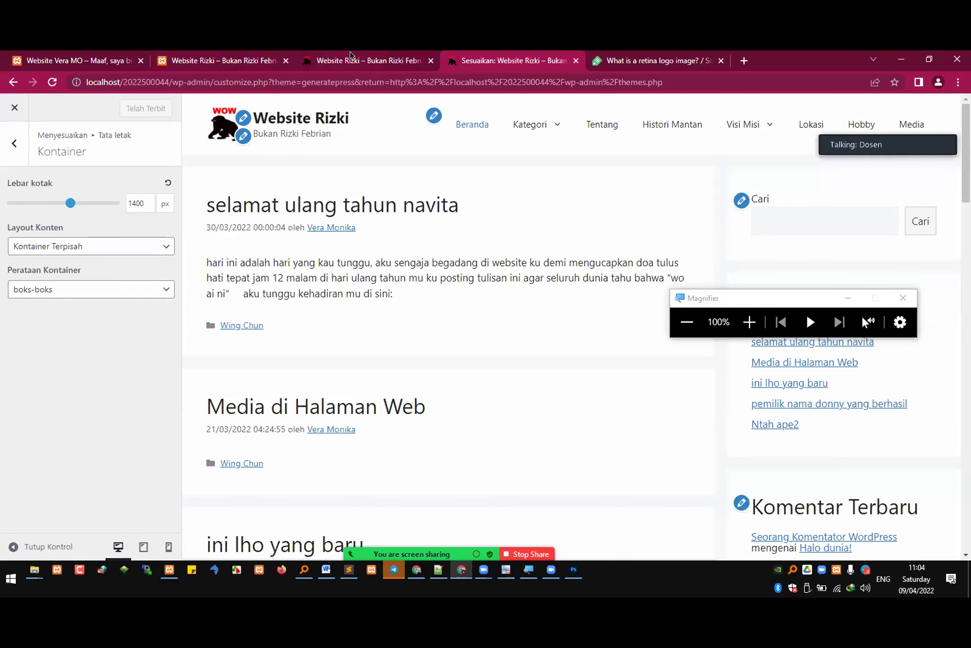
left_click(350, 56)
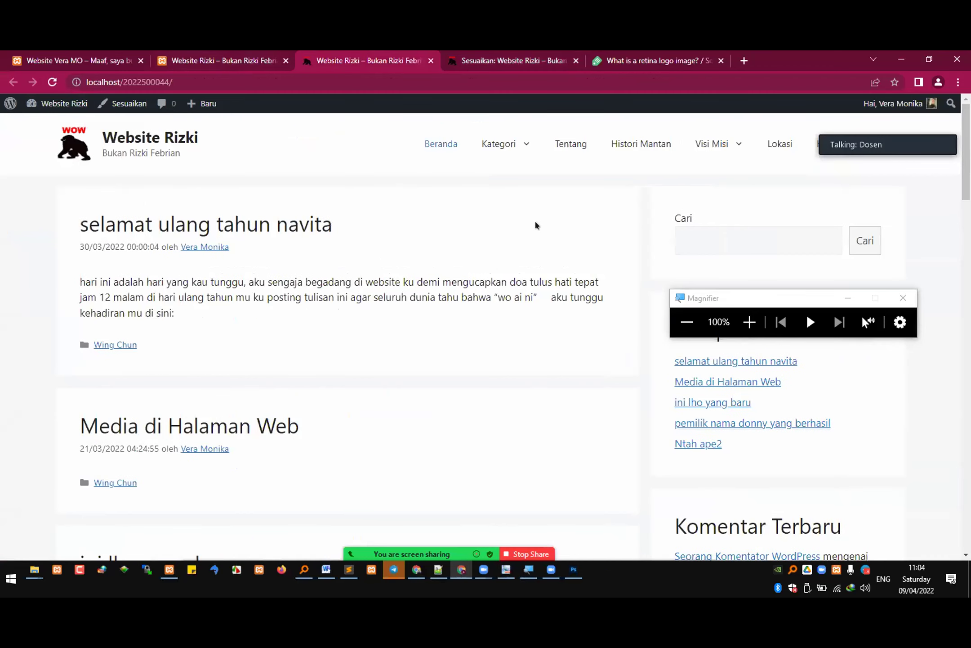
left_click(539, 56)
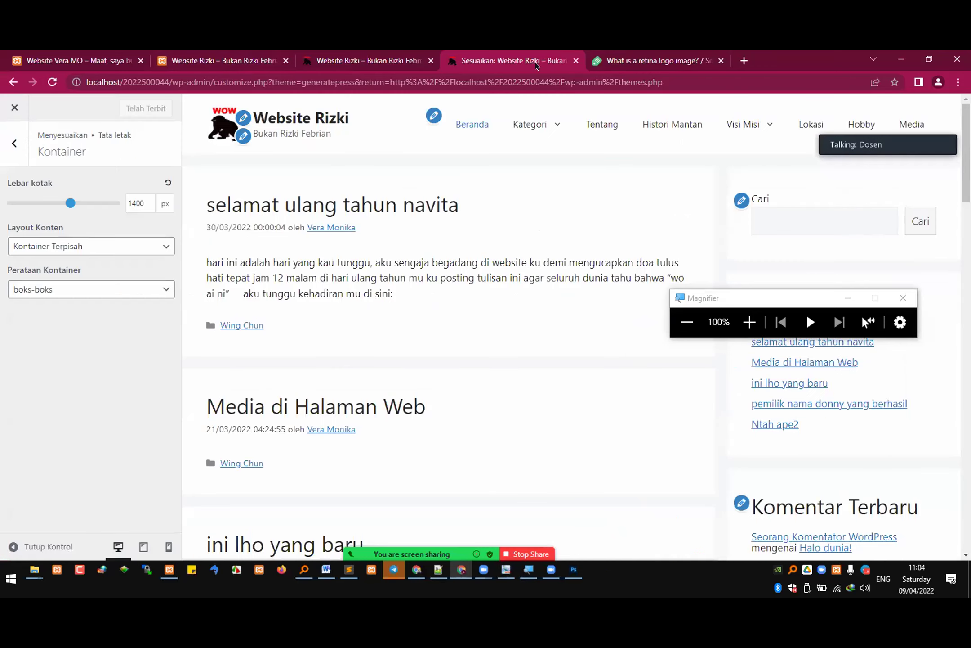
In Kepala Laman, set the default header to Standar and preset Klasik, comparing with the live site
left_click(14, 143)
left_click(81, 210)
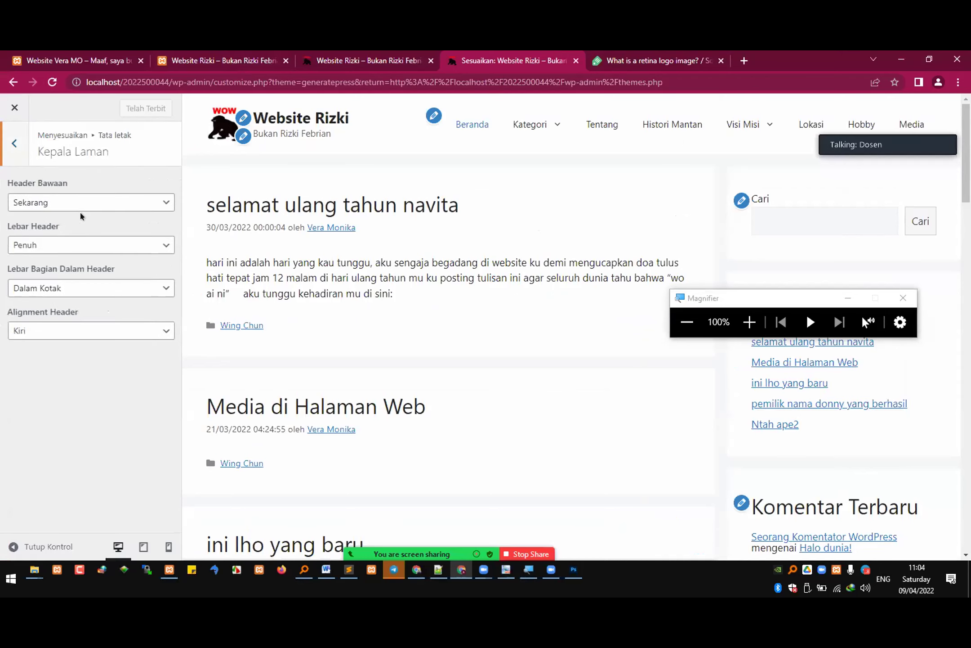
left_click(47, 203)
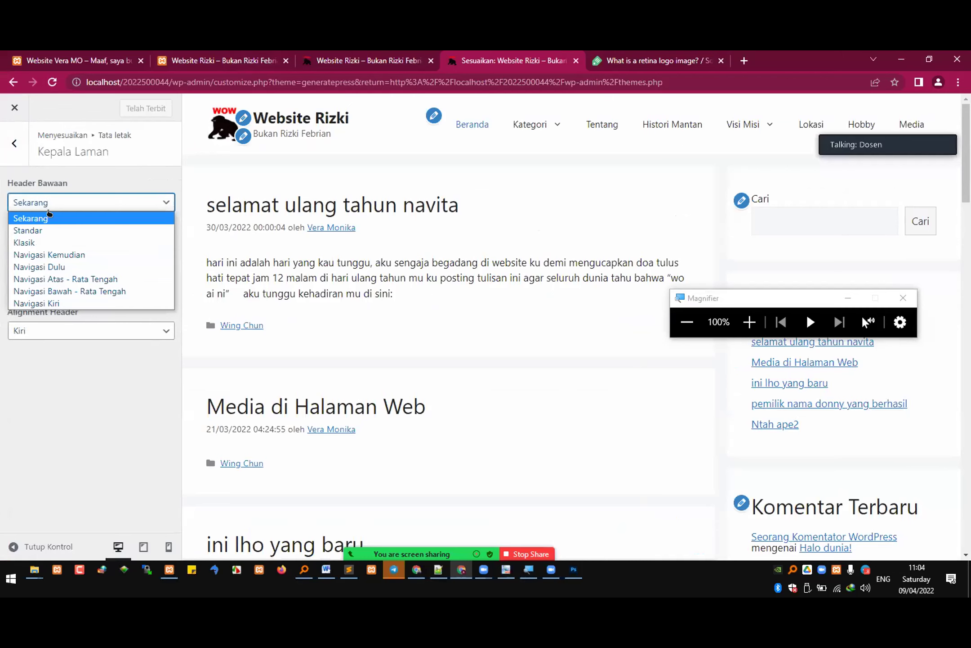
left_click(43, 230)
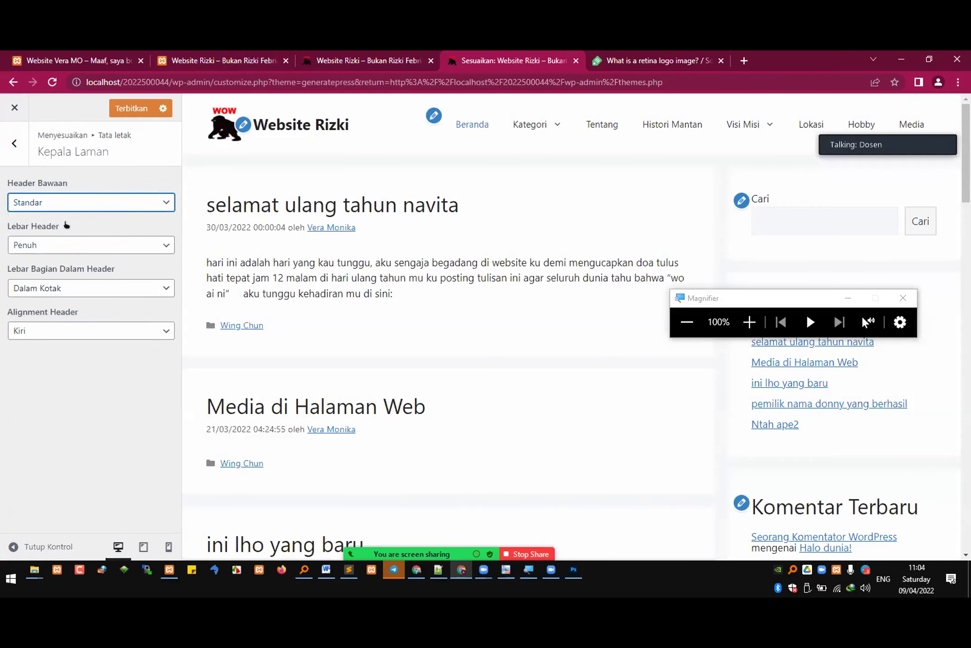
left_click(103, 205)
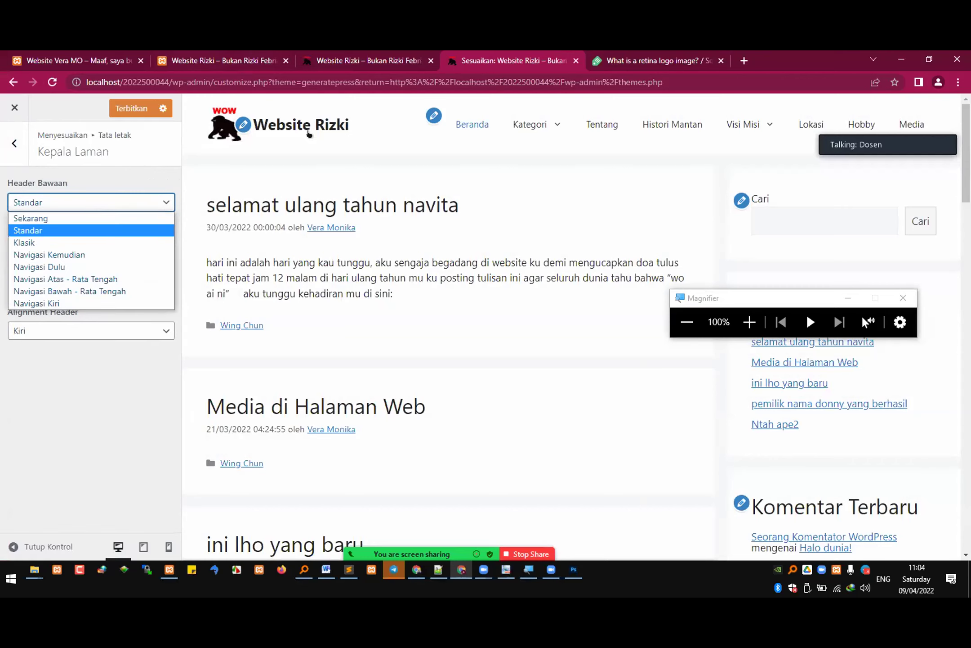
left_click(55, 243)
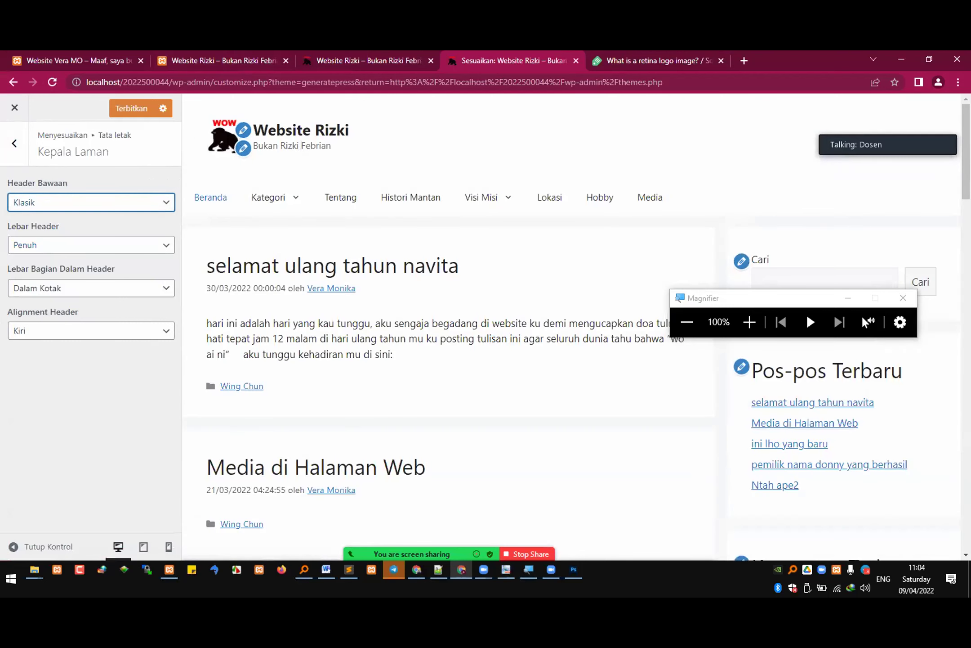
left_click(334, 63)
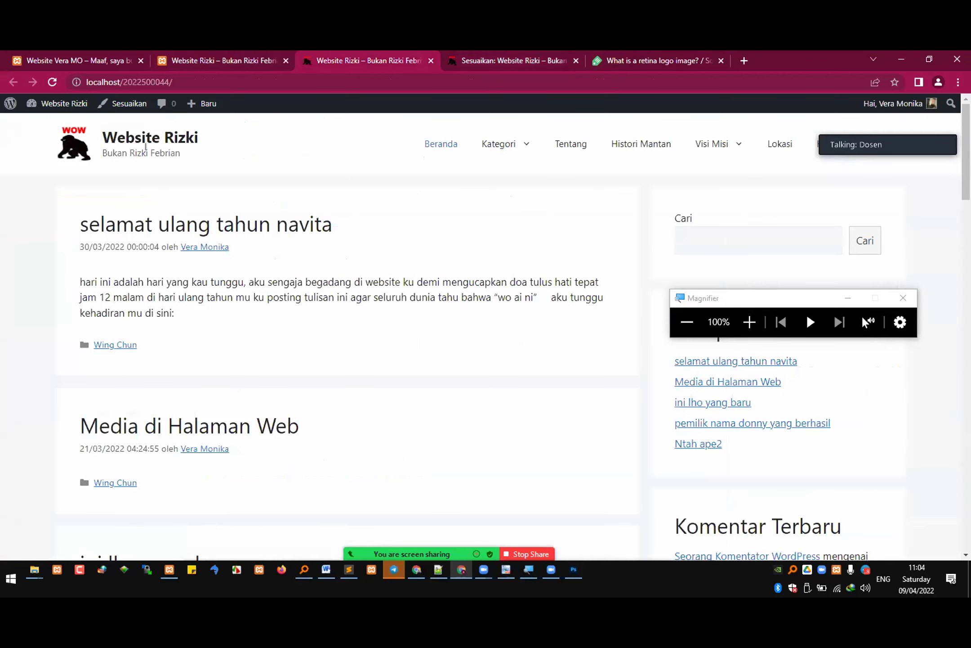
key("ctrl+Tab")
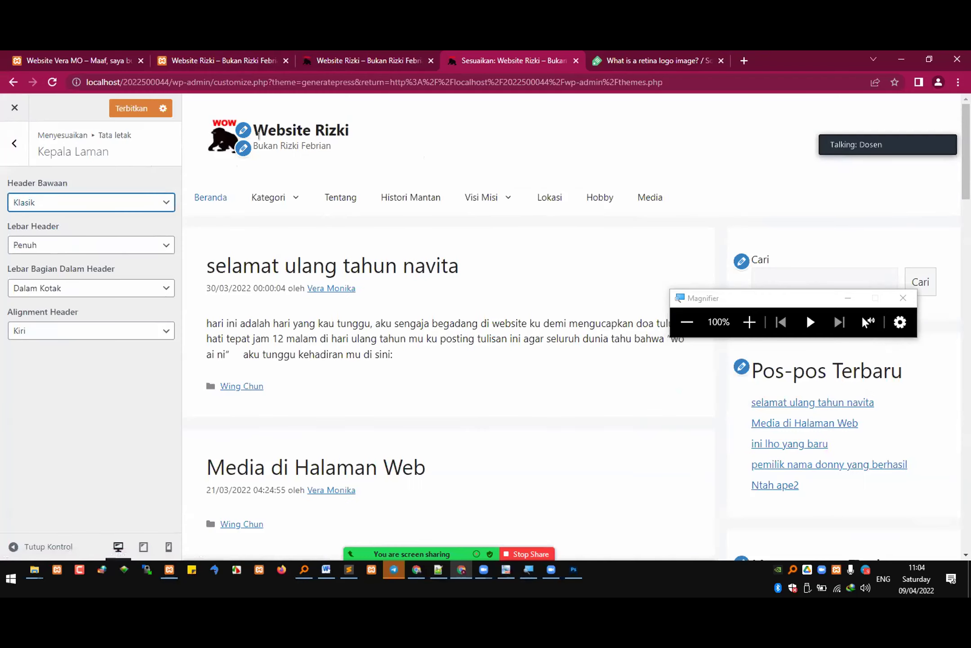
Try the Navigasi Kemudian and Navigasi Dulu presets, settling on Navigasi Atas - Rata Tengah
left_click(66, 243)
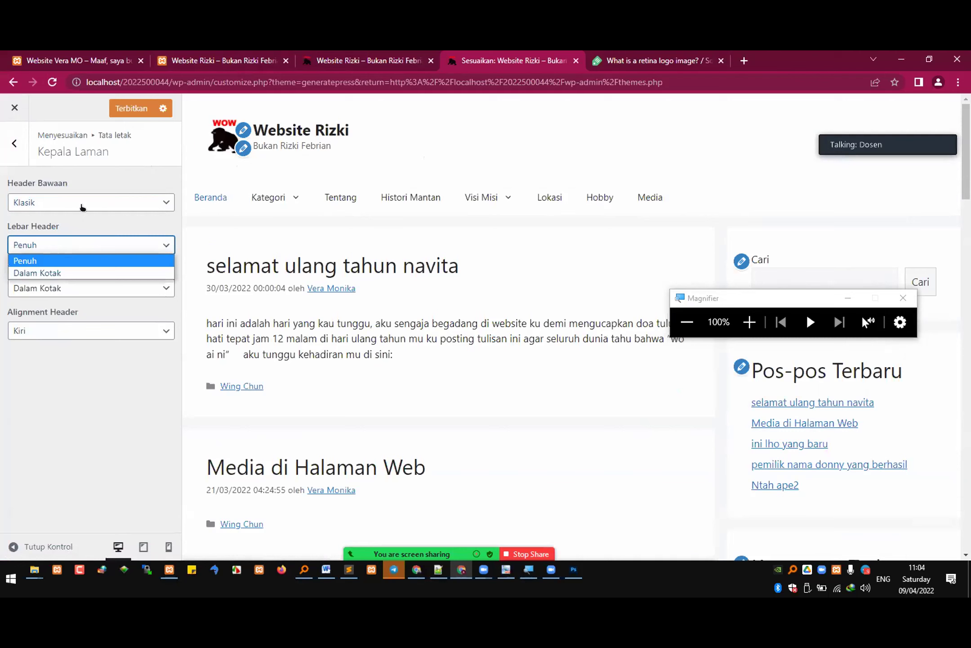
left_click(82, 207)
left_click(64, 252)
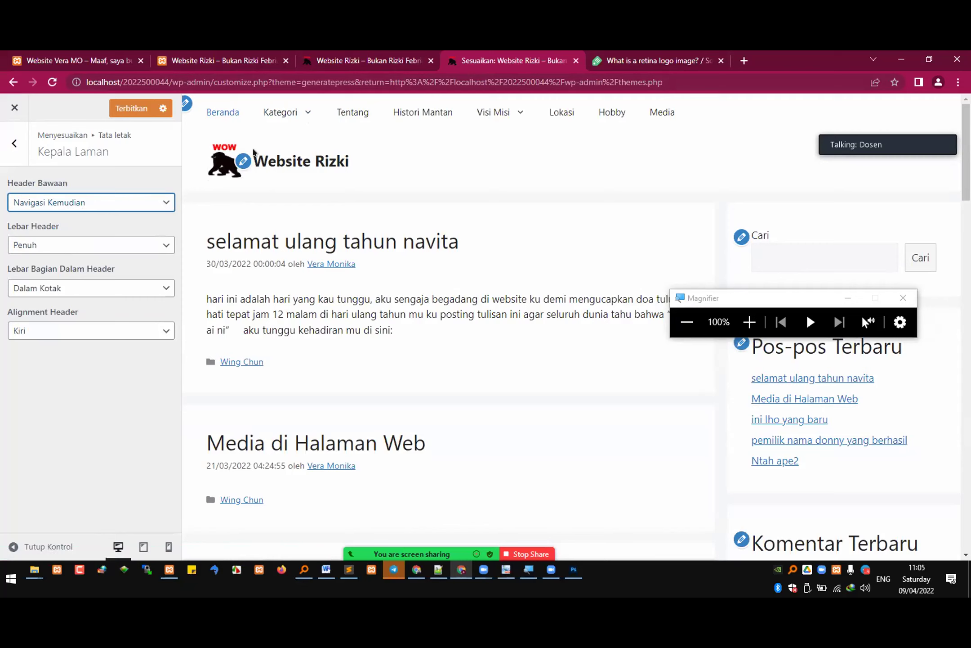
left_click(94, 205)
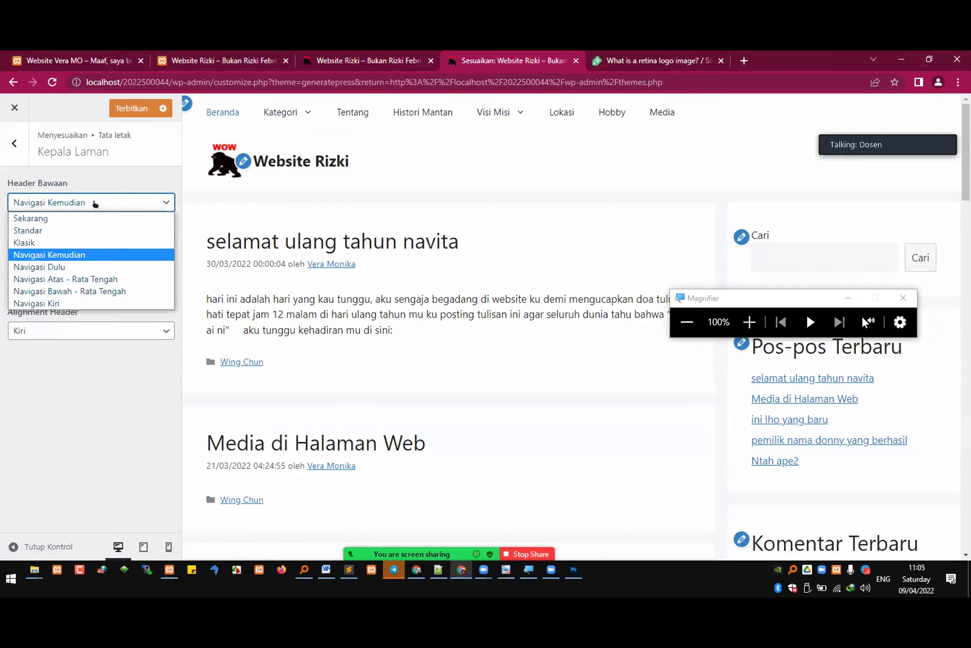
left_click(79, 260)
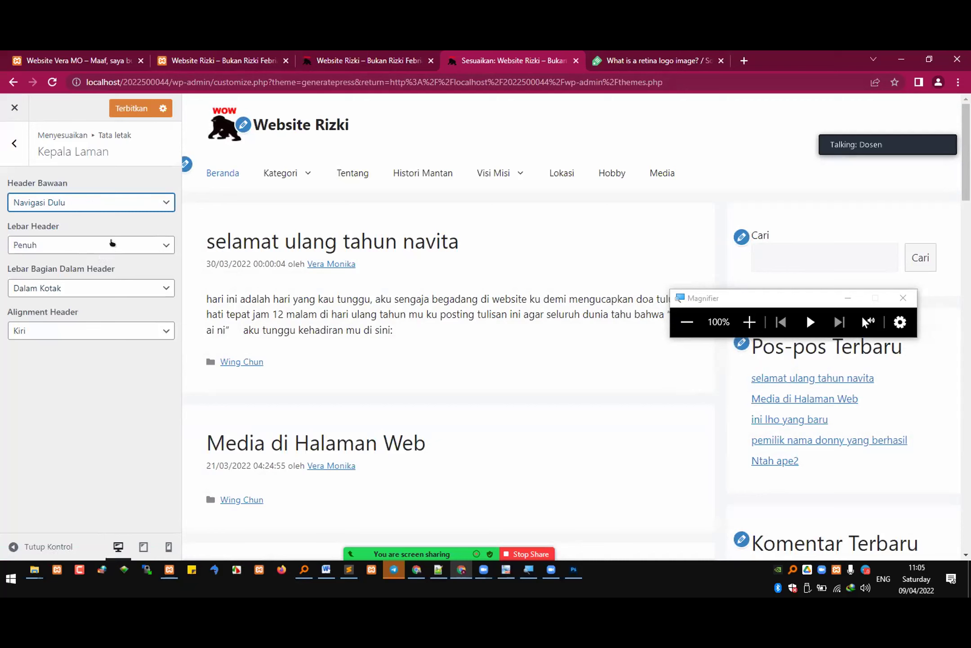
left_click(132, 196)
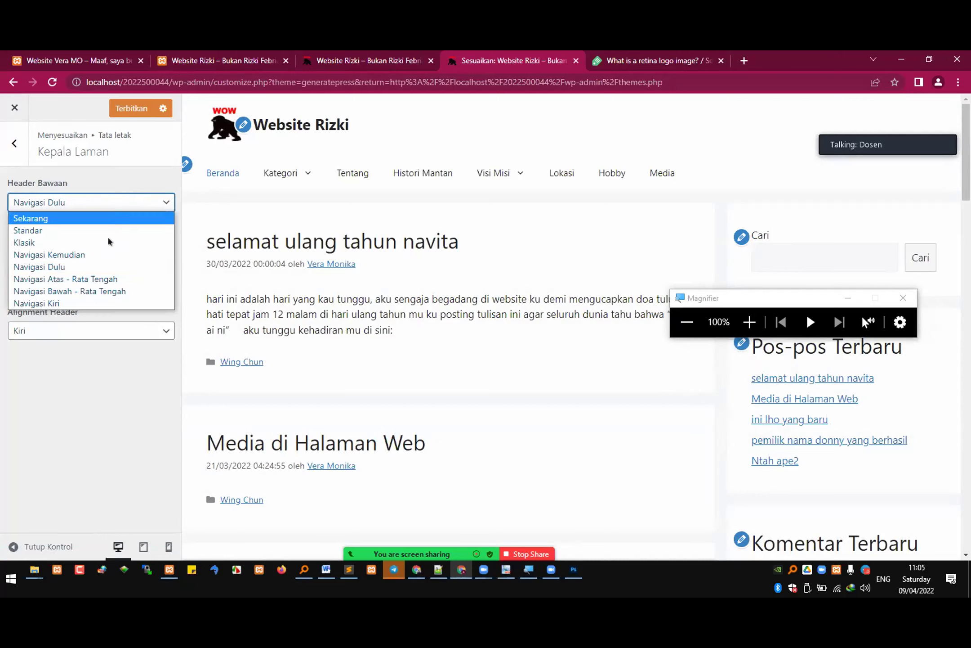
left_click(91, 278)
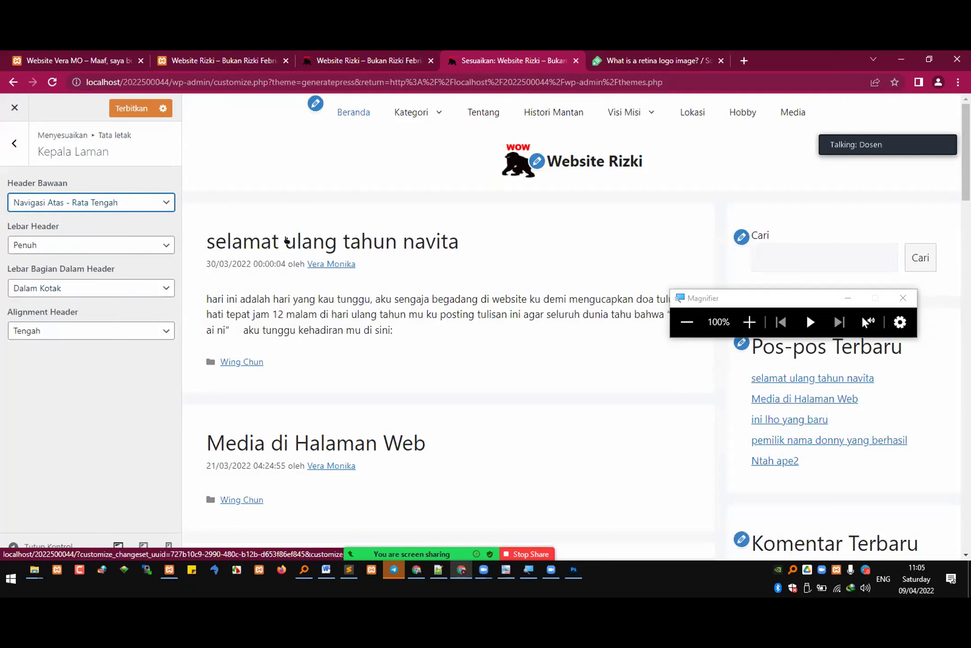
Set the header width to Penuh and the inner header width to Dalam Kotak
left_click(110, 251)
left_click(100, 271)
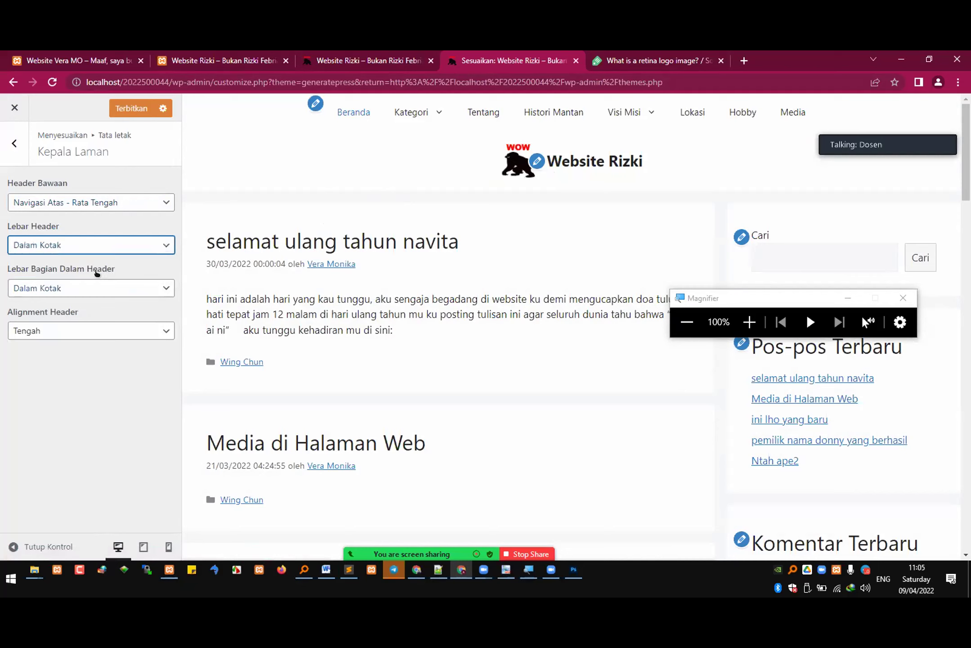
left_click(131, 246)
left_click(121, 258)
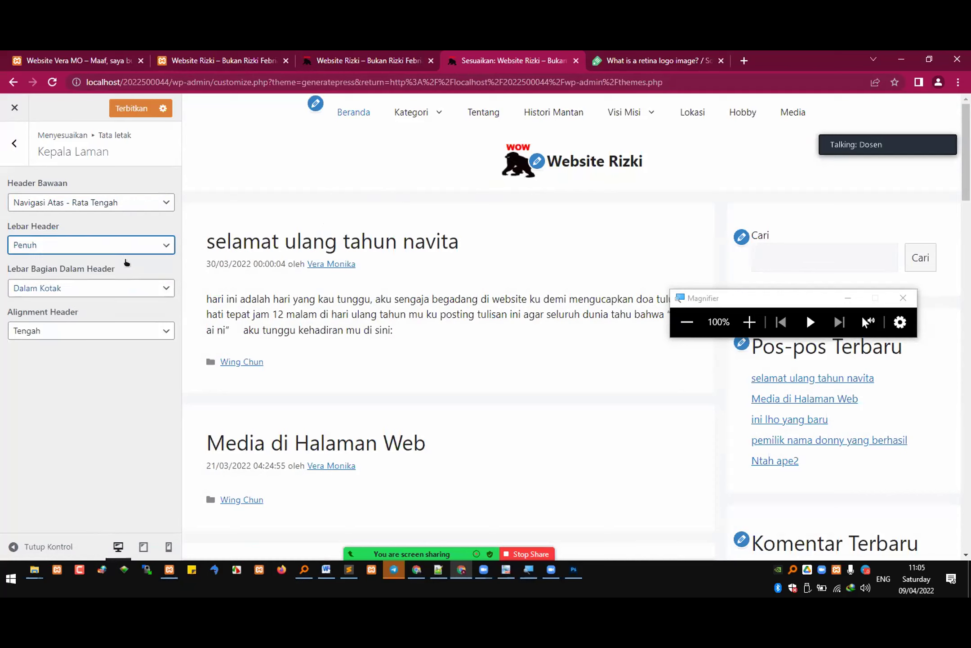
left_click(141, 285)
left_click(112, 315)
left_click(141, 284)
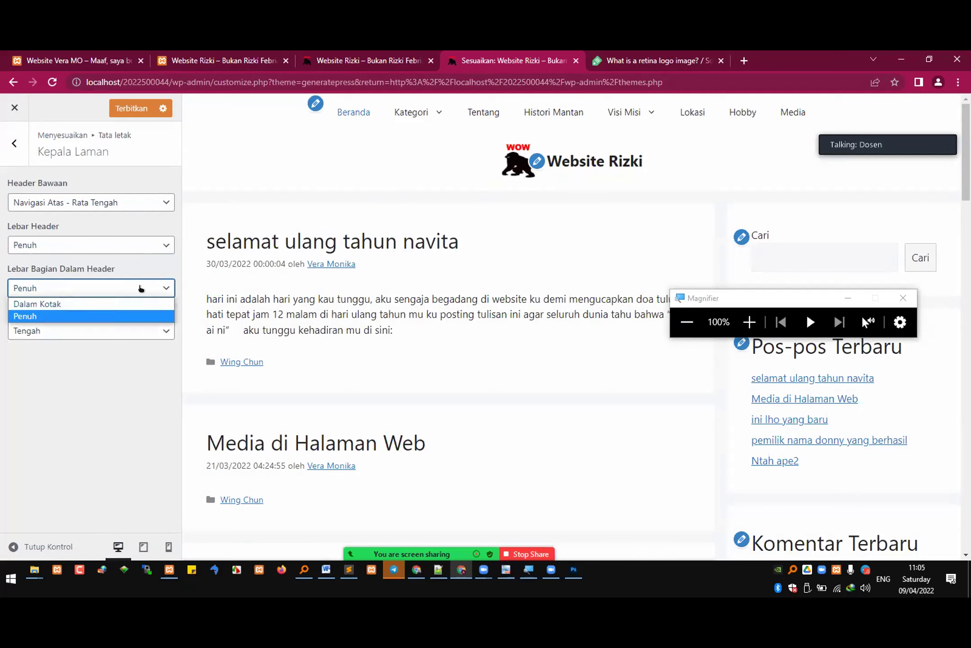
left_click(131, 301)
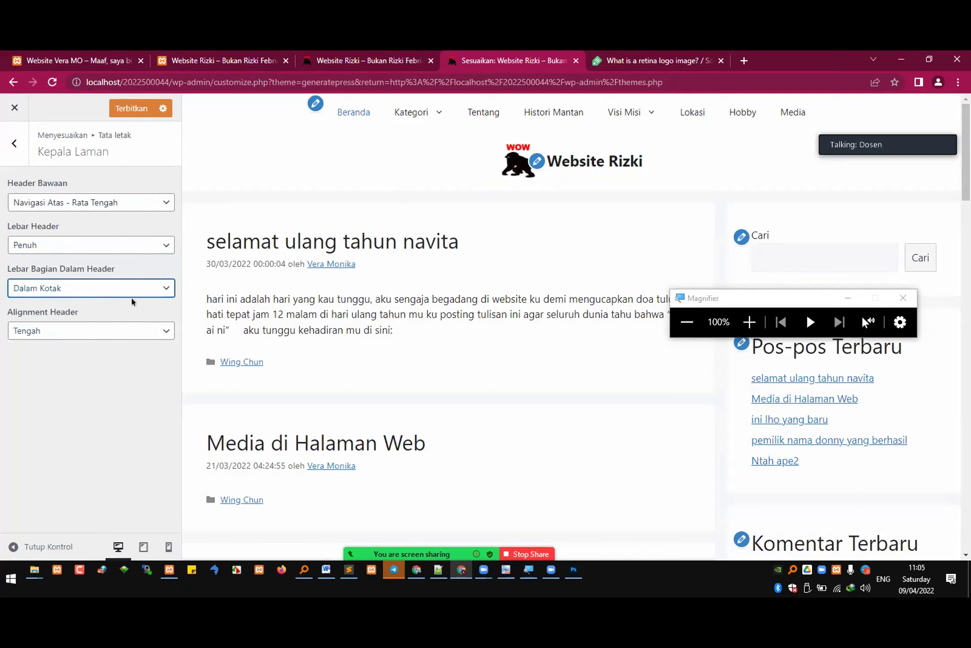
Centre the header alignment (Tengah), publish, and open Navigasi Utama
left_click(141, 333)
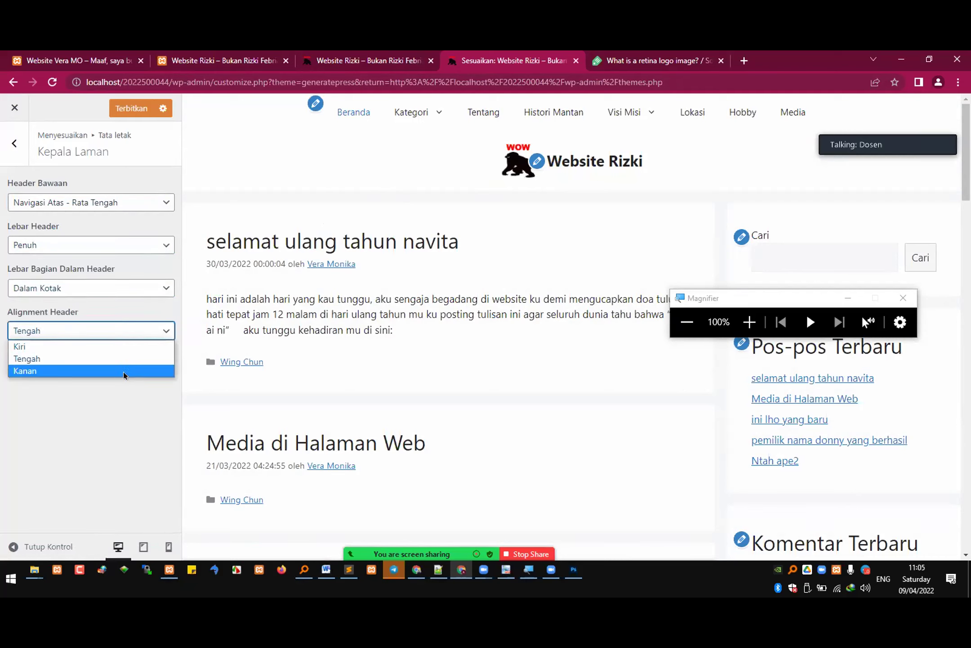
left_click(123, 371)
left_click(126, 332)
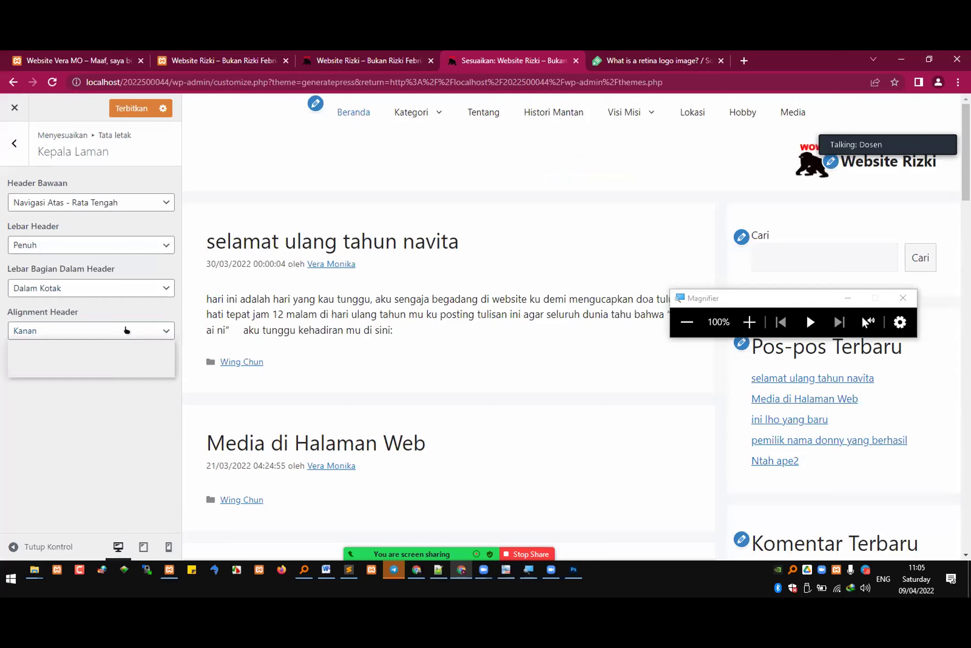
left_click(110, 344)
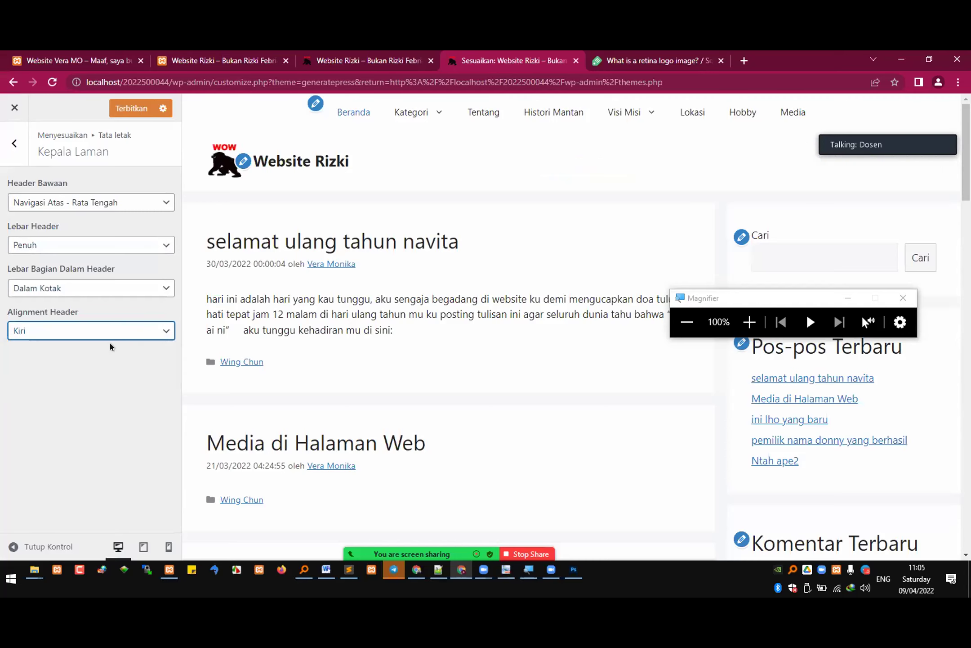
left_click(133, 331)
left_click(132, 358)
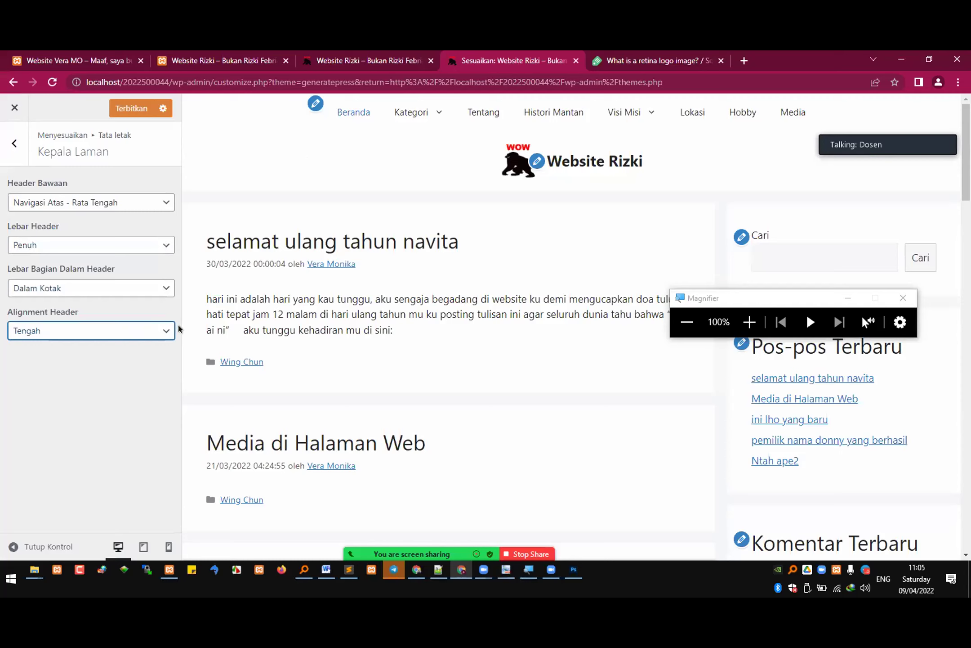
left_click(131, 110)
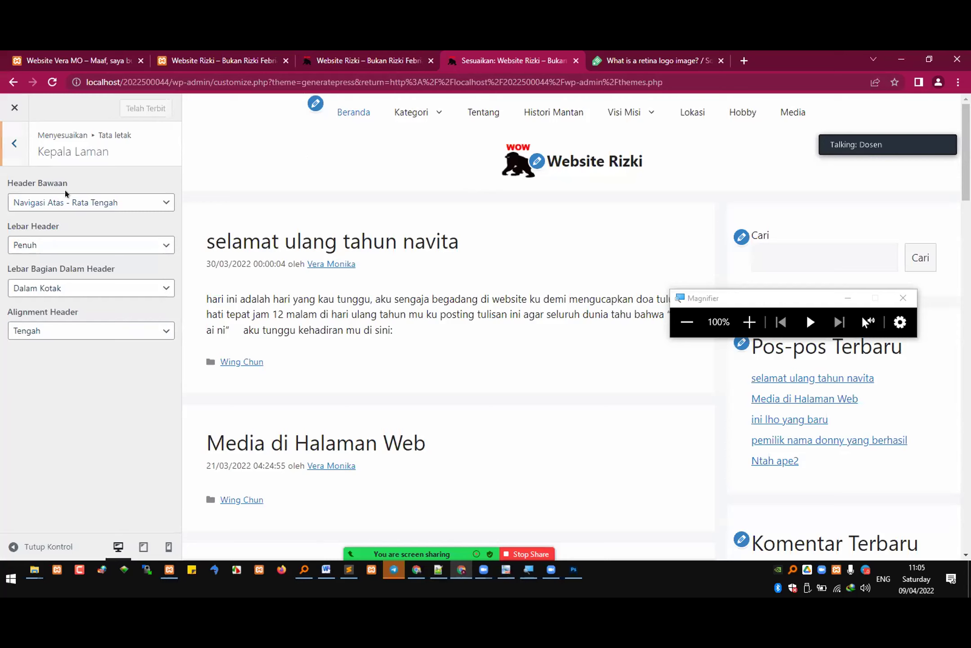
left_click(14, 144)
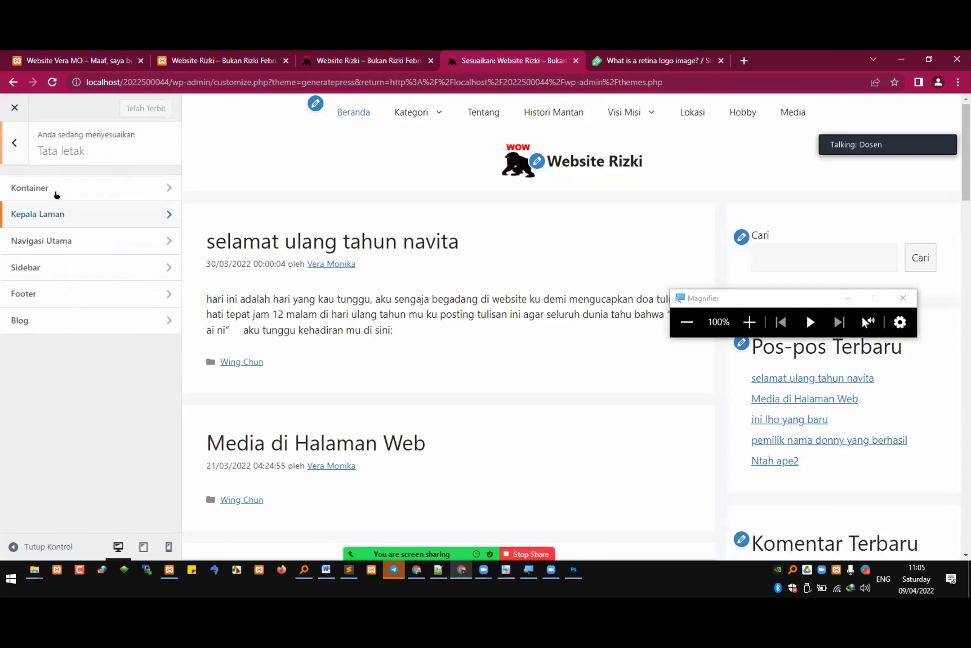
left_click(72, 242)
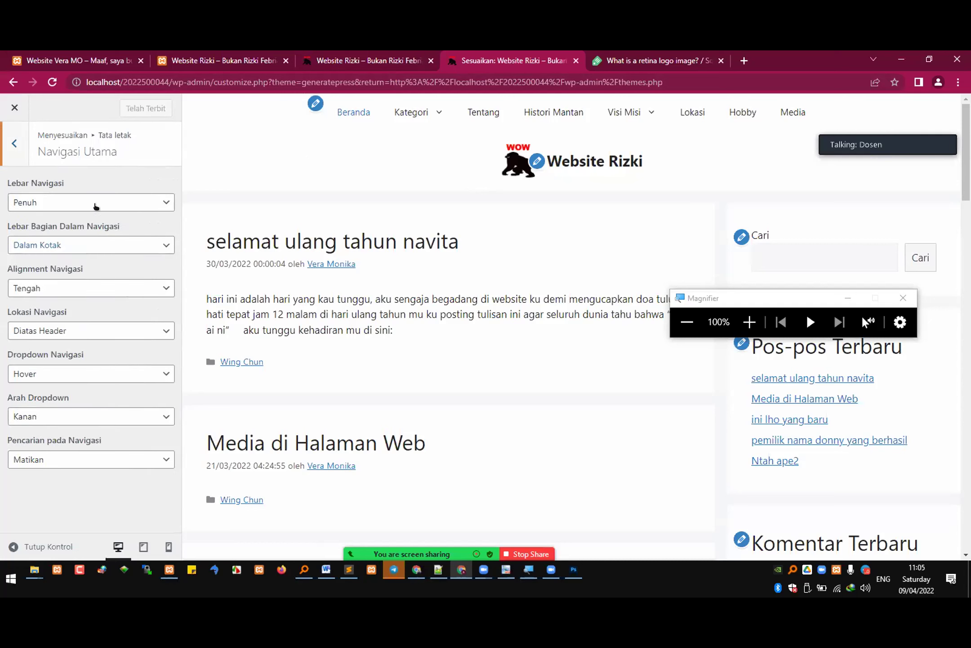
Keep navigation width at Penuh and set Dropdown Navigasi to Klik - Panah
left_click(111, 202)
left_click(326, 155)
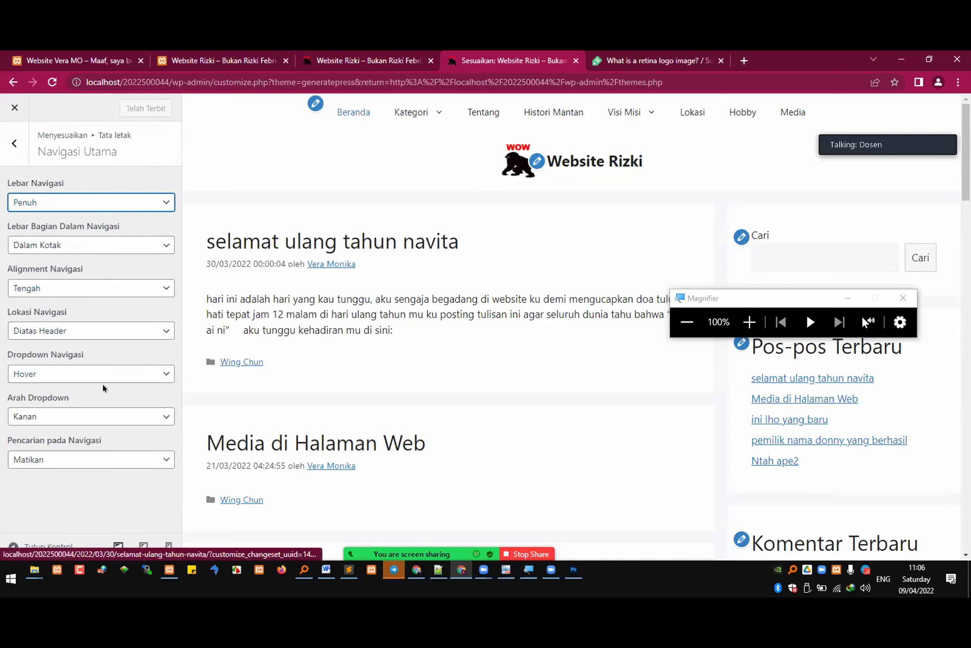
left_click(110, 371)
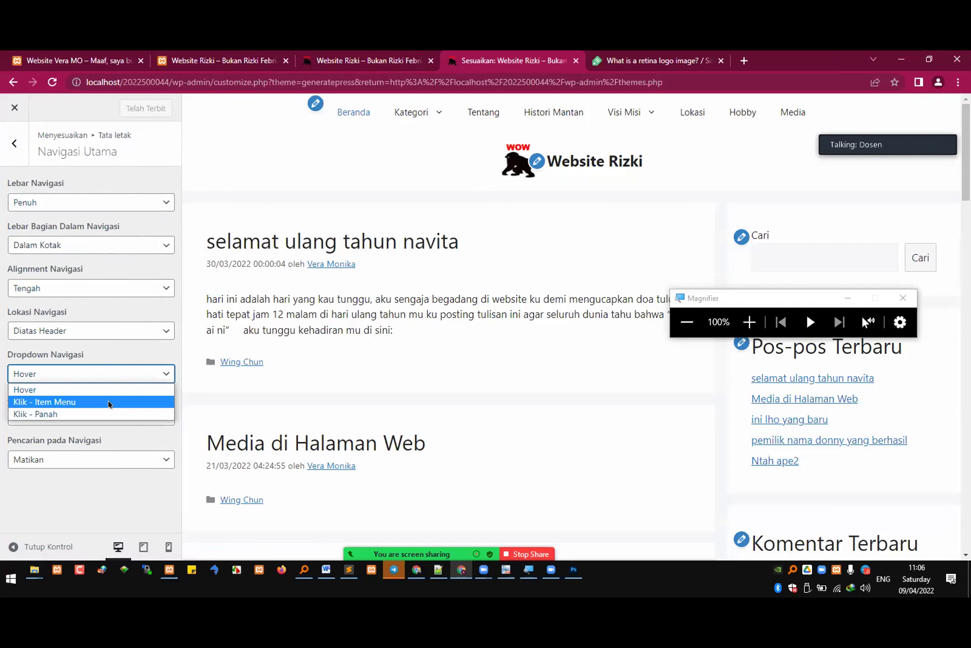
left_click(103, 414)
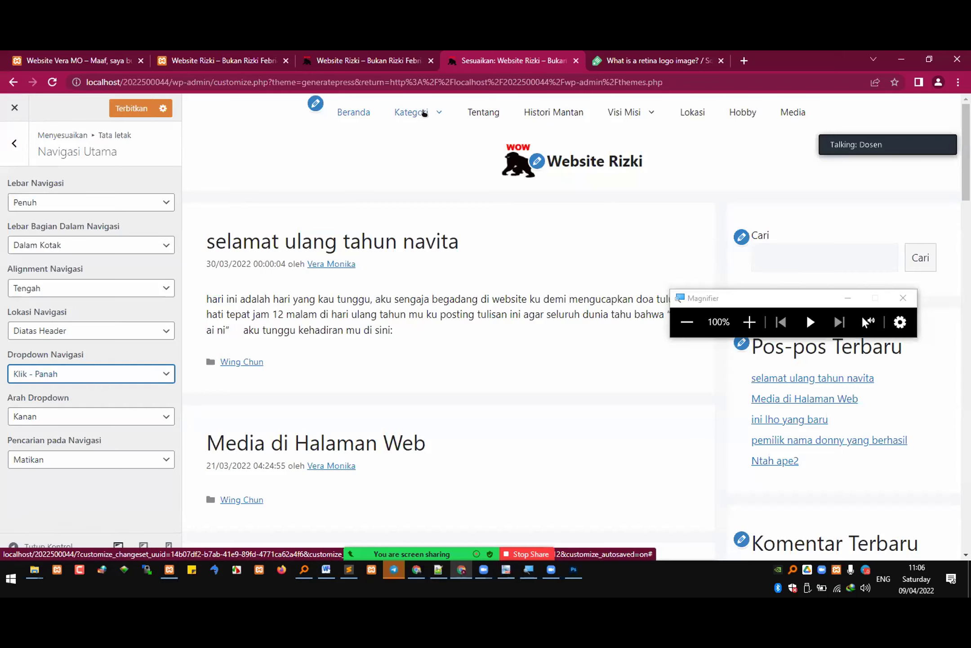
Test the Kategori submenu and open the Visi Misi page in the preview
left_click(425, 113)
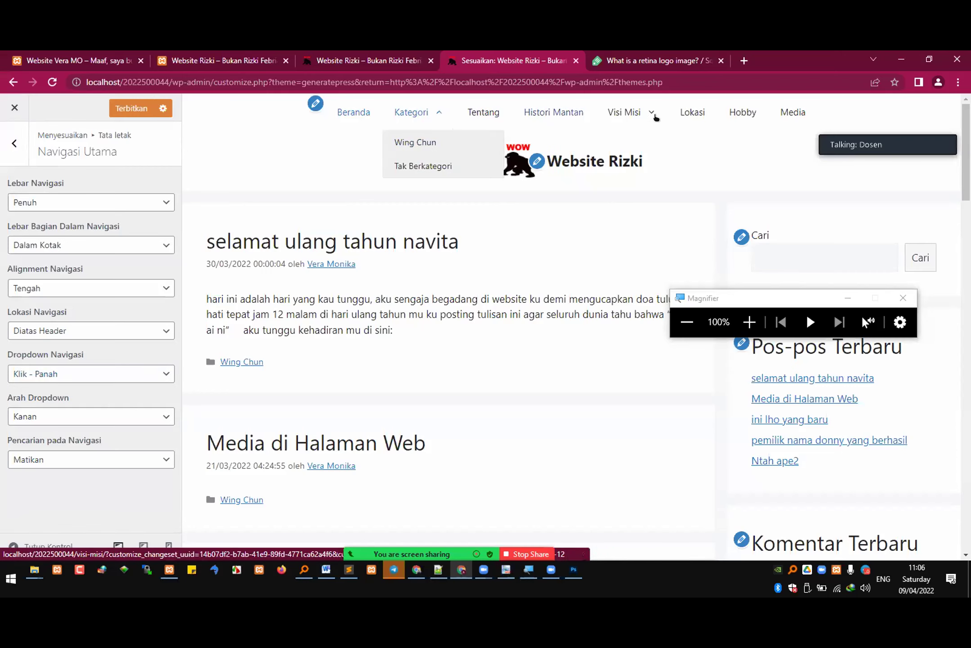
left_click(633, 115)
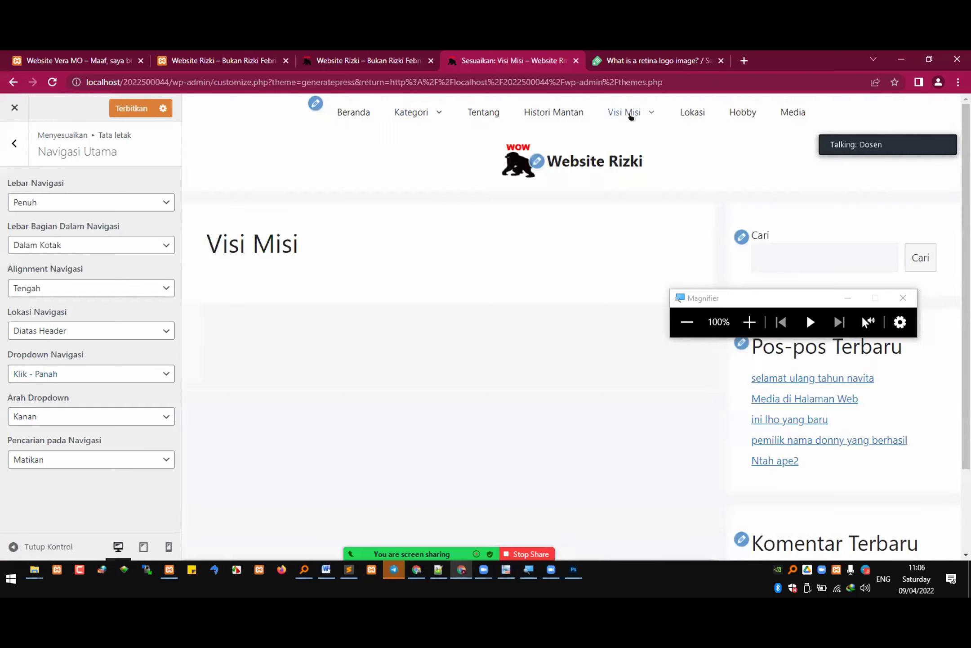
left_click(635, 115)
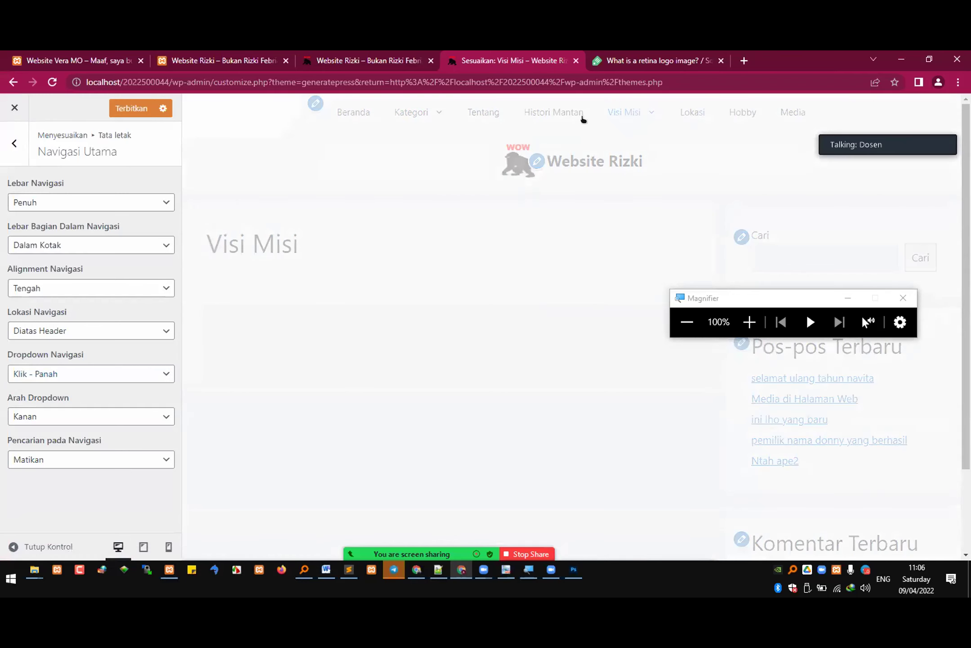
left_click(406, 115)
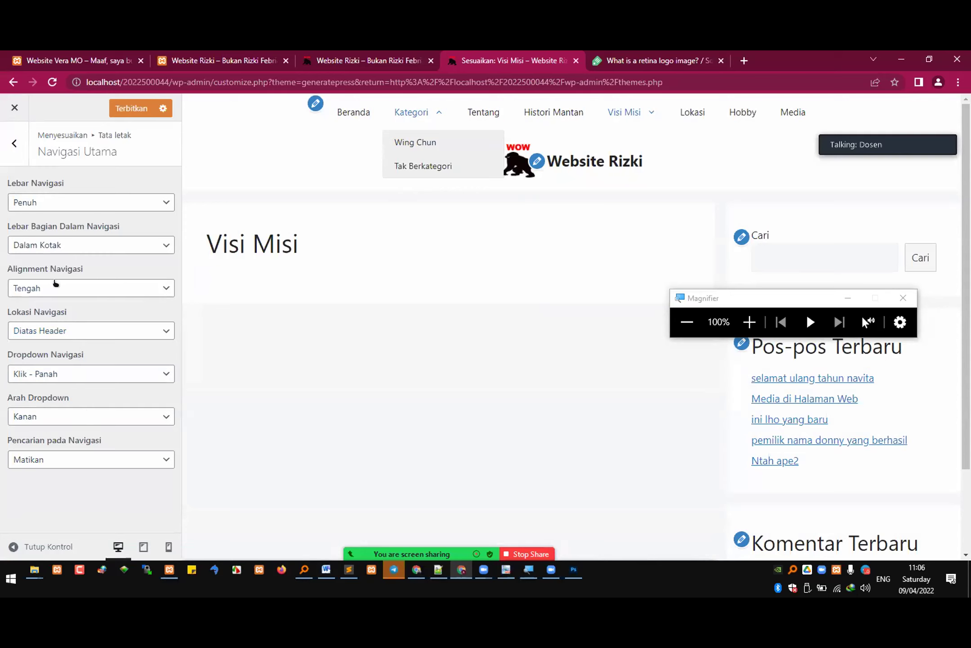
Confirm Klik - Panah submenu behaviour and keep the submenu direction at Kanan
left_click(72, 373)
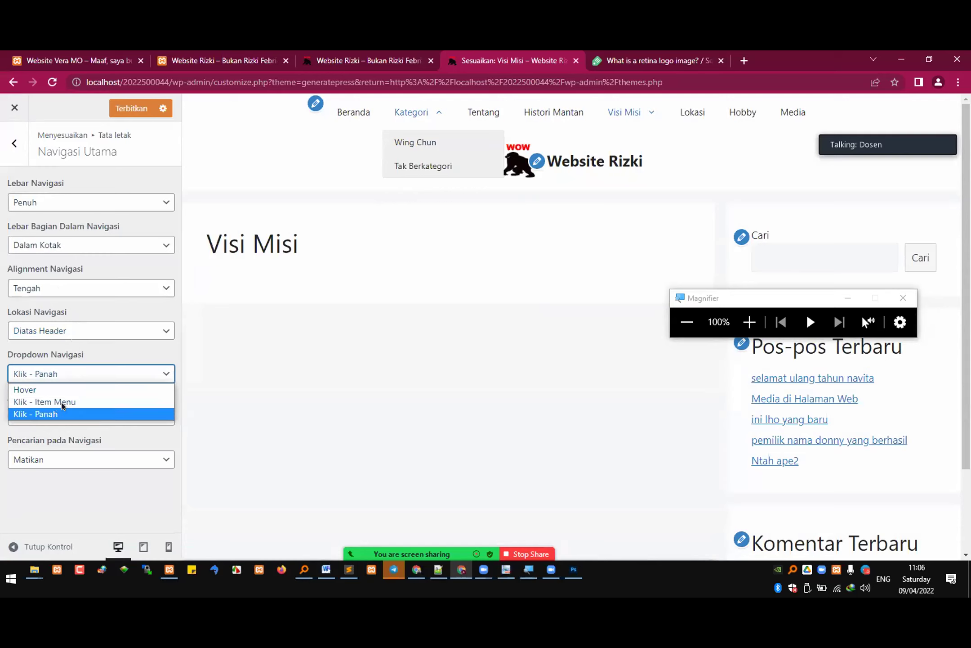
left_click(288, 416)
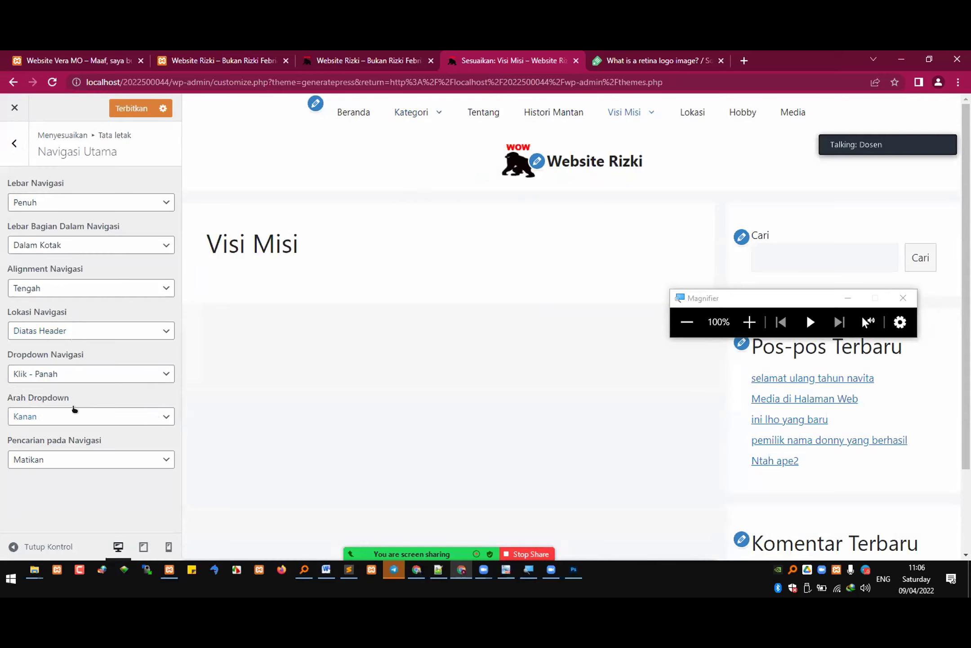
left_click(102, 417)
left_click(103, 417)
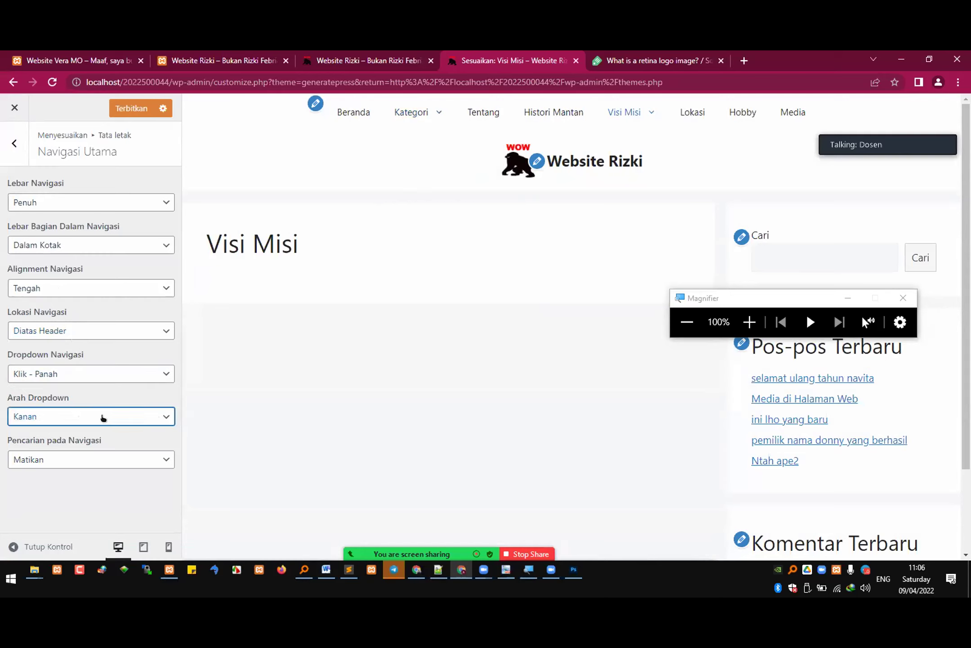
Set Pencarian pada Navigasi to Hidupkan and publish the Navigasi Utama settings
left_click(88, 463)
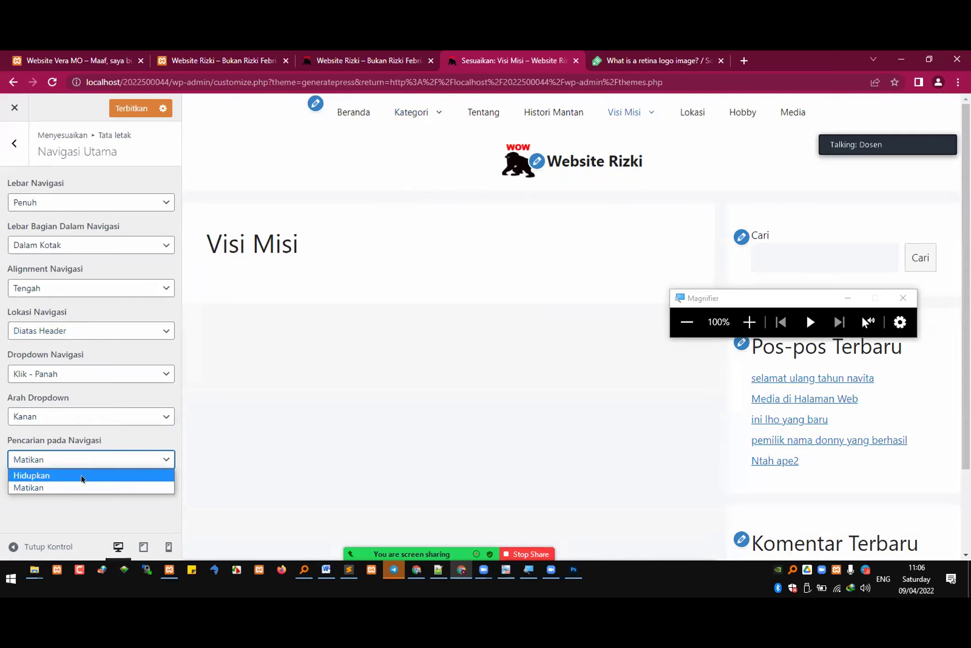
left_click(82, 475)
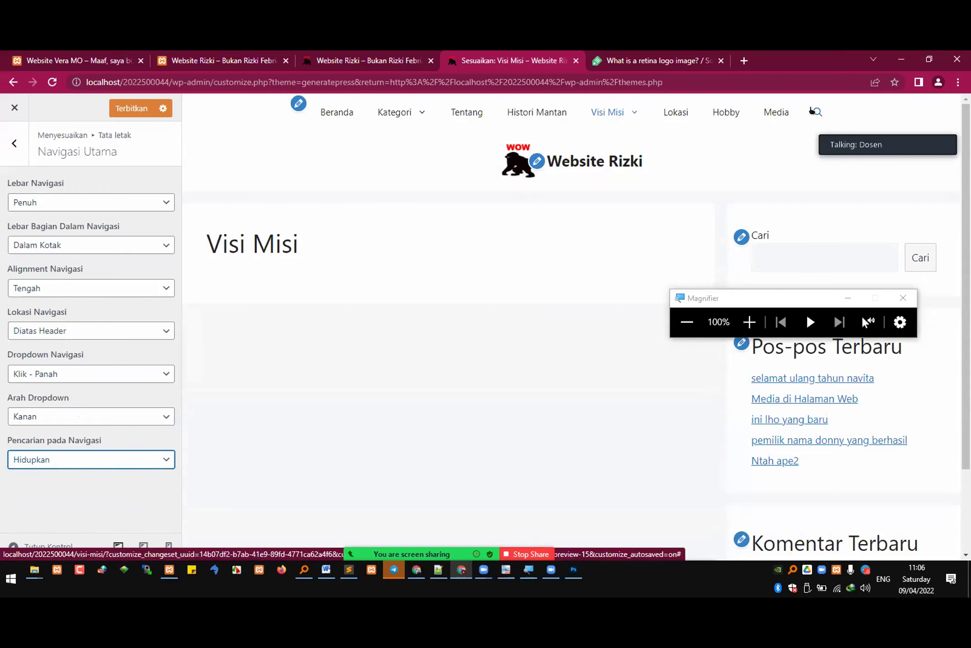
left_click(132, 104)
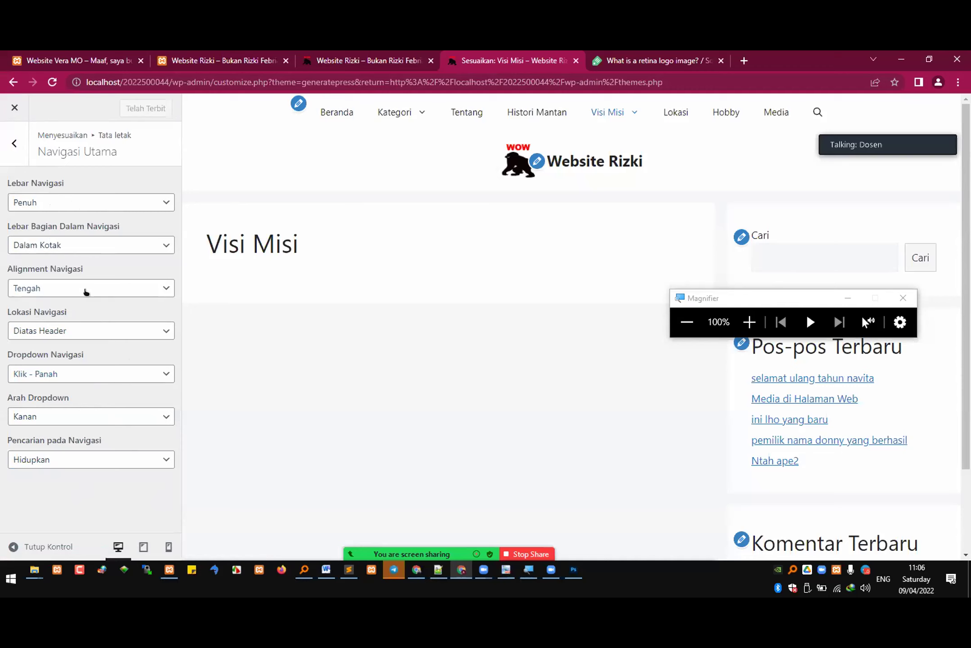
Try Kiri navigation alignment, revert to Tengah, publish, and return to the Tata letak sections
left_click(113, 288)
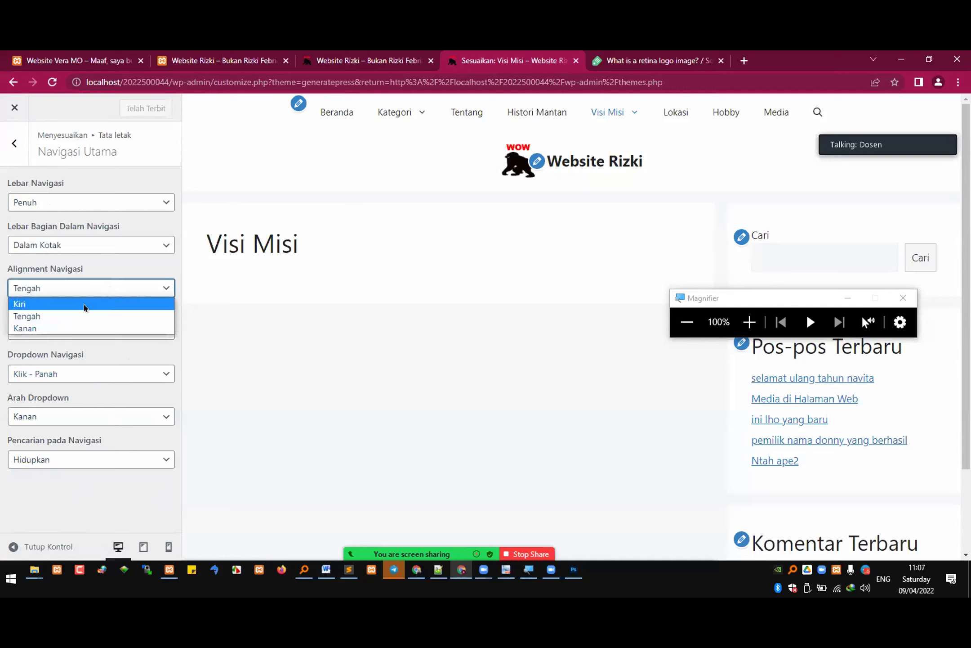
left_click(84, 304)
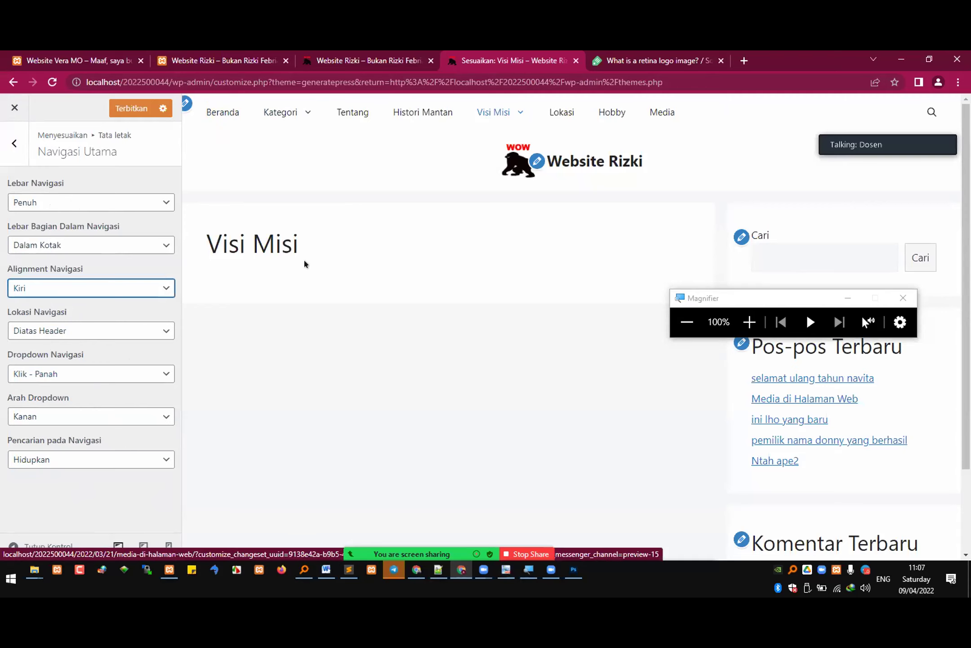
left_click(90, 288)
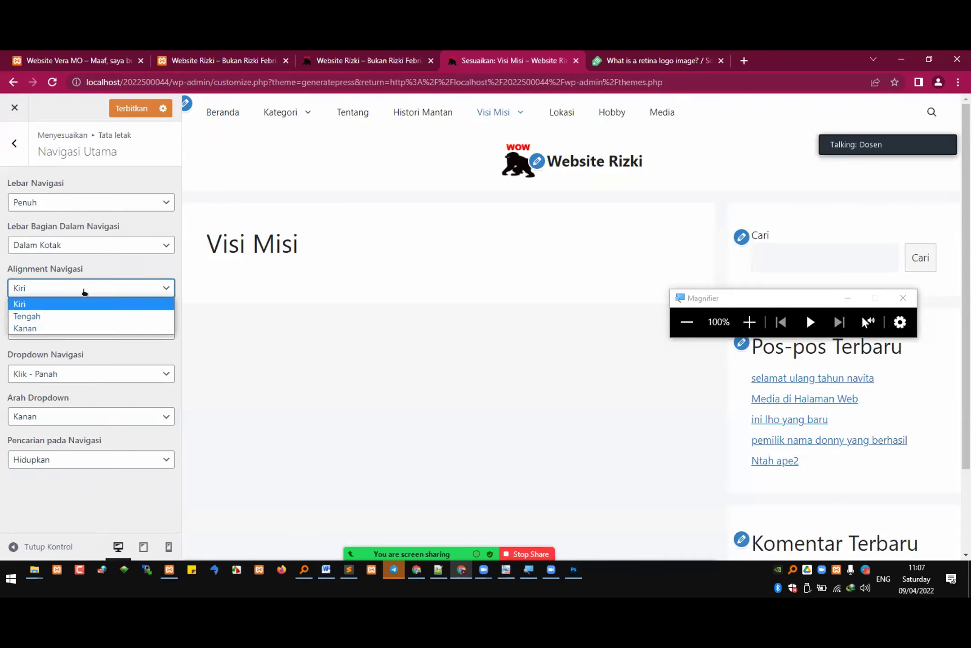
left_click(83, 316)
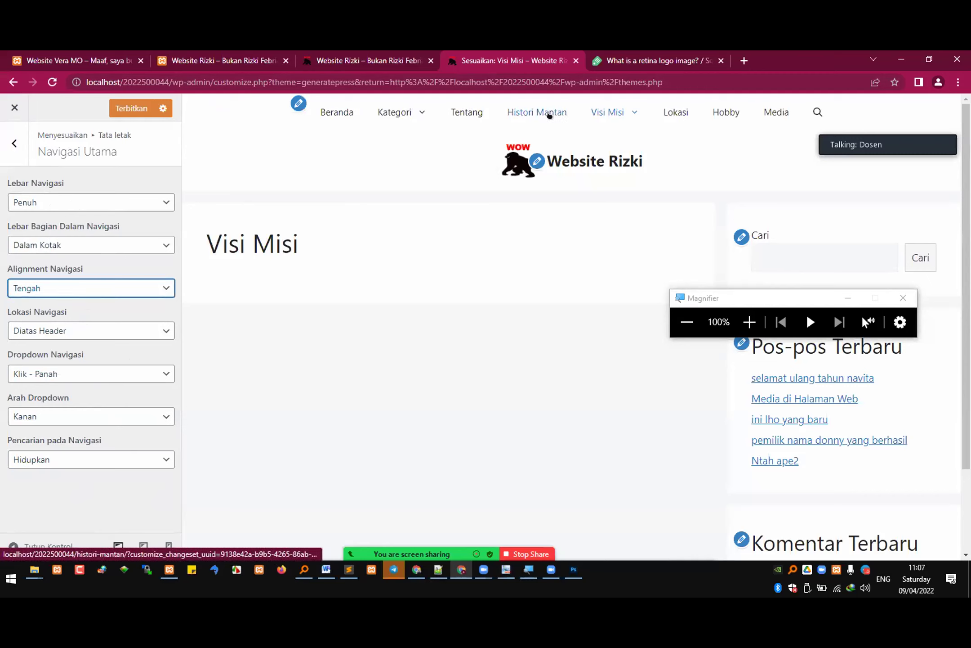
left_click(134, 108)
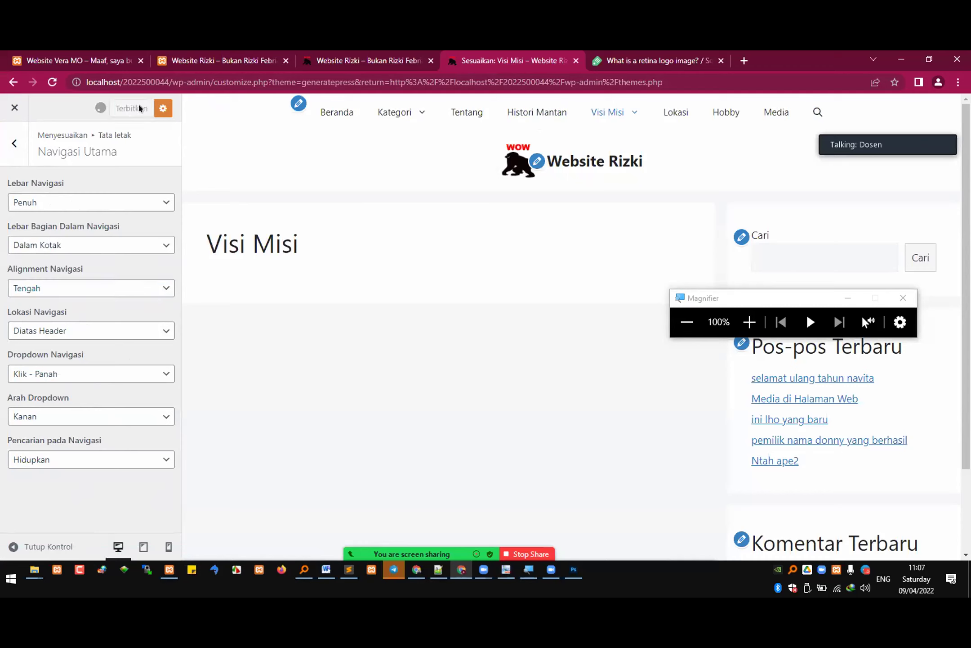
left_click(14, 143)
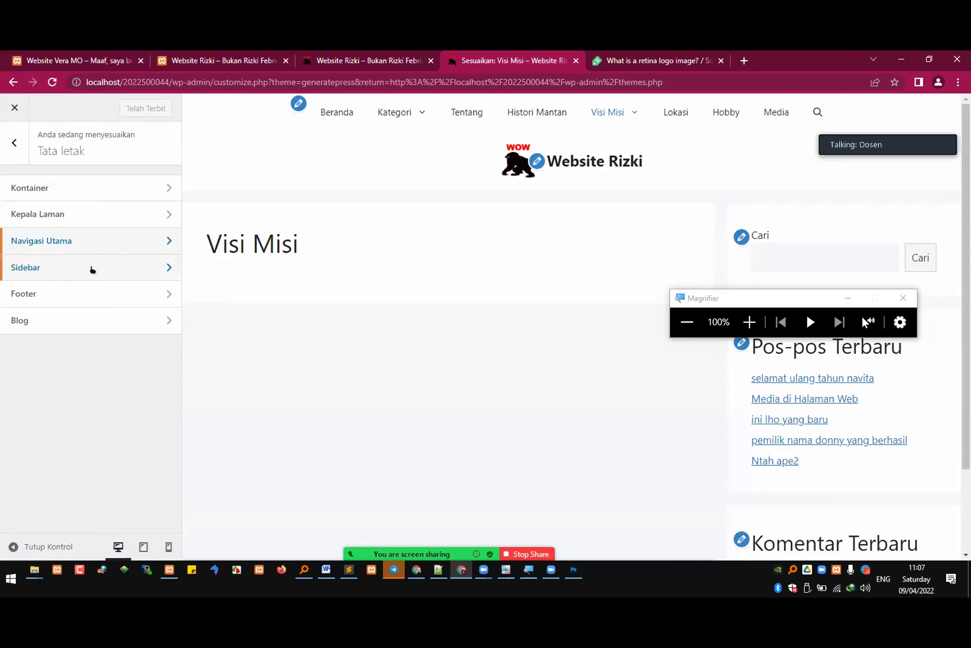
In the Sidebar section, preview the Beranda page and set Layout Sidebar to Sidebar / Konten
left_click(91, 268)
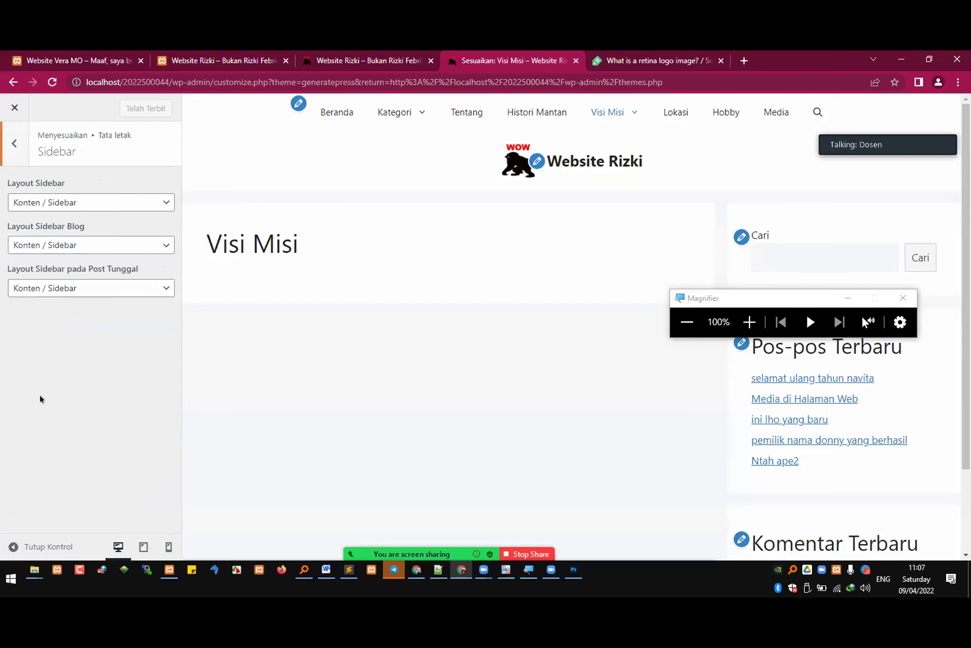
left_click(113, 203)
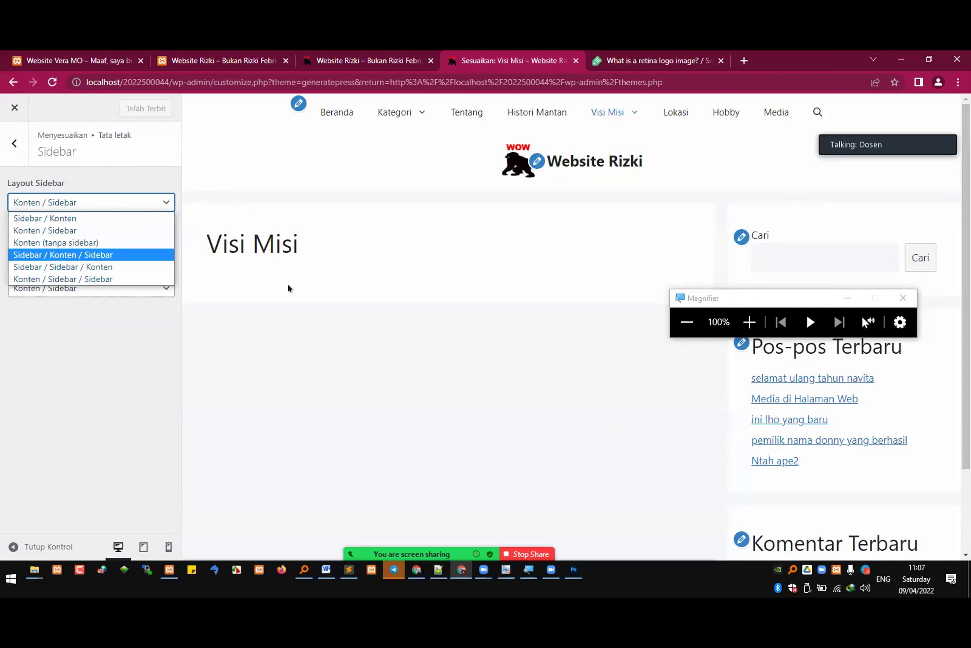
left_click(329, 113)
left_click(335, 113)
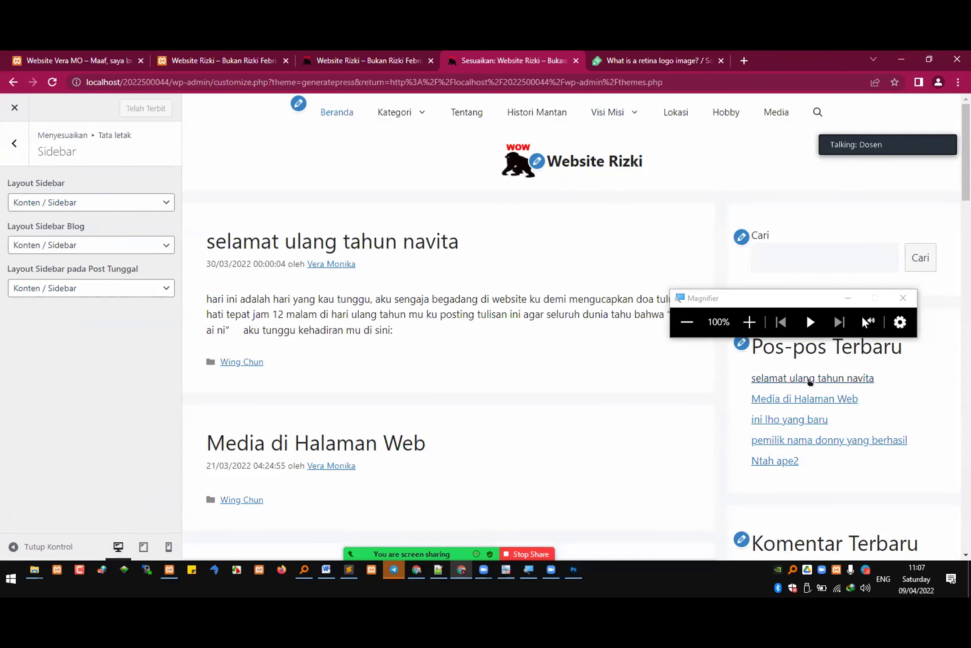
left_click(117, 202)
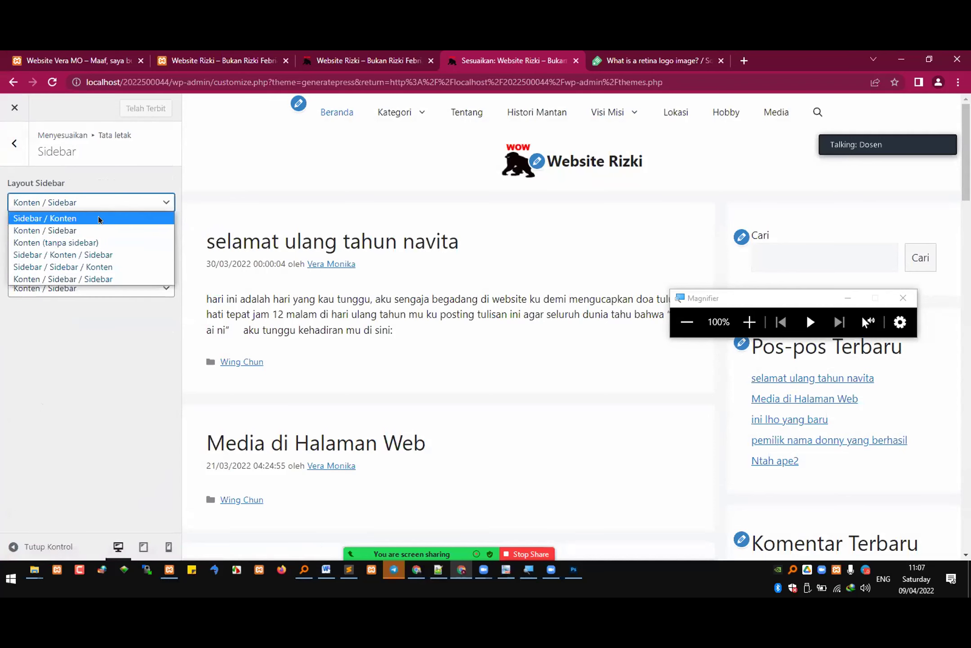
left_click(105, 219)
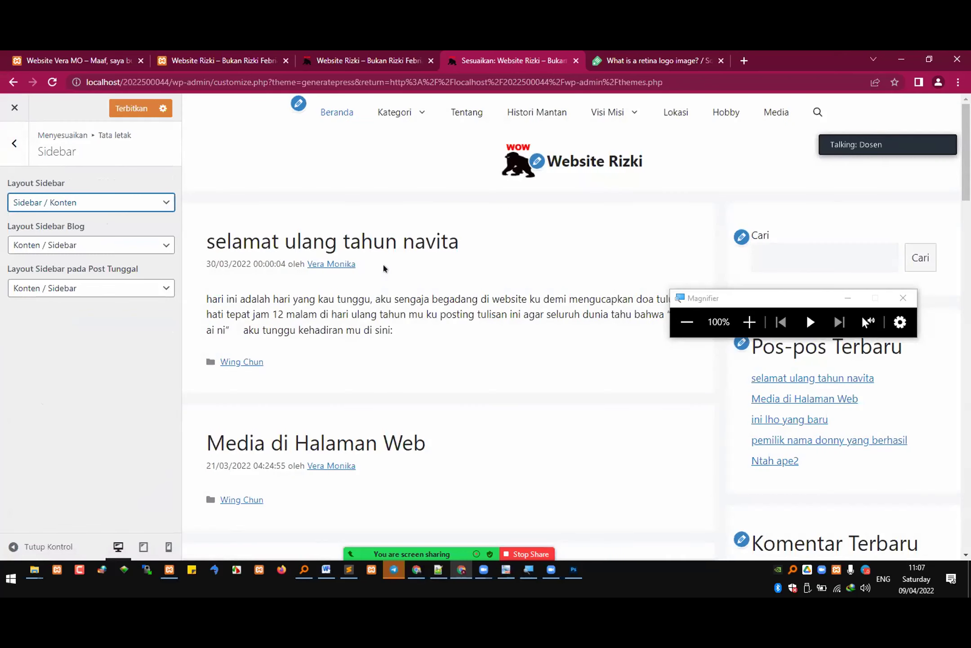
scroll(599, 318, "down", 4)
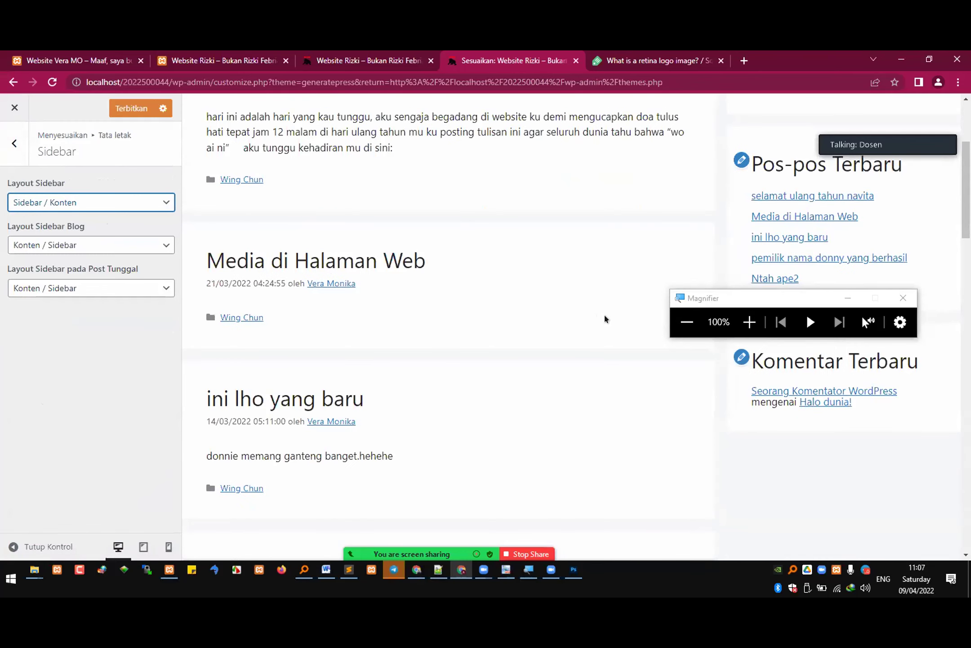
scroll(605, 319, "up", 4)
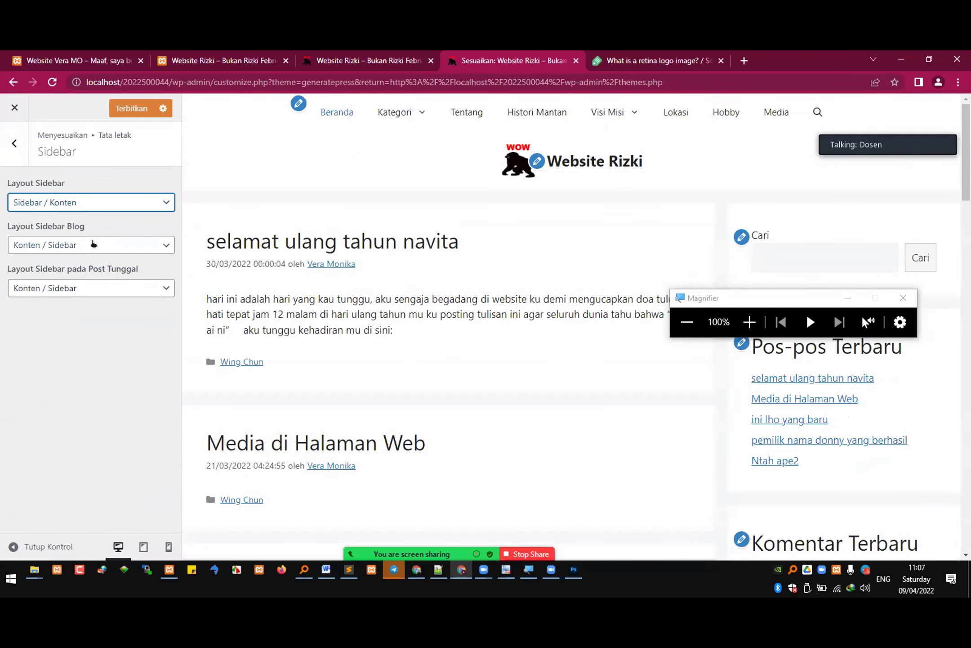
Set Layout Sidebar Blog to Sidebar / Konten, then preview the post 'selamat ulang tahun navita'
left_click(101, 245)
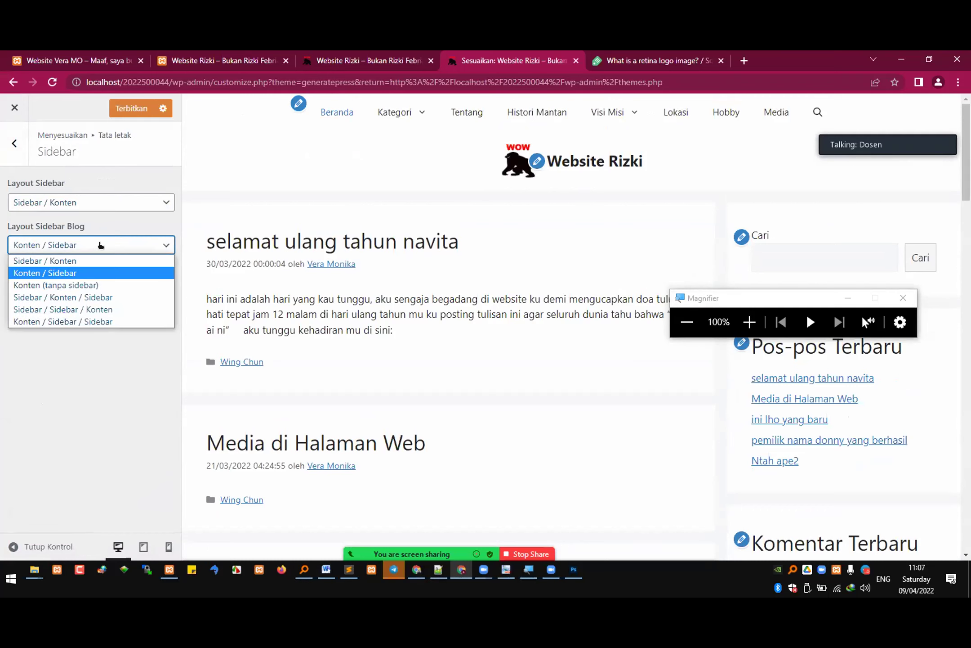
left_click(88, 261)
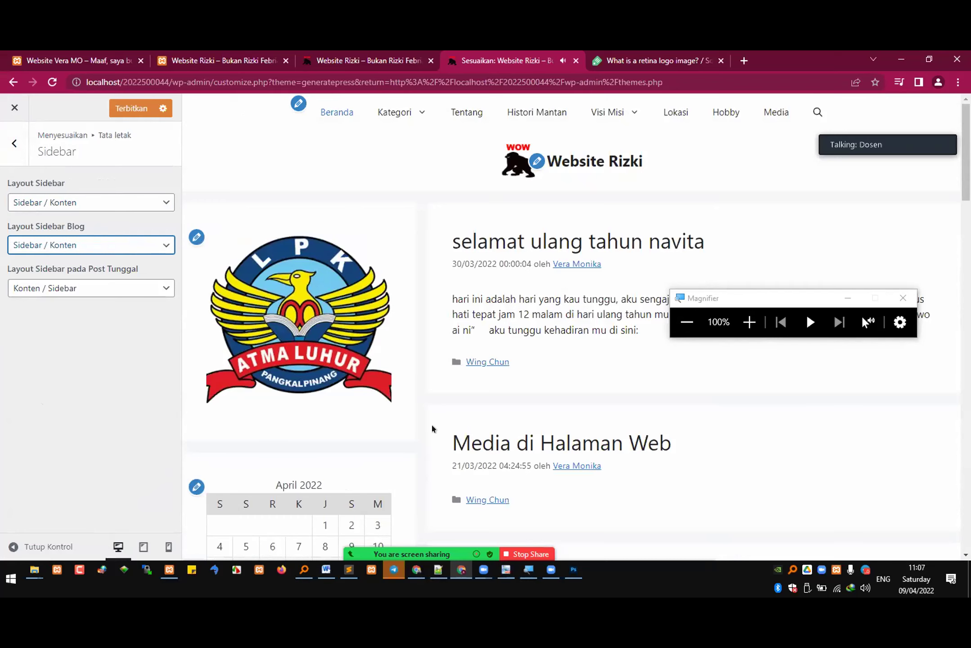
scroll(451, 360, "down", 4)
scroll(481, 425, "up", 4)
scroll(481, 425, "down", 10)
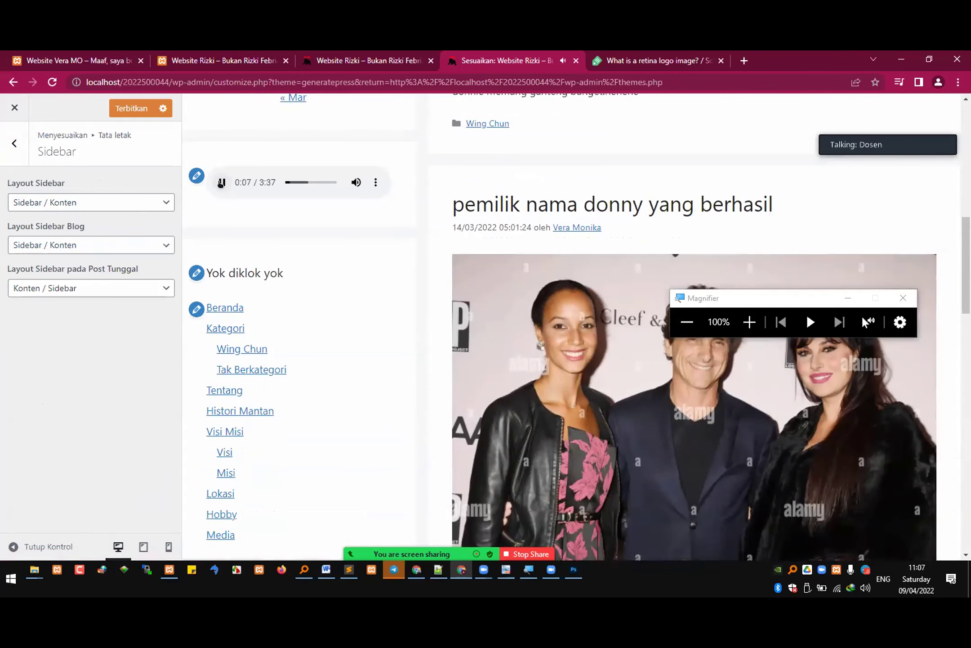
scroll(576, 238, "up", 10)
scroll(576, 237, "up", 1)
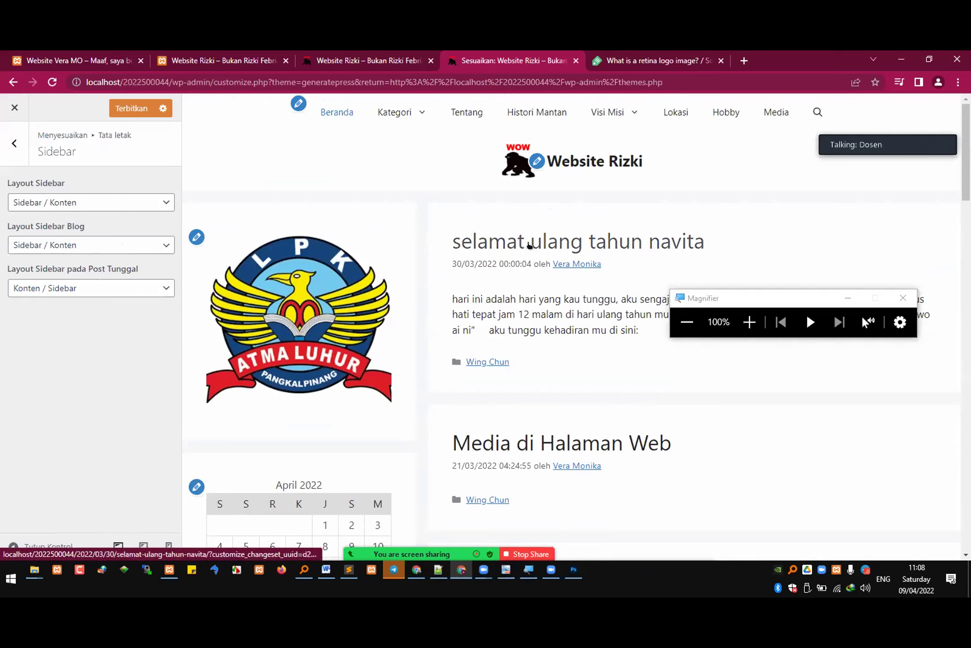
left_click(530, 244)
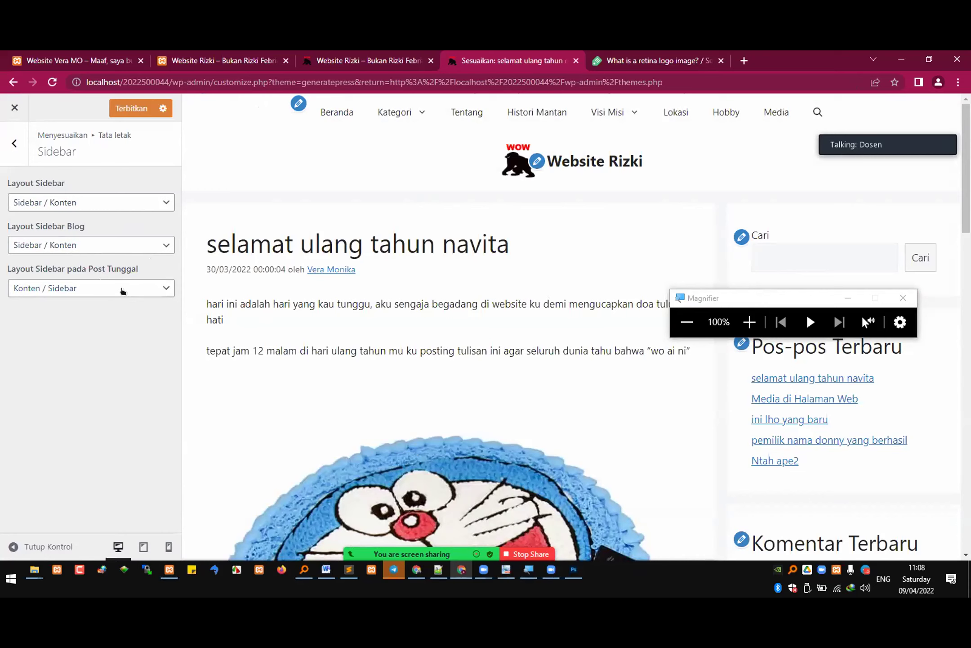
Set the single-post sidebar layout to Konten (tanpa sidebar), move the Magnifier aside, and preview Beranda
left_click(123, 291)
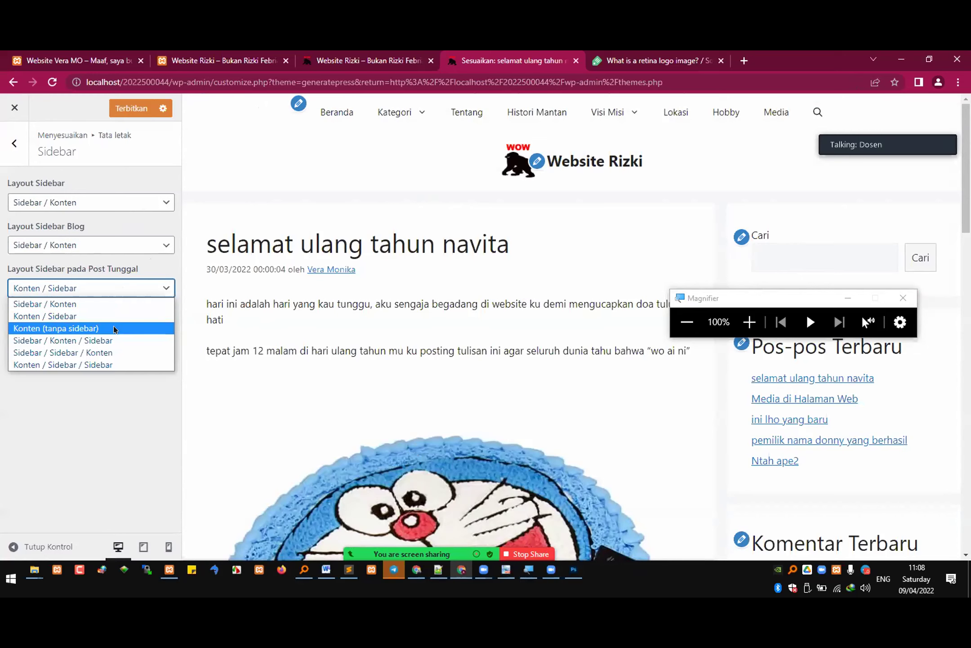
left_click(114, 329)
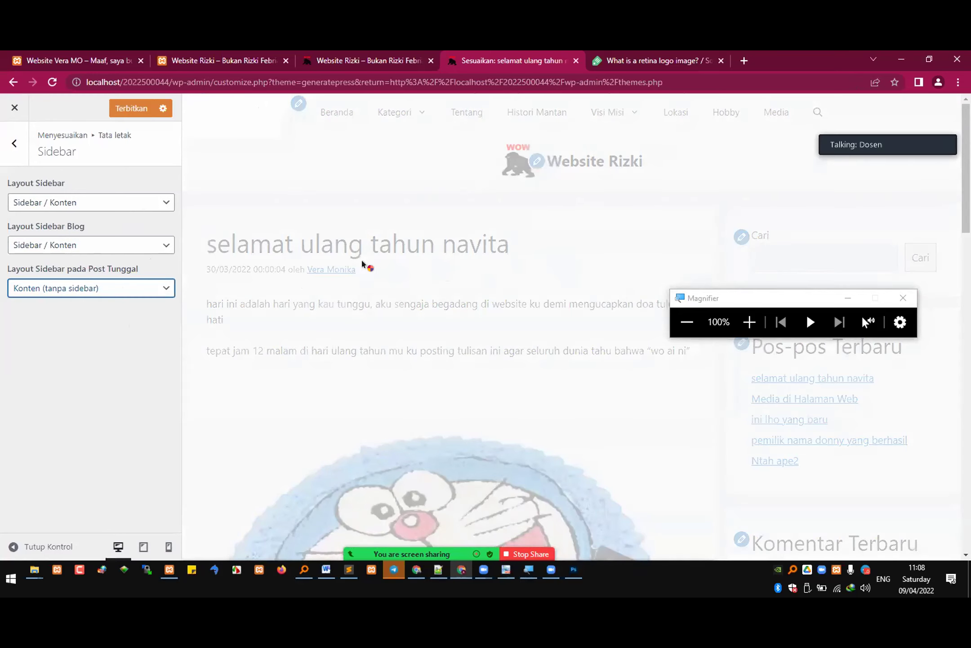
left_click_drag(730, 294, 759, 147)
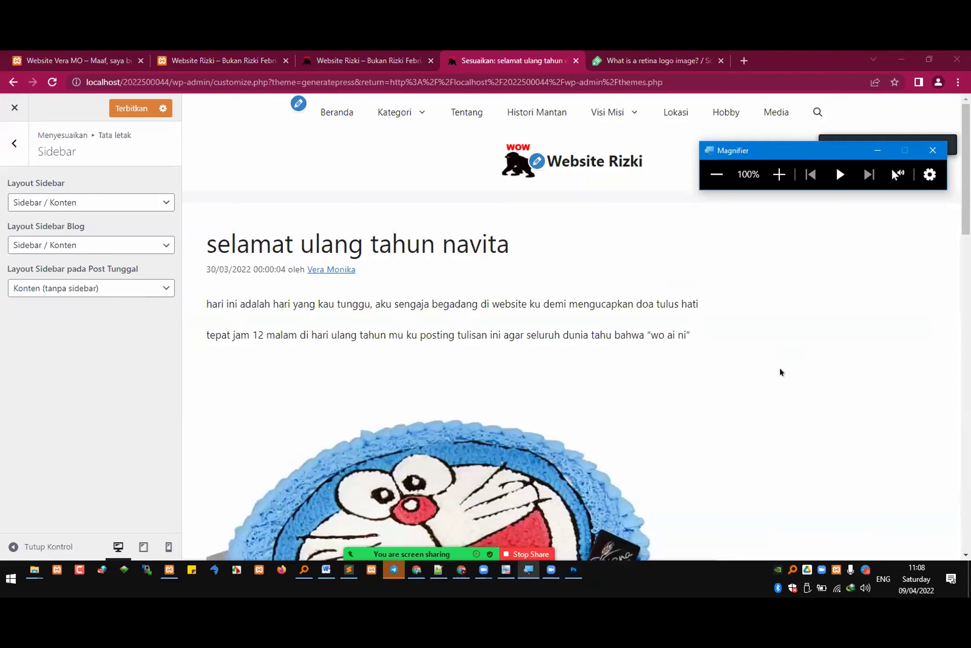
left_click(341, 114)
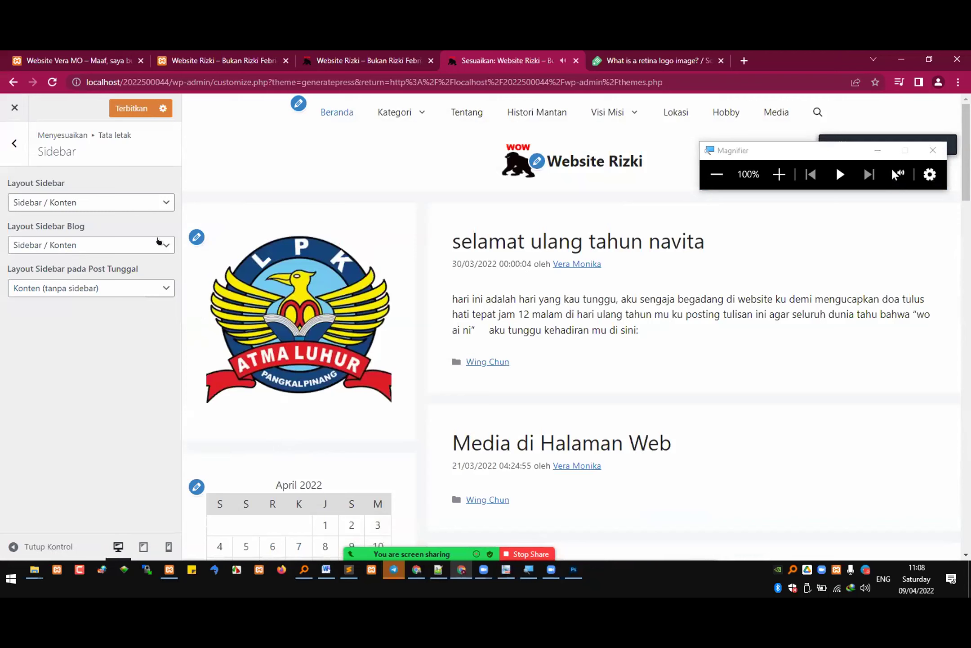
Set Layout Sidebar Blog to Sidebar / Konten / Sidebar and check the home page preview
left_click(158, 243)
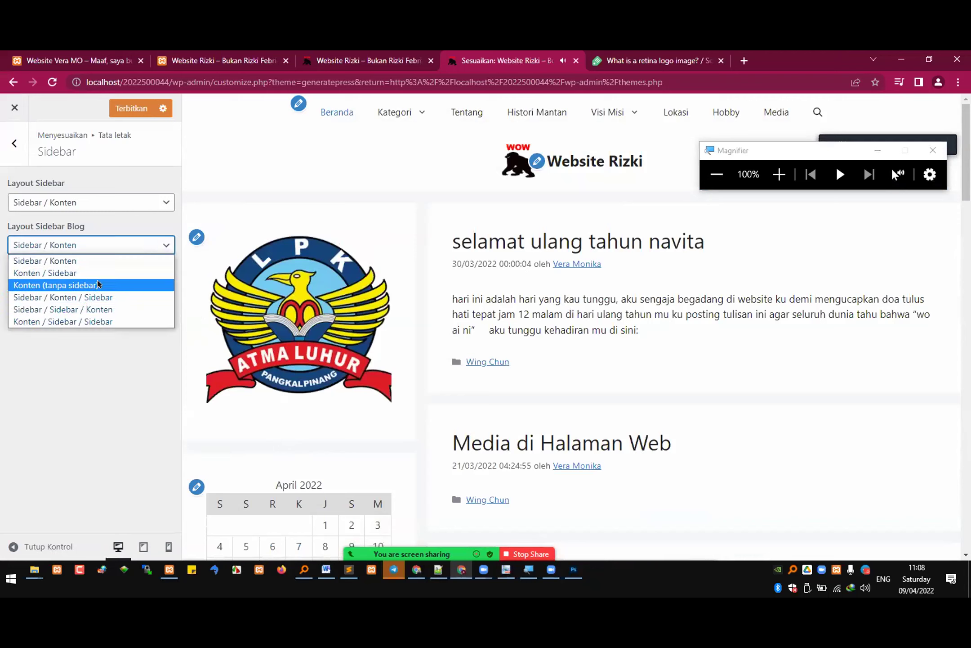
left_click(129, 298)
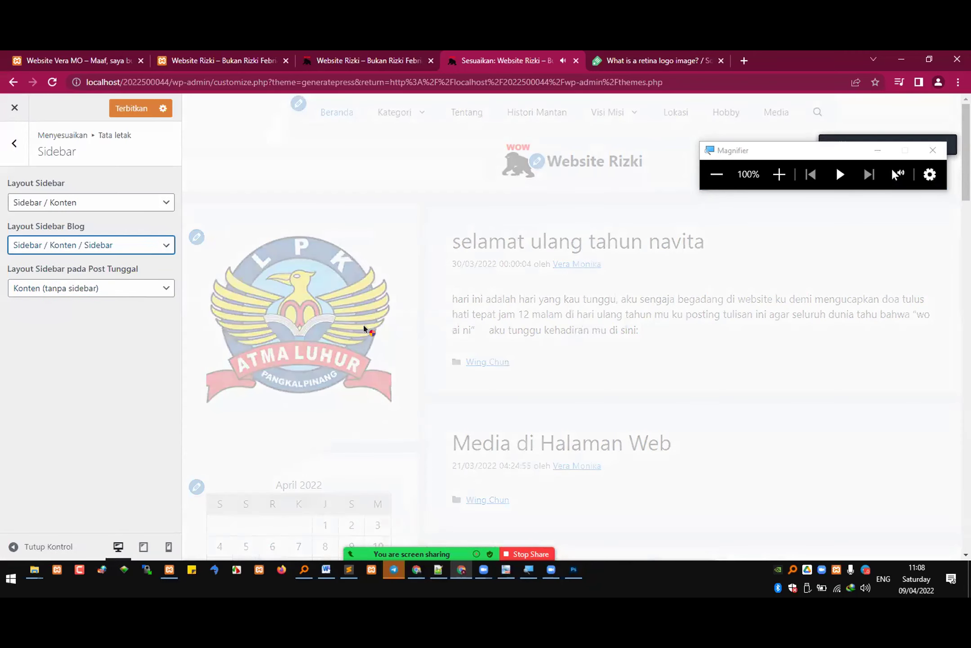
scroll(404, 382, "down", 4)
scroll(400, 386, "up", 3)
scroll(393, 398, "down", 4)
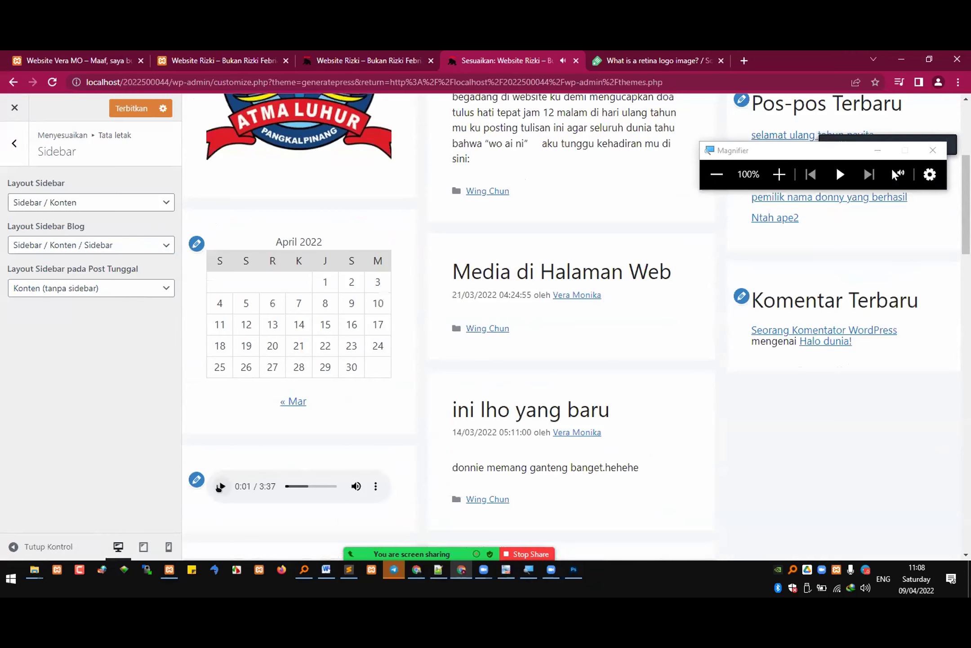
scroll(488, 314, "up", 4)
scroll(485, 269, "up", 2)
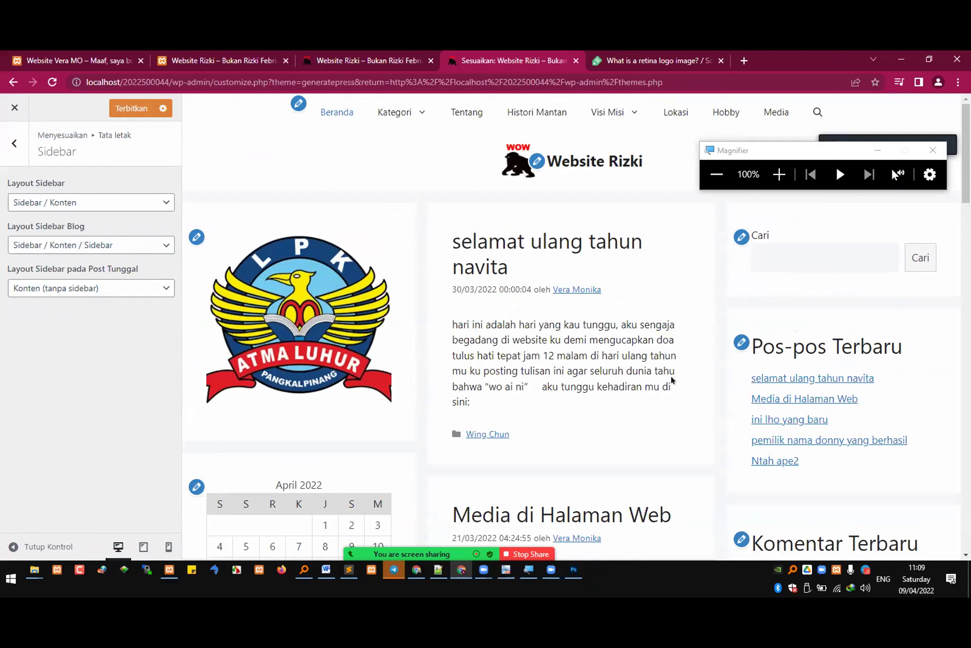
Publish the sidebar layouts, then reload and scroll the live front page to review them
left_click(131, 108)
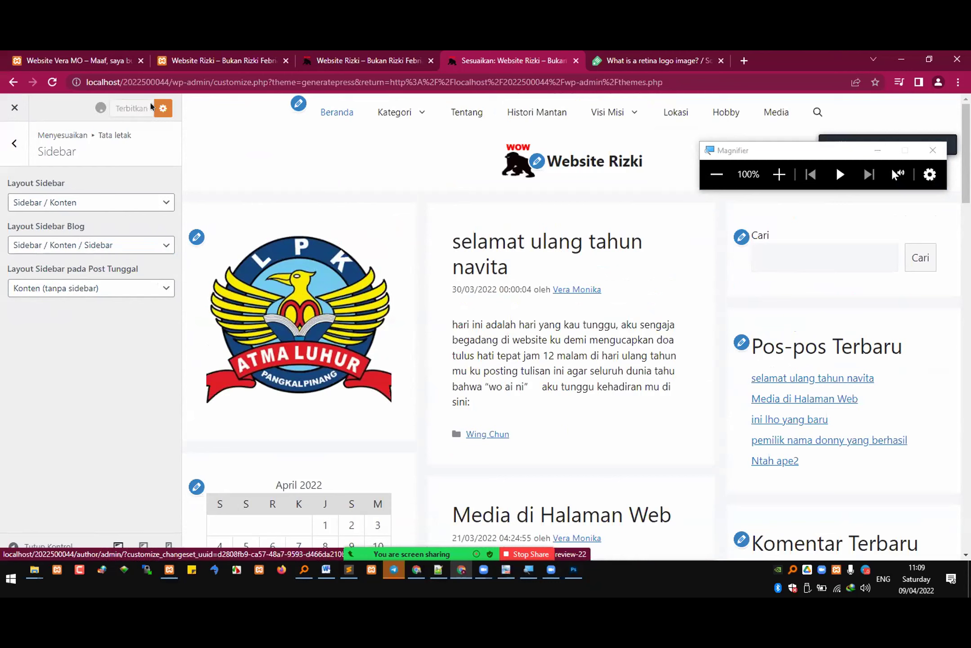
left_click(370, 58)
left_click(52, 82)
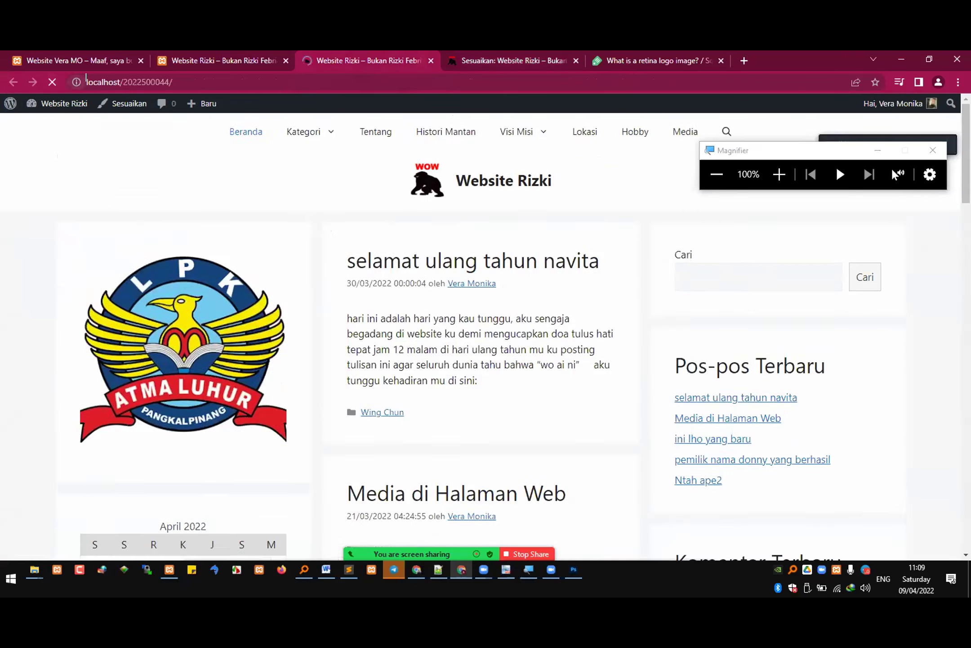
scroll(342, 289, "down", 2)
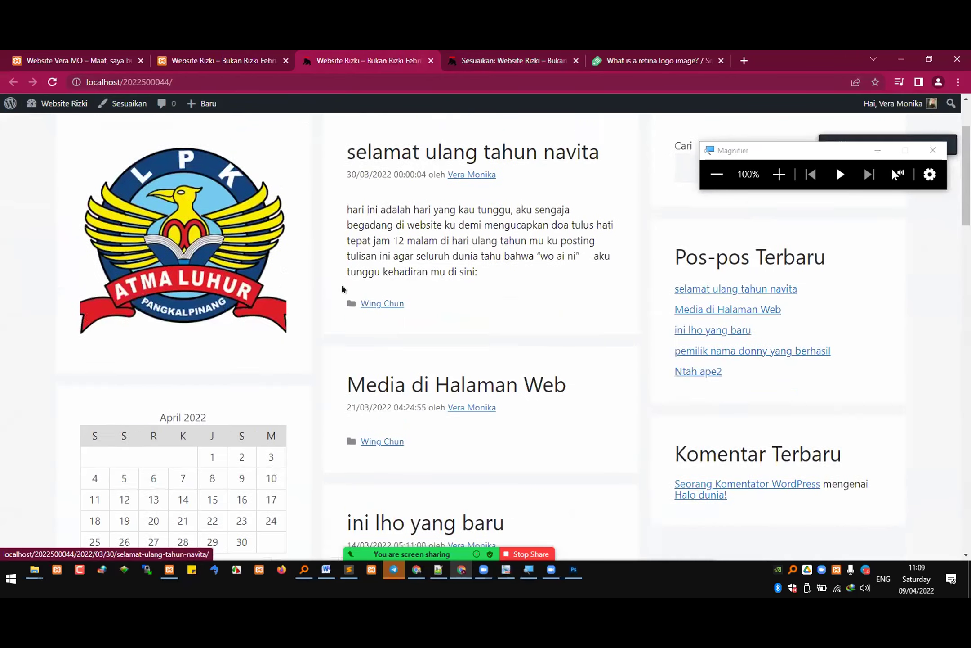
scroll(343, 289, "down", 9)
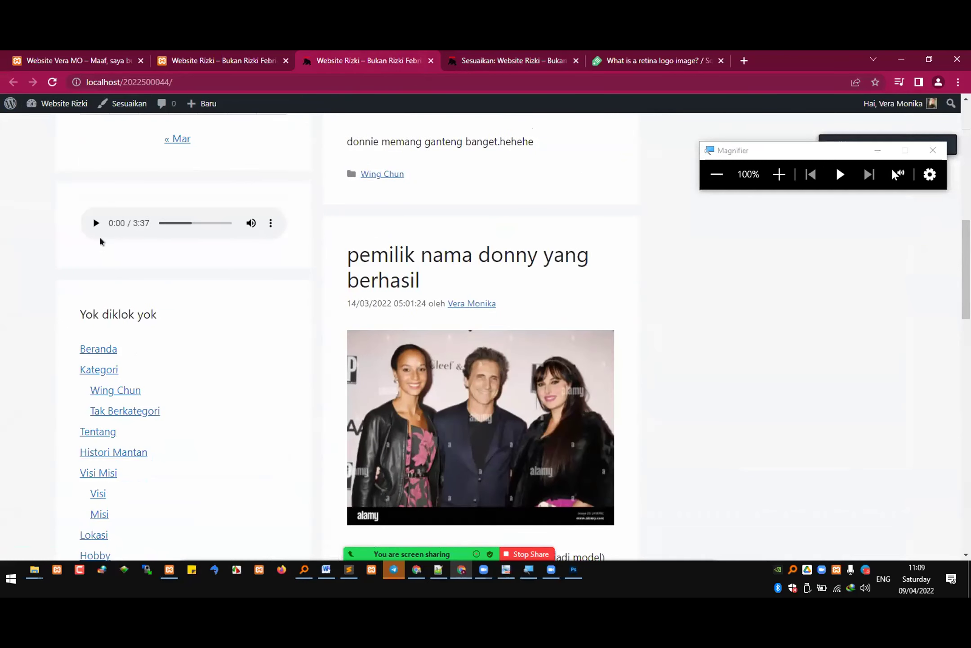
scroll(245, 290, "up", 12)
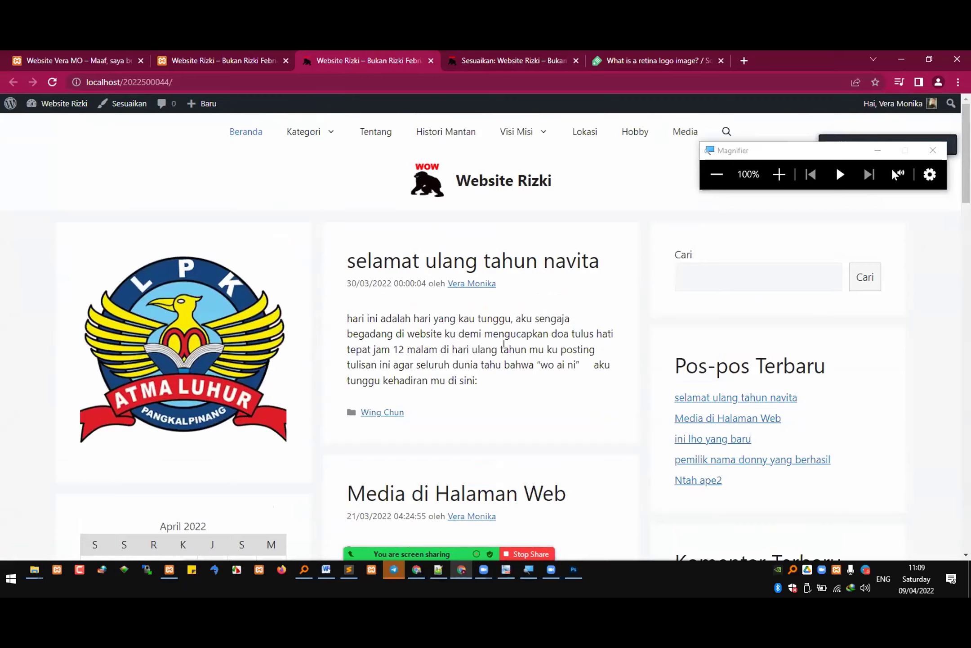
scroll(503, 344, "down", 9)
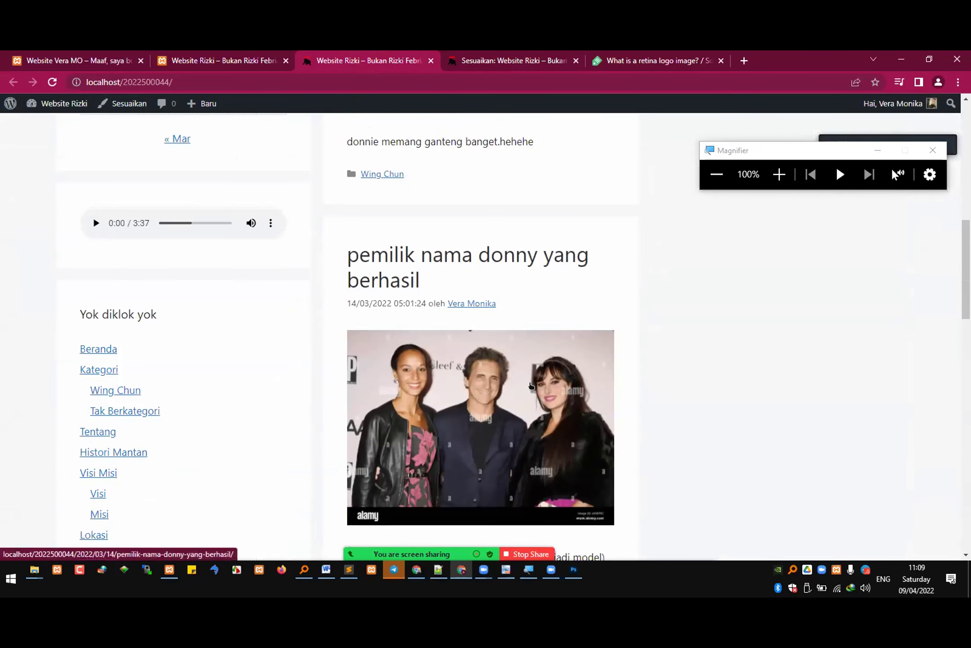
left_click(459, 62)
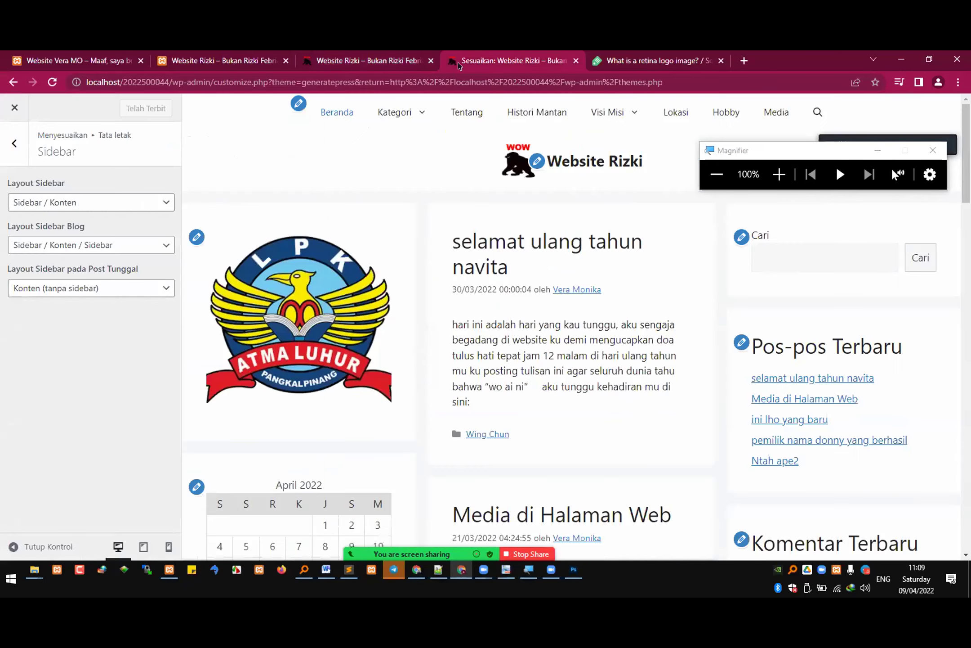
In Footer layout, set the inner width to Penuh and turn the back-to-top button on
left_click(14, 144)
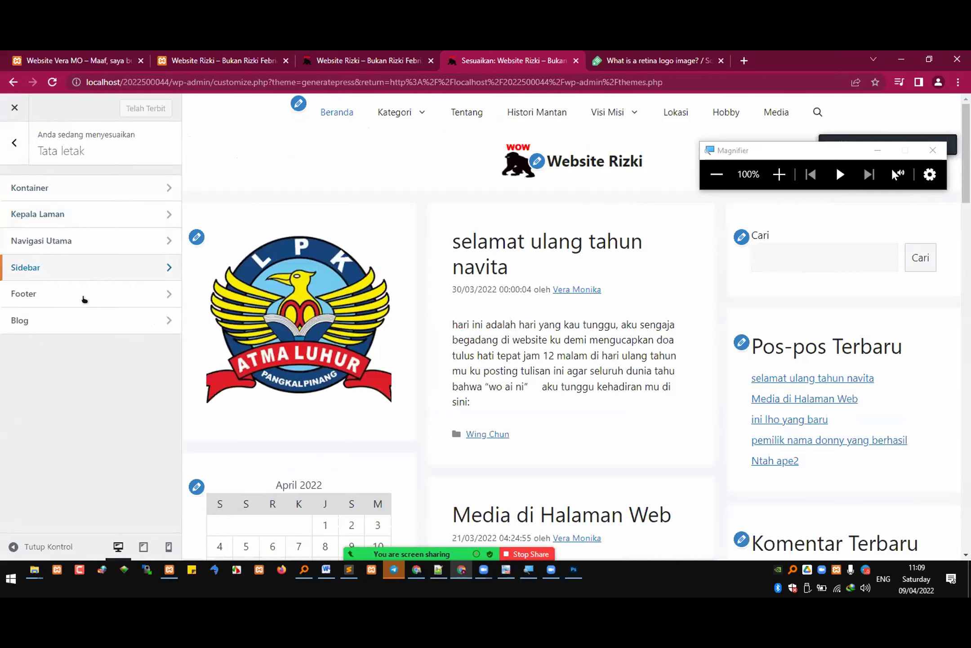
left_click(115, 292)
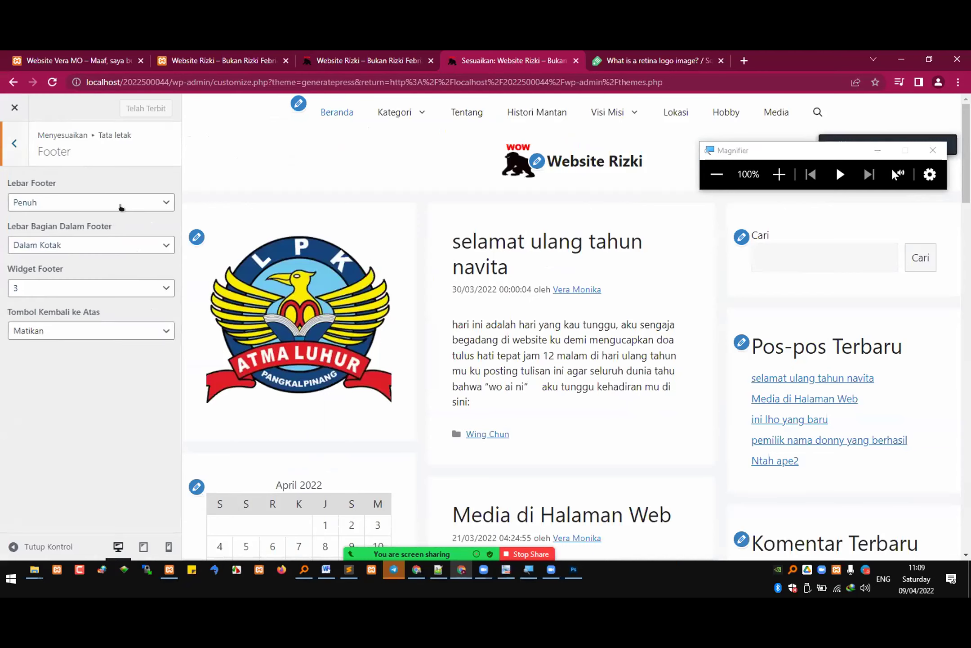
scroll(766, 358, "down", 5)
scroll(766, 358, "down", 20)
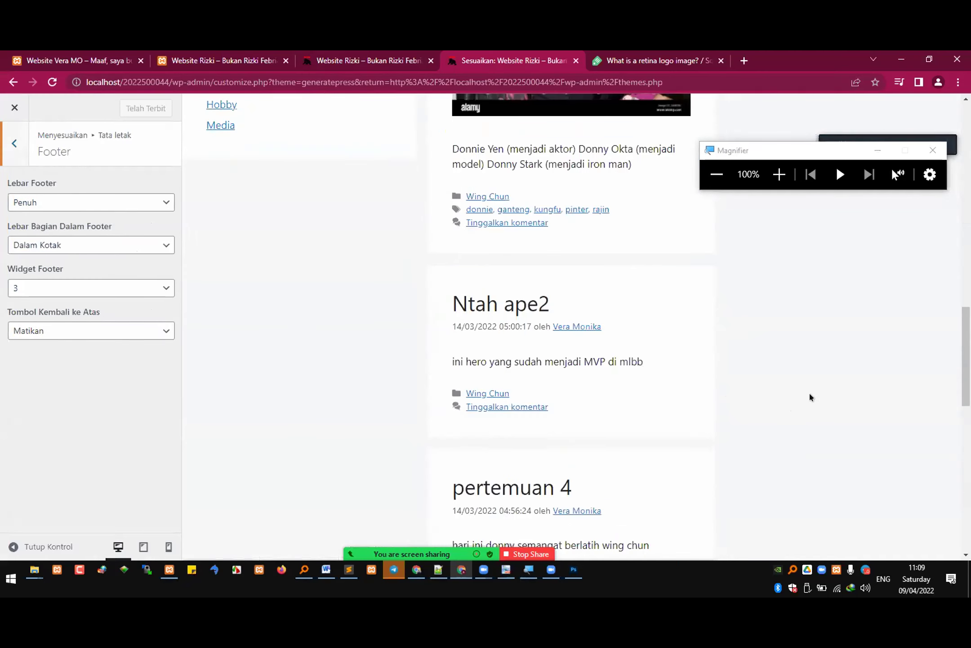
scroll(845, 405, "down", 3)
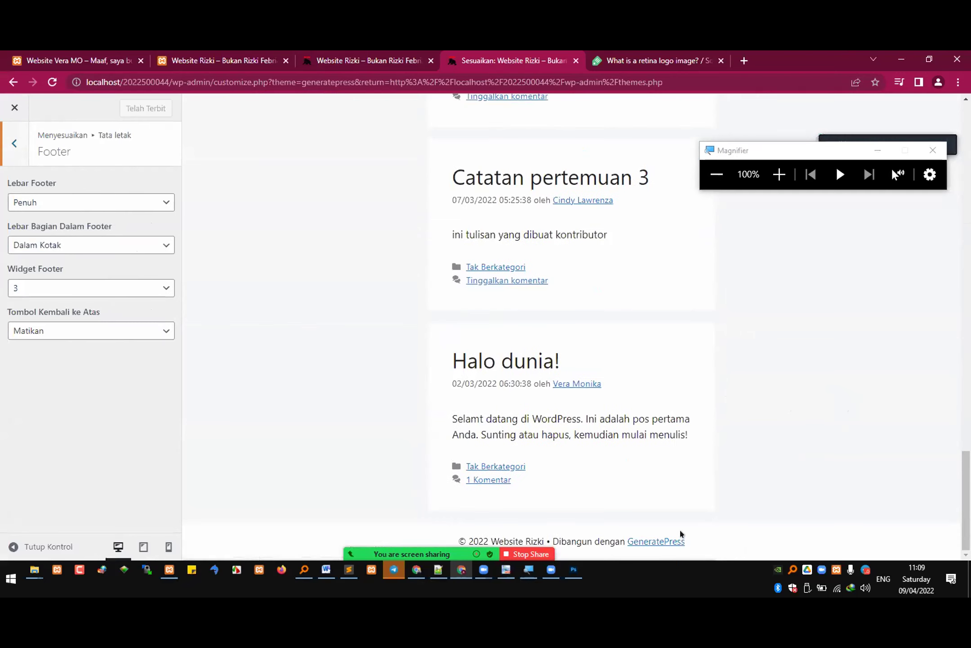
left_click(97, 240)
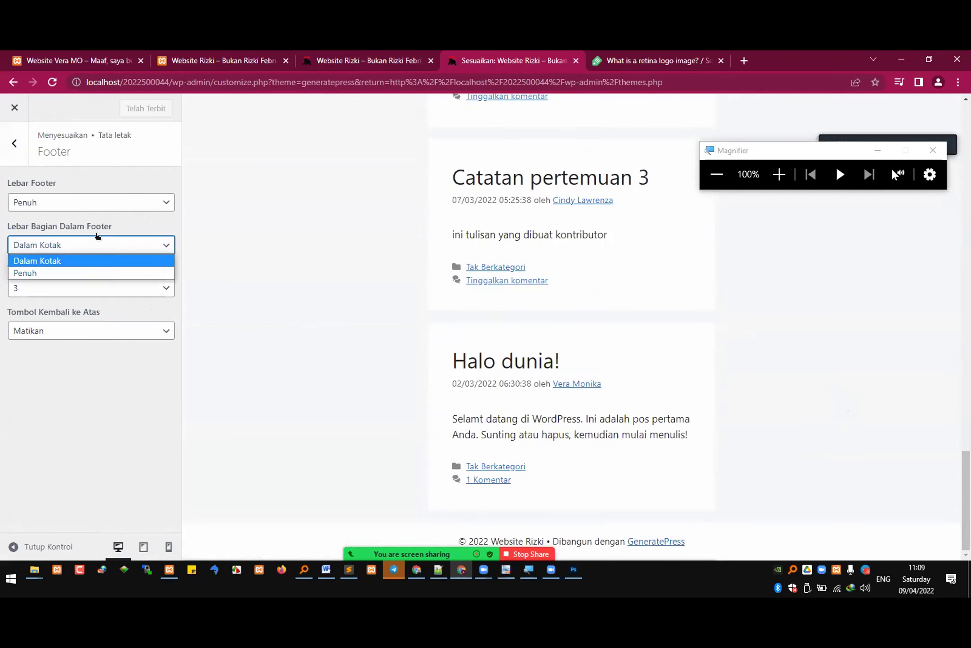
left_click(70, 272)
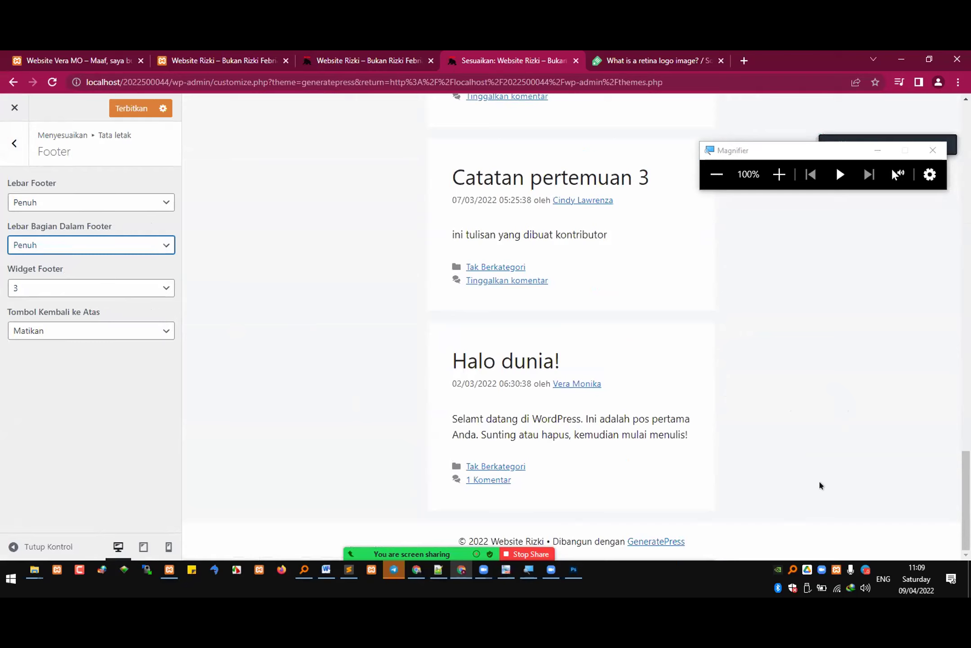
left_click(116, 332)
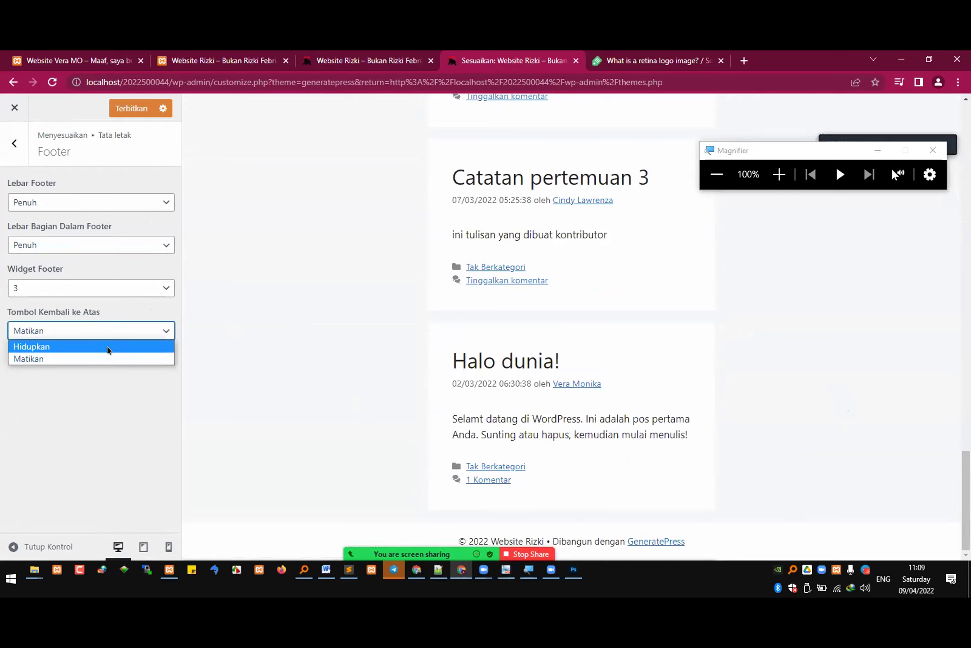
left_click(108, 347)
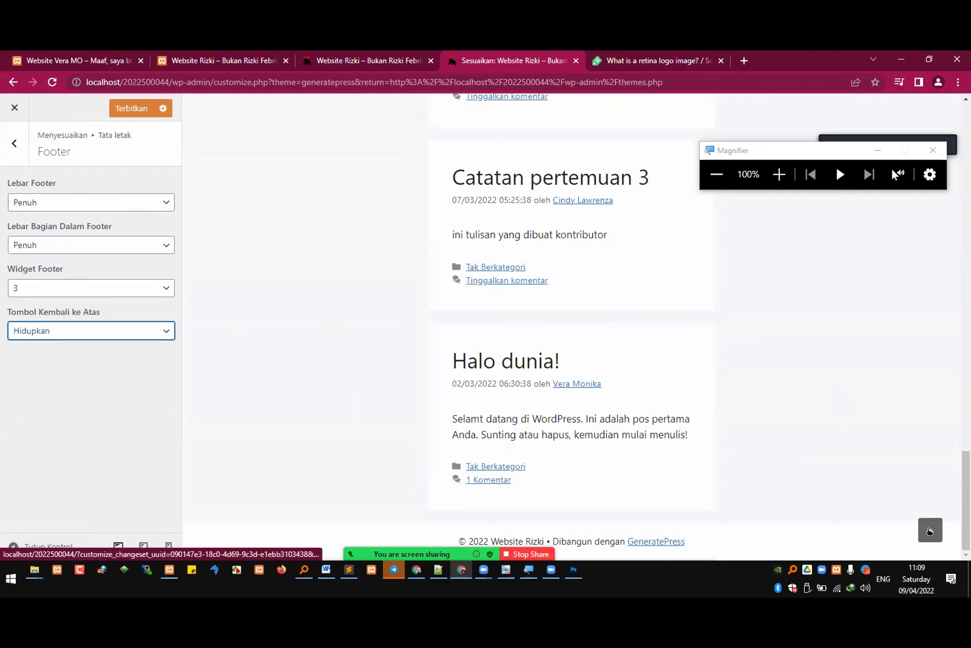
Test the back-to-top button in the preview, pausing the playing audio
left_click(930, 530)
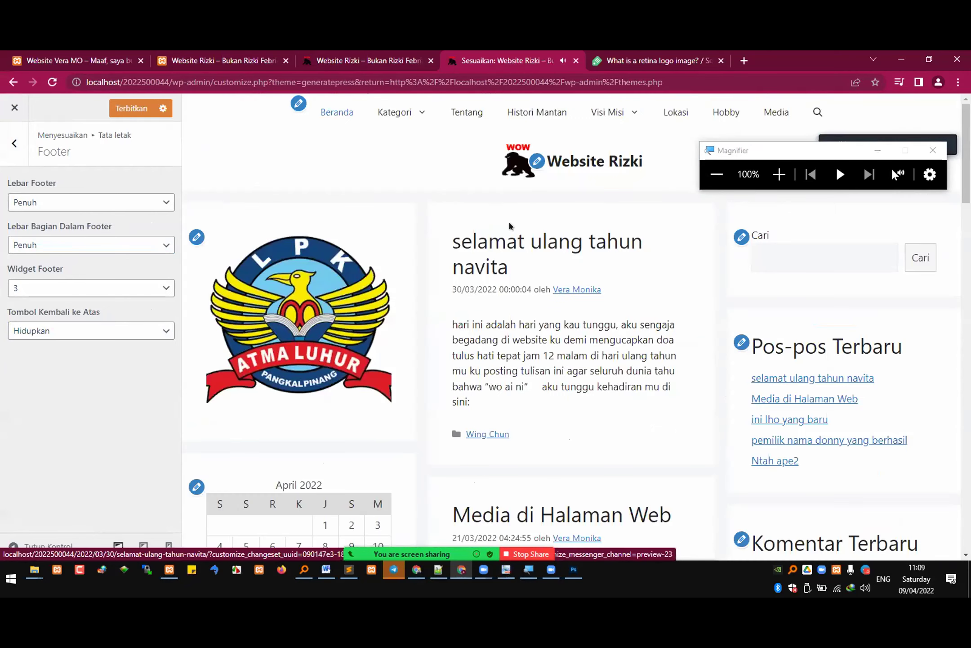
scroll(304, 426, "down", 6)
left_click(220, 365)
scroll(220, 367, "down", 20)
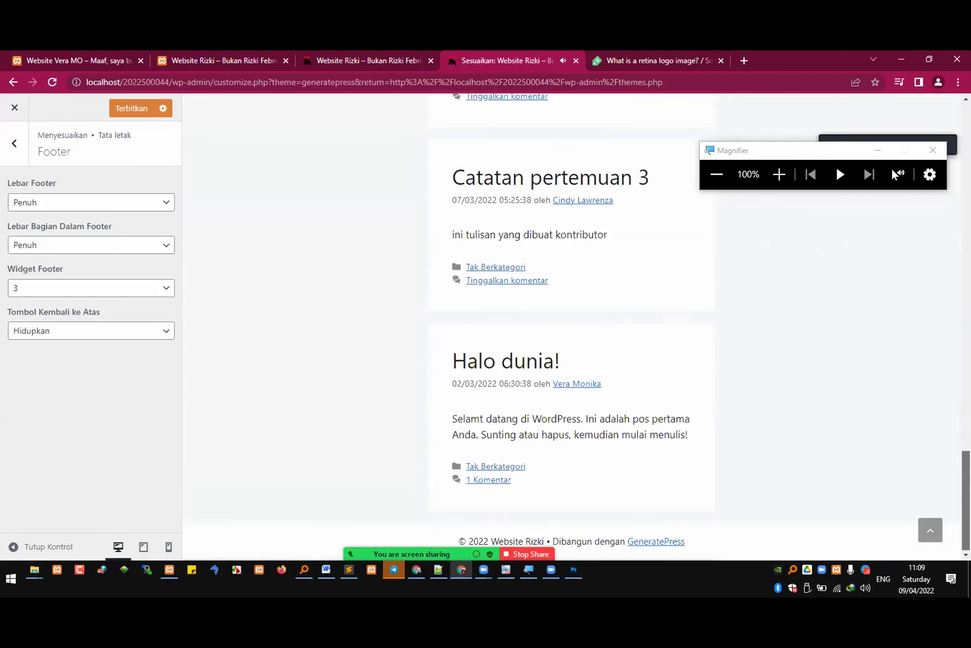
left_click(930, 533)
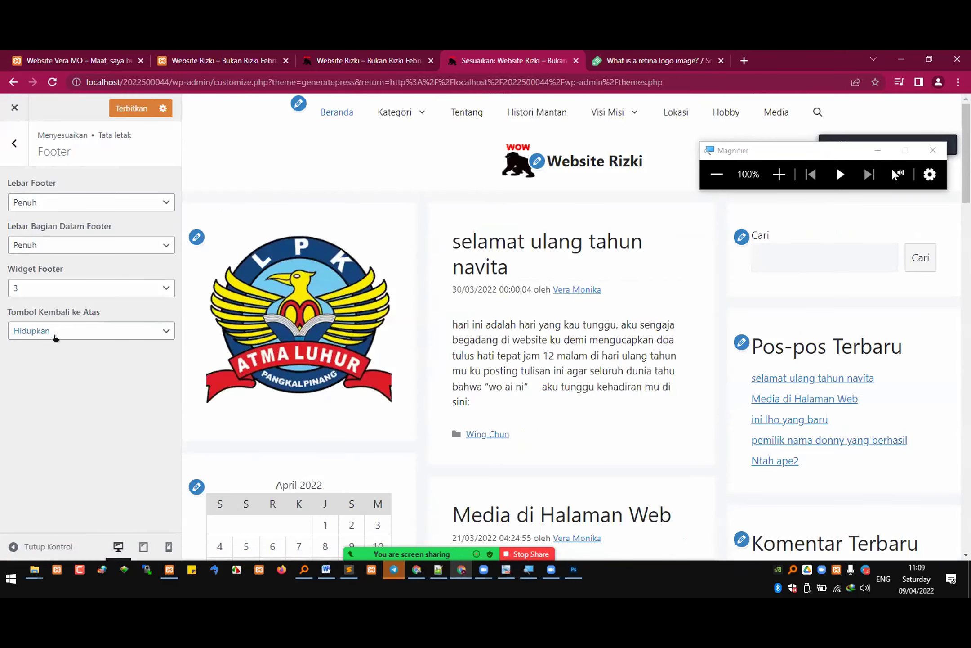
Set Widget Footer to 5 areas and publish the footer changes
left_click(104, 292)
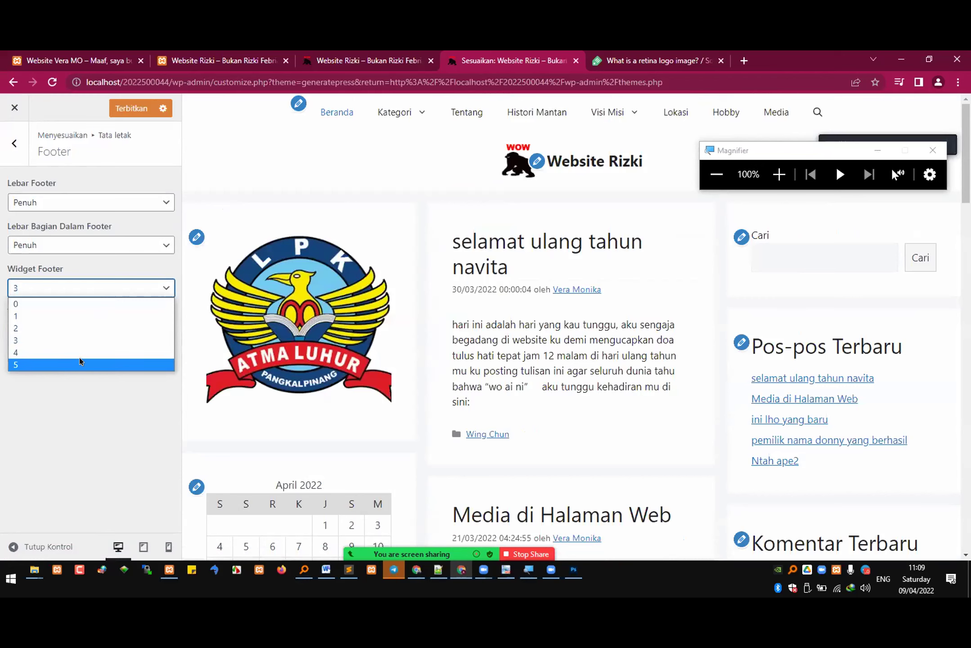
left_click(80, 361)
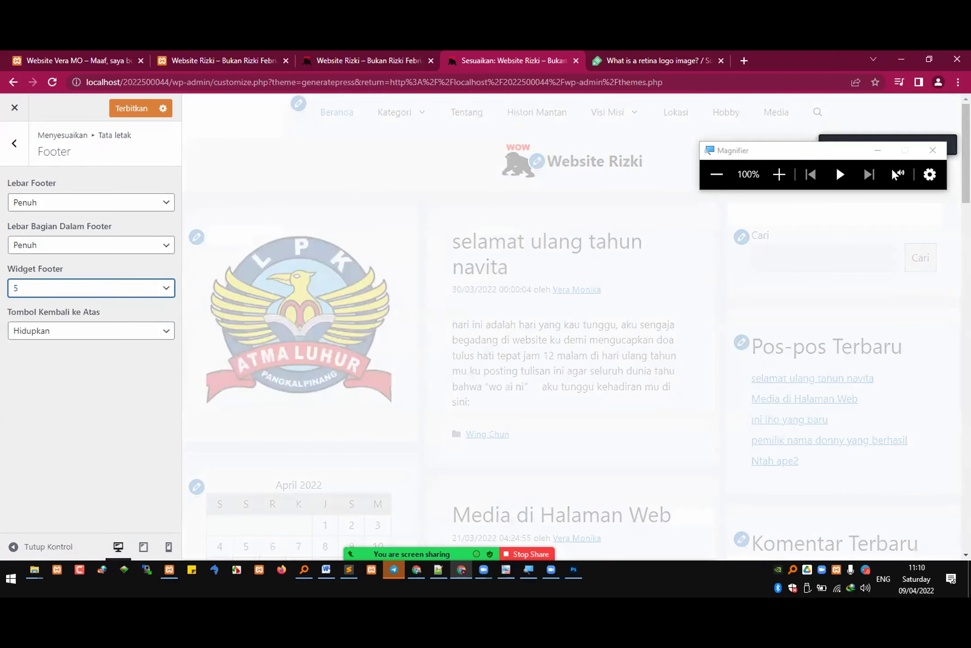
scroll(571, 324, "down", 15)
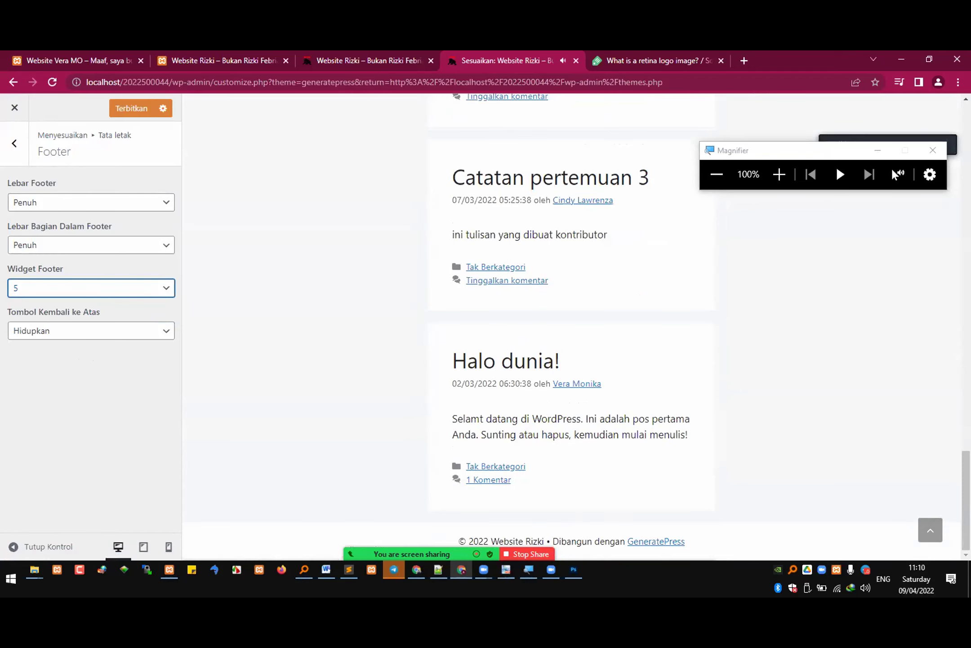
scroll(277, 344, "up", 10)
left_click(208, 330)
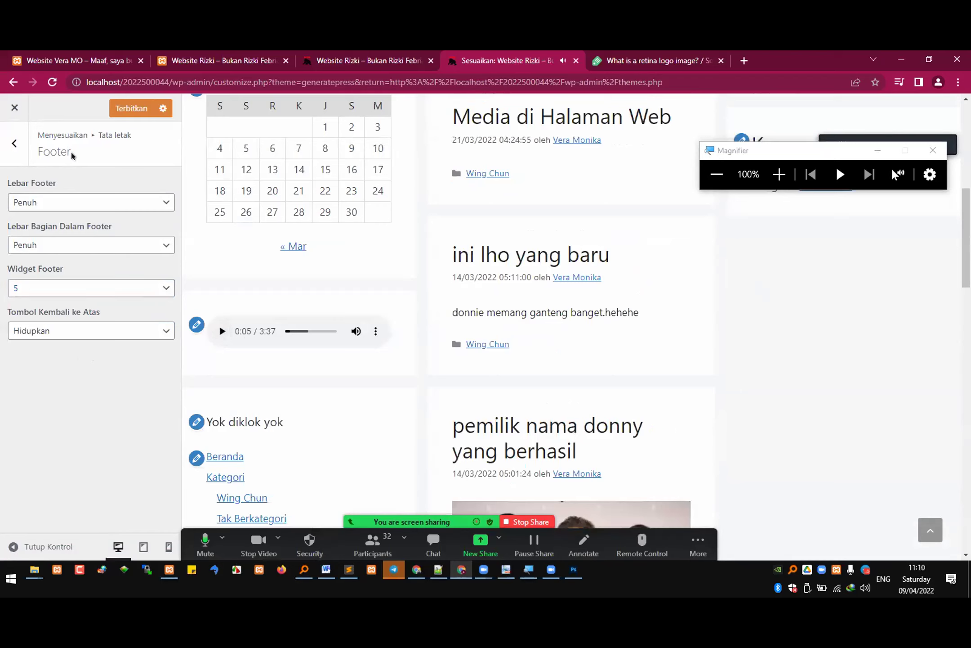
left_click(143, 112)
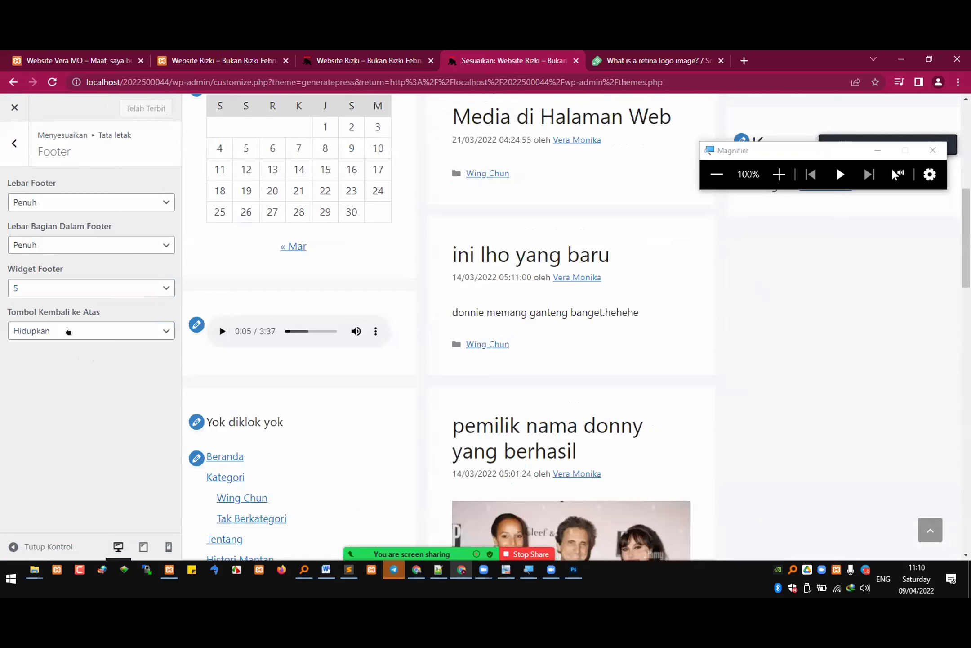
Go to the Widgets page, move the magnifier lower and collapse Sidebar Kanan
left_click(13, 115)
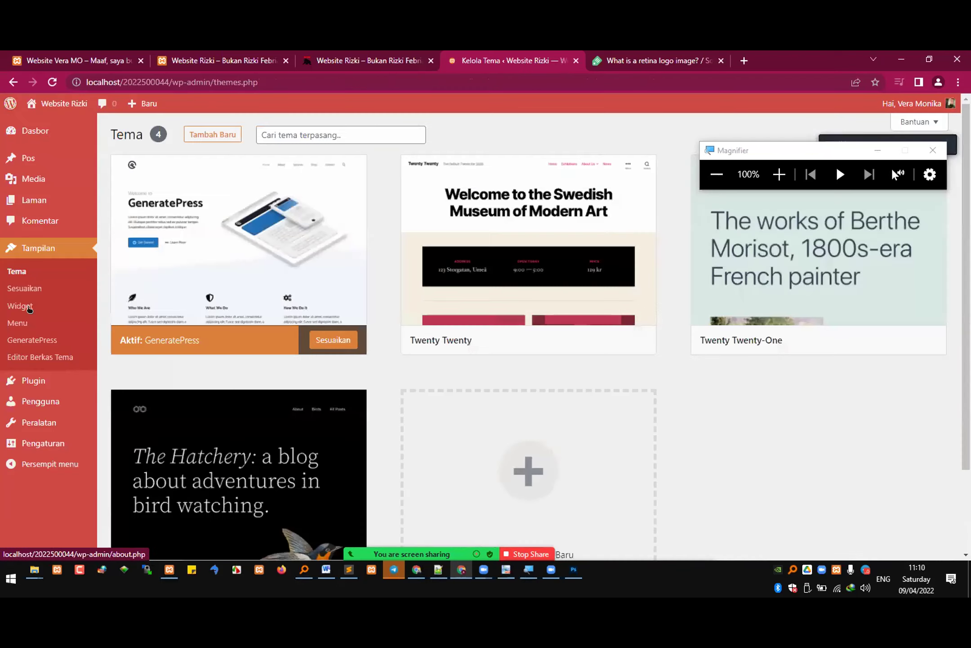
left_click(10, 307)
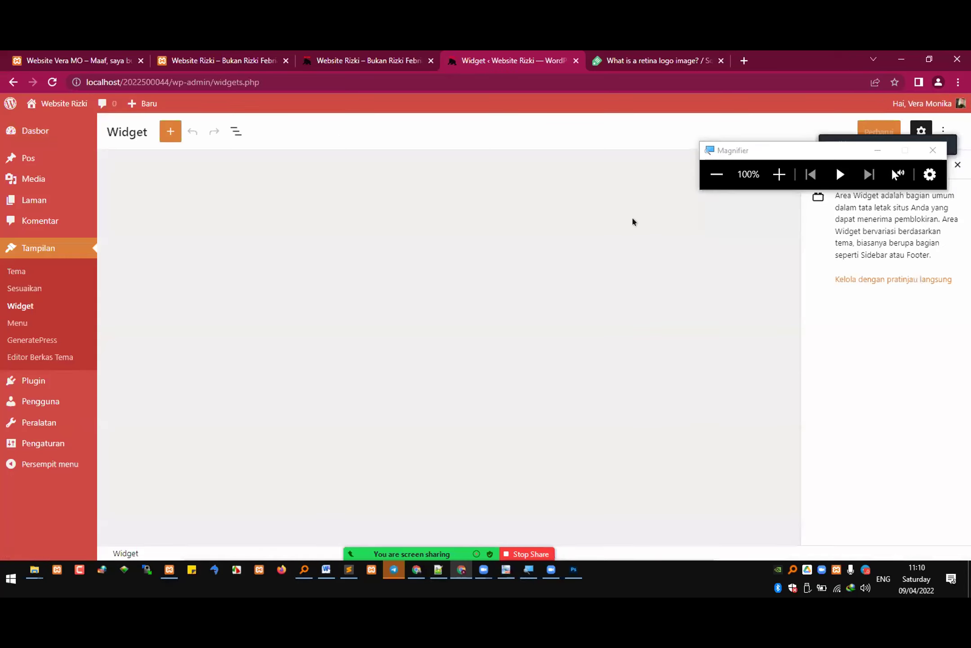
left_click(782, 157)
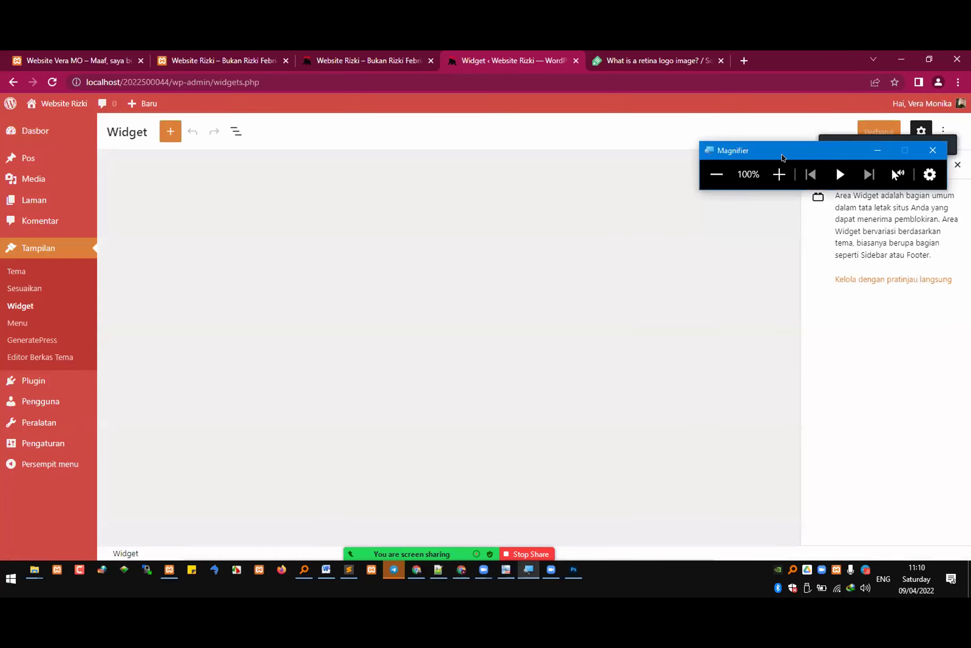
left_click_drag(783, 156, 785, 254)
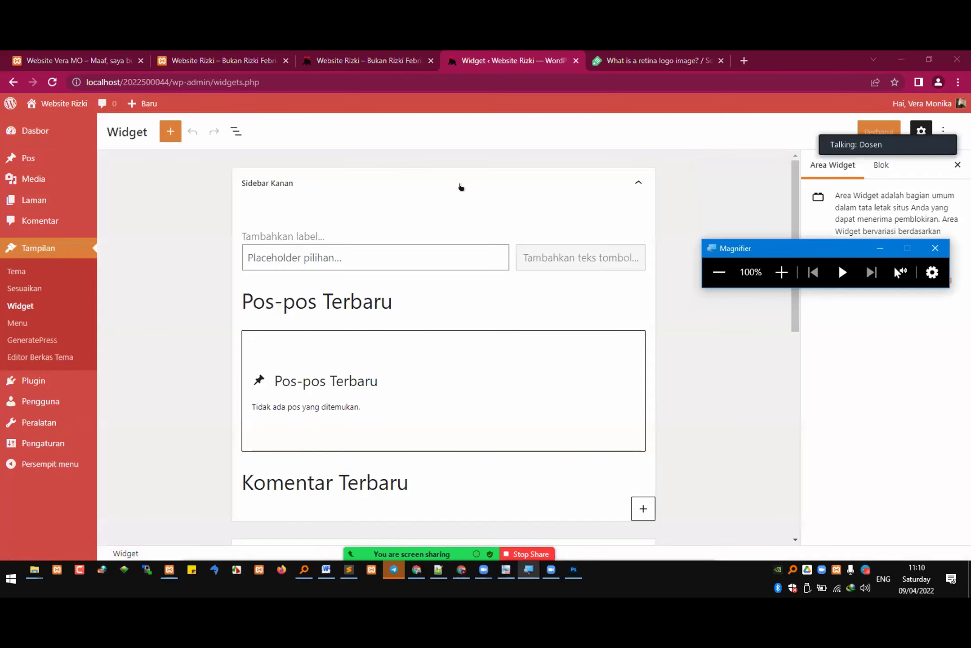
left_click(464, 189)
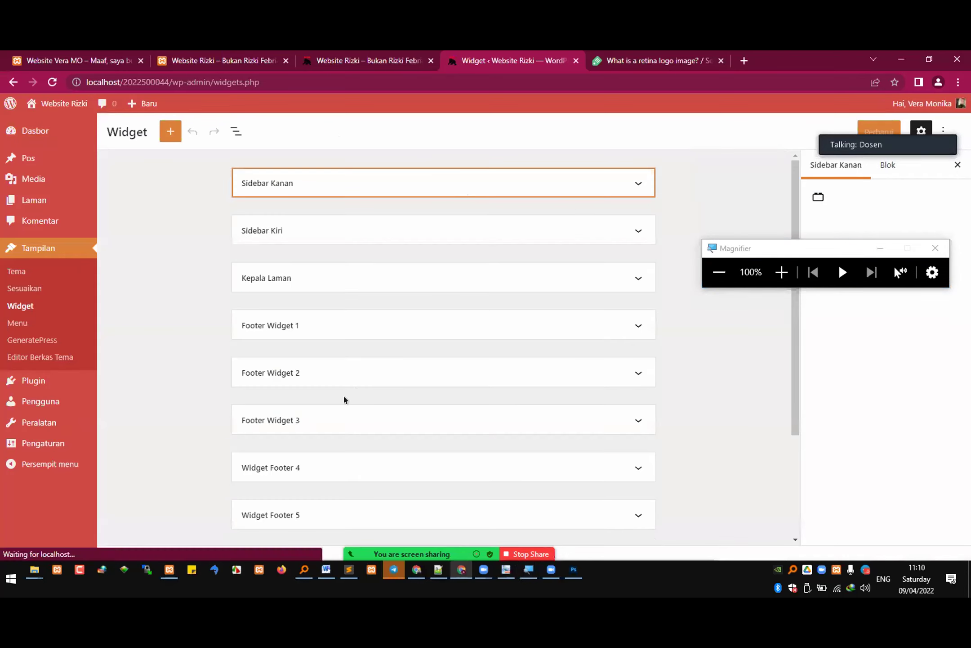
scroll(333, 400, "down", 3)
scroll(331, 243, "up", 1)
Add paragraphs reading '1' and '2' to Footer Widget 1 and Footer Widget 2
left_click(332, 243)
left_click(425, 287)
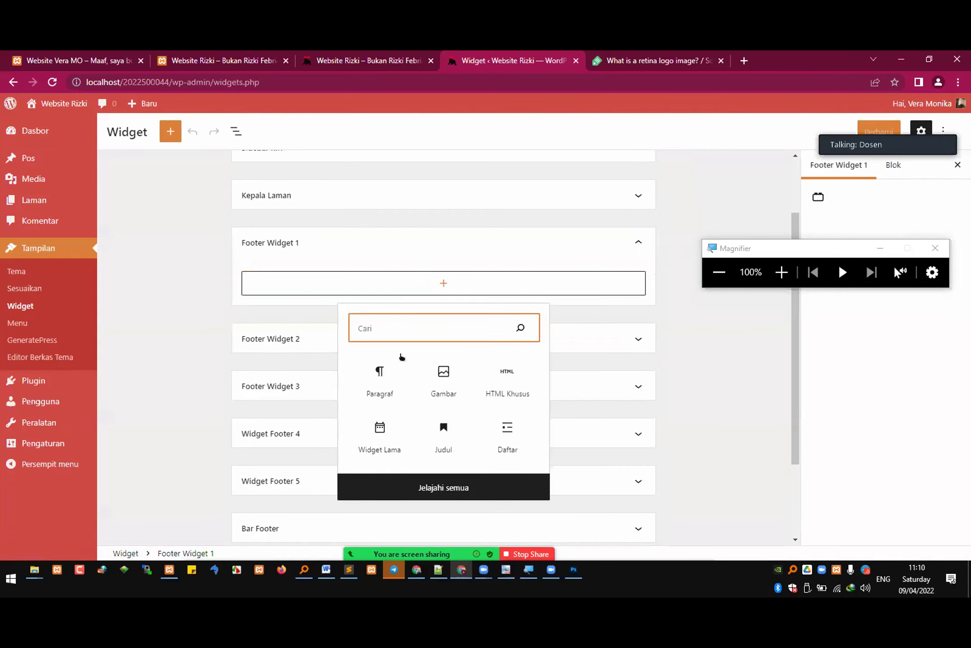
left_click(373, 382)
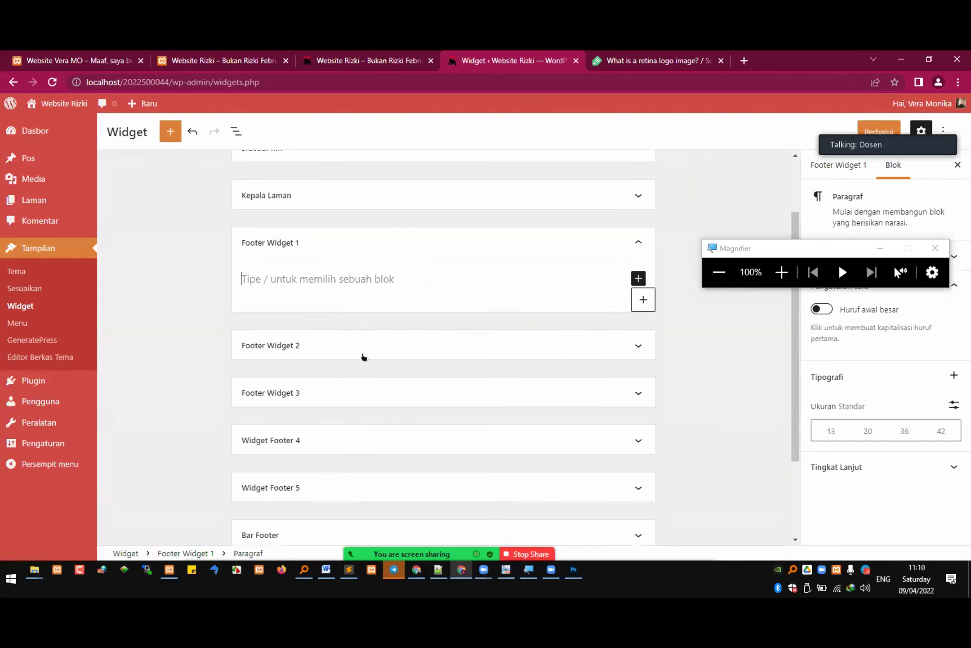
type("1")
left_click(355, 351)
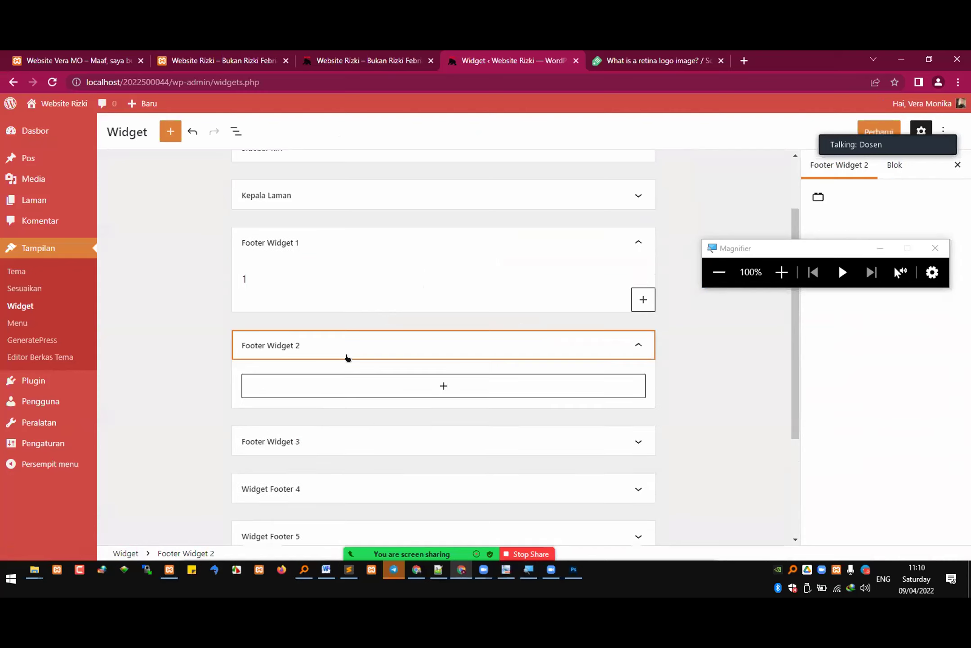
left_click(397, 395)
left_click(376, 255)
type("2")
Add a paragraph reading '3' to Footer Widget 3
left_click(374, 458)
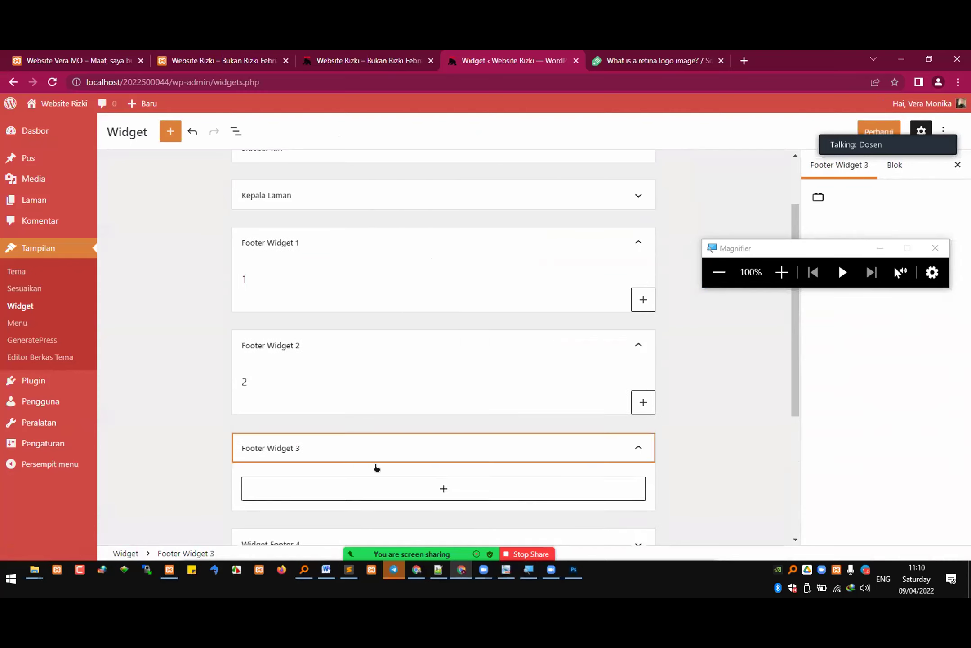
left_click(437, 488)
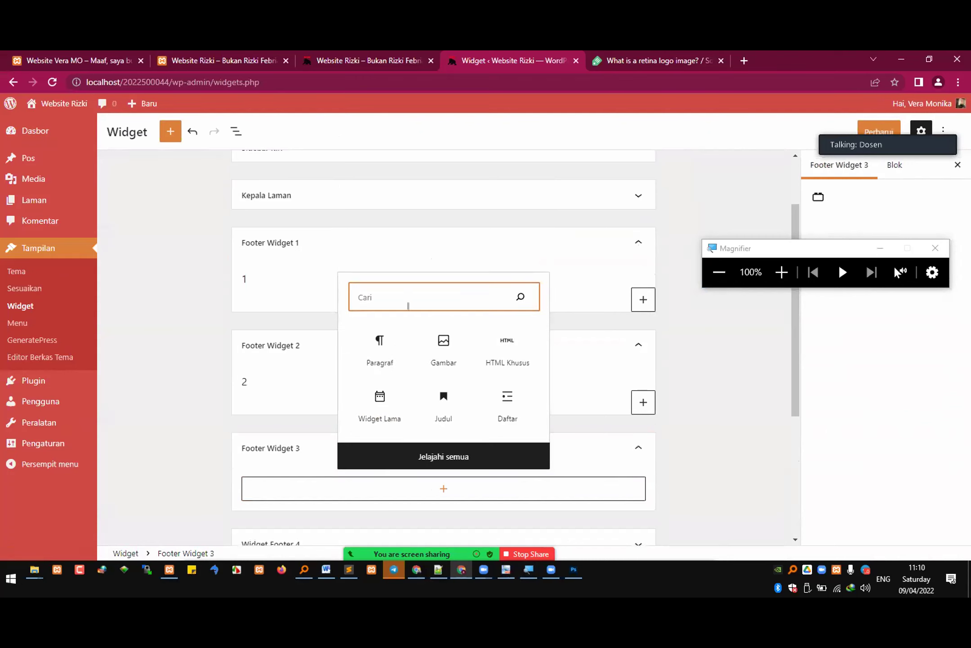
type("3")
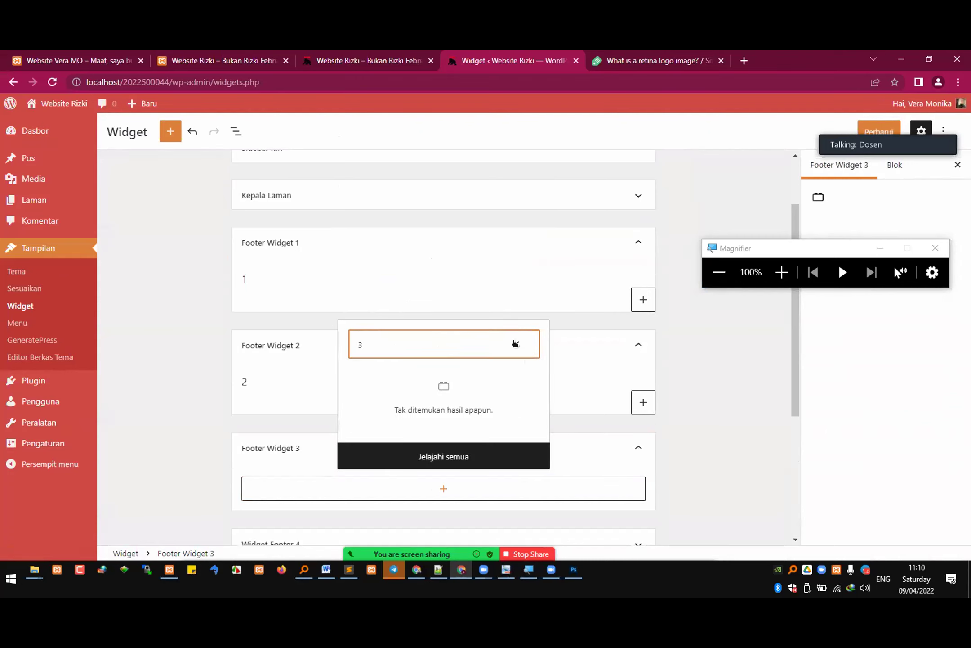
key("BackSpace")
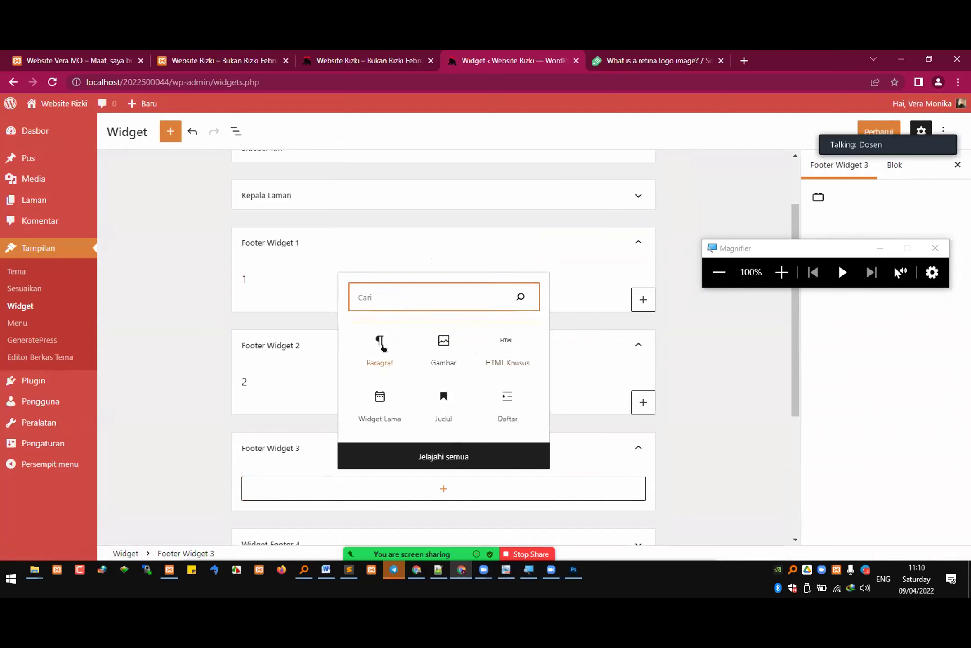
left_click(381, 345)
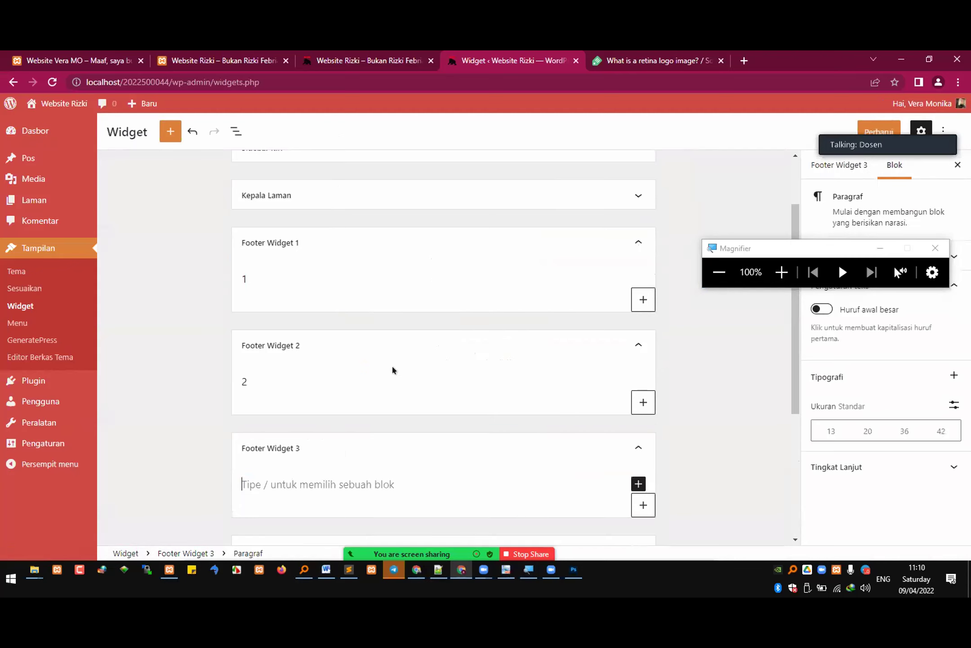
type("3")
scroll(387, 395, "down", 3)
Add paragraphs '4' and '5' to Widget Footer 4 and 5, then save with Ctrl+S
left_click(347, 427)
left_click(377, 467)
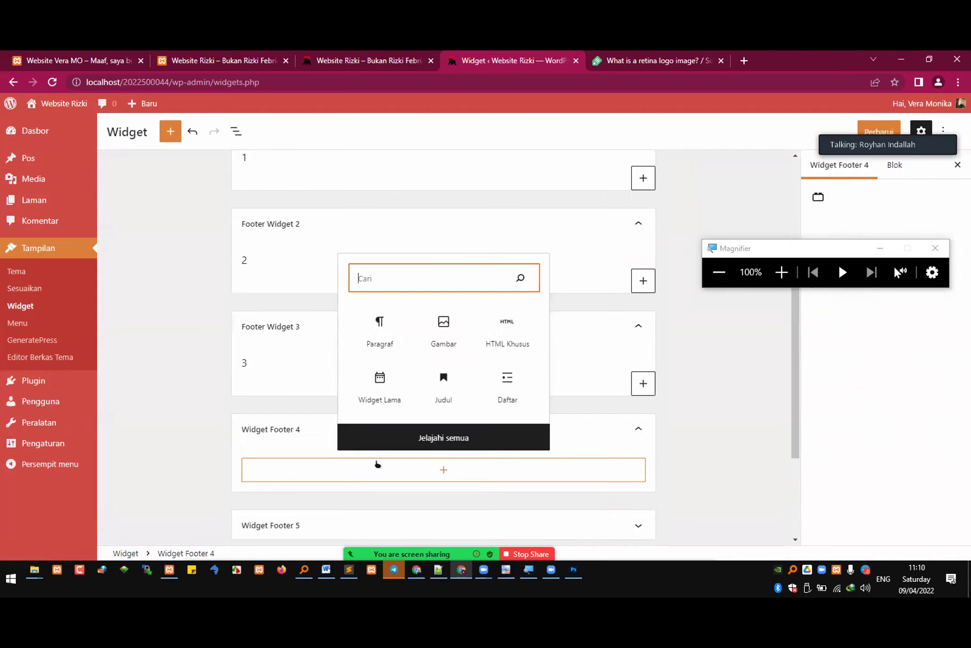
key("Tab")
key("Return")
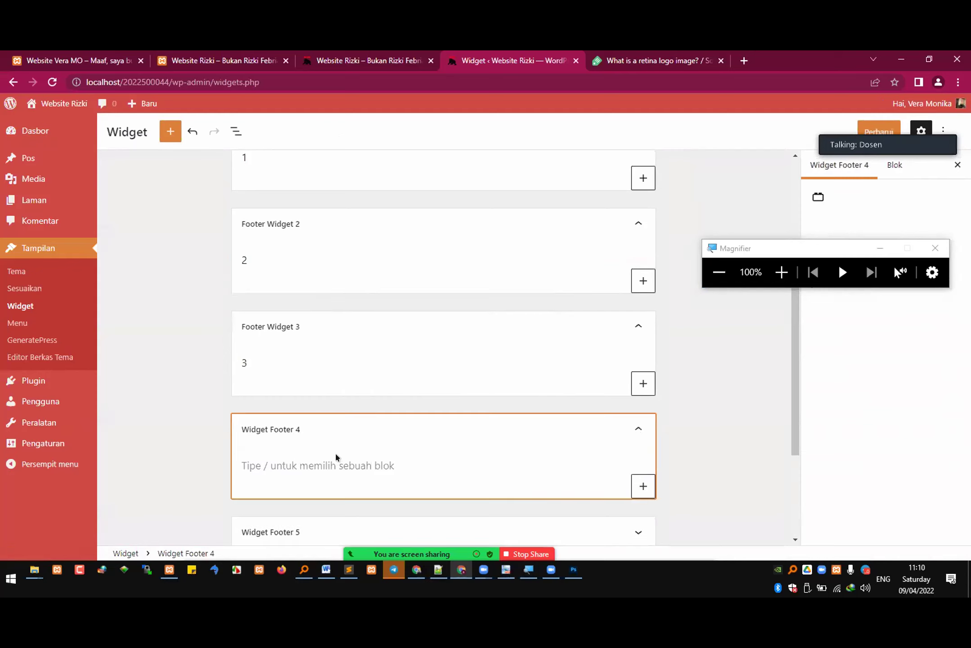
type("4")
scroll(360, 450, "down", 3)
left_click(389, 361)
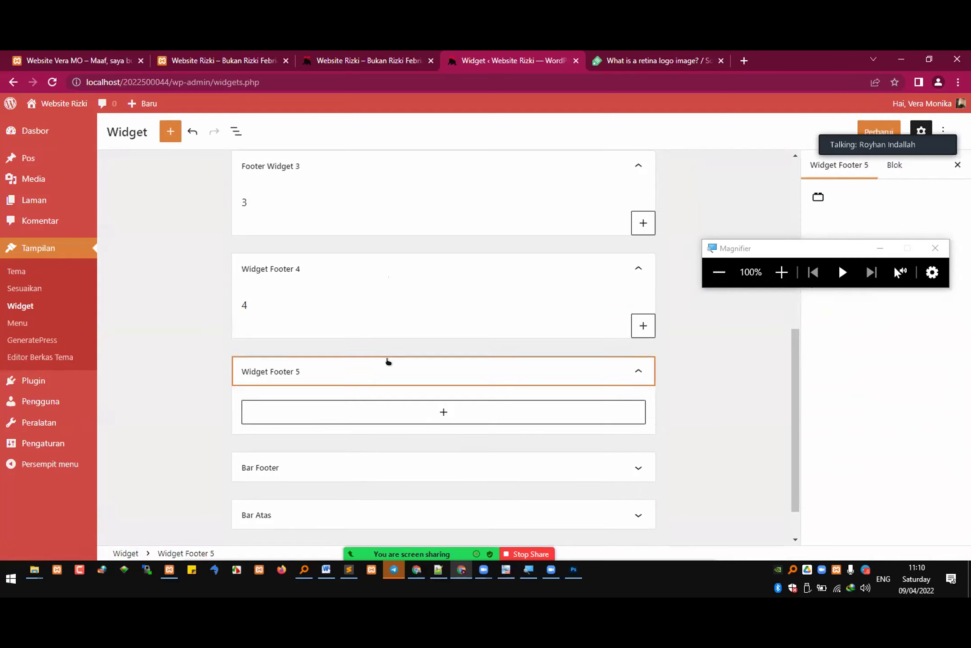
left_click(427, 411)
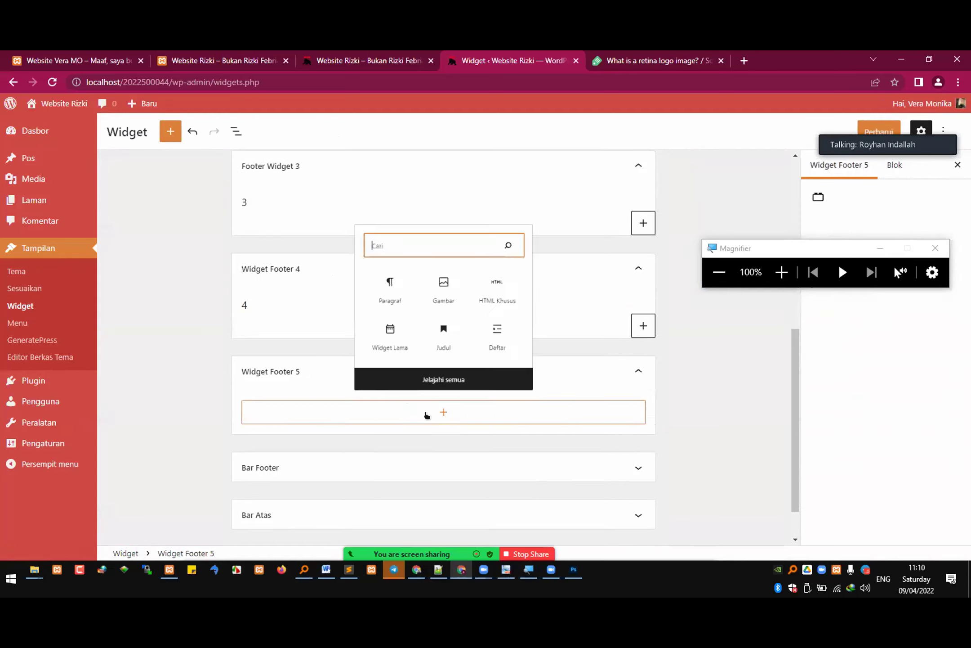
left_click(375, 271)
type("5")
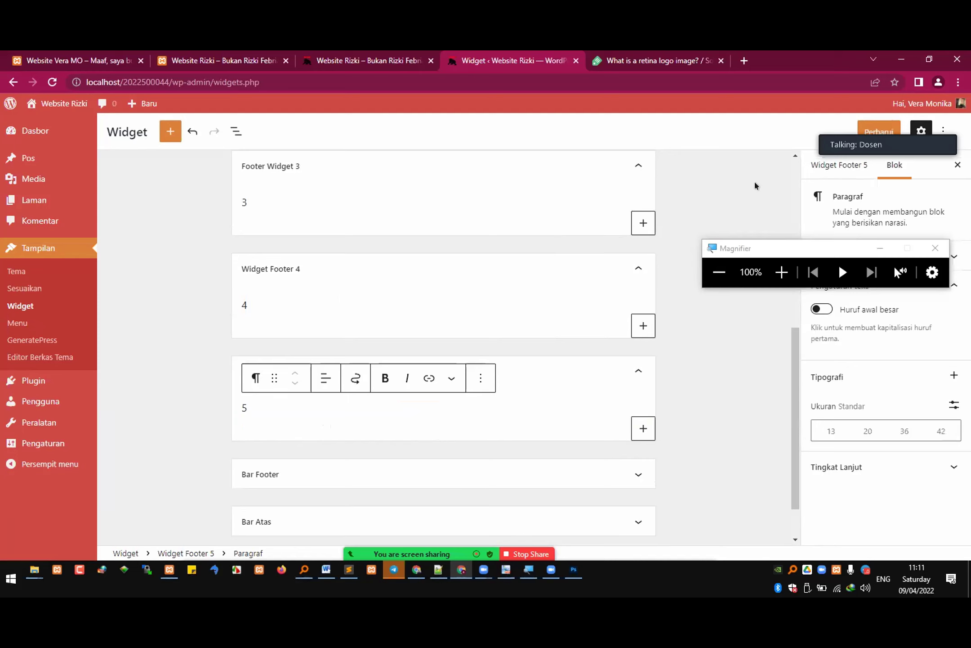
key("ctrl+s")
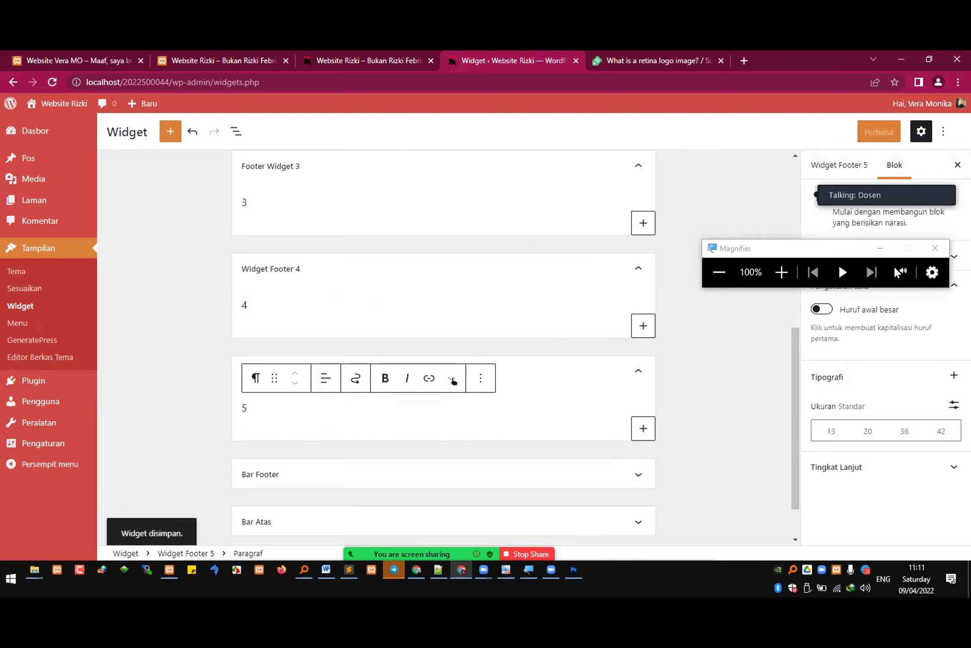
Reload the live front page and scroll down to the new footer widgets
left_click(384, 56)
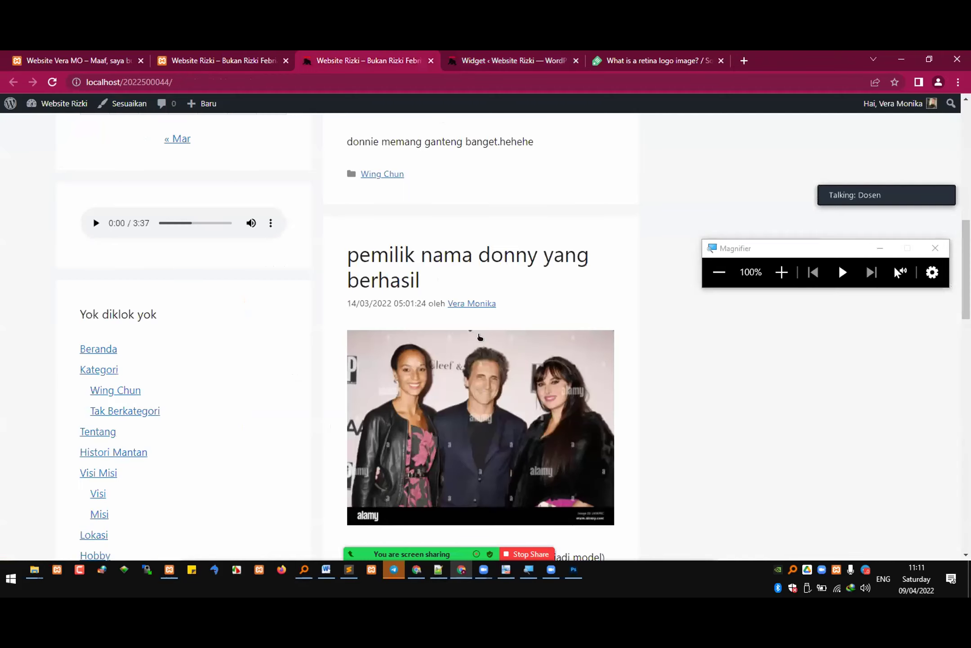
scroll(555, 382, "down", 10)
scroll(947, 436, "down", 9)
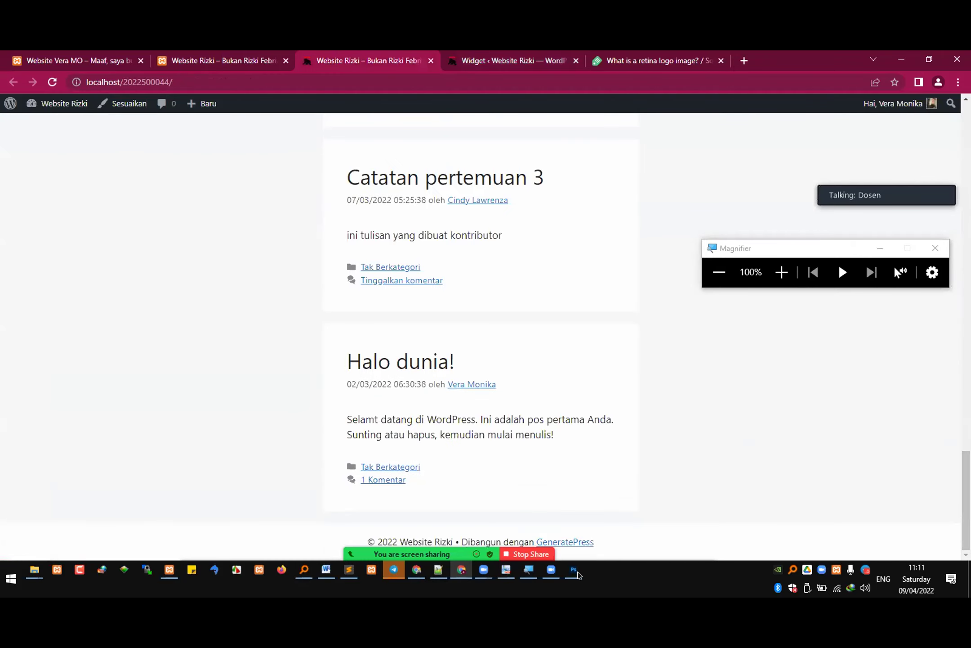
left_click(48, 81)
scroll(552, 454, "down", 2)
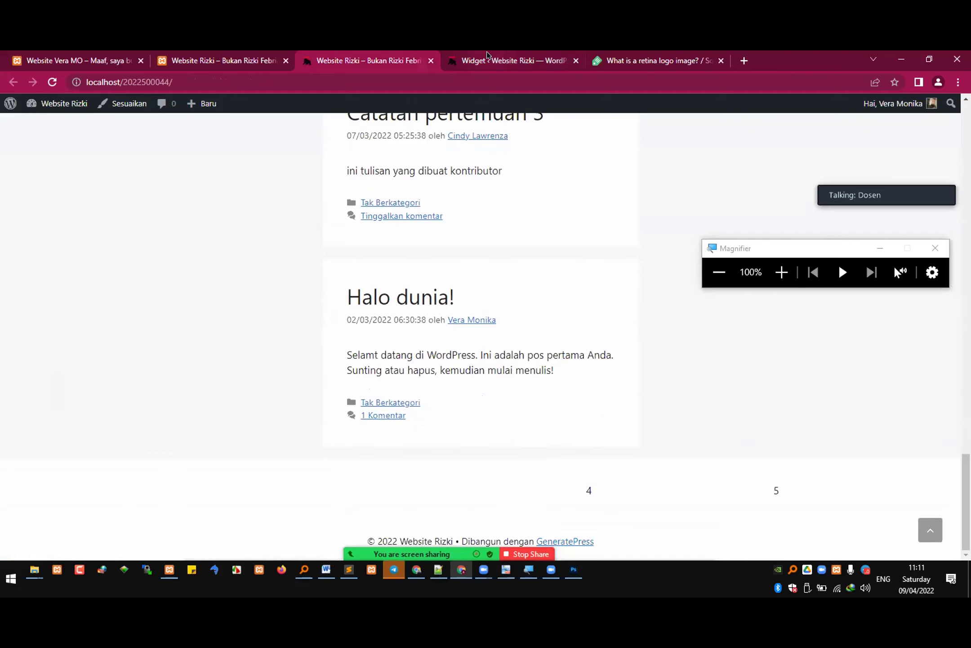
Compare Footer Widget 1's paragraph with the live blog footer, ending on the Widgets admin page
key("ctrl+Tab")
scroll(365, 320, "up", 5)
scroll(412, 336, "up", 2)
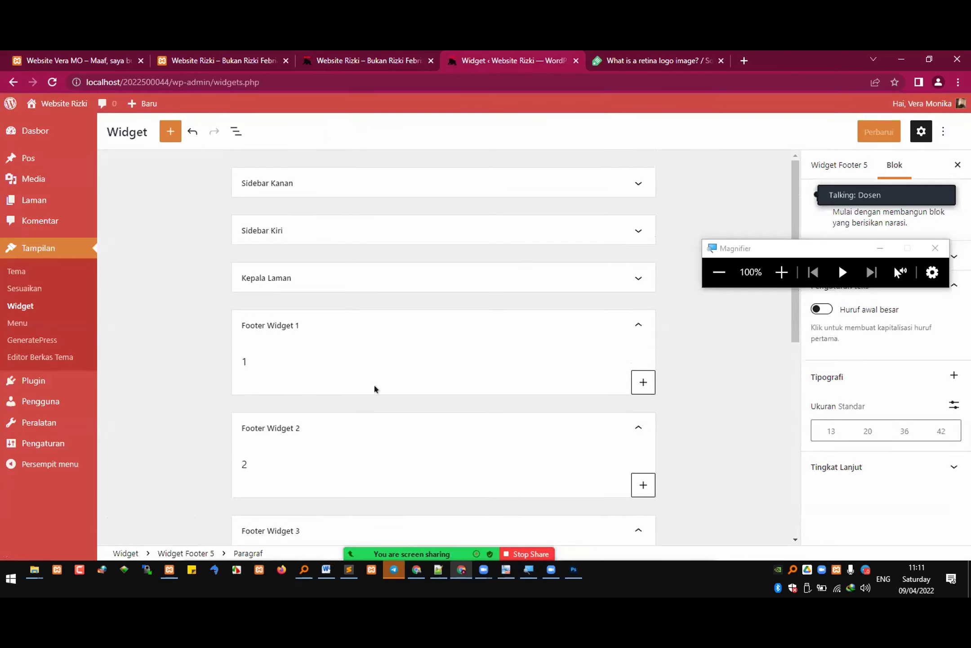
left_click(576, 378)
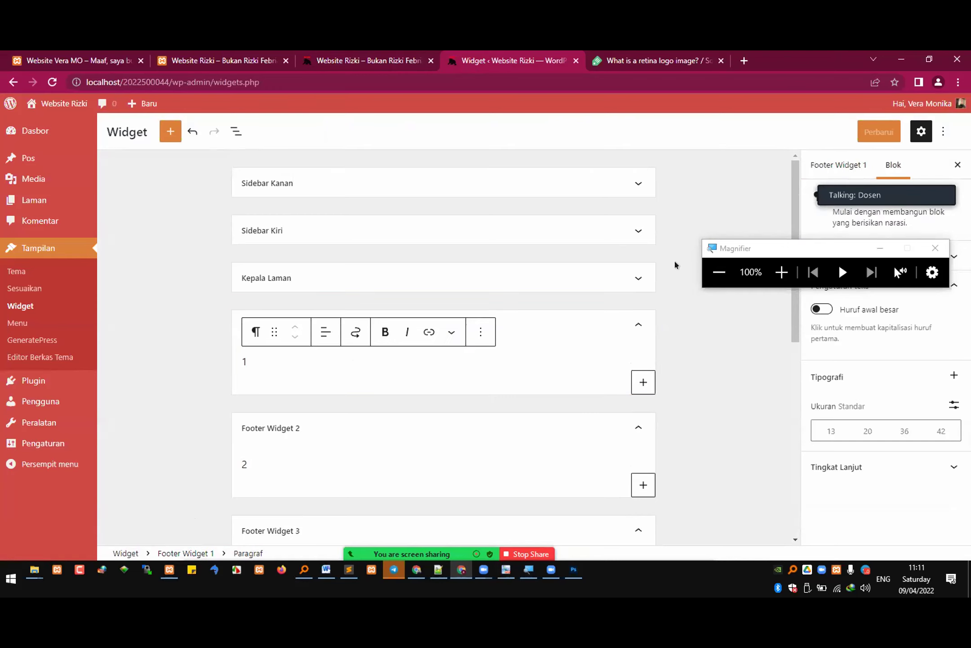
key("ctrl+shift+Tab")
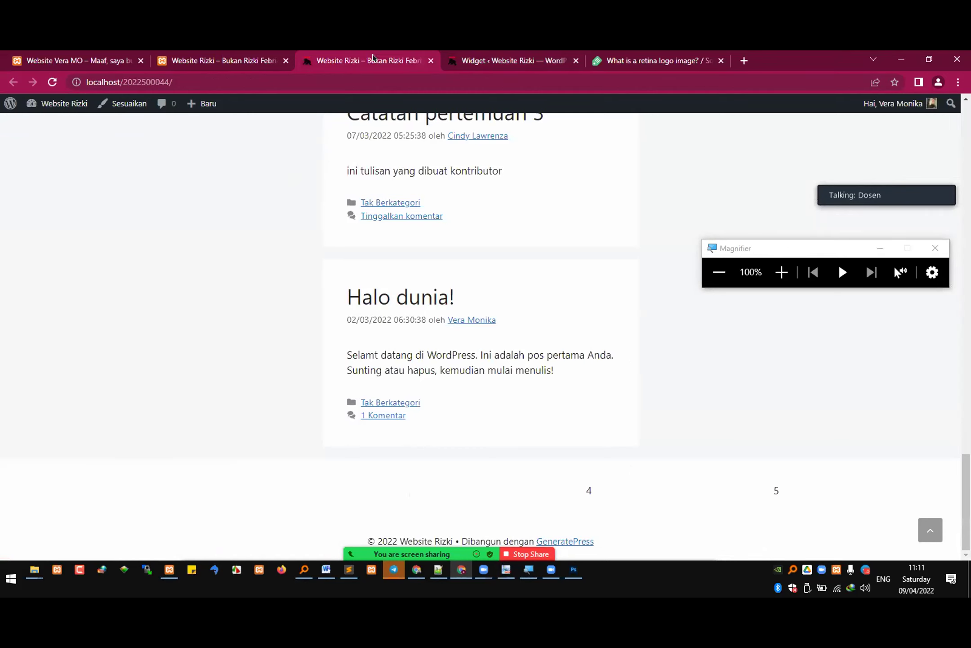
left_click(529, 56)
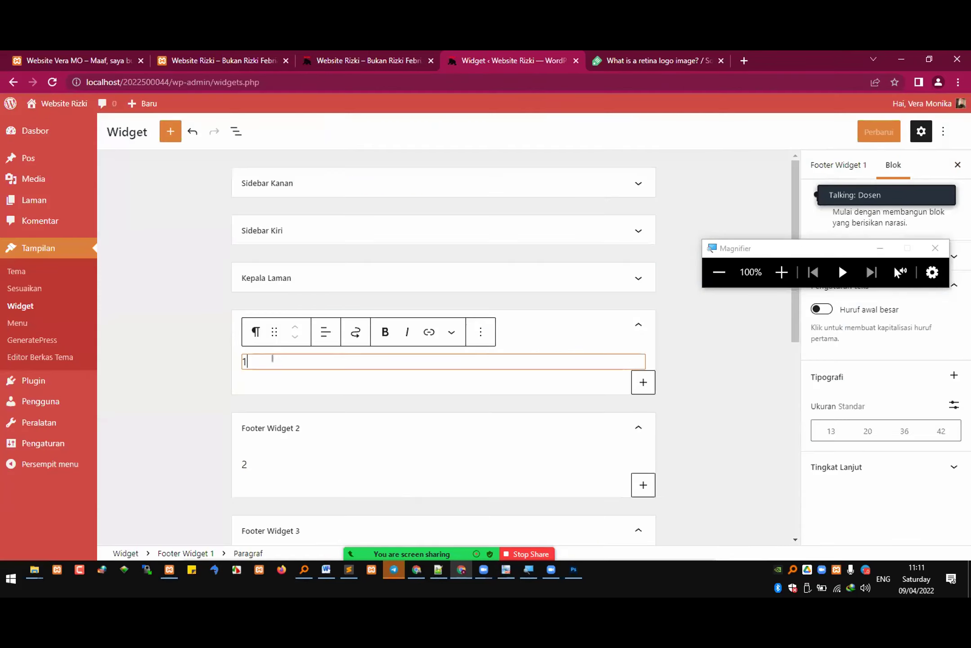
left_click(340, 63)
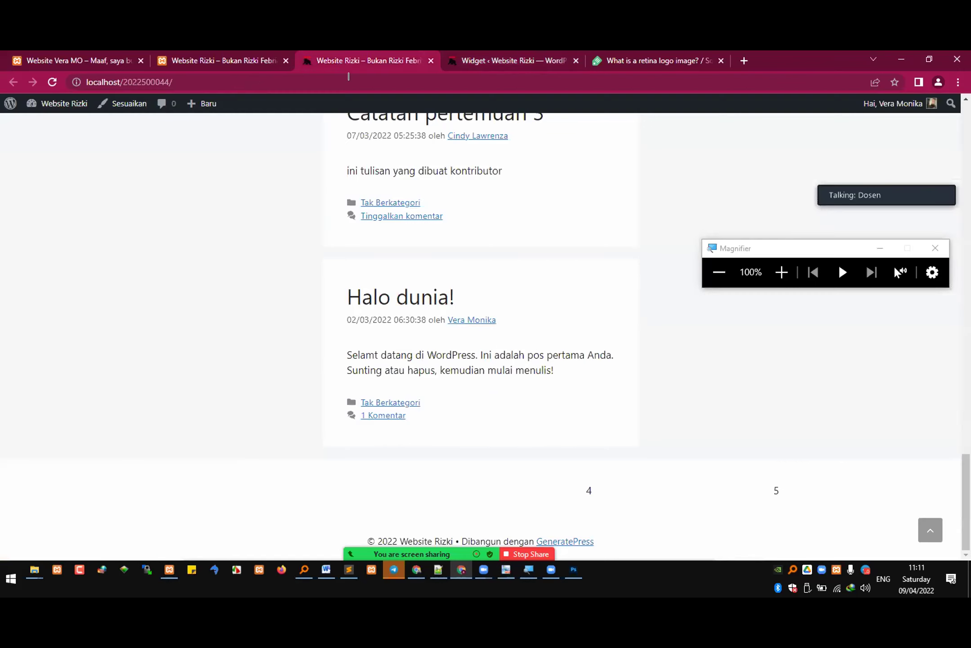
left_click(509, 56)
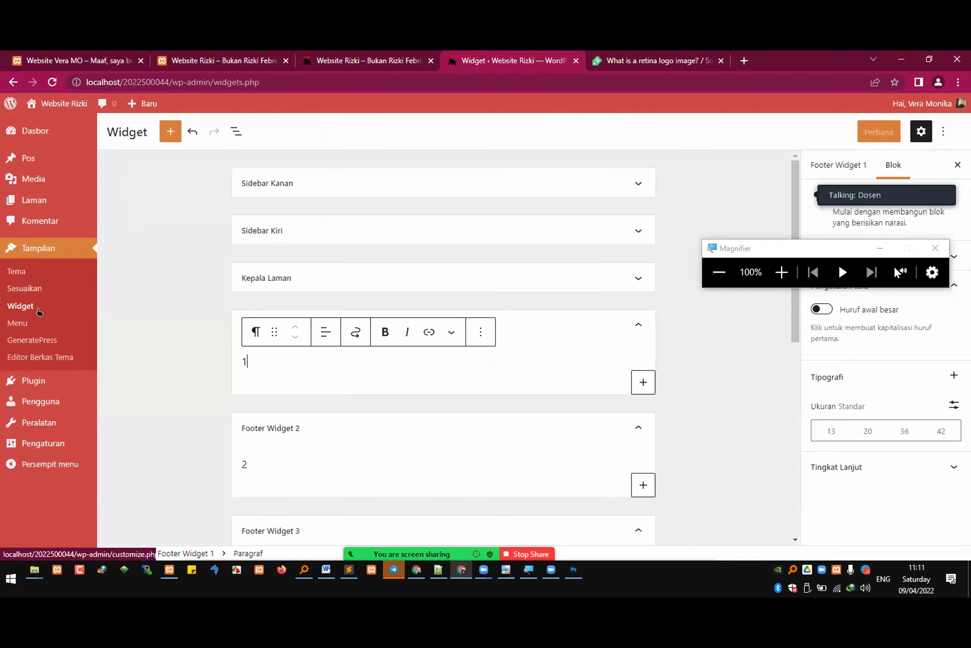
Open the Customizer, look through Tata letak > Blog, then go to the Warna settings
left_click(26, 287)
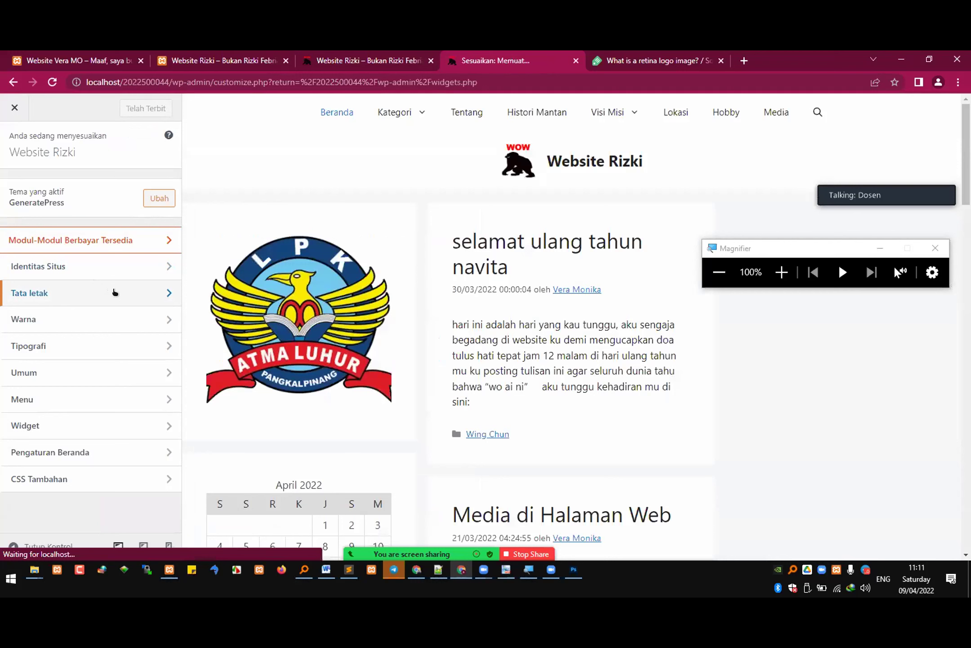
left_click(115, 292)
left_click(92, 319)
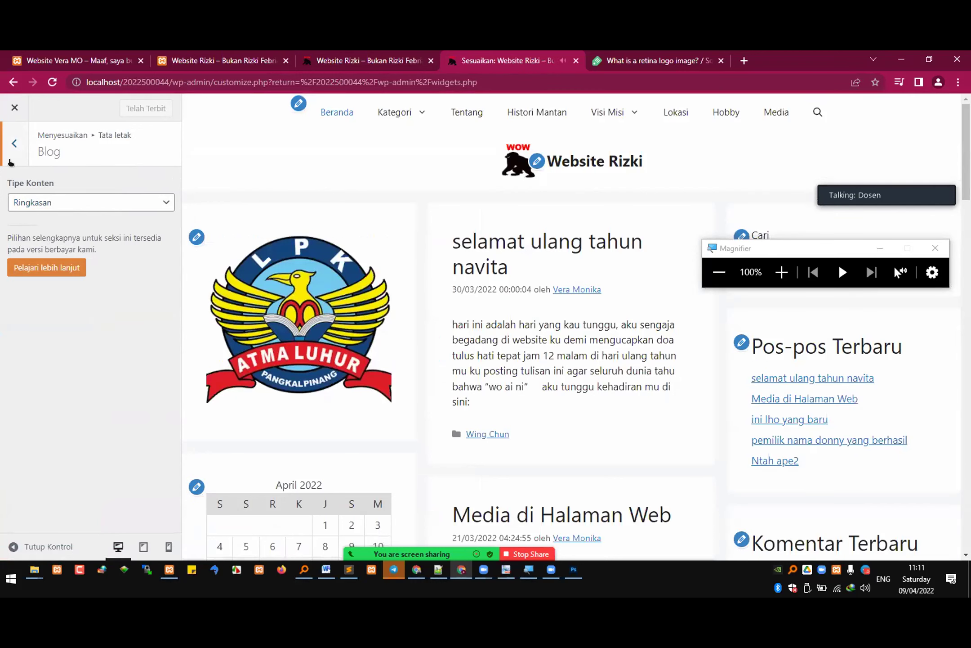
left_click(14, 157)
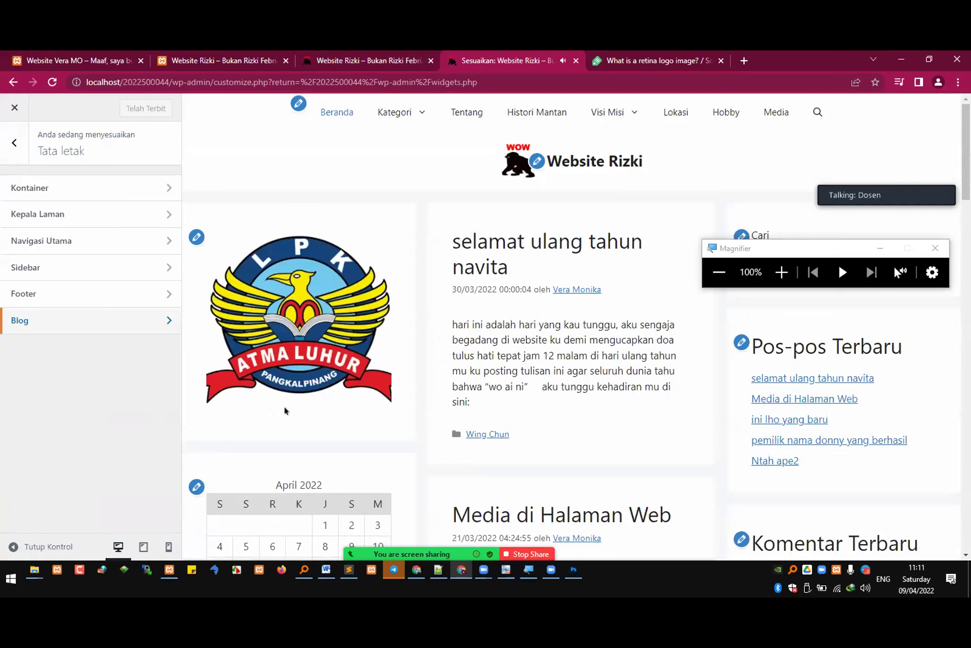
scroll(284, 409, "down", 4)
left_click(222, 485)
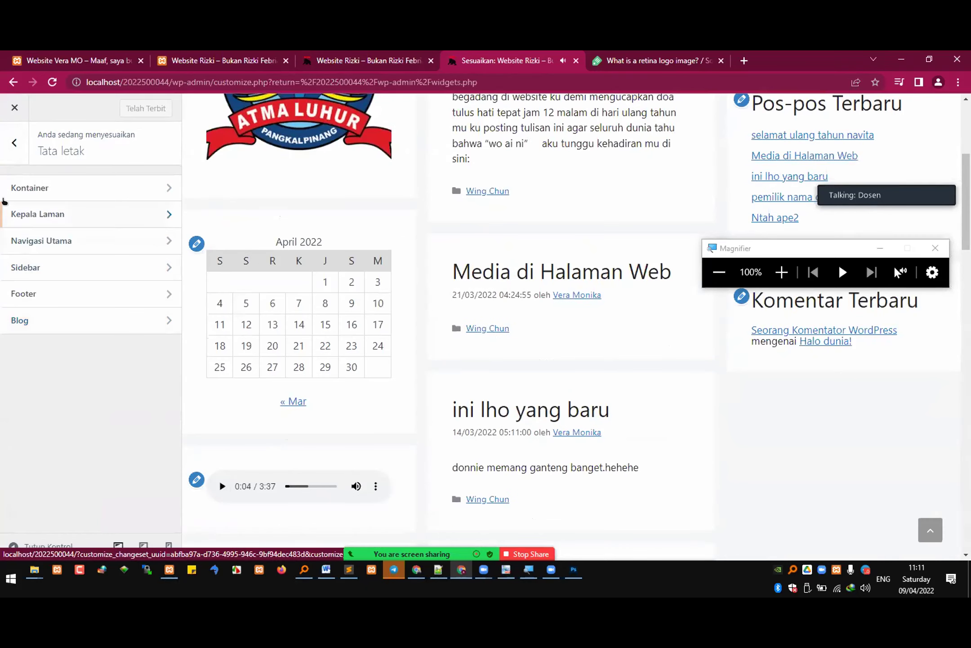
left_click(14, 143)
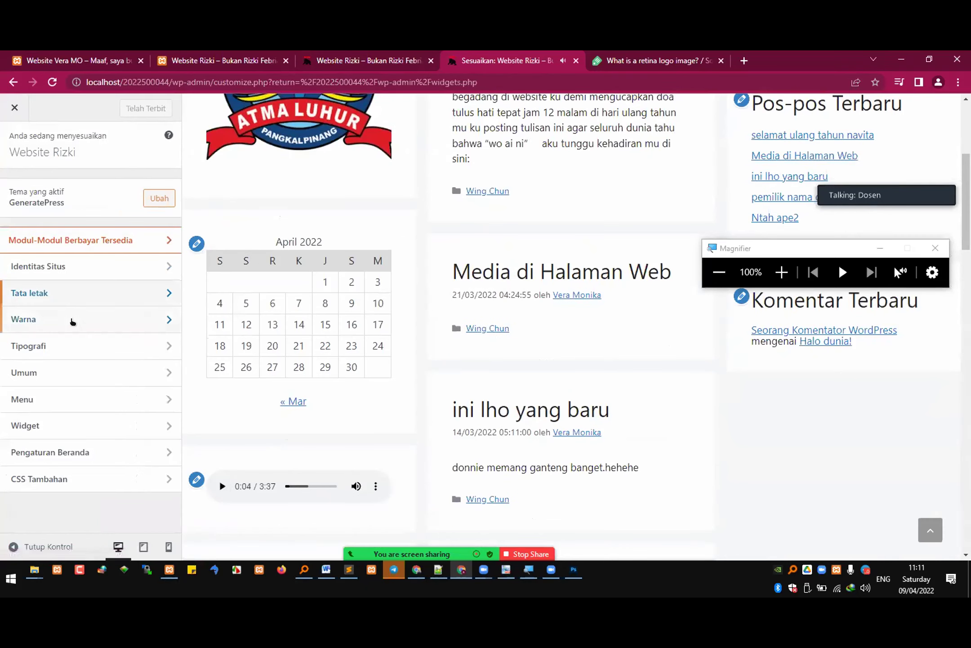
left_click(75, 320)
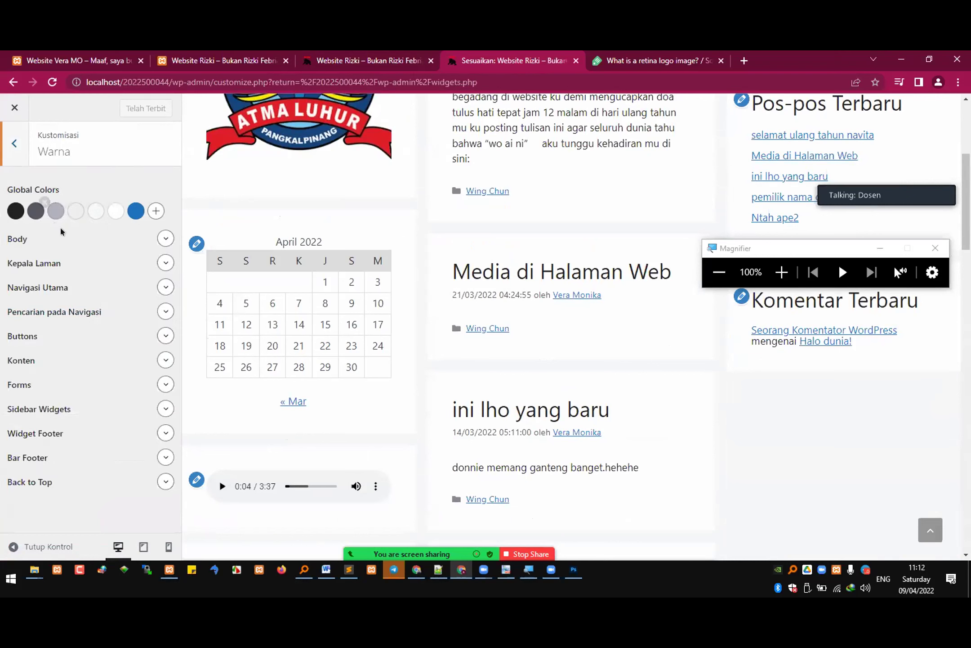
Change the Body link colour to red
left_click(164, 240)
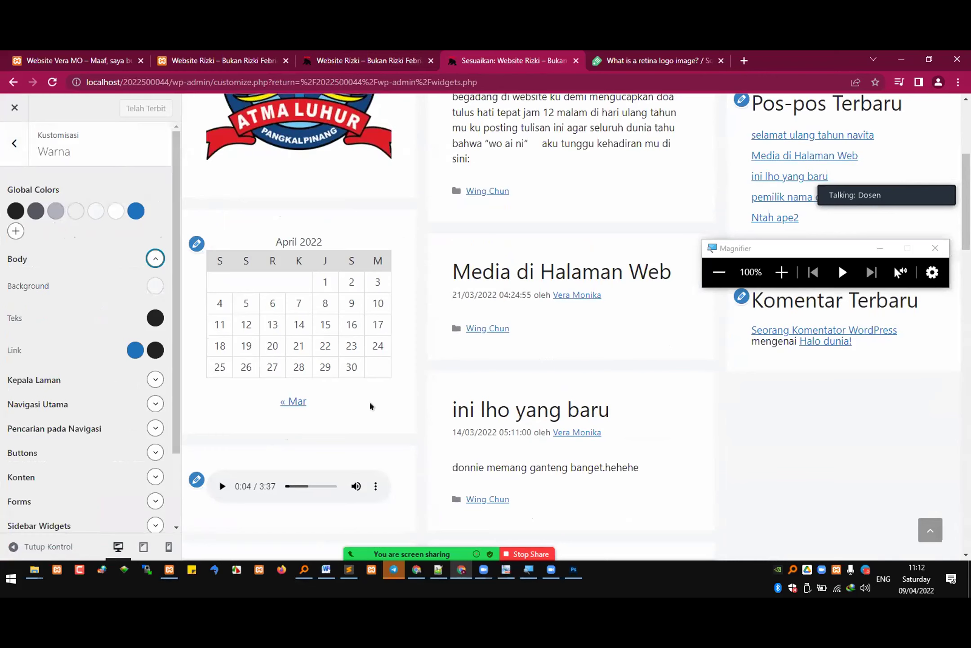
left_click(136, 350)
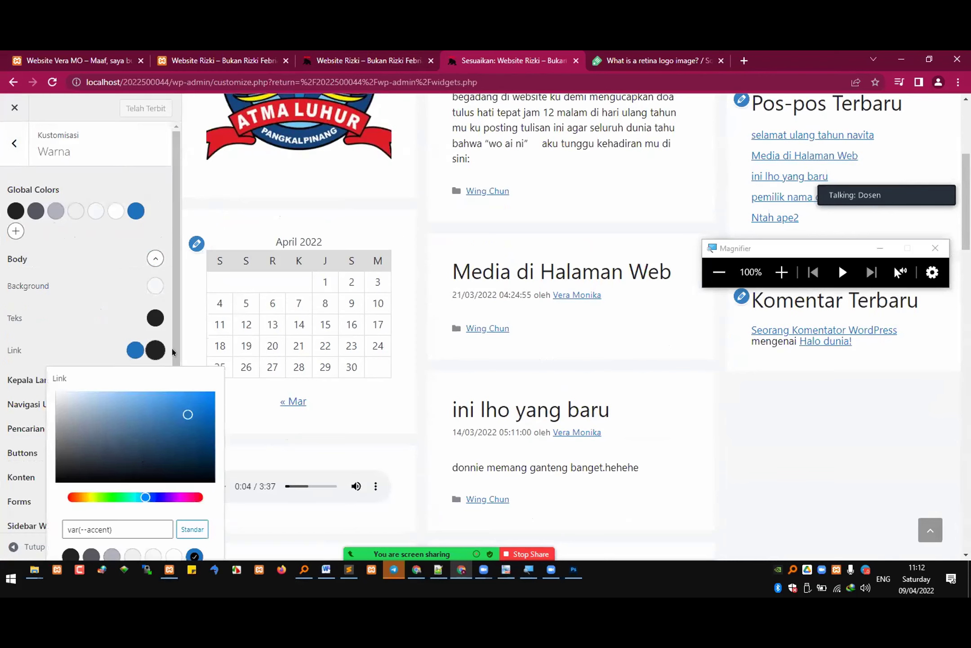
left_click_drag(83, 493, 59, 496)
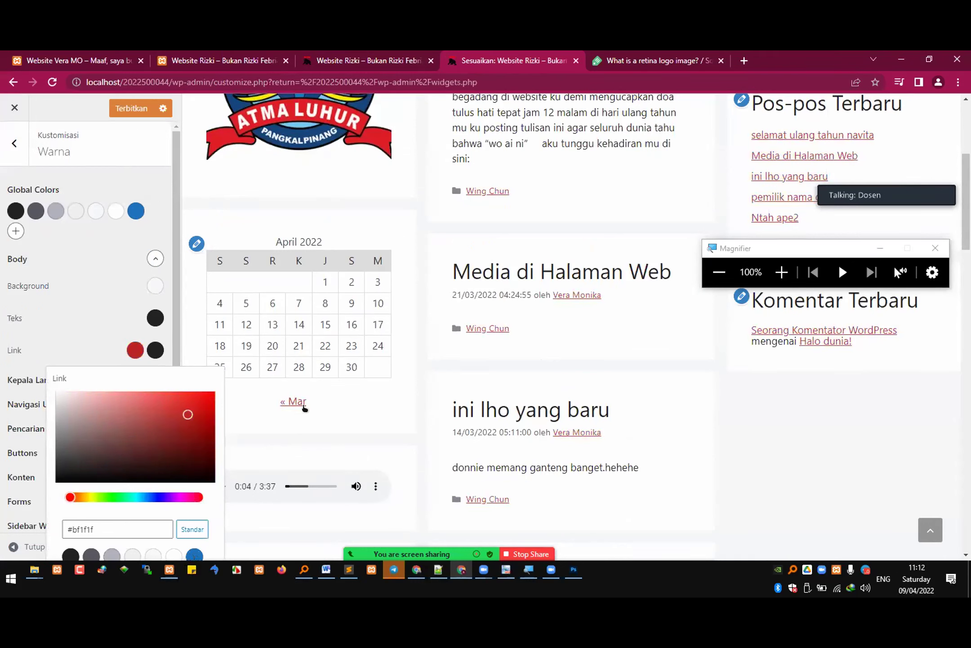
left_click(363, 402)
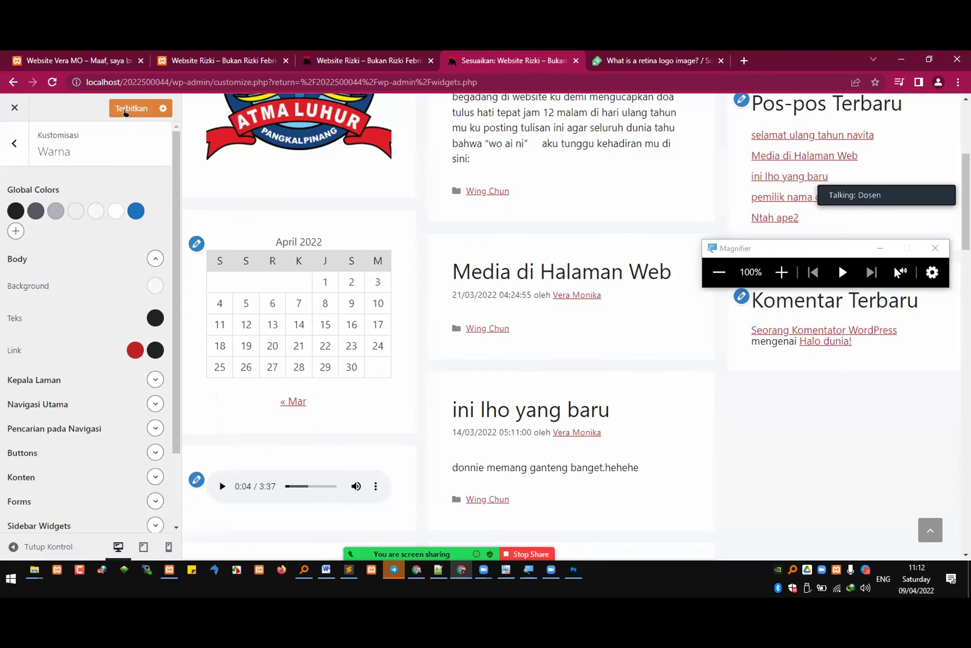
Look over the Header colour options, then move to the Tipografi panel
left_click(156, 379)
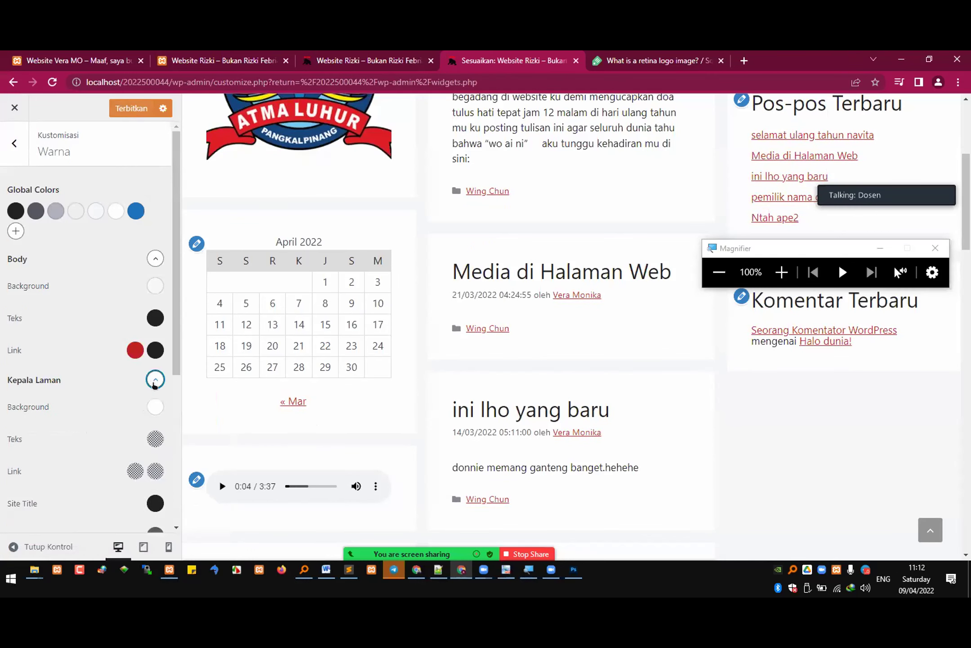
scroll(144, 397, "down", 2)
scroll(144, 397, "down", 3)
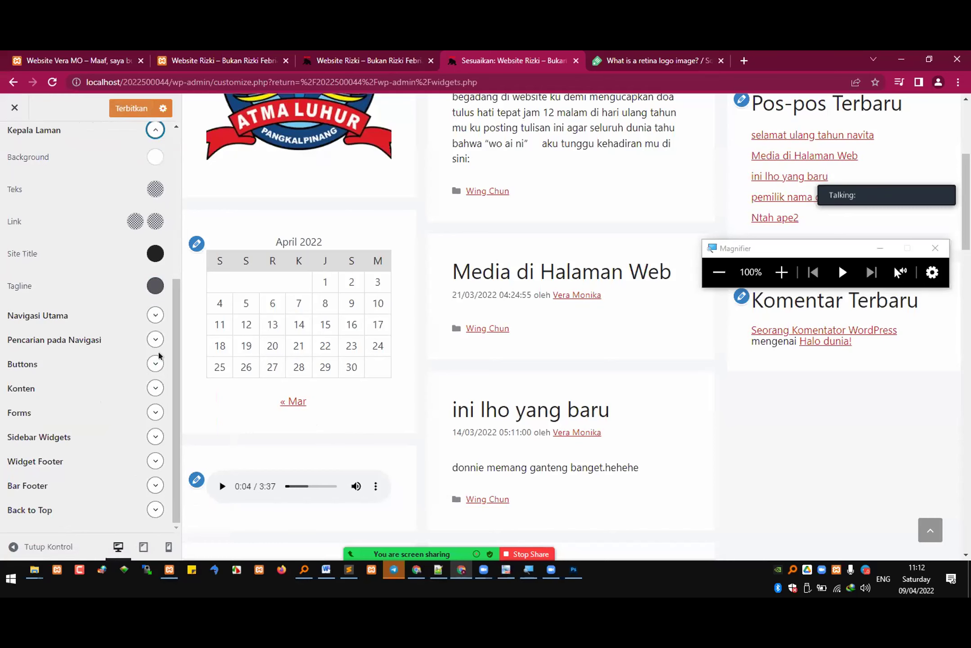
scroll(159, 357, "up", 4)
scroll(159, 356, "up", 2)
scroll(325, 206, "up", 4)
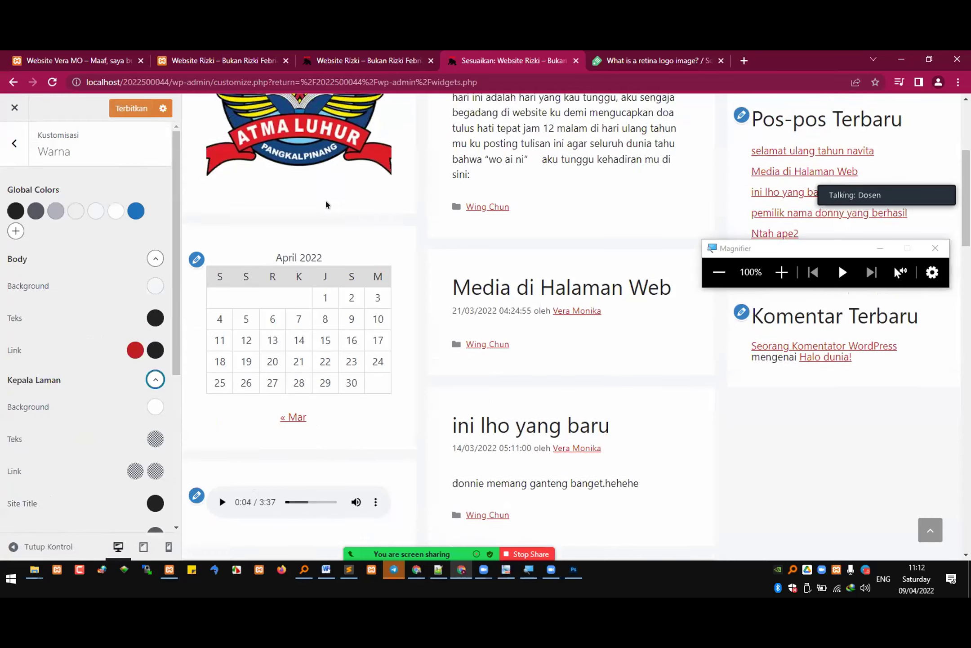
scroll(392, 219, "up", 1)
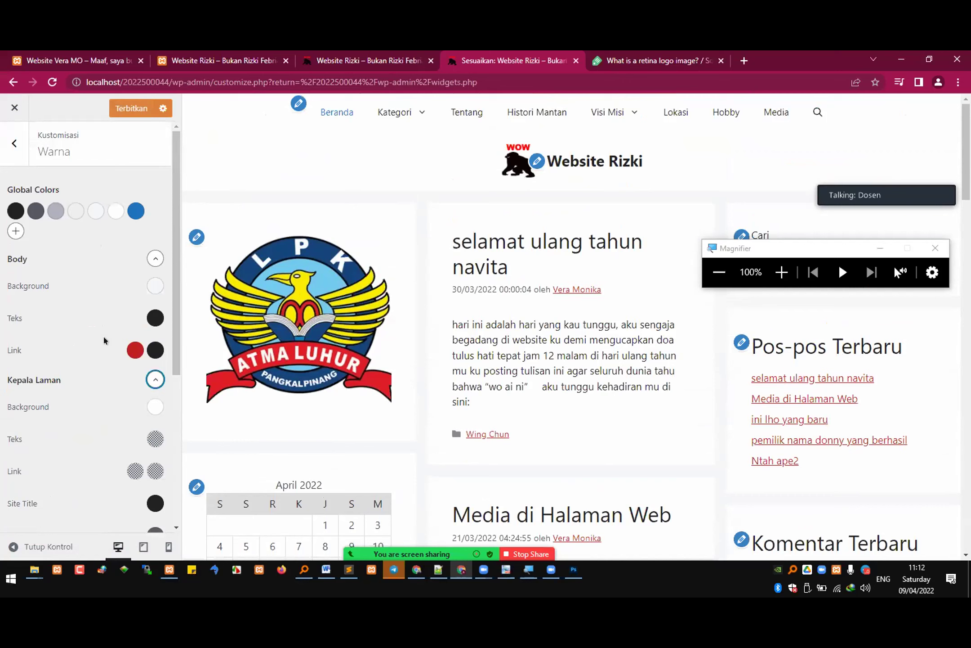
left_click(14, 143)
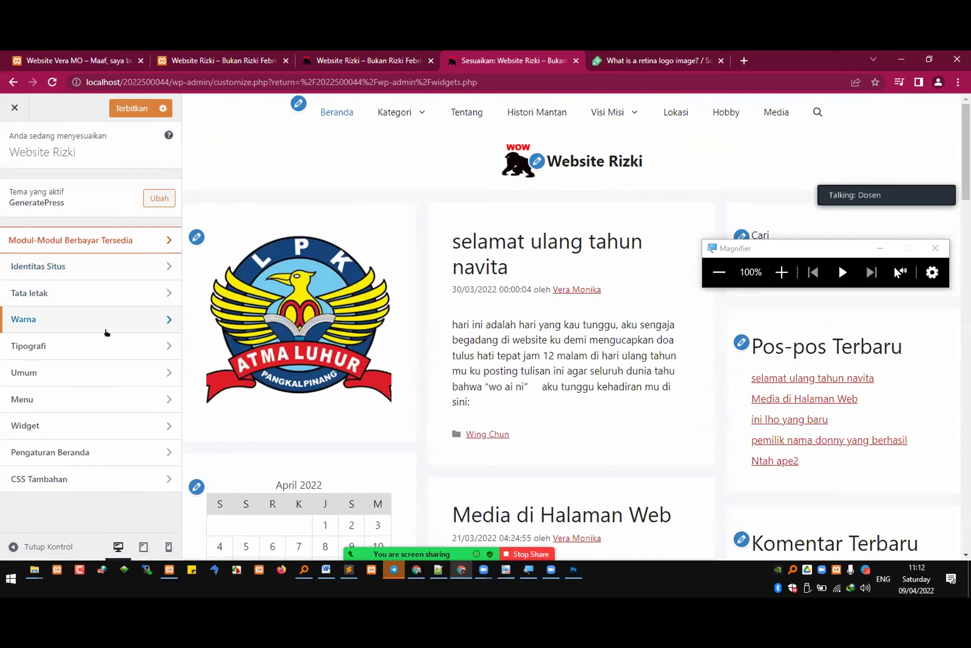
left_click(112, 345)
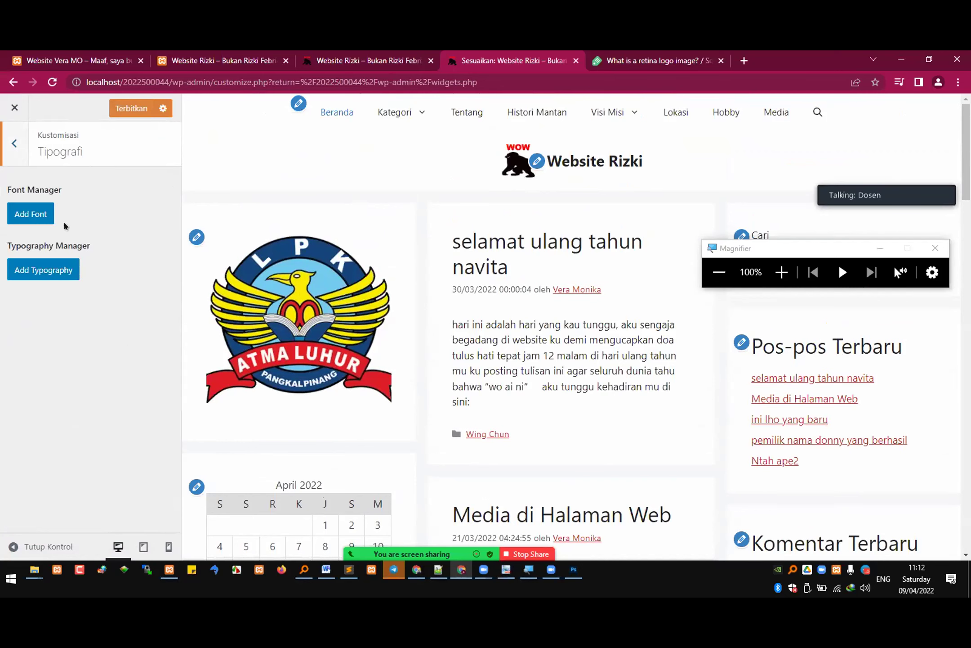
left_click(30, 214)
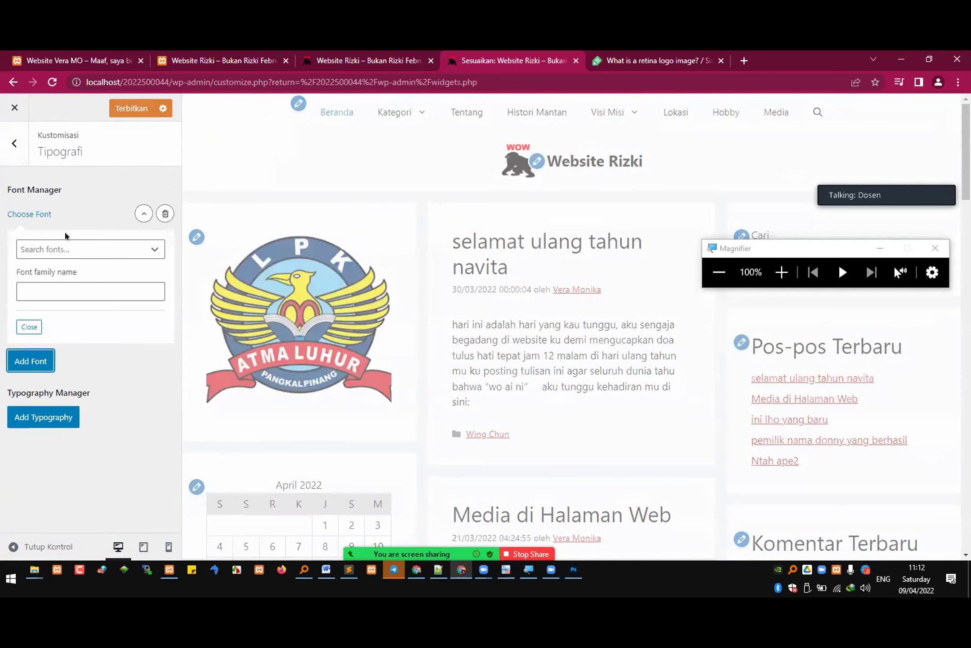
left_click(108, 249)
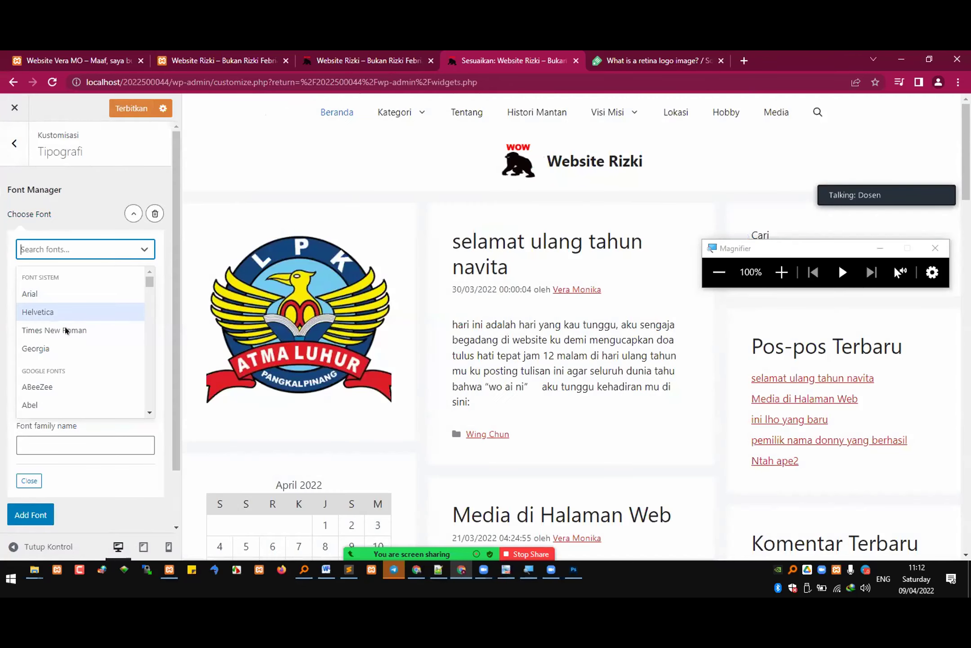
left_click(72, 329)
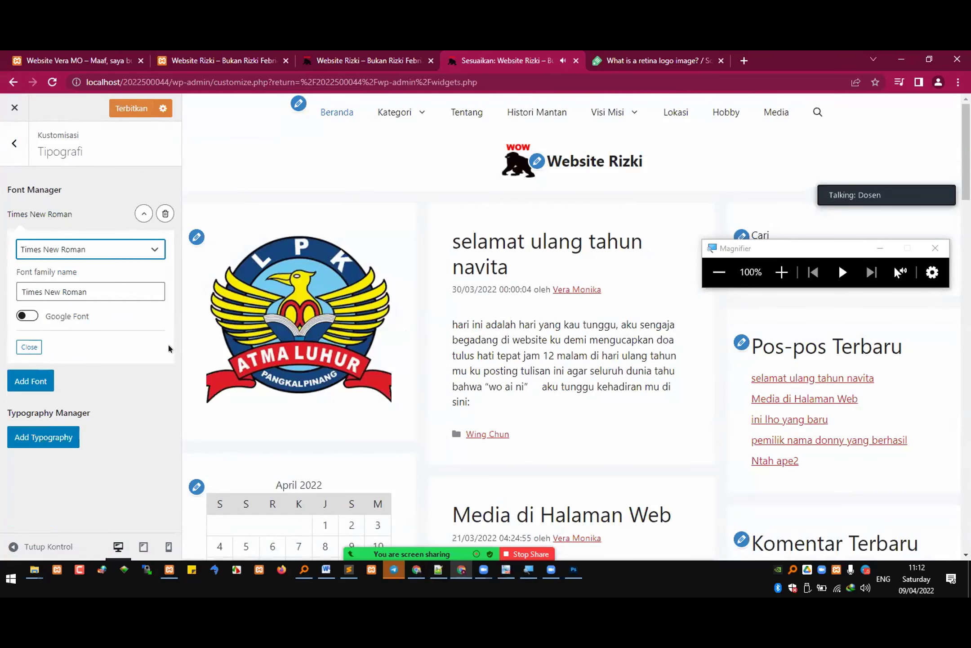
scroll(310, 419, "down", 7)
left_click(222, 306)
scroll(414, 274, "up", 7)
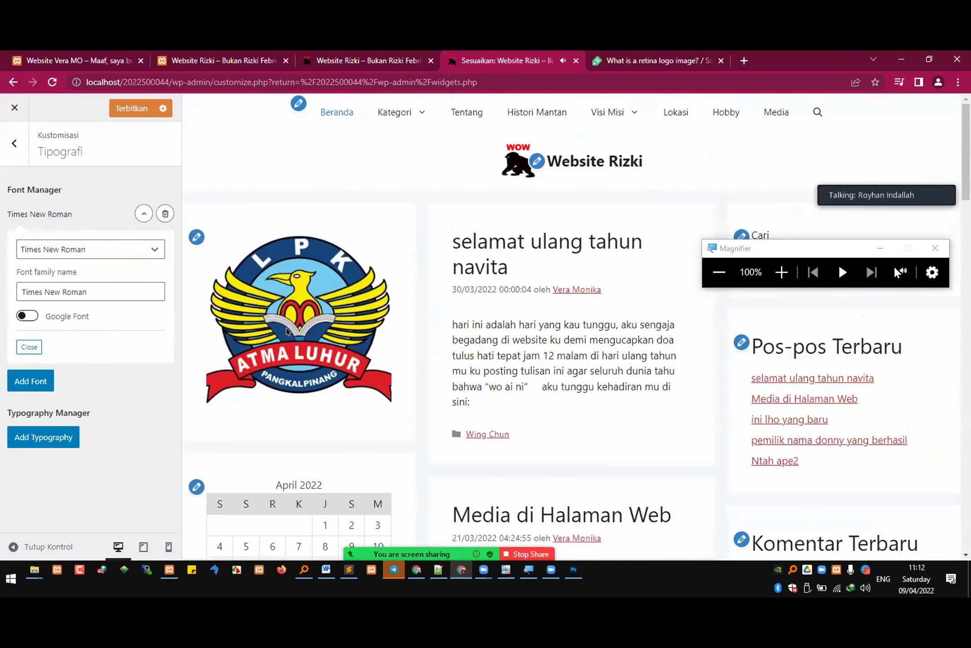
left_click(26, 383)
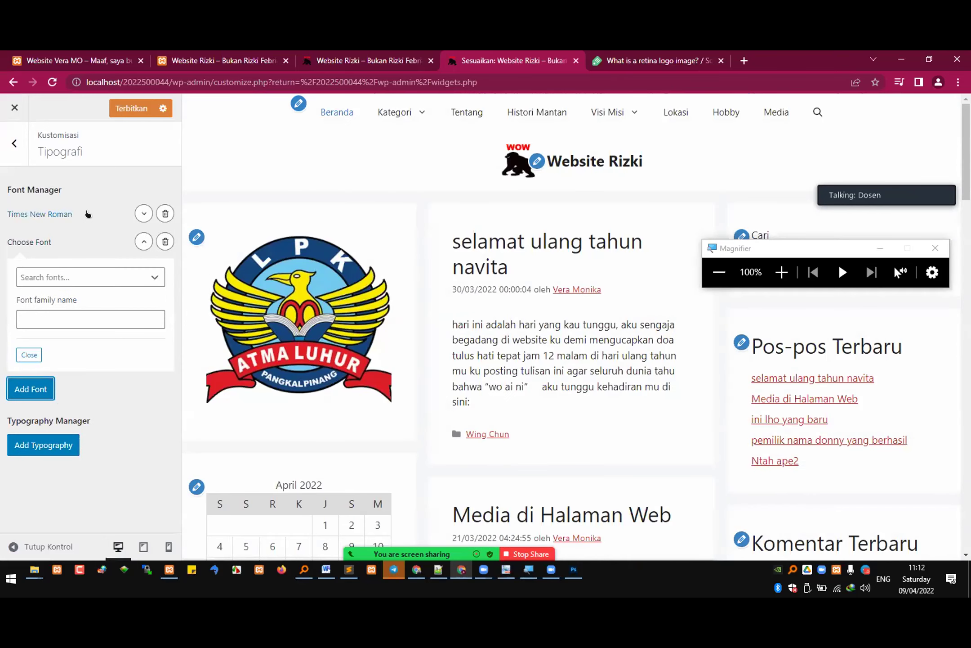
left_click(144, 214)
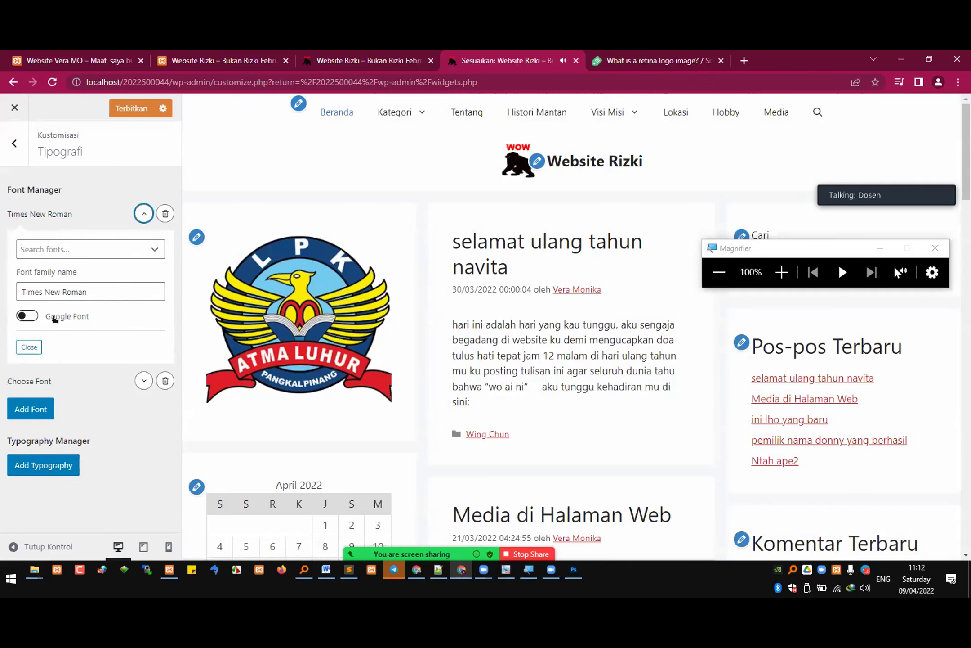
left_click(33, 317)
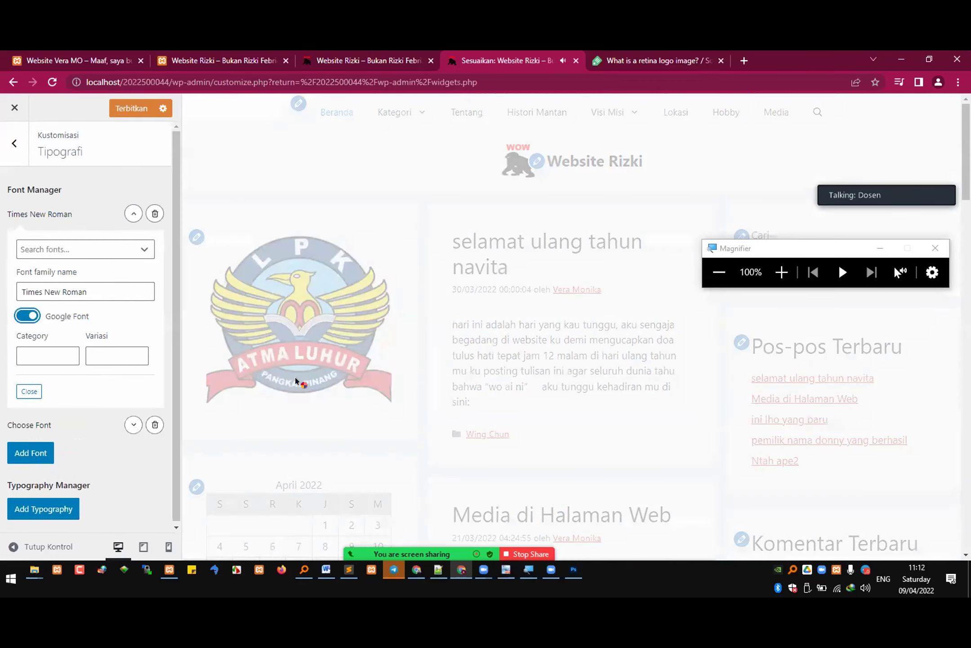
scroll(364, 398, "down", 2)
scroll(363, 398, "down", 4)
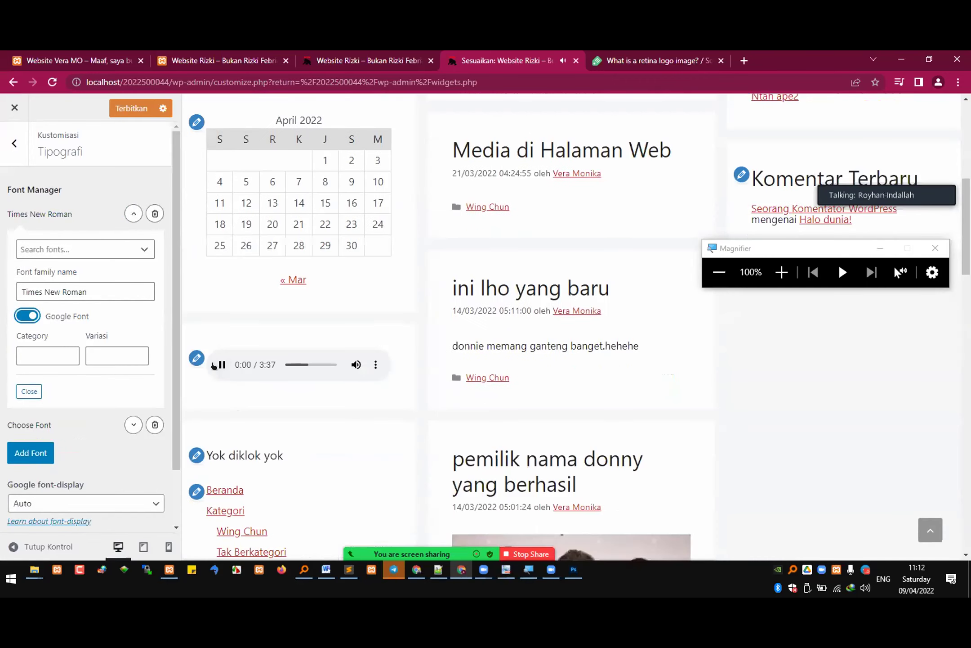
scroll(259, 351, "up", 3)
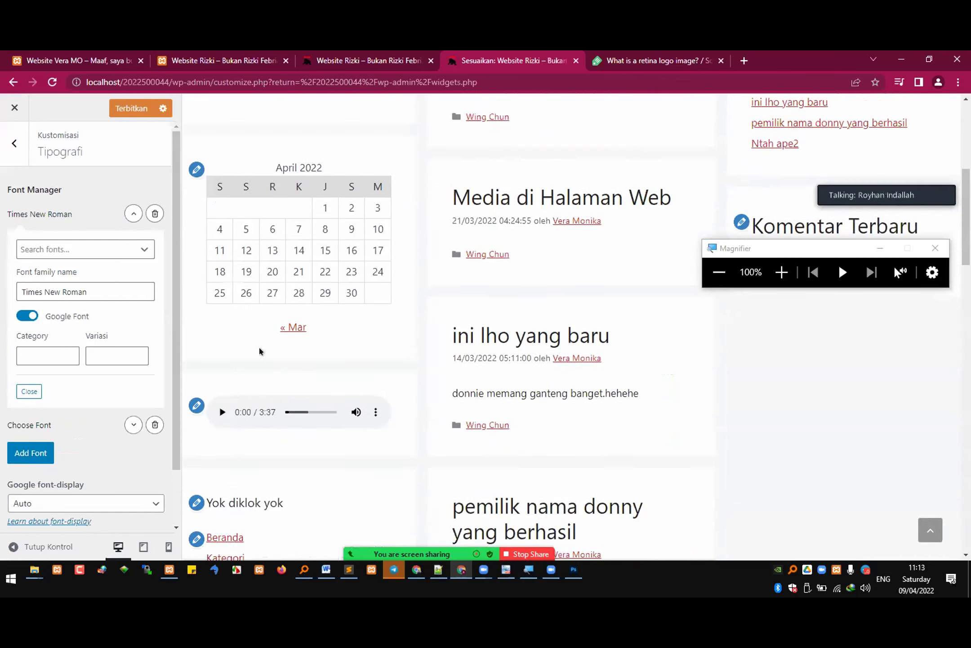
scroll(196, 354, "up", 4)
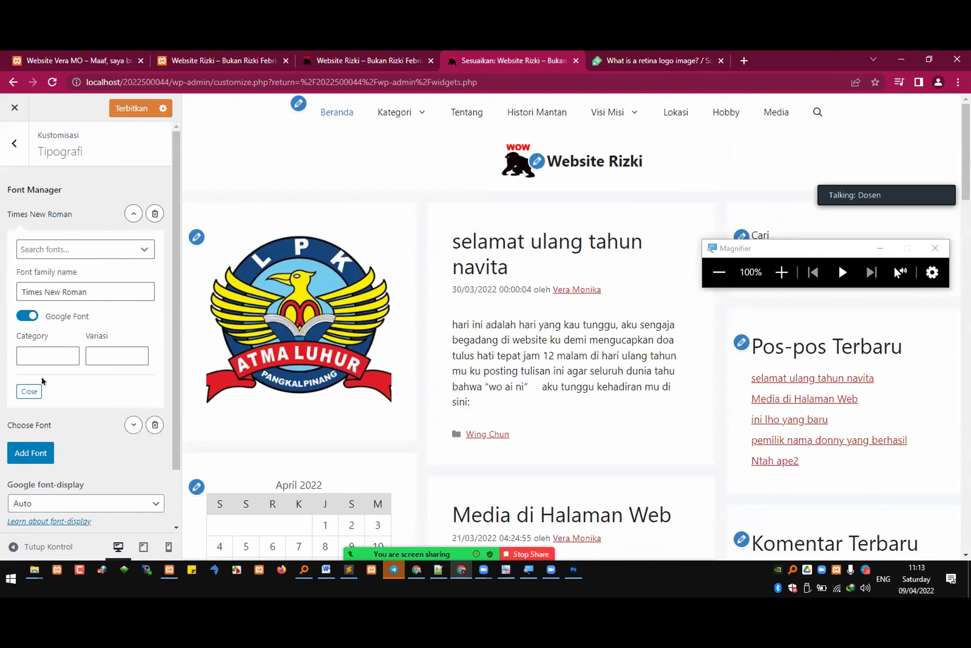
Set Google font-display to Block in the Typography settings
scroll(63, 395, "down", 2)
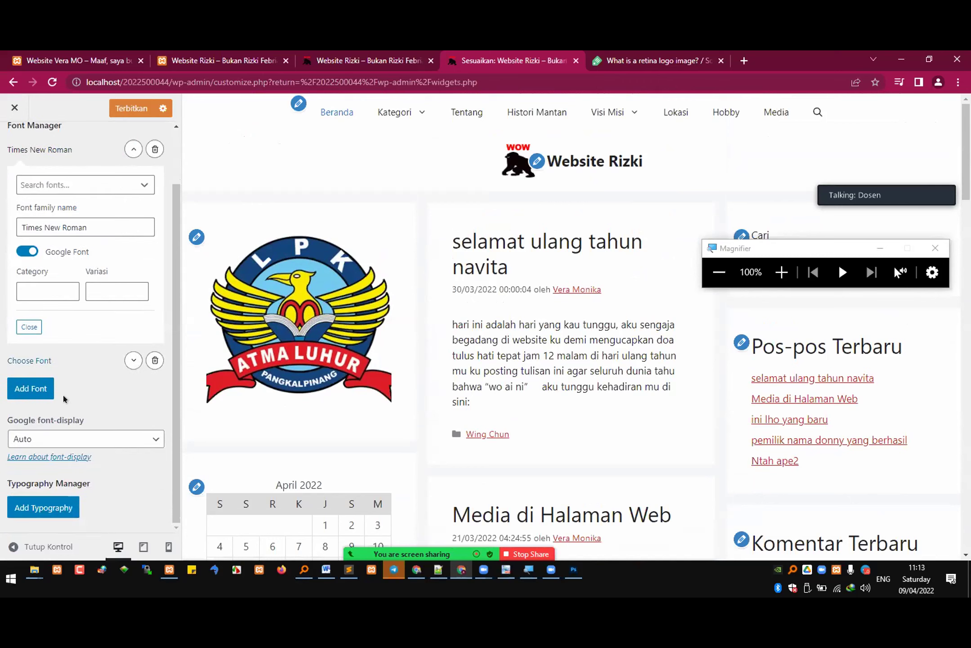
left_click(108, 439)
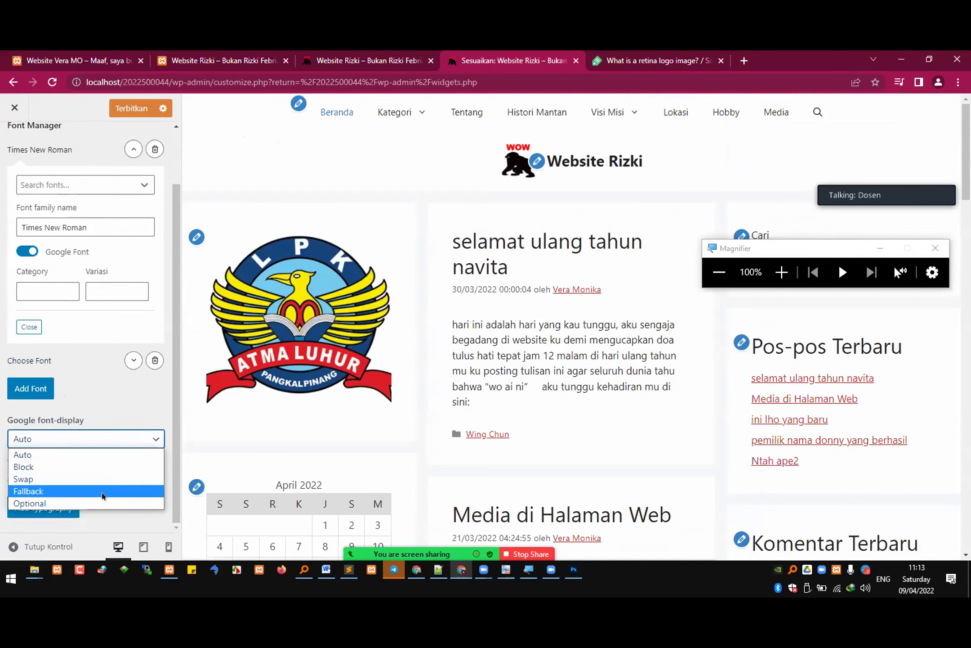
left_click(111, 467)
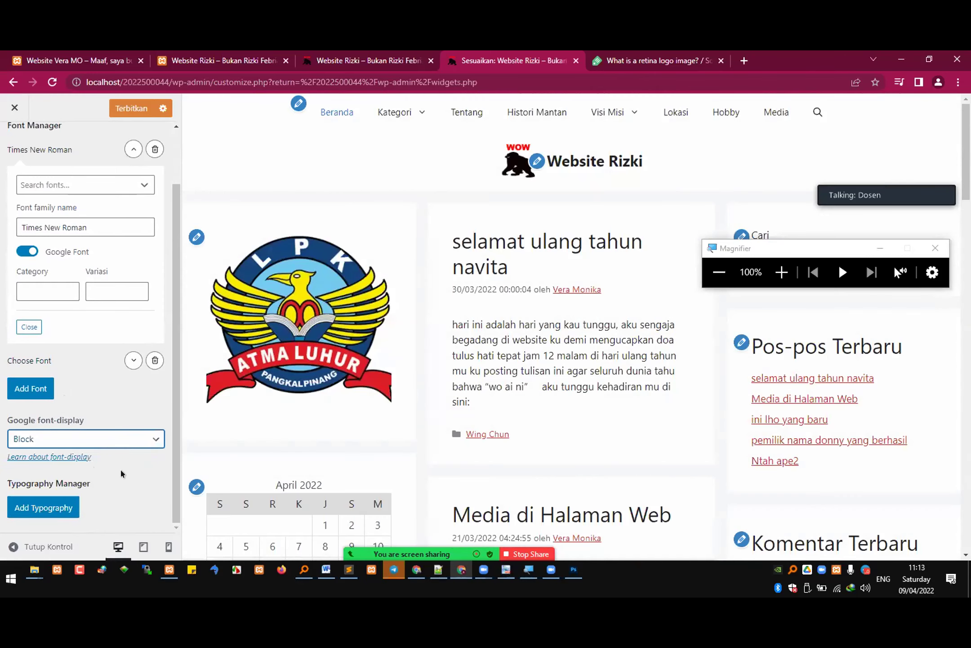
scroll(254, 390, "down", 6)
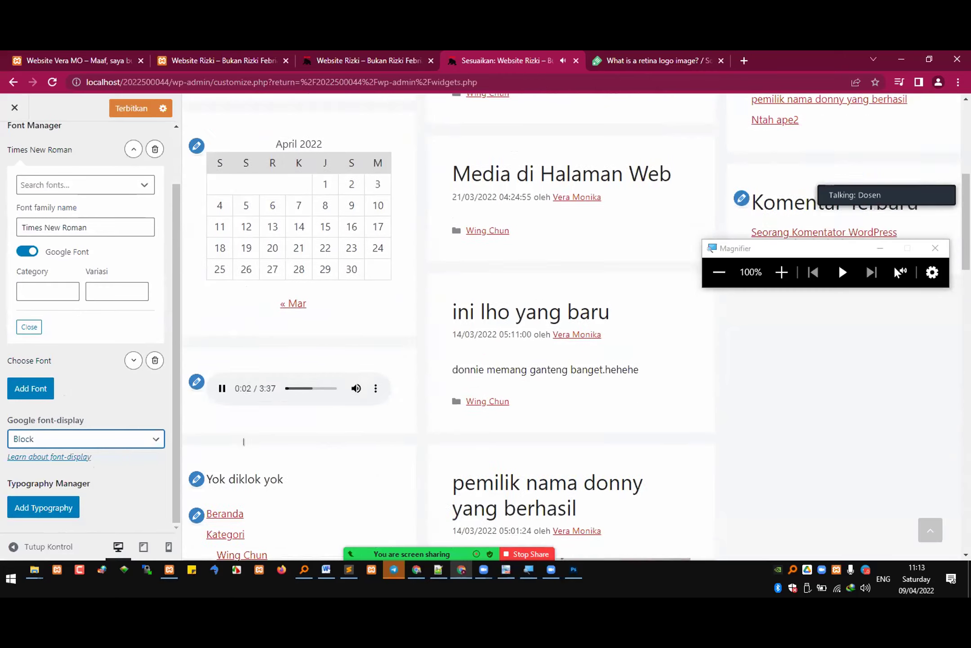
left_click(221, 365)
scroll(90, 261, "up", 2)
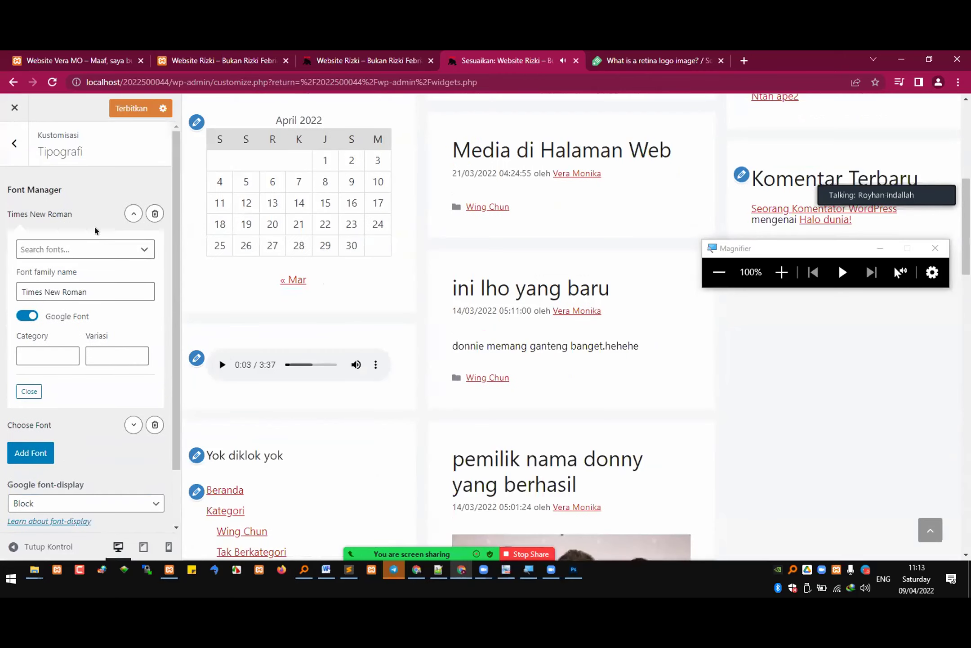
Publish the typography changes and check them on the live site
left_click(135, 108)
left_click(343, 59)
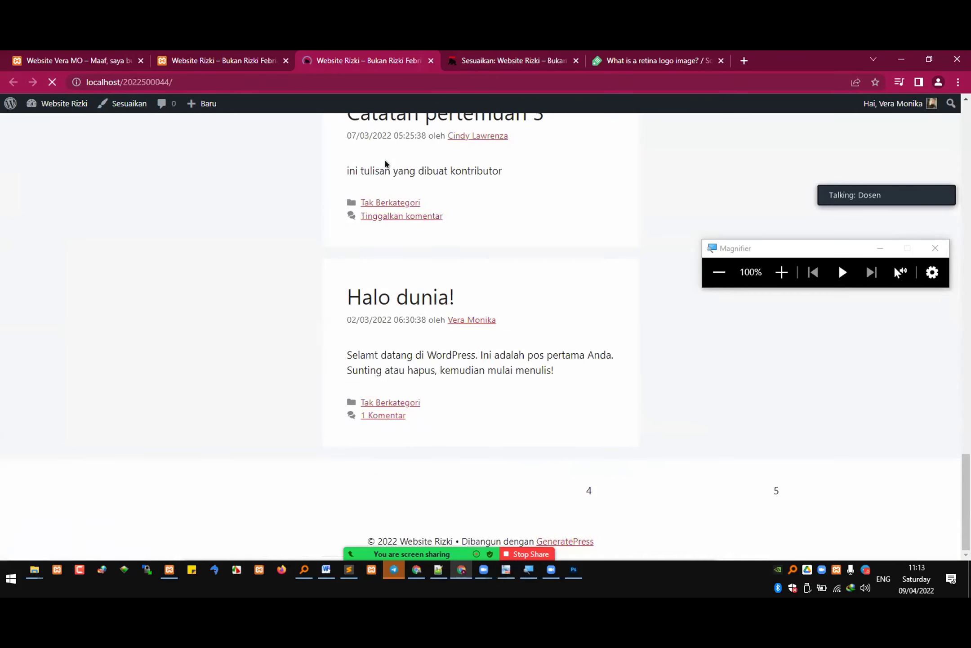
left_click(484, 61)
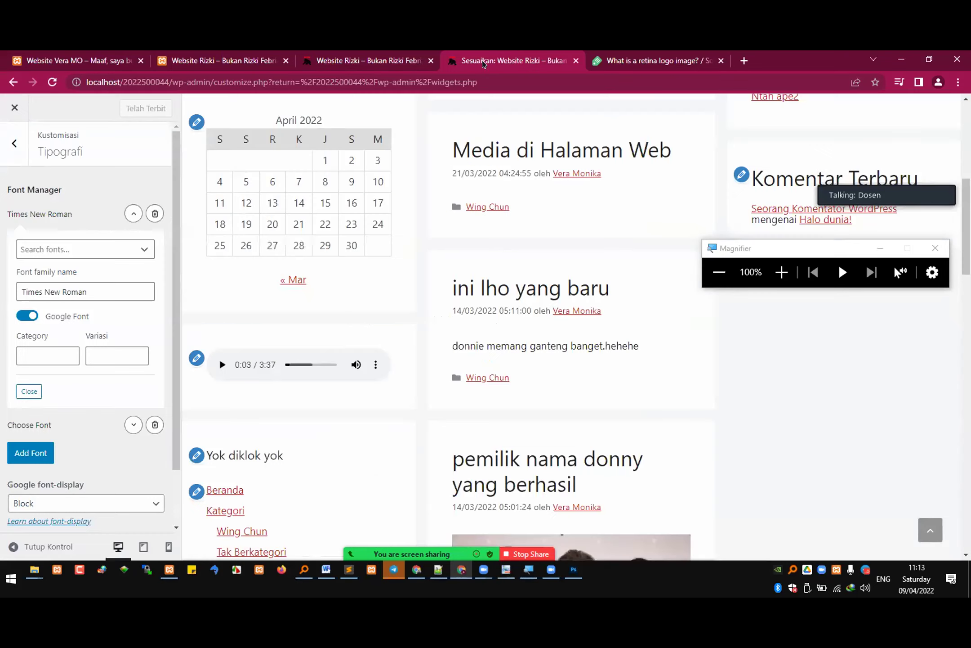
In Umum, keep SVG icons, set Underline Links to On hover and publish
left_click(14, 143)
left_click(104, 372)
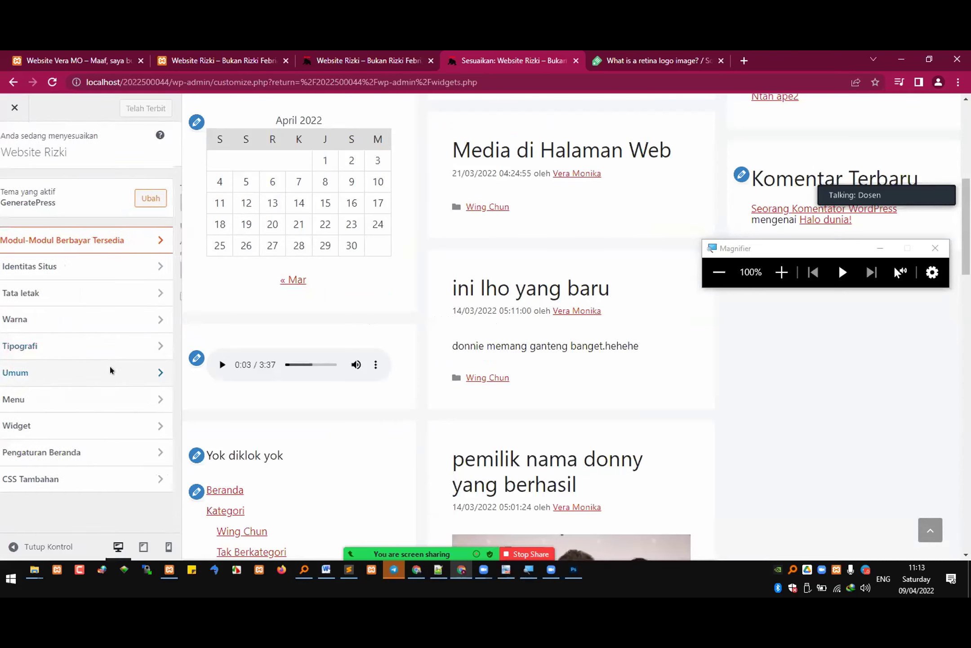
left_click(165, 203)
left_click(164, 204)
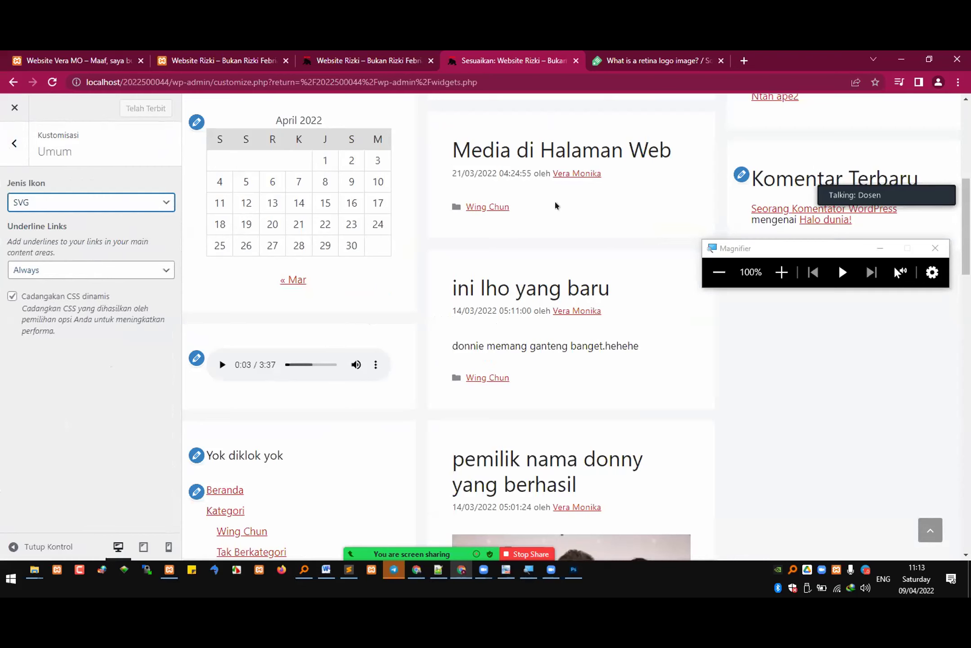
left_click(153, 271)
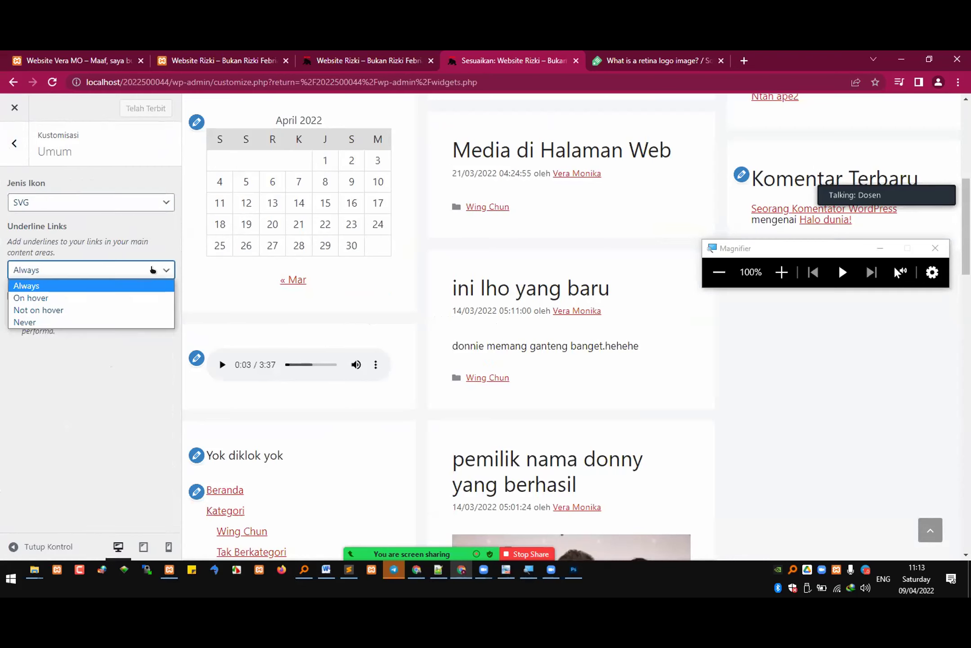
left_click(124, 297)
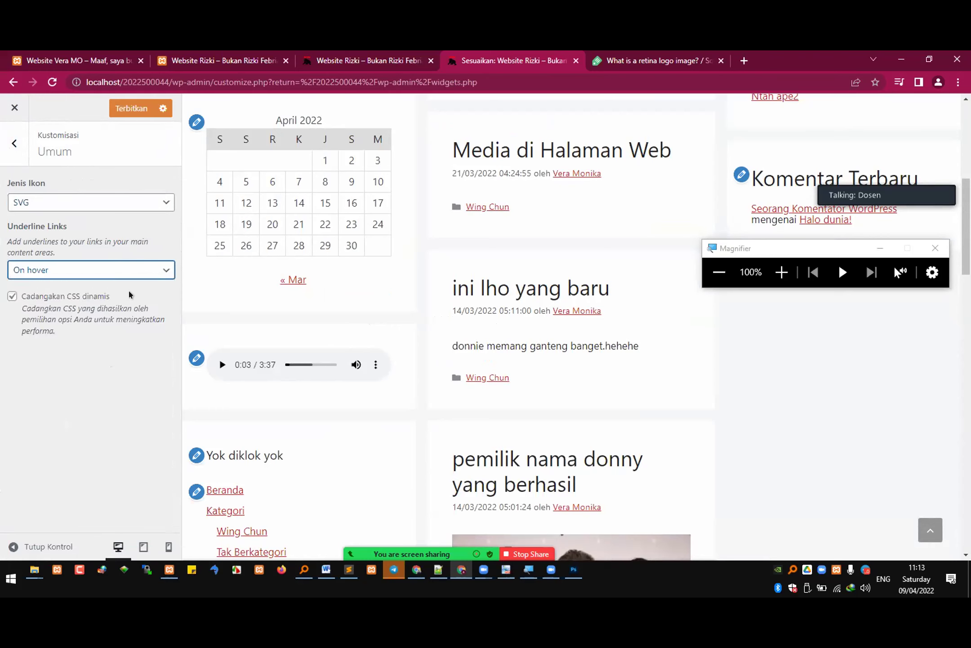
left_click(133, 108)
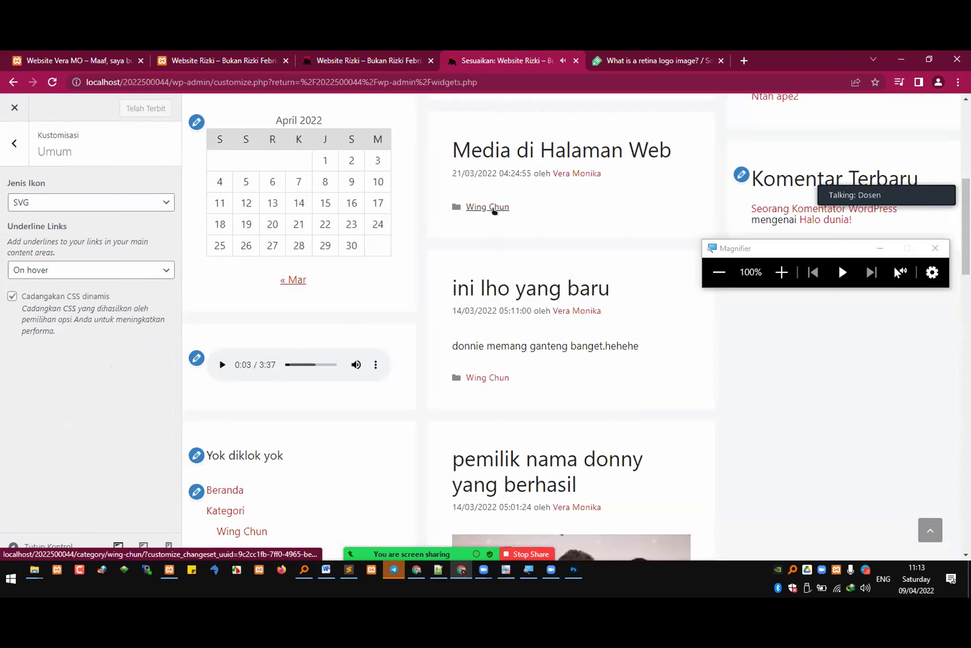
left_click(14, 143)
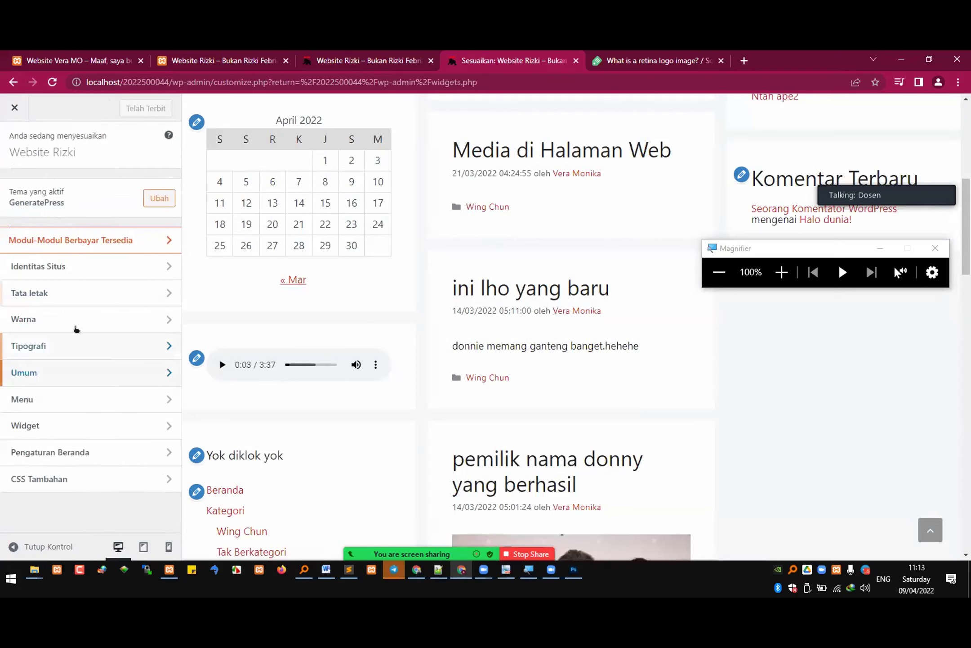
left_click(78, 400)
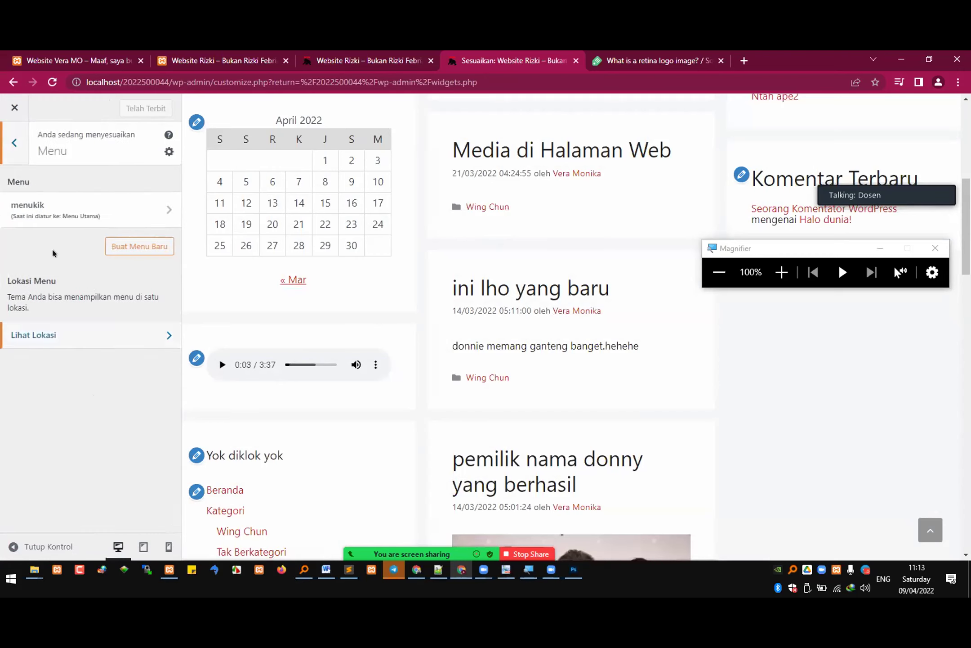
key("Escape")
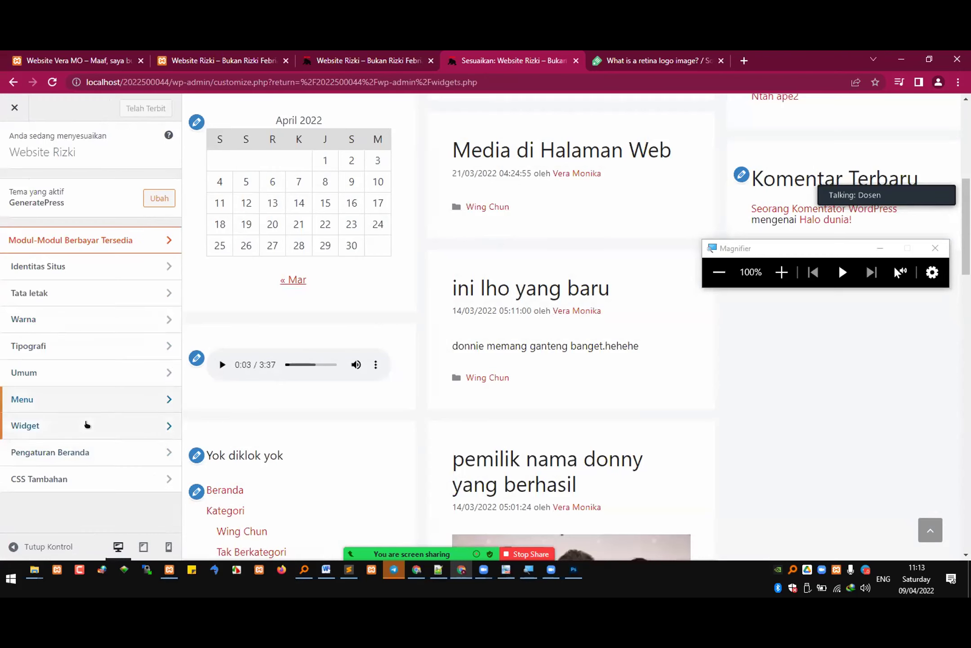
left_click(86, 424)
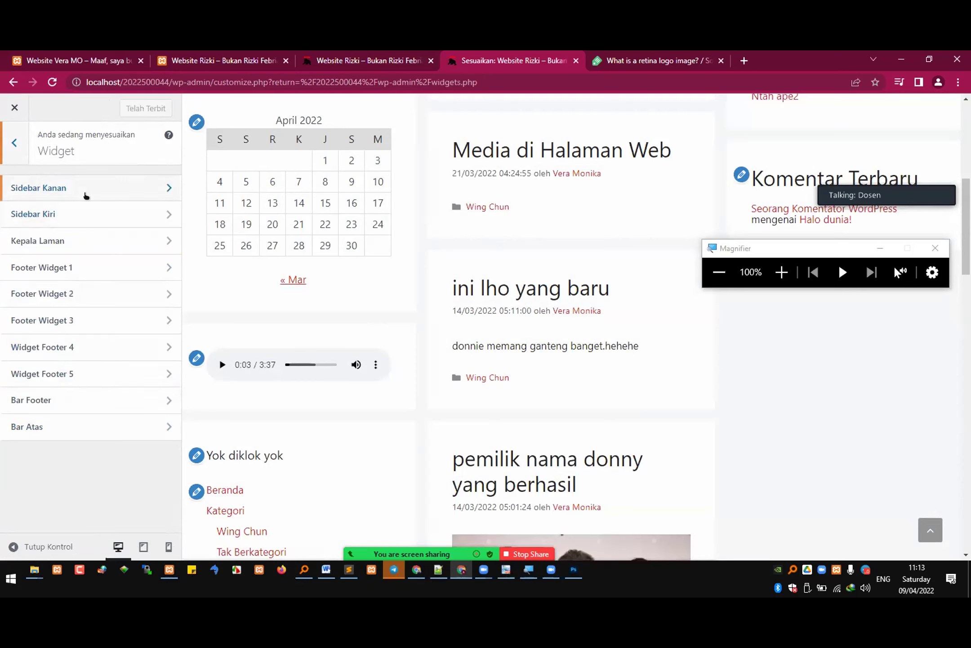
left_click(14, 143)
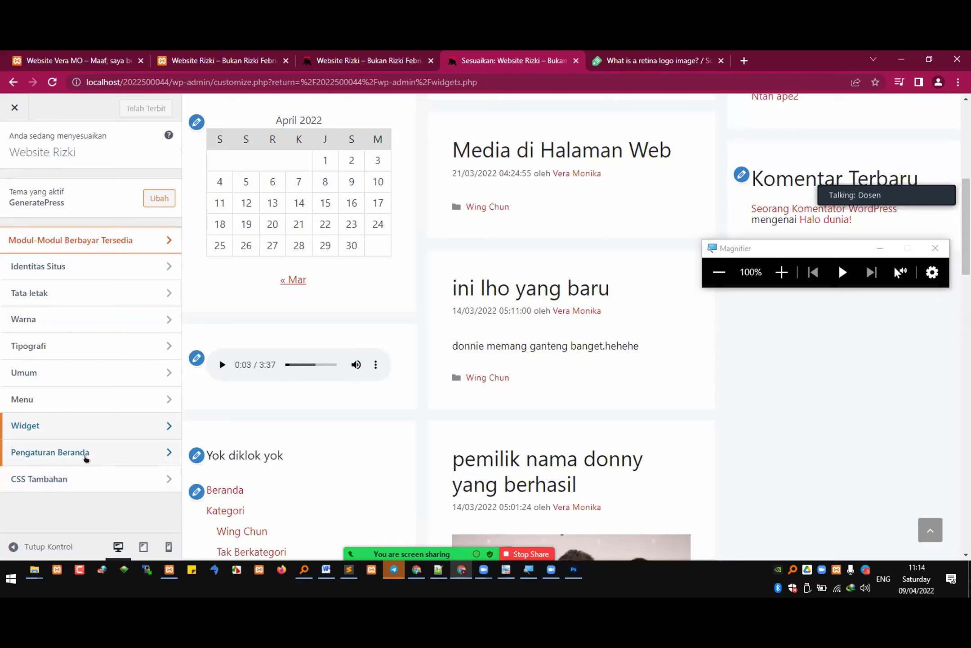
left_click(95, 453)
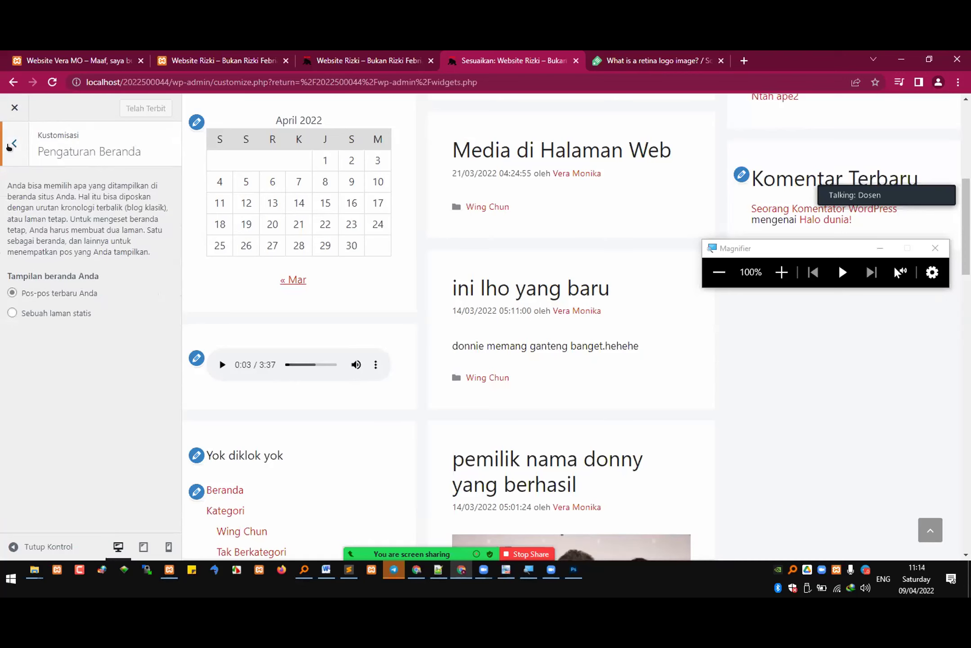
left_click(10, 145)
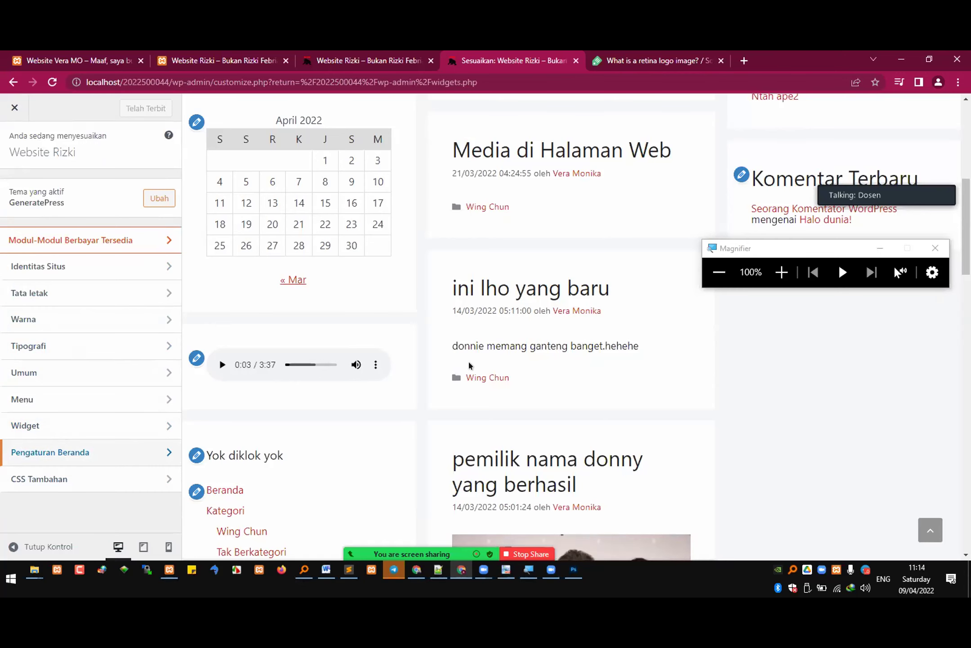
scroll(469, 365, "up", 8)
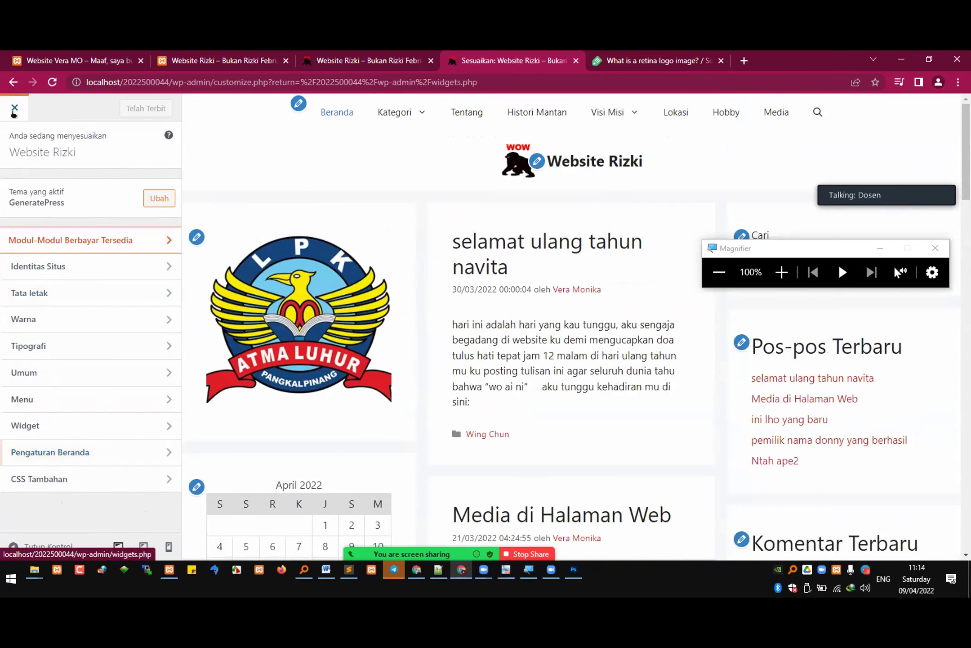
Exit the Customizer to the Widgets page and magnify the Sidebar Kanan widgets
left_click(20, 118)
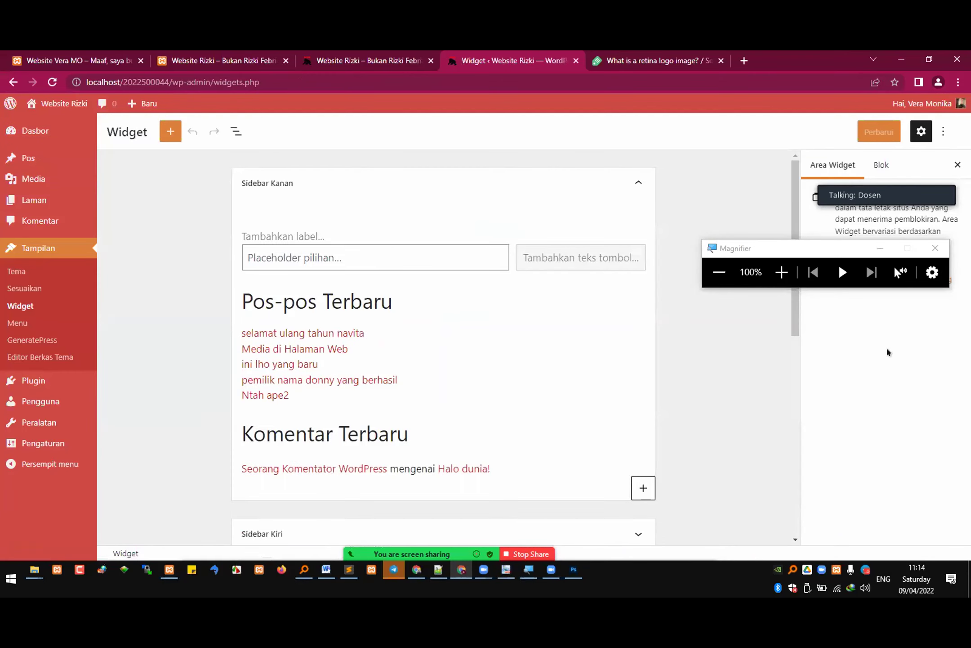
left_click(794, 272)
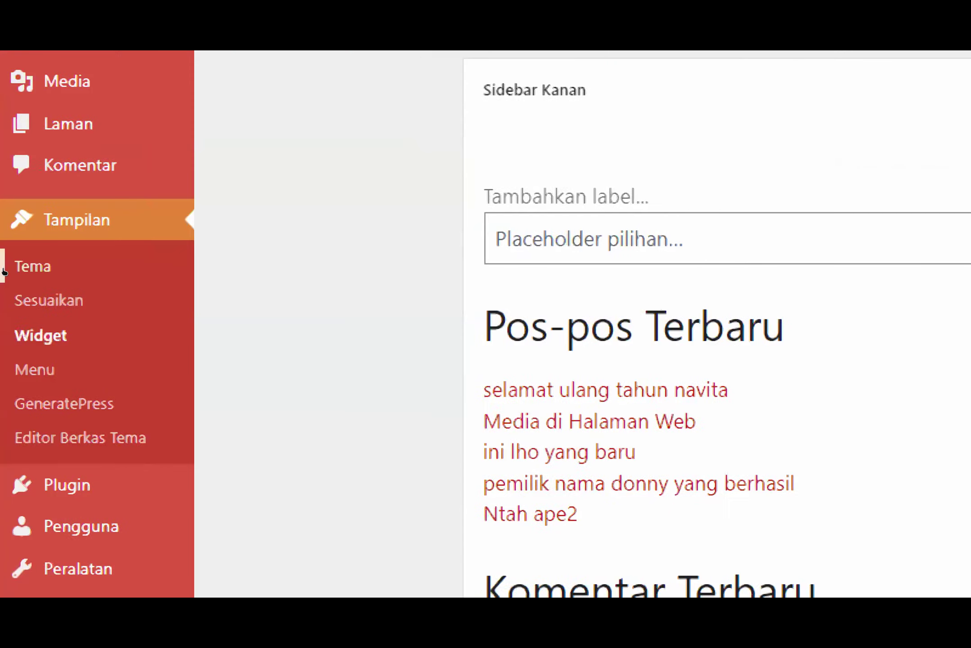
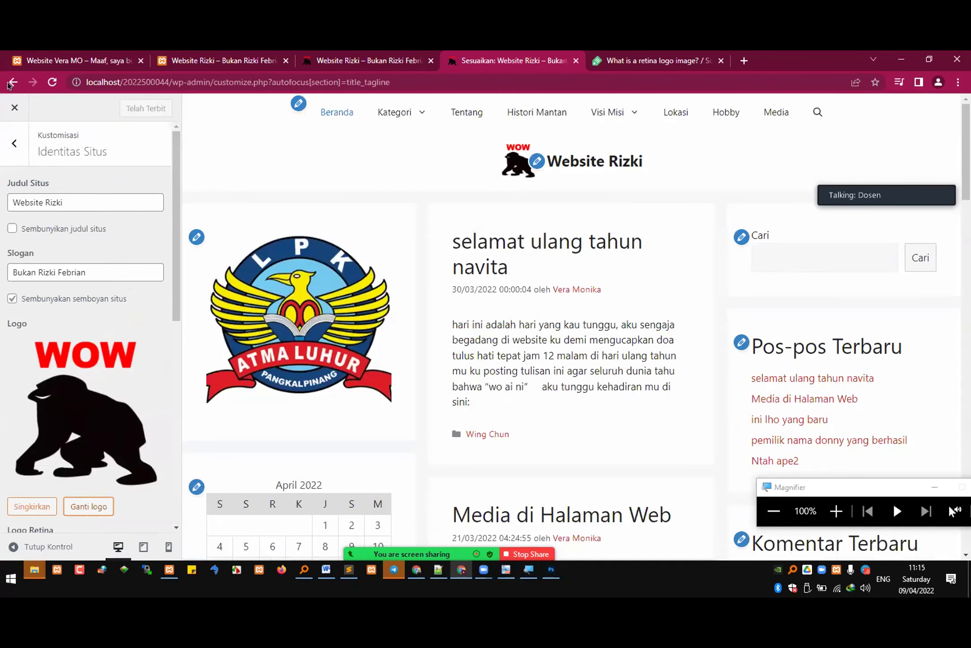
Leave the Customizer and Color Options and return to the GeneratePress dashboard
left_click(15, 107)
left_click(800, 278)
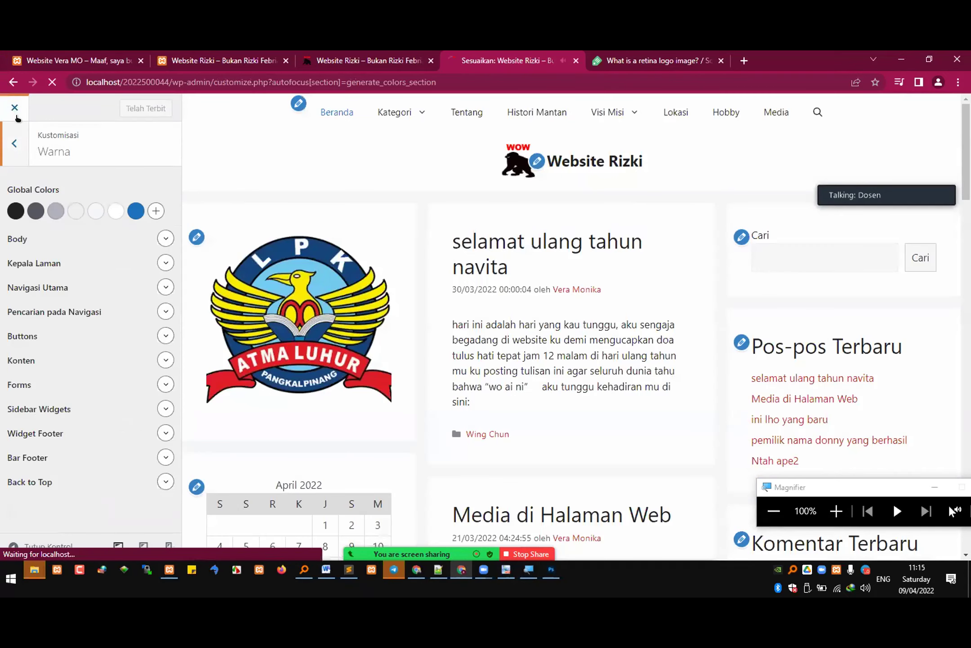
left_click(15, 112)
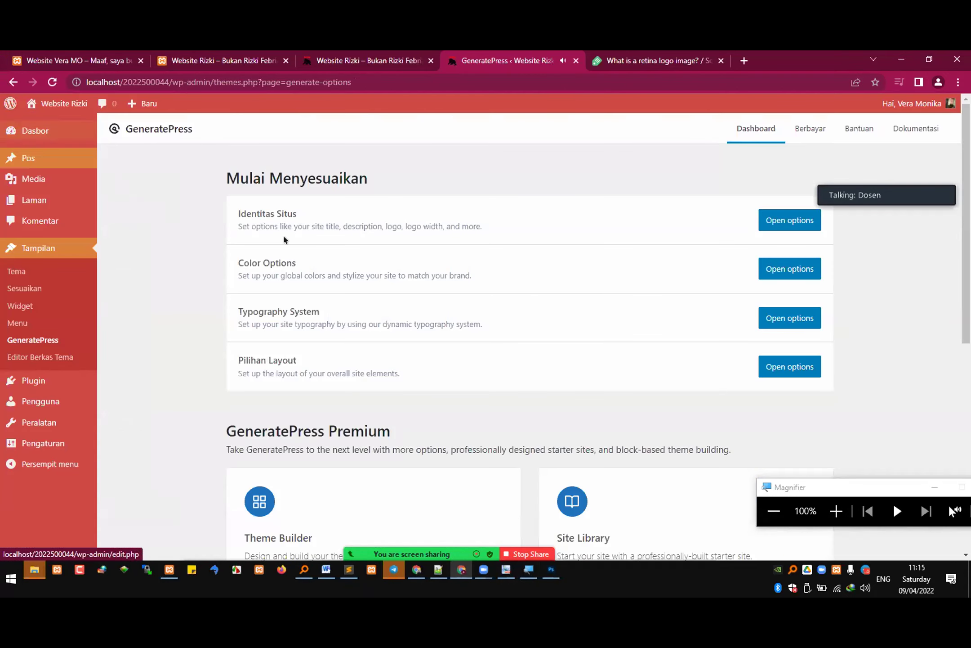
Read through the GeneratePress Premium description, highlighting its opening lines
scroll(556, 318, "down", 5)
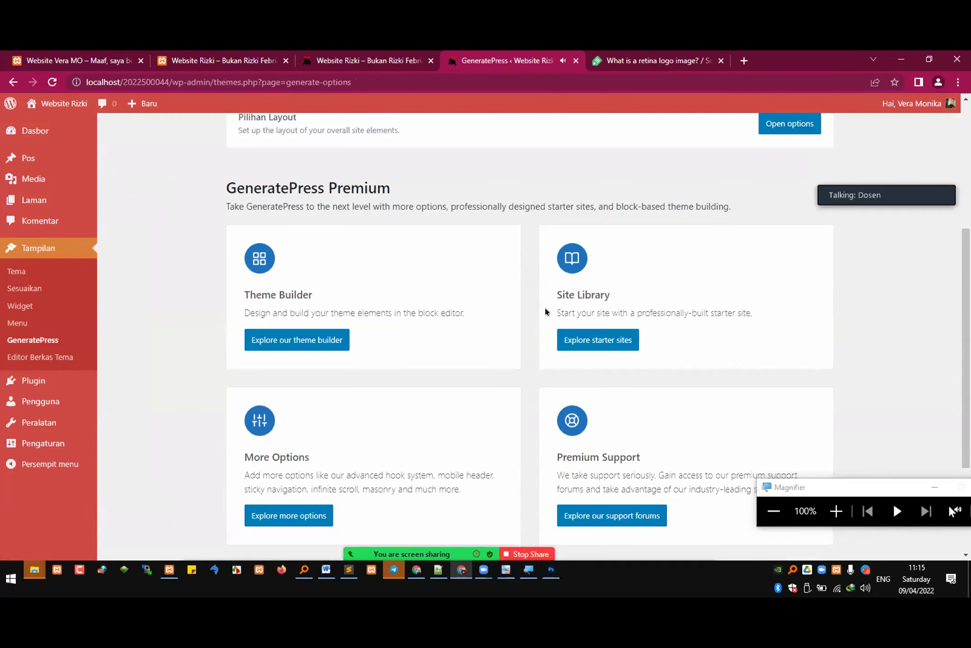
left_click_drag(214, 206, 391, 206)
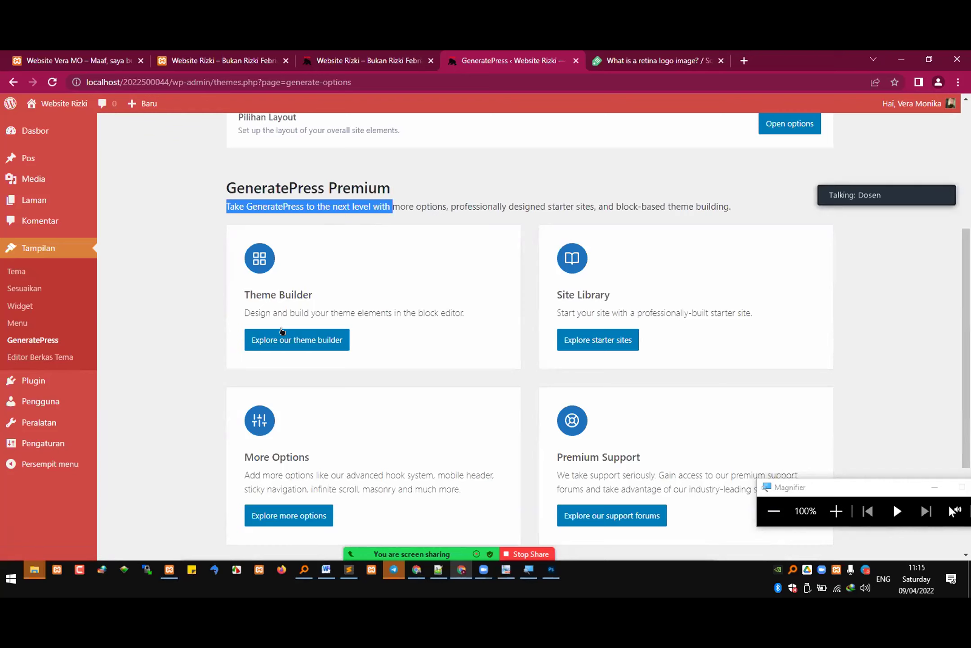
scroll(363, 317, "down", 3)
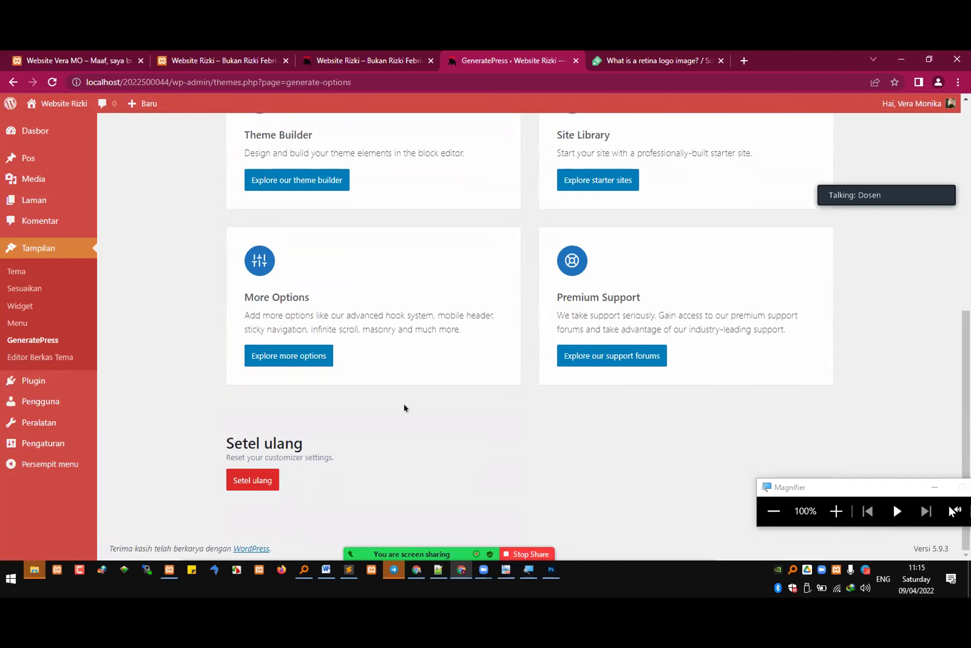
scroll(436, 378, "up", 2)
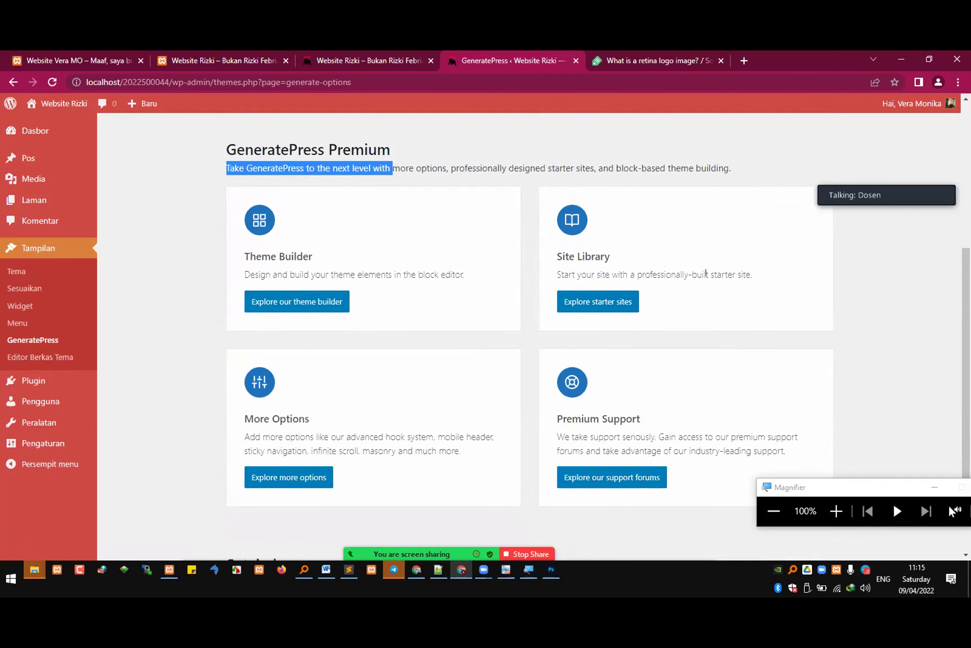
View the Site Library and Theme Builder info pages, then switch to the course-plan PDF
left_click(599, 301)
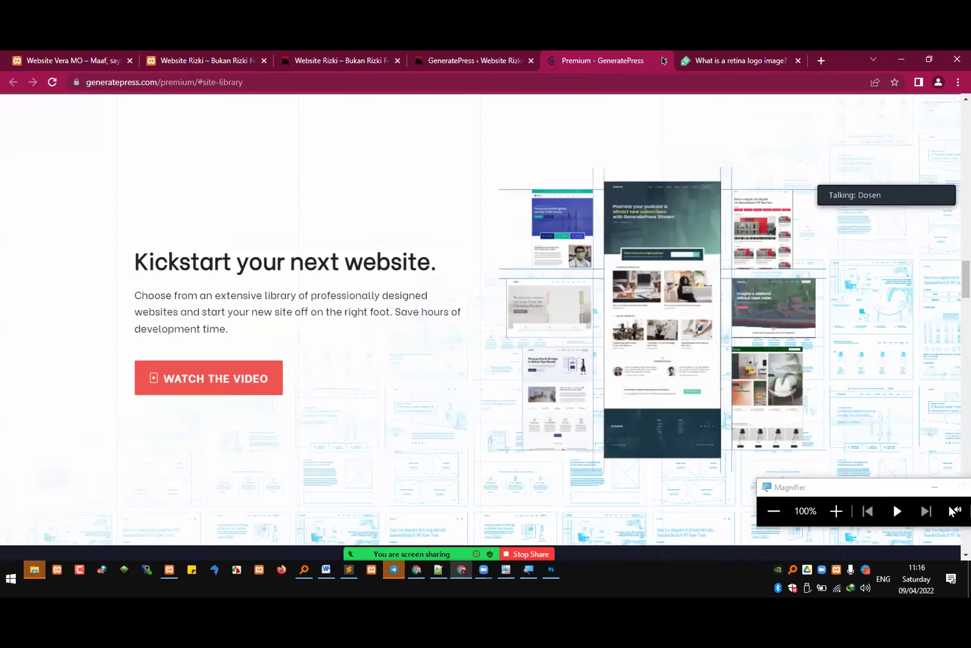
left_click(664, 60)
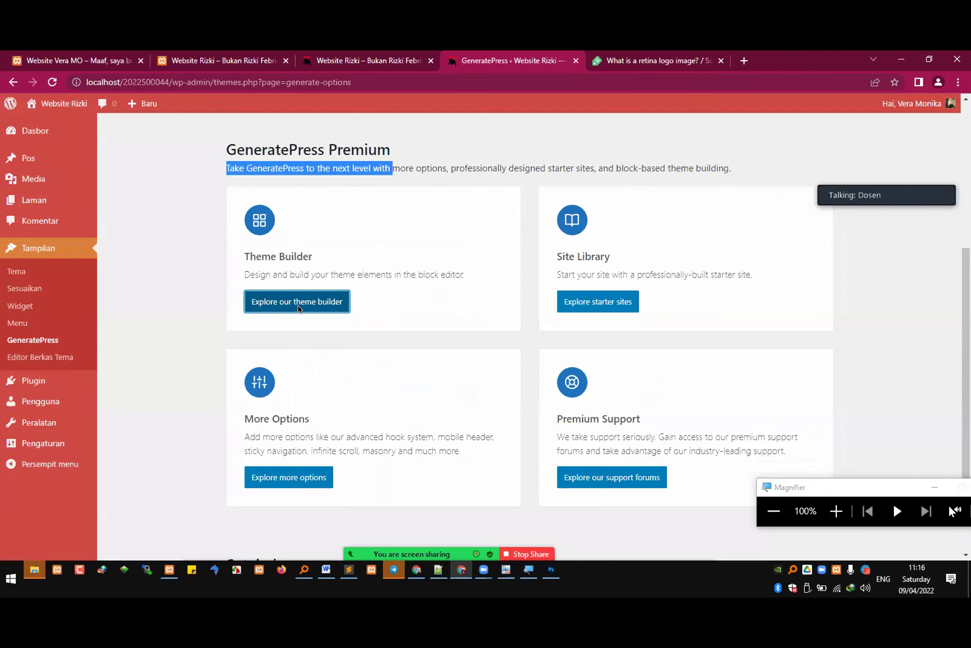
left_click(297, 304)
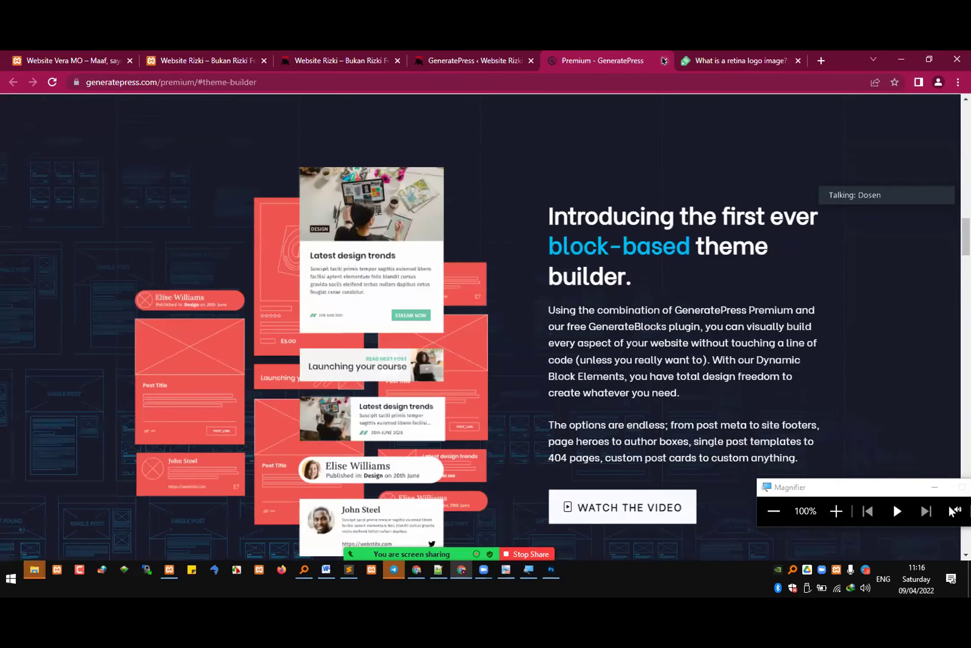
left_click(665, 60)
scroll(586, 349, "down", 3)
scroll(585, 348, "up", 9)
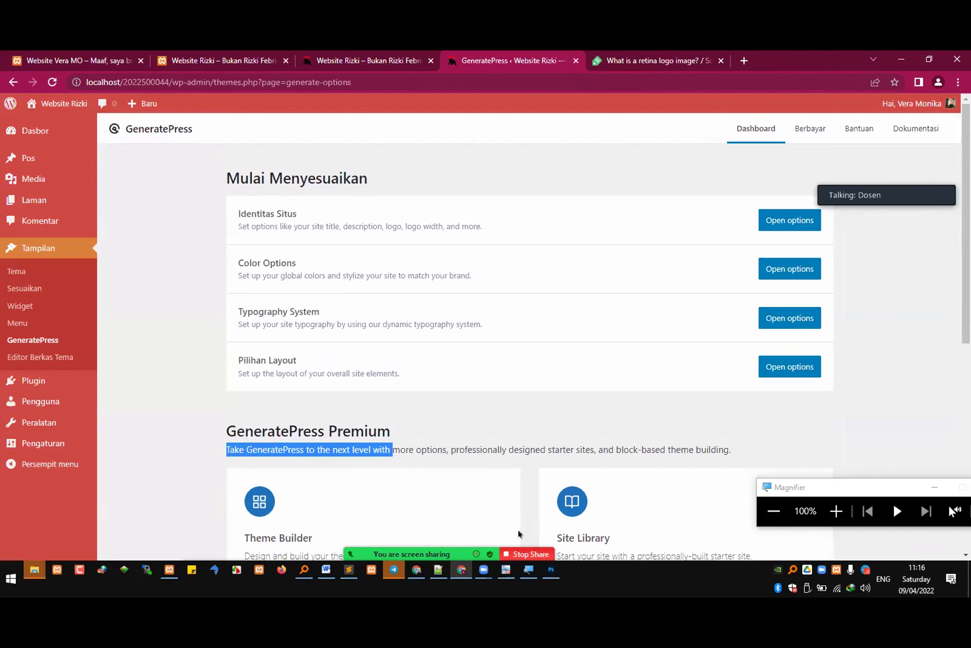
key("alt+Tab")
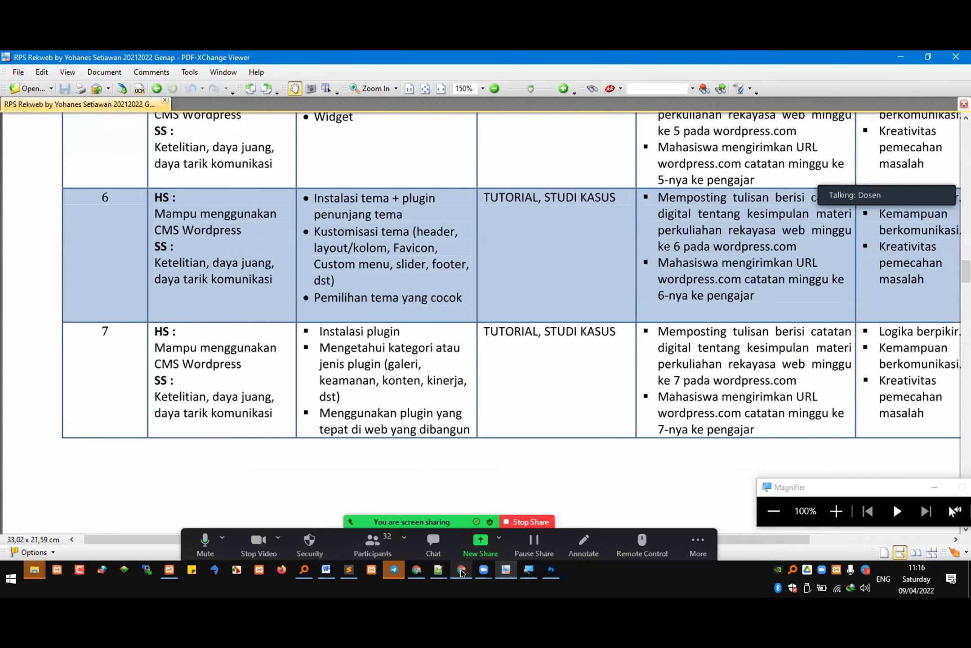
Switch back to the Website Rizki front page and scroll through its posts, then back up
key("alt+Tab")
scroll(405, 315, "up", 10)
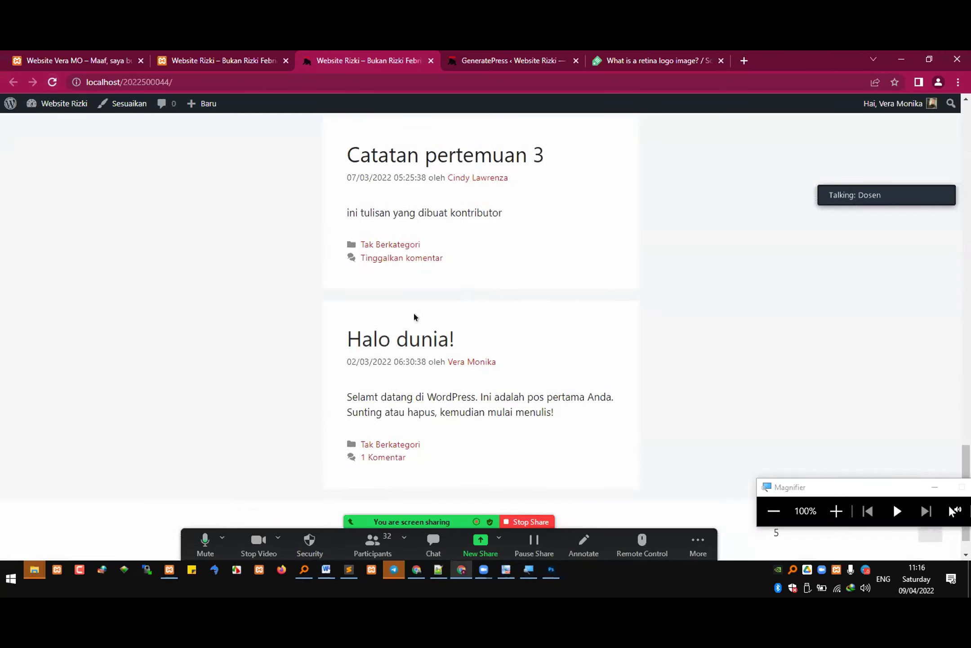
scroll(394, 292, "up", 9)
scroll(151, 399, "down", 5)
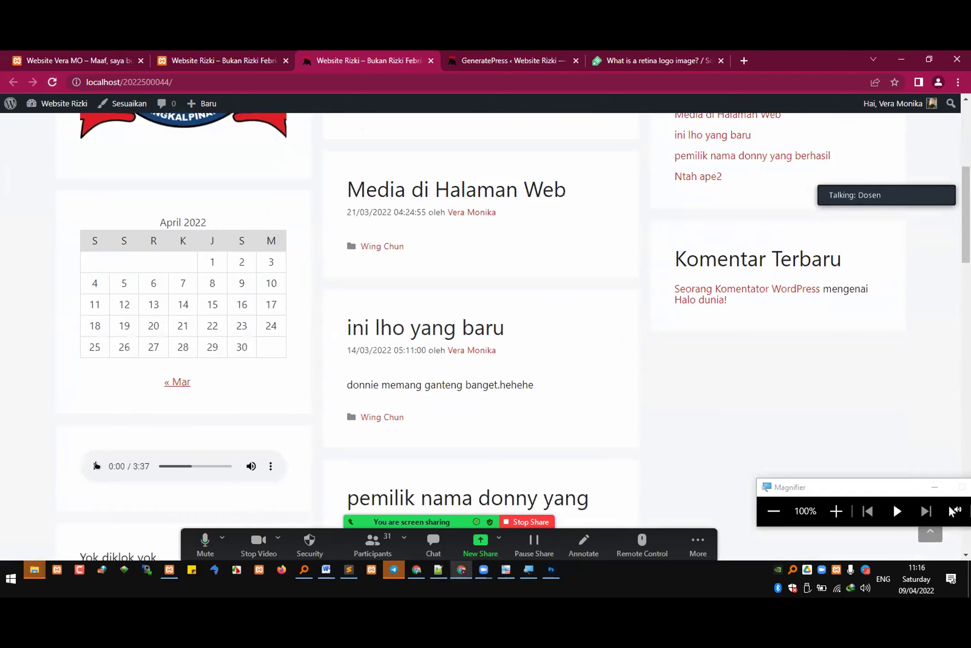
scroll(489, 235, "up", 5)
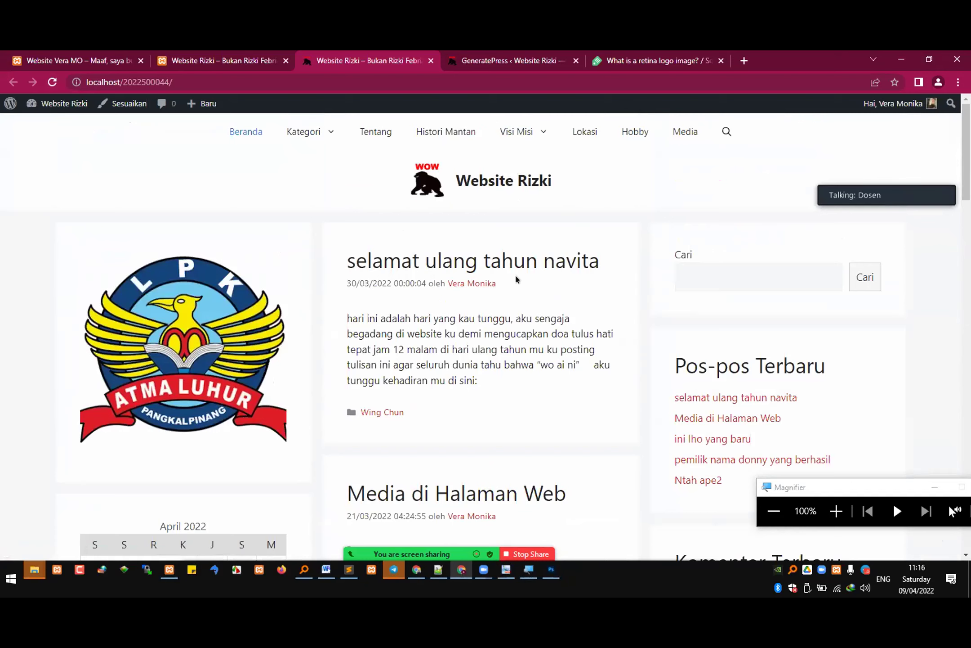
scroll(510, 278, "down", 5)
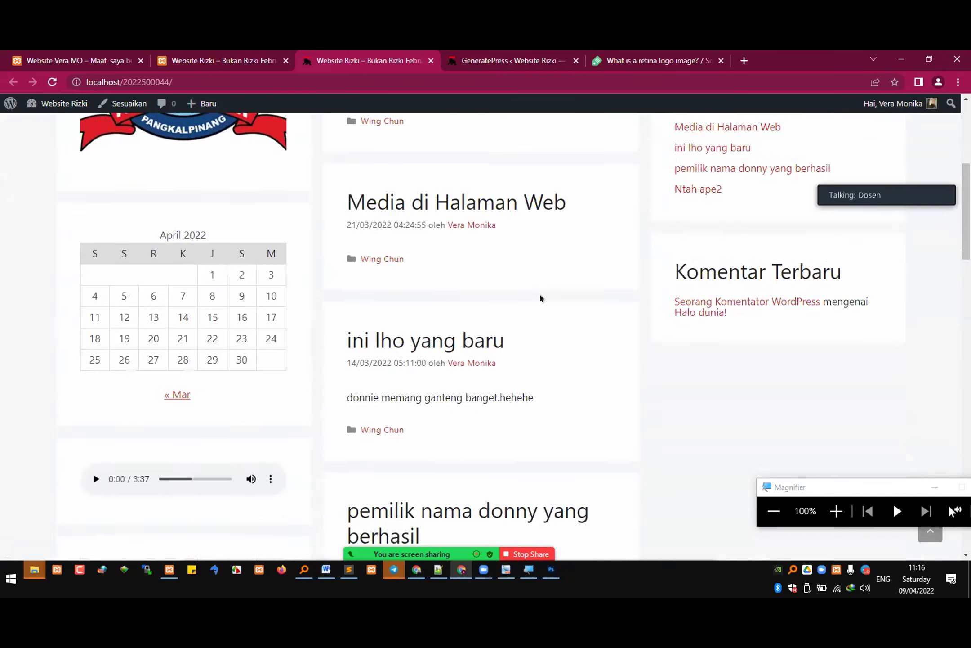
scroll(539, 298, "down", 15)
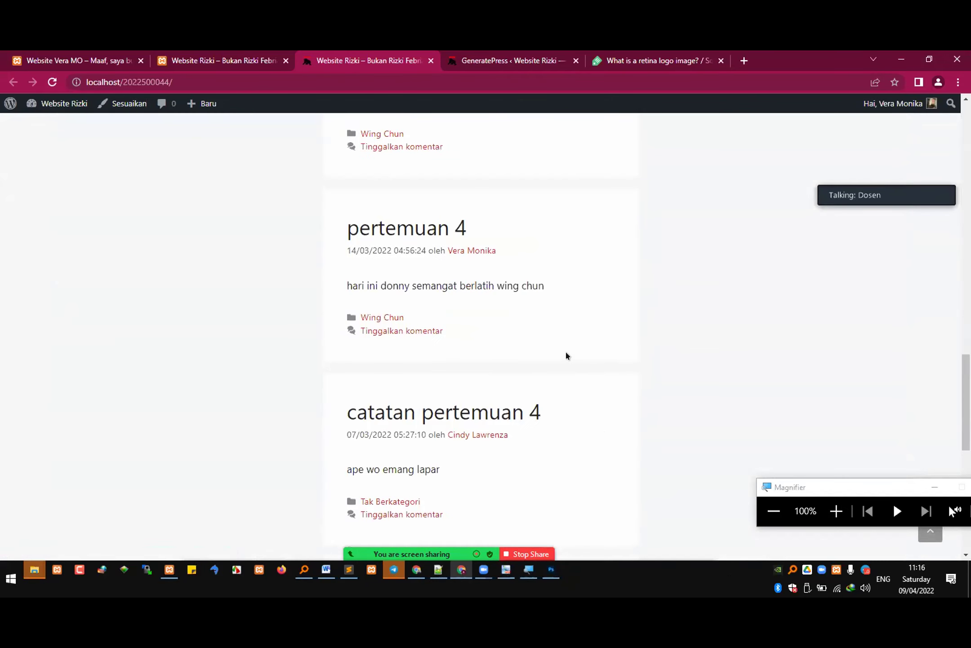
scroll(560, 355, "down", 8)
scroll(537, 409, "up", 4)
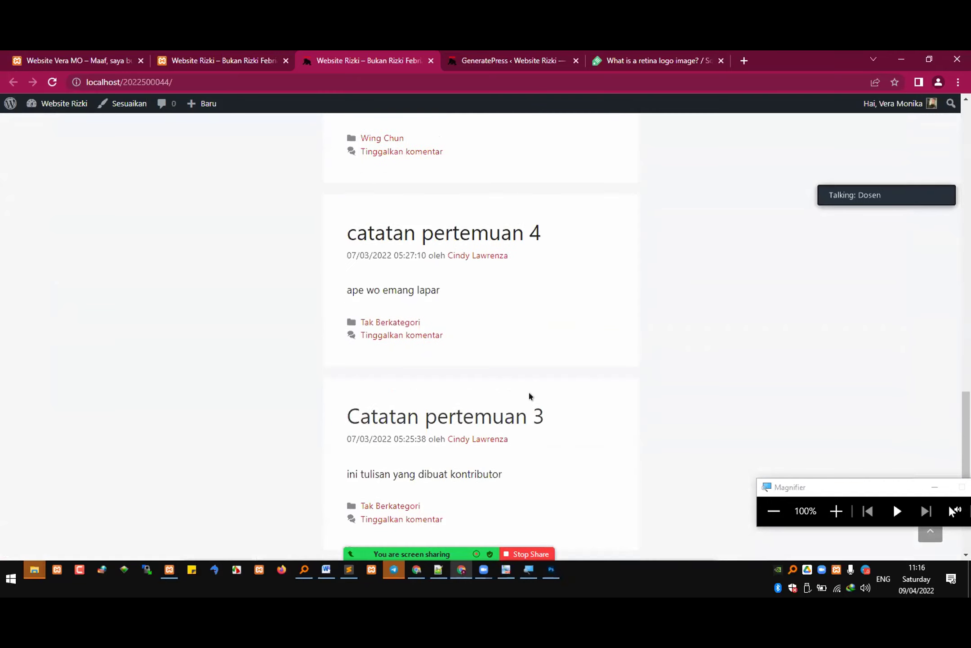
scroll(529, 396, "up", 20)
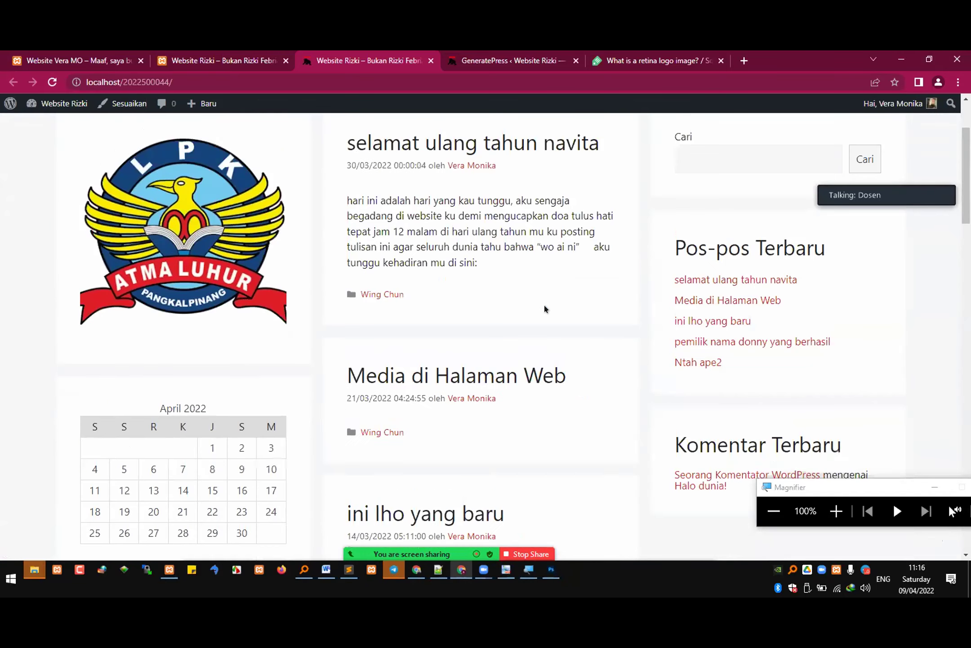
scroll(544, 308, "up", 3)
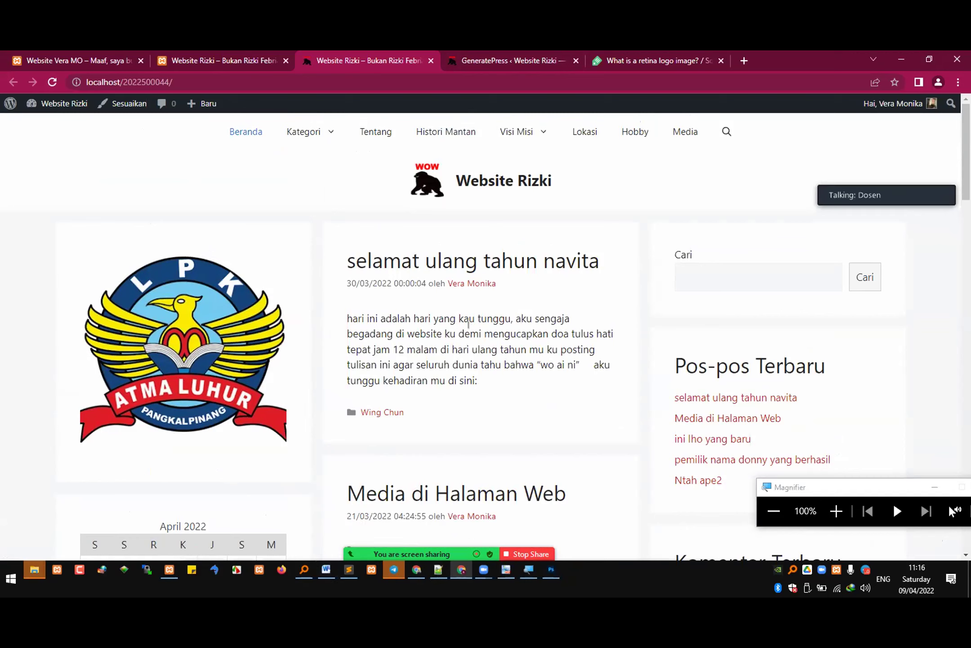
Close Logo.psd and quit Photoshop, highlight the line-23 zip-upload note, then reopen the GeneratePress dashboard
left_click(550, 569)
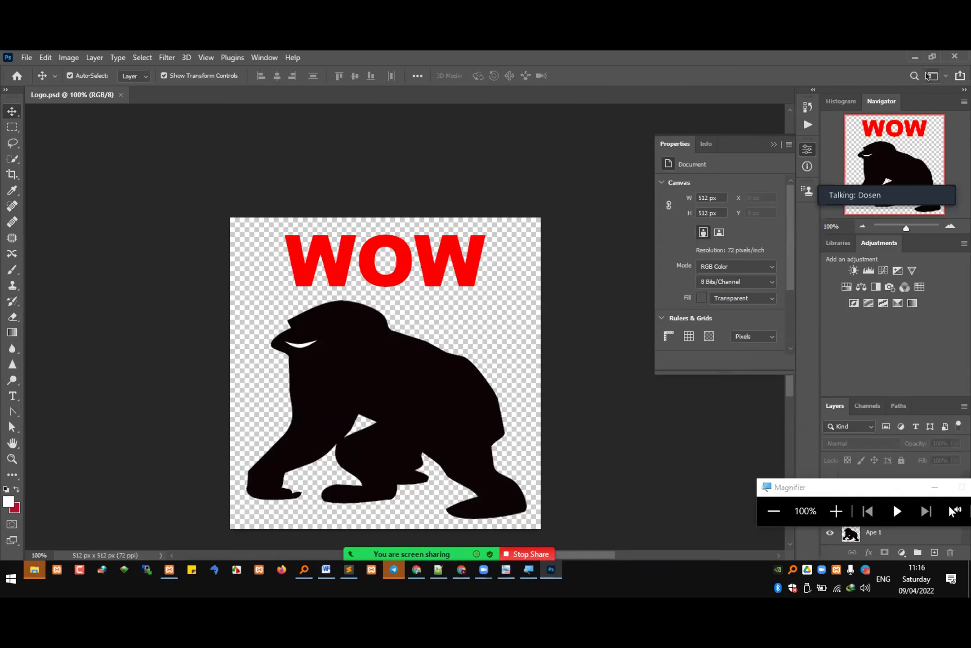
left_click(953, 56)
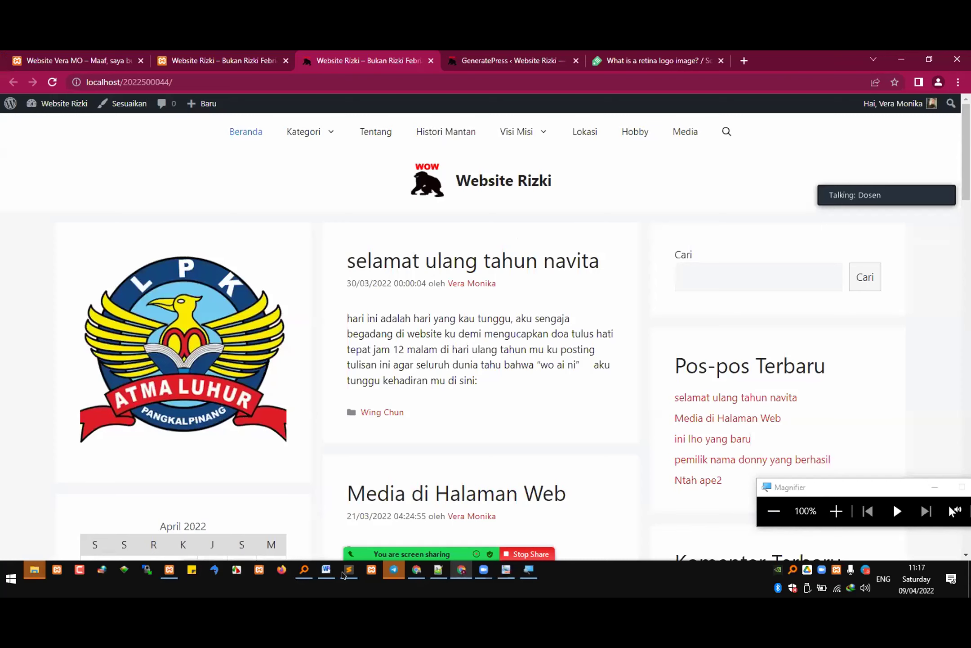
key("alt+Tab")
left_click_drag(116, 438, 774, 427)
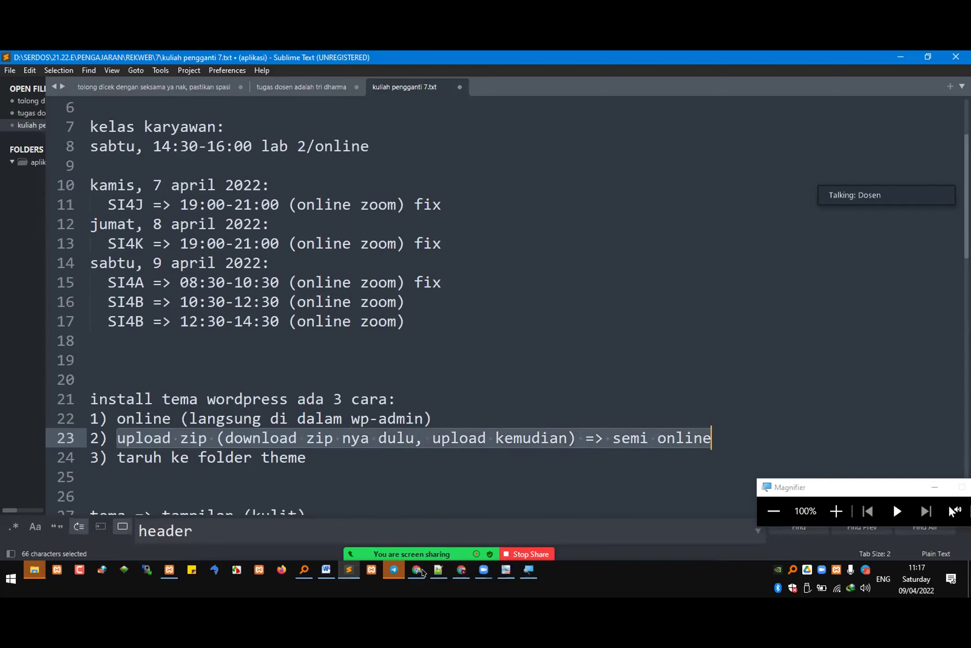
mouse_move(461, 570)
left_click(463, 527)
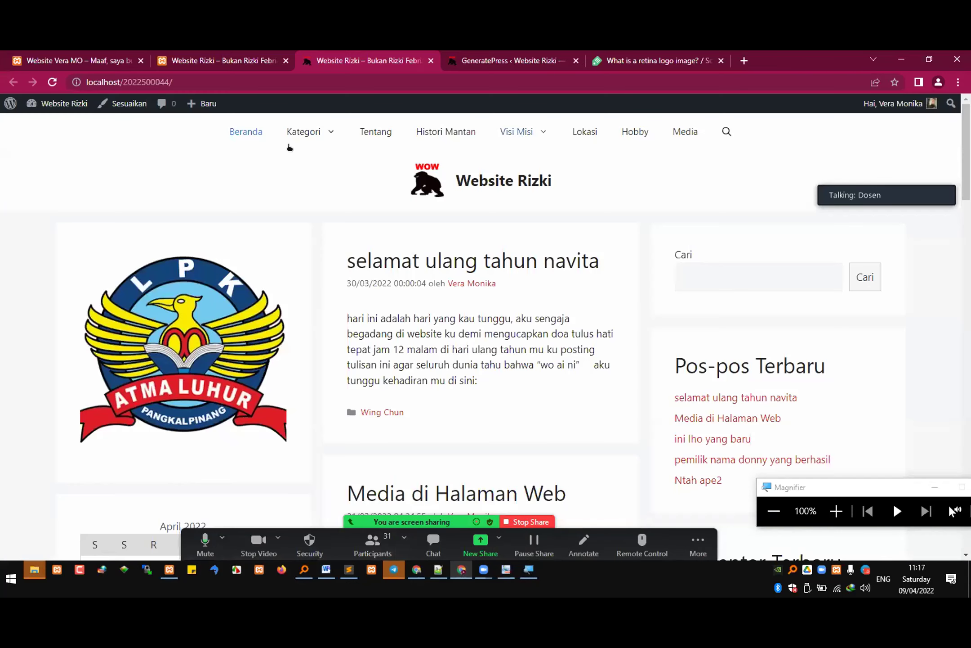
key("ctrl+Tab")
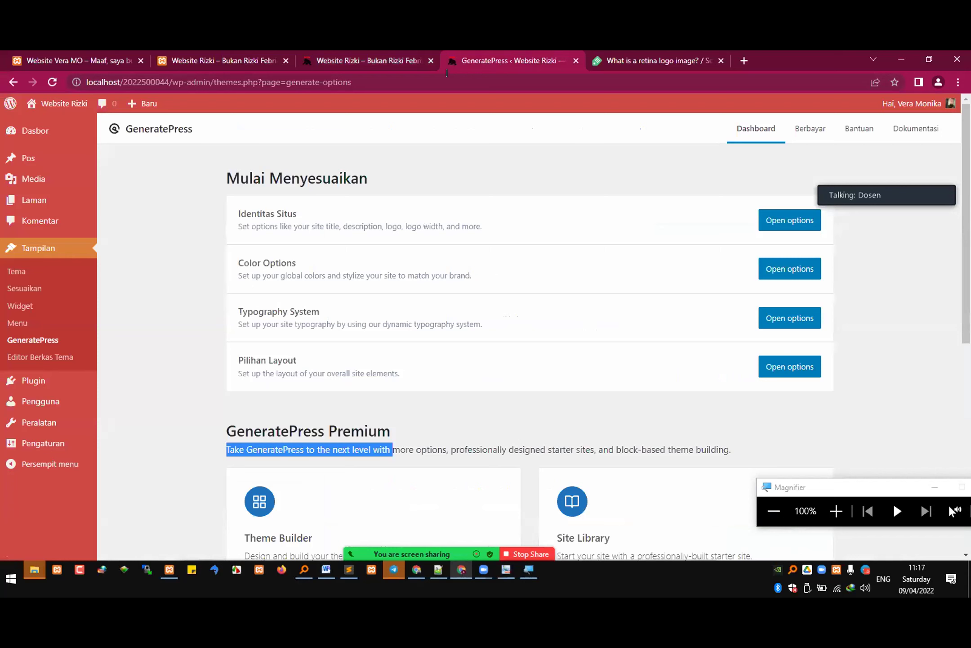
View the Tampilan > Tema themes list with GeneratePress active, then return to the retina logo article
left_click(37, 266)
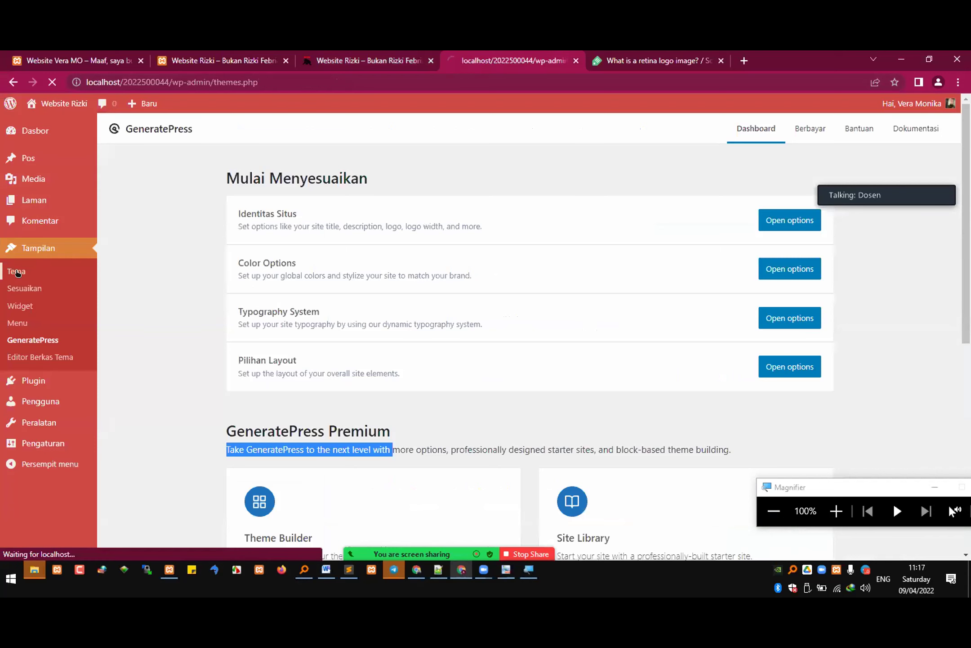
mouse_move(220, 283)
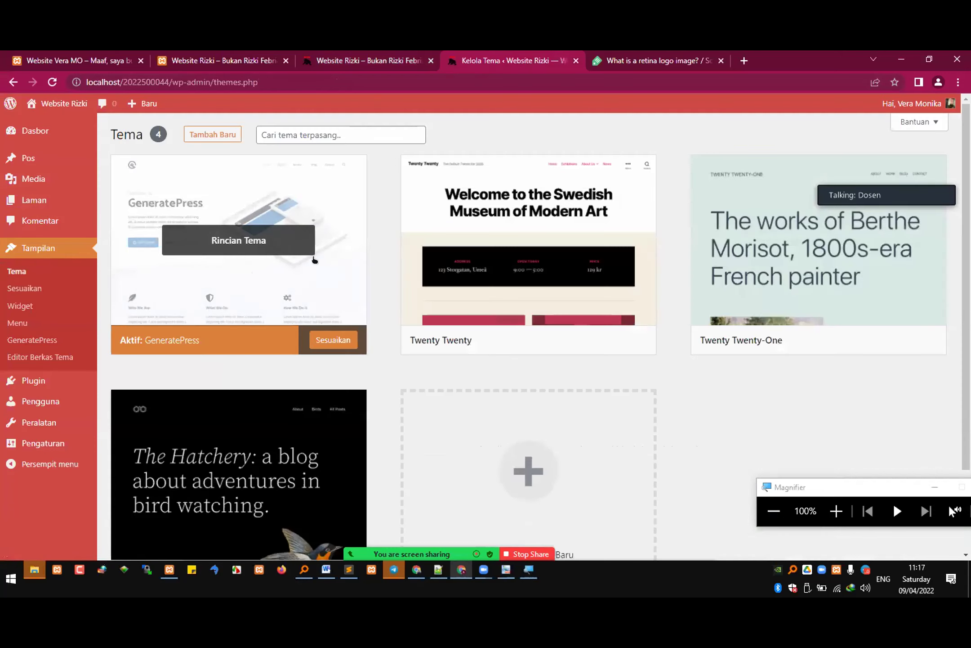
left_click(668, 59)
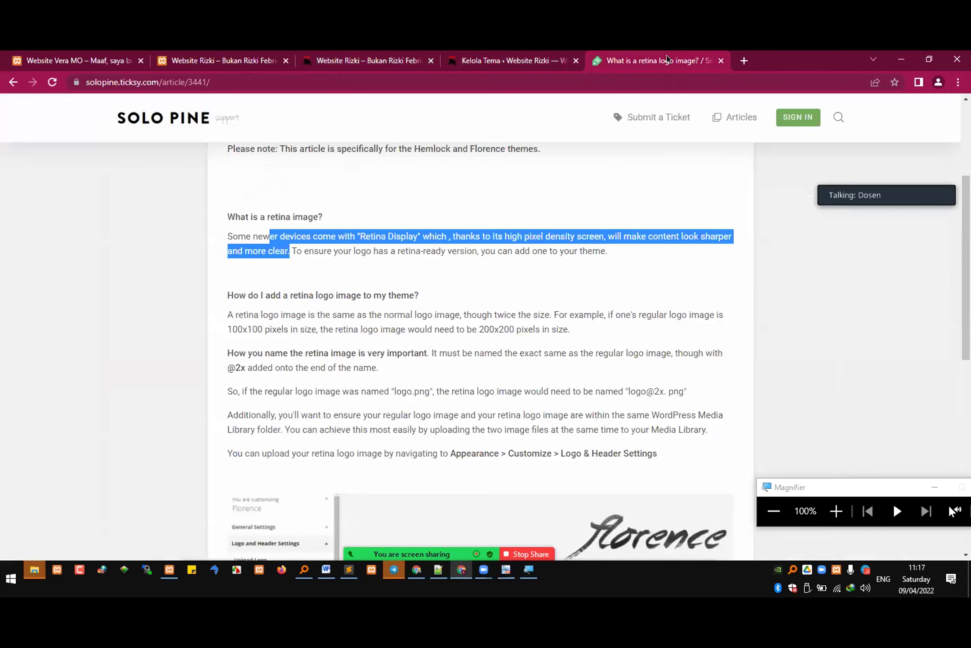
left_click(495, 81)
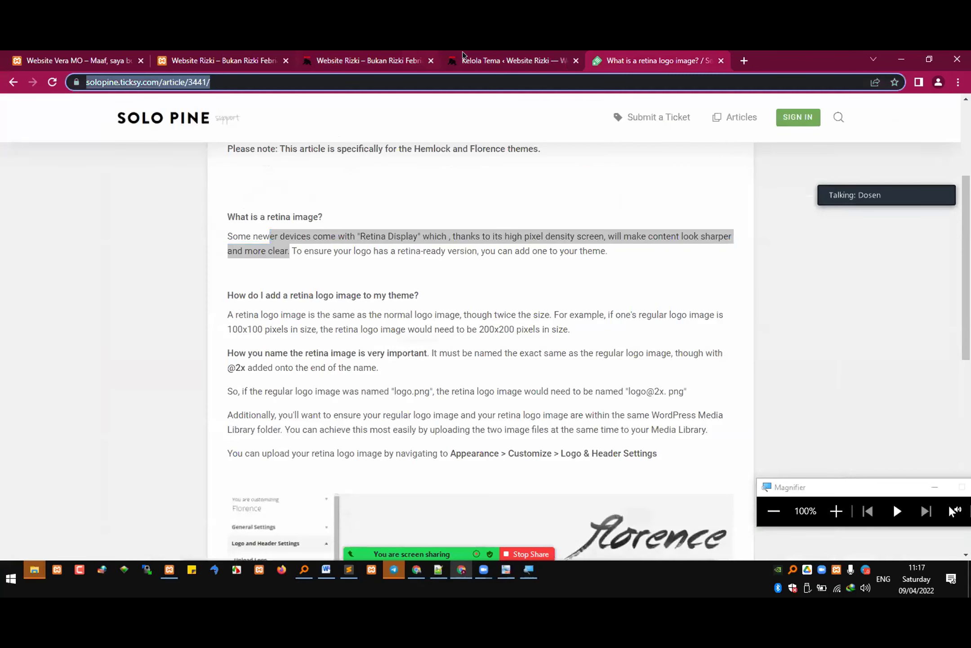
left_click(464, 55)
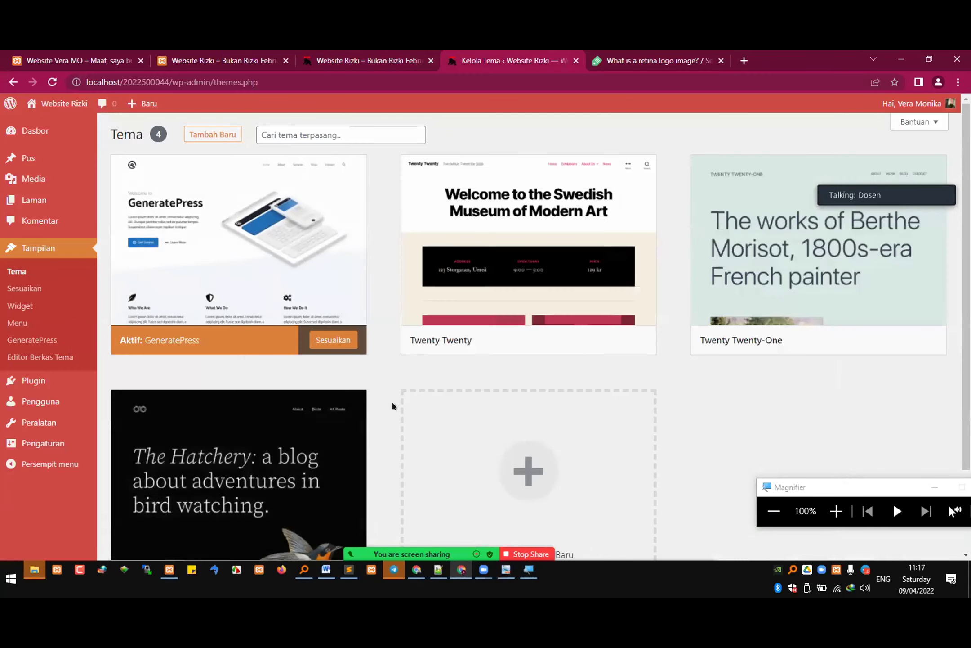
left_click(599, 63)
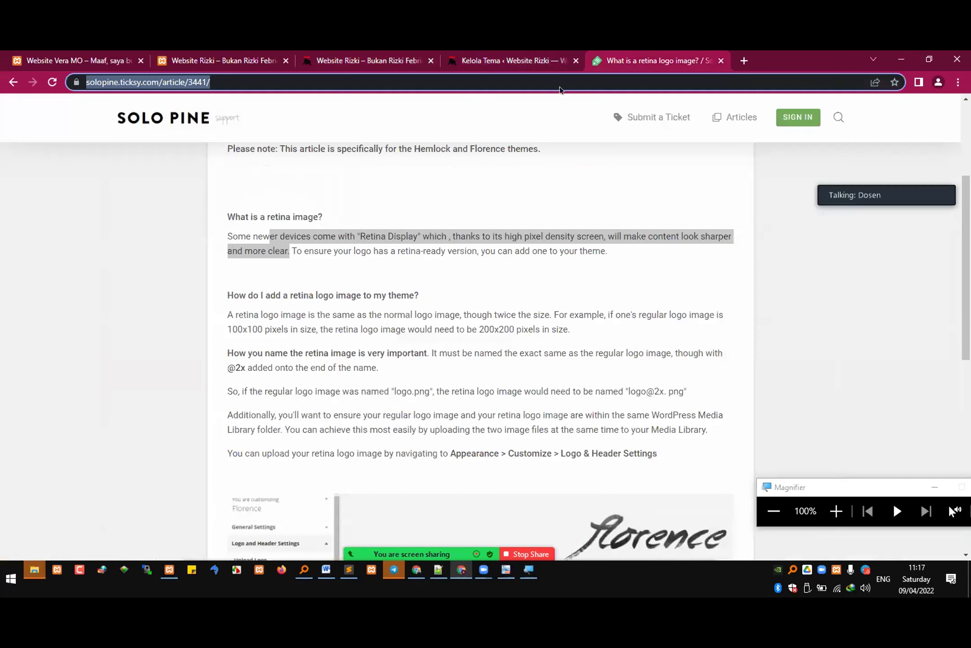
Search Google for 'tema wordpress terbaik', then refine it to 'tema wordpress gratis terbaik'
type("t")
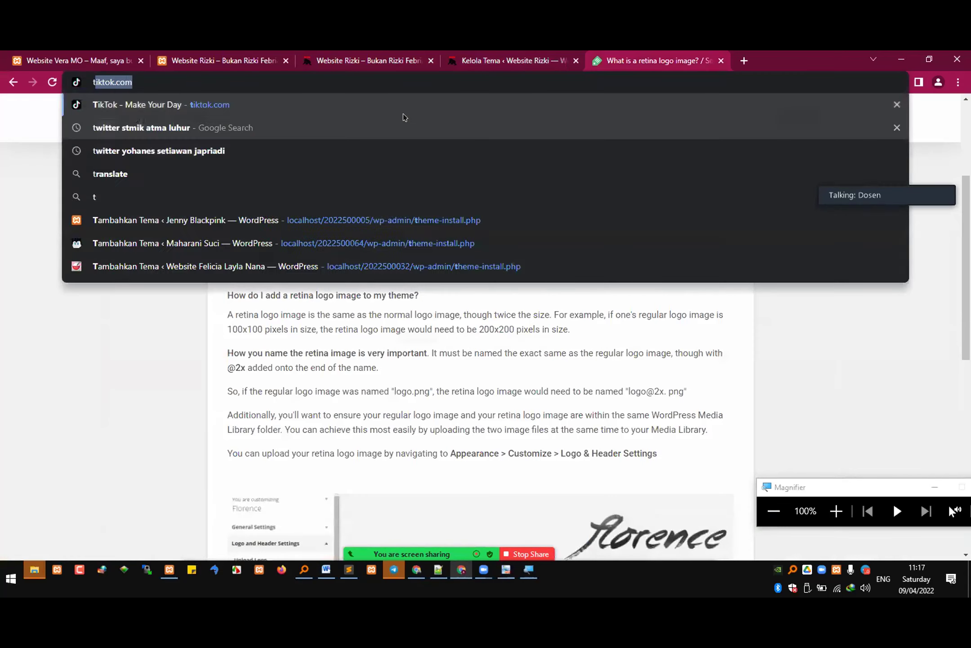
type("ema wordpre")
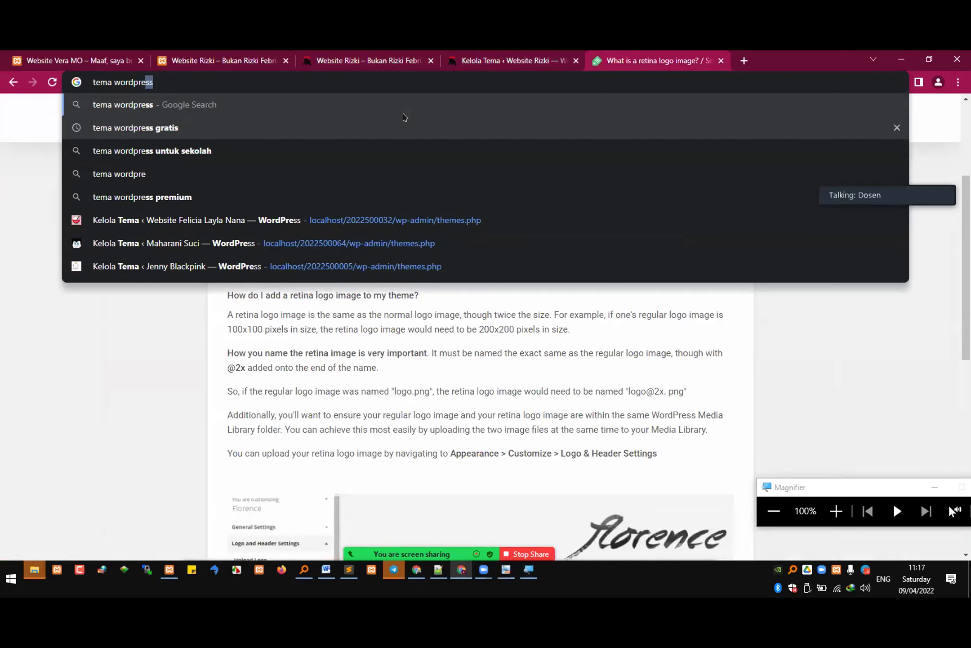
type("ss terbaik")
key("Return")
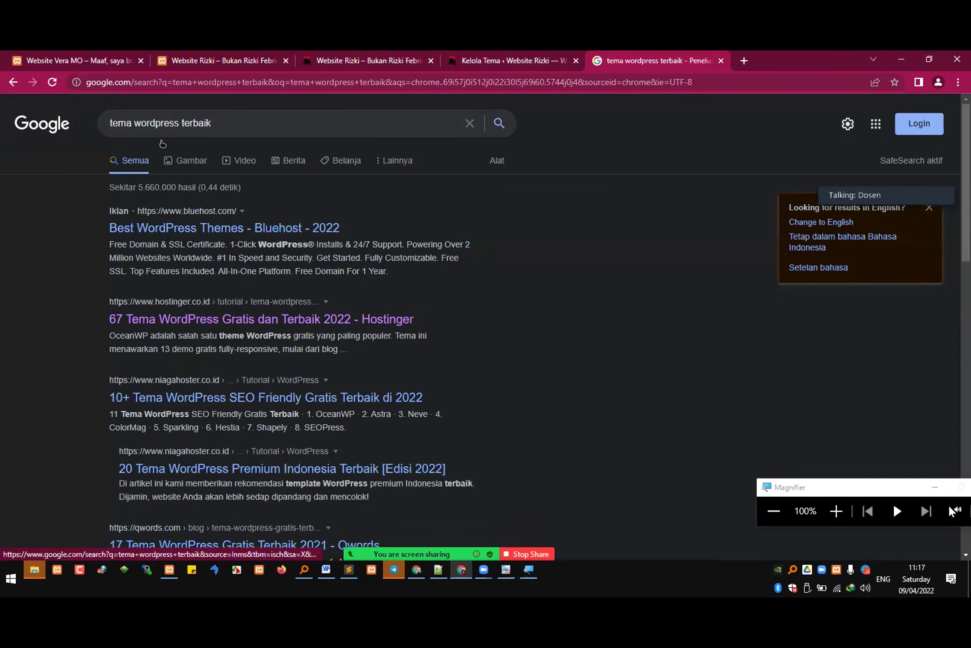
left_click(180, 121)
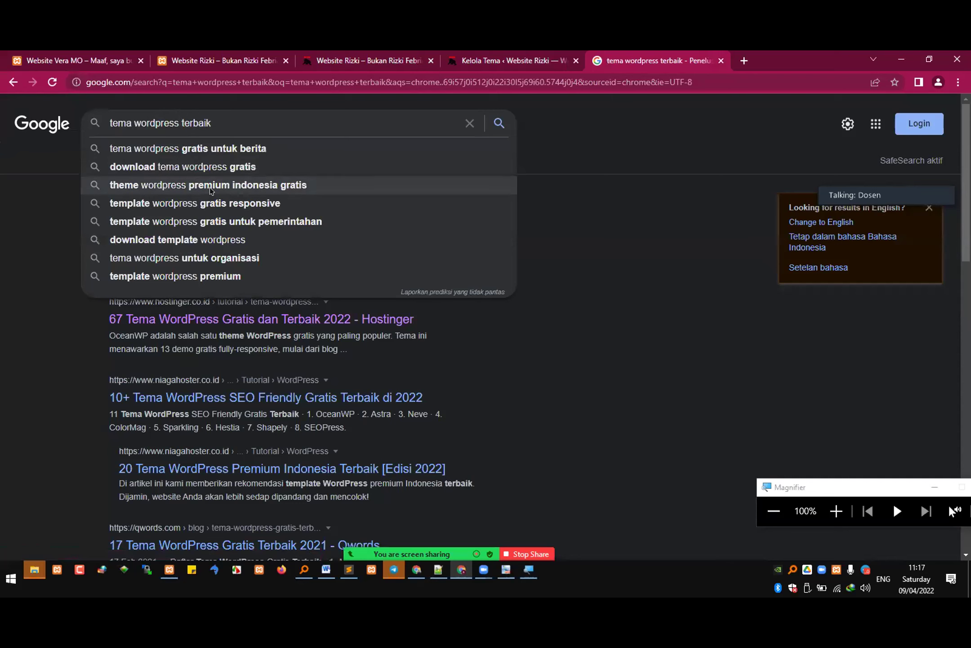
type("gratis")
key("Return")
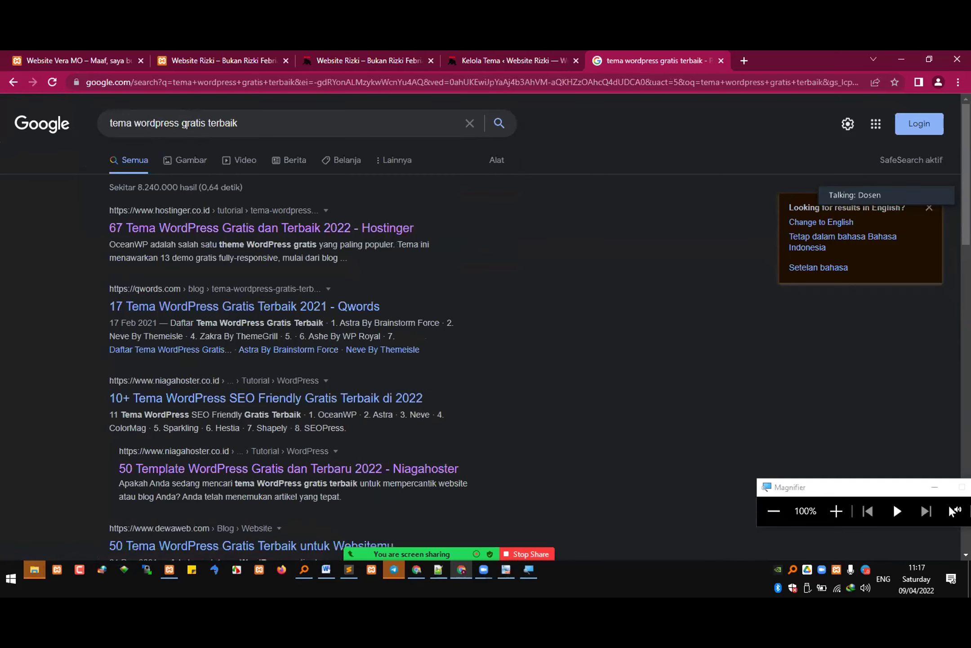
Change the query to 'tema wordpress freemium terbaik' and open the Qwords '17 Tema WordPress Gratis Terbaik' article
left_click(836, 510)
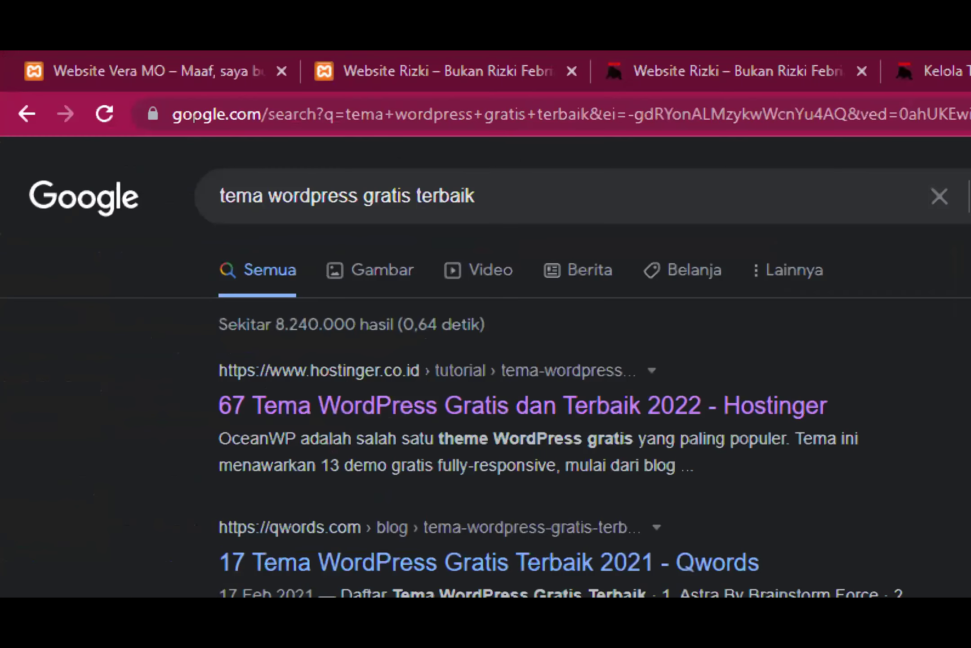
double_click(388, 195)
type("fre")
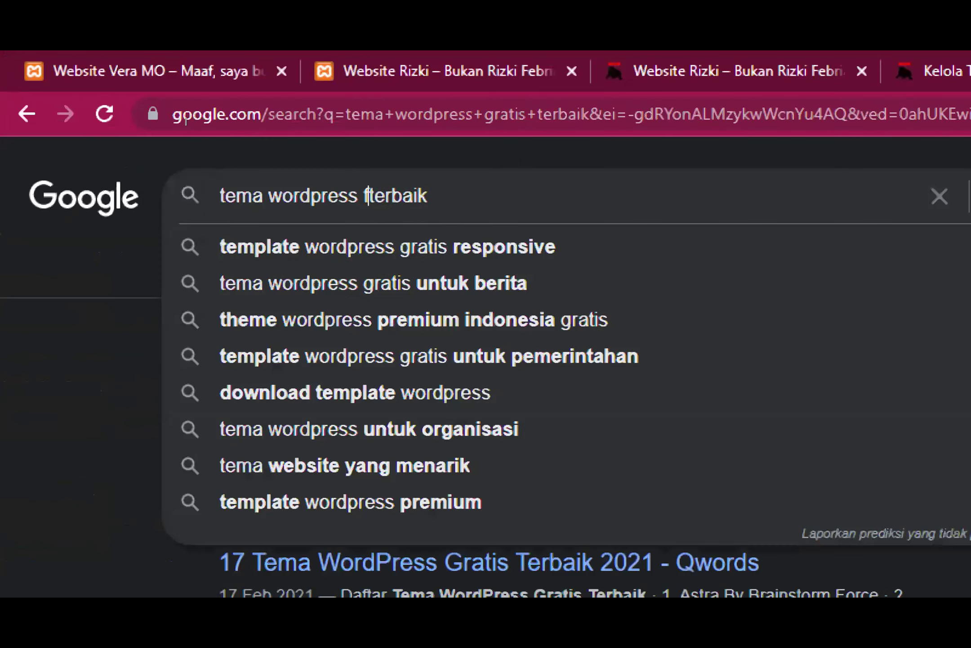
type("emium")
key("Return")
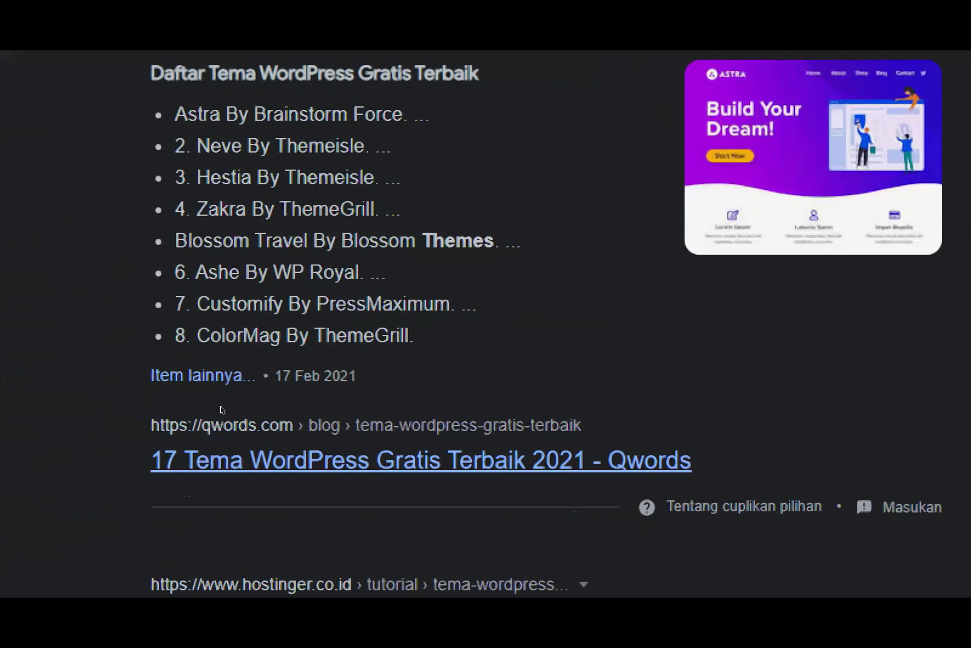
left_click(225, 459)
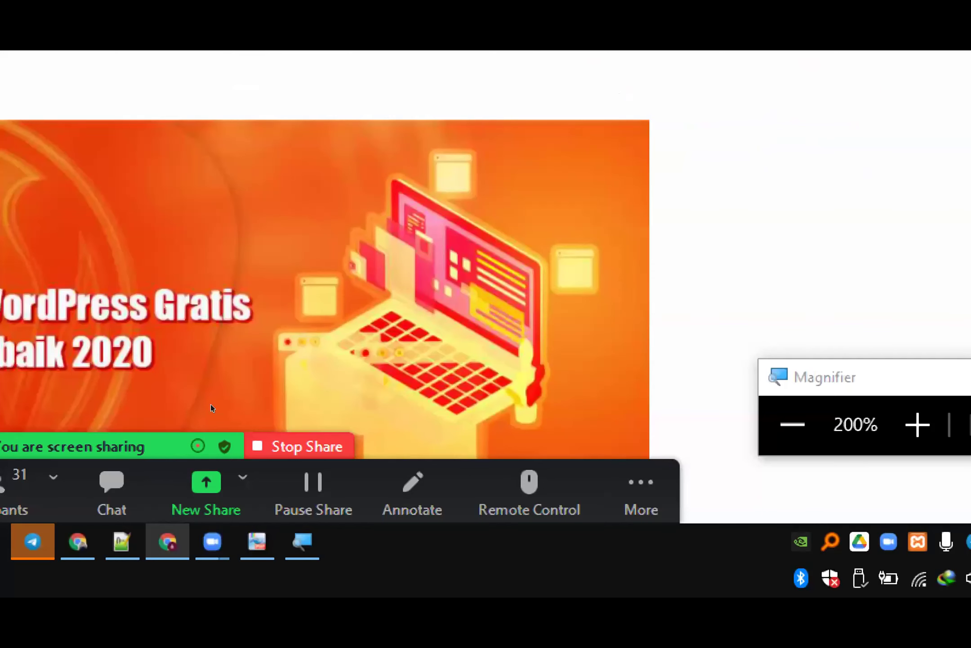
key("super+minus")
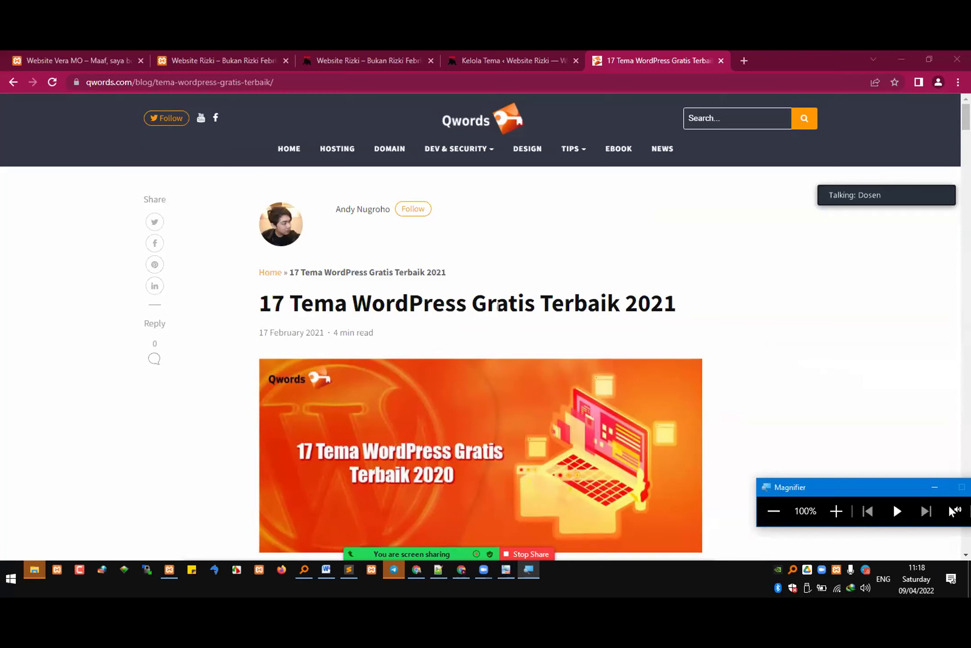
Select the 'Astra By Brainstorm Force' heading and search Google for it in a new tab
scroll(498, 308, "down", 12)
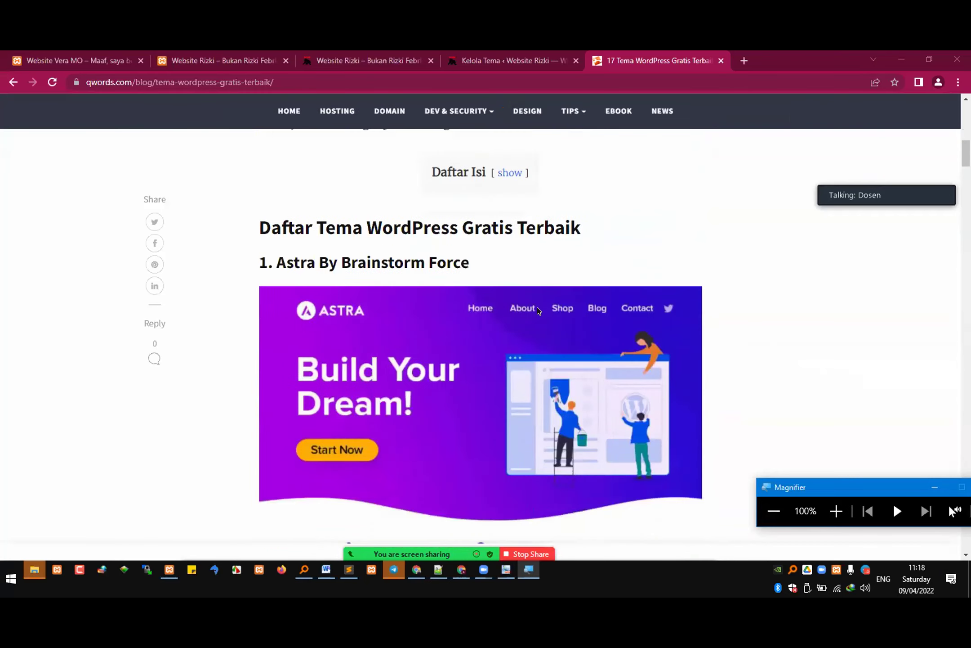
scroll(530, 306, "down", 1)
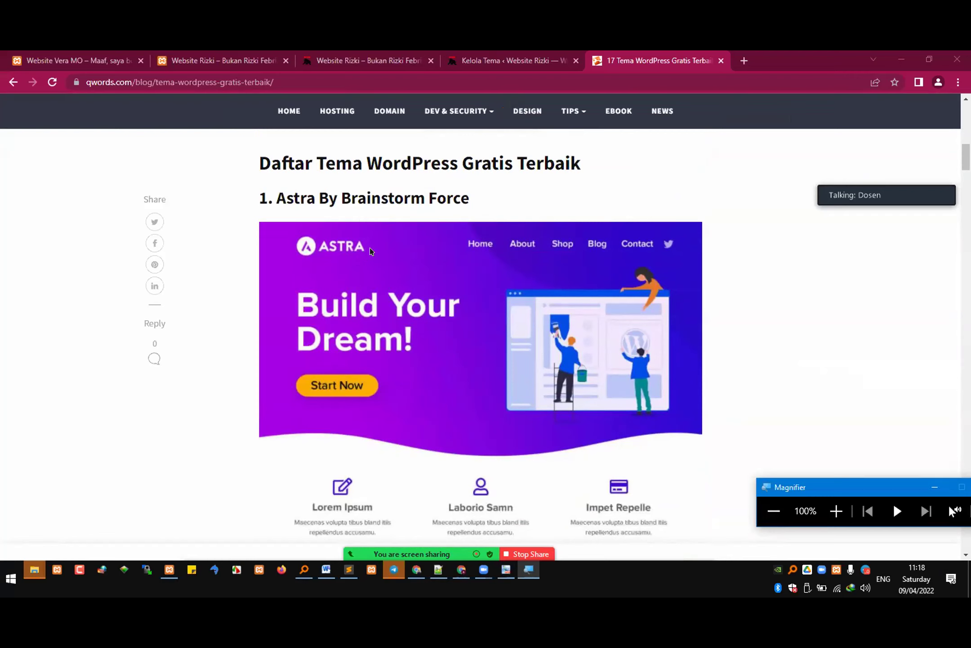
left_click_drag(277, 198, 466, 203)
right_click(413, 210)
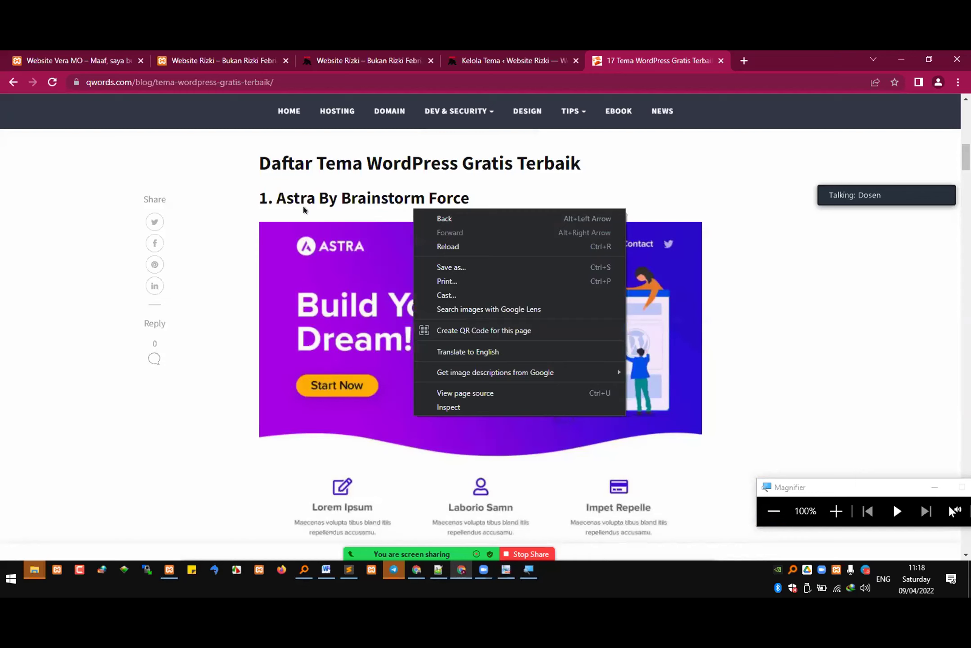
left_click_drag(278, 202, 471, 203)
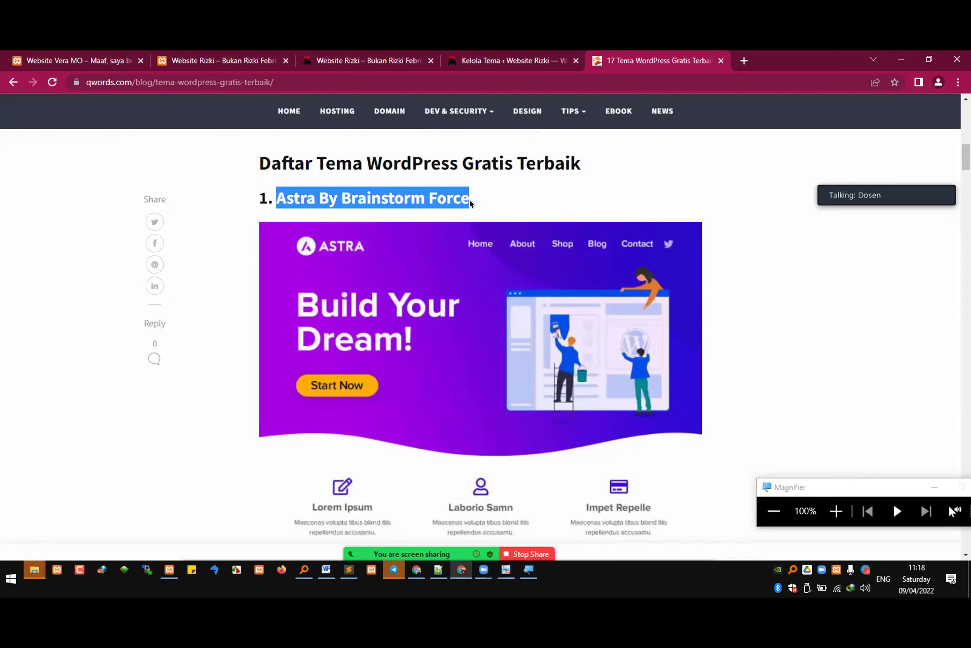
right_click(441, 197)
left_click(511, 243)
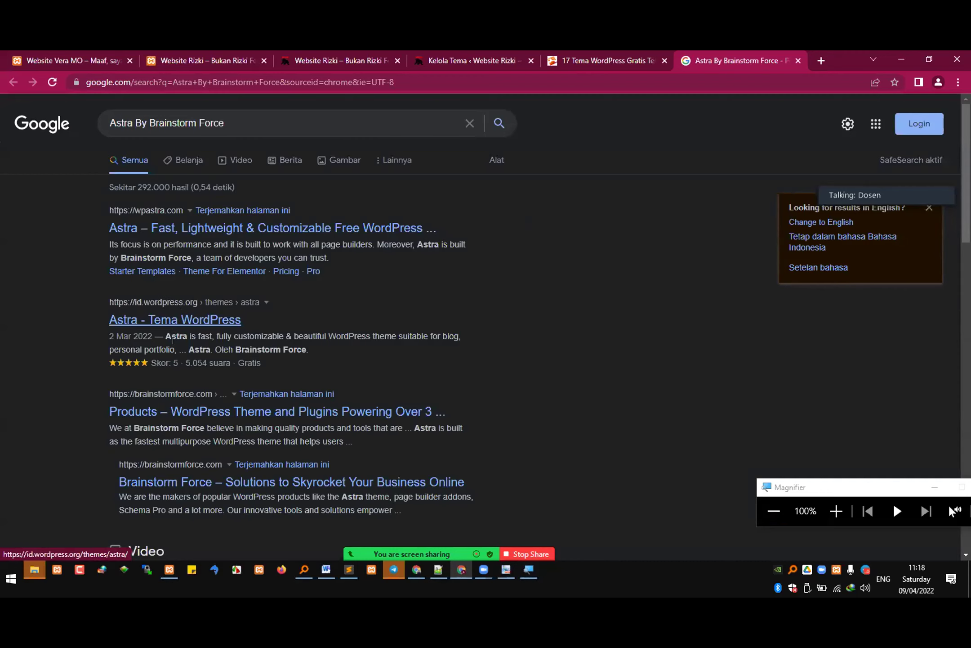
Copy the Astra Unduh zip link from its WordPress.org page and paste it into the Telegram class chat
left_click(348, 570)
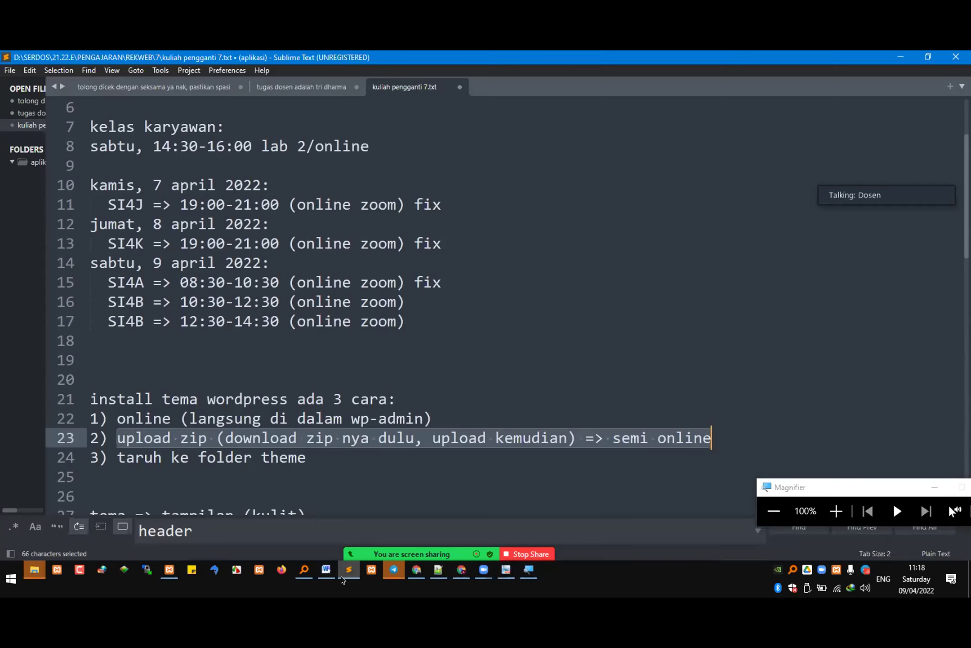
left_click(342, 577)
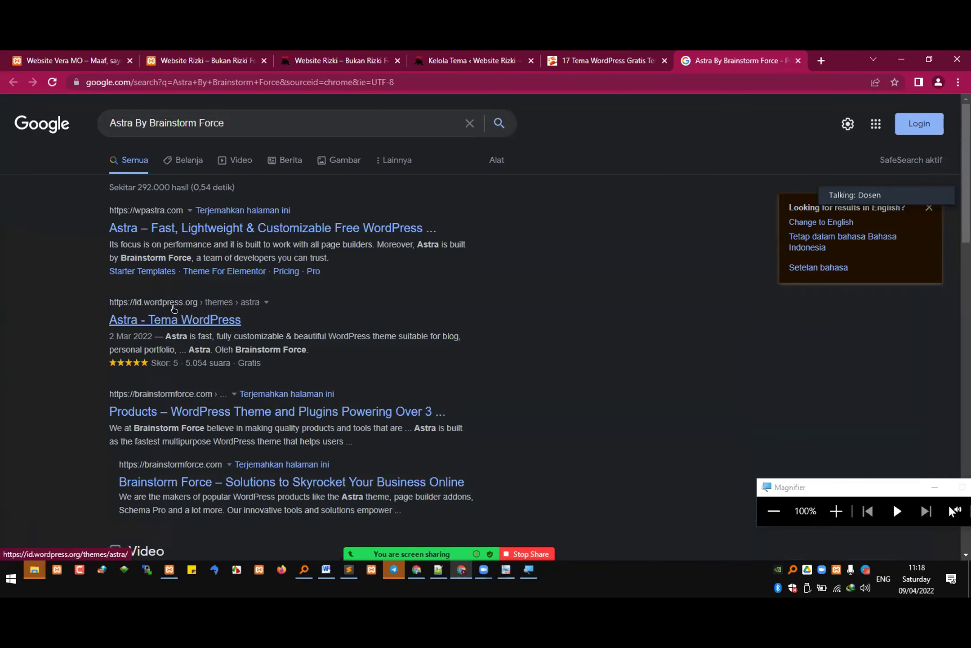
left_click(183, 322)
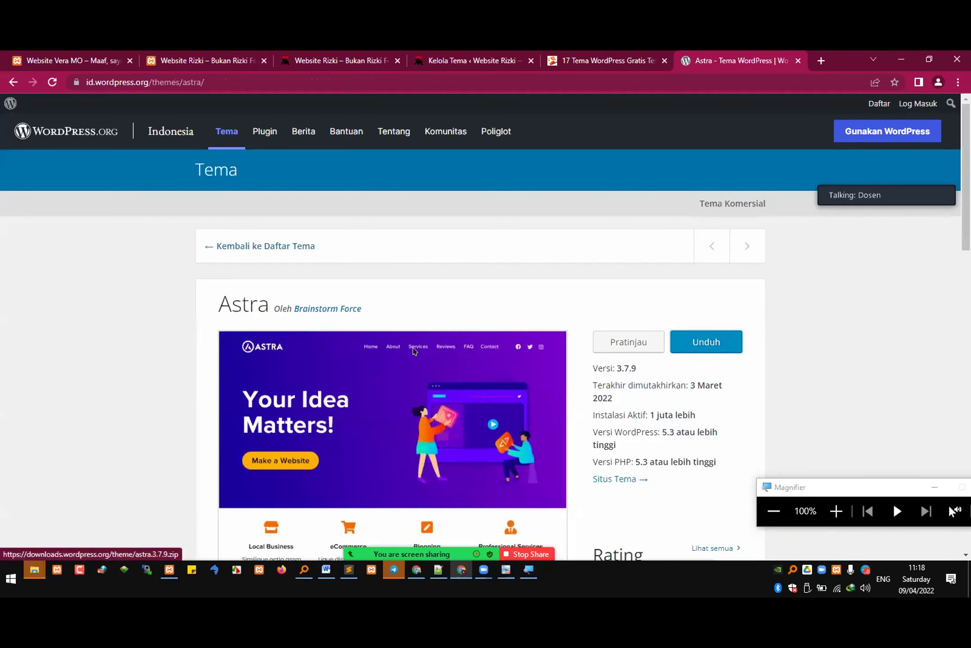
scroll(413, 347, "down", 3)
scroll(706, 281, "up", 2)
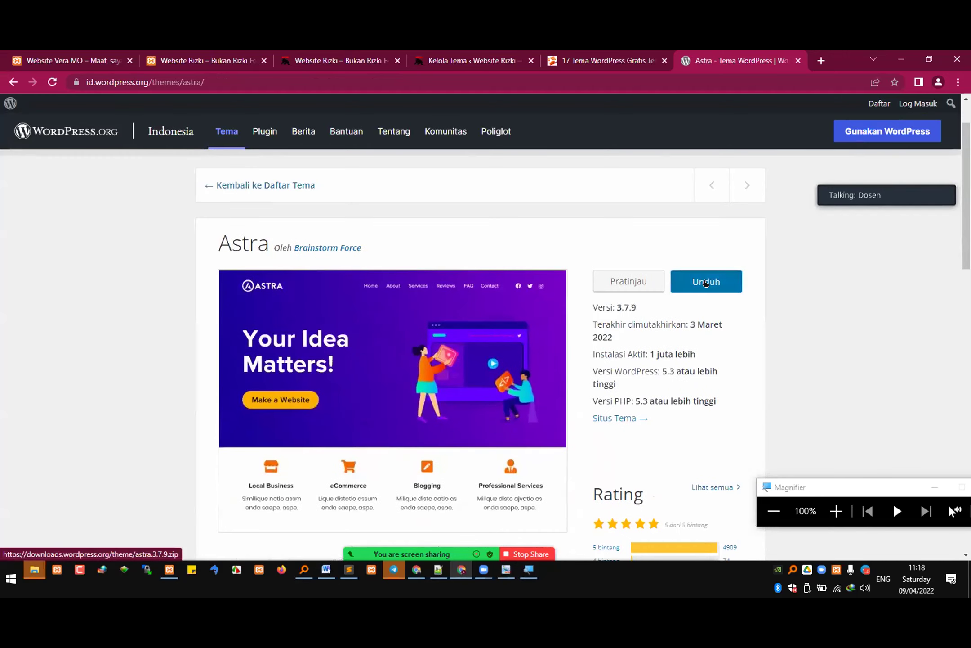
right_click(706, 282)
left_click(756, 371)
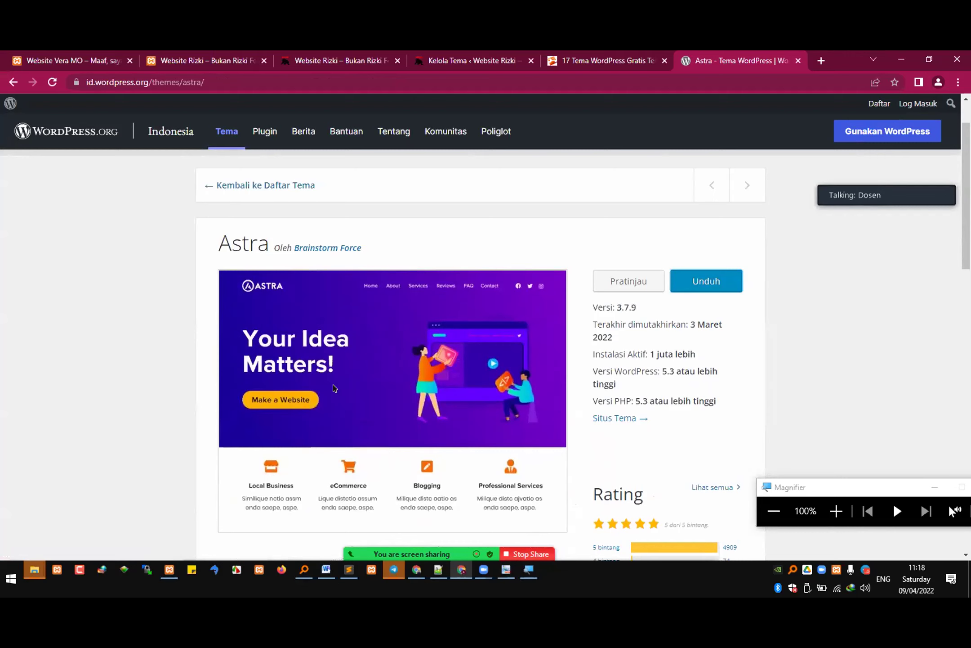
key("alt+Tab")
key("ctrl+v")
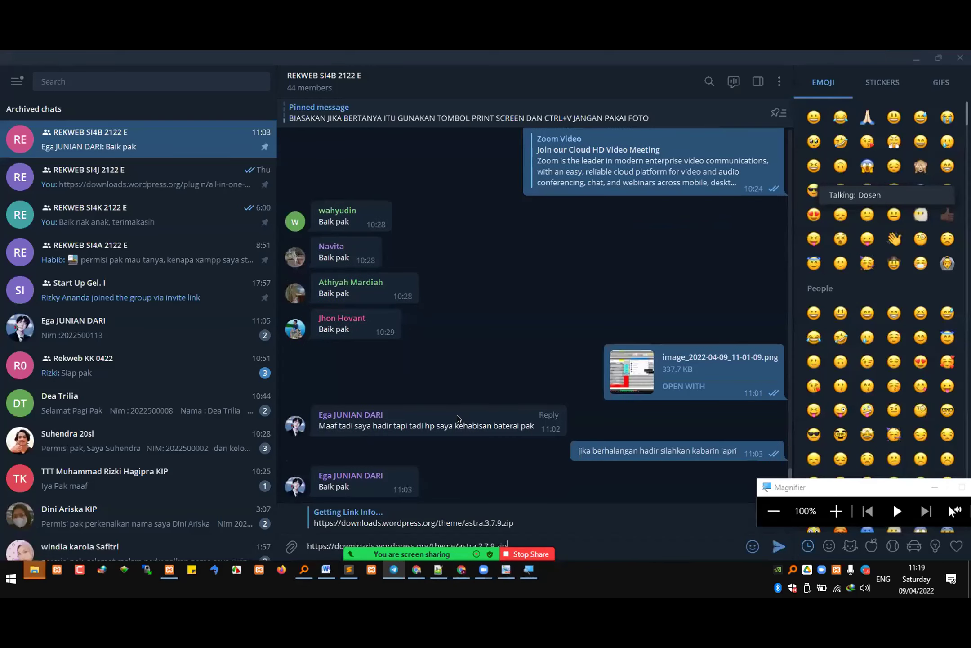
Send the Astra 3.7.9 zip link to the class group and return to the Astra page in Chrome
key("Return")
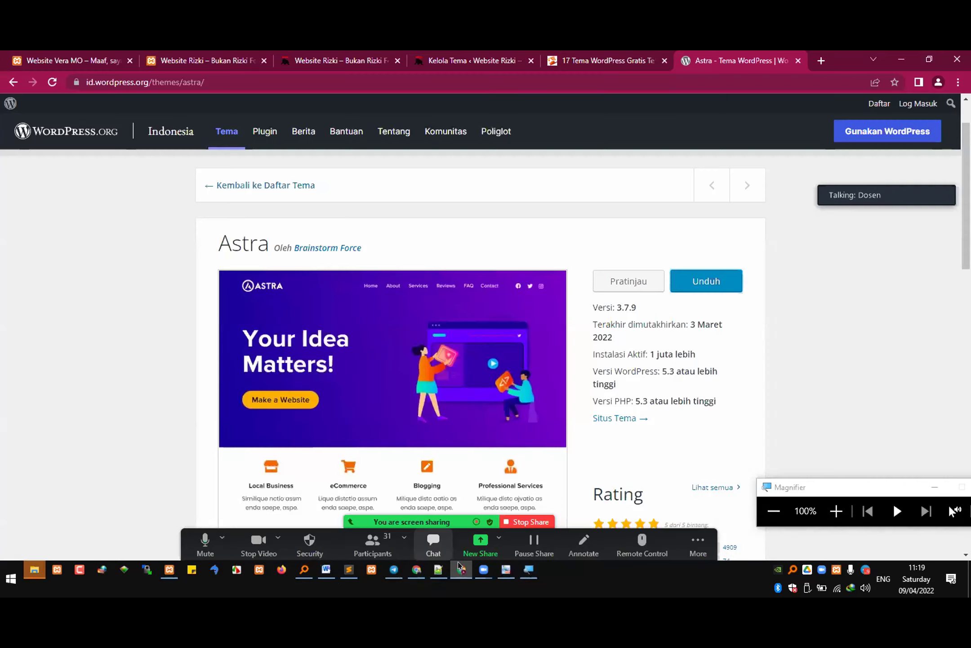
left_click(460, 568)
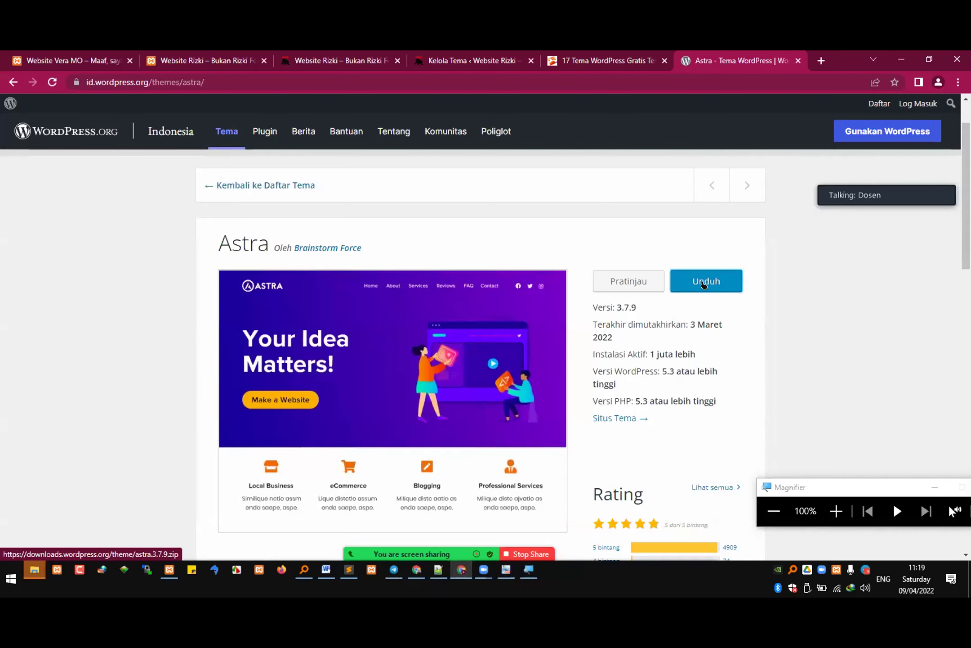
Open Tambah Baru from Kelola Tema, search themes for 'astra', then return to the wordpress.org Astra tab
left_click(454, 63)
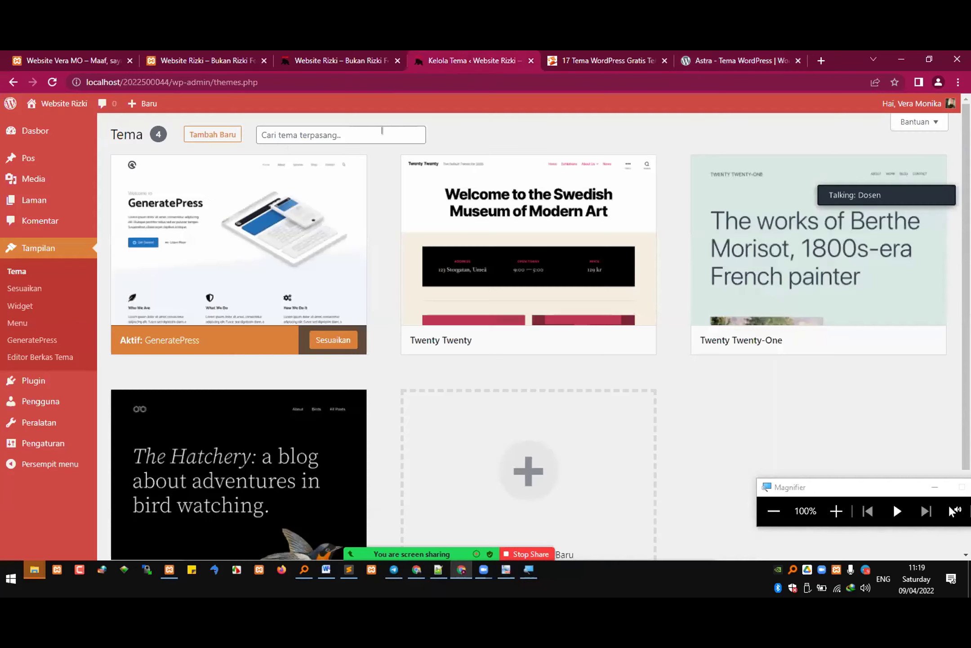
left_click(219, 135)
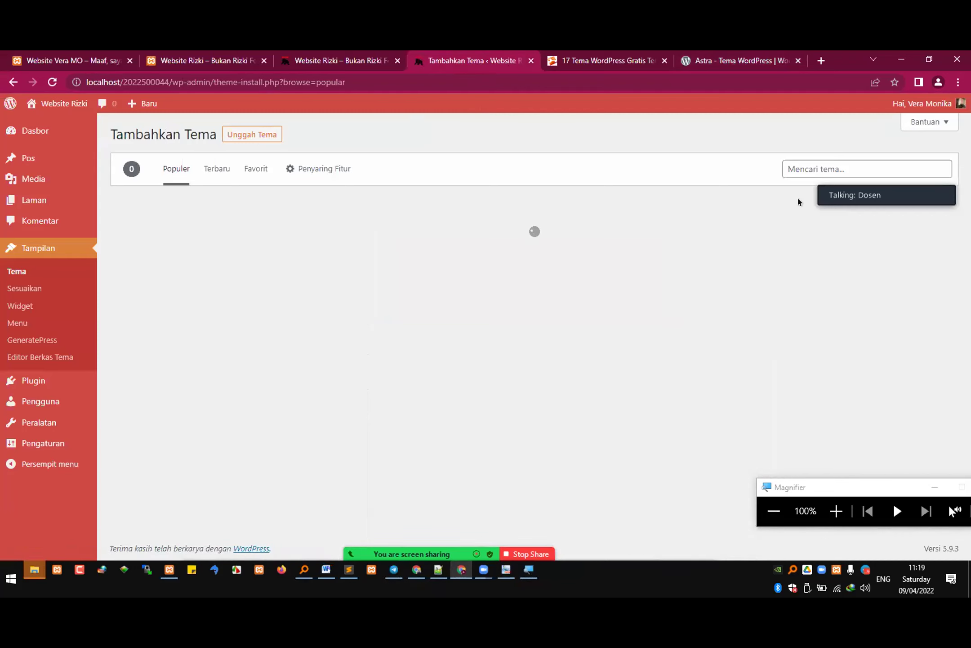
left_click(795, 167)
type("astra")
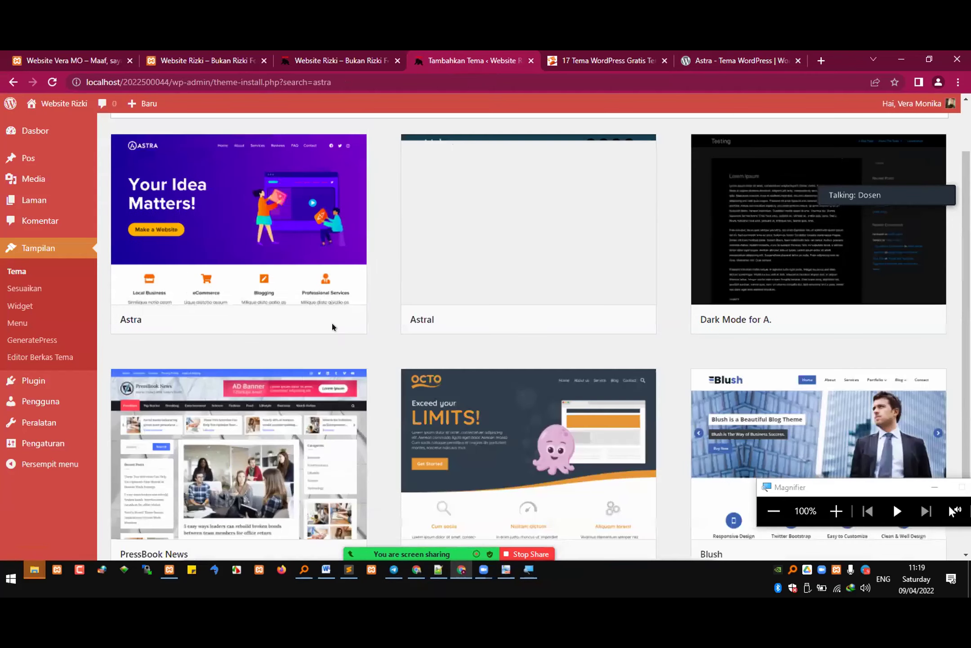
scroll(331, 321, "up", 1)
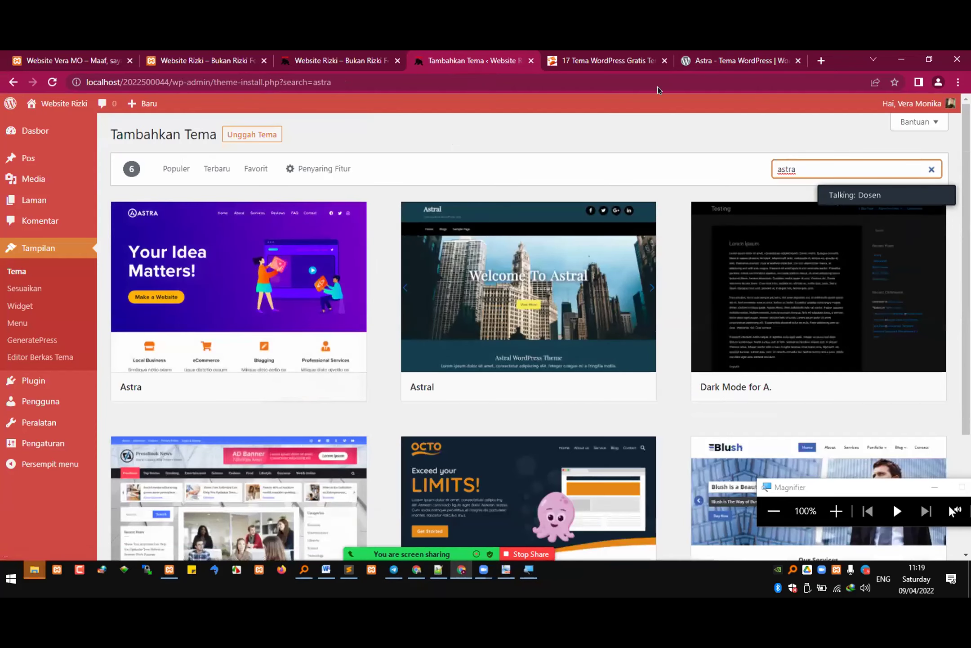
left_click(740, 60)
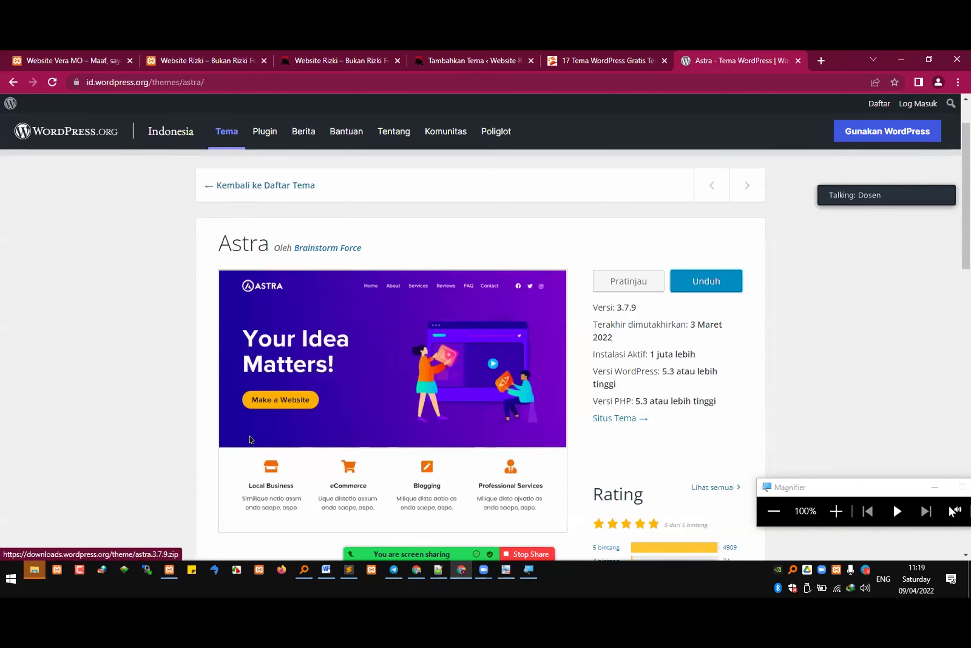
Show the zip-upload install note in Sublime Text, then bring back the Astra page to download astra.3.7.9.zip
key("alt+Tab")
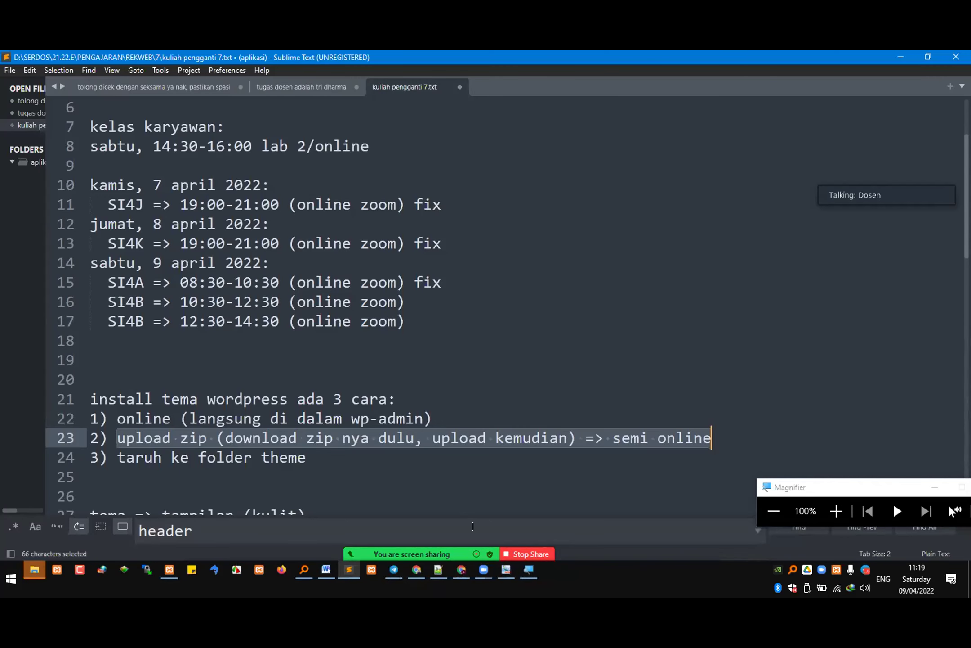
left_click(461, 570)
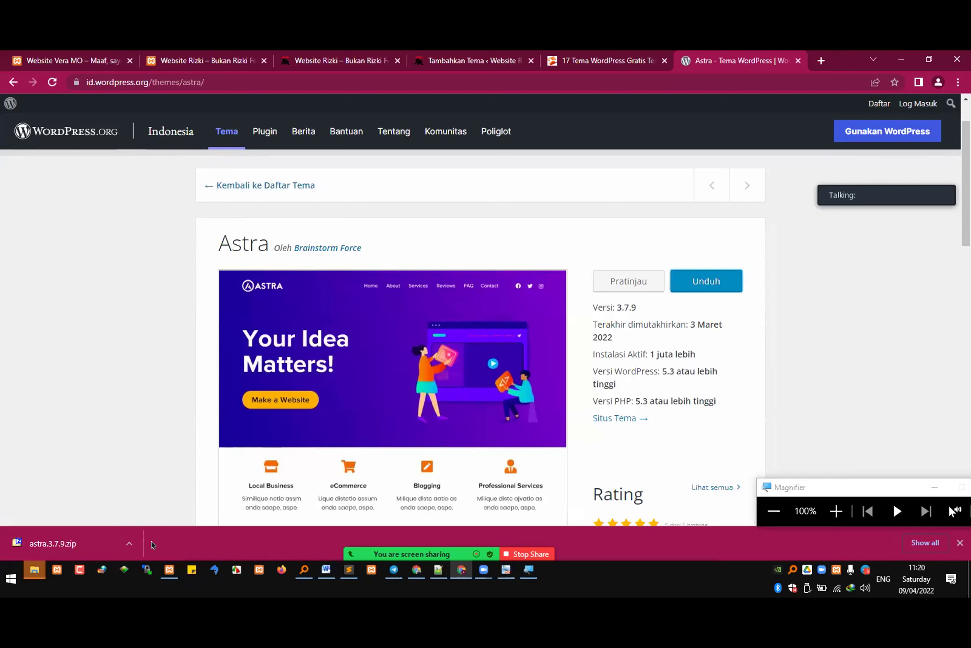
Move astra.3.7.9.zip from Downloads into the si4b course folder
right_click(119, 542)
left_click(176, 501)
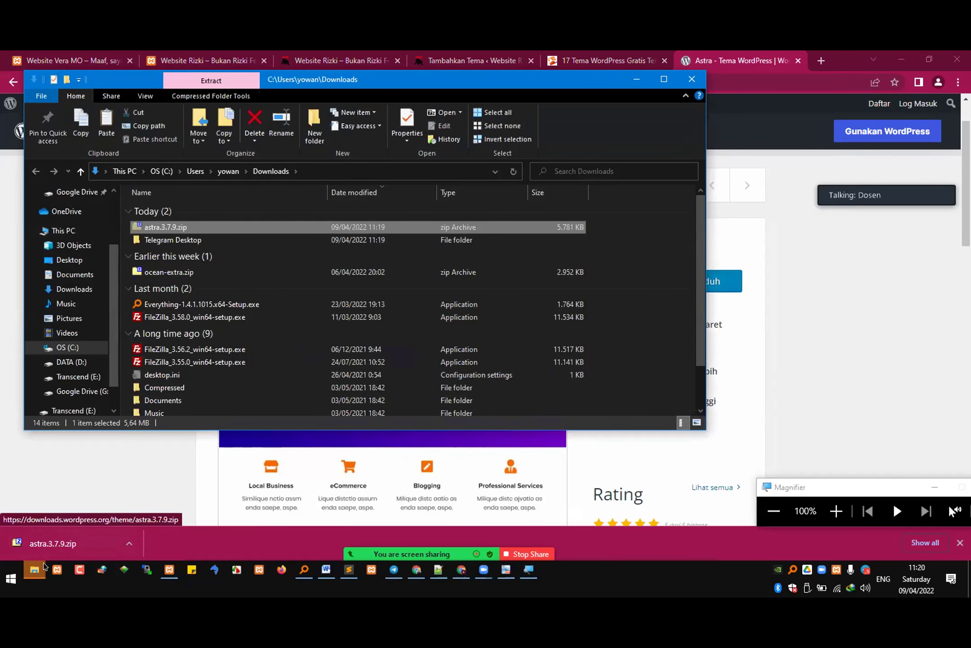
mouse_move(44, 566)
left_click(71, 524)
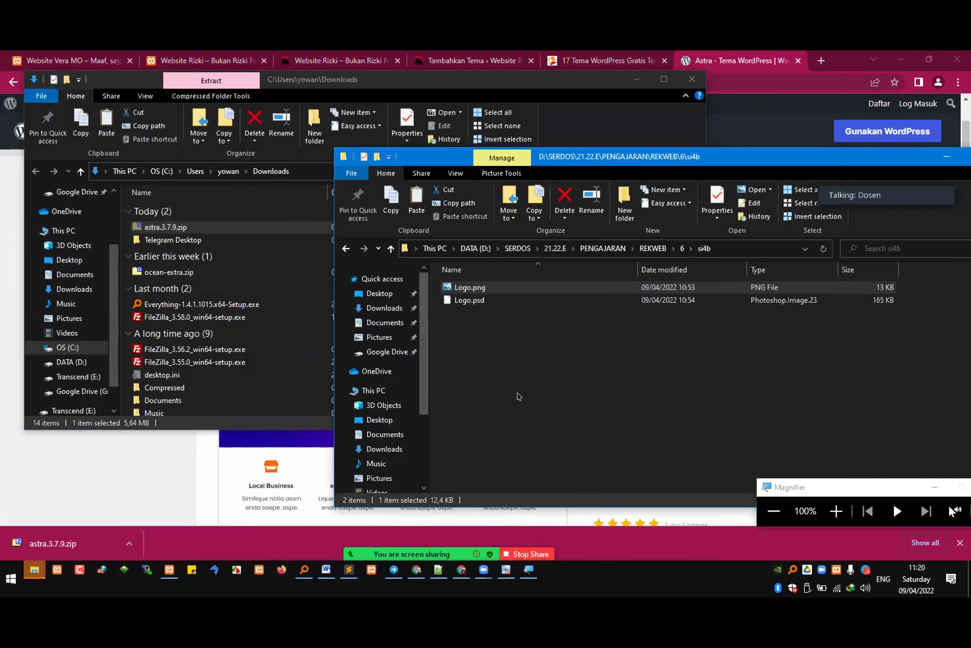
left_click(553, 363)
key("ctrl+v")
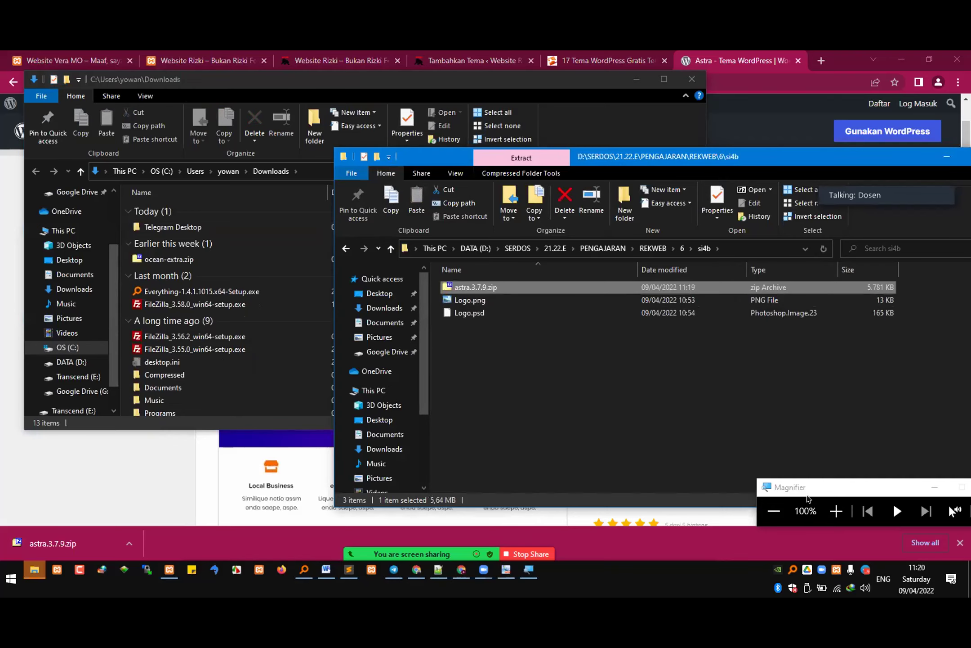
Confirm the zip in si4b under magnification and copy the folder's path
left_click(832, 510)
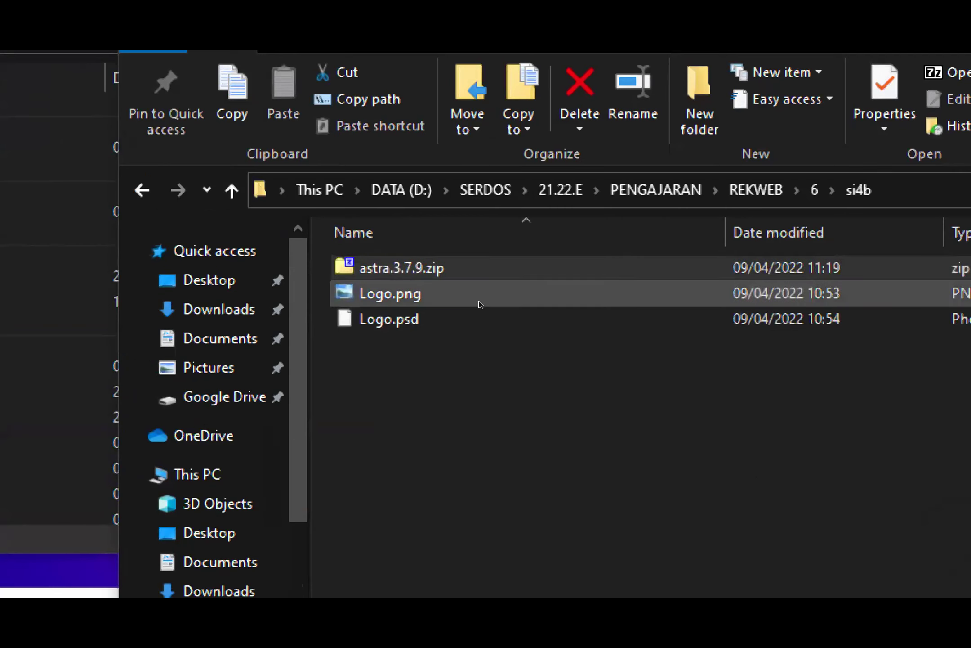
left_click(473, 340)
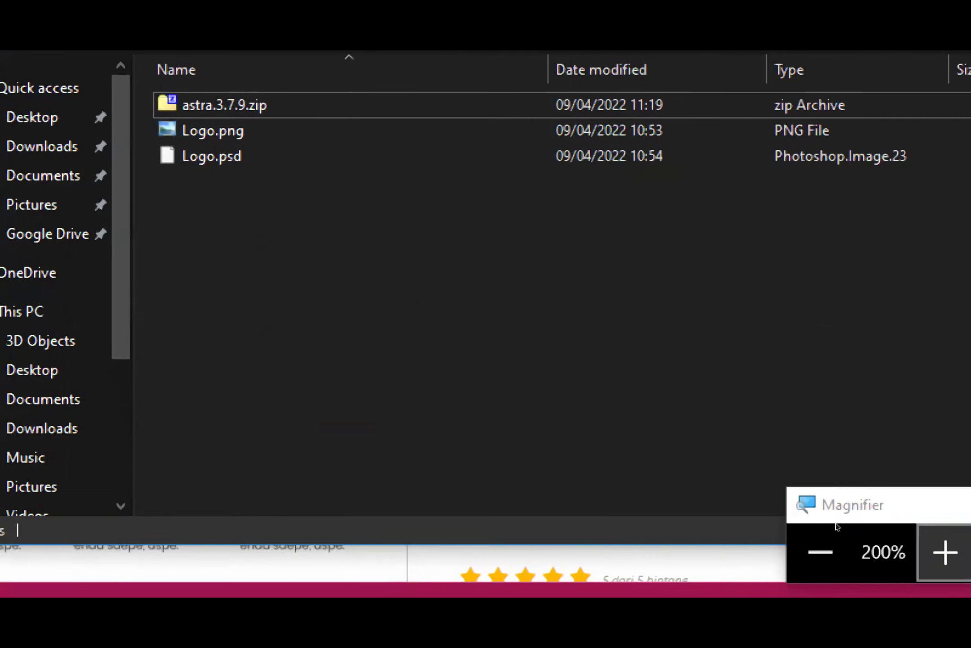
left_click(821, 552)
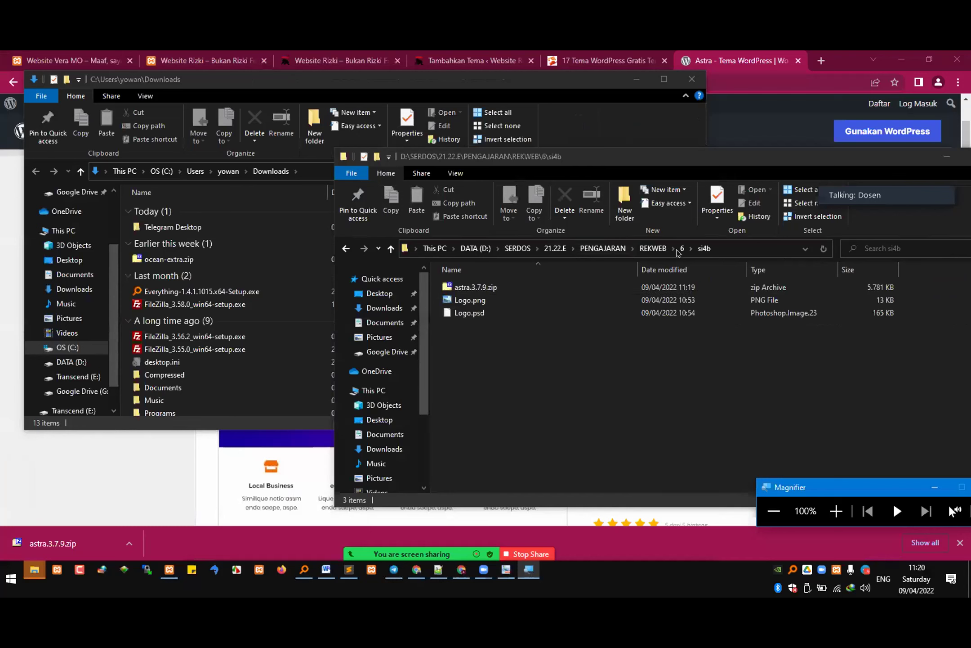
left_click(708, 251)
key("ctrl+c")
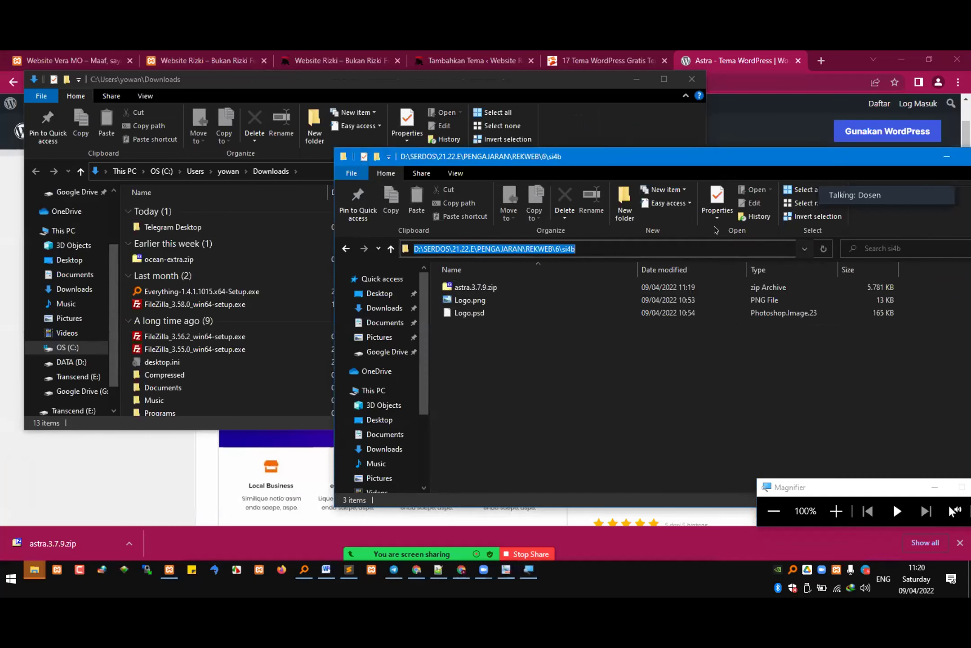
left_click(724, 61)
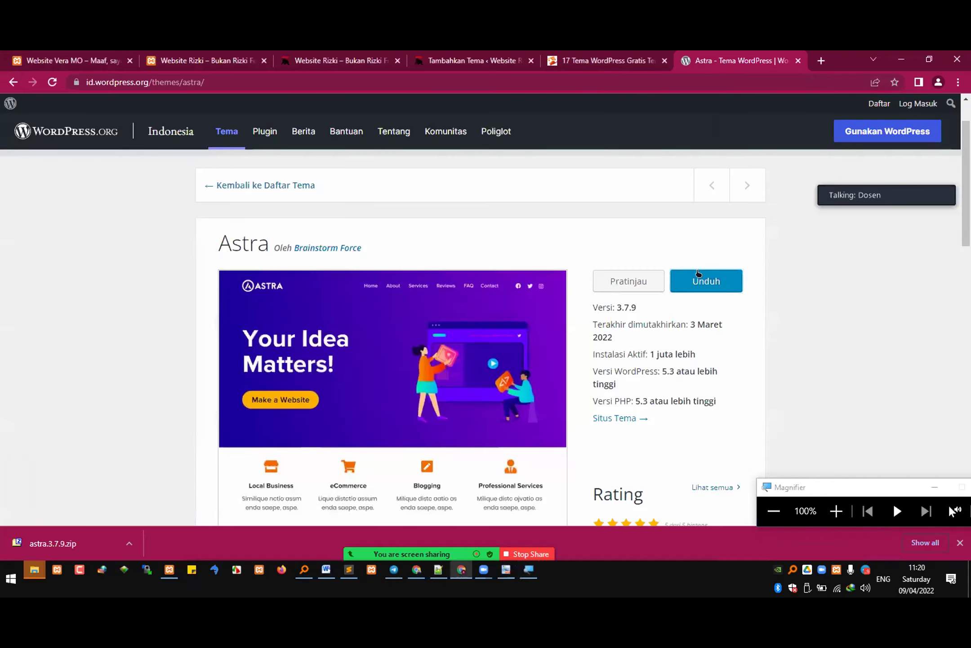
Upload astra.3.7.9.zip from si4b via Unggah Tema and start Instal sekarang
left_click(450, 62)
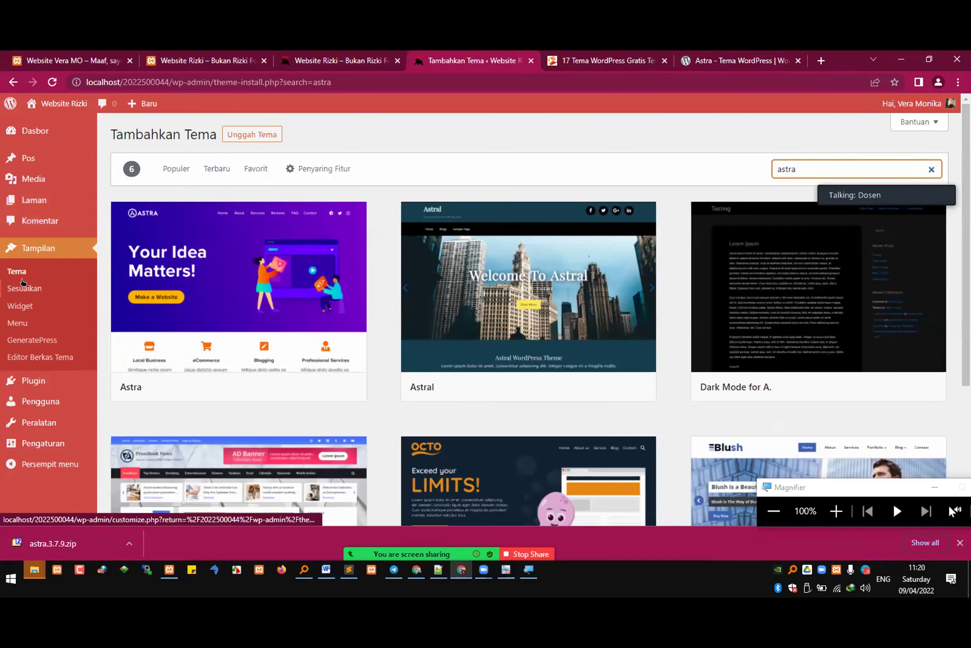
left_click(258, 134)
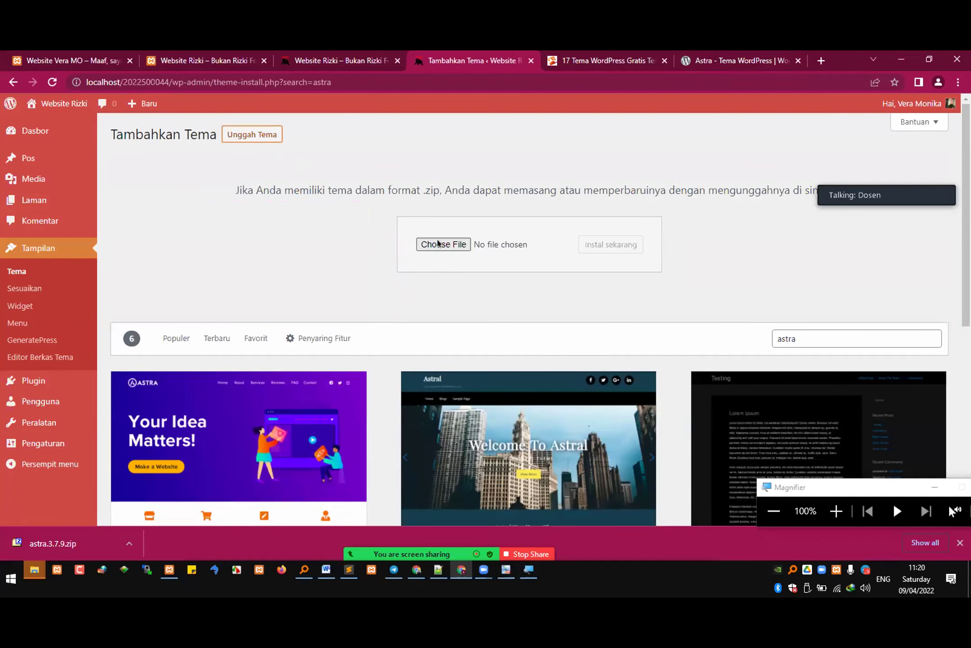
left_click(441, 245)
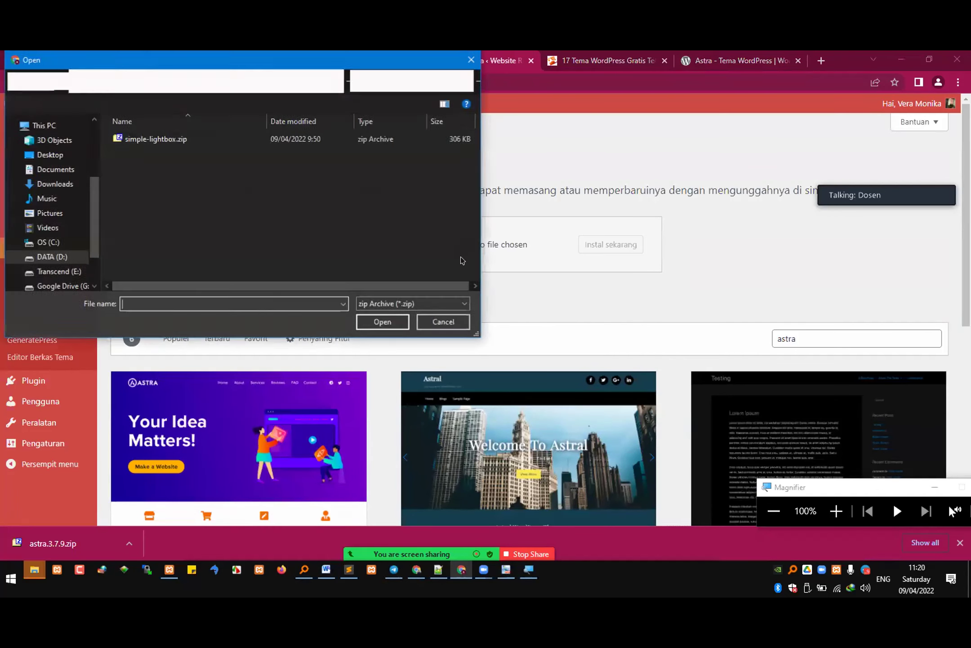
key("ctrl+v")
left_click(382, 321)
double_click(138, 140)
left_click(610, 244)
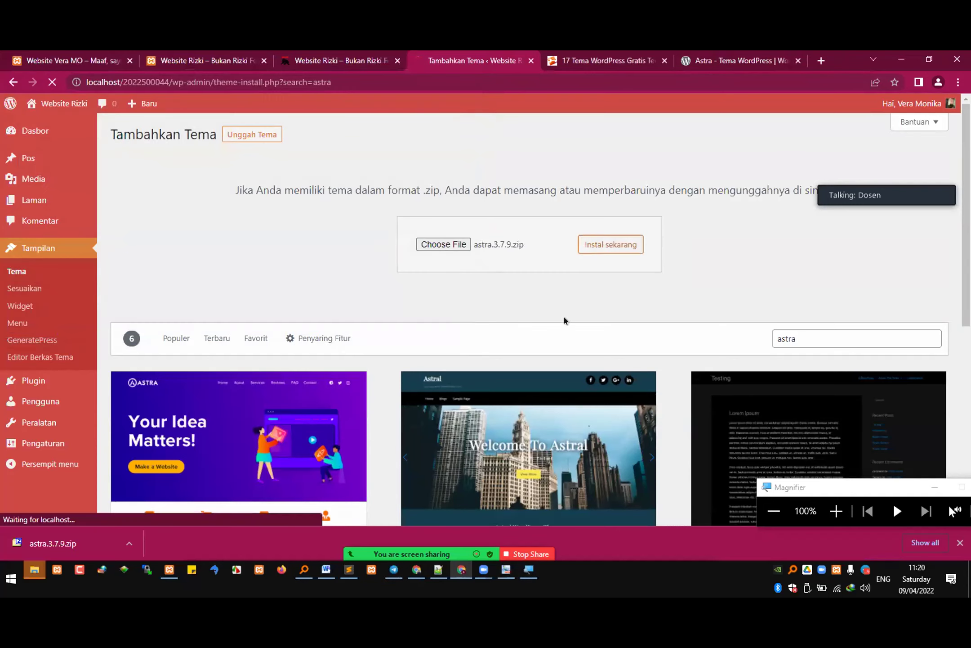
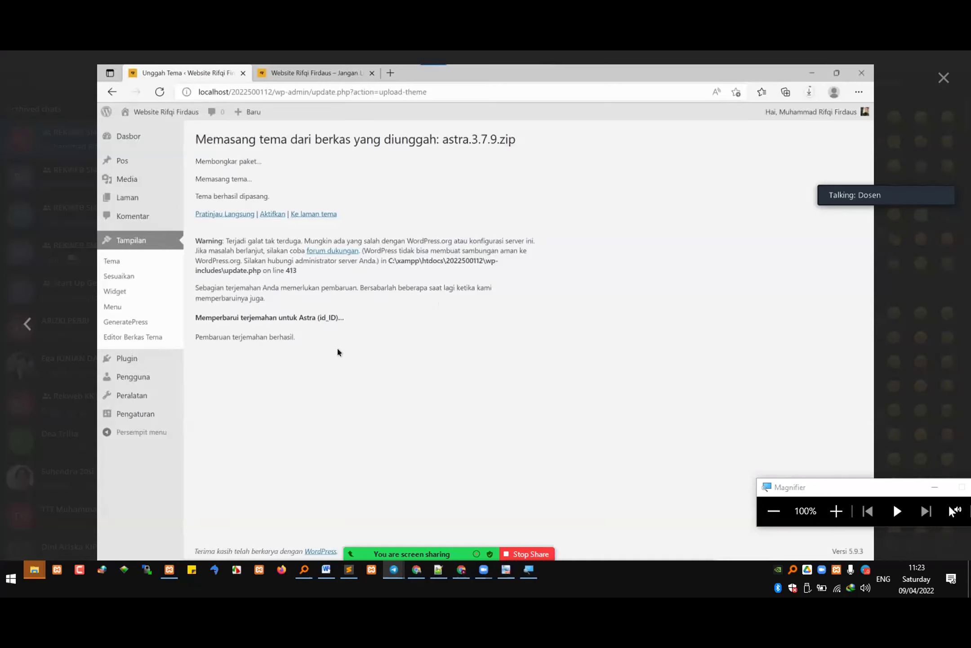
Close the shared screenshot in Telegram and bring the WordPress theme-install page back in Chrome
key("Escape")
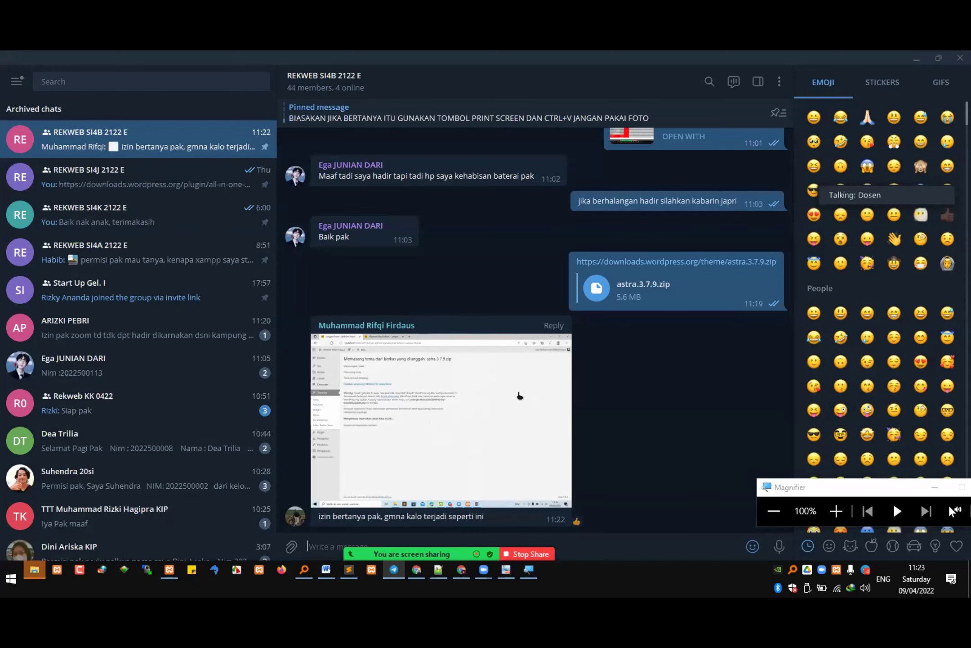
left_click(415, 571)
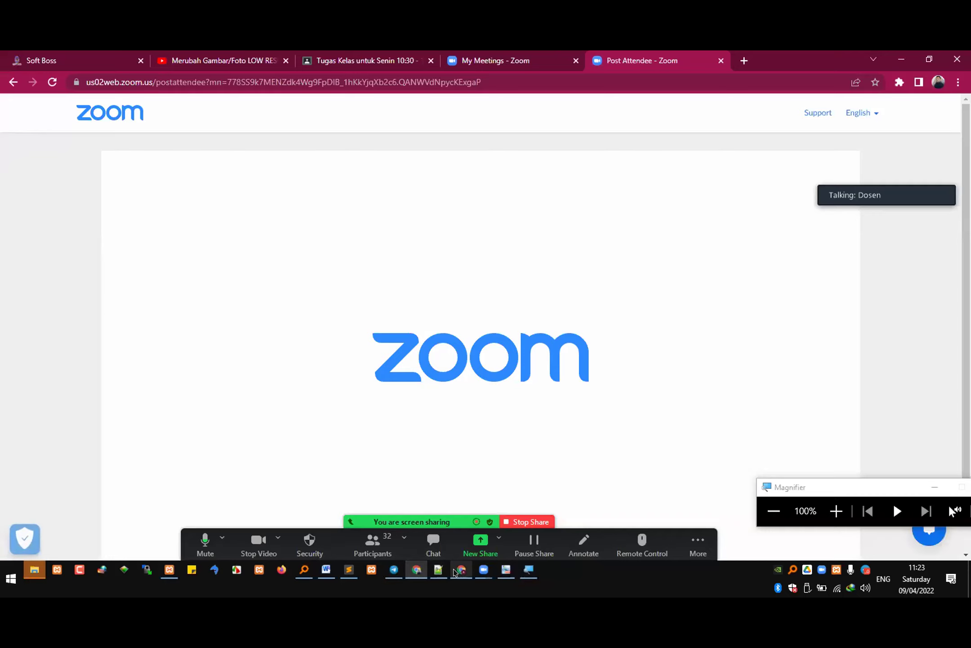
left_click(462, 569)
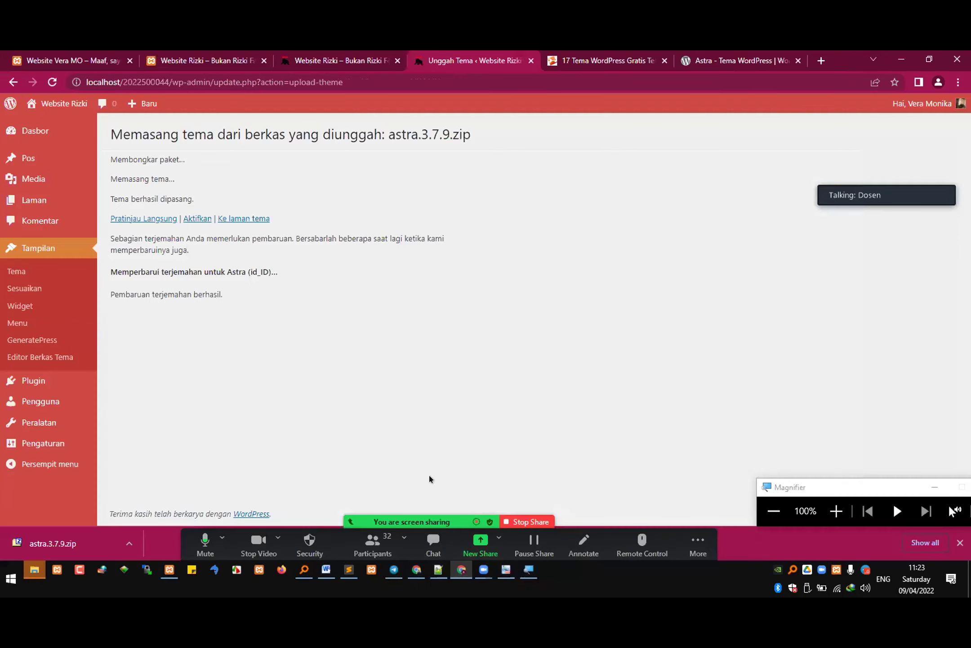
Activate the installed Astra theme, then check the classmate's shared screenshot in the chat
left_click(203, 219)
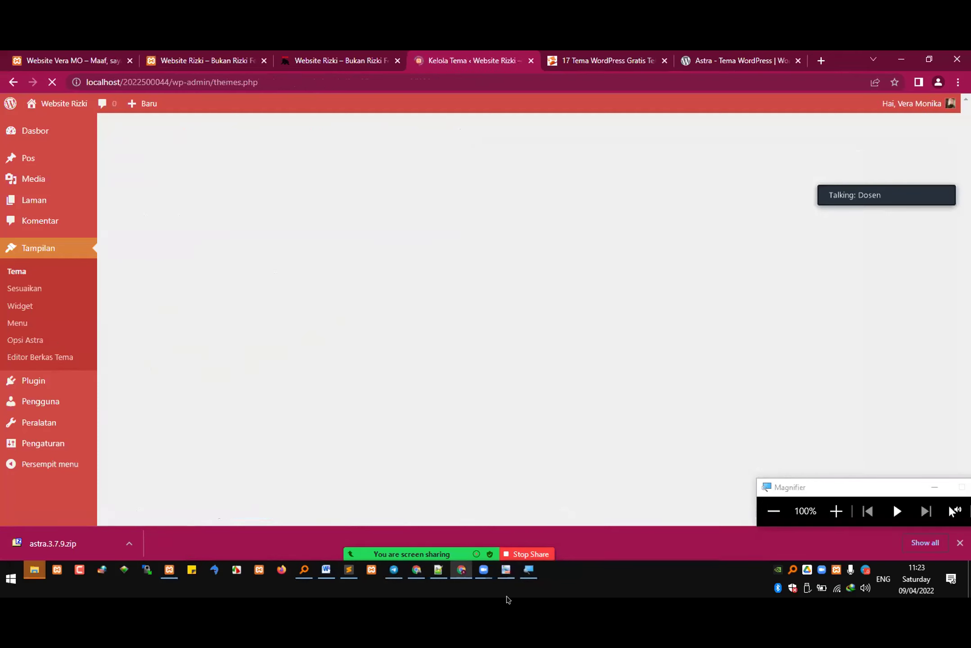
mouse_move(420, 568)
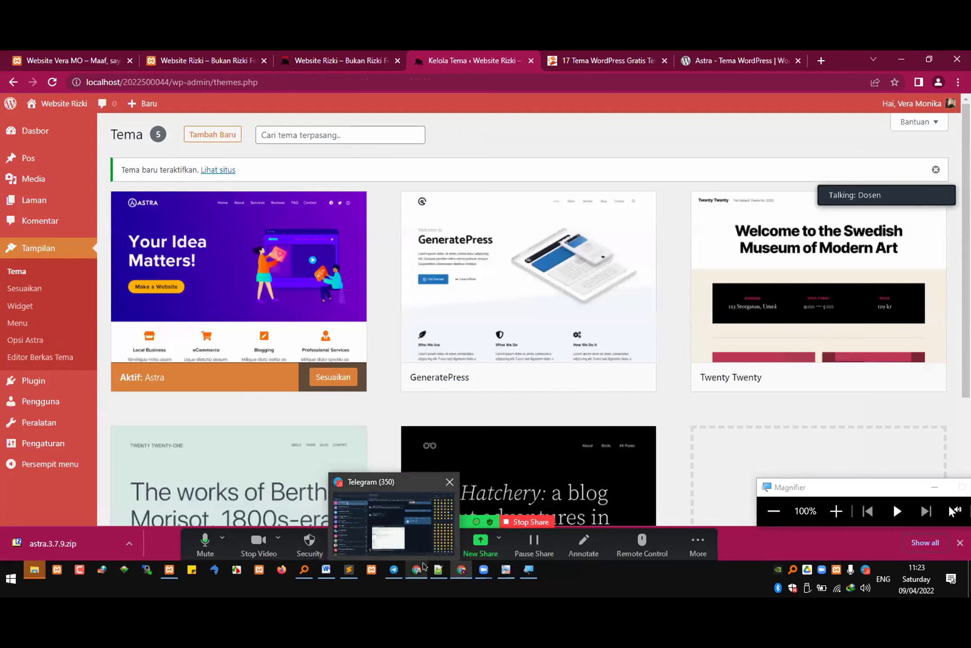
left_click(394, 569)
left_click(393, 371)
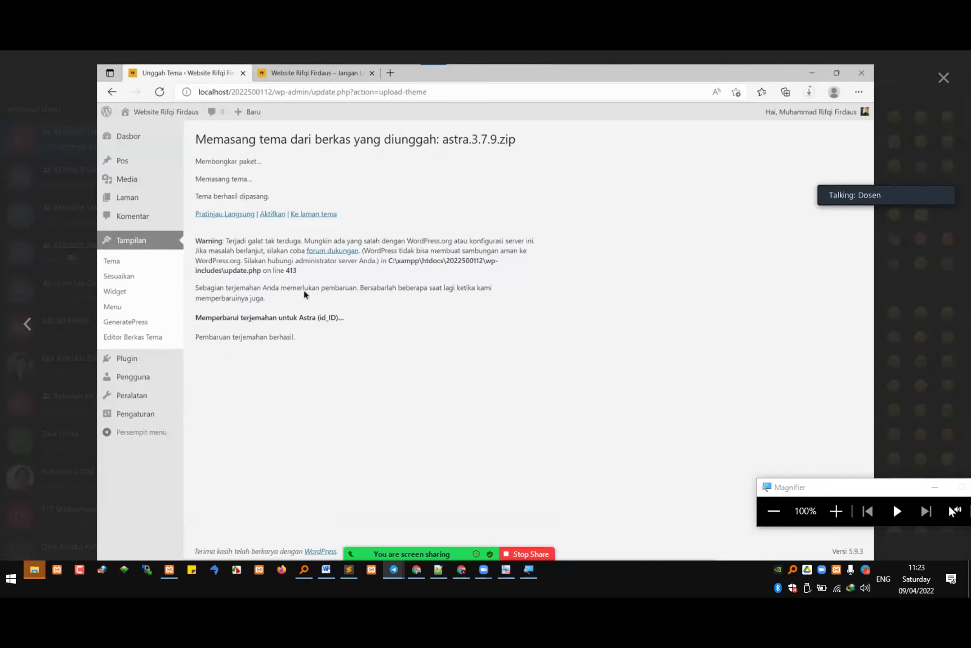
key("Escape")
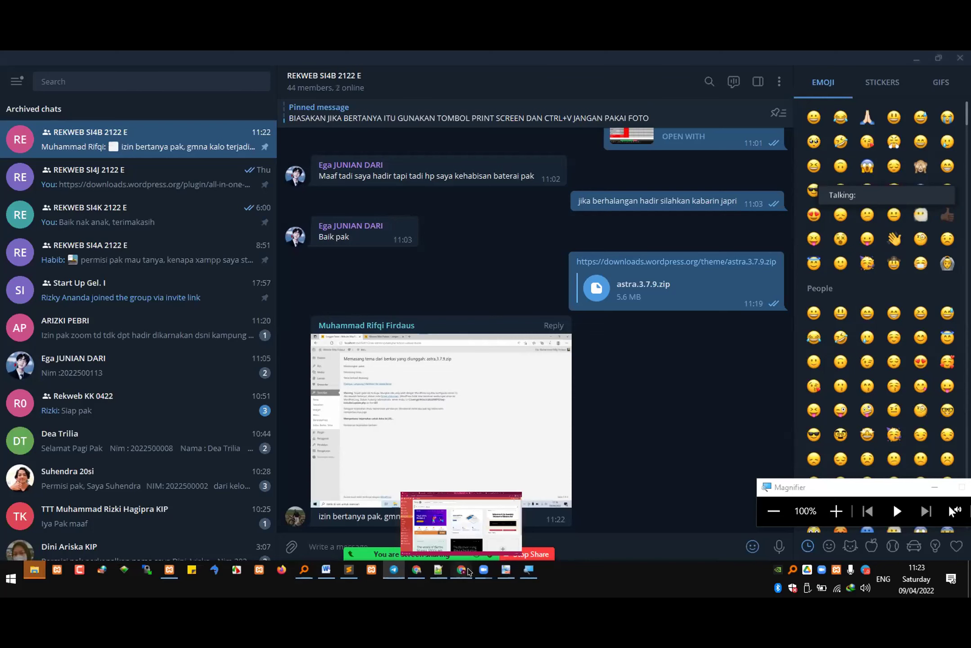
Return to the browser, view the live Website Rizki tab, then go back to the Themes page
key("alt+Tab")
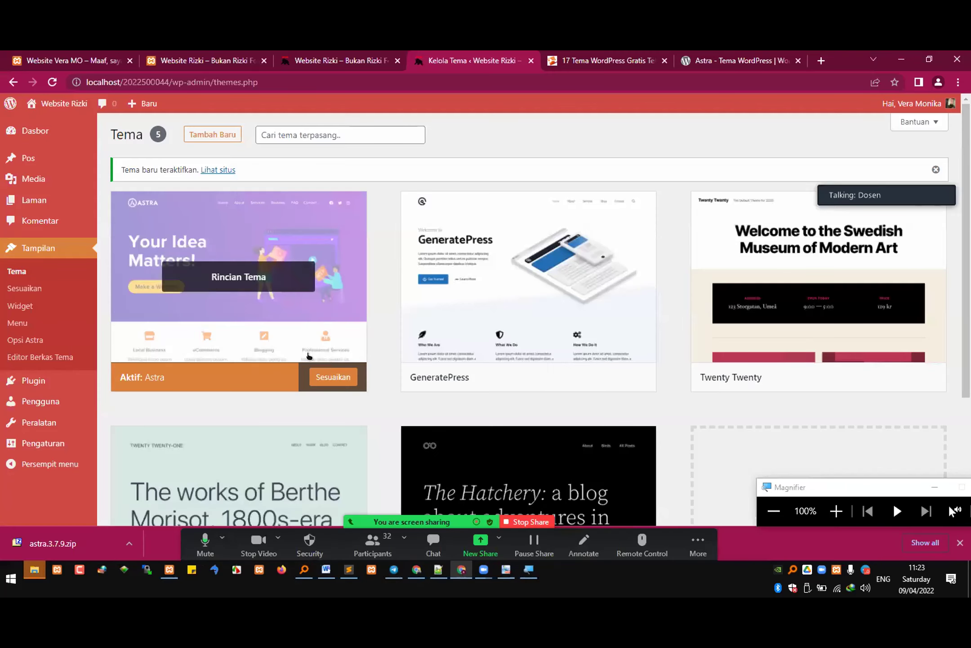
left_click(330, 60)
left_click(455, 61)
mouse_move(49, 111)
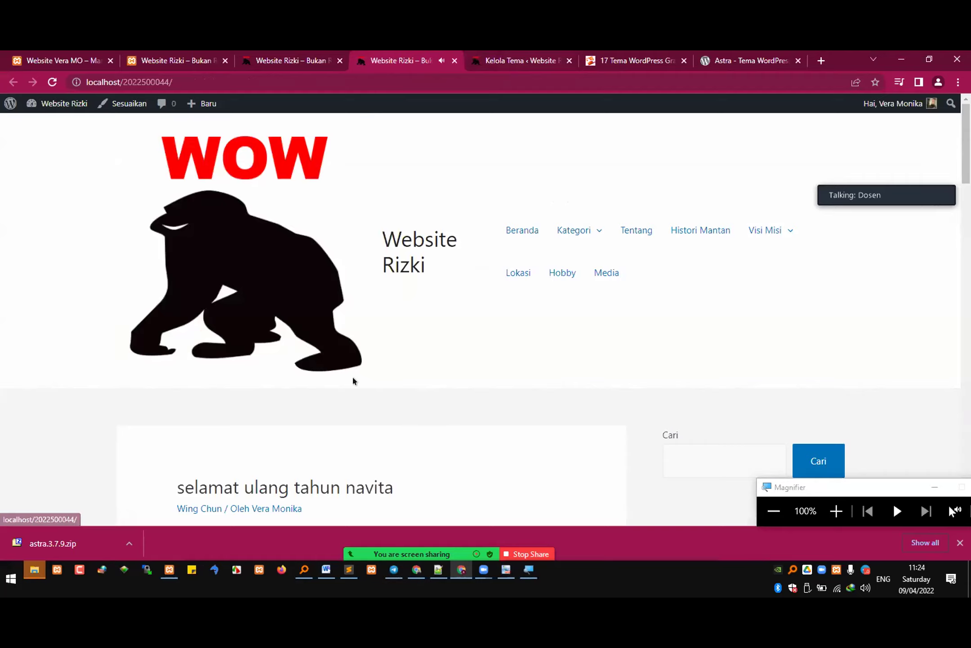
Compare the old and Astra site layouts, close the download bar, and return to Kelola Tema
scroll(453, 413, "down", 6)
scroll(453, 426, "down", 11)
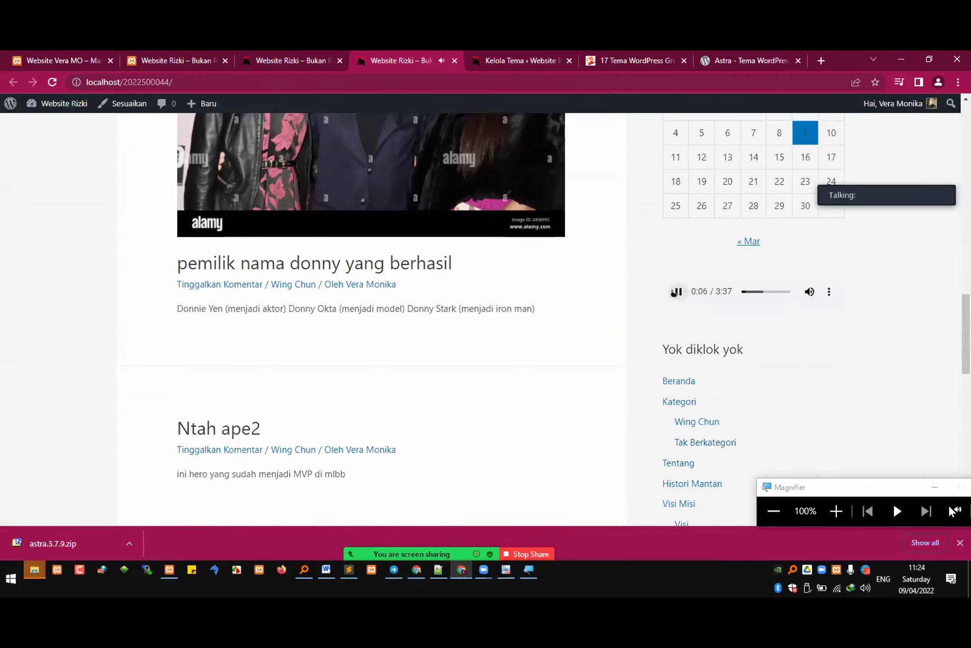
left_click_drag(966, 333, 966, 143)
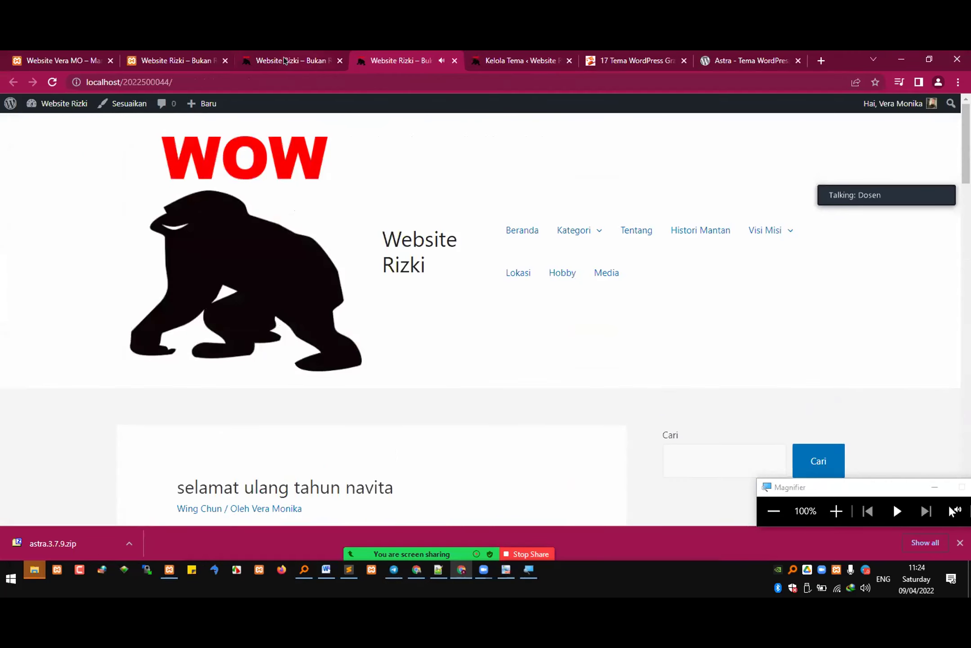
left_click(302, 57)
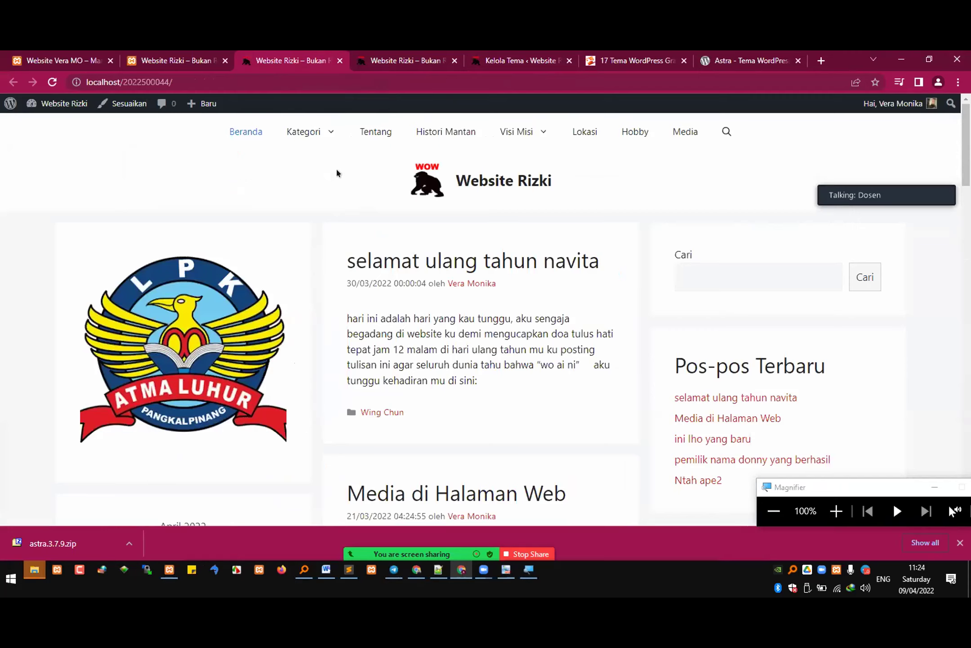
left_click(402, 54)
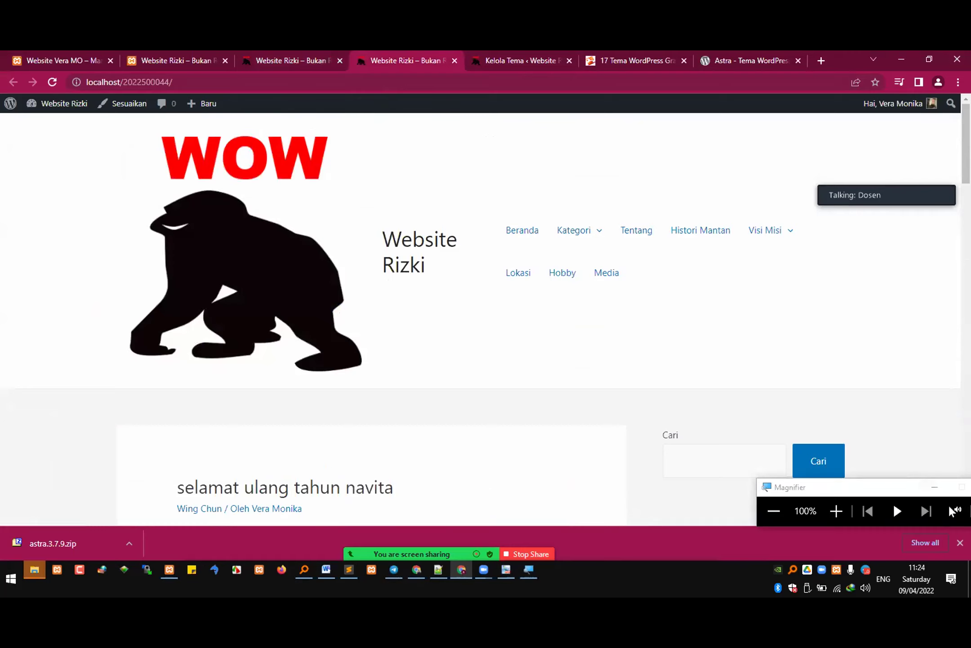
left_click(960, 543)
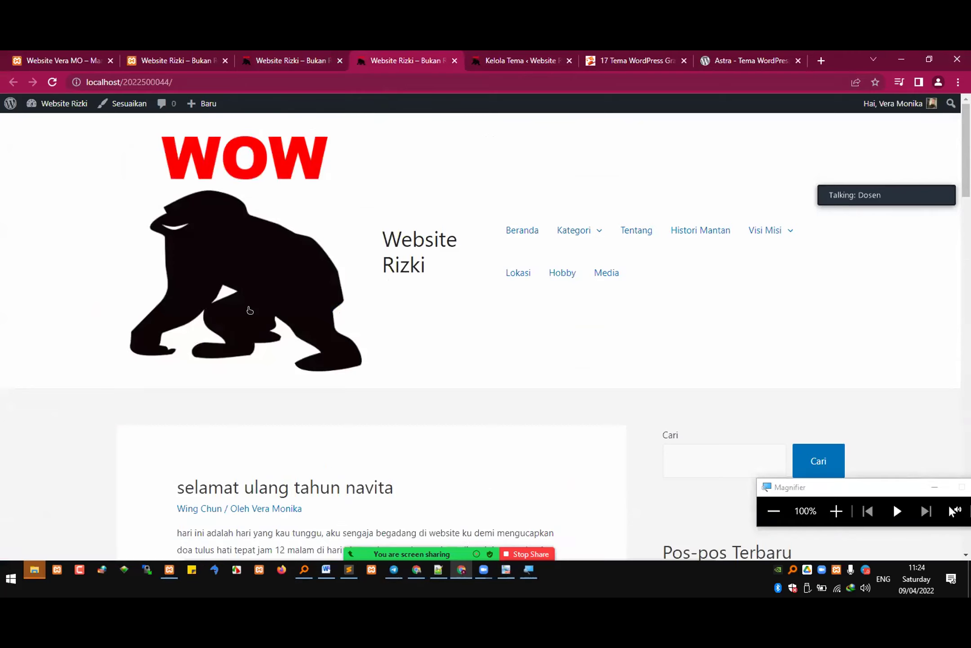
left_click(511, 58)
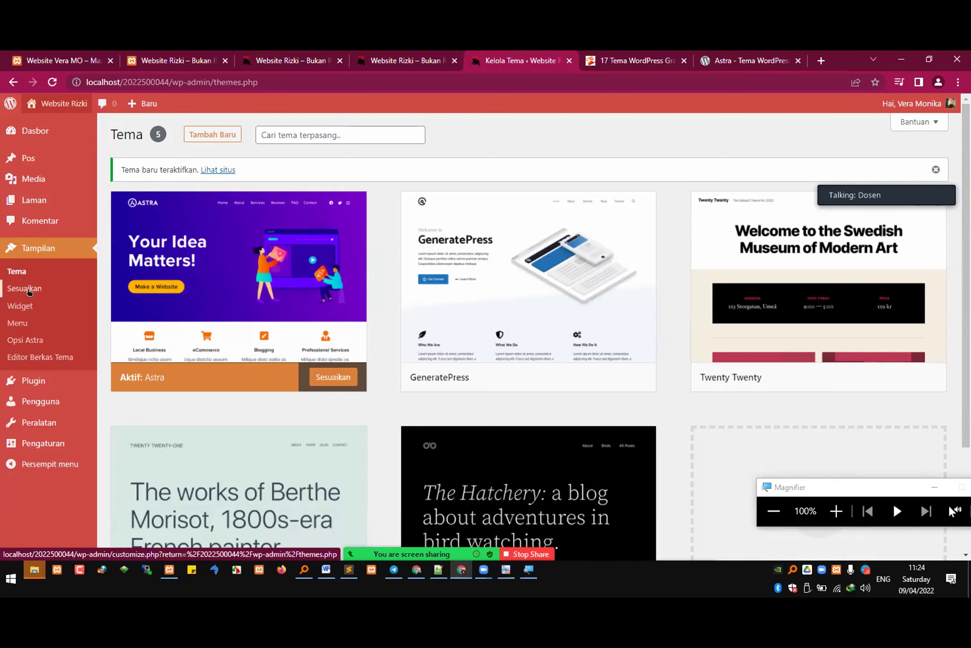
Open the Customizer from Tampilan > Sesuaikan and enter its Global settings panel
left_click(25, 288)
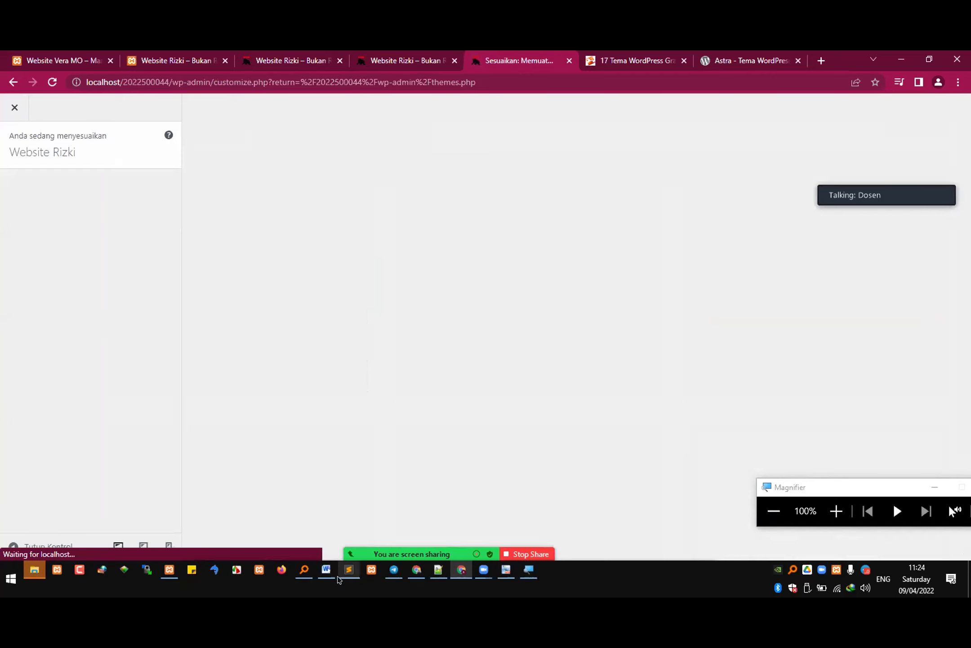
left_click(349, 569)
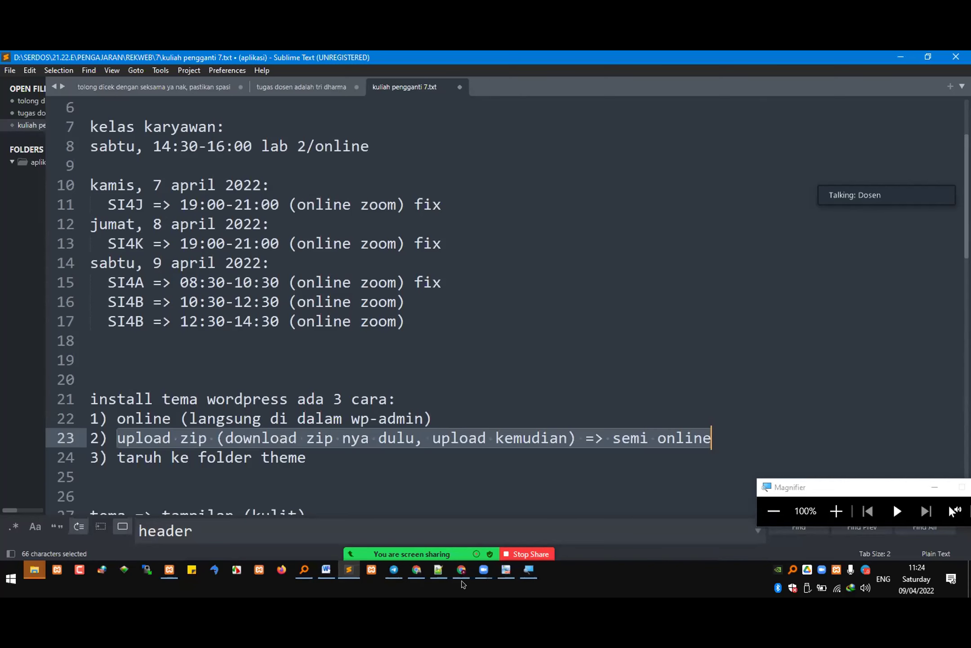
key("alt+Tab")
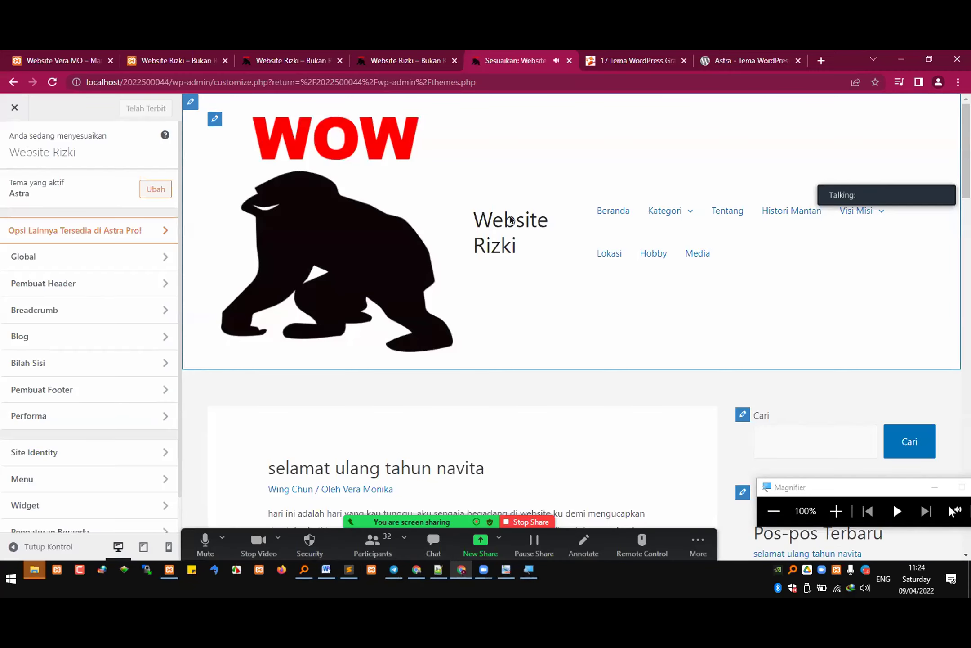
scroll(760, 371, "down", 15)
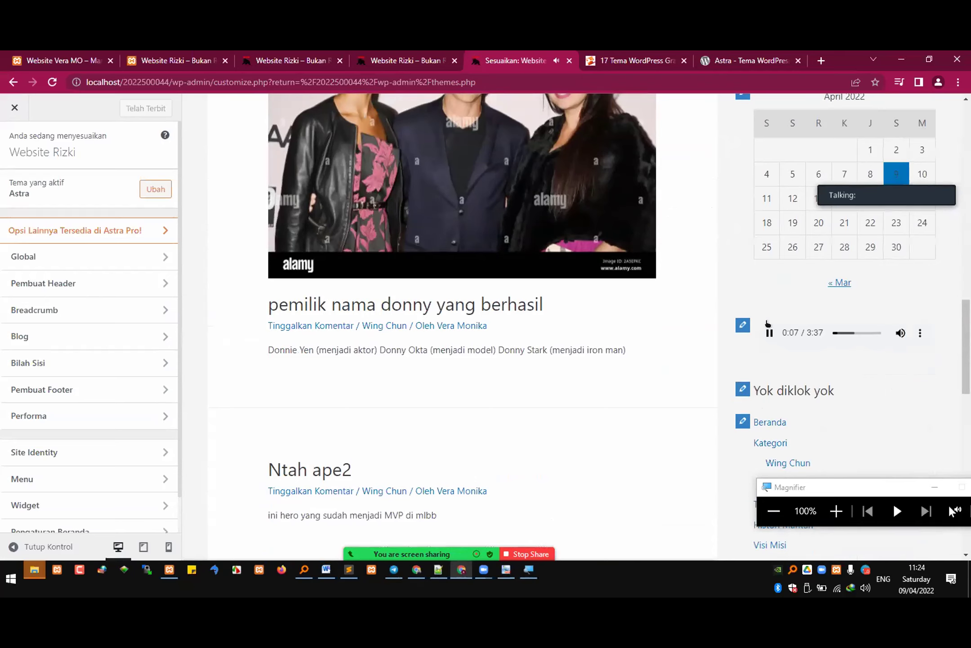
scroll(481, 275, "up", 10)
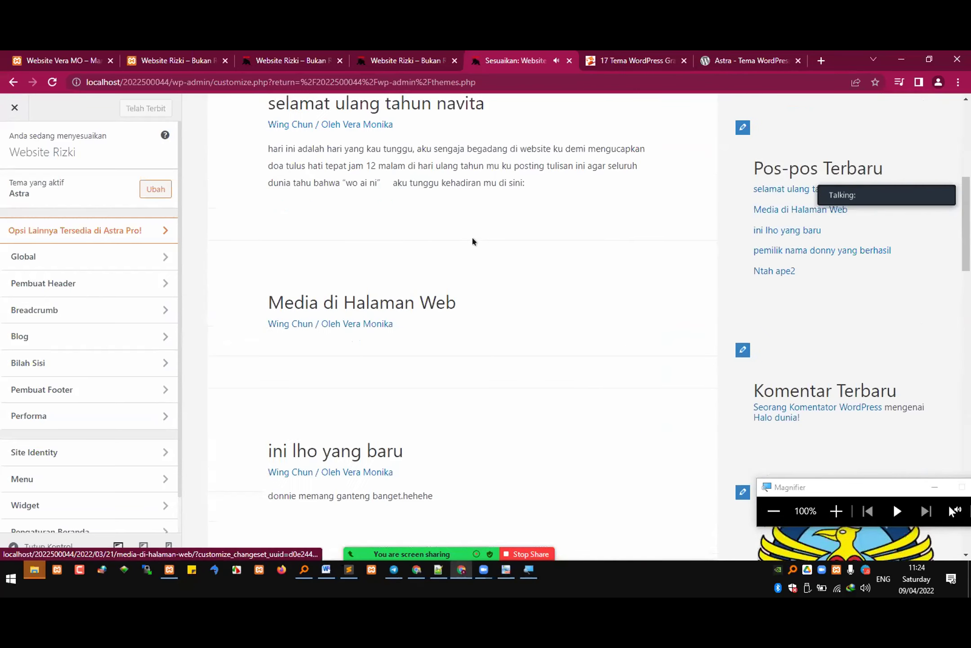
scroll(486, 225, "up", 8)
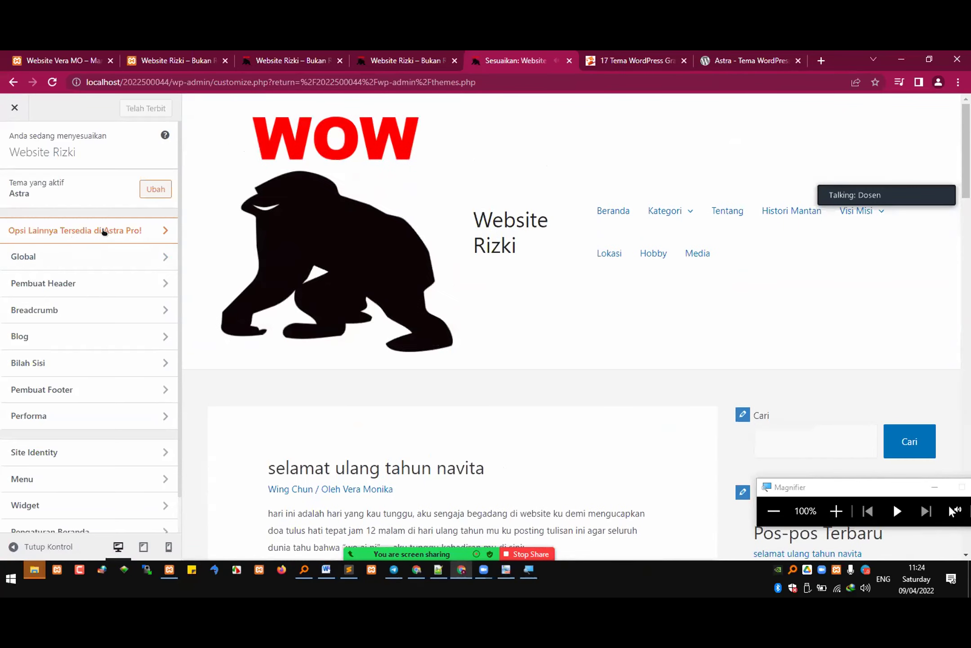
left_click(132, 257)
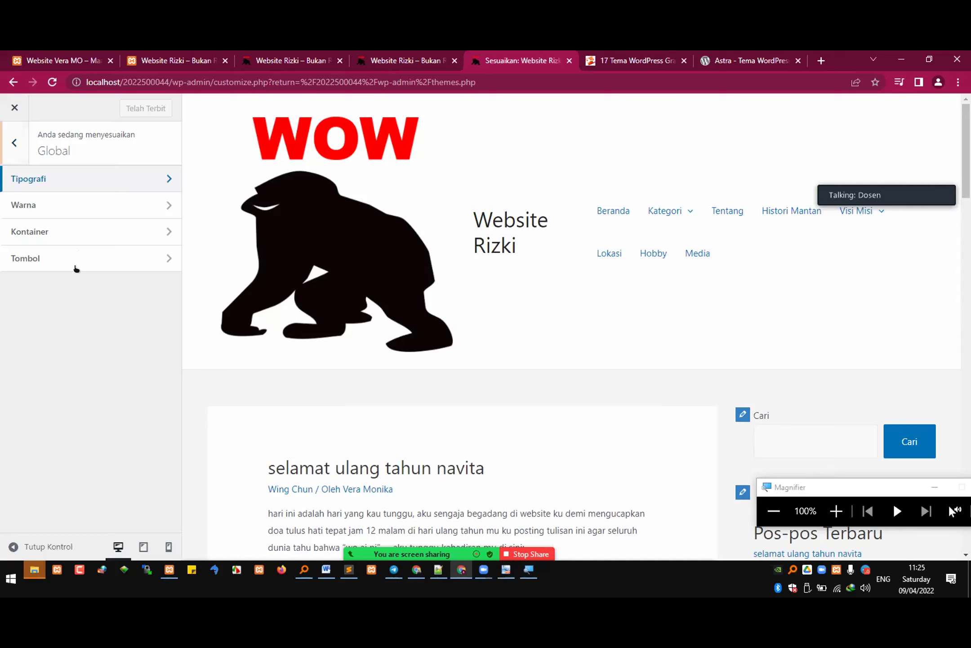
Close the lecture and Downloads folder windows and the extra themes-article and Astra tabs
left_click(34, 570)
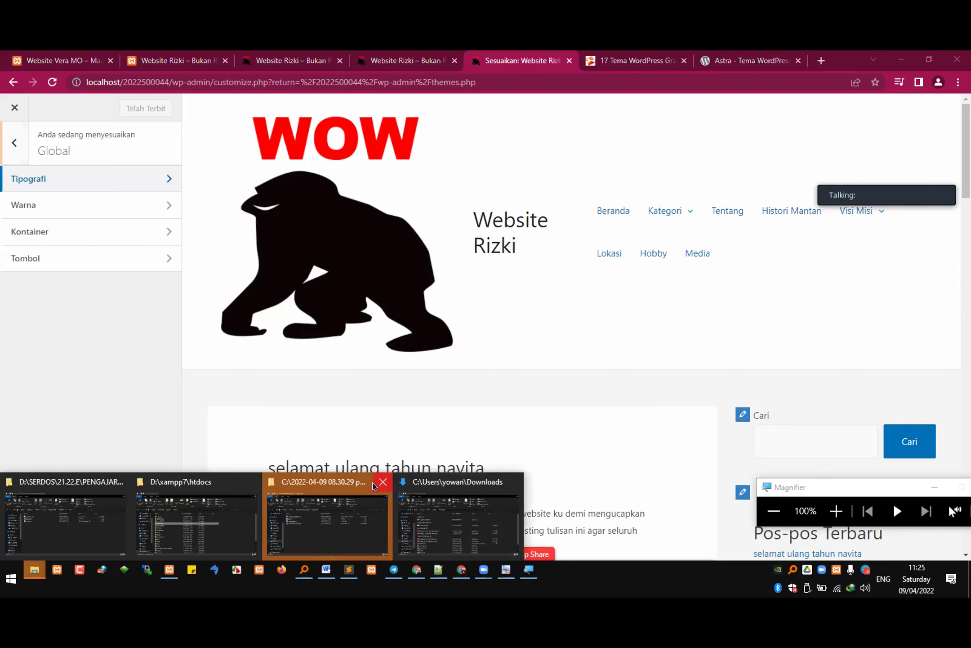
left_click(383, 482)
left_click(375, 483)
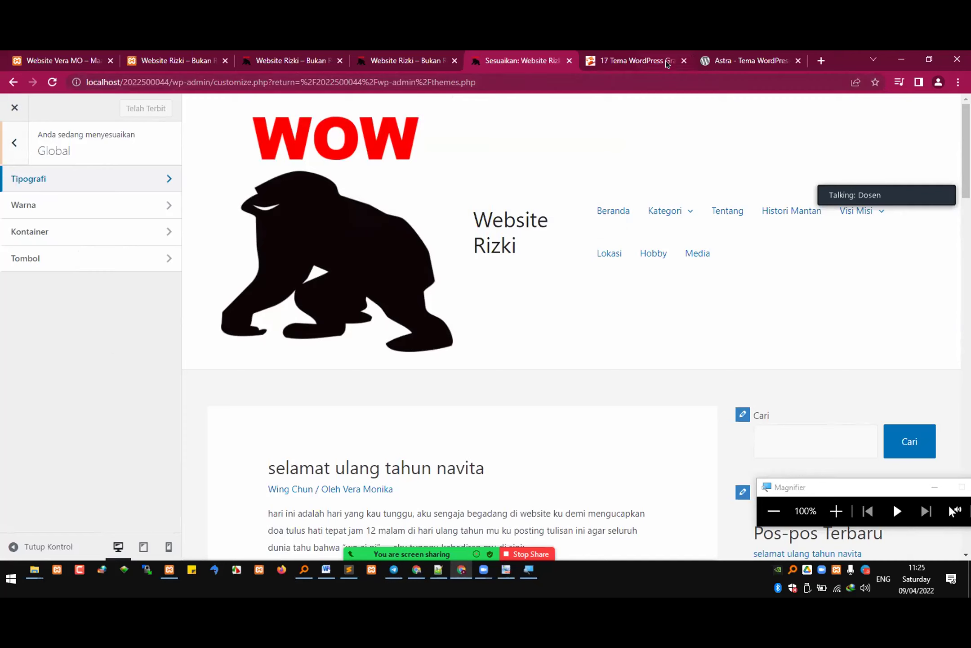
left_click(684, 62)
left_click(683, 62)
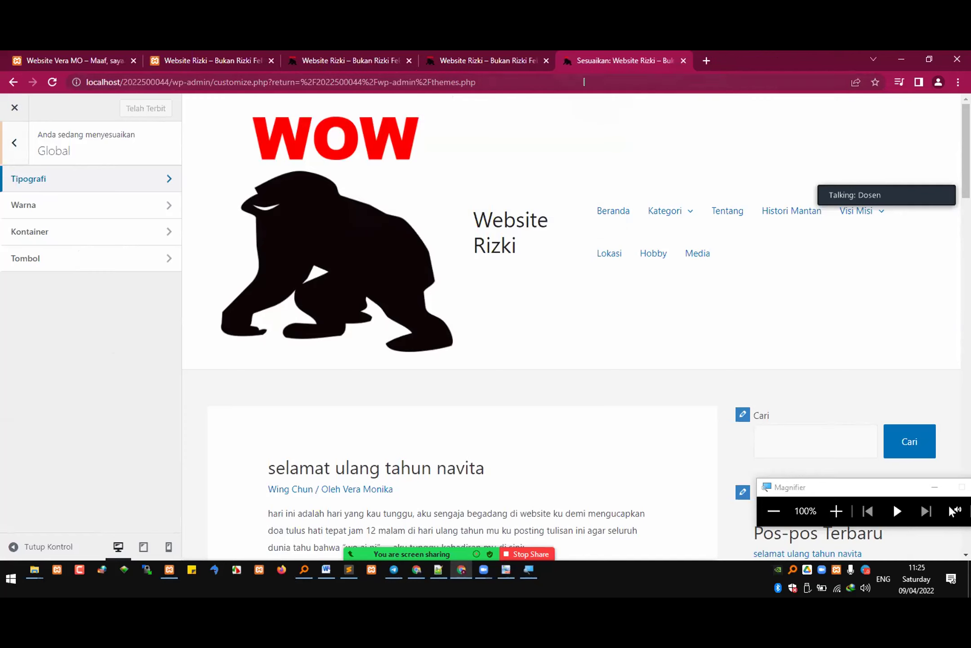
Reload the Customizer, reopen the Global settings, and close the Magnifier window
key("ctrl+l")
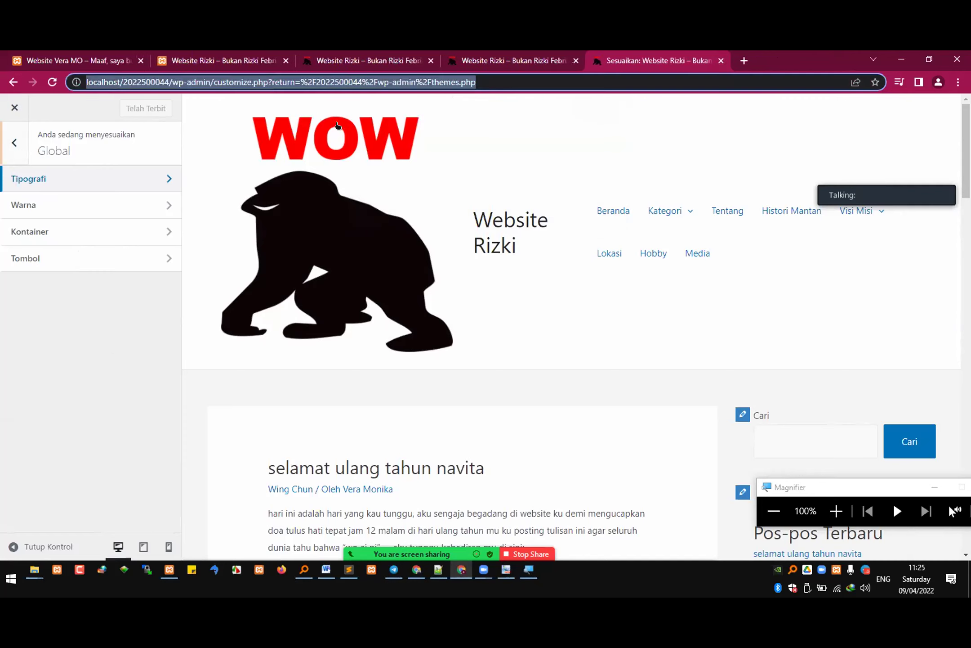
key("Return")
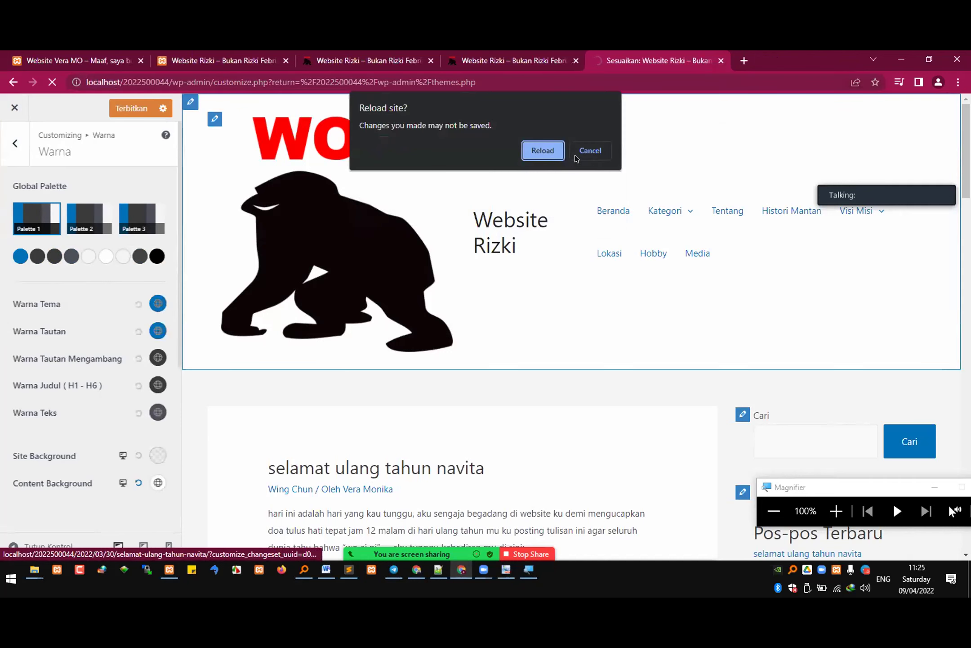
left_click(543, 150)
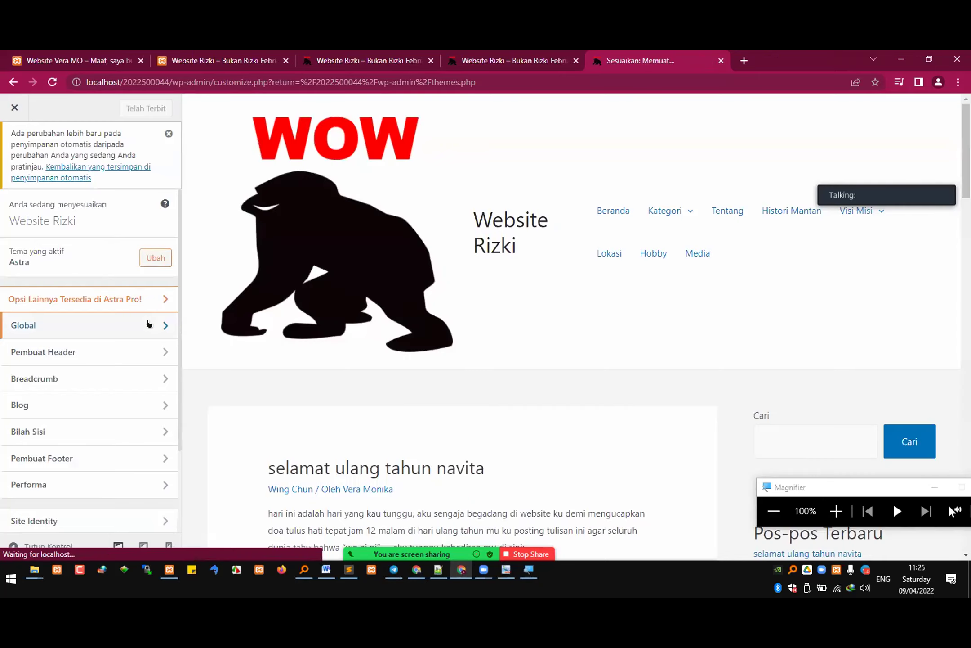
left_click(159, 327)
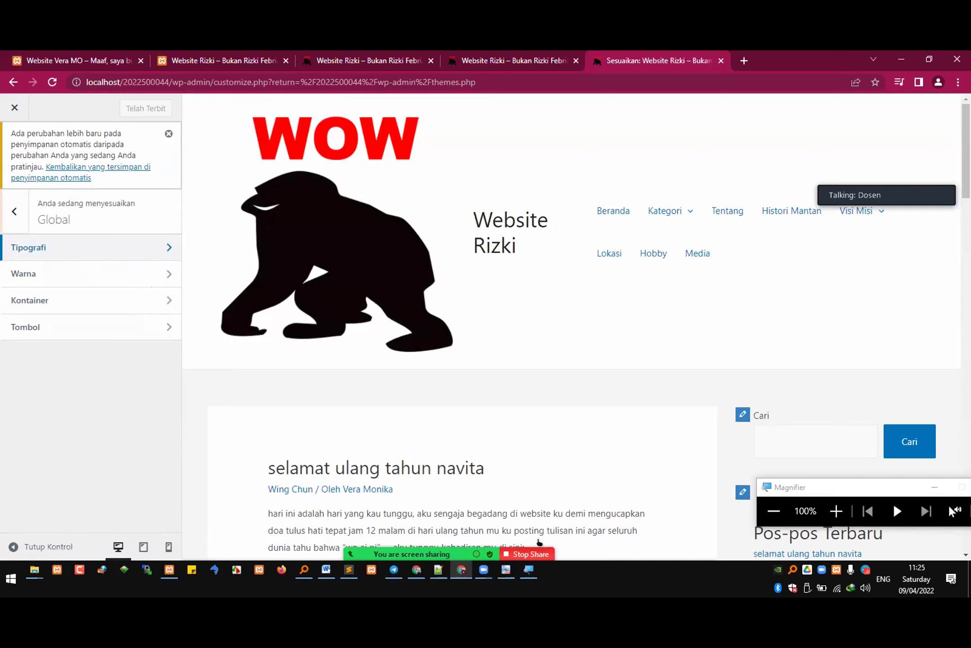
left_click_drag(890, 492, 733, 437)
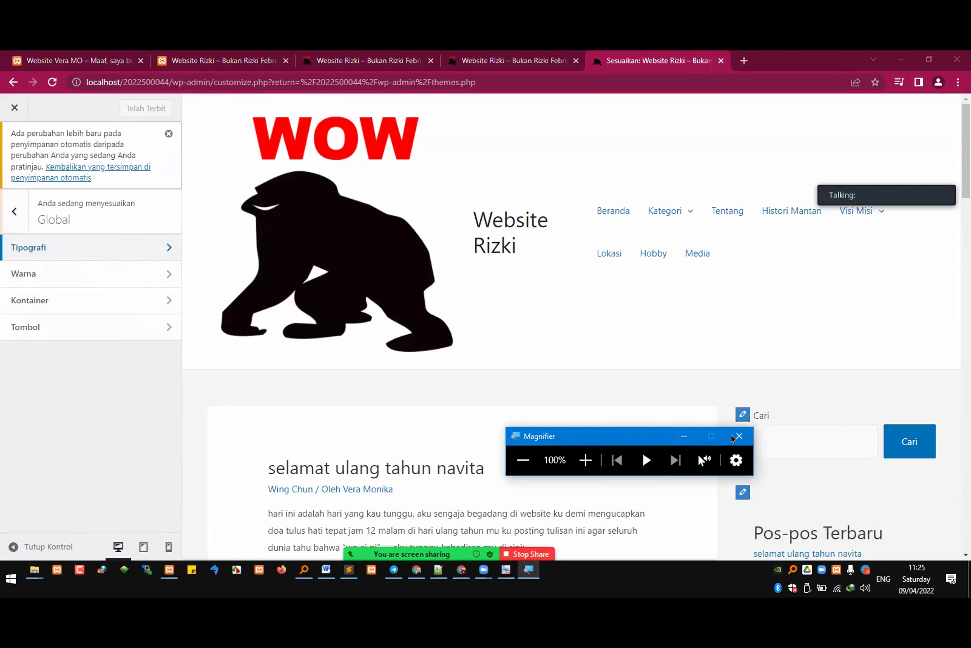
left_click(734, 438)
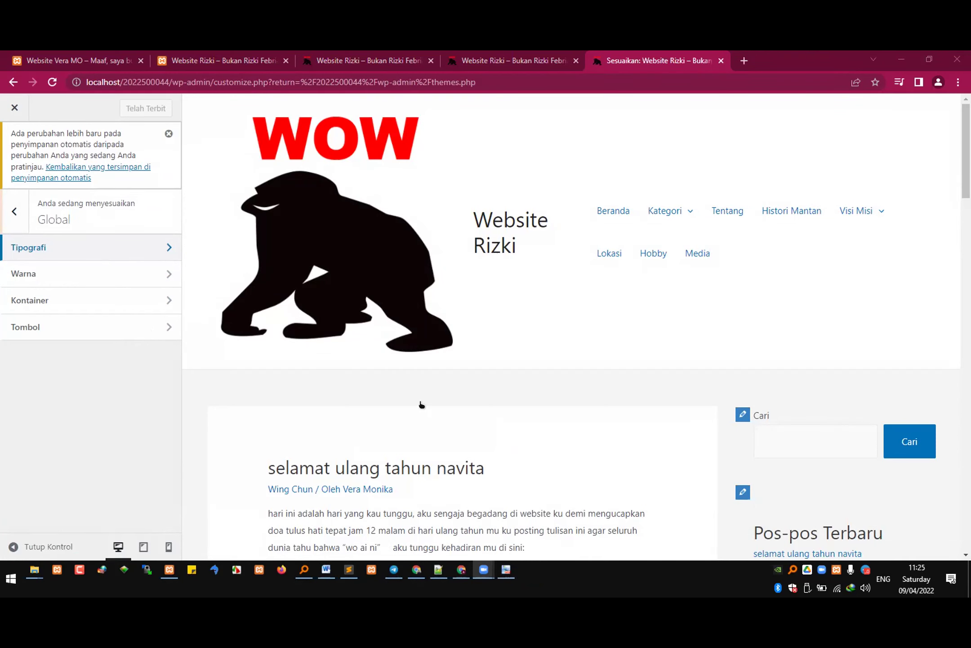
Open Tipografi and set the Body Font Family to Times
key("Return")
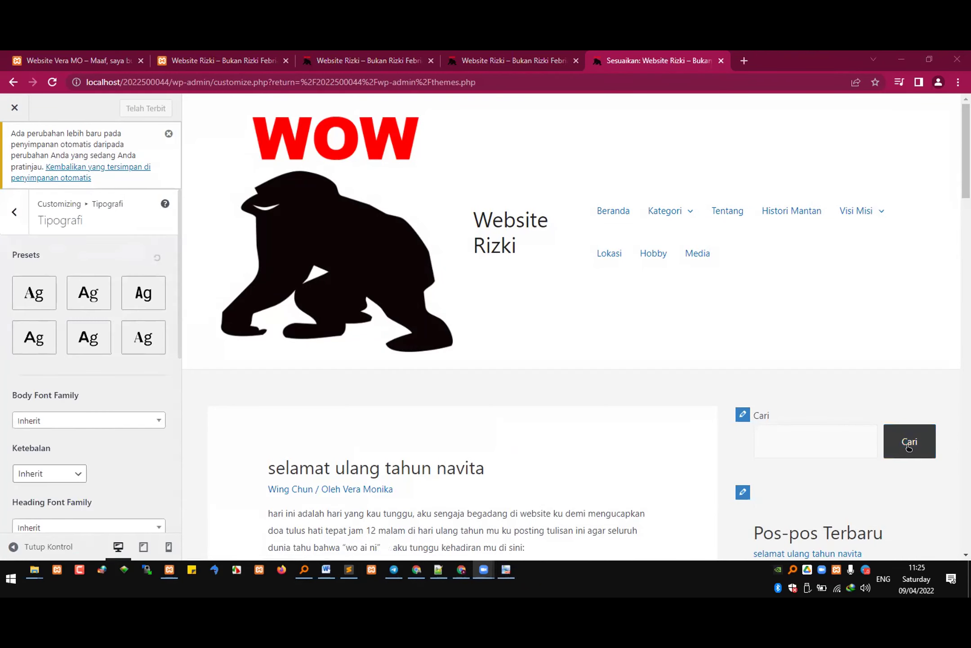
scroll(50, 349, "down", 1)
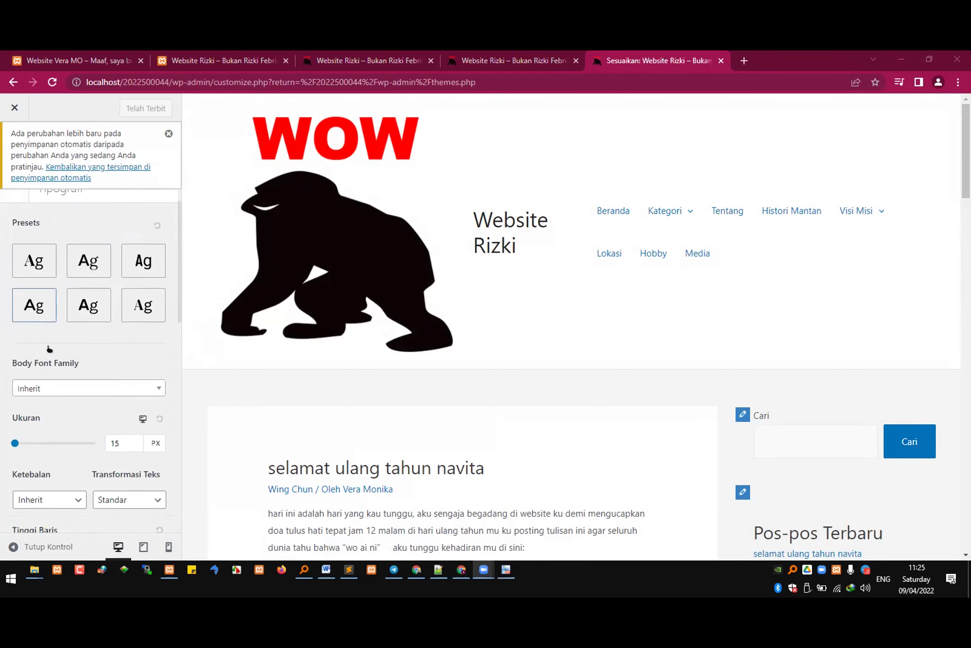
scroll(49, 349, "down", 1)
left_click(100, 364)
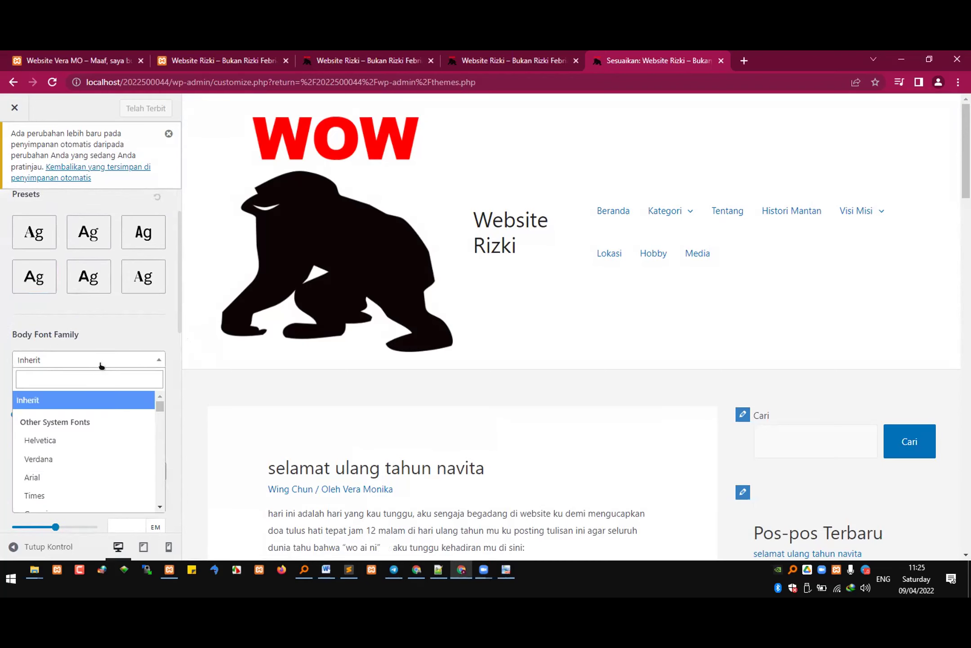
left_click(68, 494)
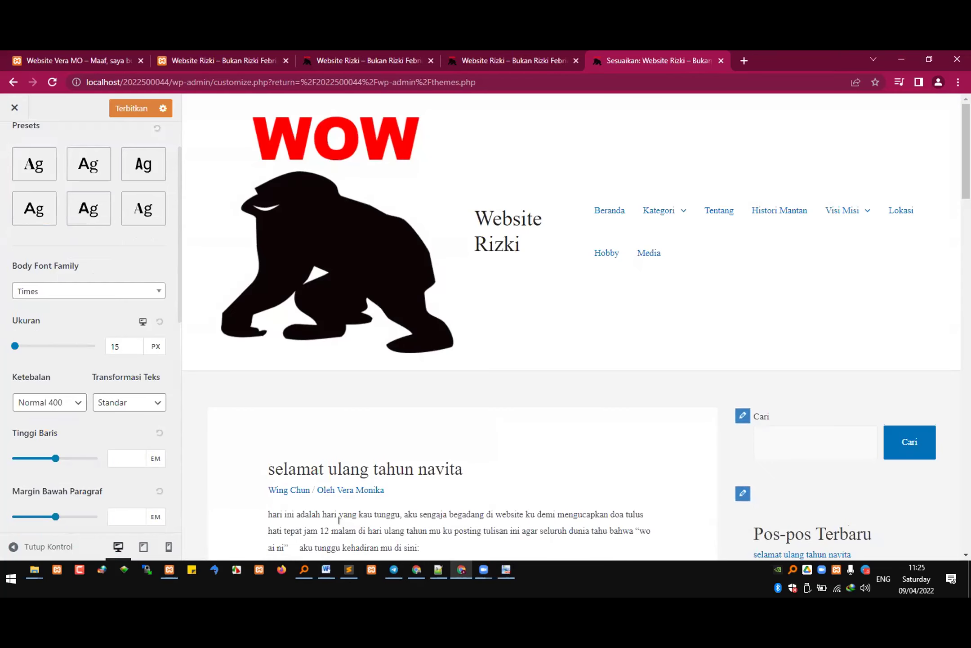
Lower the body Tinggi Baris to 1.04 em and publish the typography changes
left_click_drag(272, 514, 459, 522)
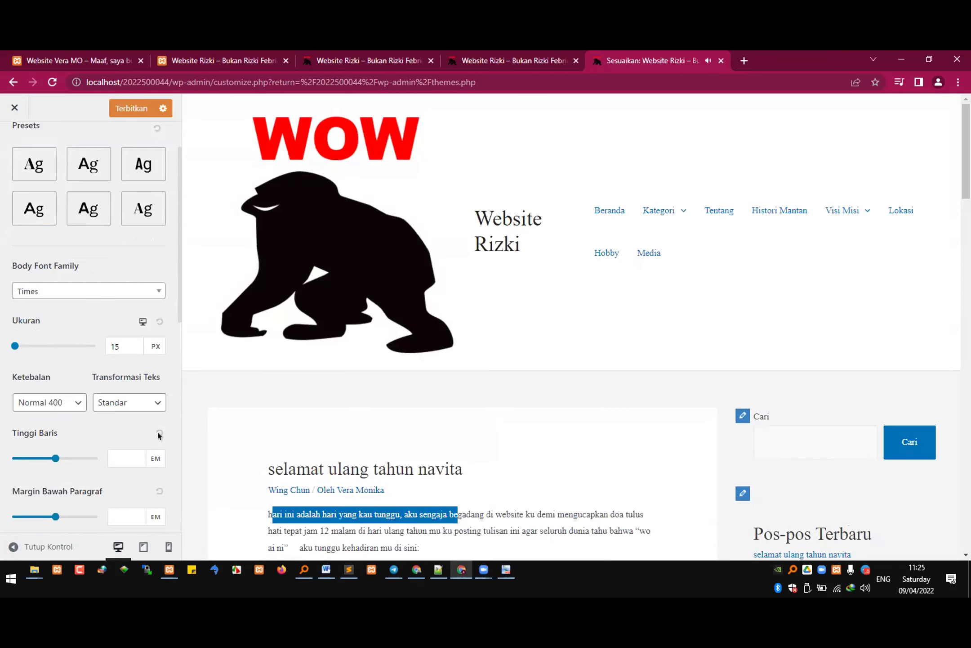
scroll(691, 451, "down", 15)
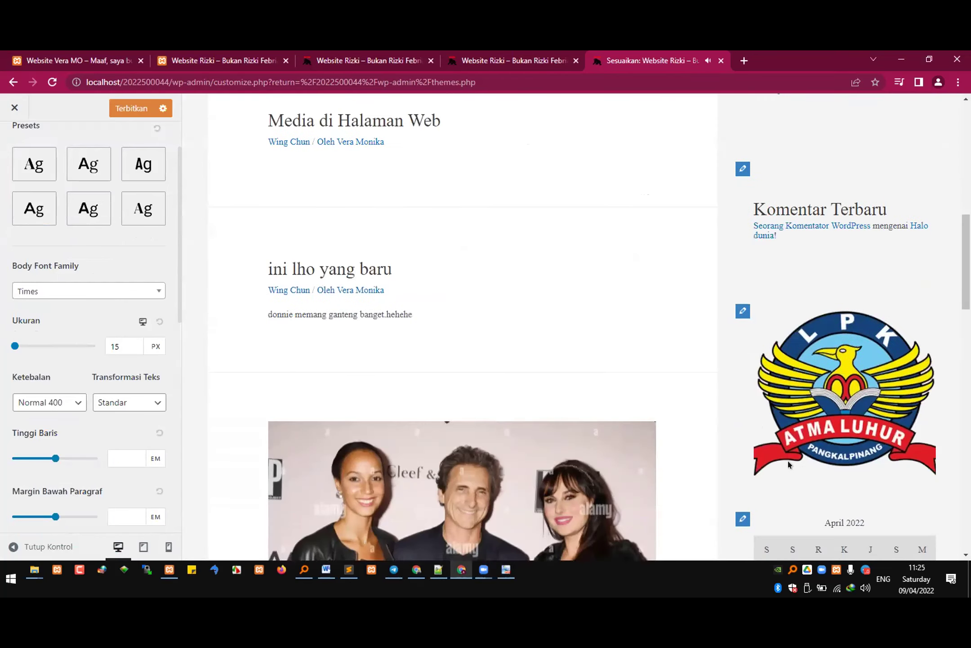
scroll(774, 481, "down", 4)
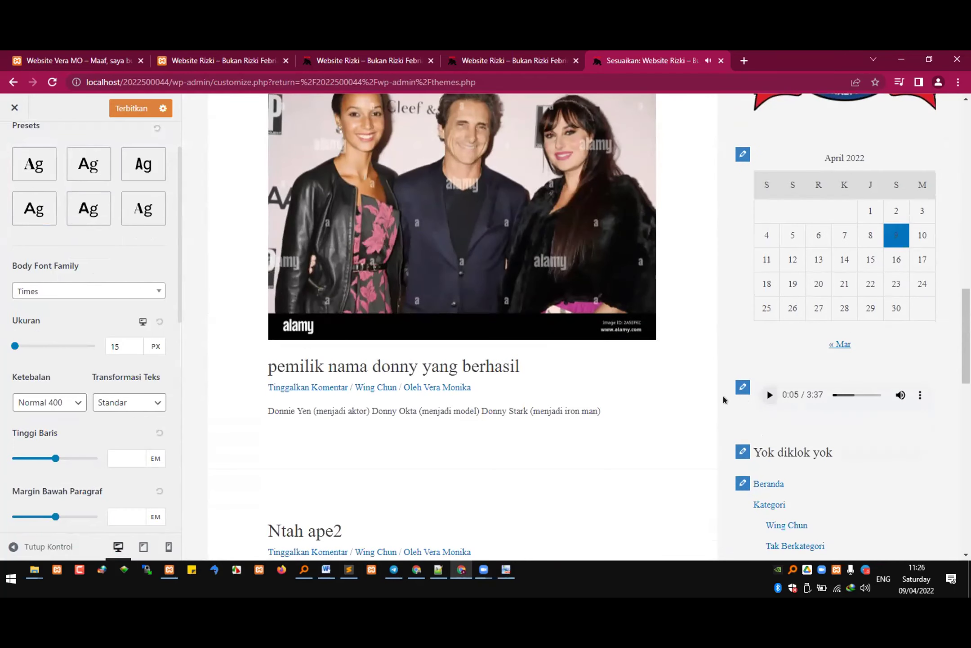
scroll(288, 288, "up", 15)
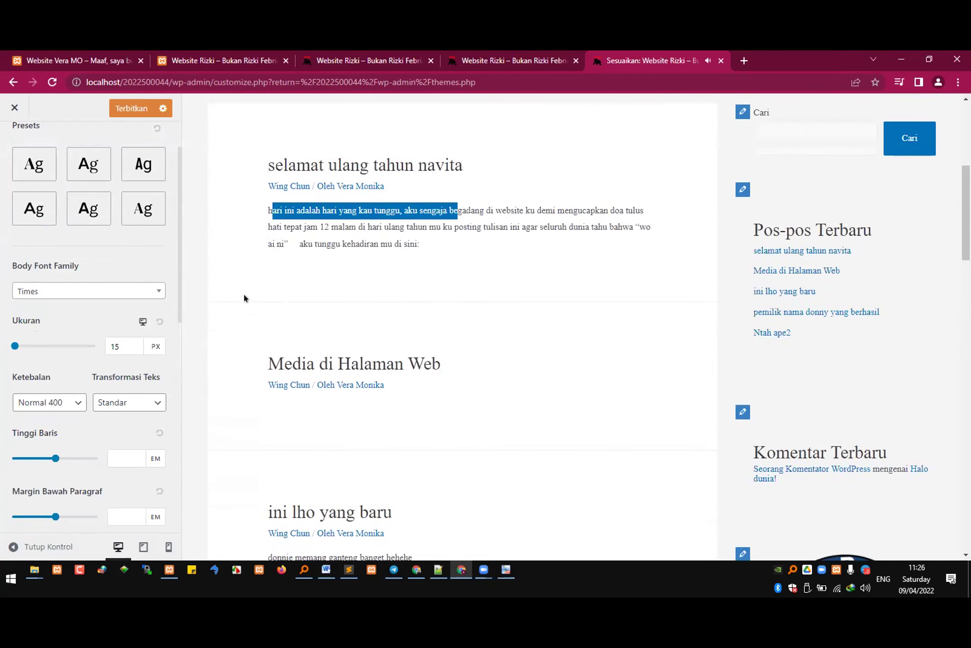
scroll(146, 329, "up", 3)
scroll(360, 333, "up", 3)
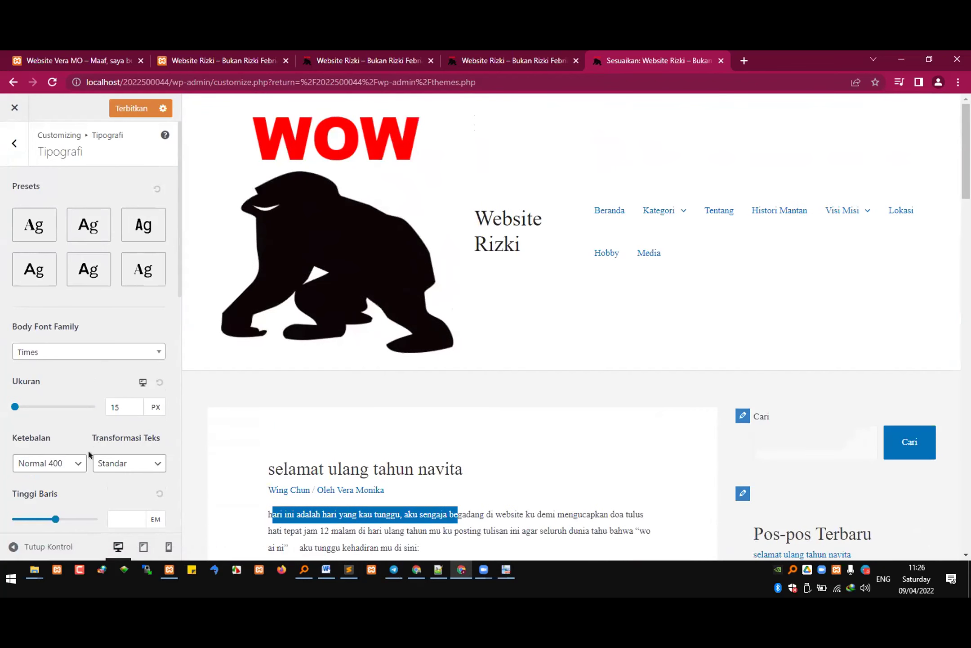
scroll(81, 463, "down", 1)
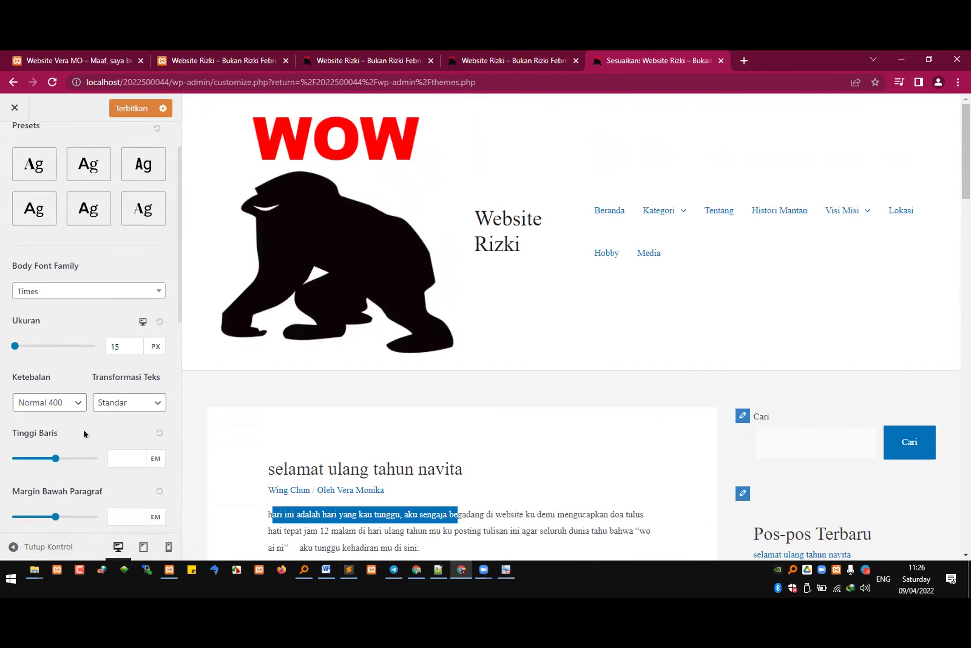
scroll(84, 428, "down", 1)
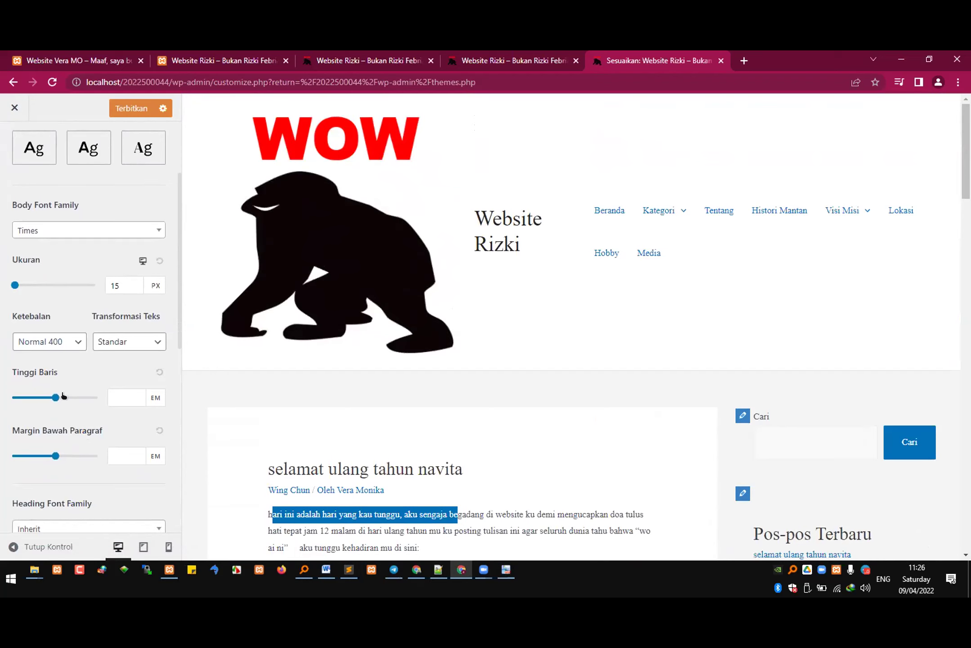
left_click_drag(55, 397, 52, 397)
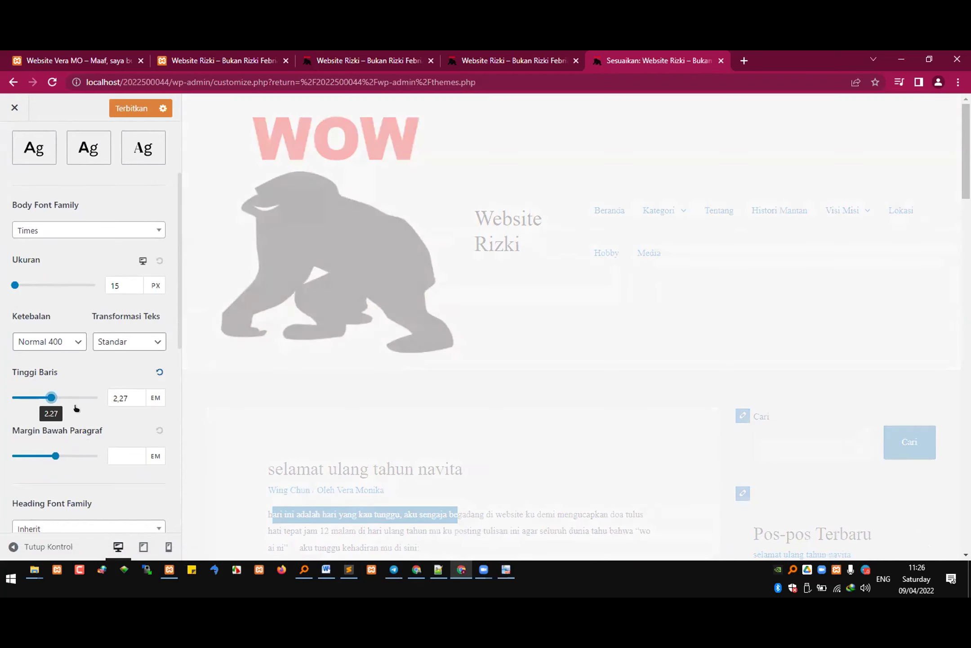
left_click_drag(51, 397, 30, 397)
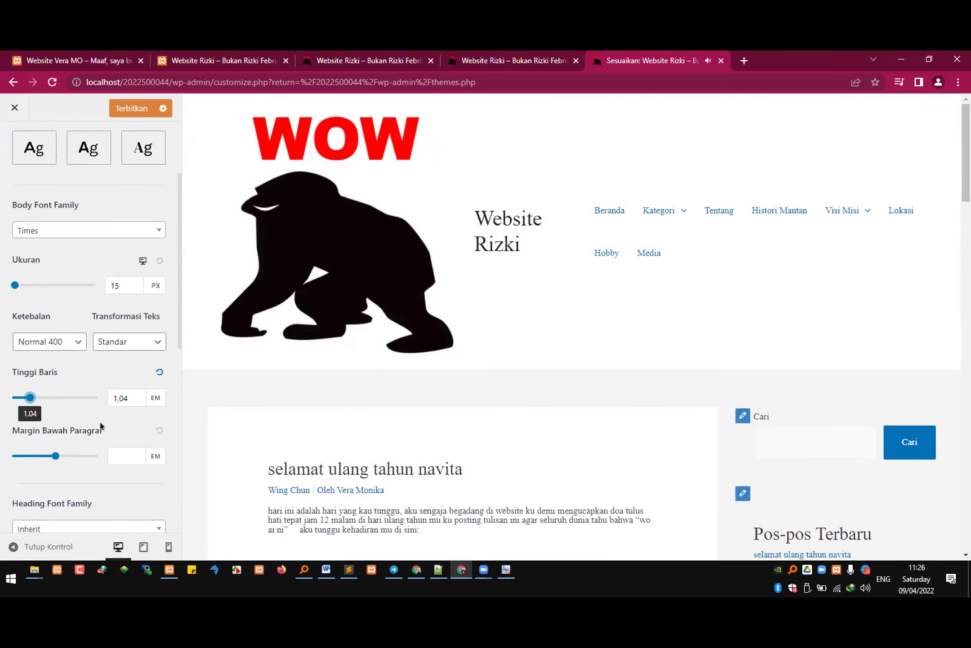
scroll(376, 506, "down", 10)
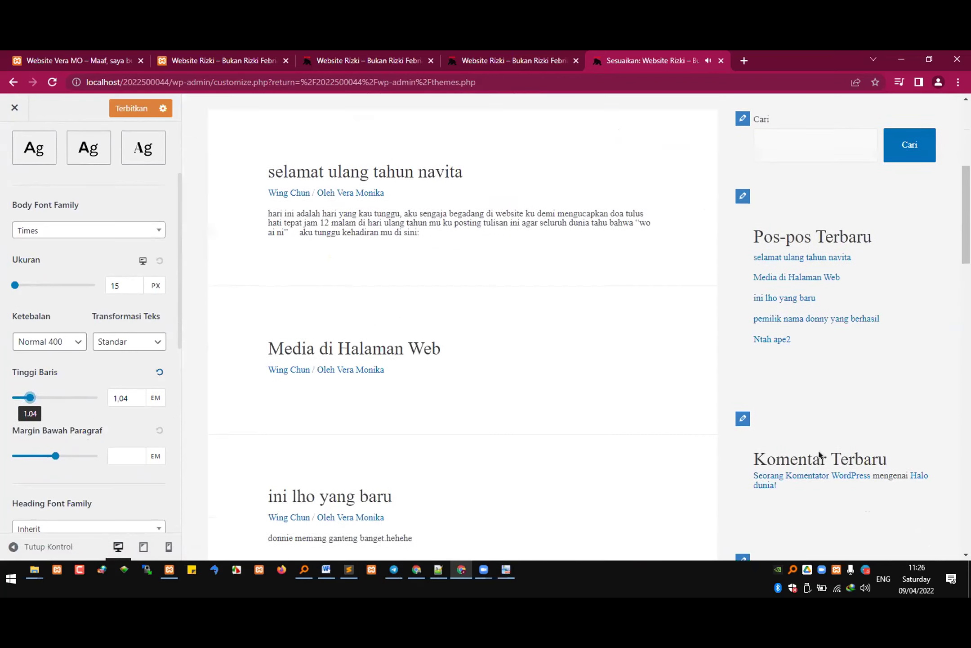
scroll(761, 467, "down", 8)
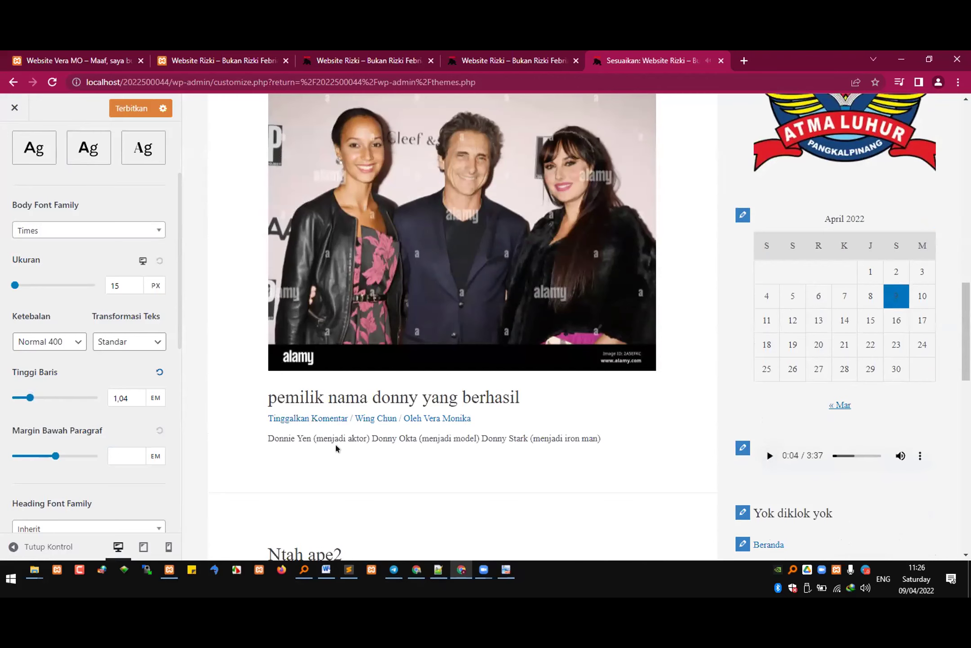
scroll(341, 444, "down", 1)
scroll(72, 482, "down", 3)
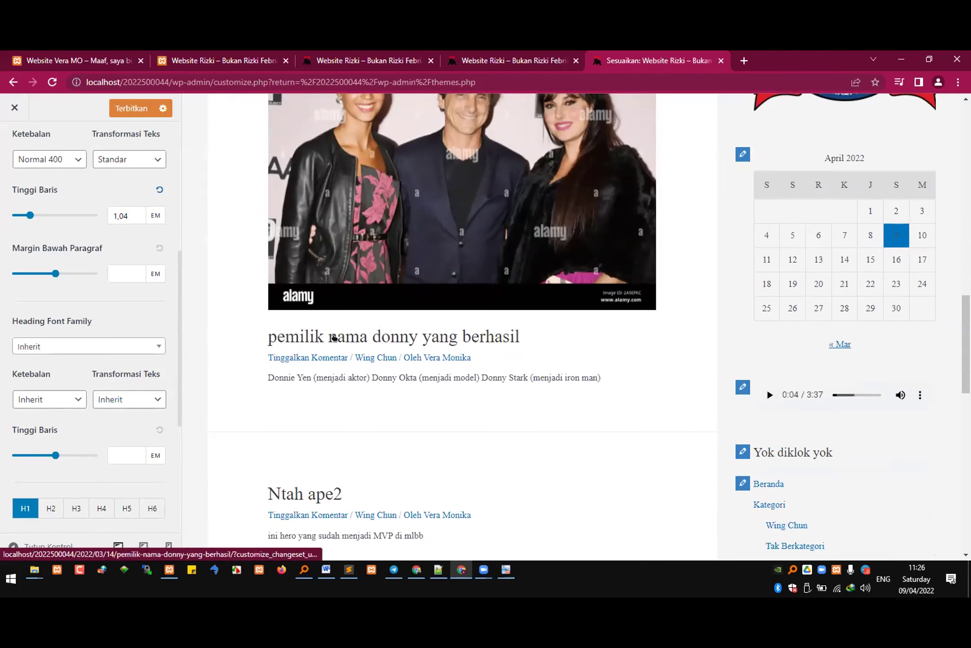
scroll(138, 447, "down", 3)
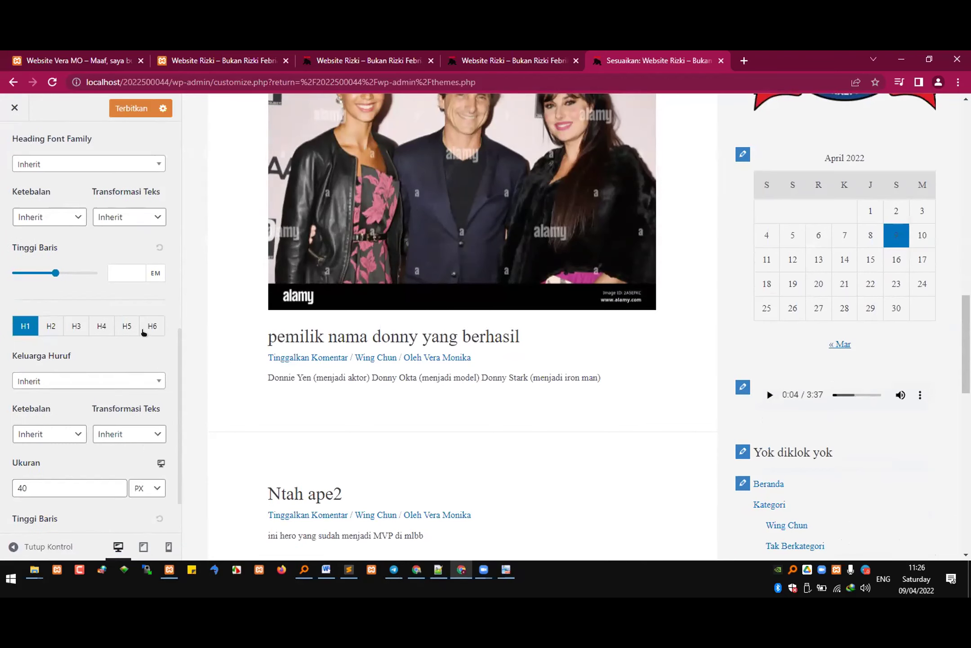
scroll(143, 332, "down", 1)
scroll(134, 381, "up", 4)
scroll(155, 355, "up", 5)
left_click(140, 108)
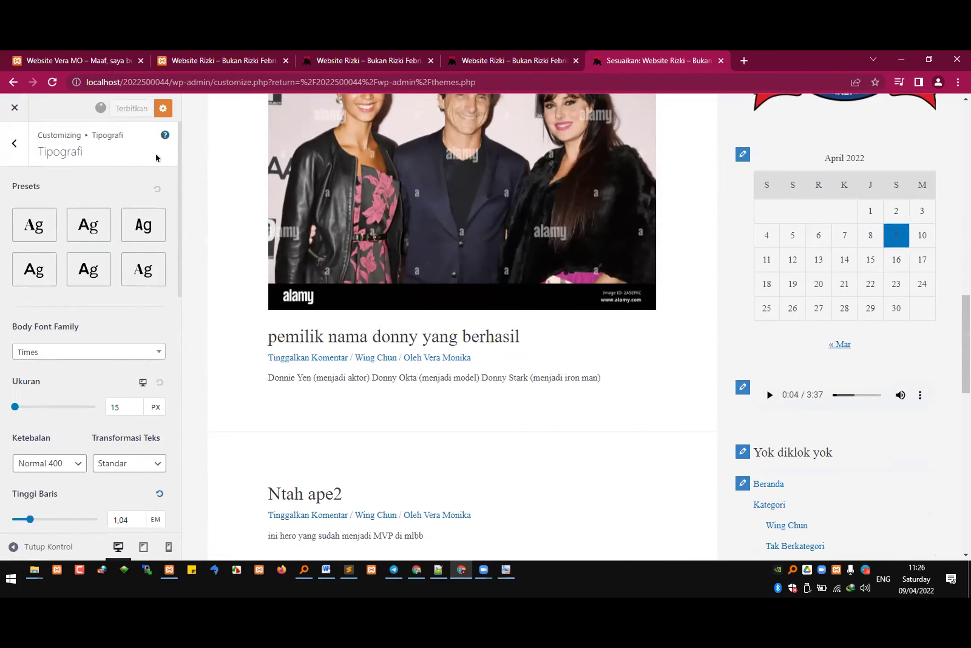
In Global > Warna, change the Warna Tema colour to magenta #EE24C9
left_click(16, 143)
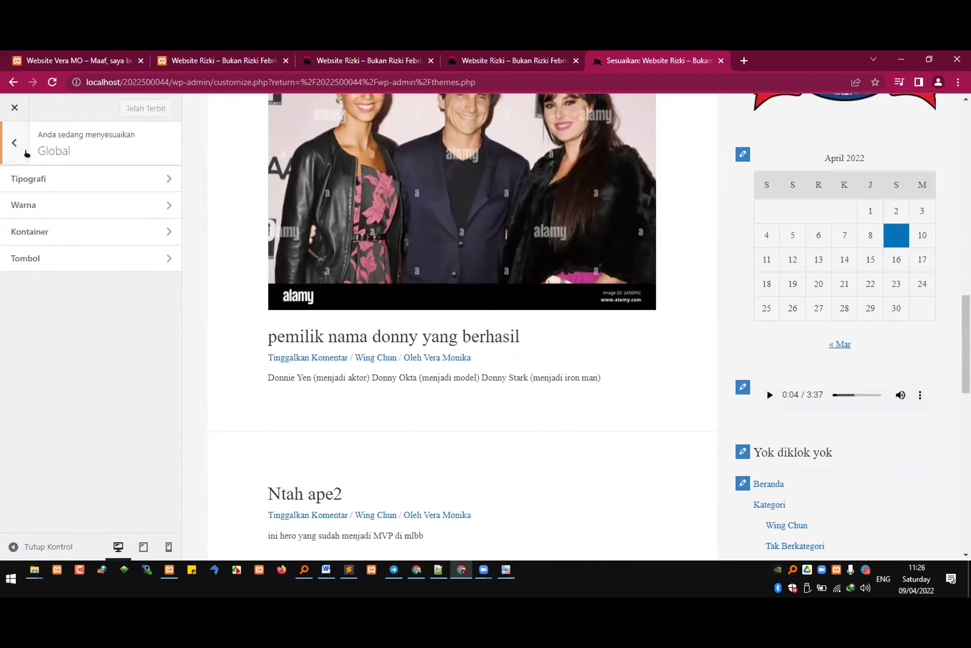
left_click(150, 206)
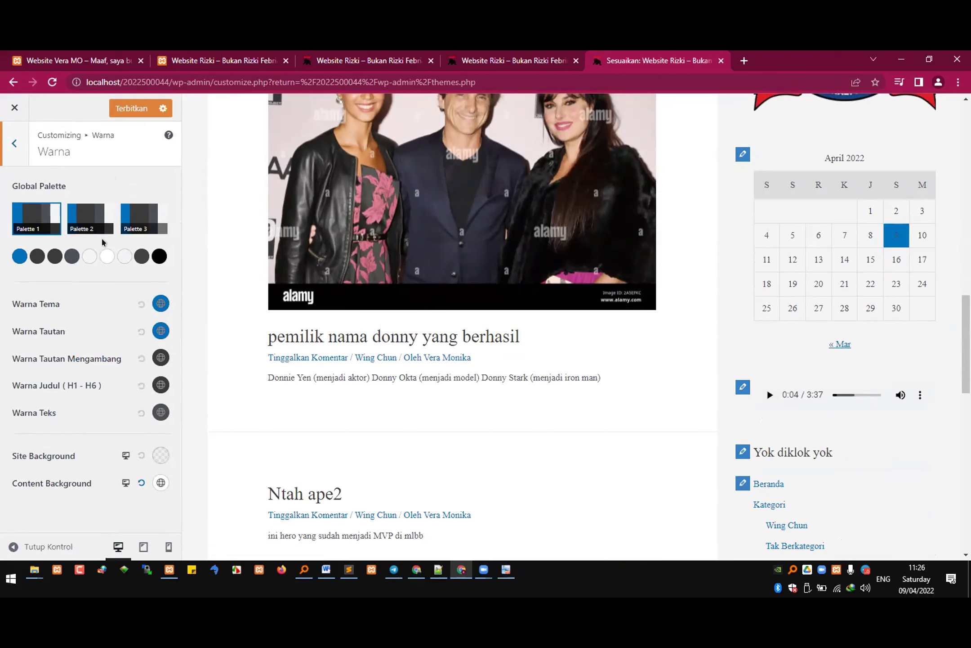
left_click(160, 303)
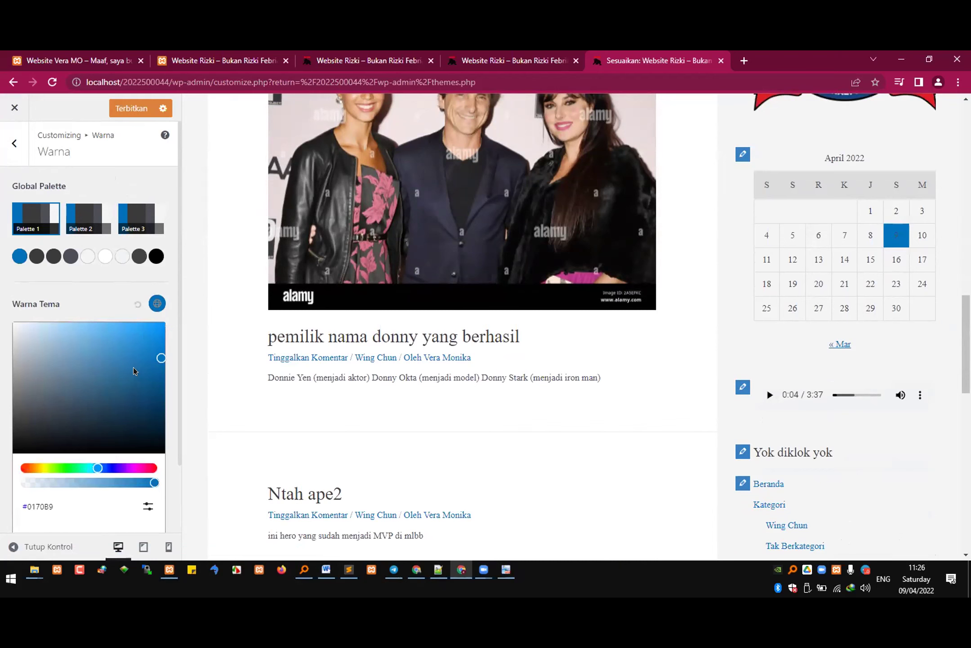
scroll(895, 212, "up", 15)
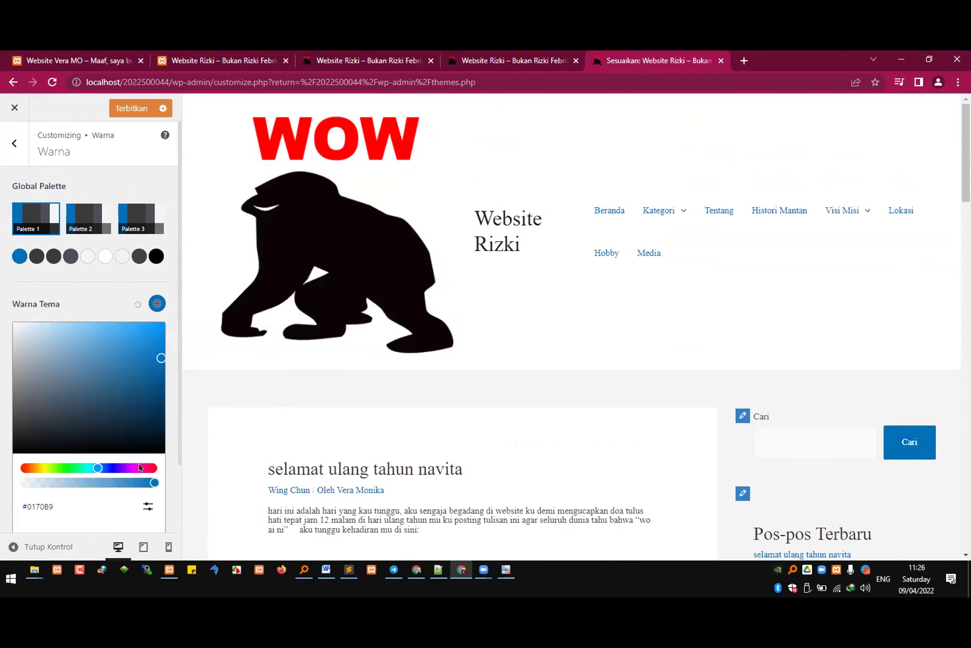
left_click(139, 468)
left_click(142, 331)
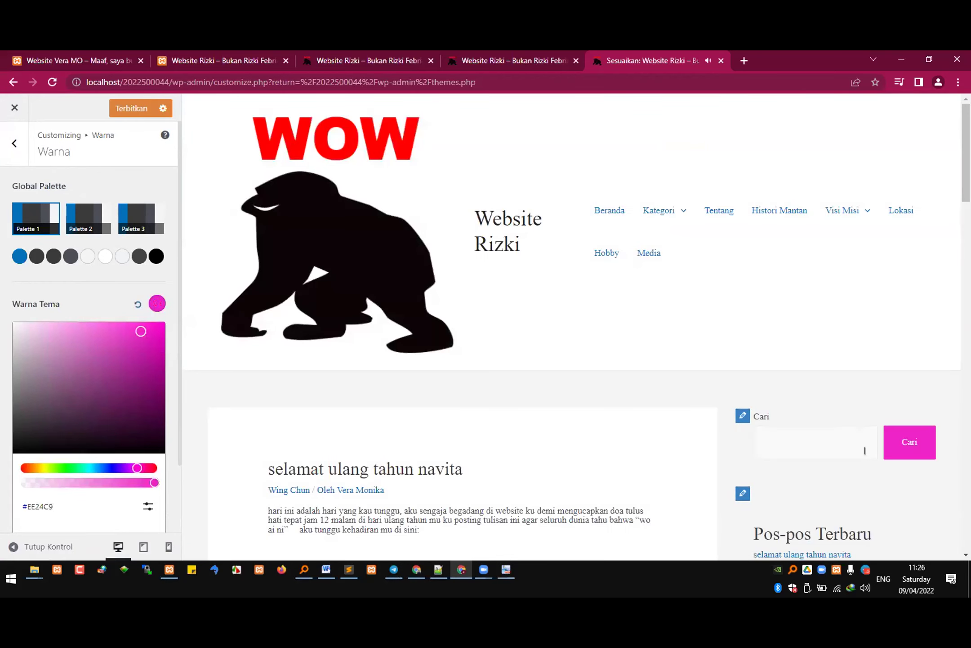
scroll(876, 381, "down", 20)
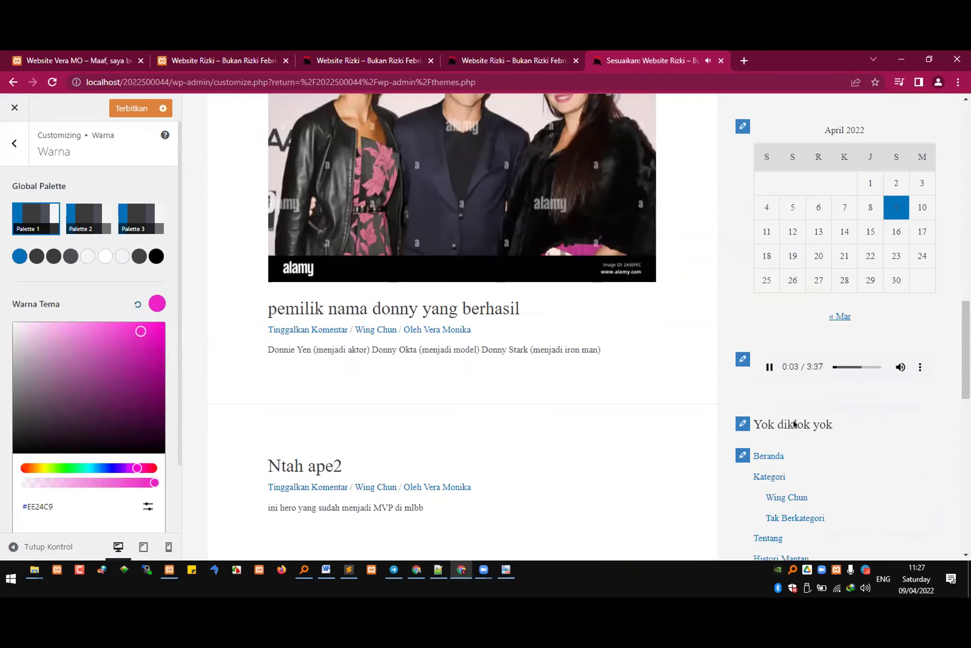
scroll(782, 360, "down", 2)
left_click(769, 273)
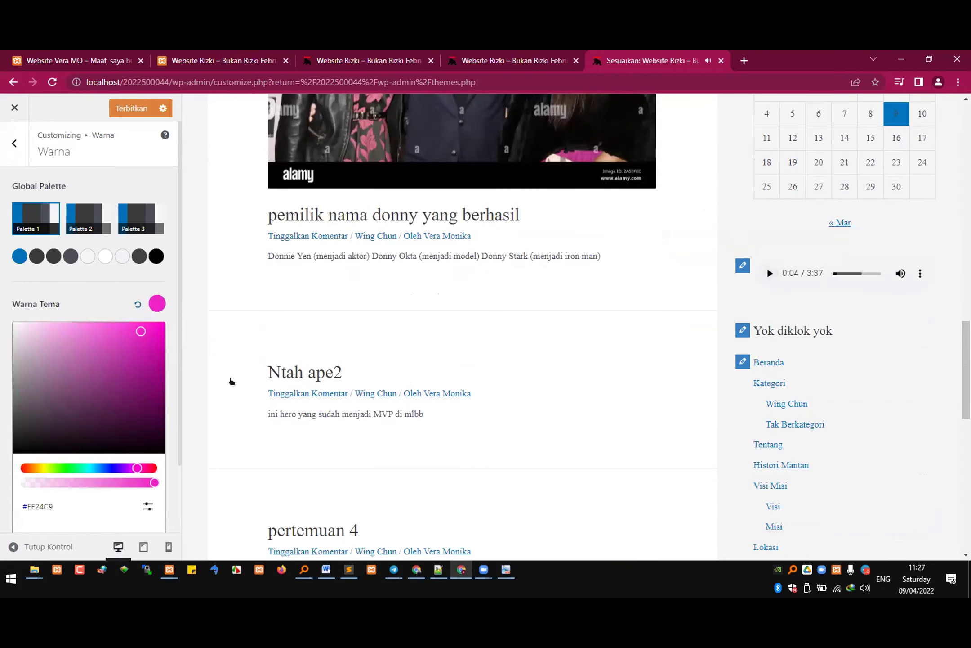
scroll(110, 413, "down", 2)
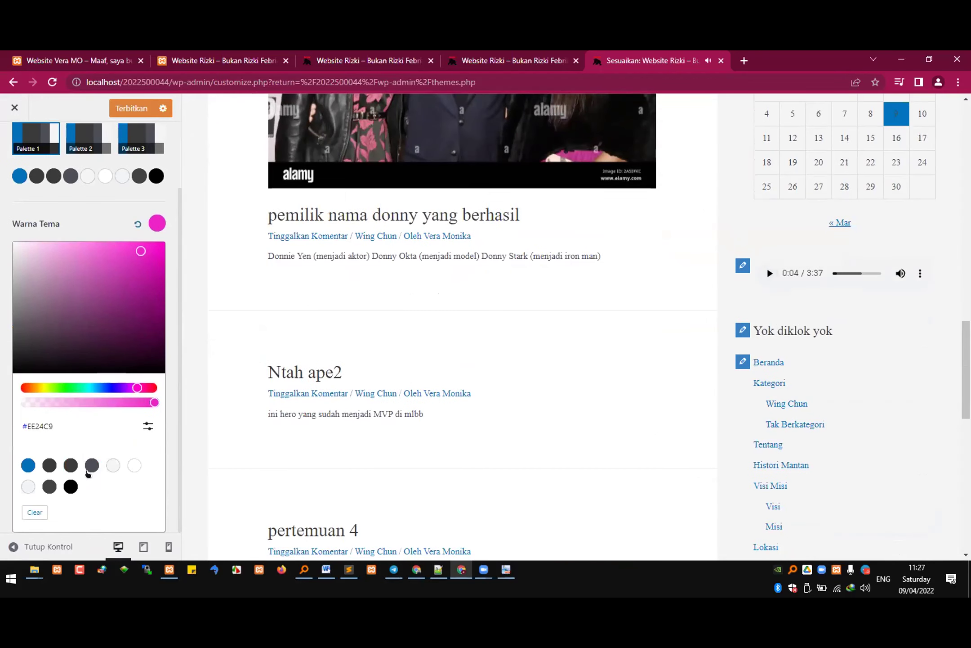
scroll(100, 484, "up", 2)
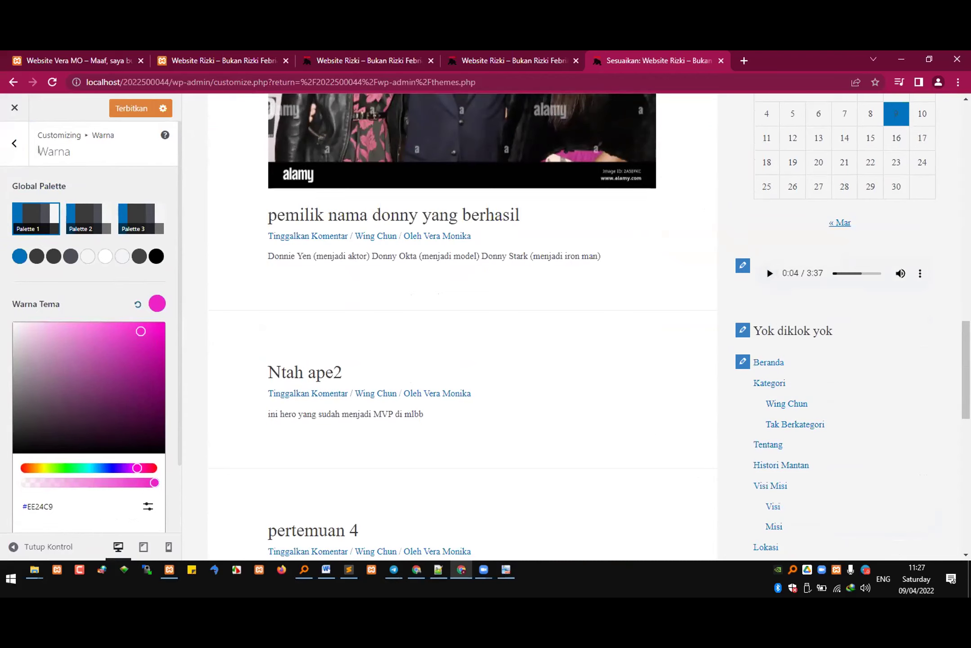
left_click(18, 146)
In Pembuat Header > Site Title & Logo, turn on Tampilkan Slogan Situs
left_click(109, 235)
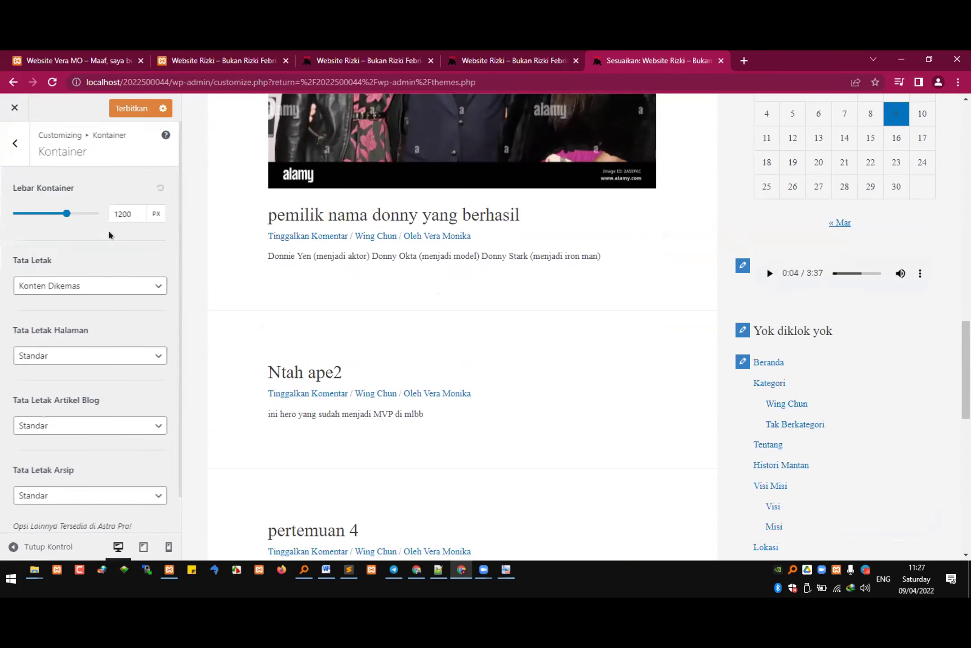
left_click(15, 143)
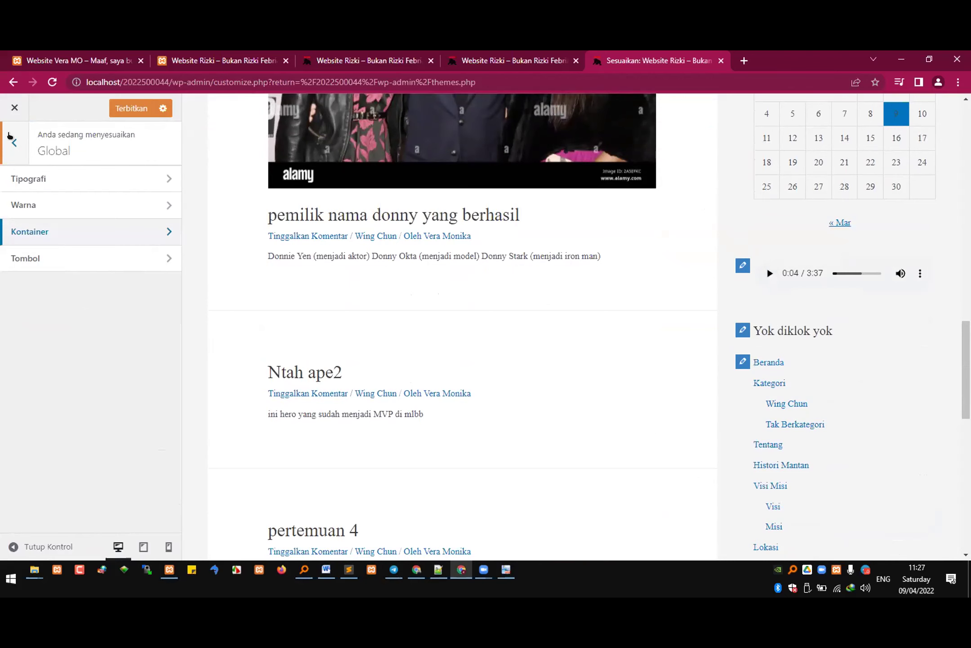
left_click(10, 135)
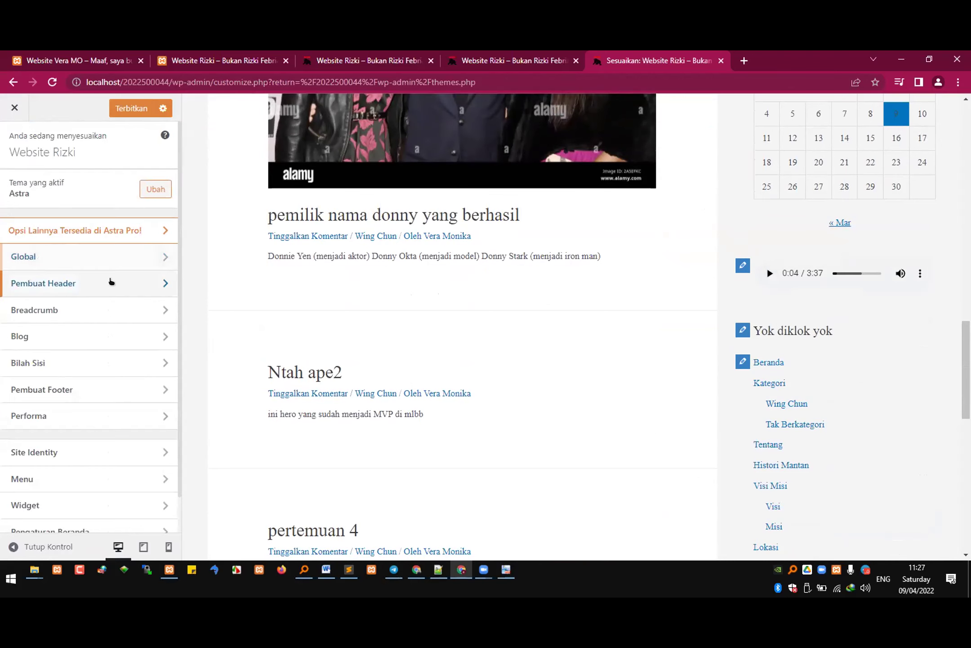
left_click(111, 282)
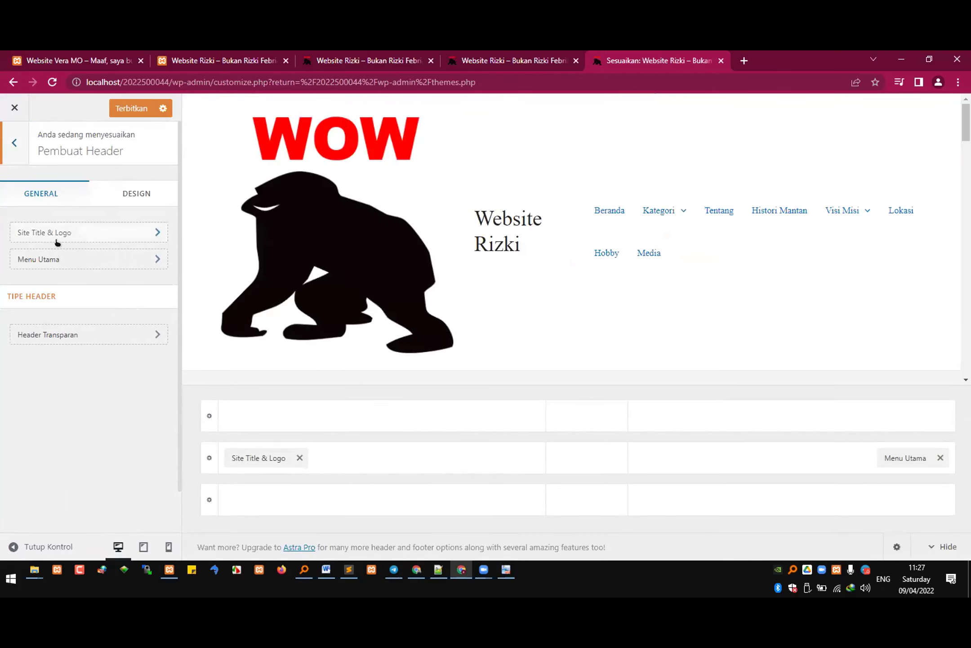
left_click(137, 234)
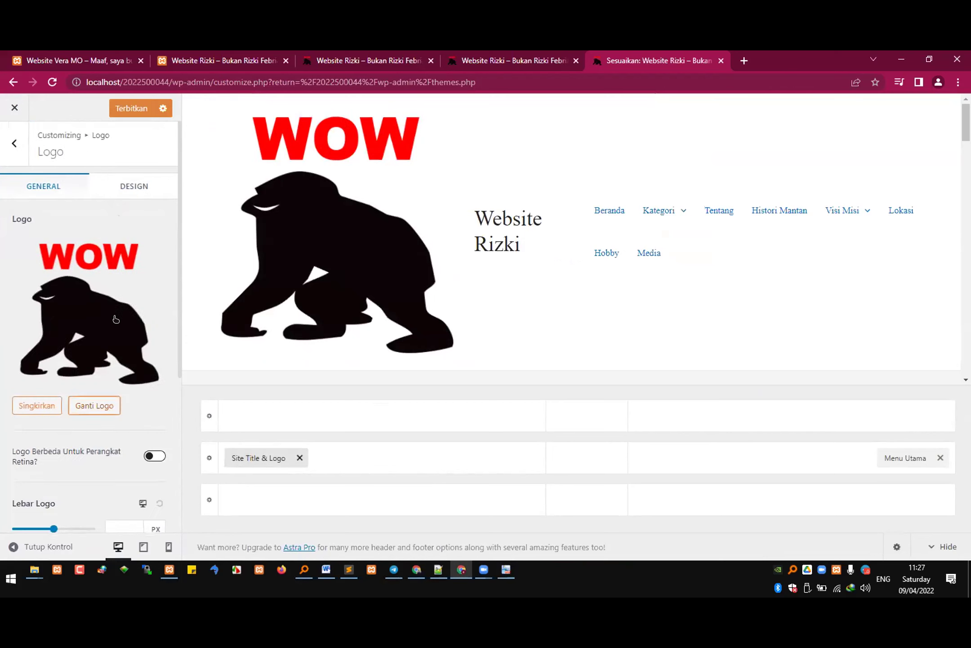
scroll(116, 318, "down", 4)
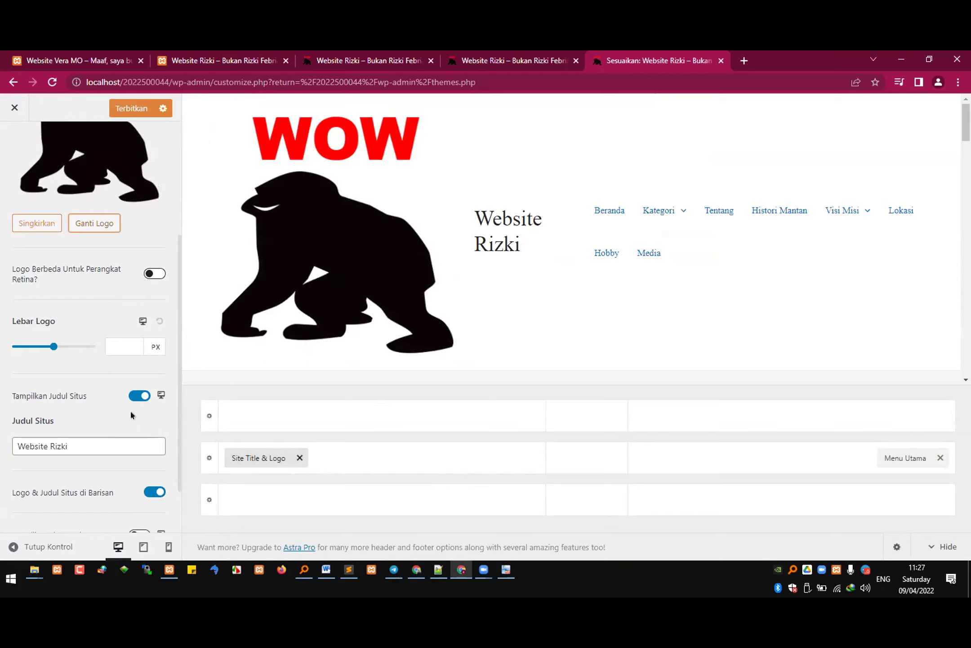
scroll(130, 409, "down", 2)
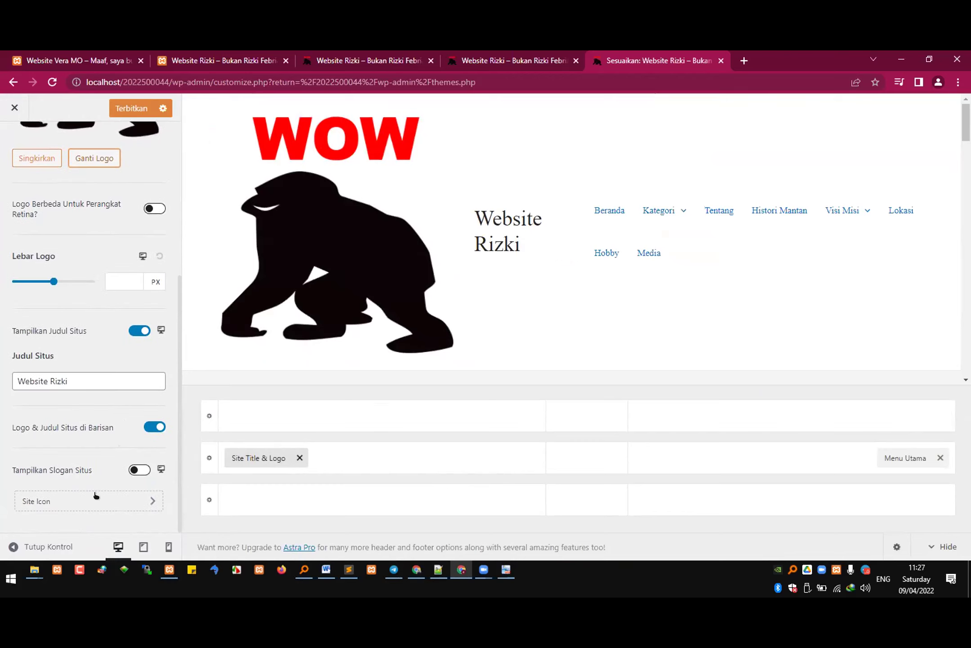
left_click(143, 469)
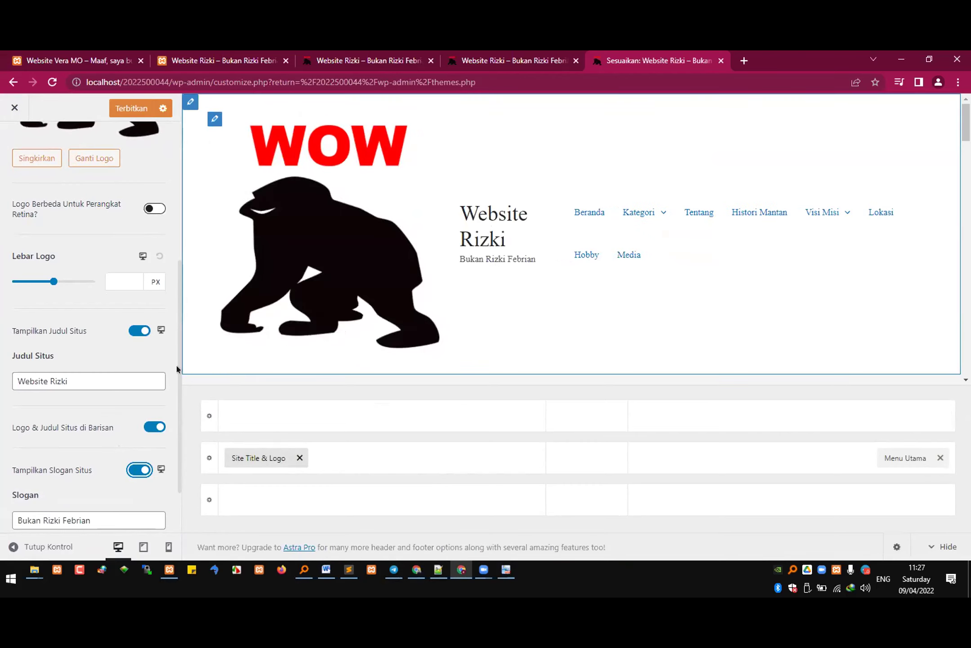
Set Lebar Logo to 64 px and publish the header changes
scroll(177, 364, "down", 2)
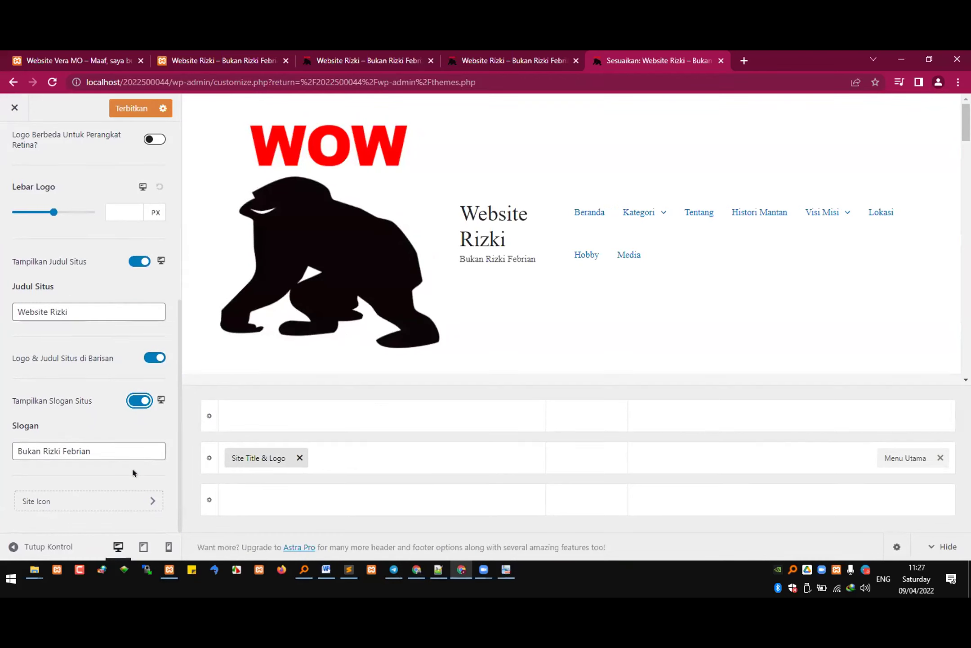
scroll(139, 502, "up", 5)
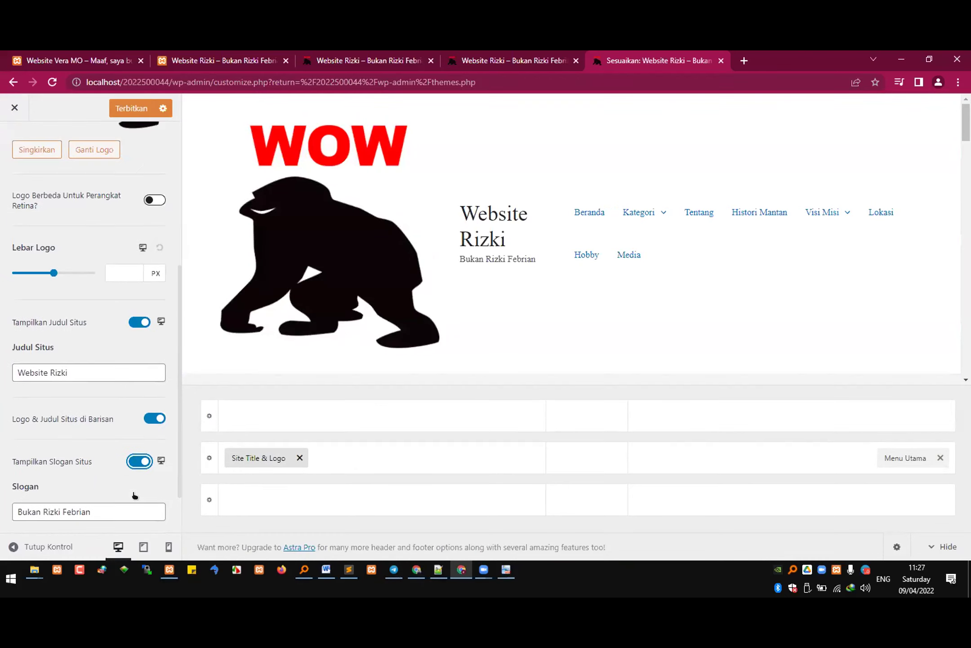
left_click_drag(49, 400, 23, 397)
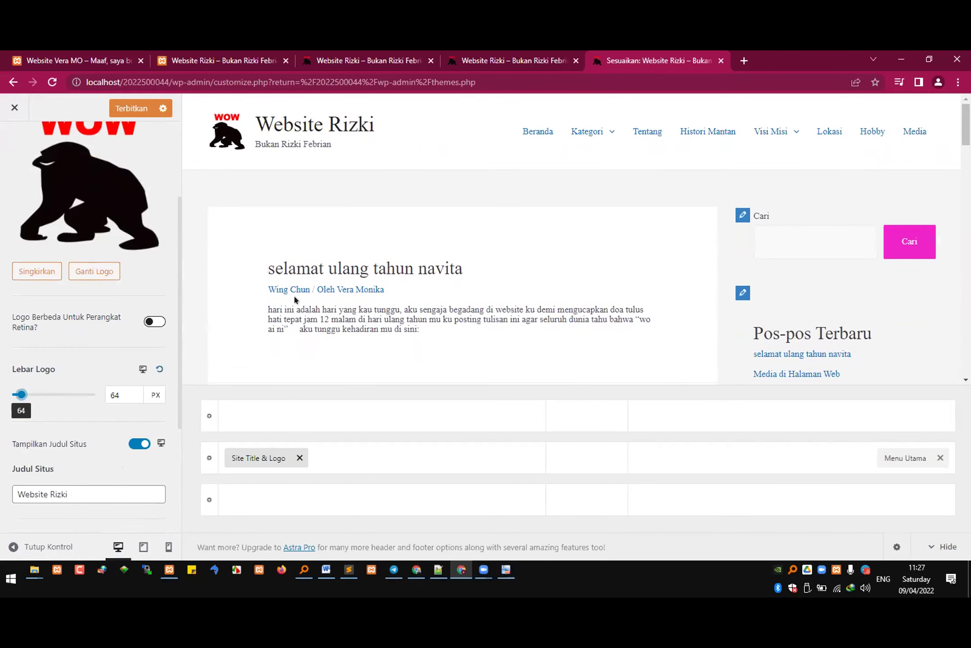
left_click(133, 110)
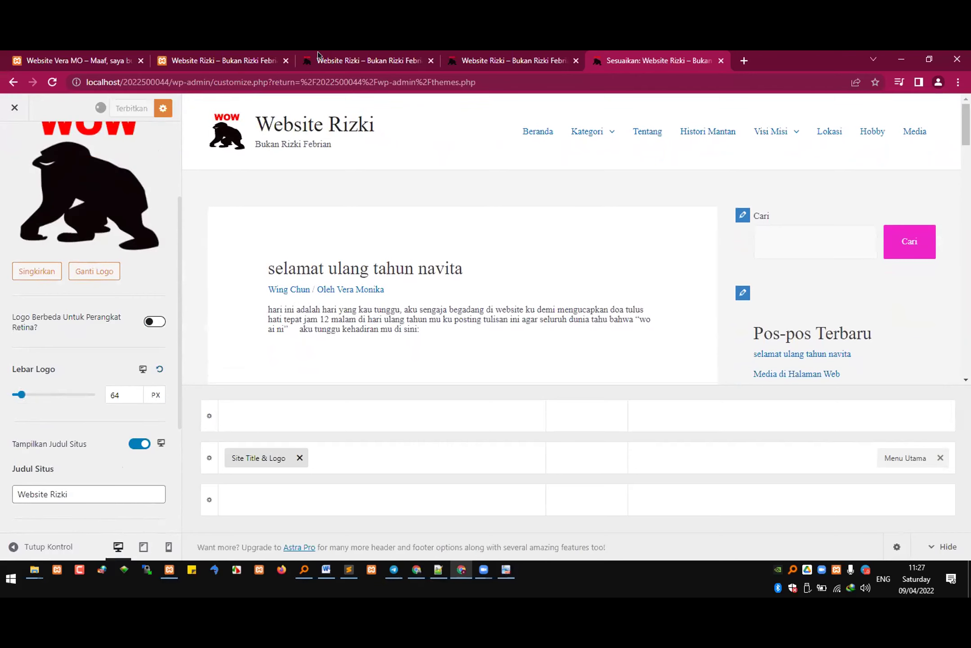
left_click(517, 63)
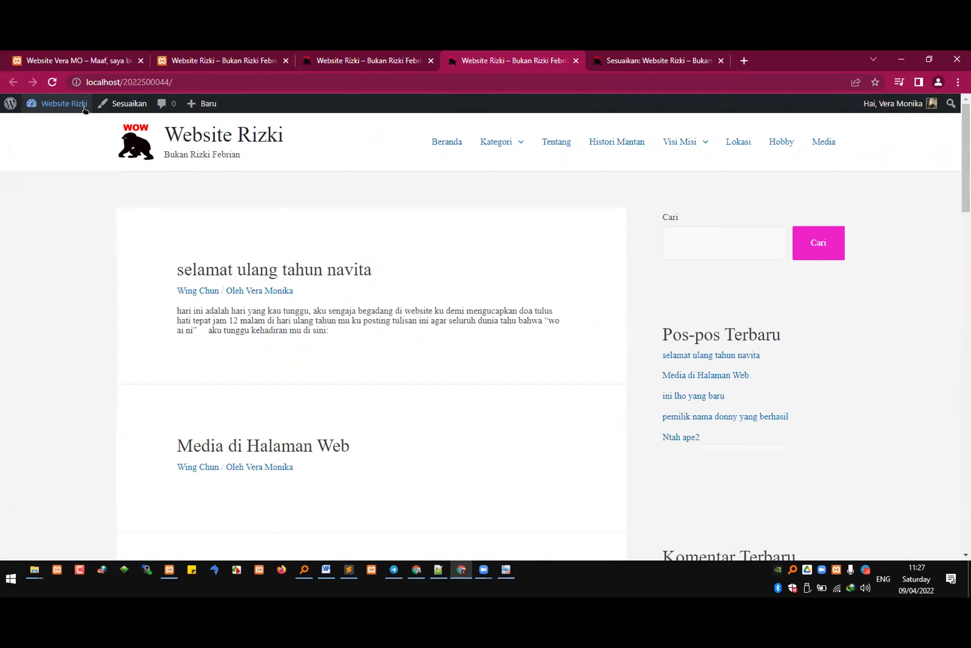
left_click(367, 58)
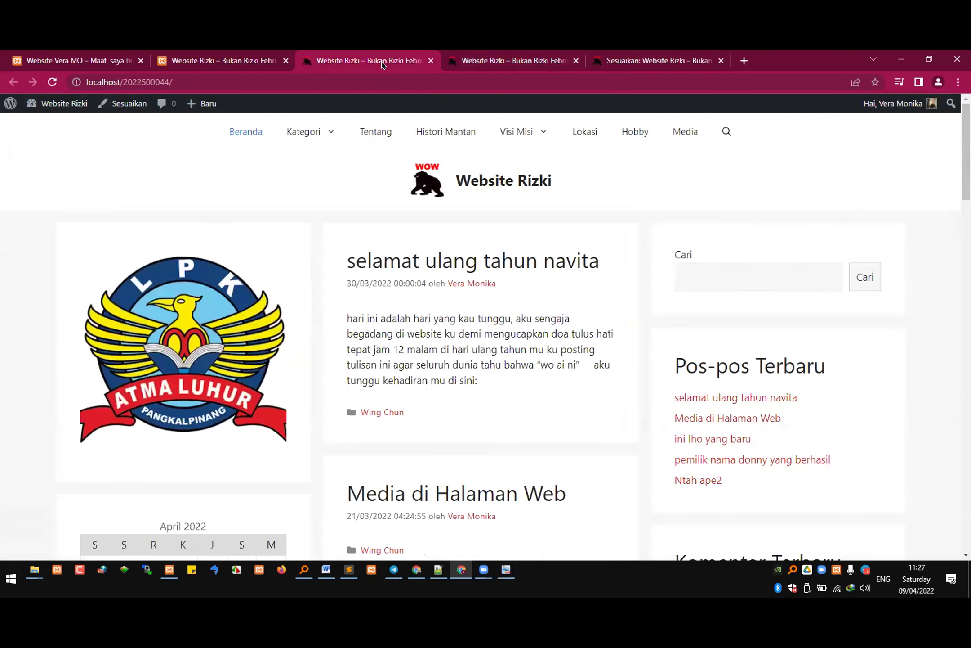
left_click(497, 62)
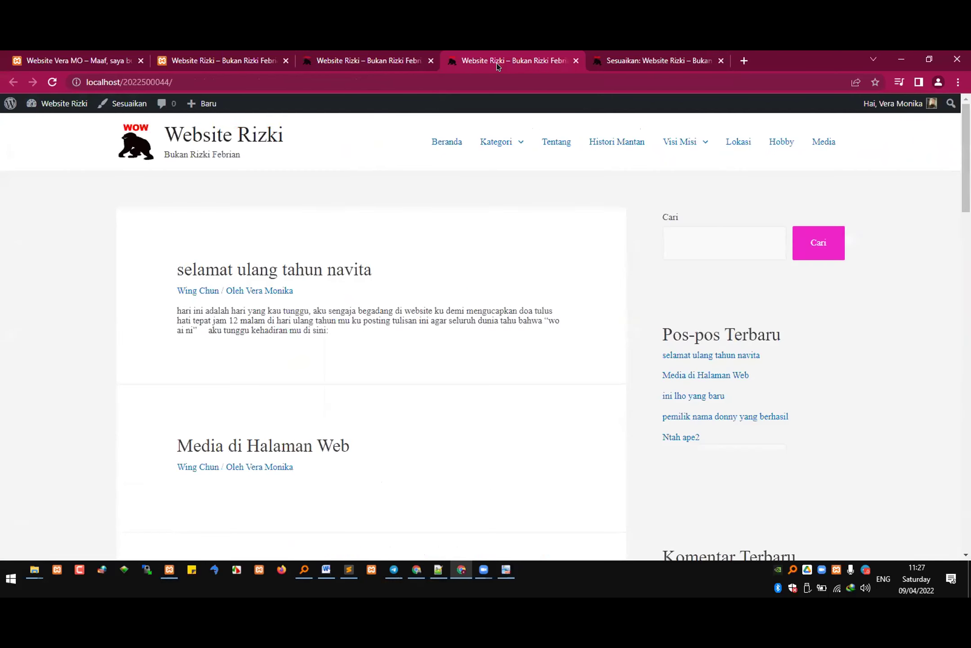
left_click(616, 56)
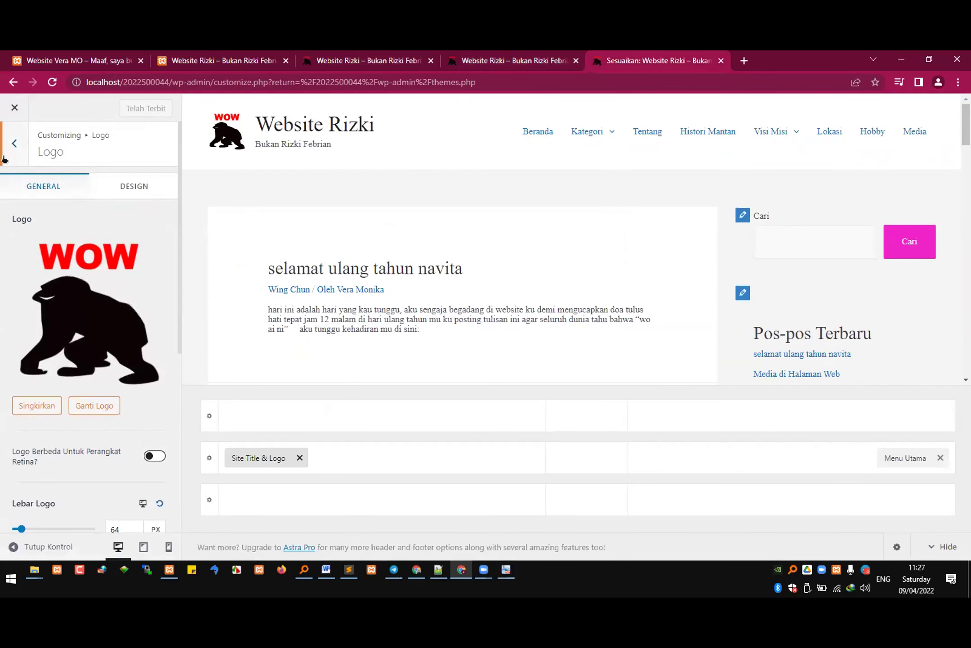
In Performa, enable Muat Google Font Secara Lokal and Pramuat Font Lokal
left_click(8, 143)
left_click(8, 144)
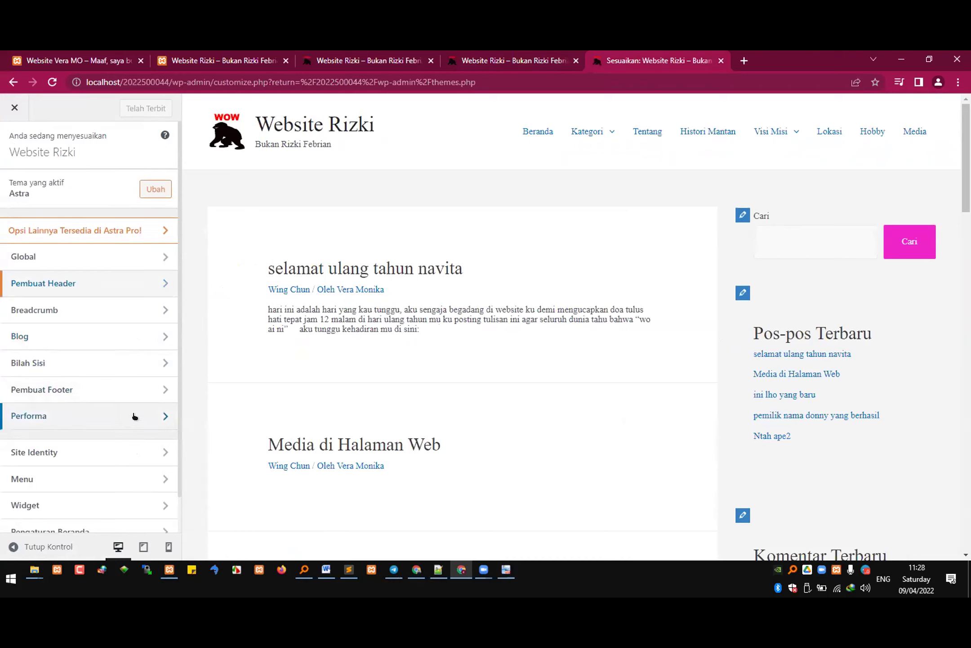
left_click(135, 416)
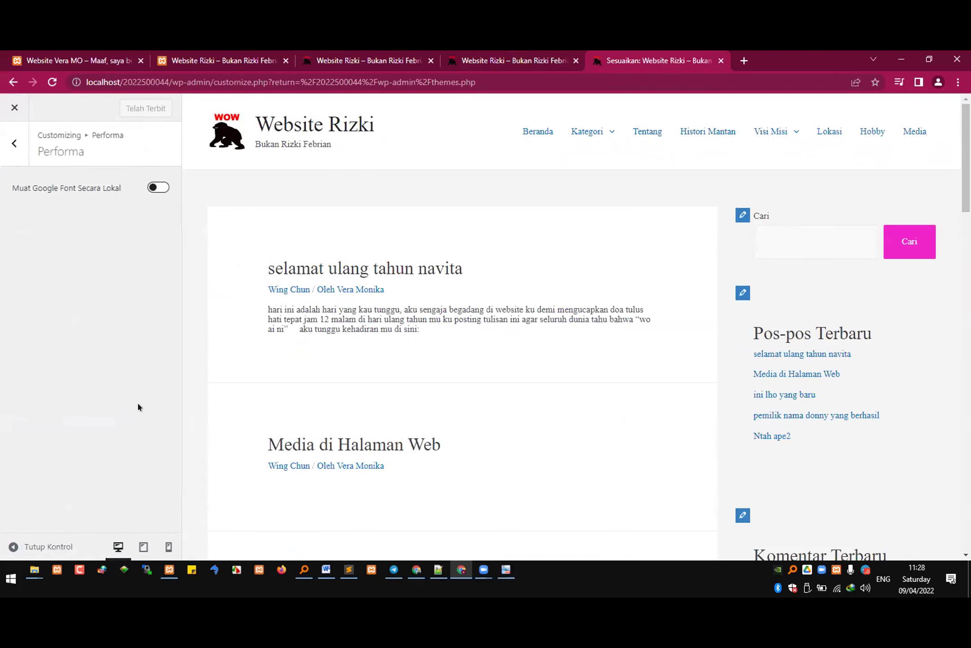
left_click(153, 186)
left_click(153, 230)
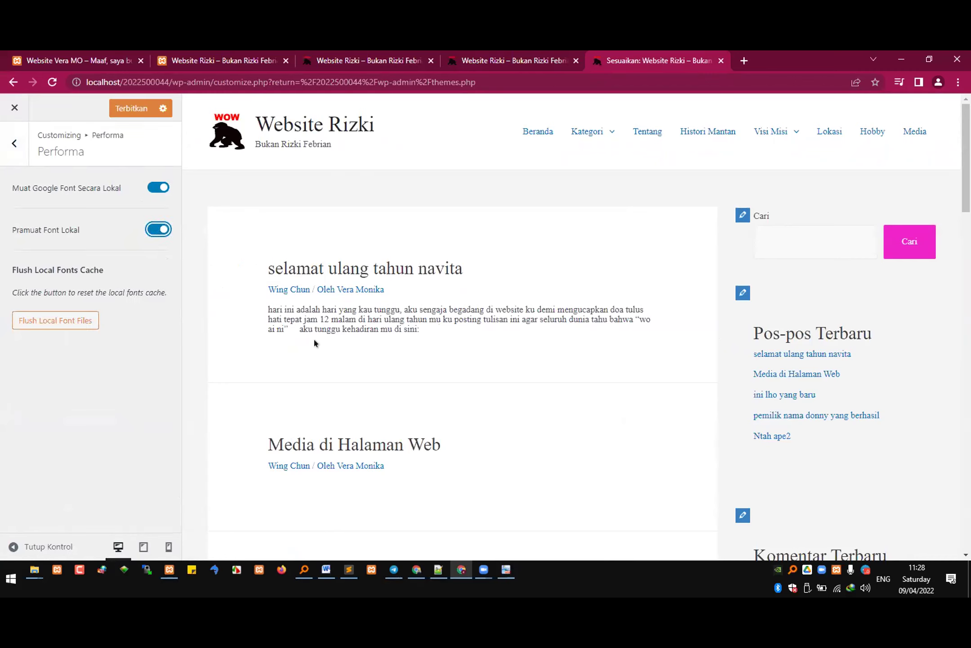
Glance at the Site Identity and Bilah Sisi settings, then publish the changes
left_click(12, 144)
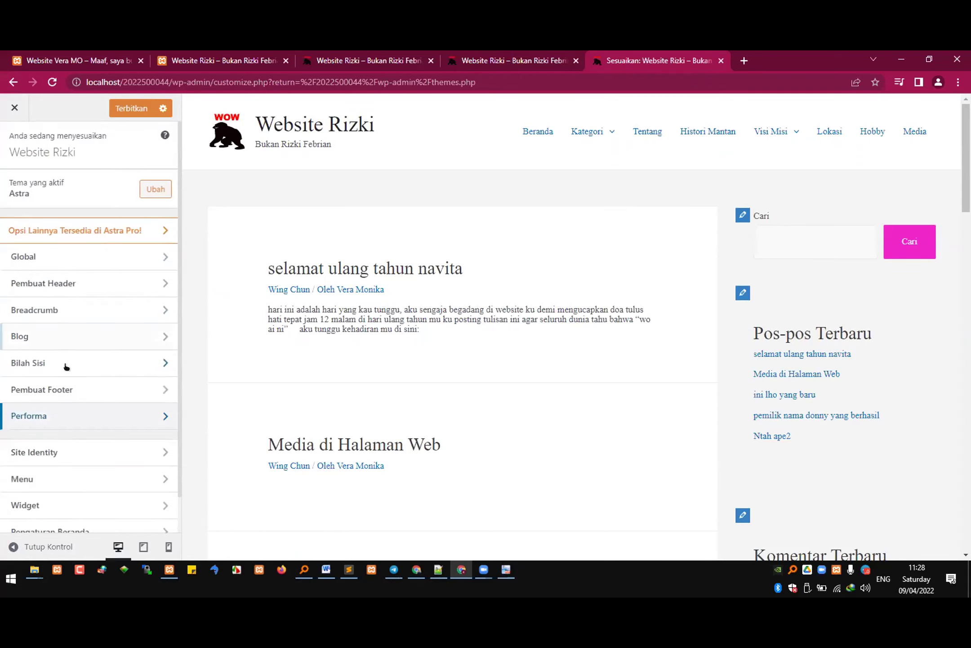
left_click(134, 451)
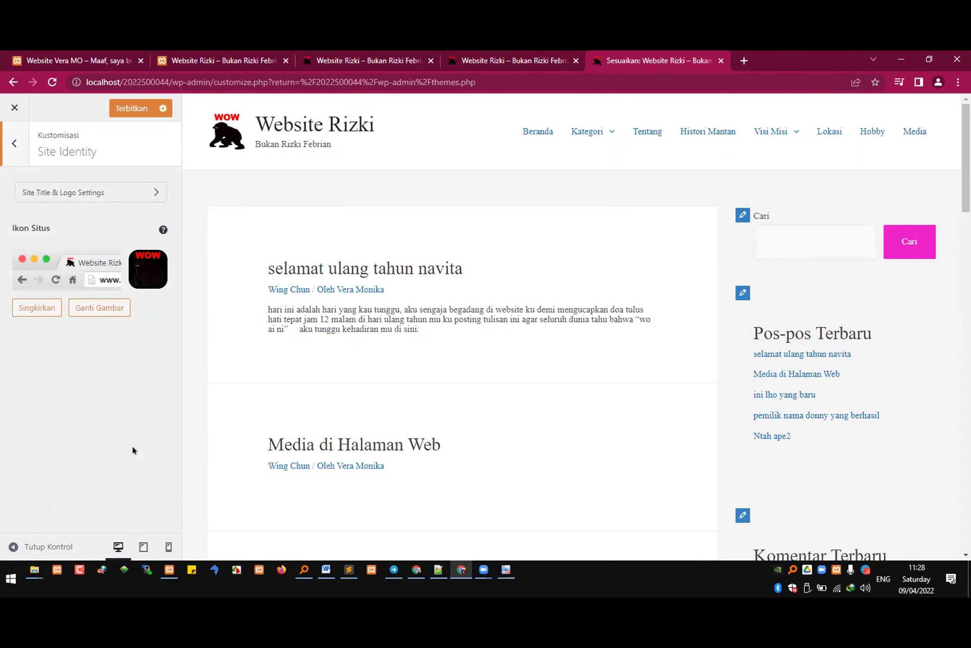
left_click(12, 143)
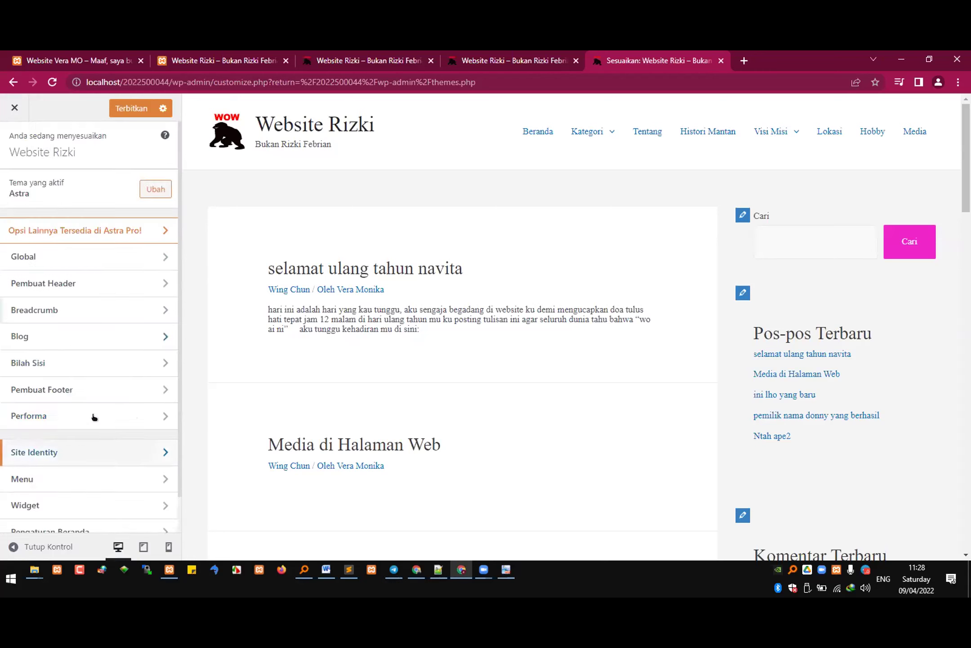
scroll(122, 464, "down", 1)
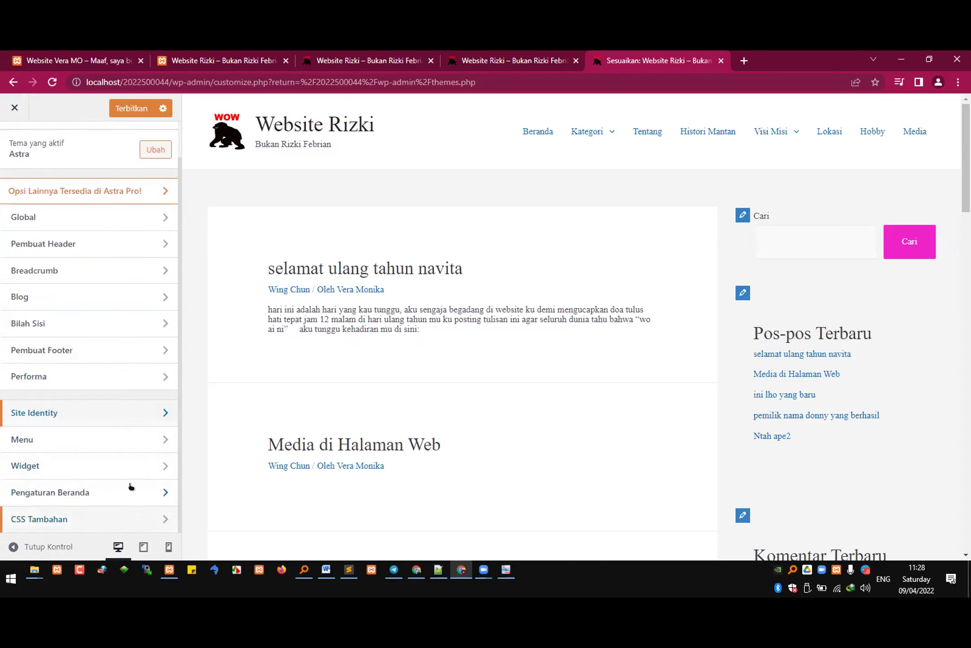
left_click(141, 316)
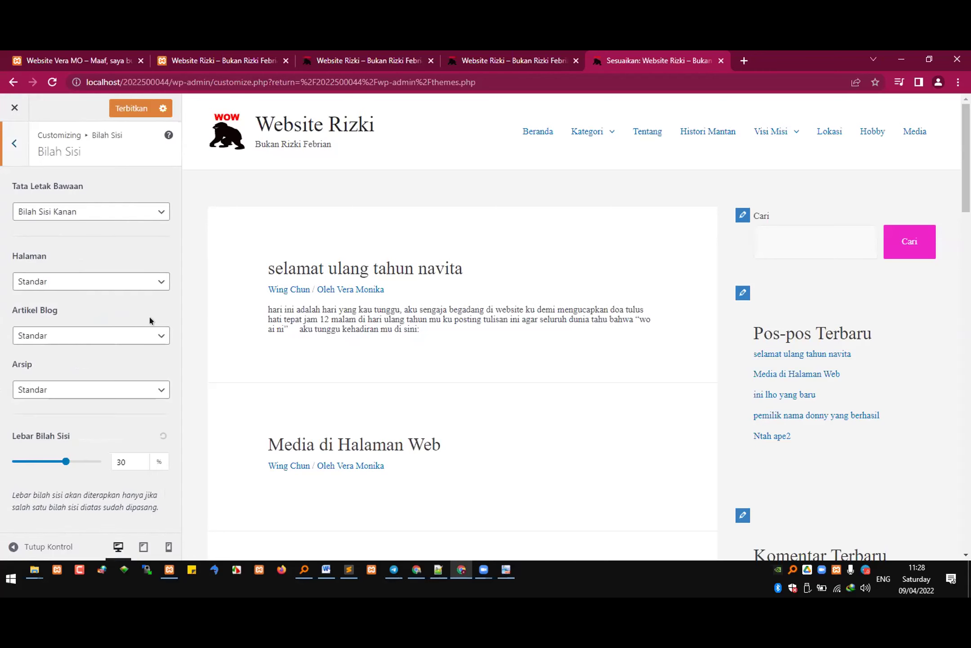
left_click(14, 155)
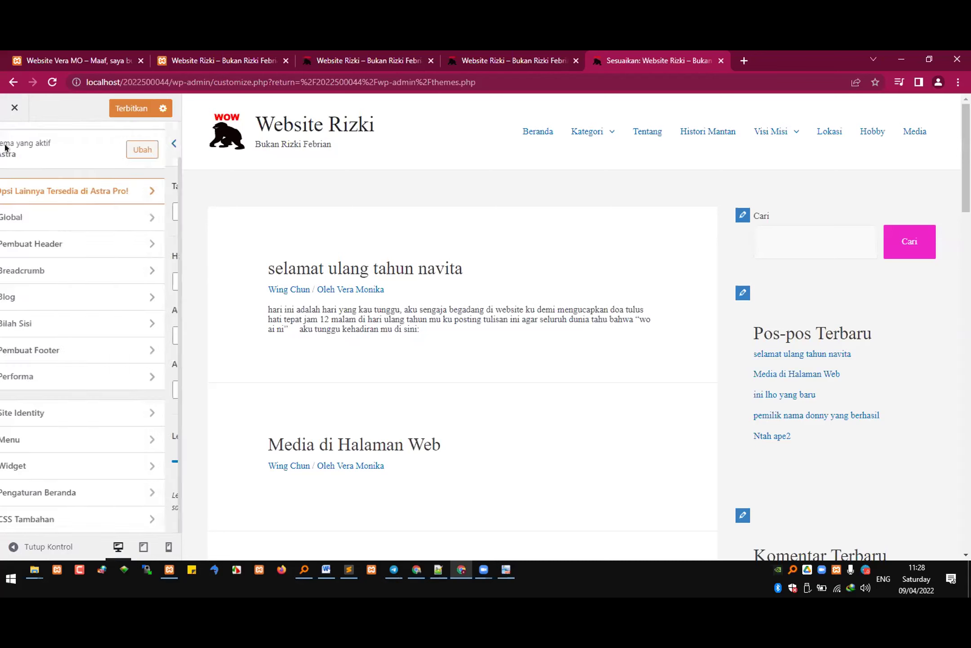
left_click(125, 111)
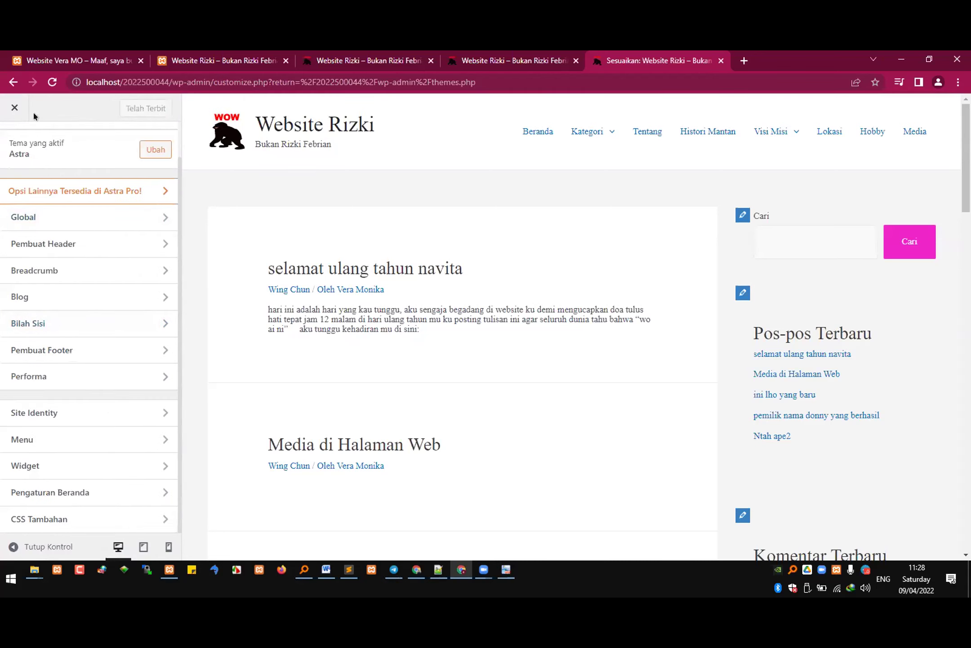
Exit the Customizer to the Themes page and open the Opsi Astra options page
left_click(15, 110)
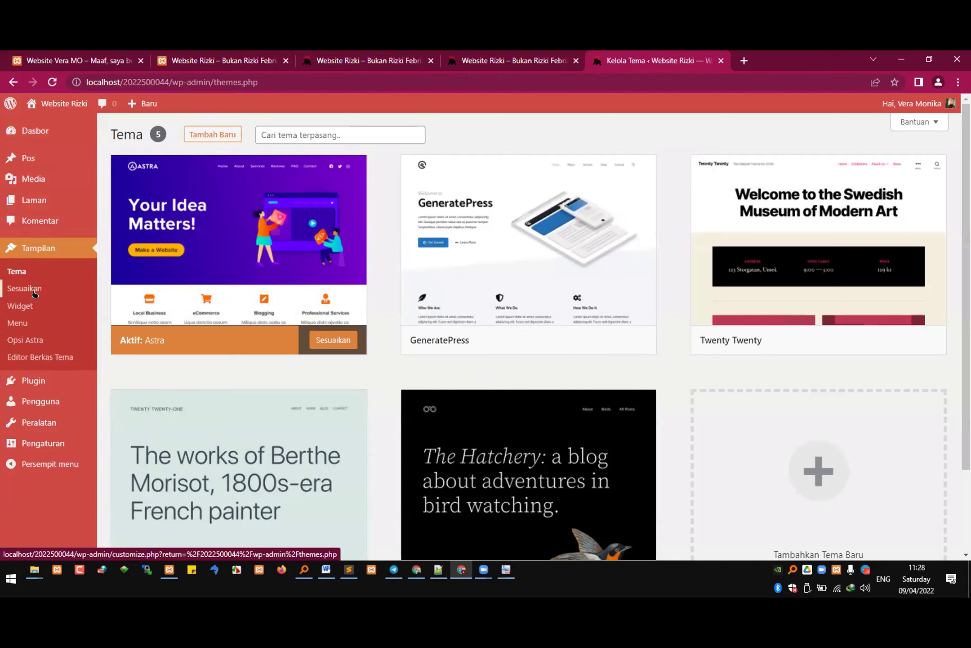
left_click(27, 341)
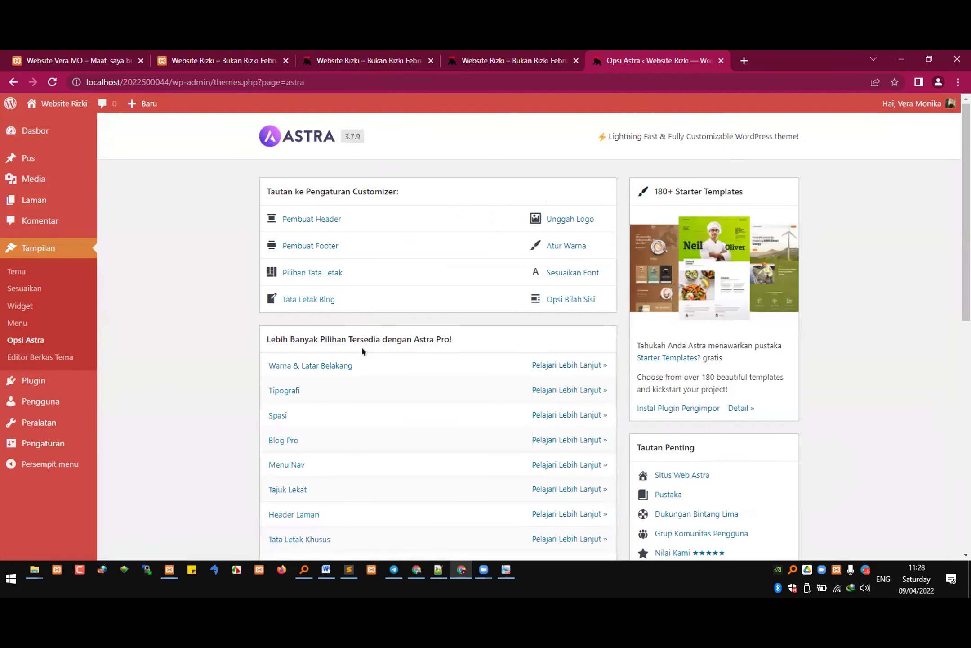
Scroll through the Opsi Astra page and view the live site front page
scroll(488, 358, "down", 10)
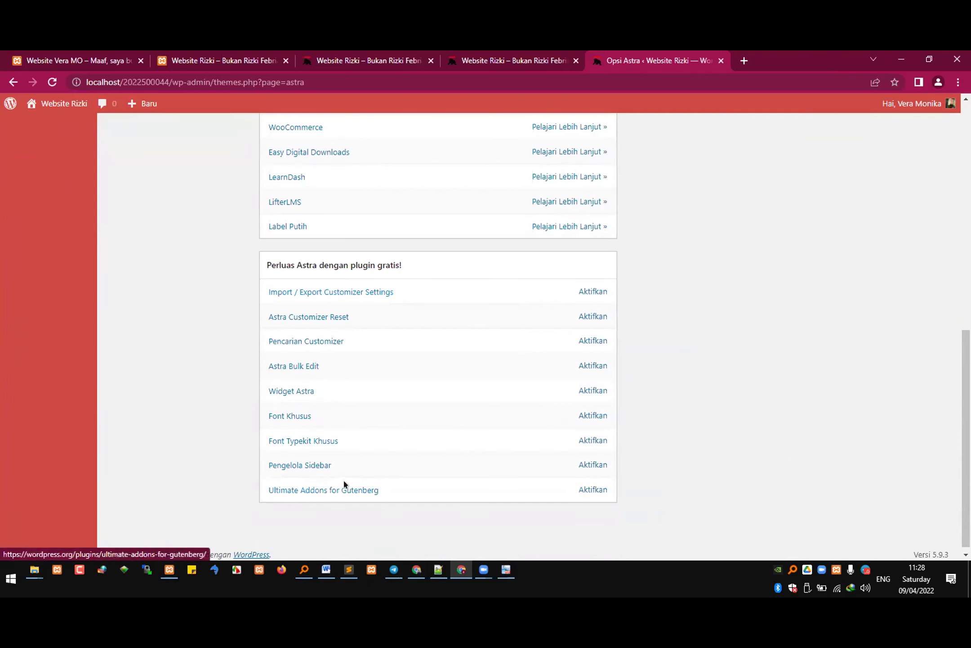
scroll(499, 396, "up", 6)
scroll(428, 365, "up", 4)
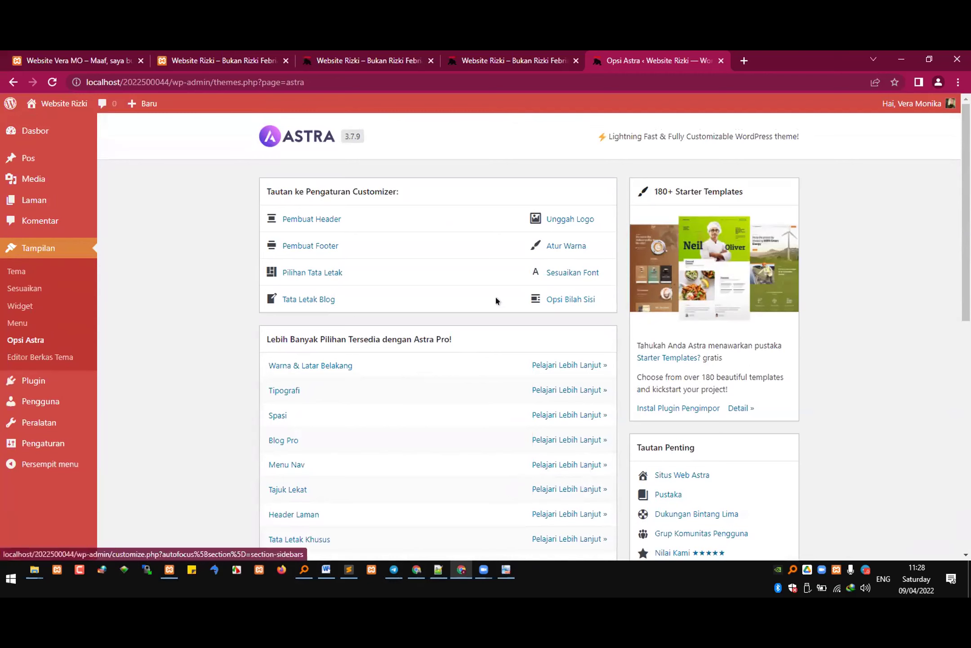
left_click(498, 53)
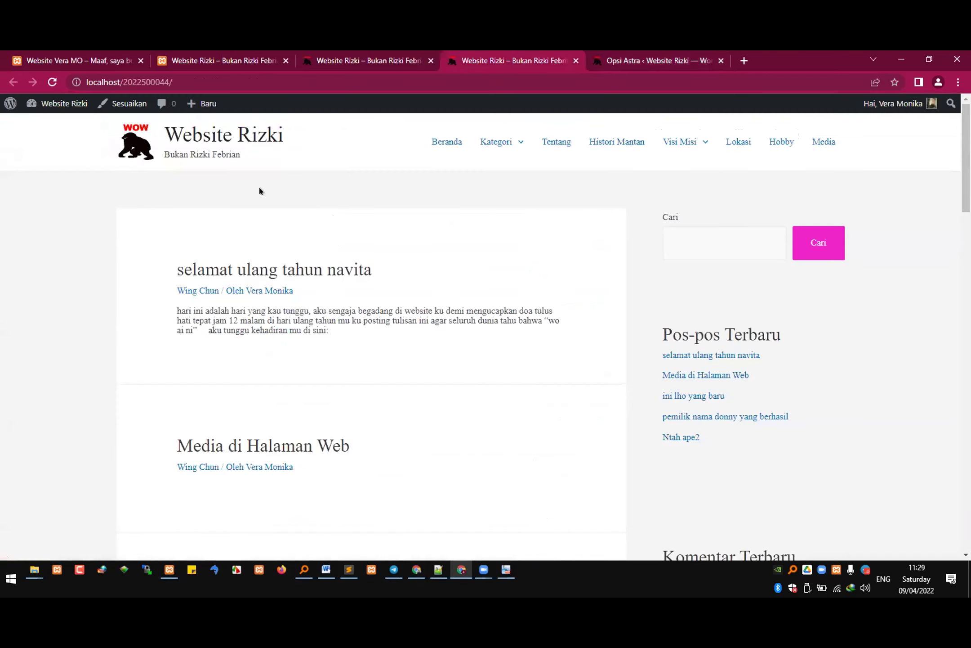
Compare the two site layouts across browser tabs, then open a new blank tab
left_click(374, 56)
left_click(510, 56)
left_click(355, 59)
left_click(463, 56)
left_click(354, 53)
left_click(479, 62)
left_click(744, 60)
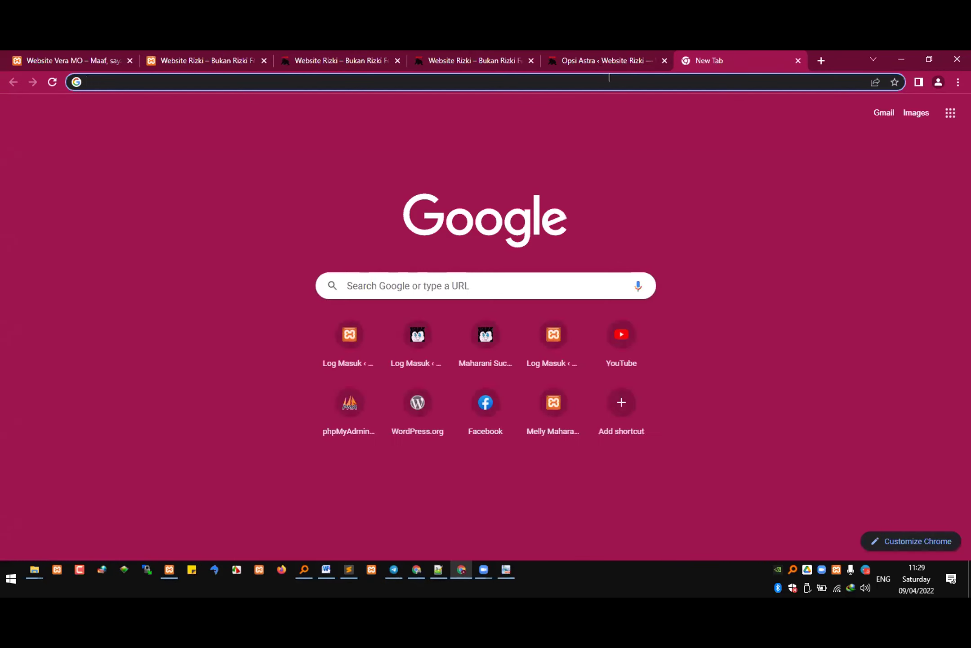
Load the WordPress installed themes page, then bring the Word assignment brief forward
left_click(568, 59)
left_click(22, 270)
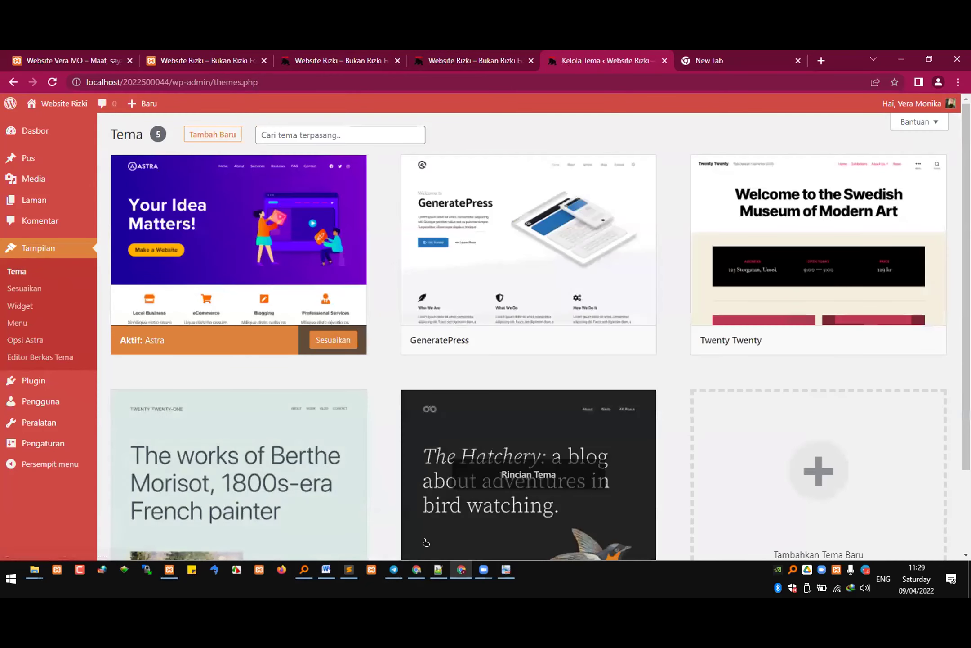
left_click(327, 570)
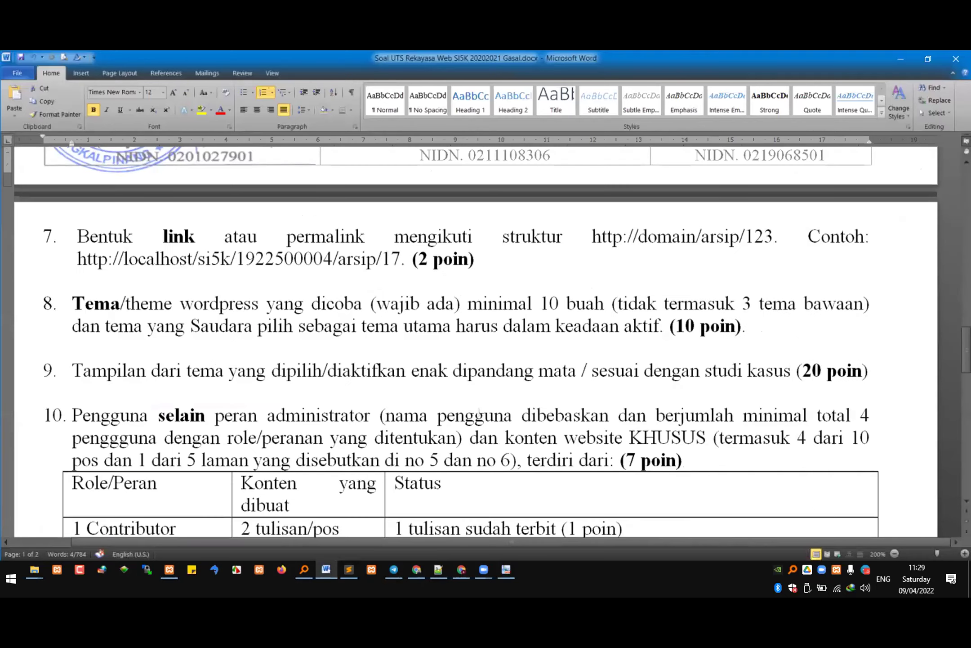
Highlight 'minimal 10 buah' in item 8 of the brief and minimize Word
left_click_drag(549, 302, 540, 303)
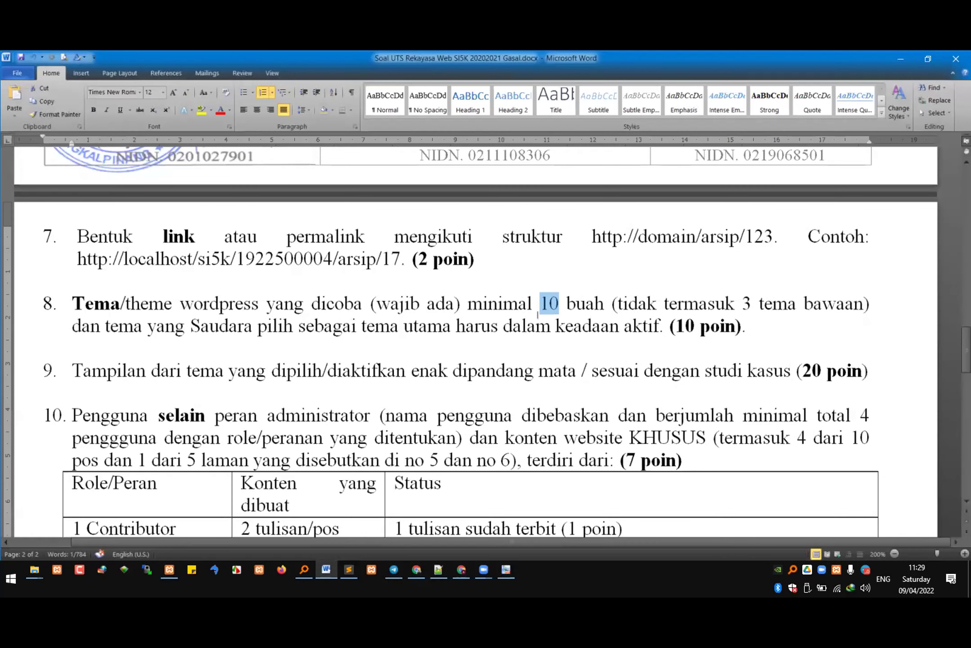
left_click_drag(473, 297, 584, 304)
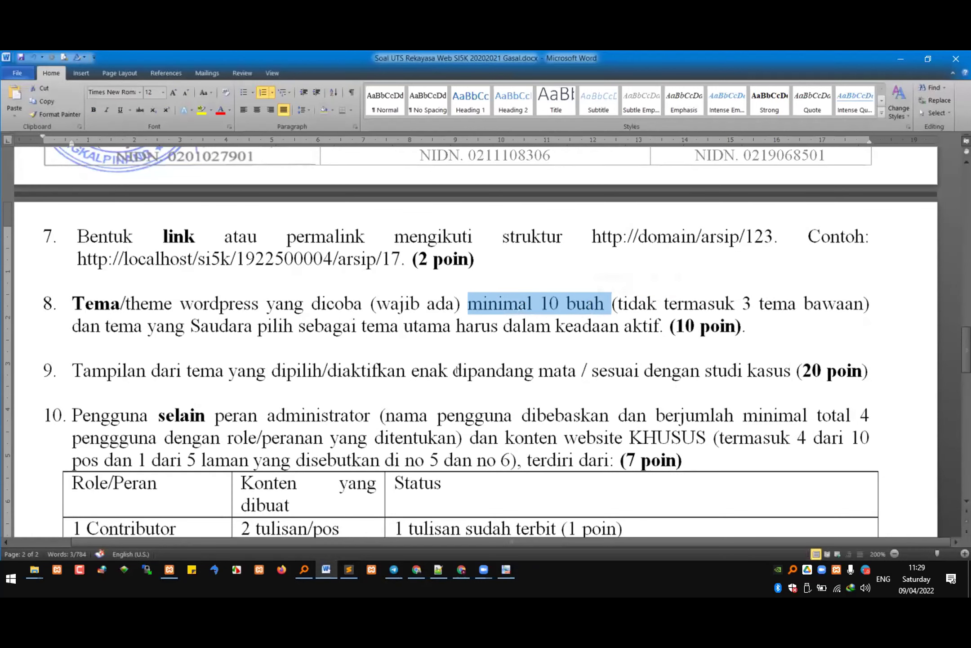
left_click(895, 57)
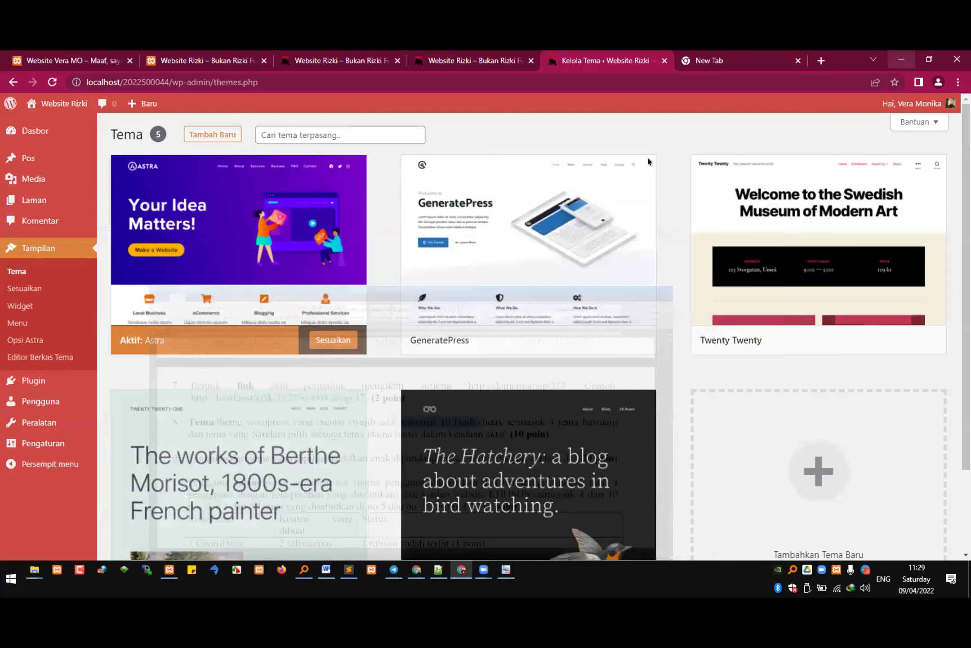
Glance at the Website Rizki front page and themes page, then return to the blank tab
left_click(472, 60)
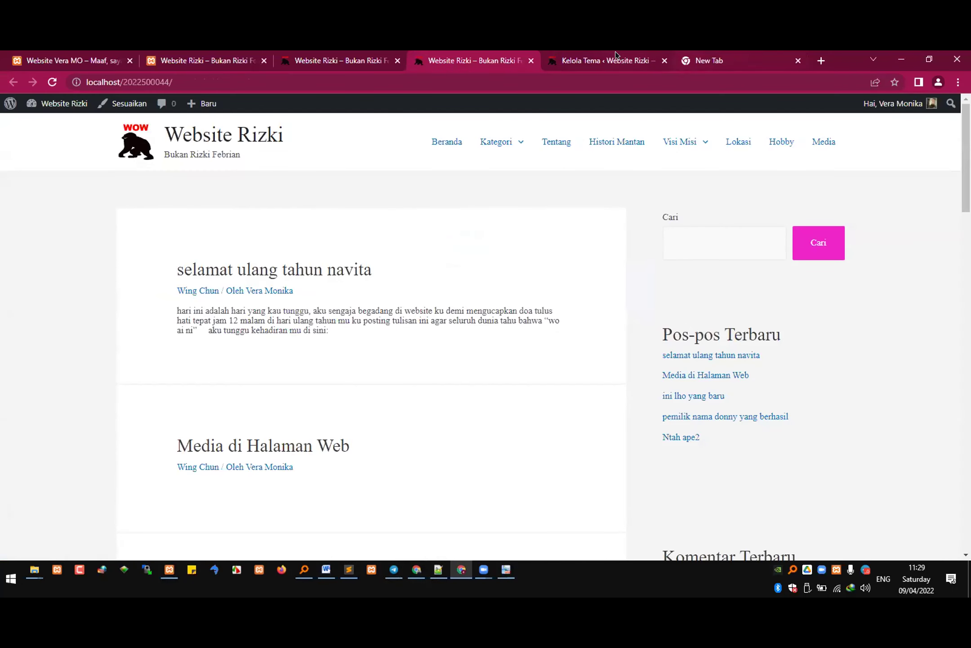
left_click(605, 57)
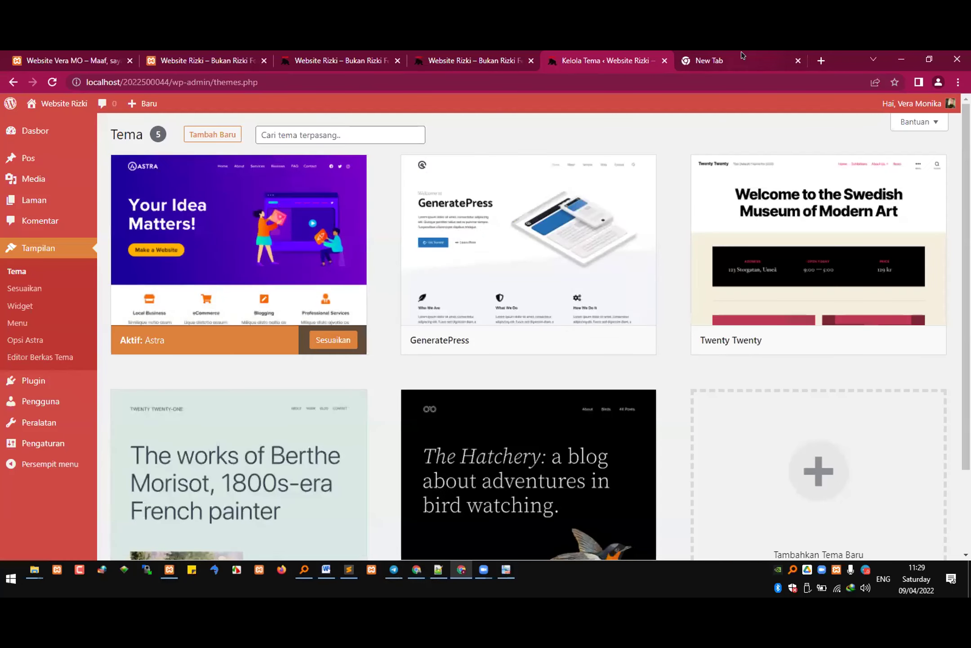
left_click(742, 59)
Search Google for 'tema gratis wordpress terbaik' and open the Hostinger free-themes article
type("tem")
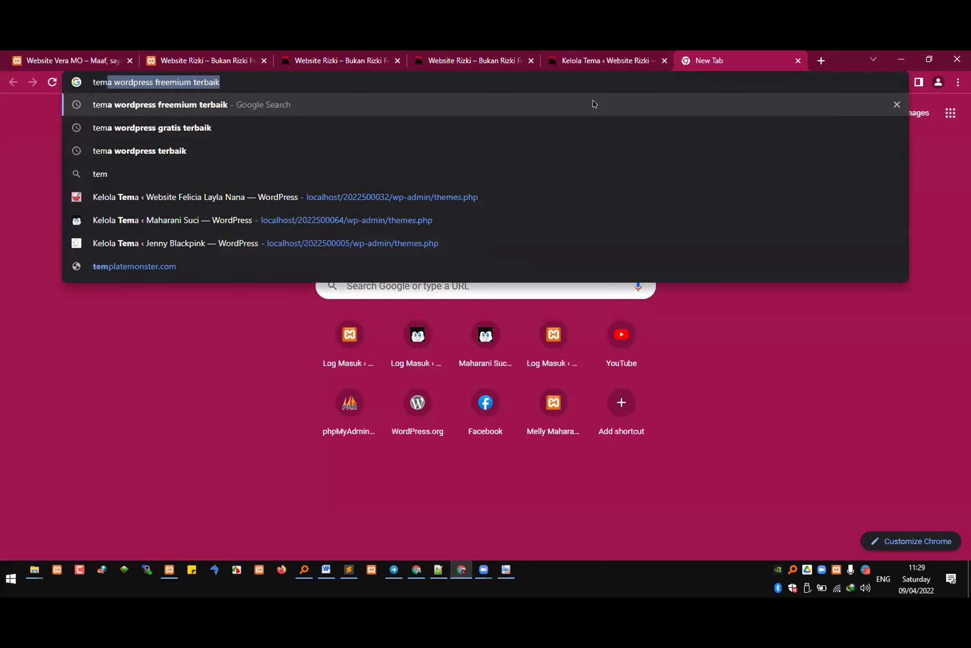
type("a gratis wordp")
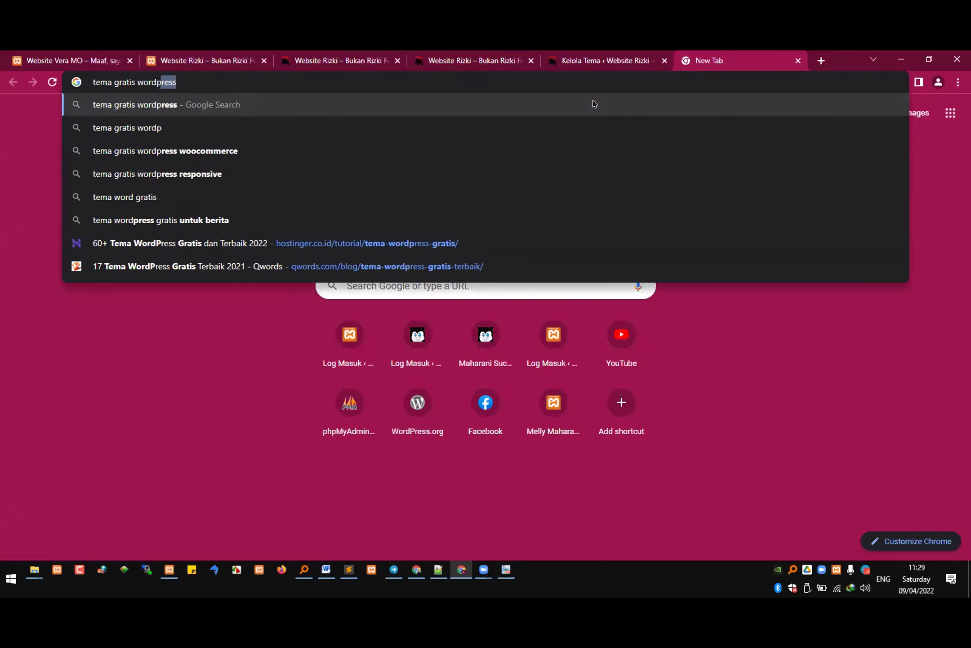
type("ress terbaik")
key("Return")
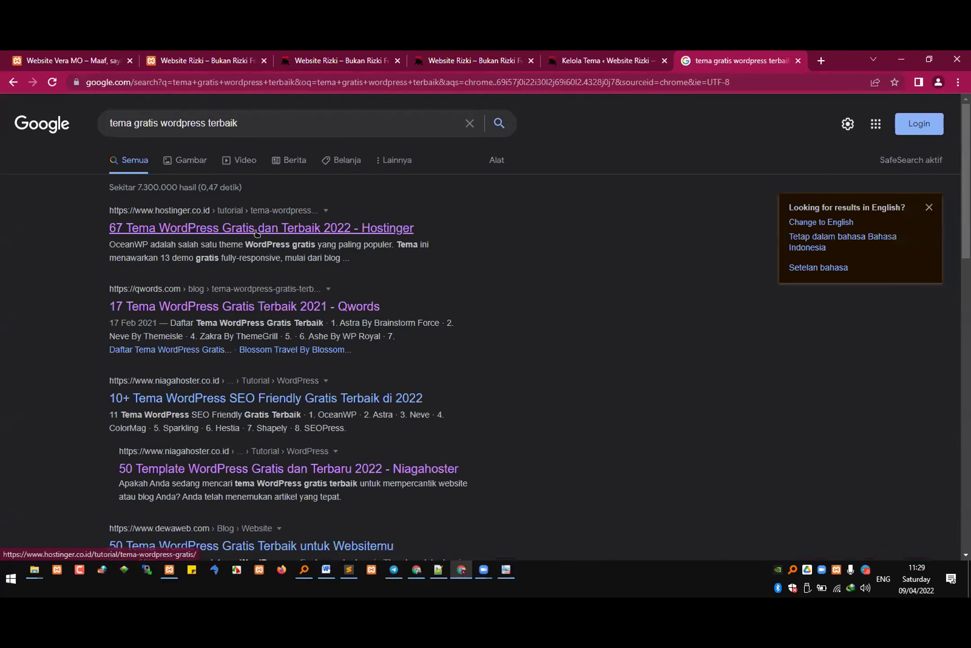
left_click(273, 231)
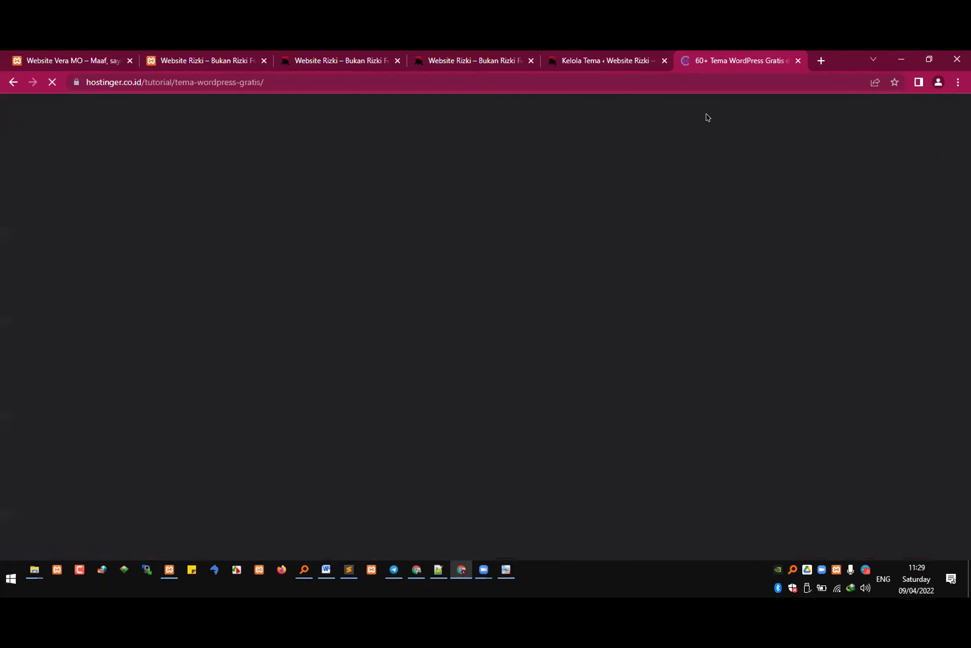
Recheck the themes page, then scroll the Hostinger article and highlight Astra's $249 price
left_click(579, 54)
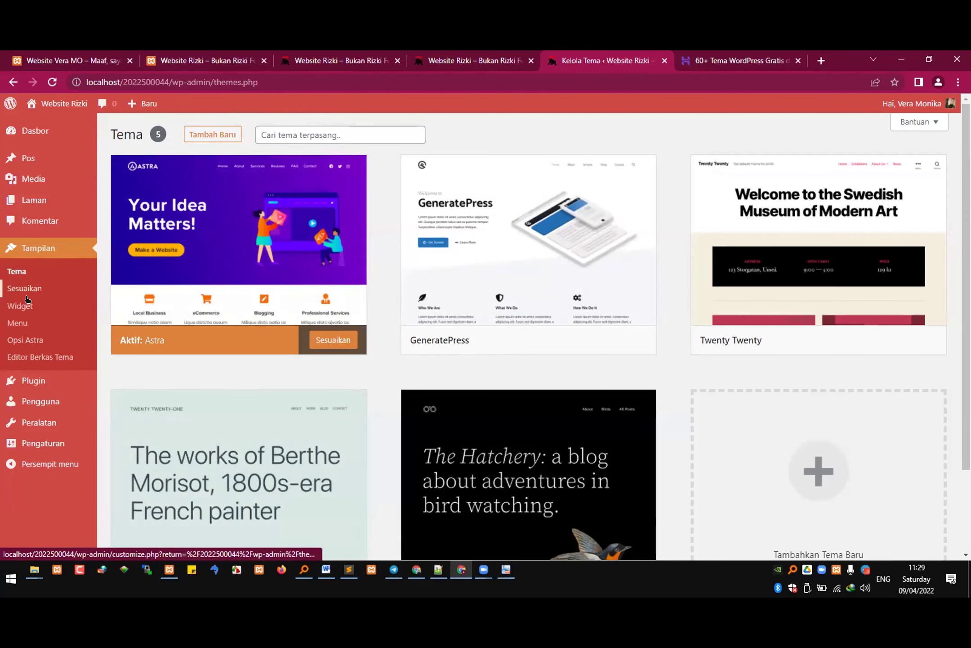
left_click(717, 61)
scroll(429, 372, "down", 3)
scroll(428, 372, "down", 20)
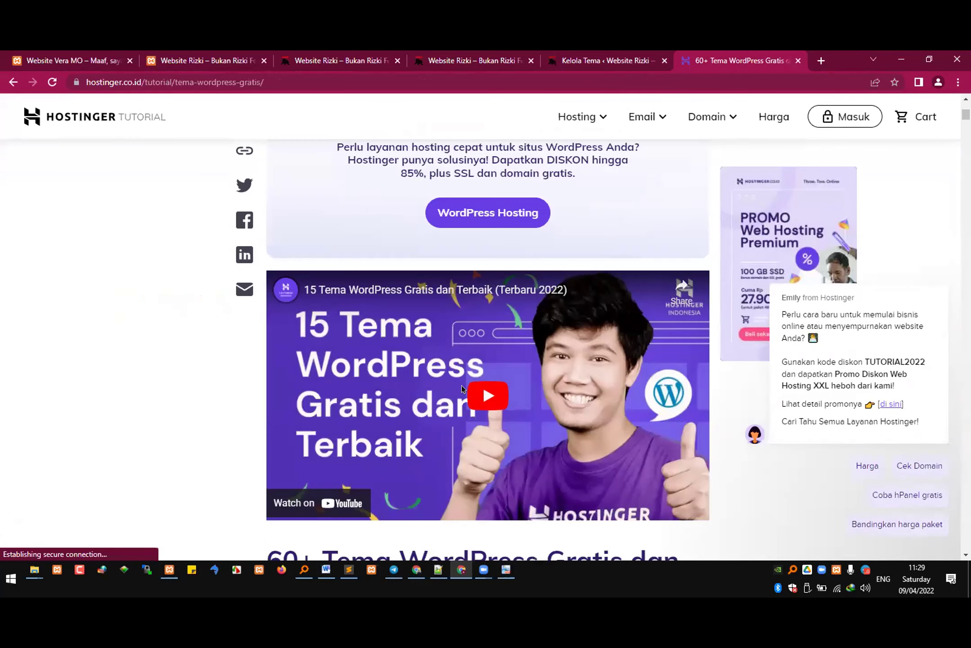
scroll(480, 409, "down", 8)
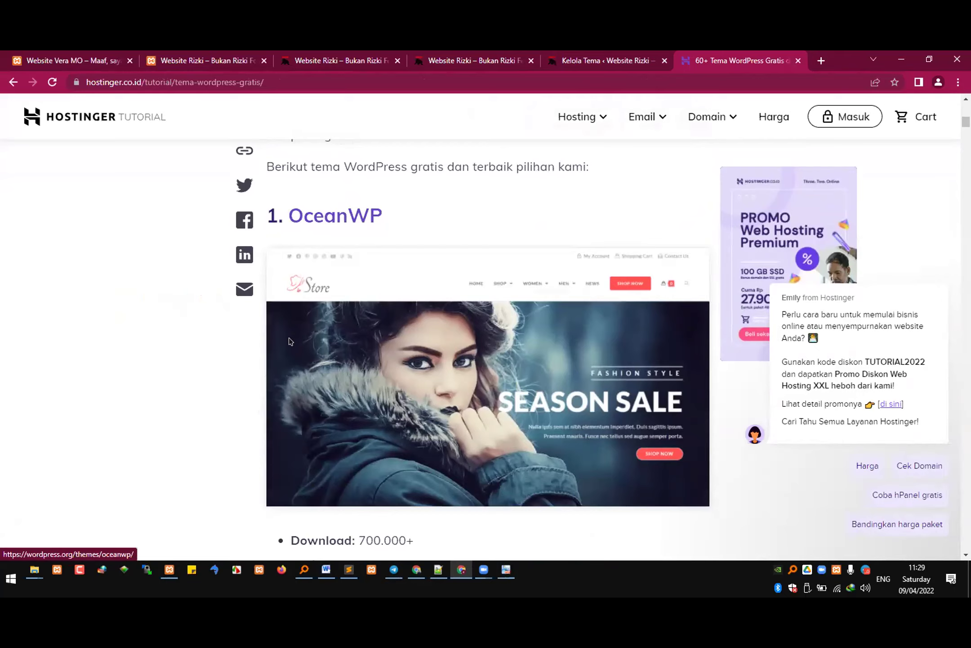
scroll(341, 409, "down", 10)
scroll(413, 408, "down", 1)
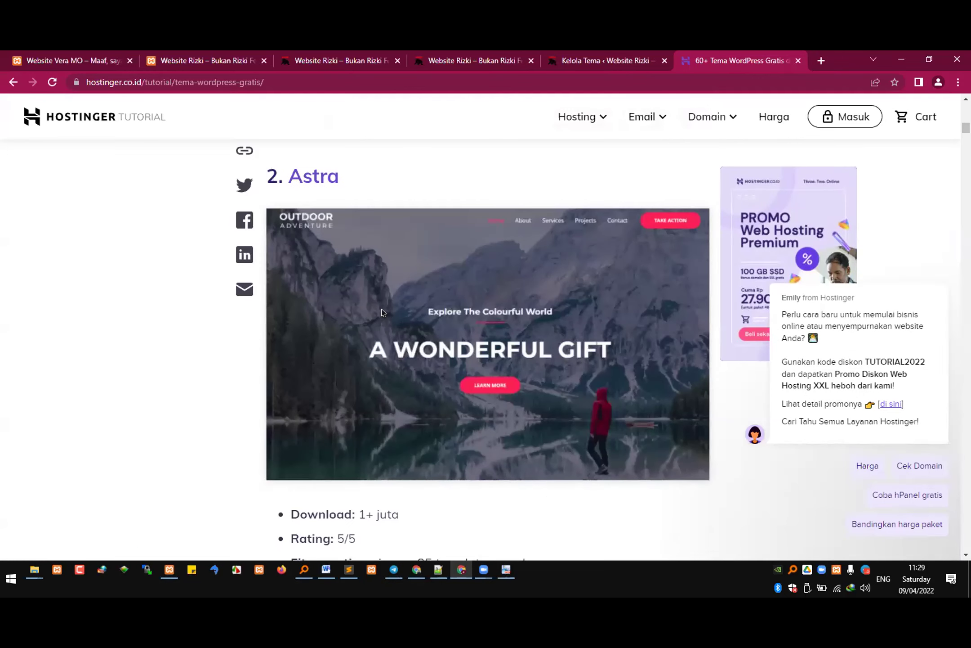
scroll(382, 309, "down", 4)
scroll(390, 390, "down", 4)
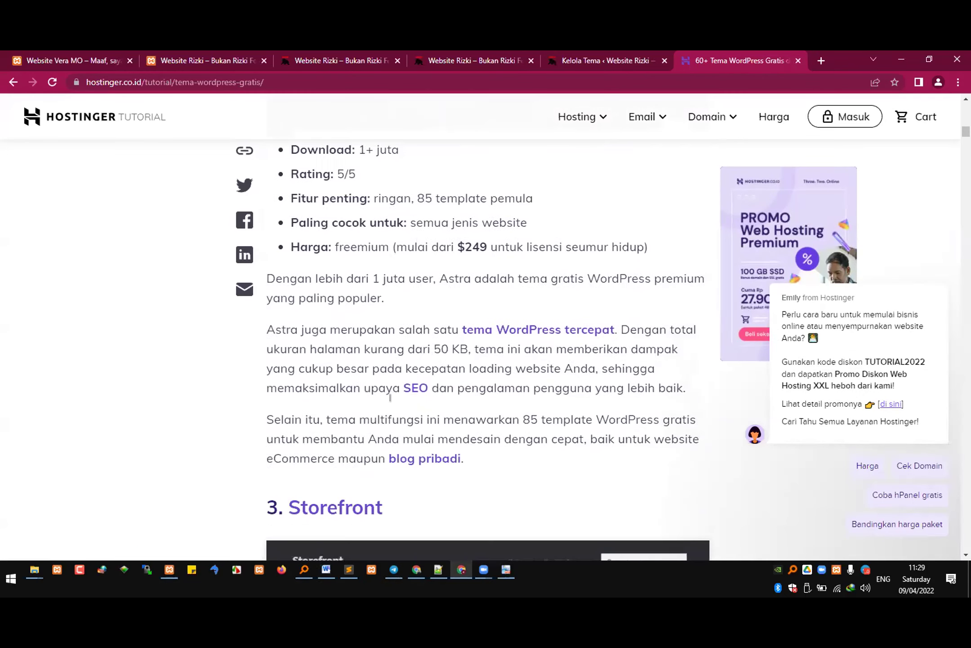
left_click_drag(417, 247, 492, 237)
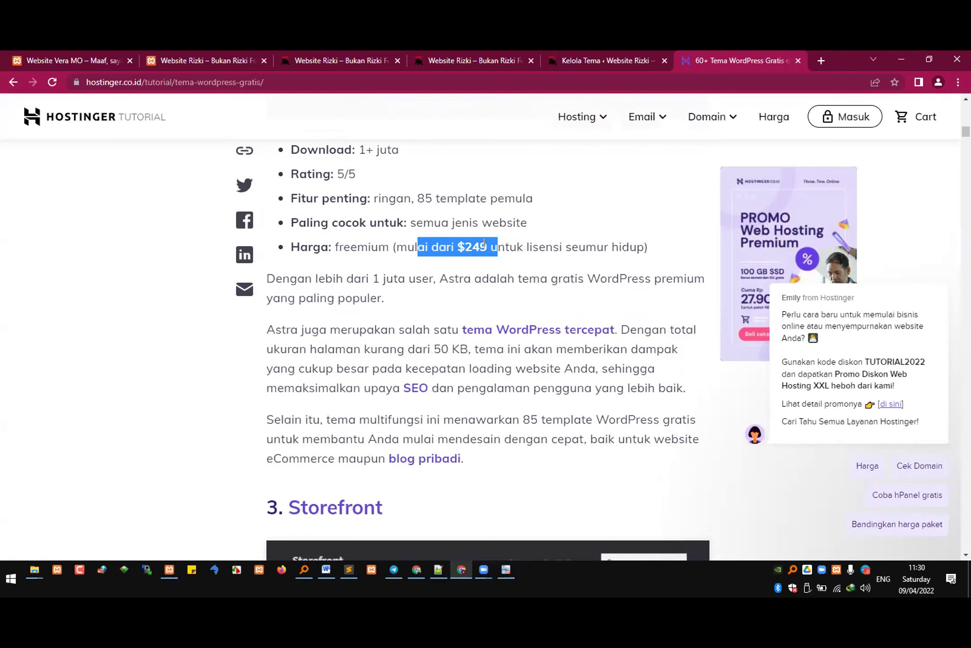
Scroll further down the article and highlight Neve's 189 price
scroll(439, 314, "down", 4)
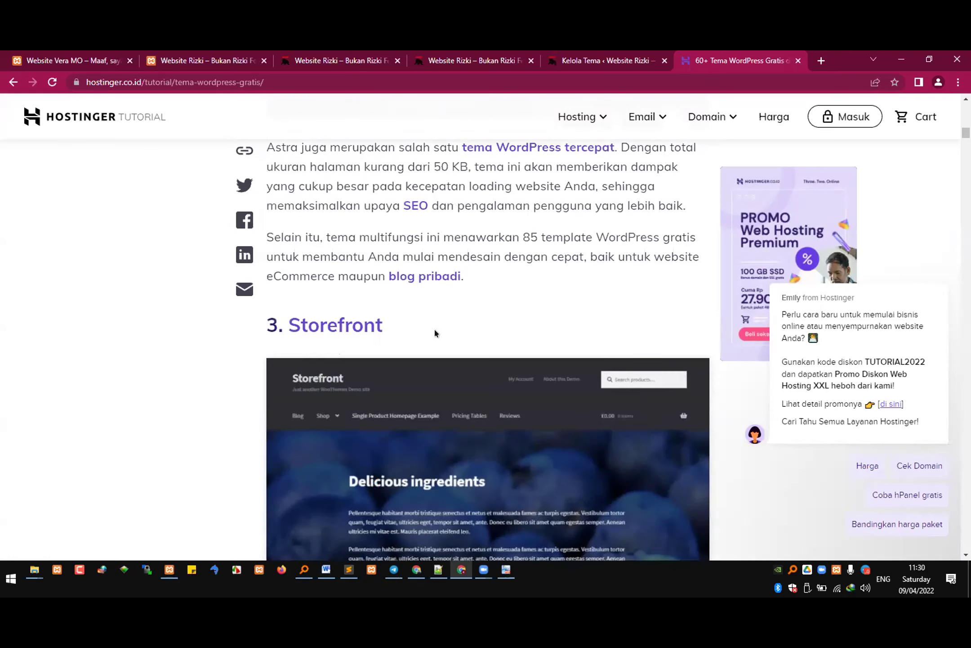
scroll(434, 342, "down", 7)
scroll(439, 378, "down", 9)
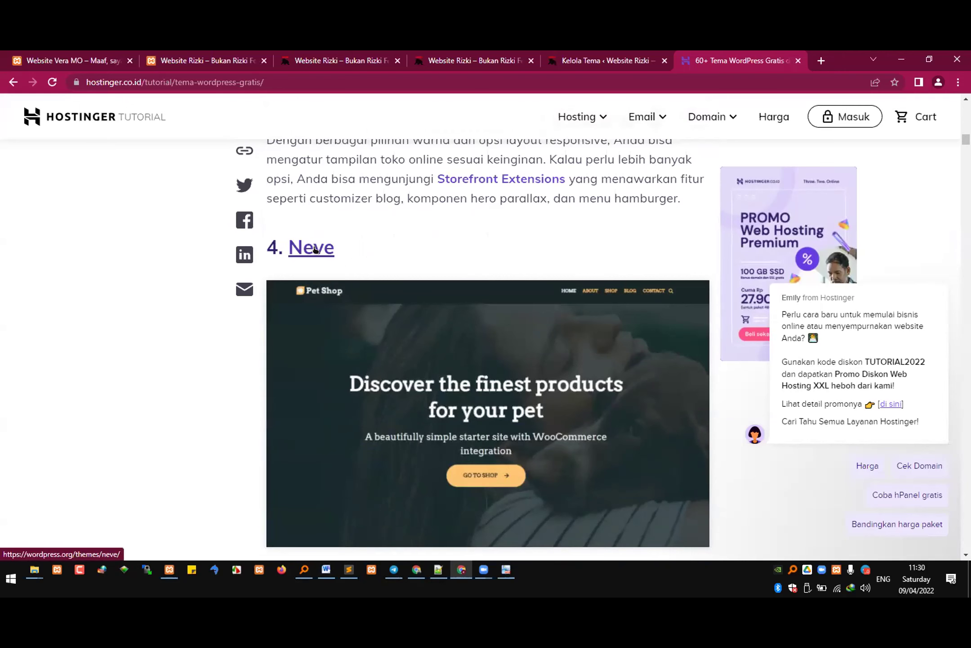
scroll(314, 250, "down", 5)
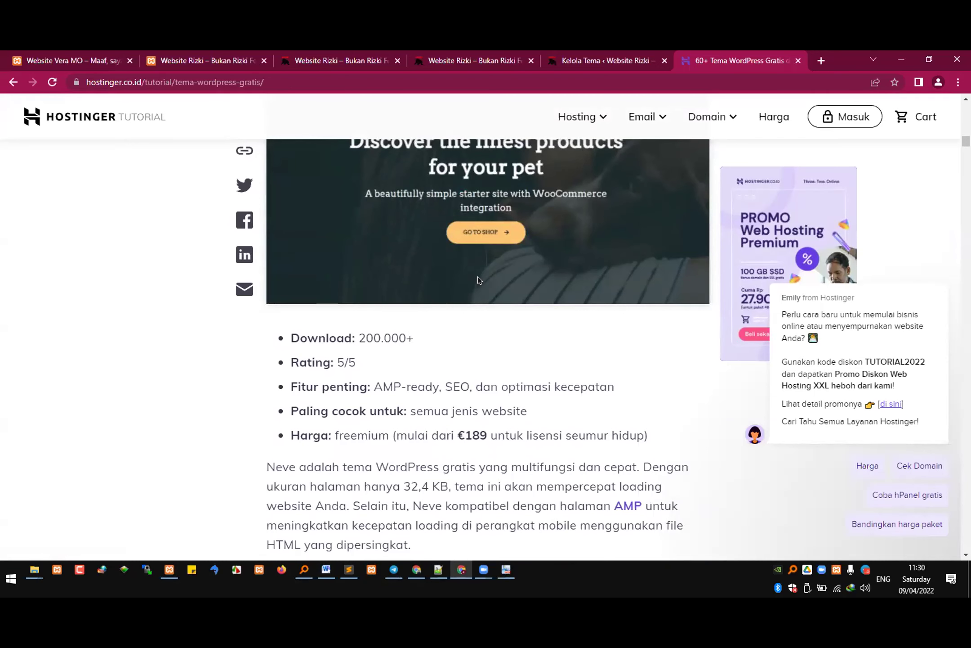
double_click(483, 430)
Scroll to entry 8, highlight the Sydney theme name, and bring the file search window forward
scroll(472, 421, "down", 9)
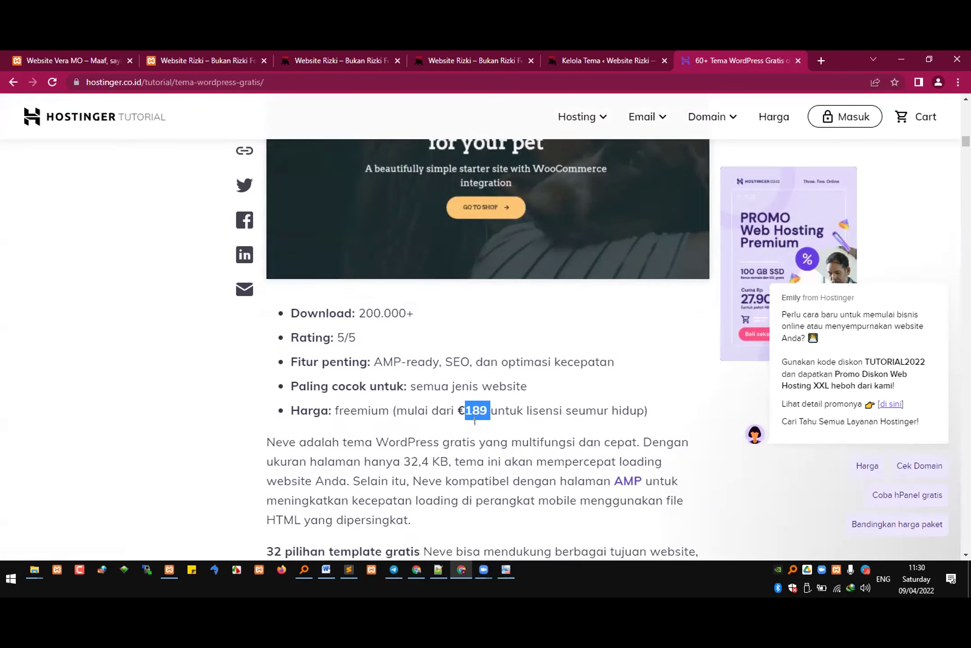
scroll(472, 413, "down", 20)
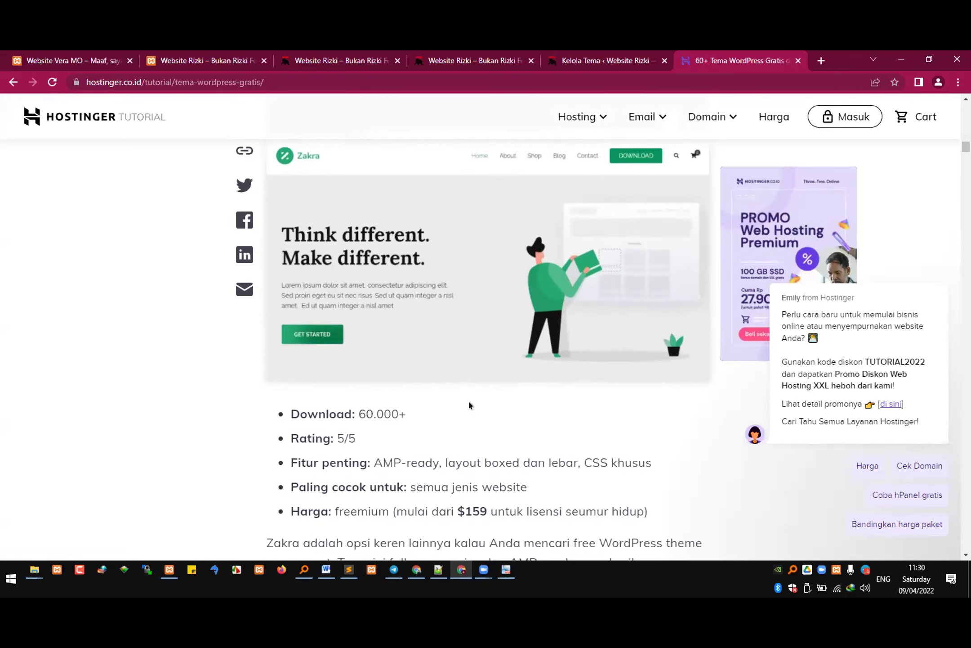
scroll(468, 410, "down", 20)
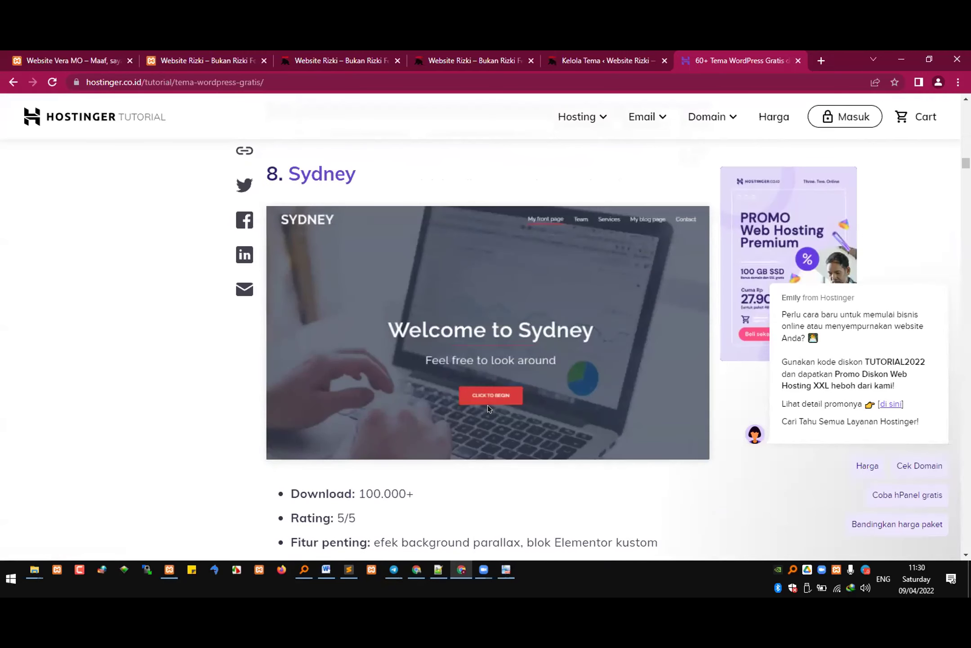
scroll(487, 405, "down", 4)
scroll(450, 366, "up", 5)
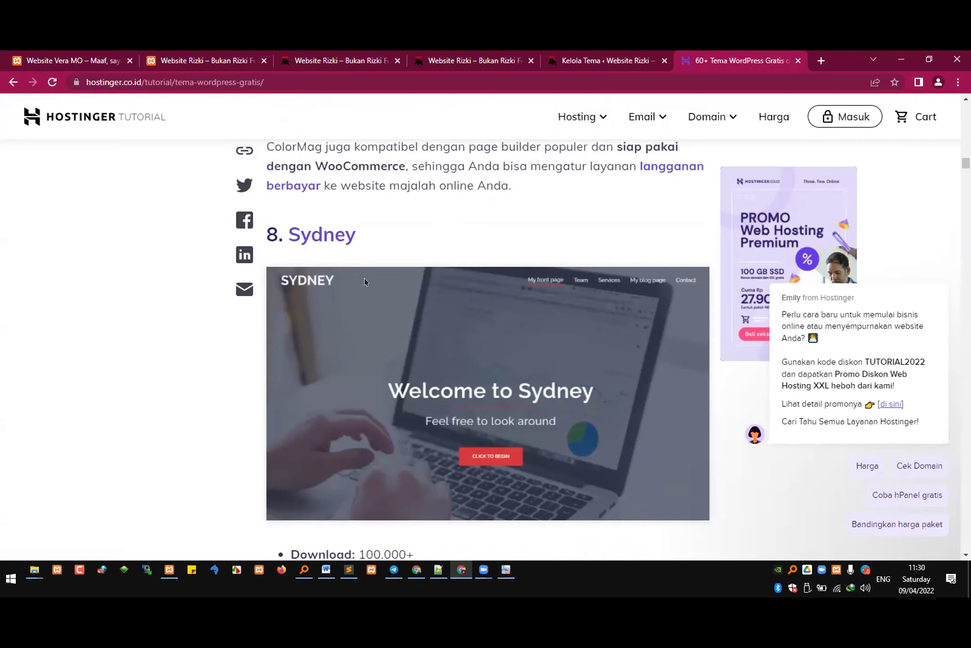
left_click_drag(371, 235, 285, 232)
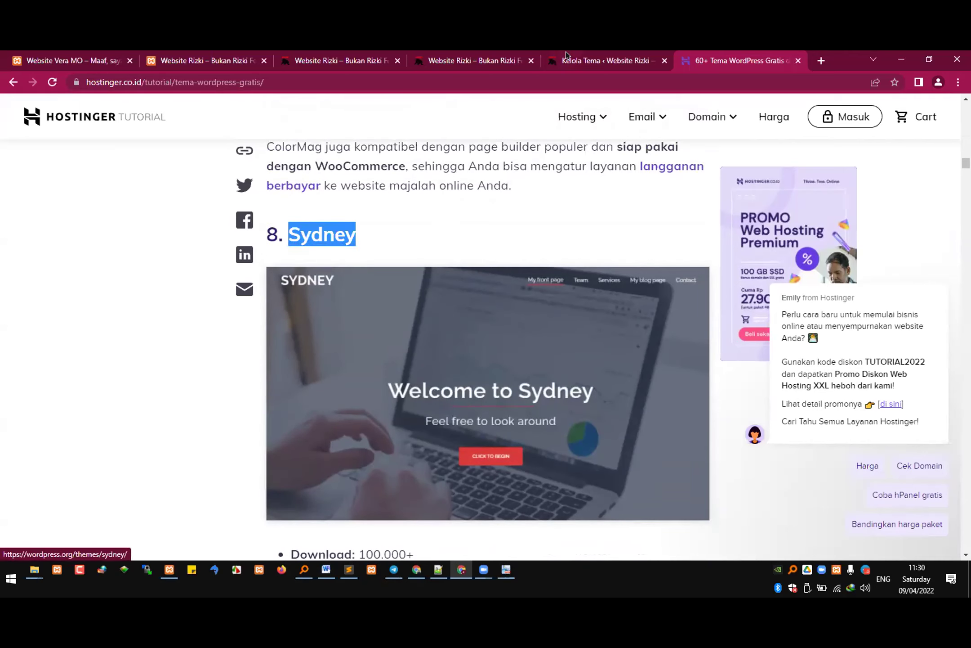
left_click(314, 568)
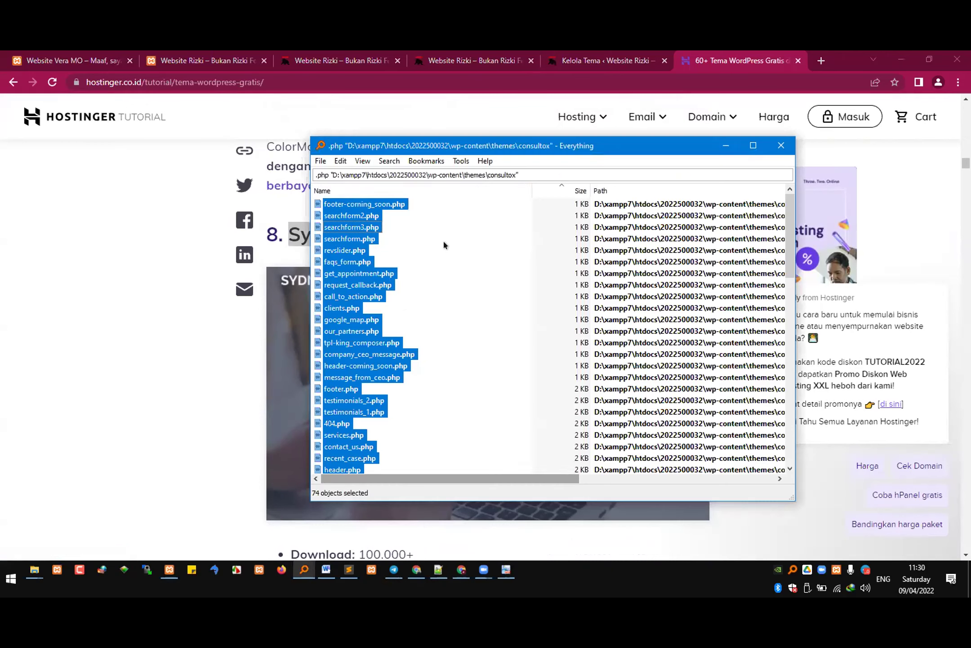
left_click(428, 173)
type("syn")
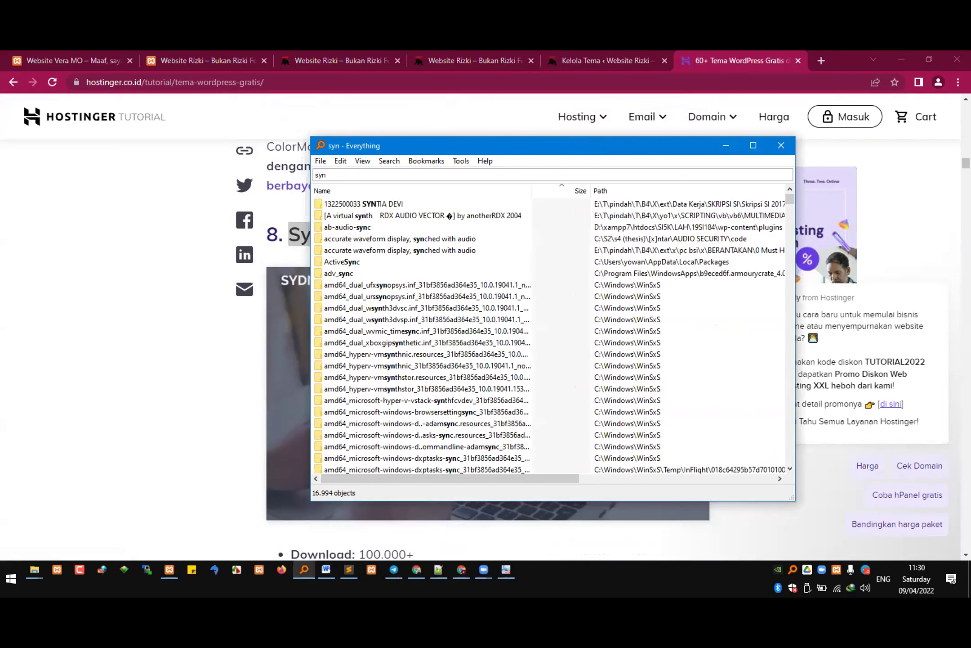
left_click(713, 60)
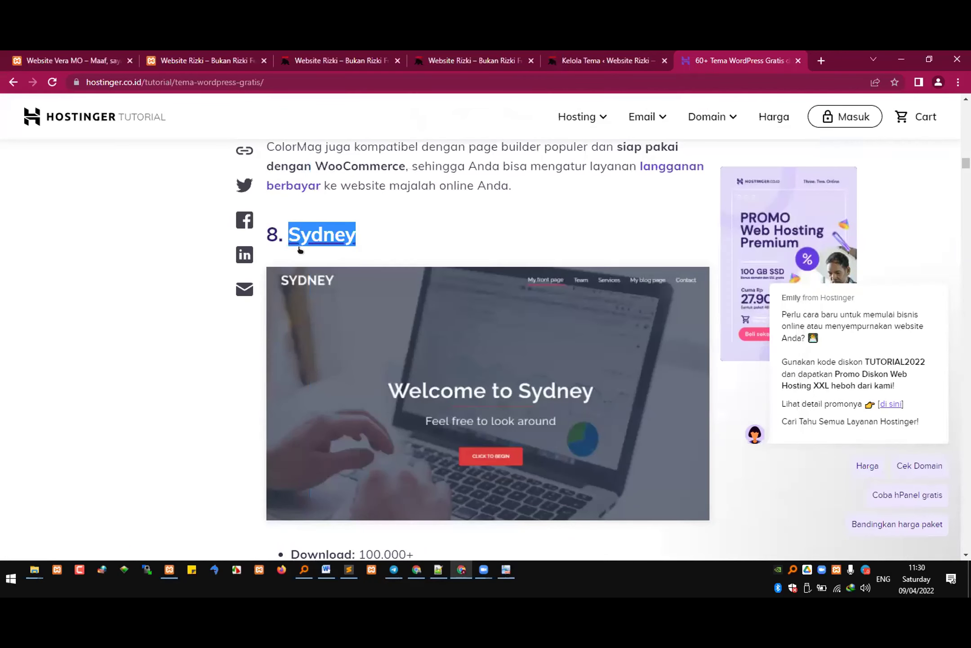
Open the Sydney theme page, then check the local sites and their Add New Theme page
left_click(320, 233)
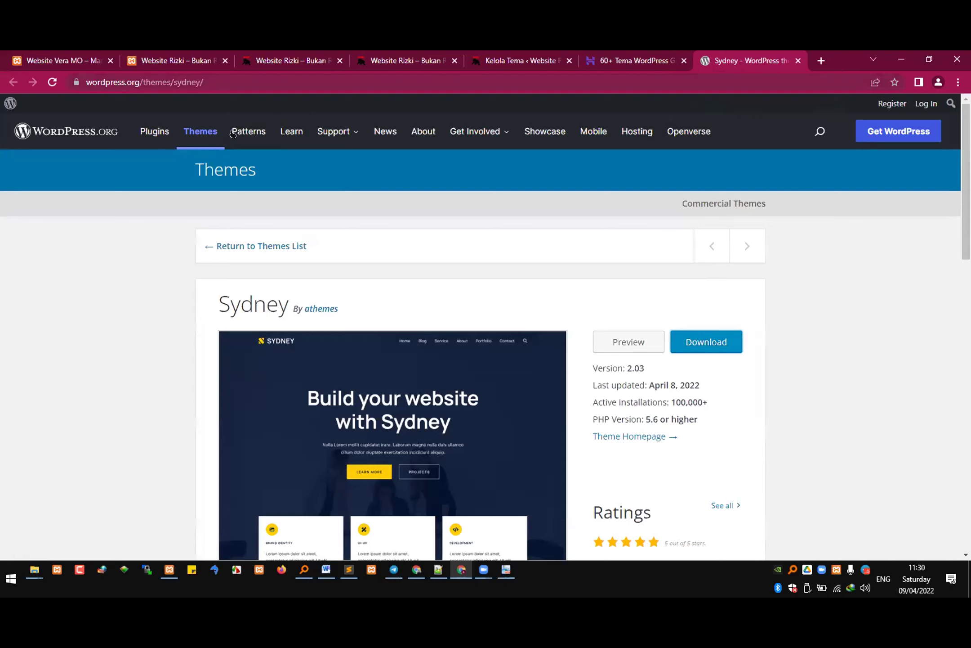
left_click_drag(214, 301, 284, 302)
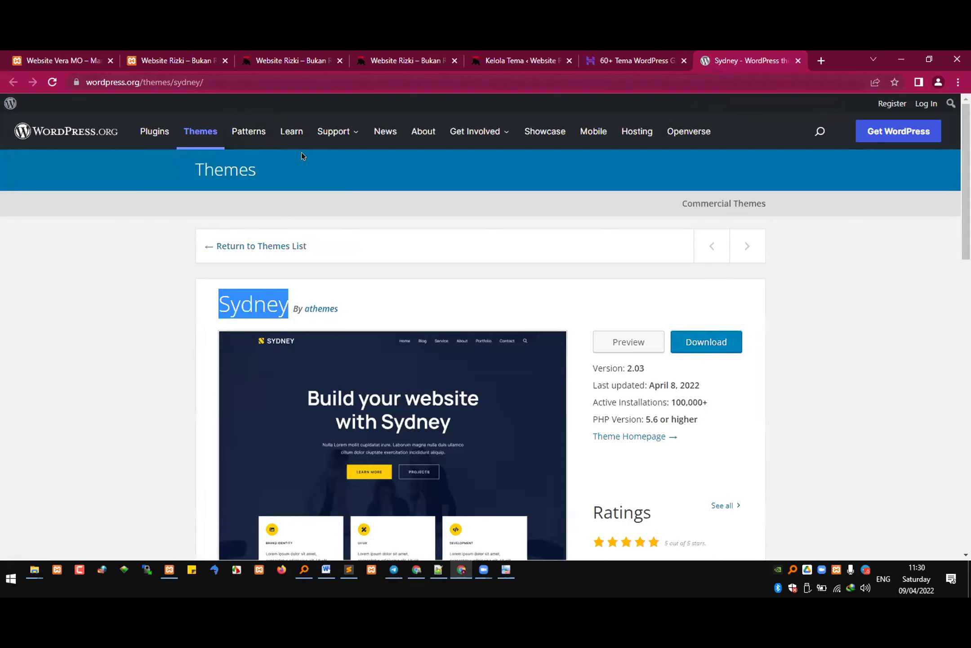
left_click(284, 57)
left_click(404, 60)
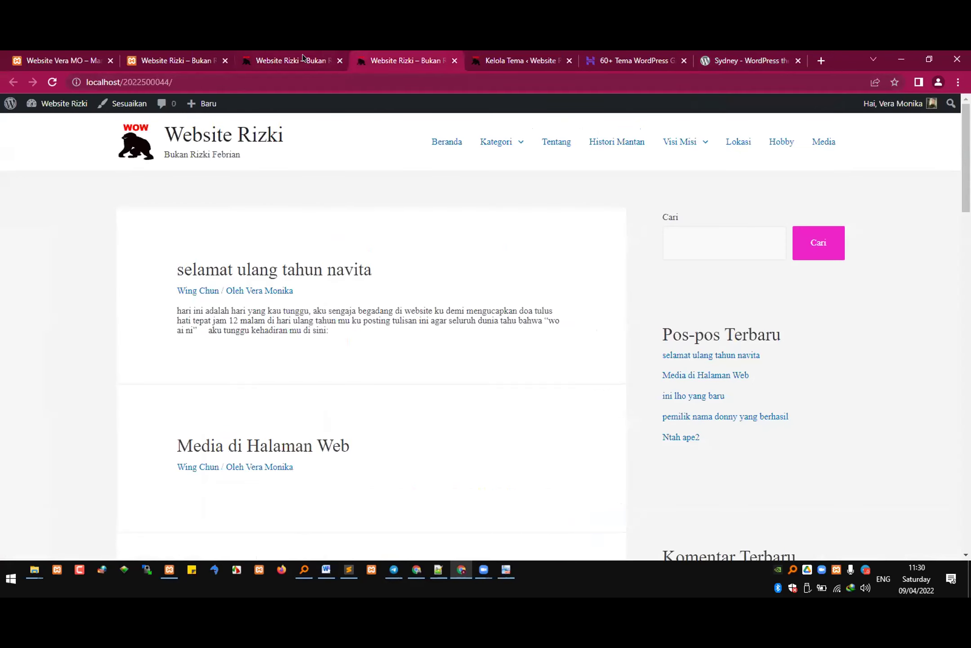
left_click(302, 58)
left_click(511, 57)
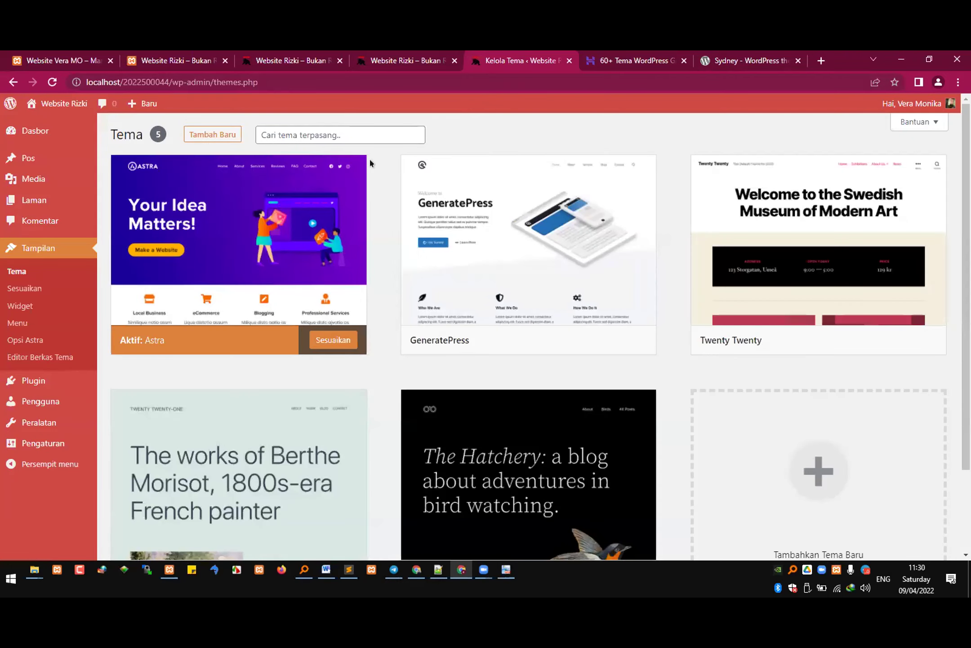
left_click(212, 134)
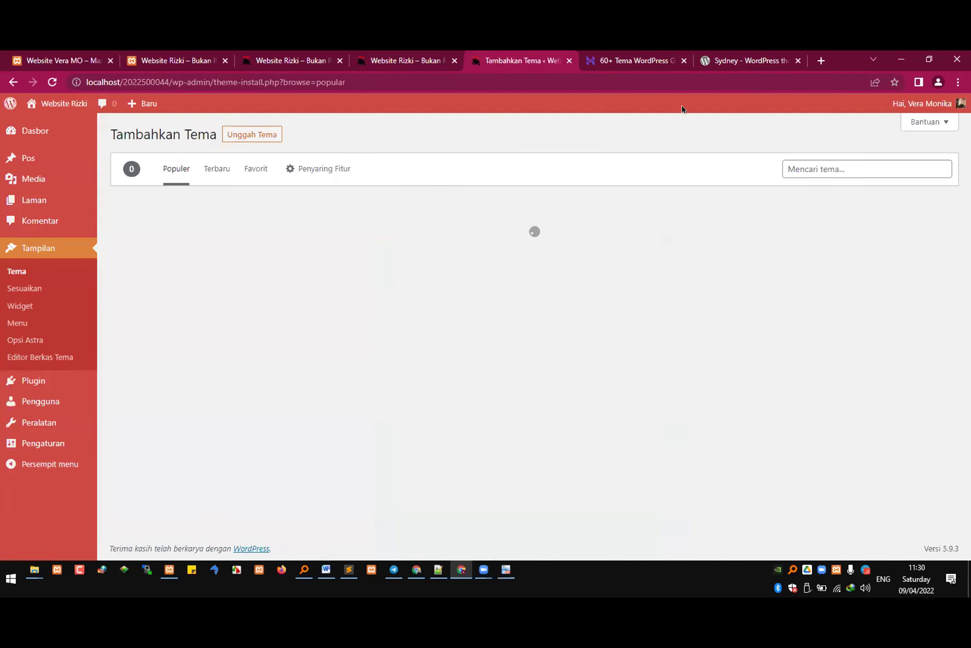
Download sydney.2.03.zip from the WordPress.org Sydney theme page
left_click(724, 58)
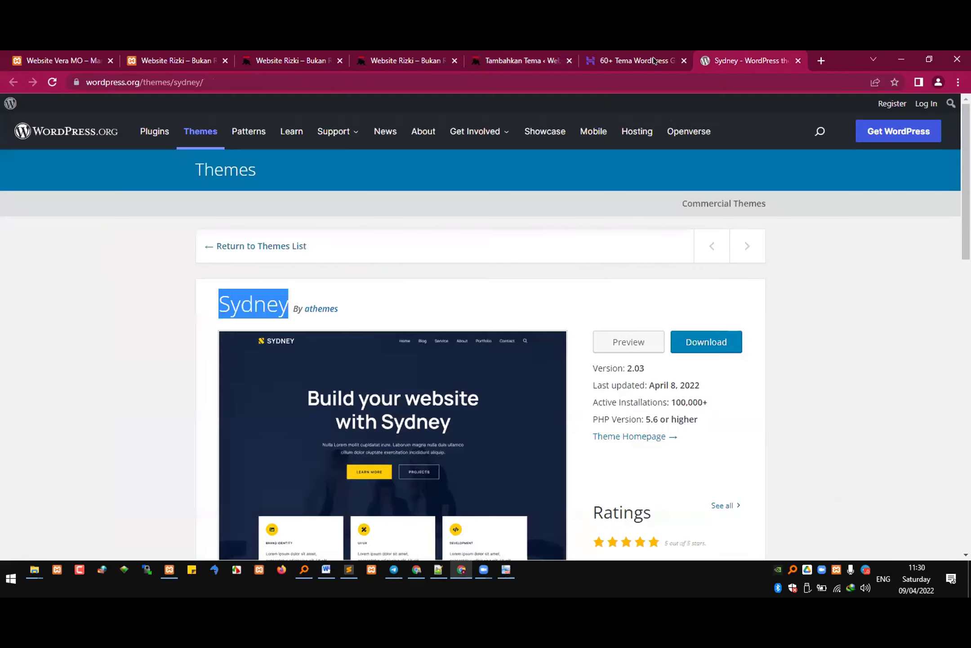
right_click(689, 345)
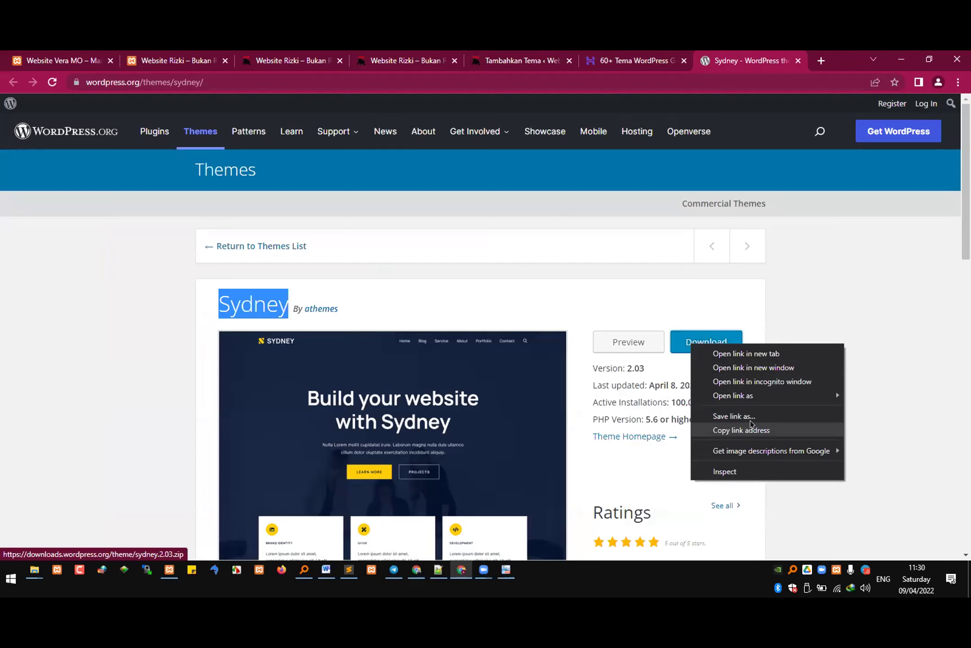
left_click(676, 340)
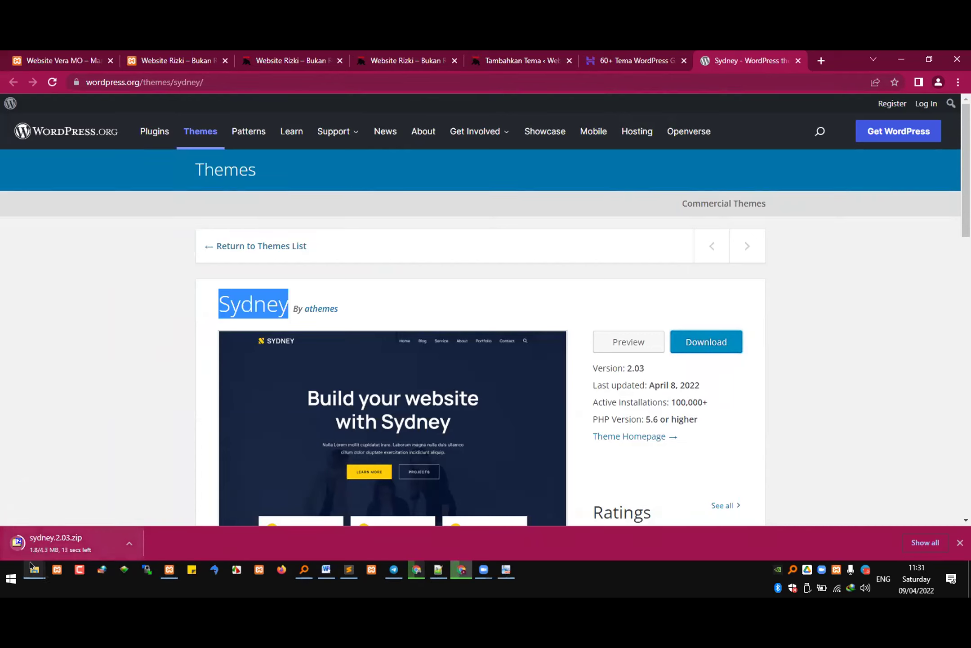
left_click(348, 569)
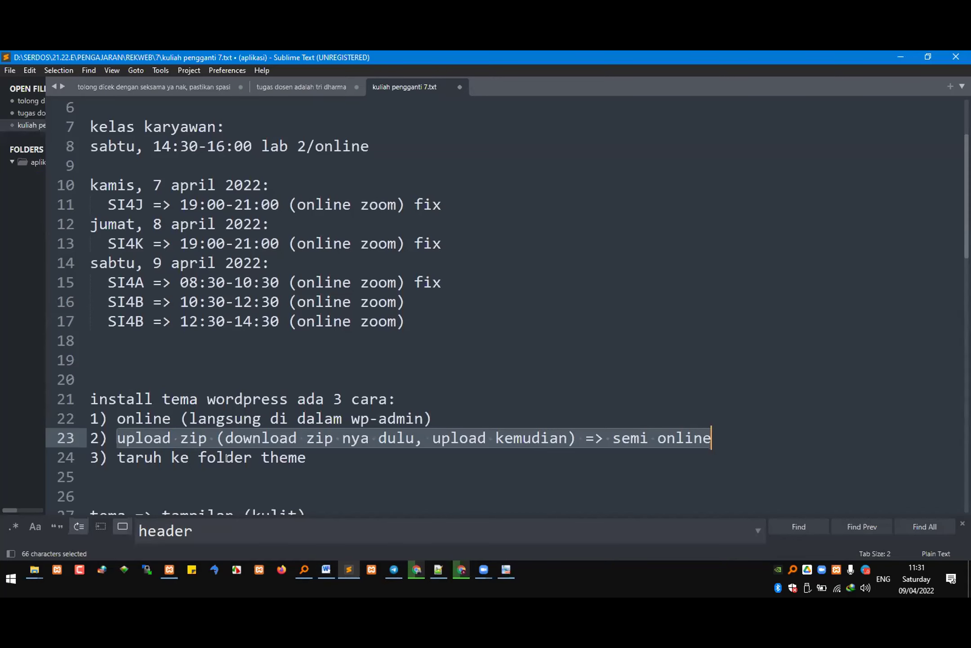
left_click_drag(310, 451, 109, 458)
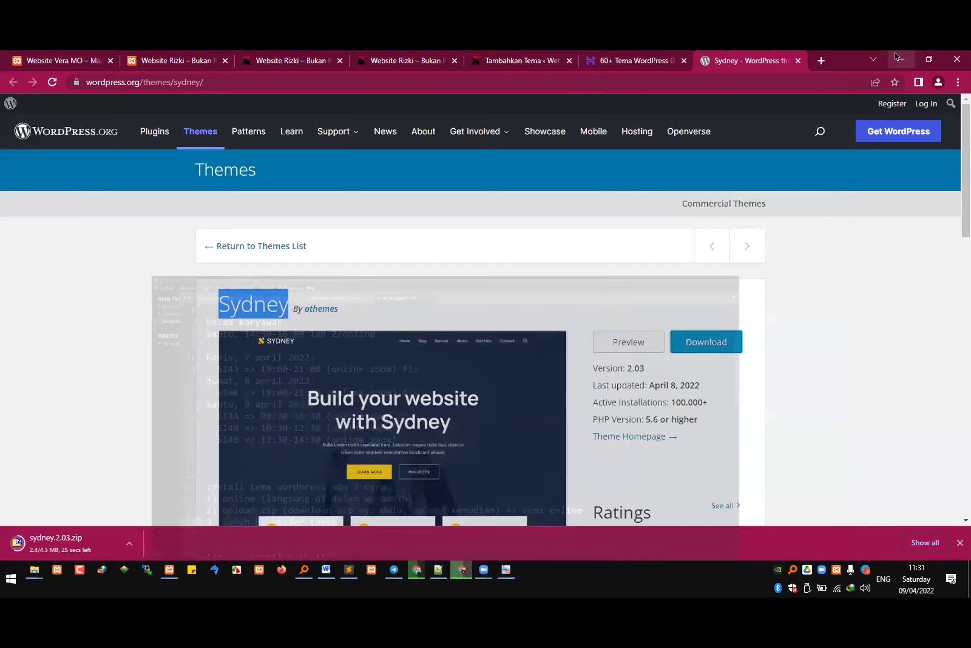
left_click(901, 57)
Move sydney.2.03.zip from Downloads into the si4b folder
left_click(129, 542)
left_click(185, 502)
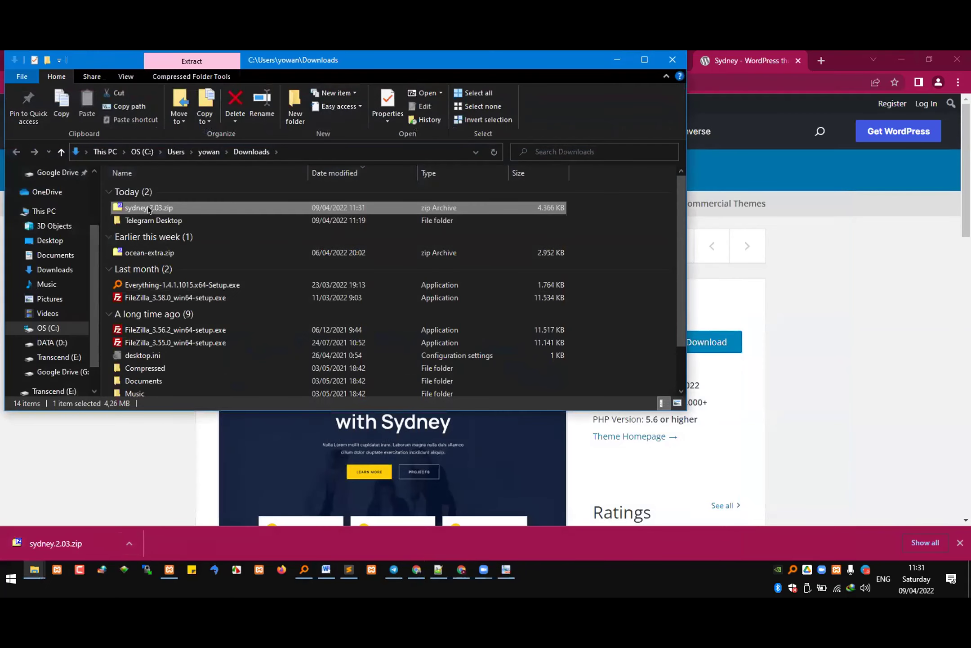
mouse_move(28, 571)
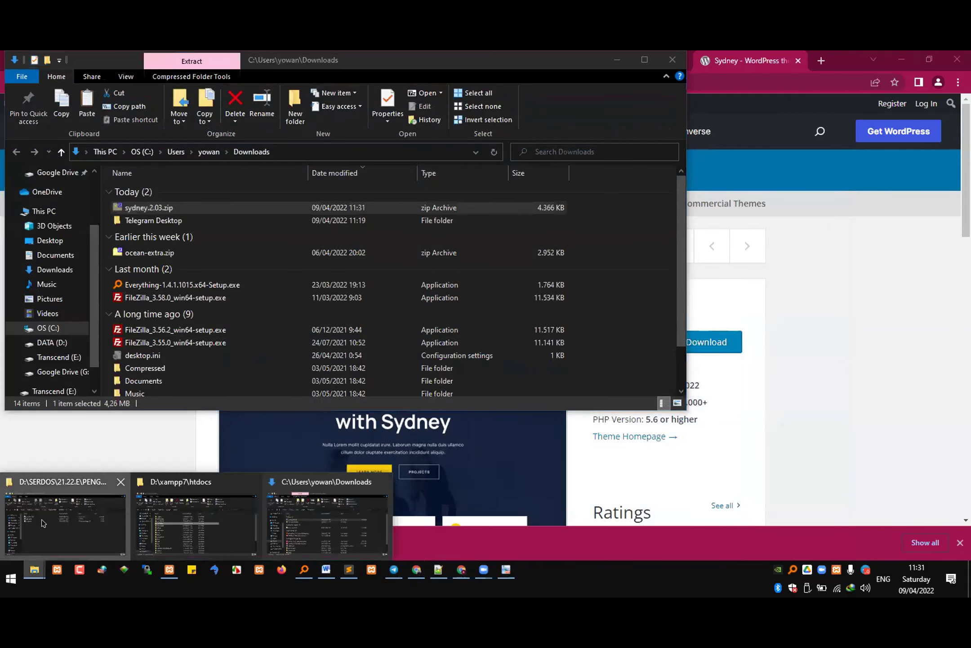
left_click(45, 521)
key("ctrl+v")
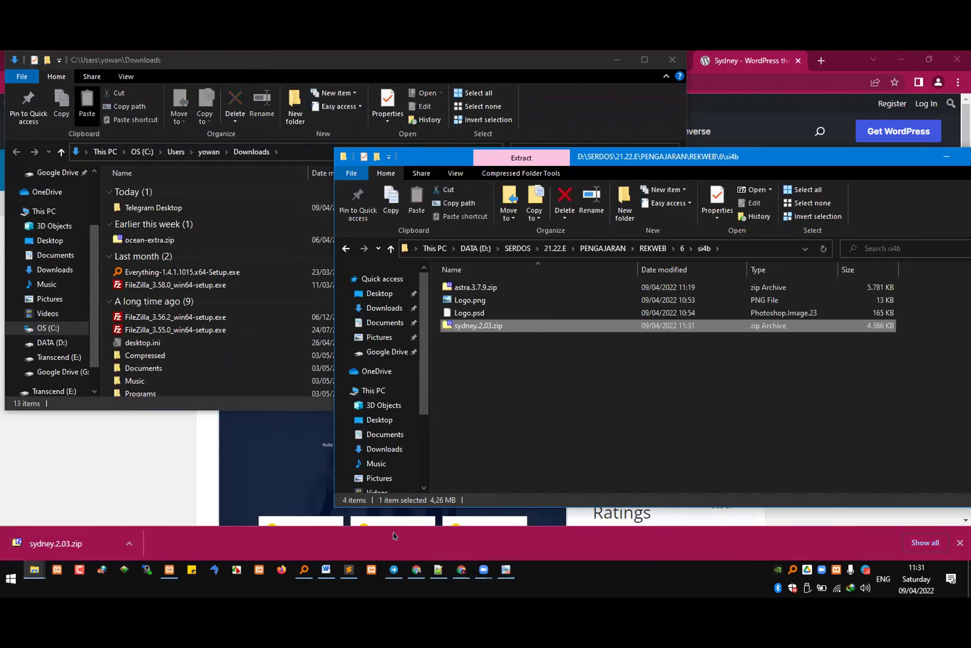
Send sydney.2.03.zip to the class Telegram chat
left_click(396, 567)
left_click_drag(399, 558, 656, 404)
left_click(569, 357)
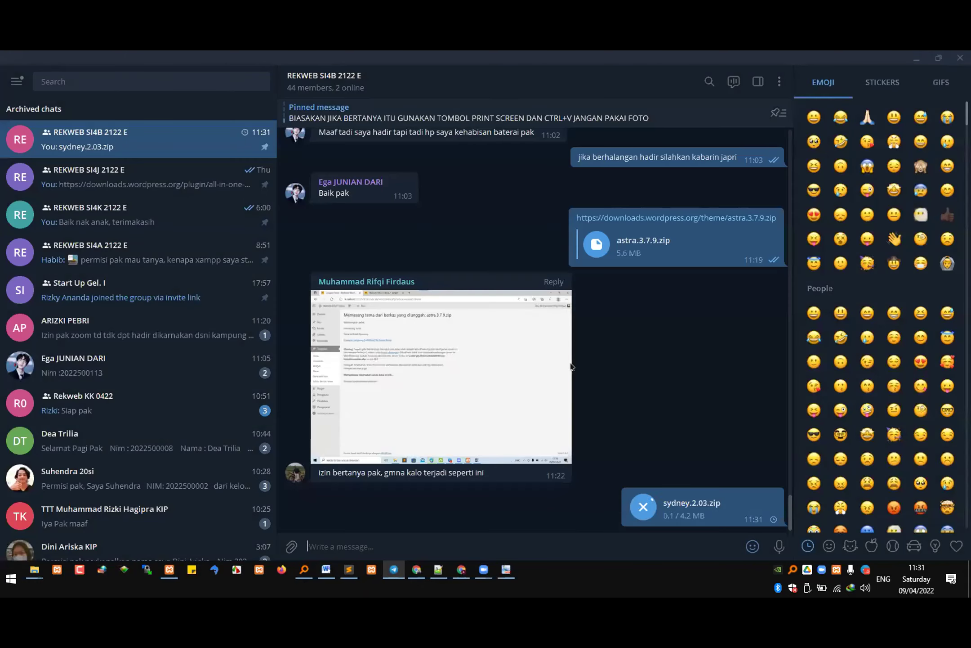
Hide the chat, close the Downloads window, and select sydney.2.03.zip in si4b
left_click(916, 59)
left_click(532, 381)
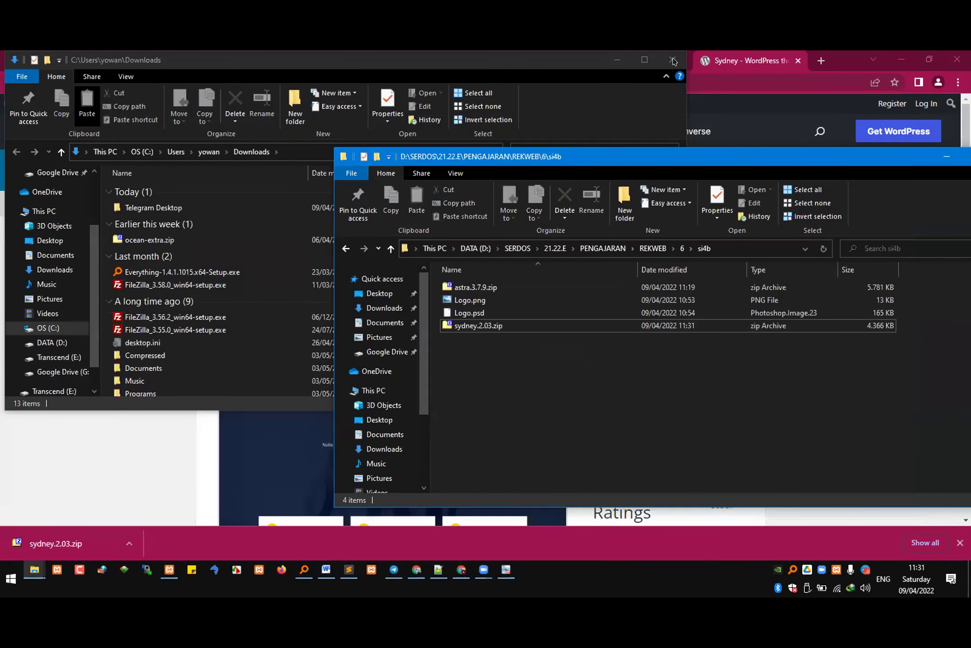
left_click(672, 60)
left_click(470, 326)
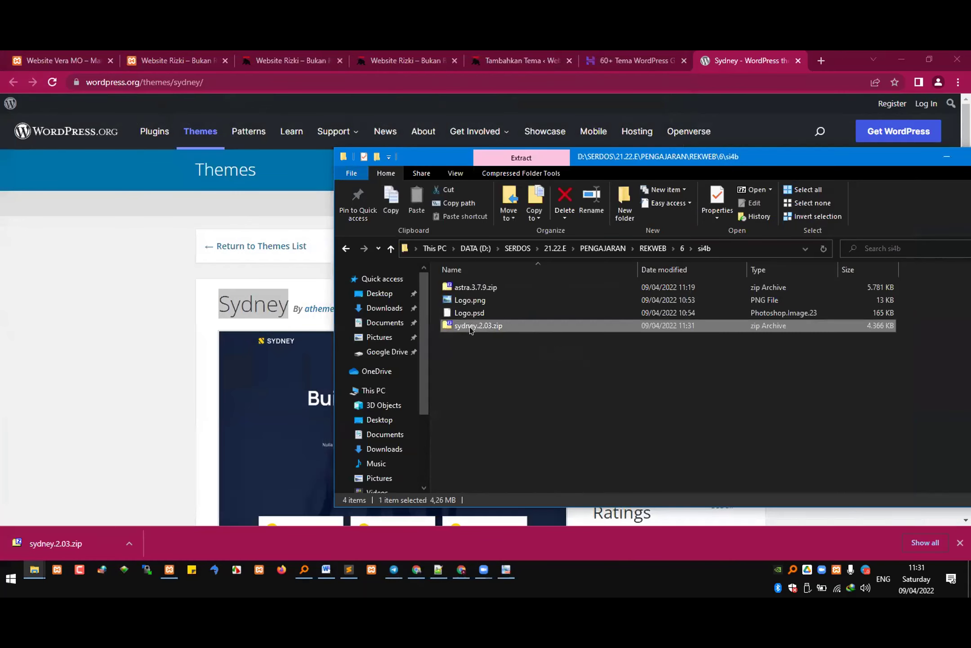
Extract sydney.2.03.zip with 7-Zip into si4b and check the resulting sydney folder
right_click(470, 329)
mouse_move(570, 338)
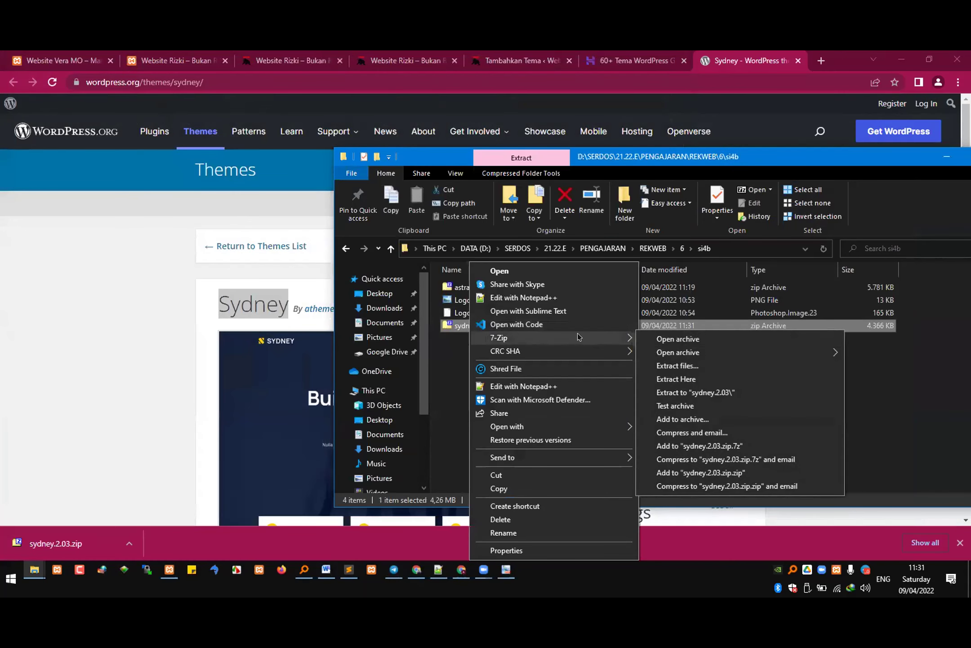
left_click(707, 379)
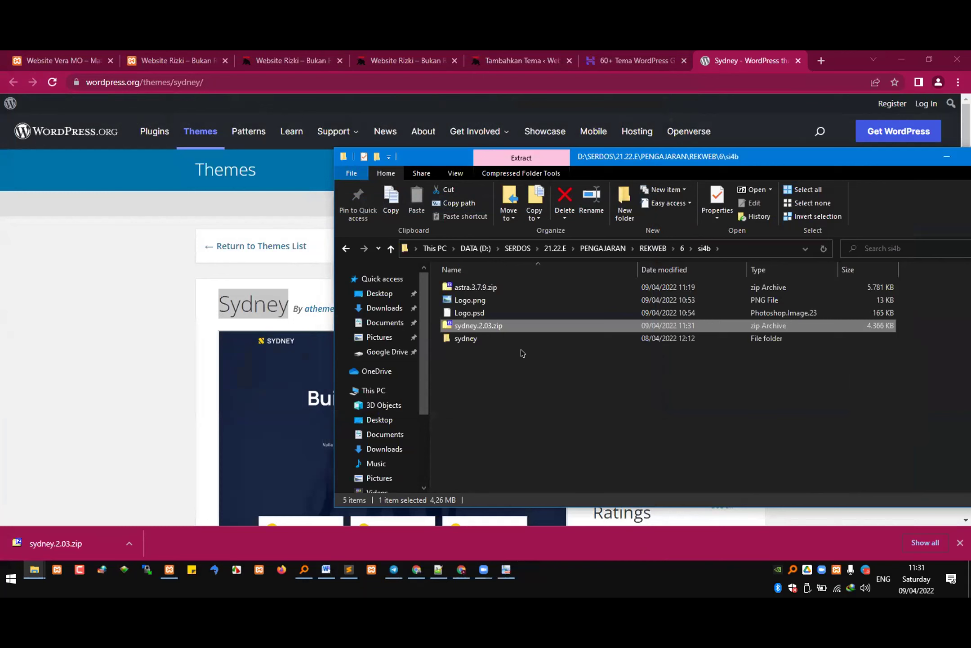
double_click(465, 287)
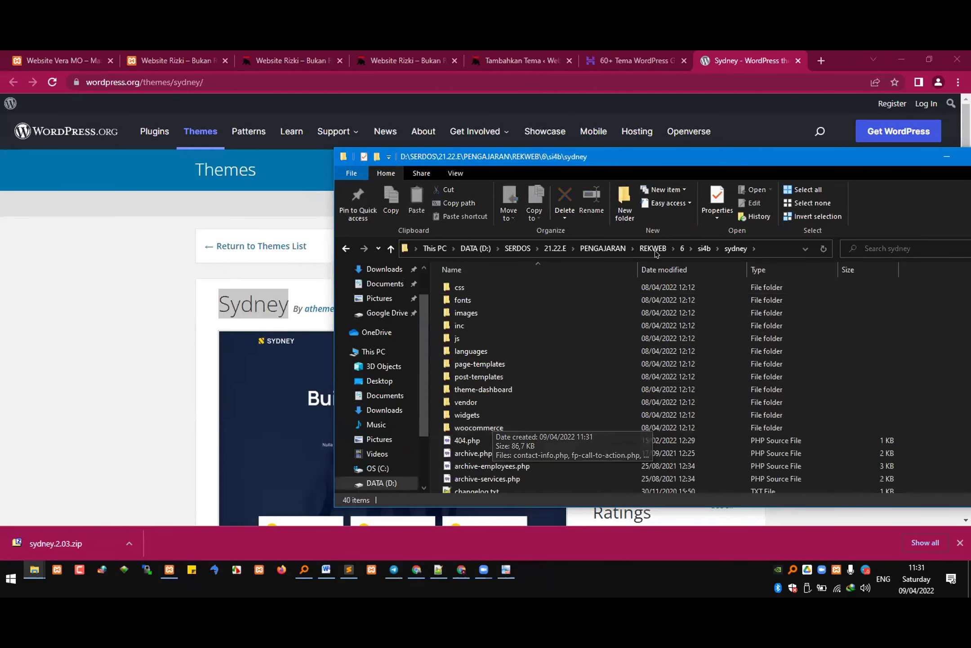
left_click(704, 248)
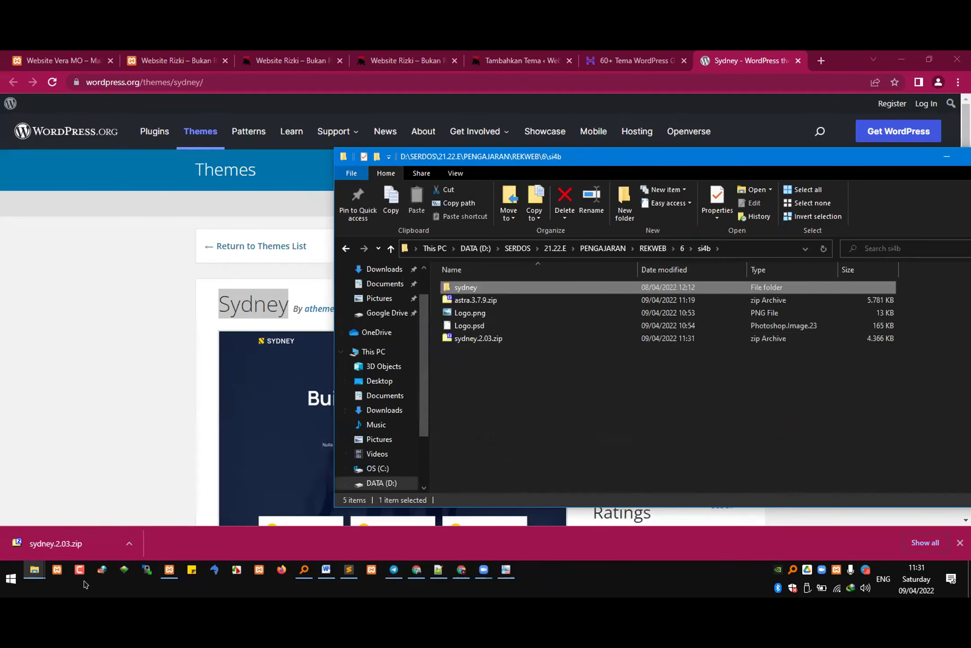
mouse_move(34, 569)
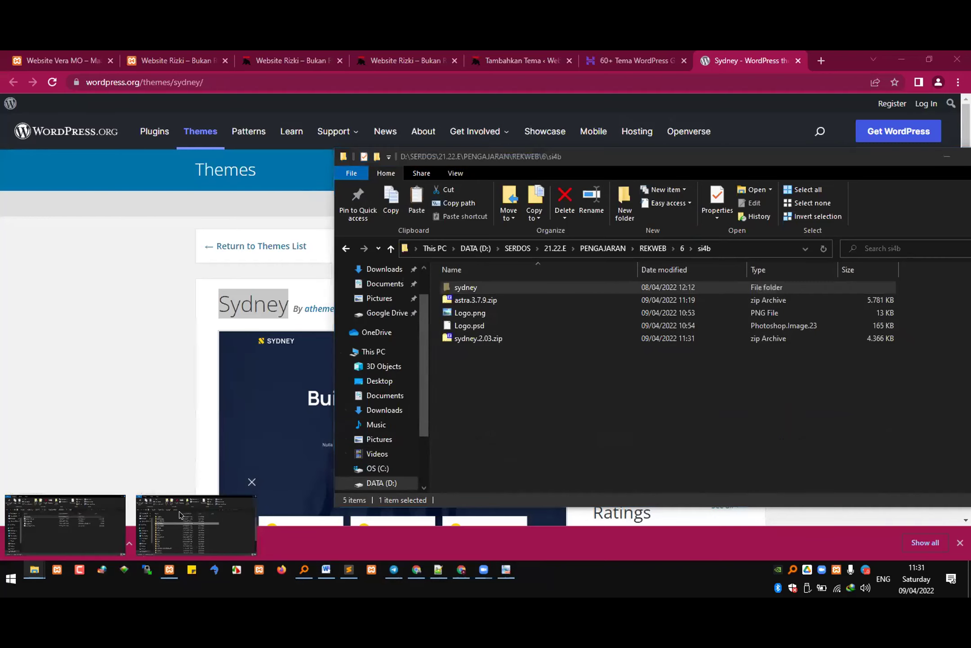
left_click(179, 515)
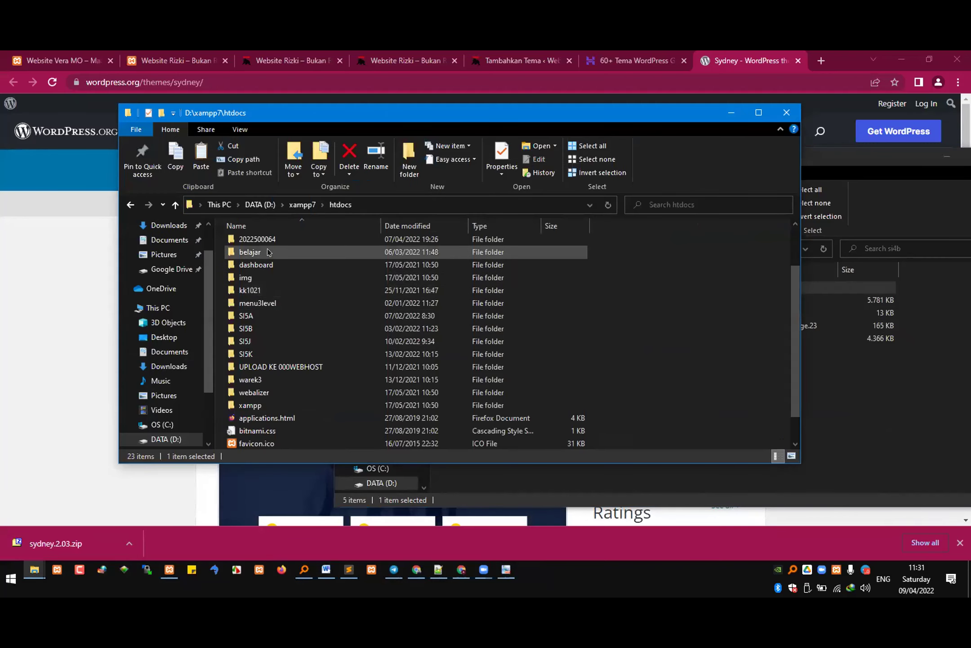
scroll(269, 253, "up", 2)
double_click(277, 269)
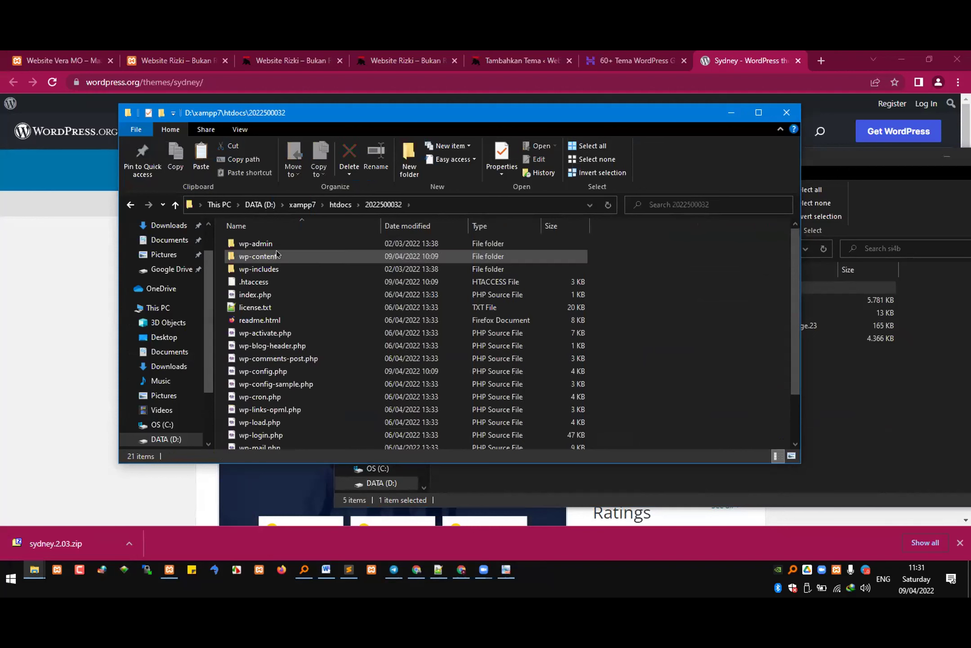
double_click(276, 255)
double_click(269, 270)
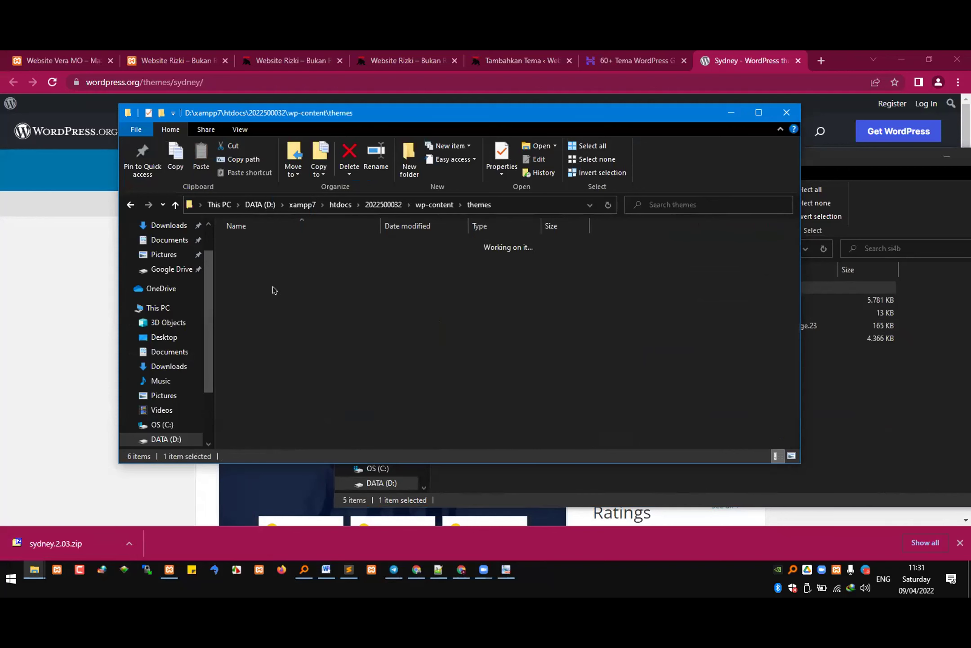
type("sy")
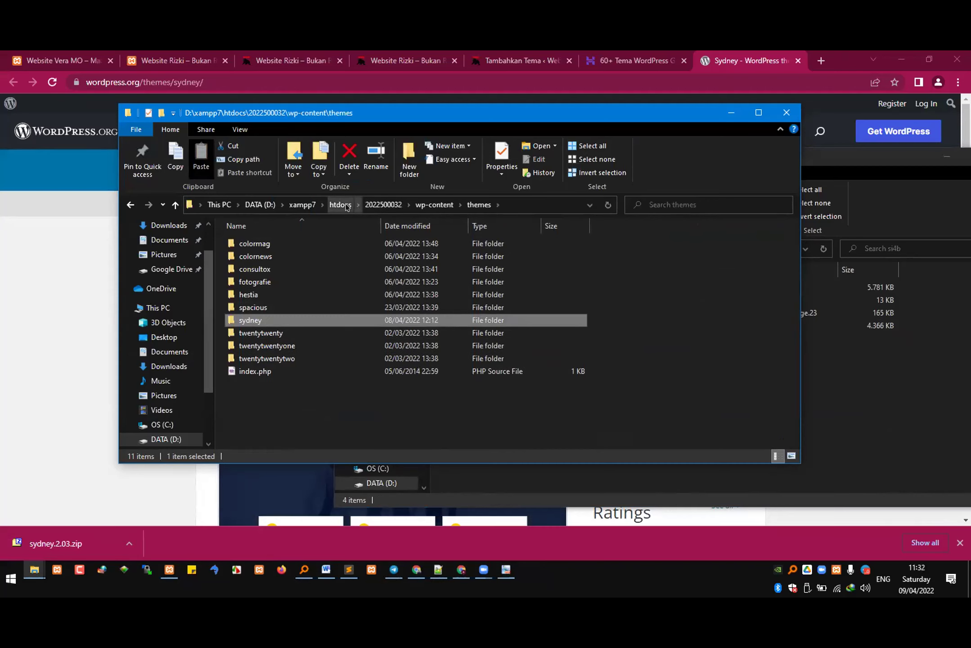
left_click(371, 55)
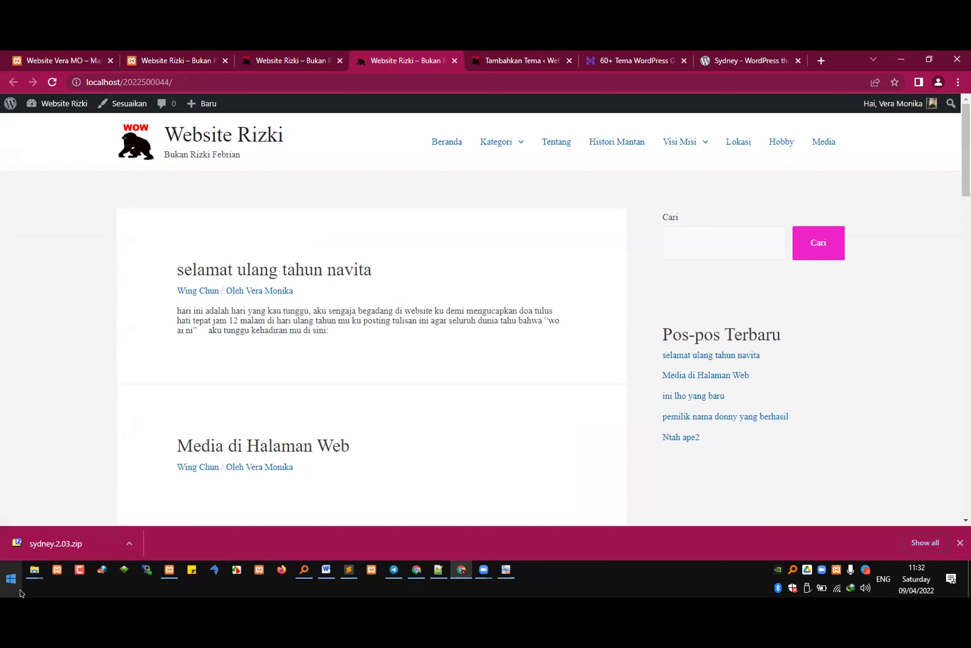
mouse_move(36, 579)
left_click(193, 511)
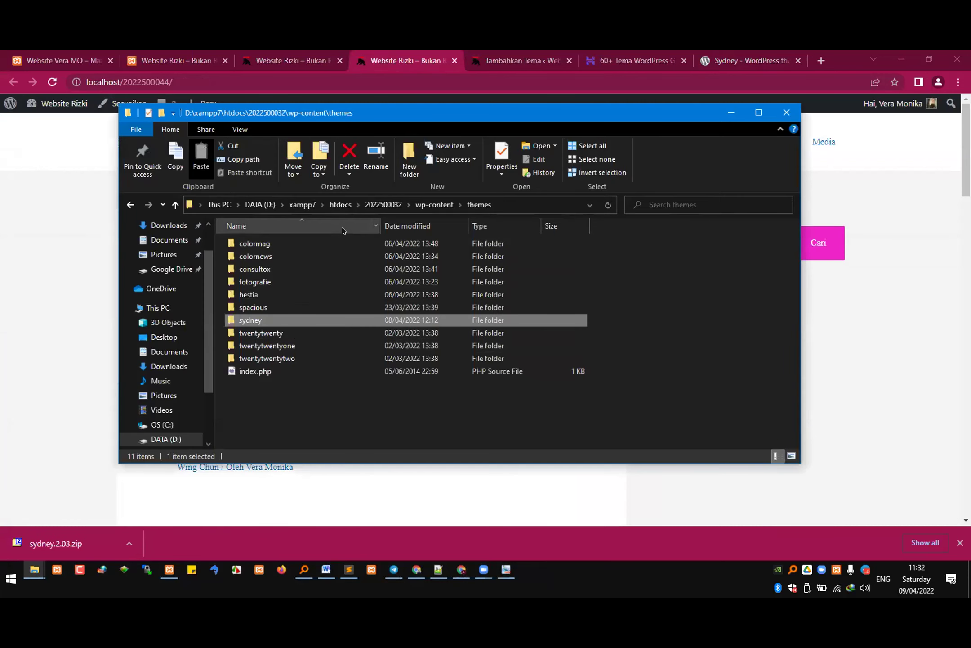
left_click(435, 204)
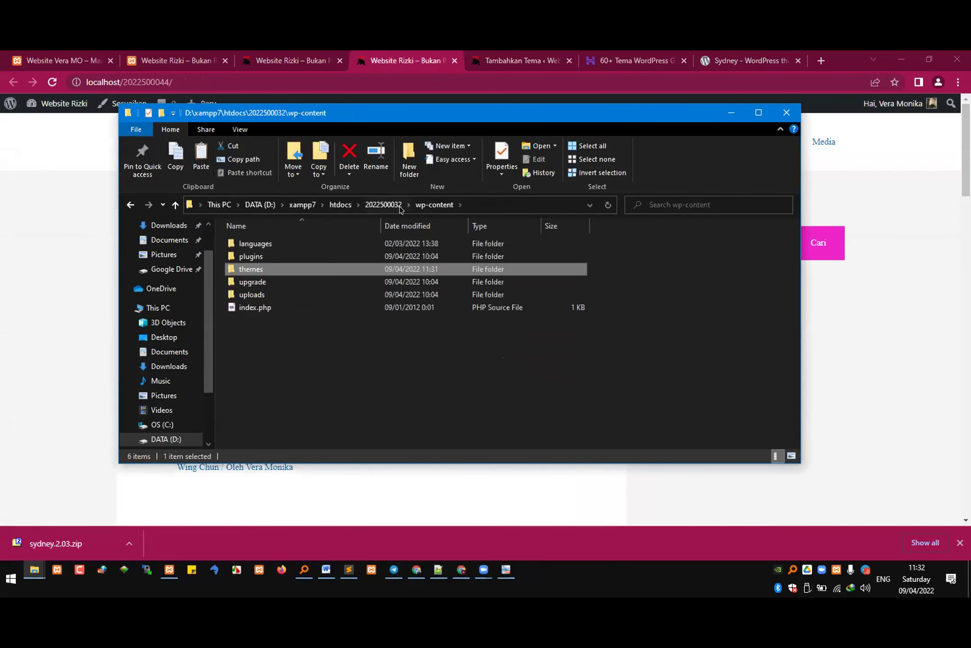
left_click(344, 204)
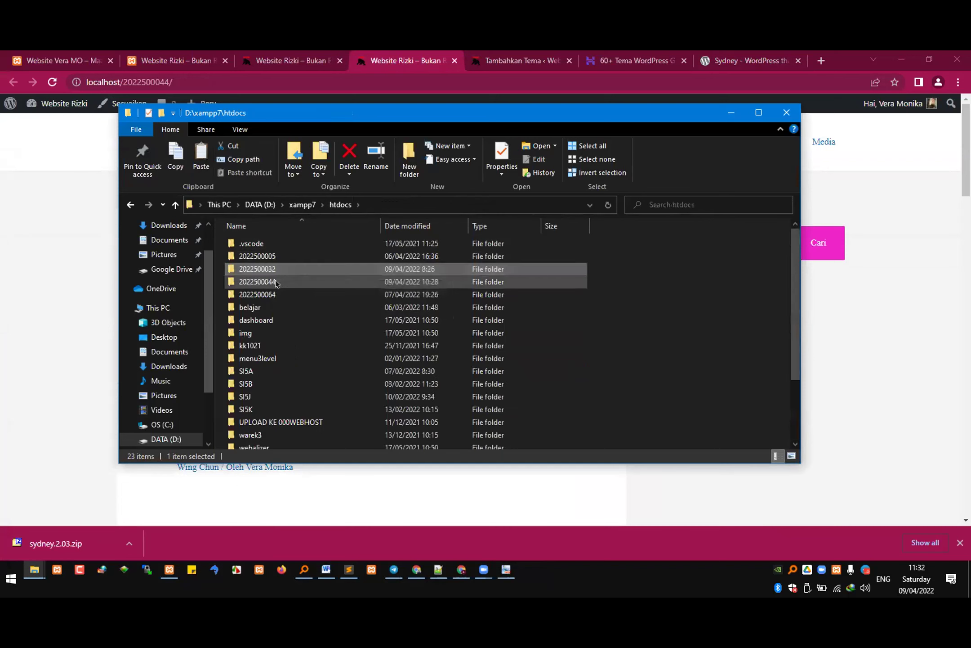
double_click(265, 282)
double_click(270, 258)
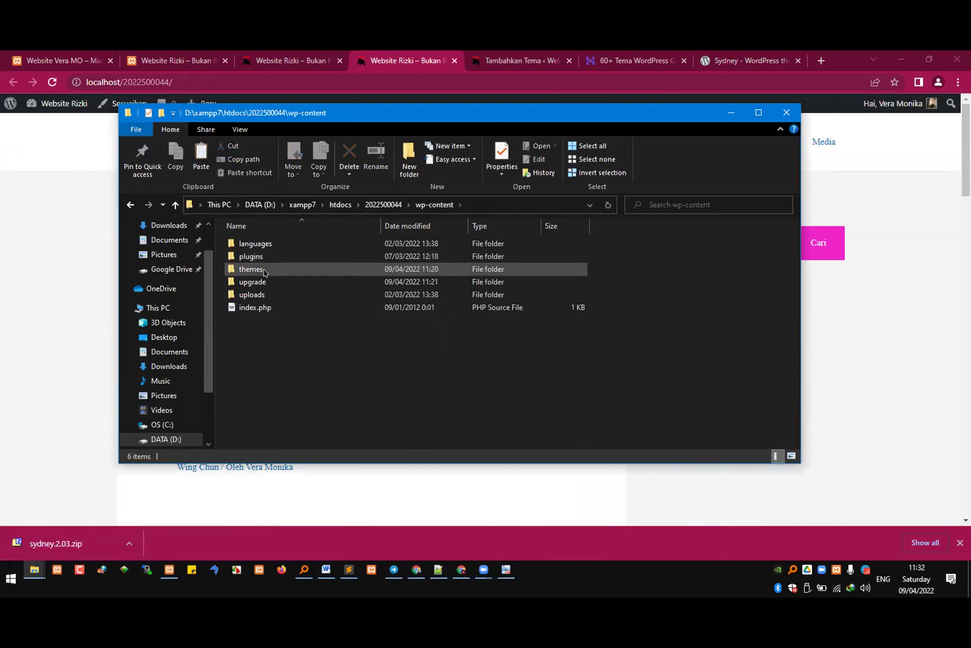
double_click(263, 269)
key("ctrl+v")
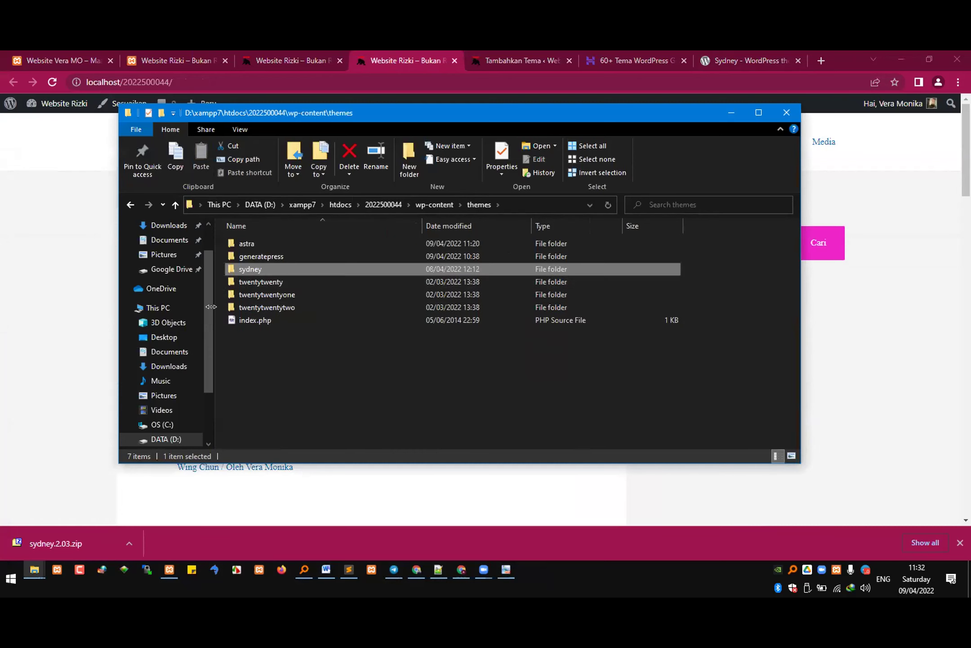
left_click(349, 569)
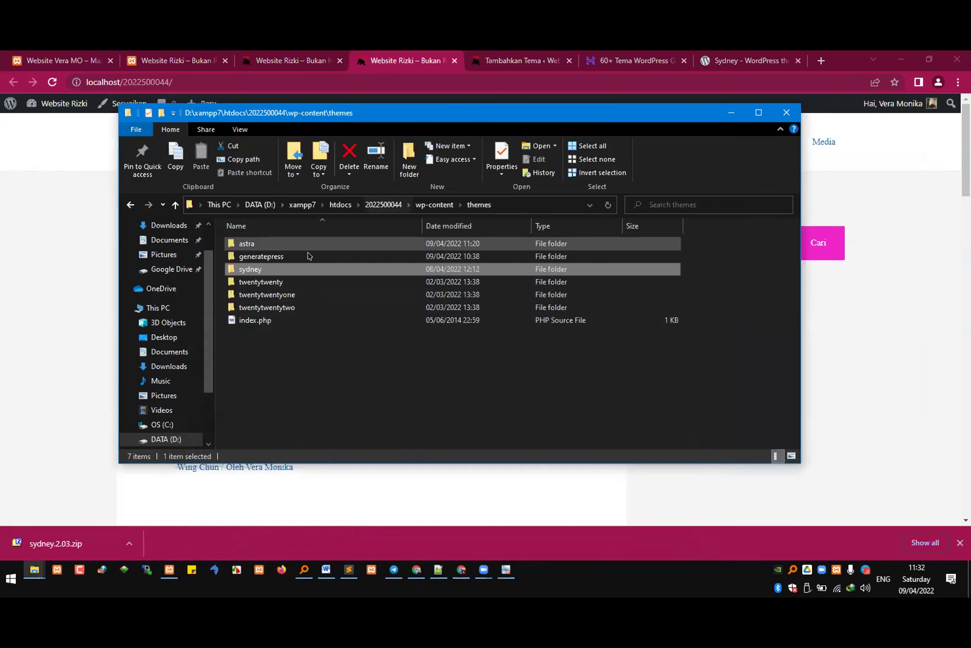
left_click(901, 57)
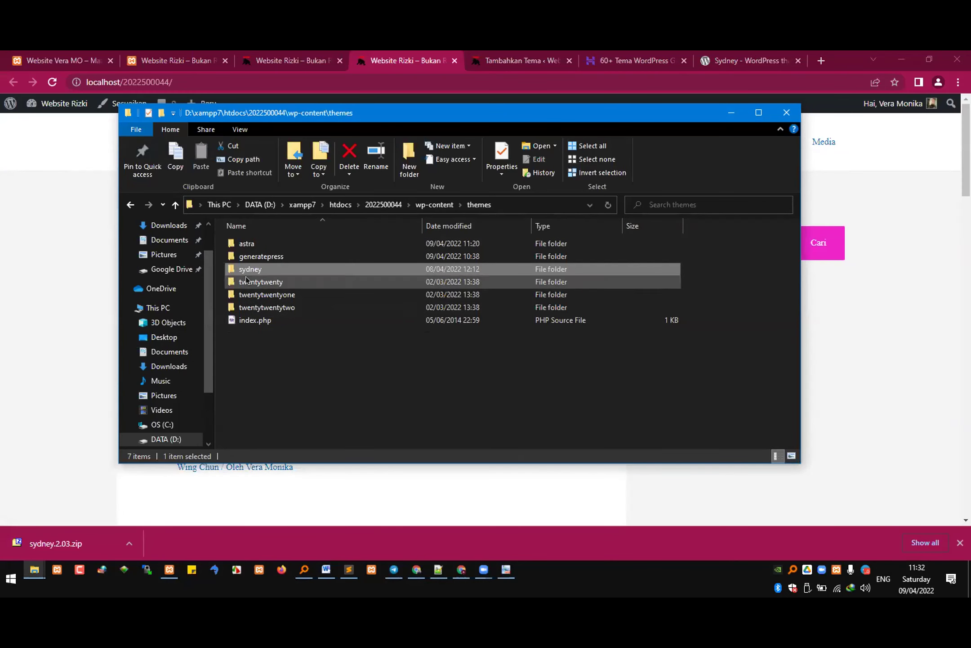
left_click(343, 203)
double_click(267, 265)
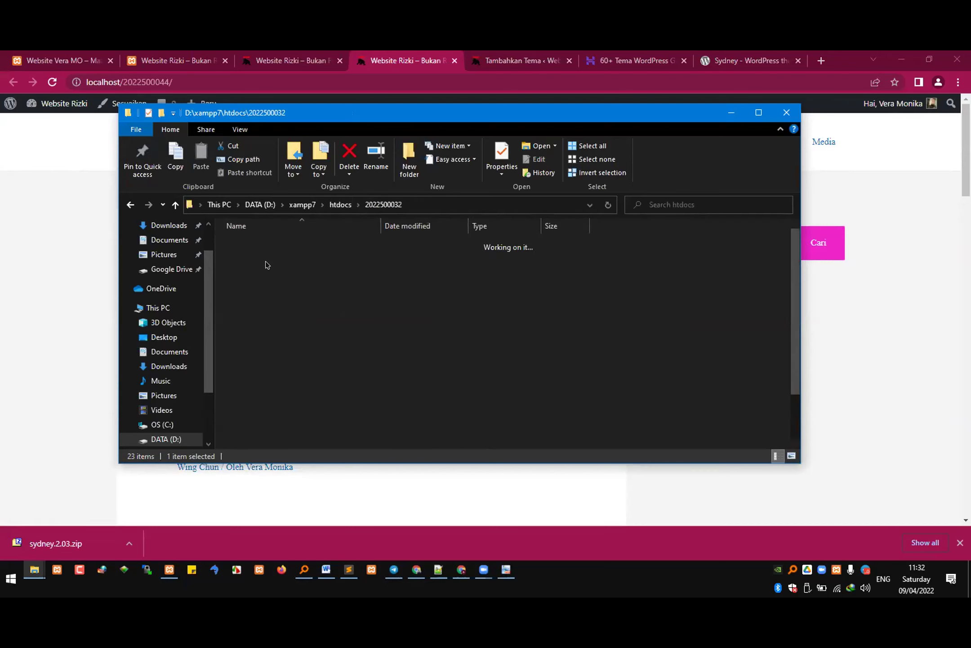
double_click(267, 256)
double_click(263, 269)
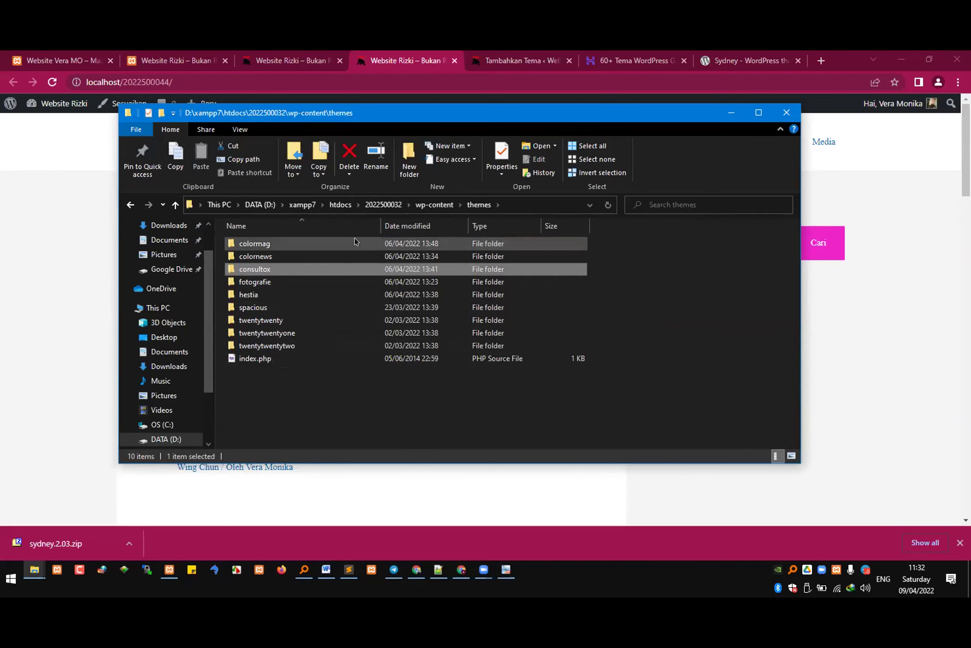
left_click(341, 204)
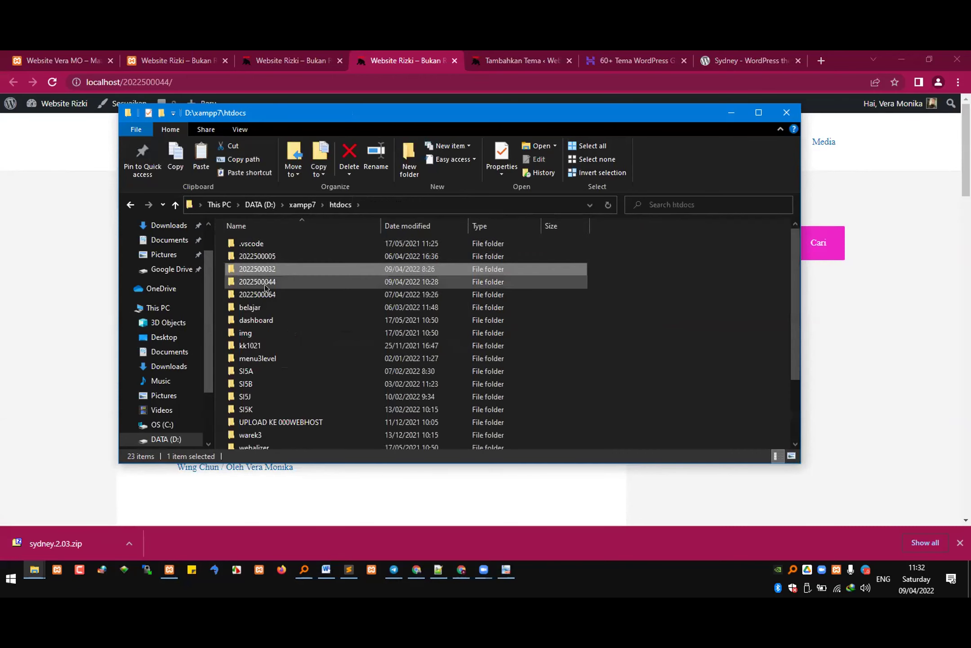
double_click(269, 282)
double_click(274, 256)
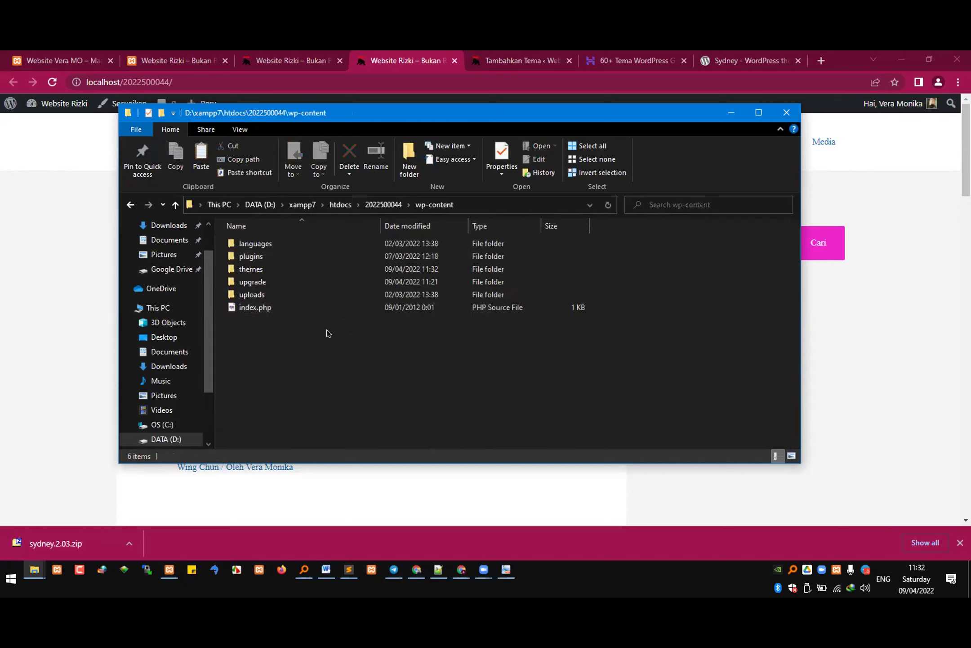
double_click(255, 270)
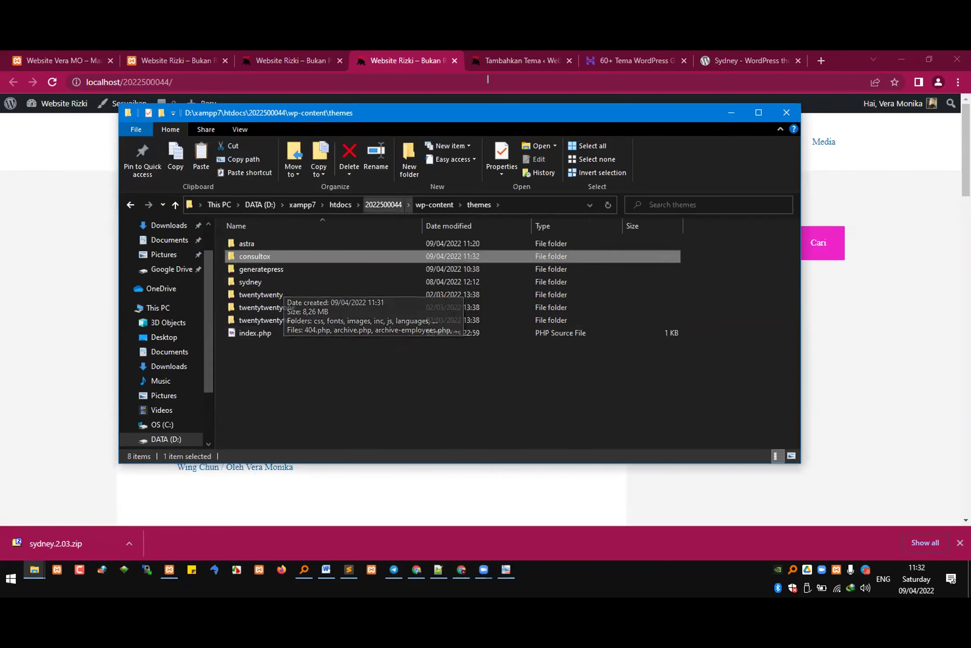
key("alt+Tab")
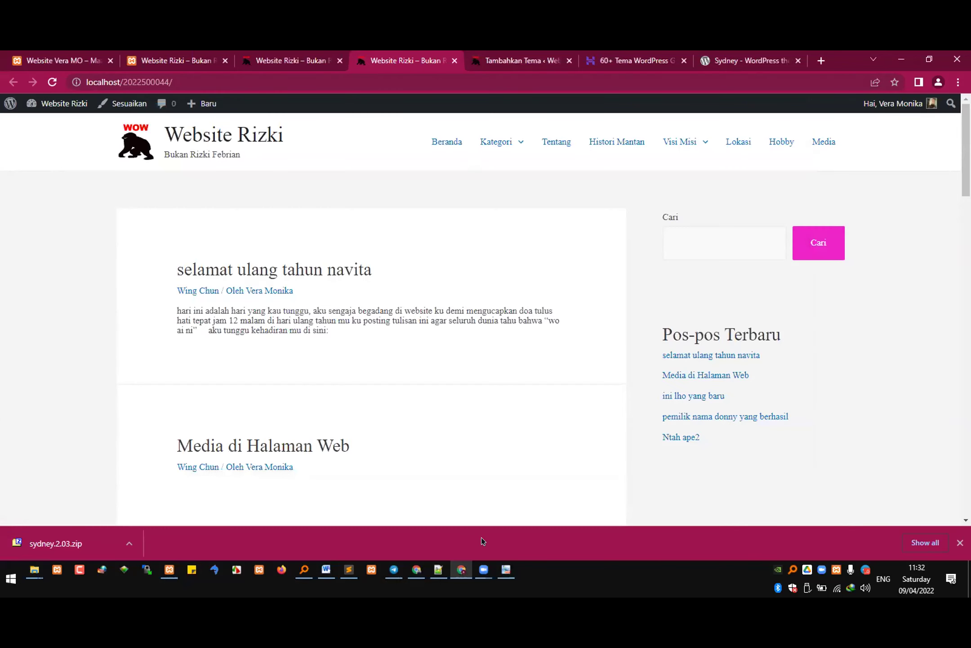
key("alt+Tab")
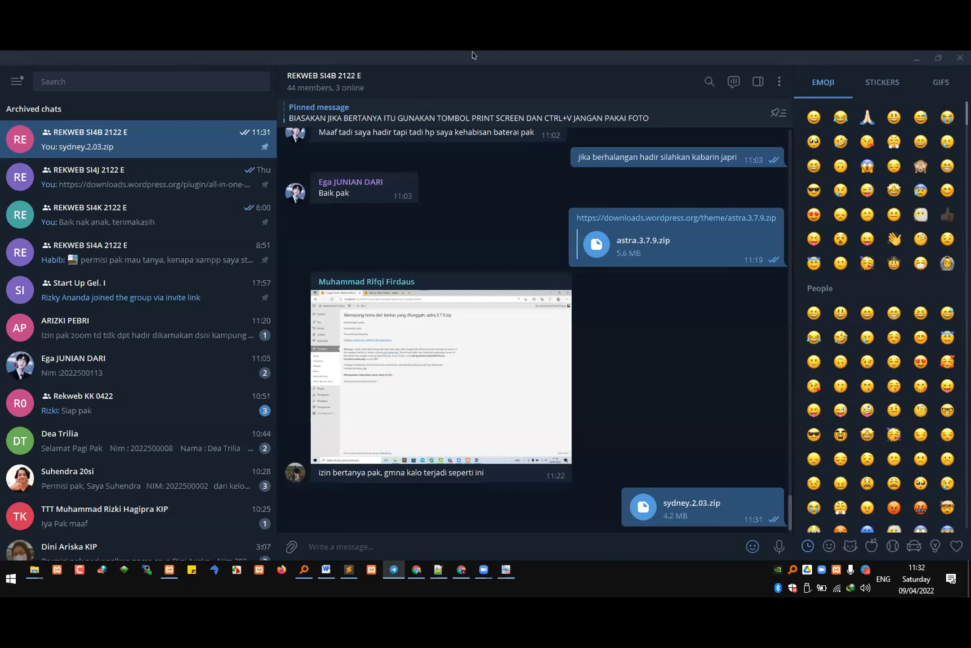
key("alt+Tab")
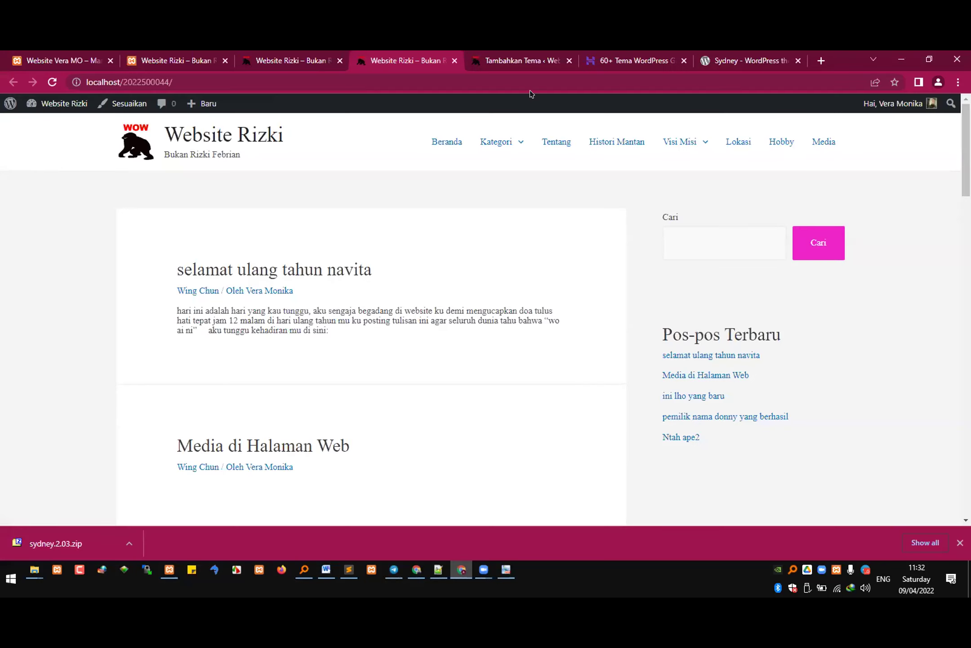
left_click(488, 68)
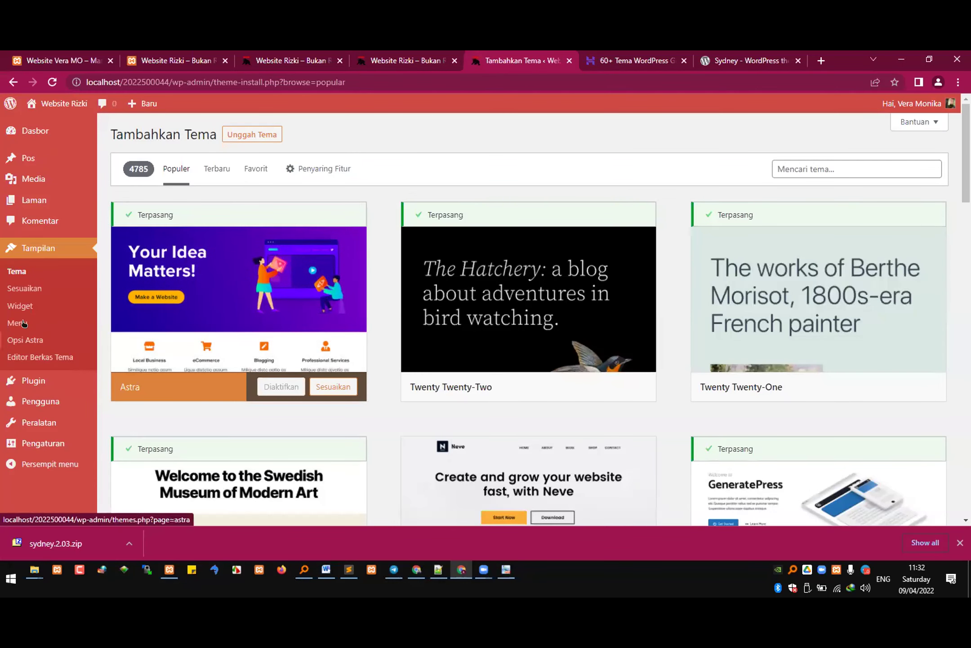
left_click(13, 270)
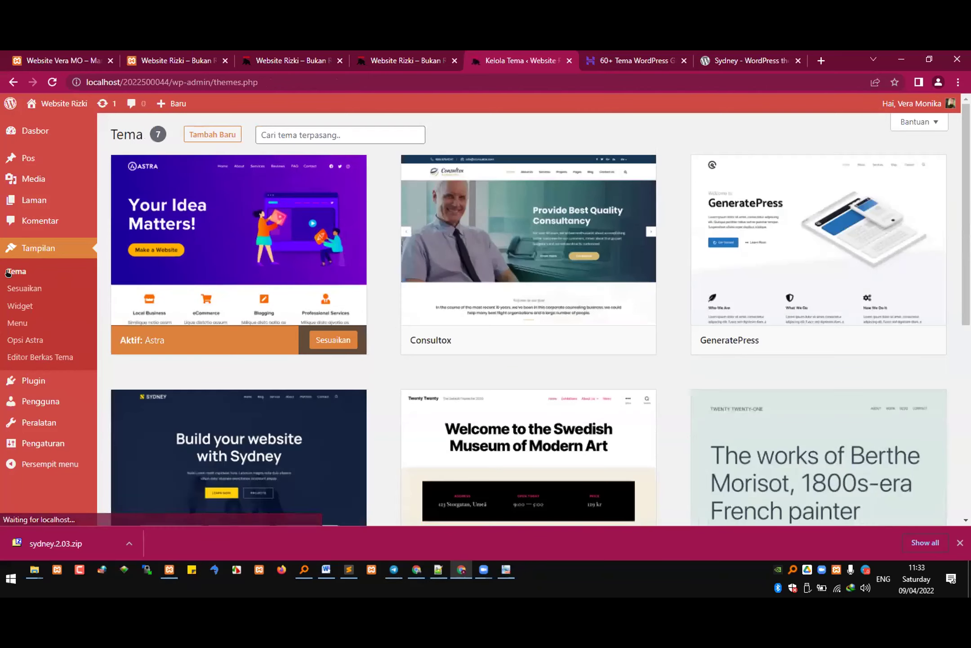
mouse_move(568, 249)
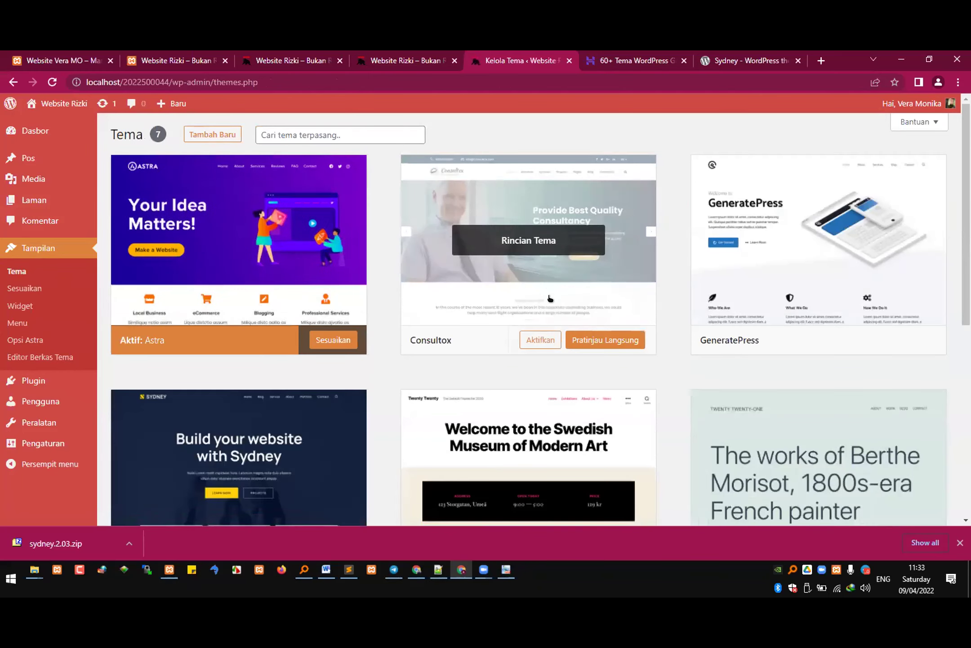
scroll(551, 299, "down", 6)
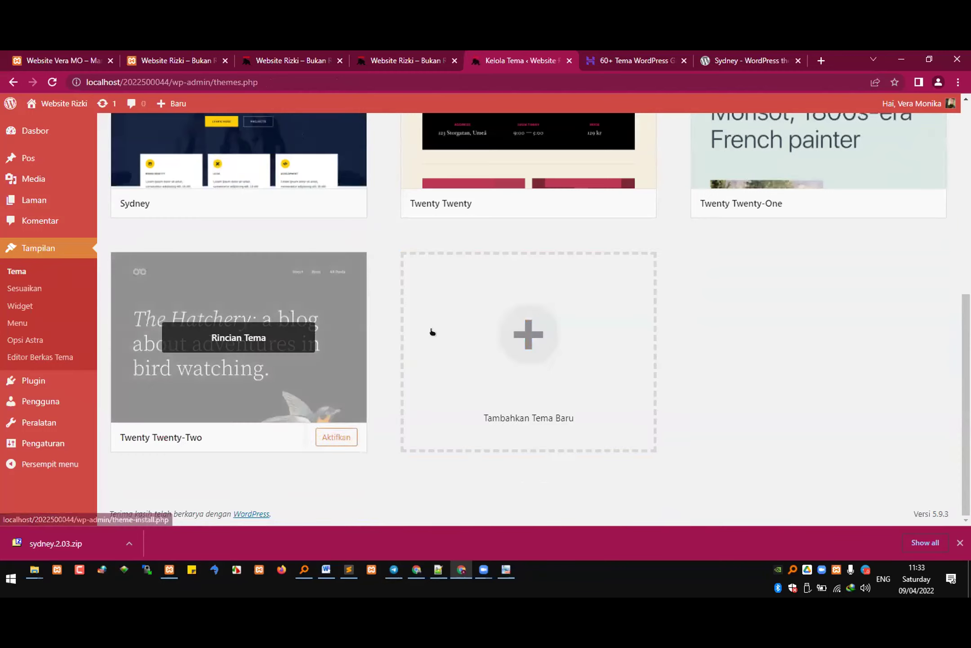
scroll(450, 328, "up", 2)
mouse_move(272, 294)
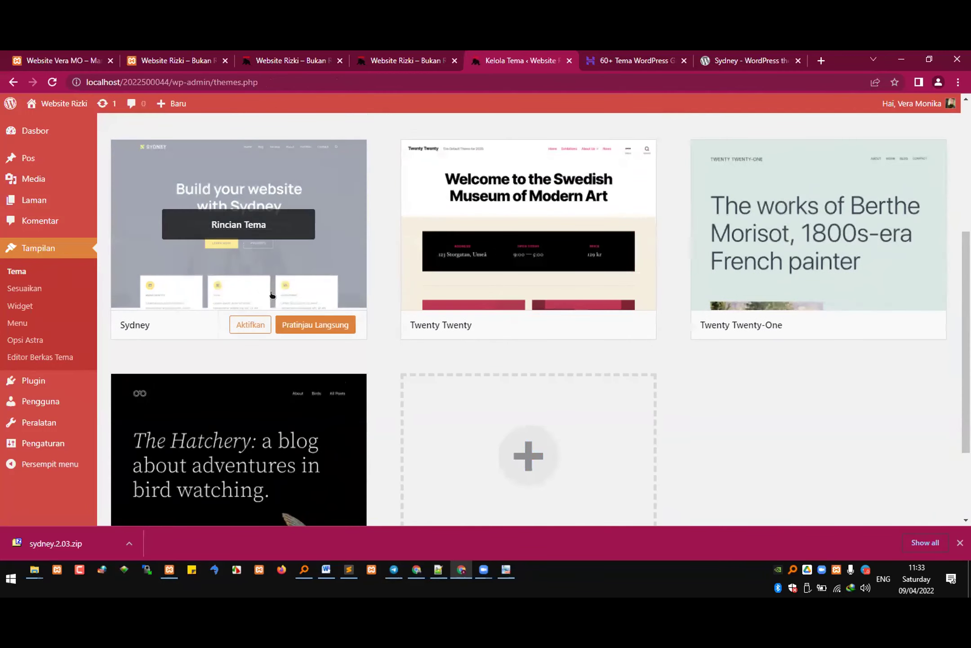
scroll(272, 294, "up", 2)
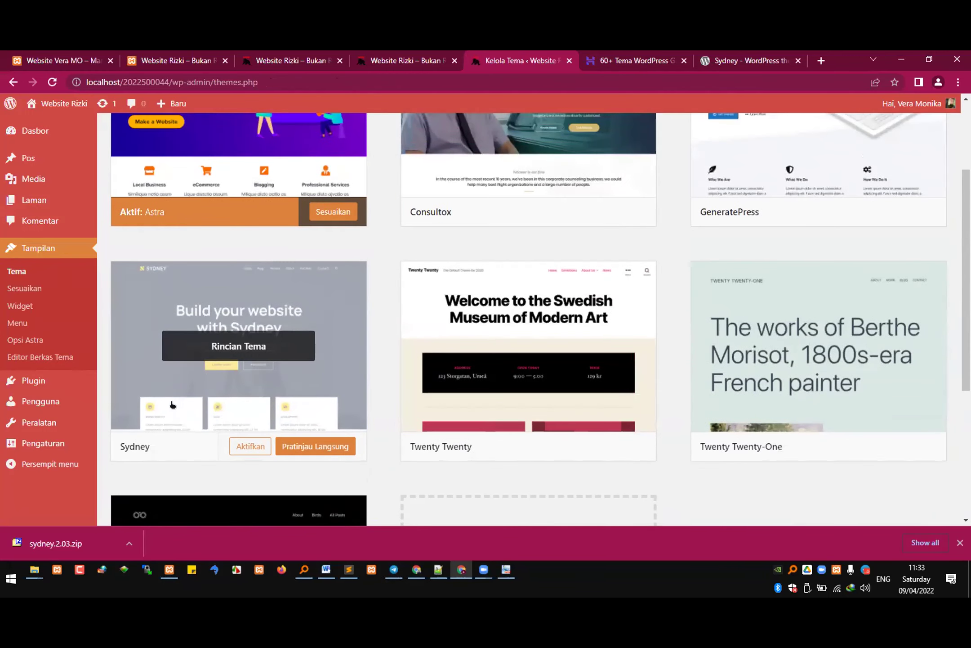
Activate Sydney, dismiss the downloads notice, and bring the REKWEB SI4B Telegram chat forward
left_click(255, 451)
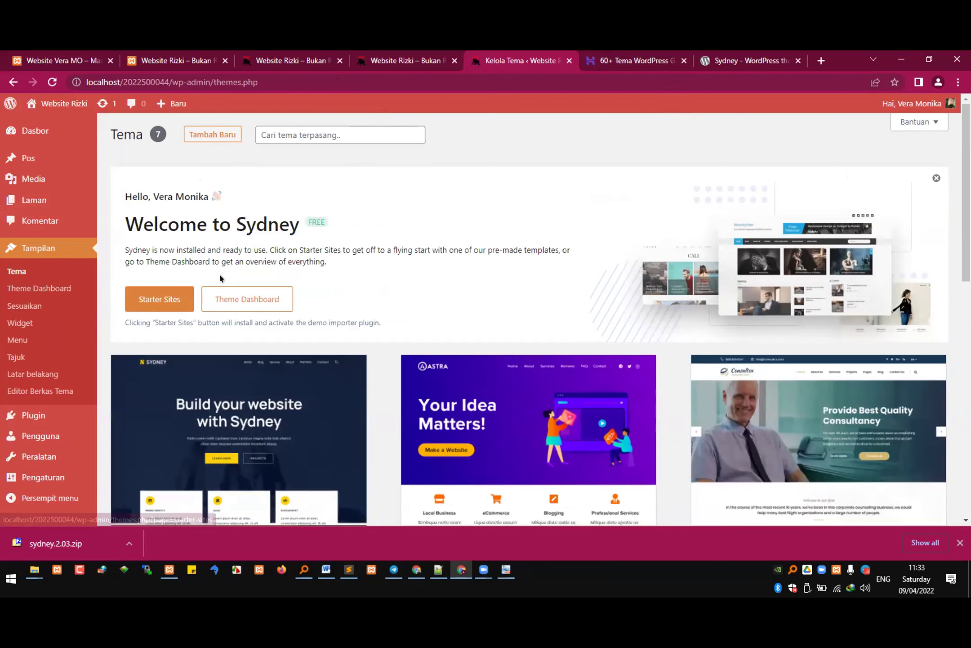
scroll(314, 314, "down", 3)
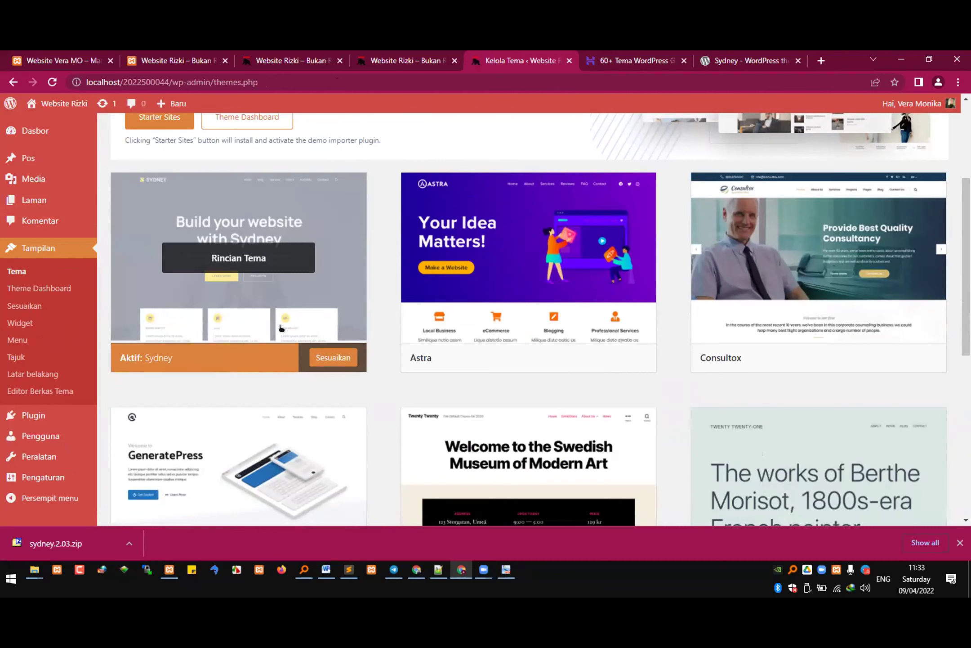
scroll(287, 320, "up", 2)
scroll(286, 320, "up", 3)
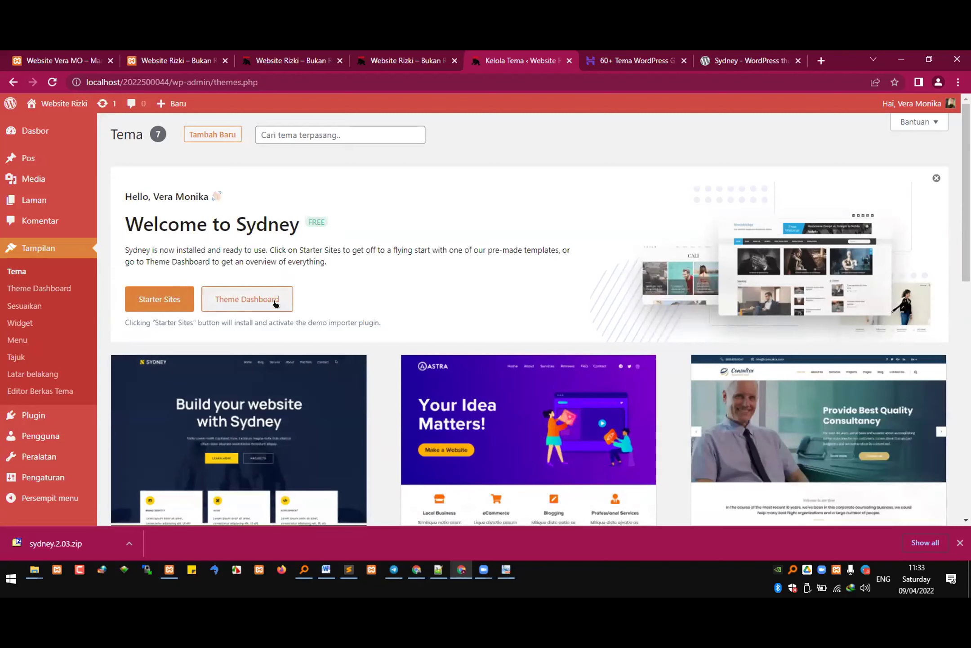
left_click(960, 542)
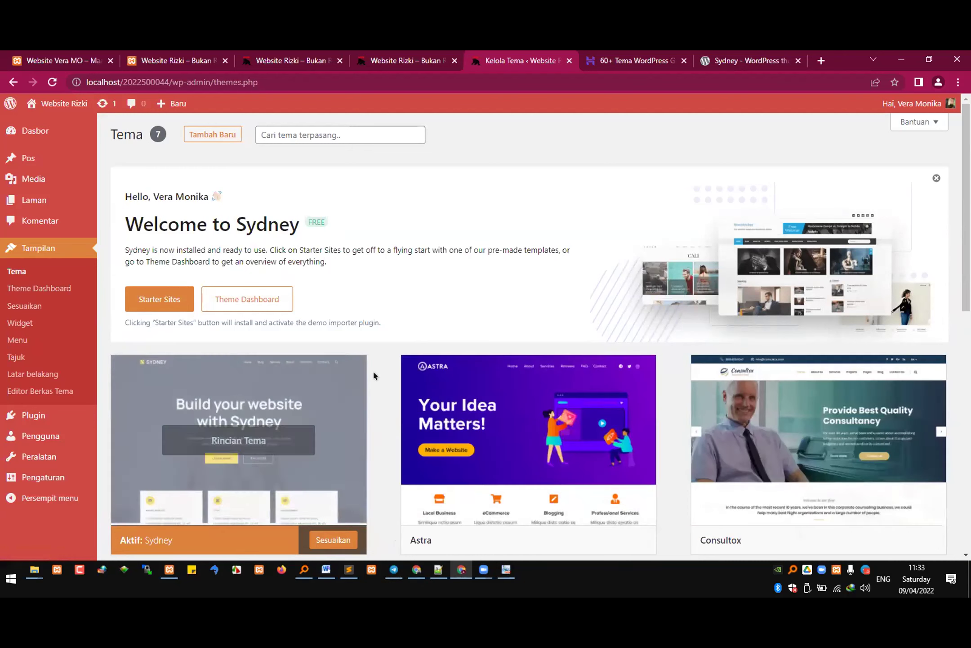
left_click(394, 569)
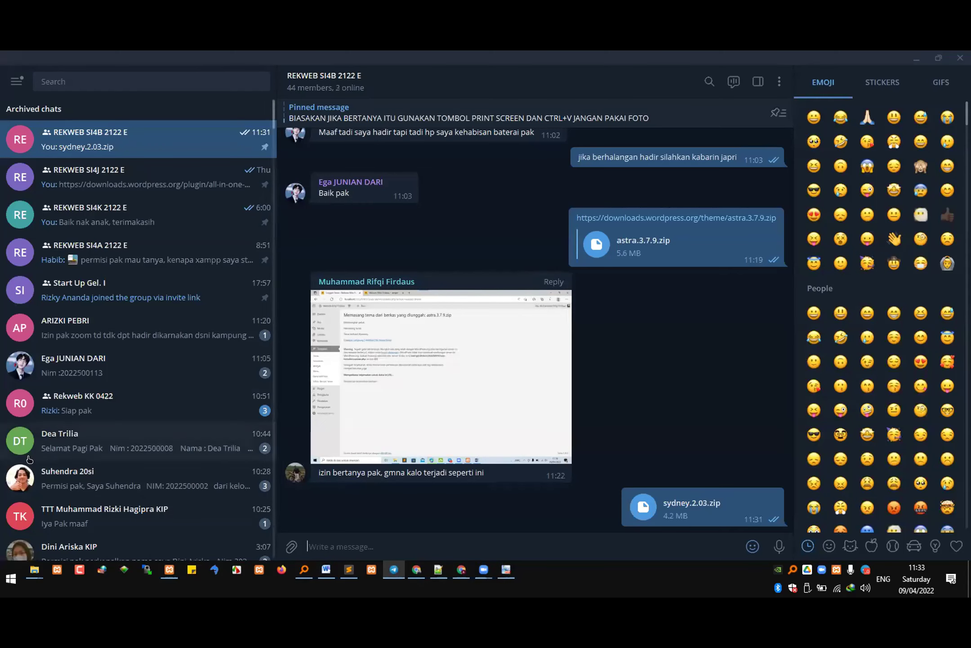
Minimize Telegram to bring back the WordPress Themes page with Sydney active
left_click(916, 57)
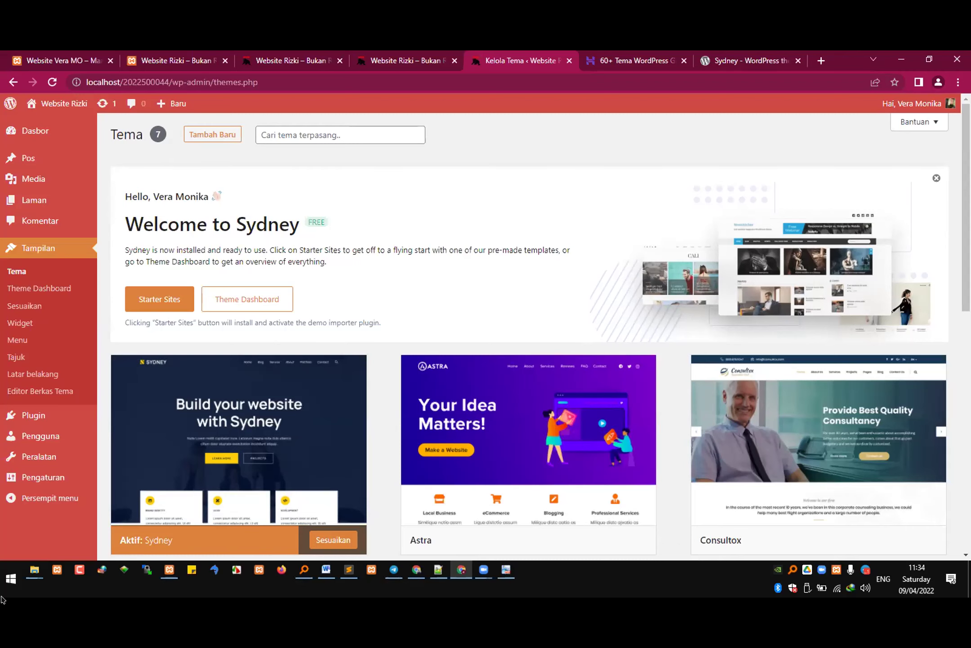
Launch the Windows Magnifier app from the Start menu search
left_click(11, 582)
type("magni")
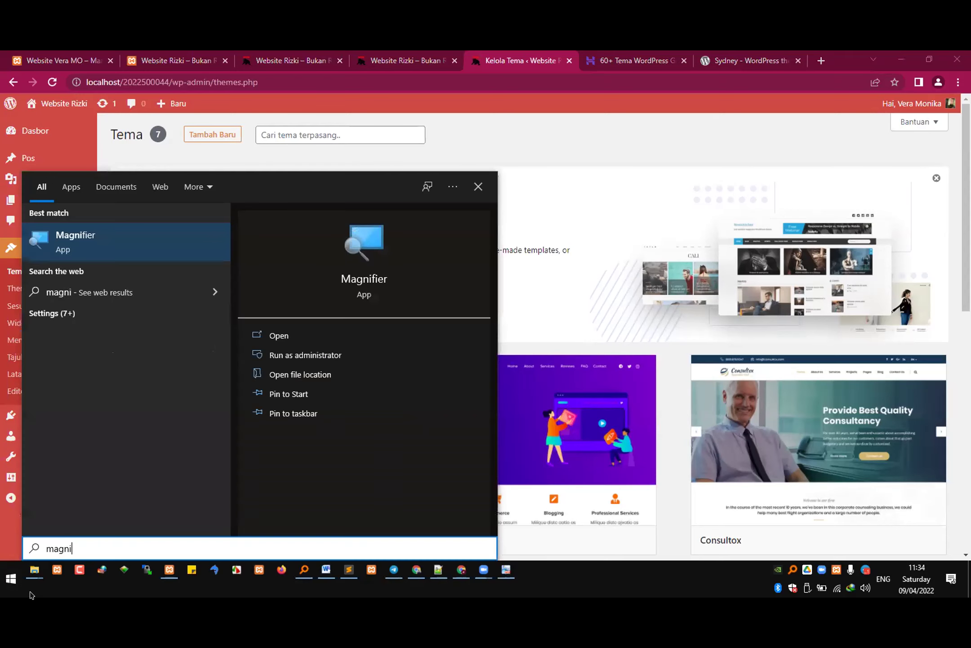
left_click(141, 243)
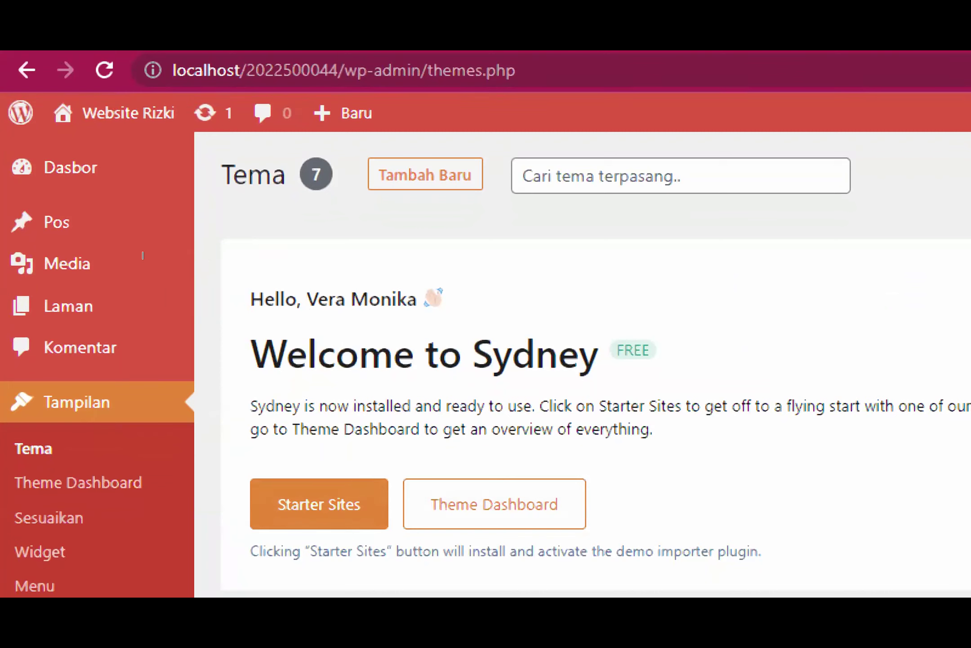
Highlight the Sydney banner's lines about installation, pre-made templates and the demo importer plugin
left_click_drag(266, 405, 549, 405)
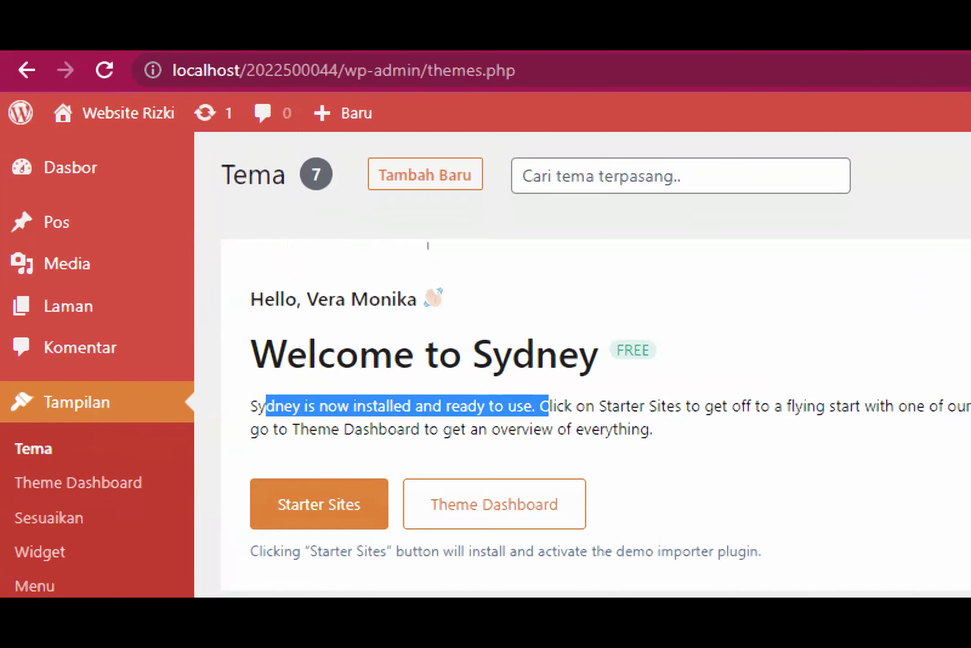
left_click_drag(763, 405, 902, 405)
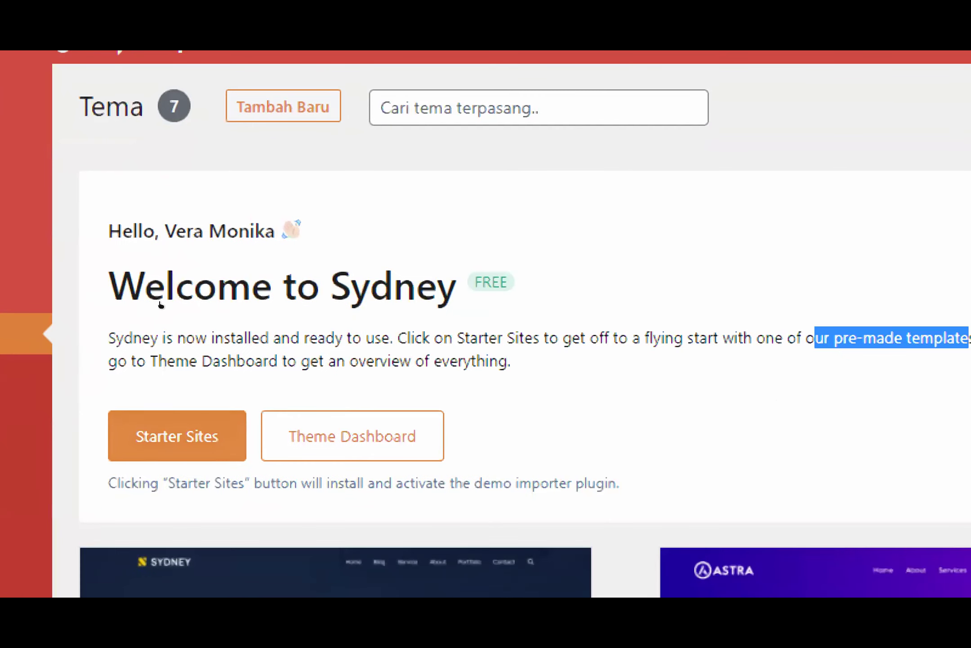
left_click_drag(319, 321, 380, 316)
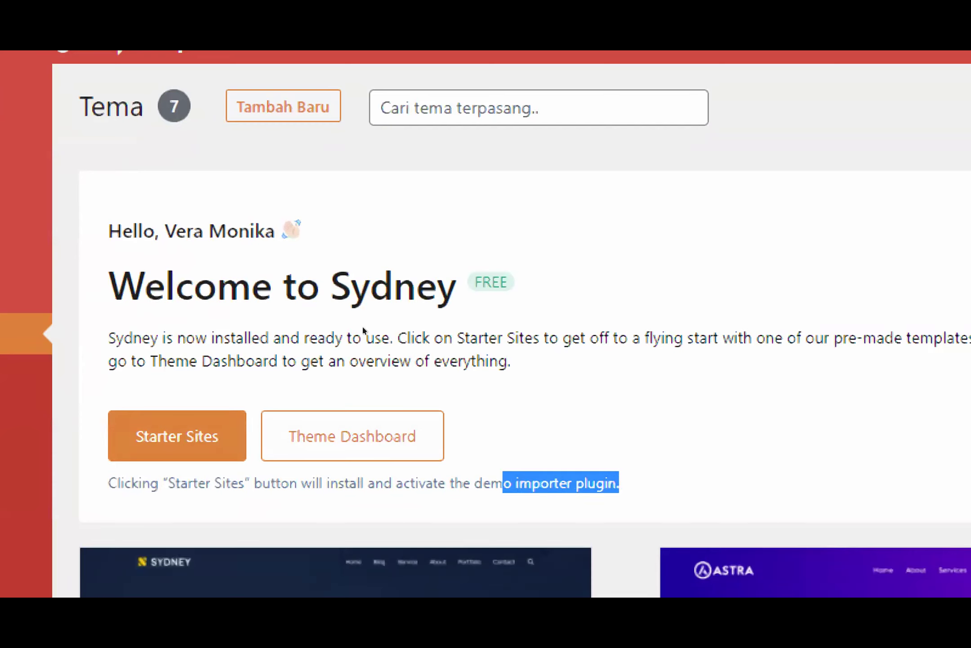
left_click_drag(310, 321, 372, 321)
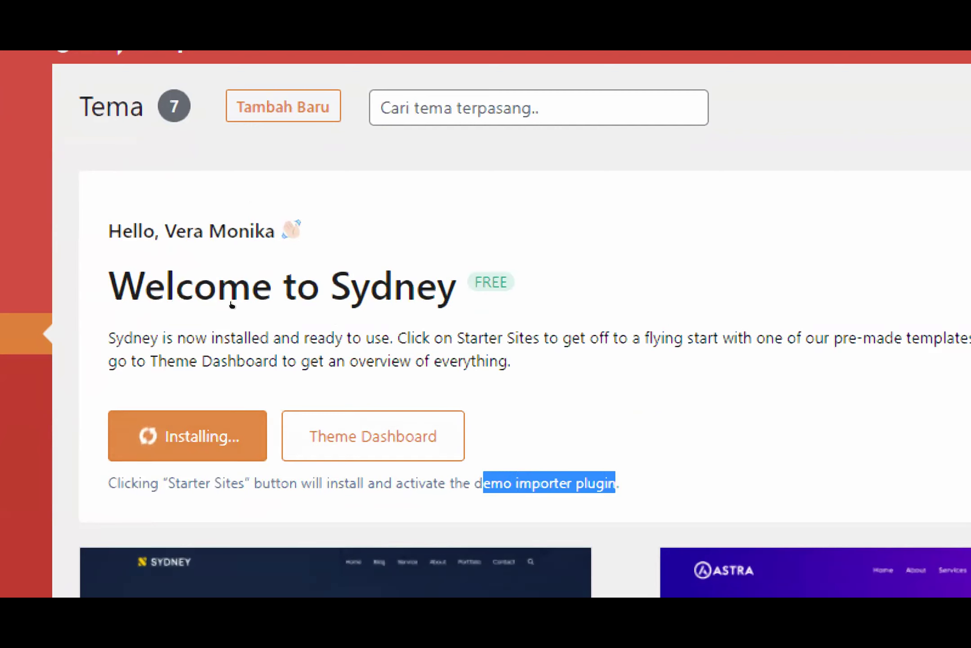
Return Magnifier to 100% and switch to the Hostinger tutorial tab
scroll(396, 533, "down", 5)
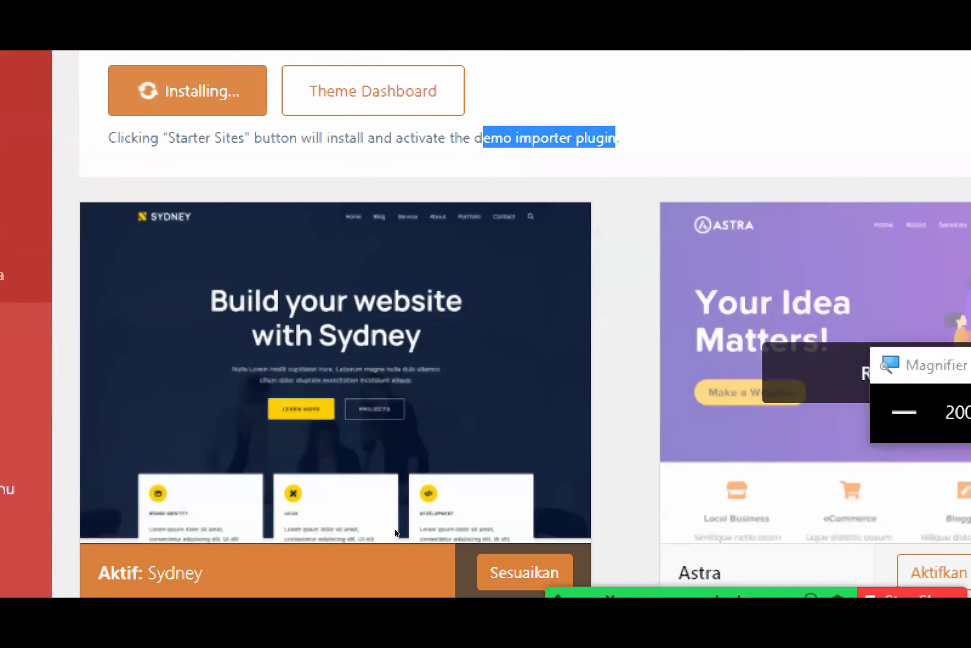
key("super+minus")
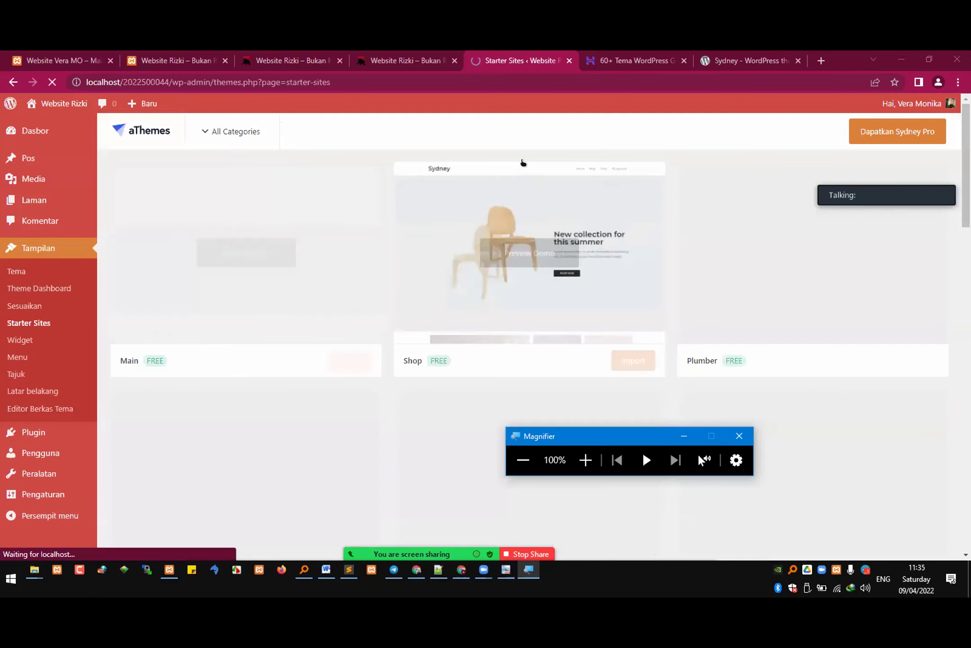
key("ctrl+Tab")
Post the Hostinger free WordPress themes link in the REKWEB SI4B 2122 E Telegram group
key("ctrl+a")
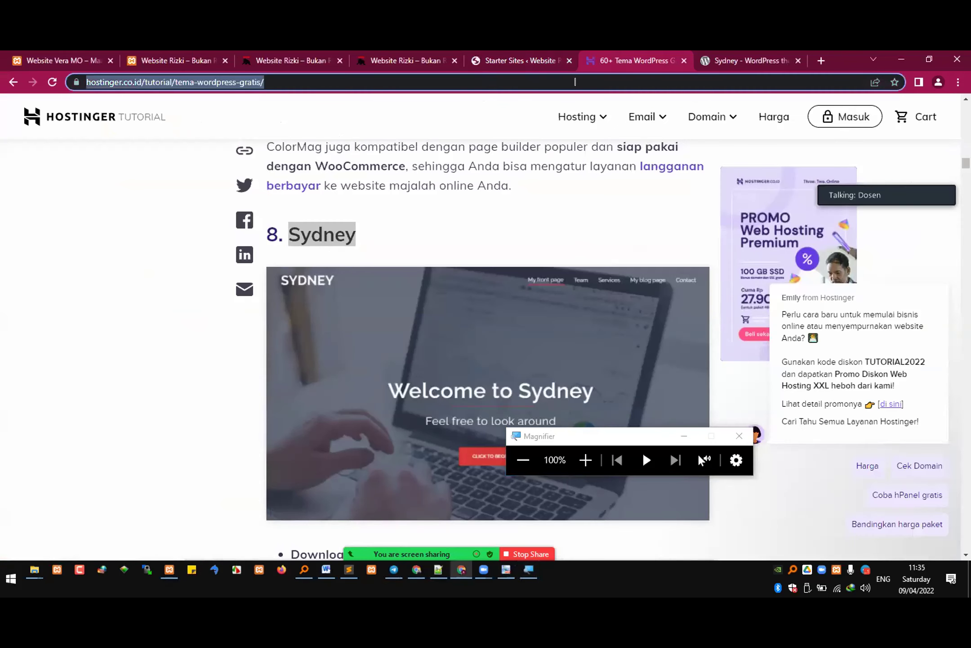
left_click(685, 60)
left_click(683, 62)
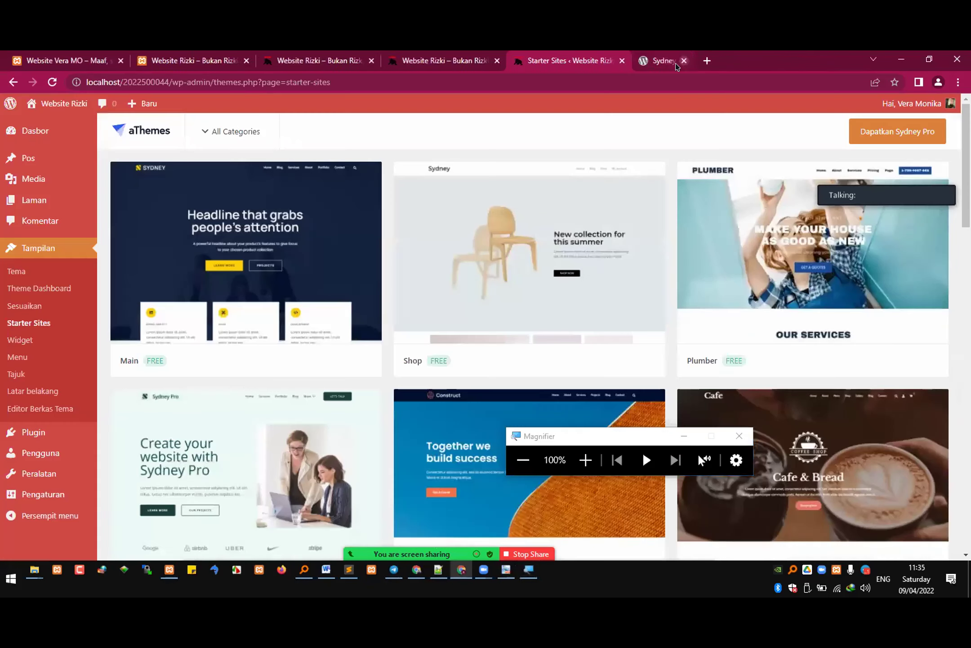
left_click(395, 570)
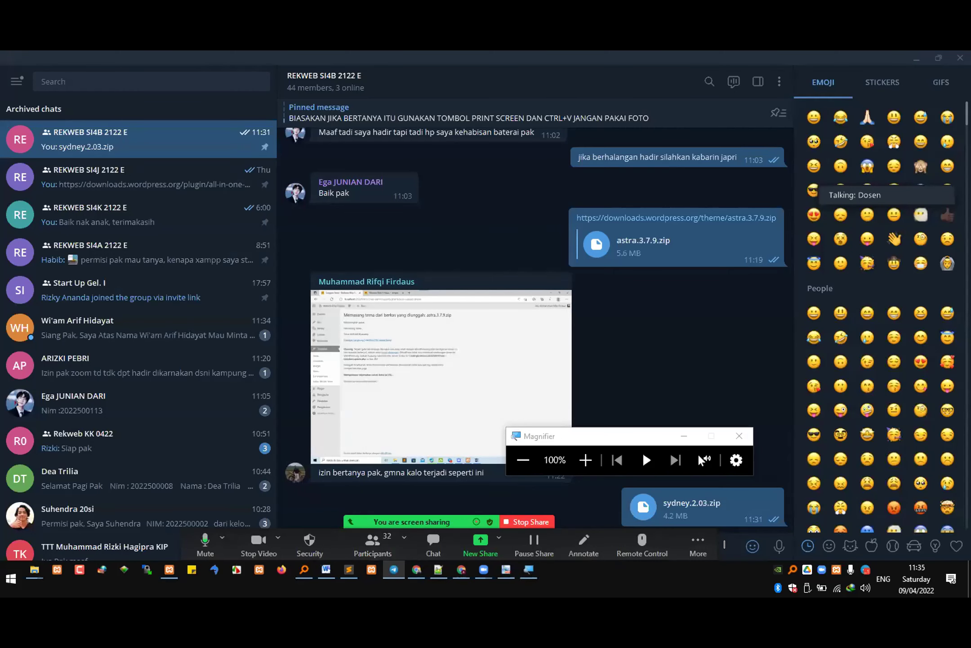
key("Return")
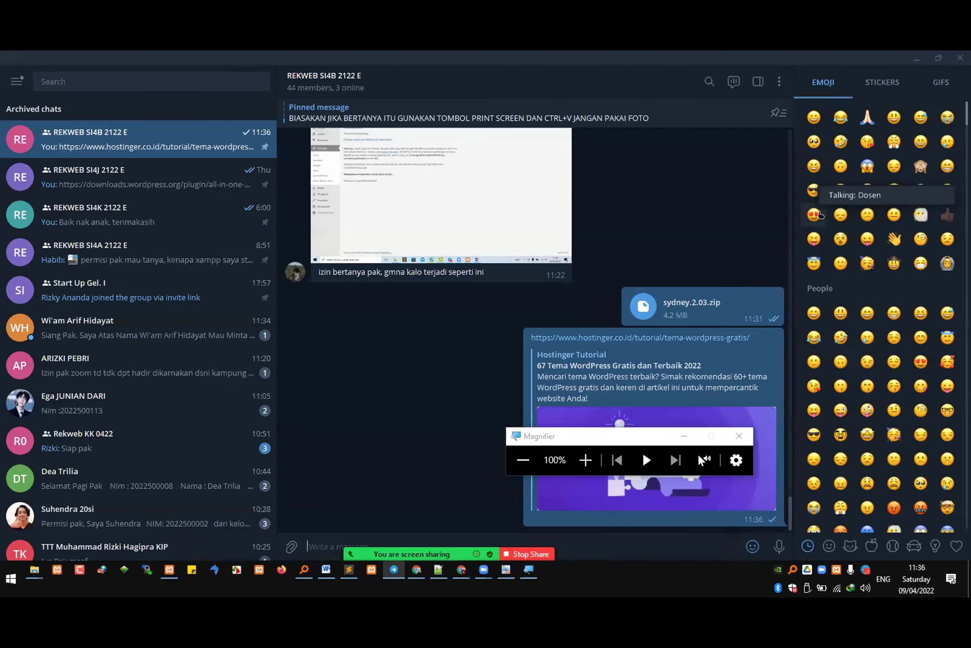
left_click(916, 57)
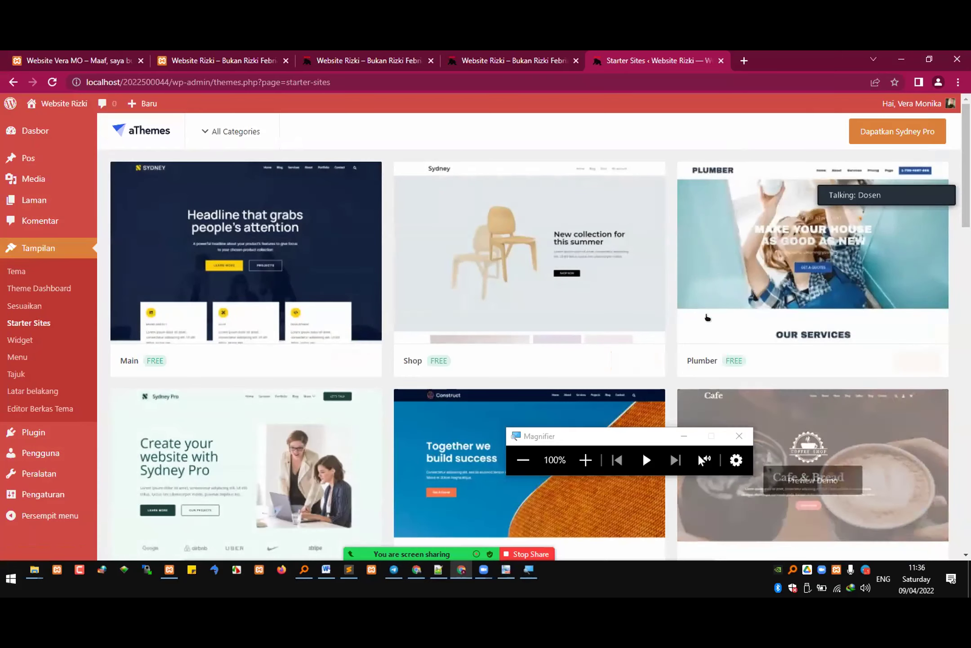
scroll(686, 324, "down", 3)
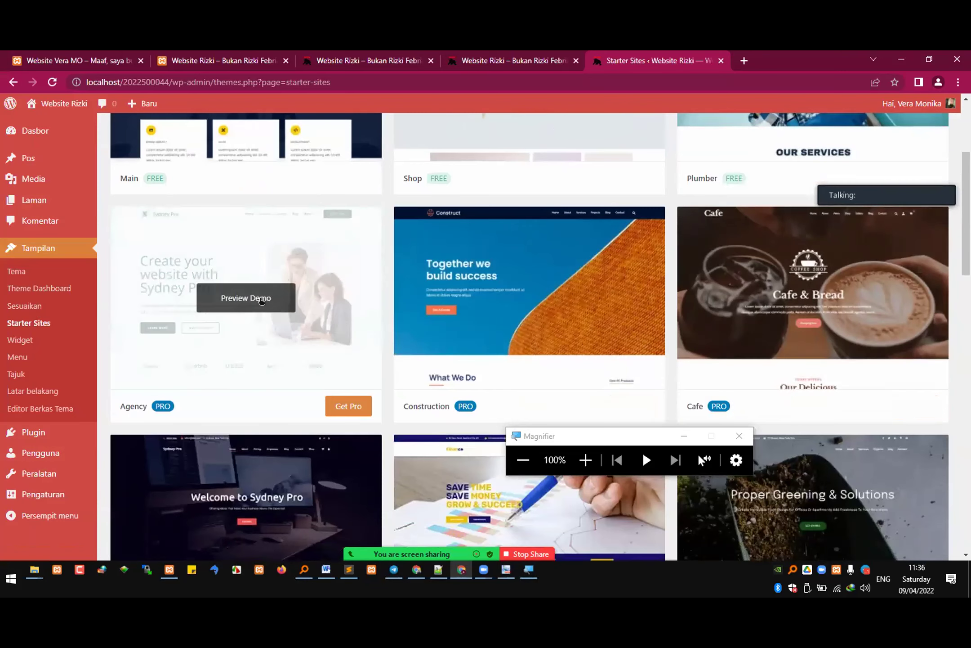
scroll(826, 357, "down", 6)
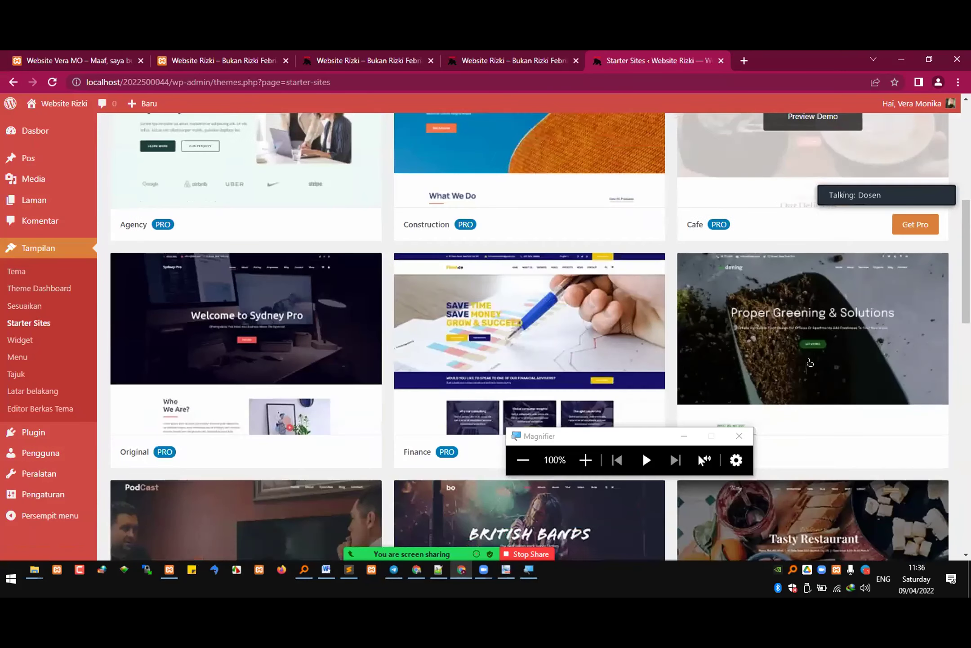
scroll(422, 359, "down", 9)
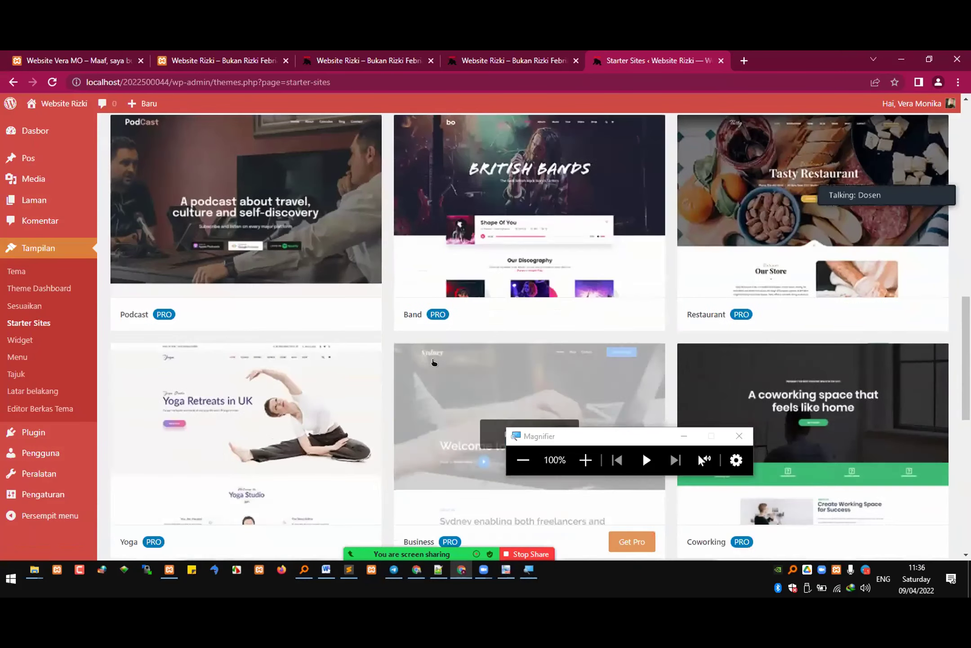
scroll(453, 362, "down", 3)
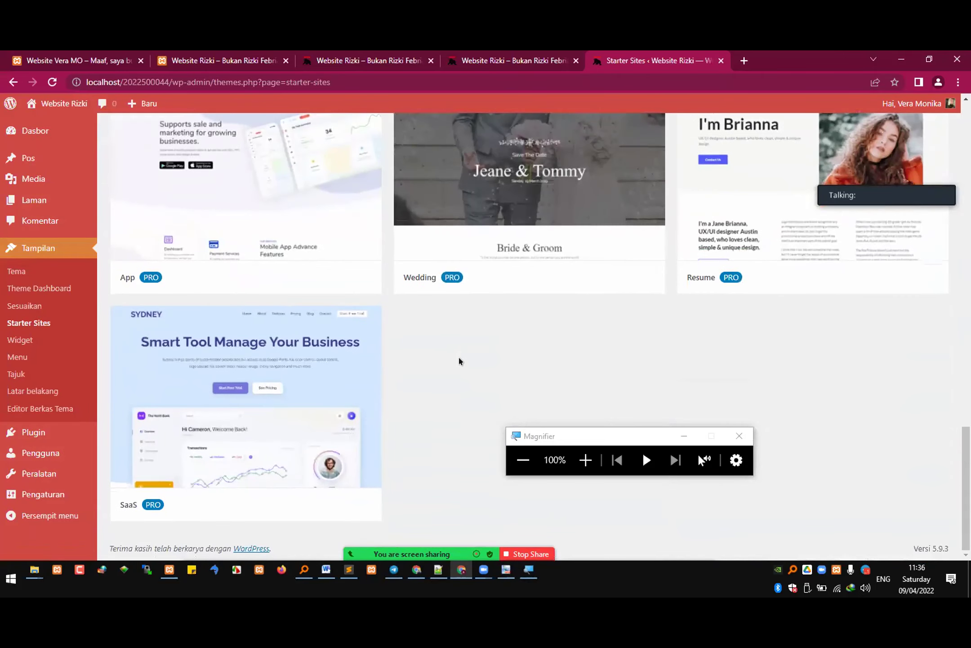
scroll(458, 355, "up", 5)
scroll(461, 333, "up", 15)
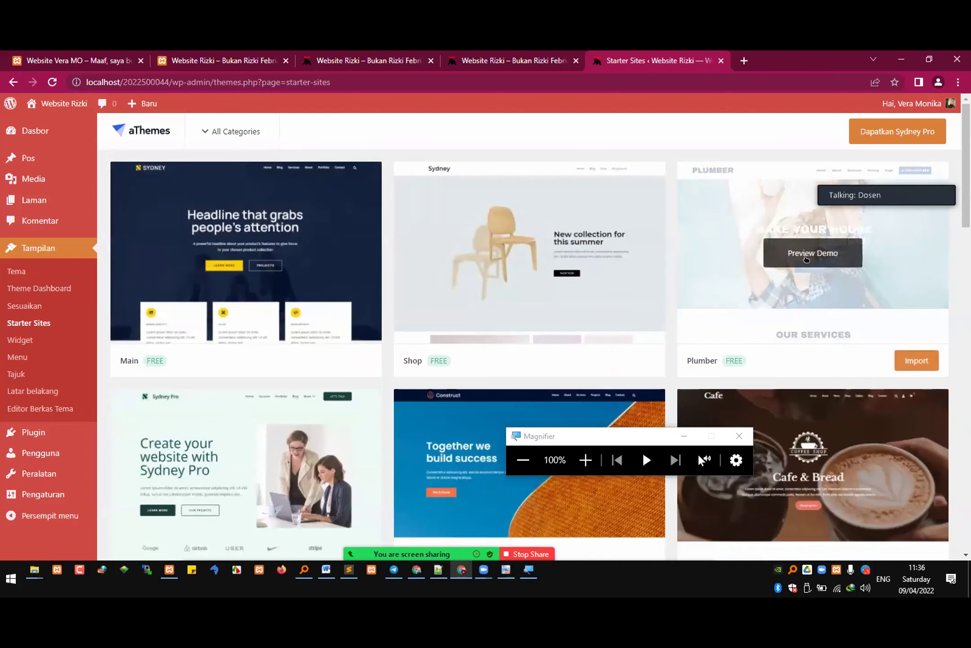
Preview the Plumber starter site demo, scroll through it, and close it
left_click(806, 255)
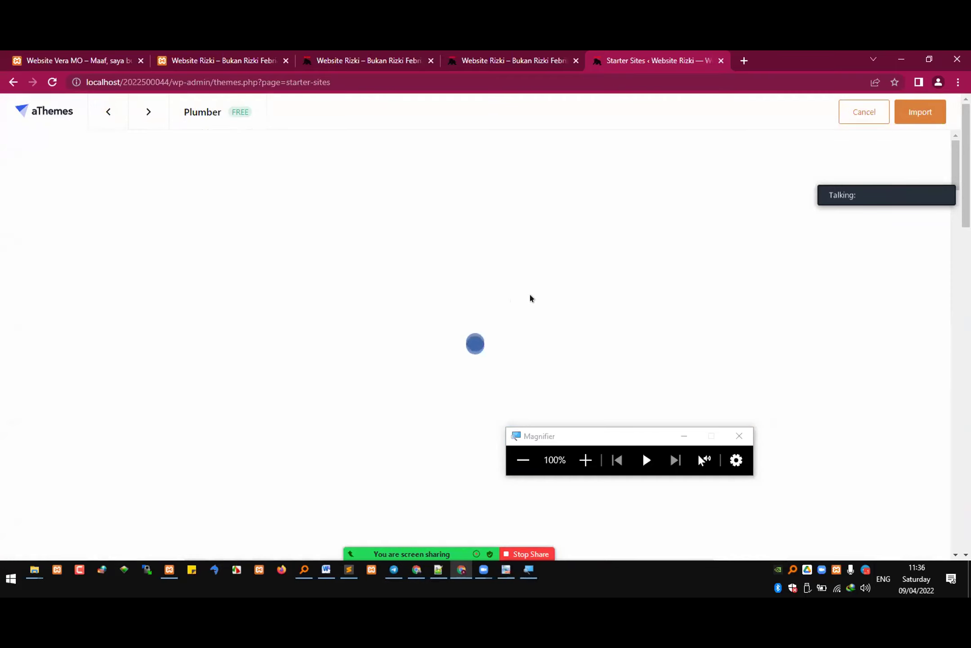
scroll(491, 329, "down", 10)
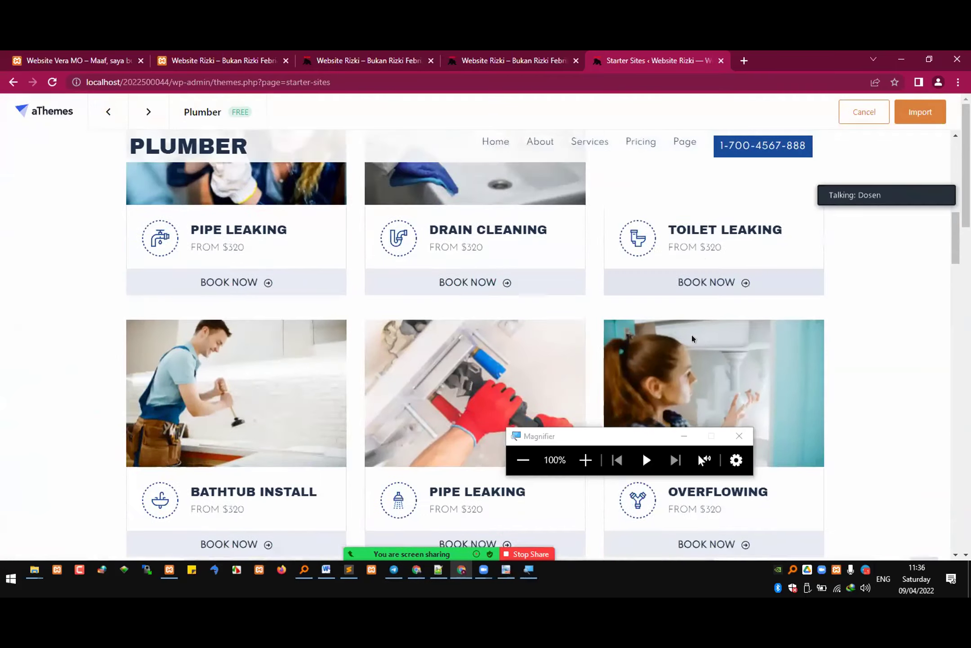
scroll(691, 333, "down", 15)
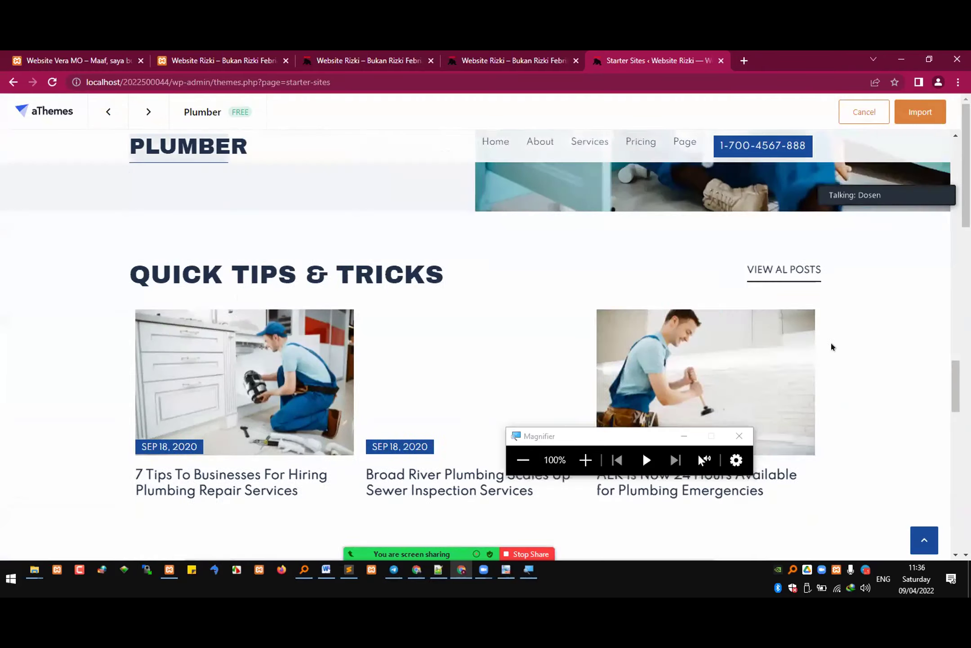
scroll(831, 347, "down", 15)
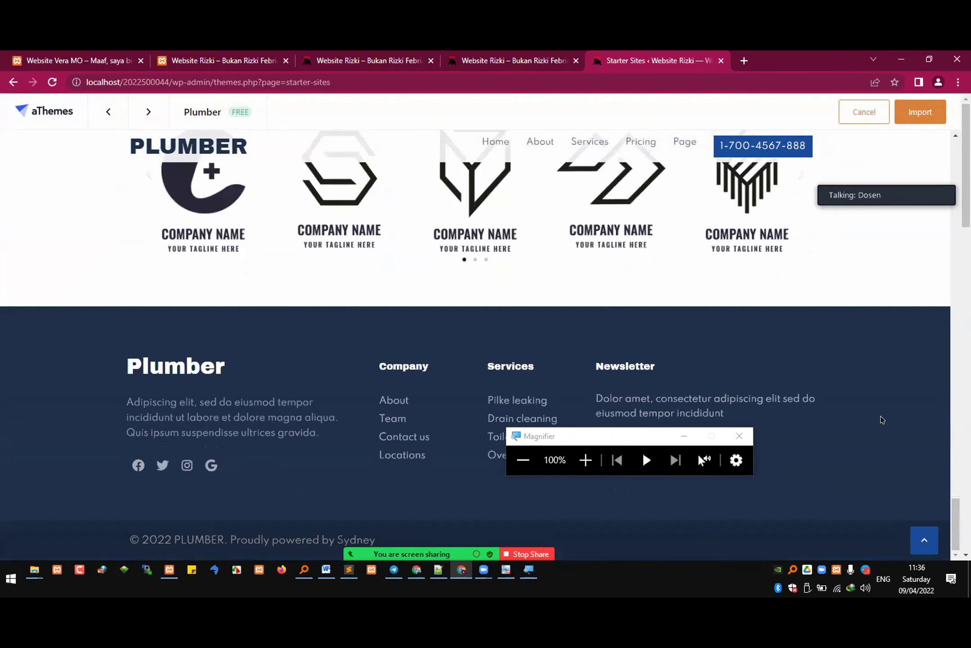
scroll(651, 400, "down", 10)
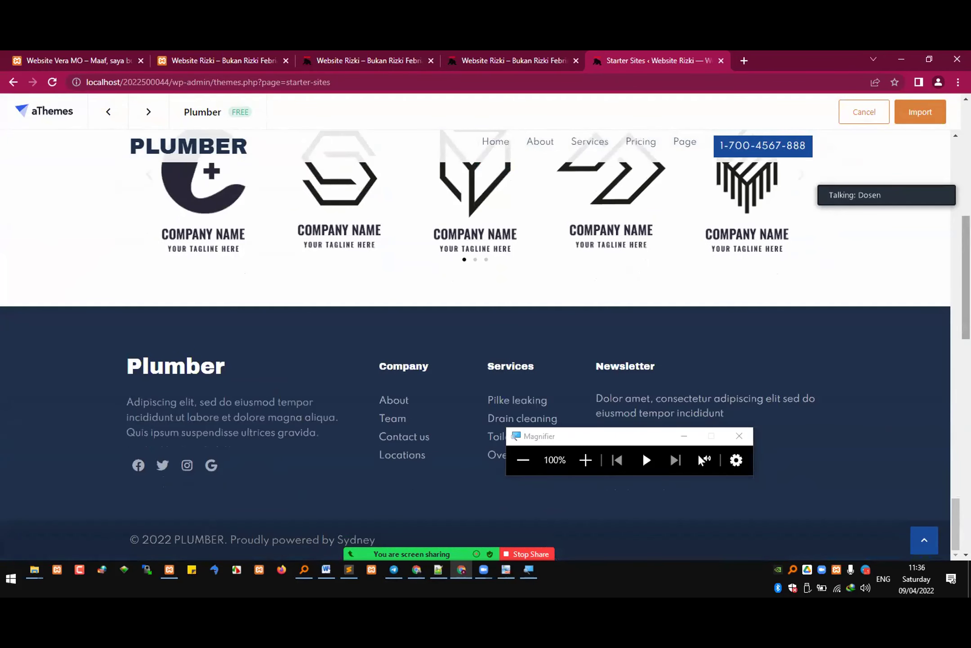
scroll(651, 399, "up", 10)
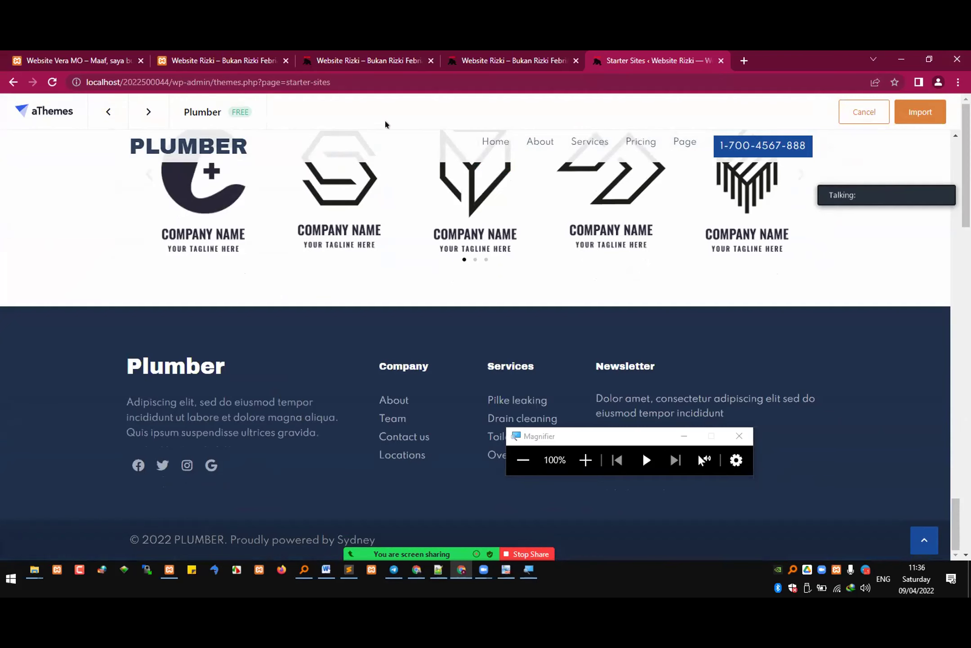
left_click(855, 118)
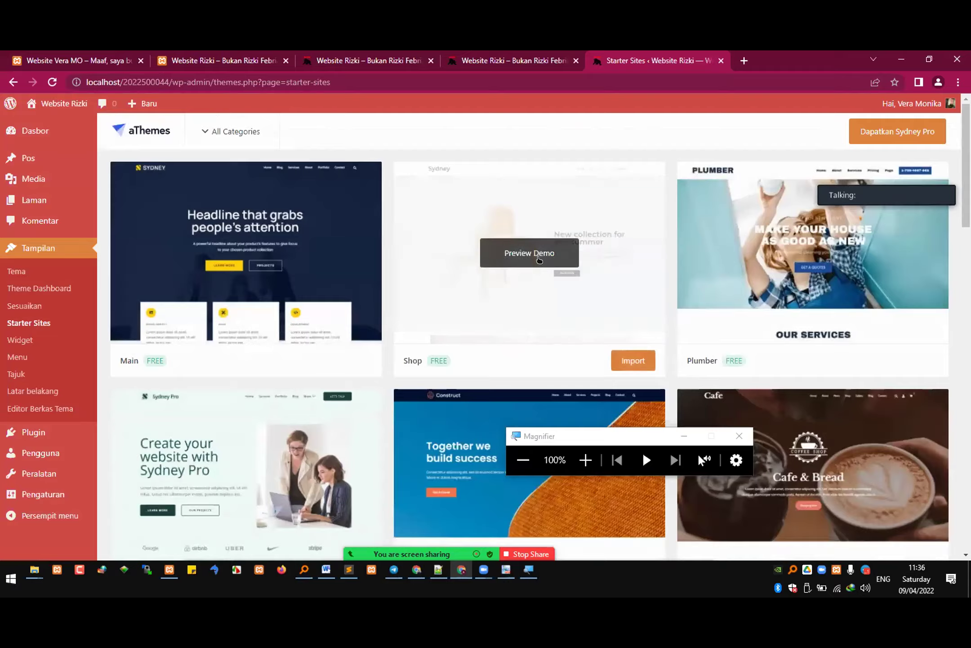
Browse and close the Shop demo preview, then preview the Main starter site
left_click(539, 254)
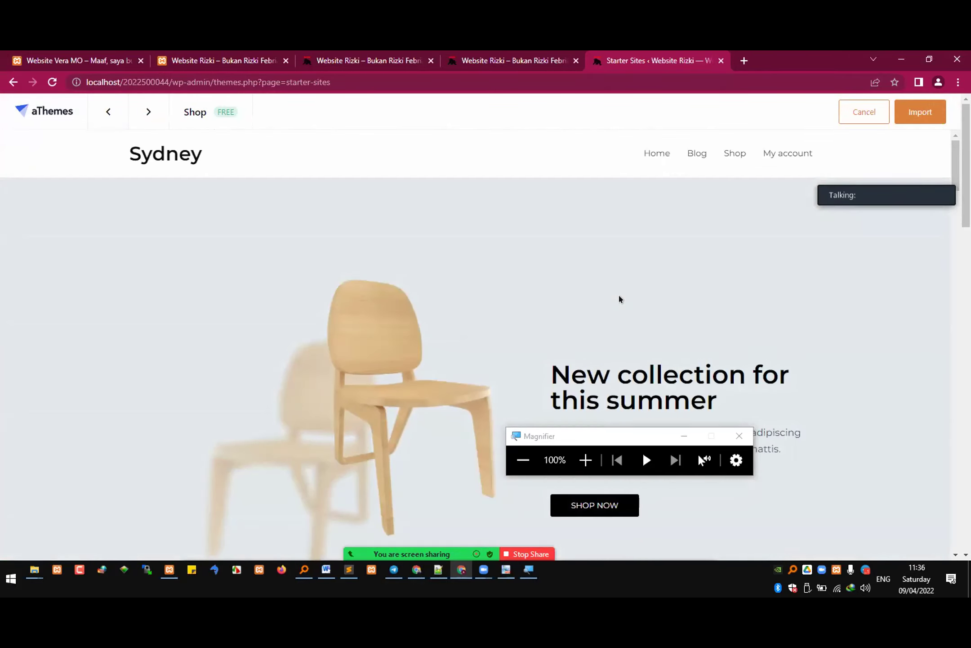
scroll(619, 294, "down", 10)
scroll(767, 411, "down", 5)
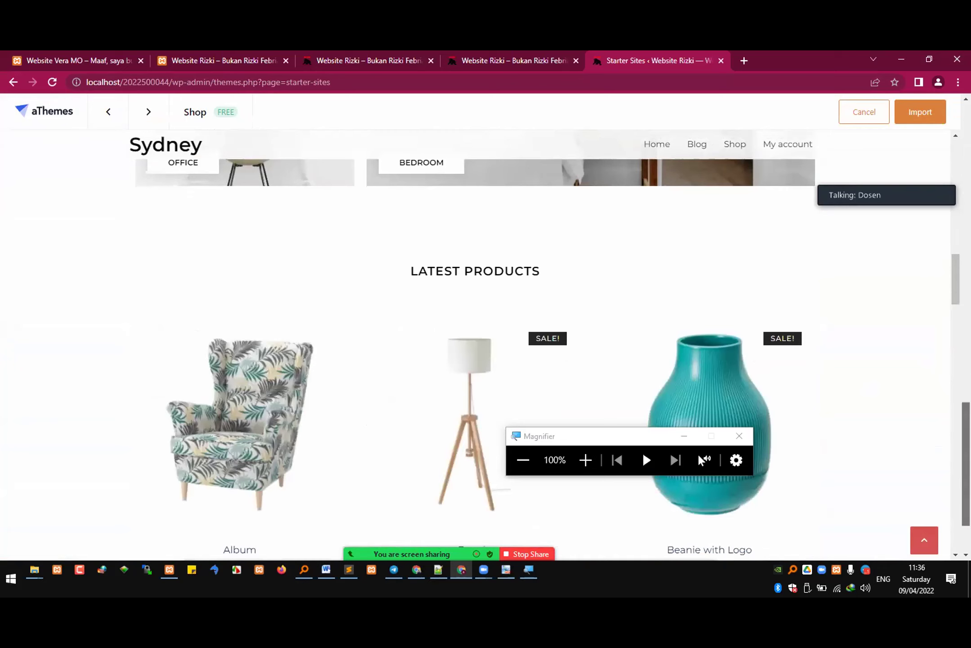
scroll(475, 342, "down", 5)
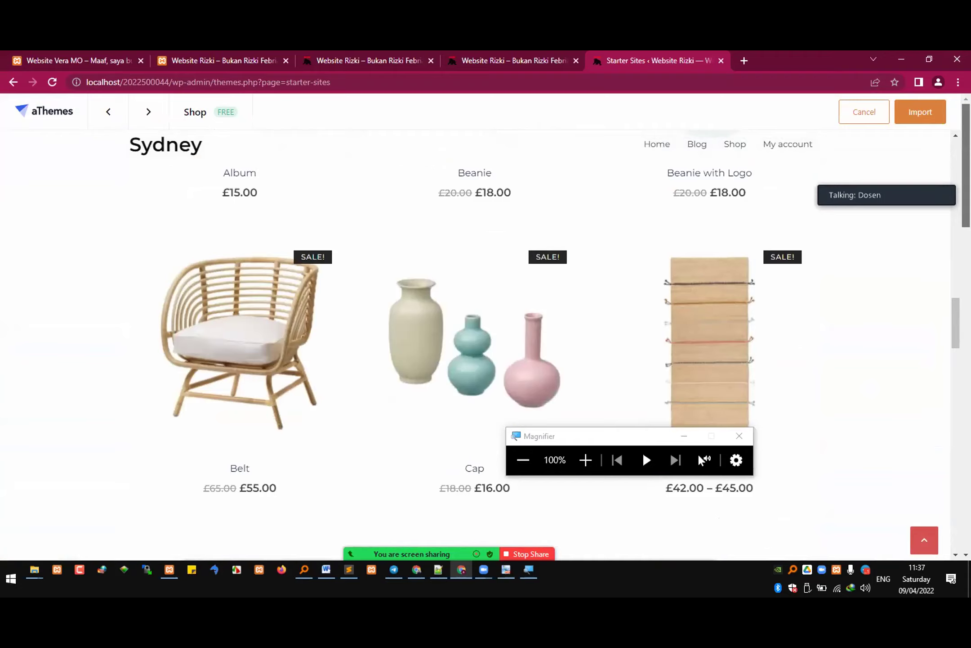
left_click(864, 111)
left_click(344, 242)
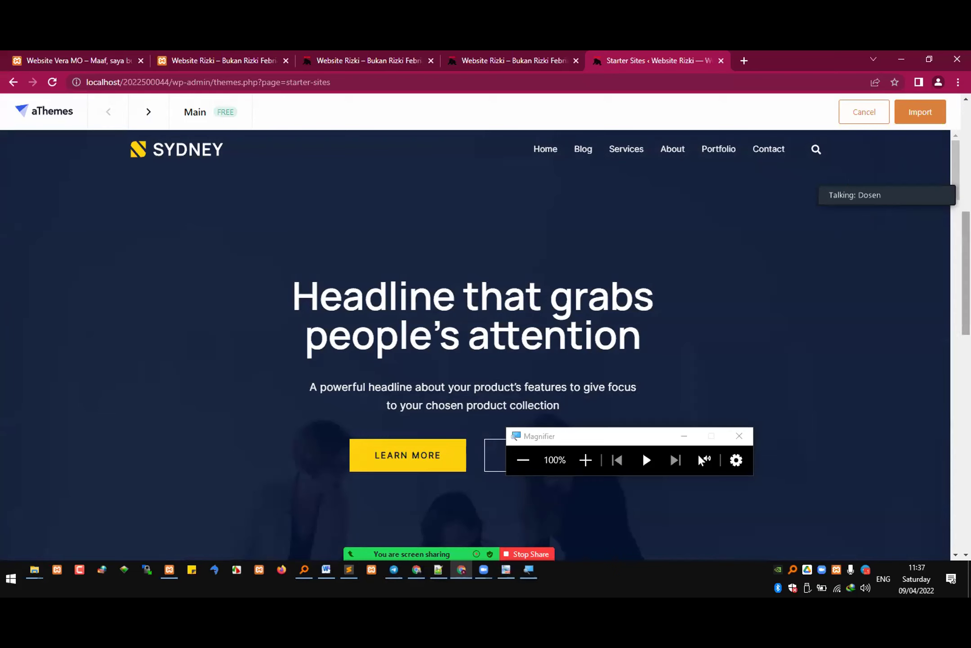
Scroll through the Main demo, cancel it, and return to the Starter Sites grid top
scroll(829, 364, "down", 10)
scroll(830, 365, "down", 15)
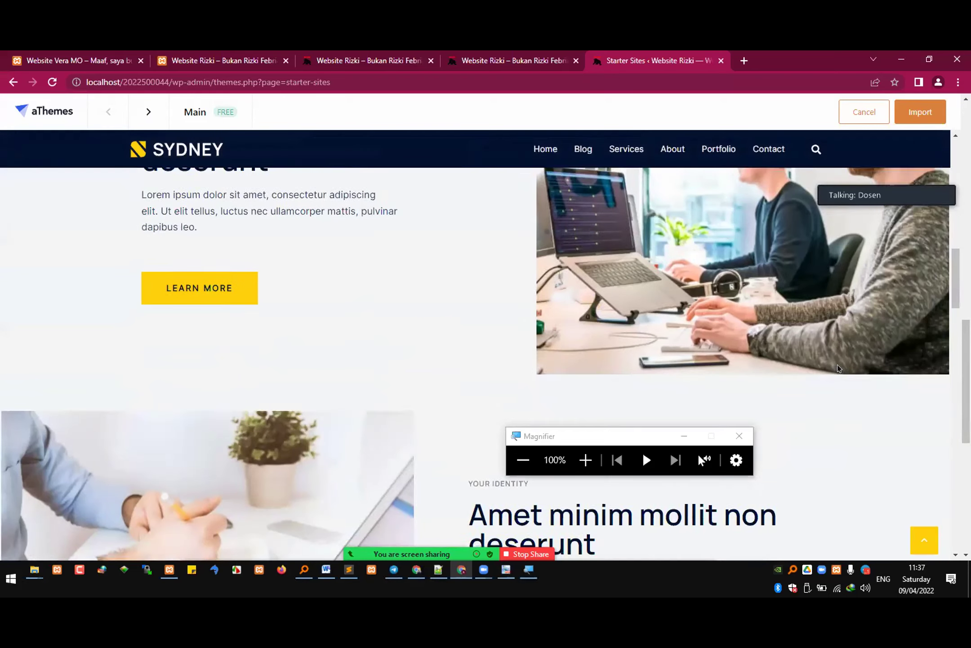
scroll(859, 377, "down", 20)
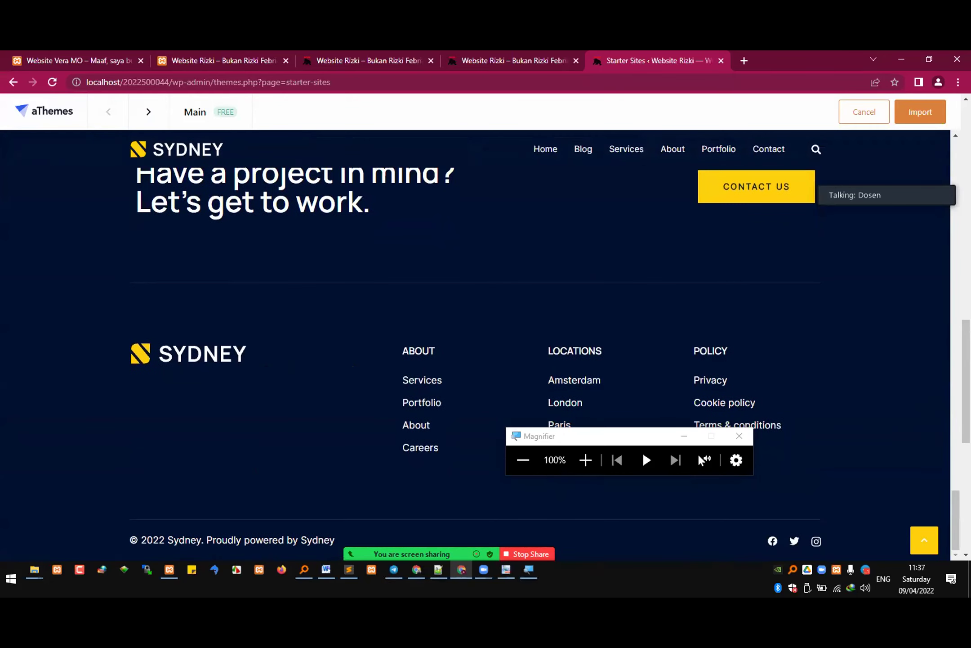
left_click(872, 108)
scroll(531, 281, "up", 10)
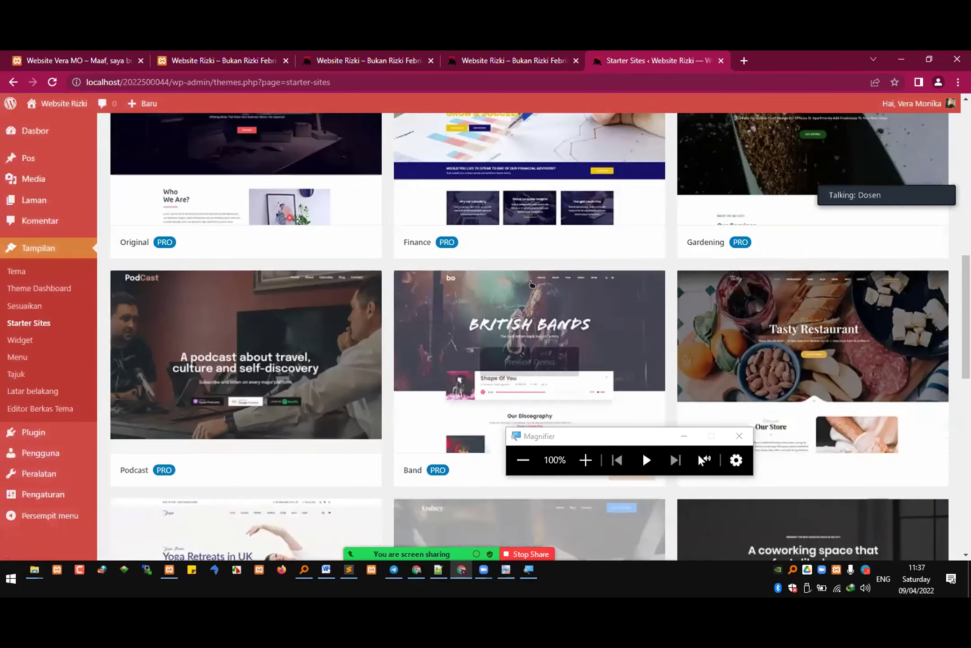
scroll(531, 280, "up", 6)
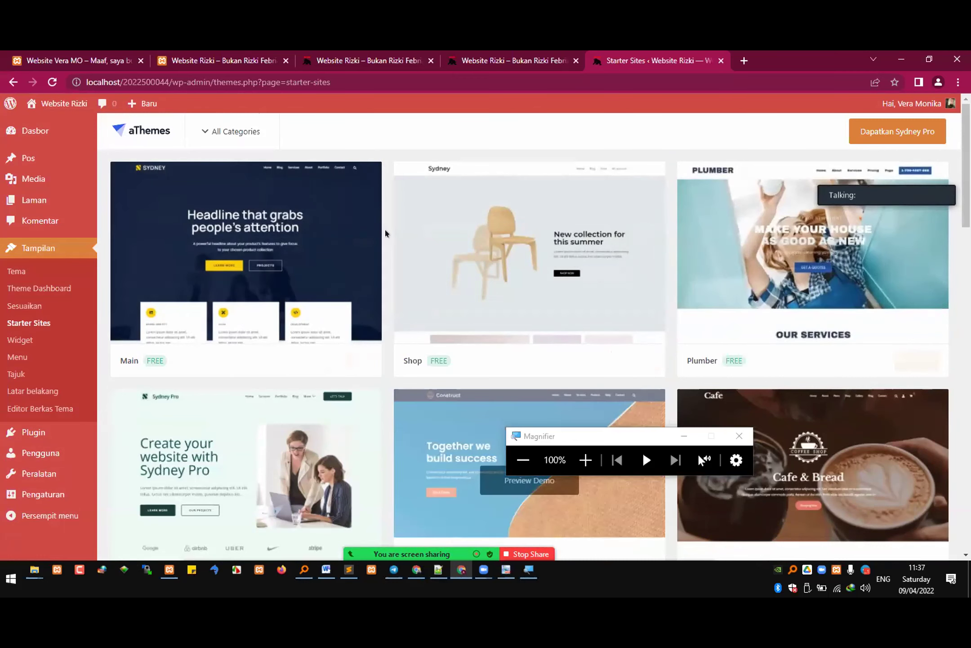
Import the Plumber starter site with all plugin and content options enabled
left_click(914, 358)
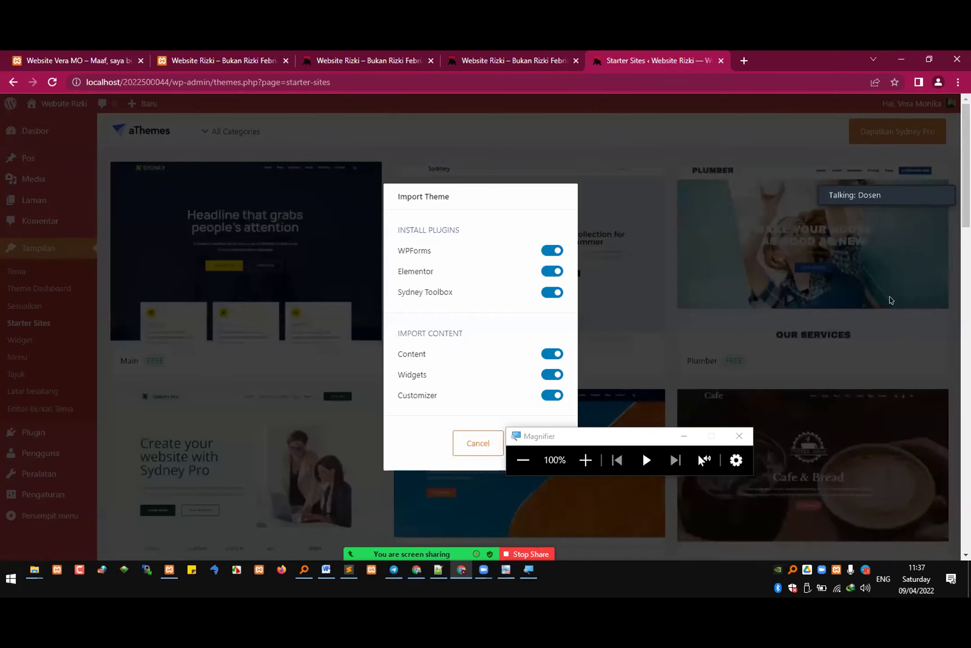
left_click_drag(614, 435, 718, 526)
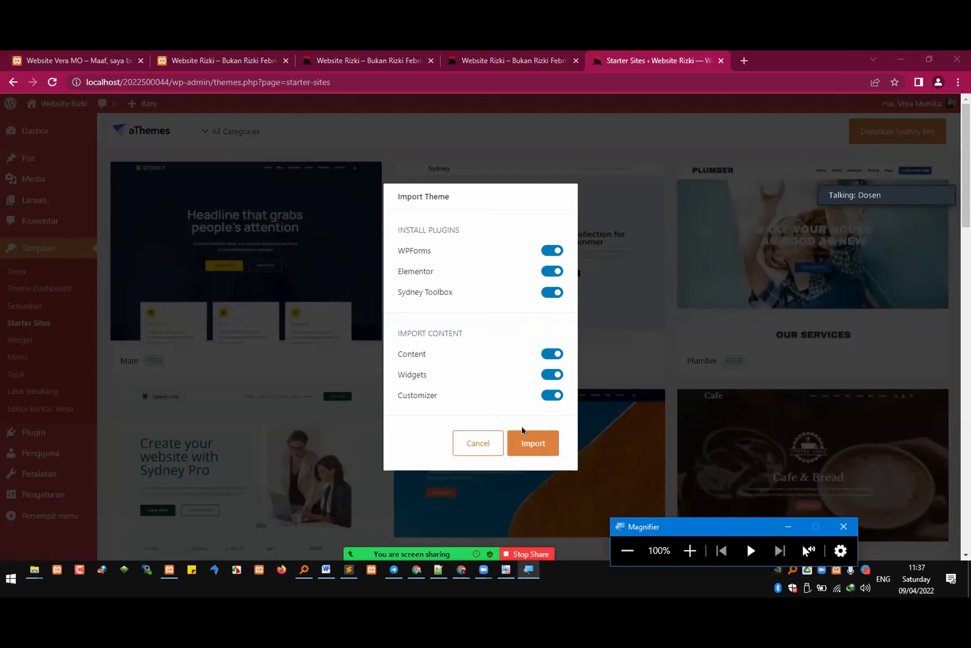
left_click(529, 449)
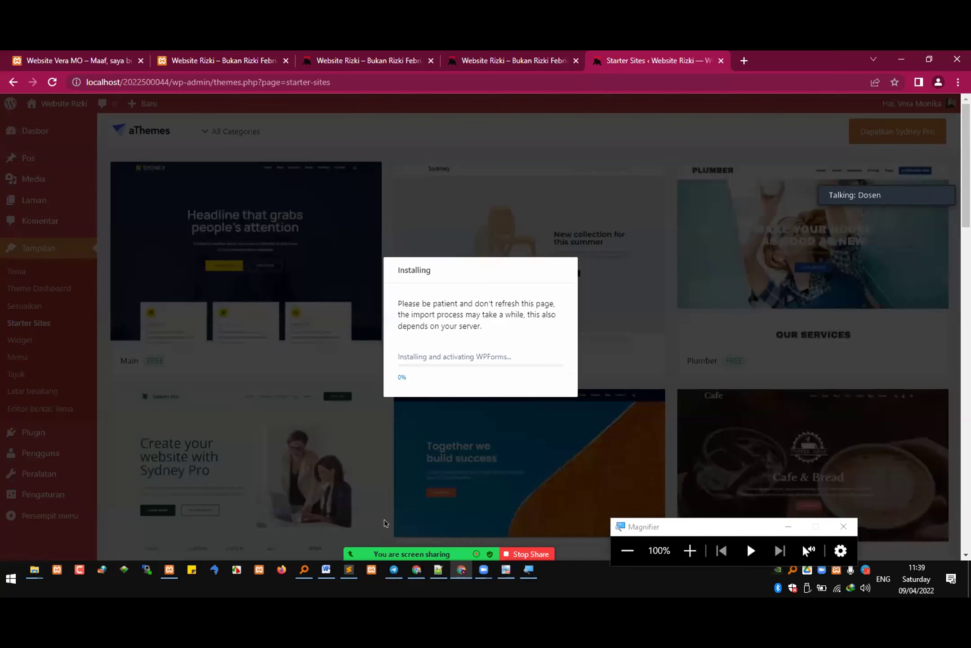
Bring the Telegram class group chat to the front while the WPForms install sits at 0%
left_click(389, 569)
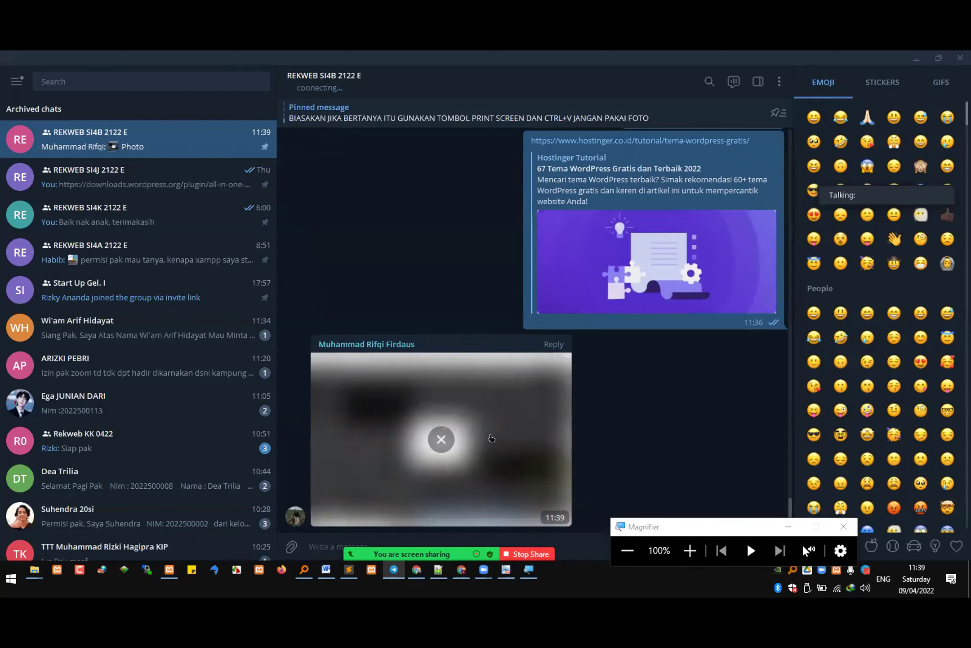
View the classmate's screenshot of the importer failing at 14%, then go back to Chrome
left_click(512, 432)
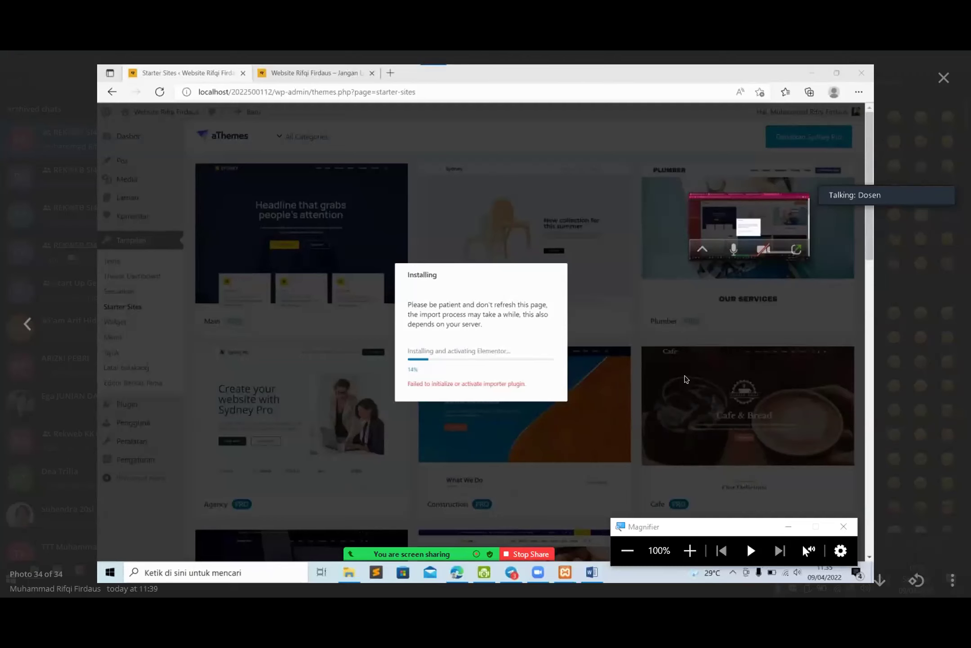
key("Escape")
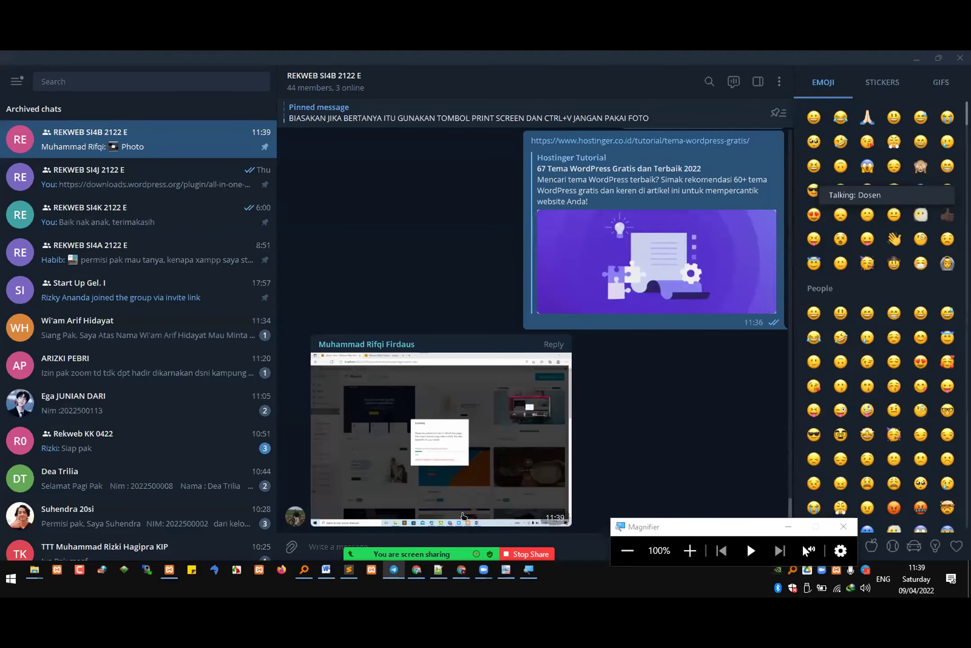
left_click(462, 569)
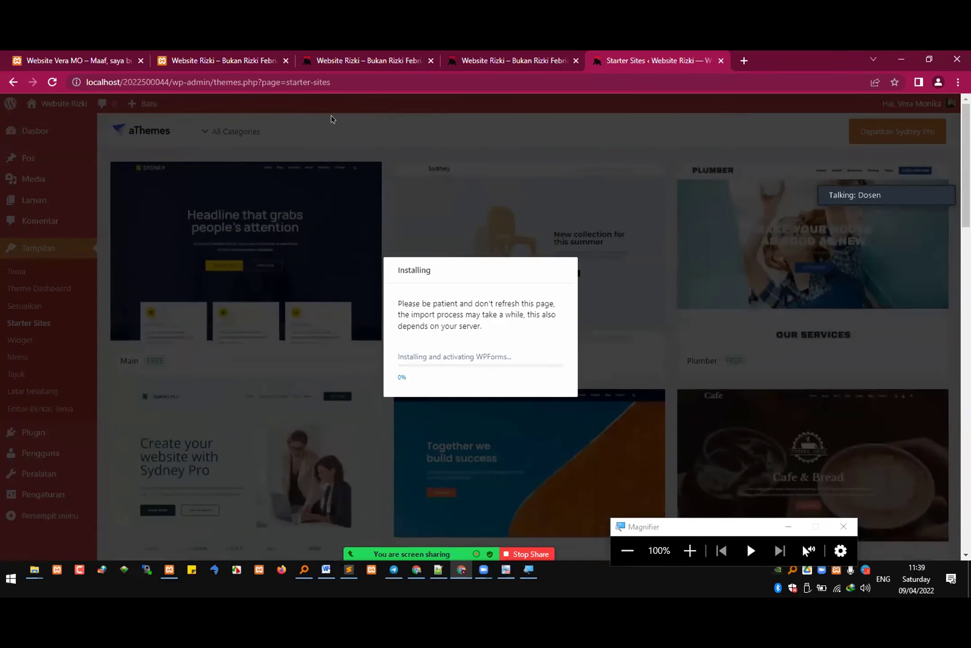
Reload the Starter Sites page
left_click(359, 80)
key("ctrl+a")
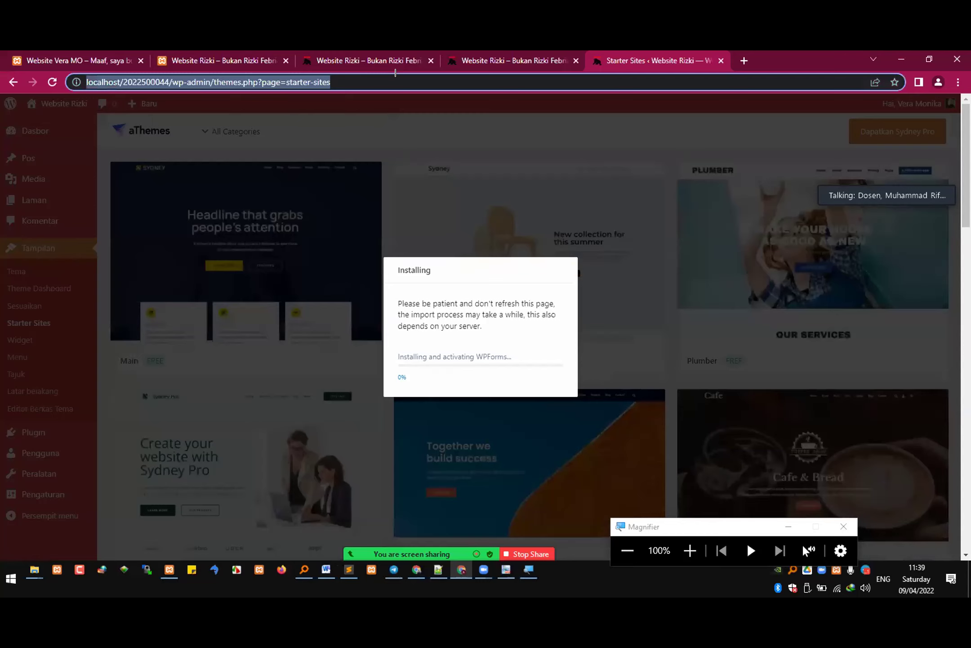
key("Return")
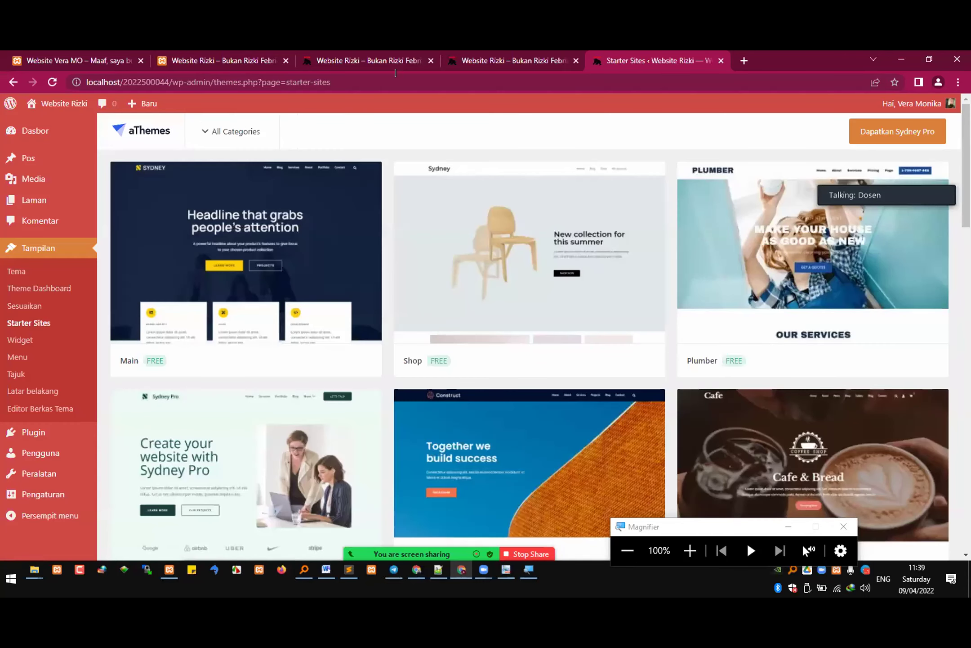
Import Plumber with Sydney Toolbox, Elementor, Content, Widgets and Customizer off, leaving only WPForms
mouse_move(870, 341)
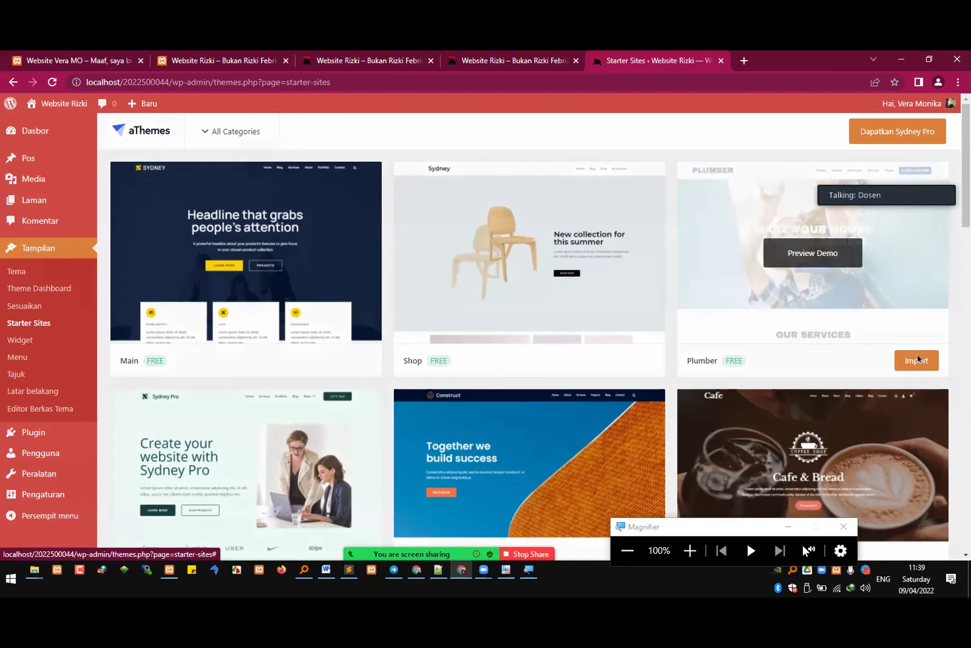
left_click(916, 361)
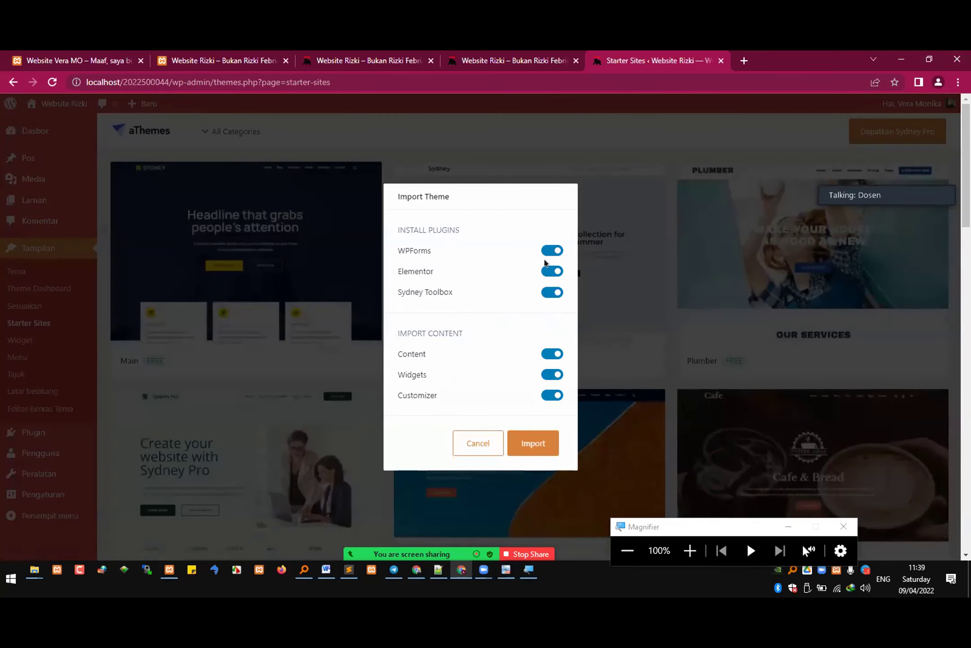
left_click(545, 293)
left_click(546, 271)
left_click(549, 354)
left_click(549, 374)
left_click(545, 395)
left_click(538, 438)
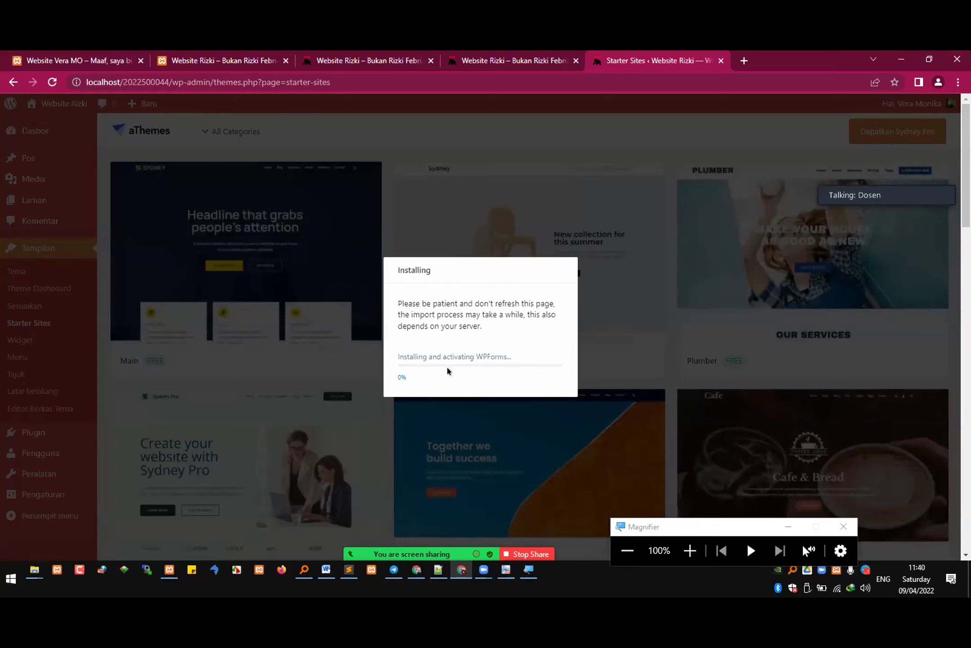
Copy 'WPForms' from the stalled progress text and close the Installing dialog
scroll(447, 370, "down", 3)
scroll(450, 370, "up", 3)
double_click(478, 356)
right_click(488, 356)
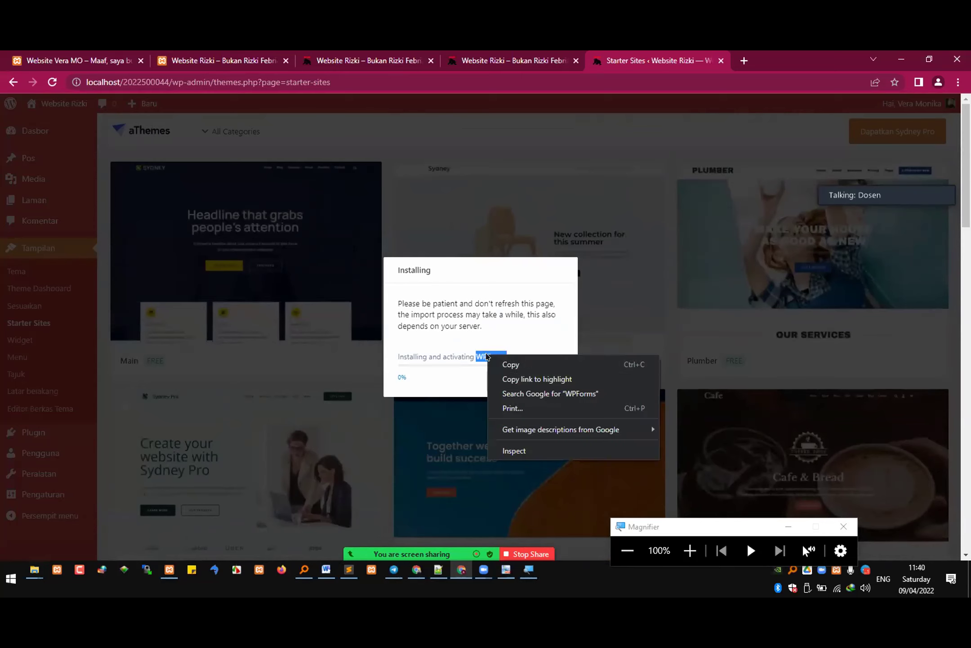
left_click(536, 365)
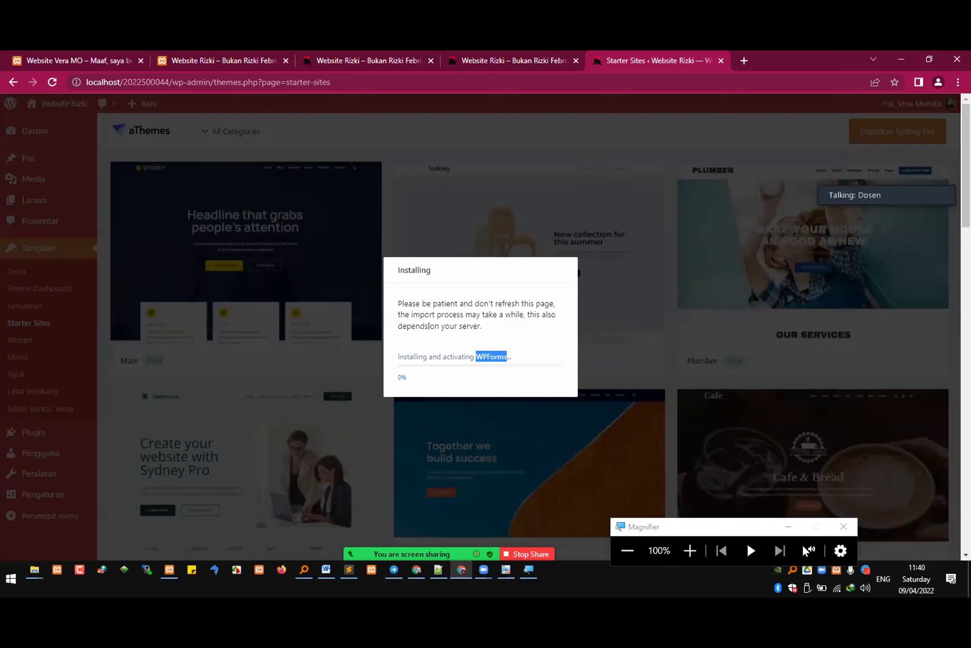
left_click(667, 327)
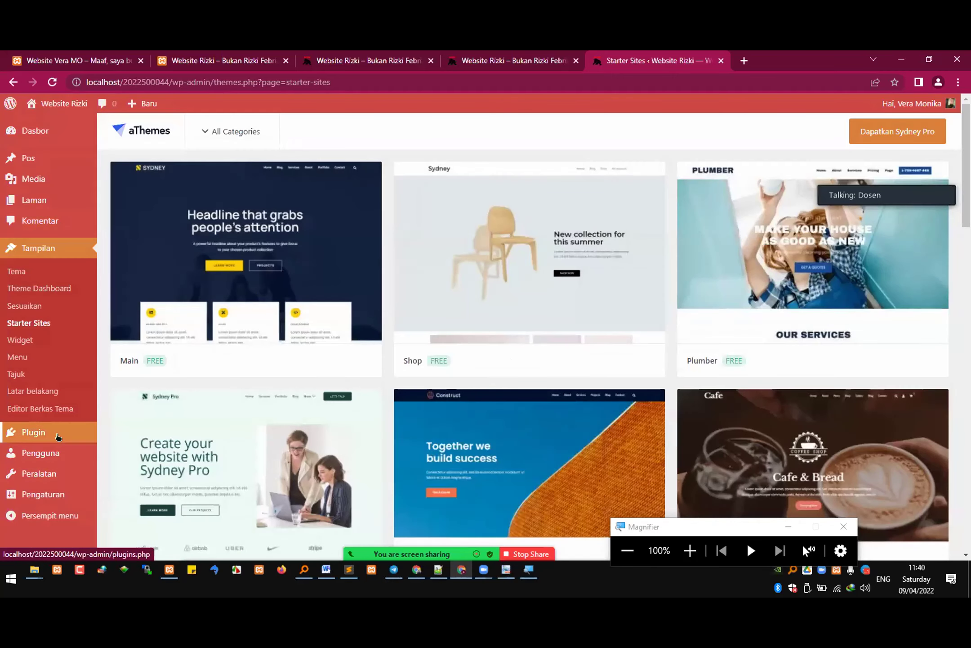
Search Add Plugins for the pasted name 'WPForms' and browse the results
mouse_move(58, 436)
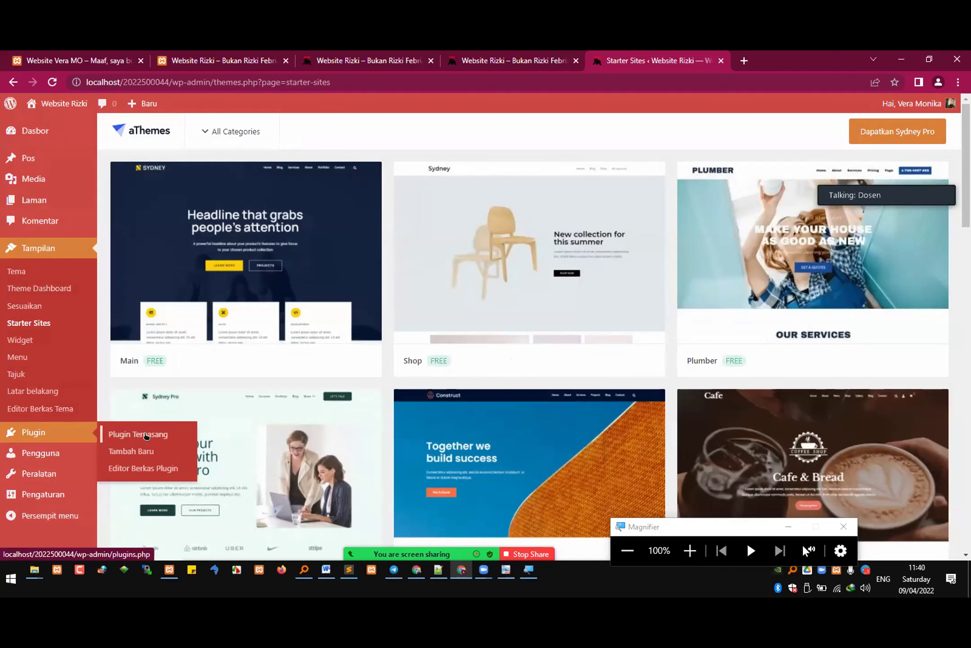
left_click(133, 452)
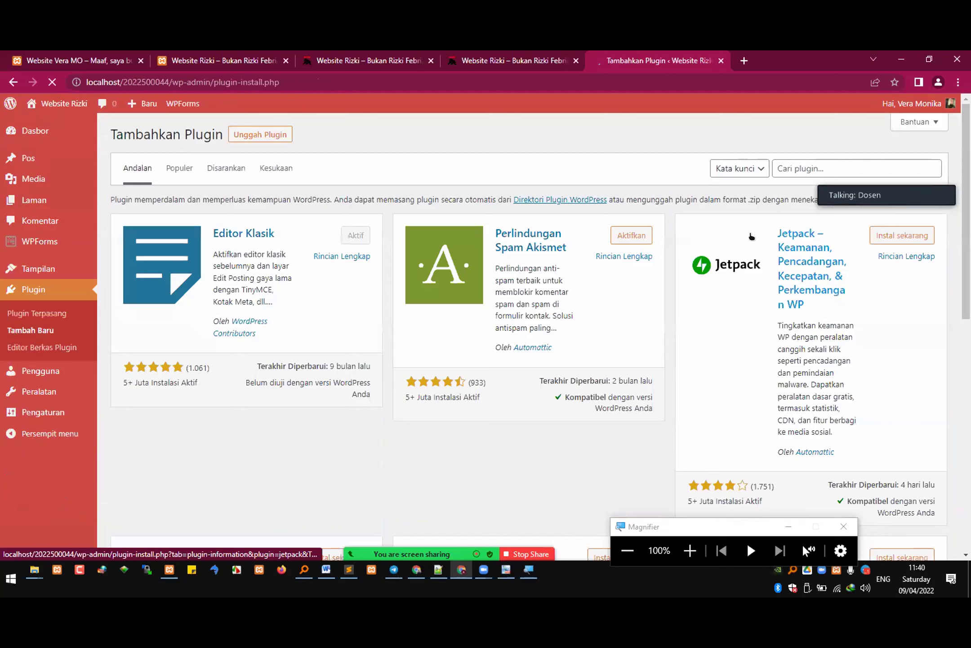
left_click(780, 169)
right_click(774, 169)
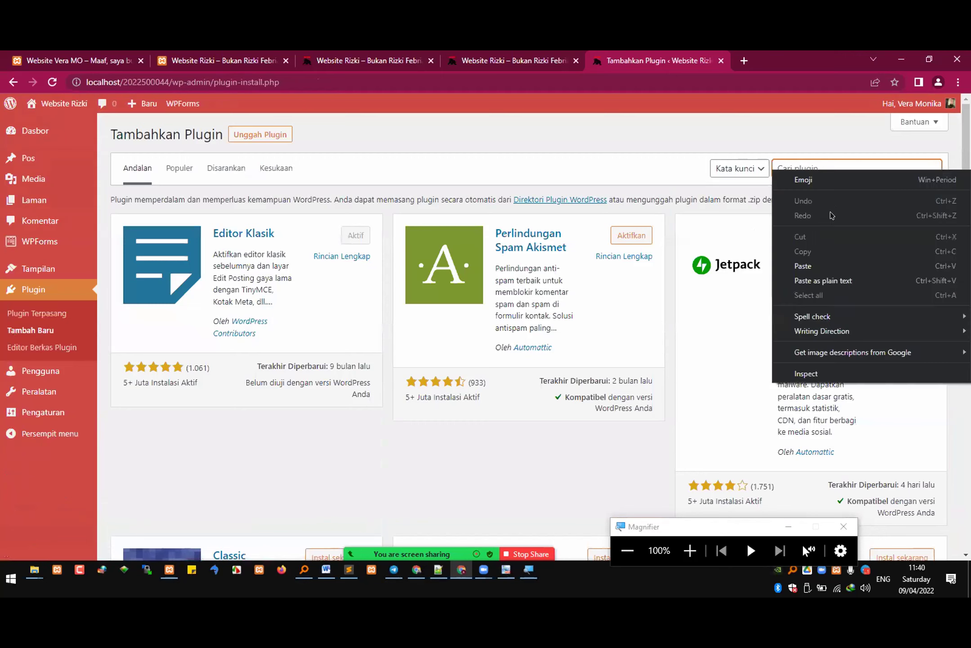
left_click(805, 265)
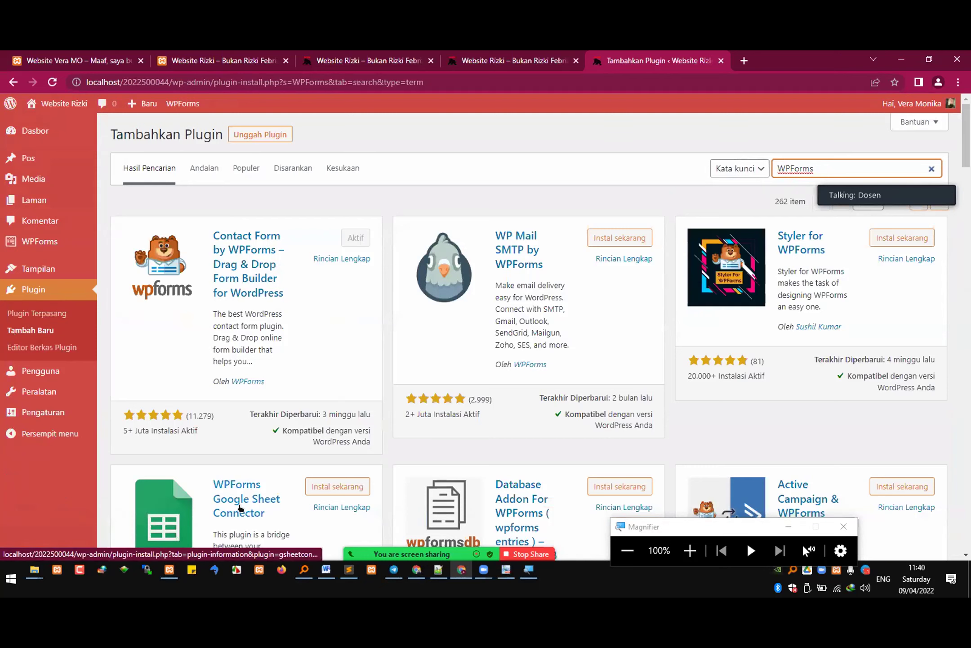
scroll(492, 311, "down", 5)
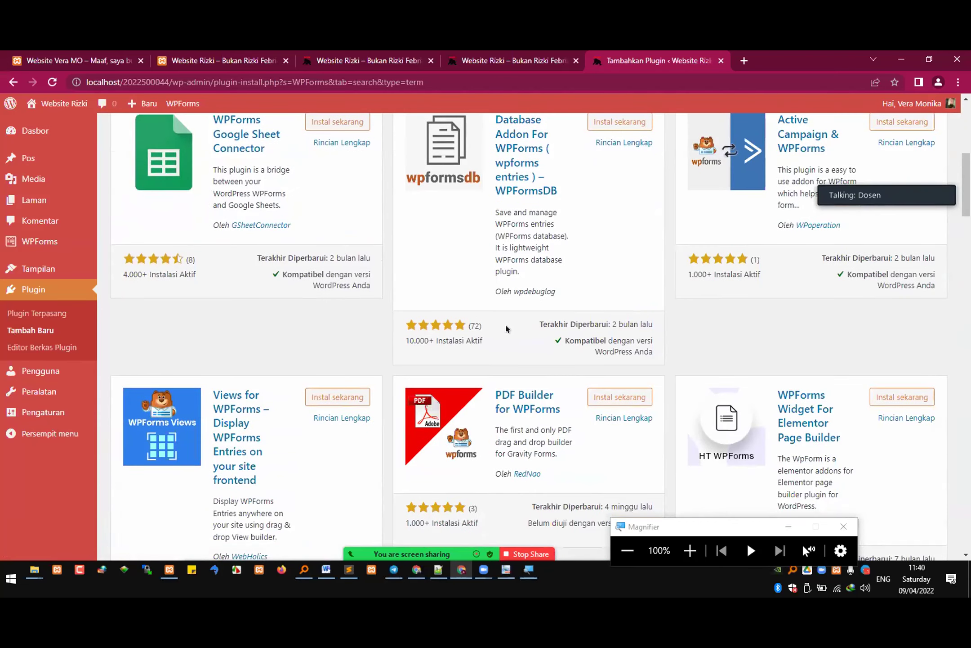
scroll(507, 325, "down", 3)
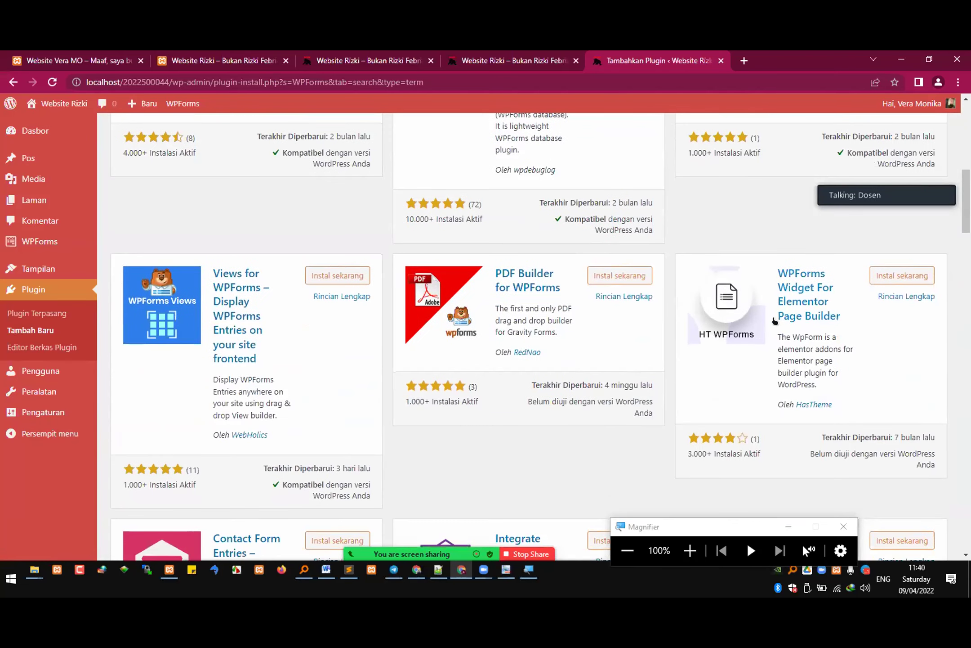
scroll(792, 316, "down", 4)
scroll(717, 361, "down", 7)
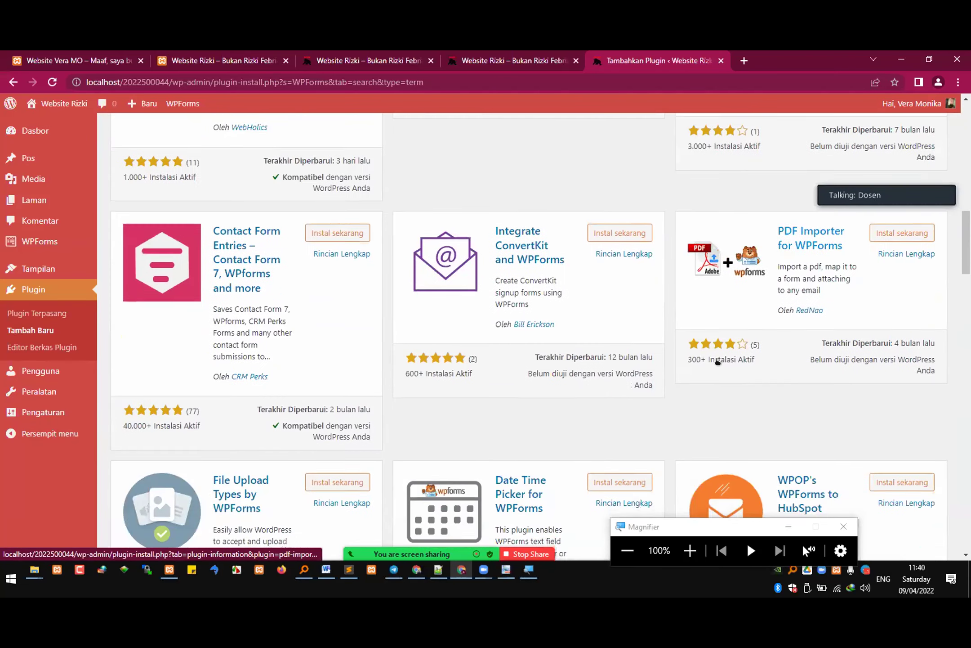
scroll(716, 360, "down", 3)
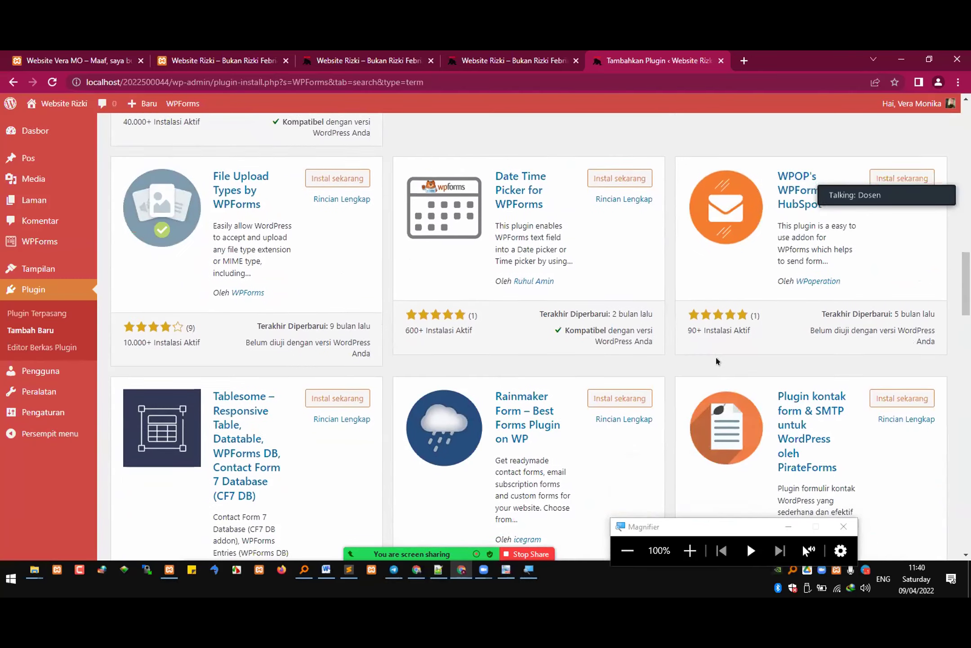
scroll(709, 388, "up", 8)
scroll(709, 388, "up", 16)
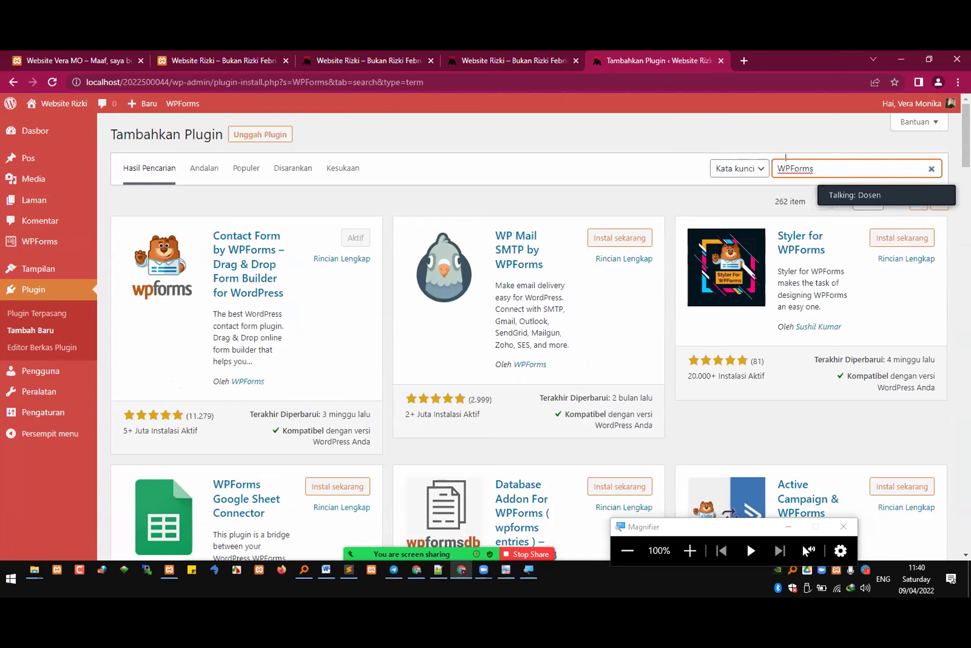
Change the search to 'WP Forms' and browse its 1,036 results
left_click(788, 168)
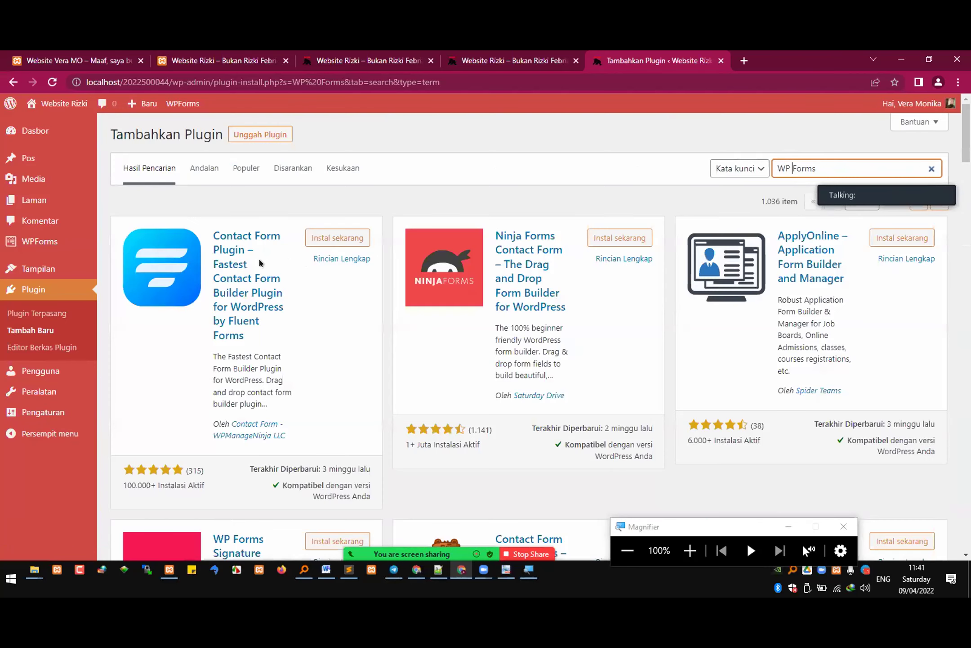
scroll(238, 324, "down", 4)
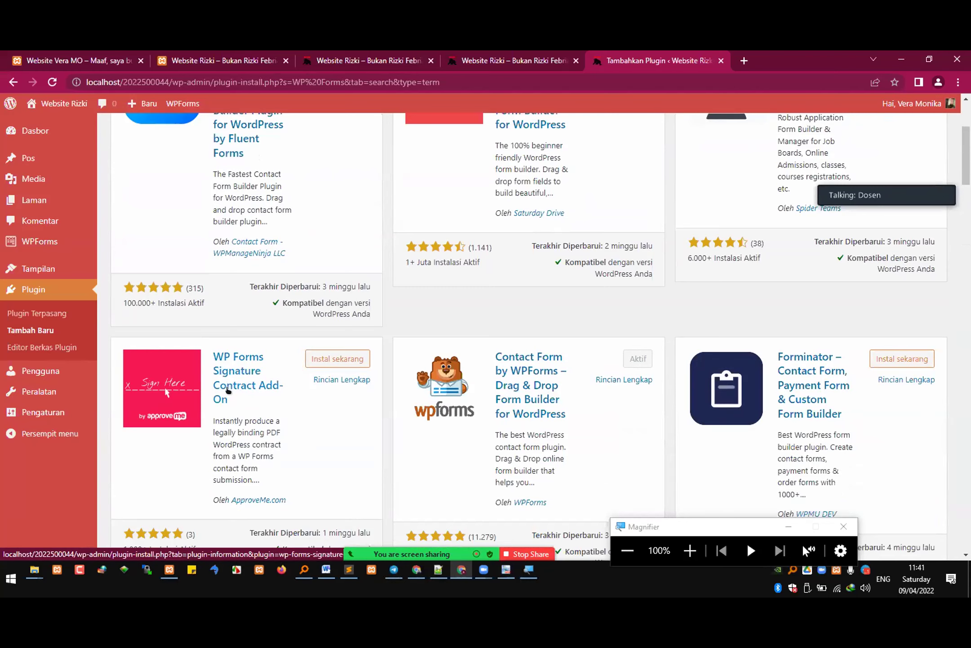
scroll(270, 405, "up", 4)
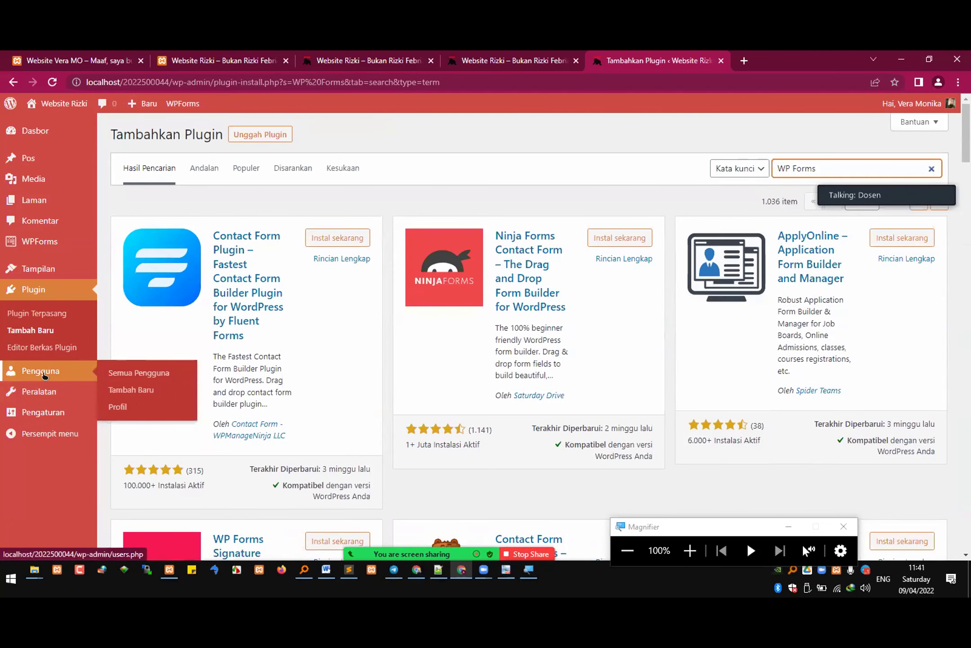
mouse_move(36, 269)
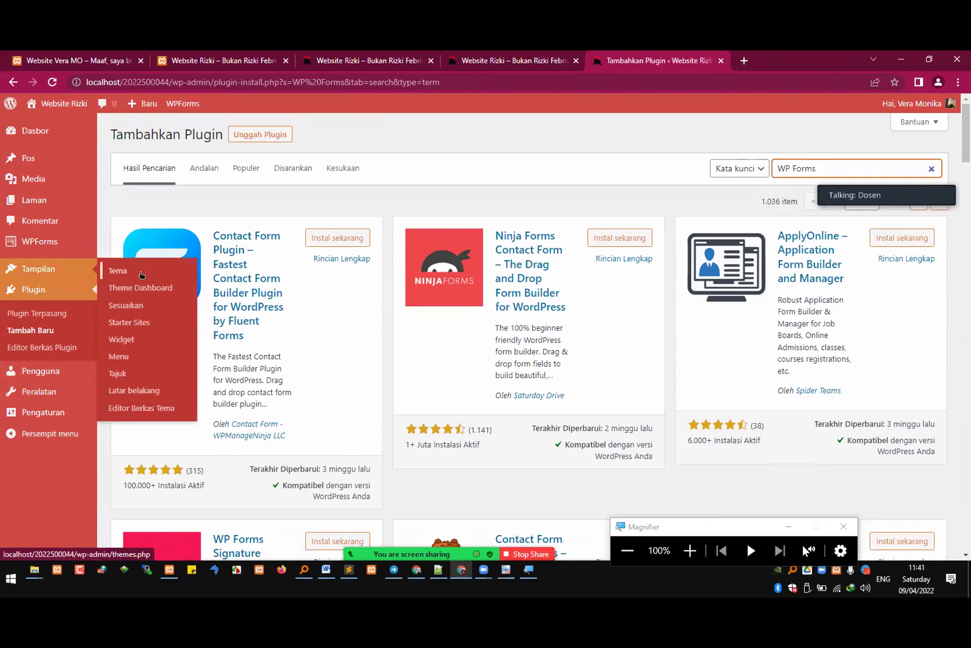
Open Sydney Starter Sites and start the Import Theme options for a demo card
left_click(130, 322)
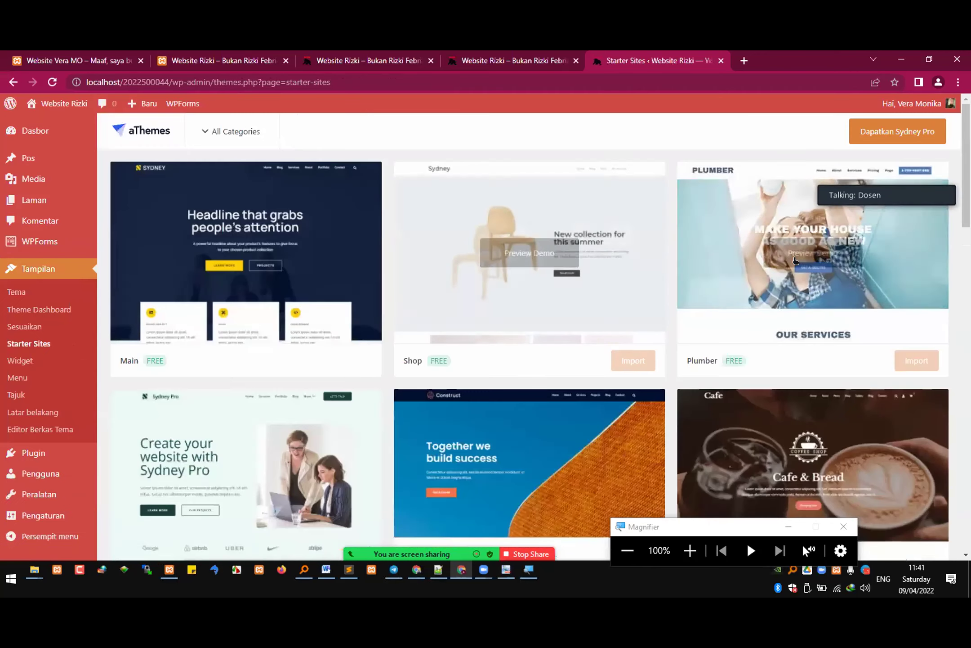
left_click(920, 361)
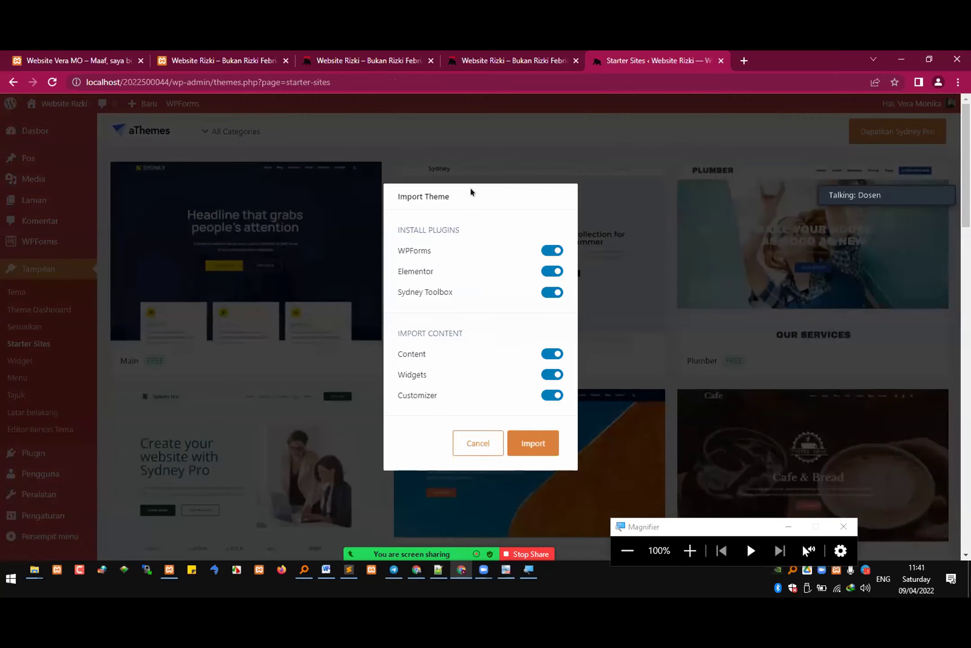
left_click(745, 60)
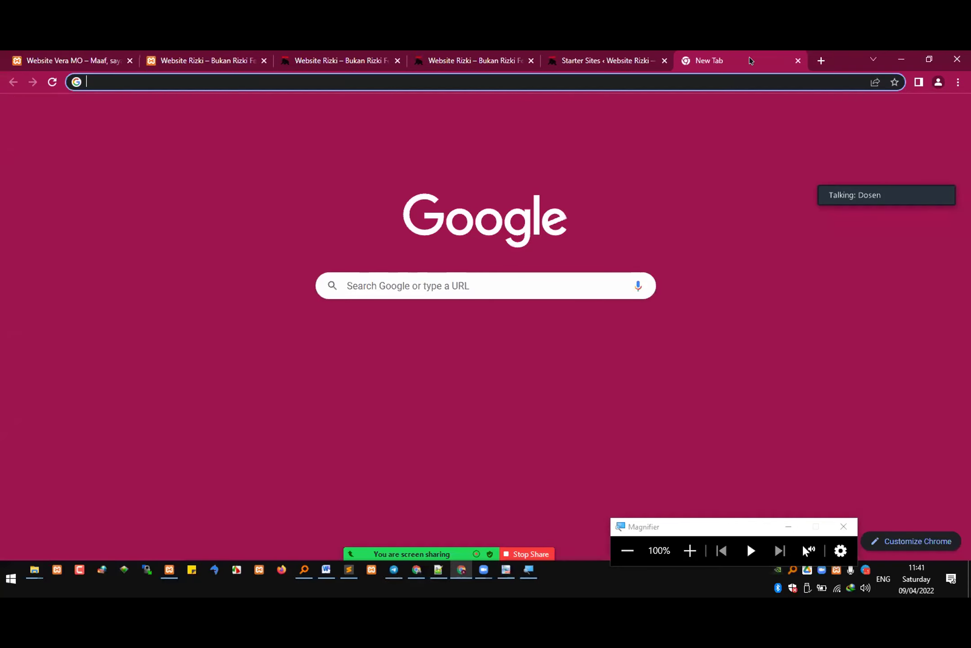
Google 'wpforms sydney theme' and step through the 'form' matches with find-in-page
type("wpforms ")
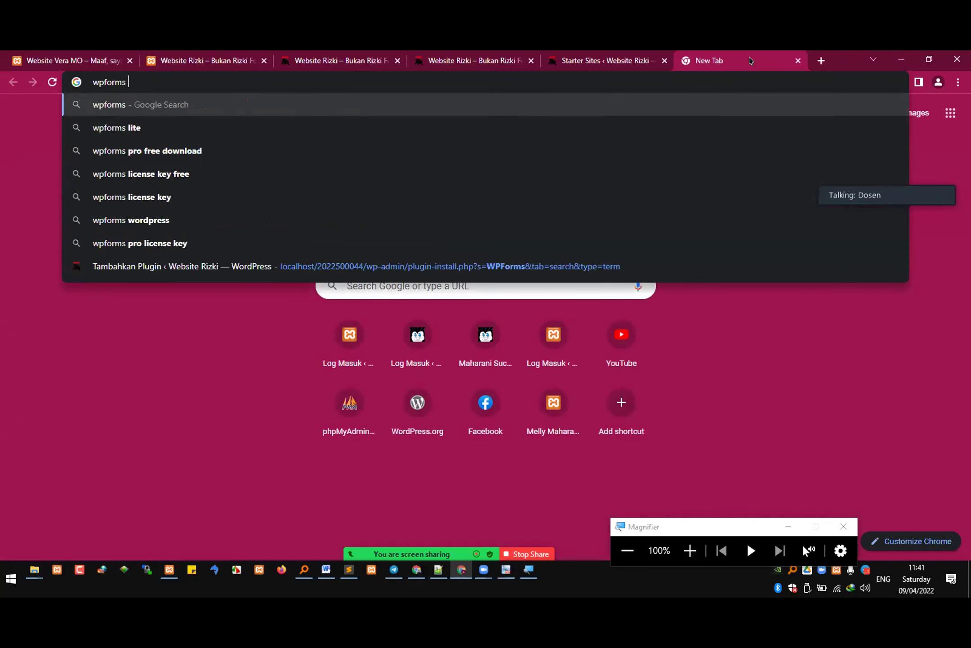
type("syd")
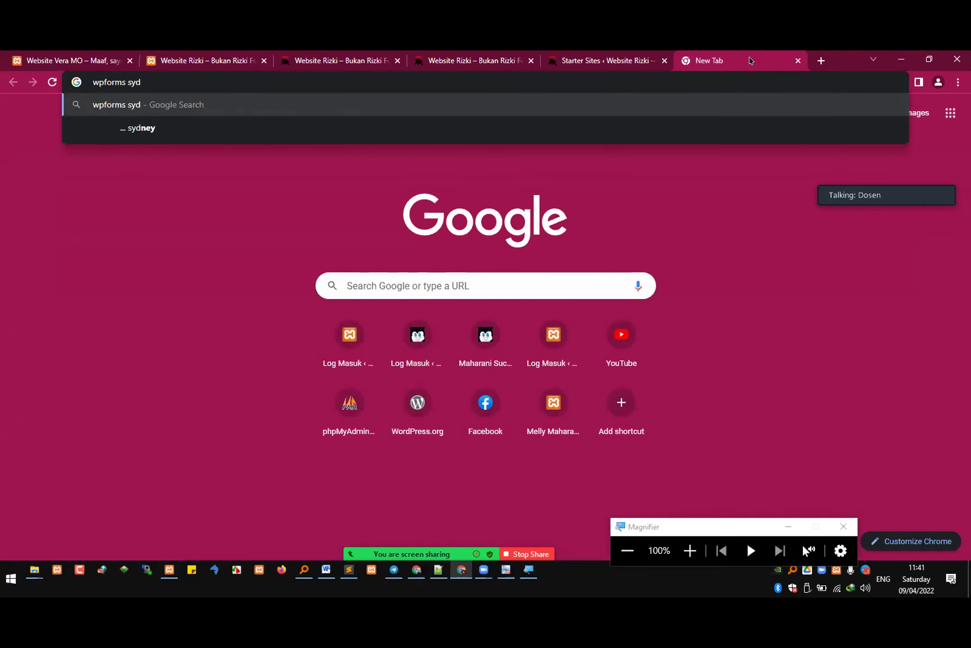
type("ney theme")
key("Return")
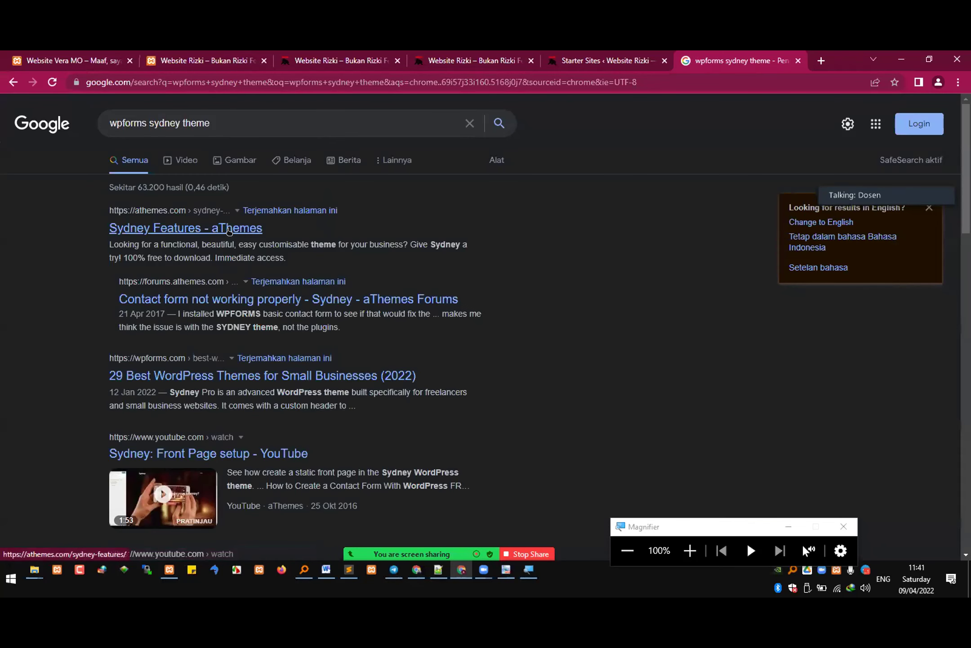
key("ctrl+f")
type("form")
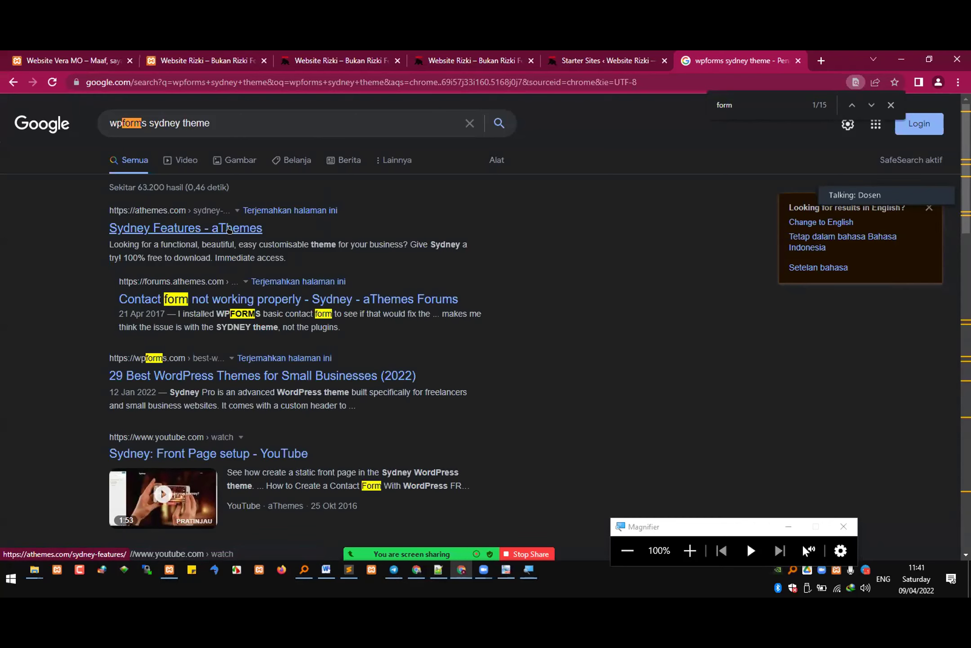
key("Return")
key("Return")
key("Return")
key("Return")
key("Return")
key("Return")
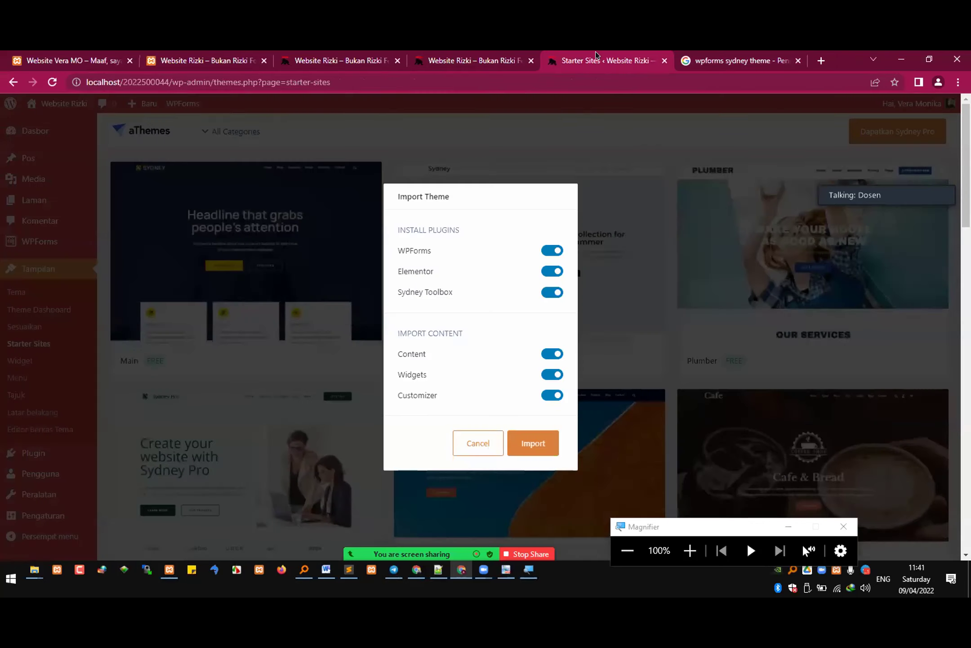
Switch off WPForms, Sydney Toolbox, Content, Widgets and Customizer, then import with only Elementor
left_click(598, 54)
left_click(545, 250)
left_click(546, 292)
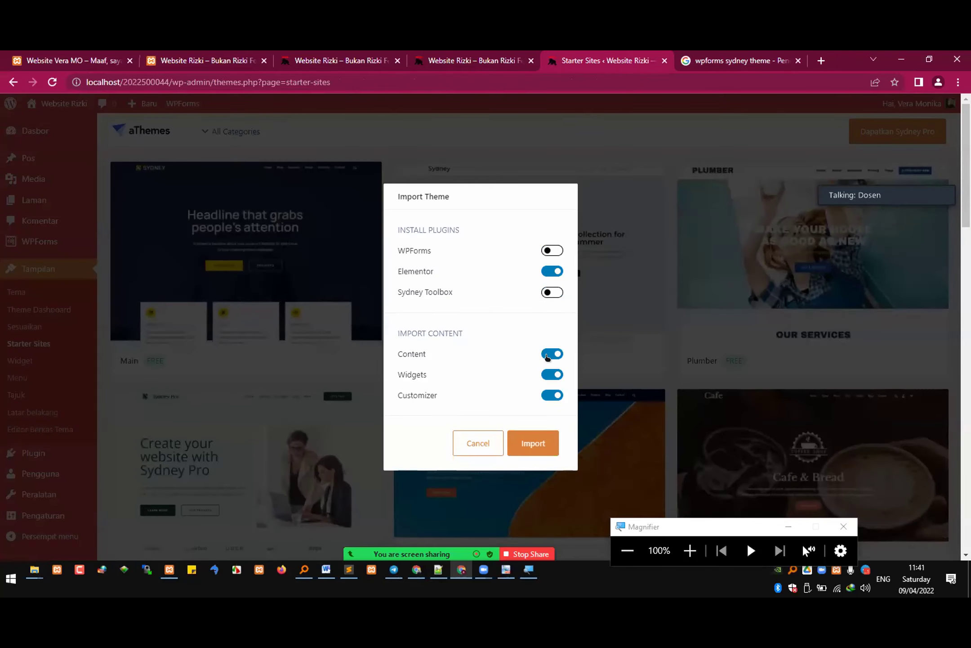
left_click(548, 354)
left_click(546, 375)
left_click(545, 395)
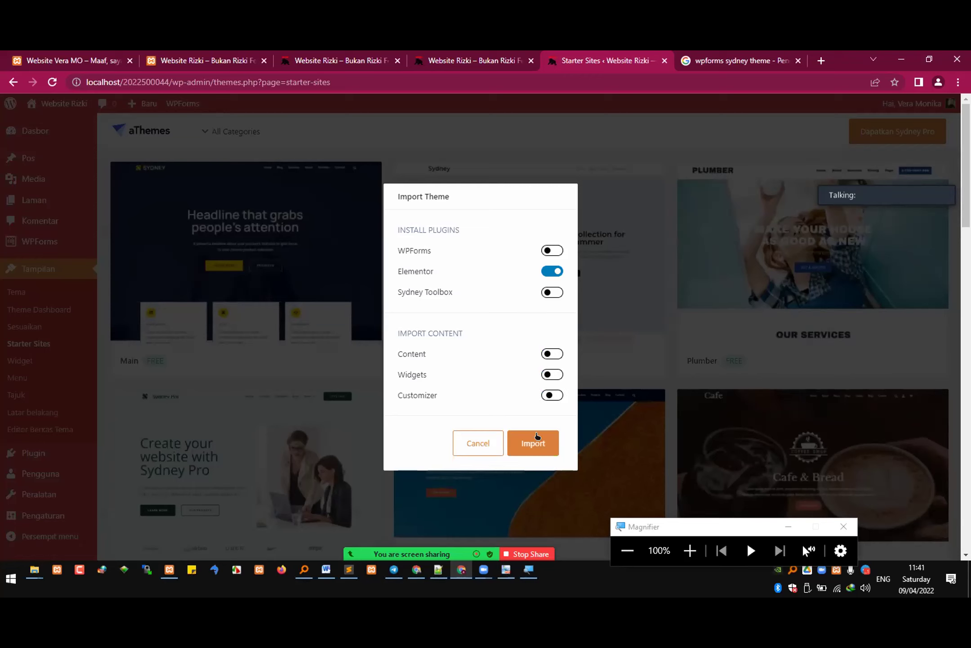
left_click(533, 443)
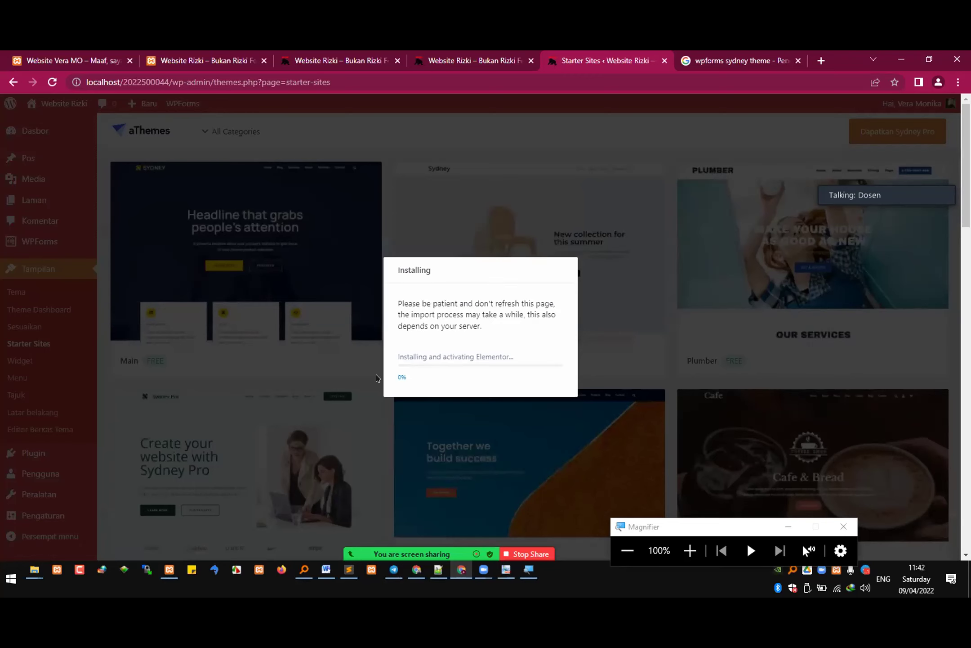
Close the Installing dialog stalled at 0% on Elementor
left_click(668, 380)
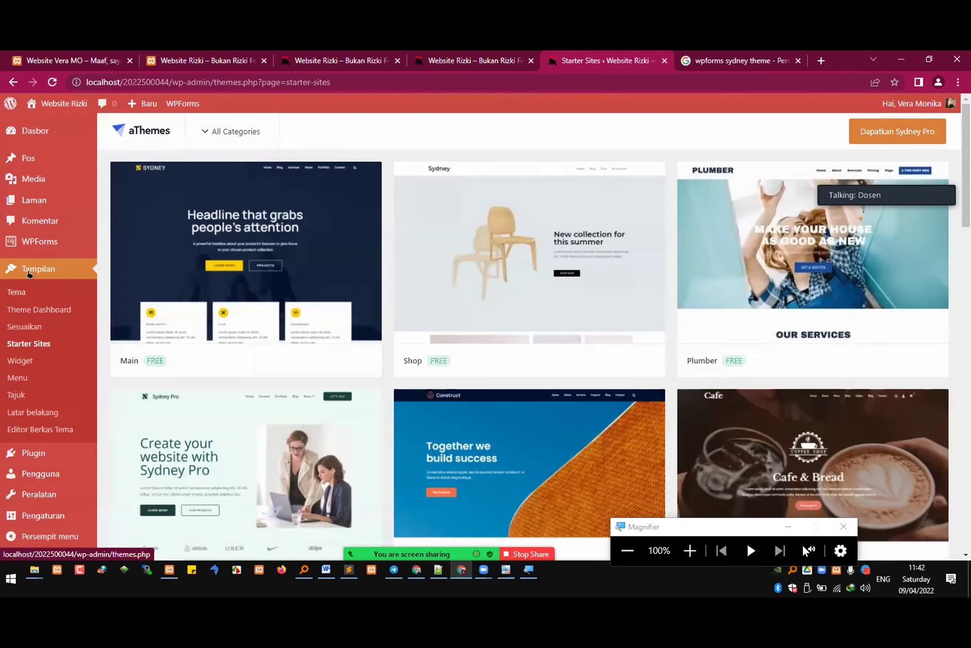
mouse_move(210, 321)
mouse_move(452, 530)
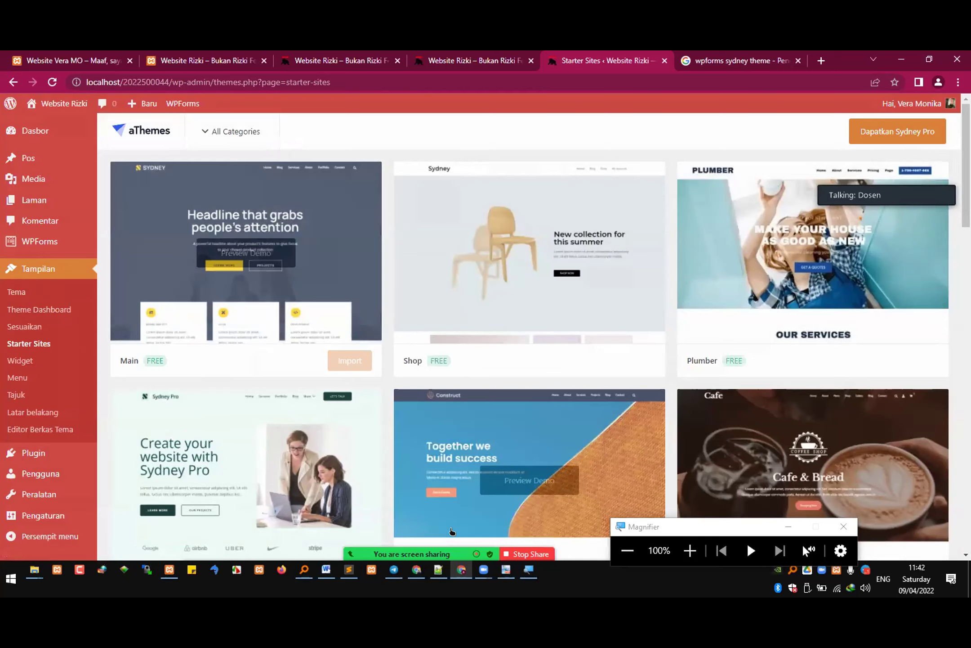
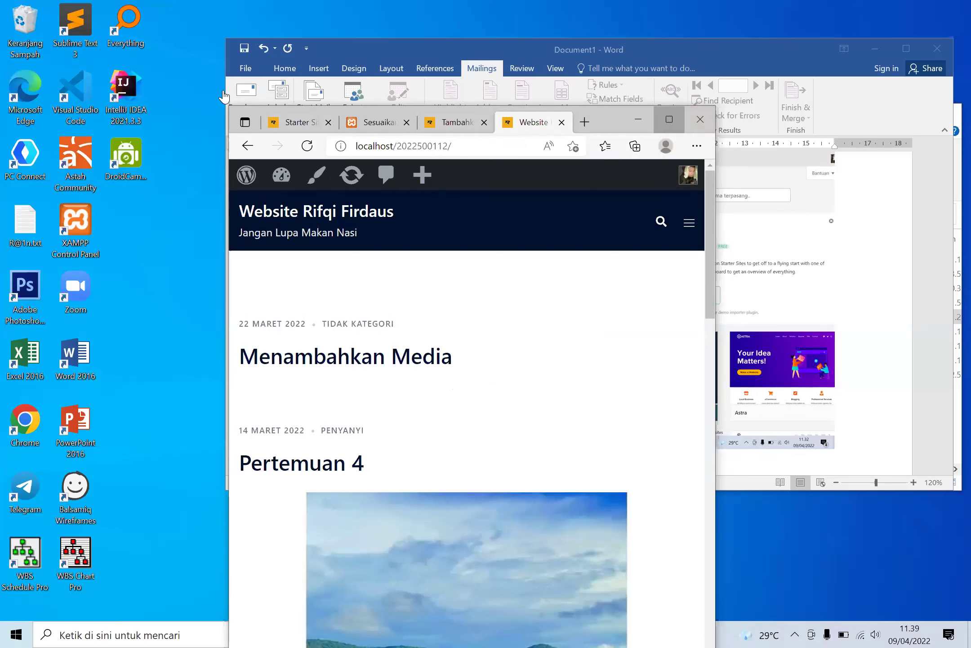
double_click(234, 125)
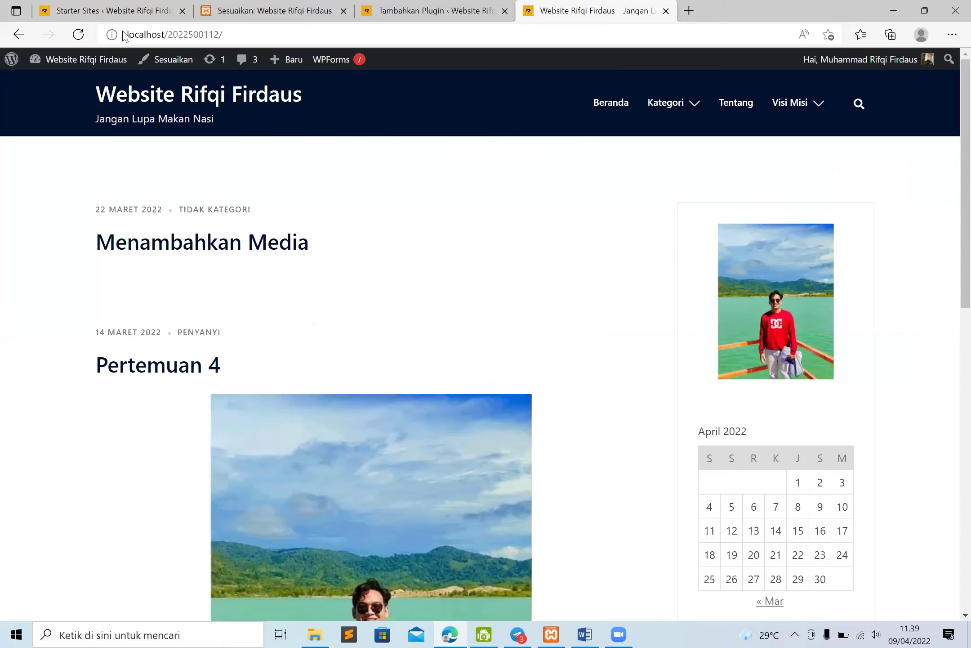
Reload the front page and check the new menu, then return to the Starter Sites page
left_click(75, 36)
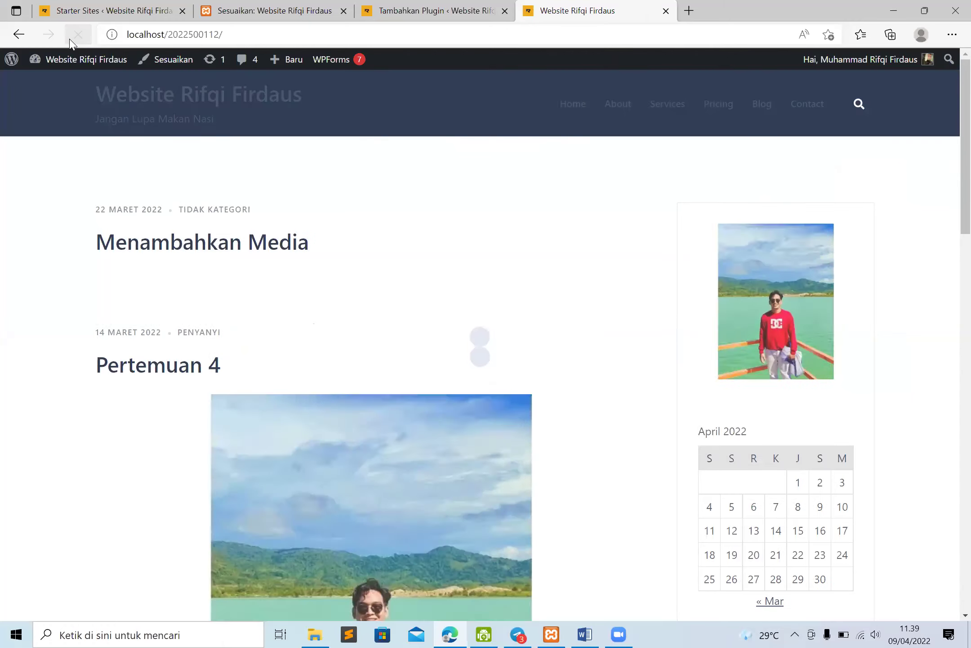
scroll(513, 228, "down", 6)
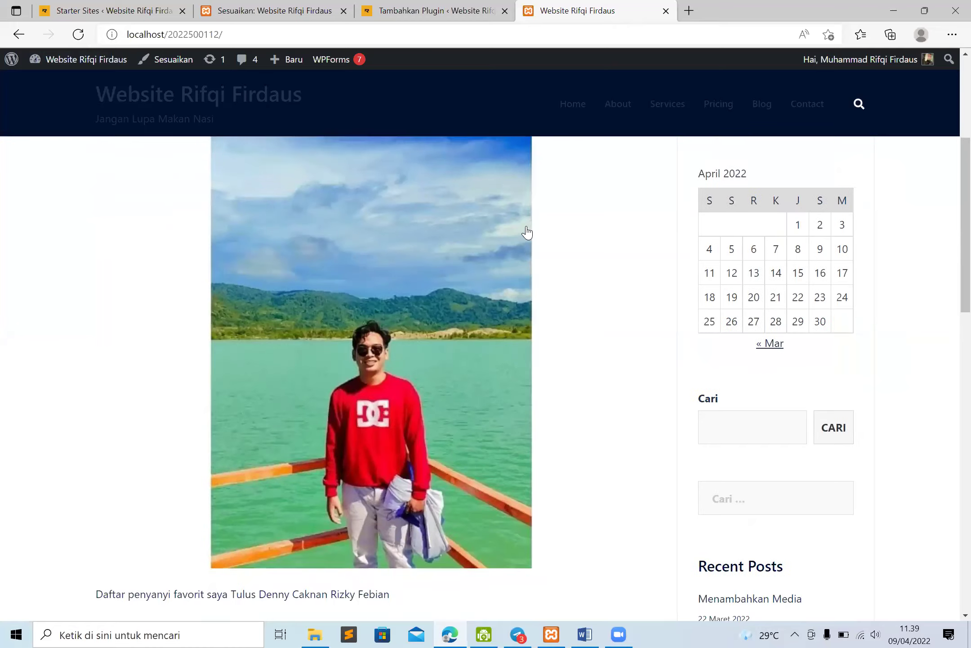
scroll(526, 230, "up", 6)
scroll(332, 182, "down", 6)
scroll(520, 176, "up", 6)
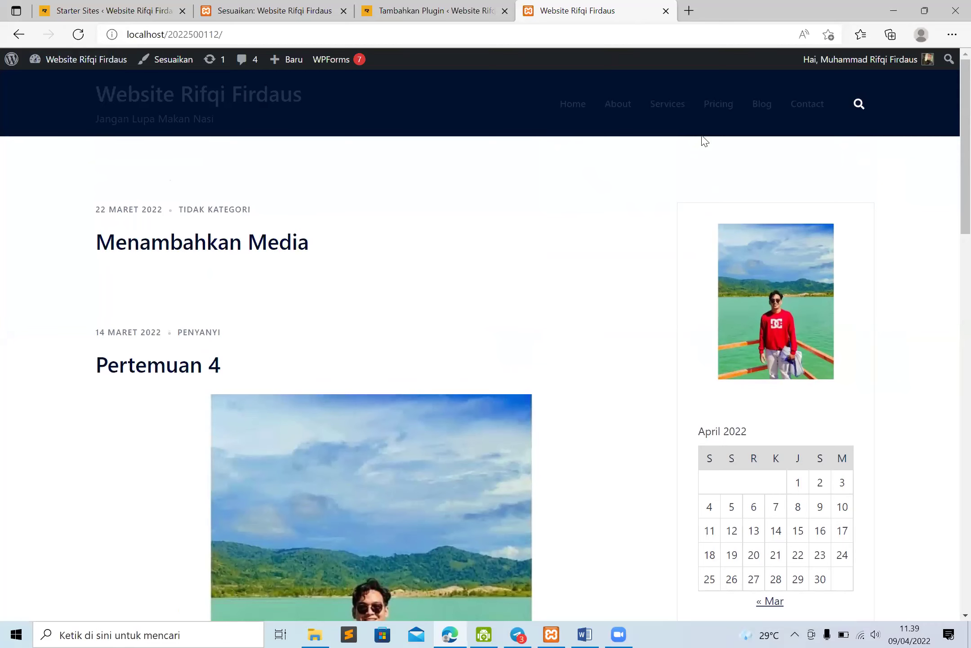
left_click(116, 10)
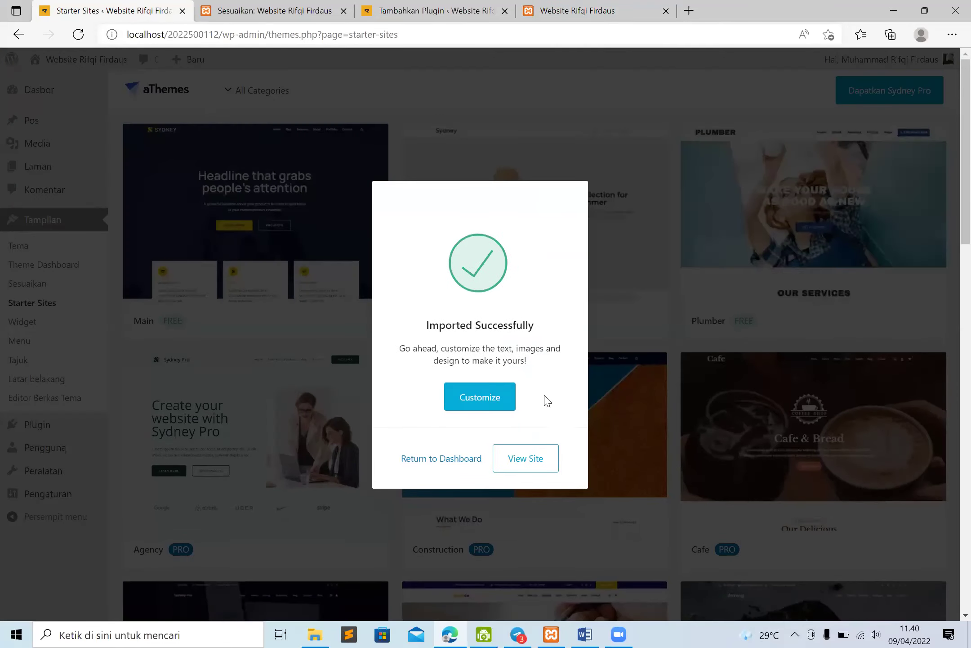
Open the theme customizer for the imported site and close the separate front-page window
left_click(467, 398)
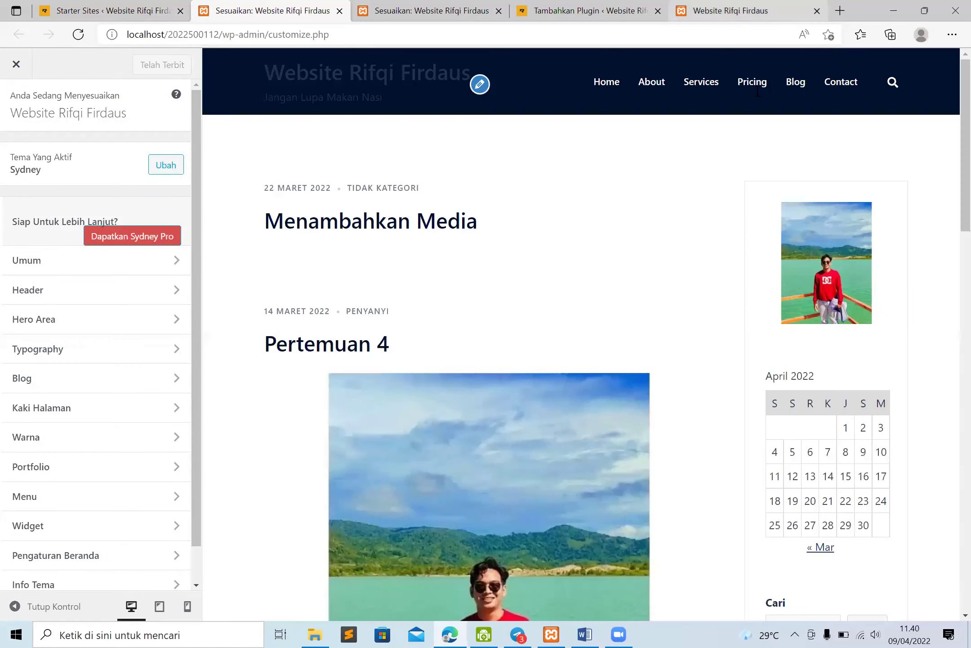
left_click_drag(785, 12, 780, 46)
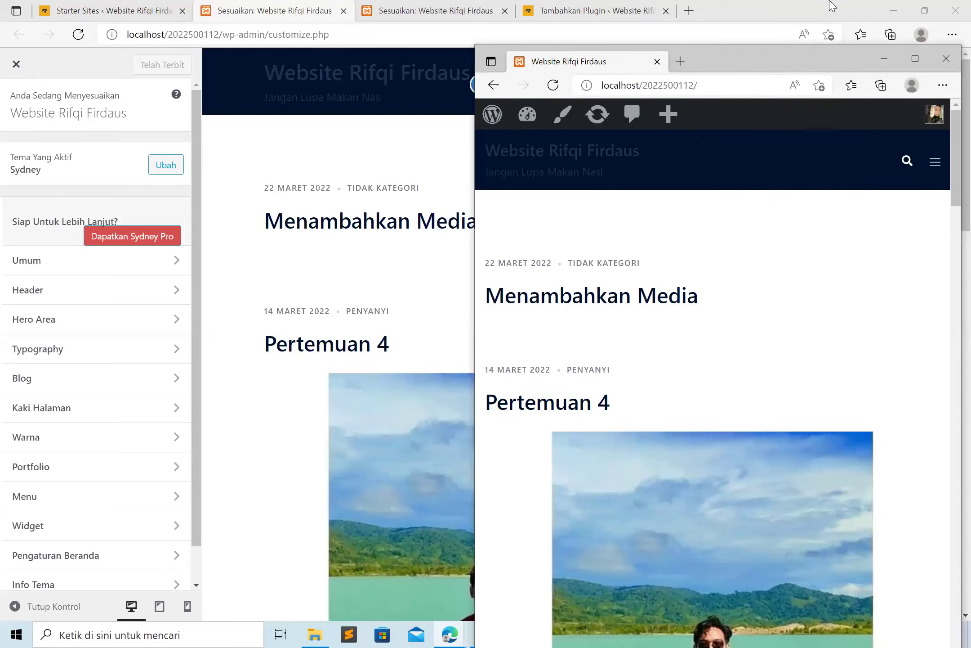
key("super+Down")
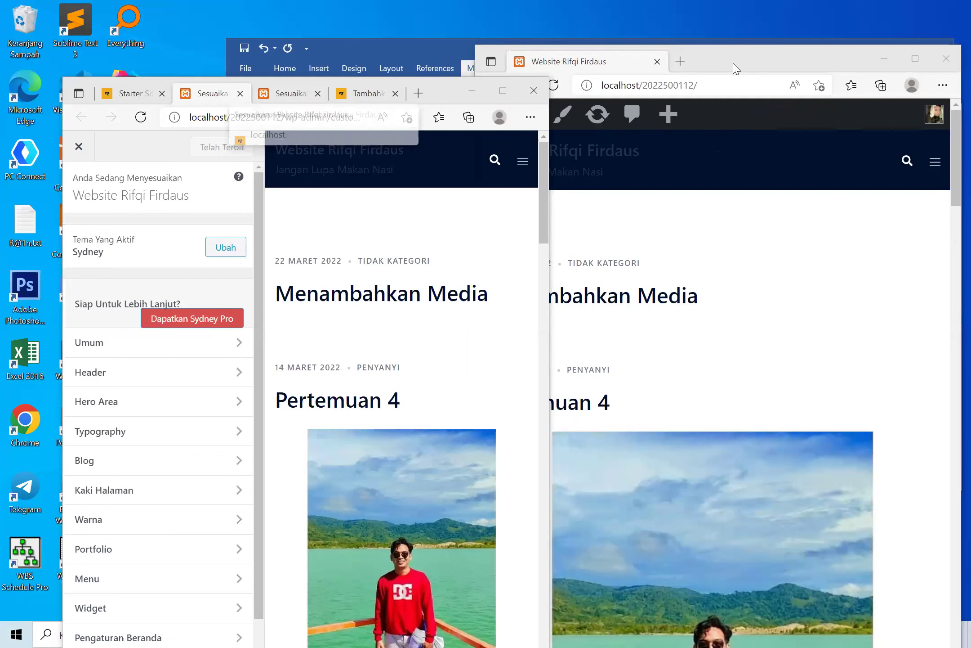
left_click(952, 64)
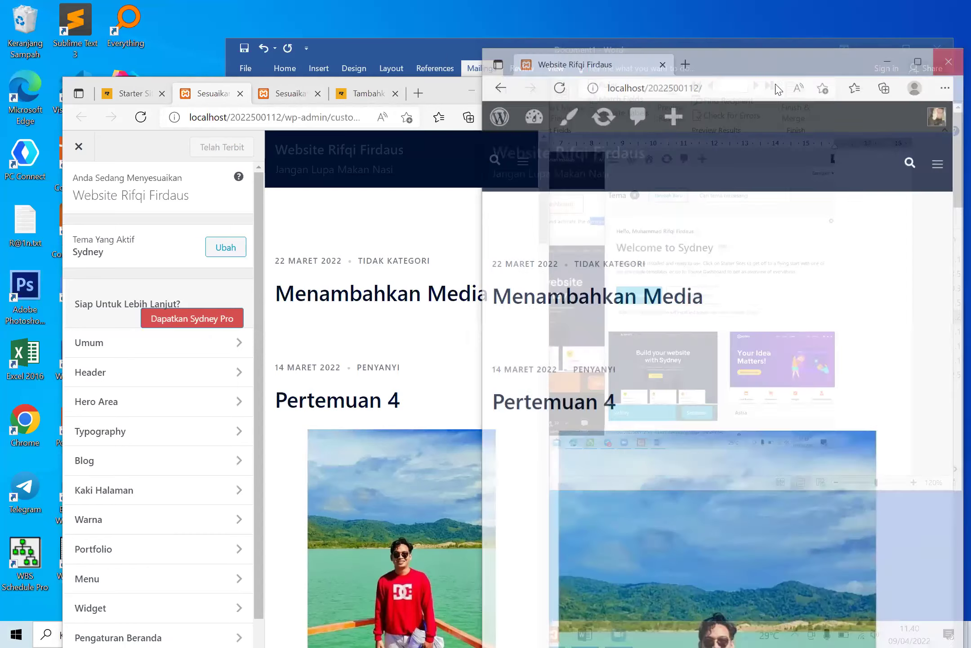
Maximize the customizer window, then exit it back to the Starter Sites gallery
left_click(504, 92)
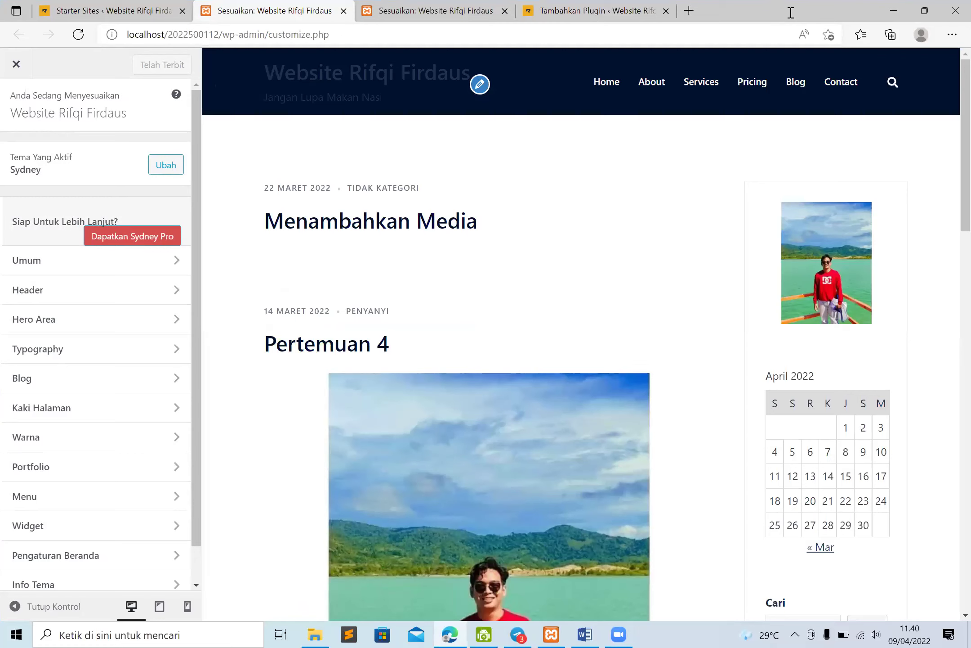
scroll(112, 486, "down", 1)
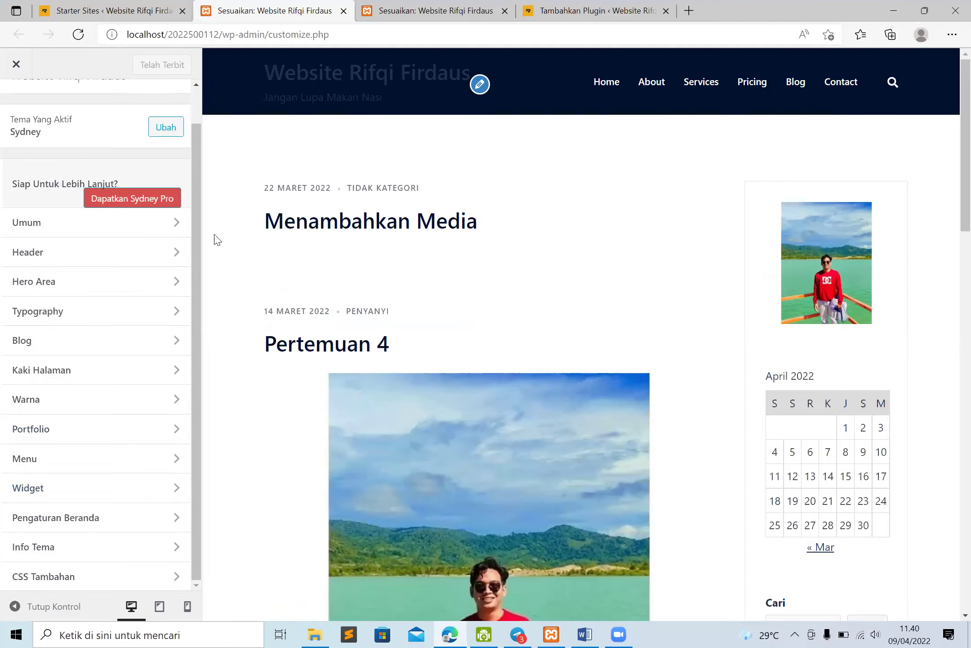
scroll(58, 283, "up", 1)
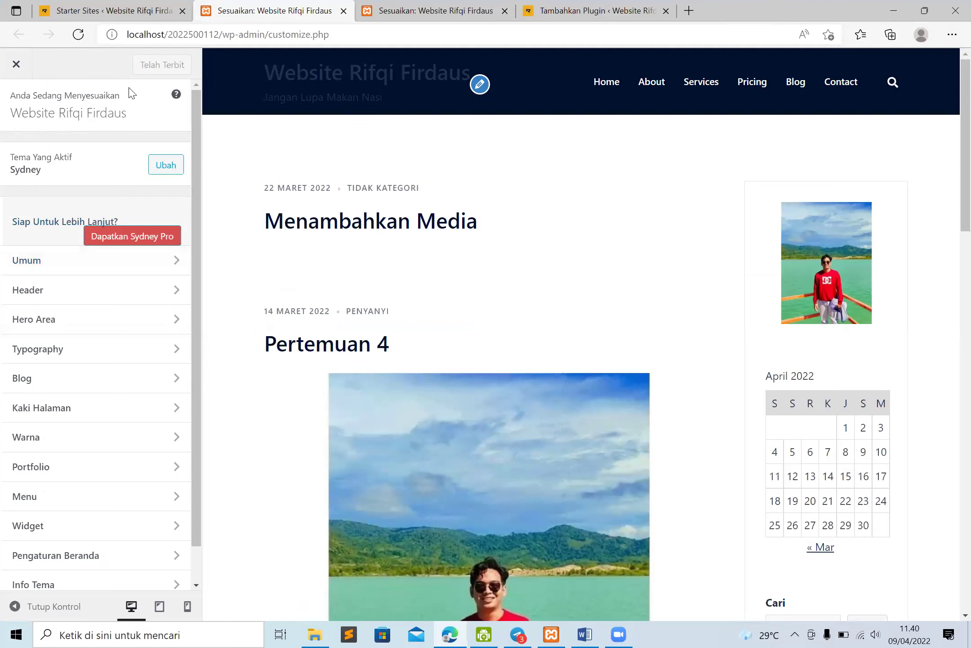
left_click(7, 72)
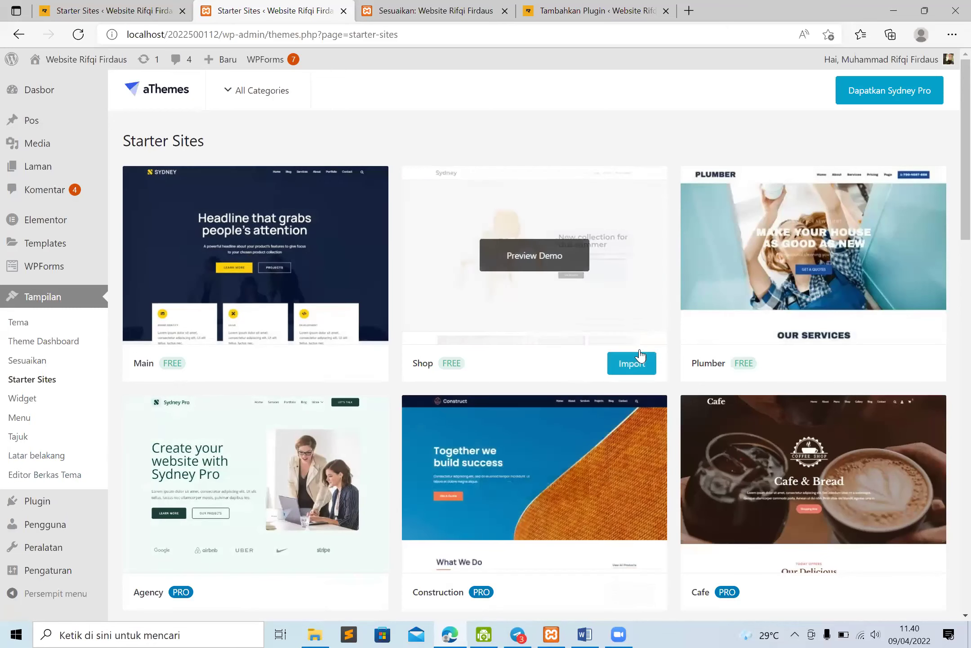
Import the Plumber template with all plugins and content, then return to the Sydney dashboard
scroll(637, 357, "down", 2)
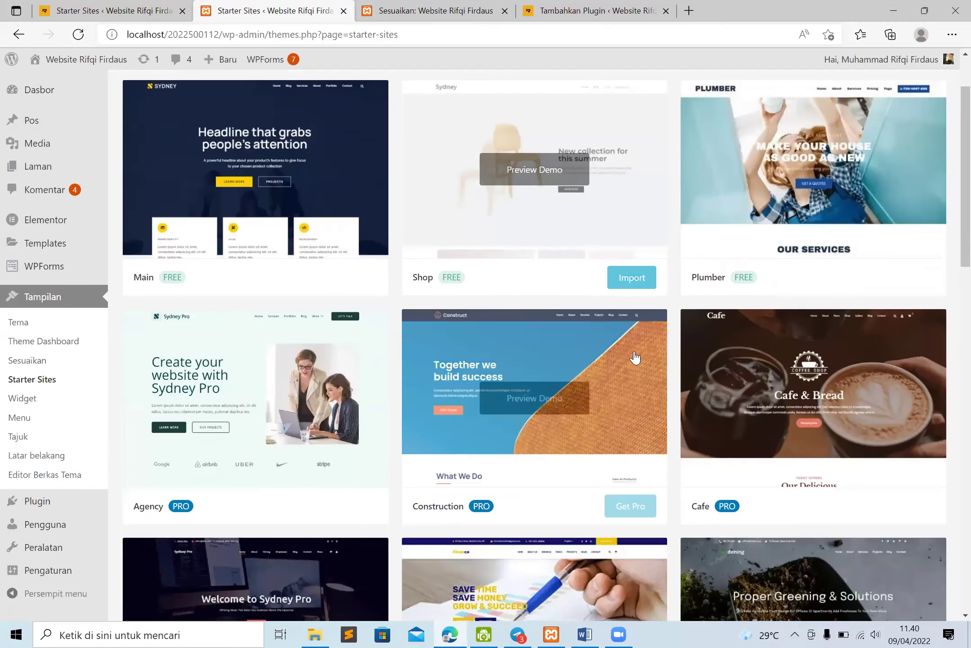
scroll(183, 324, "up", 2)
left_click(33, 377)
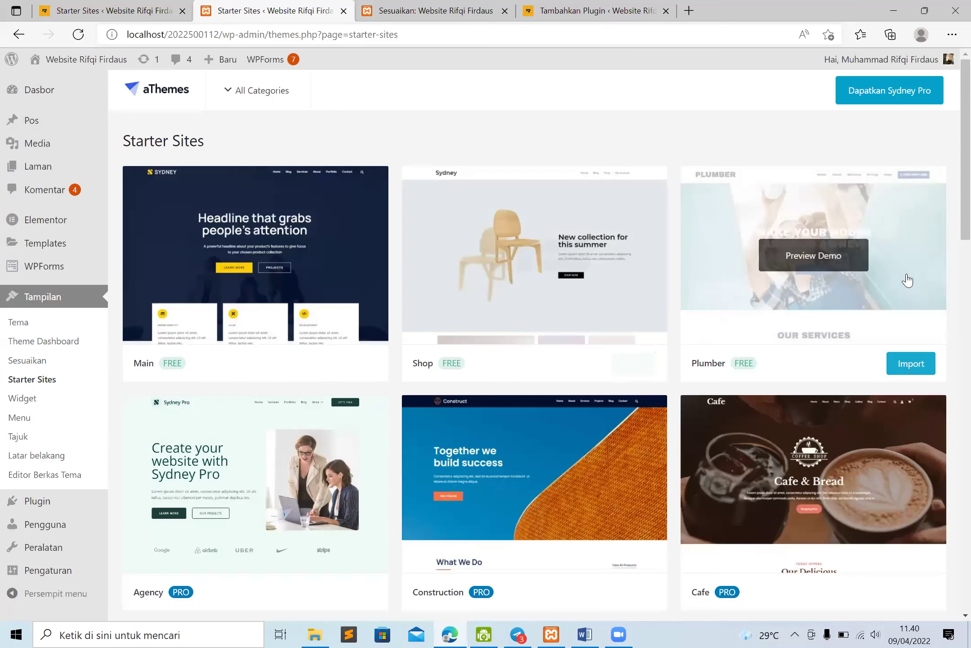
left_click(908, 363)
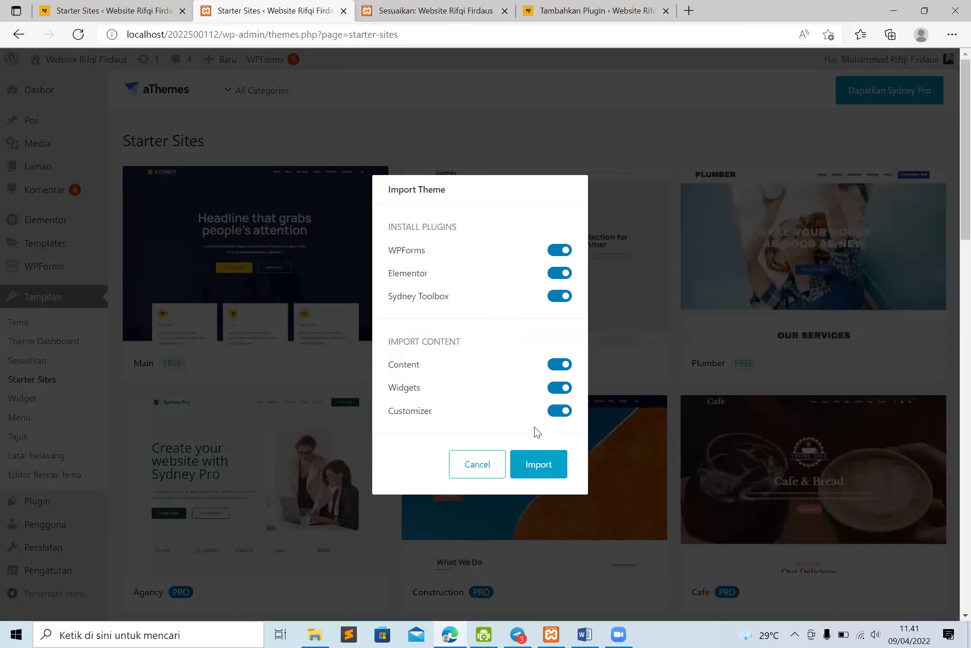
left_click(524, 463)
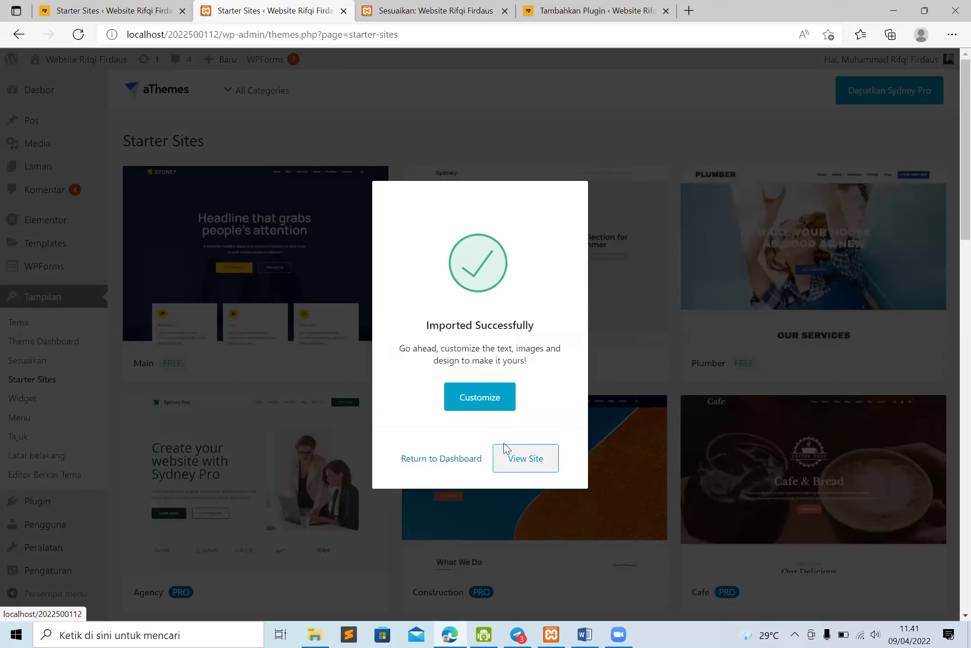
left_click(440, 458)
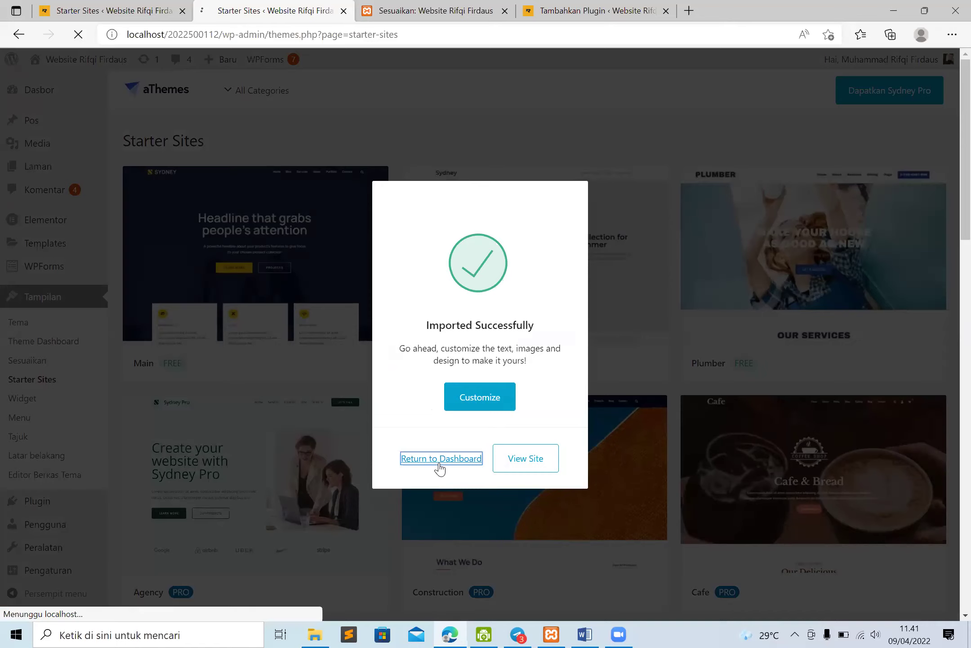
scroll(425, 416, "down", 5)
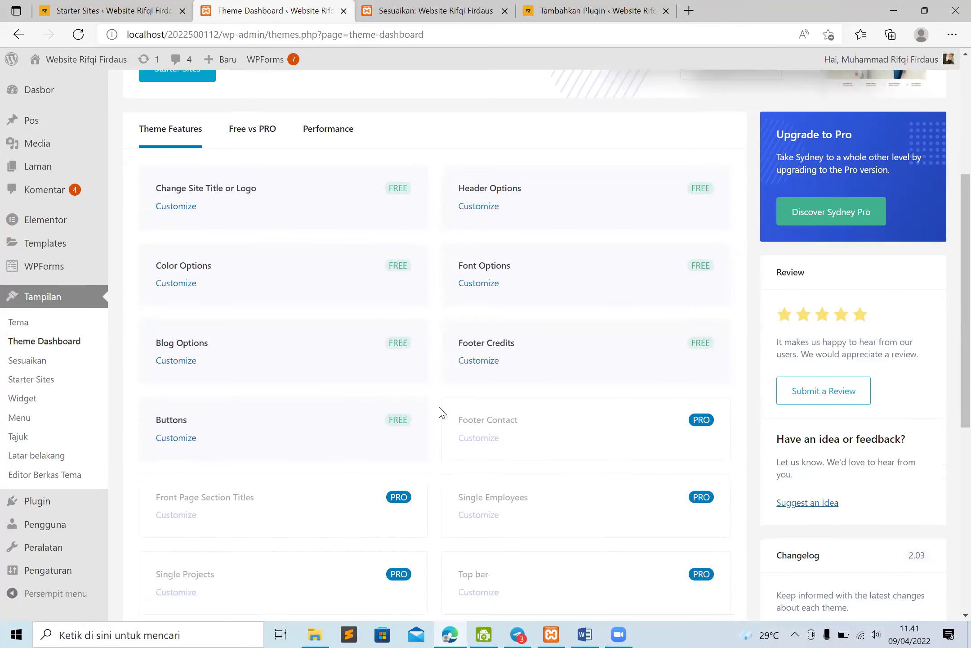
Reposition the browser window and open the site in a new background tab
scroll(441, 411, "down", 3)
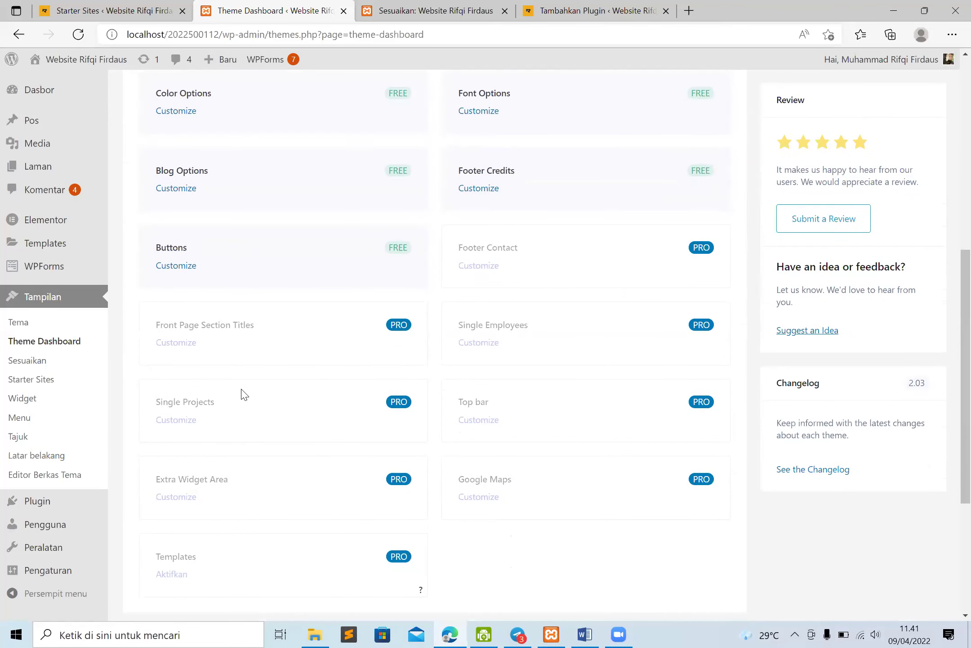
scroll(202, 321, "up", 7)
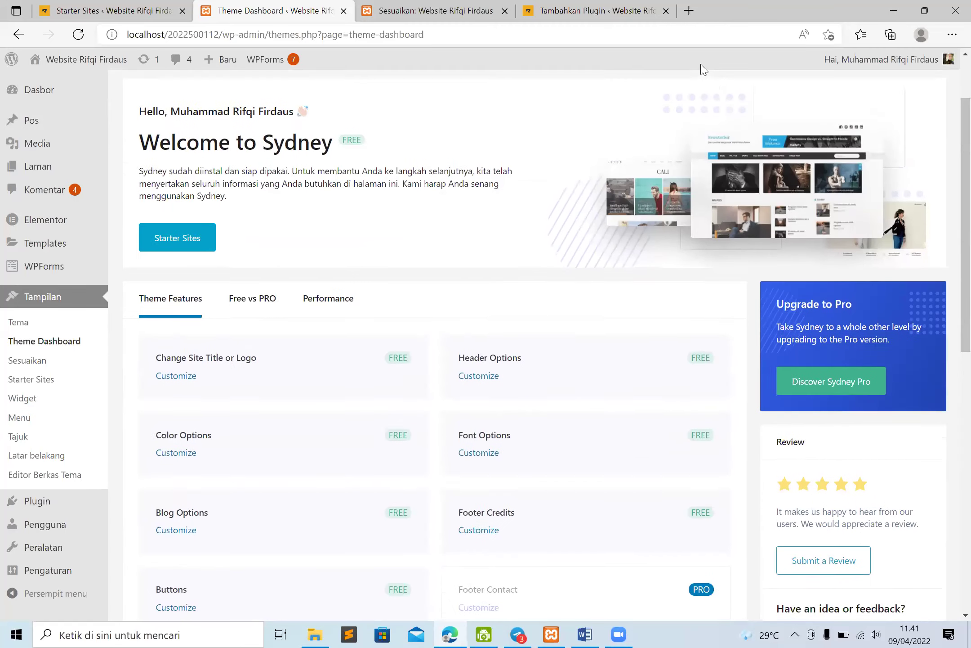
double_click(789, 18)
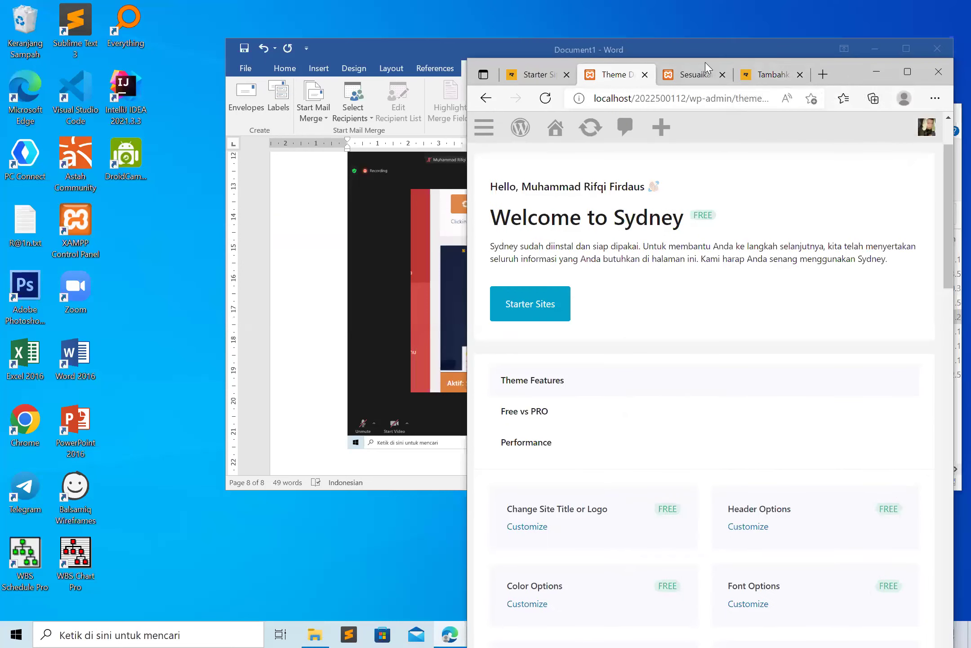
left_click_drag(706, 67, 672, 63)
double_click(610, 74)
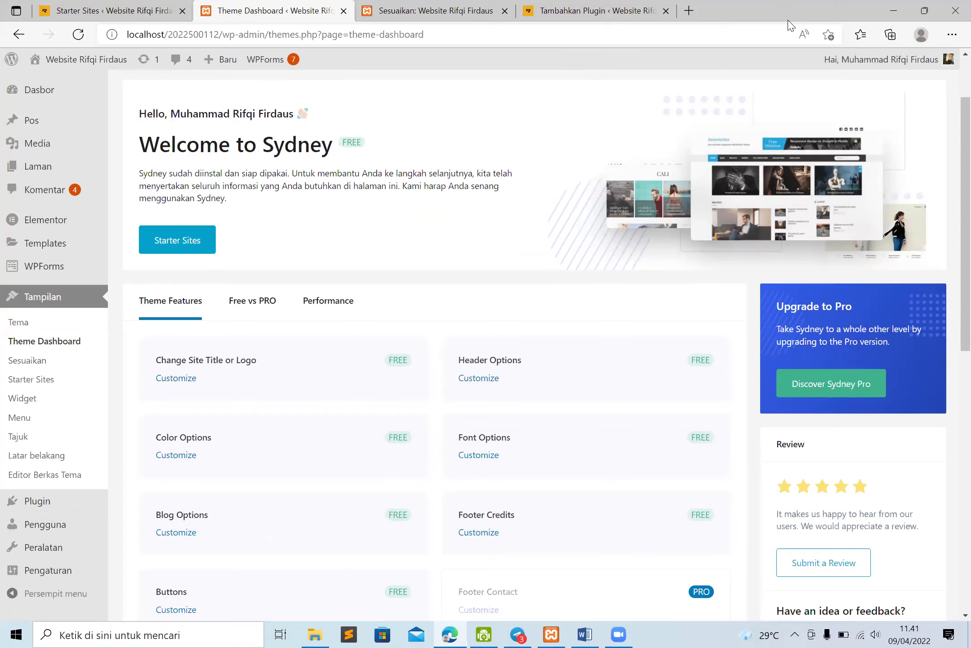
key("super+Down")
left_click(705, 65)
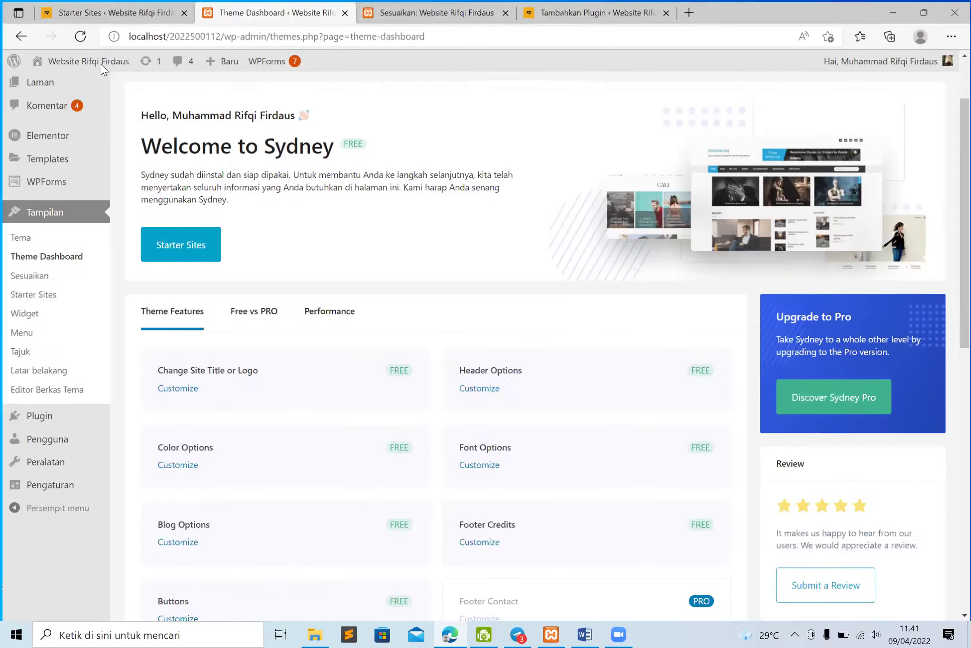
right_click(92, 64)
key("Return")
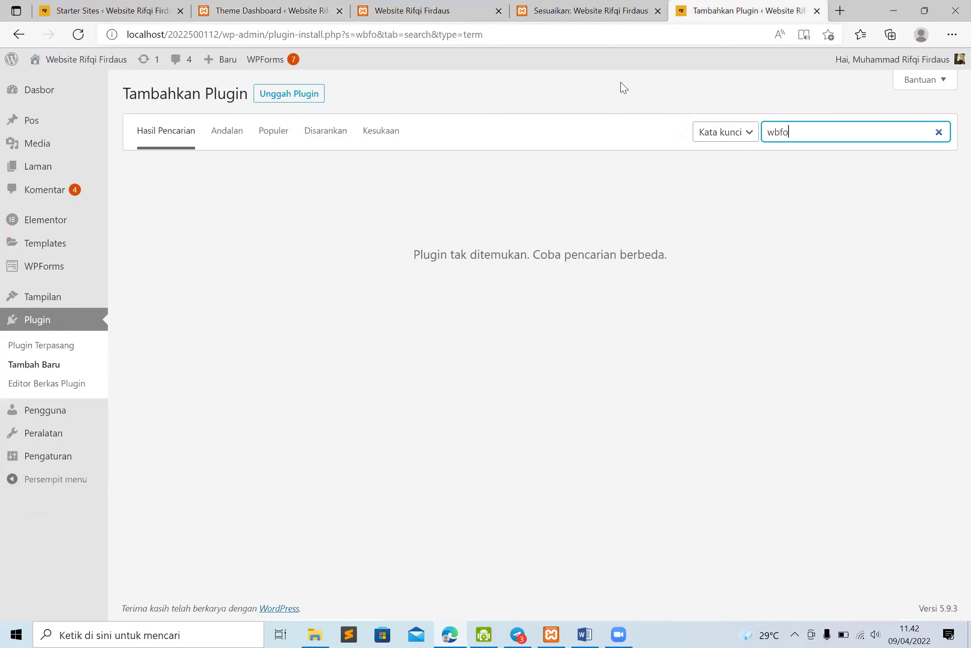
Reload the site's front-page tab and close the Tambahkan Plugin search tab
left_click(785, 18)
key("super+Down")
key("ctrl+shift+Tab")
left_click(389, 81)
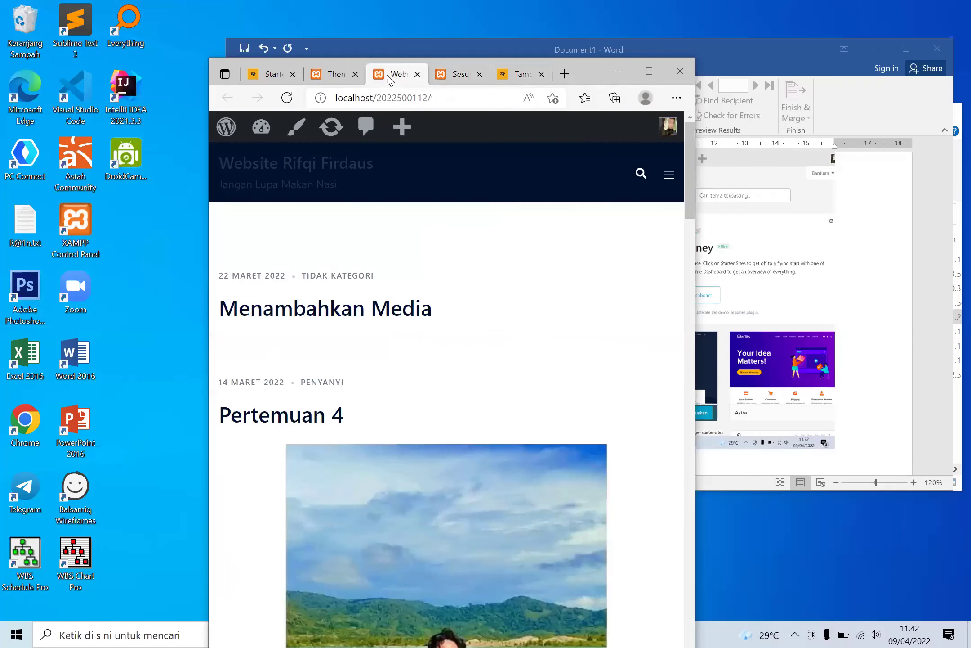
left_click(287, 97)
left_click(542, 74)
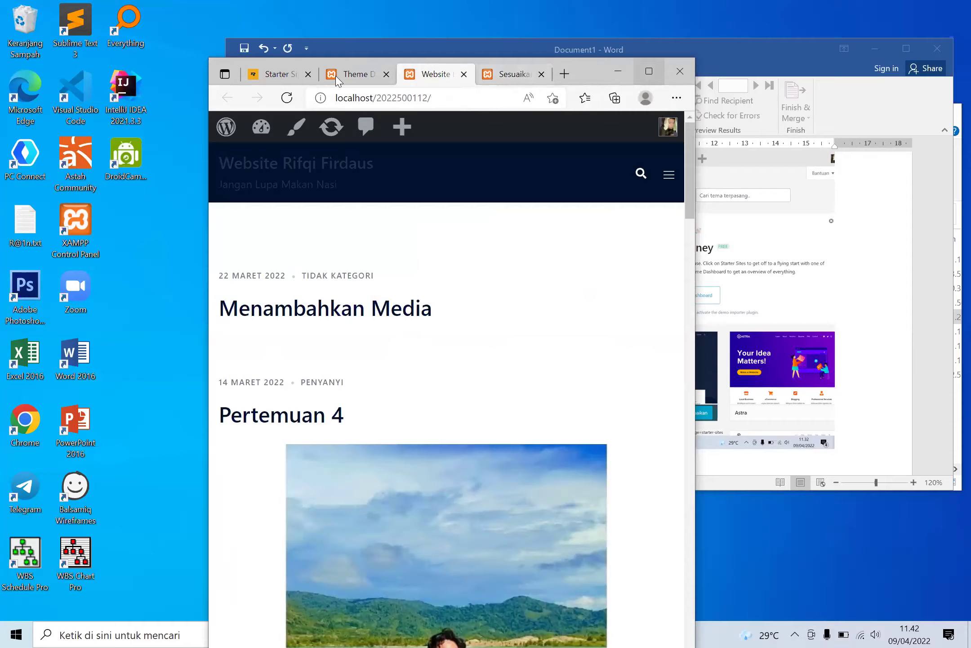
left_click(649, 71)
From Starter Sites, open the customizer in a new tab and dismiss the import message
key("ctrl+1")
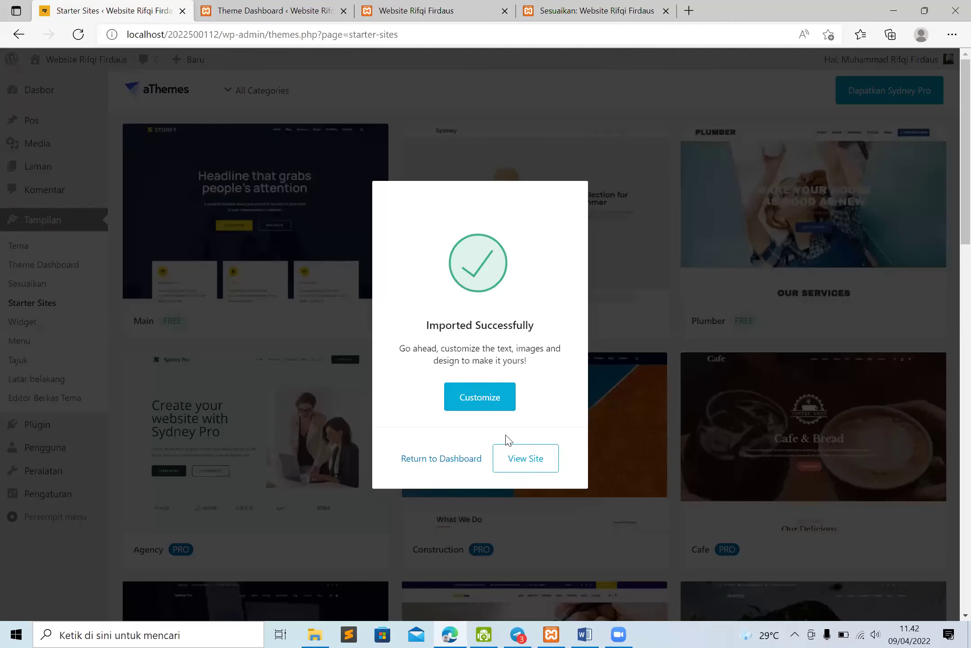
left_click(496, 398)
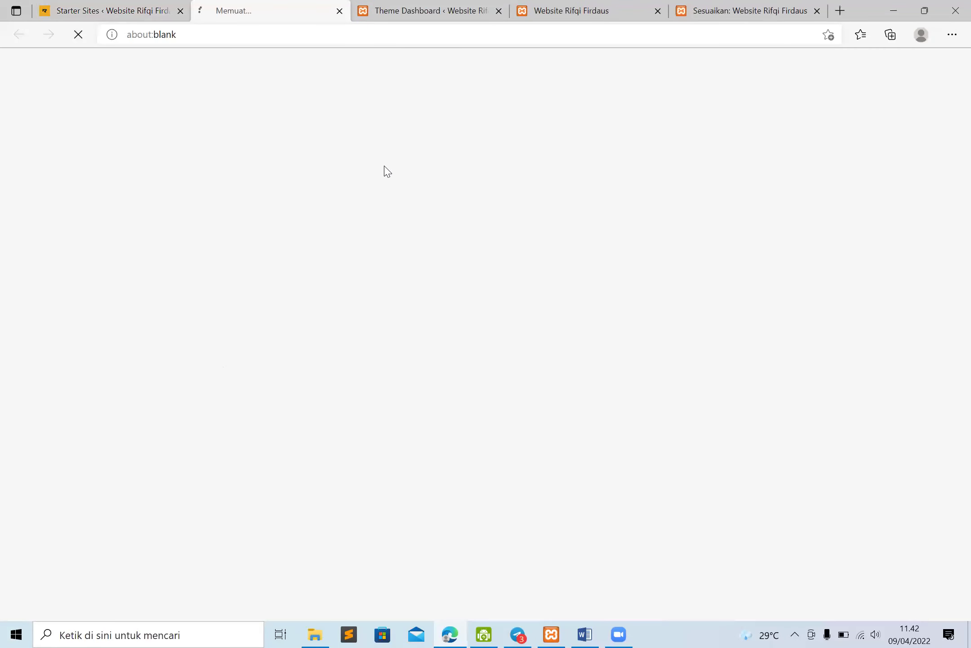
left_click(107, 12)
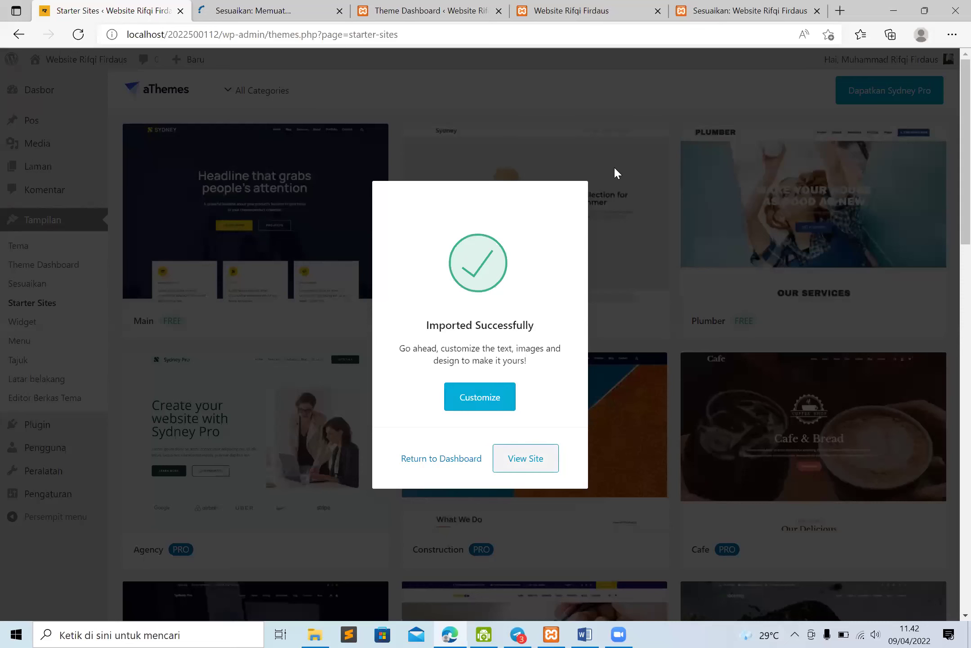
left_click(118, 373)
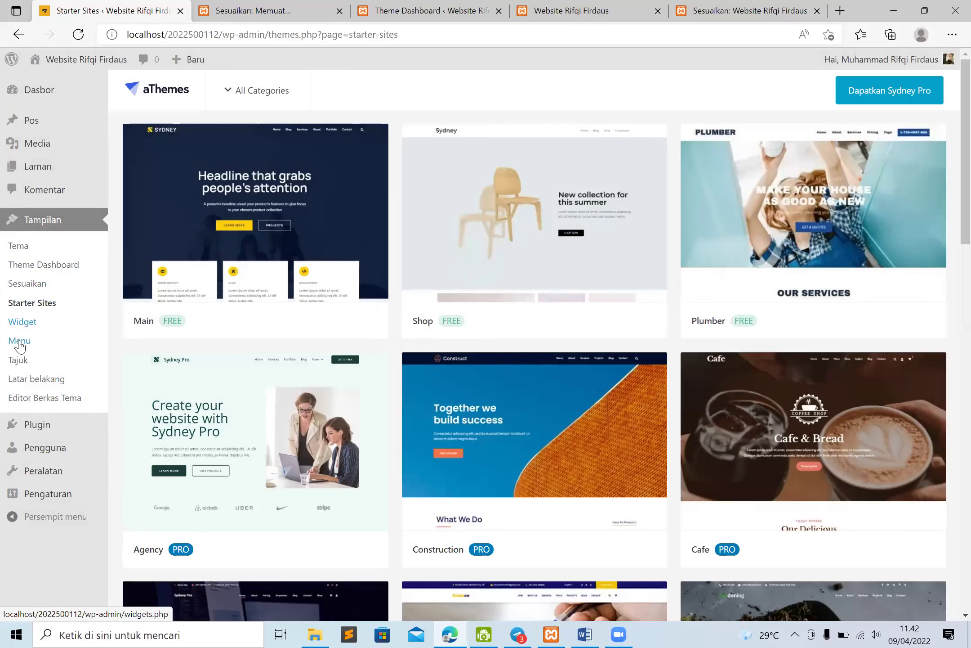
Go through Laman and Pengaturan to the Membaca (Reading) settings page
left_click(52, 174)
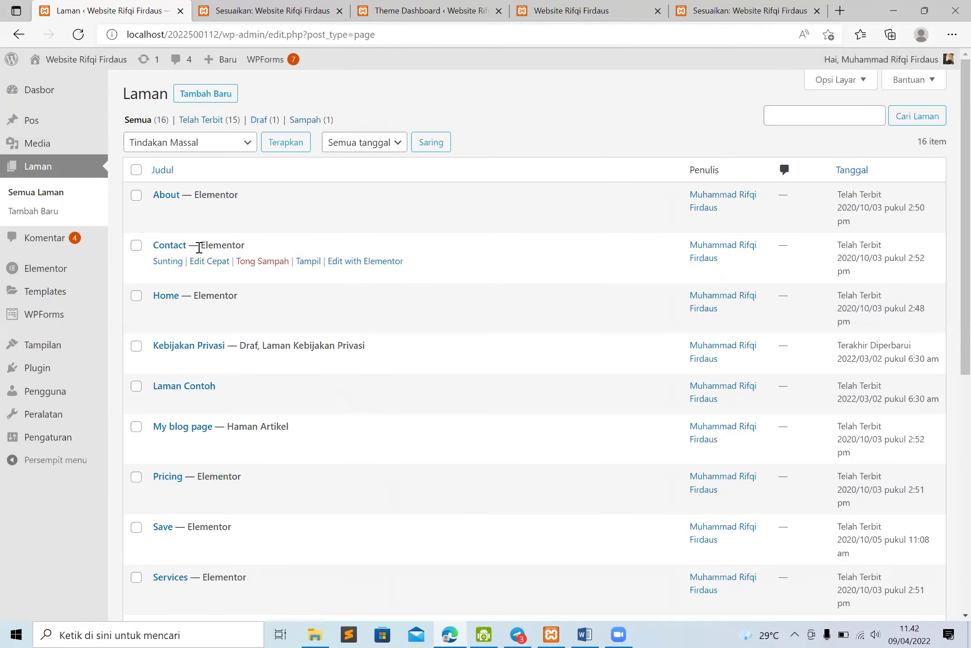
scroll(207, 272, "down", 5)
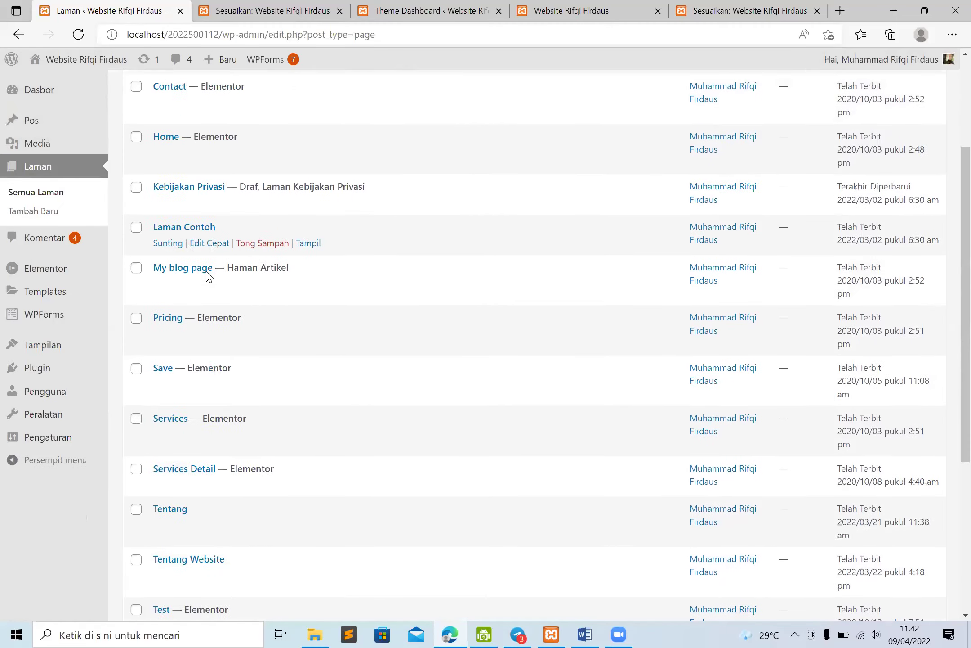
scroll(207, 272, "up", 5)
scroll(207, 272, "down", 2)
scroll(207, 276, "down", 2)
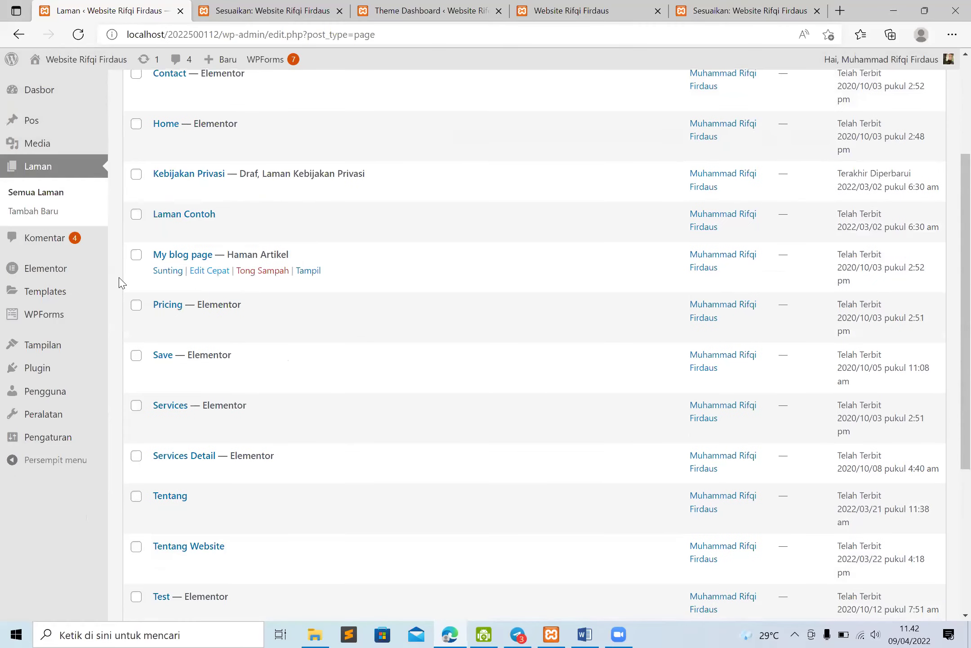
left_click(37, 432)
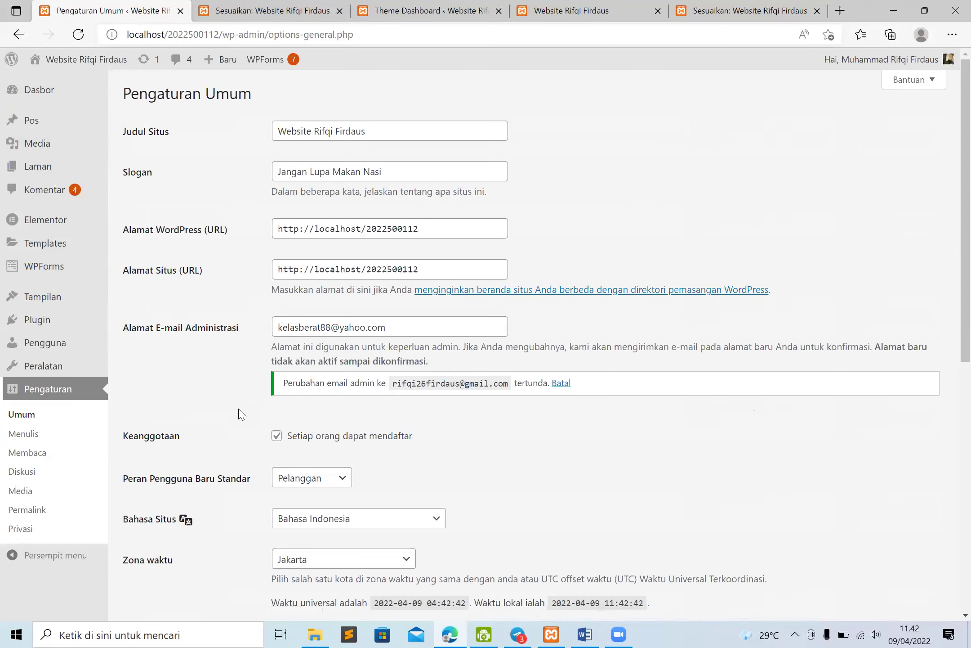
scroll(278, 429, "down", 3)
scroll(278, 405, "up", 3)
left_click(18, 454)
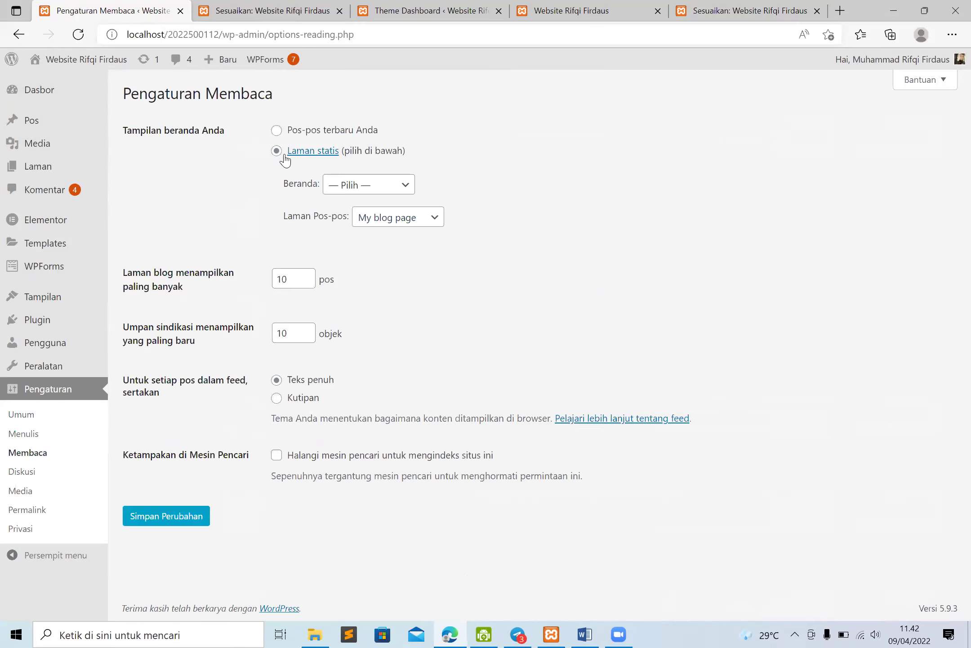
Set the Beranda static homepage dropdown to Home and save the changes
left_click(365, 187)
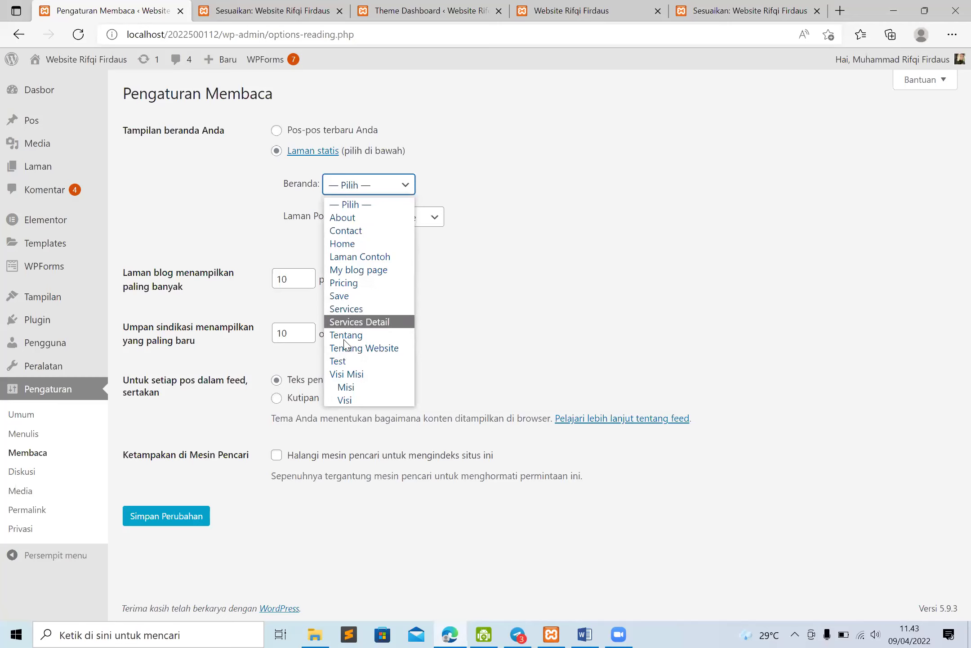
left_click(354, 244)
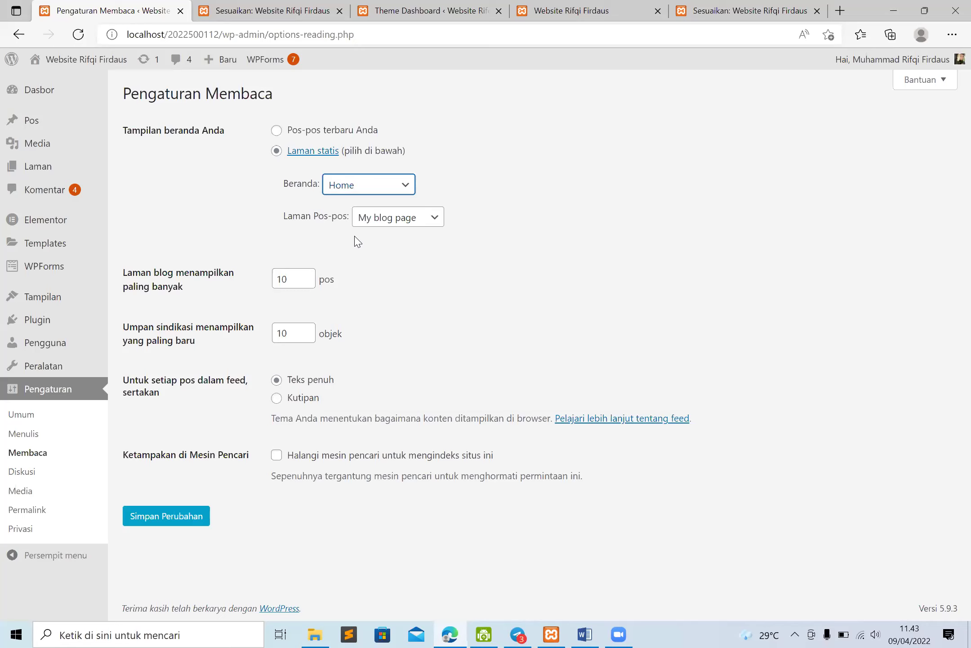
left_click(177, 518)
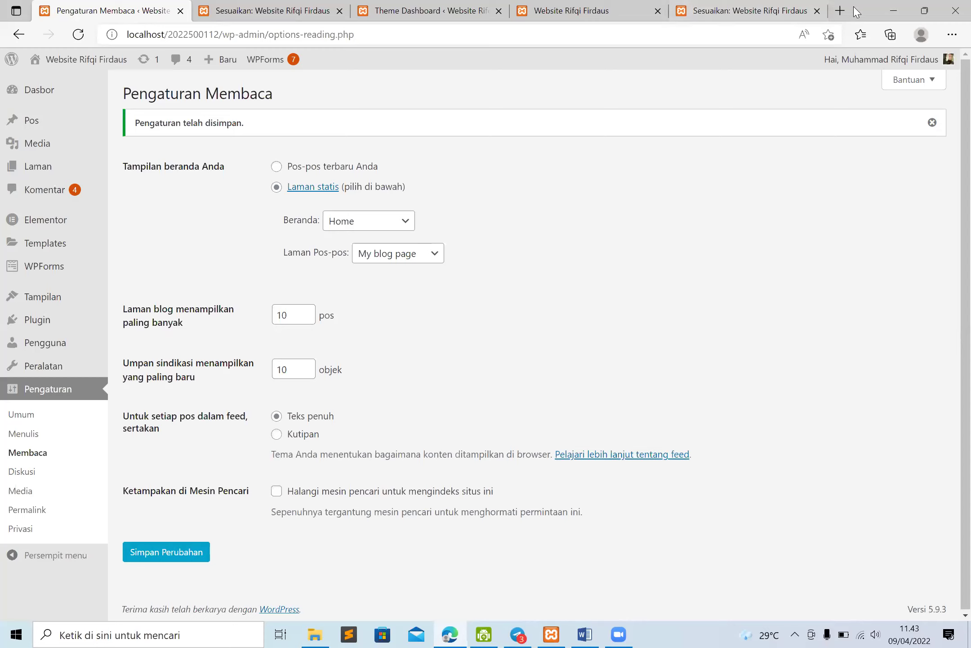
key("super+Down")
Reload the live site and scroll through the new Plumber homepage sections
key("ctrl+4")
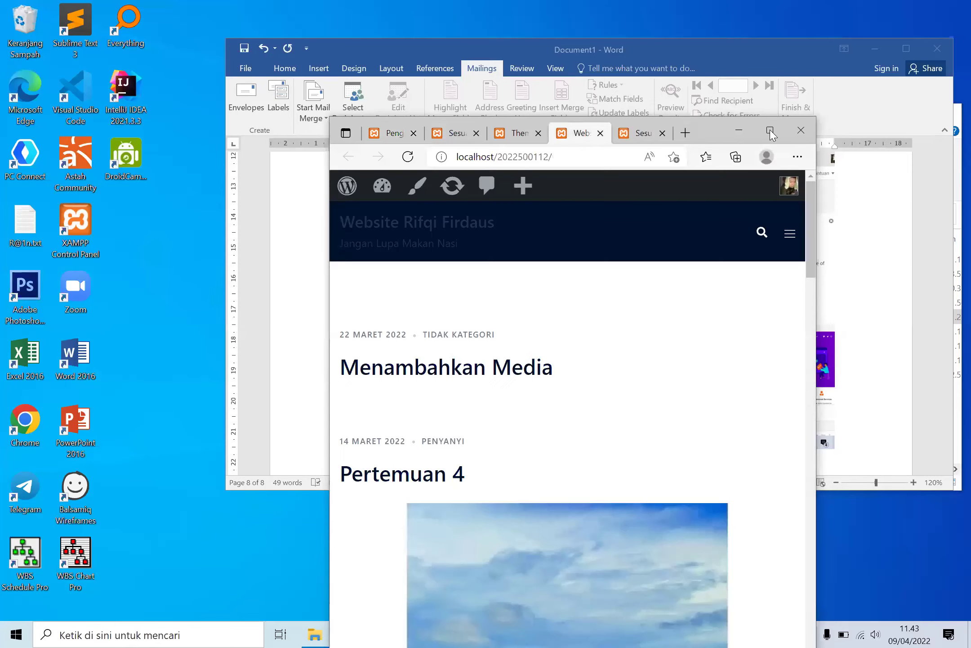
left_click(771, 132)
left_click(78, 35)
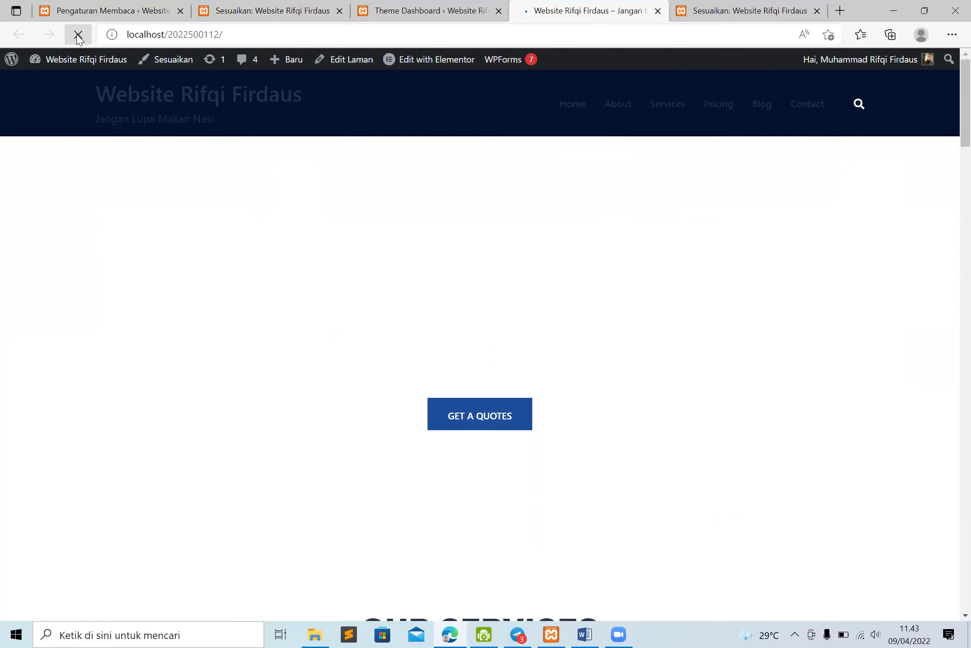
scroll(434, 274, "down", 5)
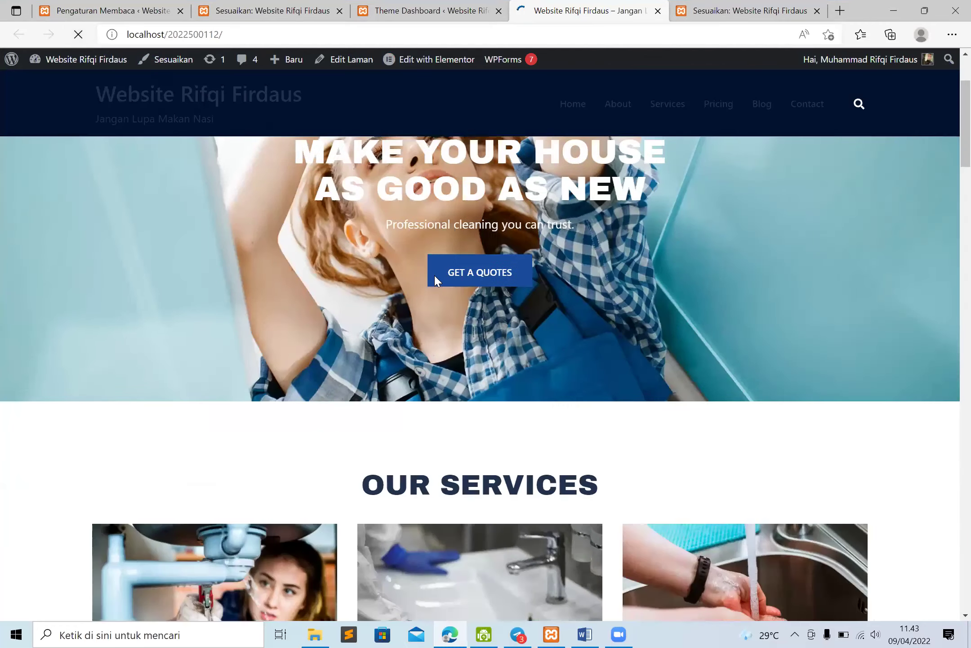
scroll(435, 280, "down", 5)
scroll(454, 284, "down", 5)
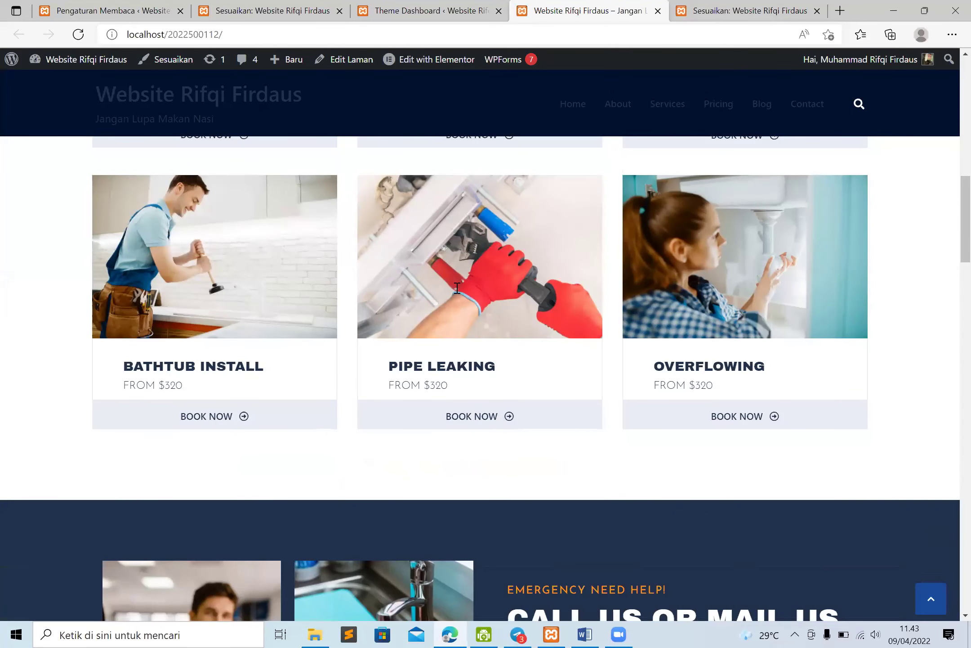
scroll(478, 293, "down", 2)
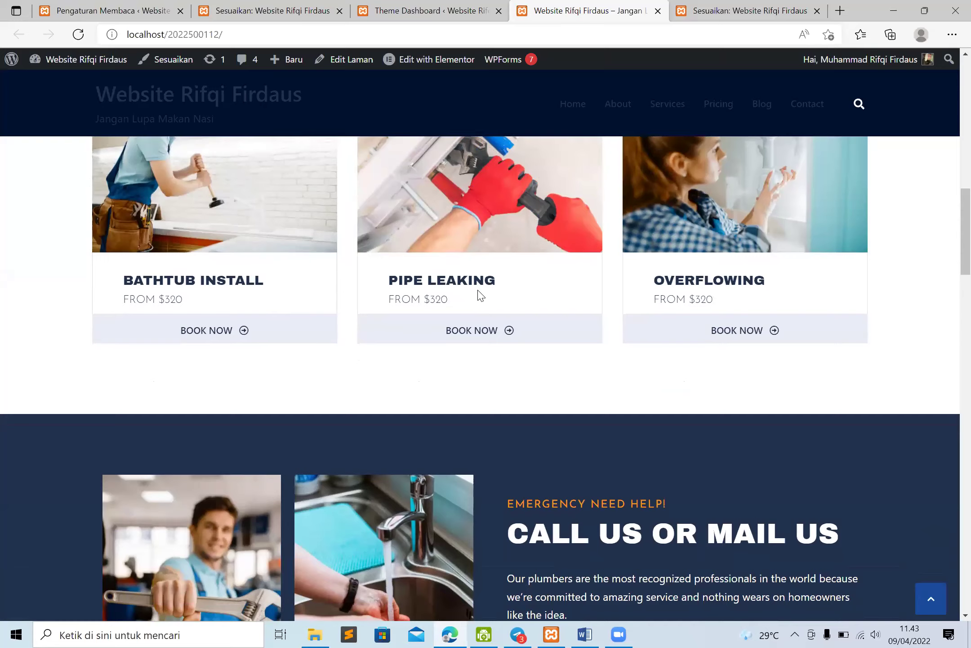
scroll(479, 293, "up", 16)
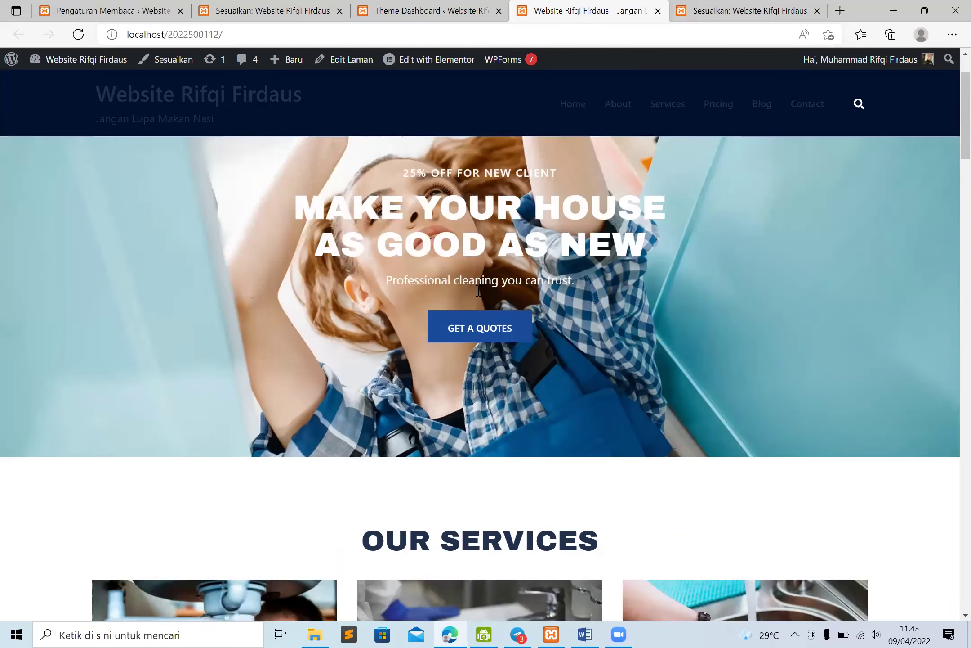
scroll(479, 291, "up", 2)
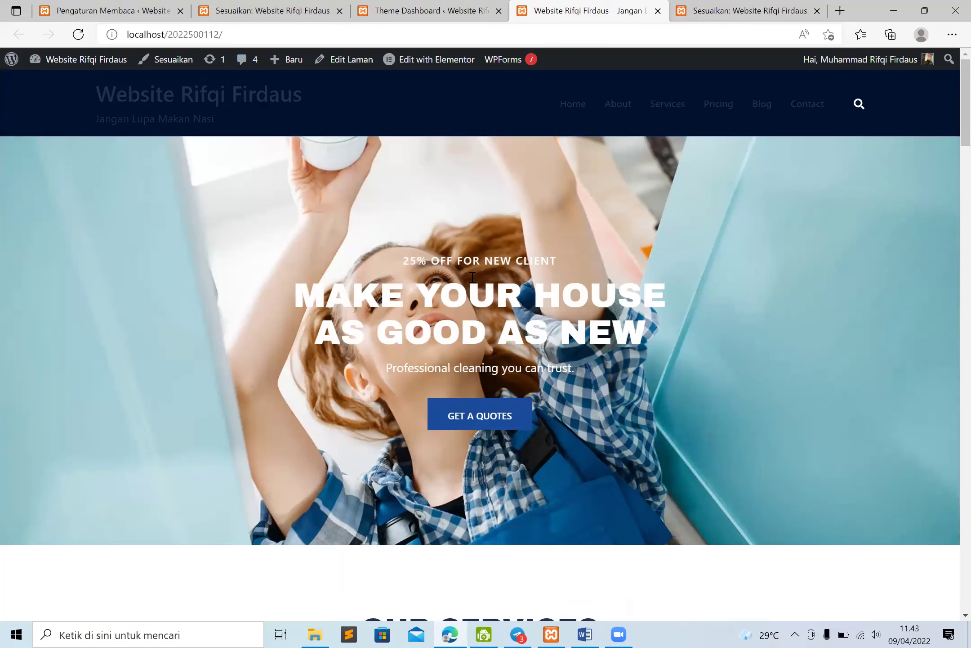
scroll(459, 269, "down", 8)
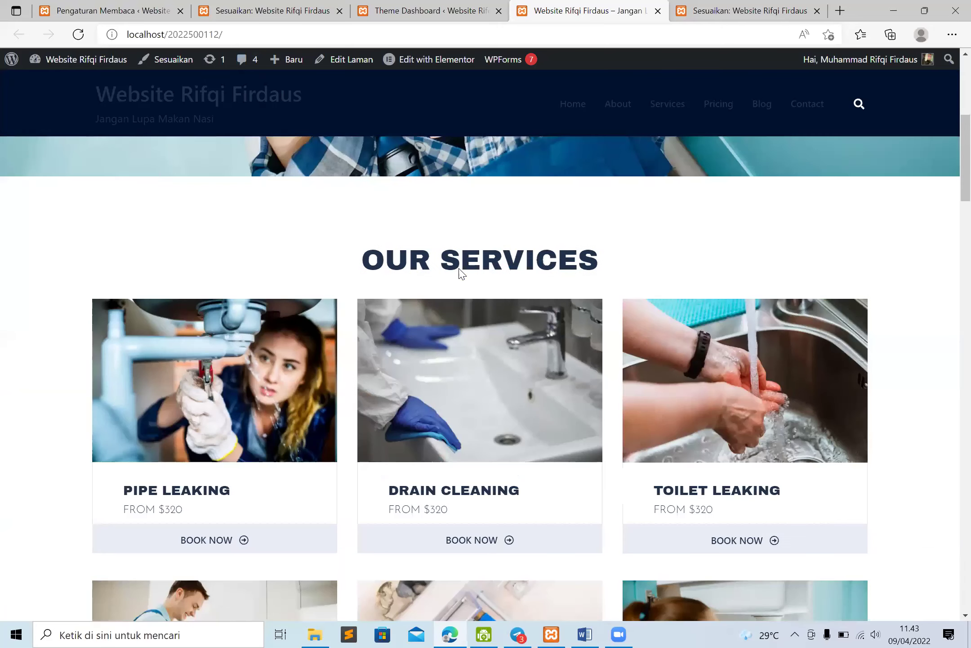
scroll(459, 272, "down", 7)
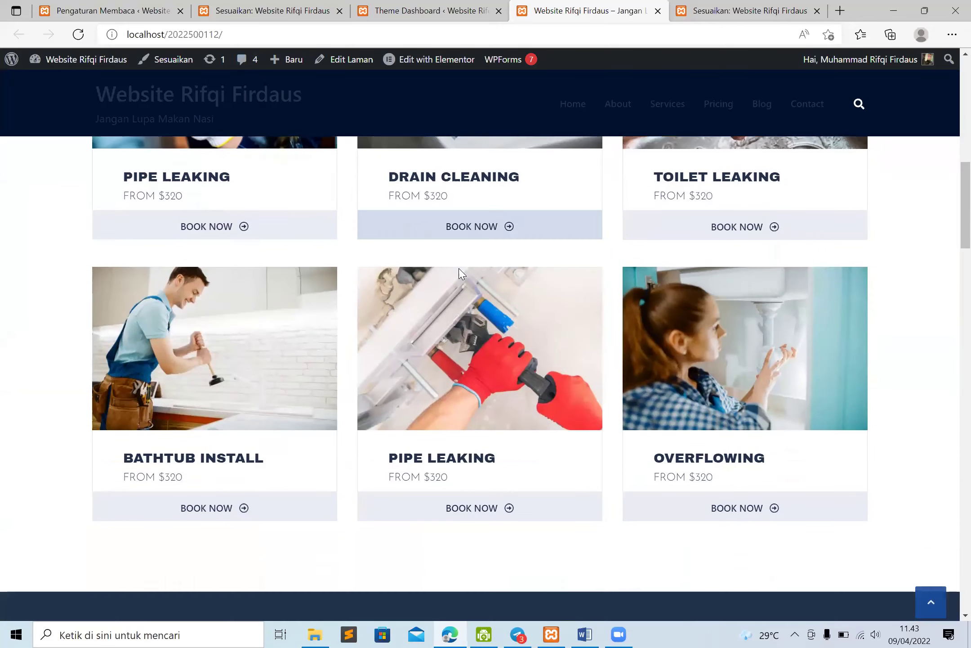
scroll(459, 269, "down", 5)
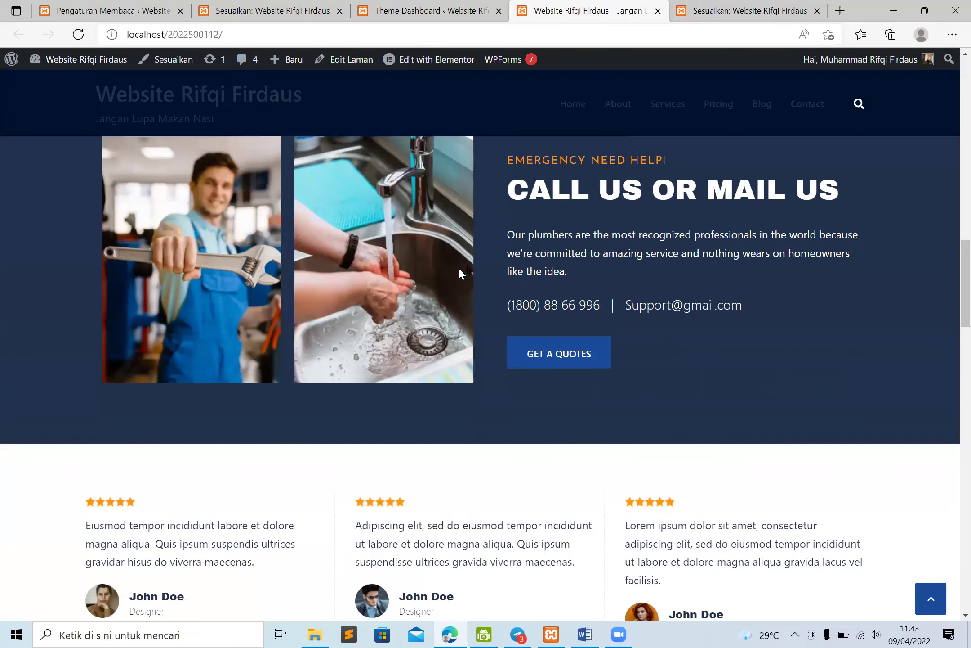
scroll(459, 269, "up", 2)
scroll(459, 270, "down", 8)
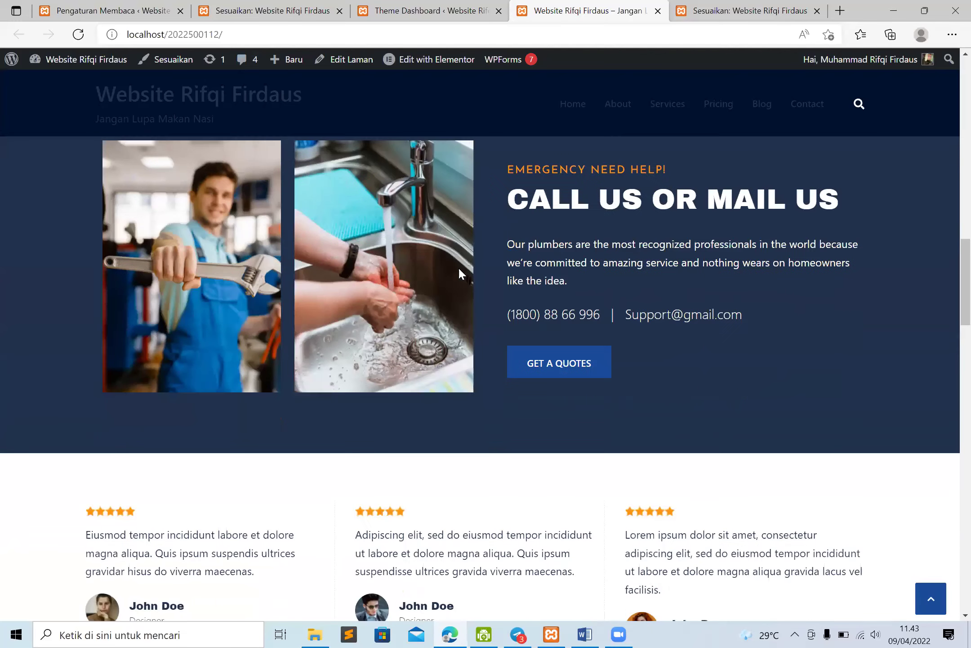
scroll(459, 270, "down", 2)
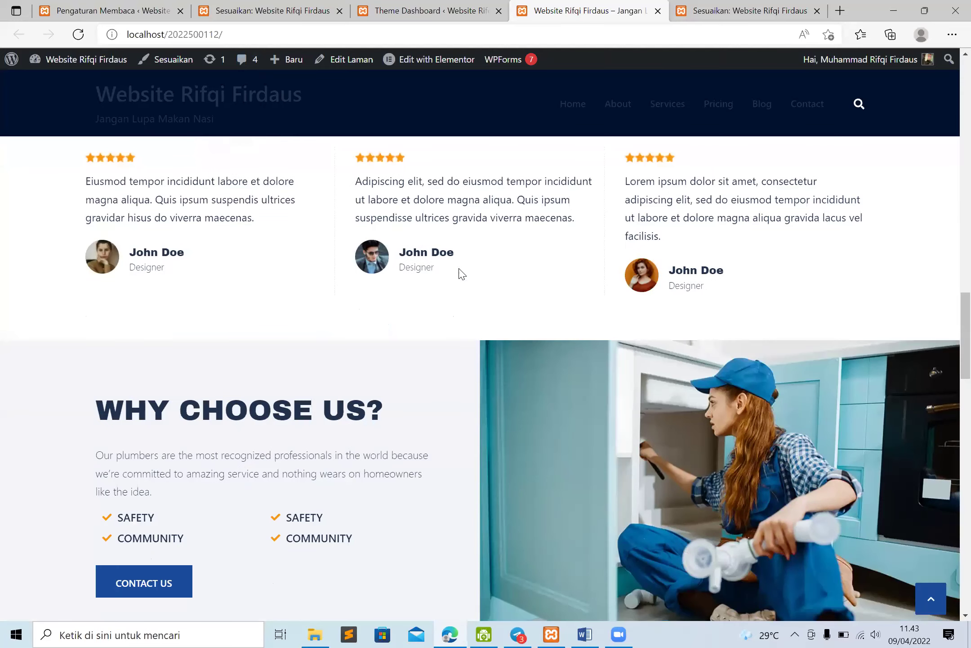
scroll(459, 270, "down", 9)
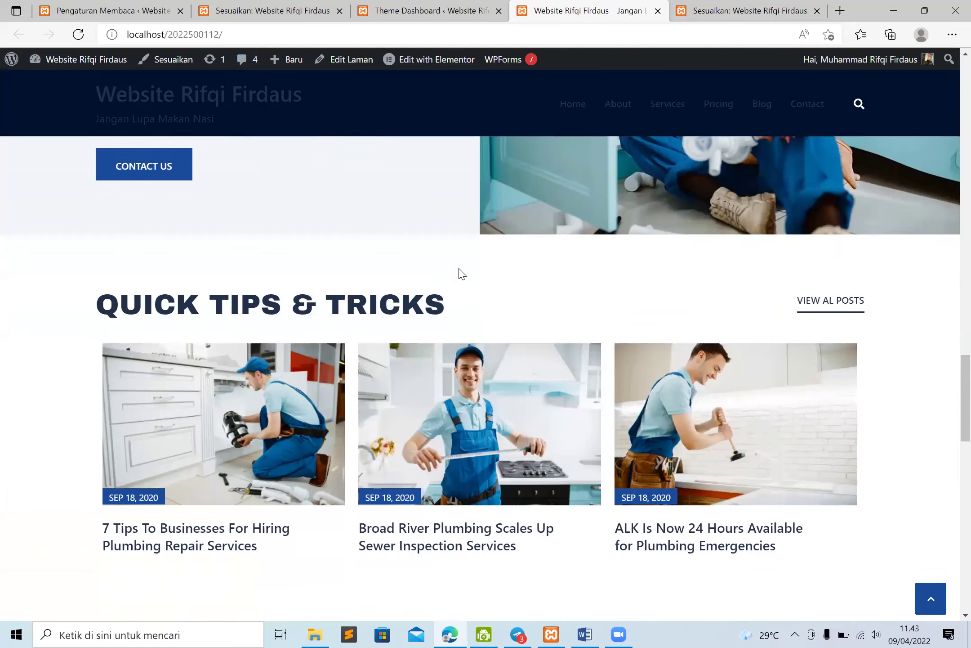
scroll(462, 273, "down", 4)
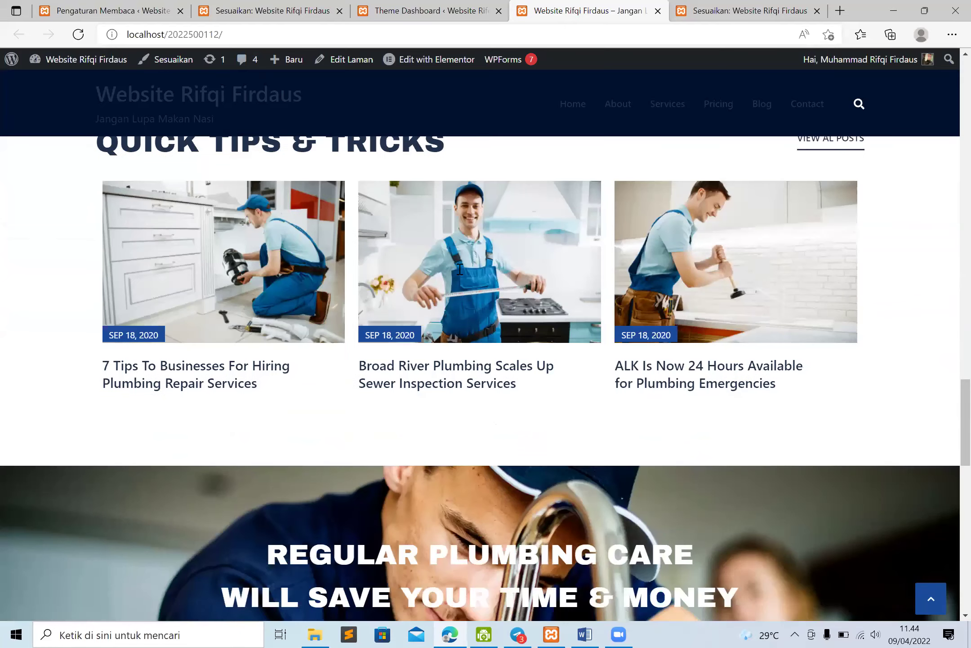
scroll(460, 269, "down", 19)
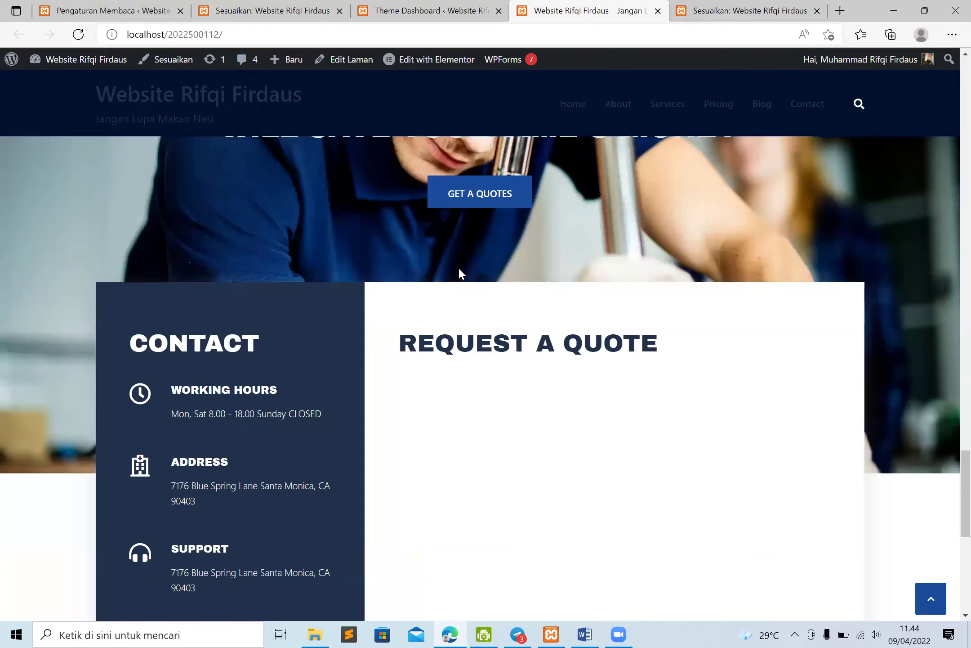
scroll(462, 273, "down", 2)
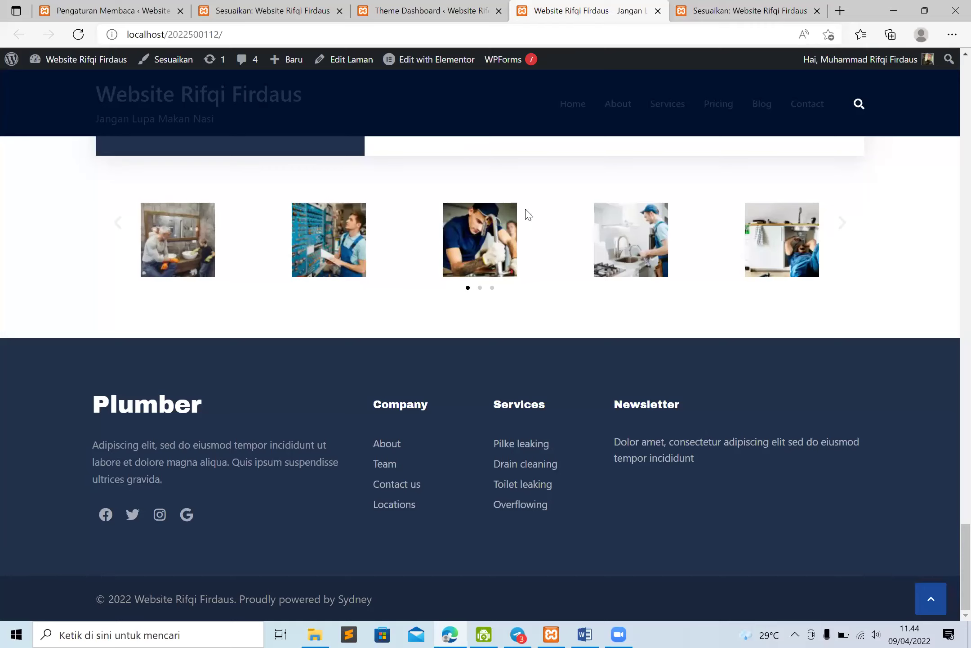
Look over the Reading settings and customizer tabs, then maximize the browser again
left_click(116, 18)
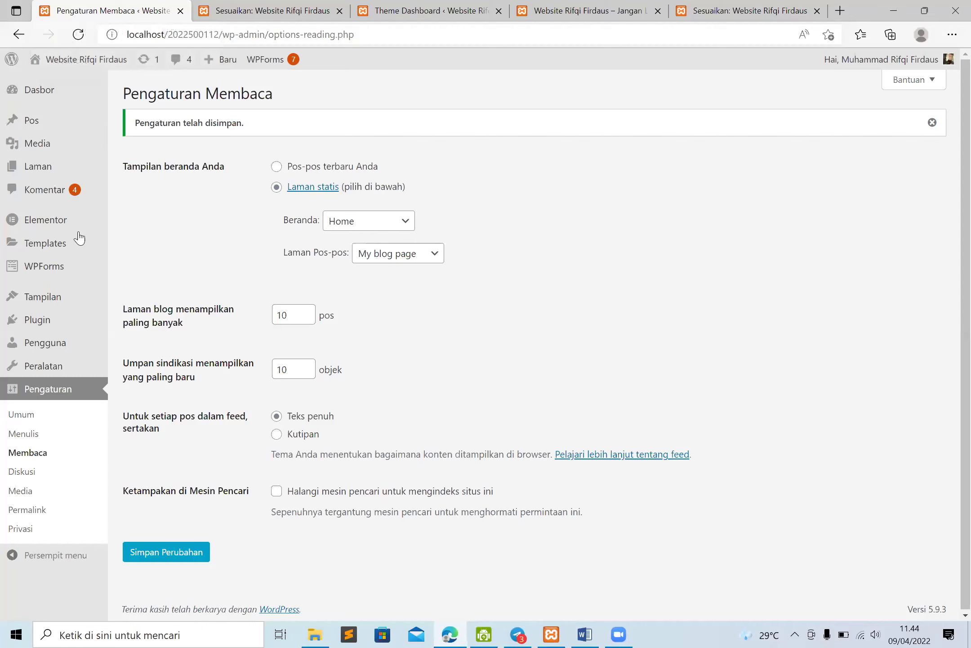
left_click(218, 27)
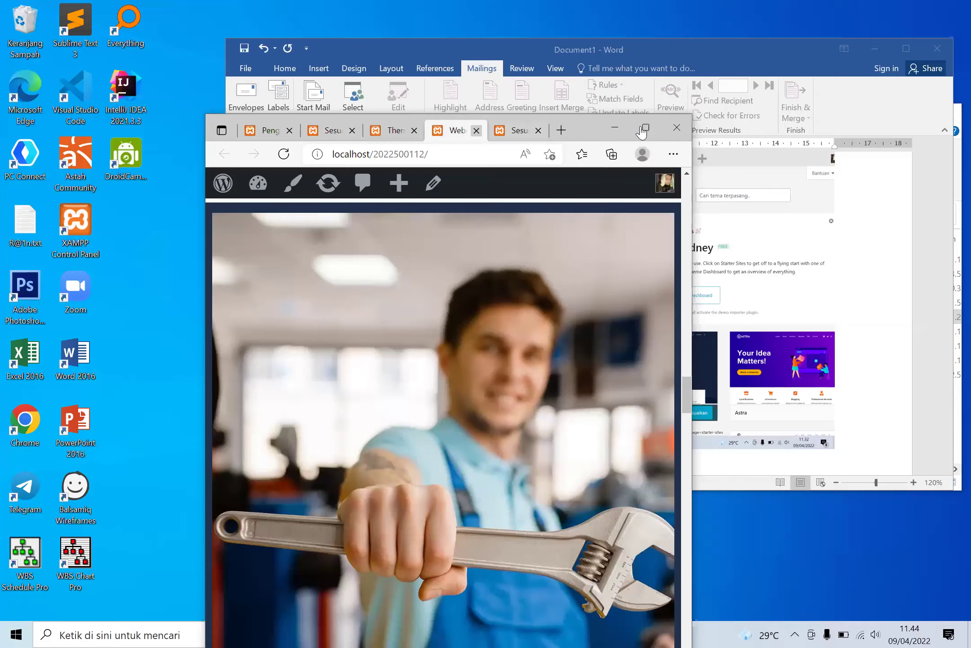
left_click(646, 131)
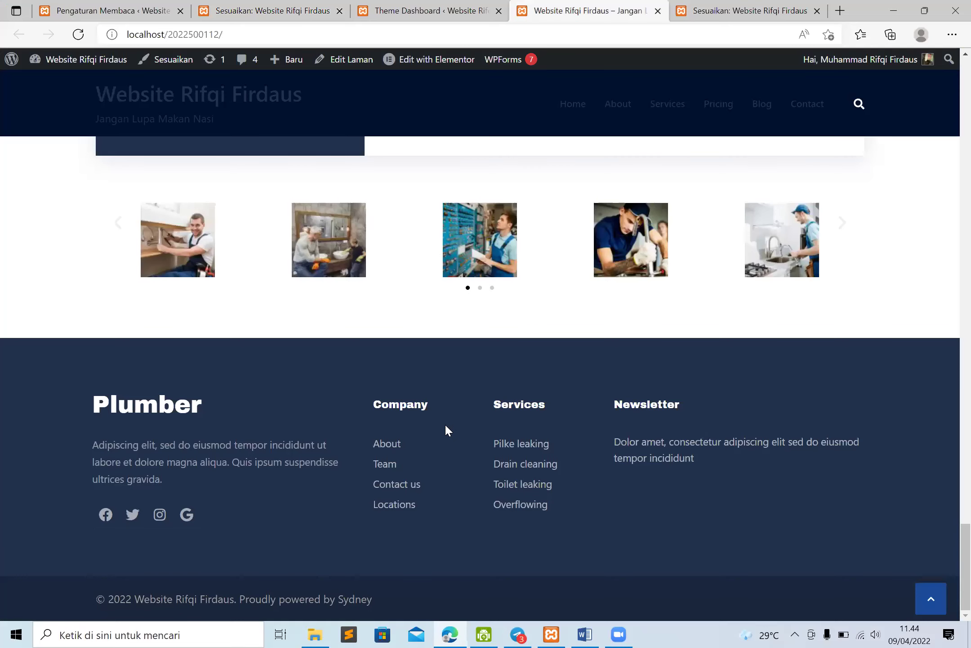
scroll(446, 429, "up", 5)
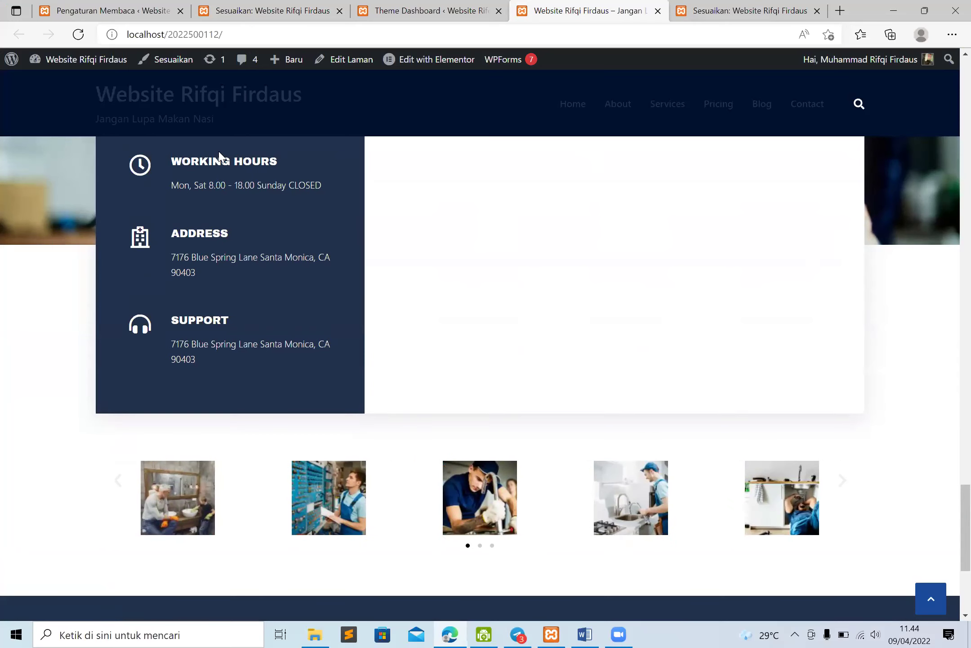
mouse_move(433, 67)
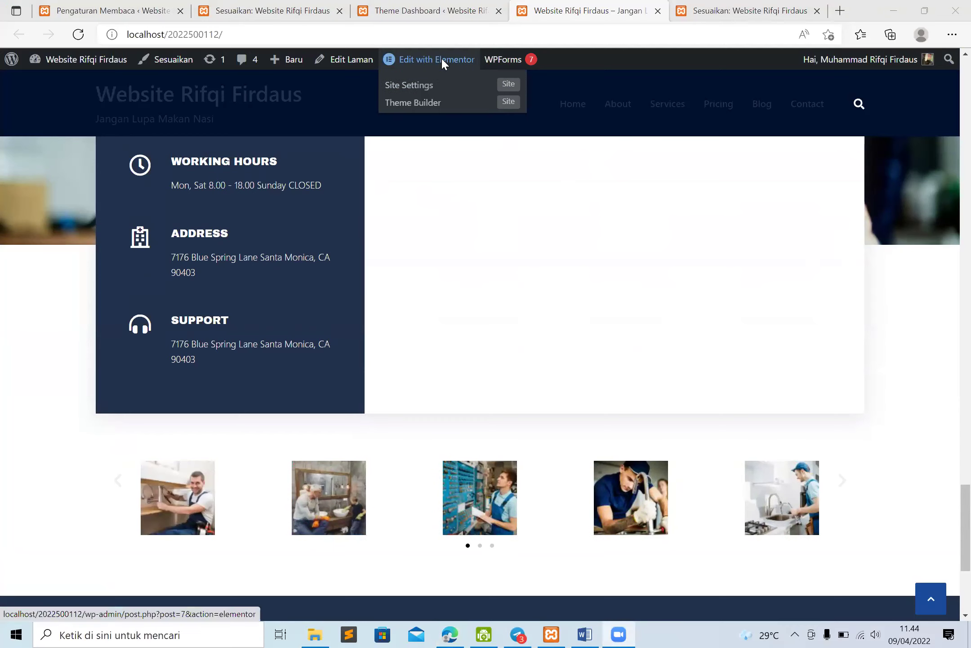
On Elementor Tools, regenerate files and data, sync the library, recreate the kit, and save
left_click(442, 60)
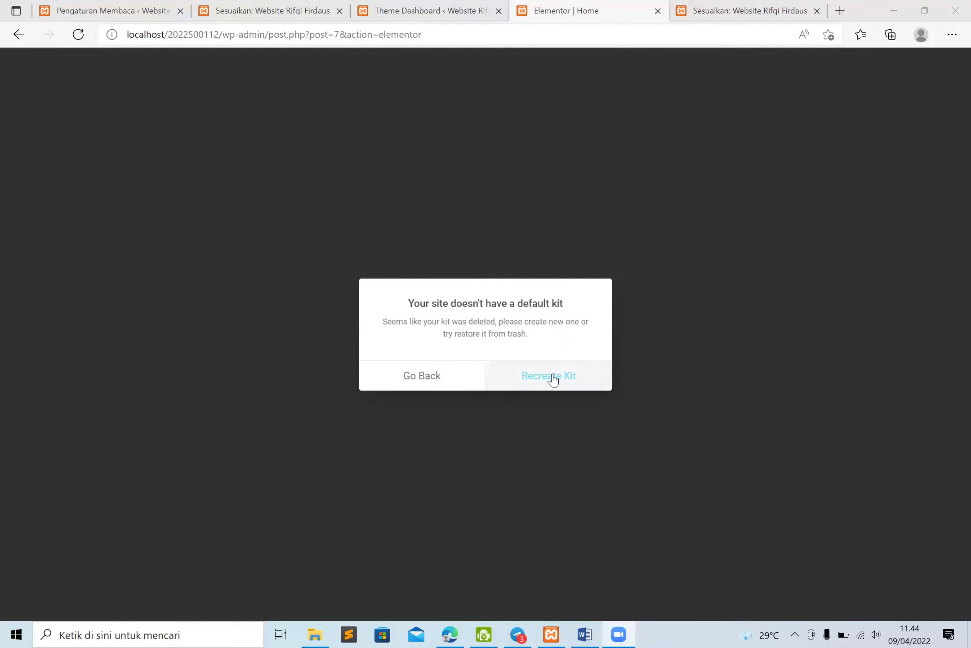
left_click(521, 380)
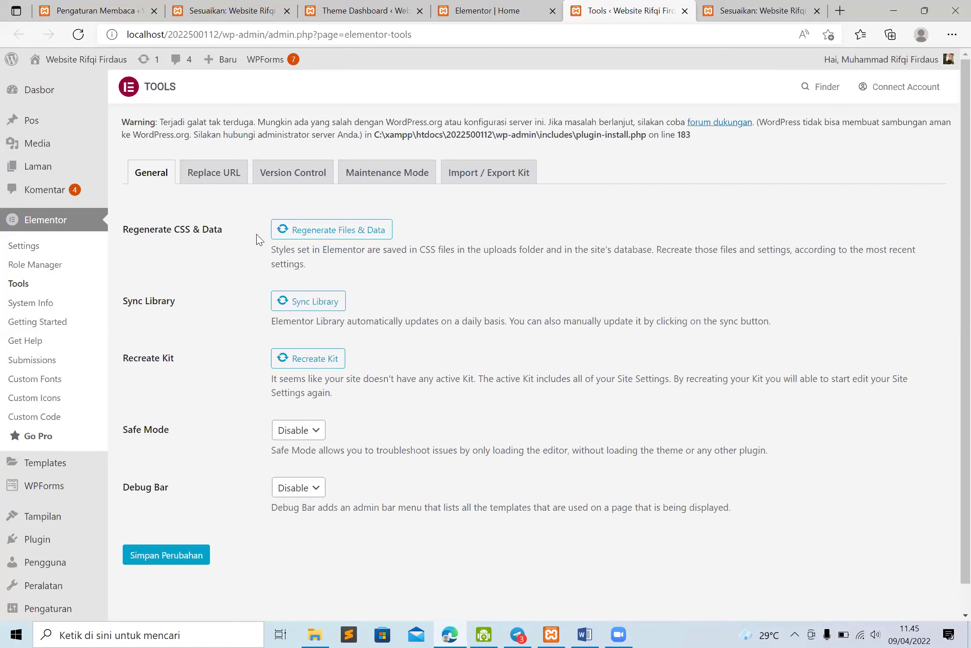
left_click(321, 231)
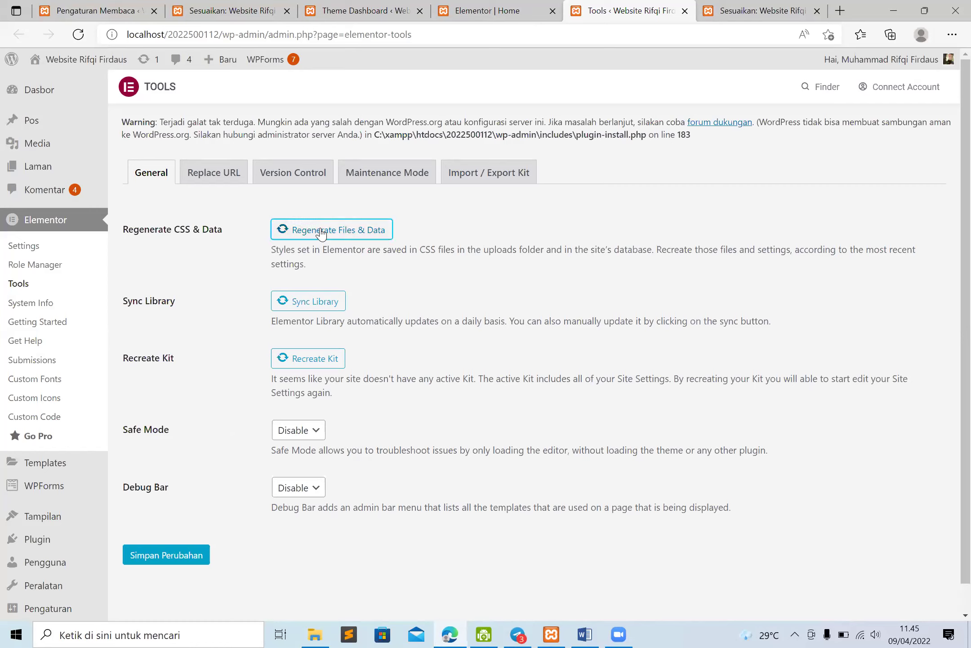
left_click(310, 309)
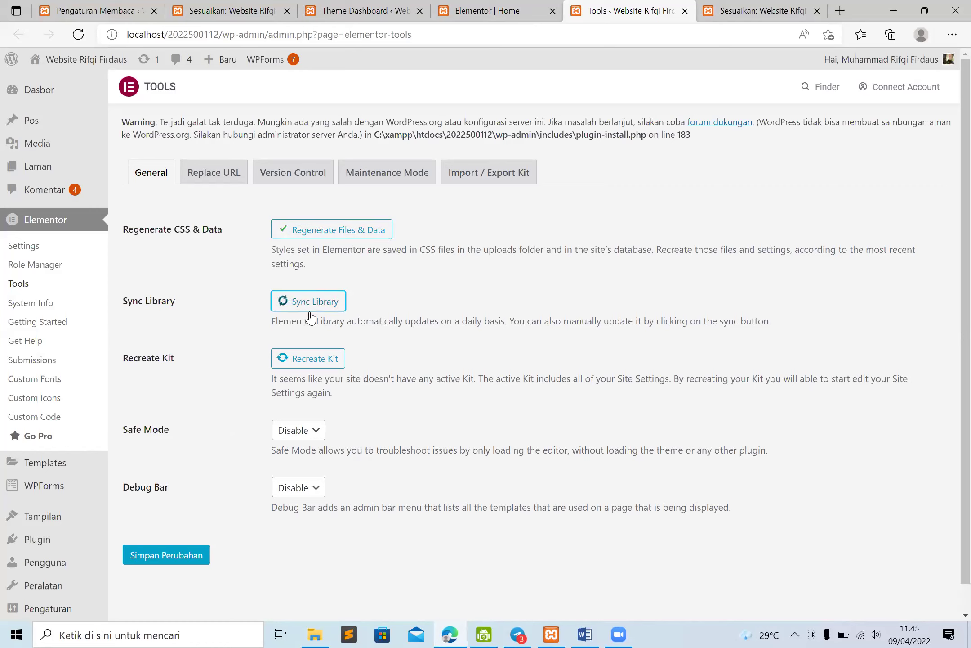
left_click(314, 363)
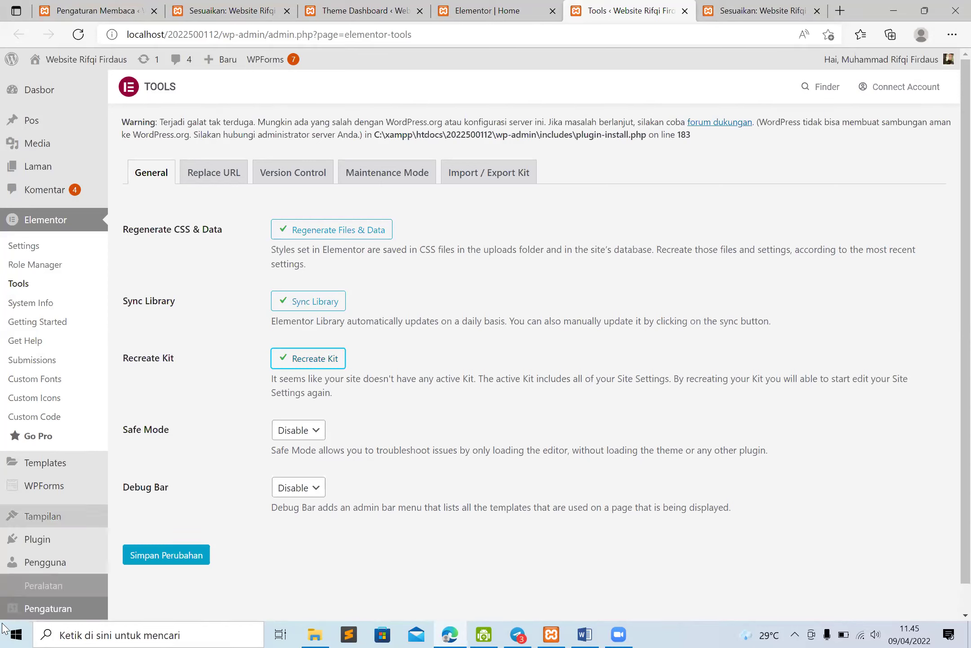
left_click(178, 560)
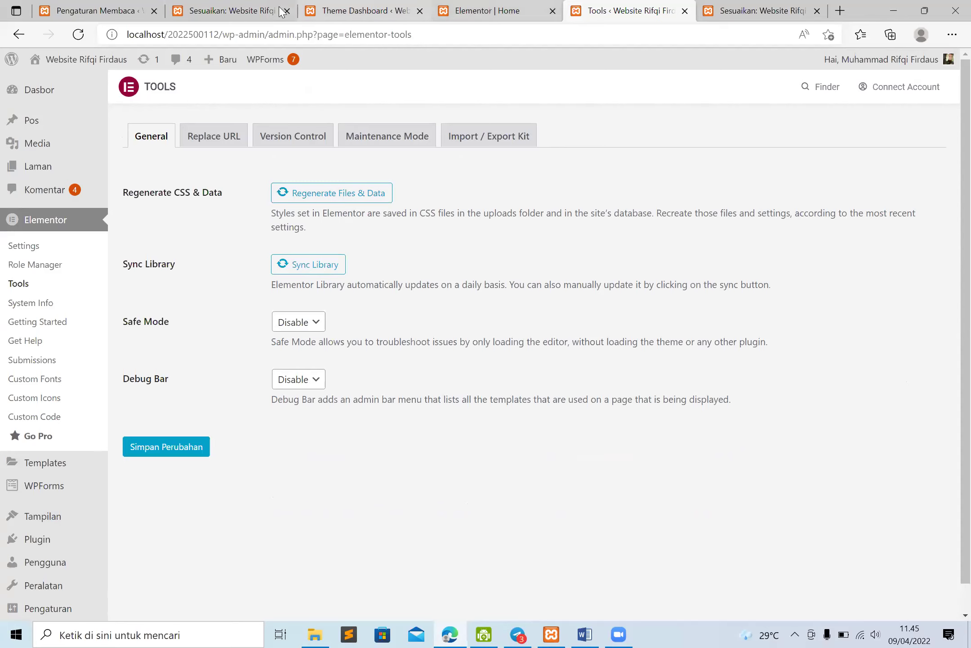
left_click(194, 10)
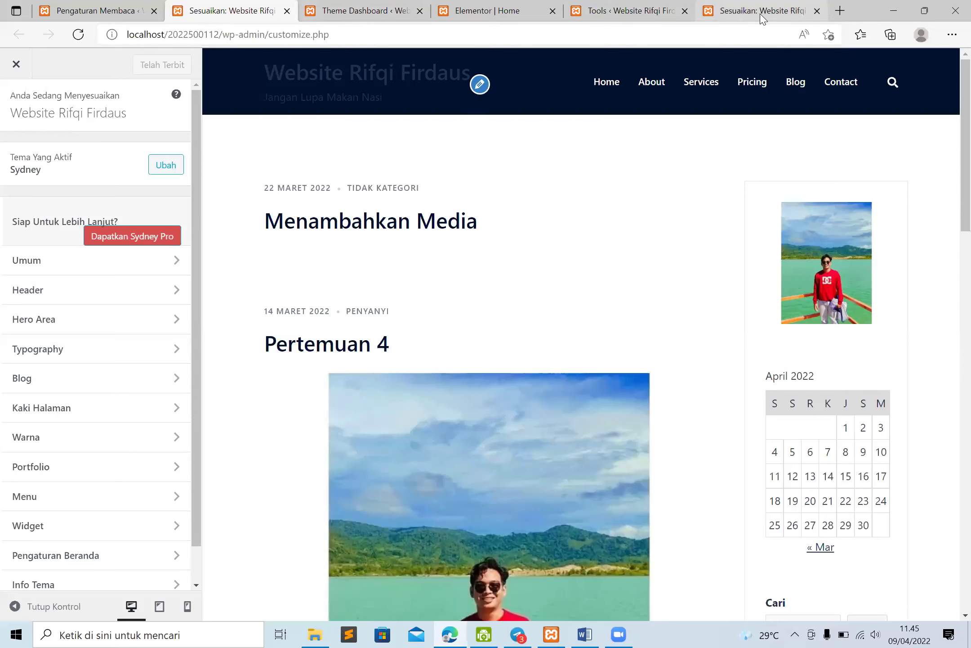
Leave the missing-kit warning and open Home in Elementor, scrolling to the Our Services section
left_click(493, 13)
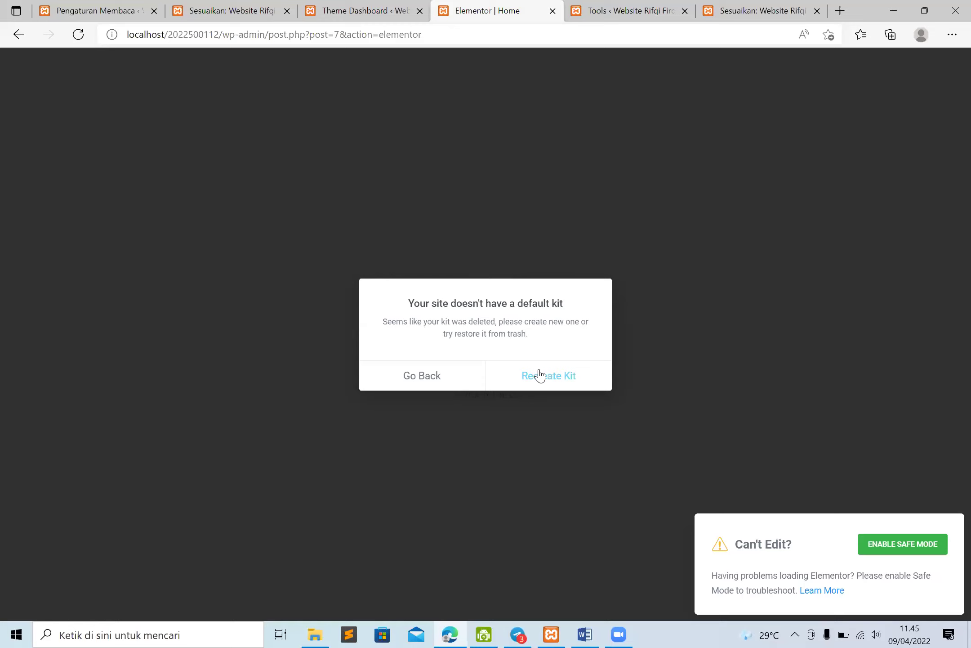
left_click(455, 383)
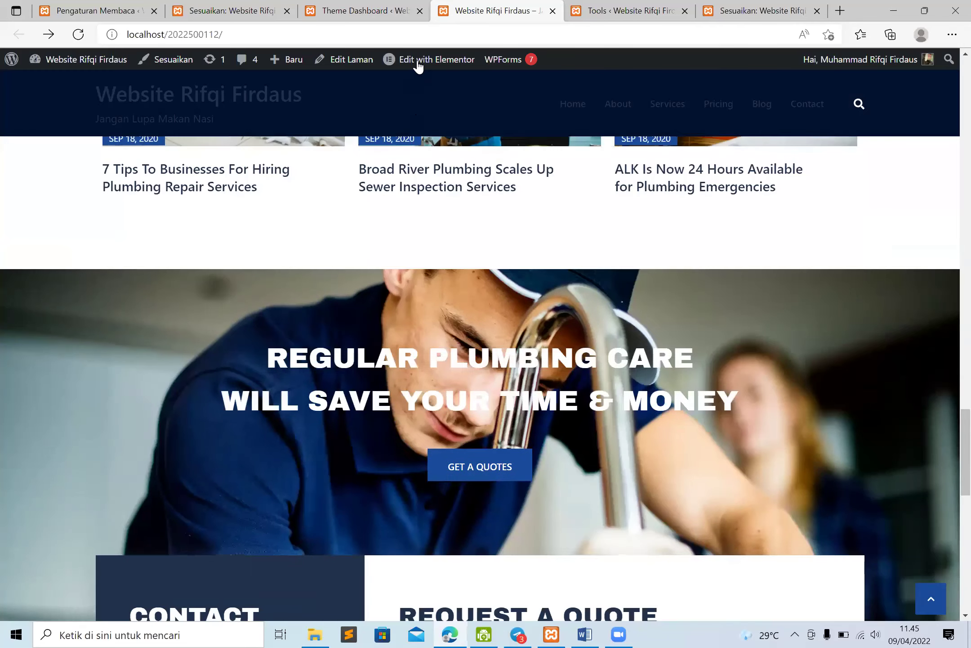
left_click(418, 67)
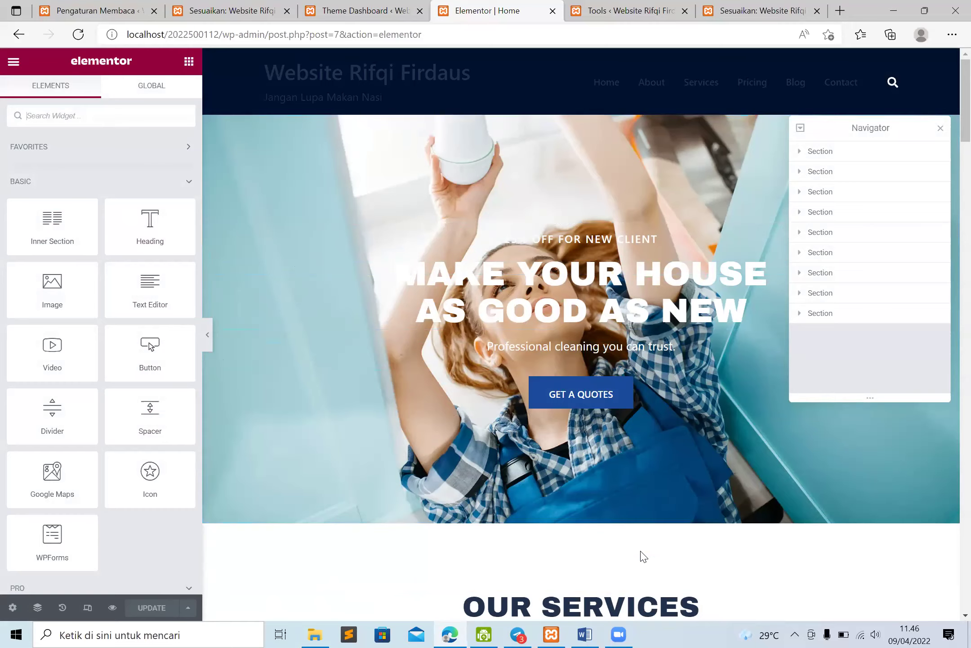
scroll(641, 558, "down", 3)
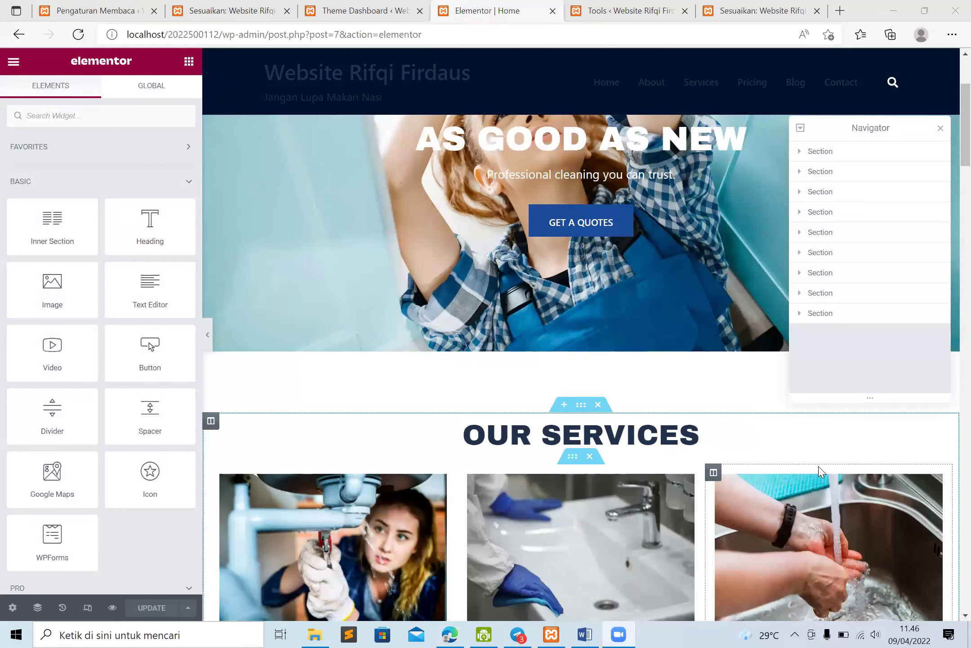
scroll(712, 328, "down", 2)
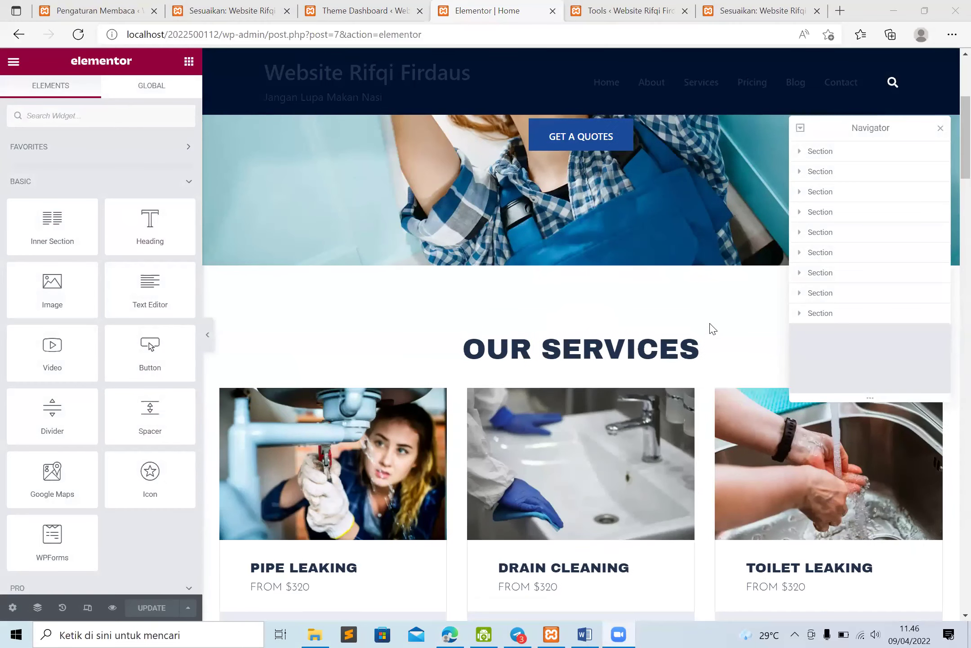
Replace the OUR SERVICES heading title with 'Layanan Kami' and update the page
left_click(606, 355)
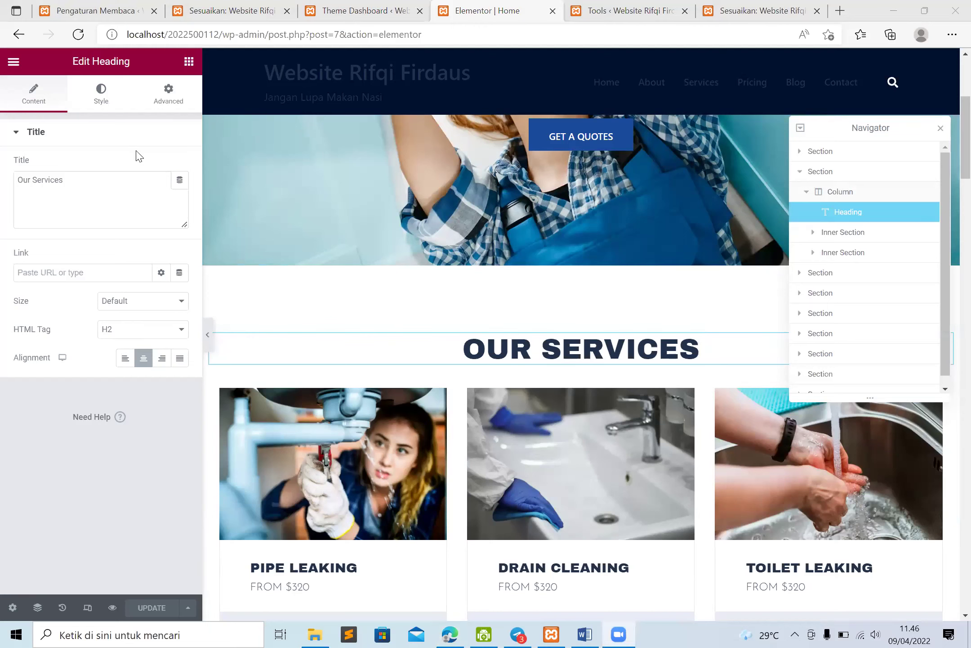
left_click(100, 178)
key("BackSpace")
key("BackSpace")
key("BackSpace")
key("BackSpace")
key("BackSpace")
key("BackSpace")
key("BackSpace")
key("BackSpace")
key("BackSpace")
key("BackSpace")
key("BackSpace")
key("BackSpace")
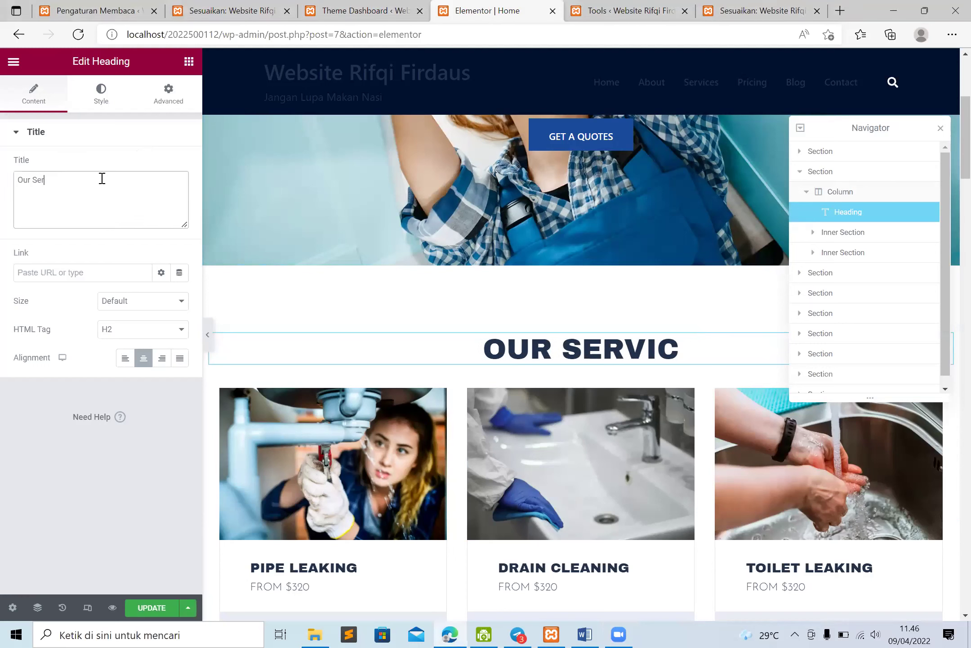
type("Layanan Kami")
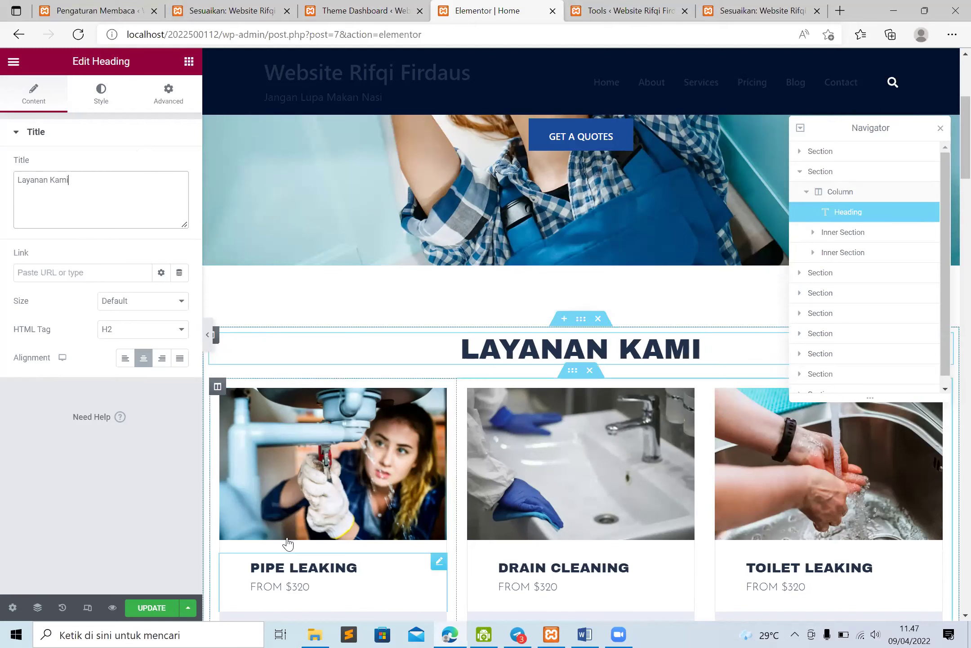
left_click(155, 610)
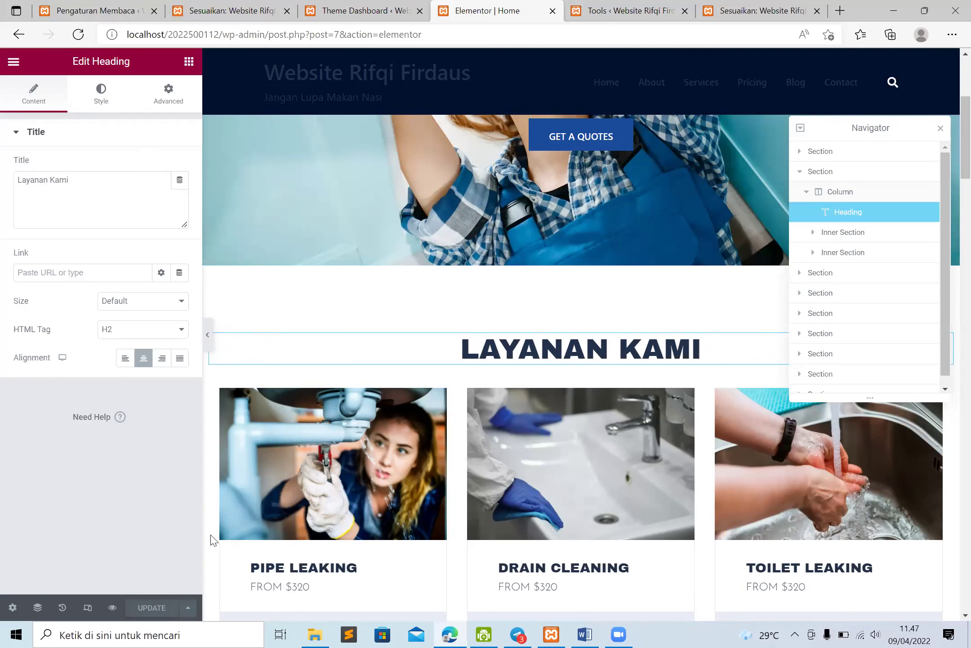
Swap the Pipe Leaking card's plumbing image for the boat photo from the media library
left_click(343, 470)
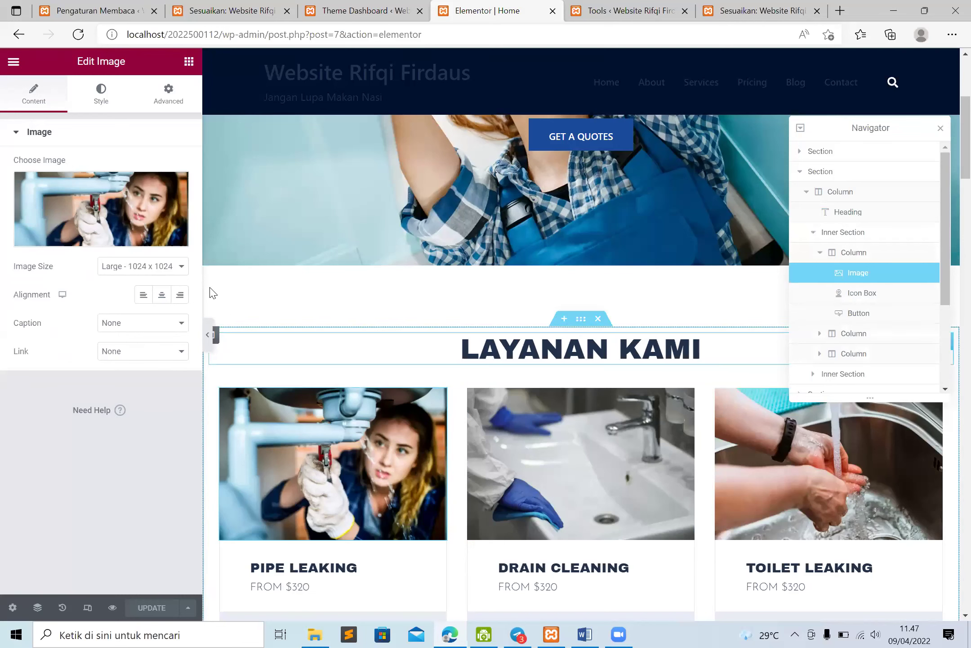
mouse_move(140, 234)
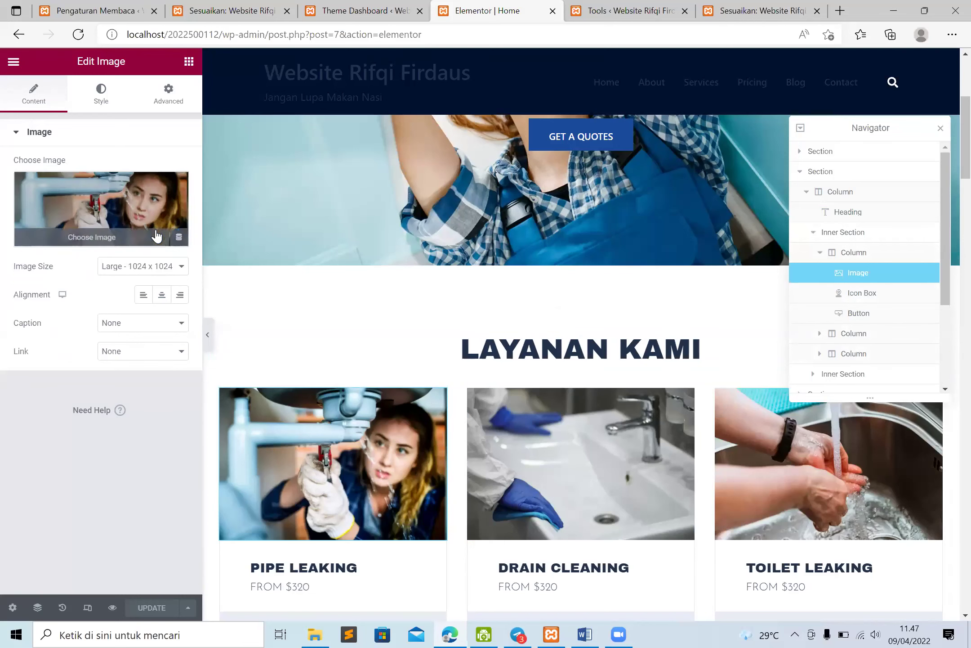
left_click(118, 241)
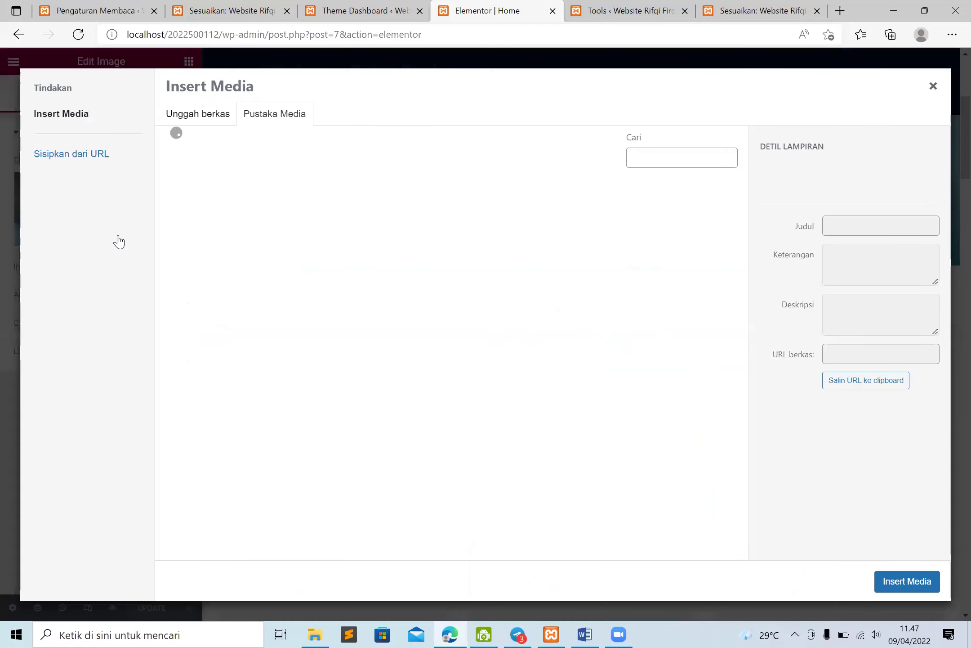
scroll(384, 308, "down", 10)
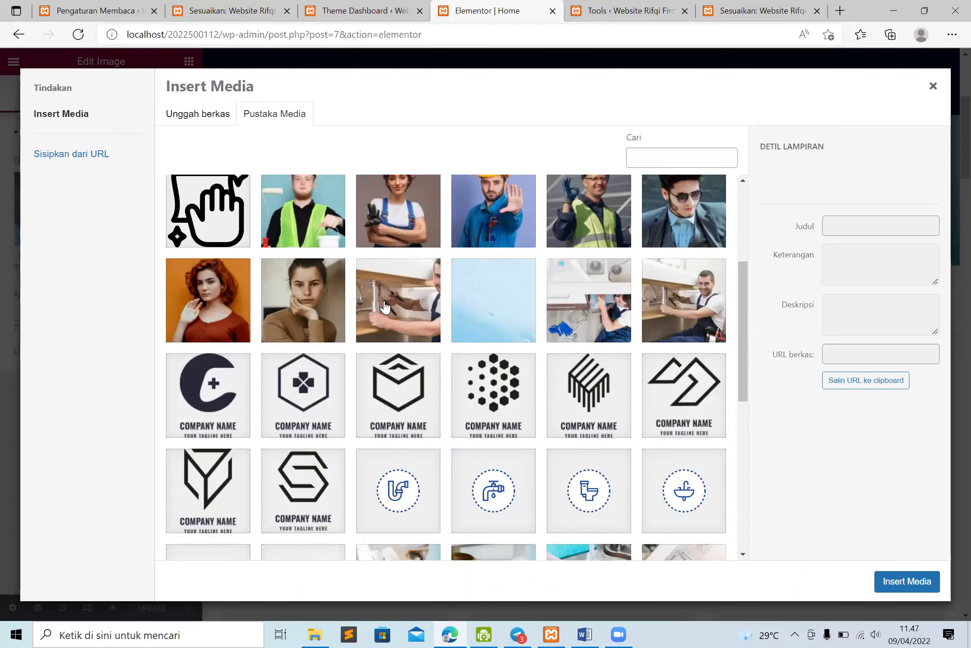
scroll(342, 328, "down", 1)
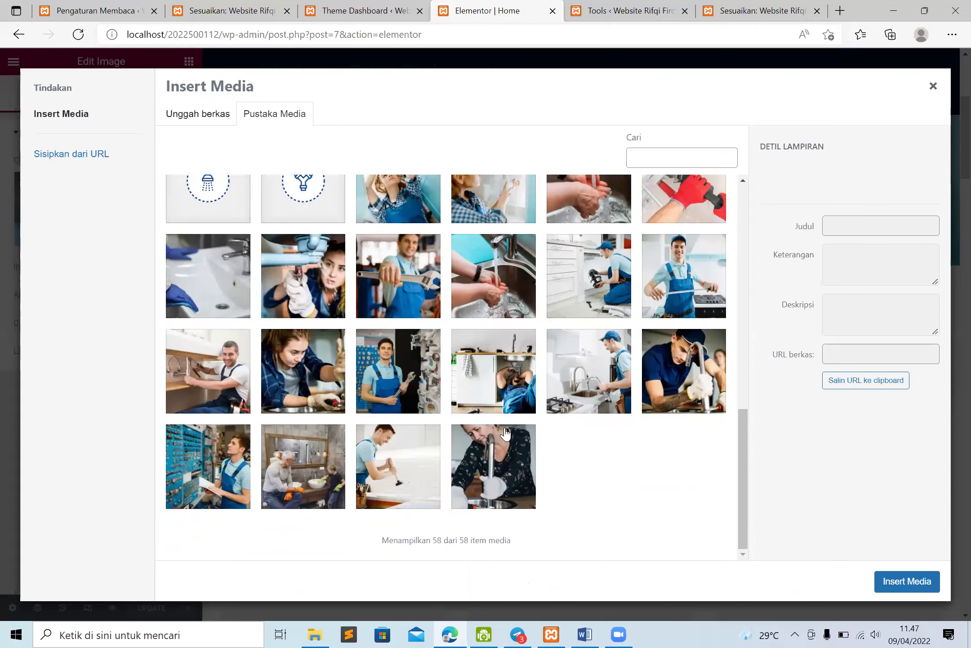
scroll(505, 435, "up", 5)
scroll(505, 435, "up", 5)
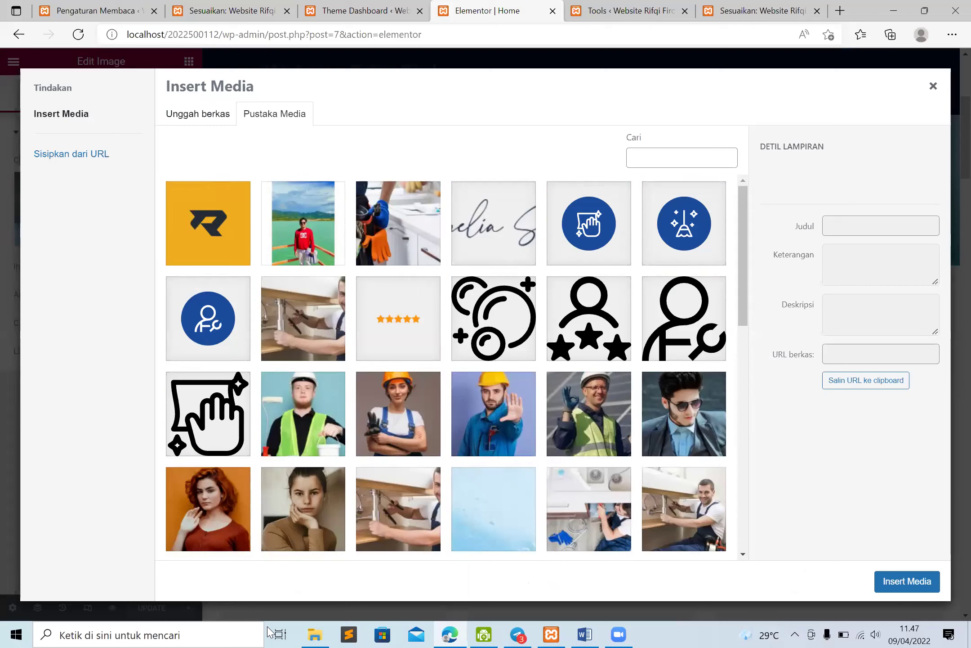
mouse_move(325, 632)
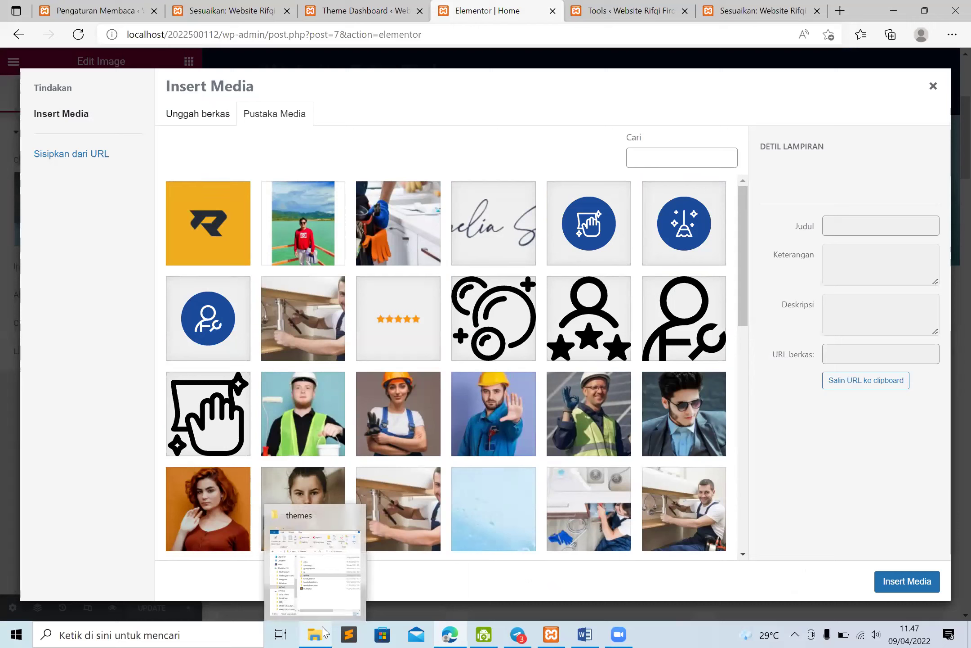
left_click(300, 266)
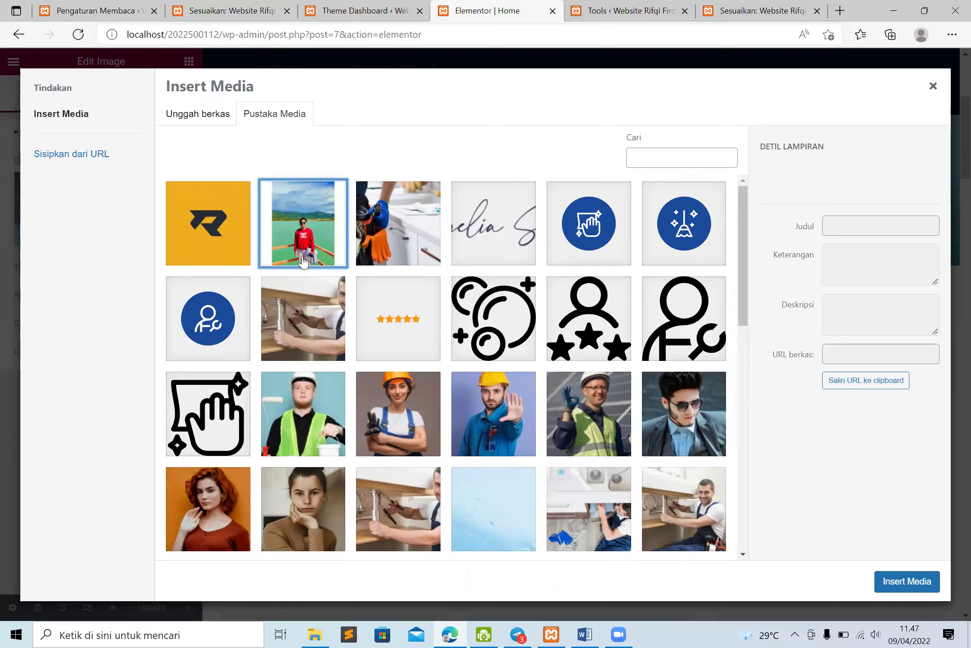
left_click(301, 264)
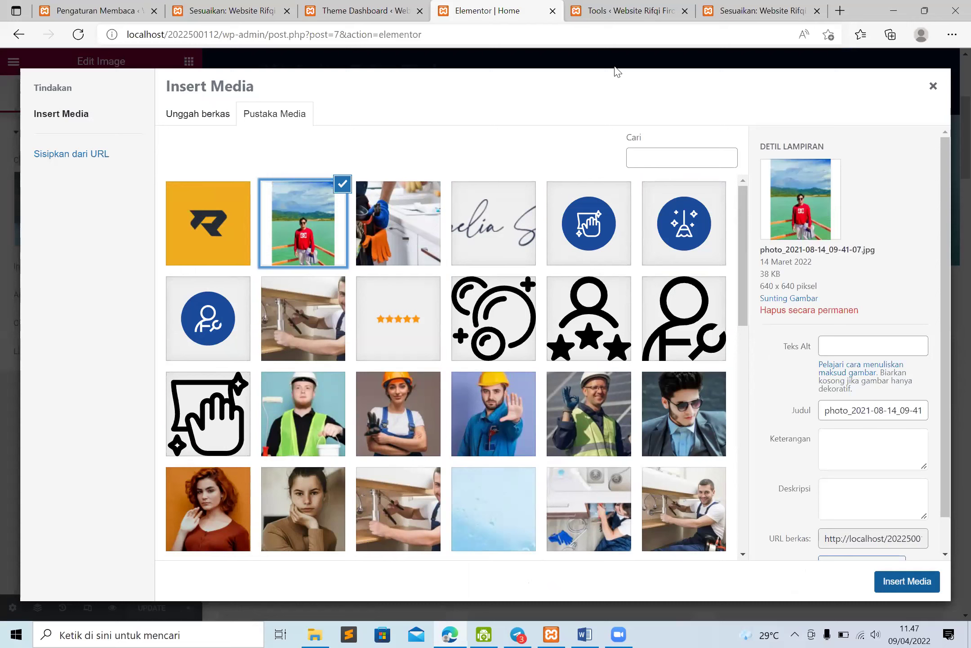
left_click(921, 580)
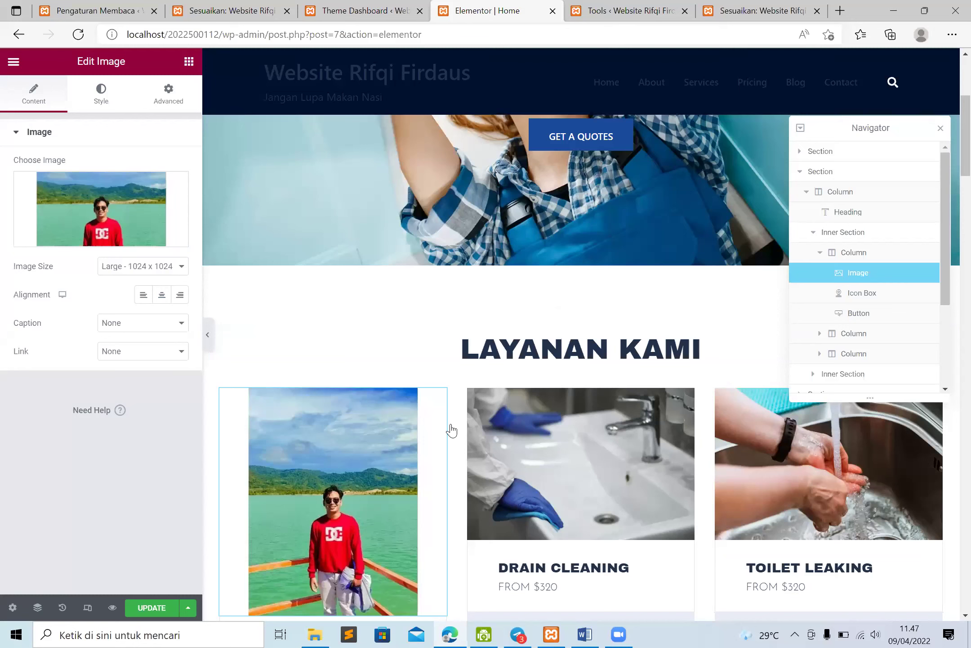
Set the card photo to Medium - 300 x 300, save, and select the card's BOOK NOW button
scroll(451, 430, "down", 3)
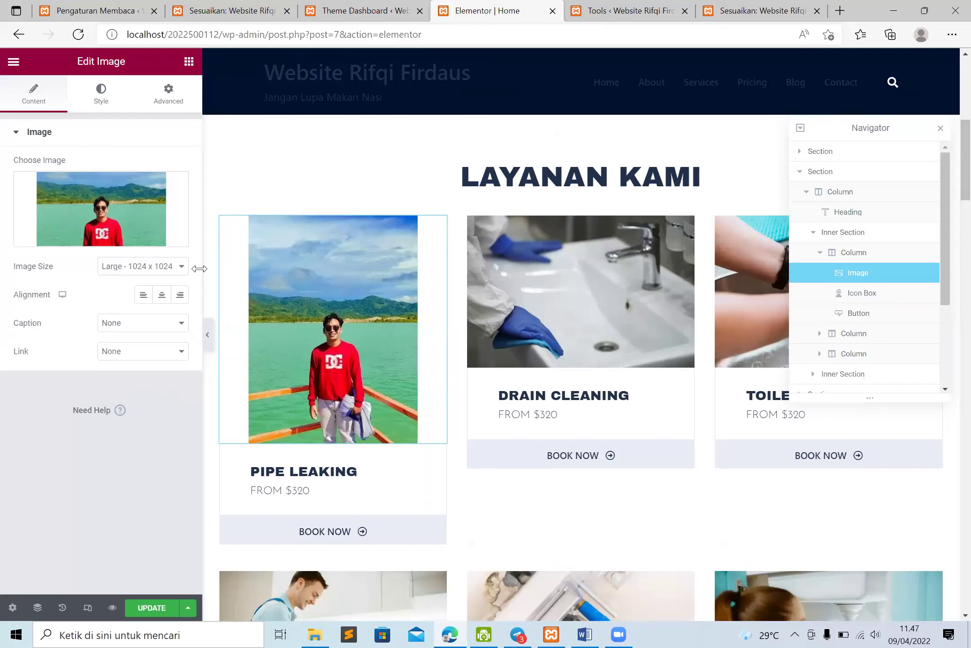
left_click(179, 274)
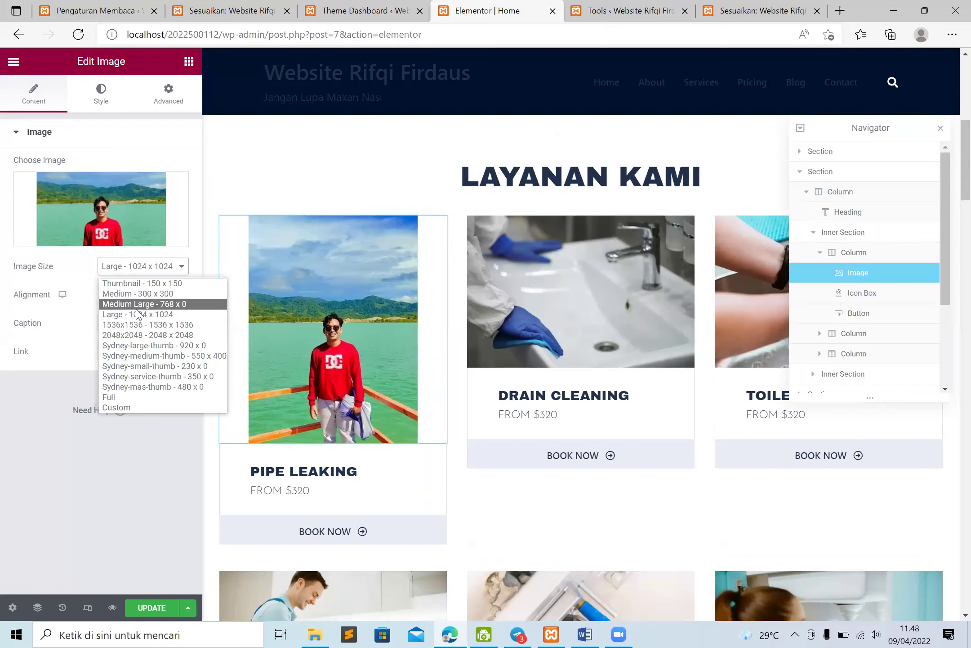
left_click(122, 294)
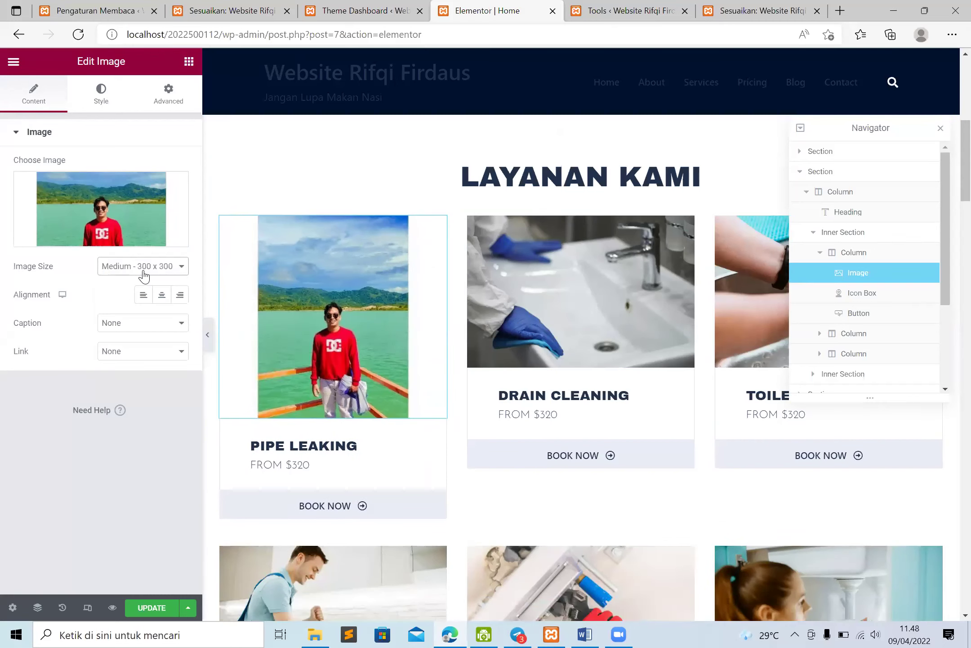
scroll(438, 351, "down", 3)
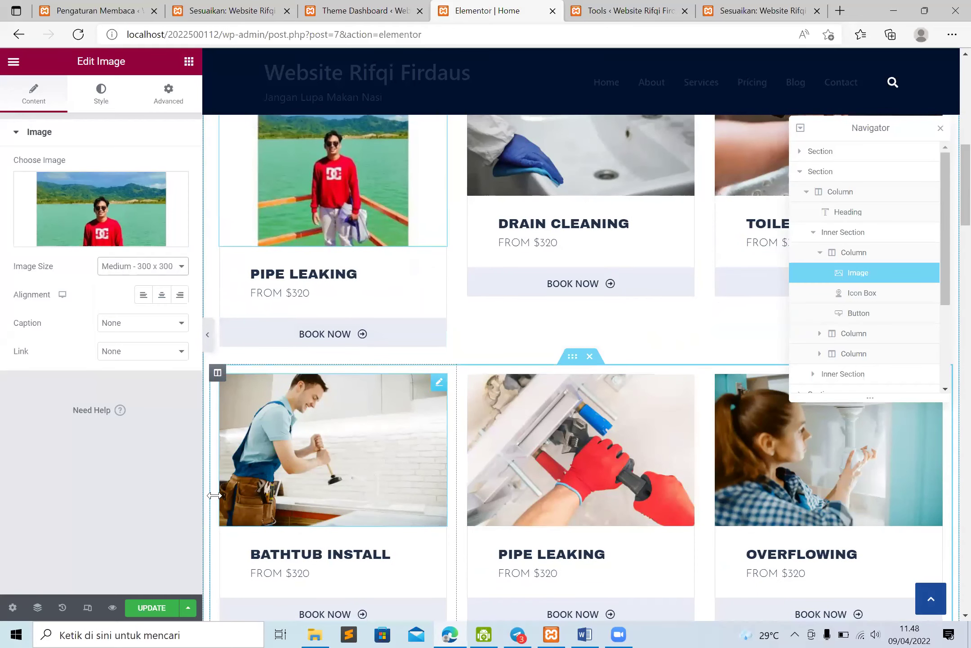
left_click(153, 607)
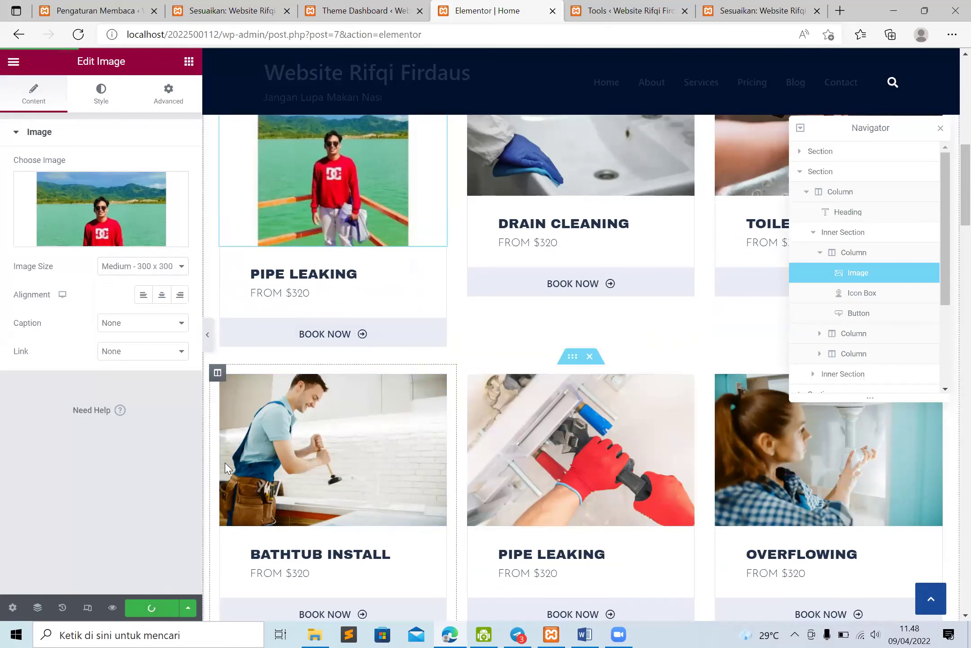
left_click(323, 330)
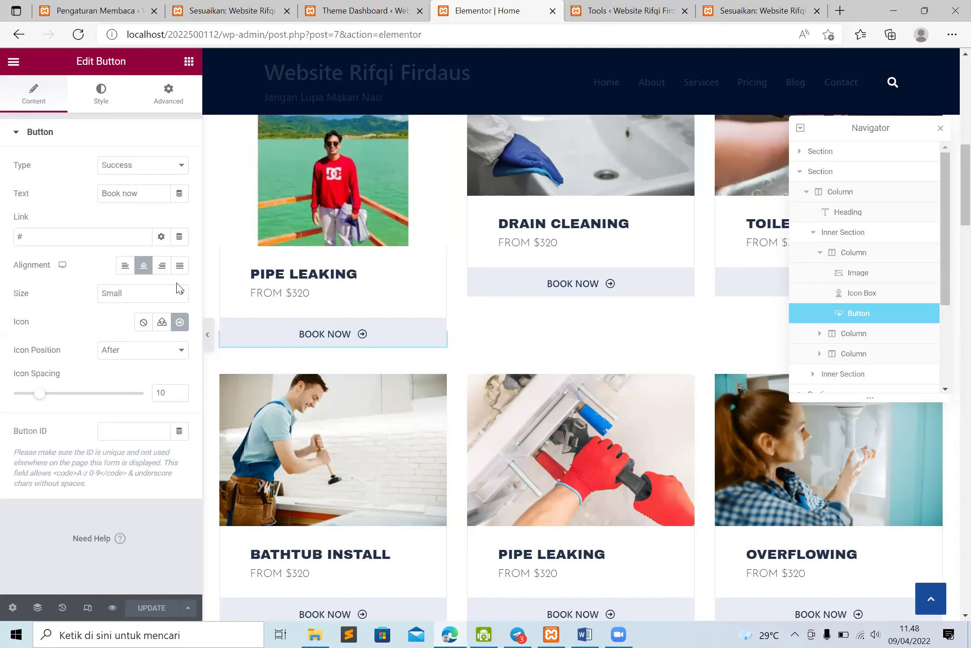
left_click(146, 193)
left_click(181, 167)
left_click(182, 170)
left_click(161, 193)
left_click(291, 632)
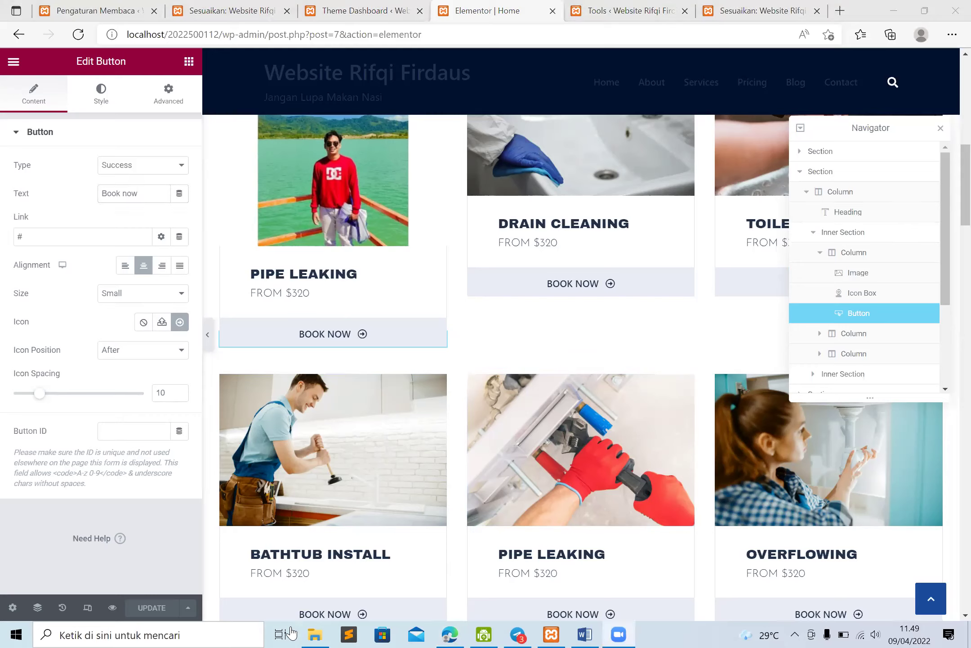
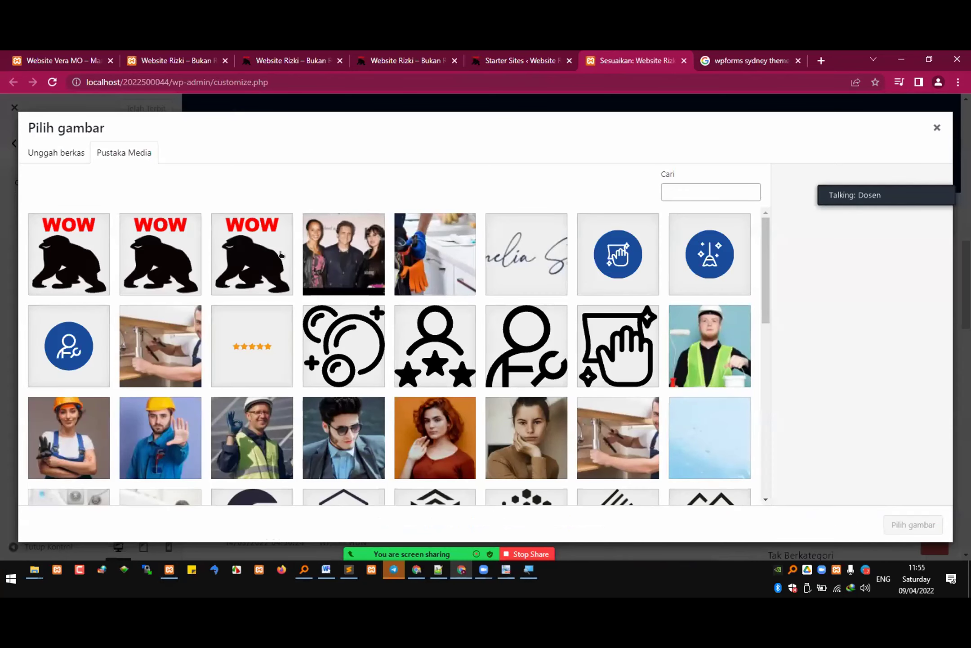
Set the WOW gorilla image from the library as the site background
left_click(268, 256)
left_click(908, 523)
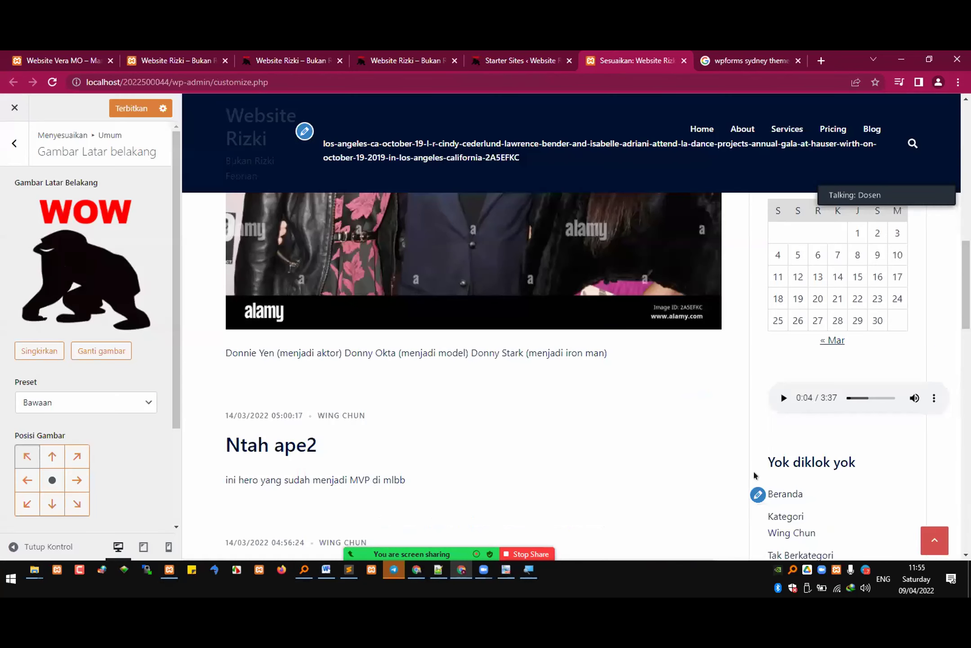
scroll(781, 400, "up", 5)
scroll(876, 360, "up", 6)
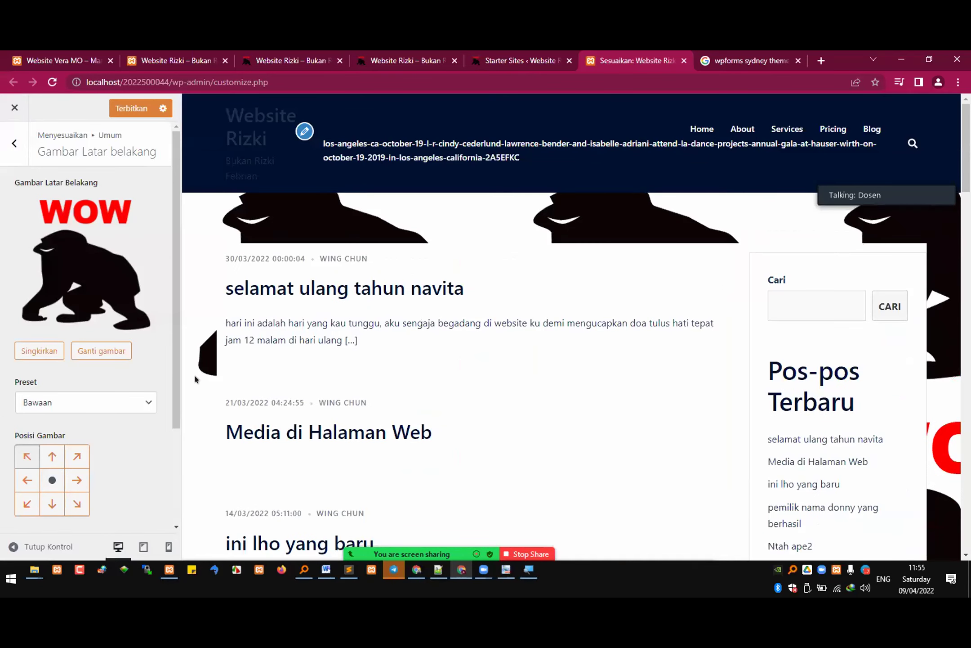
Try the background presets and settle on Sesuaikan dengan Layar (fit to screen)
left_click(119, 403)
left_click(90, 432)
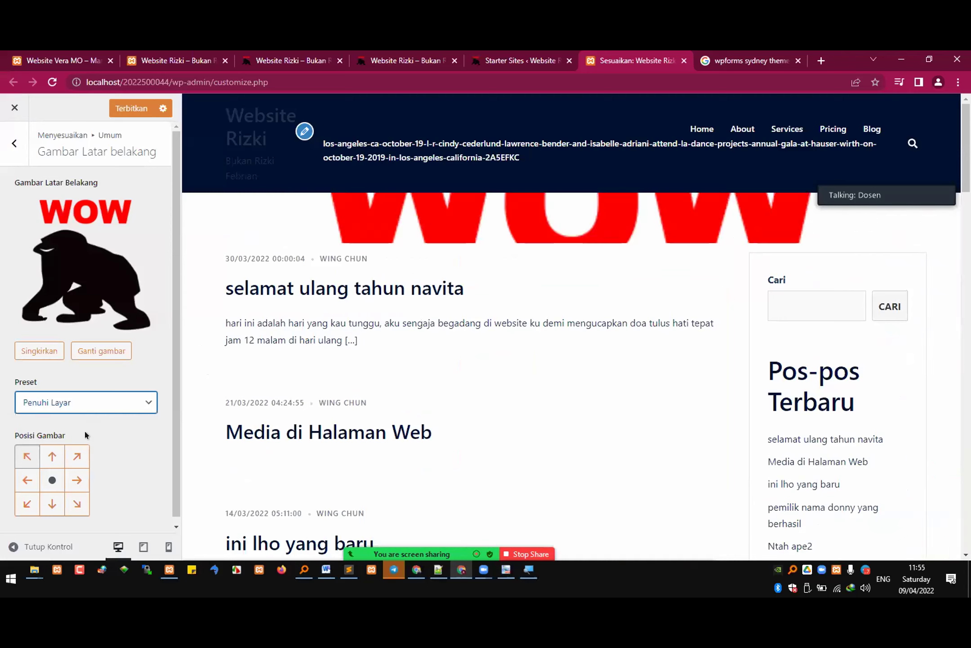
left_click(103, 406)
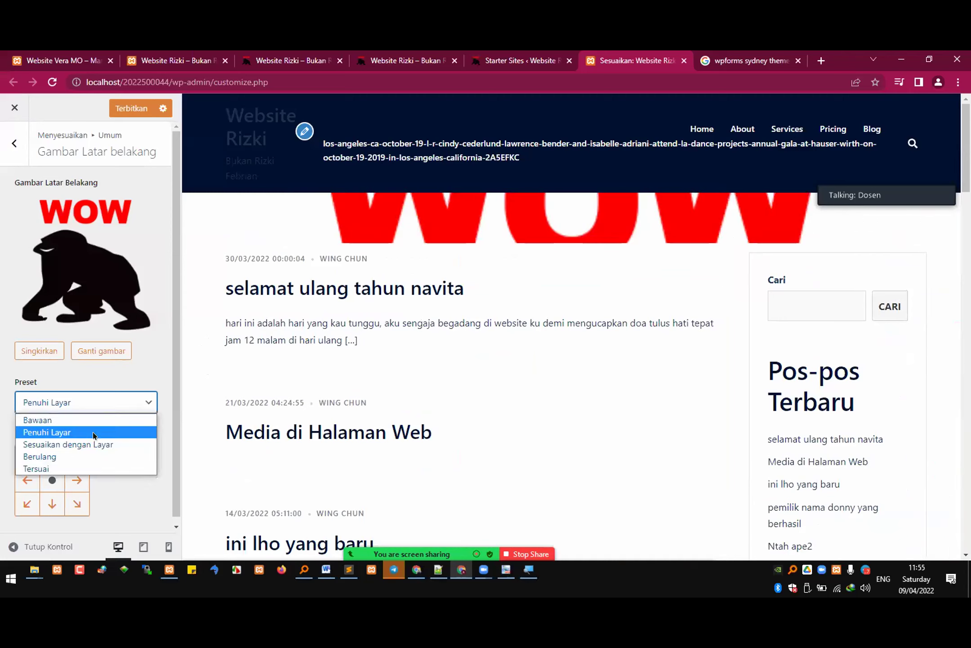
left_click(97, 440)
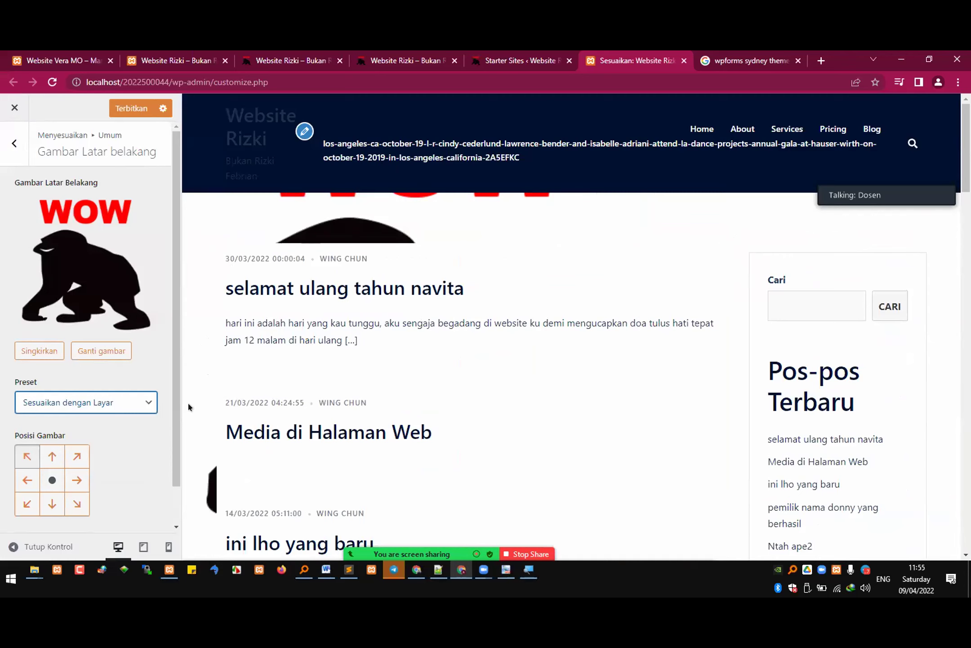
left_click(126, 407)
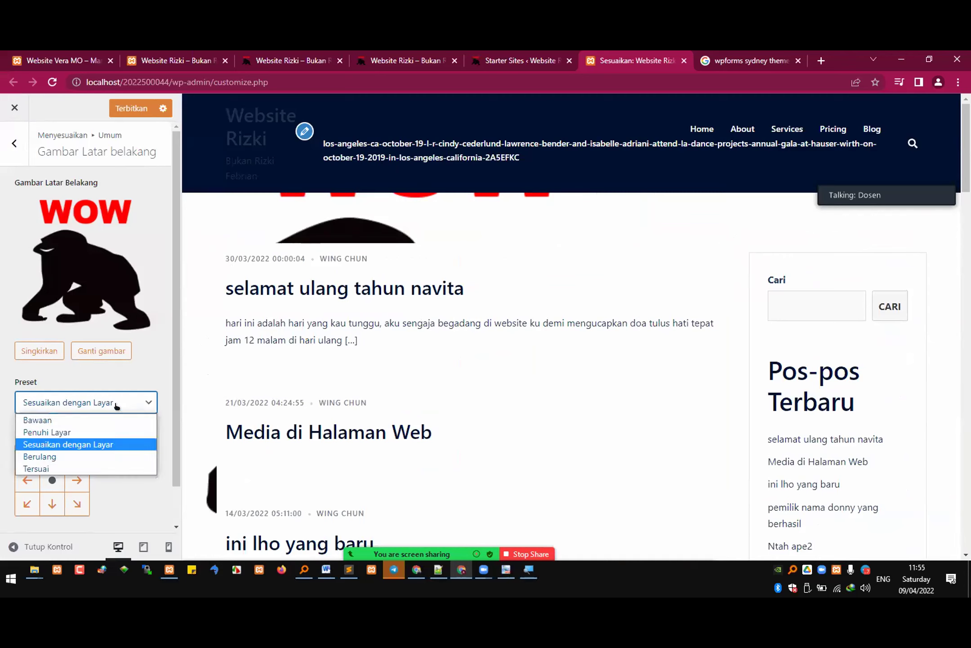
left_click(102, 456)
left_click(77, 406)
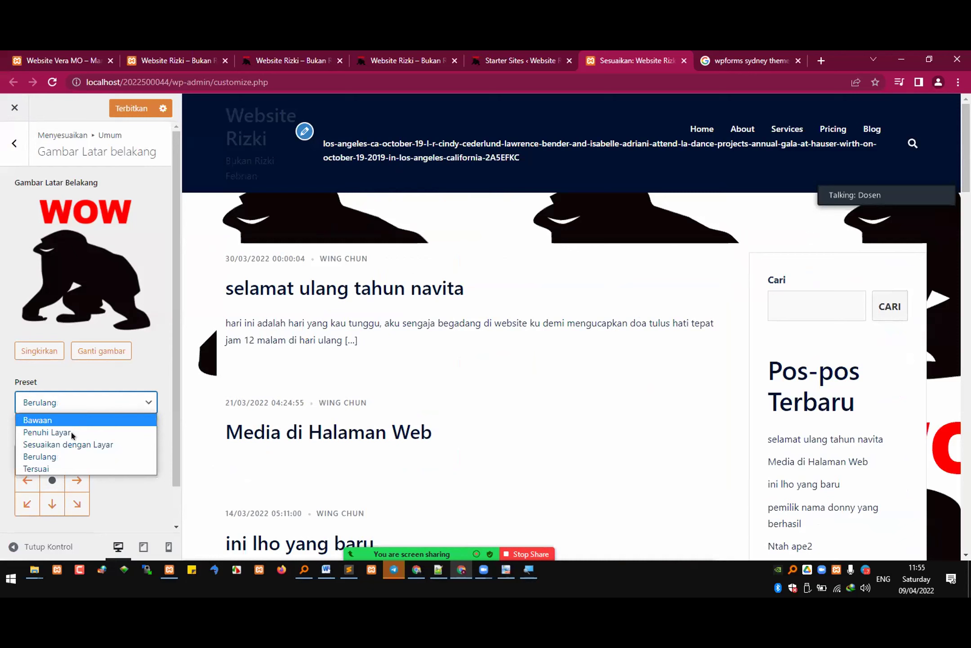
left_click(71, 462)
left_click(120, 412)
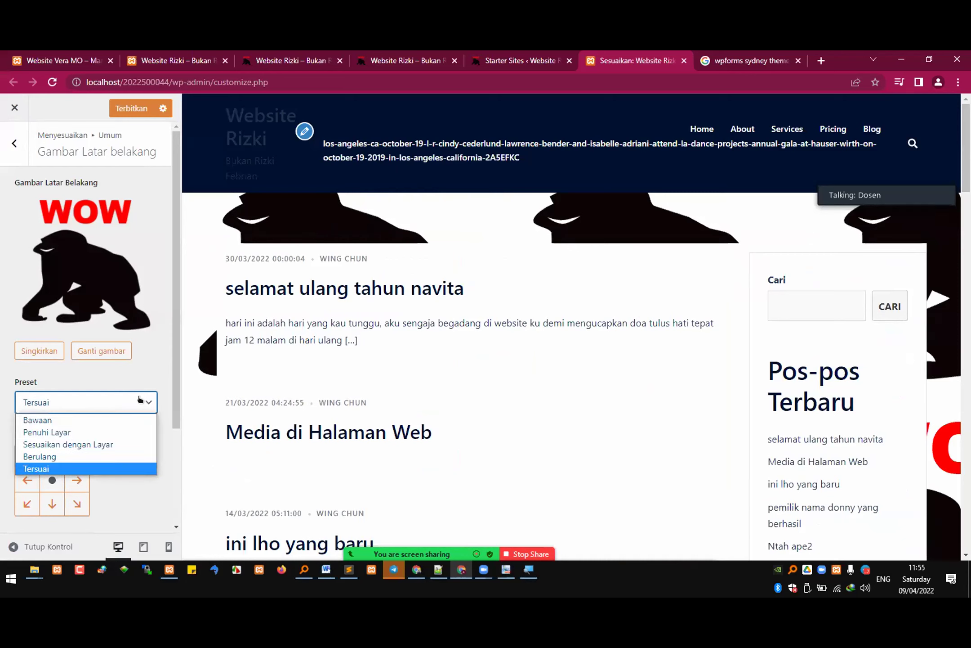
left_click(80, 456)
left_click(86, 400)
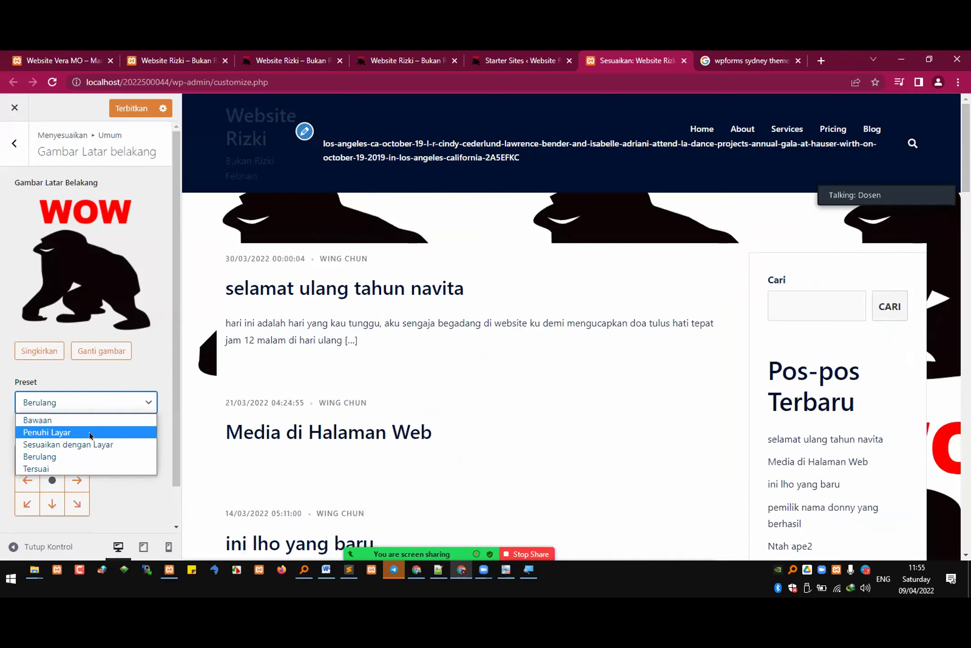
left_click(102, 444)
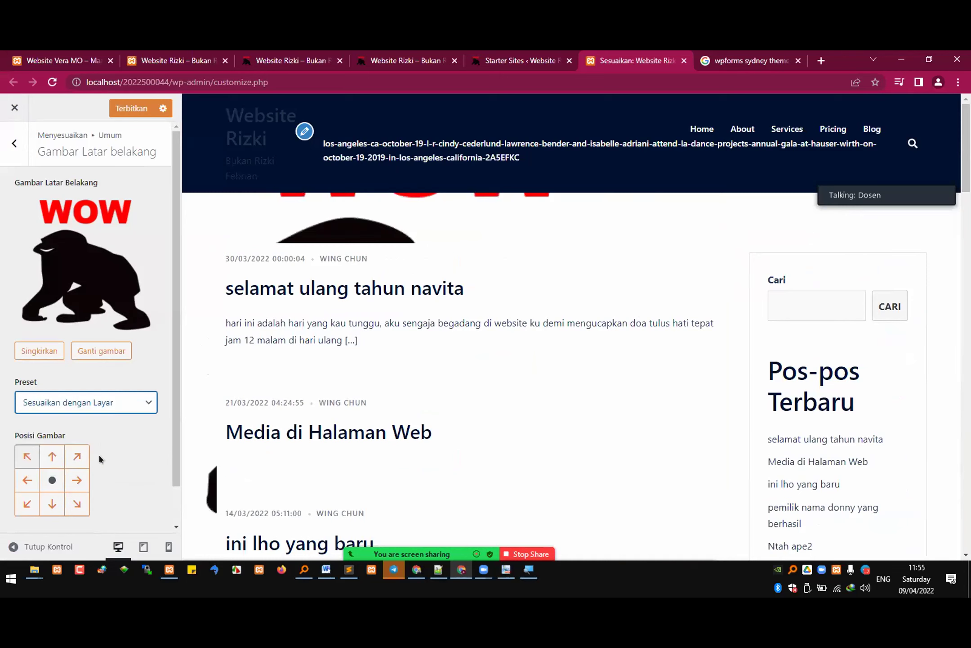
Centre the background image position, then go to the Misc settings
left_click(75, 479)
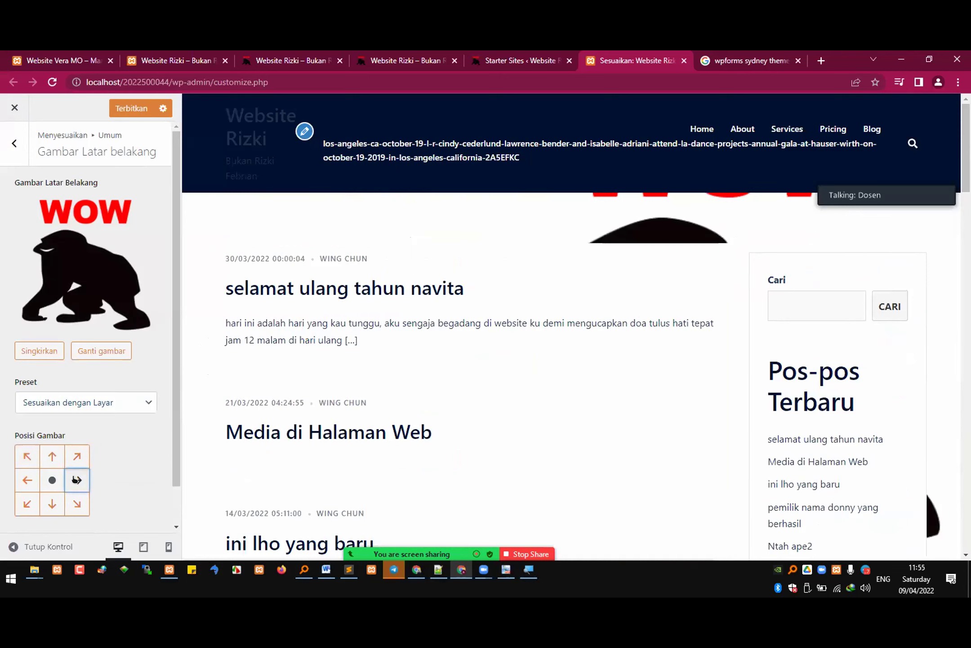
left_click(19, 494)
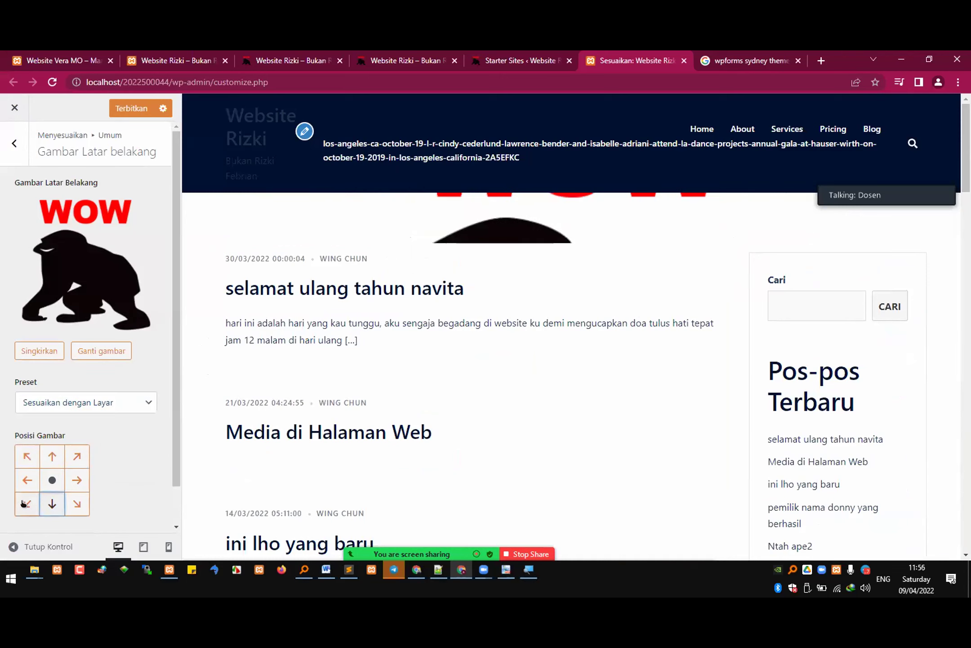
left_click(52, 480)
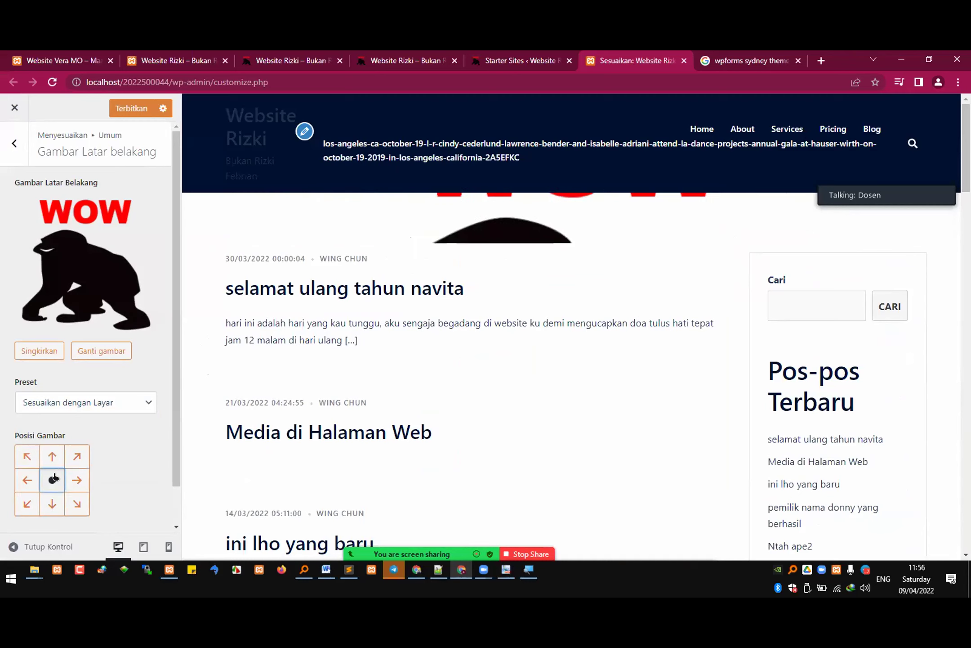
scroll(119, 409, "down", 1)
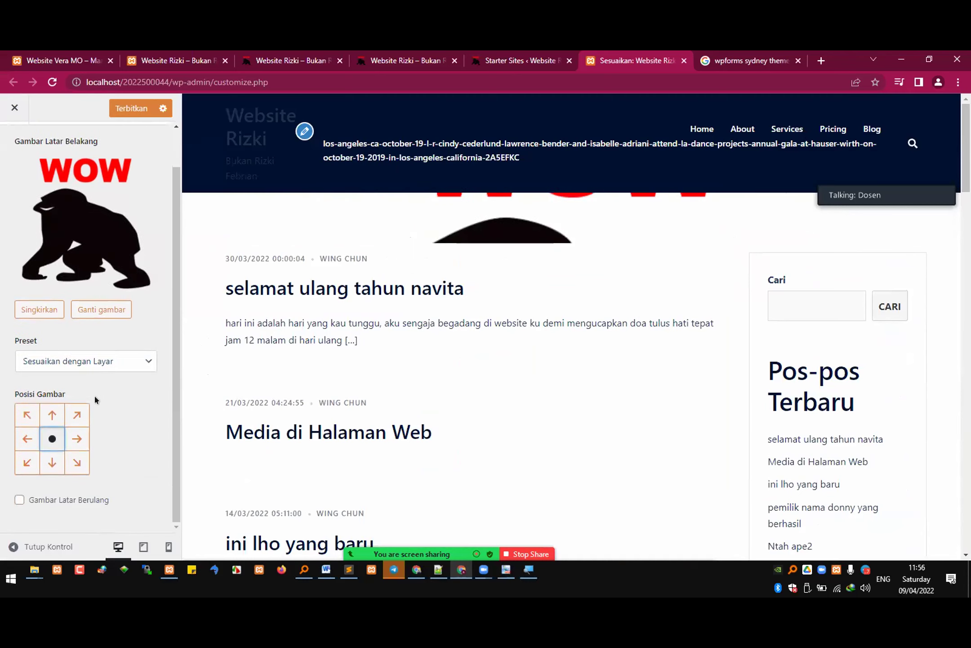
scroll(95, 399, "up", 1)
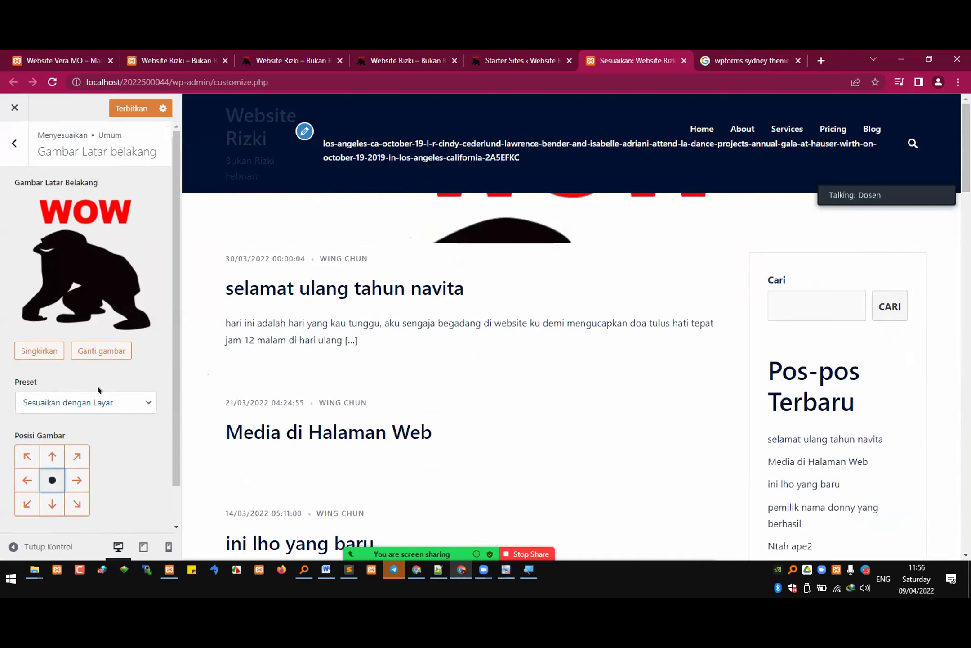
left_click(14, 143)
left_click(143, 187)
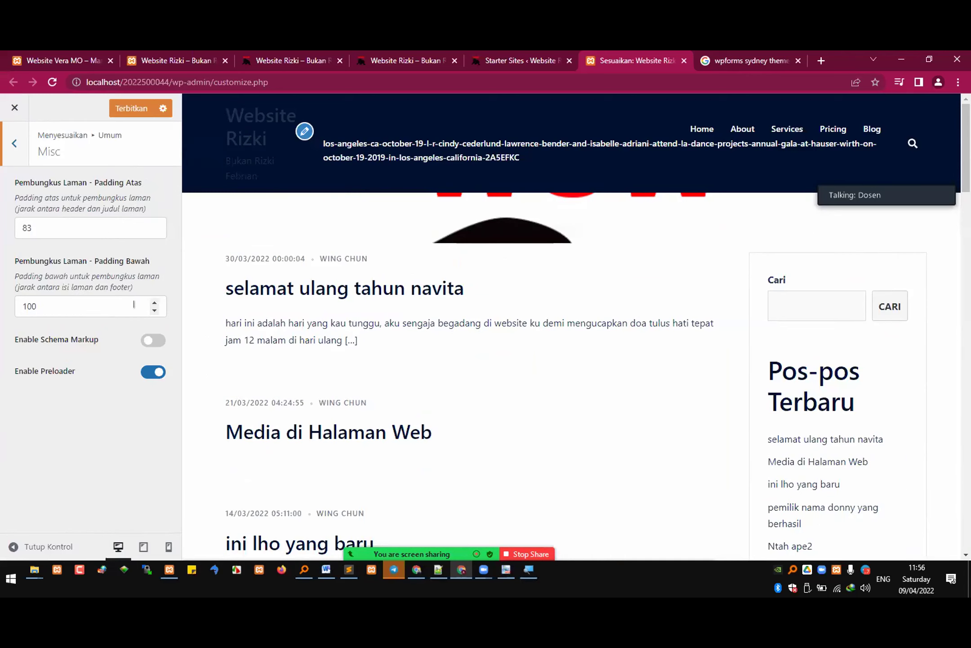
Change the Misc top padding (Padding Atas) from 83 to 5 and return to Umum
left_click_drag(71, 229, 8, 230)
type("5")
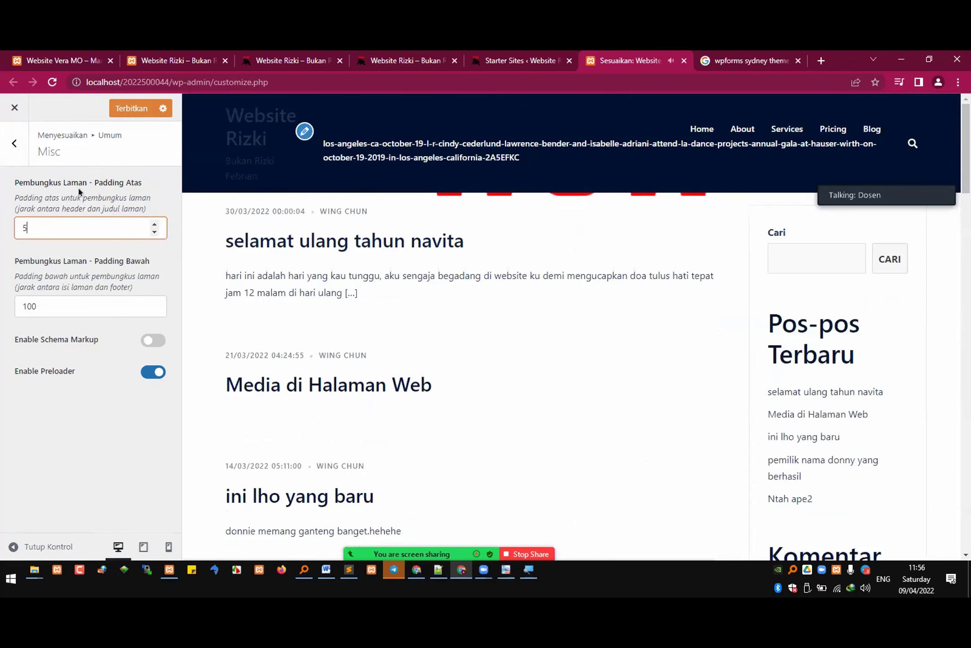
scroll(928, 274, "down", 15)
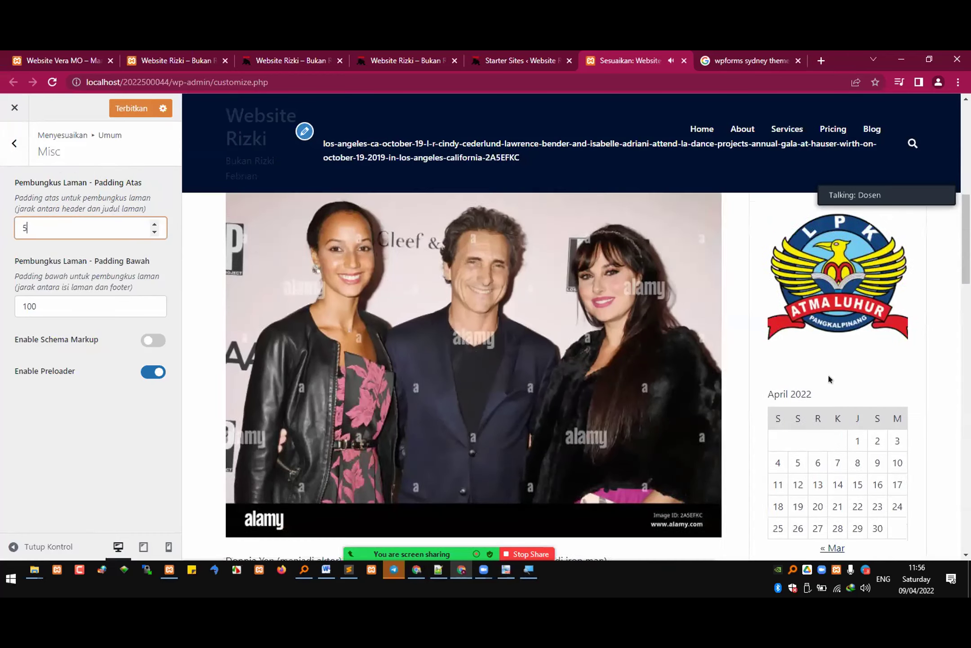
left_click(789, 349)
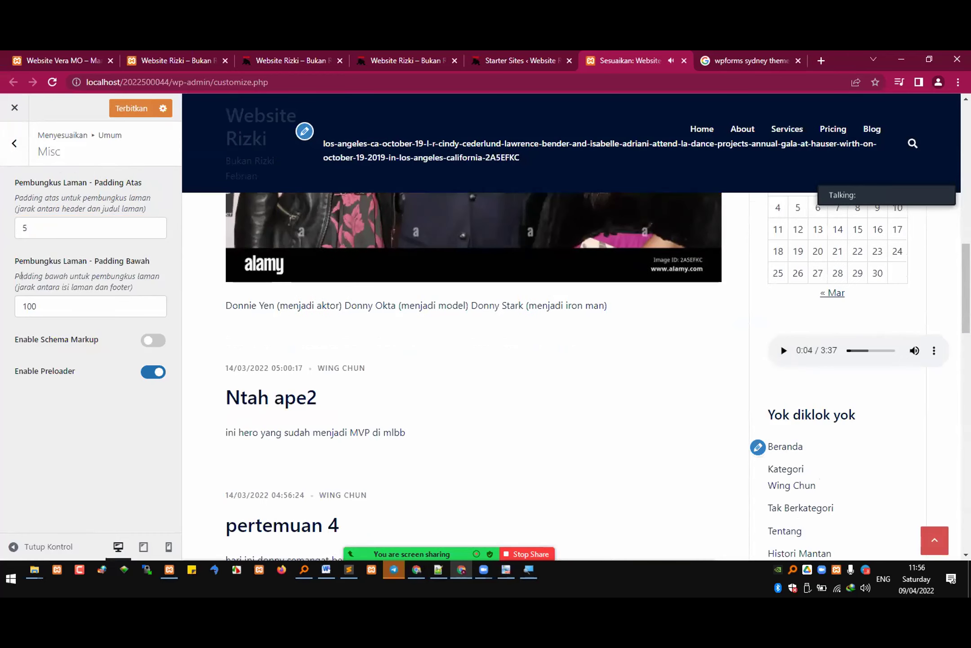
left_click_drag(91, 303, 2, 300)
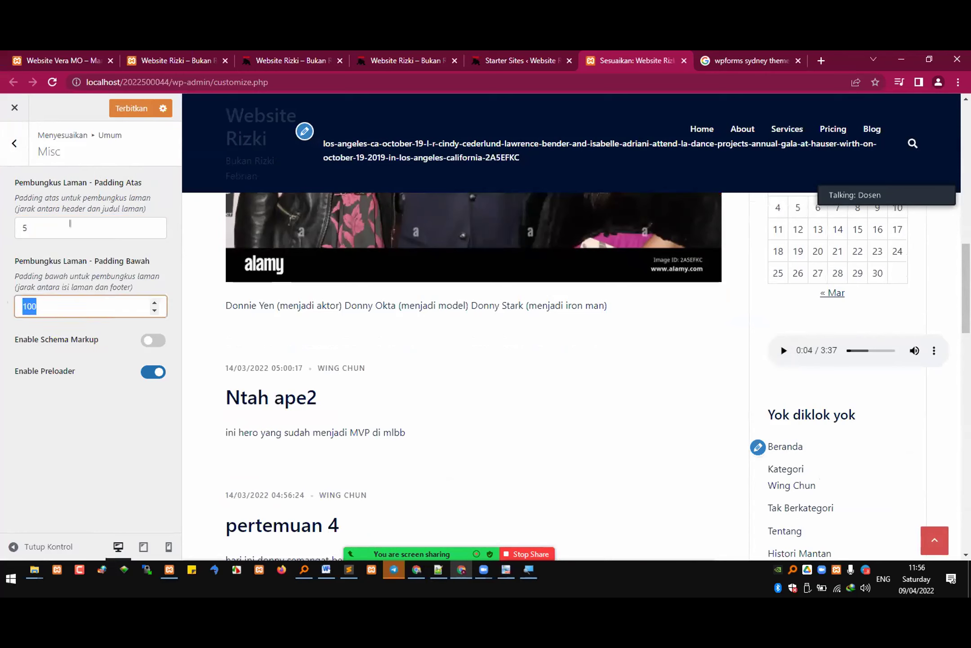
left_click(15, 143)
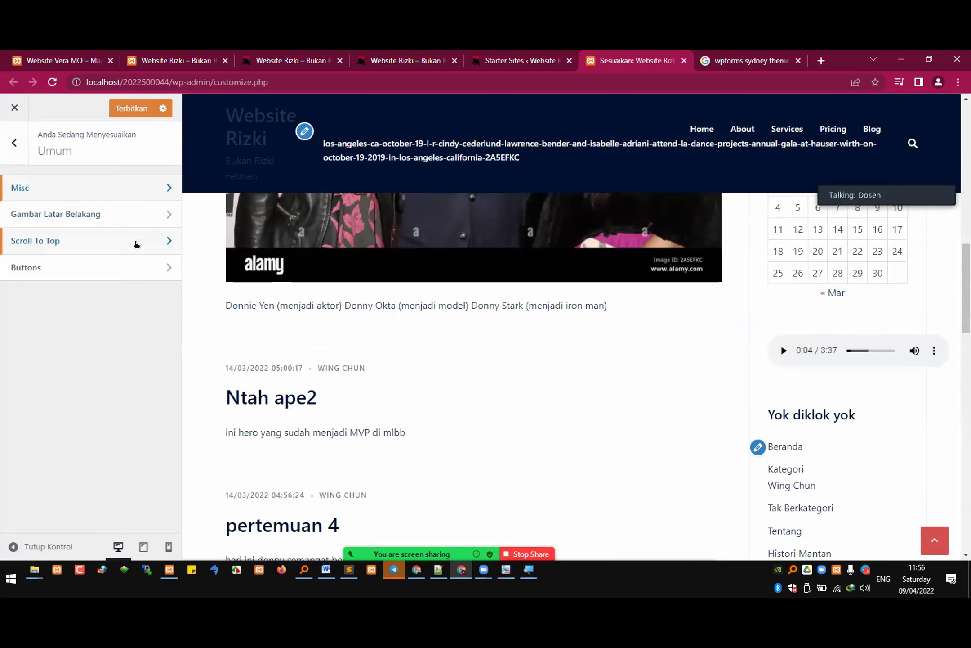
In Scroll To Top, pick a different arrow icon and show text beside it
left_click(136, 244)
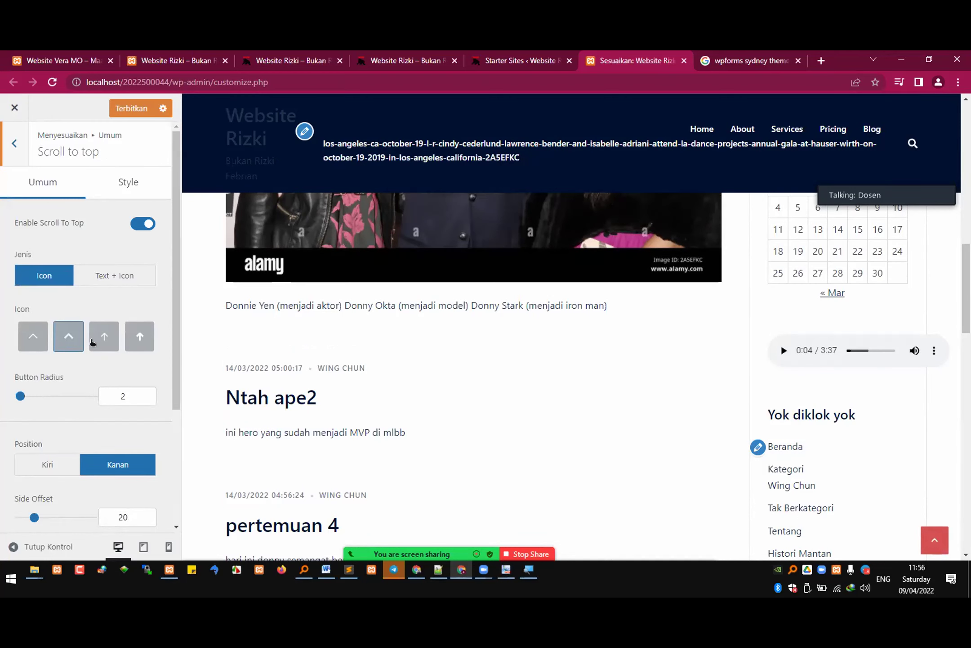
left_click(143, 333)
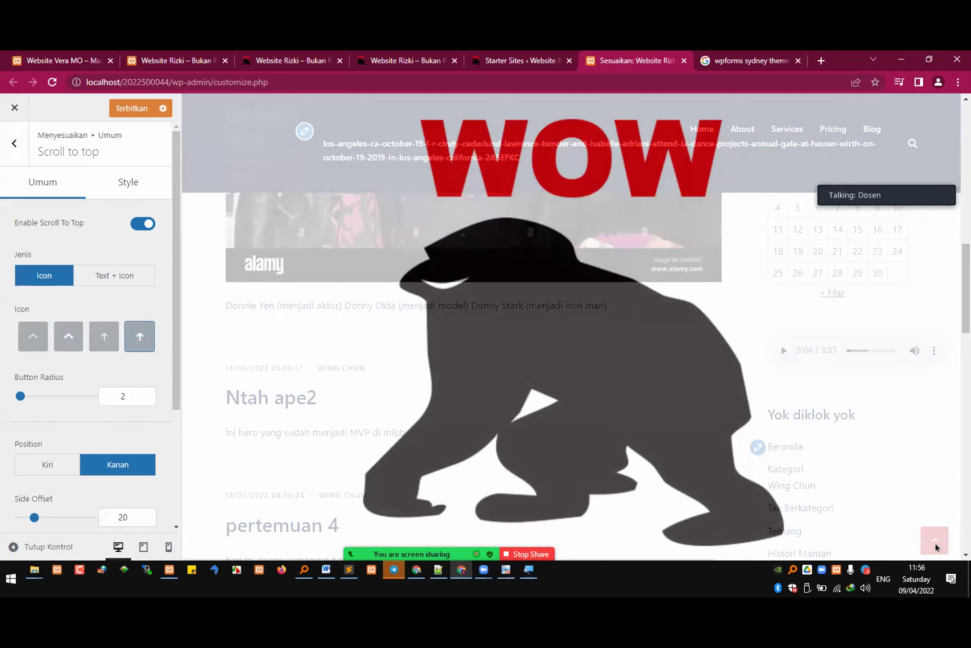
scroll(935, 532, "down", 3)
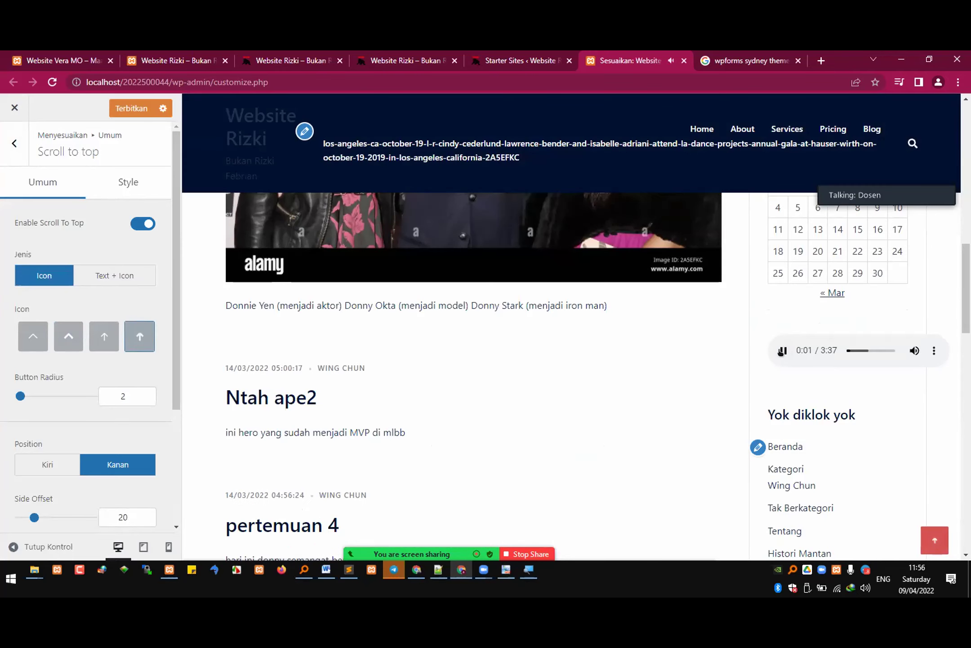
scroll(134, 469, "down", 3)
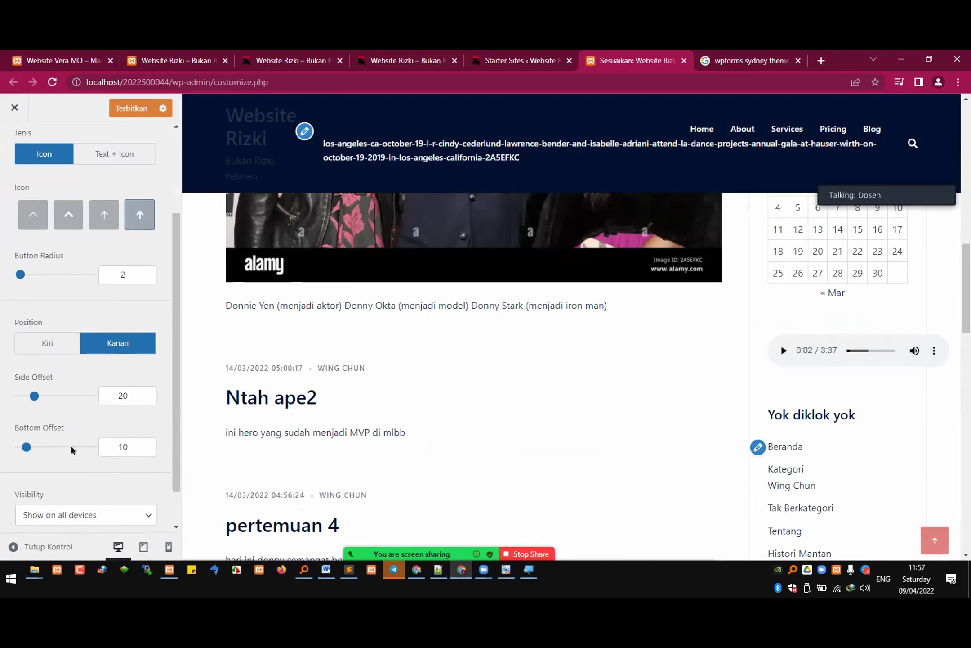
scroll(84, 435, "down", 1)
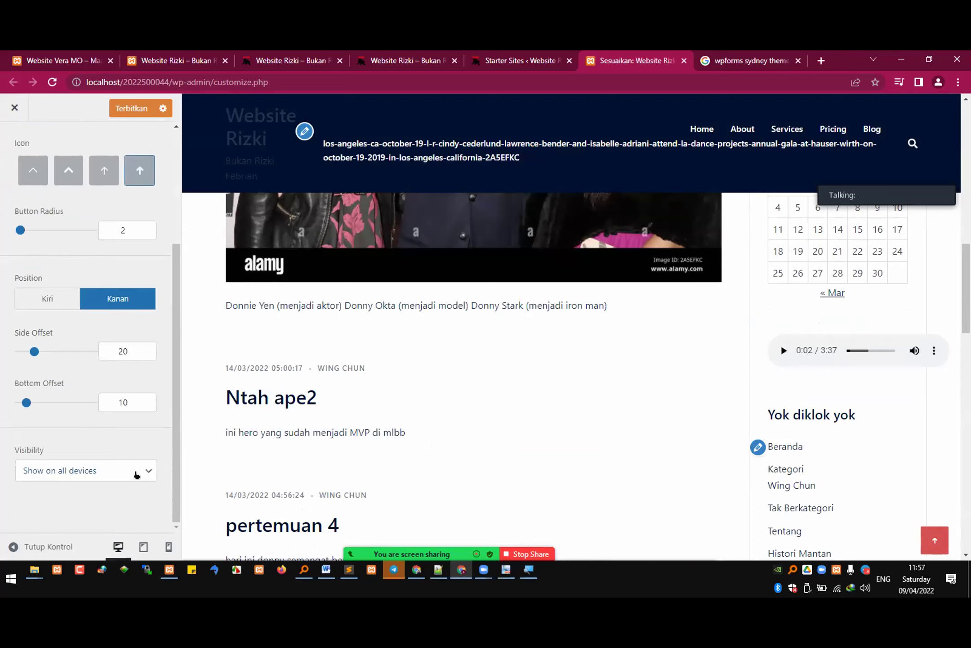
scroll(134, 473, "up", 4)
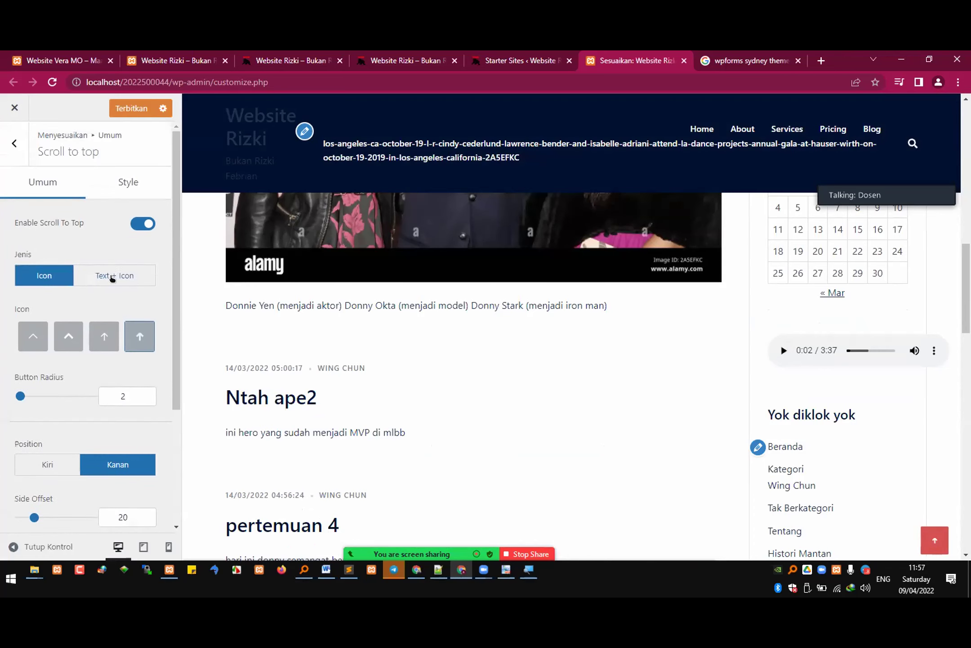
left_click(112, 275)
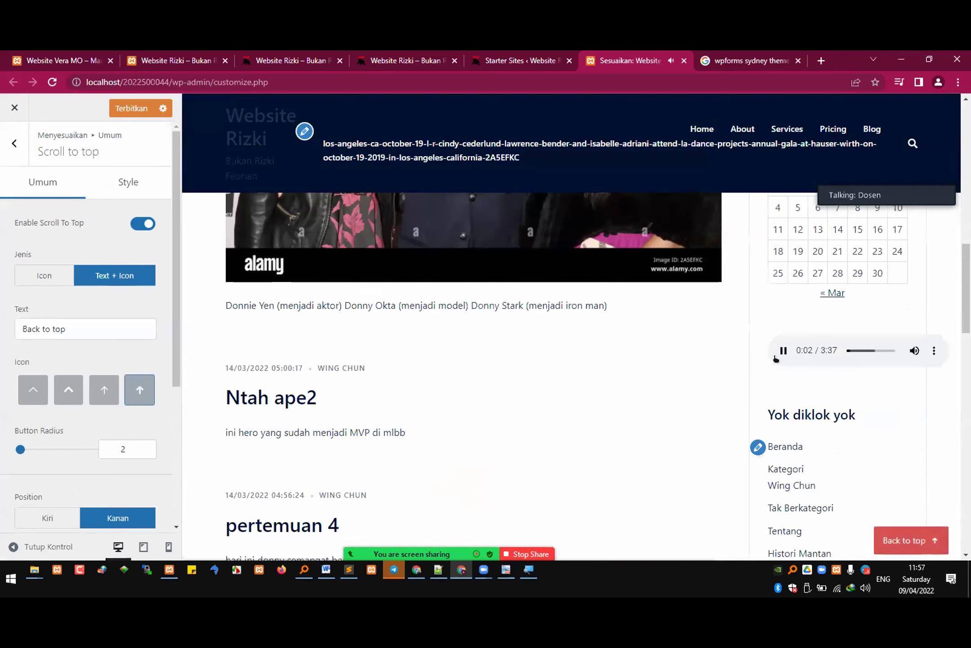
left_click(784, 353)
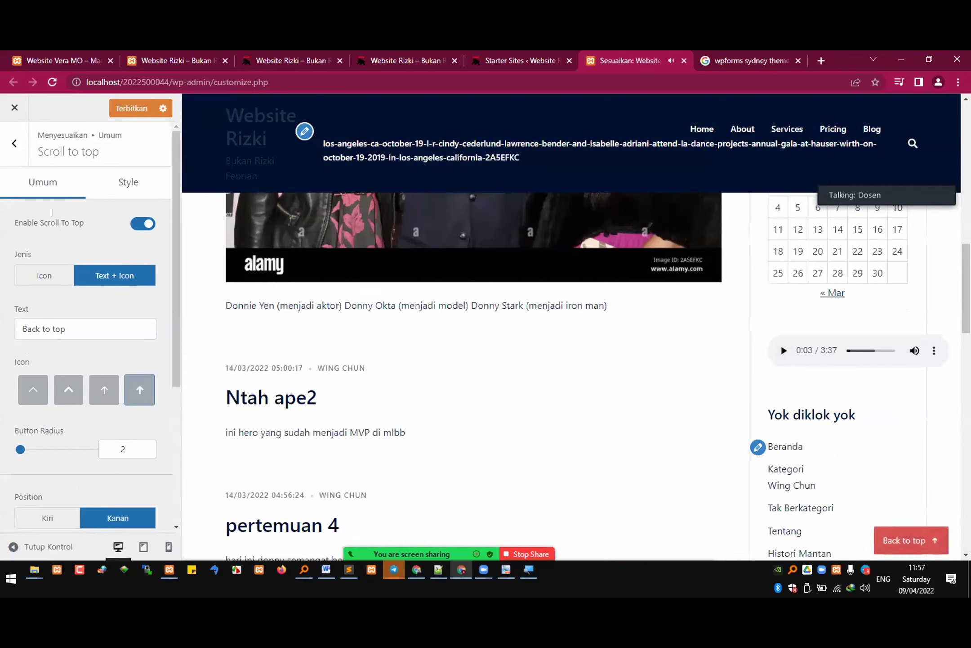
Give the back-to-top button a magenta background colour
left_click(118, 184)
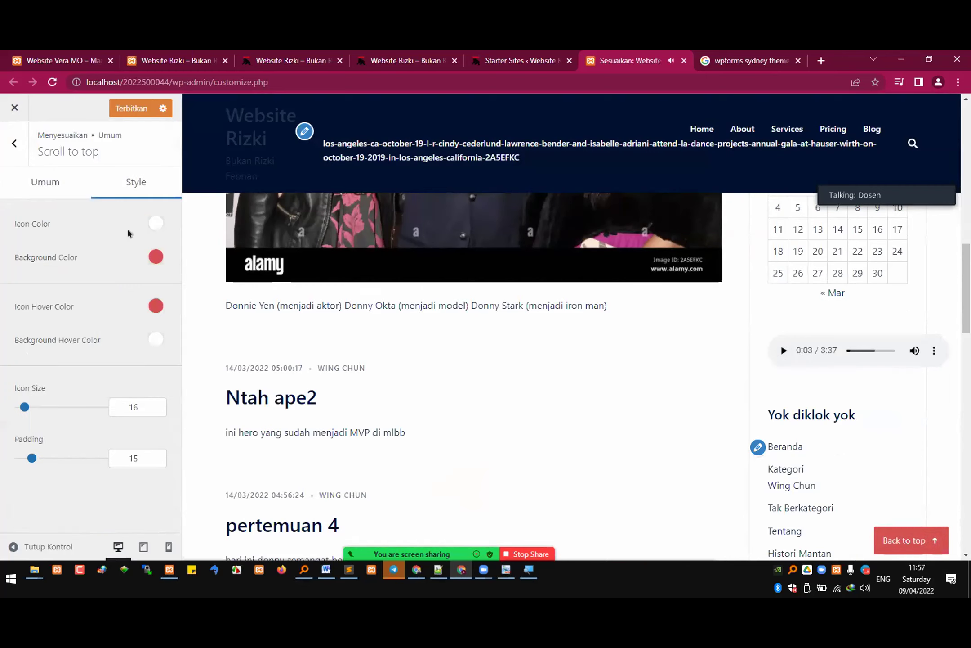
left_click(154, 256)
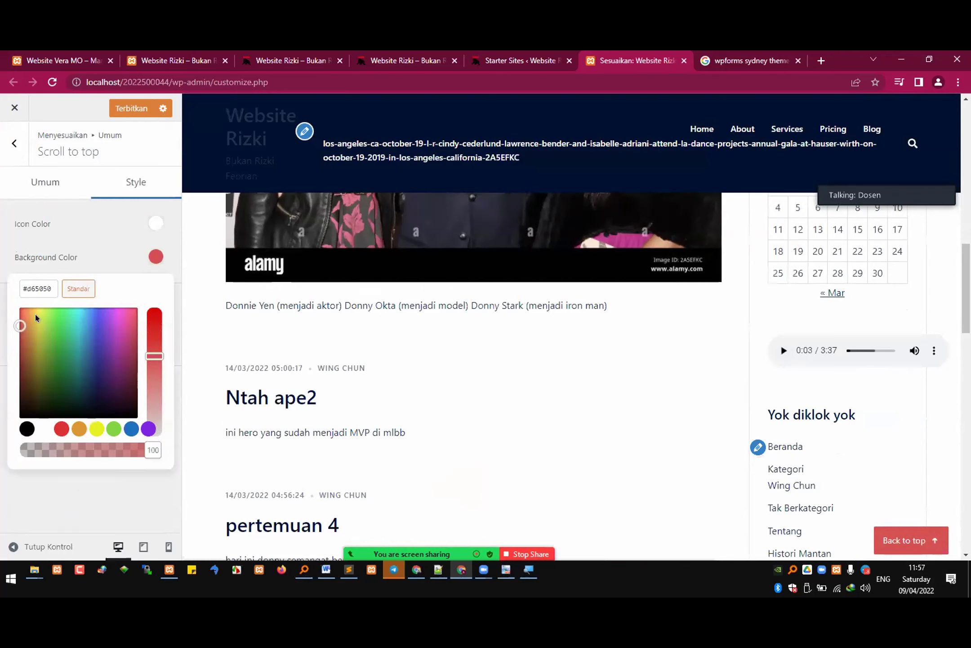
left_click(118, 315)
left_click(120, 346)
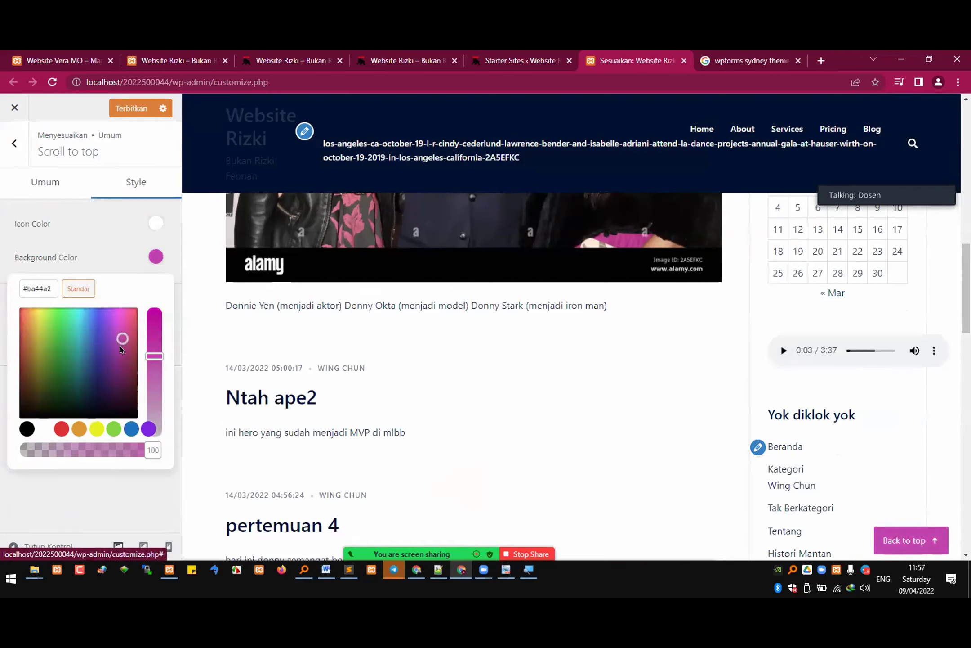
left_click(110, 244)
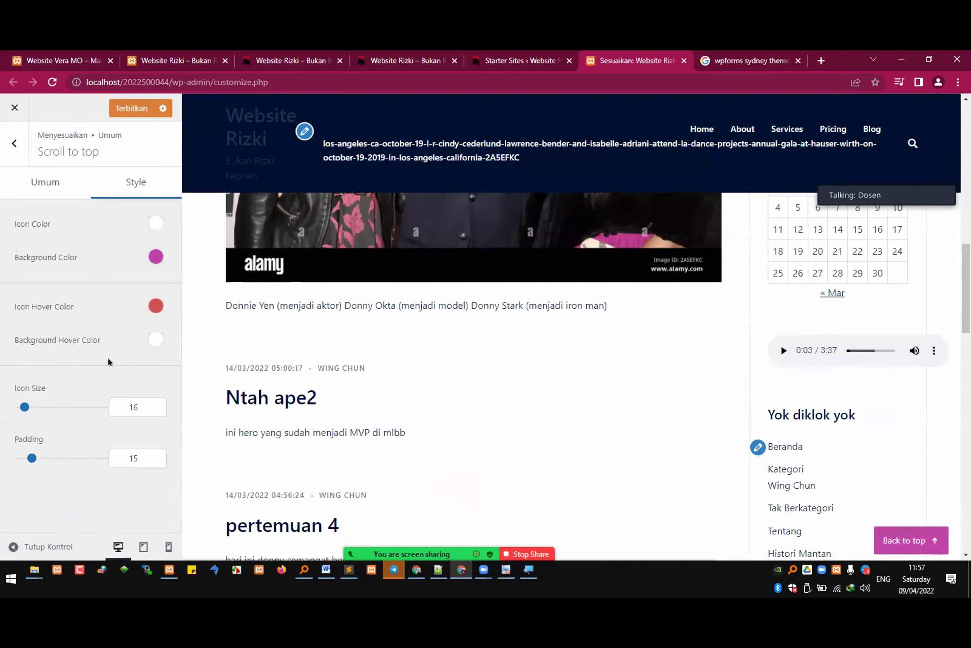
Set the button's Background Hover Color to #ff0202 red and publish
left_click(153, 339)
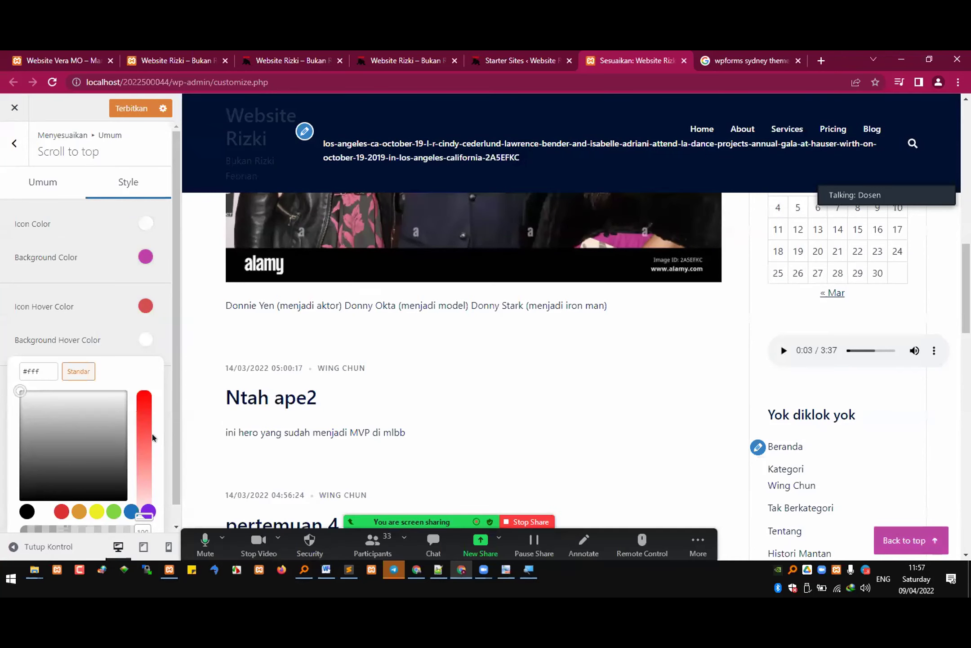
left_click(143, 399)
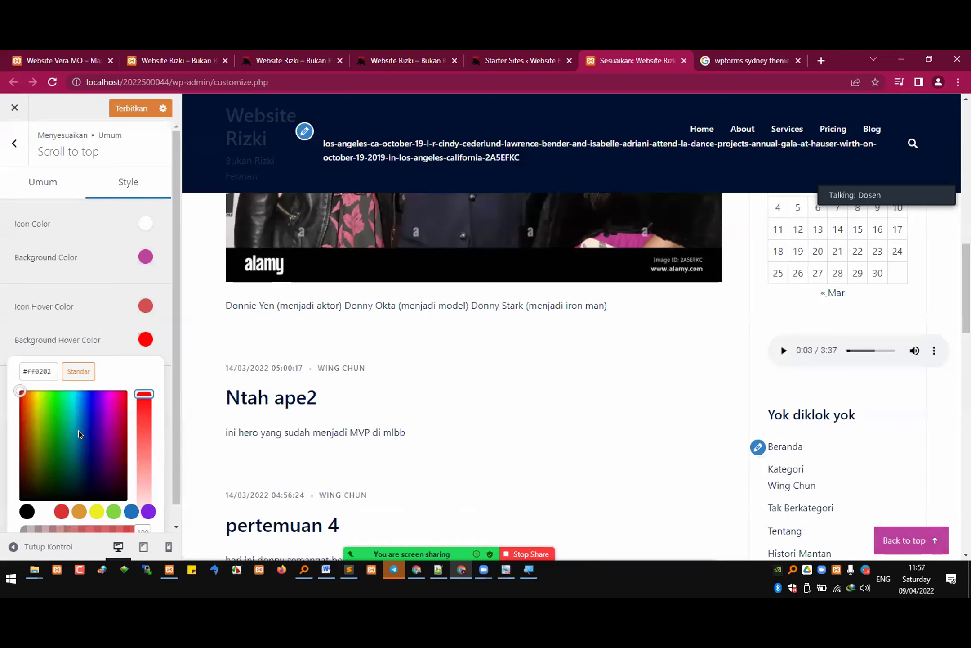
scroll(111, 430, "down", 1)
left_click(161, 414)
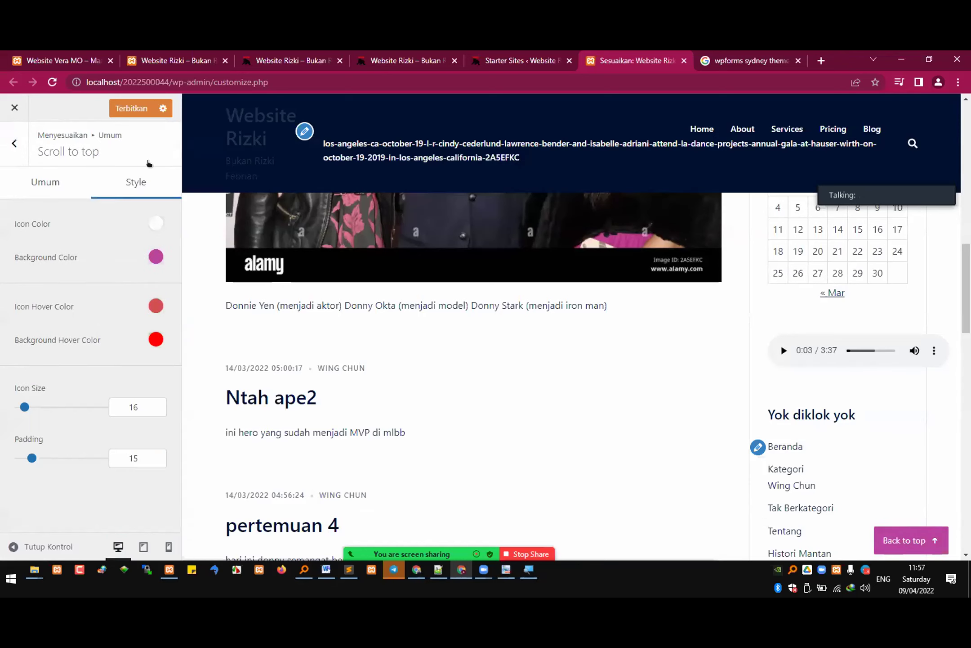
left_click(147, 101)
left_click(18, 143)
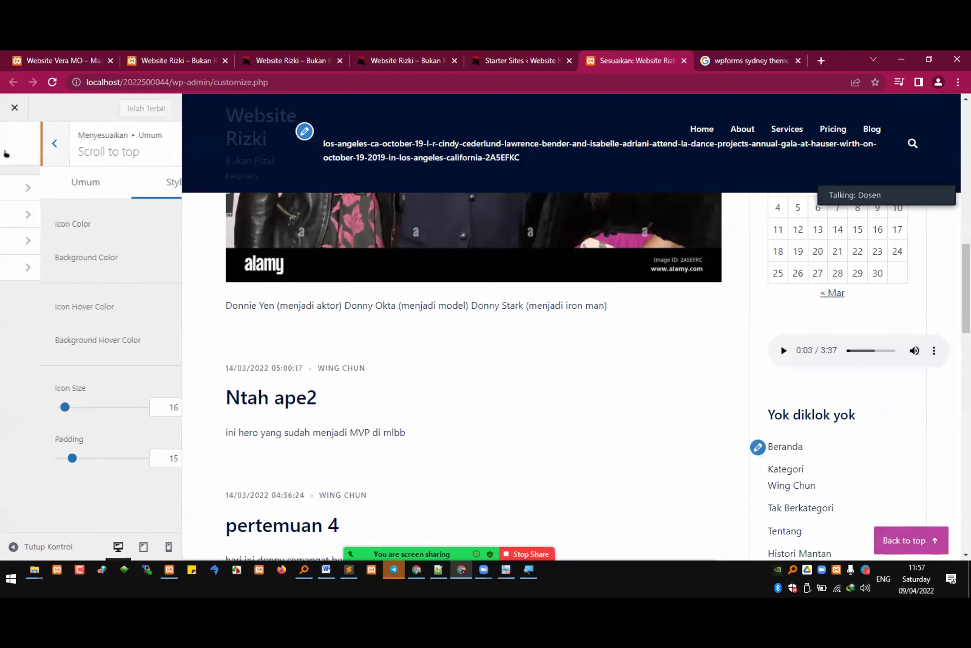
left_click(54, 267)
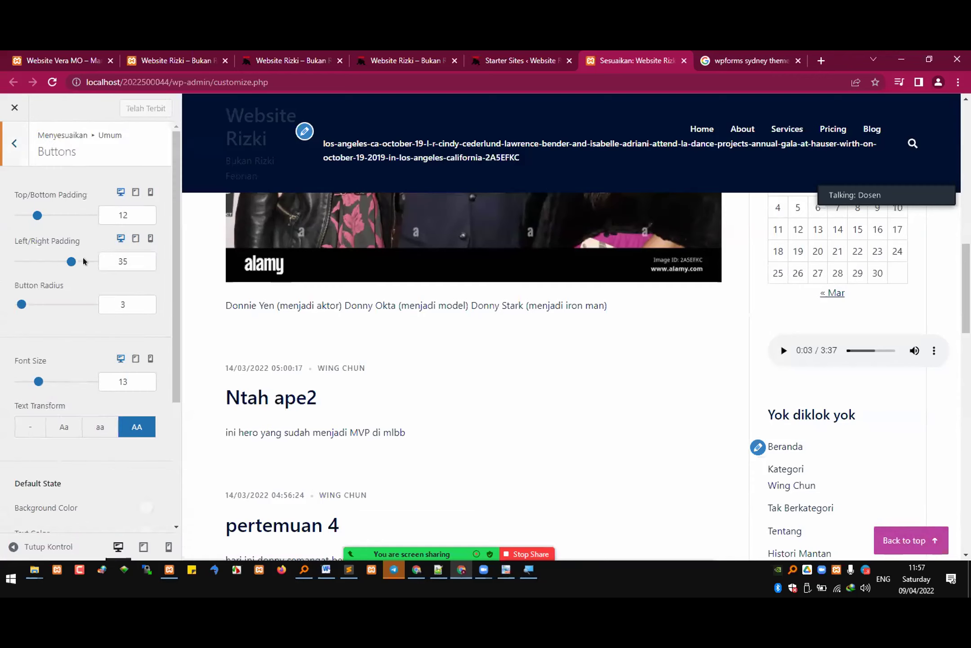
left_click(15, 143)
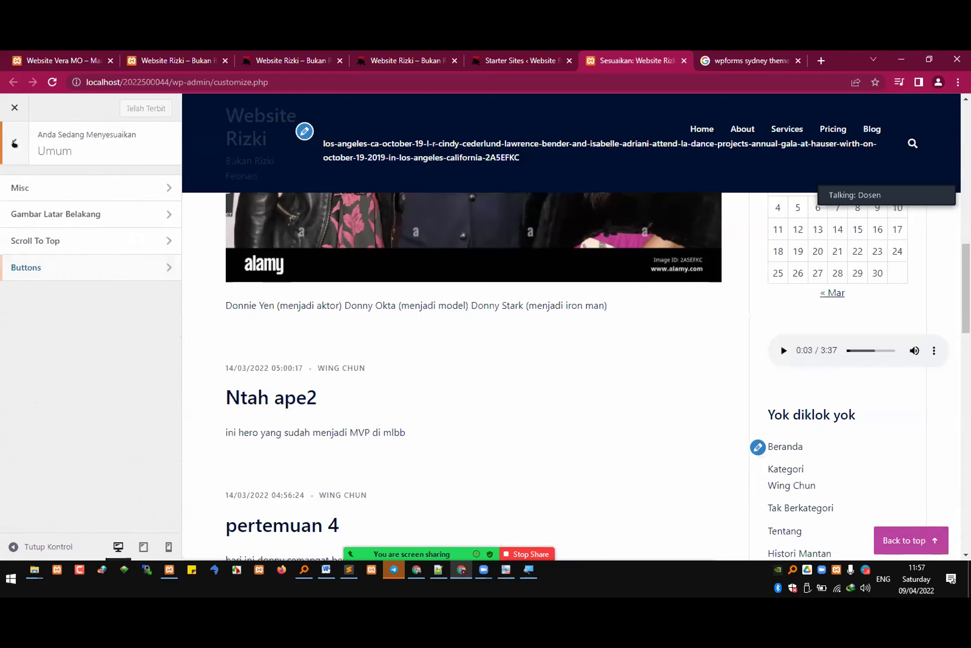
Set the front page Hero Type to 'Slider selayar penuh' (full-screen slider)
left_click(15, 143)
left_click(93, 333)
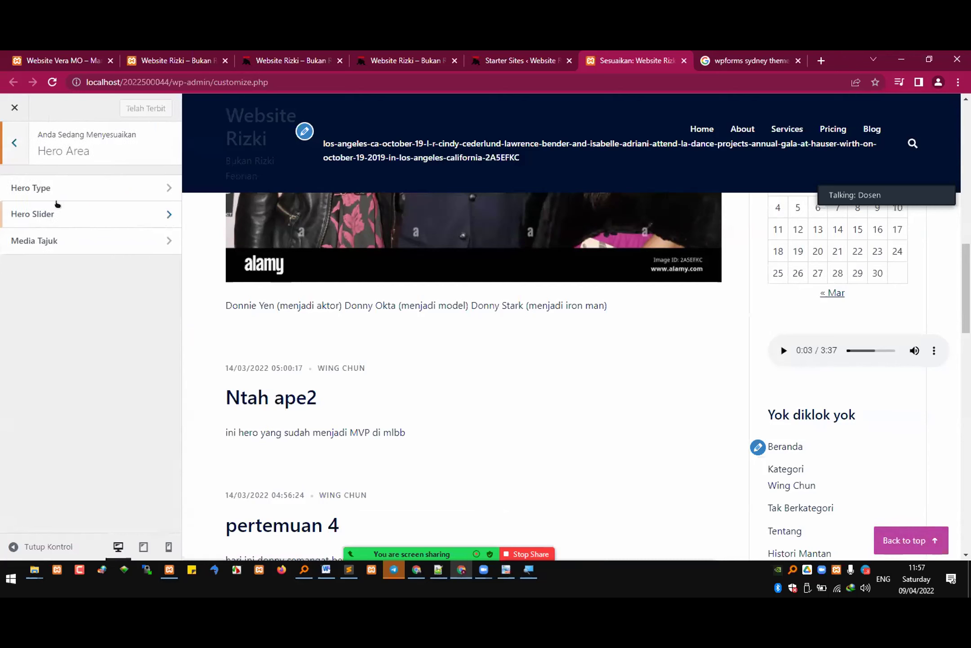
left_click(65, 189)
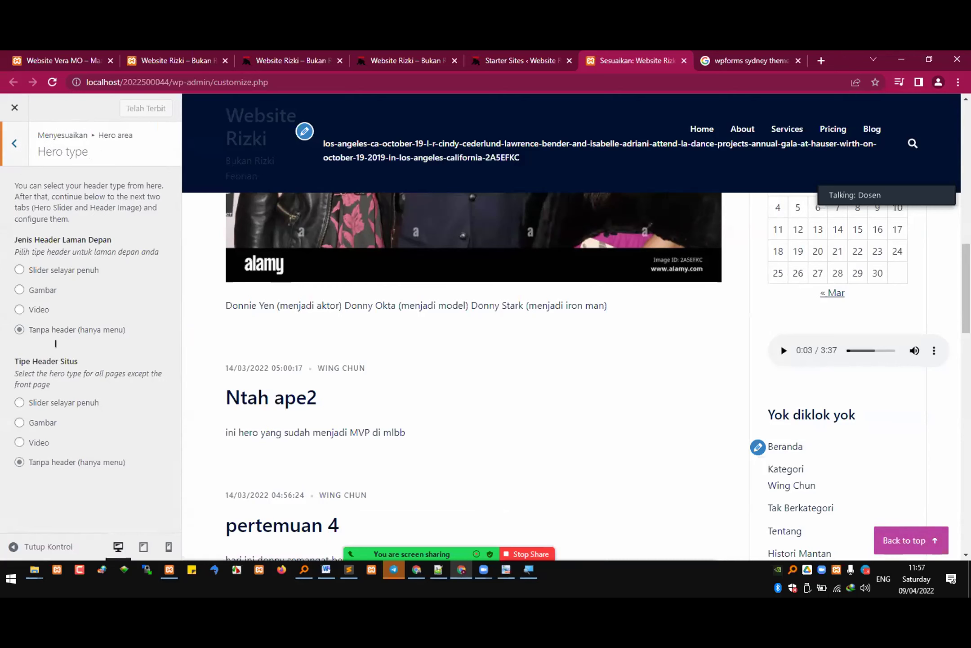
left_click(65, 270)
Set the site header Hero Type to 'Gambar' (image) for all other pages
scroll(719, 486, "up", 15)
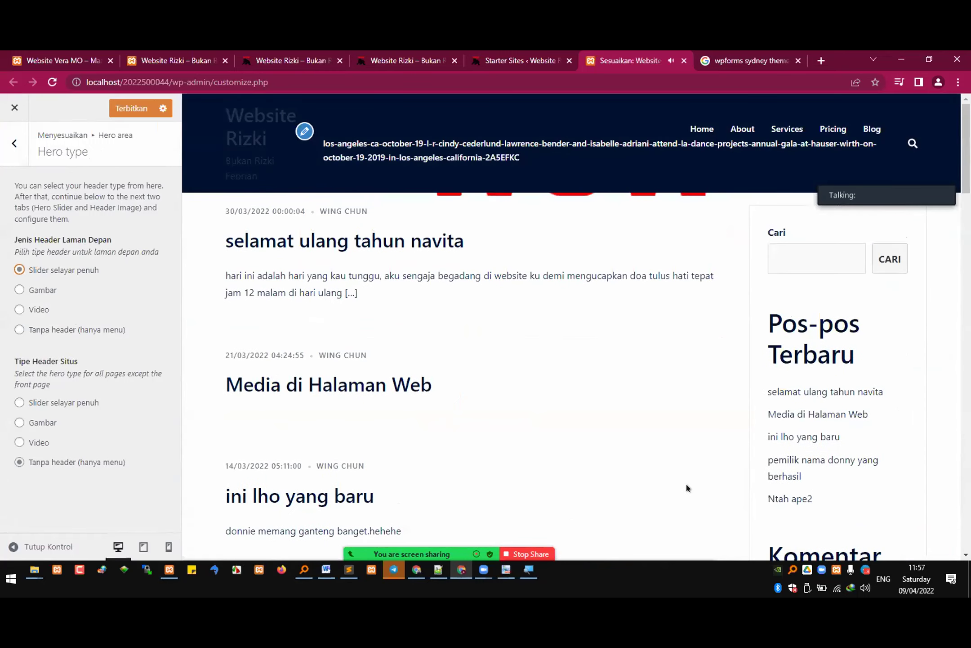
scroll(687, 482, "down", 10)
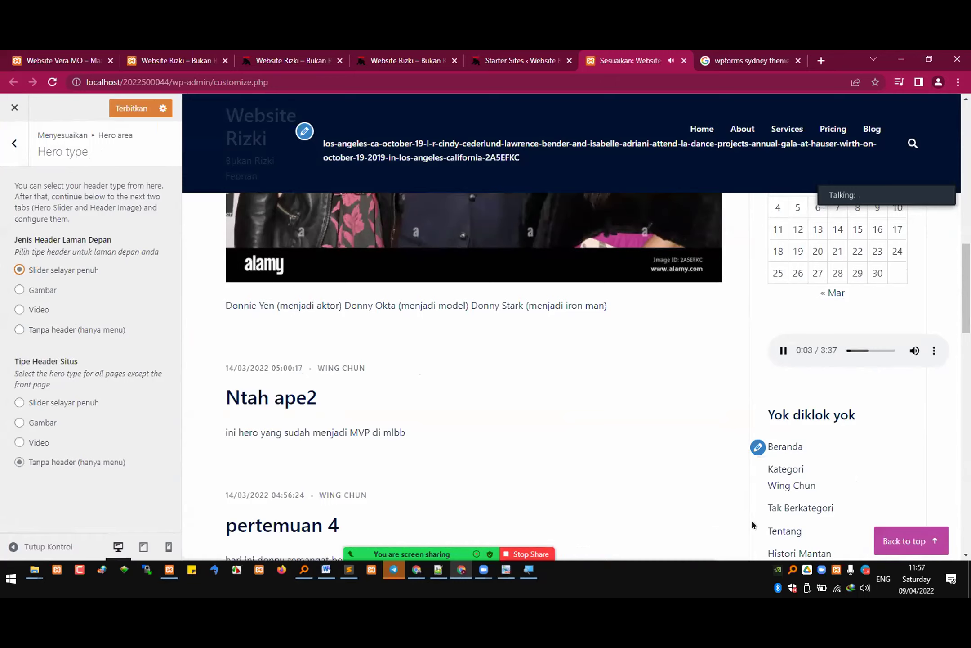
scroll(742, 517, "up", 5)
scroll(748, 510, "down", 10)
scroll(808, 557, "down", 10)
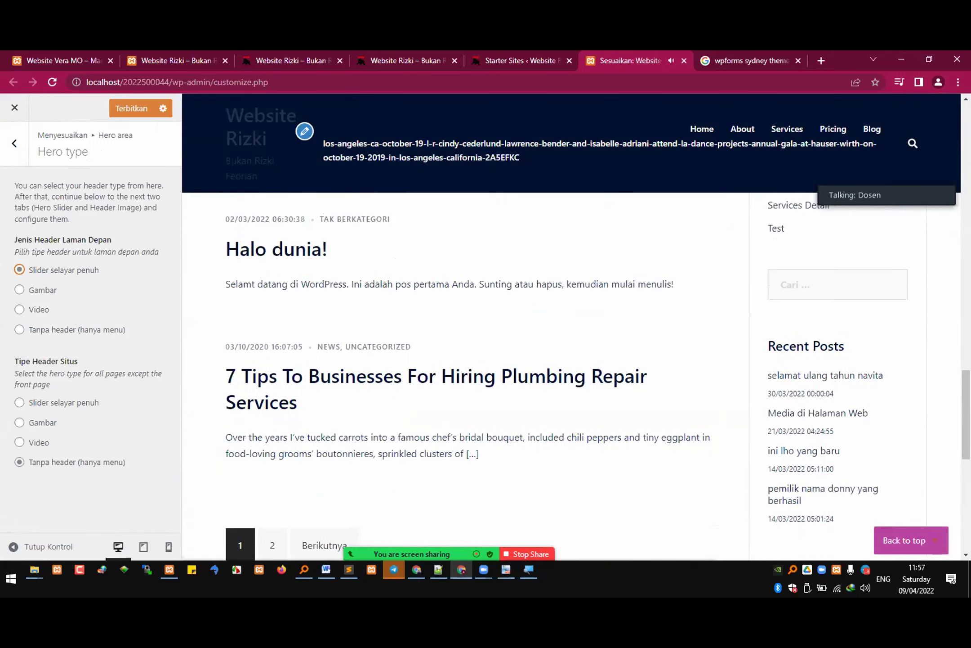
scroll(807, 556, "up", 15)
scroll(782, 472, "up", 1)
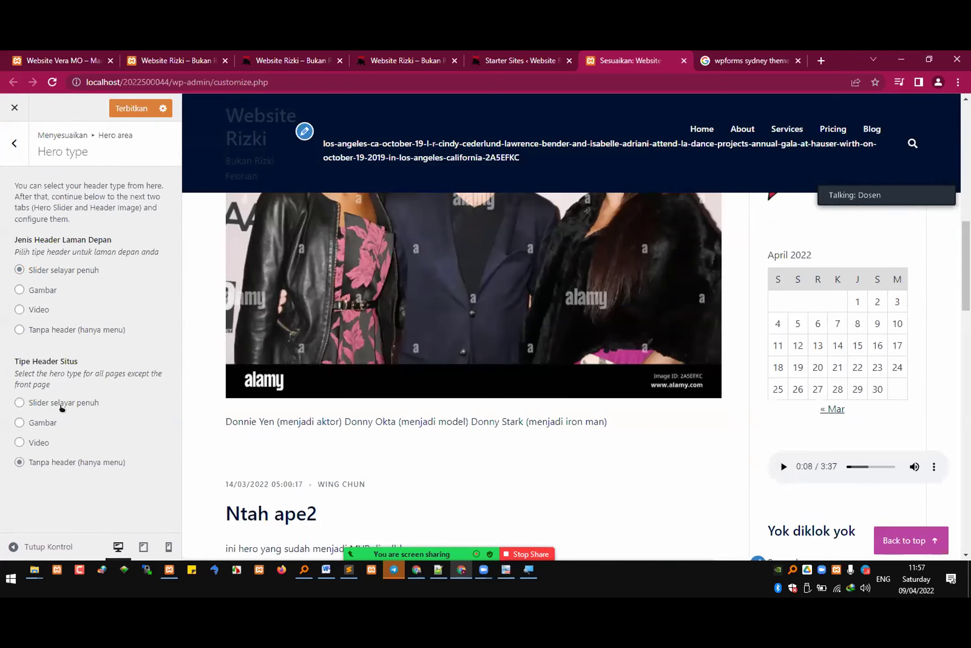
left_click(19, 423)
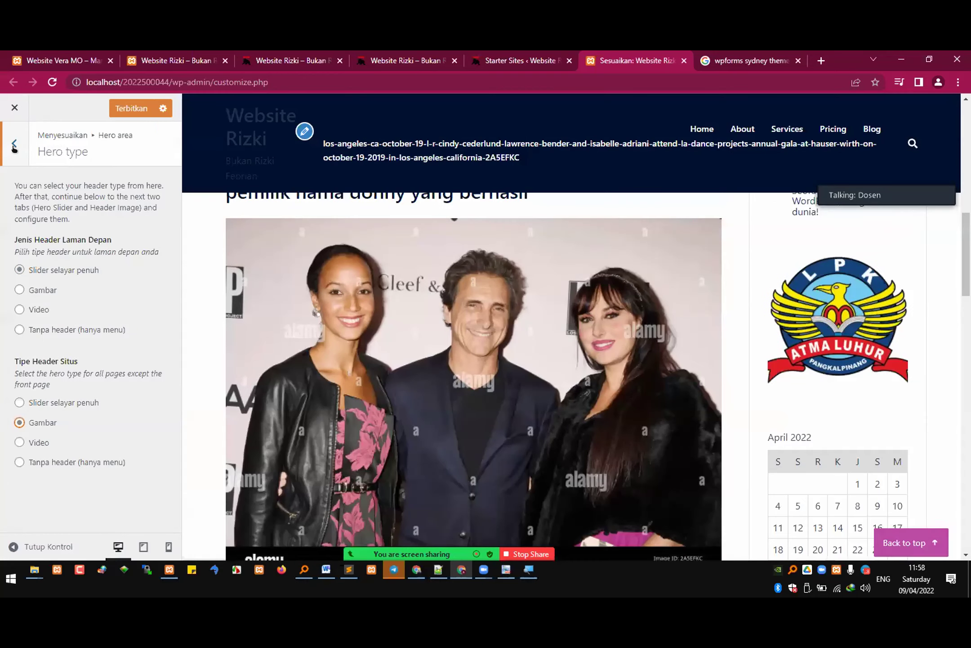
left_click(14, 145)
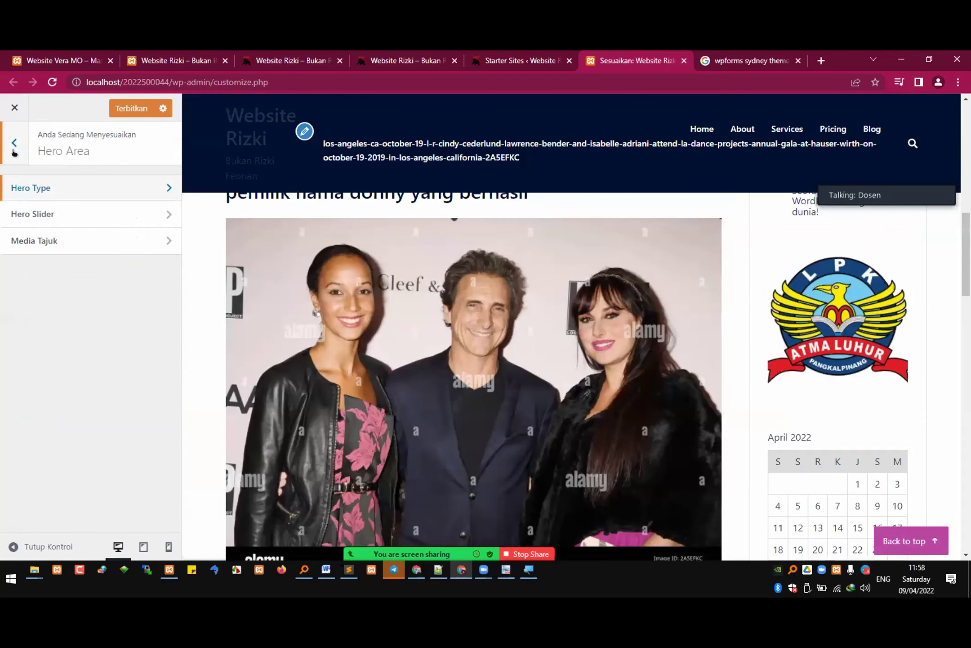
left_click(13, 141)
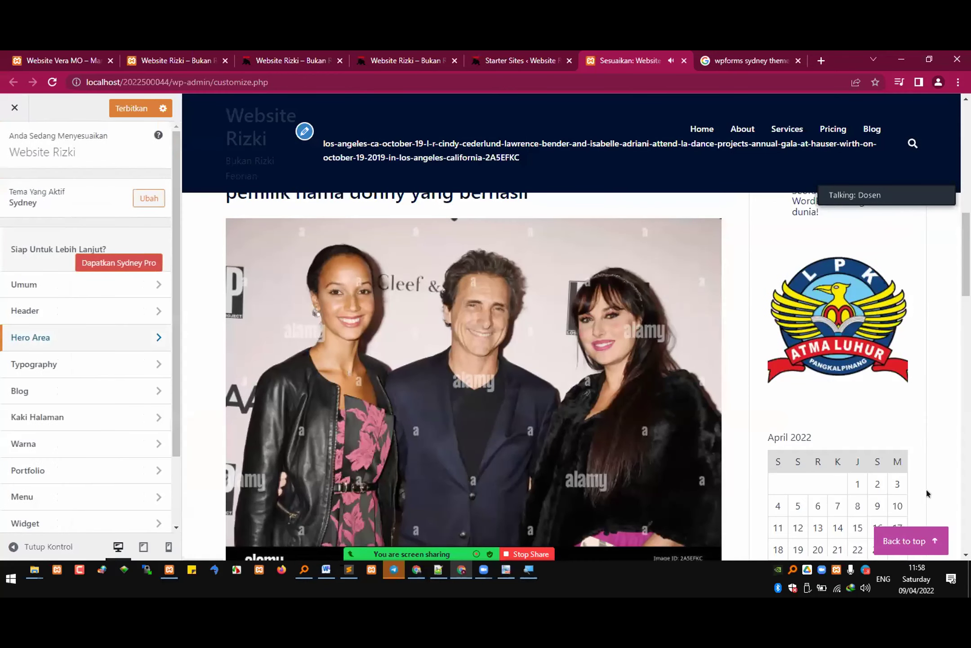
scroll(874, 471, "down", 8)
scroll(793, 264, "up", 2)
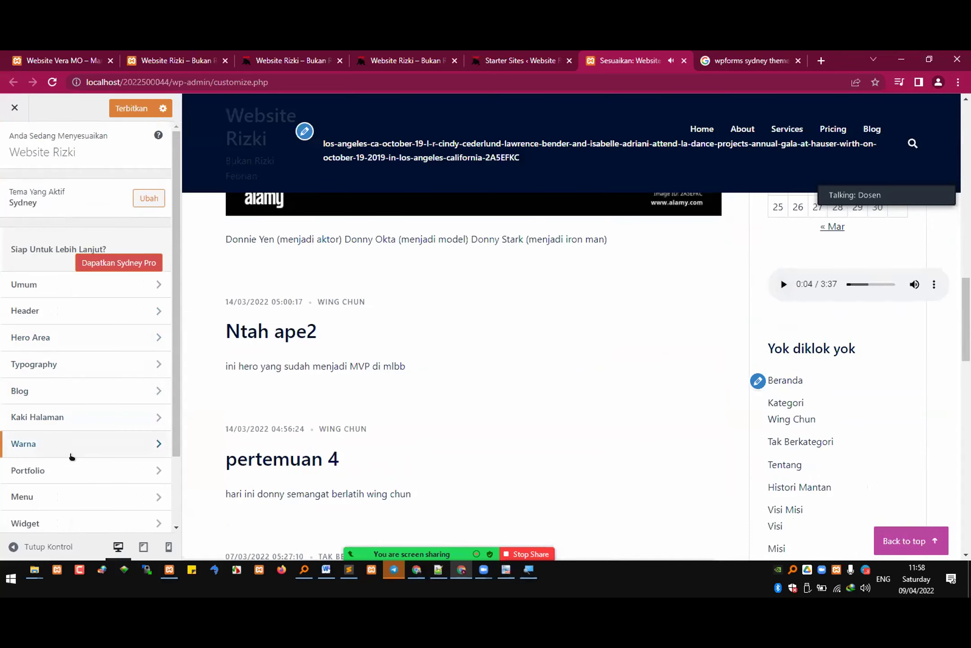
Choose Home as the static front page in Pengaturan Beranda and publish
scroll(74, 463, "down", 2)
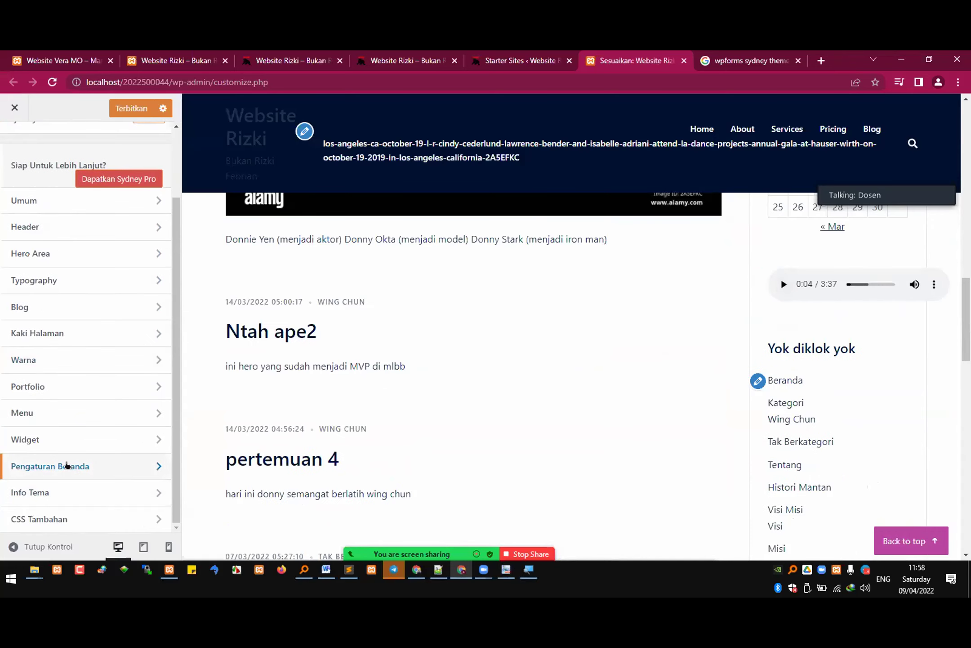
left_click(67, 467)
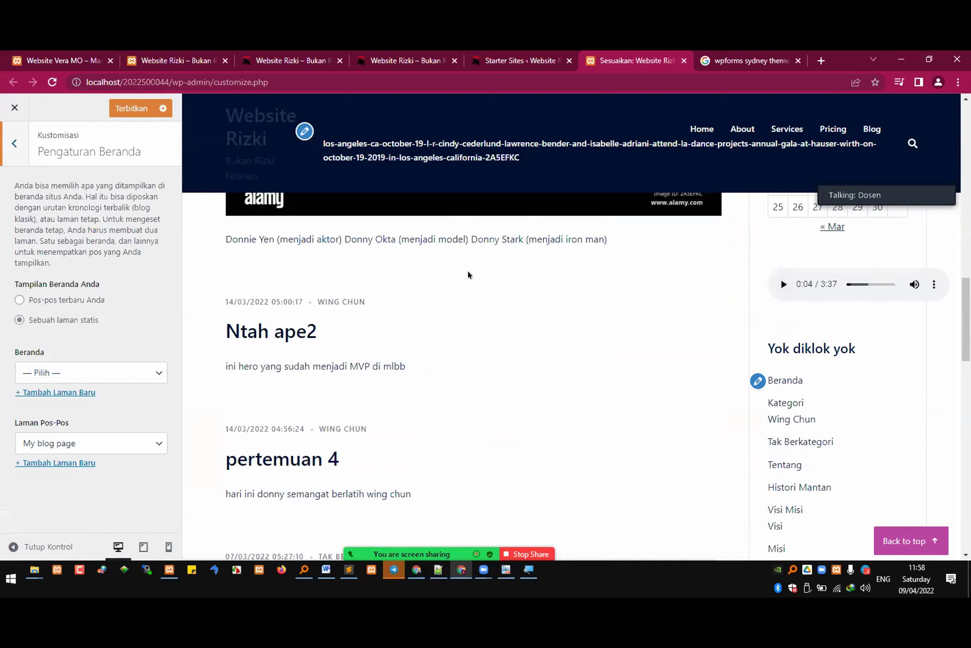
left_click(96, 380)
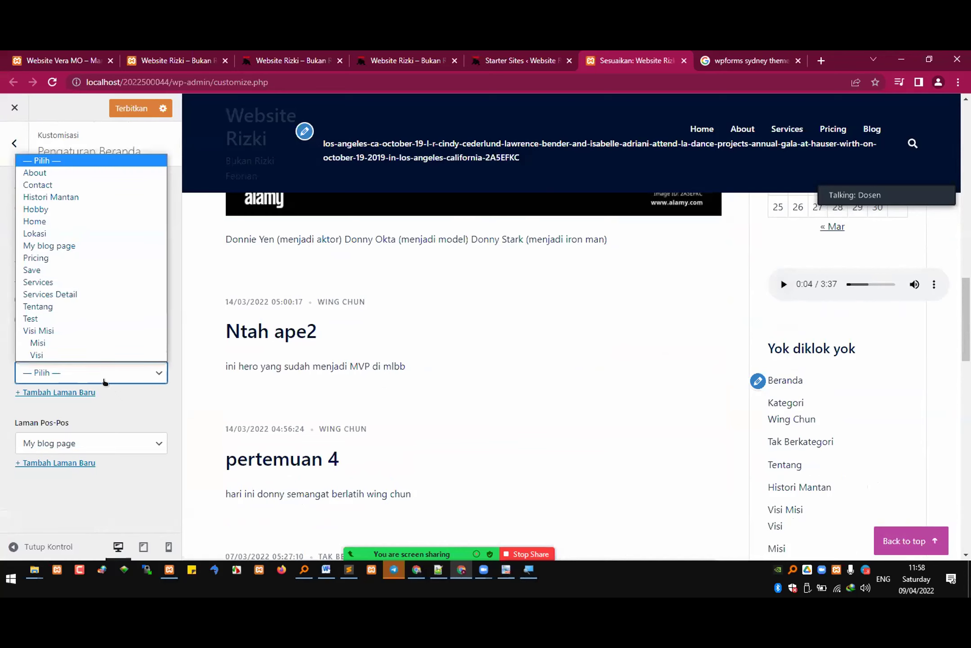
left_click(61, 225)
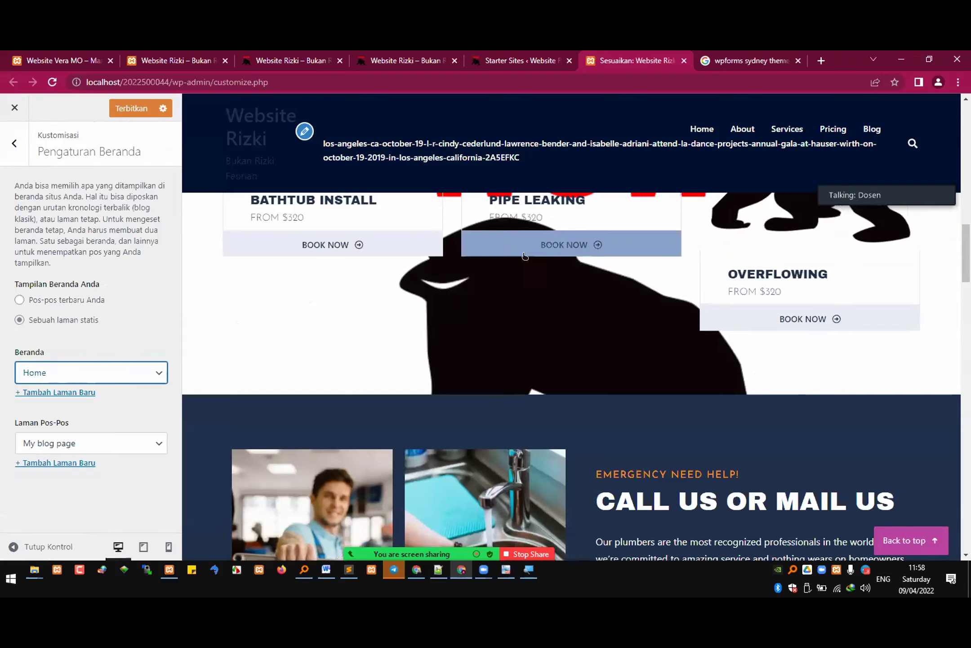
scroll(571, 300, "up", 5)
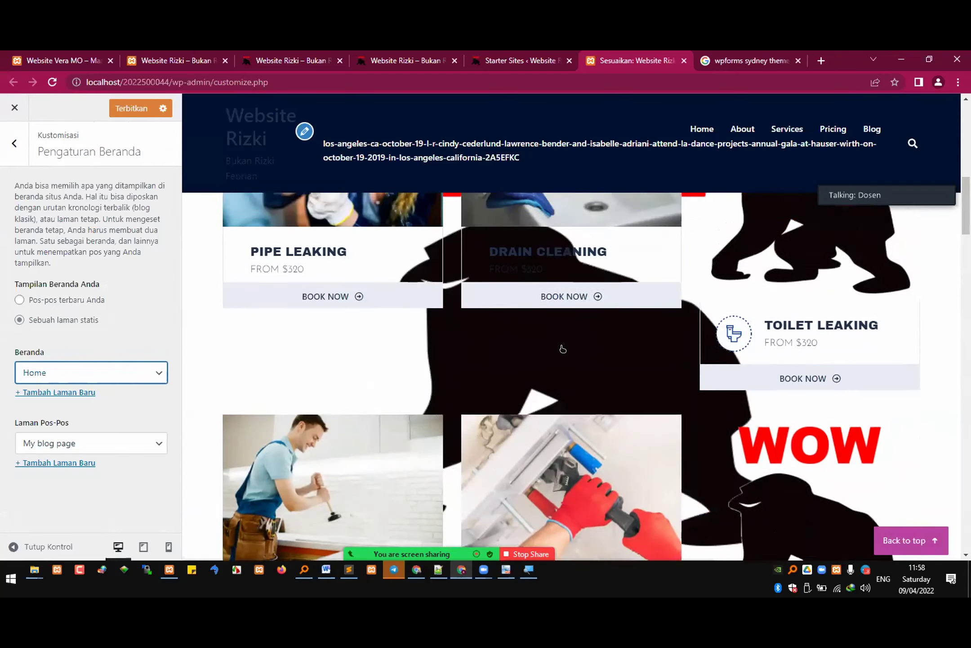
scroll(508, 335, "up", 3)
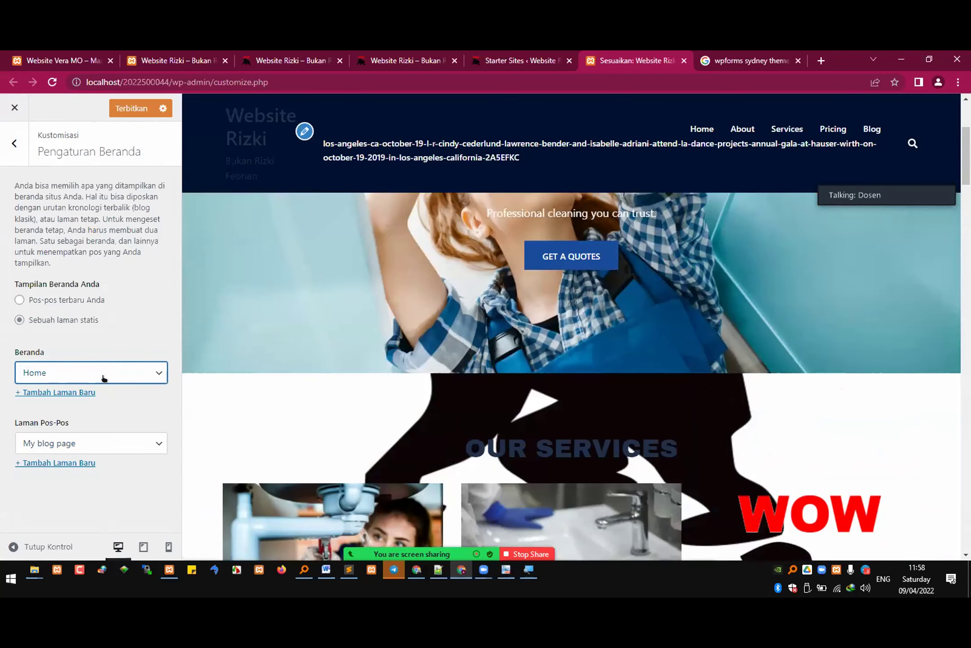
left_click(130, 108)
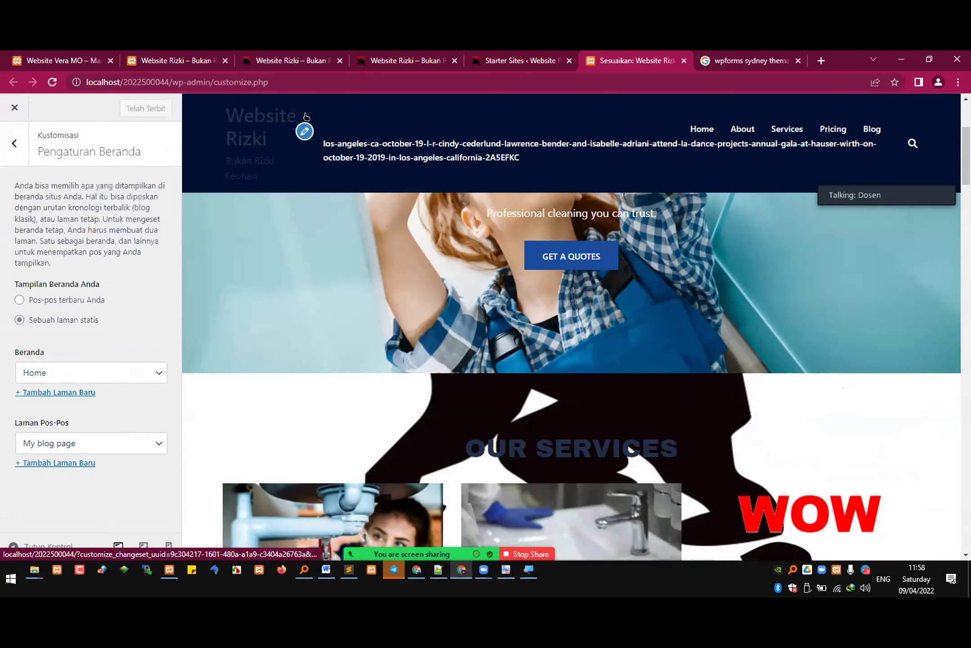
left_click(530, 52)
Reload the live front page and look at the Blog page
left_click(389, 54)
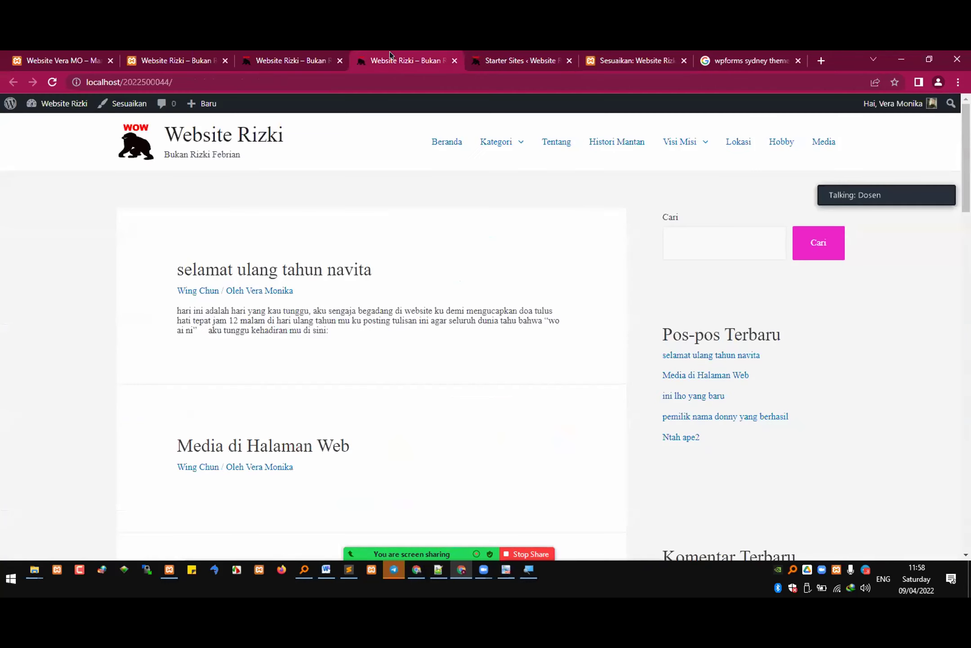
left_click(51, 84)
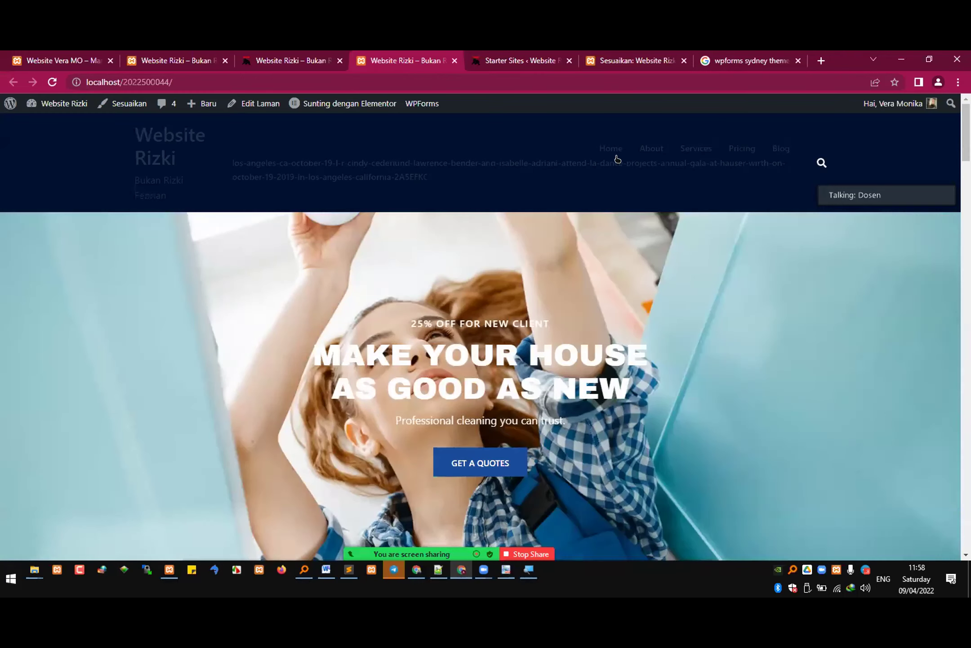
left_click(785, 153)
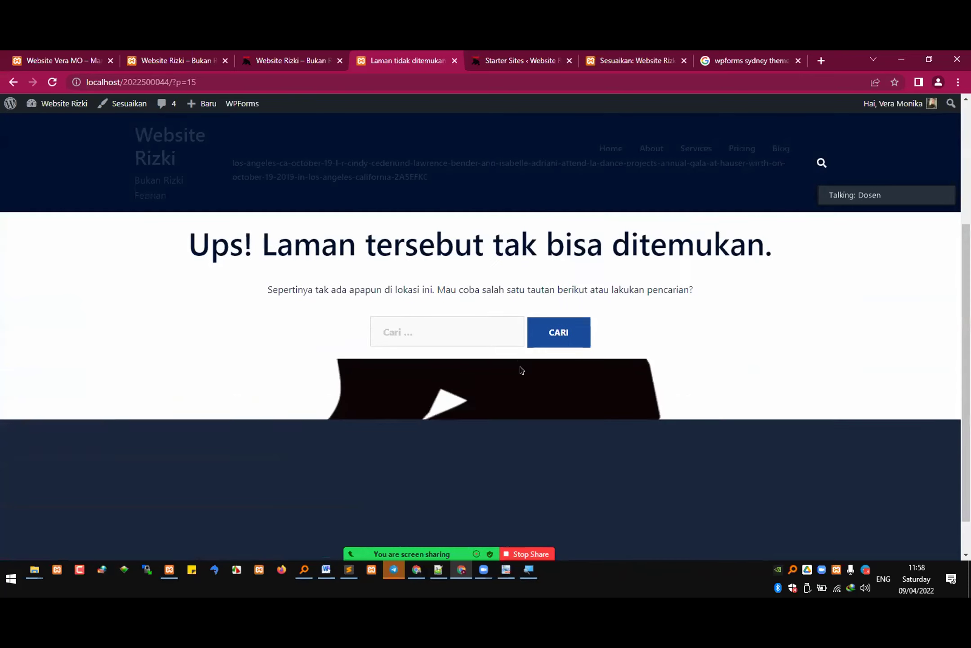
scroll(449, 360, "up", 4)
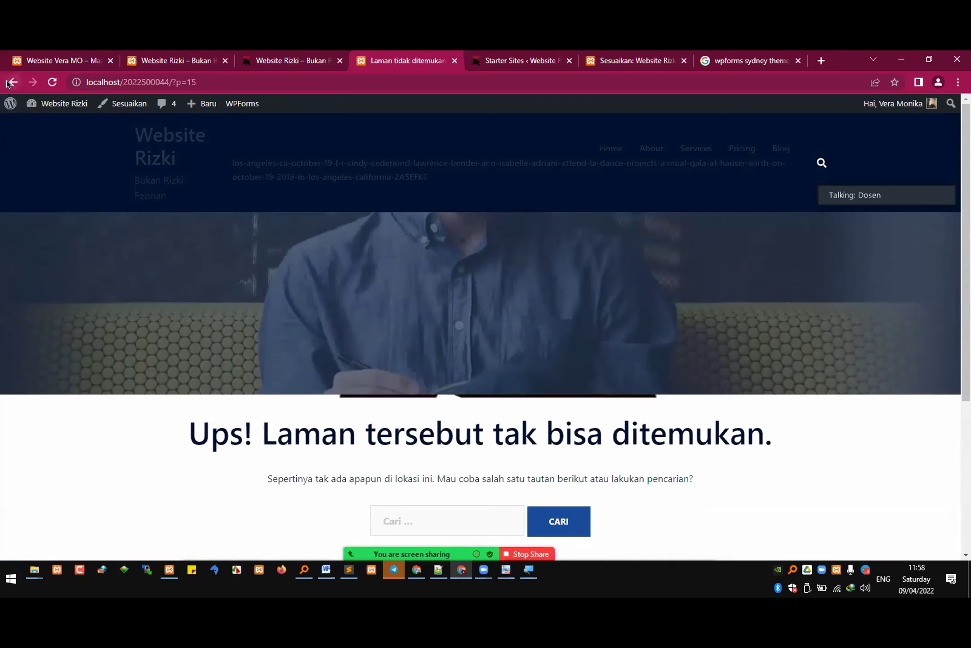
key("alt+Left")
Scroll through the homepage's Plumber layout and return to the Starter Sites tab
scroll(462, 311, "down", 15)
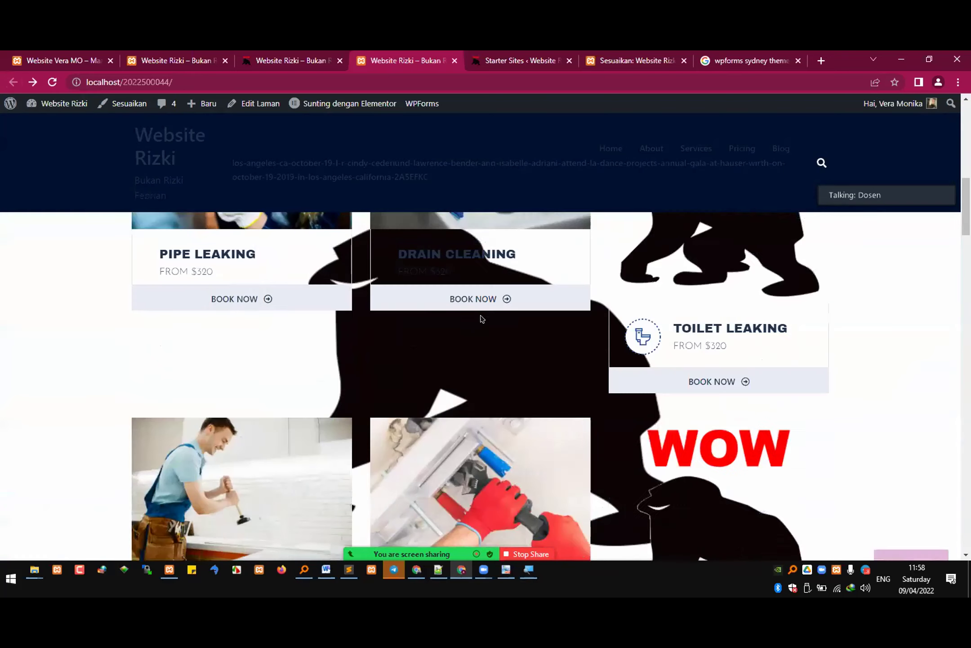
scroll(517, 337, "down", 5)
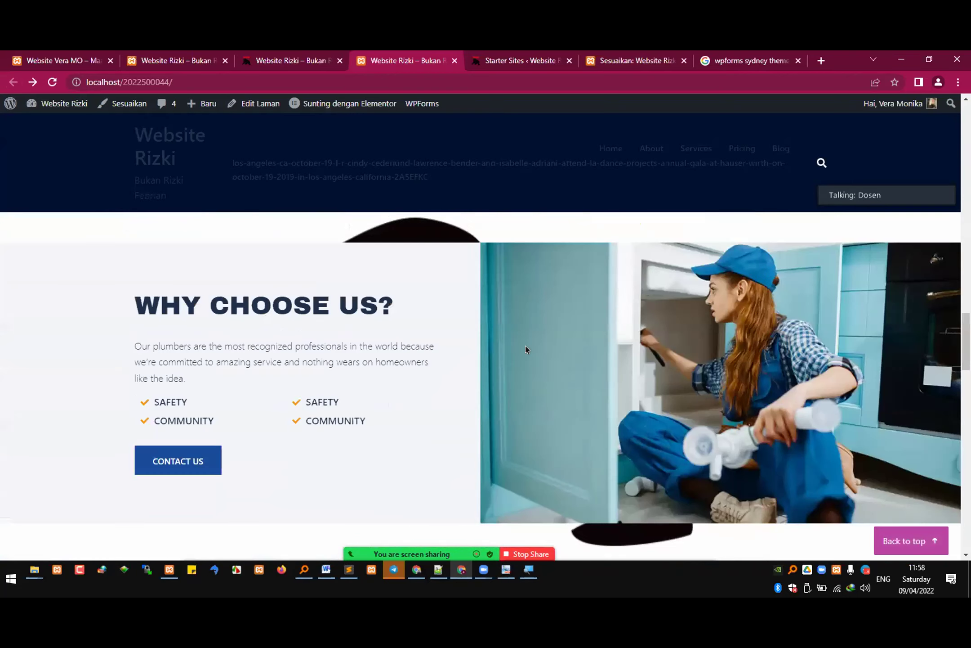
scroll(523, 344, "down", 20)
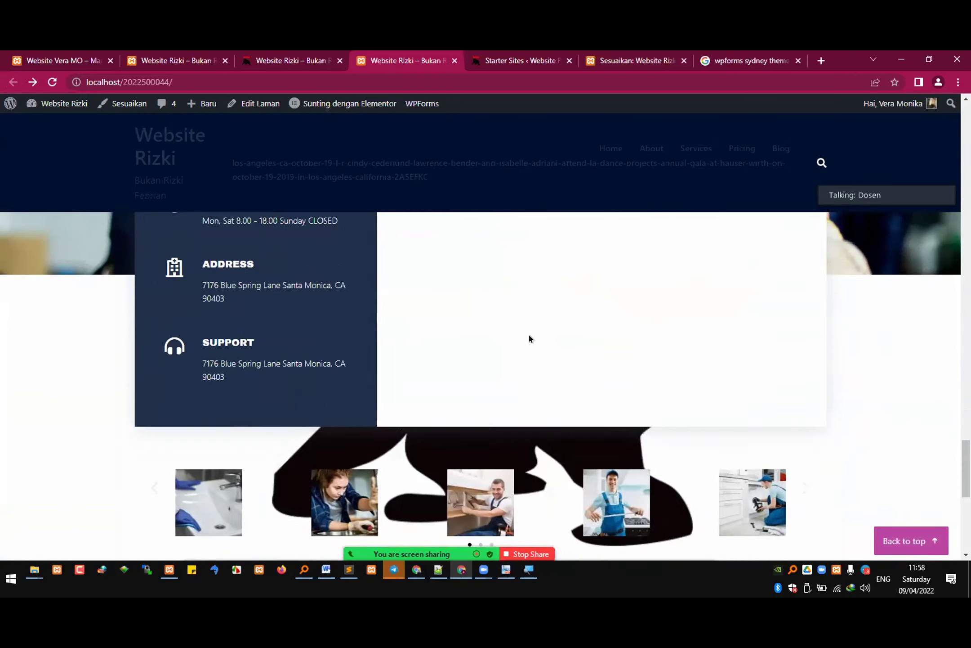
scroll(539, 349, "down", 4)
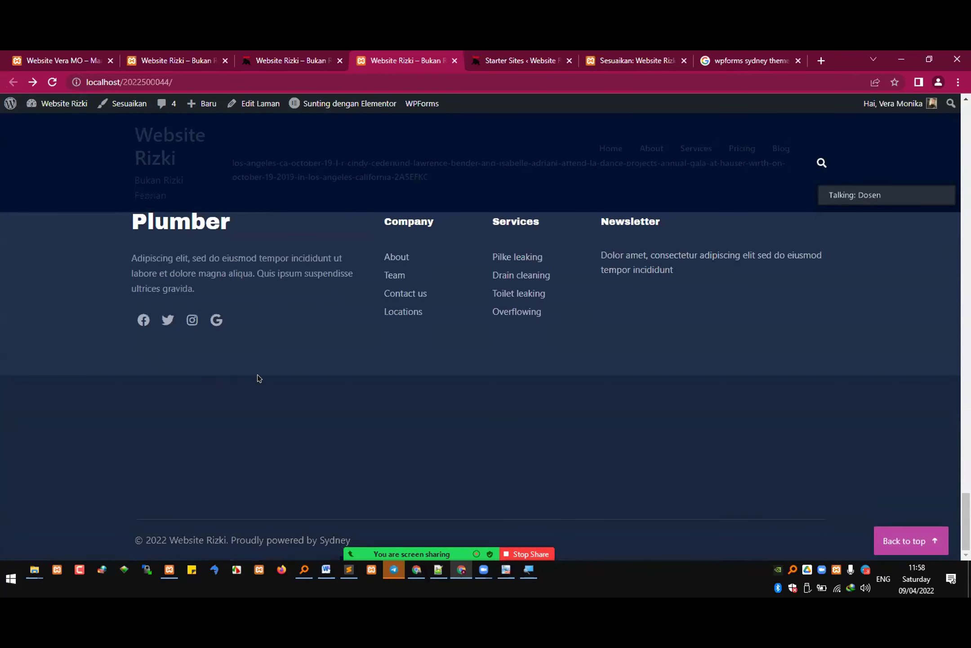
scroll(306, 398, "up", 10)
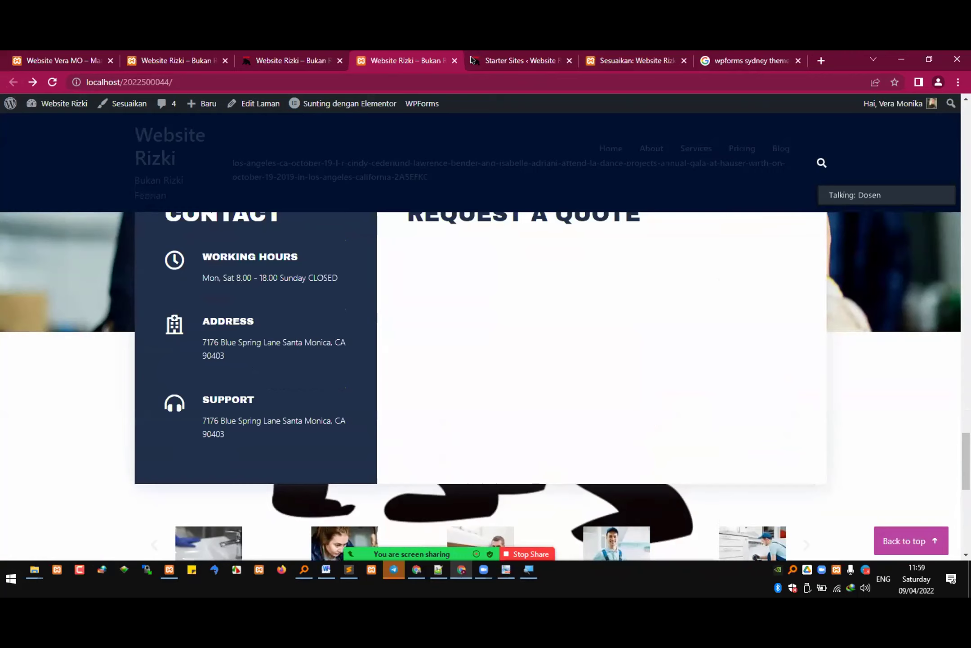
left_click(500, 61)
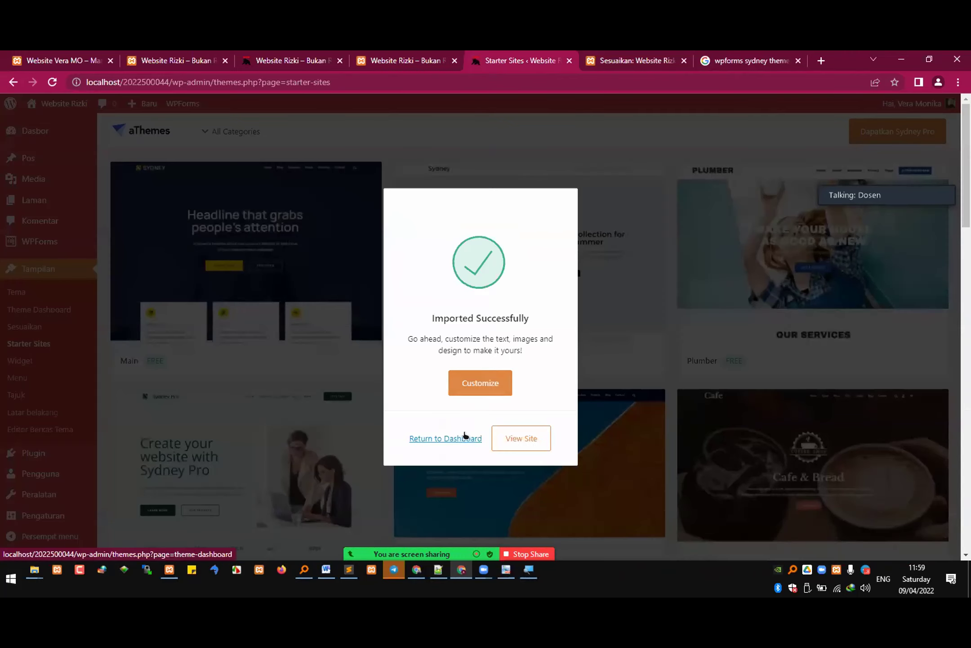
Dismiss the success message and confirm importing the Main starter site
left_click(762, 377)
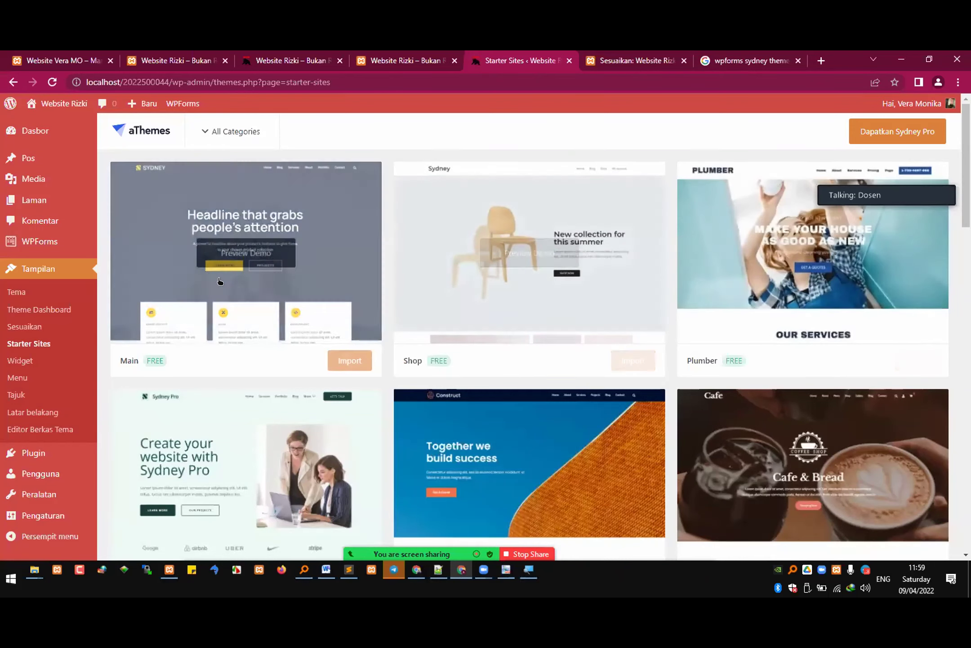
left_click(355, 358)
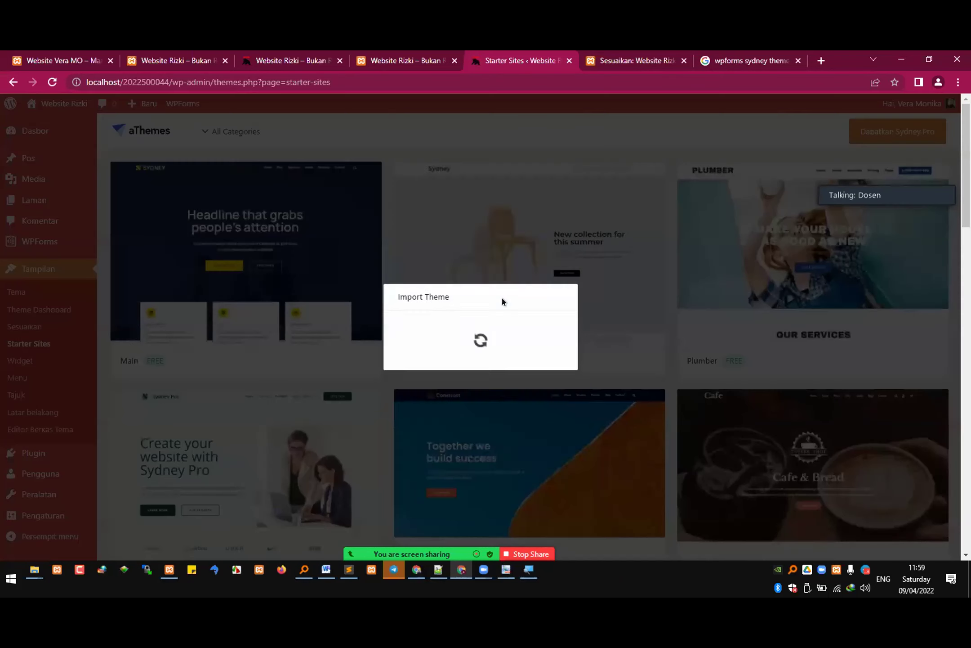
left_click(533, 444)
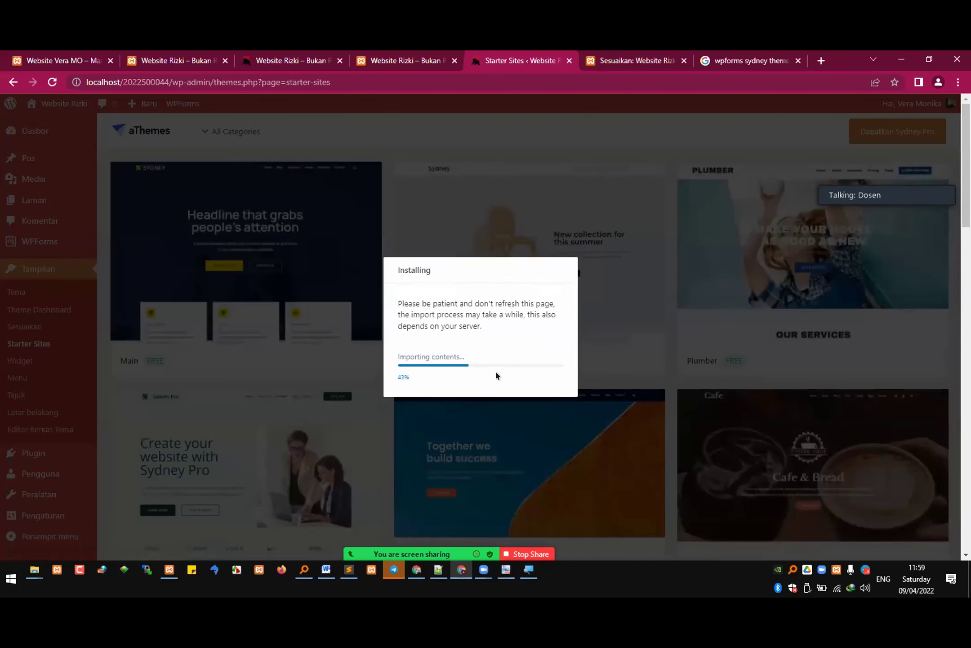
left_click(657, 54)
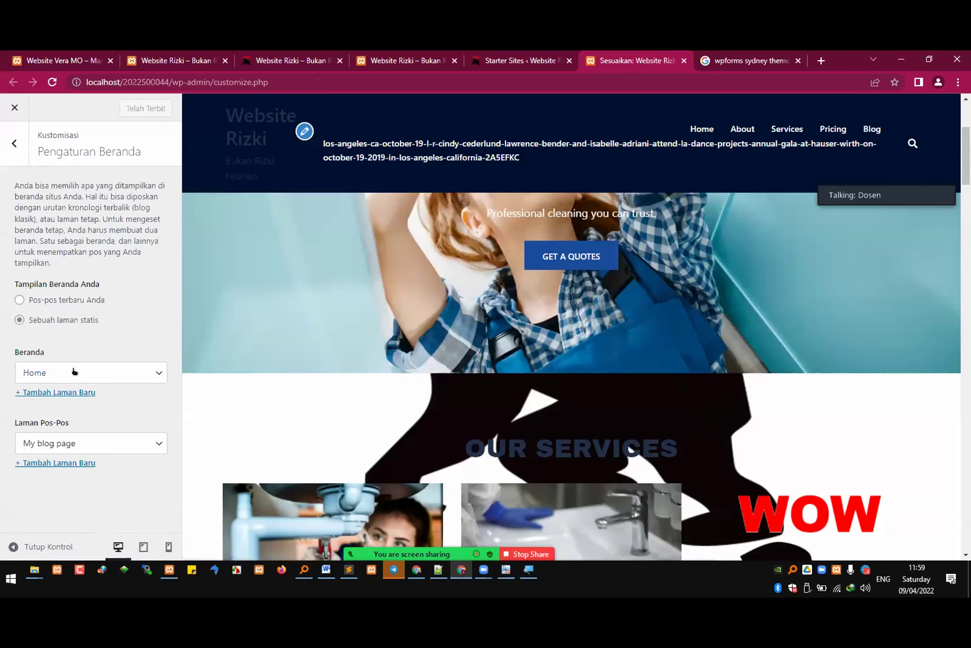
Confirm Home as front page, then open the live homepage with Sunting dengan Elementor
left_click(44, 377)
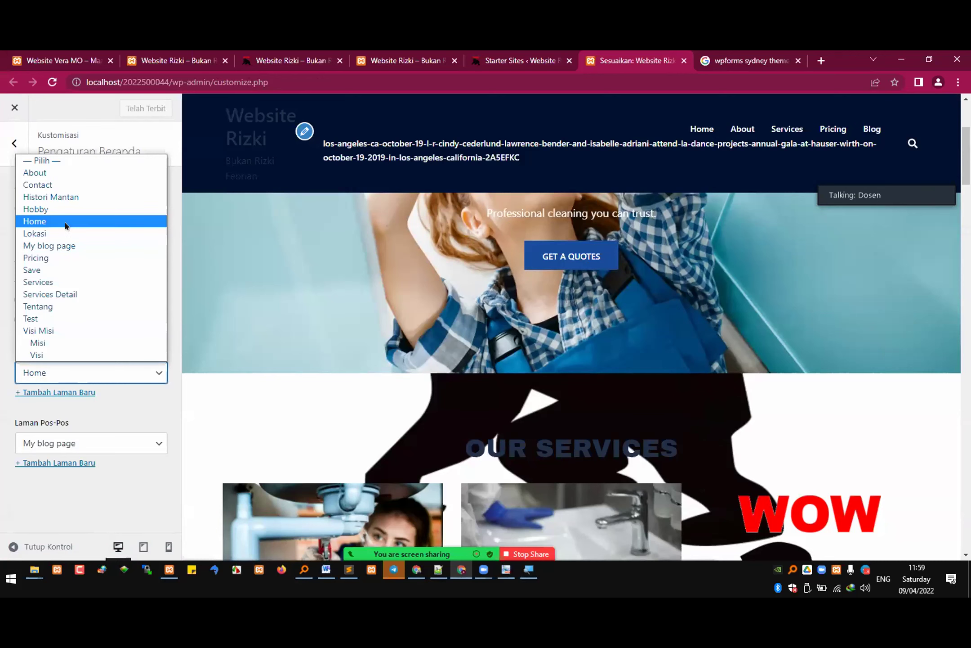
left_click(392, 55)
left_click(392, 55)
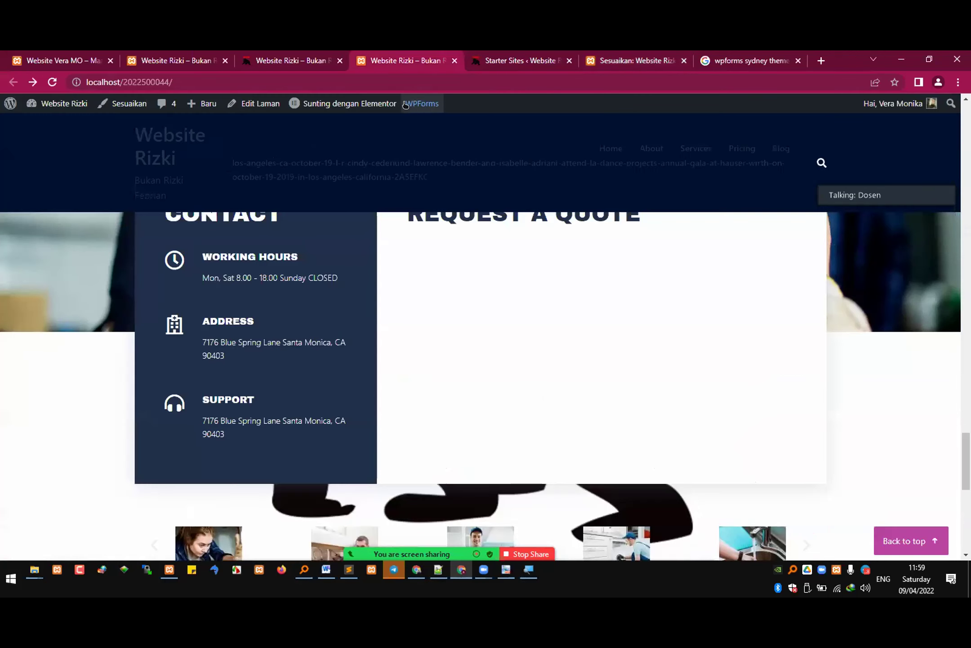
mouse_move(322, 111)
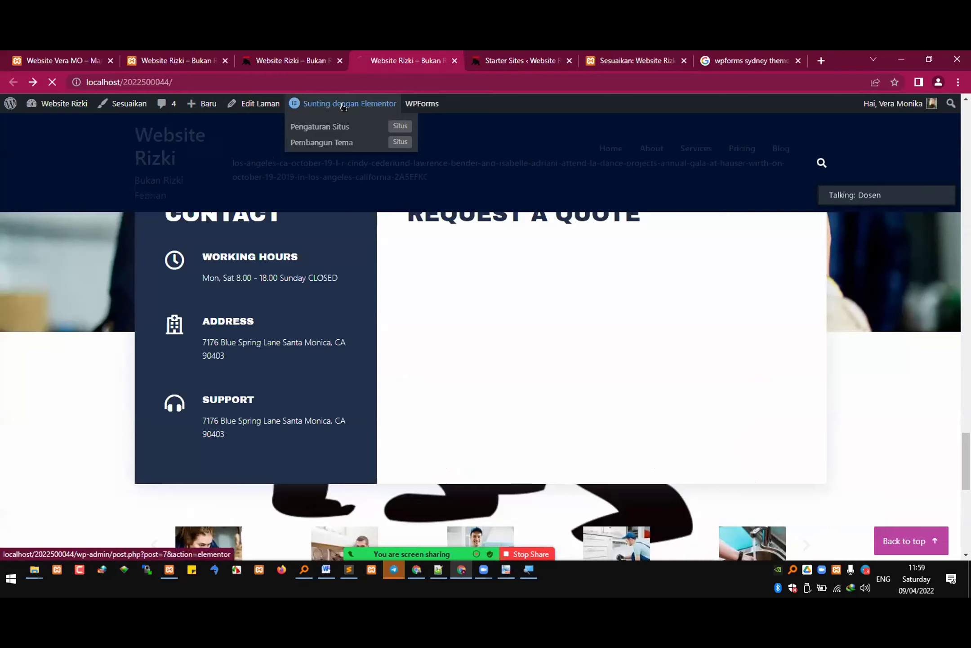
left_click(343, 104)
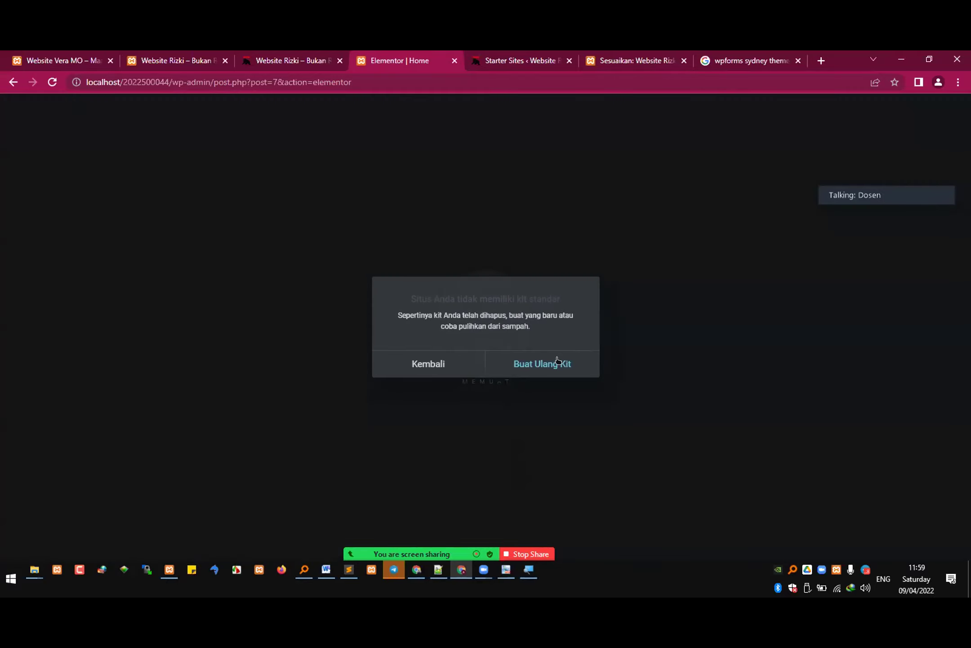
Recreate the default kit, sync the library in Perkakas, and reopen Home in Elementor
left_click(538, 366)
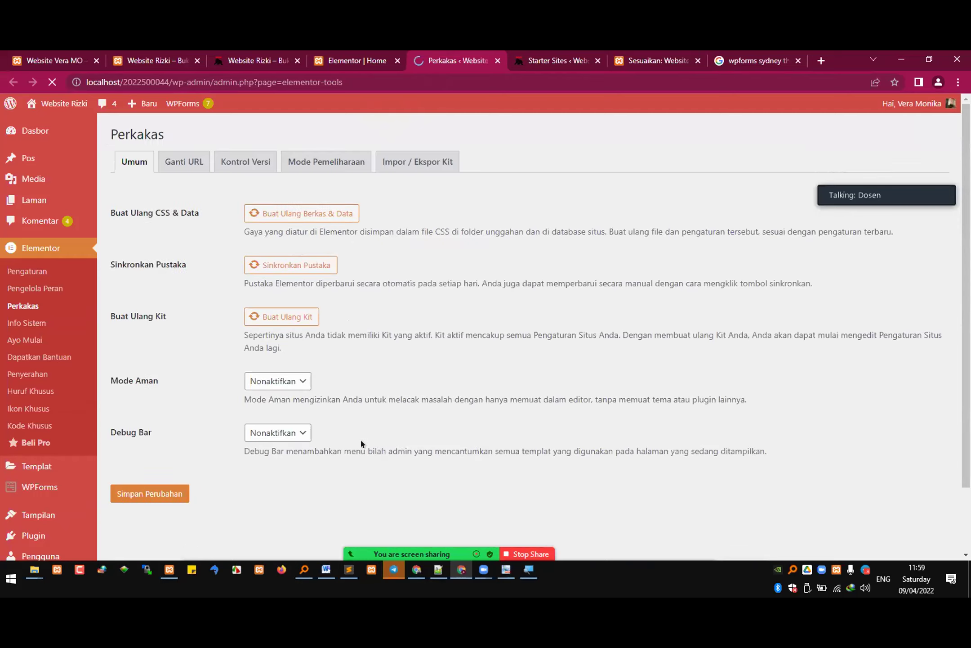
left_click(302, 280)
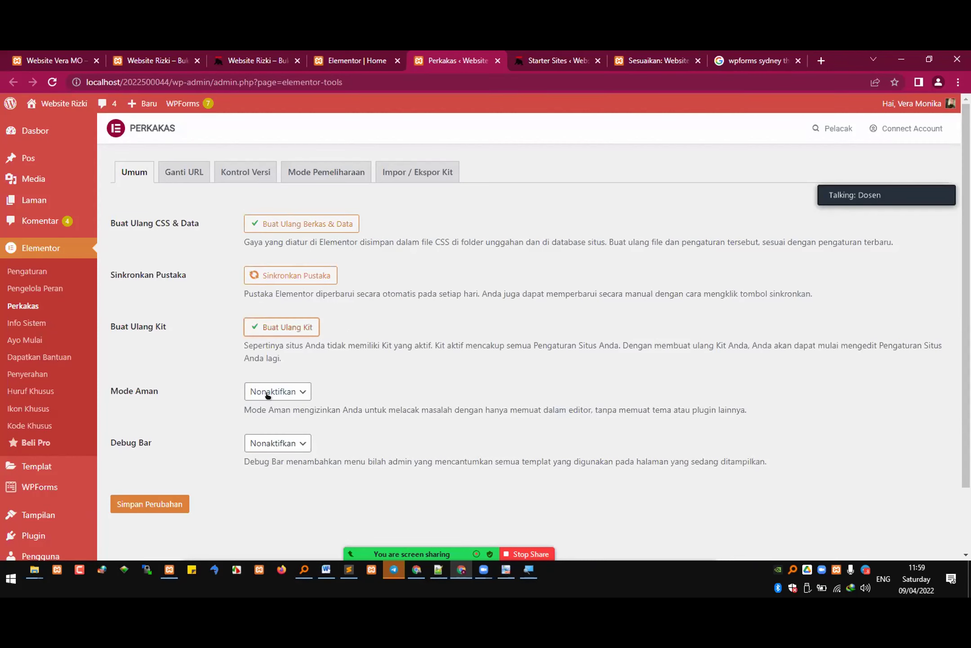
left_click(152, 506)
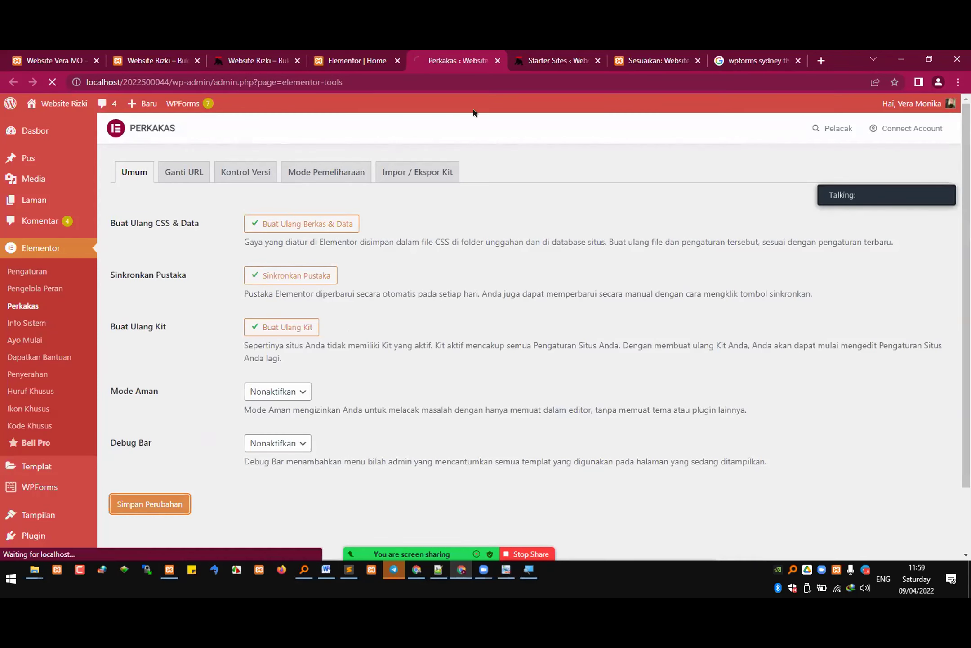
left_click(498, 61)
left_click(428, 363)
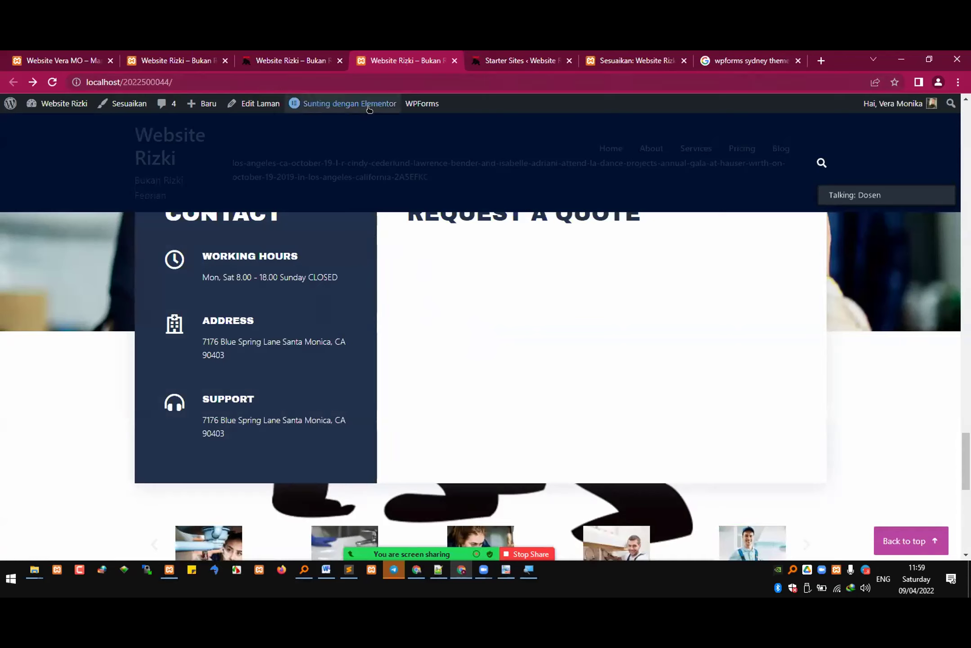
mouse_move(363, 104)
left_click(353, 139)
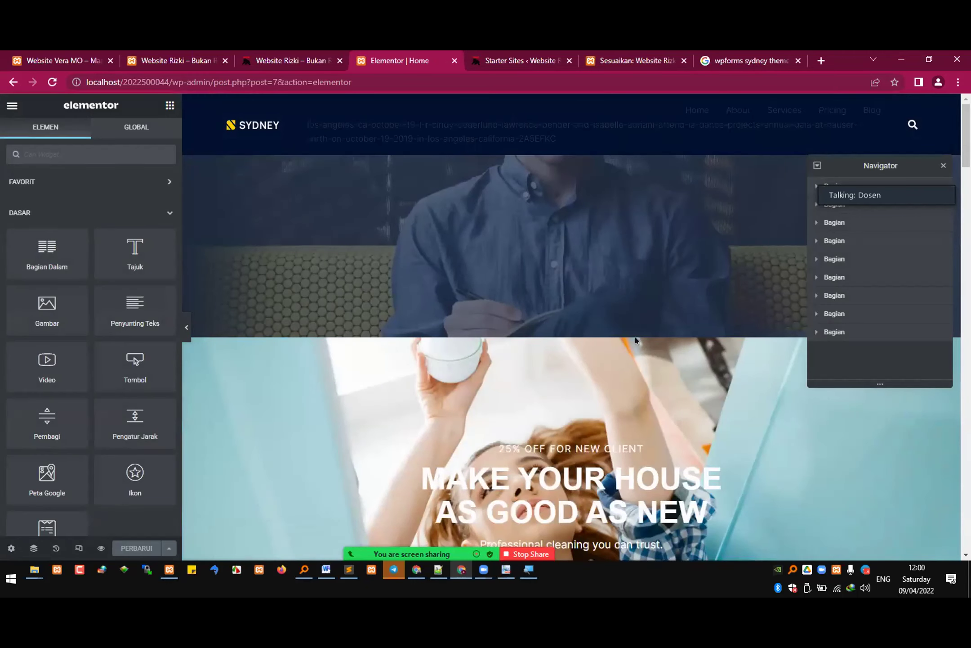
Inspect the hero's GET A QUOTES button and delete the OUR SERVICES section
scroll(594, 405, "down", 8)
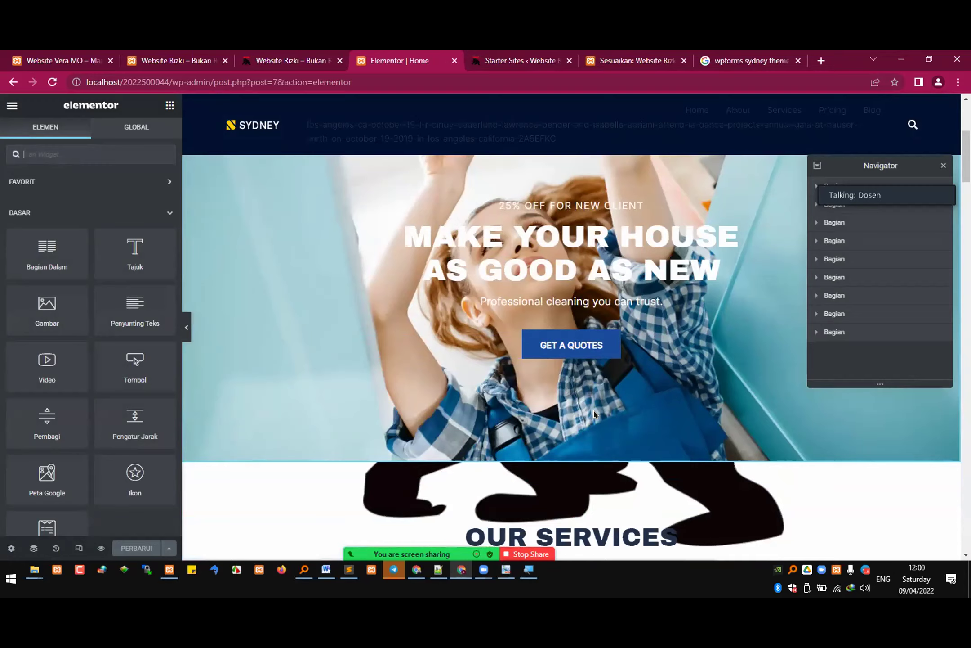
scroll(597, 410, "up", 10)
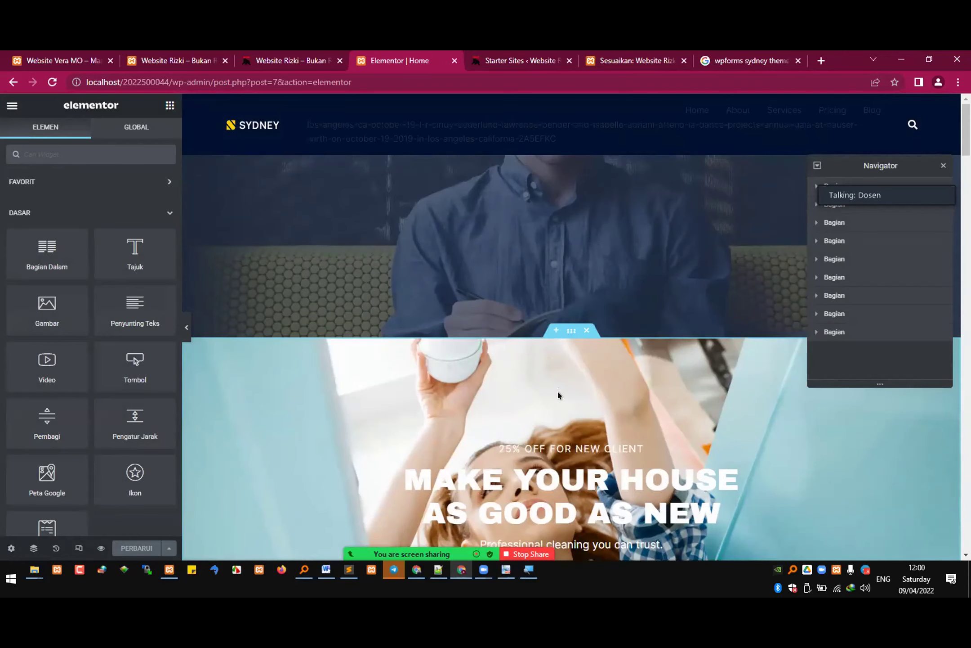
scroll(562, 396, "down", 5)
left_click(582, 346)
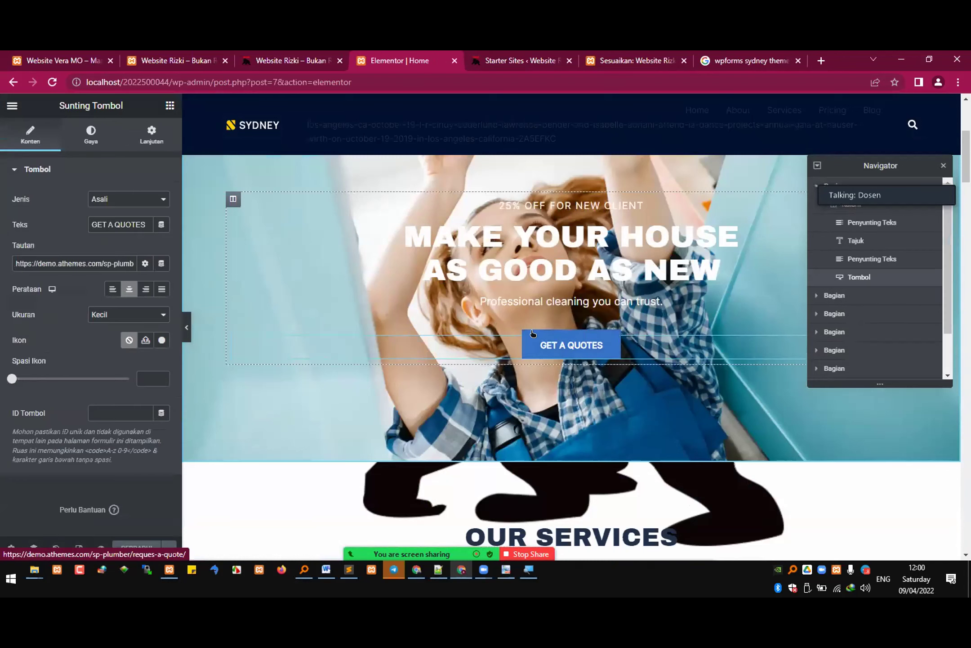
triple_click(138, 225)
scroll(450, 287, "down", 5)
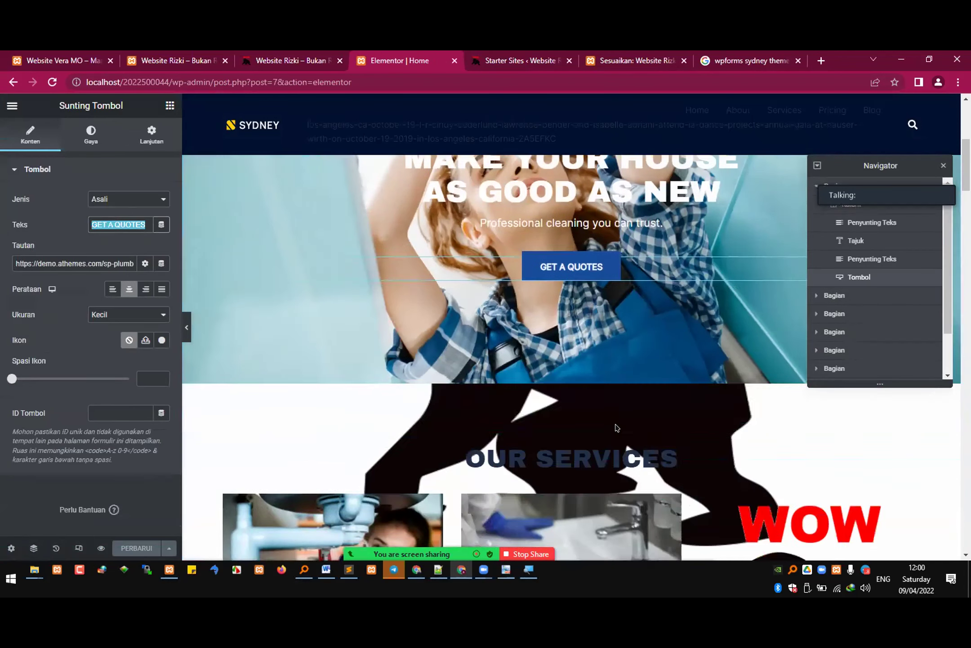
left_click(586, 266)
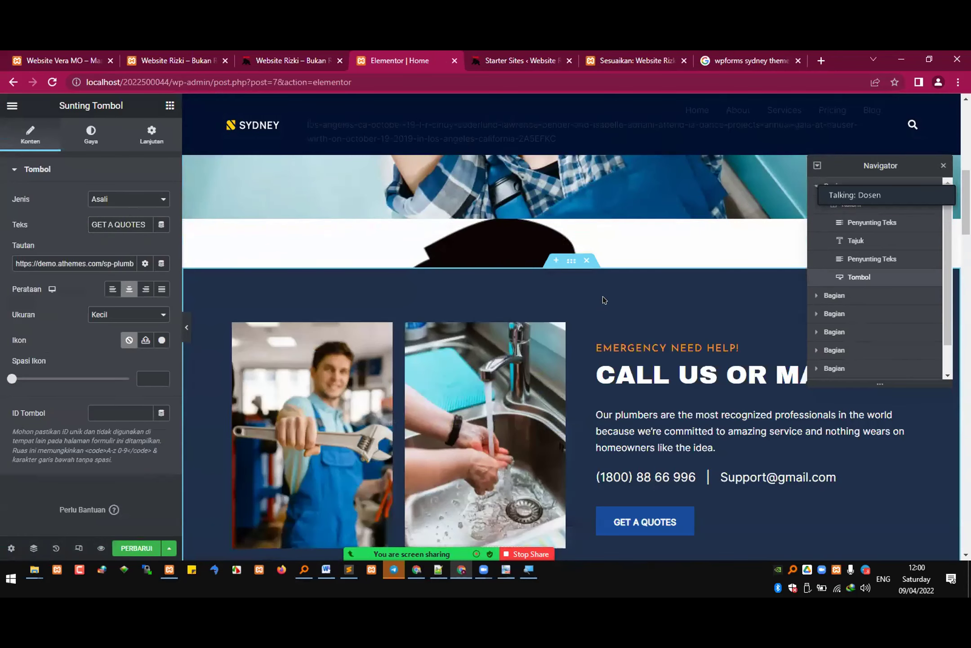
scroll(658, 327, "down", 10)
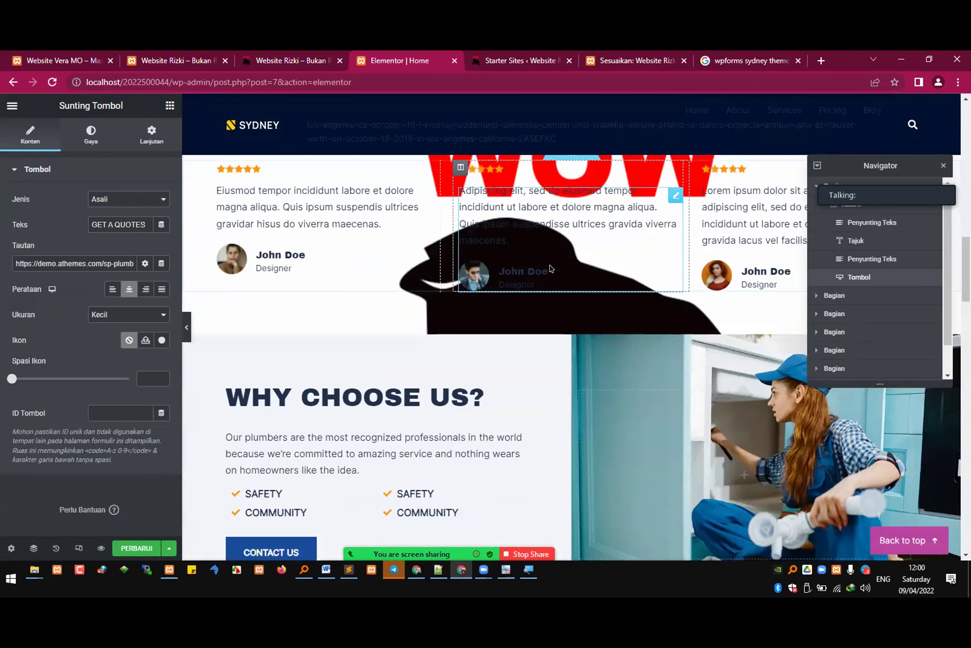
Inspect the middle testimonial and the plumbing-care banner's GET A QUOTES button
left_click(537, 208)
triple_click(115, 238)
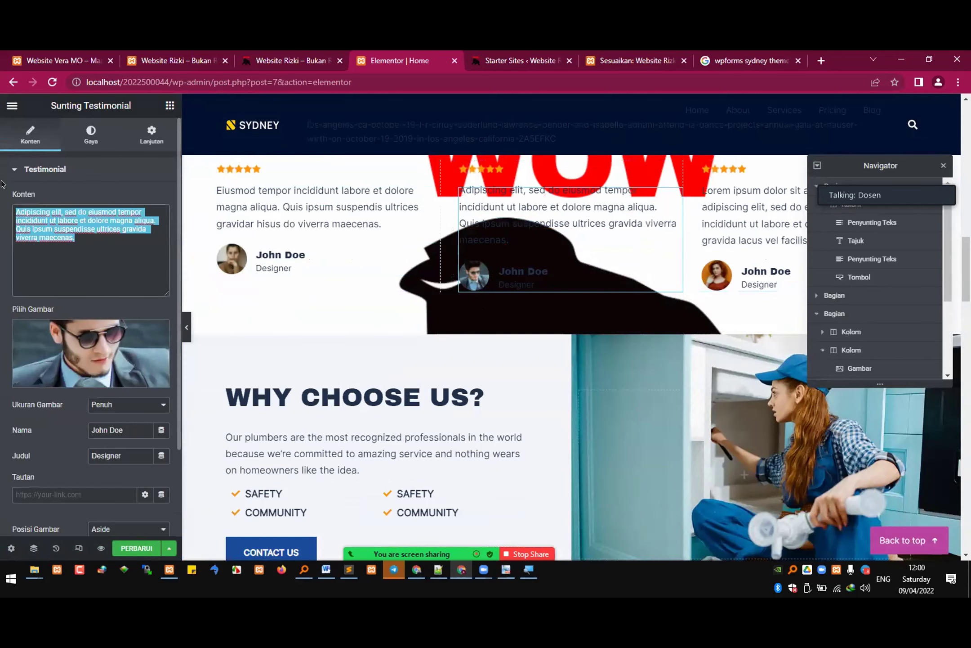
scroll(134, 359, "down", 3)
scroll(545, 411, "down", 8)
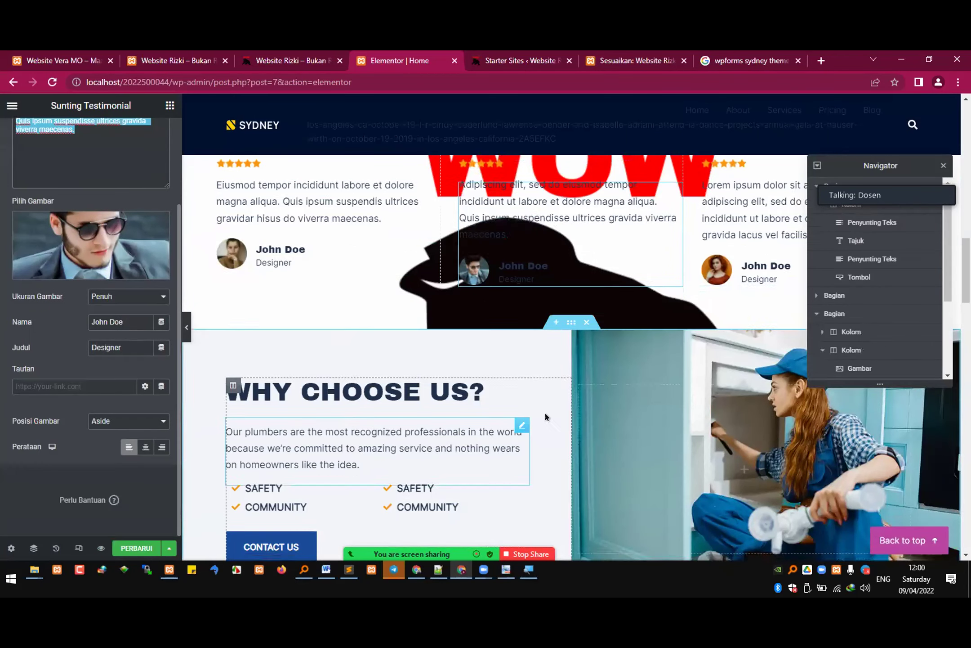
scroll(616, 404, "down", 8)
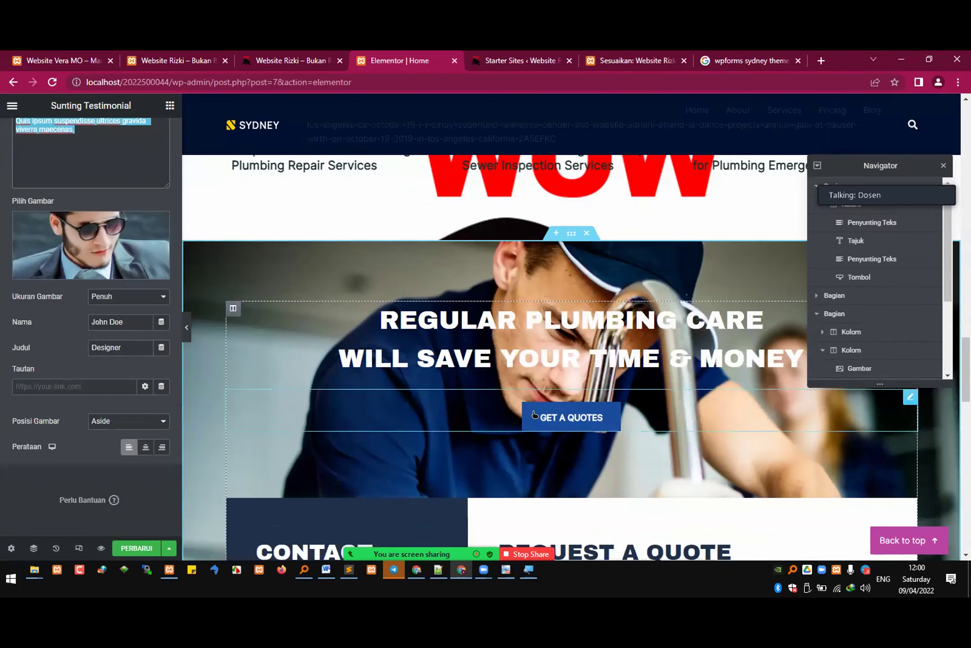
left_click(537, 408)
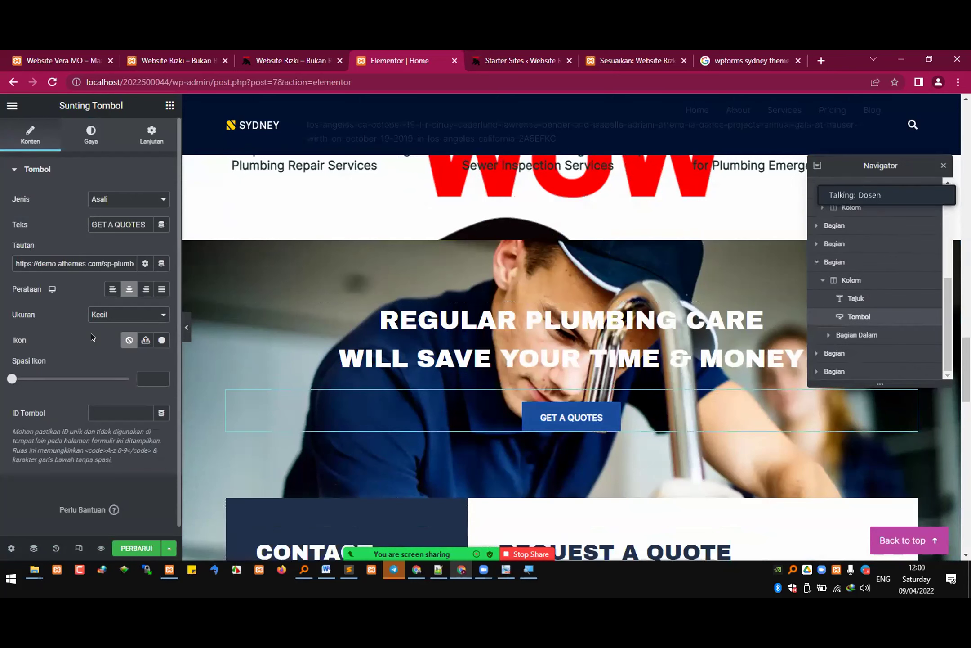
scroll(773, 324, "down", 4)
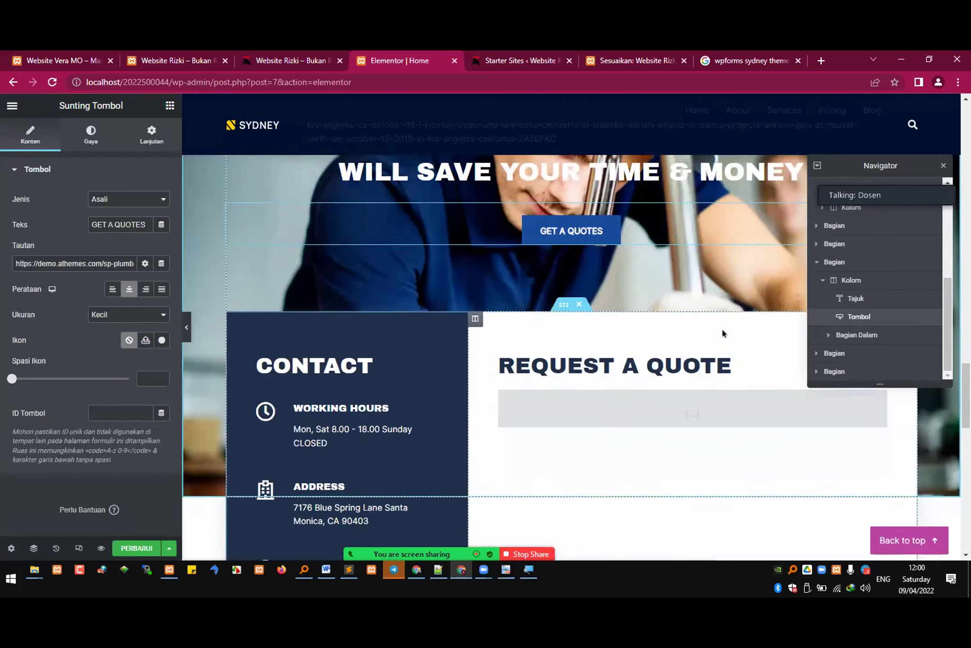
scroll(579, 243, "down", 5)
scroll(633, 302, "up", 3)
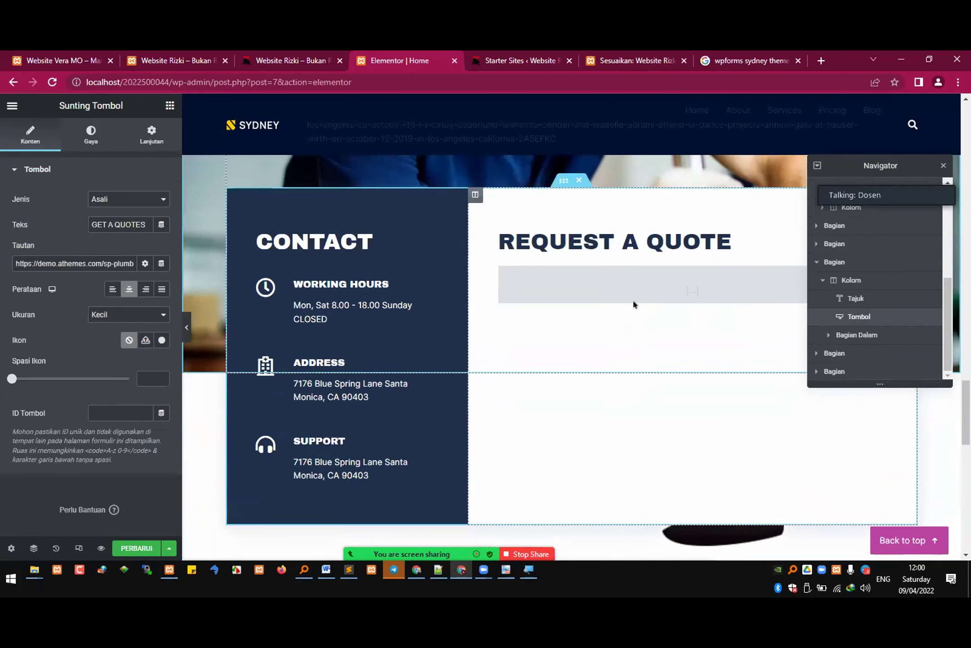
Keep the REQUEST A QUOTE heading at H2 and recolour its text to black #000000
left_click(632, 243)
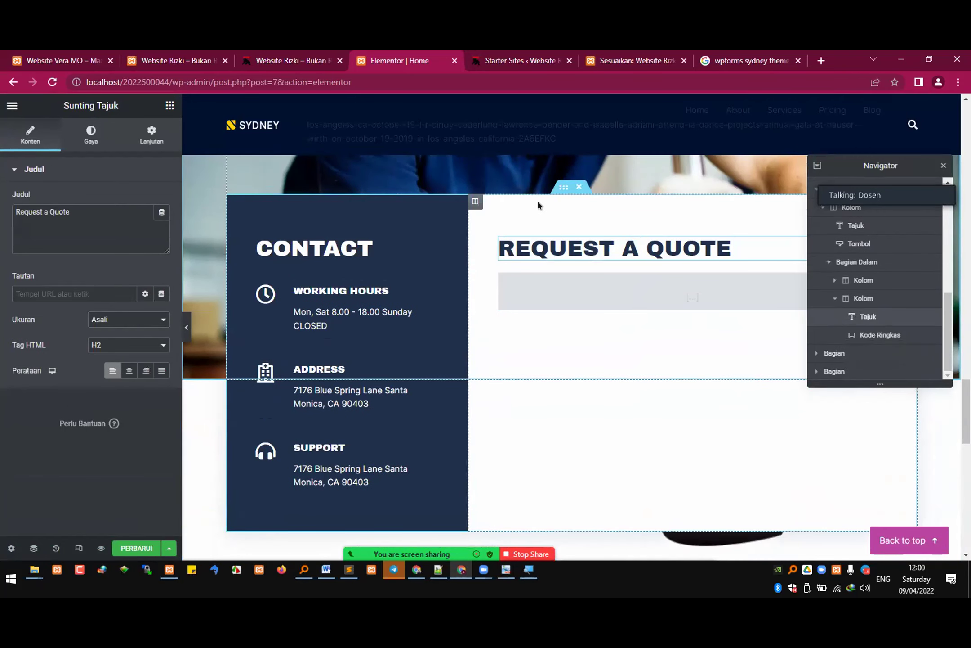
left_click(531, 248)
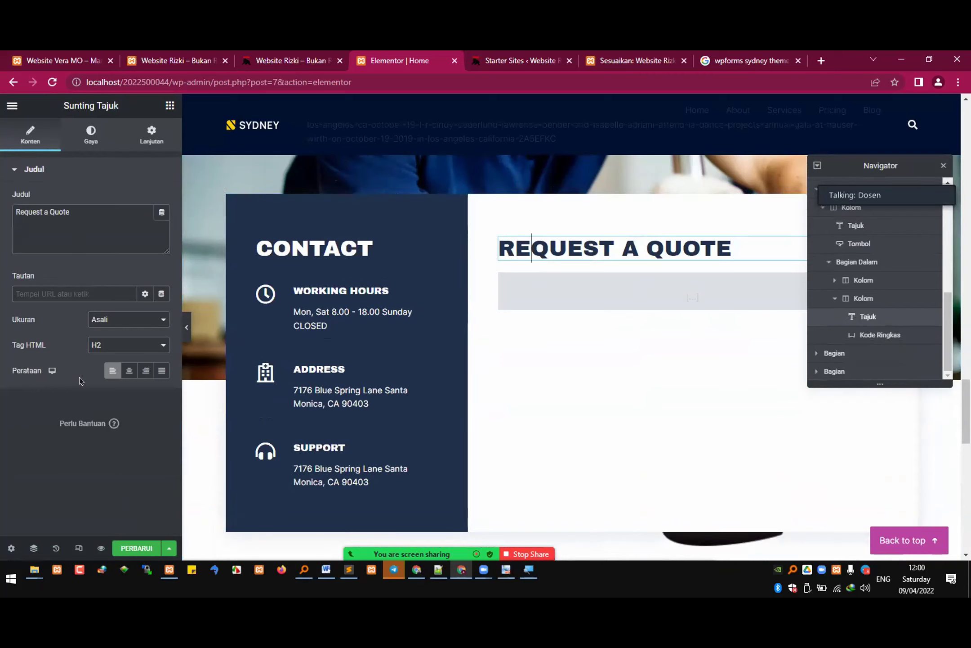
left_click(163, 345)
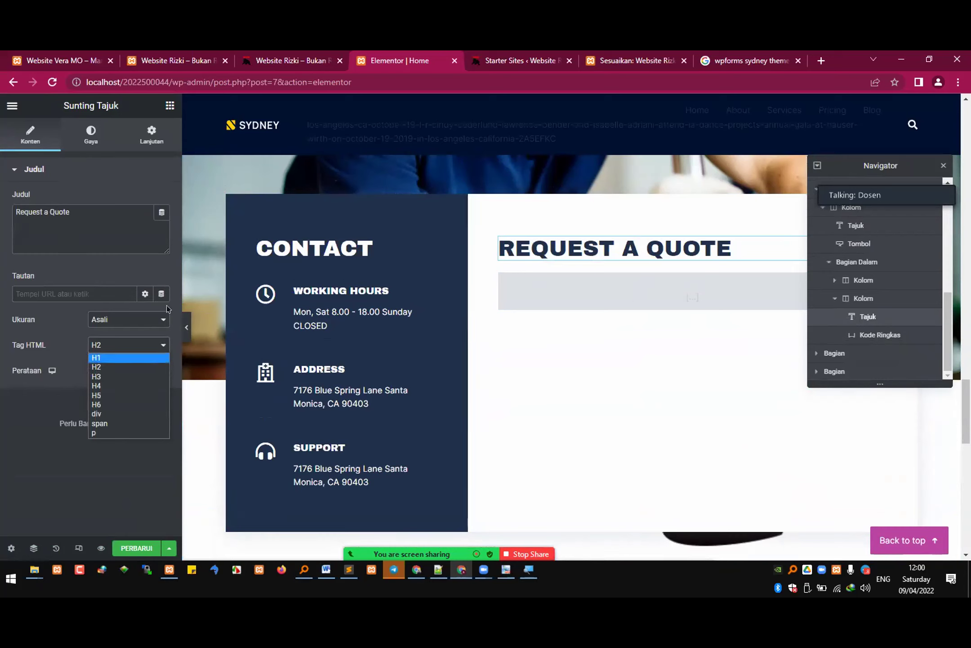
left_click(37, 171)
left_click(37, 171)
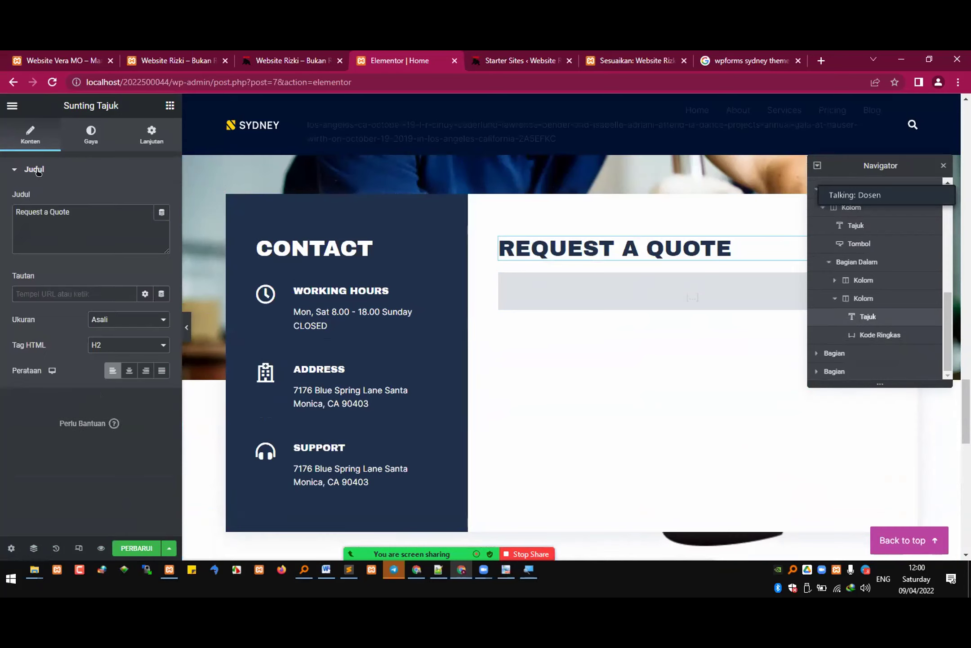
left_click(78, 135)
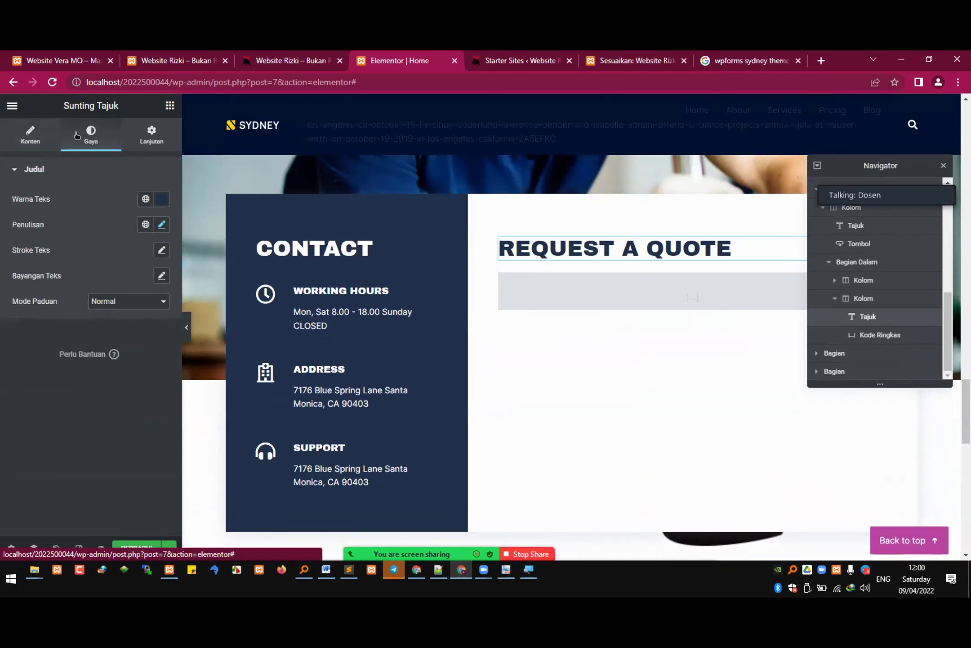
left_click(161, 199)
mouse_move(103, 278)
left_mouse_down()
mouse_move(115, 256)
mouse_move(160, 345)
left_mouse_up()
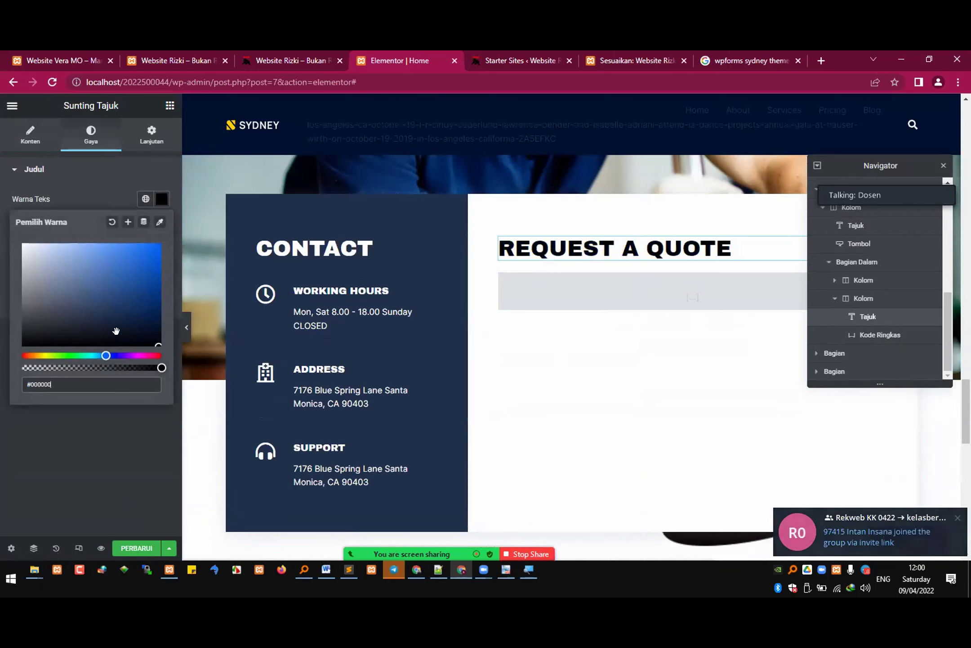
Set the heading's Motion Effects entrance animation to Fade In Down
left_click(151, 135)
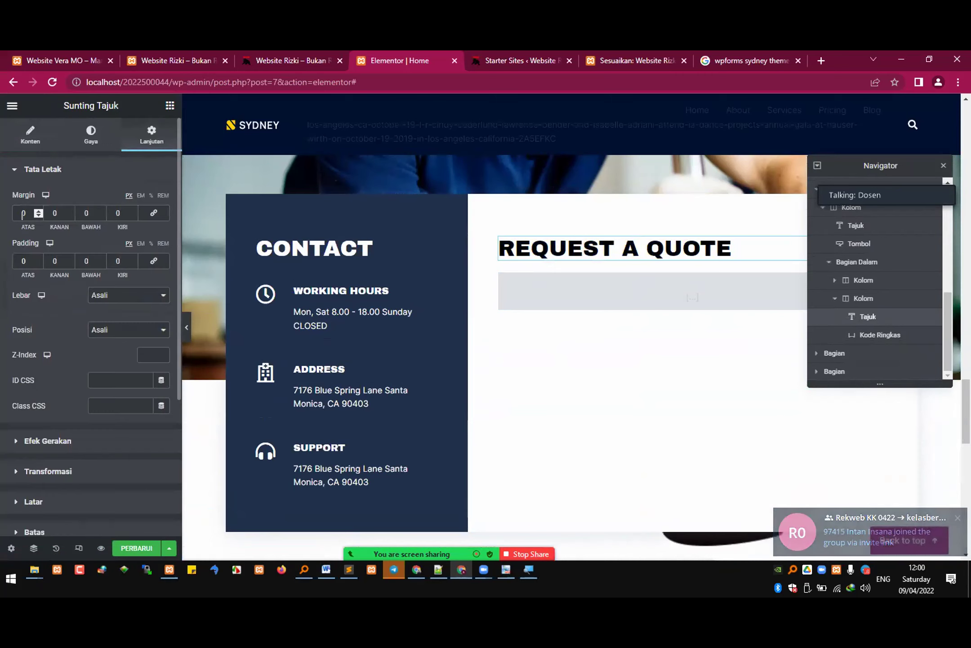
left_click(72, 441)
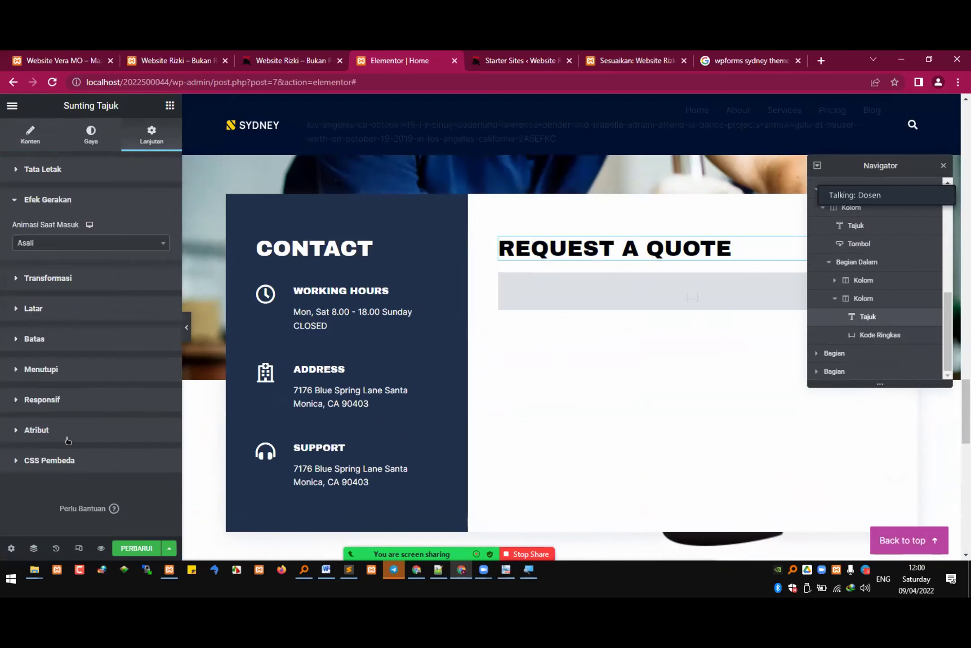
left_click(104, 240)
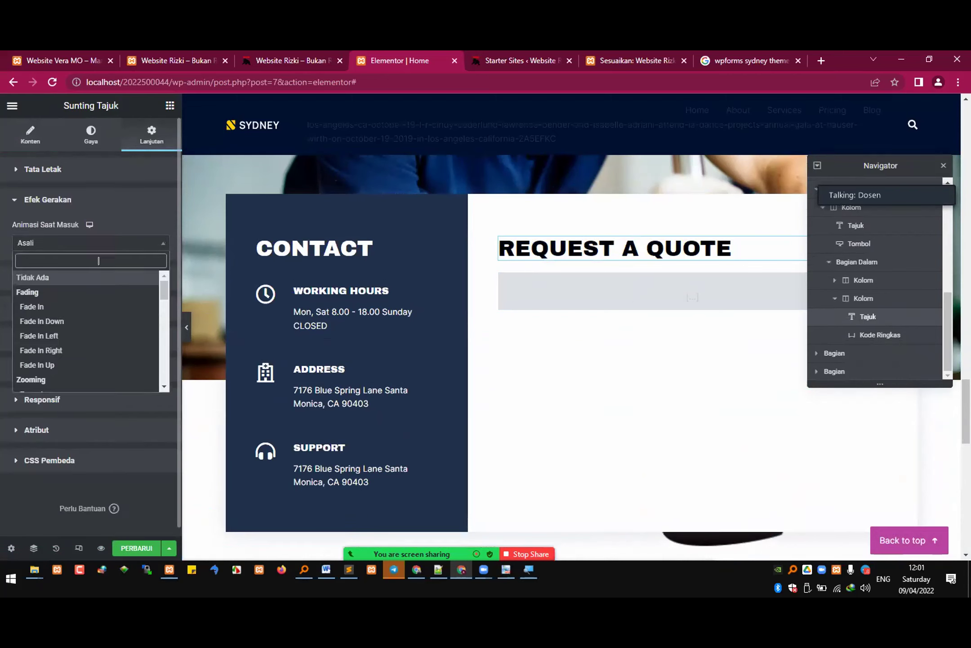
left_click(87, 317)
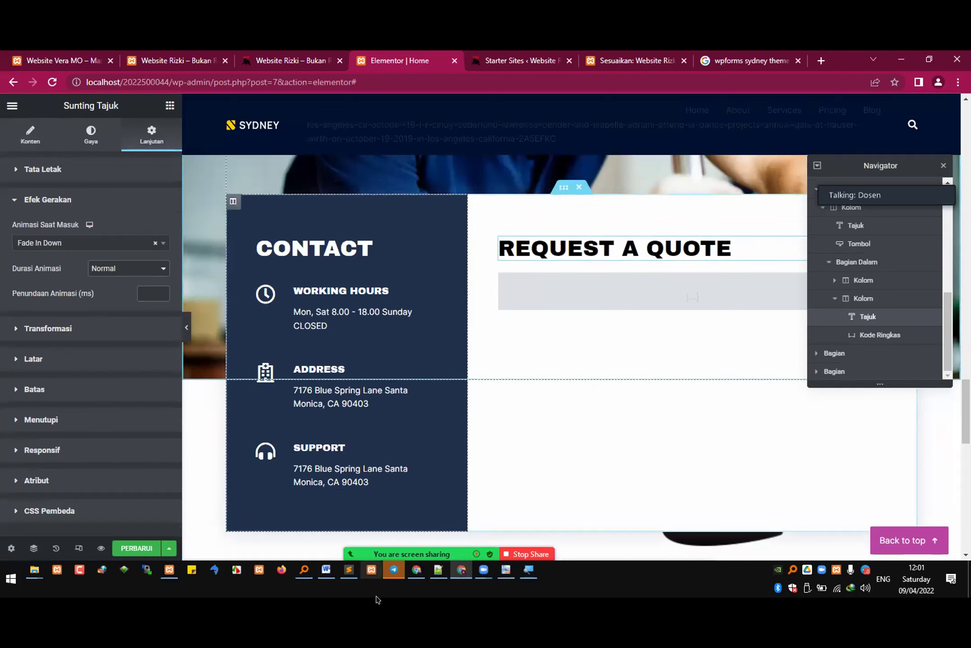
Add an empty single-column section below the WOW image
scroll(643, 332, "down", 15)
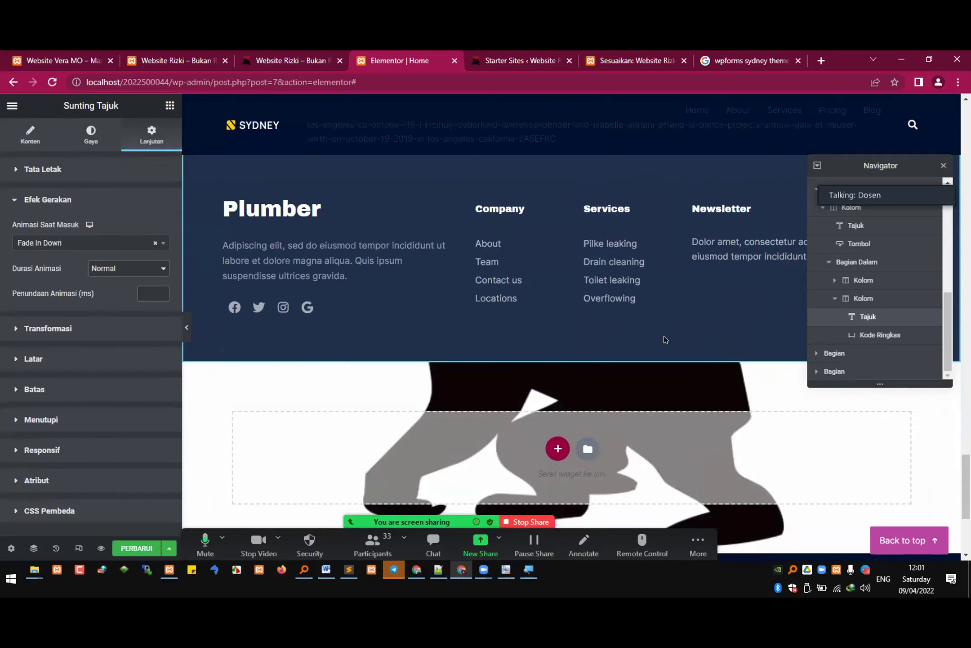
scroll(666, 341, "down", 2)
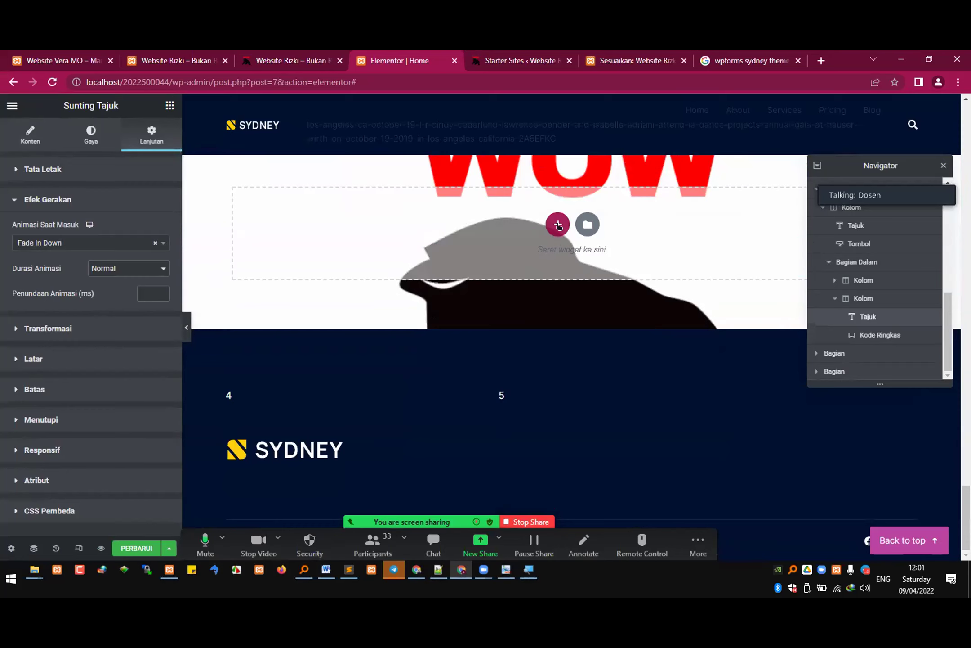
left_click(558, 224)
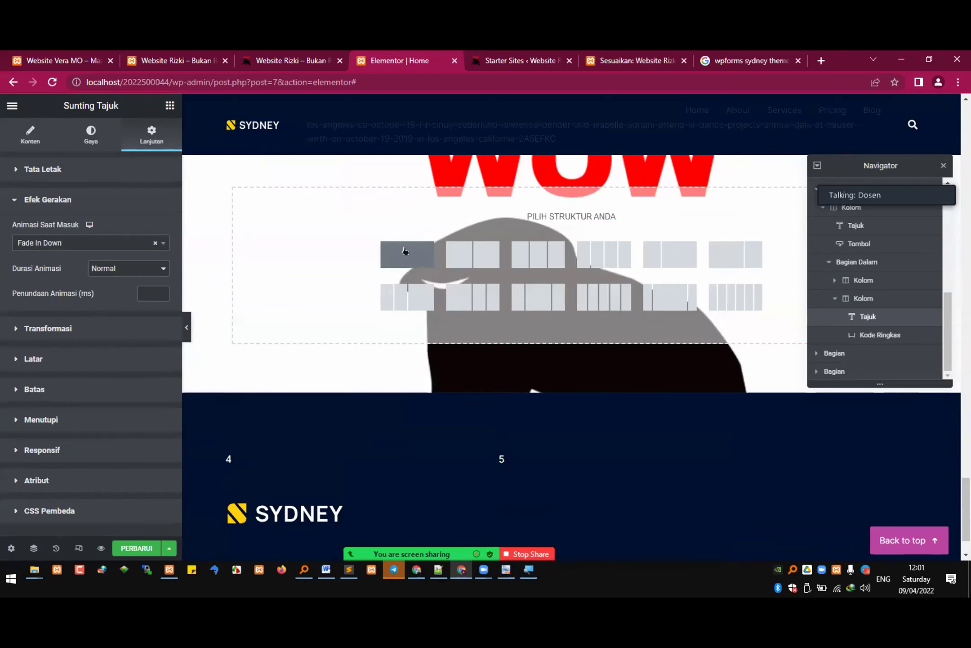
left_click(408, 261)
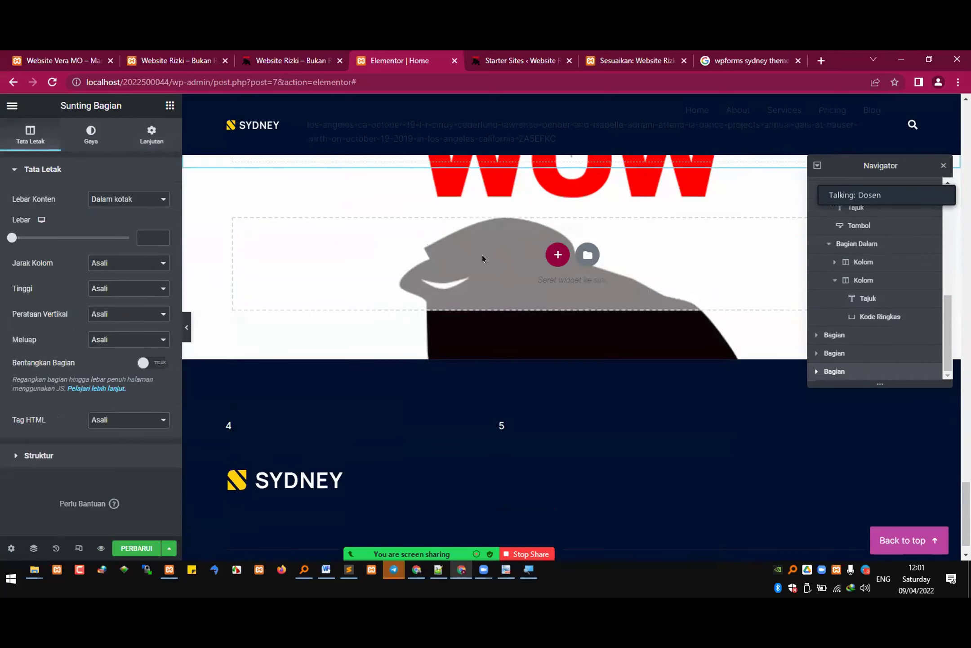
Add another section and review its structure, layout and style settings before choosing single column
left_click(557, 255)
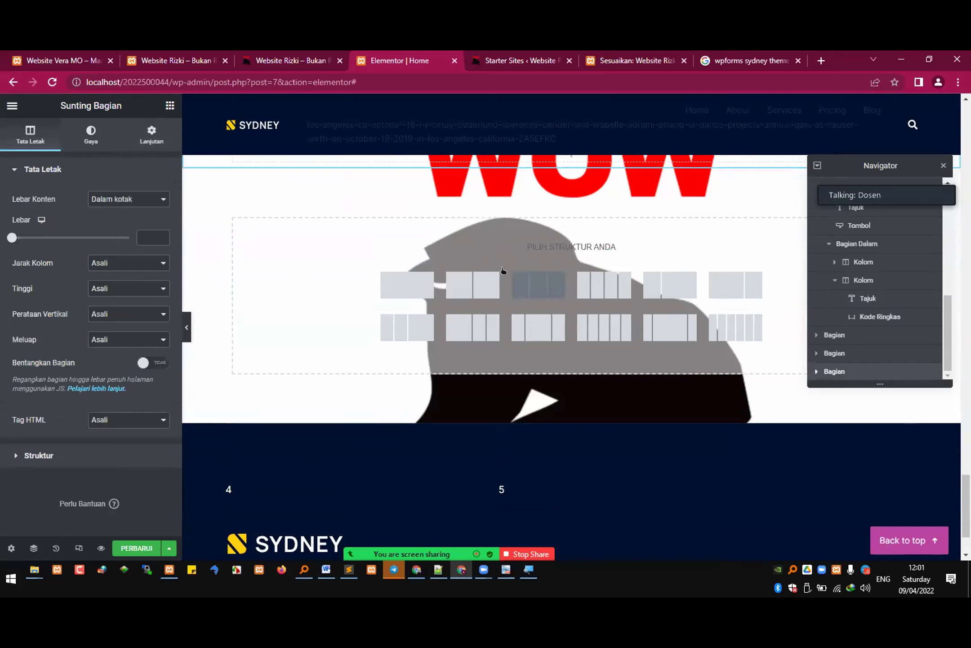
scroll(103, 473, "down", 1)
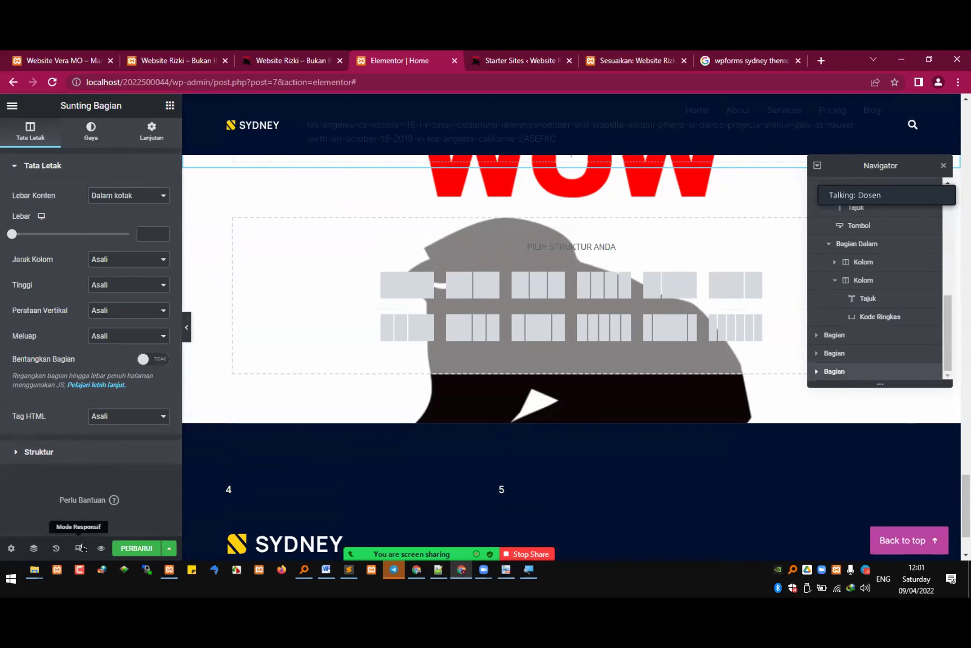
left_click(43, 450)
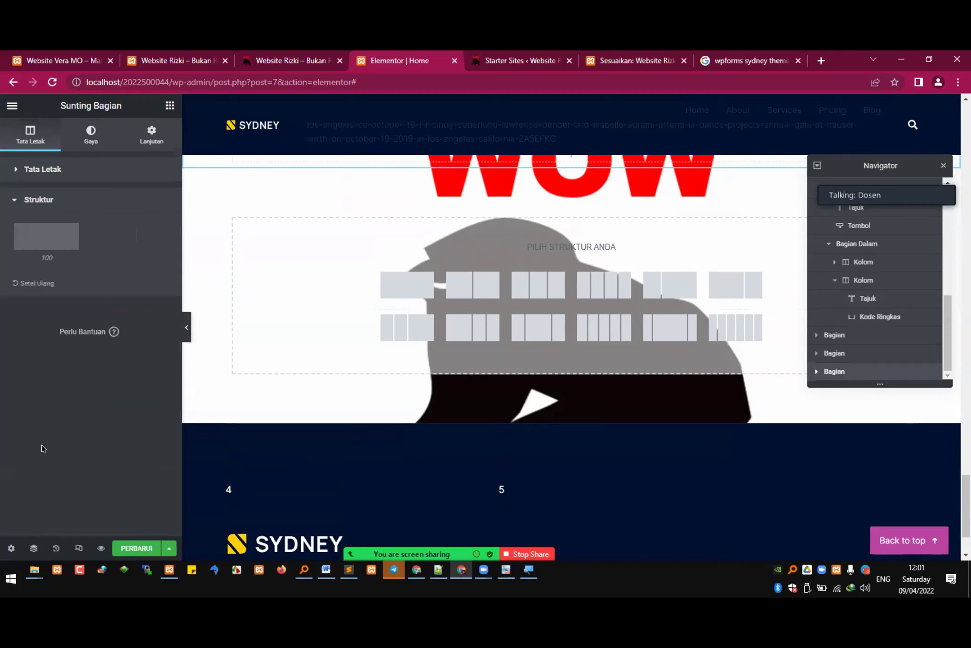
left_click(13, 168)
left_click(100, 129)
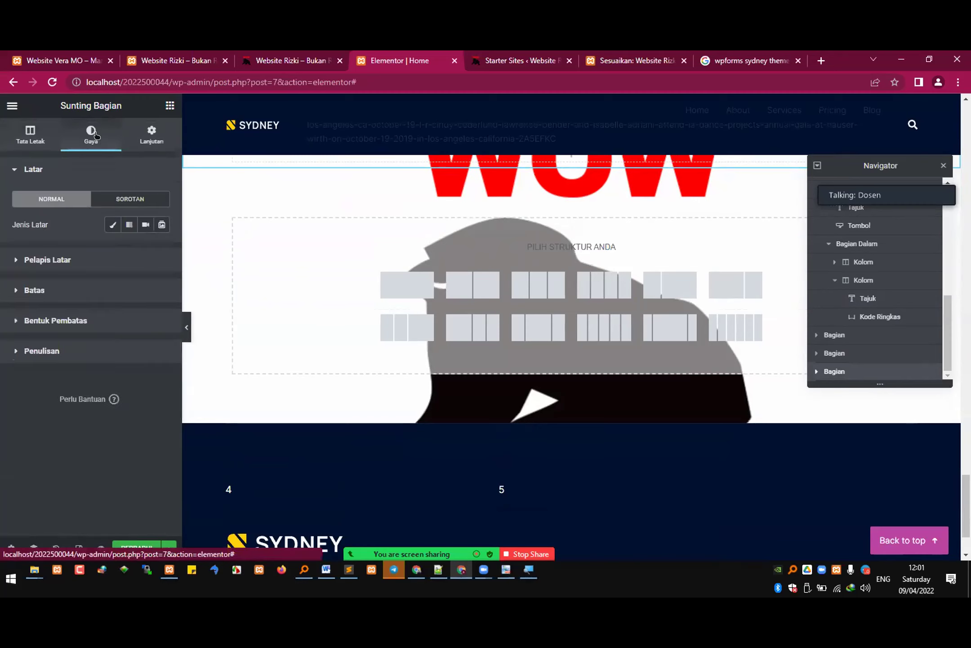
left_click(396, 281)
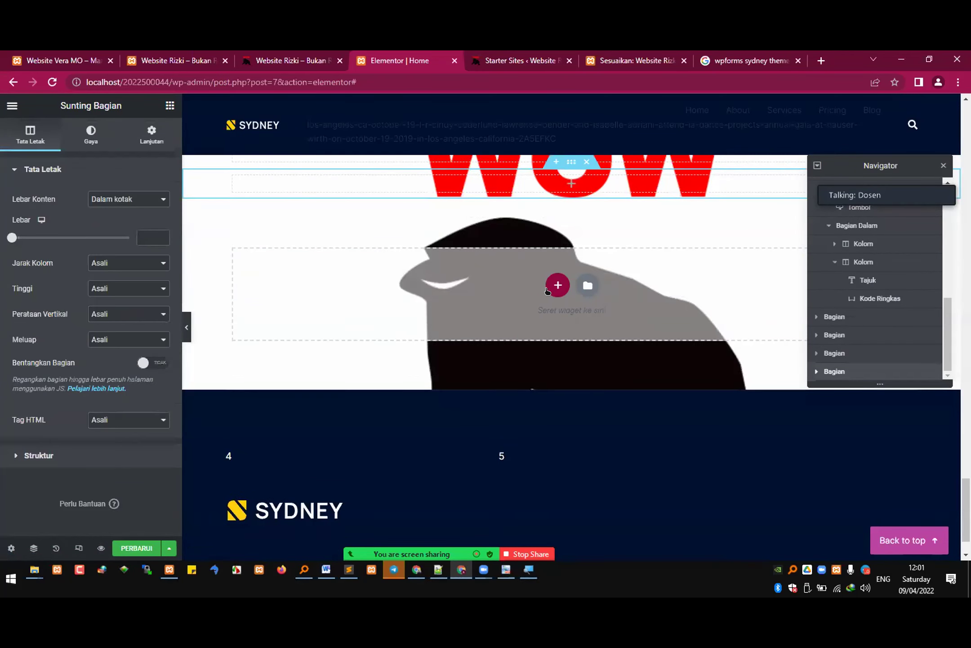
left_click(587, 286)
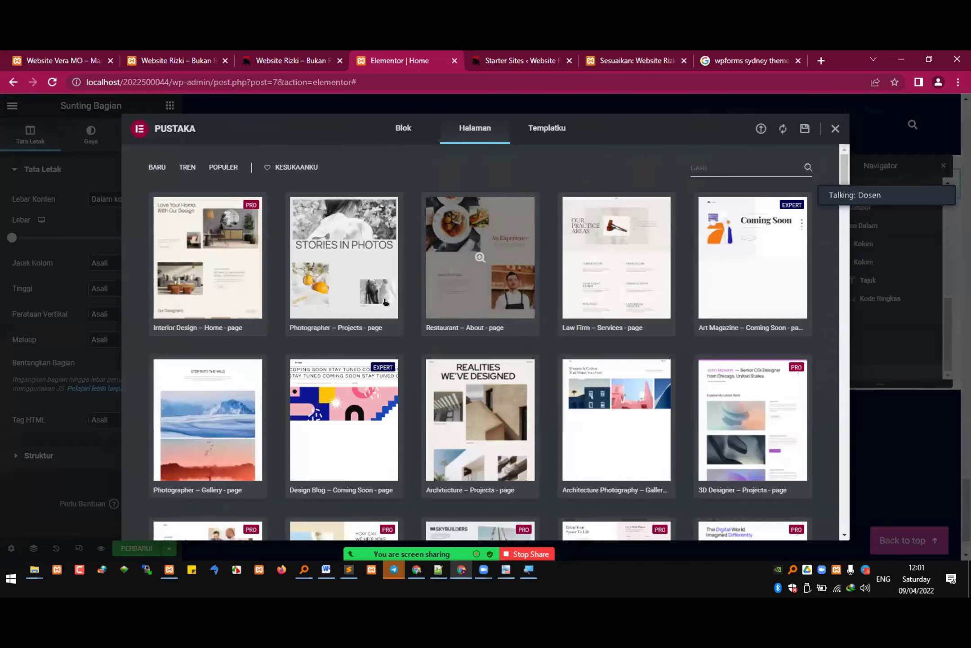
scroll(386, 302, "down", 1)
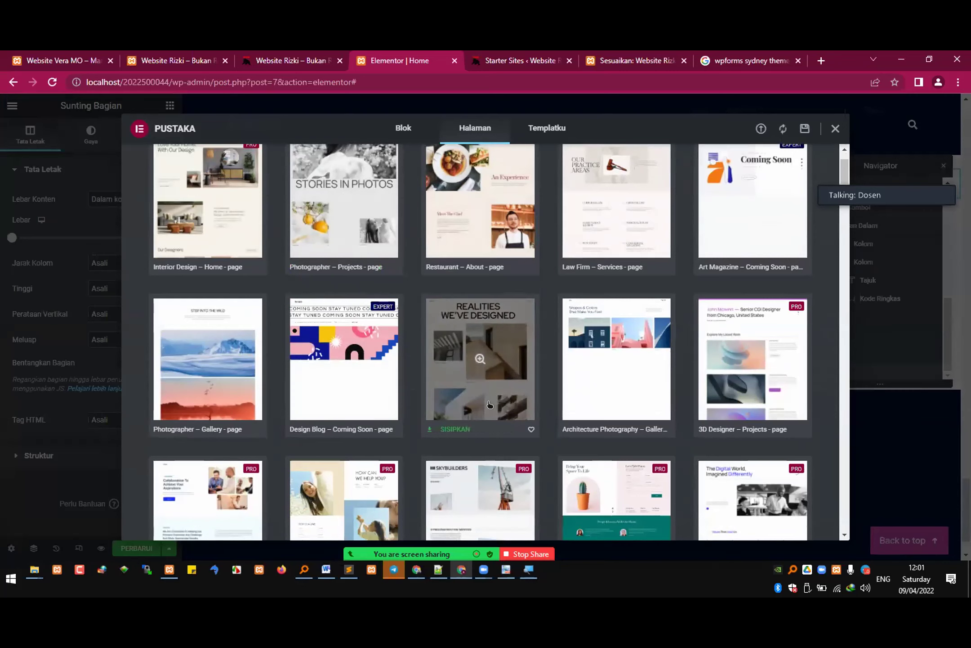
left_click(470, 415)
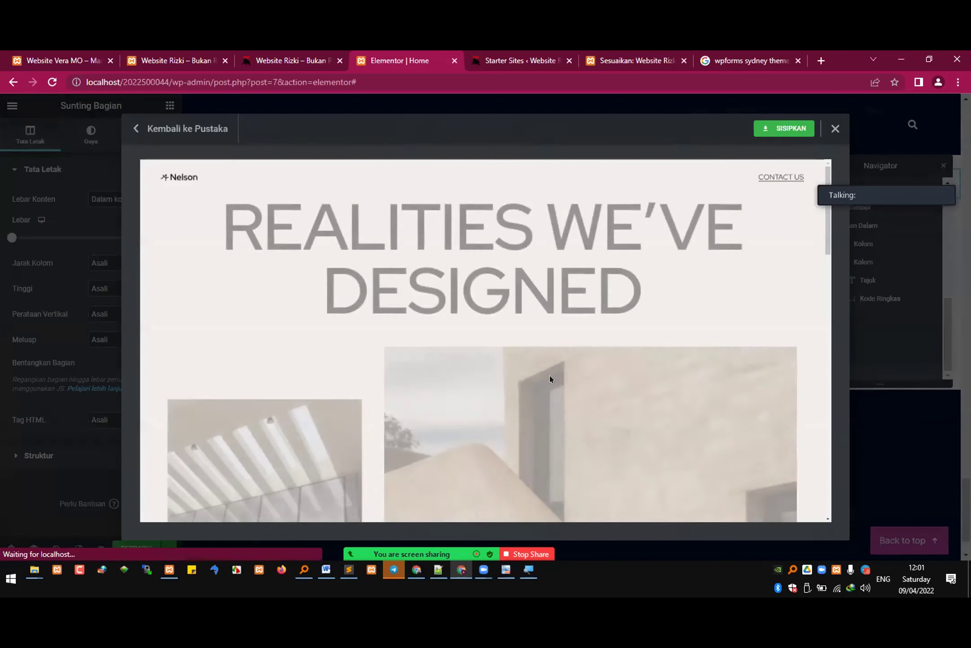
scroll(541, 429, "down", 5)
scroll(541, 427, "down", 10)
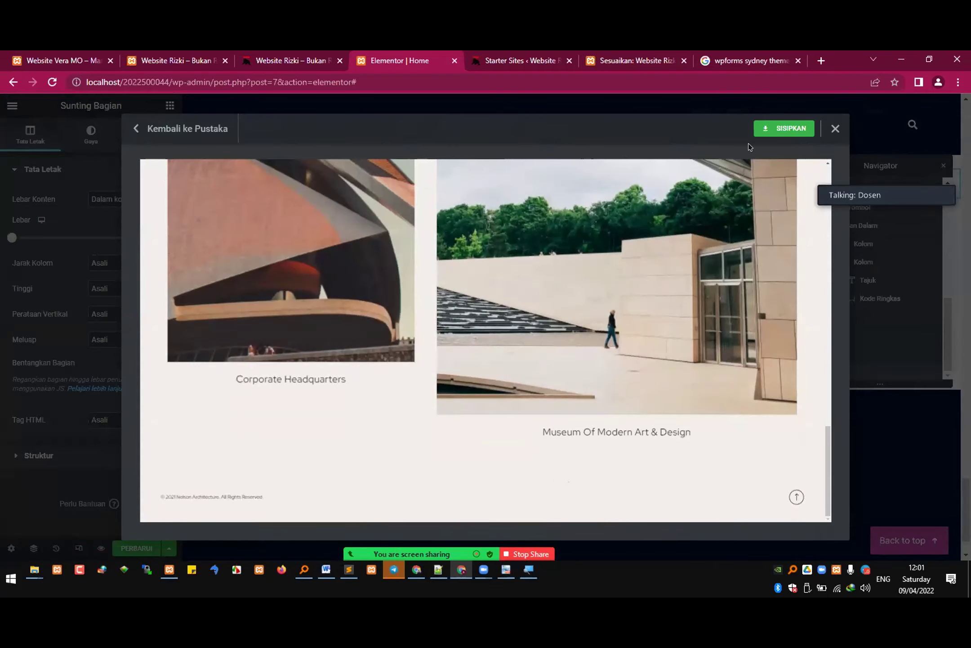
left_click(773, 125)
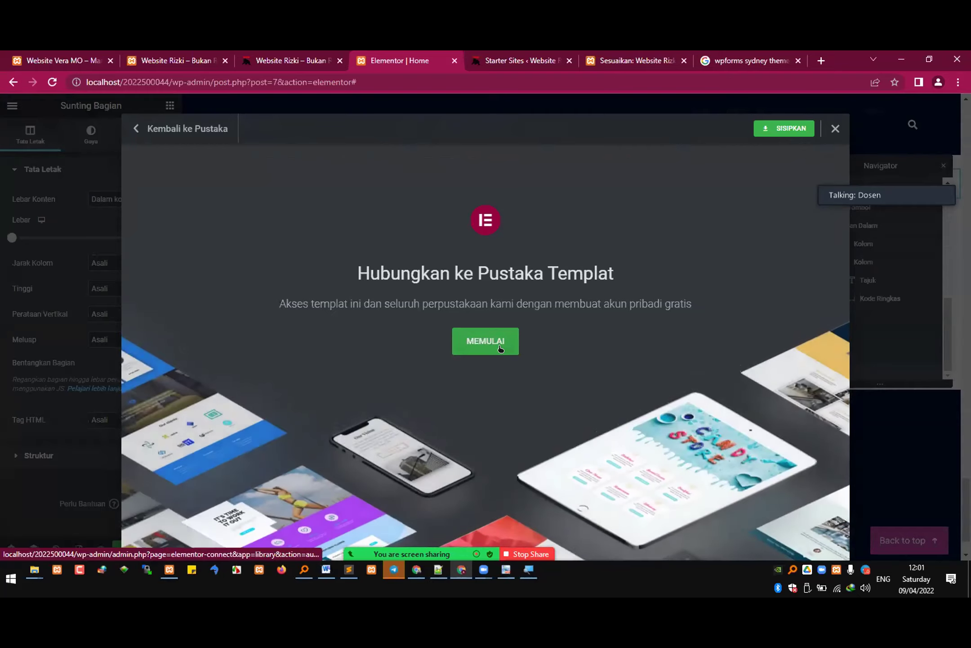
left_click(499, 346)
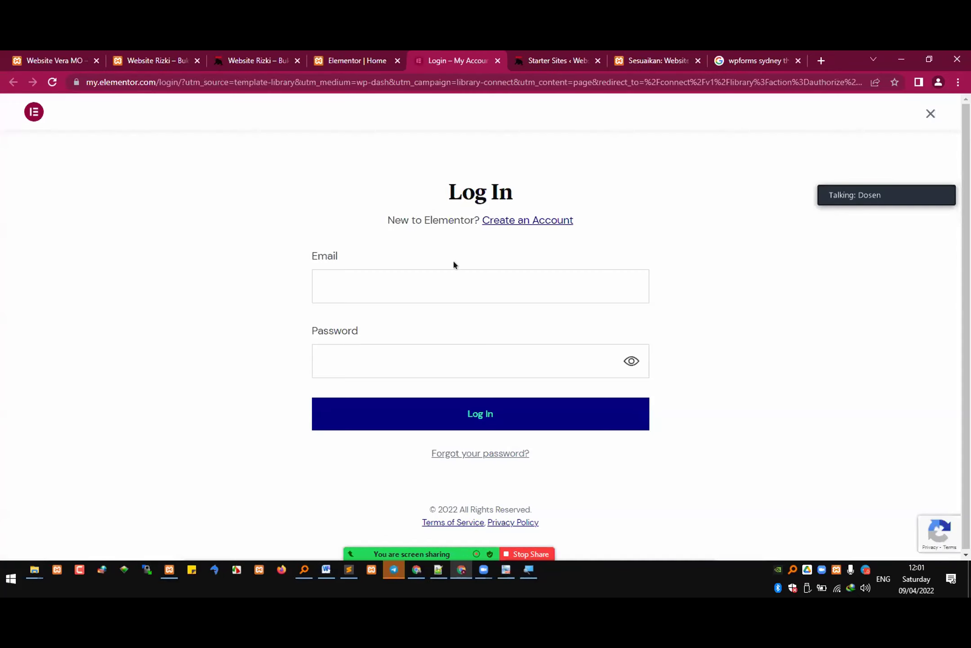
left_click(497, 61)
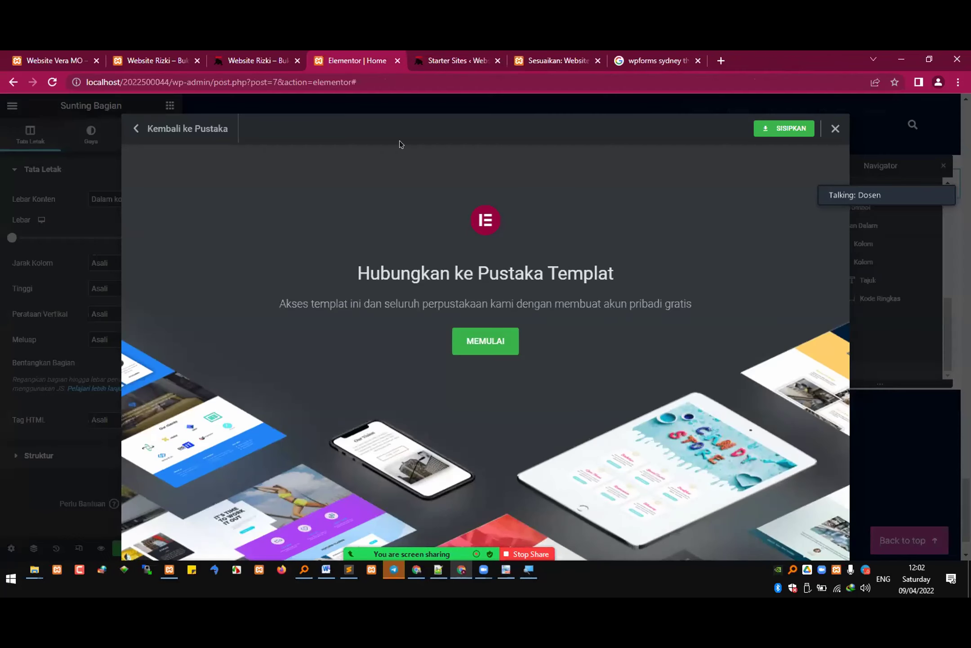
left_click(832, 128)
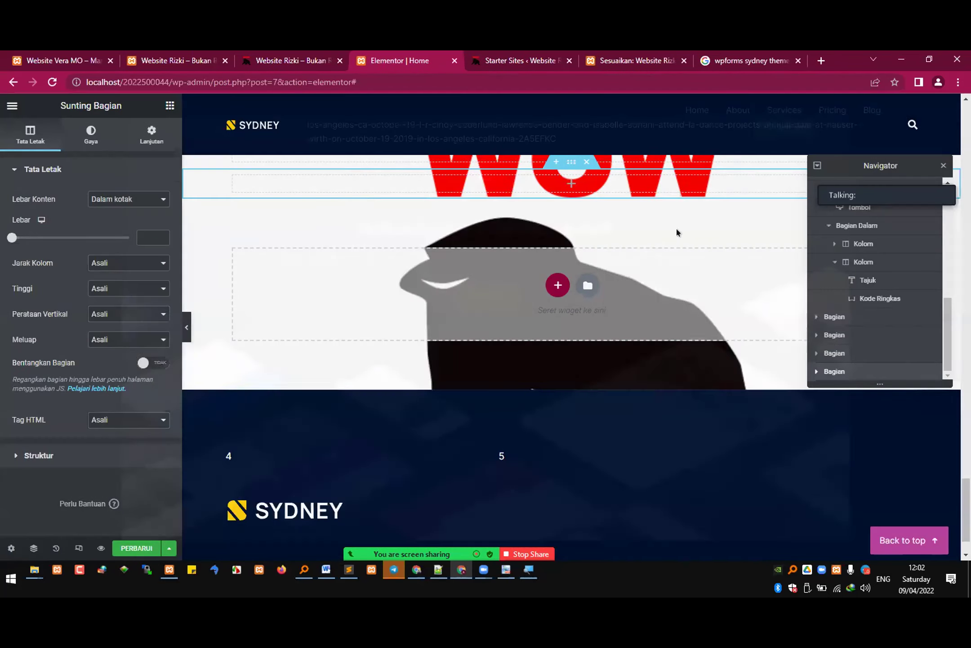
Bring up Pengaturan Halaman and select the page title Home
scroll(133, 432, "down", 1)
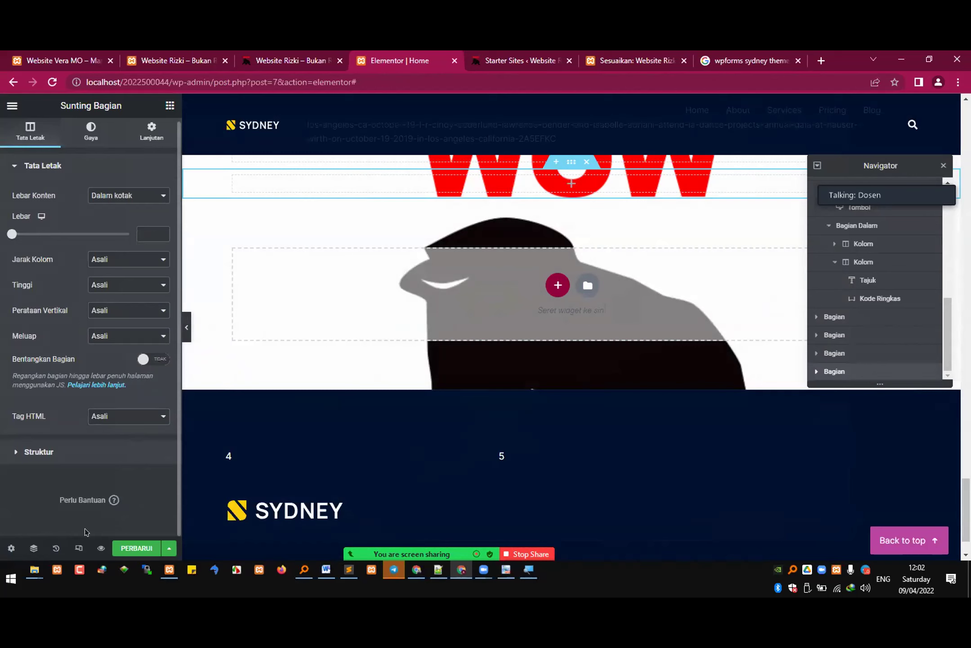
left_click(10, 548)
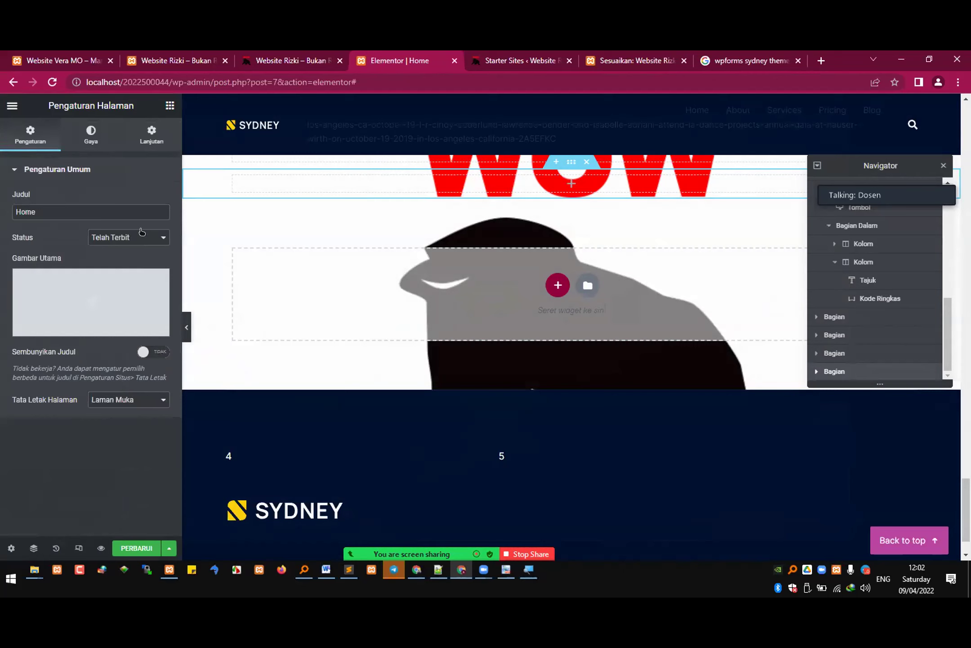
left_click_drag(70, 209, 2, 213)
Check the Customizer's Beranda page setting, then return to the editor and toggle the navigator
left_click(518, 58)
left_click(635, 57)
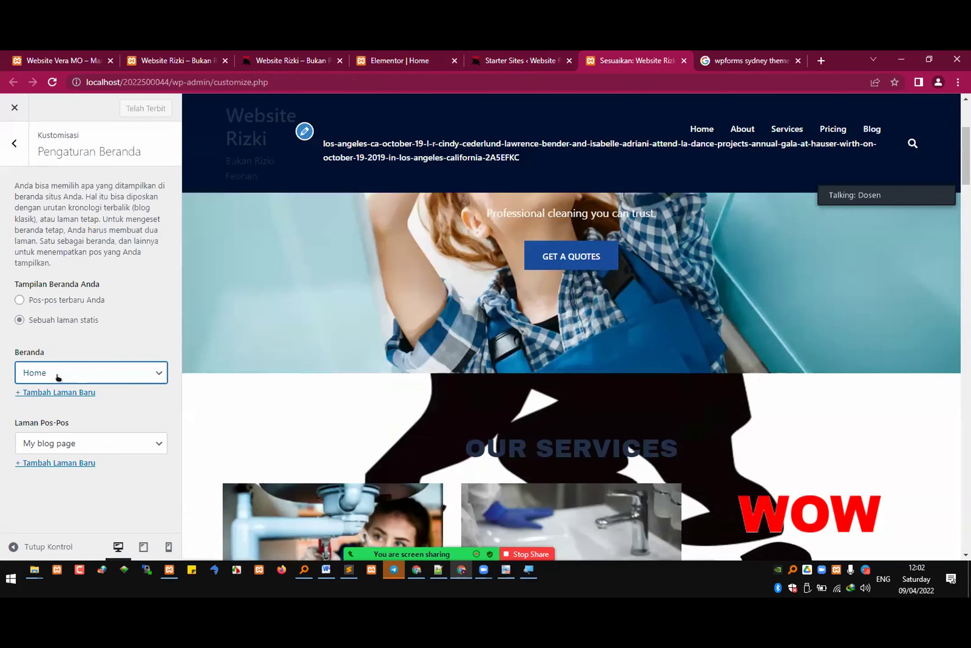
left_click(399, 55)
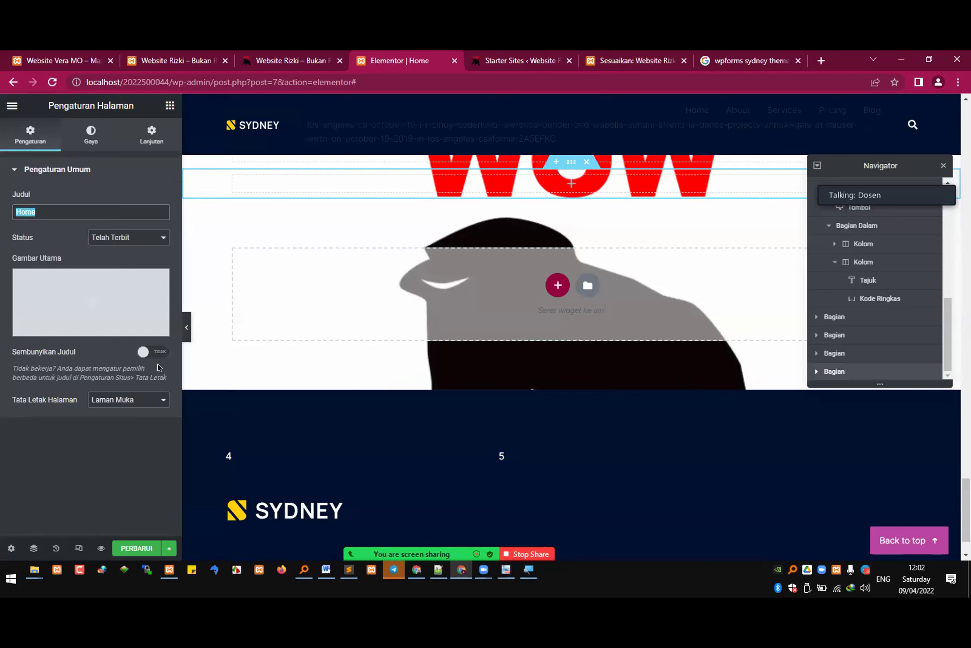
left_click(27, 546)
left_click(27, 546)
left_click(27, 547)
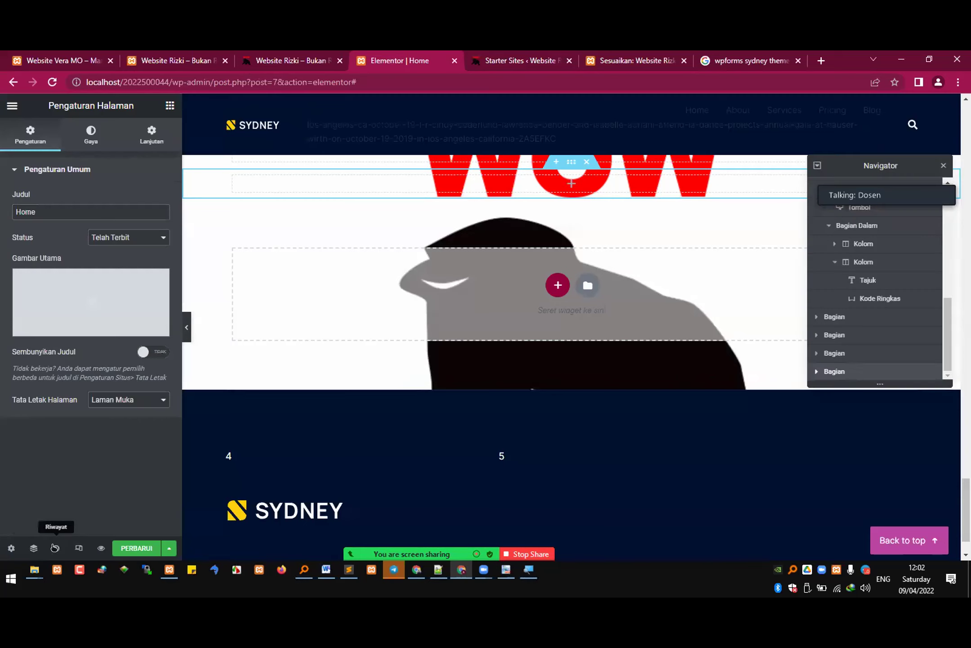
left_click(78, 547)
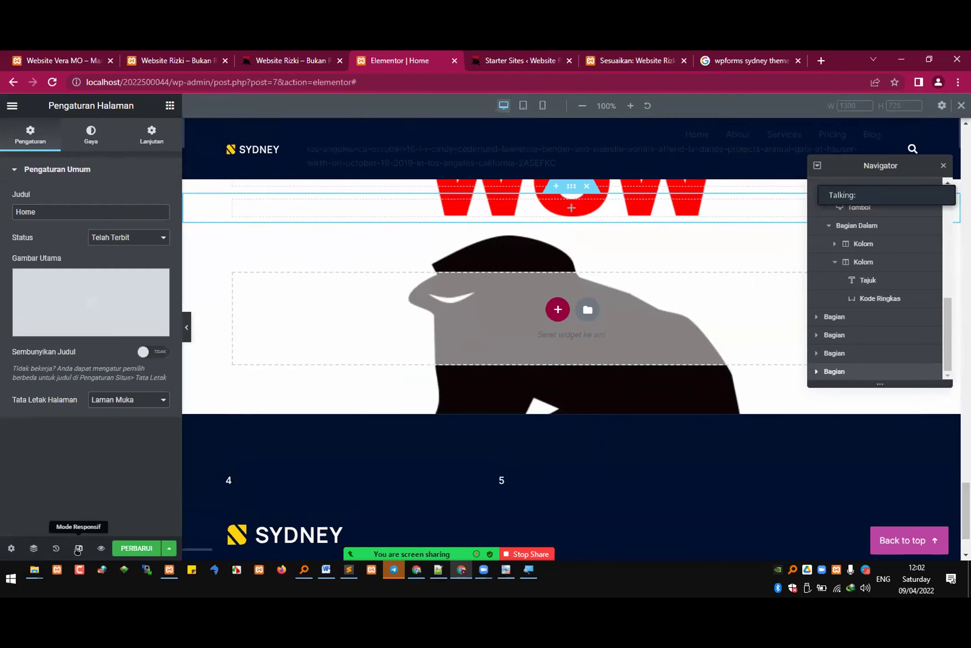
left_click(78, 547)
left_click(78, 548)
left_click(523, 106)
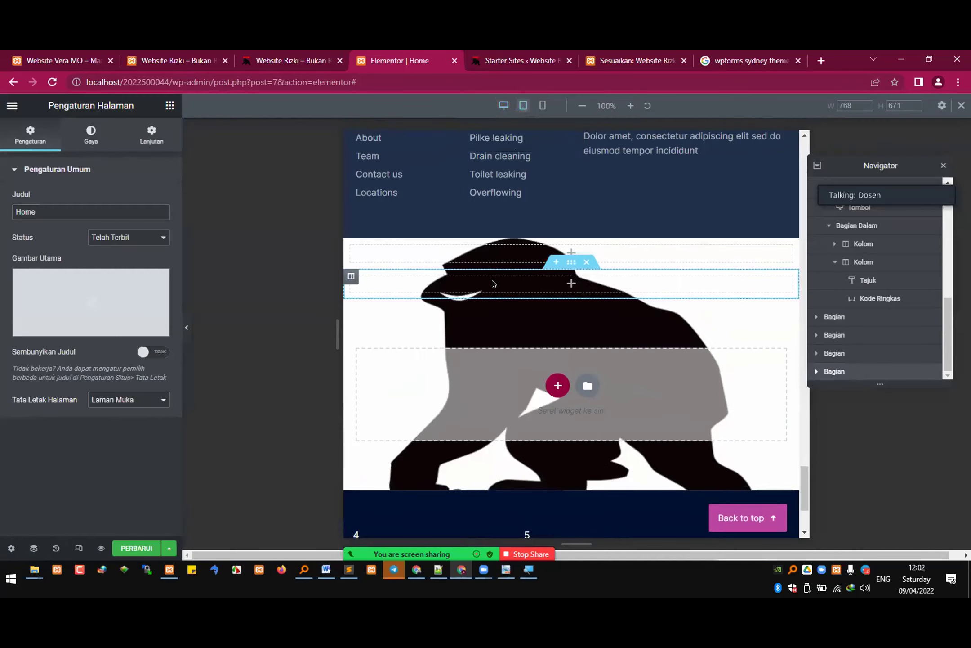
left_click(543, 106)
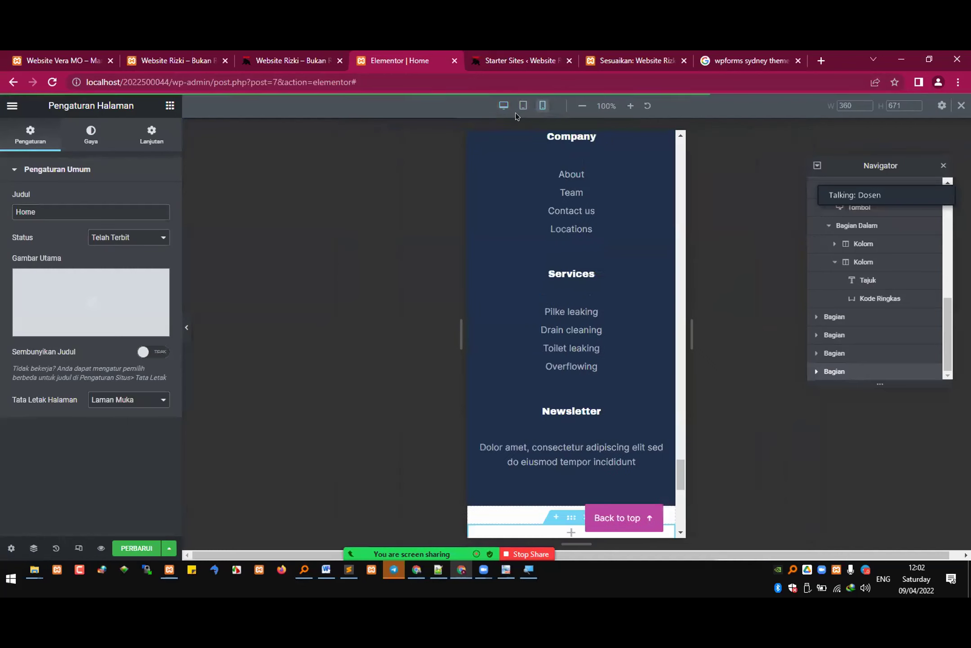
left_click(540, 106)
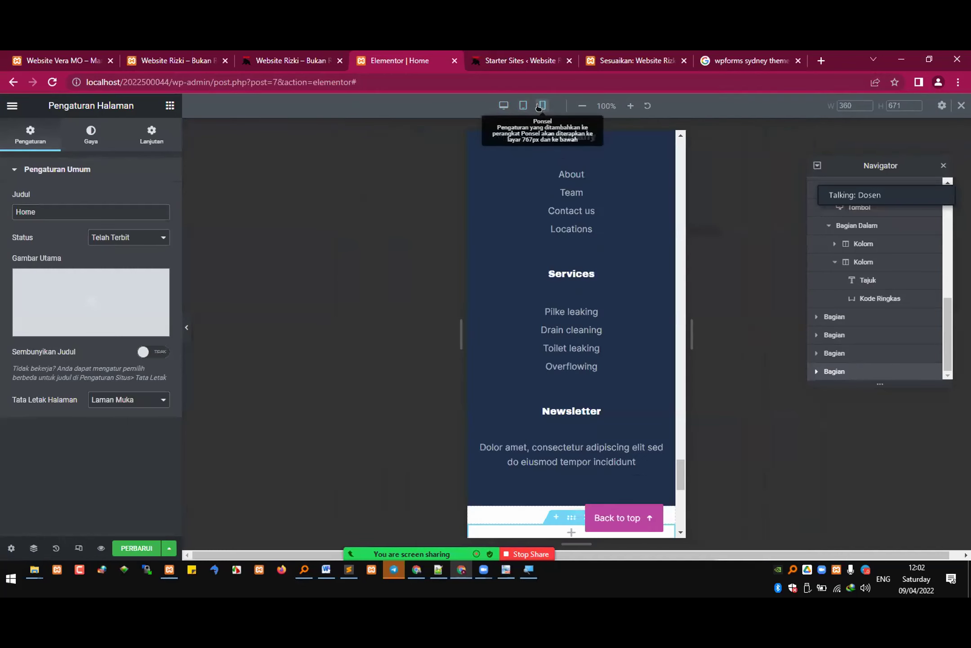
scroll(617, 408, "down", 5)
scroll(617, 408, "down", 2)
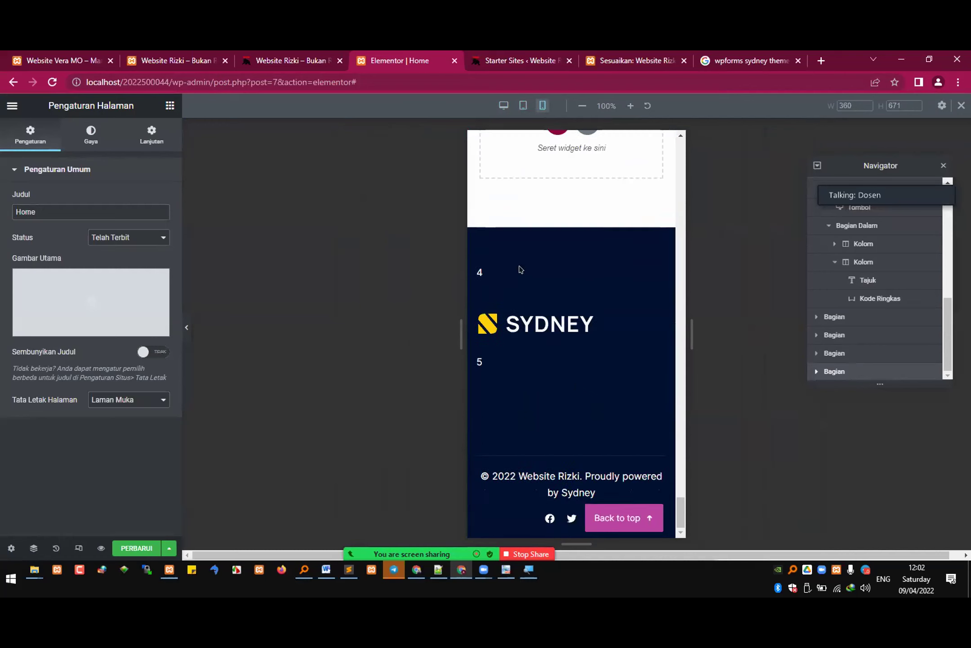
left_click(508, 106)
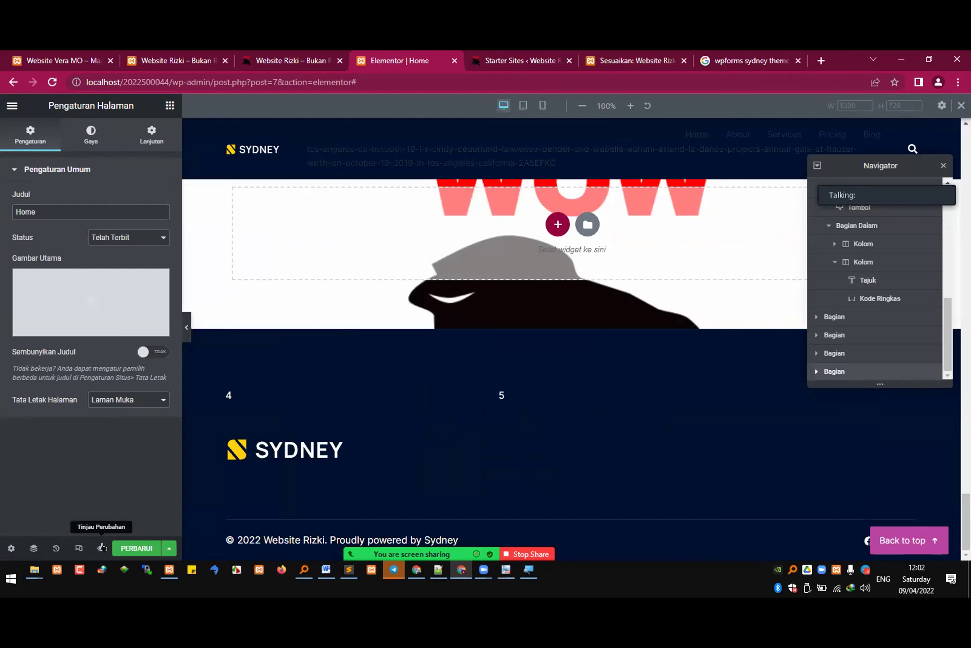
Update the Home page with PERBARUI and expand the WORDPRESS widget group in the widgets panel
left_click(170, 546)
left_click(149, 548)
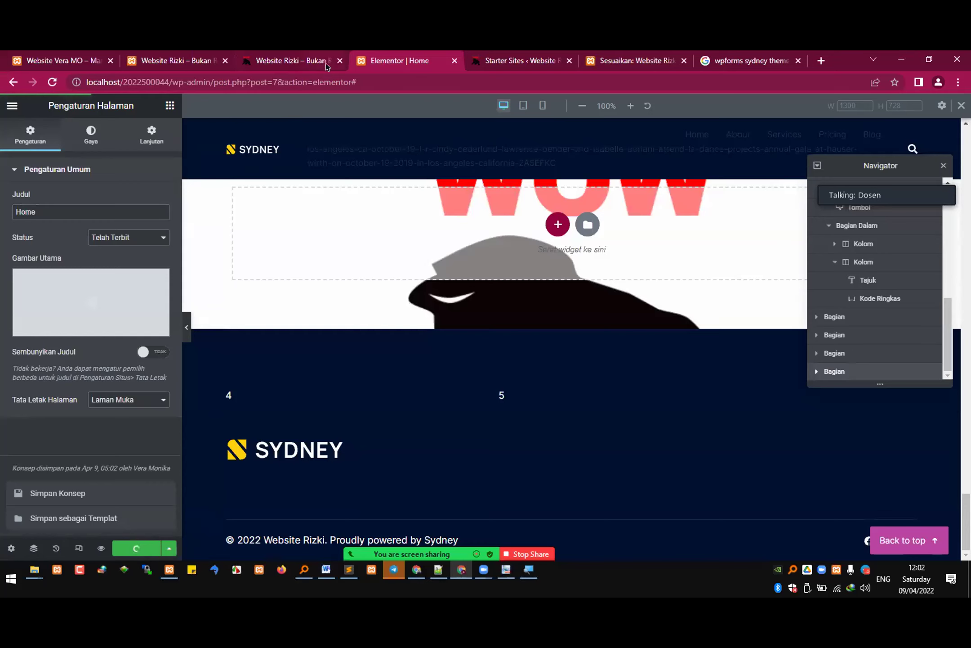
left_click(22, 109)
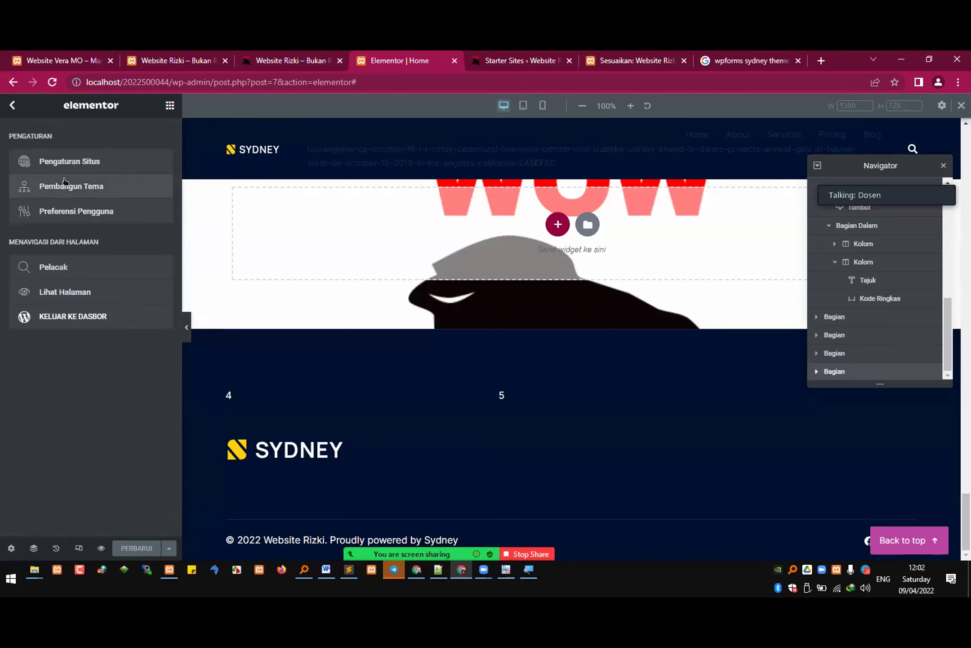
left_click(169, 106)
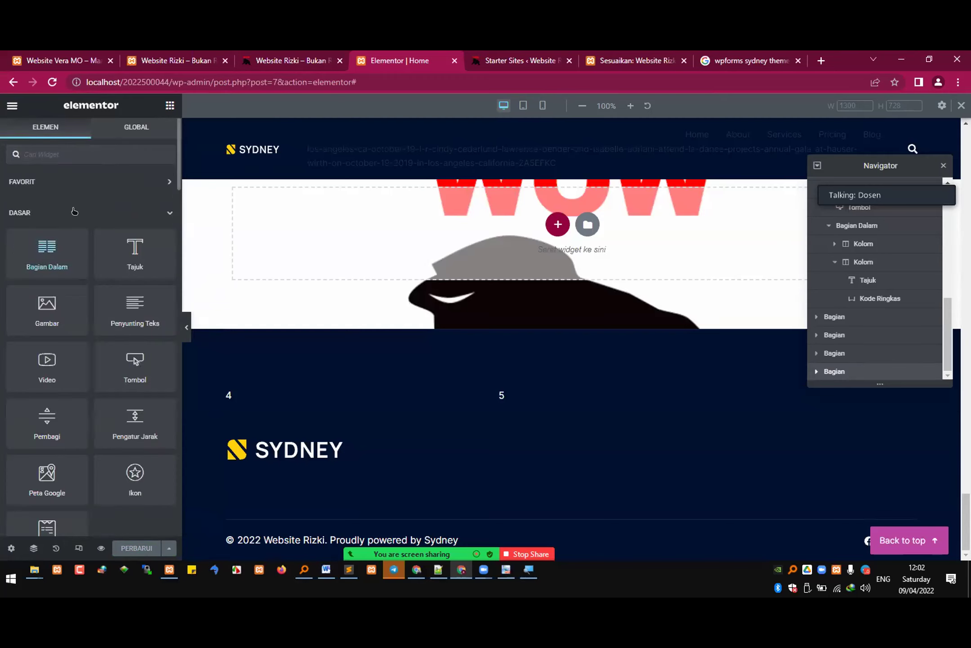
scroll(45, 331, "down", 6)
scroll(66, 349, "down", 15)
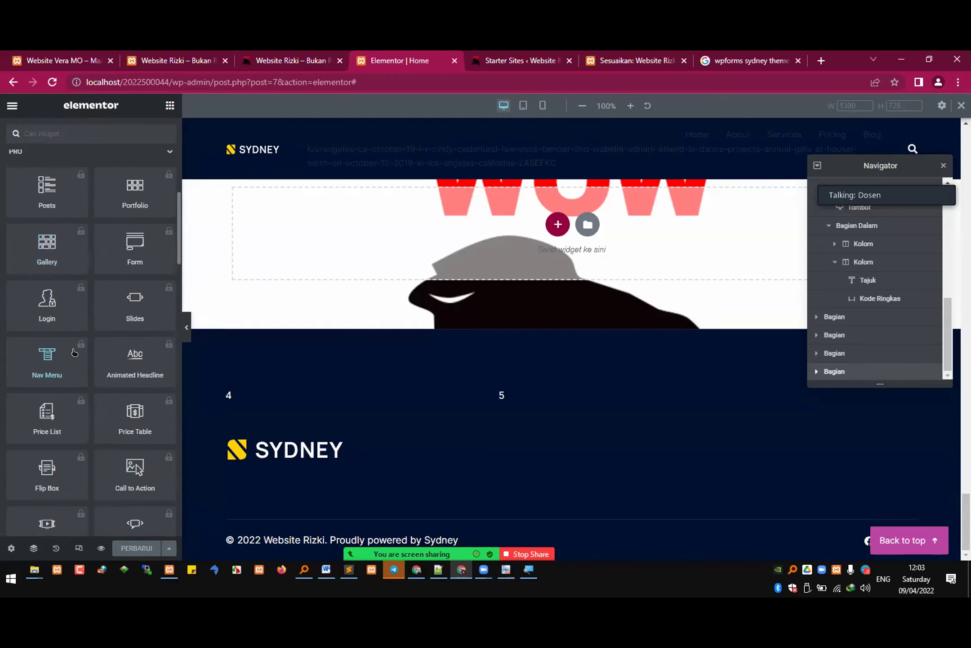
scroll(82, 406, "down", 10)
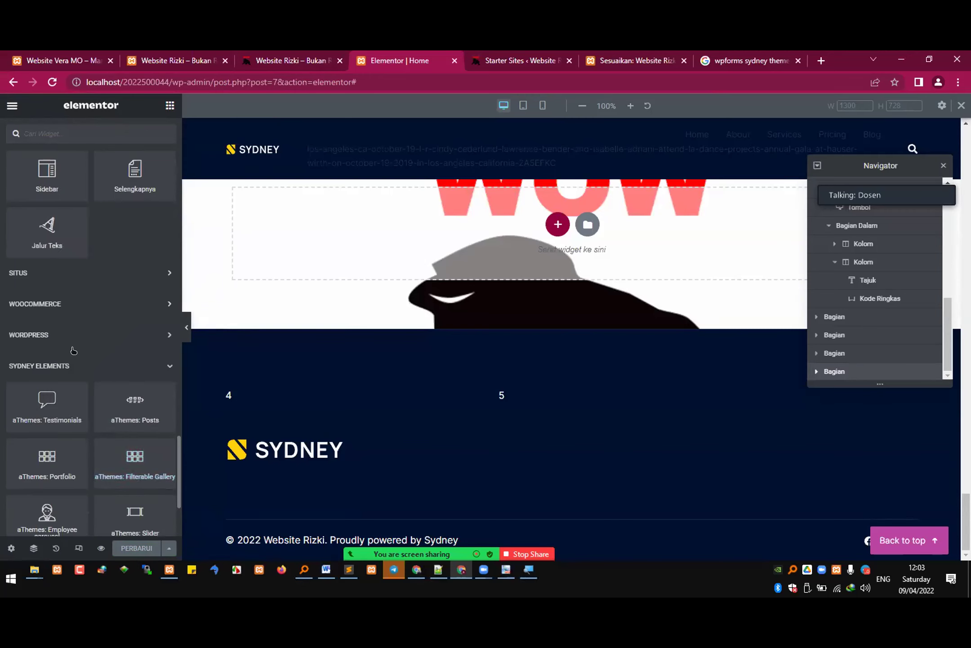
left_click(88, 339)
scroll(95, 382, "down", 8)
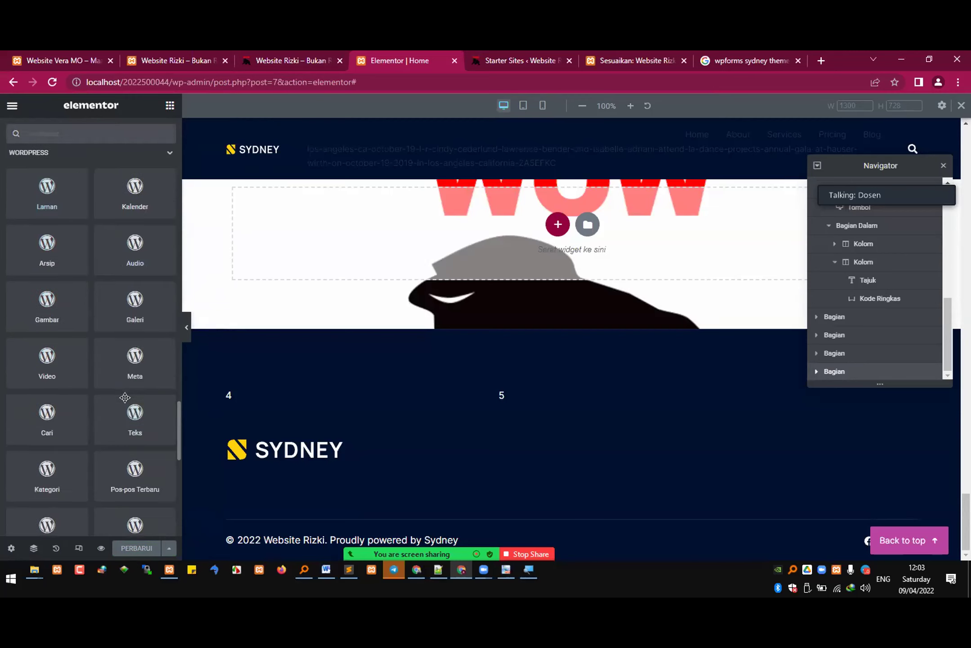
scroll(106, 434, "down", 5)
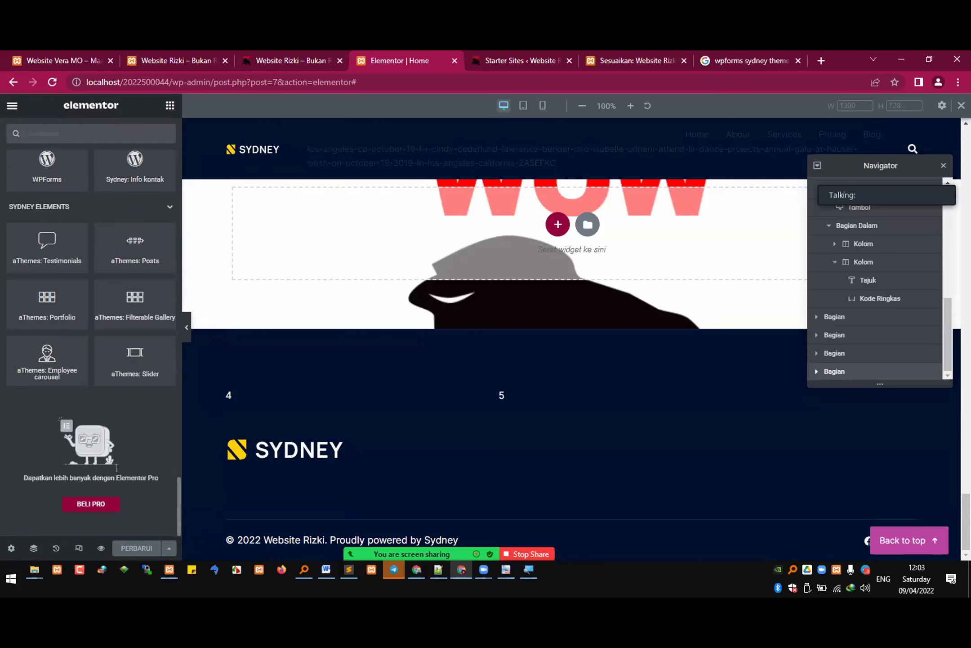
scroll(116, 468, "up", 6)
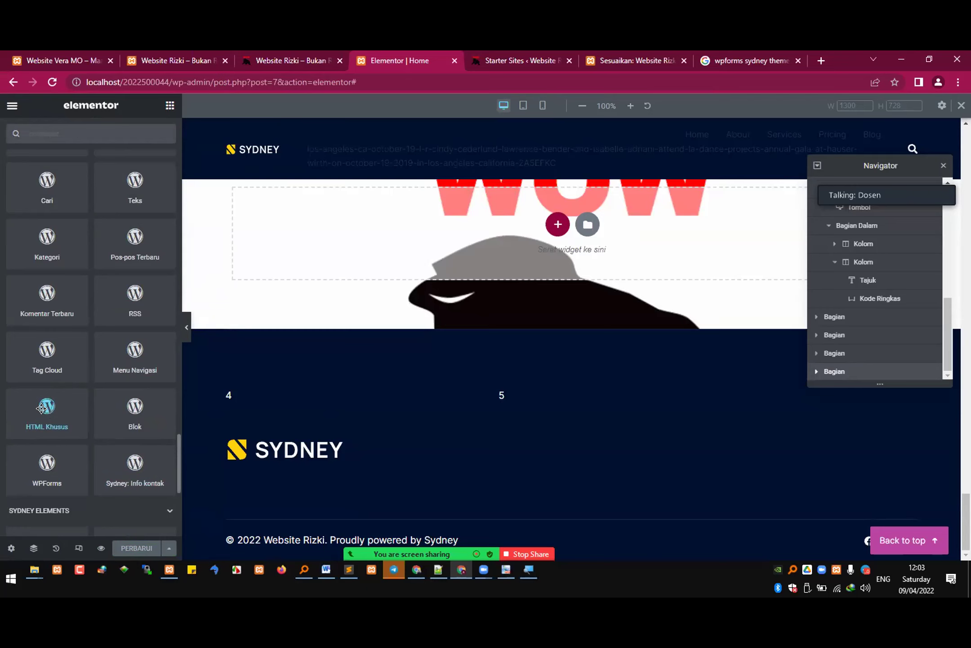
Drop an HTML Khusus widget into the bottom section, then select the old query on the Google tab
left_click_drag(41, 407, 526, 227)
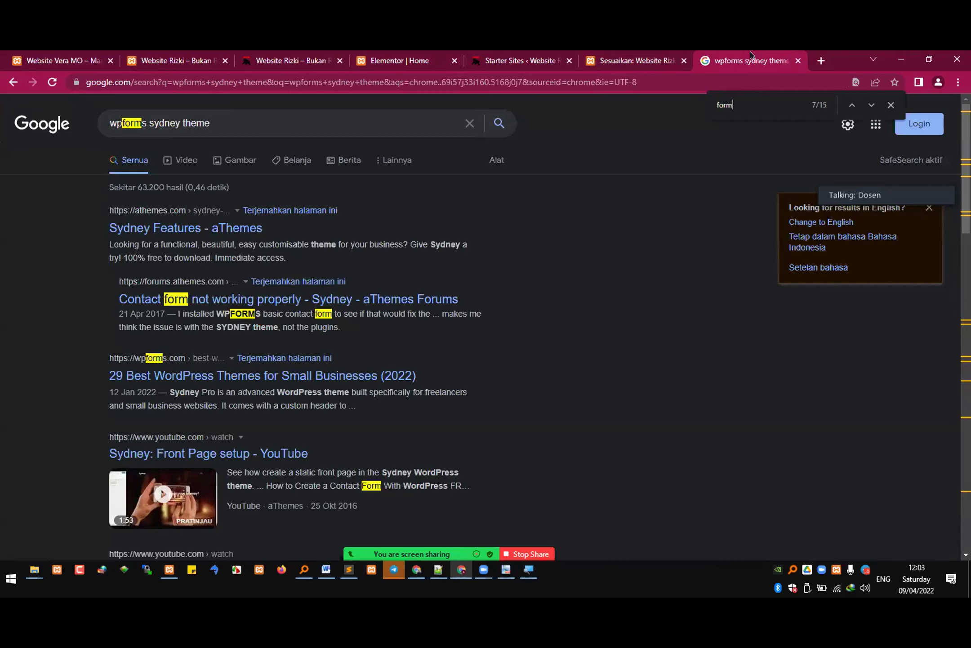
left_click(785, 58)
left_click_drag(261, 129, 2, 129)
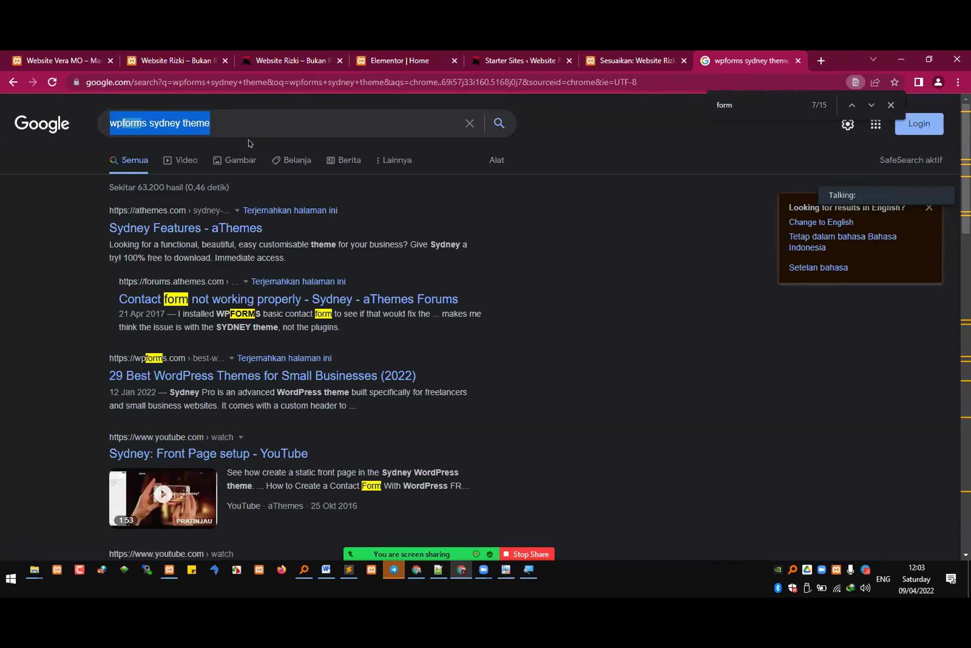
Search for 'isb atma luhur' and open the campus location in Google Maps
type("isb atma luhur")
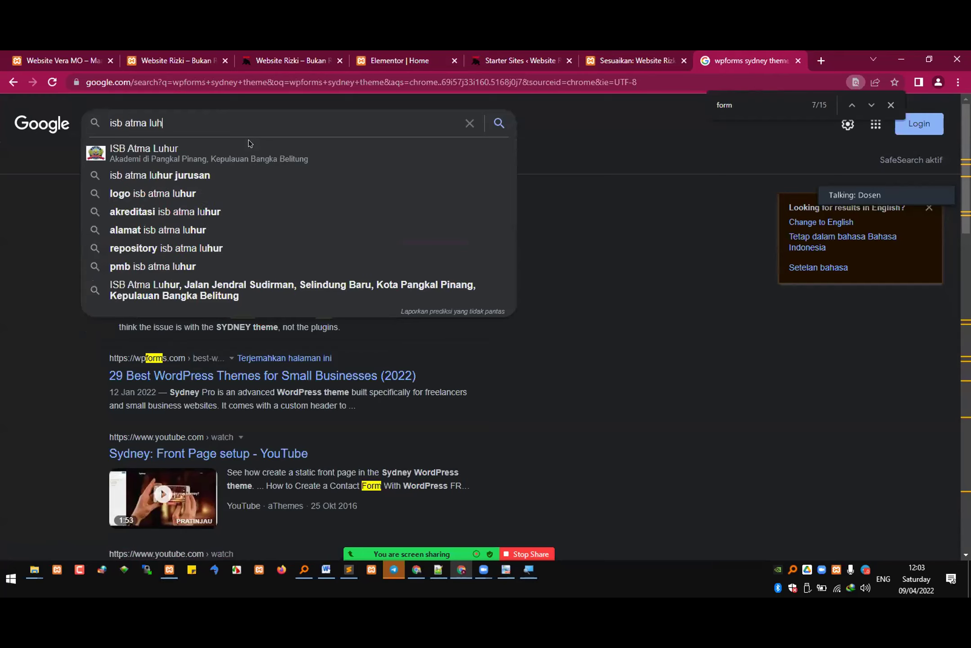
key("Return")
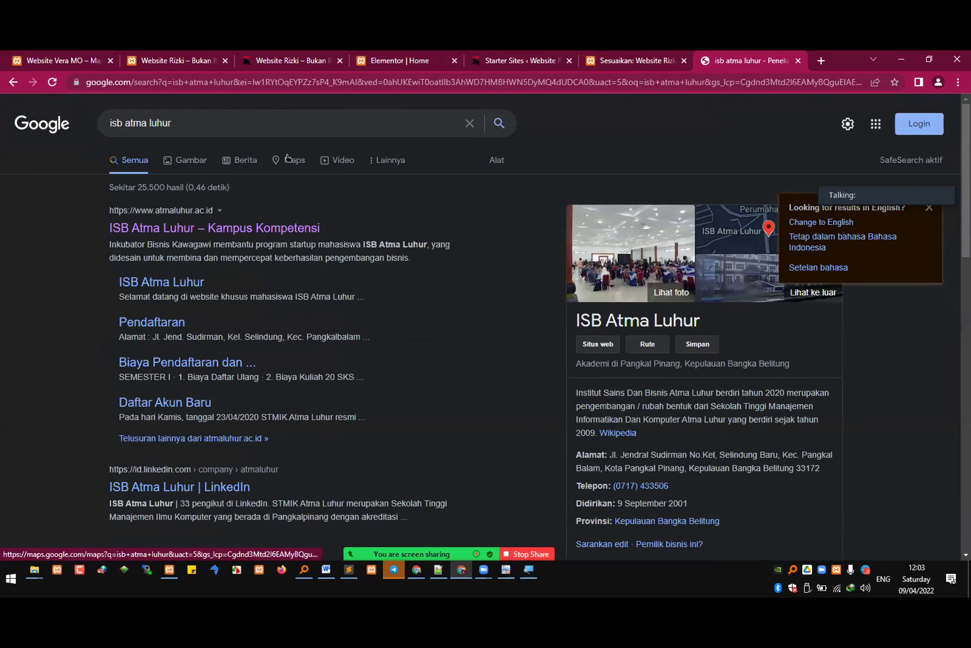
left_click(305, 156)
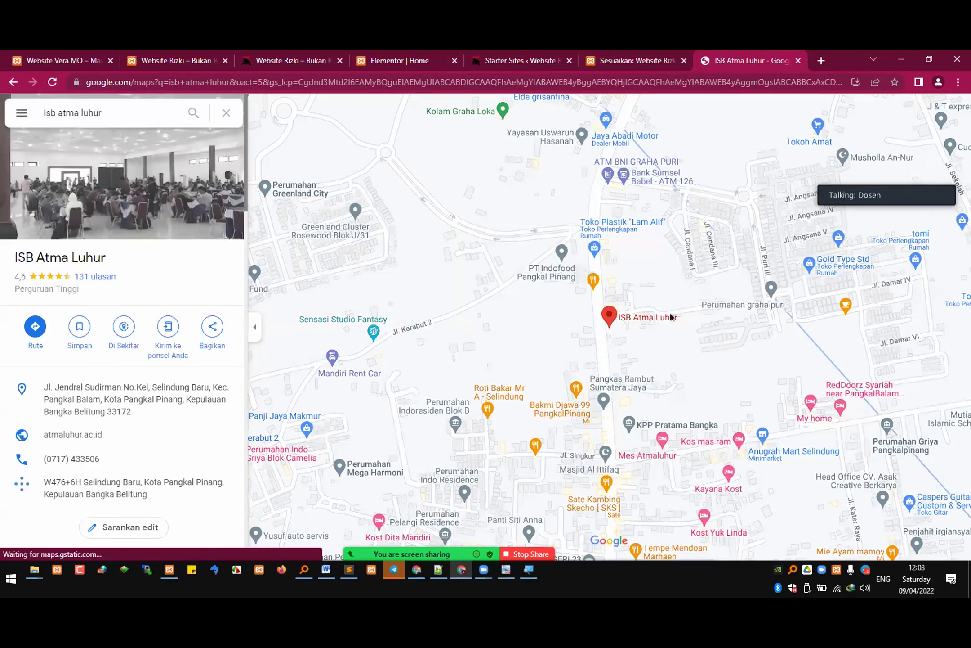
Copy the Kecil (small) map embed HTML and head back toward the editor tab
left_click(210, 329)
left_click(443, 256)
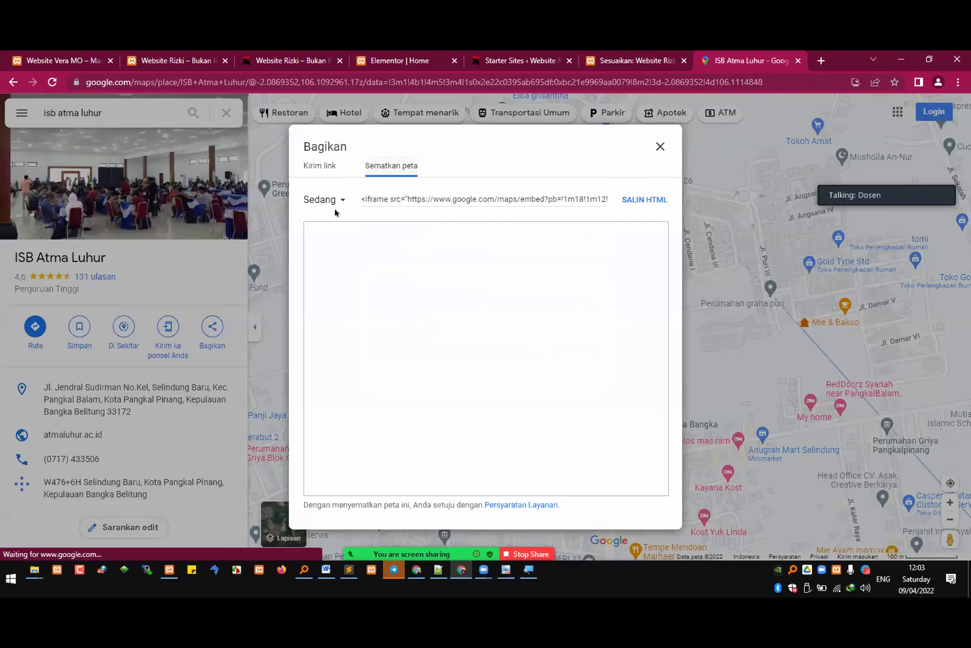
left_click(334, 211)
left_click(346, 203)
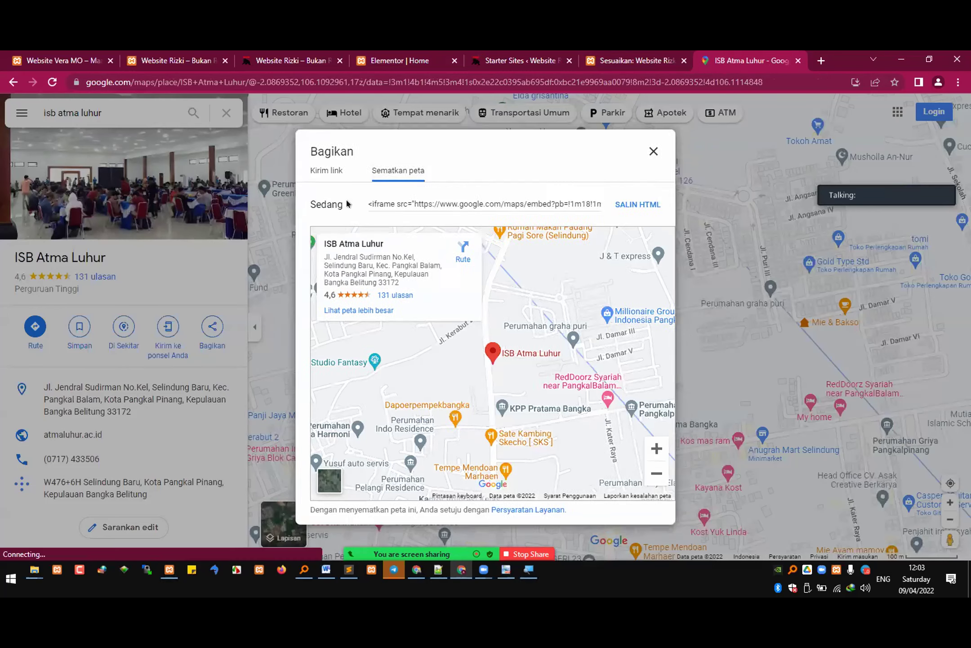
left_click(580, 243)
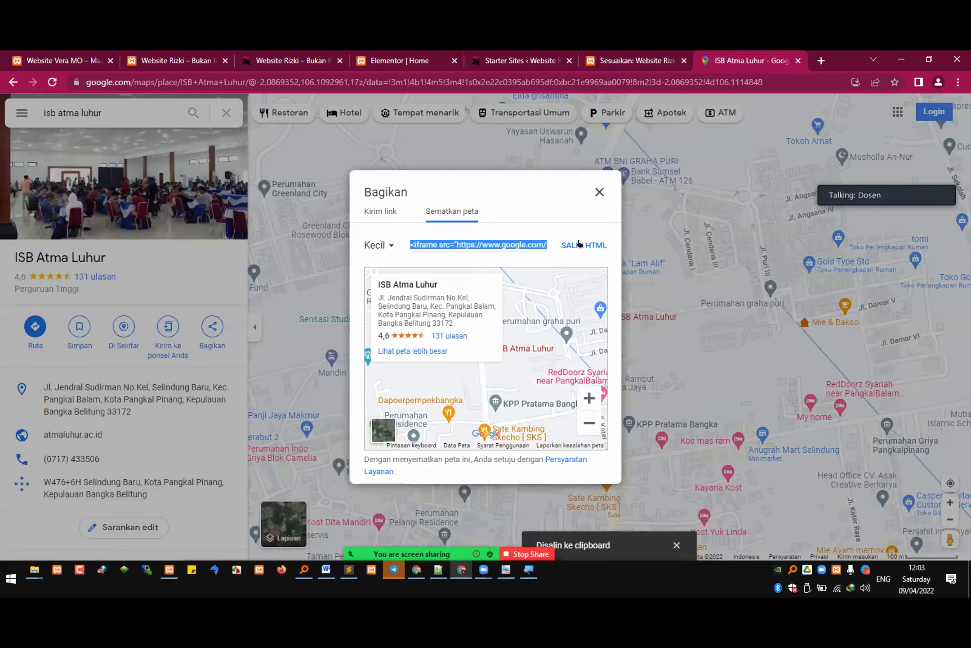
left_click(509, 56)
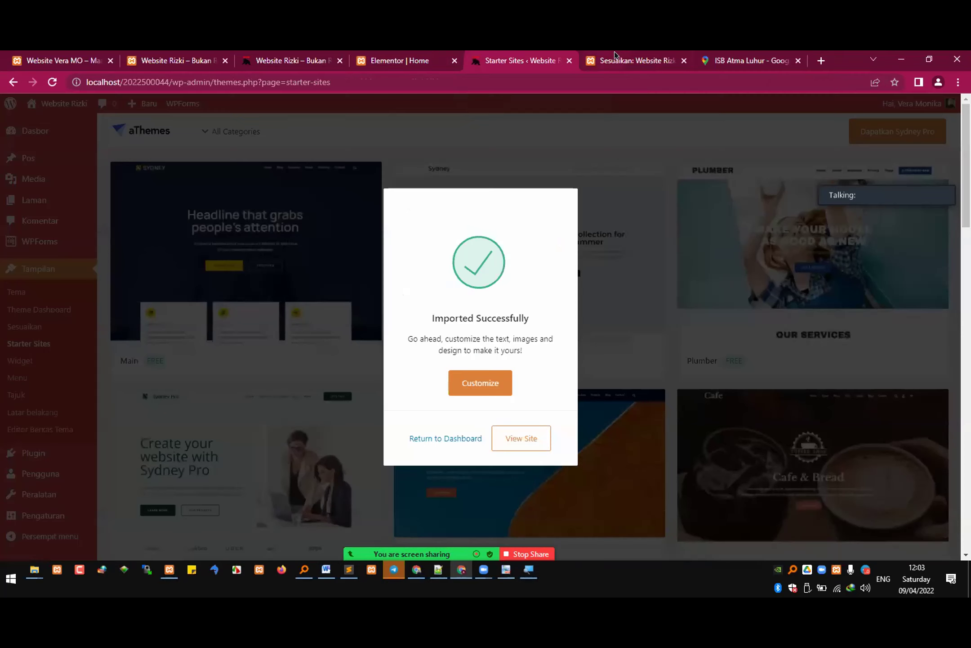
left_click(585, 56)
Paste the ISB Atma Luhur map iframe into the widget's Isi field and apply it with TERAPKAN
left_click(411, 56)
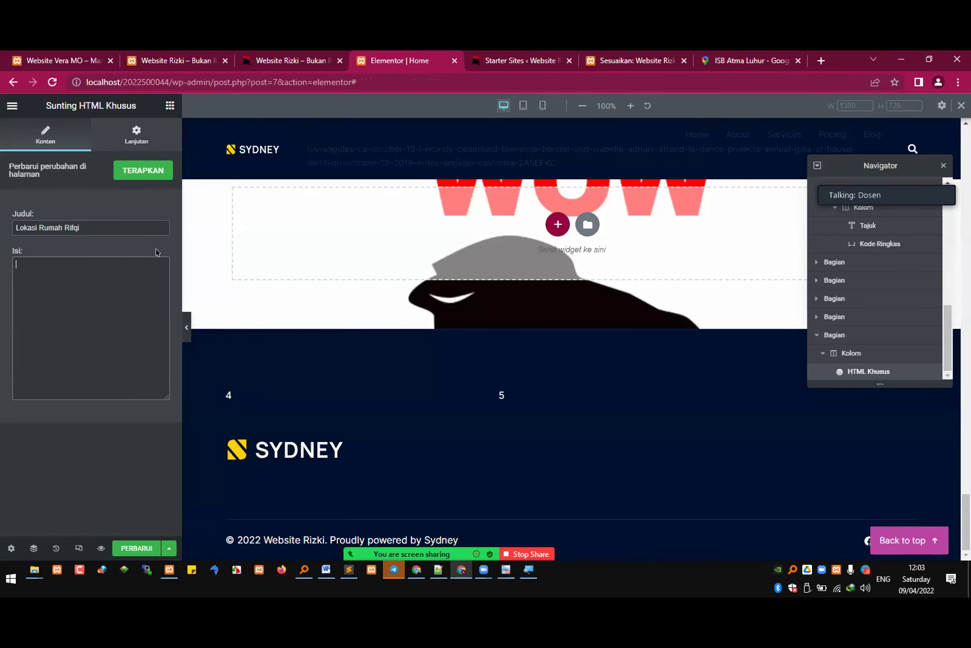
left_click(57, 300)
key("ctrl+v")
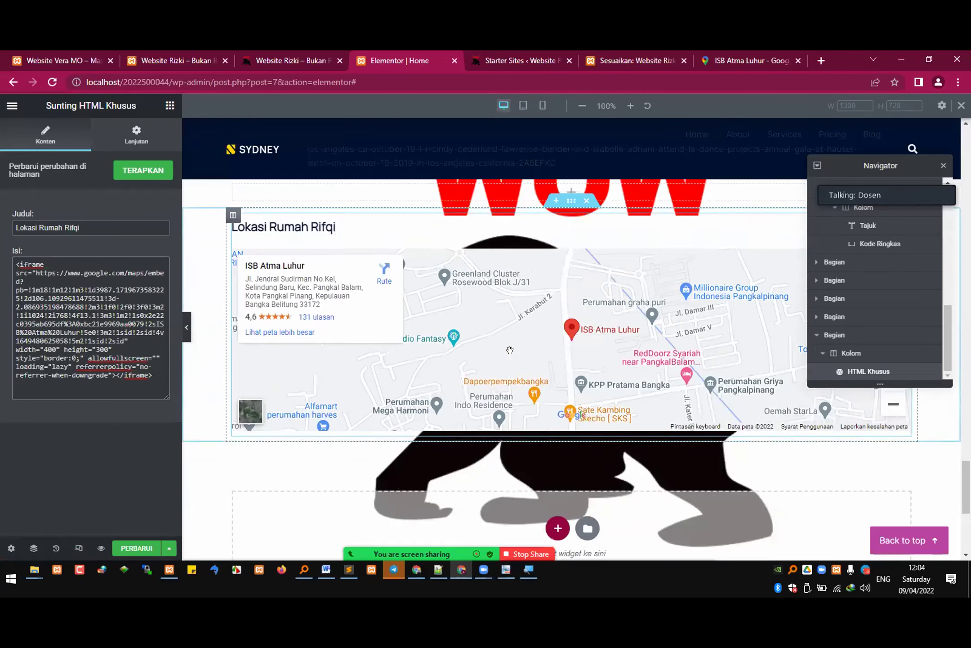
scroll(510, 350, "up", 1)
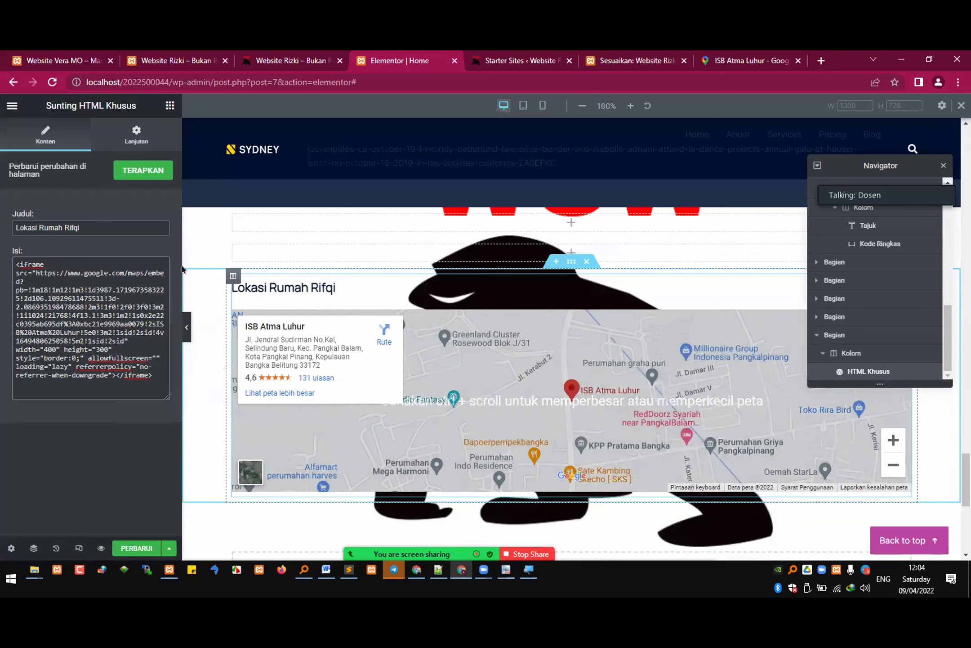
left_click(143, 170)
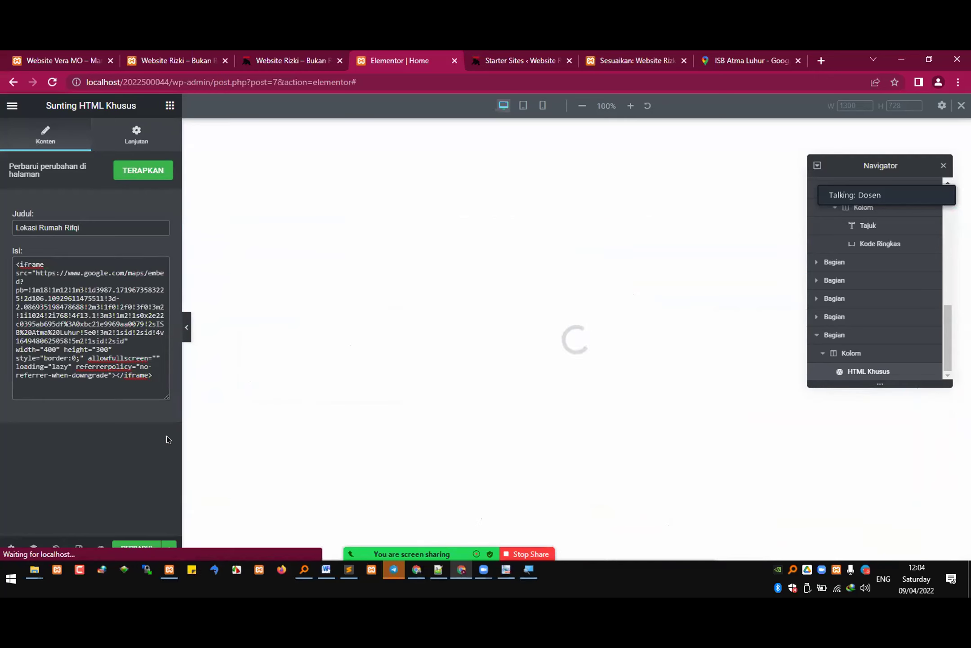
scroll(135, 531, "down", 4)
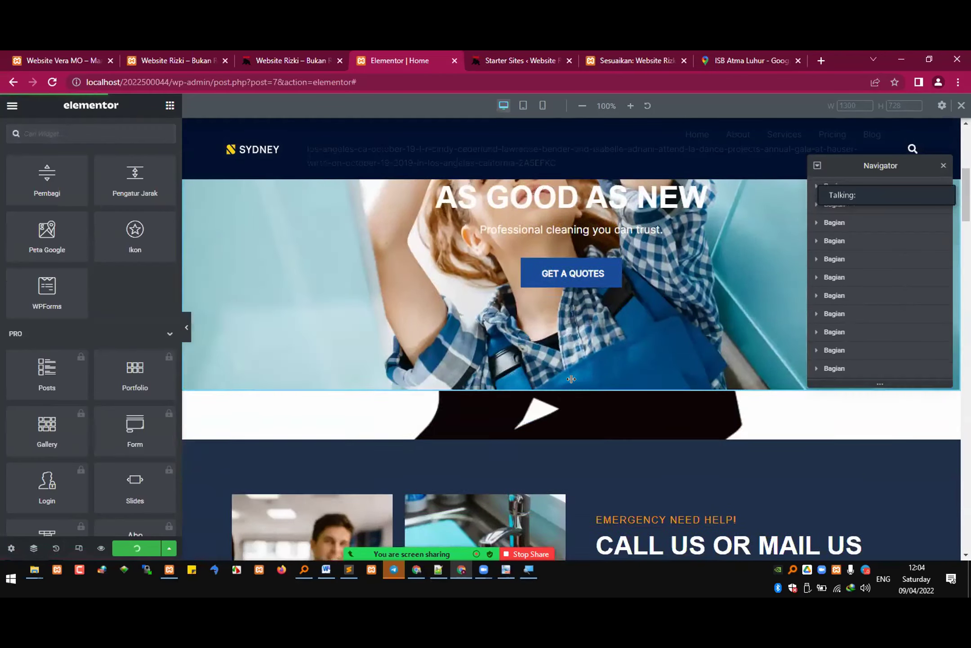
scroll(561, 348, "down", 10)
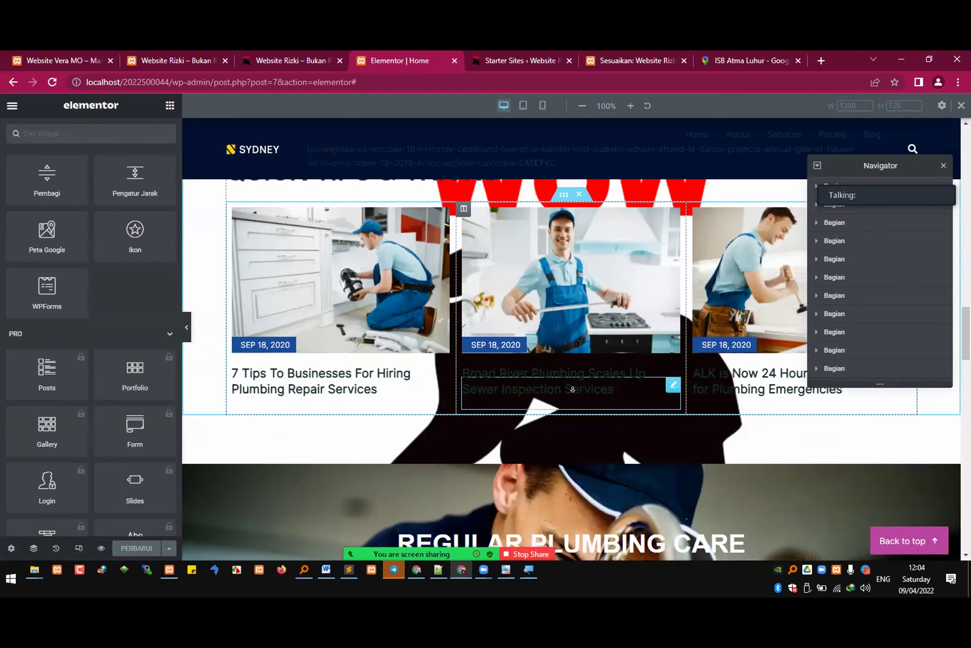
scroll(544, 460, "down", 10)
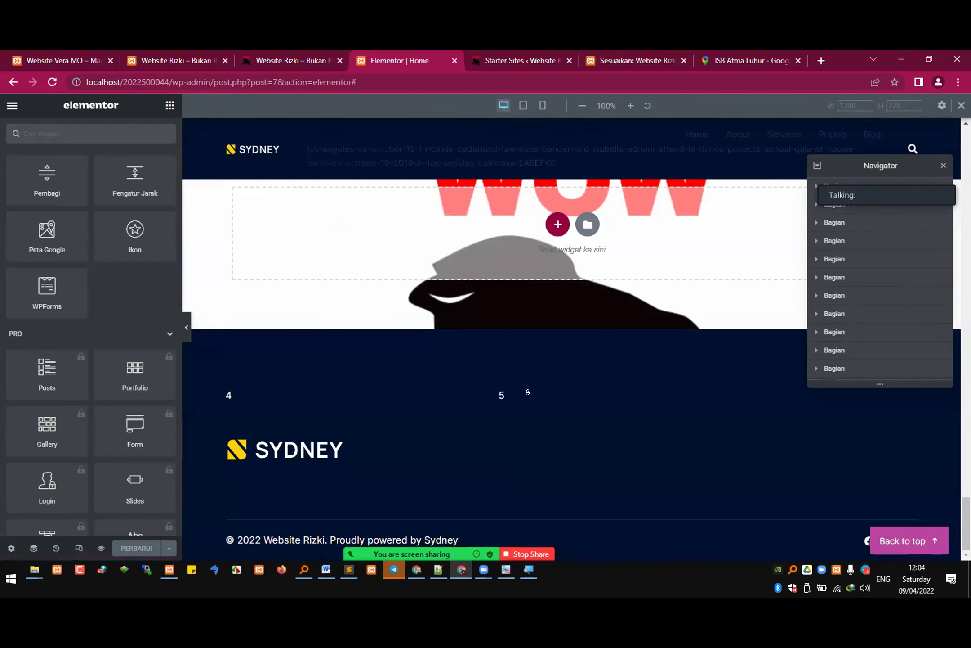
scroll(577, 328, "up", 15)
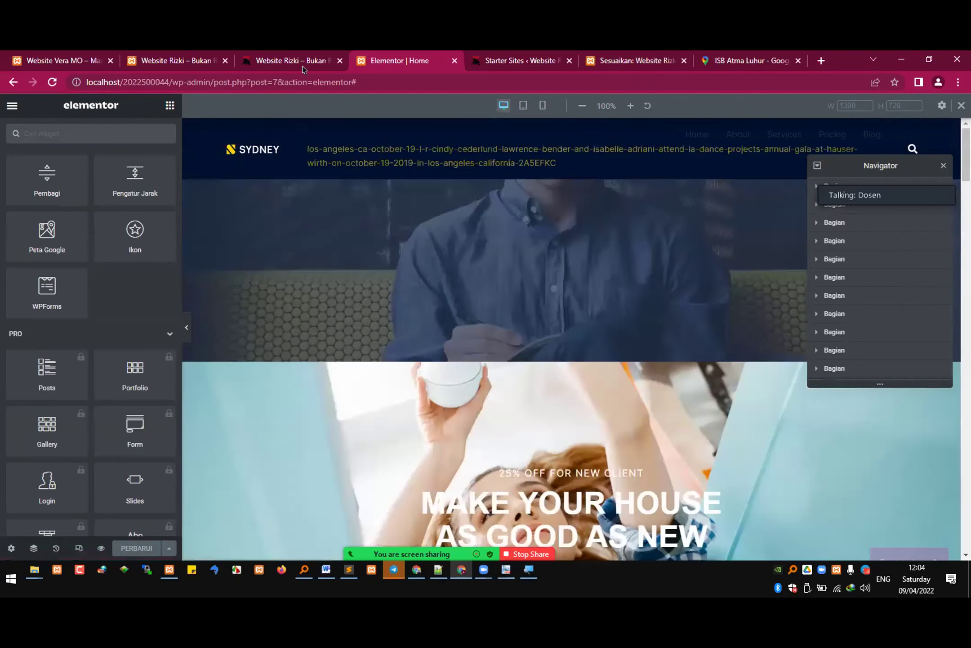
left_click(302, 66)
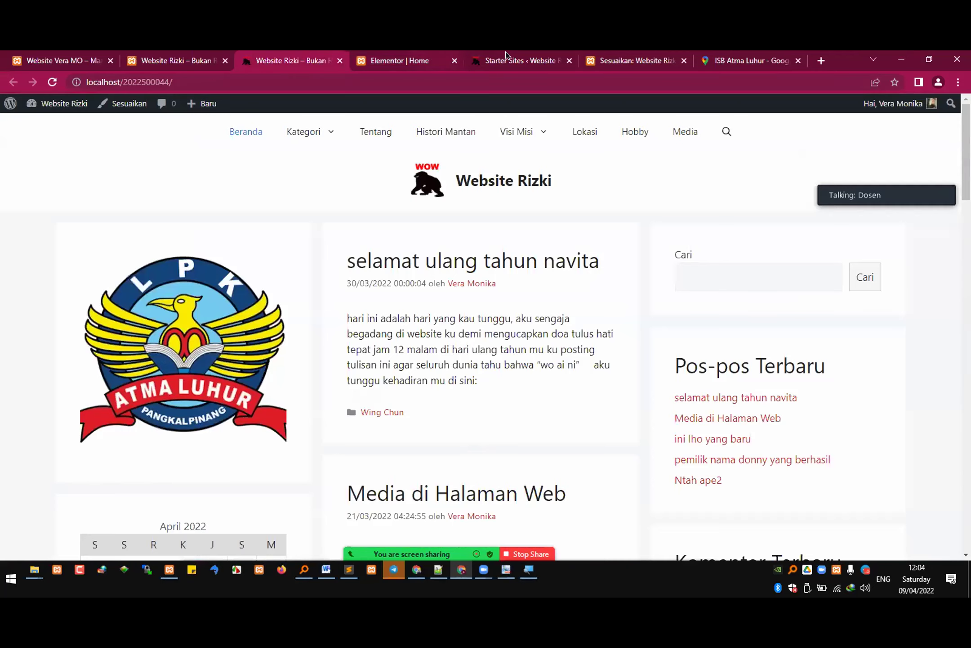
left_click(506, 53)
left_click(431, 55)
left_click(625, 59)
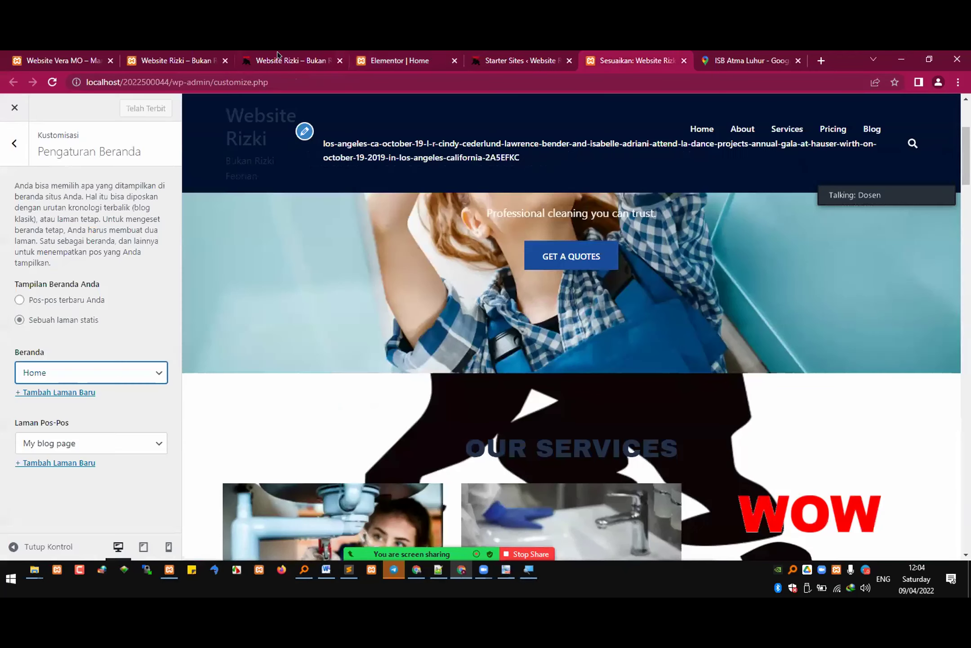
left_click(287, 60)
left_click(62, 81)
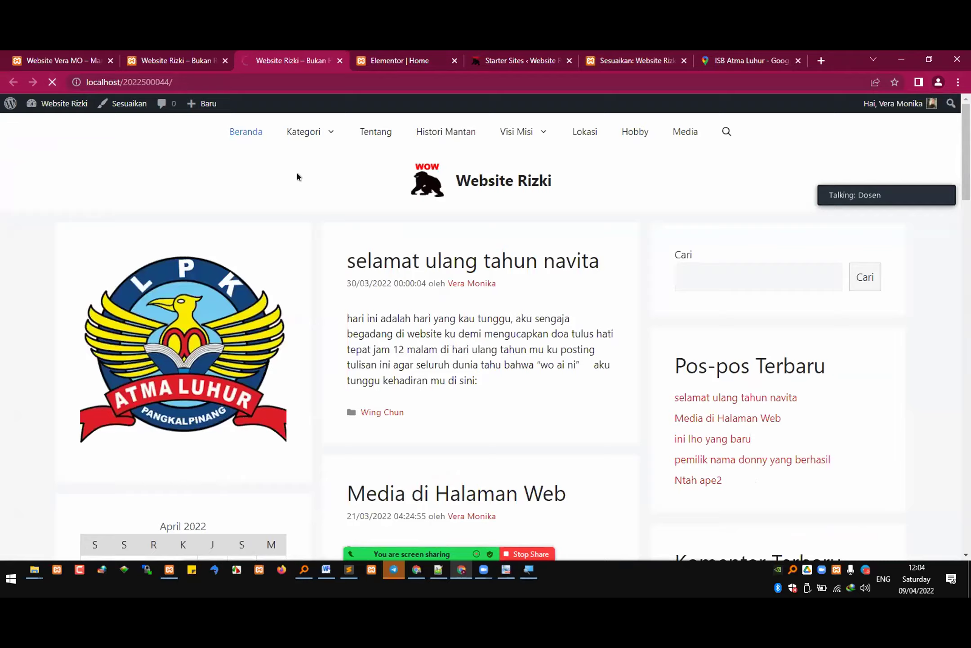
scroll(463, 365, "down", 20)
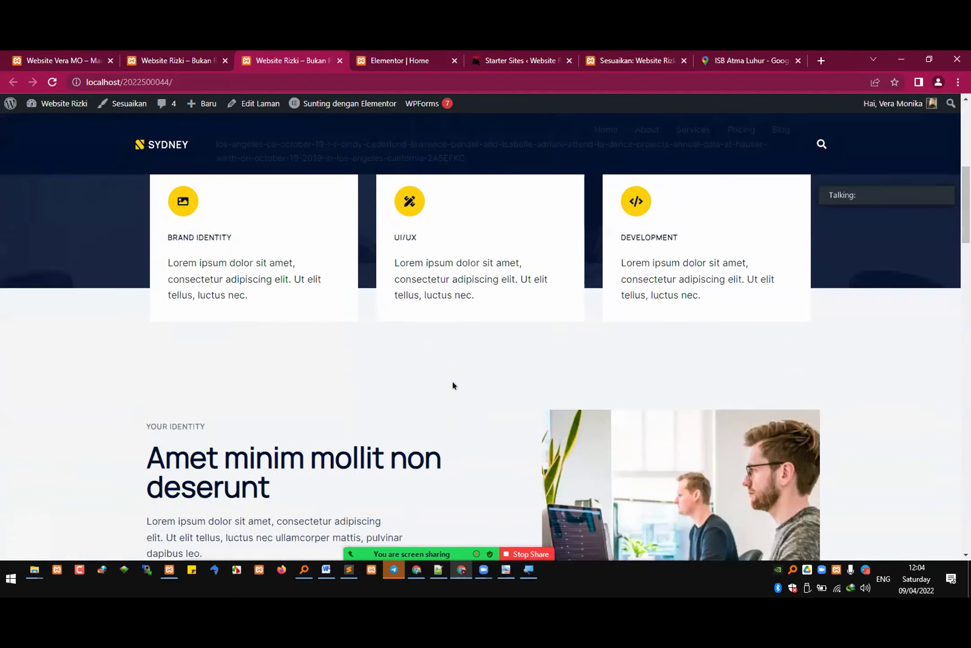
scroll(433, 387, "down", 15)
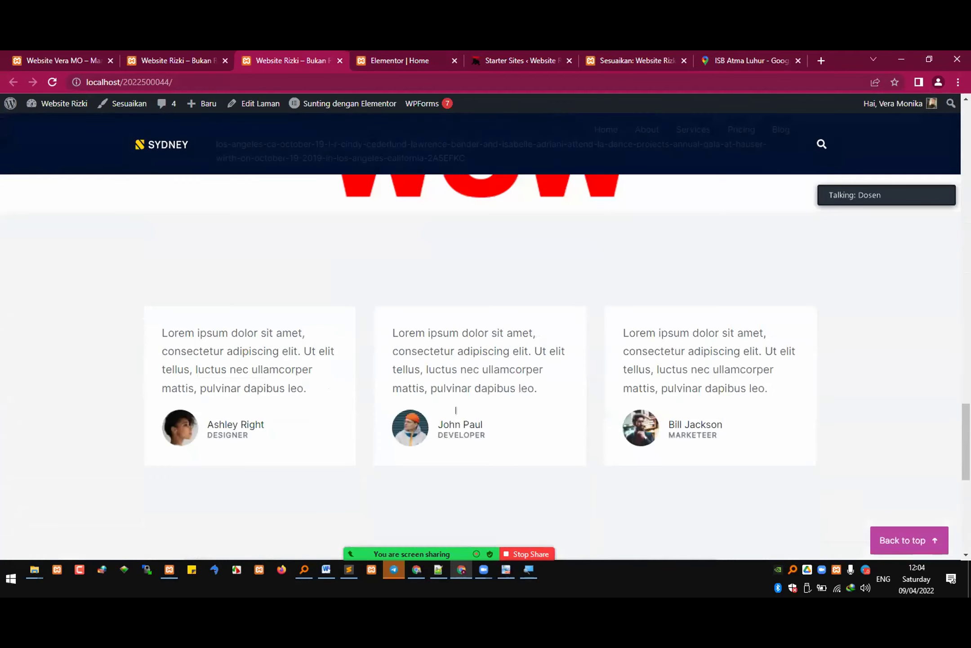
scroll(497, 410, "up", 4)
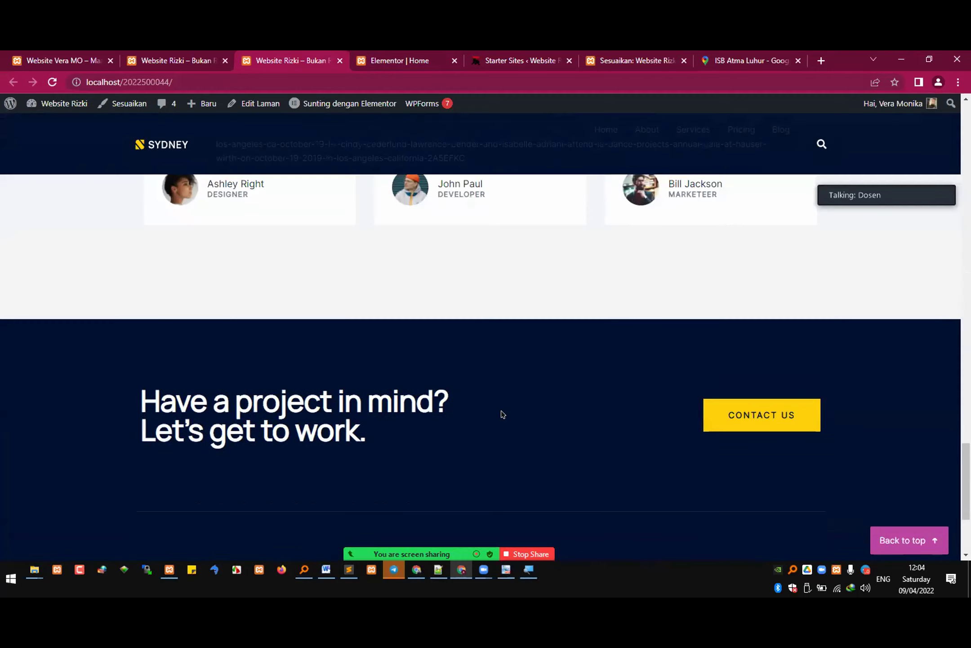
scroll(502, 414, "up", 15)
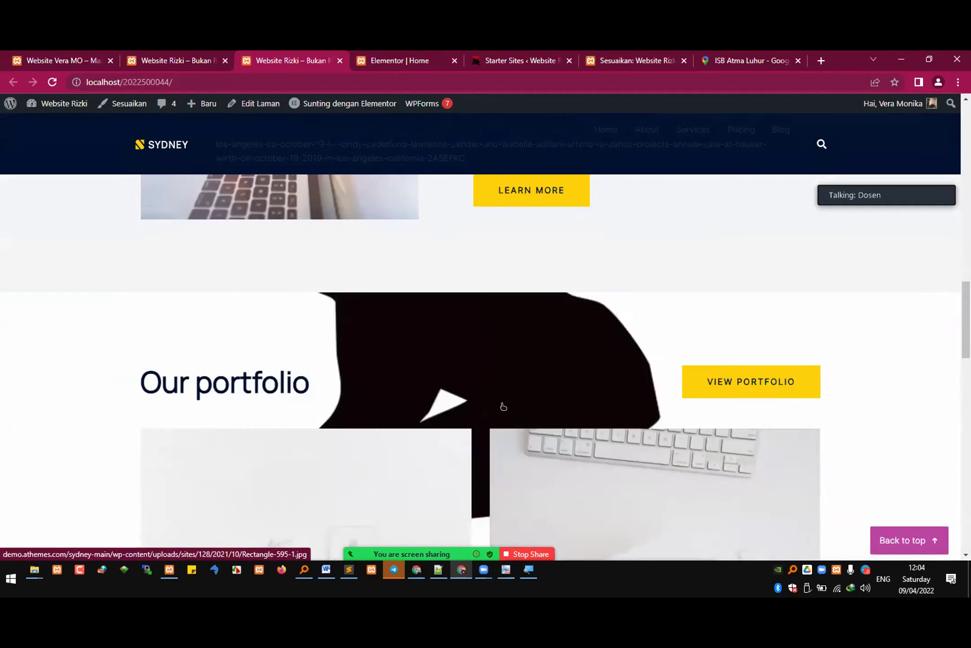
scroll(536, 420, "up", 10)
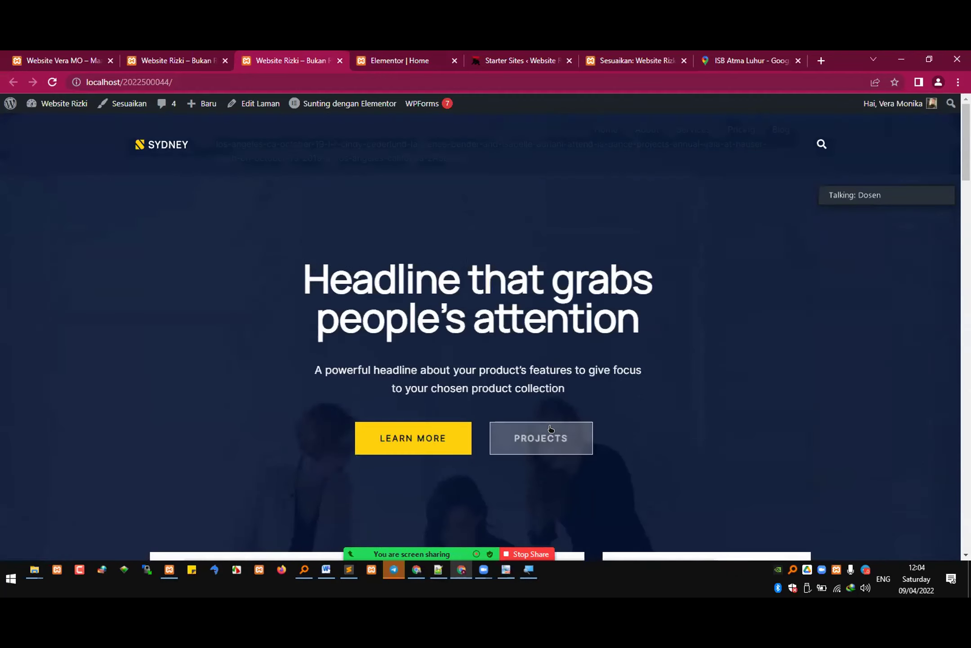
In the Elementor | Home editor, select the custom HTML map widget and reapply it with TERAPKAN
left_click(554, 63)
left_click(418, 54)
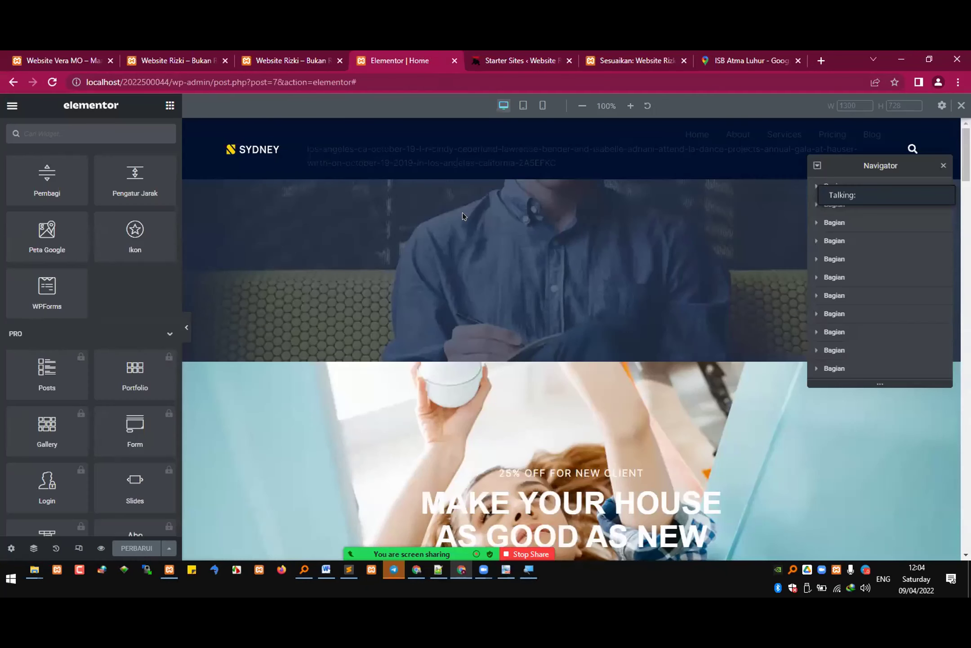
scroll(583, 404, "down", 15)
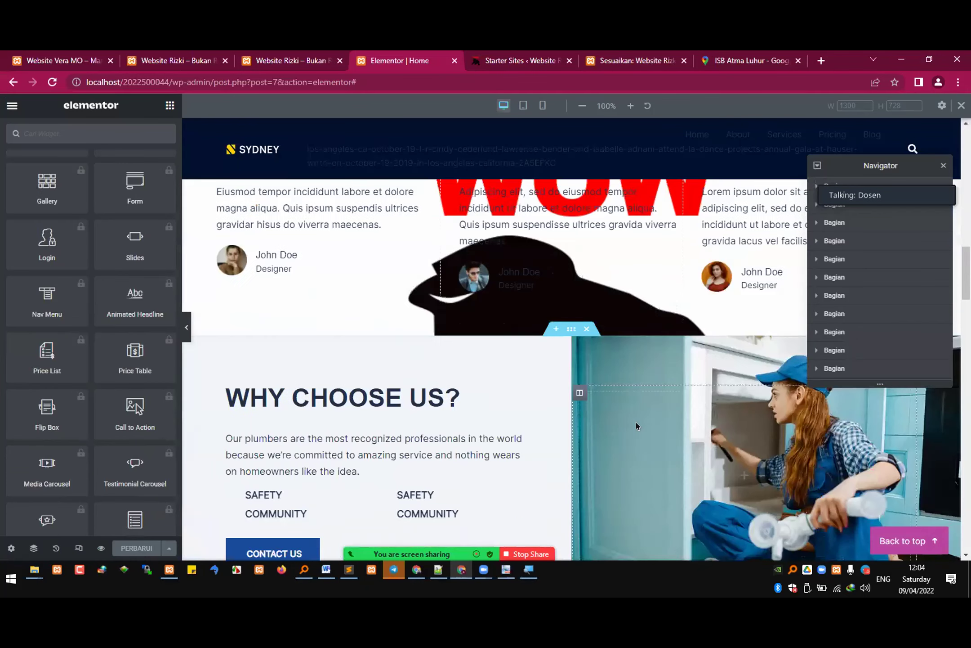
scroll(639, 435, "down", 12)
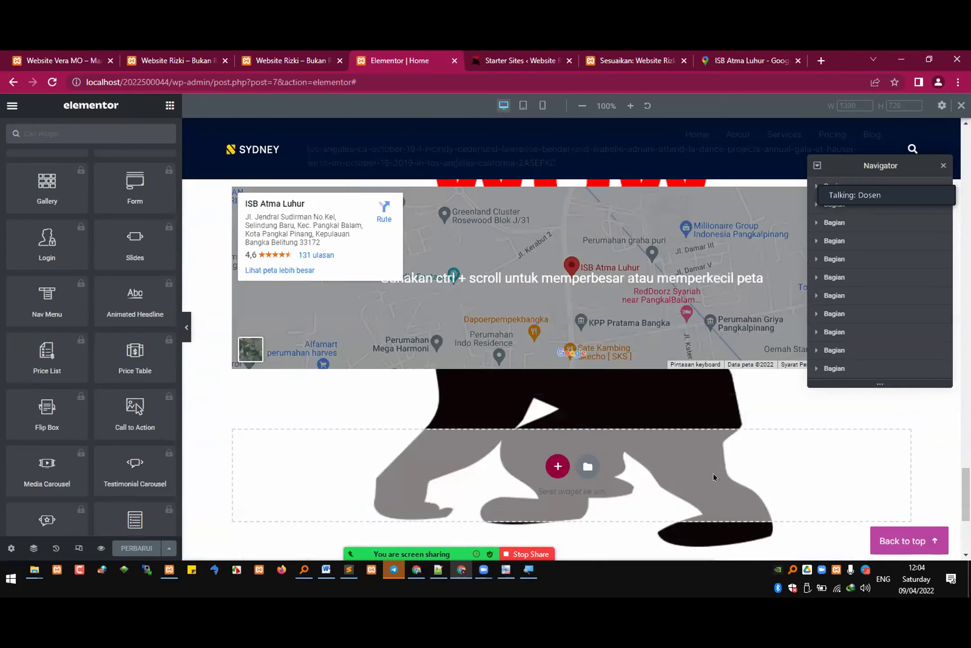
scroll(714, 473, "up", 1)
left_click(551, 438)
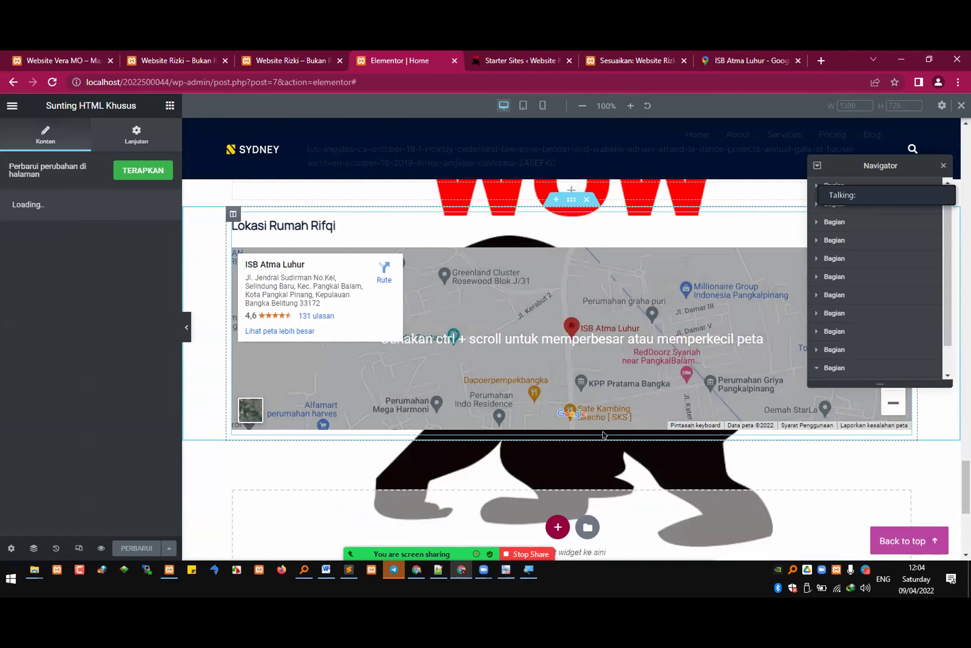
left_click(140, 171)
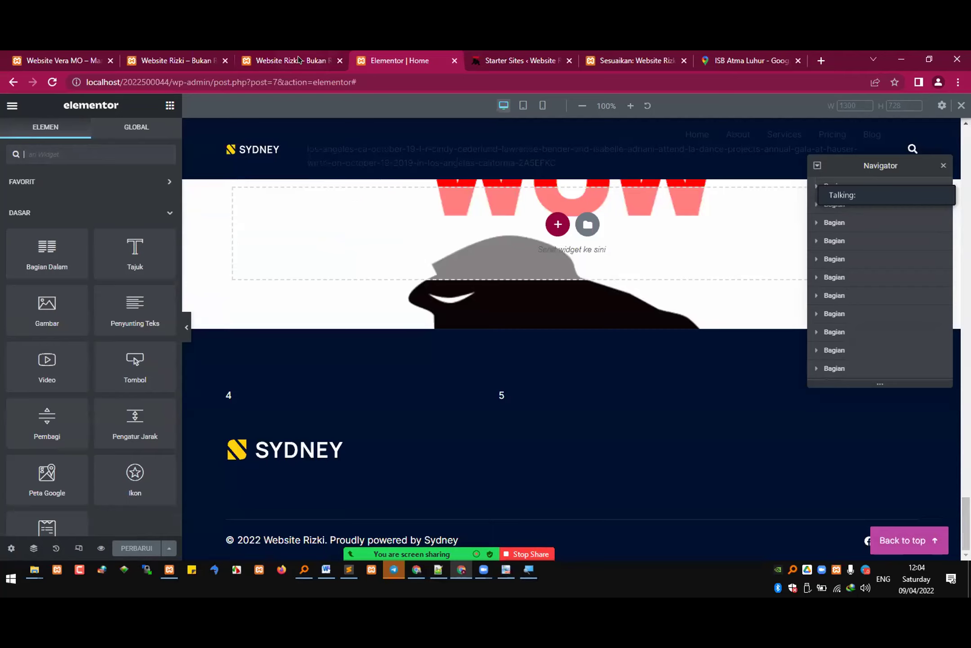
View the live site and scroll through its front page
left_click(298, 59)
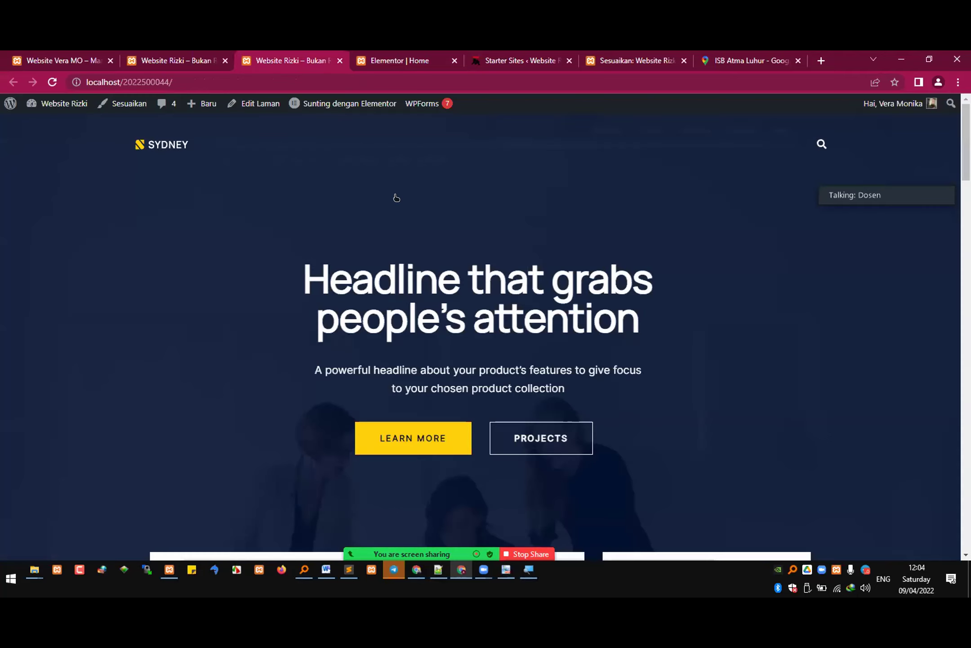
scroll(558, 435, "down", 15)
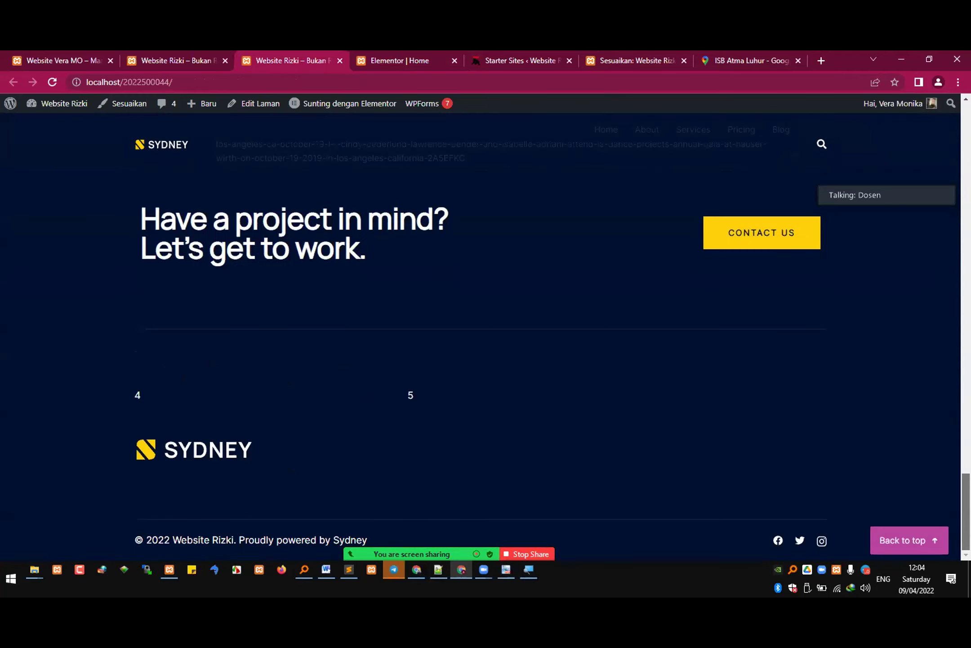
scroll(557, 435, "up", 10)
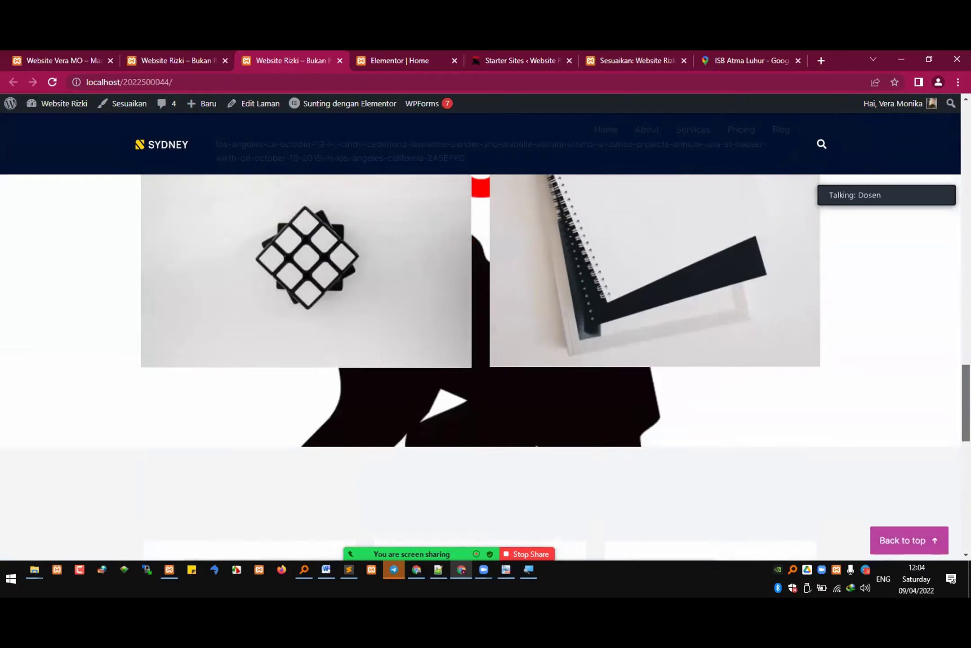
scroll(557, 435, "up", 8)
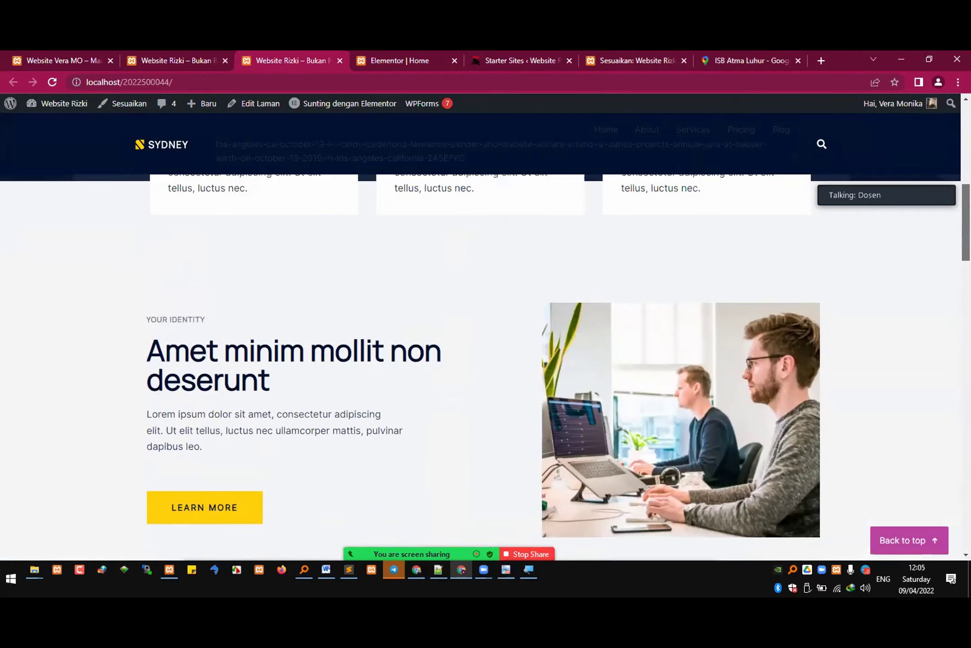
scroll(557, 435, "up", 5)
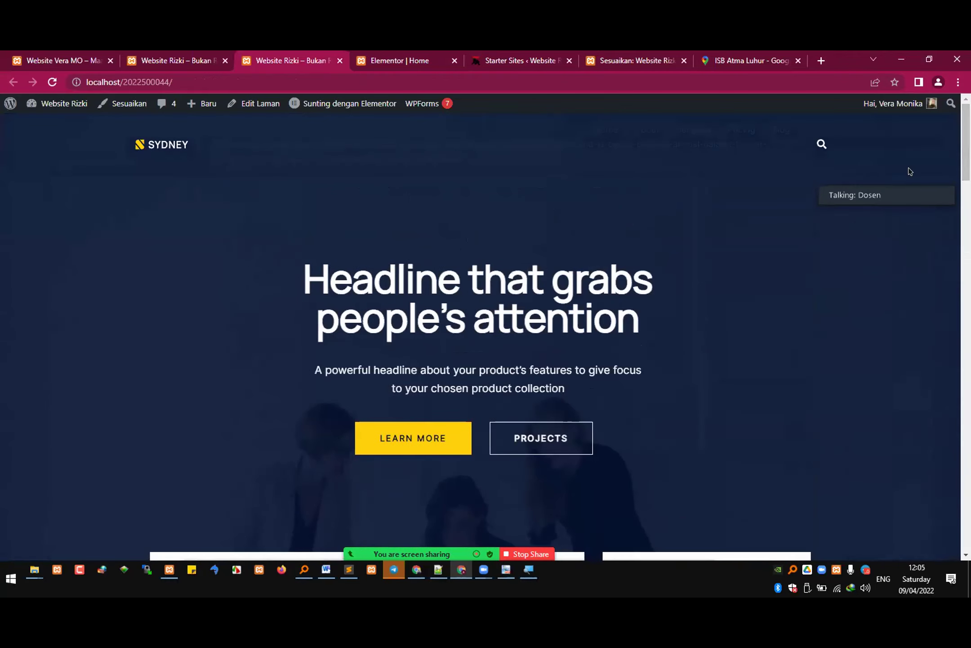
Look over the starter site and Customizer tabs, then reload the live site to check the changes
left_click(529, 56)
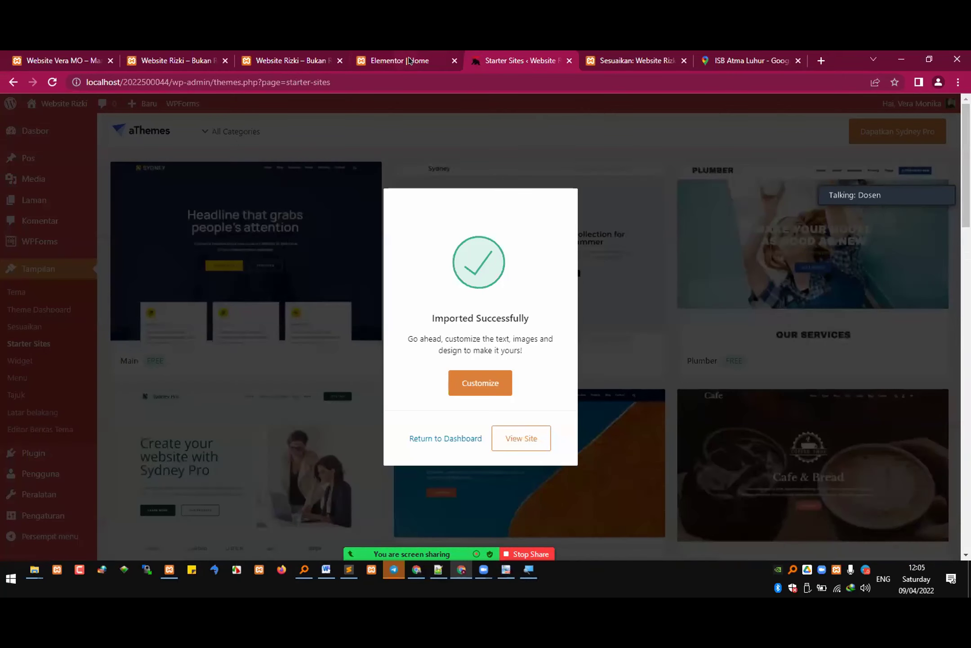
left_click(410, 61)
left_click(616, 60)
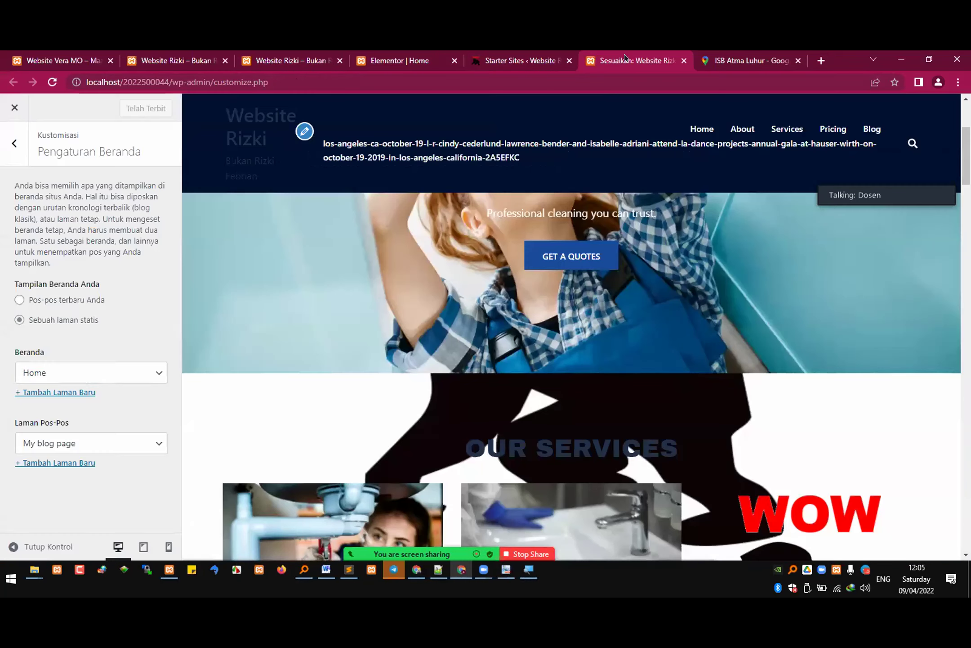
left_click(288, 60)
left_click(53, 80)
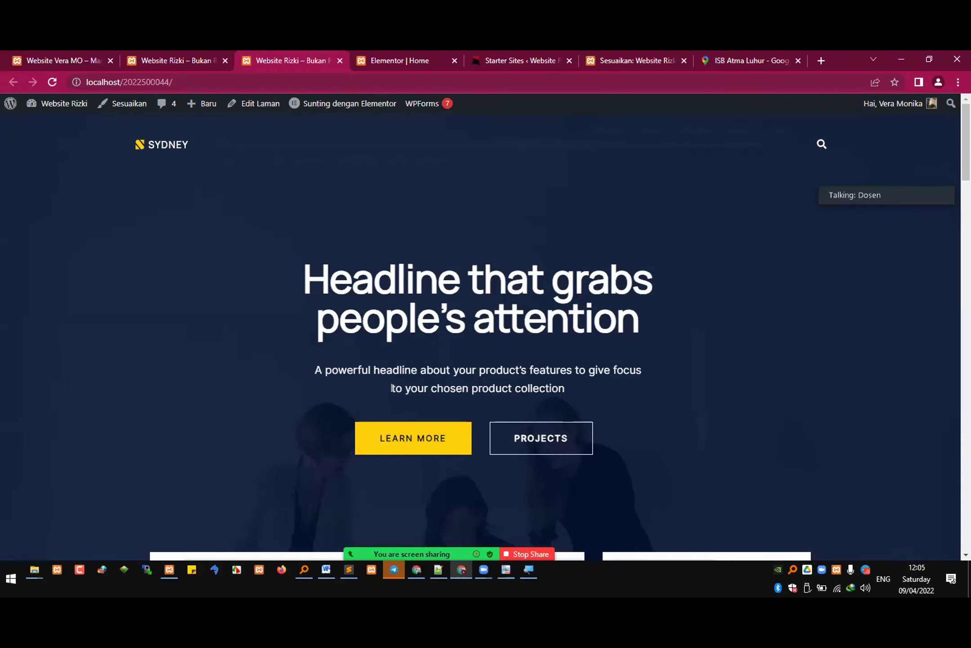
scroll(556, 448, "down", 5)
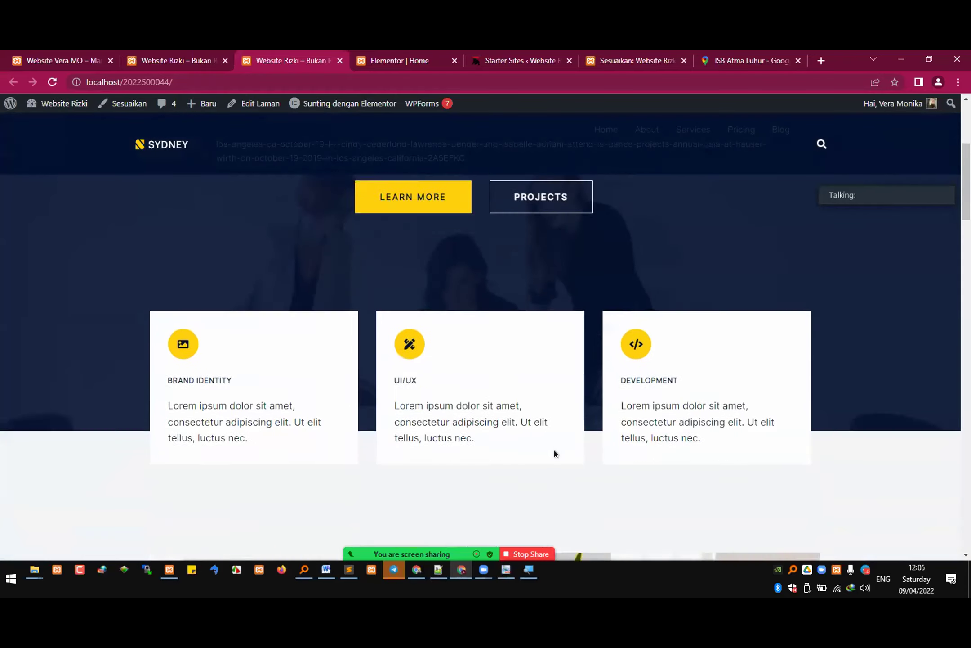
scroll(555, 453, "down", 12)
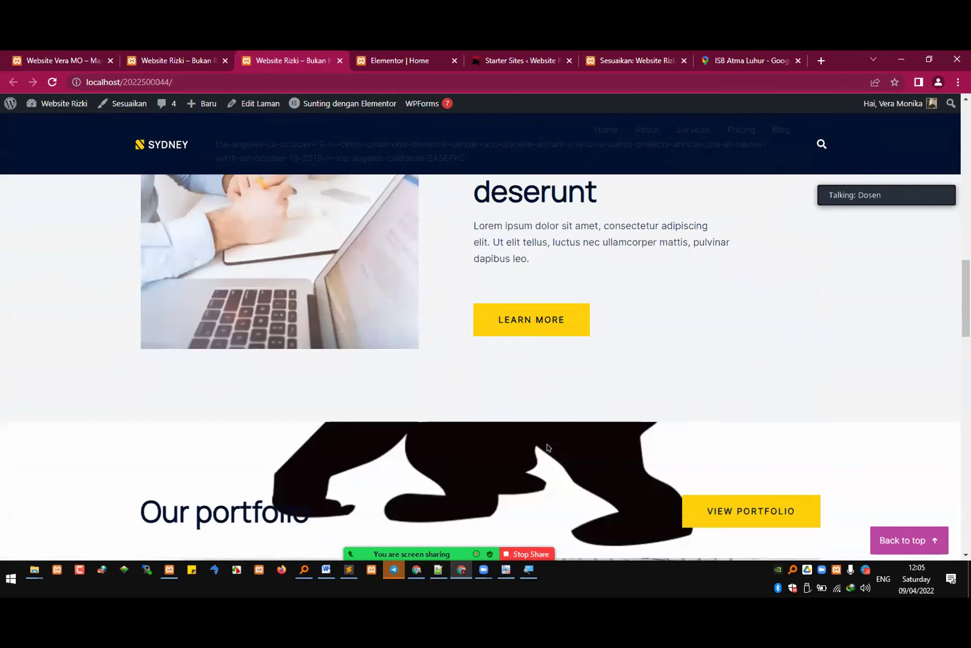
scroll(548, 447, "down", 15)
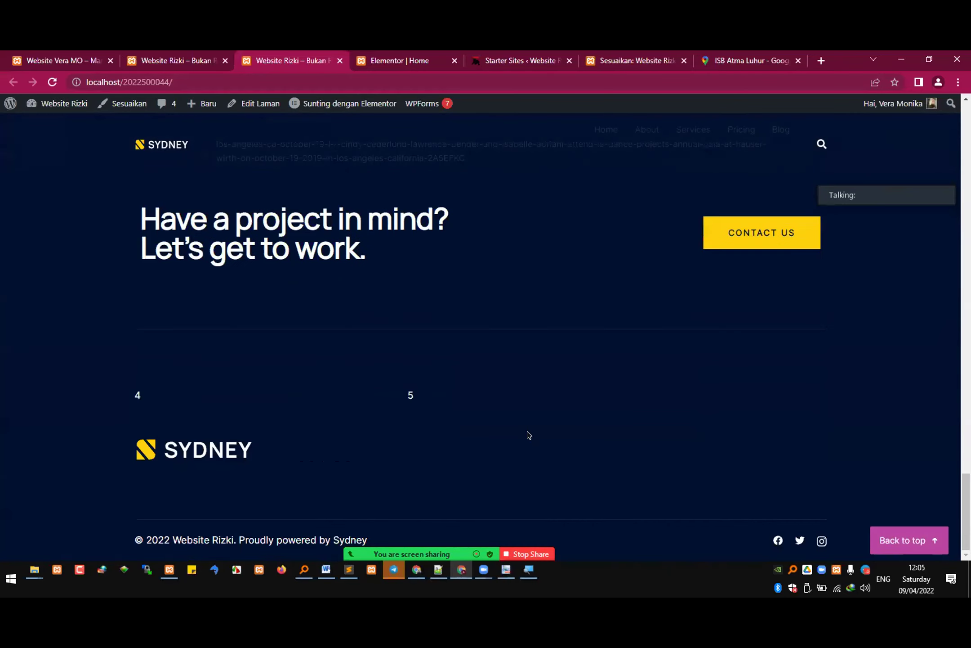
Back in Elementor, delete the selected empty section
left_click(416, 61)
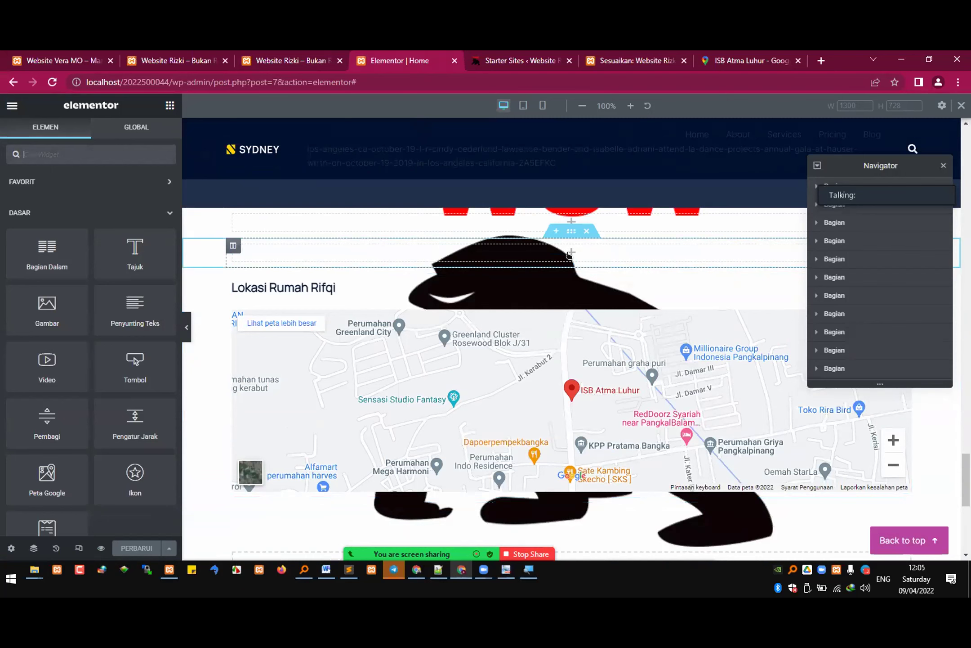
left_click(586, 232)
scroll(519, 341, "up", 5)
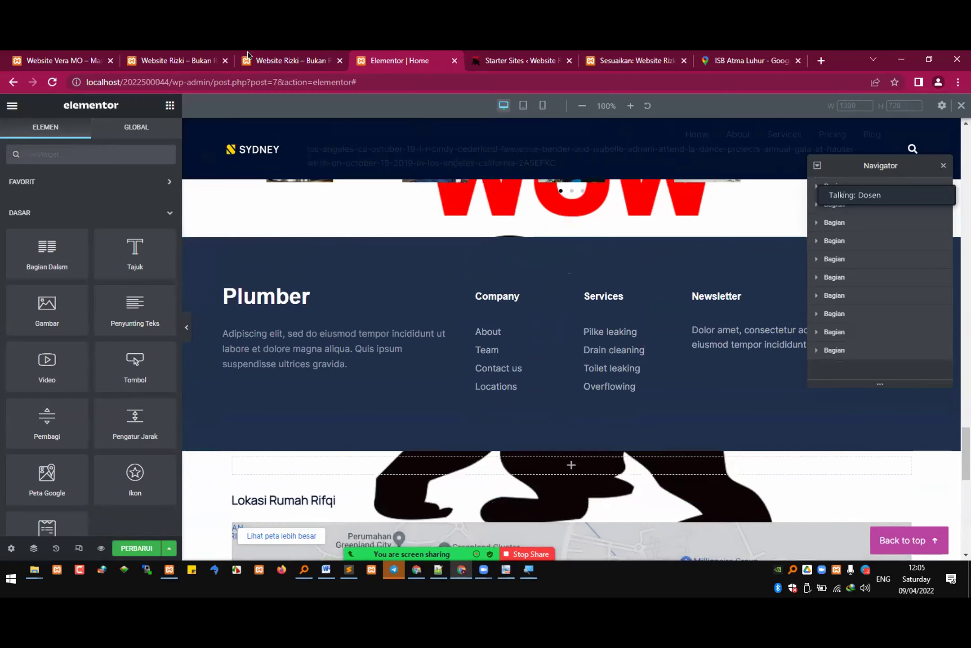
Recheck the live front page and the Customizer's homepage page list, then return to Elementor
left_click(290, 60)
scroll(307, 358, "up", 15)
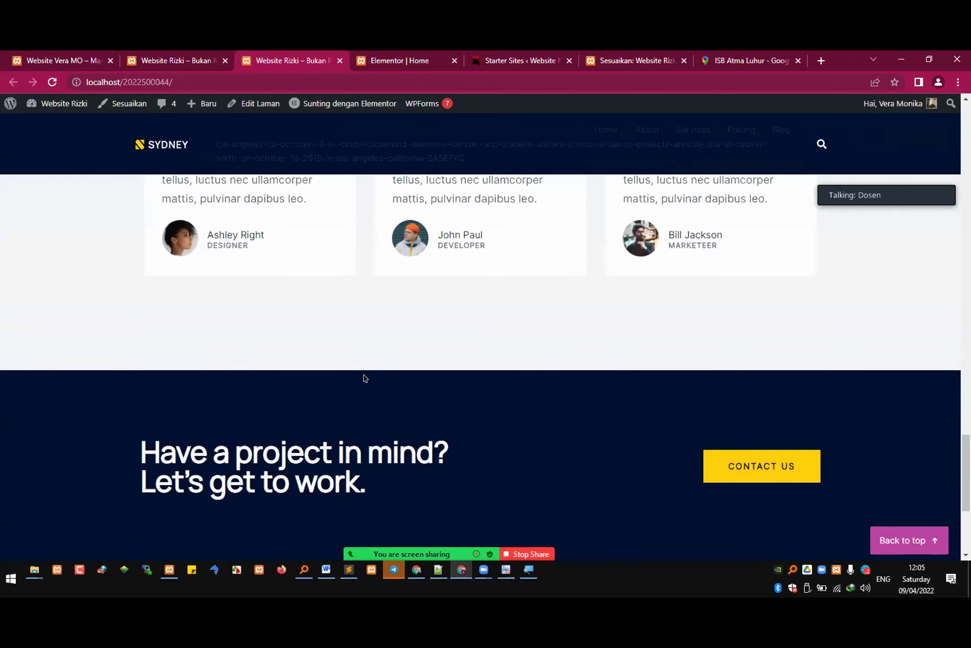
scroll(392, 392, "up", 6)
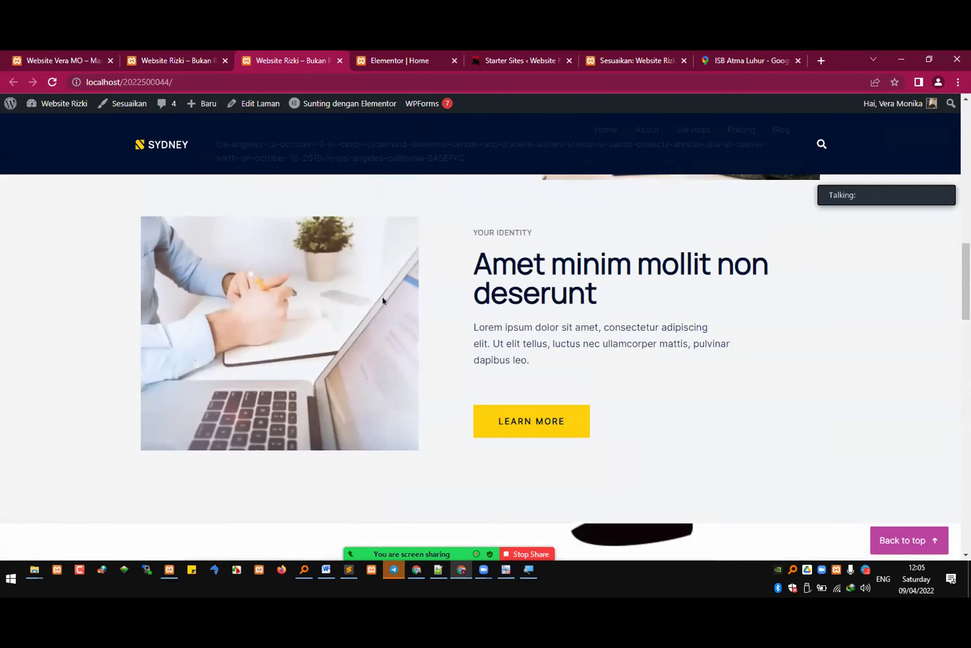
left_click(631, 53)
left_click(142, 367)
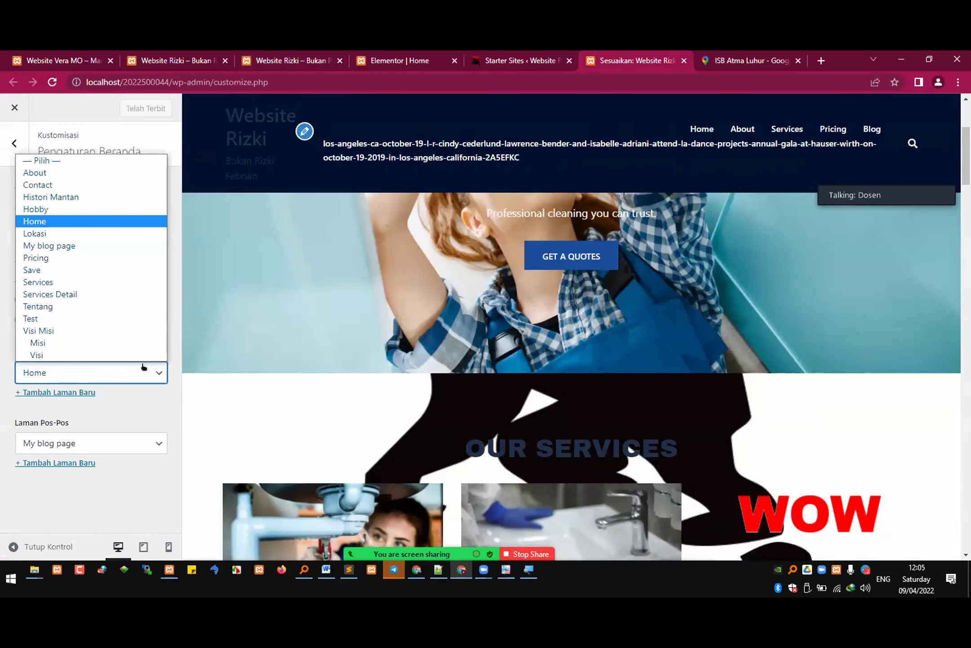
left_click(421, 55)
scroll(113, 489, "down", 15)
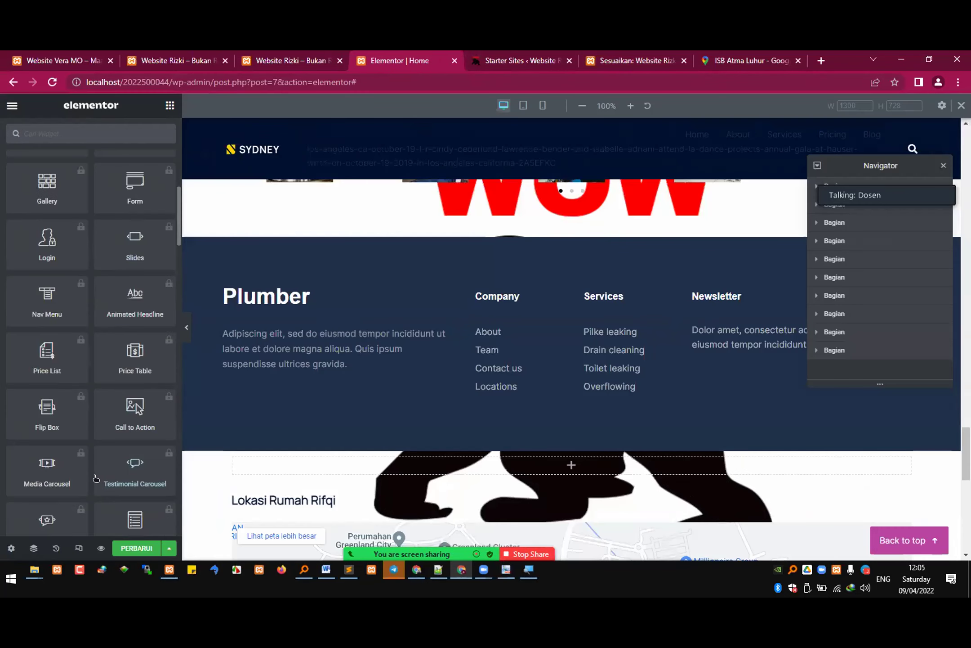
In Page Settings, pick Lebar penuh from the Tata Letak Halaman dropdown
left_click(11, 548)
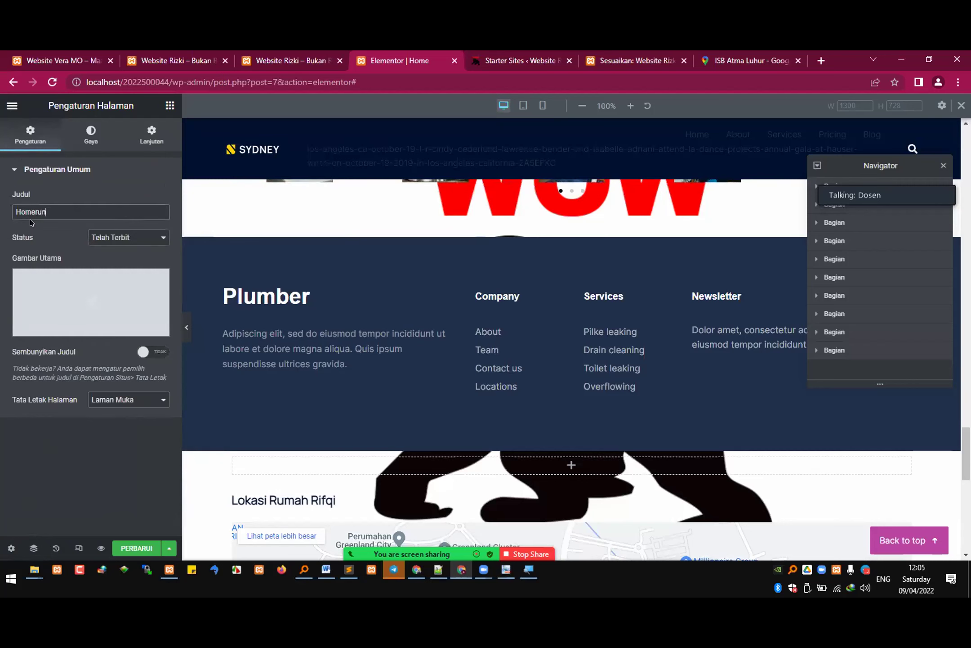
left_click(149, 399)
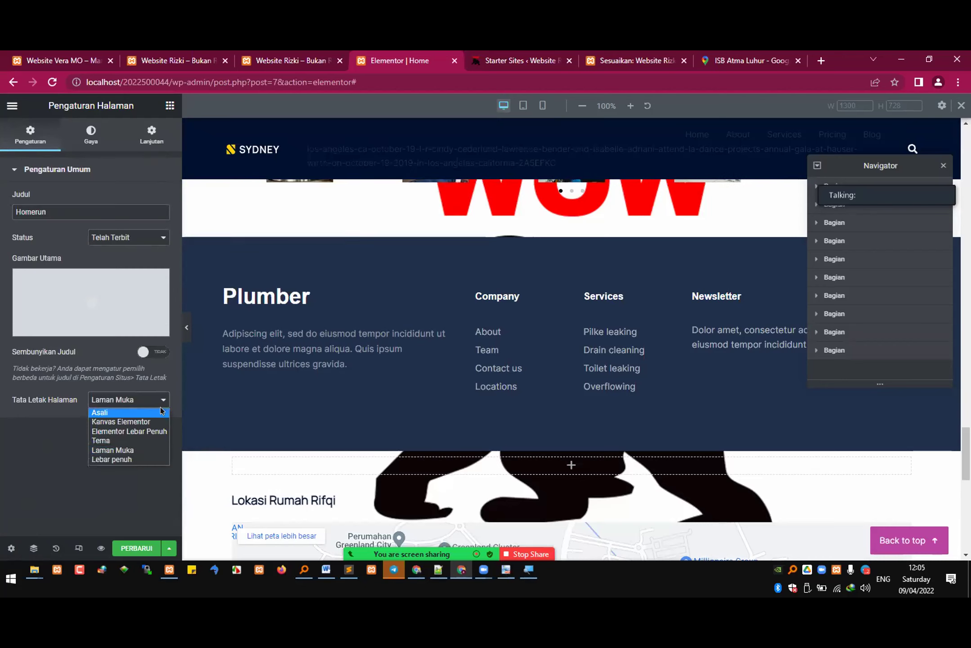
left_click(146, 459)
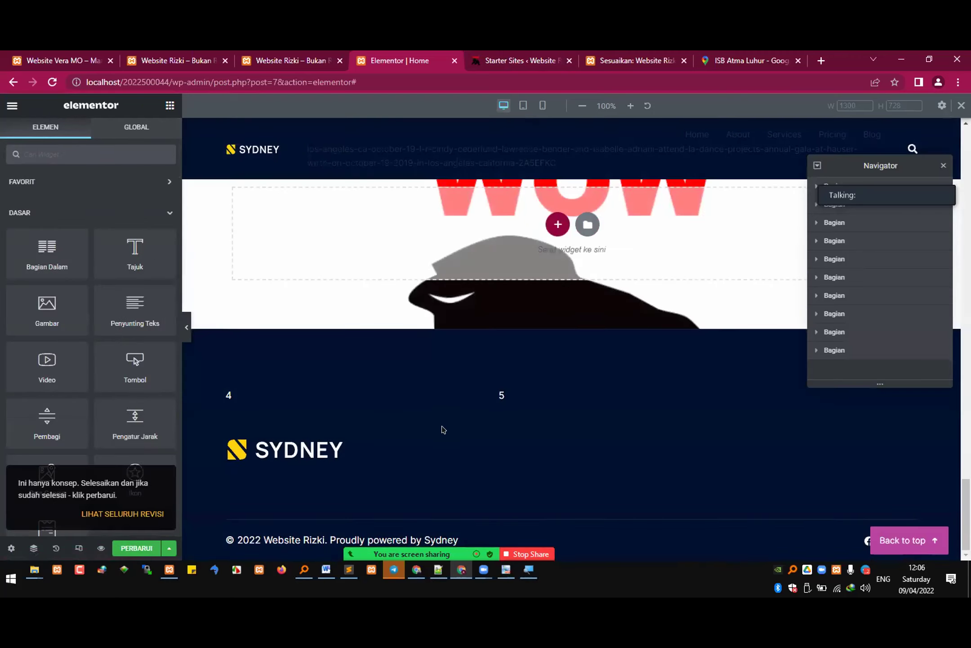
Click PERBARUI to publish the Homerun page's layout and map changes, then return to Elementor
scroll(443, 429, "up", 20)
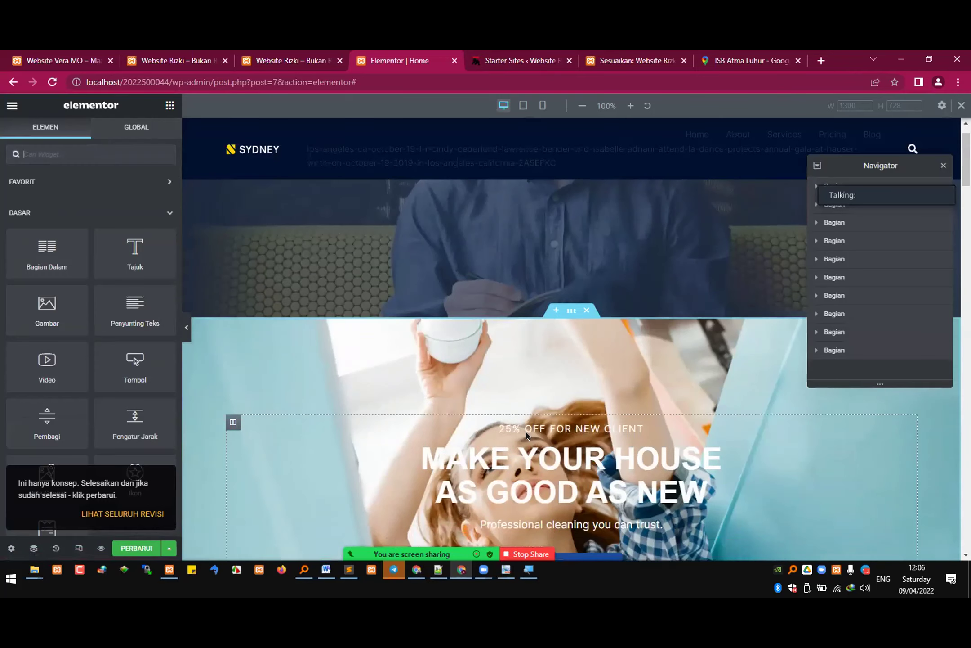
scroll(525, 432, "down", 15)
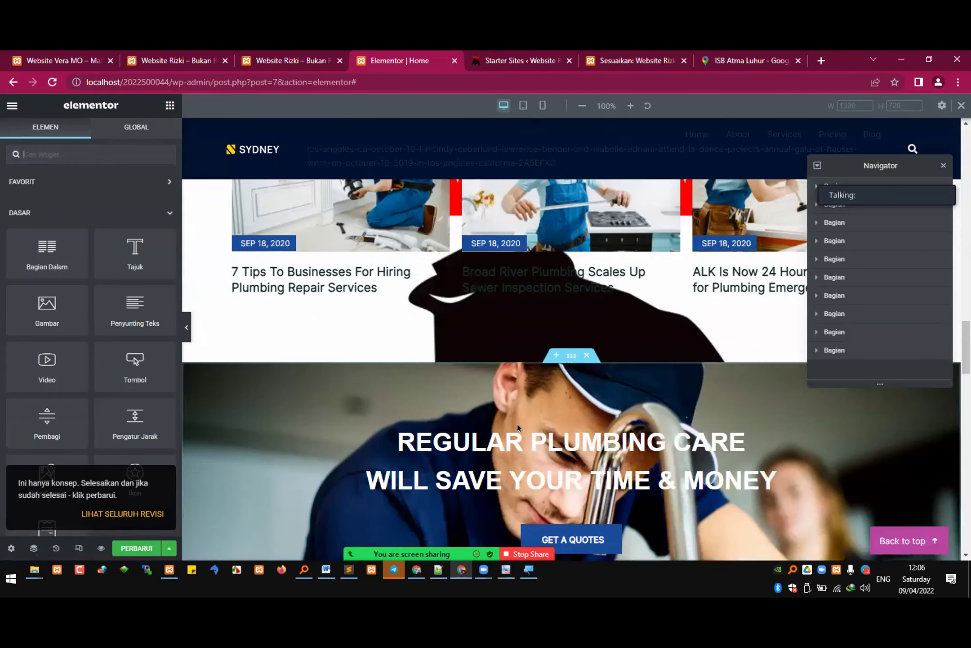
scroll(517, 424, "down", 15)
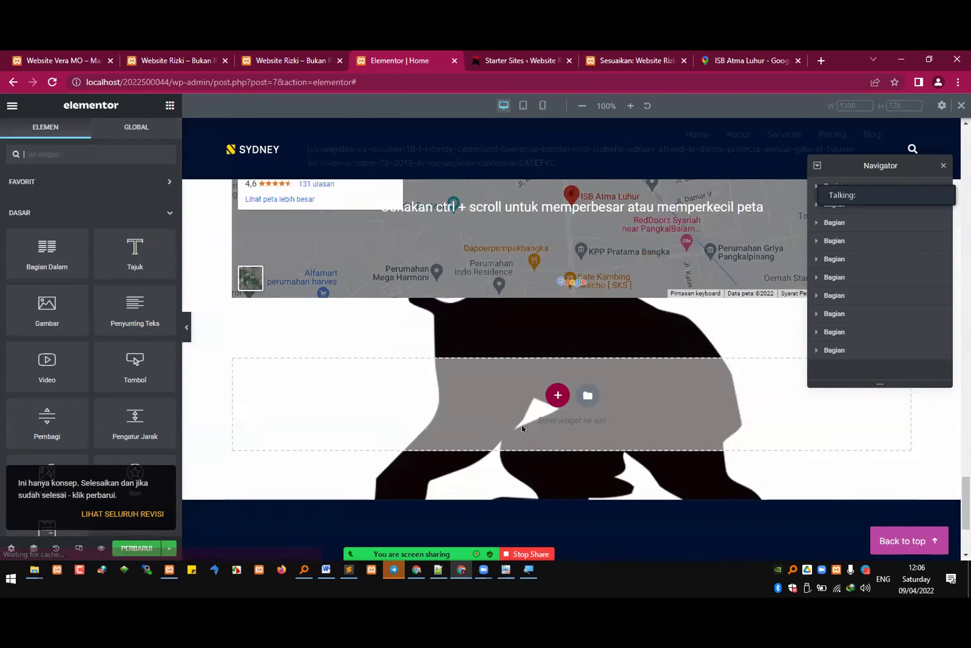
scroll(521, 427, "up", 4)
left_click(131, 553)
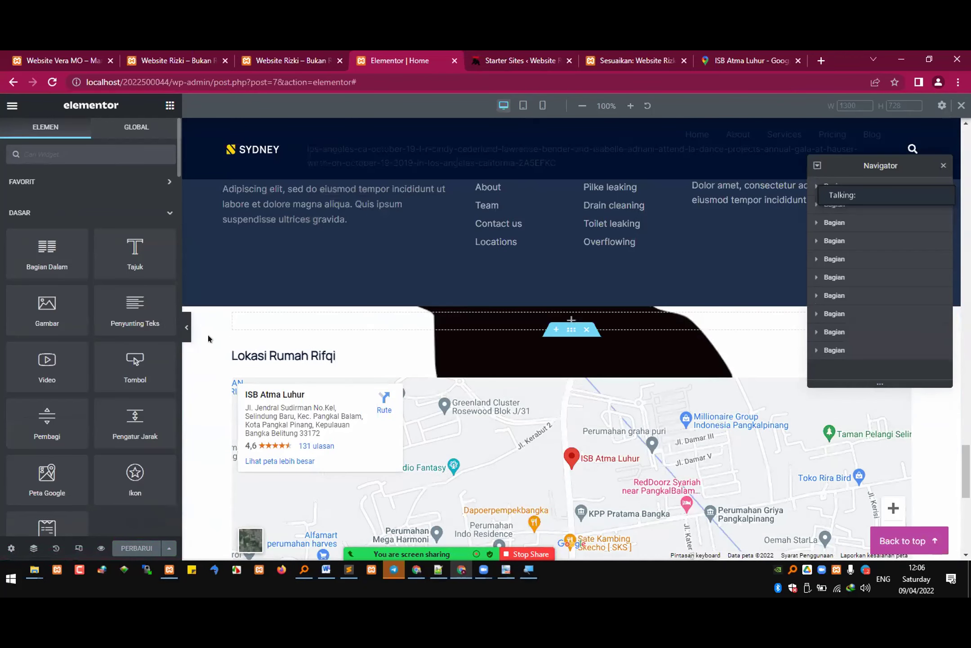
left_click(499, 60)
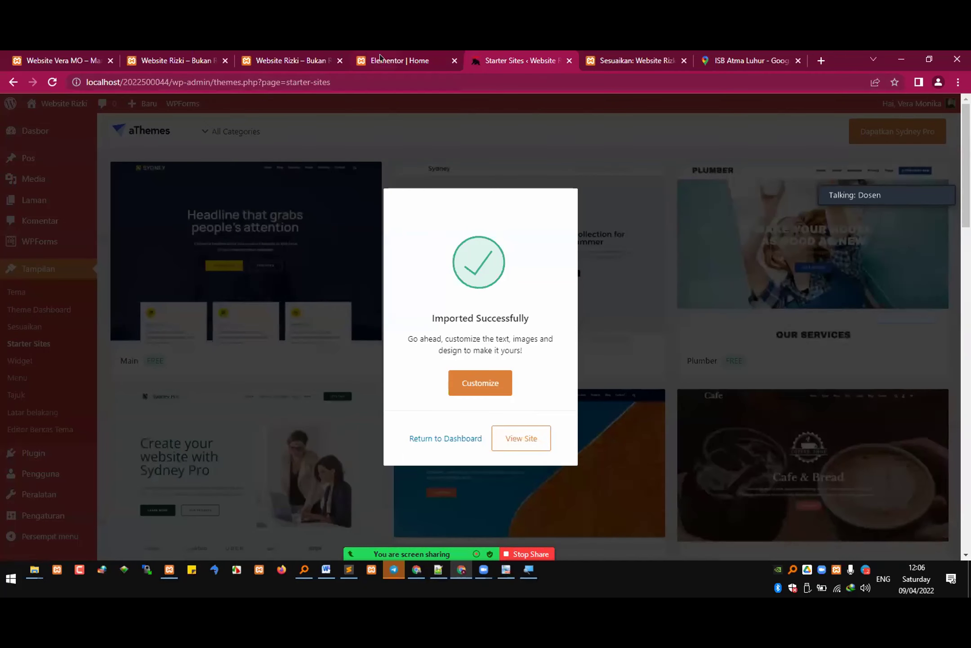
left_click(380, 59)
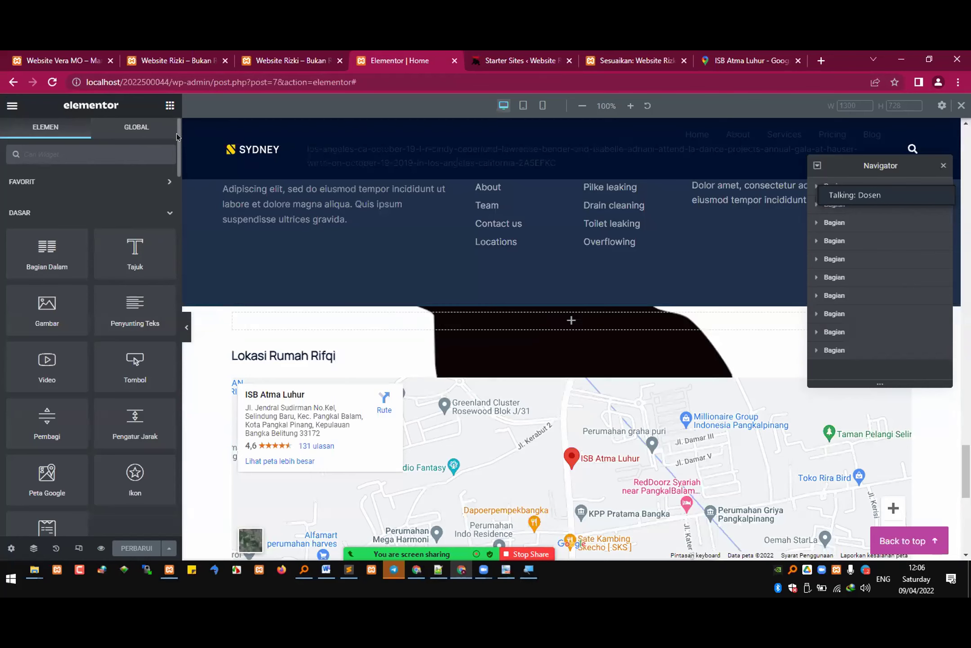
Reload the live site's front page in its browser tab
left_click(283, 63)
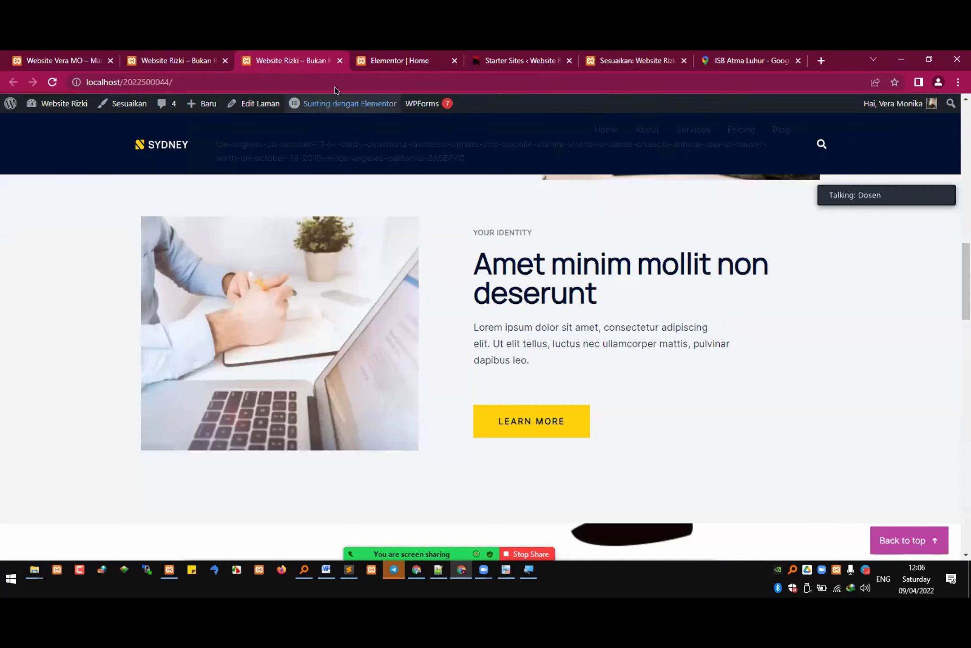
left_click(604, 67)
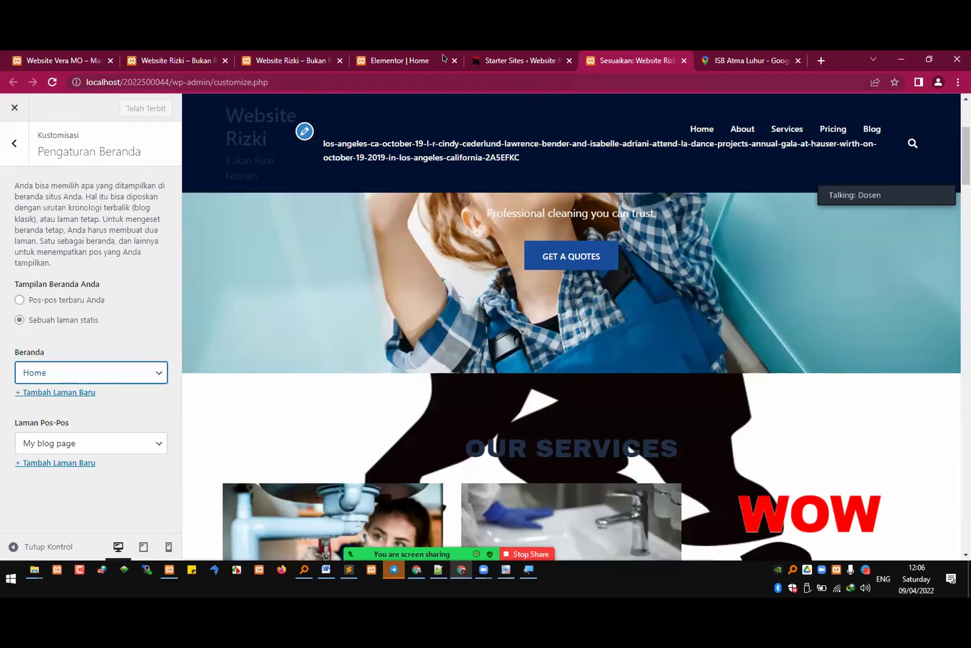
left_click(516, 54)
left_click(396, 59)
left_click(288, 60)
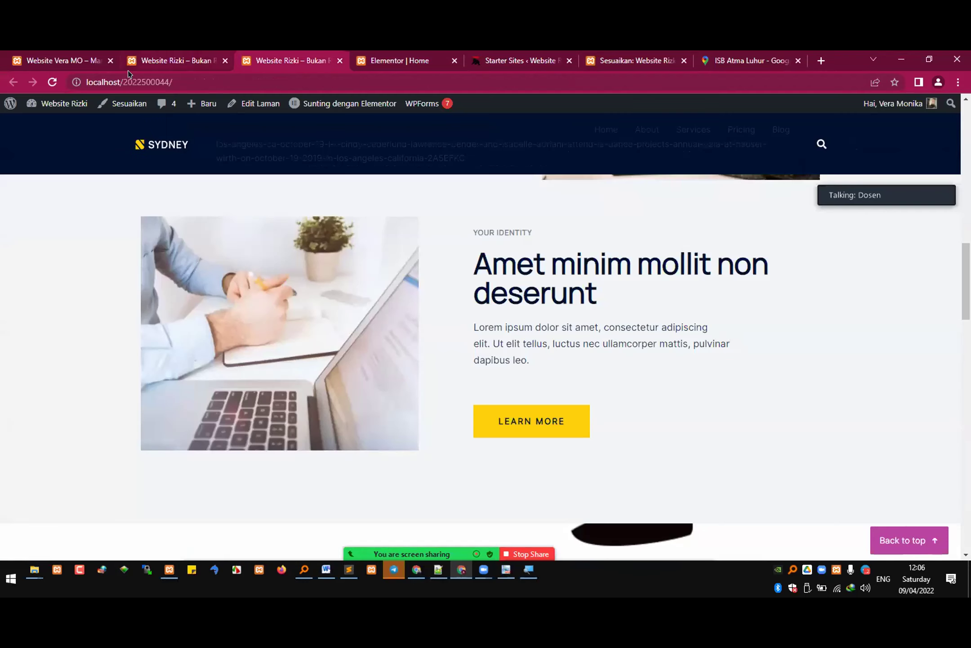
left_click(98, 76)
key("Return")
Reload the Customizer, then close it to return to the site
left_click(636, 53)
left_click(318, 81)
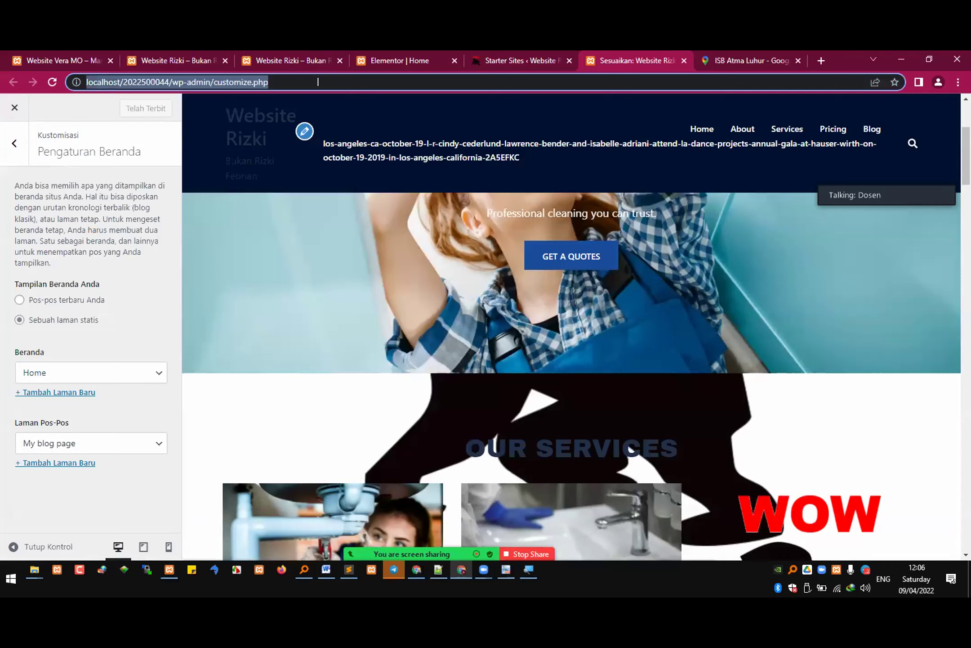
key("Return")
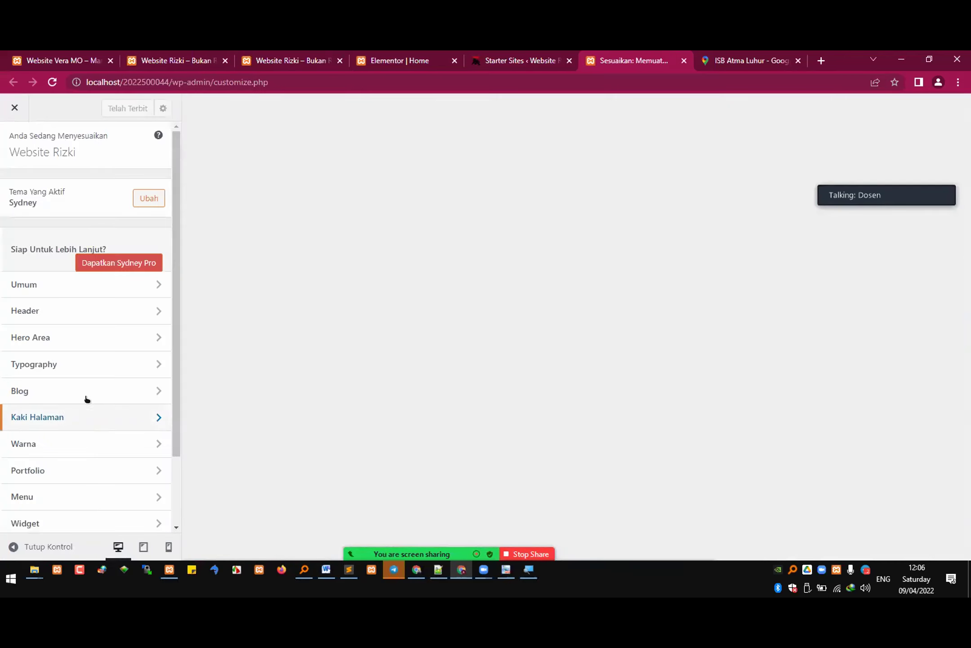
scroll(96, 456, "down", 2)
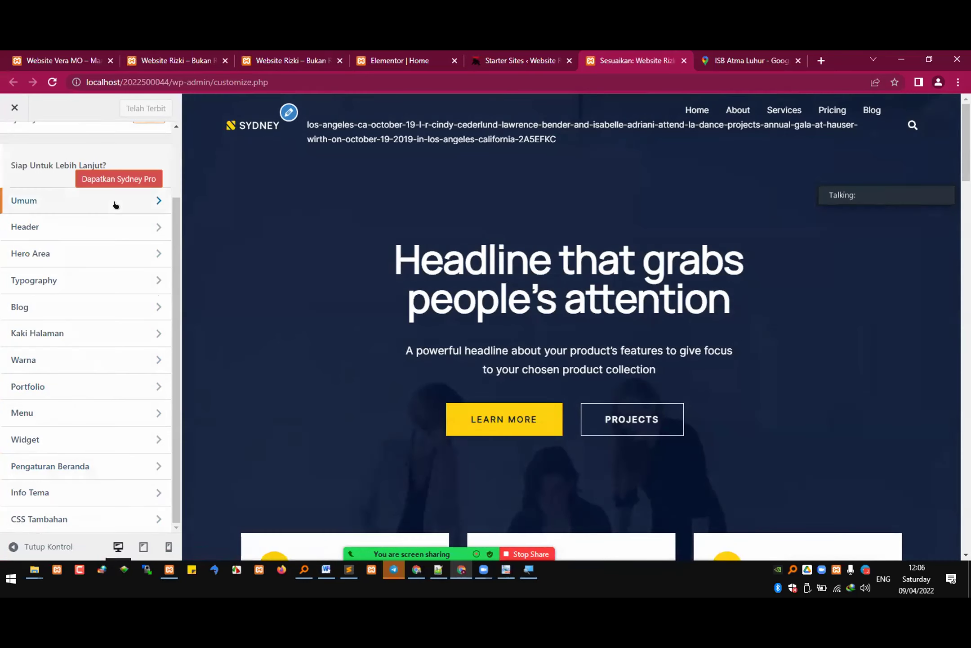
left_click(9, 110)
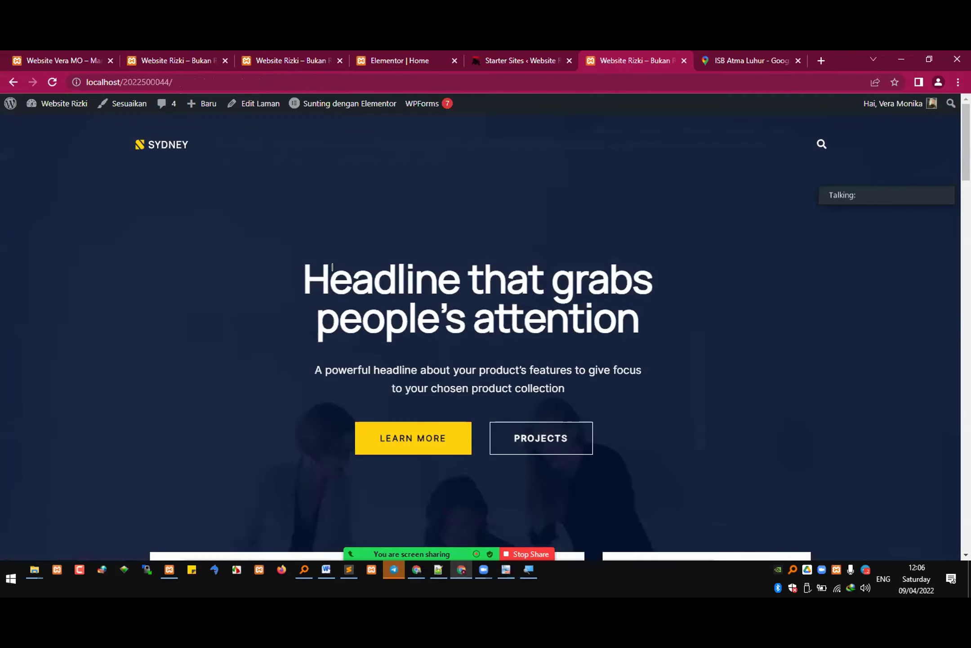
Scroll the Sydney Main front page down to its footer, then go to Dasbor
scroll(546, 412, "down", 10)
scroll(556, 423, "down", 15)
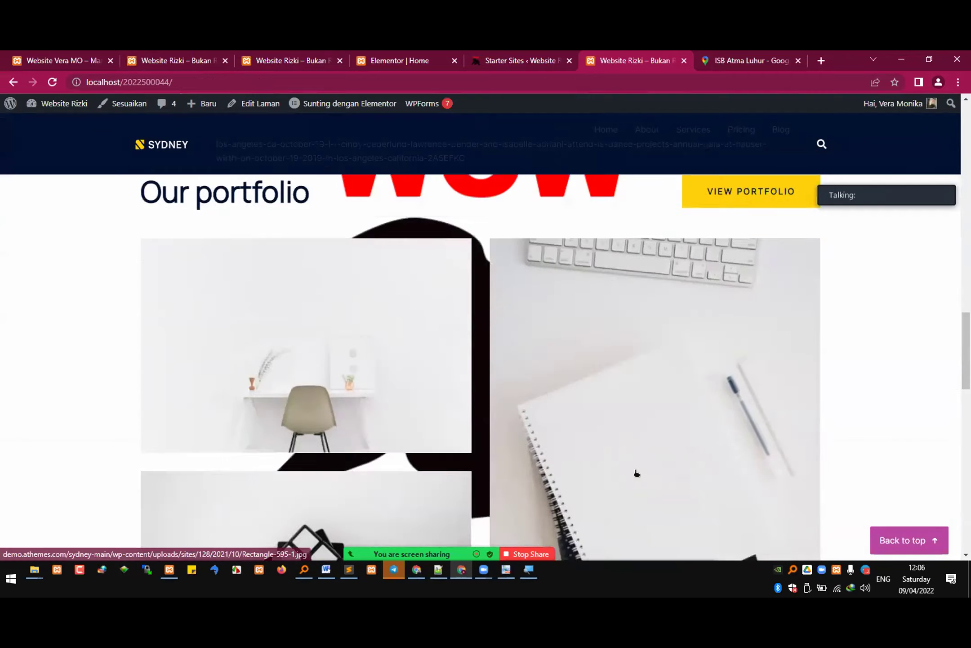
scroll(648, 458, "down", 5)
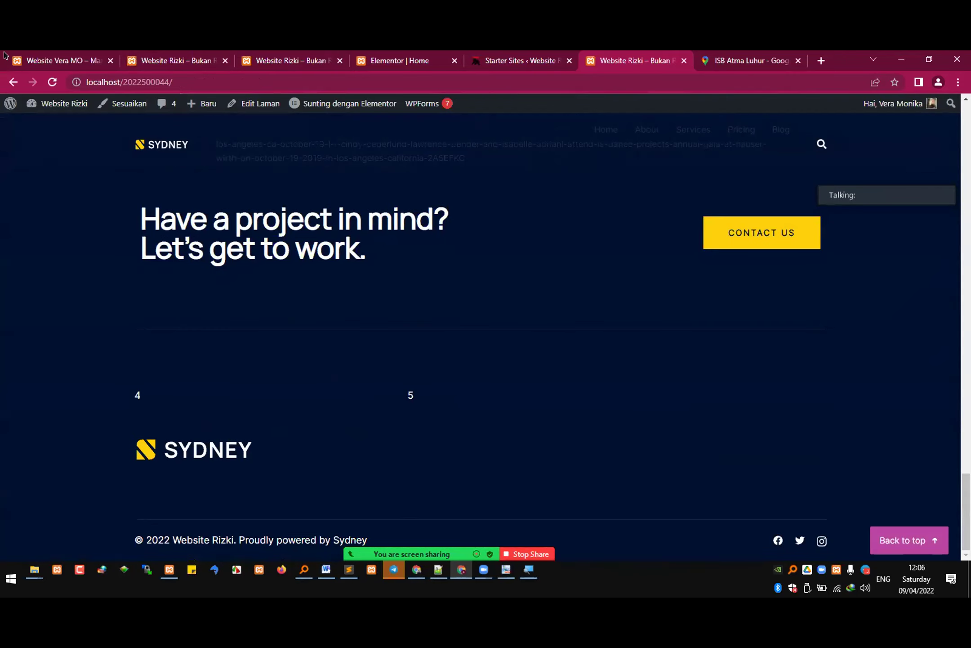
mouse_move(27, 104)
left_click(51, 120)
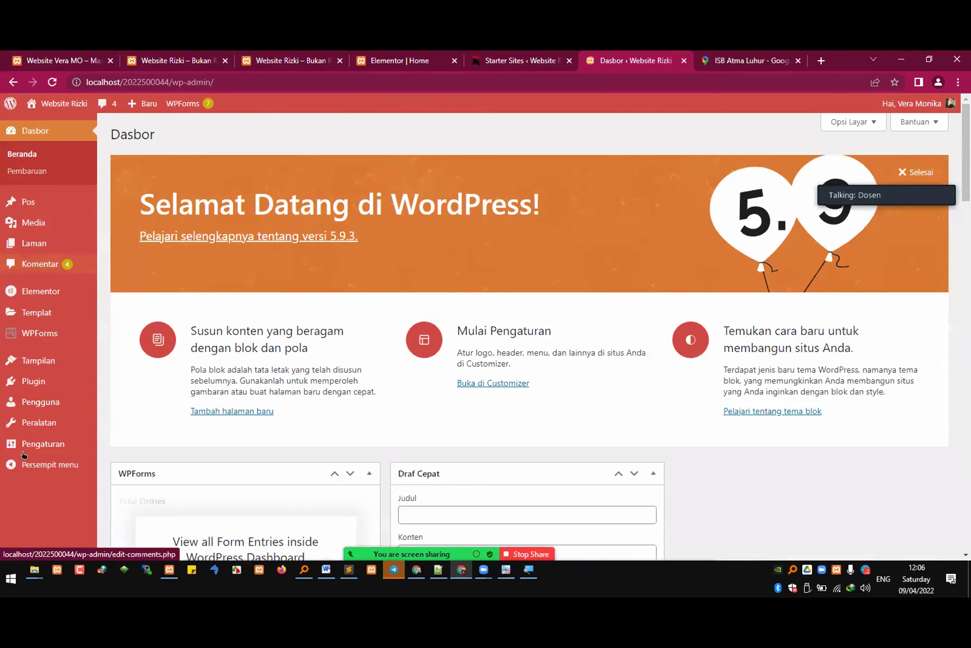
In Pengaturan > Membaca, set Beranda to Homerun and save the changes
mouse_move(45, 443)
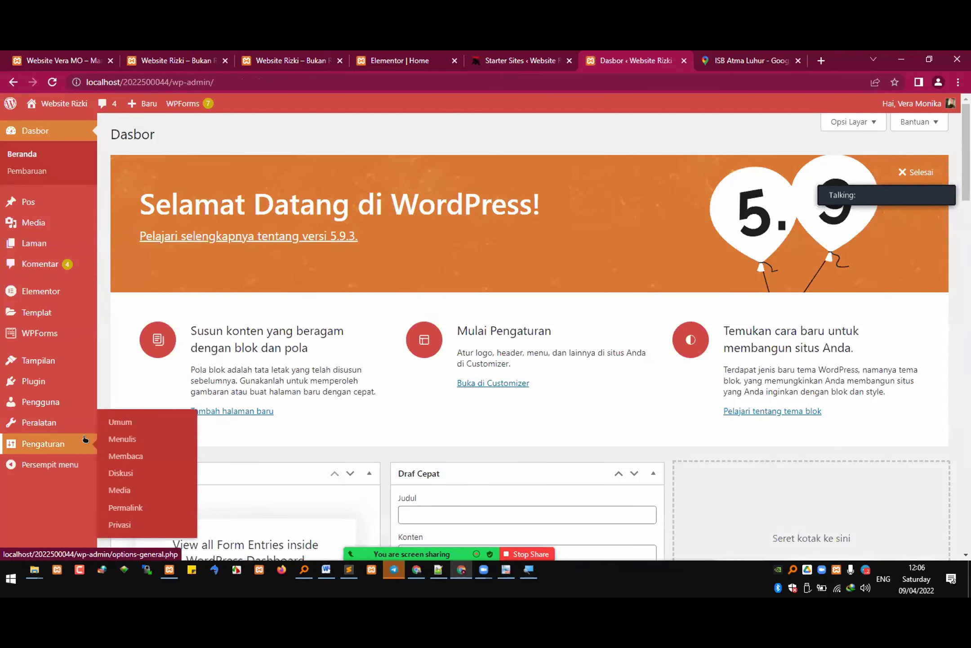
left_click(122, 457)
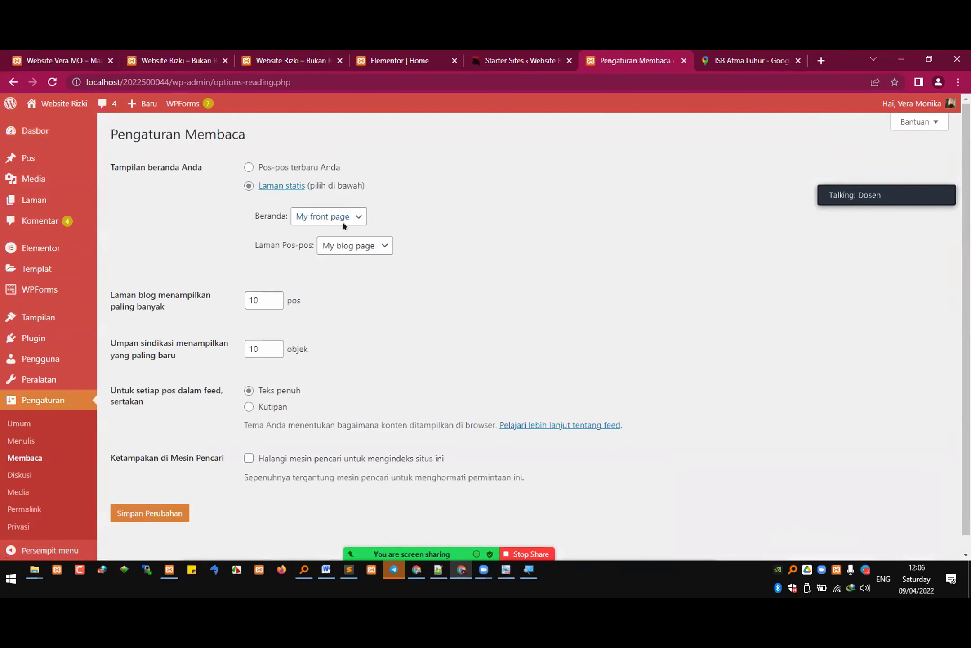
left_click(350, 219)
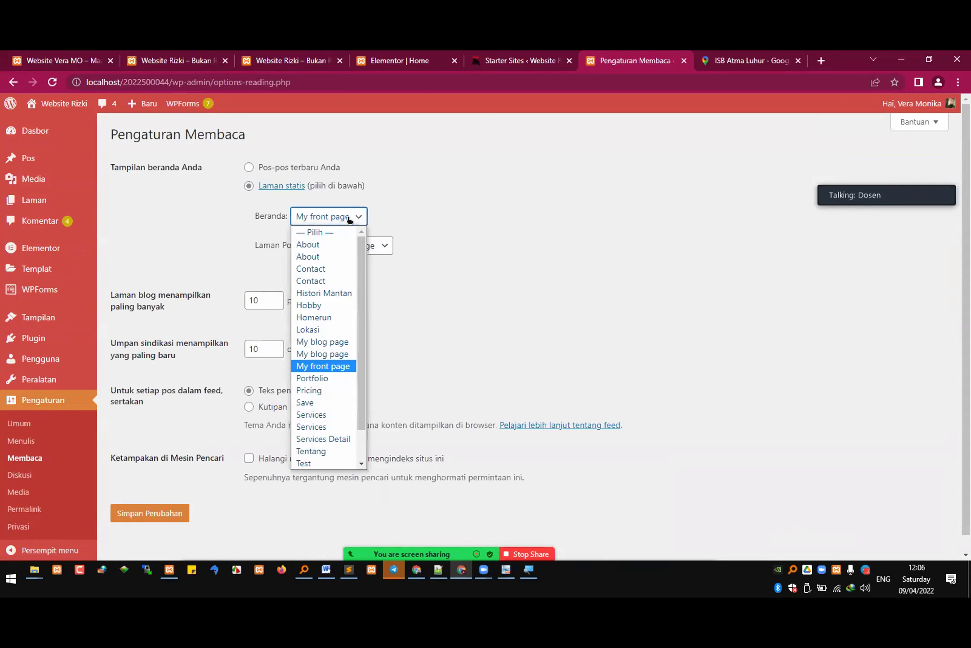
left_click(329, 317)
left_click(152, 515)
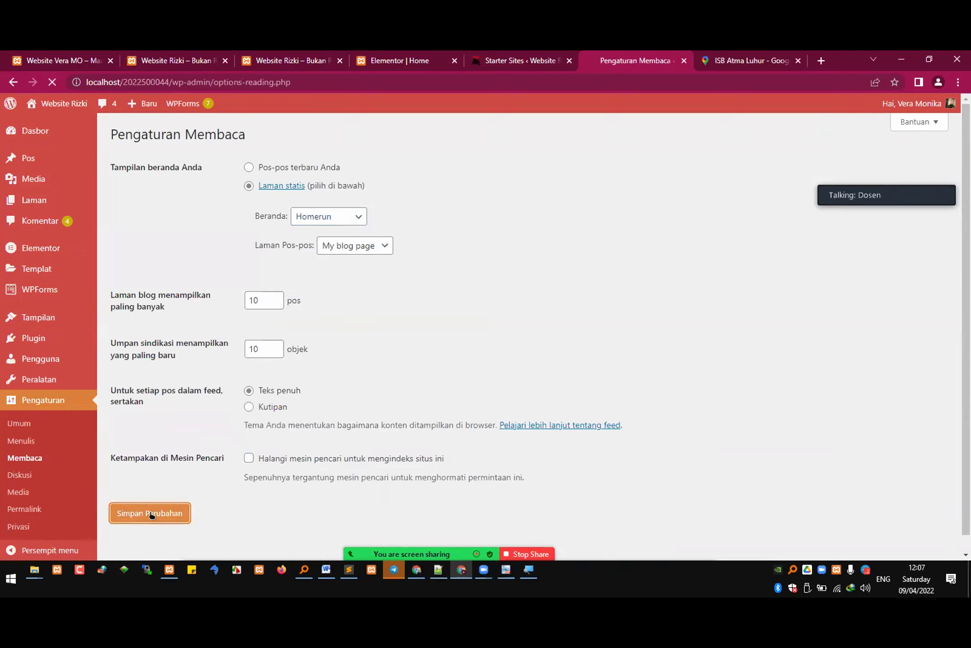
Reload the live site to check the new front page, then return to Reading settings
left_click(513, 58)
left_click(391, 53)
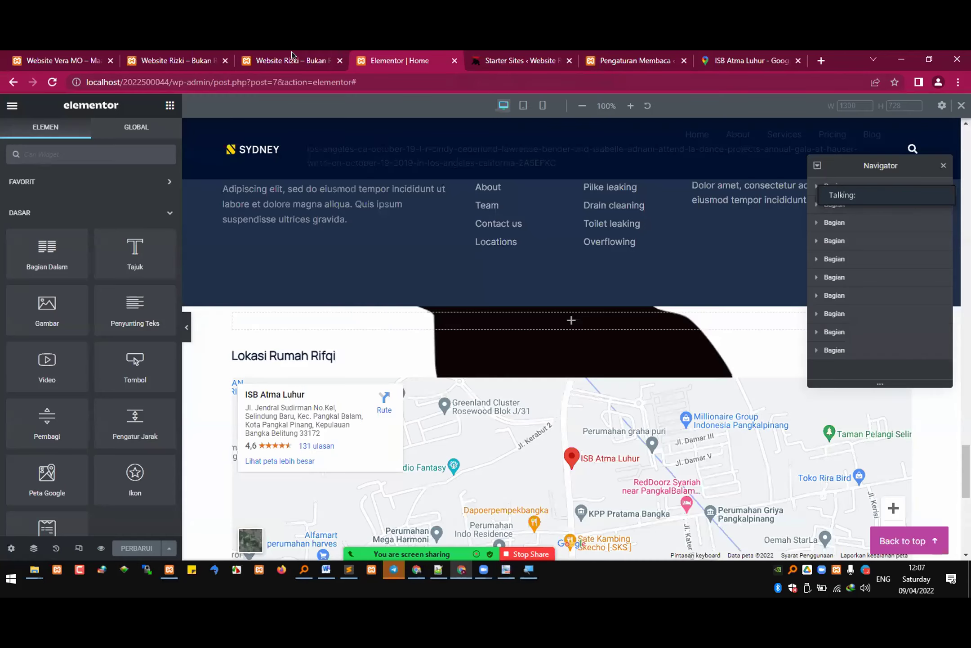
left_click(293, 58)
left_click(49, 83)
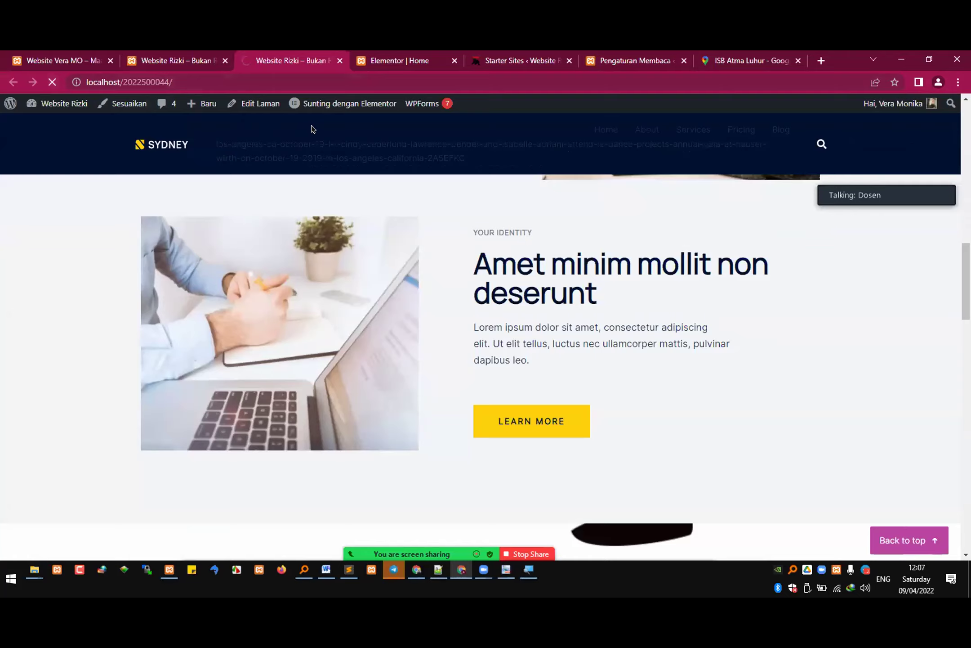
scroll(468, 312, "down", 20)
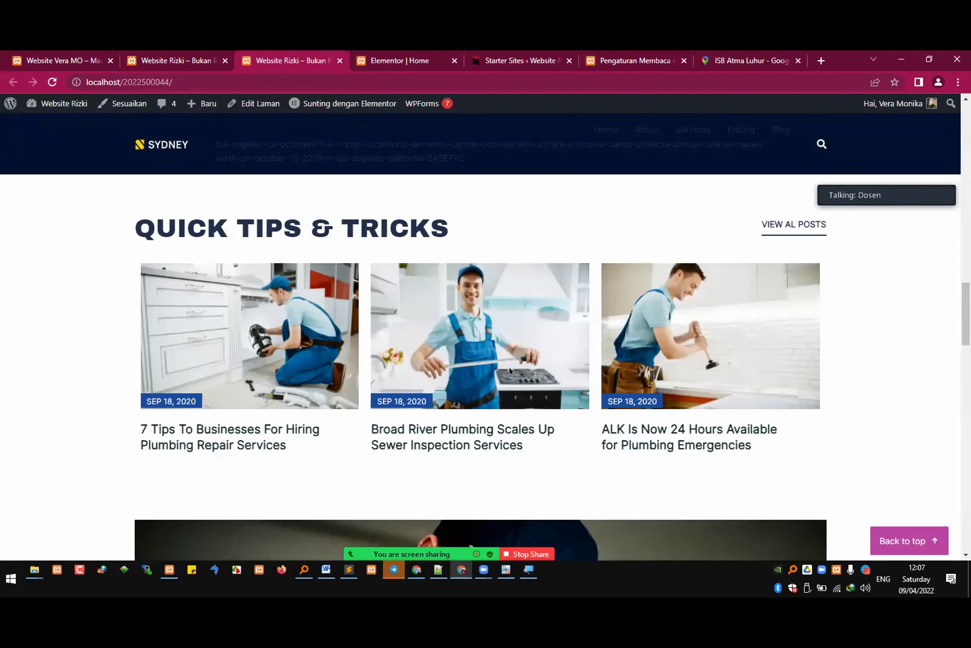
scroll(510, 377, "down", 10)
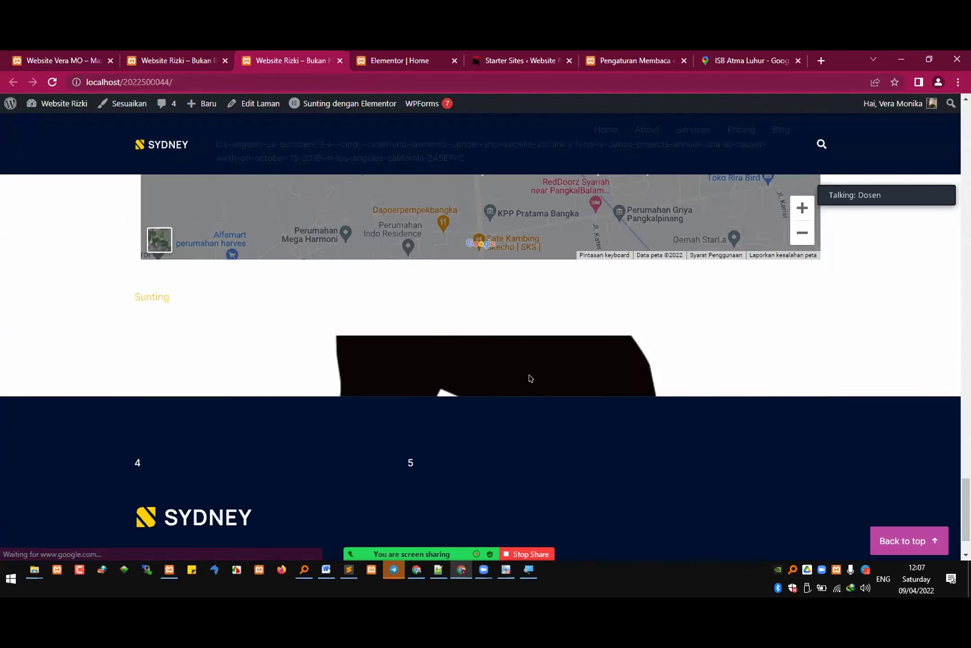
scroll(501, 349, "up", 4)
left_click(629, 61)
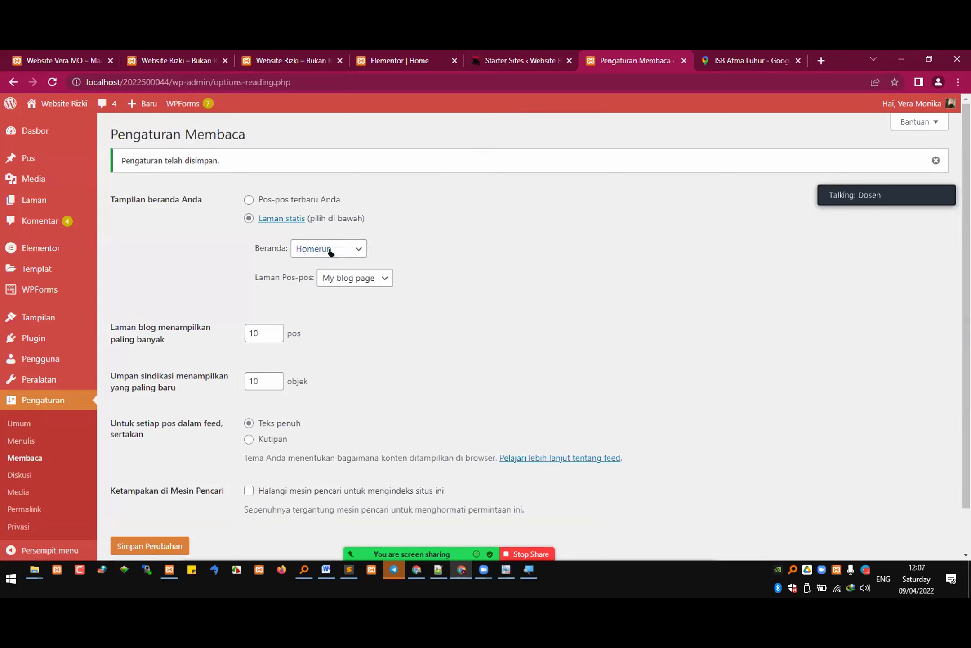
Open Pengaturan Halaman in Elementor and select the Judul field showing Homerun
left_click(419, 59)
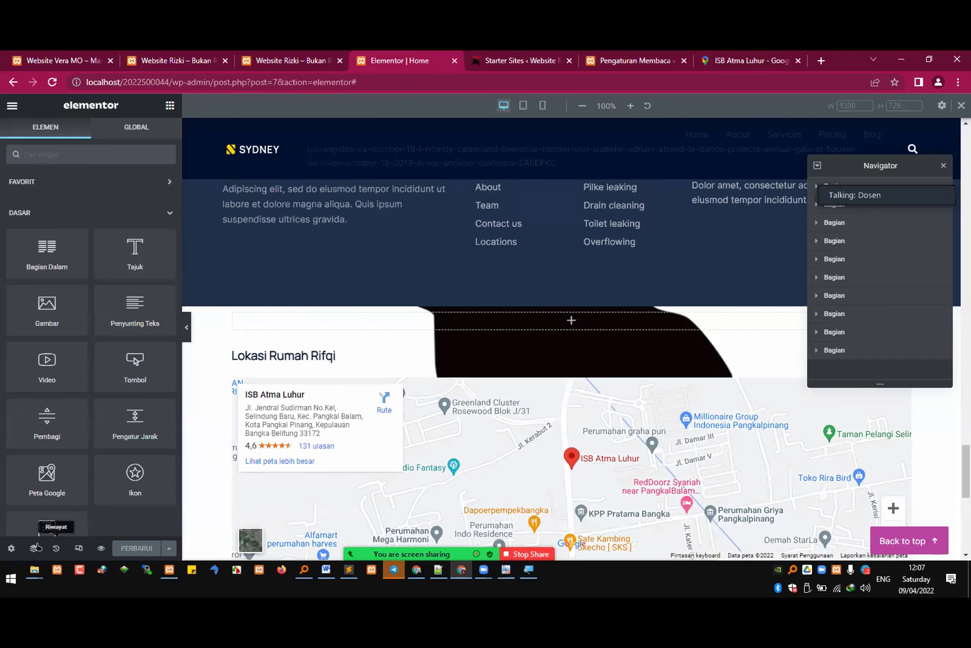
left_click(11, 548)
left_click_drag(77, 206, 3, 214)
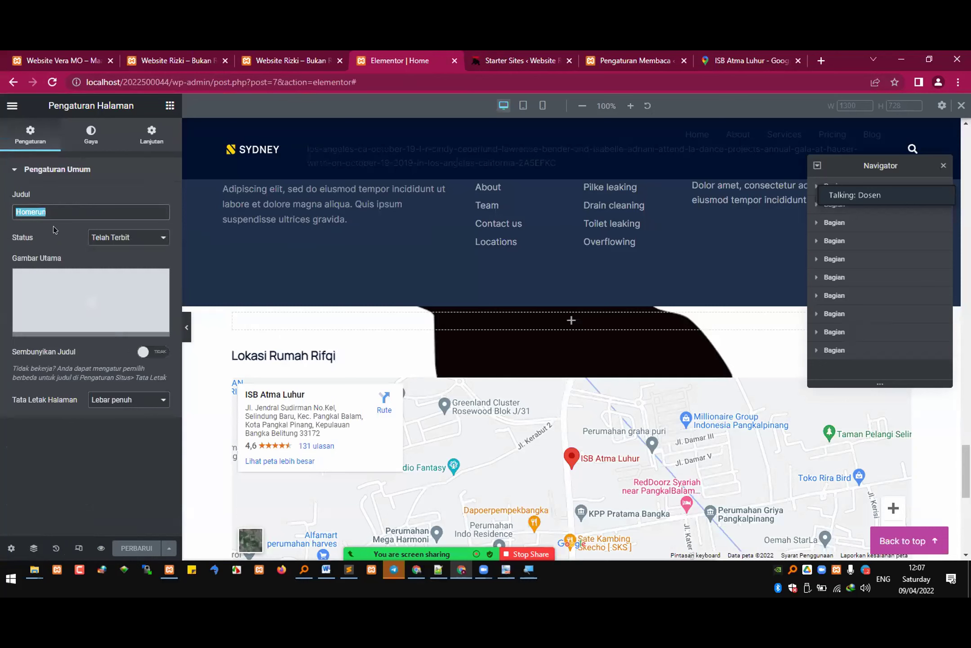
Compare that title against the Beranda page list in Reading settings, then go back to Elementor
left_click(581, 59)
left_click(318, 248)
left_click(320, 247)
left_click(319, 250)
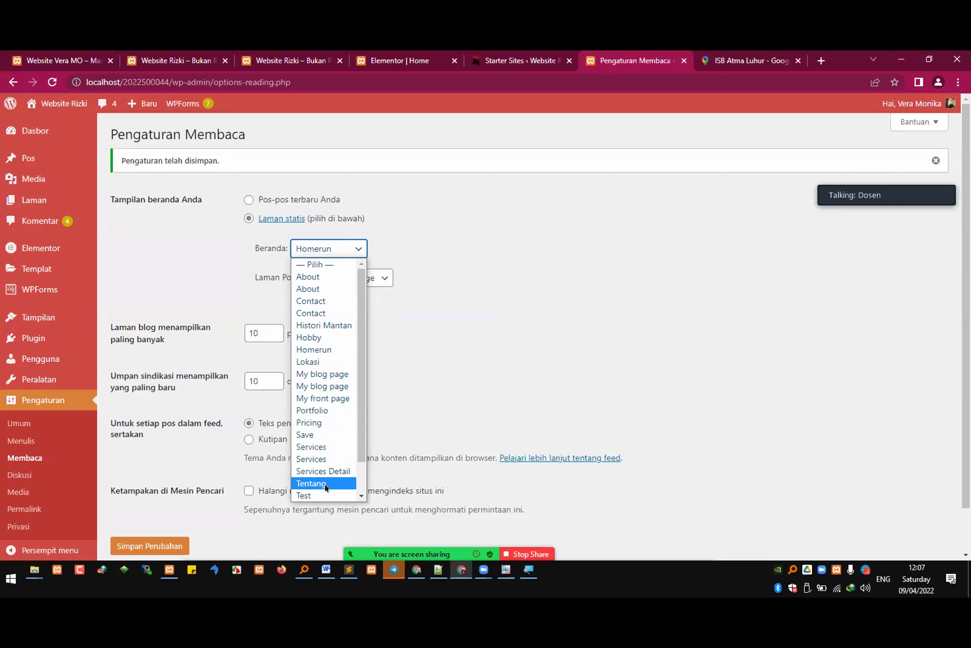
scroll(332, 481, "down", 1)
scroll(335, 459, "up", 1)
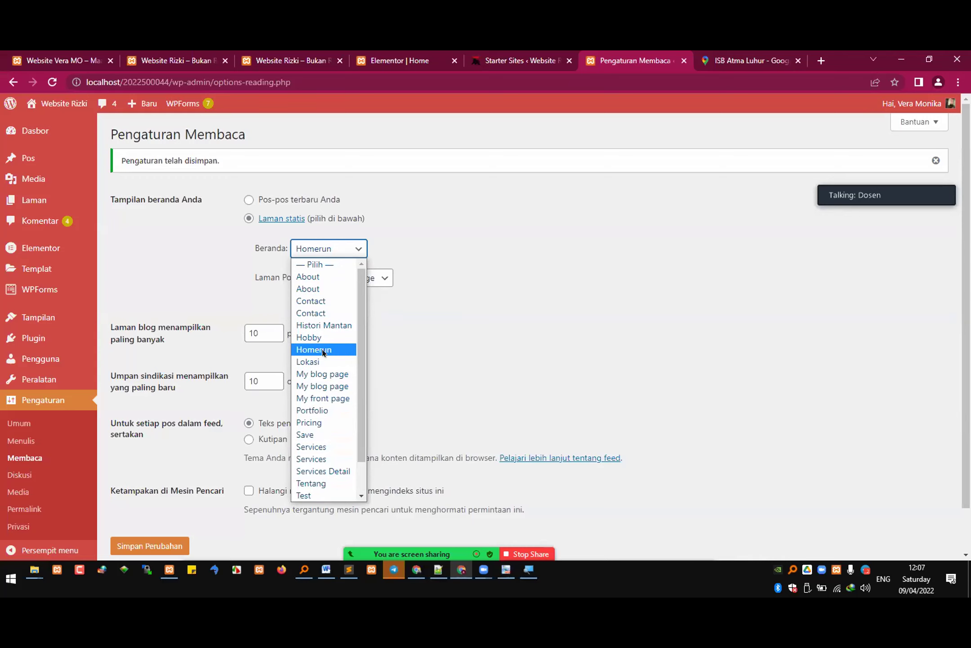
left_click(510, 65)
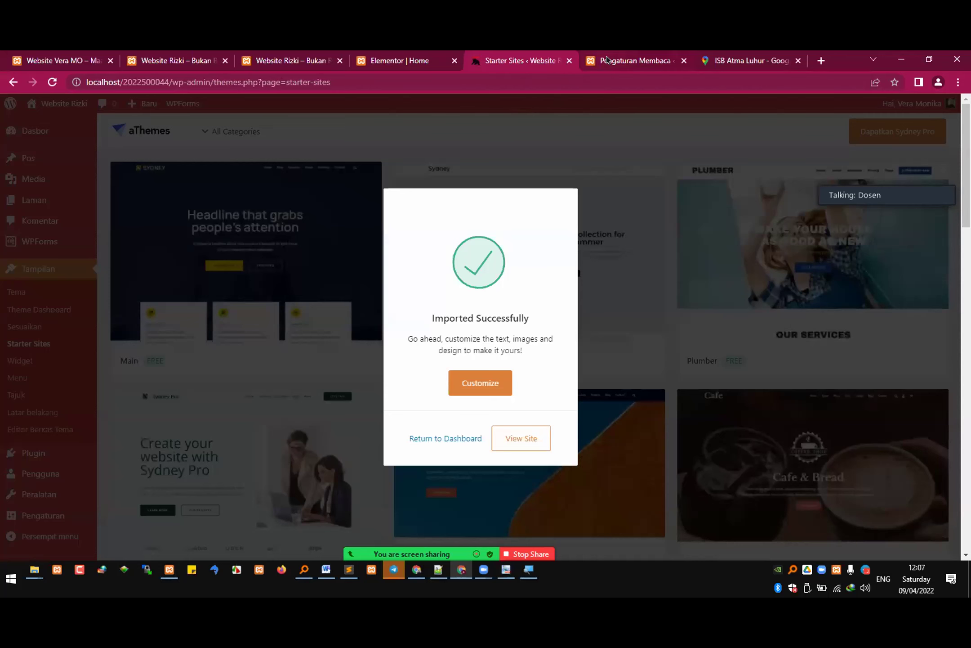
left_click(385, 58)
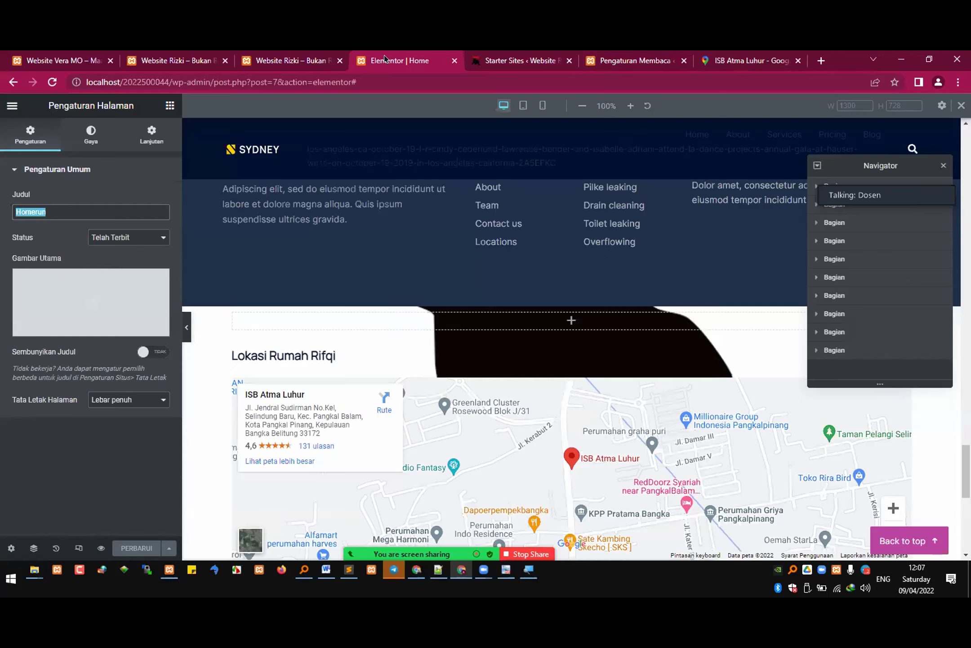
Replace the footer paragraph under Plumber with 'hari sudah siang, mau gantian'
scroll(354, 356, "up", 4)
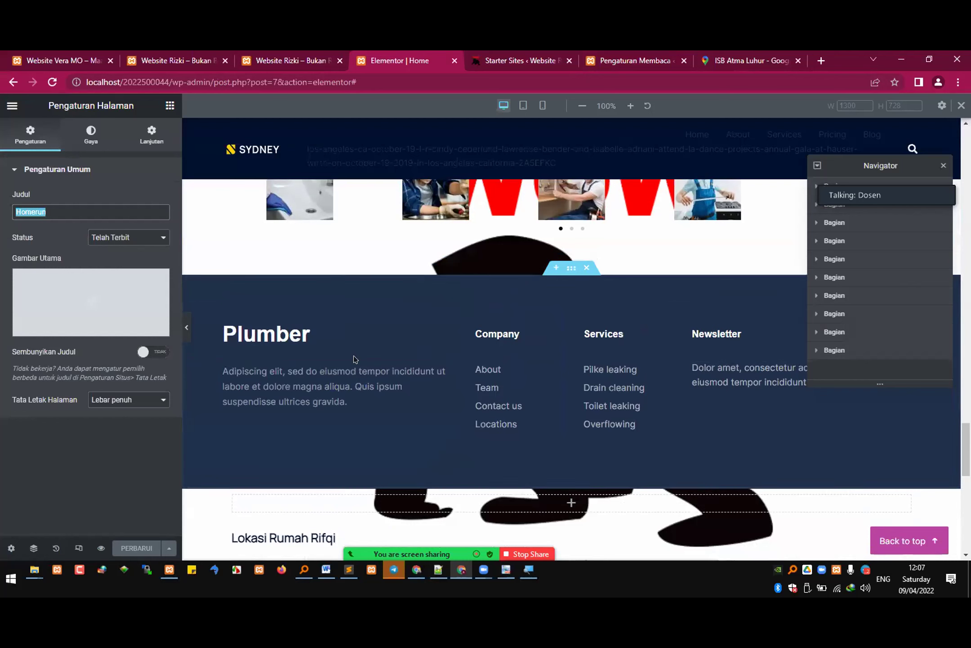
left_click(304, 383)
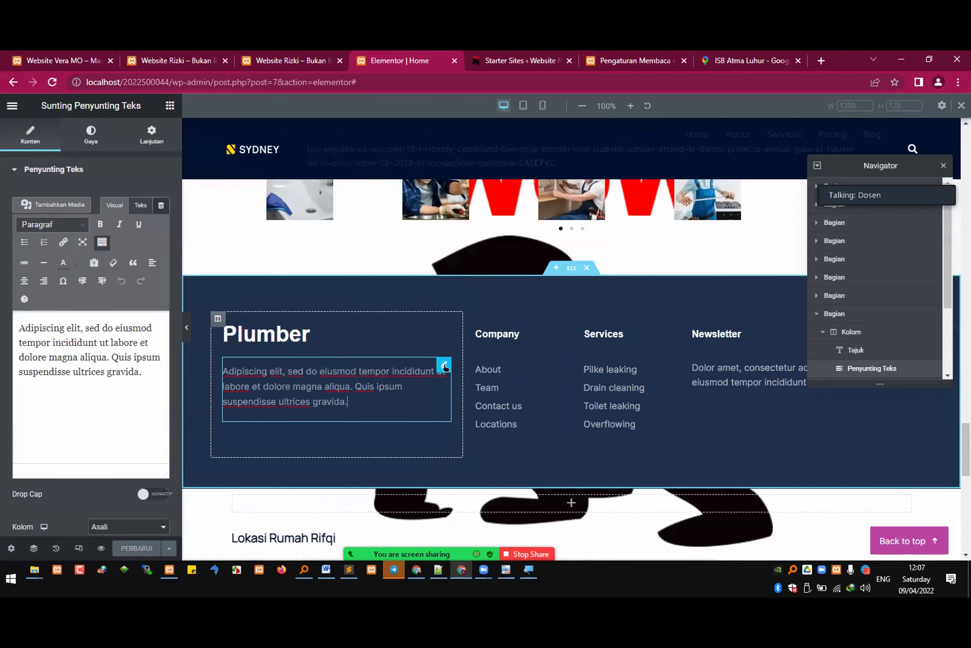
triple_click(381, 398)
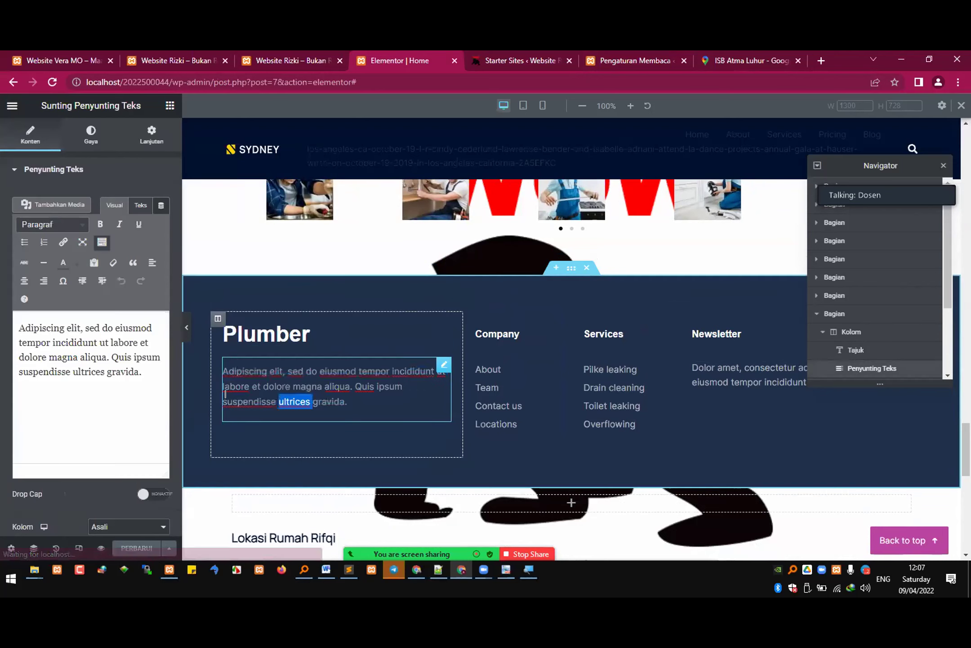
left_click_drag(143, 372, 34, 303)
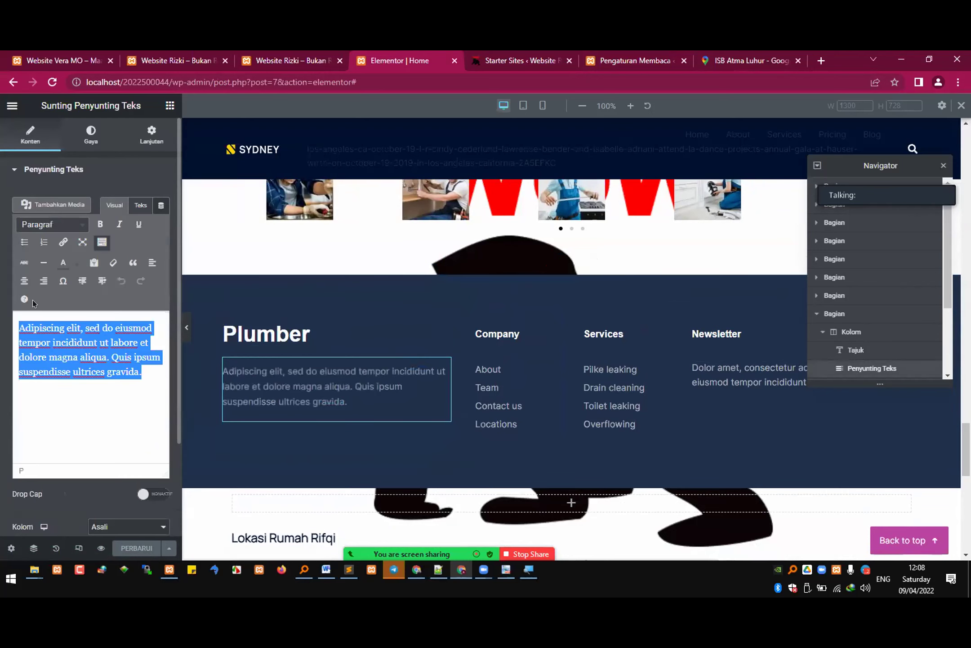
type("hari sudah siang, mau gantian")
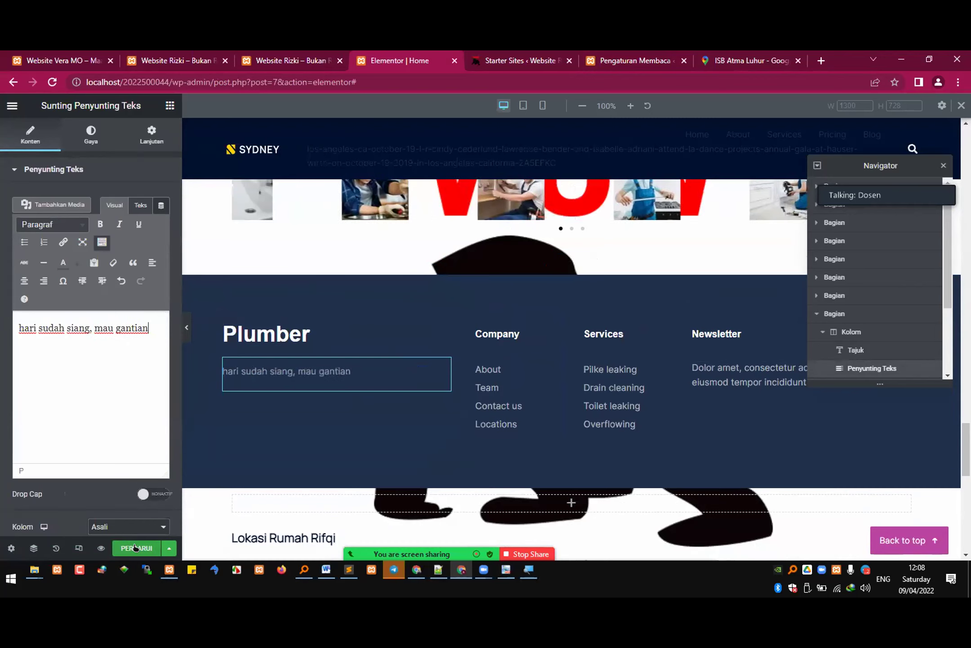
Reload the live site with F5 to check the new footer text
left_click(305, 56)
scroll(322, 317, "up", 5)
key("F5")
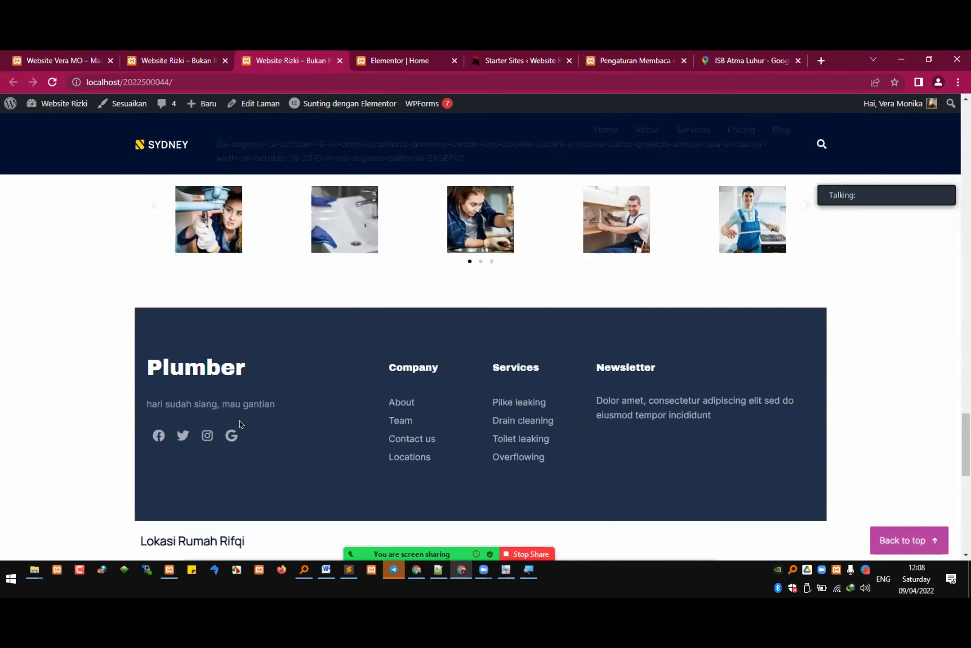
scroll(288, 386, "up", 12)
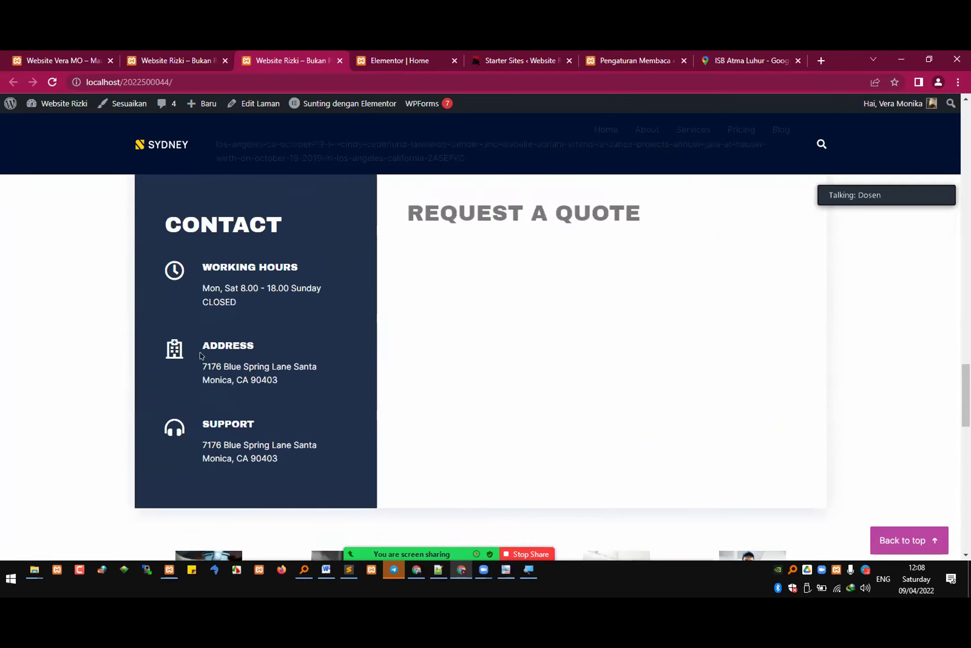
scroll(480, 367, "up", 15)
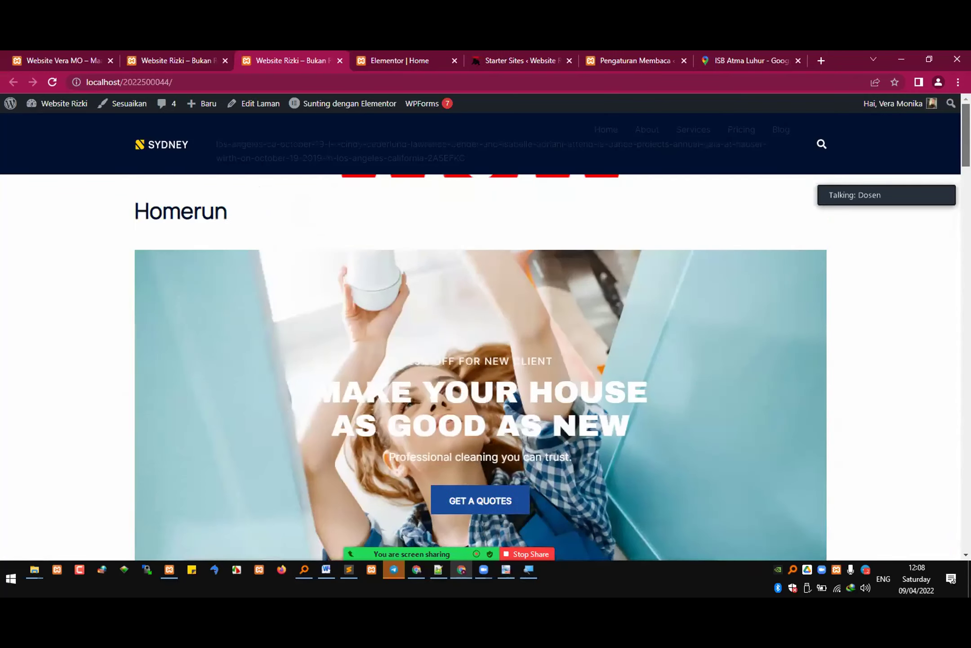
scroll(731, 329, "up", 10)
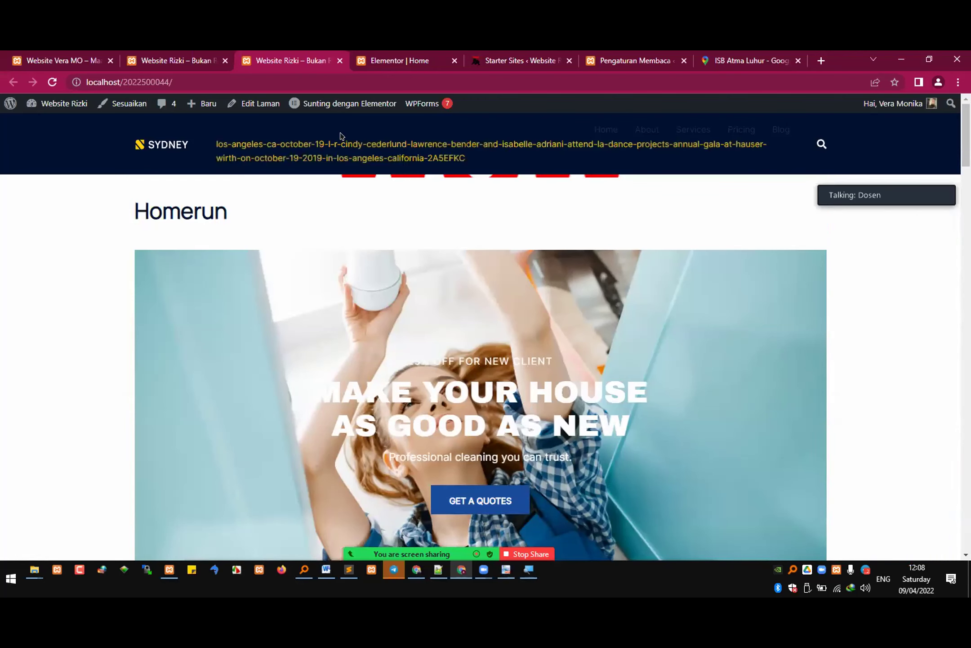
scroll(484, 445, "down", 5)
scroll(484, 445, "down", 3)
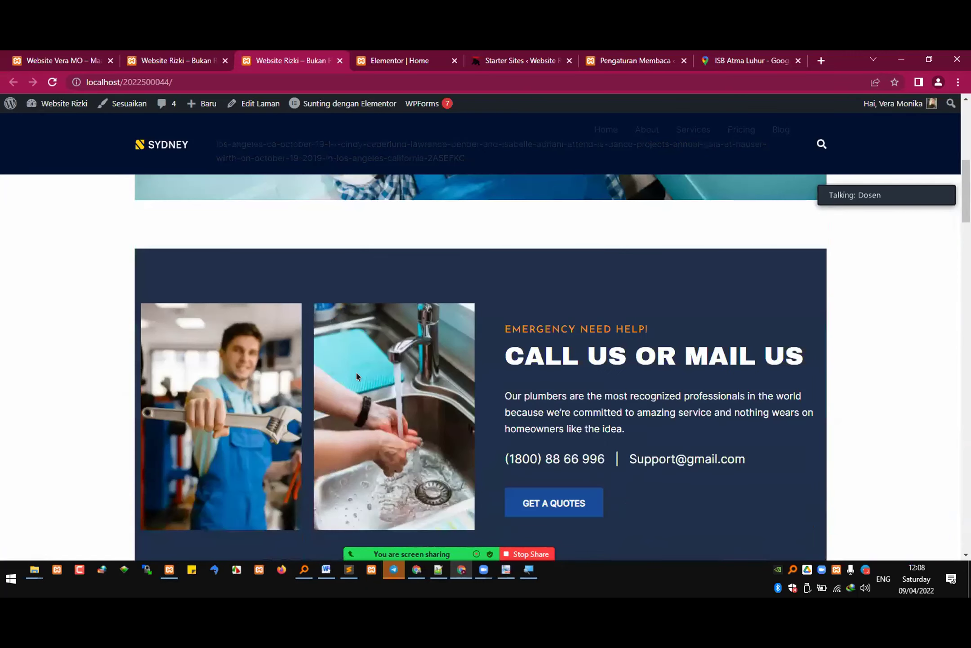
scroll(344, 399, "down", 12)
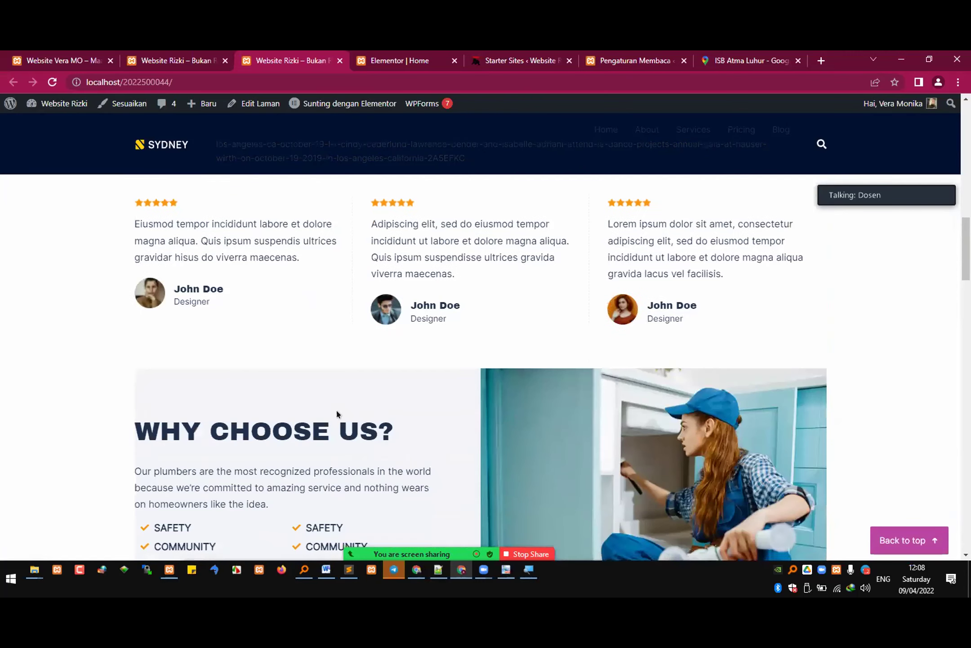
scroll(509, 305, "down", 6)
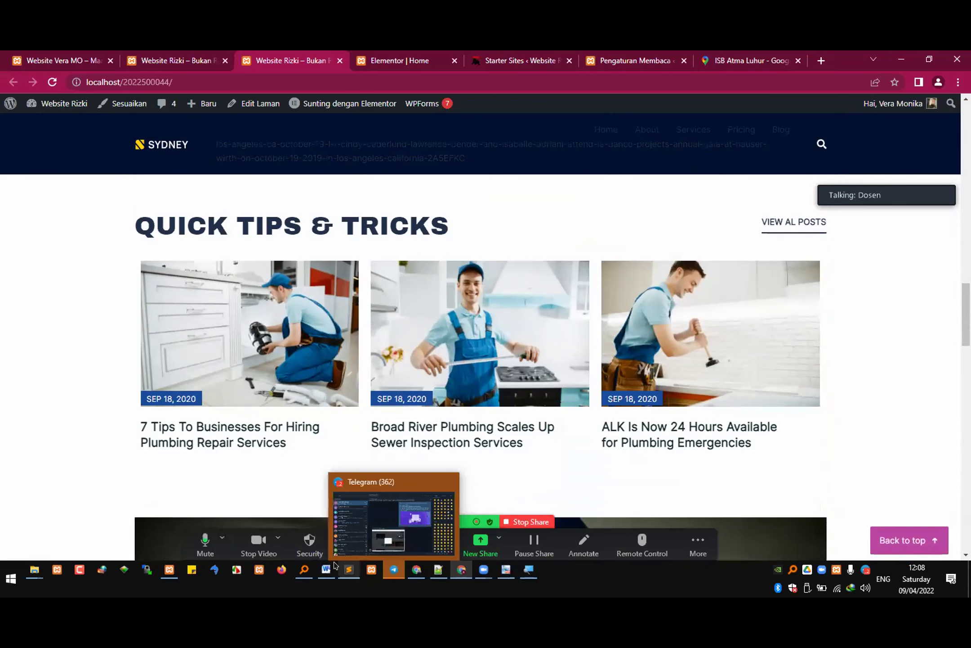
In the Sublime Text notes, select the 12:30-14:30 class time on line 17, then the digits after 12:
left_click(346, 569)
left_click_drag(176, 323, 275, 320)
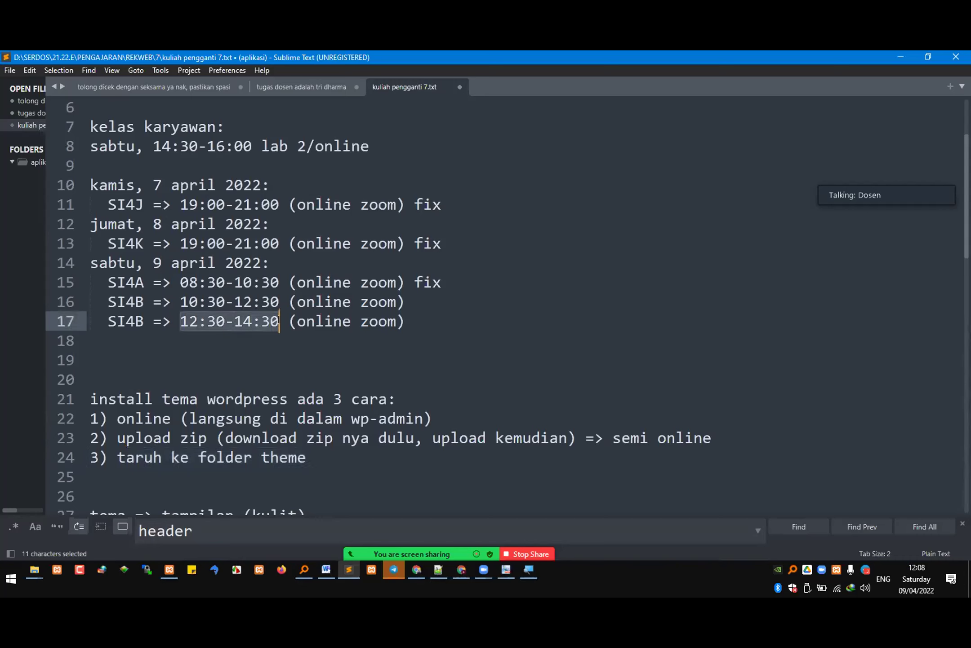
left_click(187, 333)
left_click_drag(182, 322, 273, 320)
left_click(182, 333)
left_click_drag(180, 322, 193, 321)
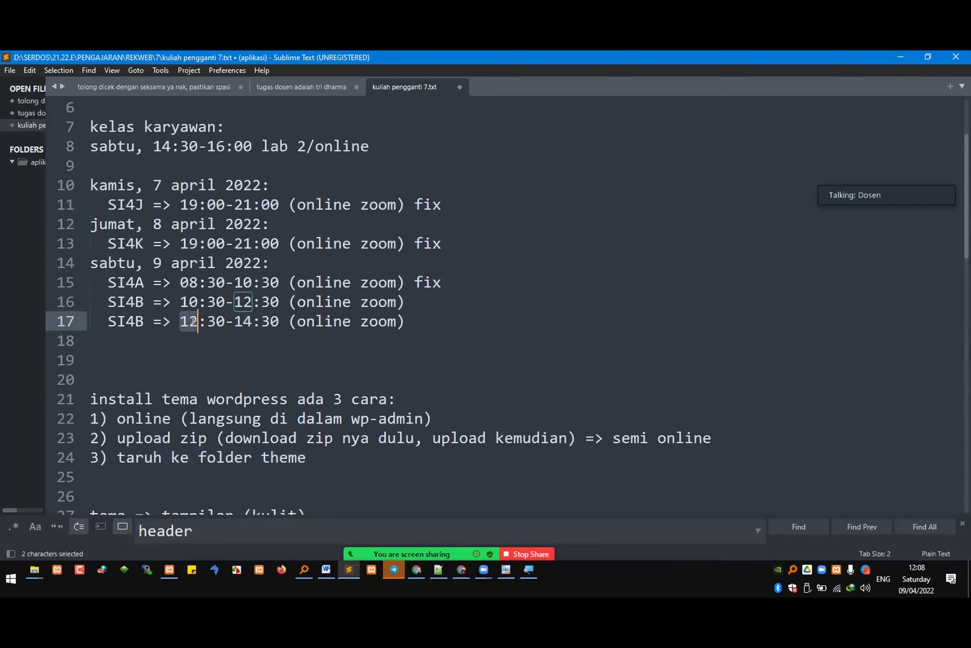
left_click(204, 321)
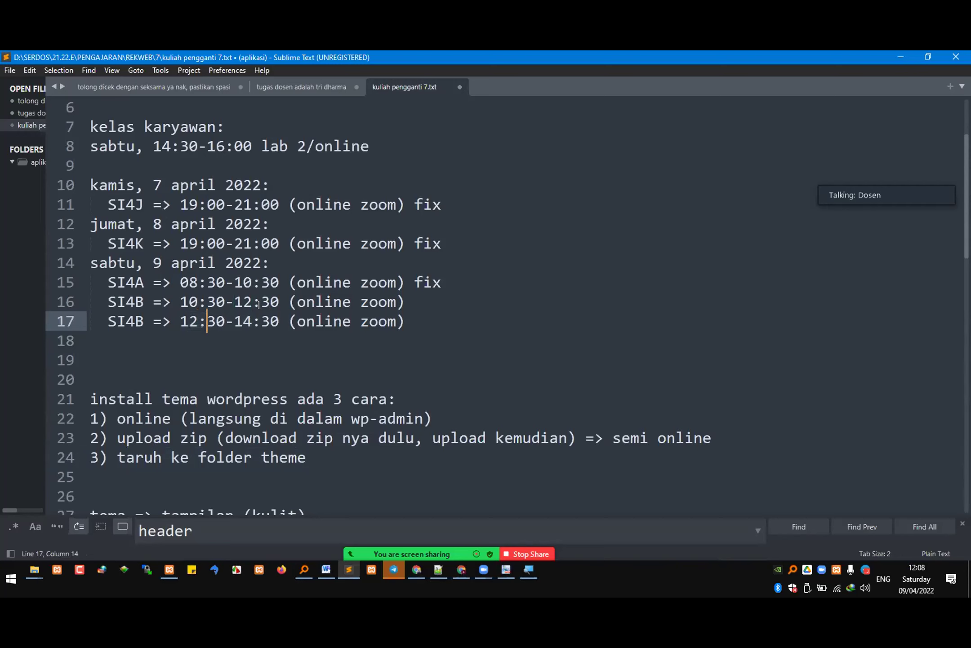
key("shift+Left")
Check the front page in Reading settings and look over the installed Themes page
left_click(468, 571)
scroll(410, 194, "up", 4)
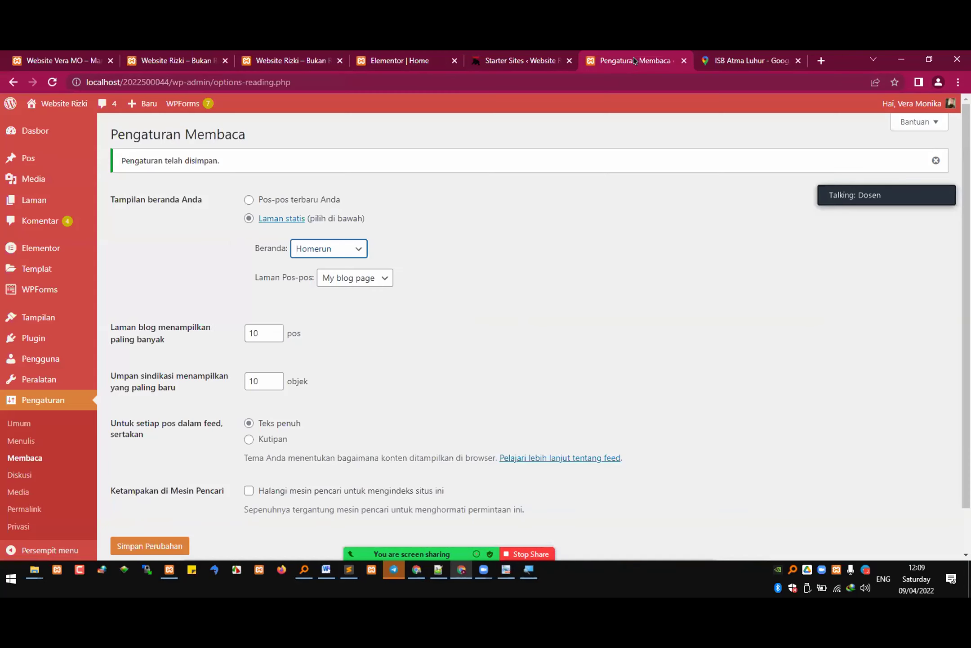
left_click(634, 61)
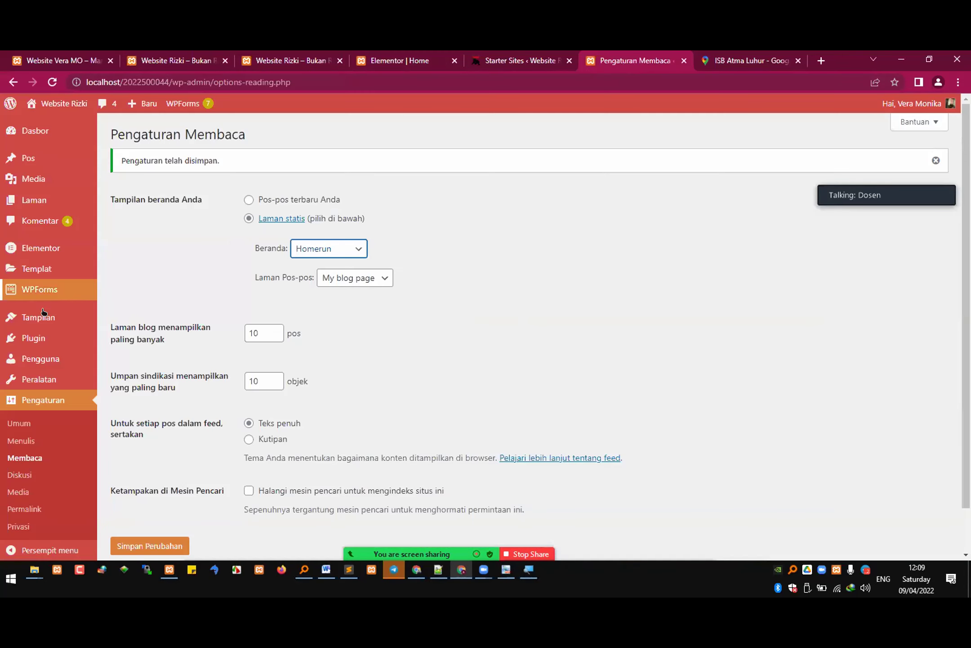
left_click(119, 321)
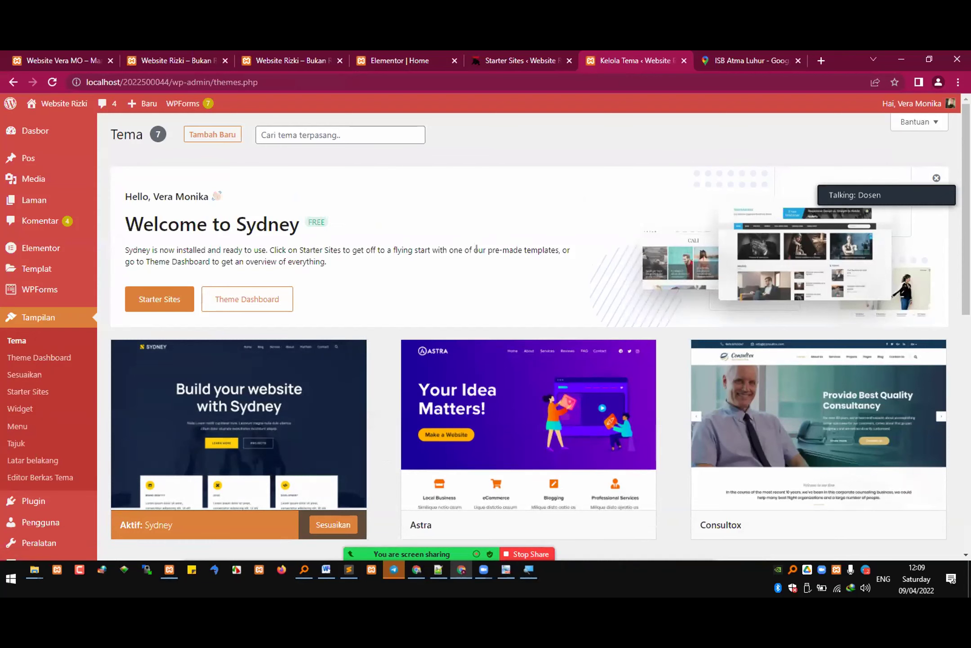
scroll(474, 265, "down", 3)
scroll(450, 288, "down", 3)
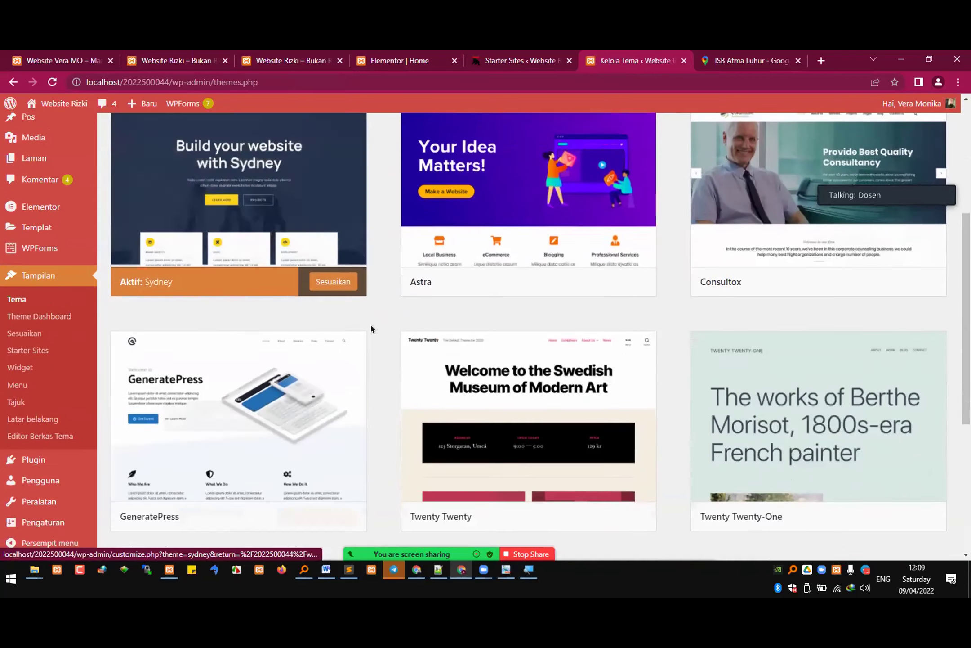
scroll(373, 321, "up", 6)
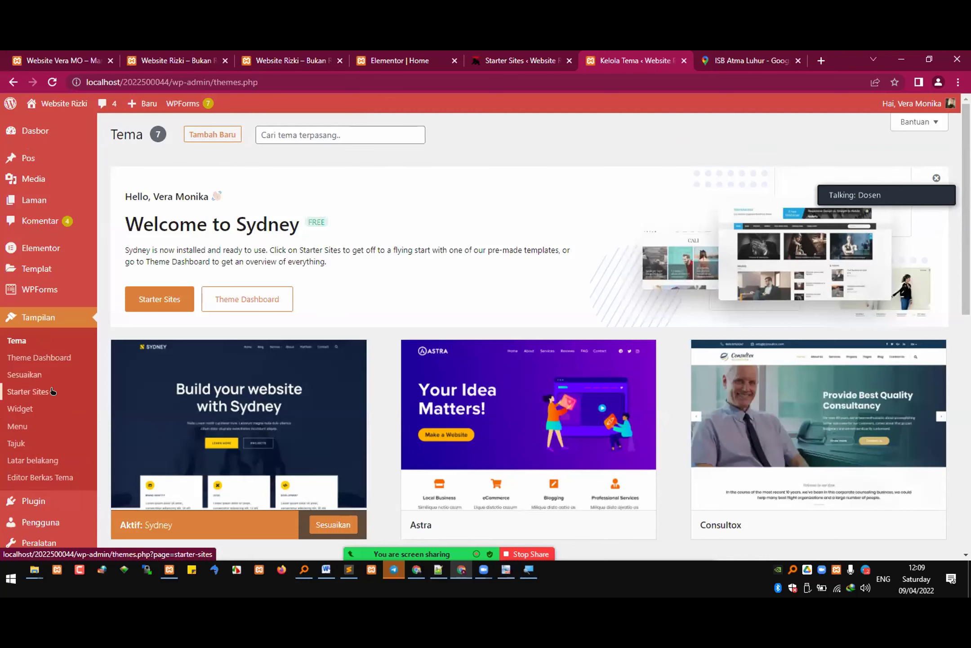
Reload the old site tab so it shows Homerun, and close the extra site tab
left_click(468, 62)
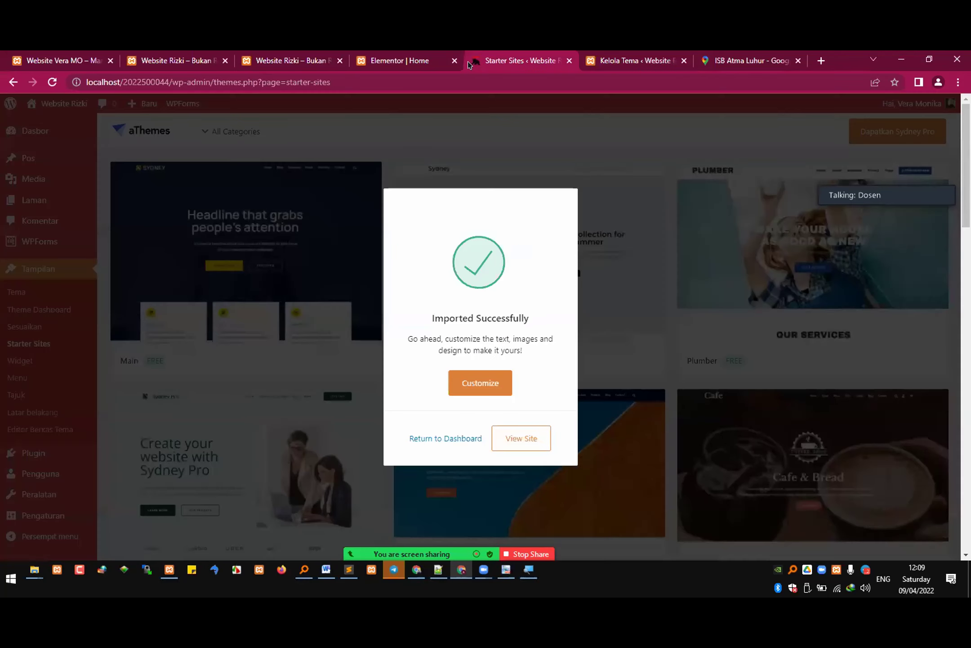
left_click(412, 54)
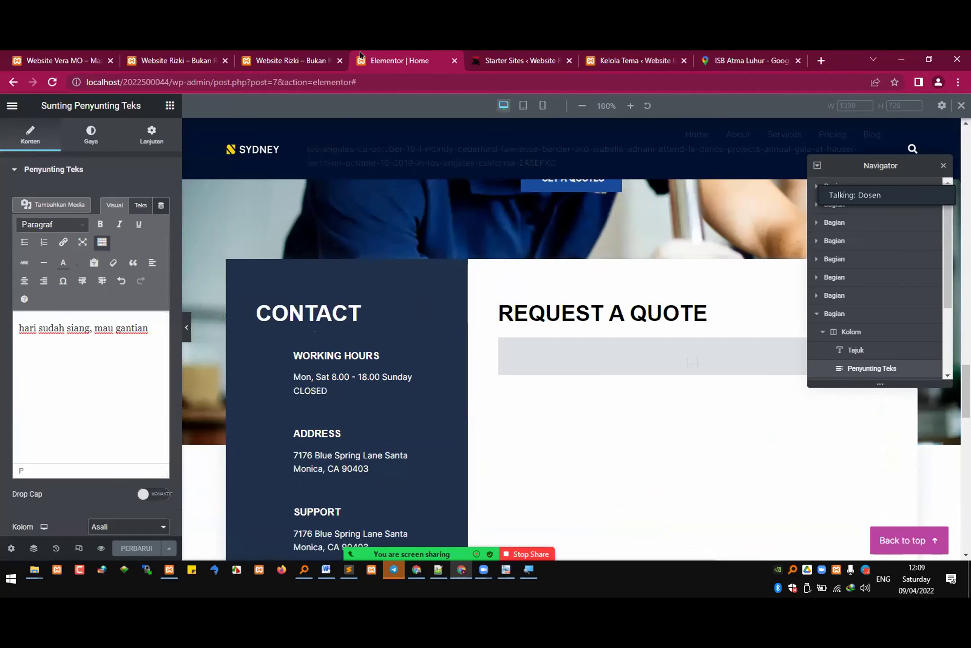
left_click(284, 62)
scroll(386, 252, "up", 10)
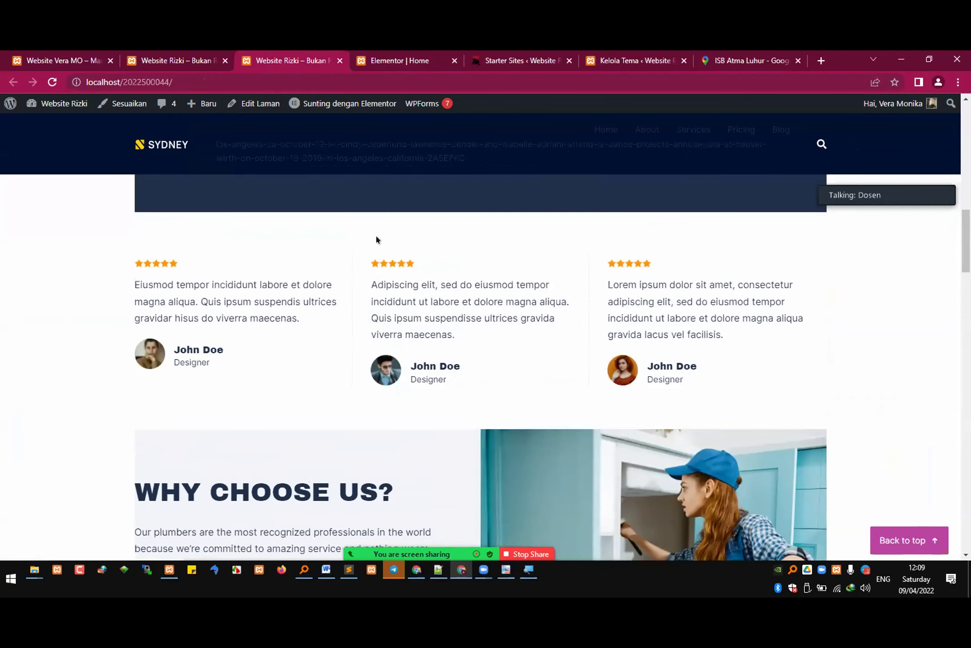
left_click(150, 55)
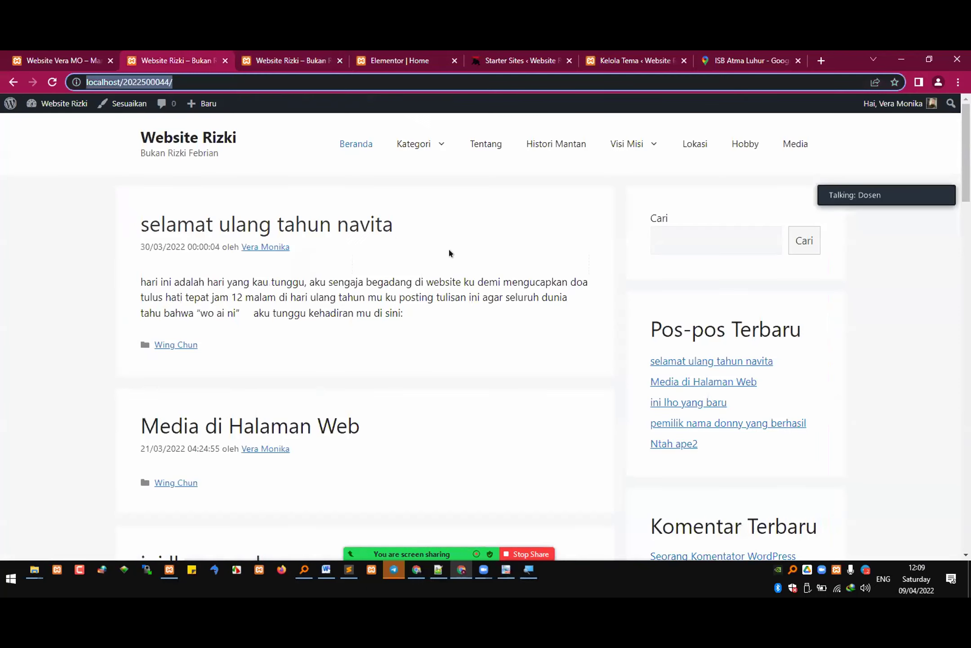
key("Return")
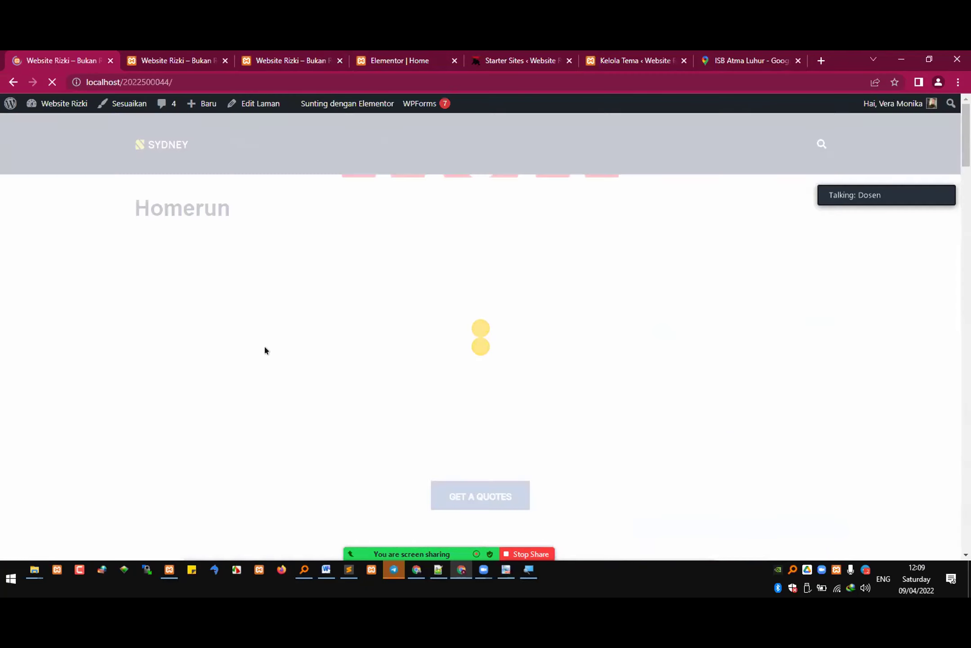
left_click(109, 59)
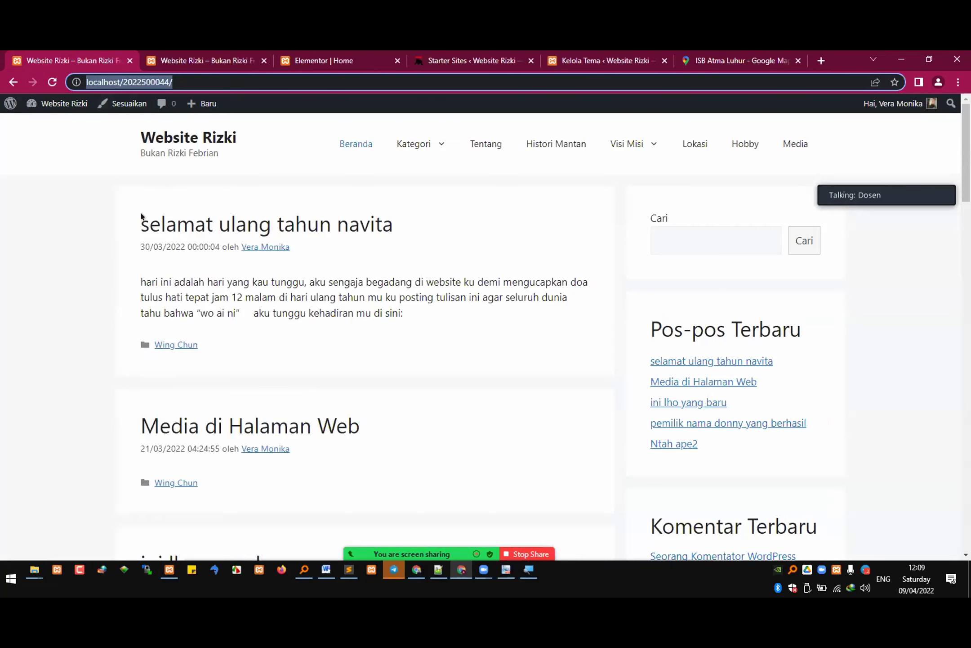
Scroll the Homerun homepage down to the Plumber footer and ISB Atma Luhur map
left_click(173, 57)
scroll(505, 310, "down", 15)
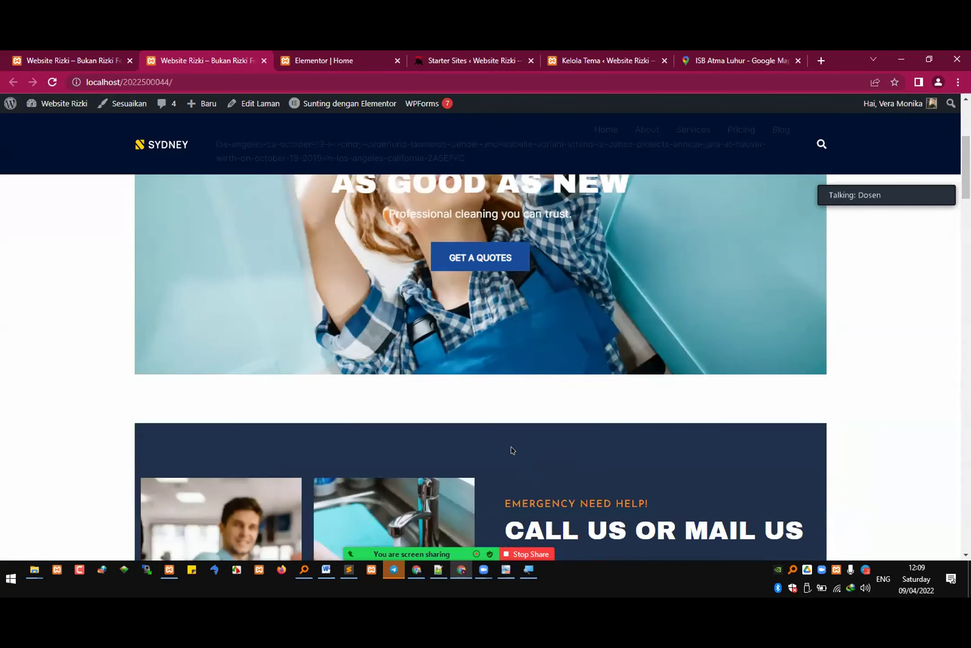
scroll(666, 353, "down", 10)
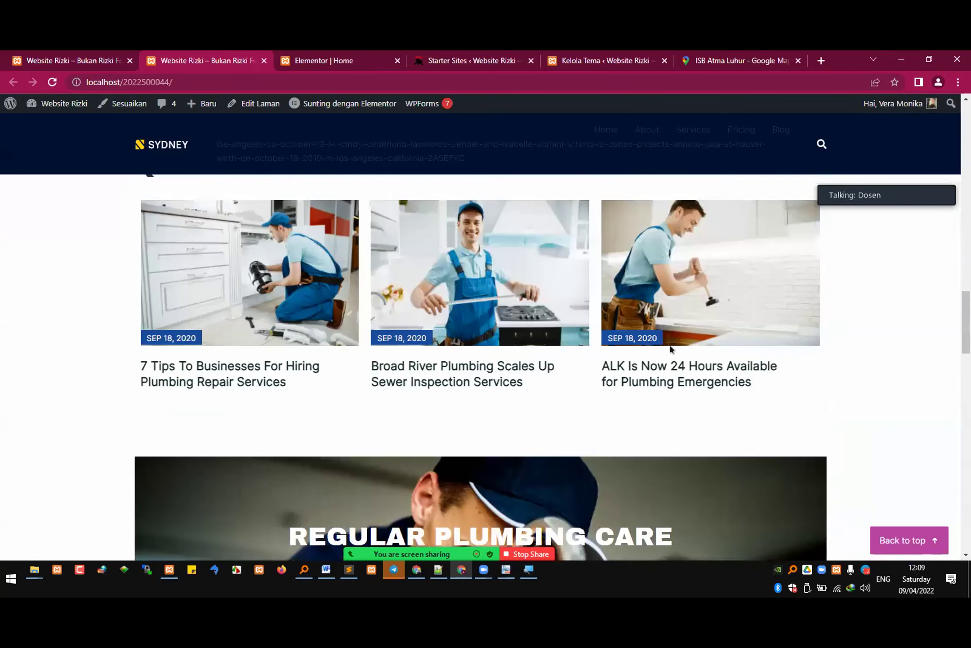
scroll(733, 321, "down", 3)
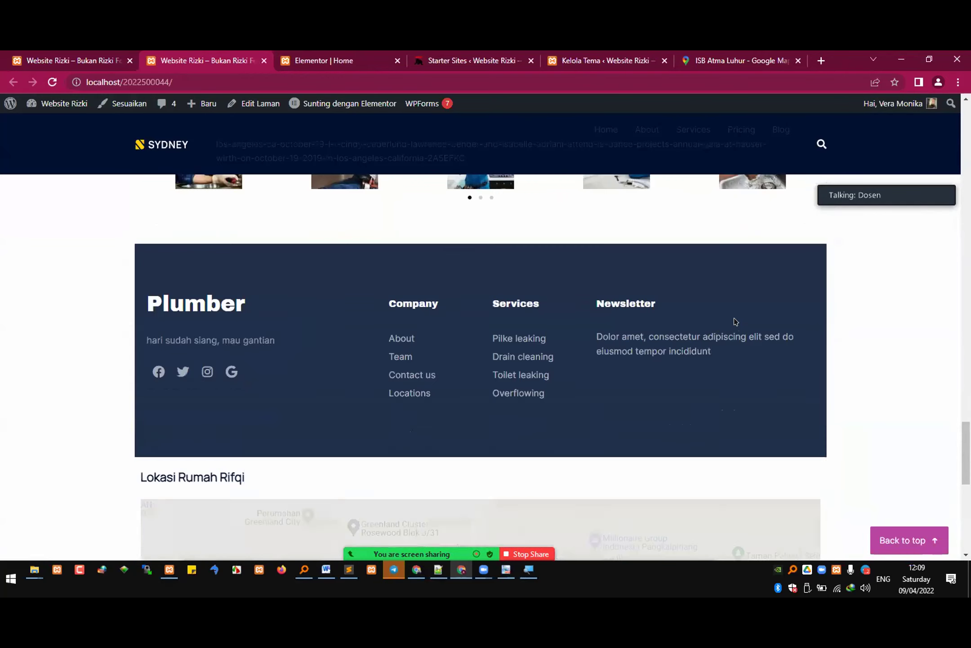
scroll(733, 310, "up", 4)
scroll(742, 315, "down", 7)
scroll(764, 320, "down", 2)
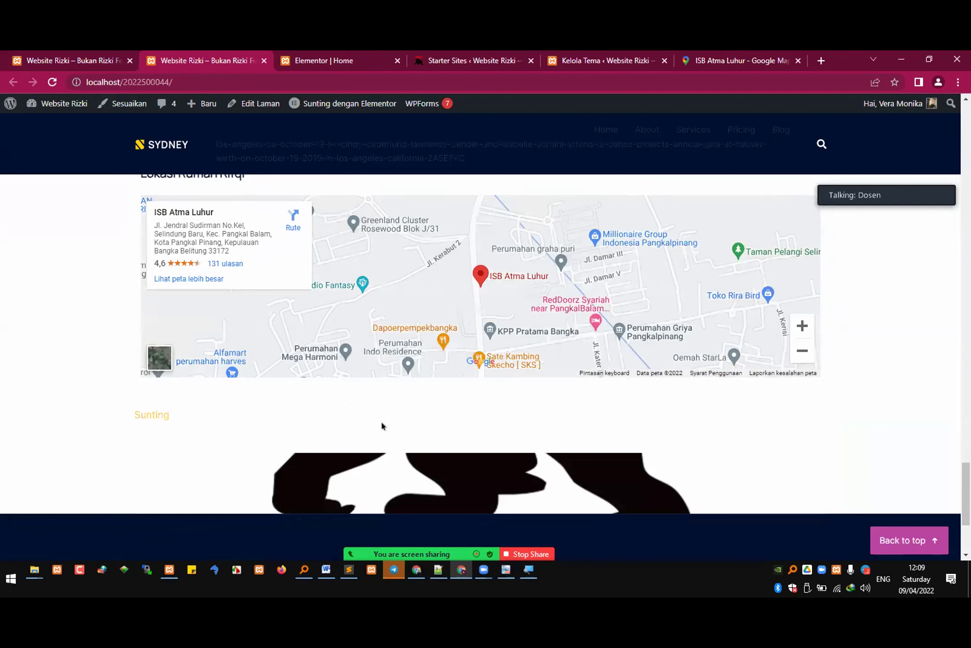
Scroll the Homerun page in Elementor, then switch to the RPS Rekweb syllabus PDF
left_click(322, 61)
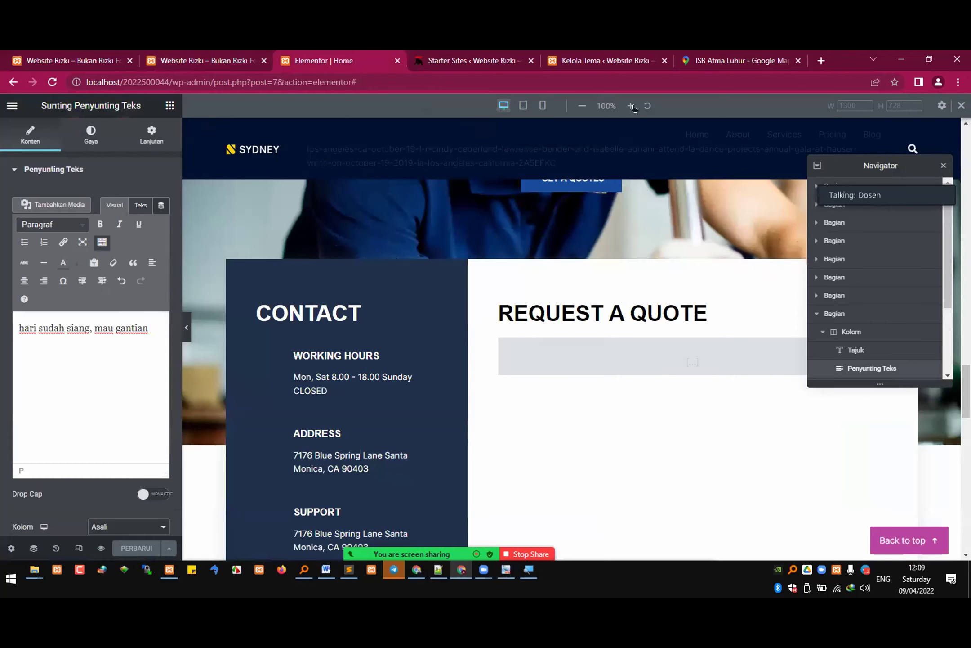
scroll(949, 126, "down", 1)
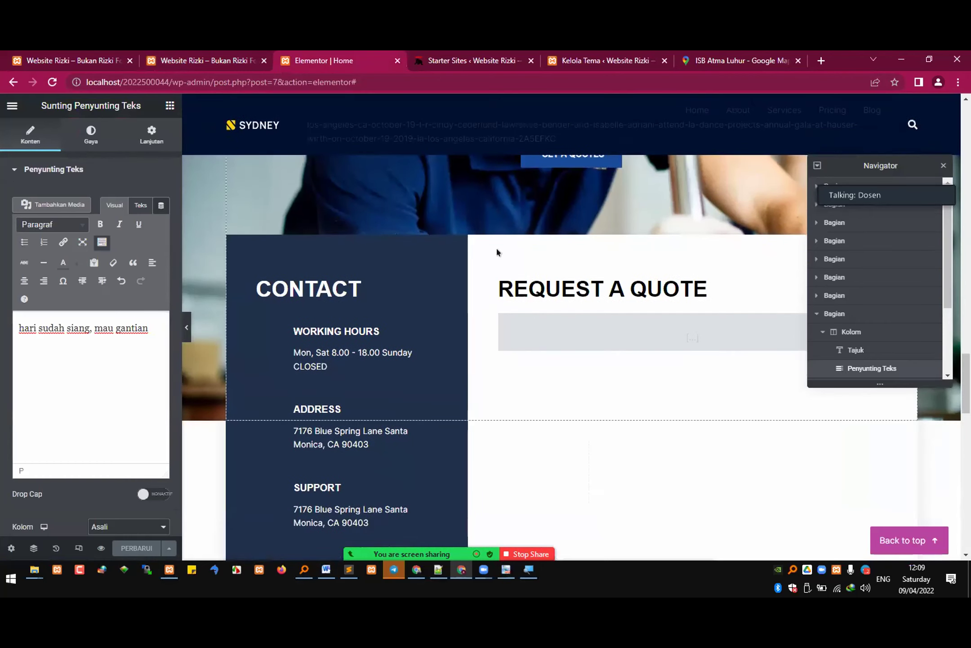
left_click(506, 569)
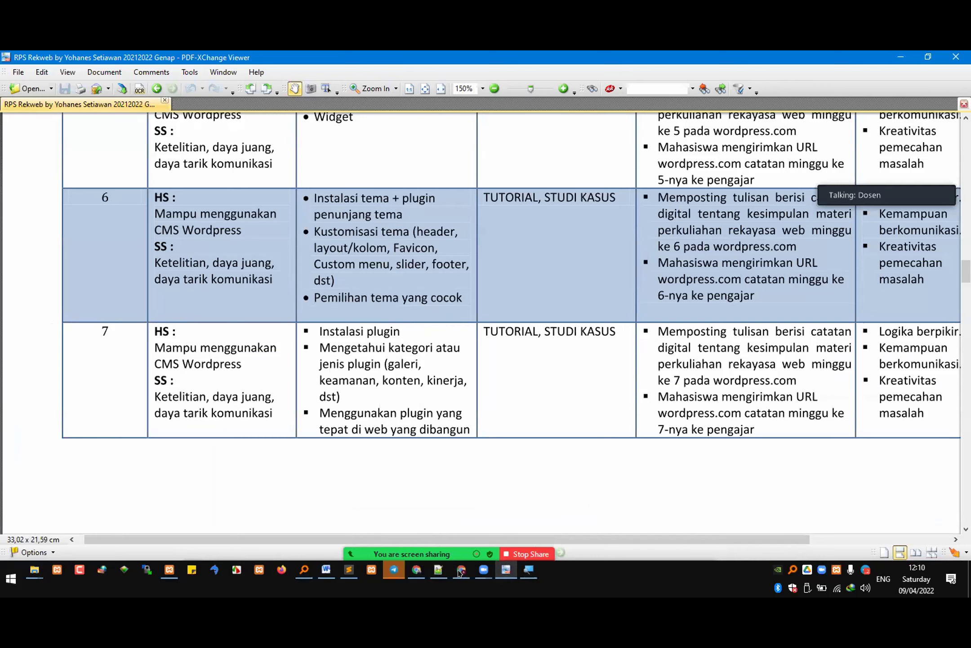
Close the Imported Successfully notice on Starter Sites and open Plugin > Plugin Terpasang
key("alt+Tab")
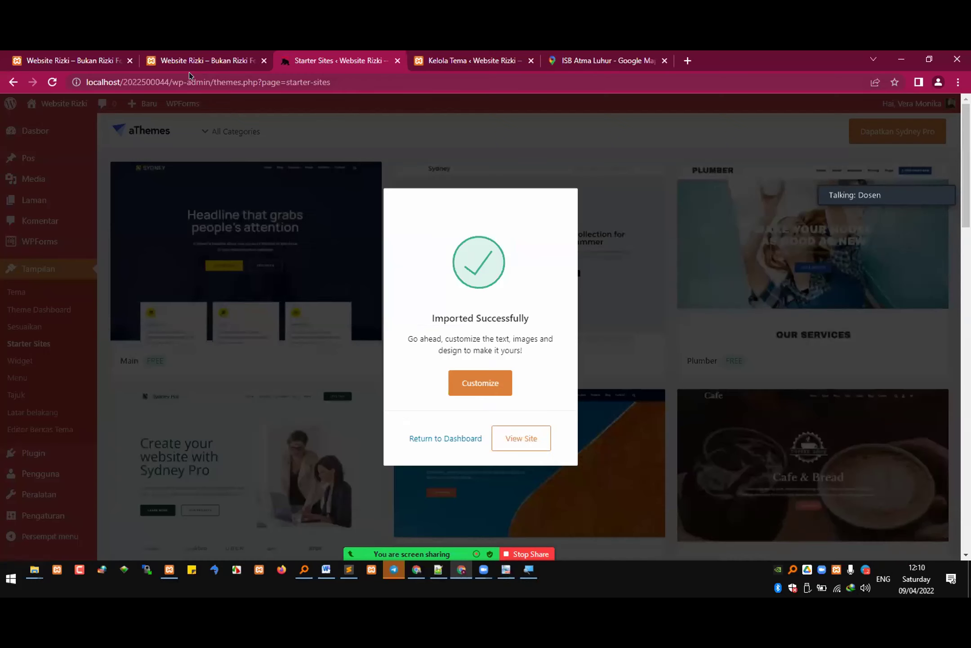
left_click(205, 63)
left_click(326, 54)
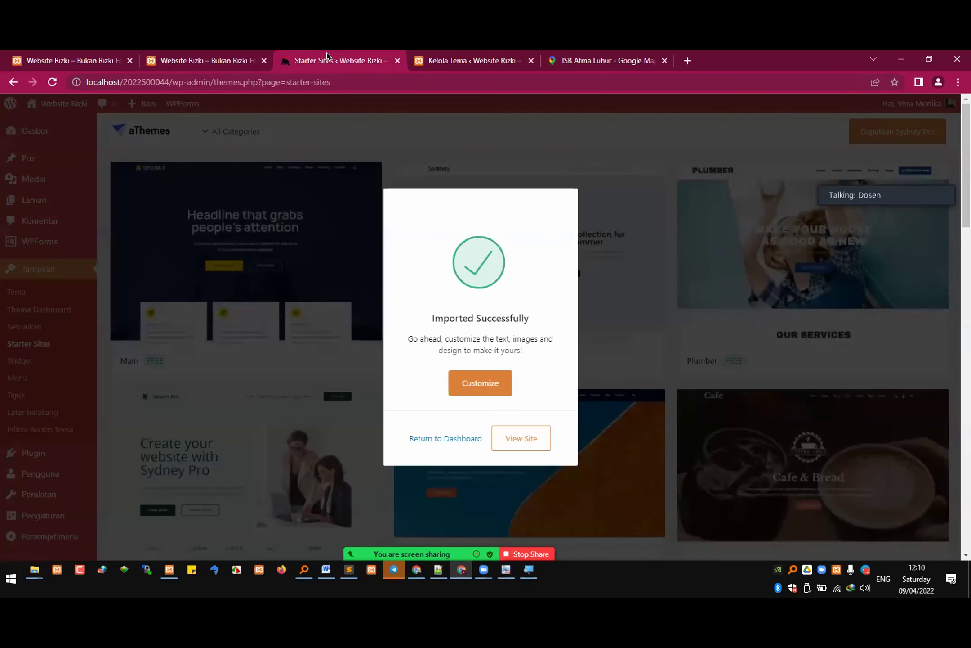
left_click(337, 216)
mouse_move(52, 463)
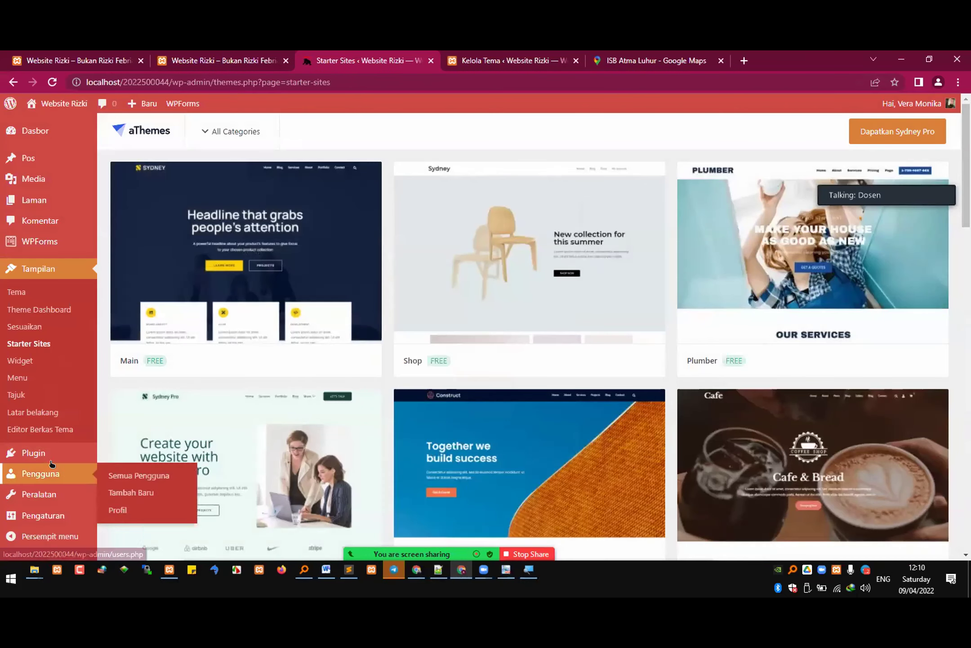
left_click(140, 445)
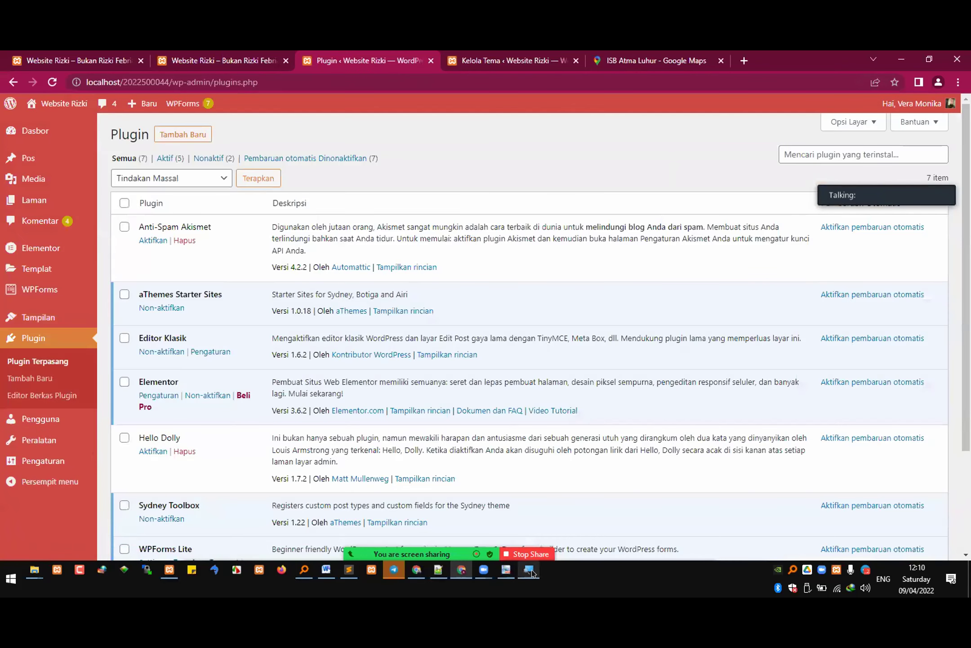
left_click(530, 570)
left_click(691, 550)
key("Tab")
key("Return")
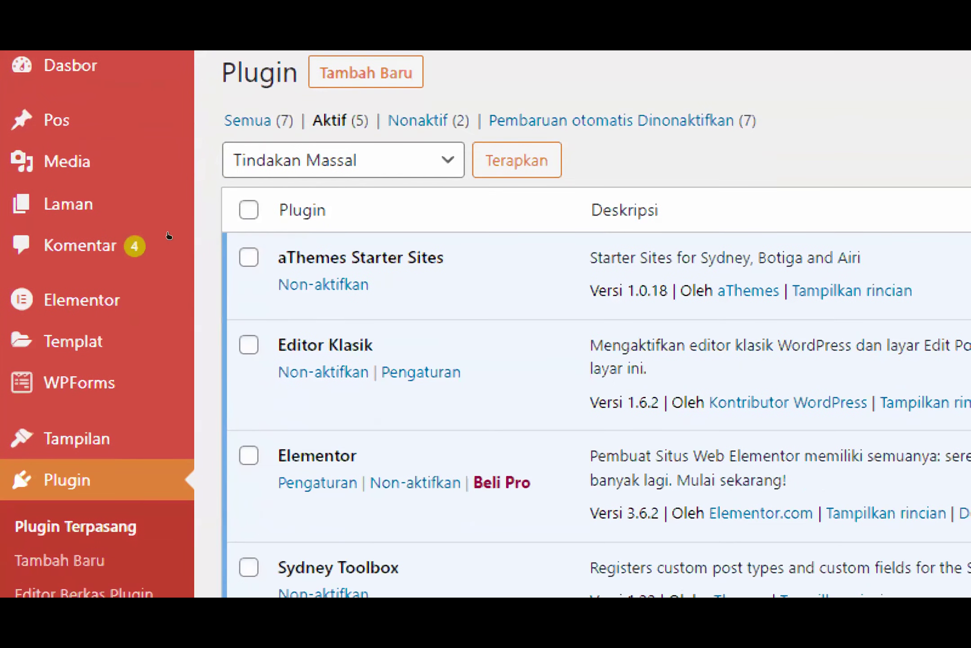
left_click_drag(339, 258, 436, 257)
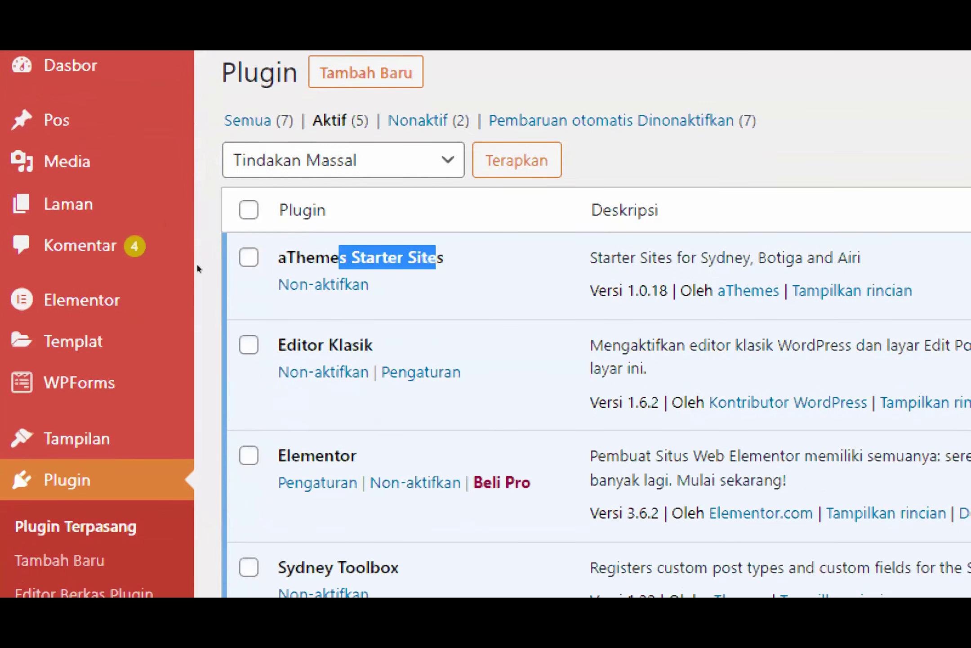
scroll(161, 368, "down", 3)
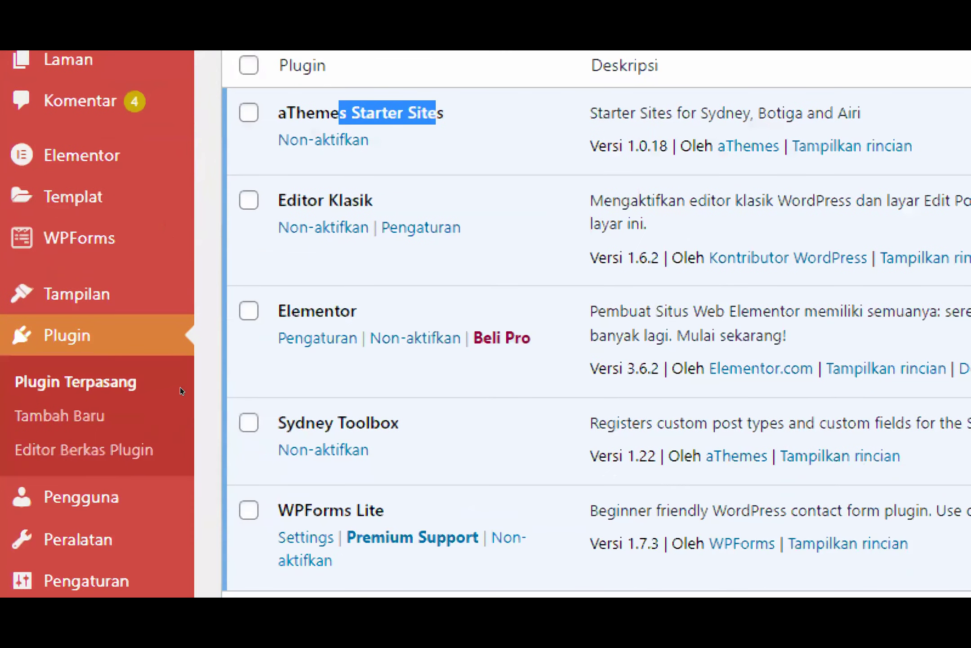
scroll(142, 449, "down", 1)
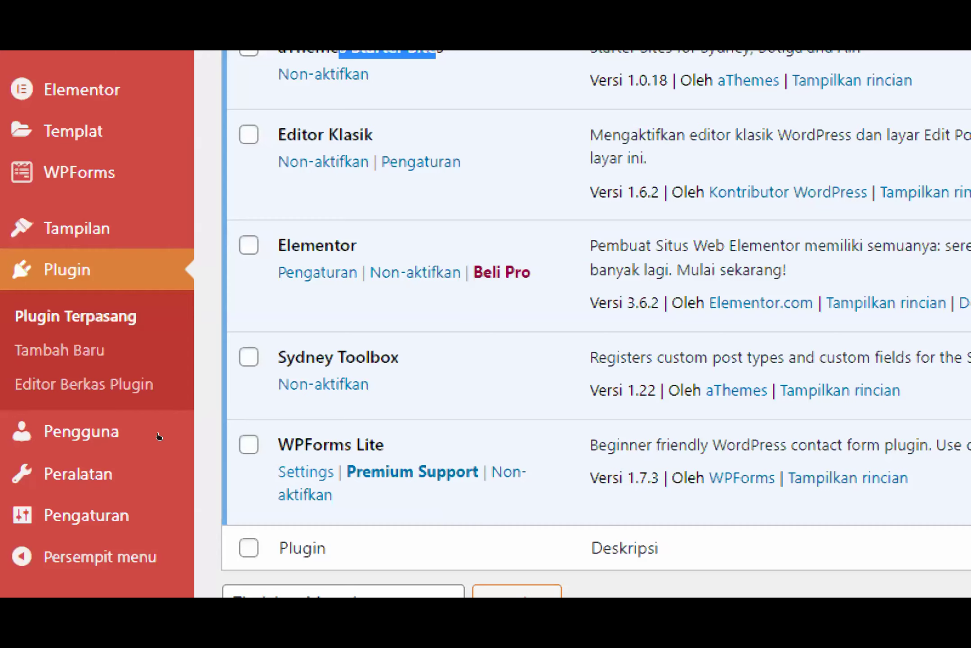
scroll(132, 281, "up", 1)
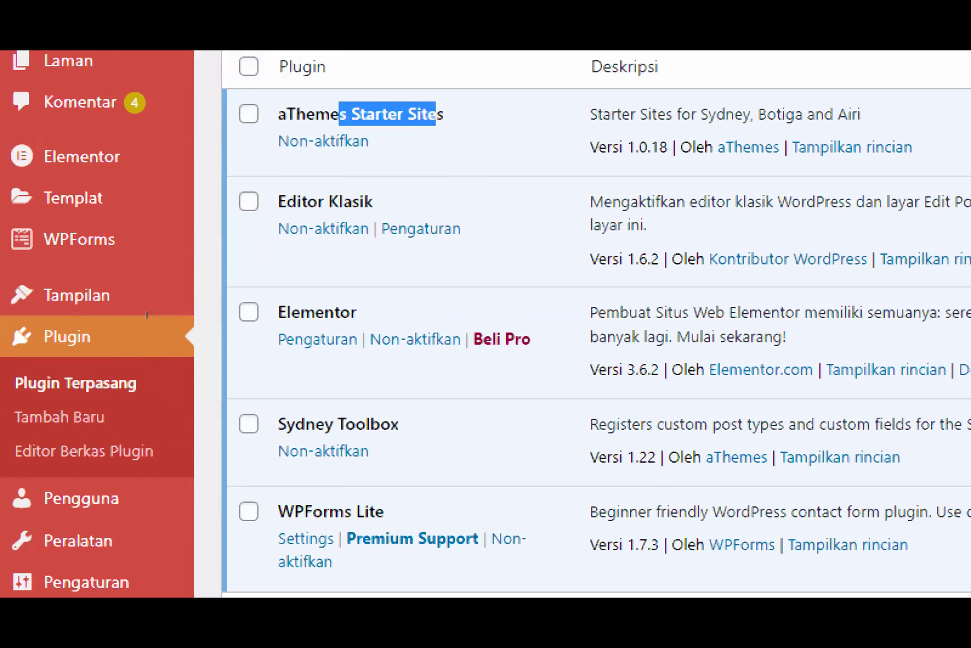
scroll(130, 207, "up", 3)
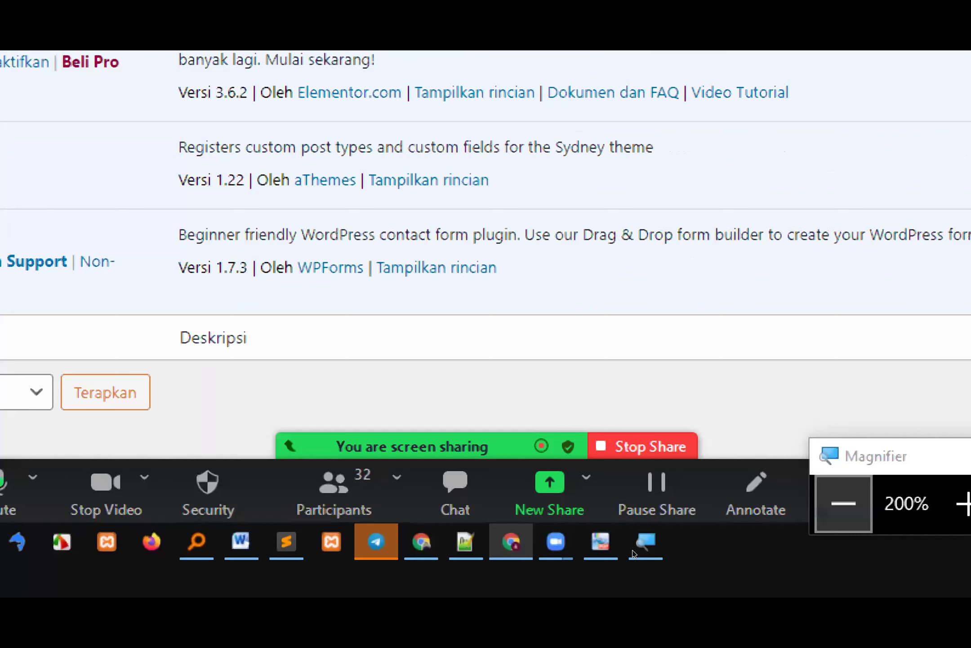
key("super+minus")
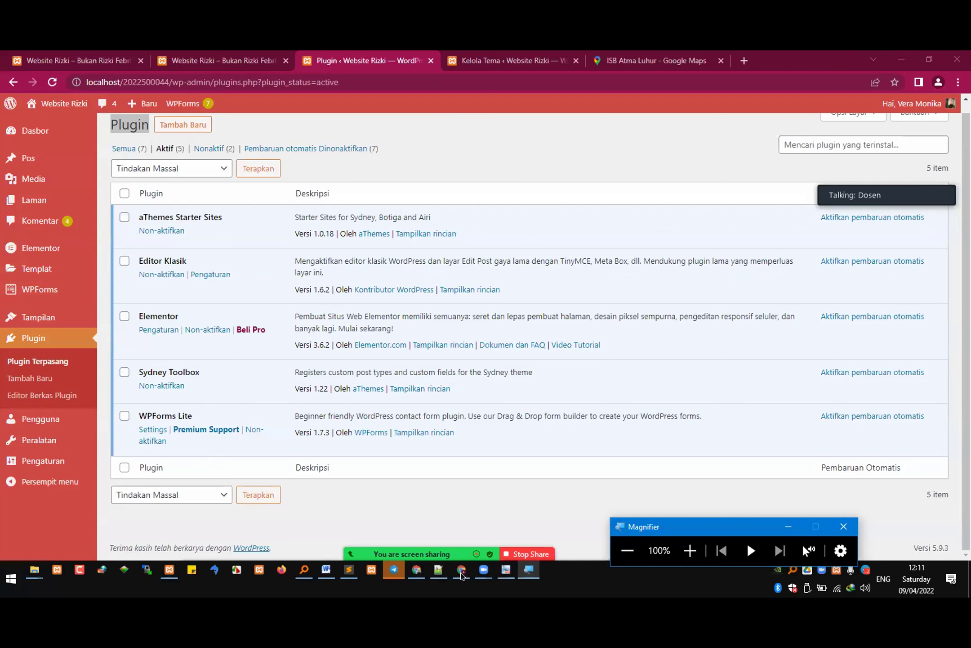
mouse_move(483, 570)
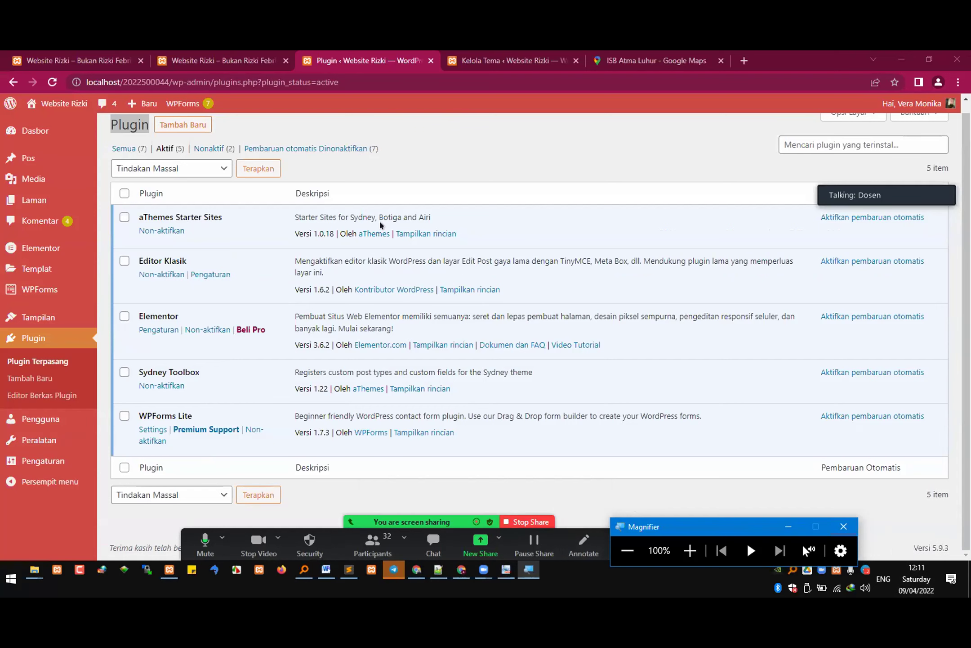
Show the Kelola Tema page and close the ISB Atma Luhur - Google Maps tab
left_click(504, 60)
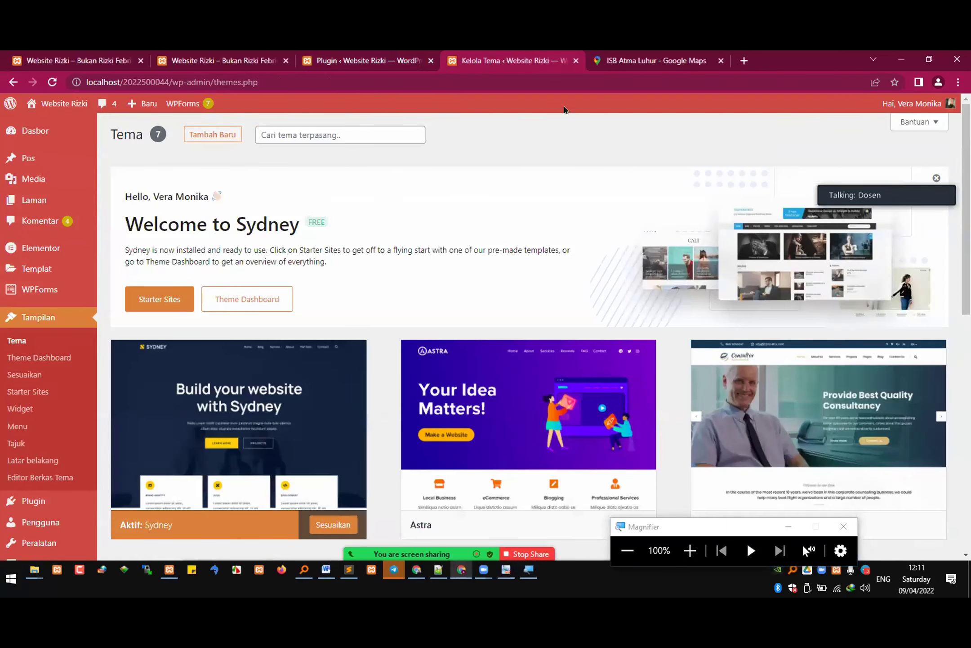
left_click(721, 60)
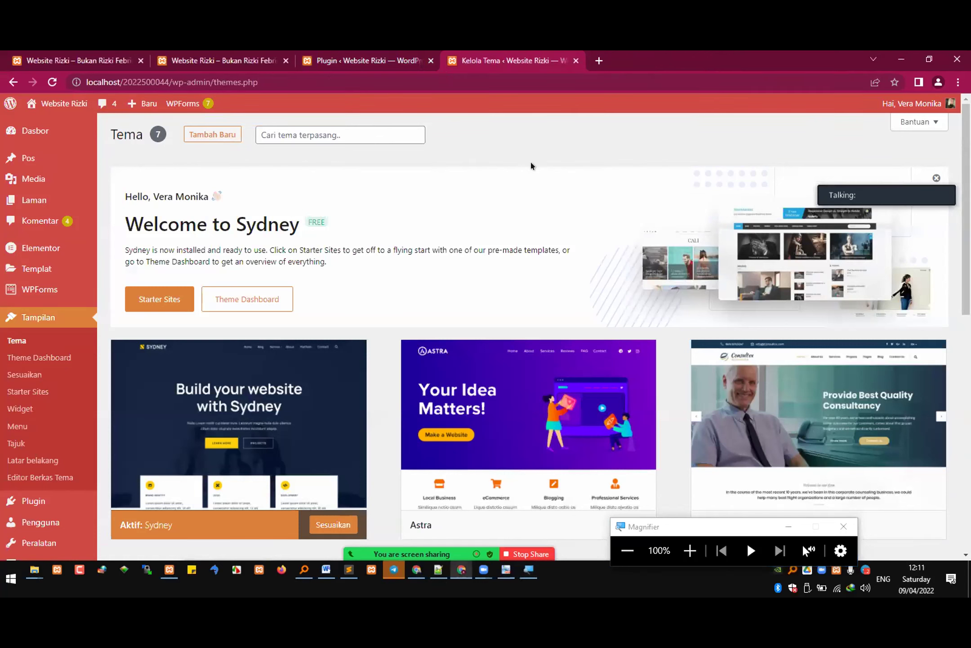
mouse_move(502, 528)
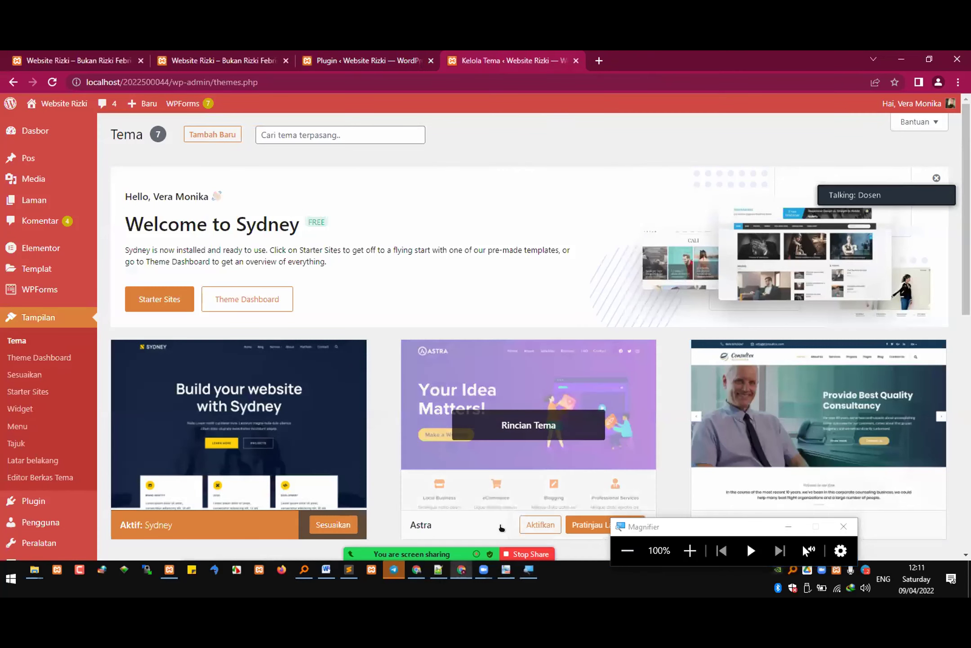
left_click(506, 570)
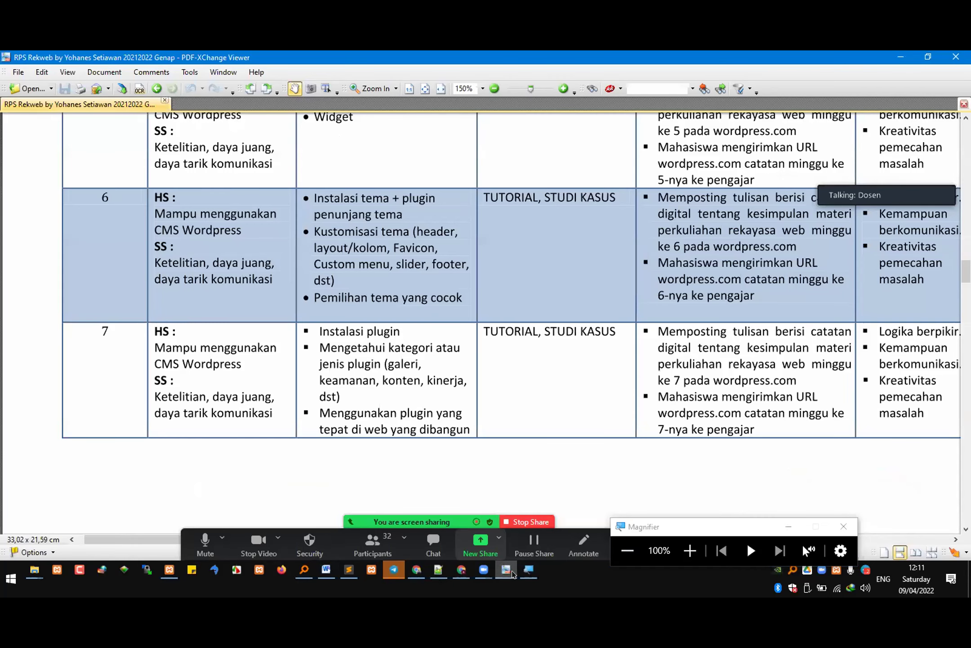
mouse_move(423, 570)
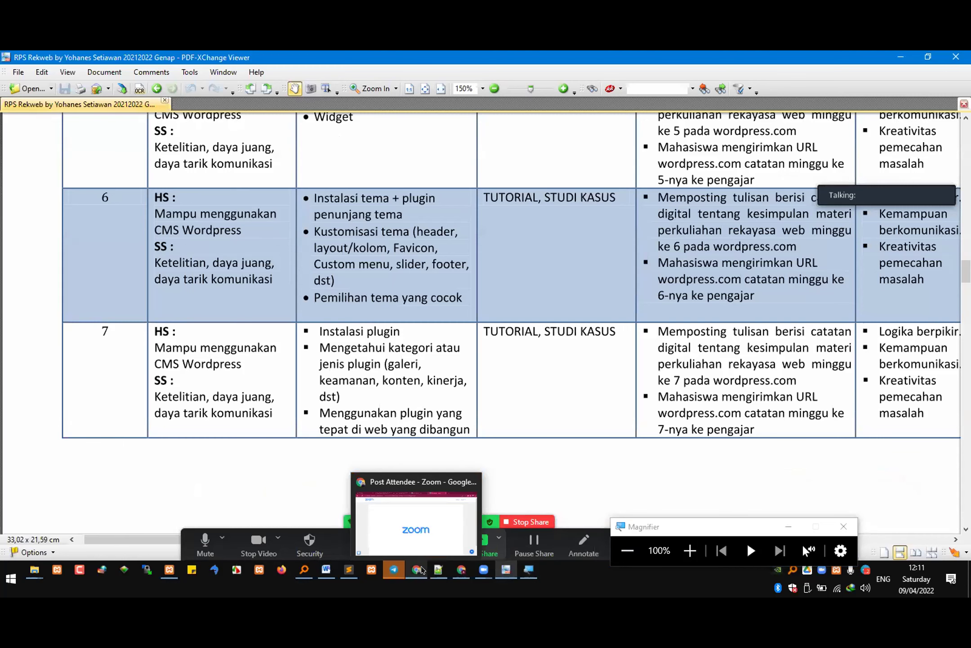
left_click(464, 570)
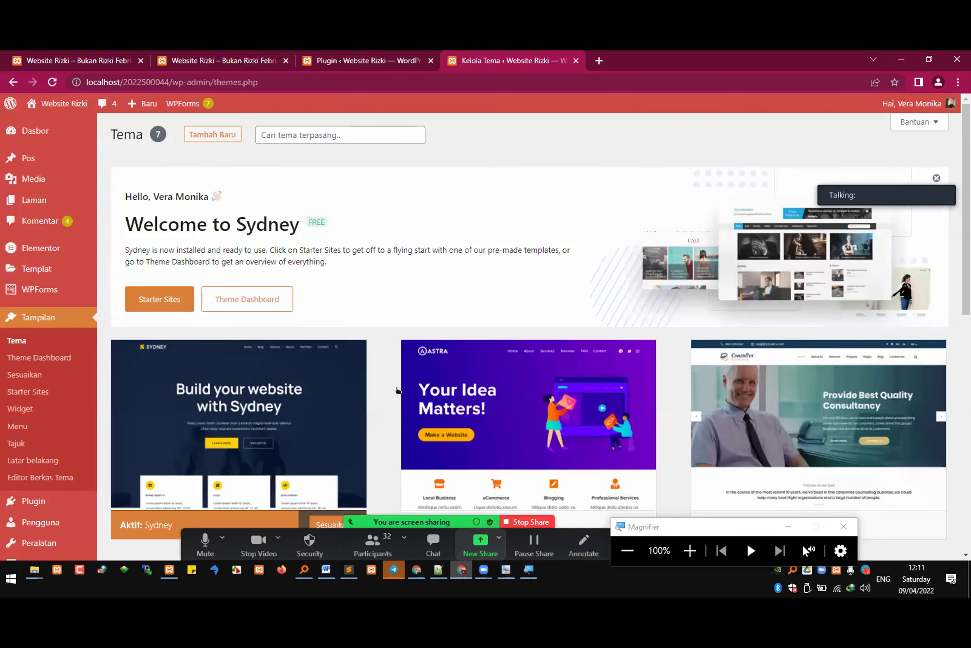
Bring the Soal UTS Rekayasa Web exam document in Word to the front
mouse_move(412, 381)
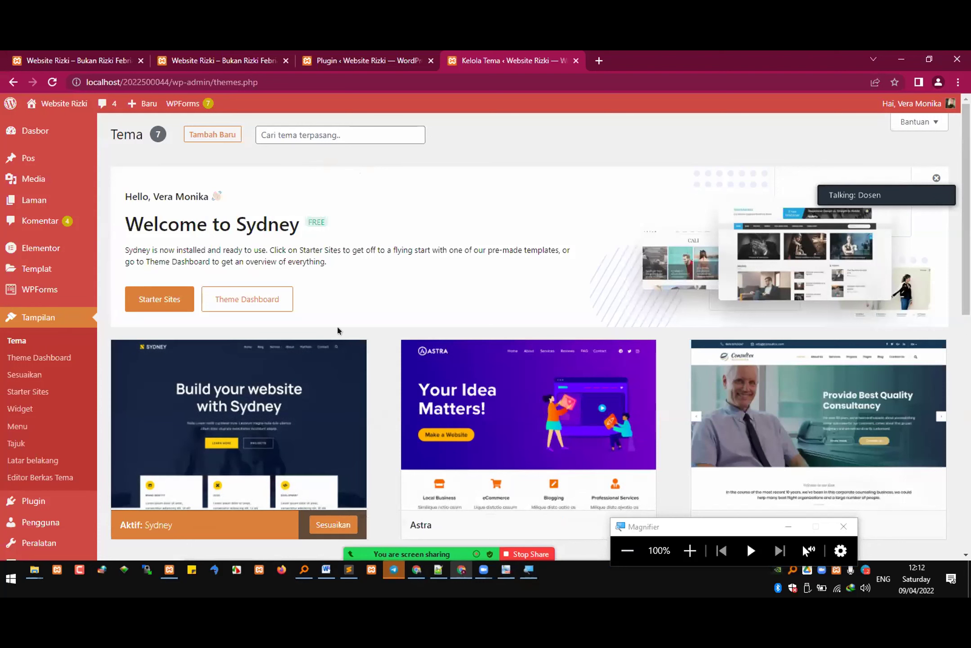
mouse_move(540, 535)
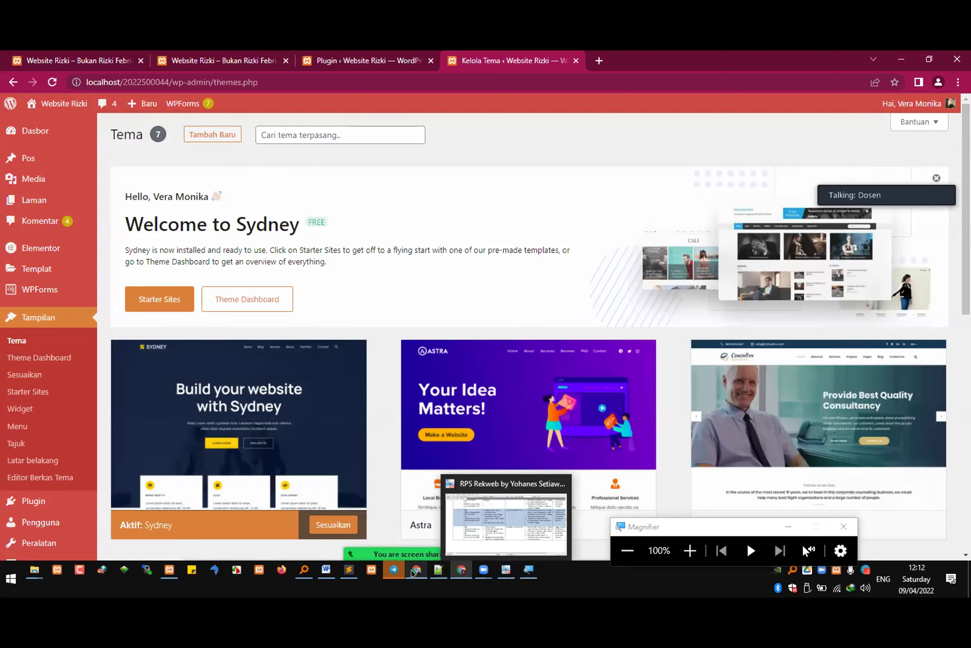
left_click(326, 570)
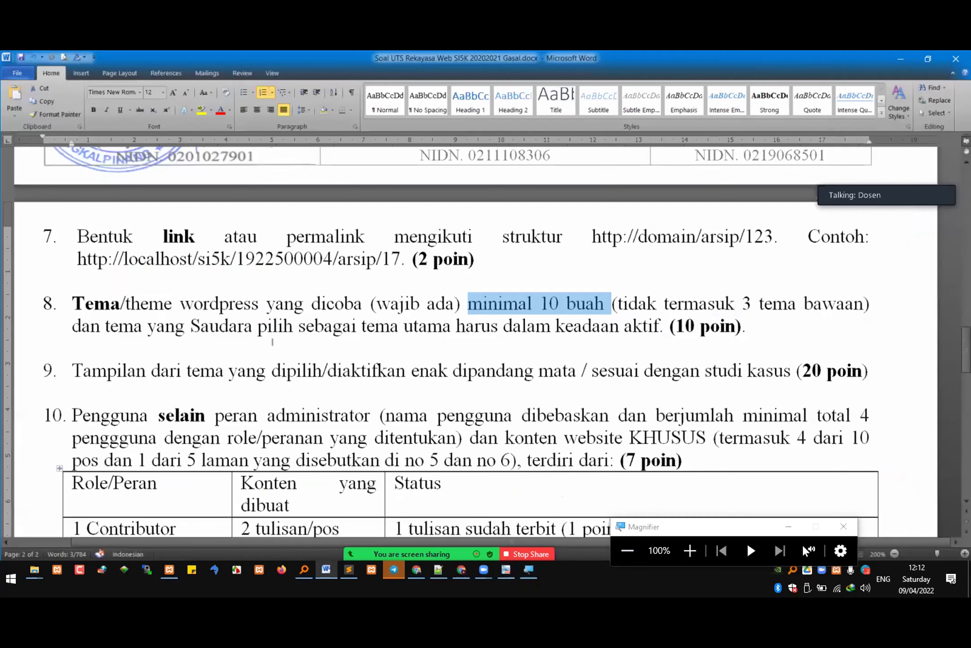
Highlight item 8's requirement of at least 10 themes, excluding the 3 default themes
left_click(251, 303)
left_click_drag(468, 303, 804, 304)
left_click(738, 305)
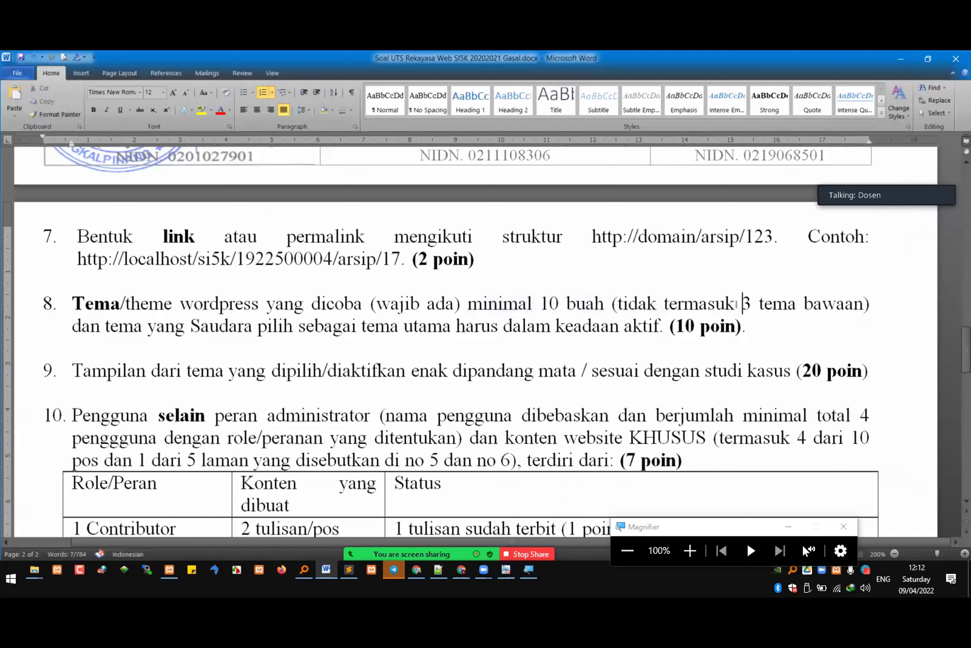
left_click_drag(739, 305, 863, 306)
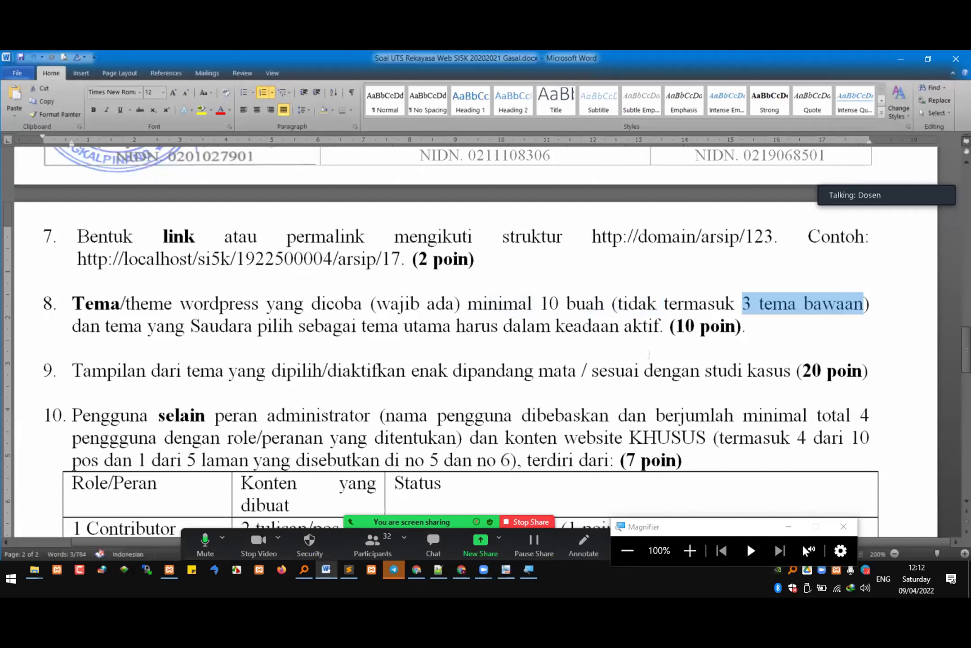
Review item 9's 20-point theme-appearance requirement, then return to the WordPress Themes page
left_click_drag(300, 369, 688, 336)
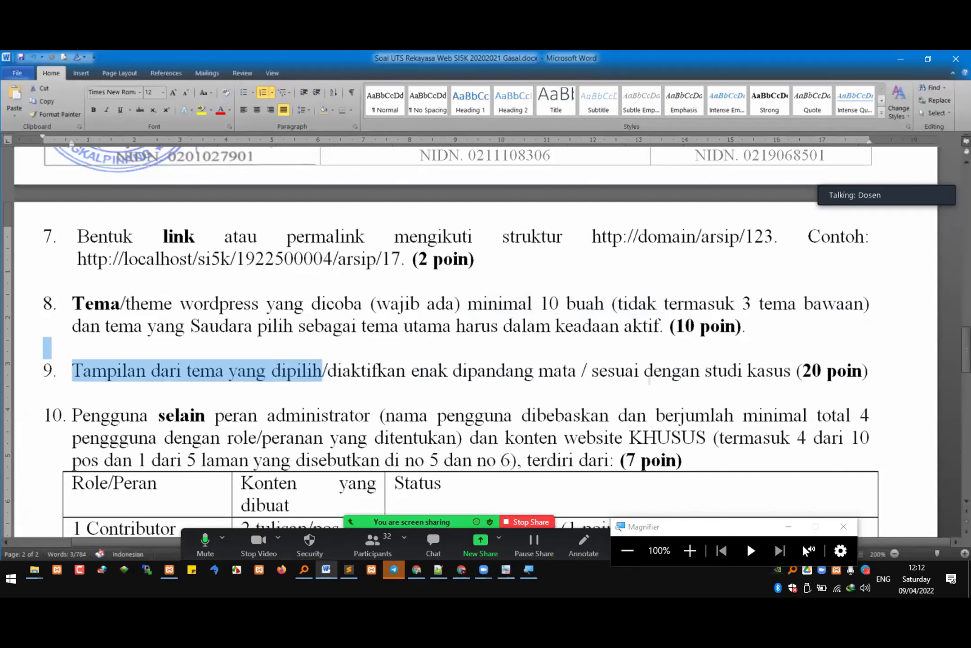
left_click_drag(453, 370, 644, 369)
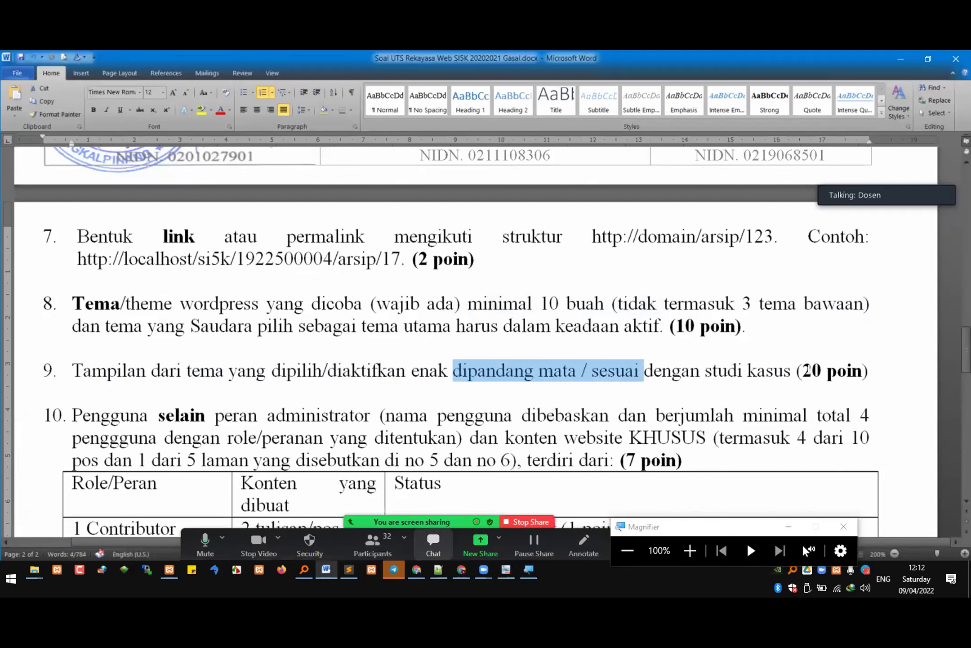
left_click_drag(802, 370, 819, 370)
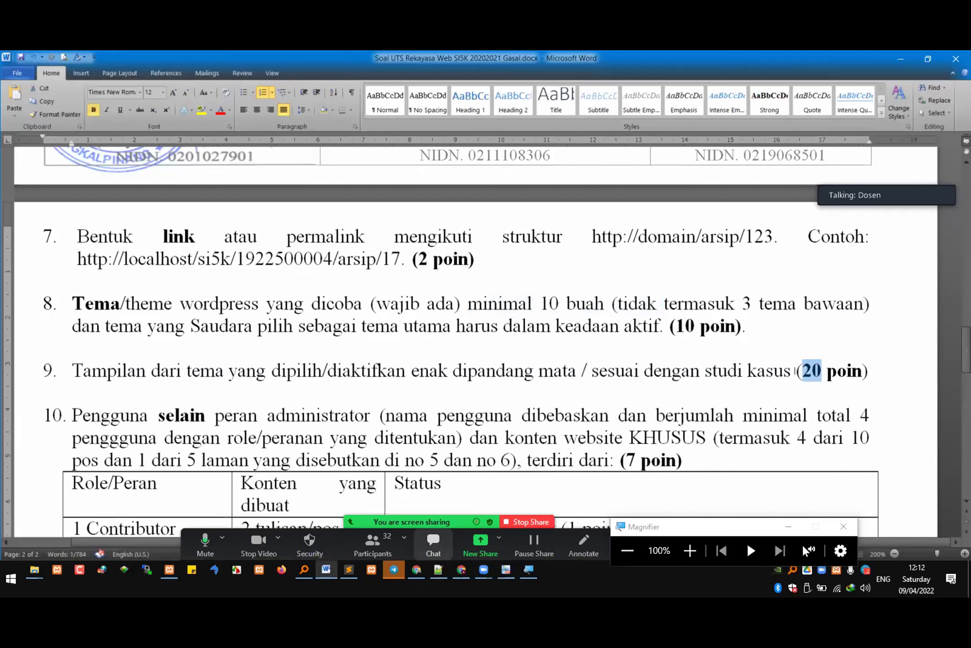
left_click(803, 371)
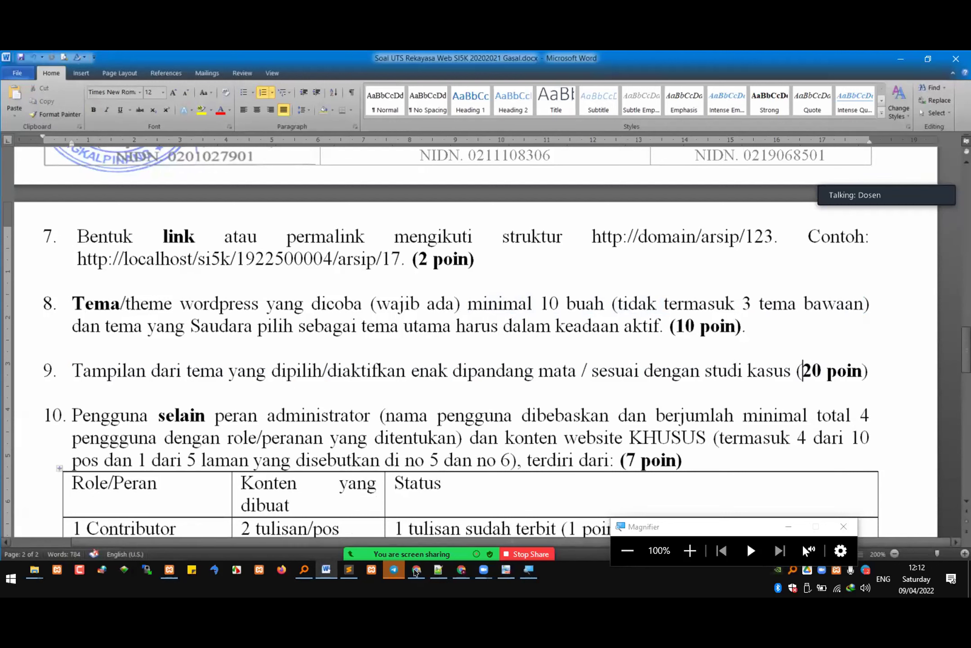
left_click(462, 569)
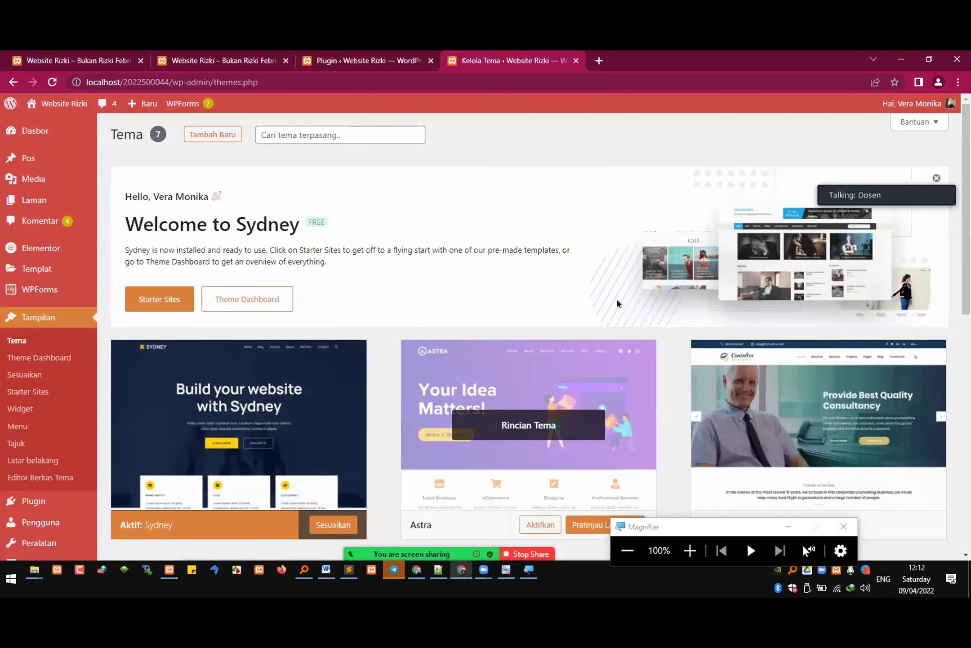
Go to Tambahkan Tema Baru, browse the Populer themes, and preview ThemeGrill's Spacious 1.9.4
scroll(585, 416, "down", 10)
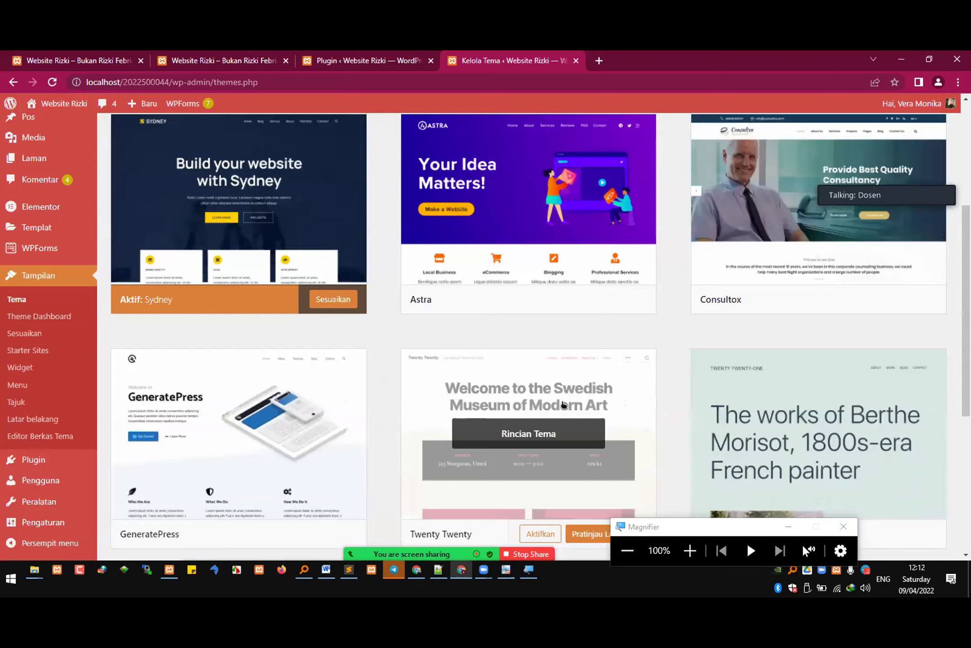
left_click(525, 425)
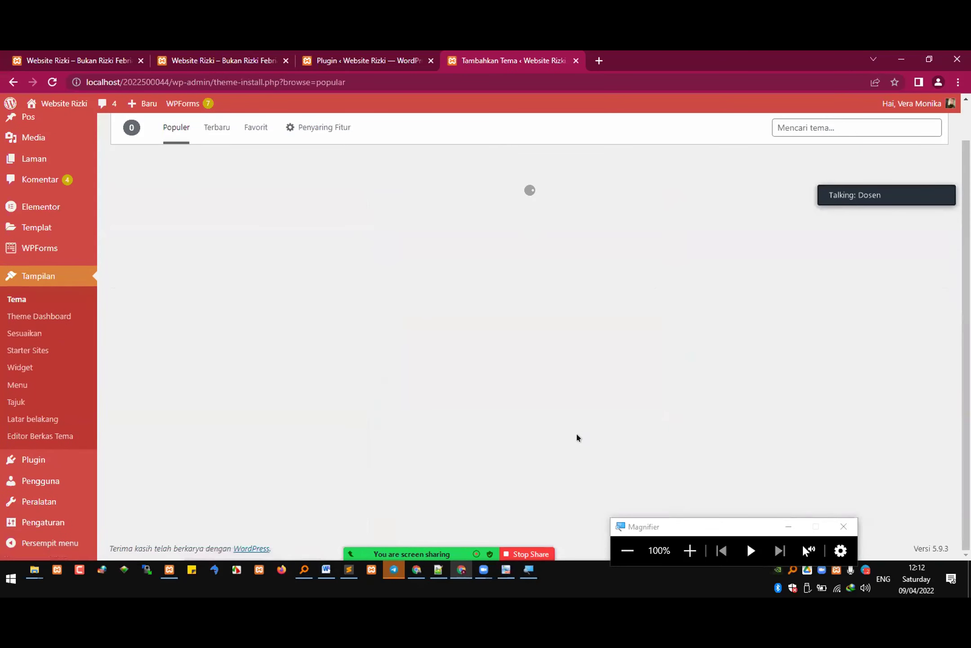
scroll(578, 434, "down", 10)
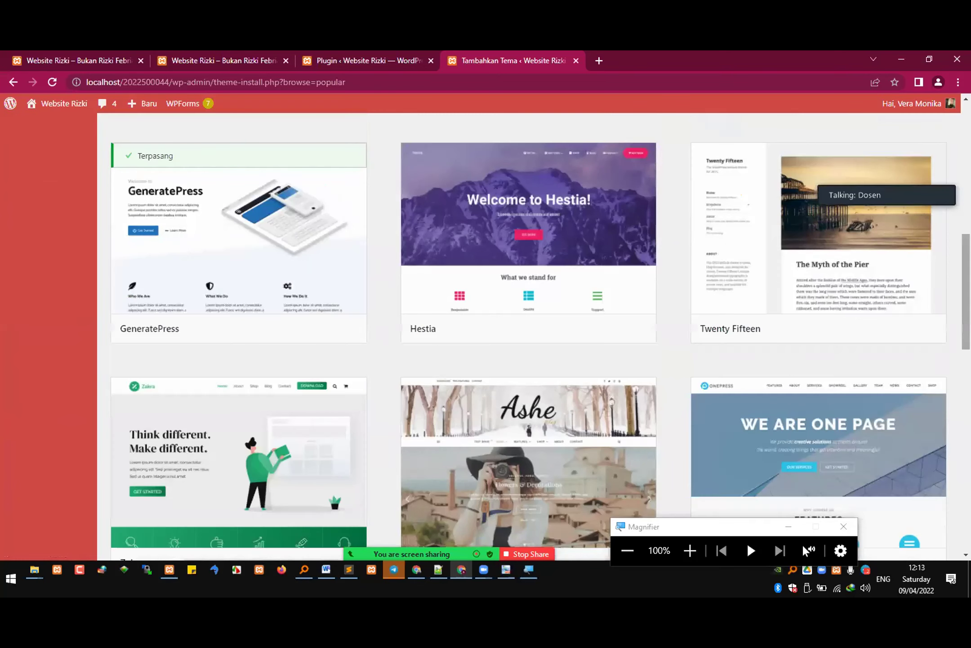
scroll(638, 315, "down", 10)
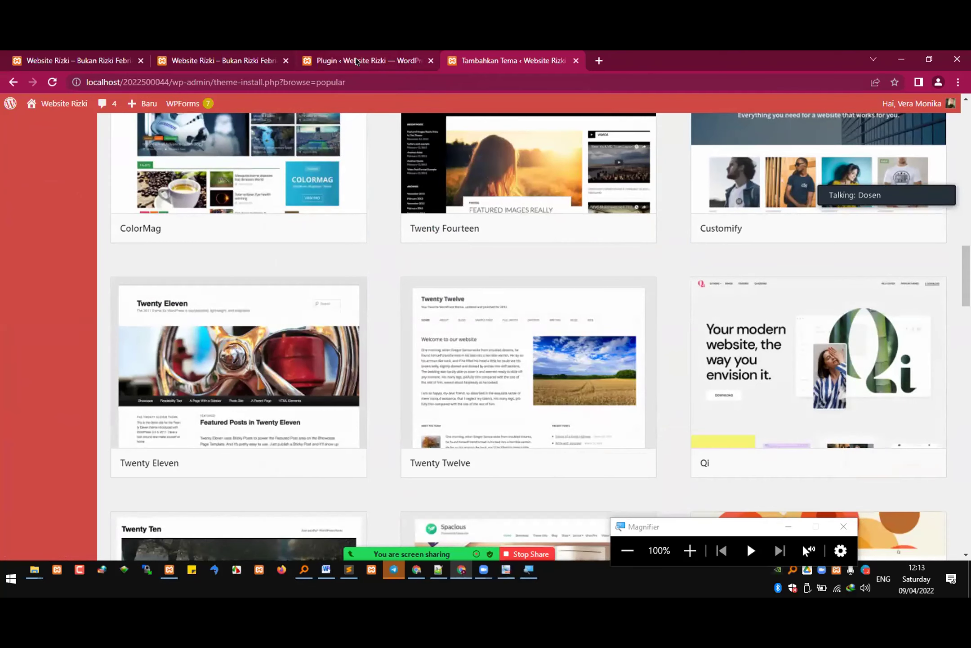
scroll(405, 382, "down", 3)
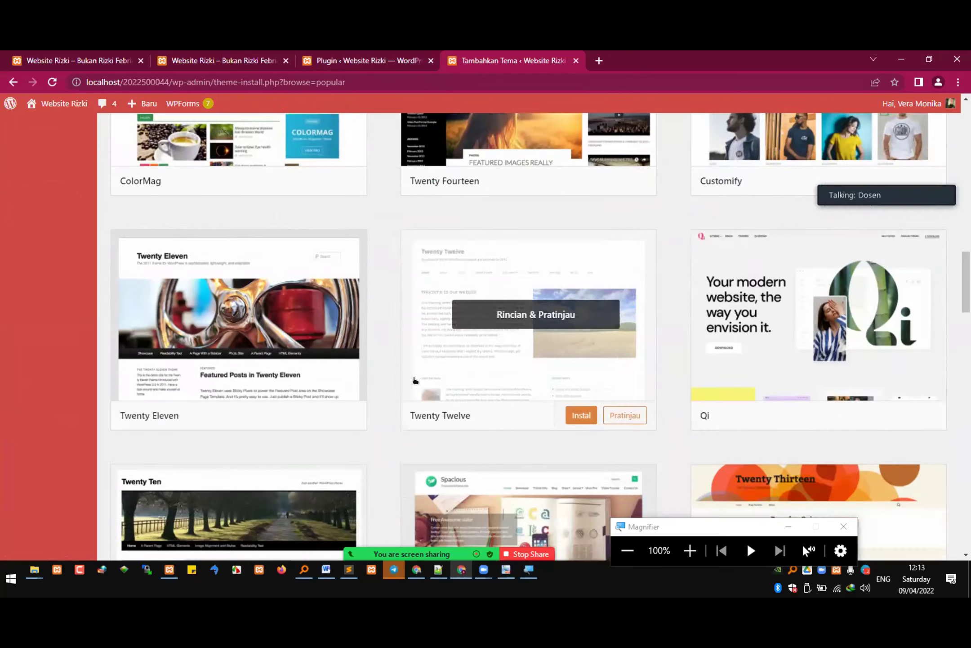
scroll(394, 443, "down", 3)
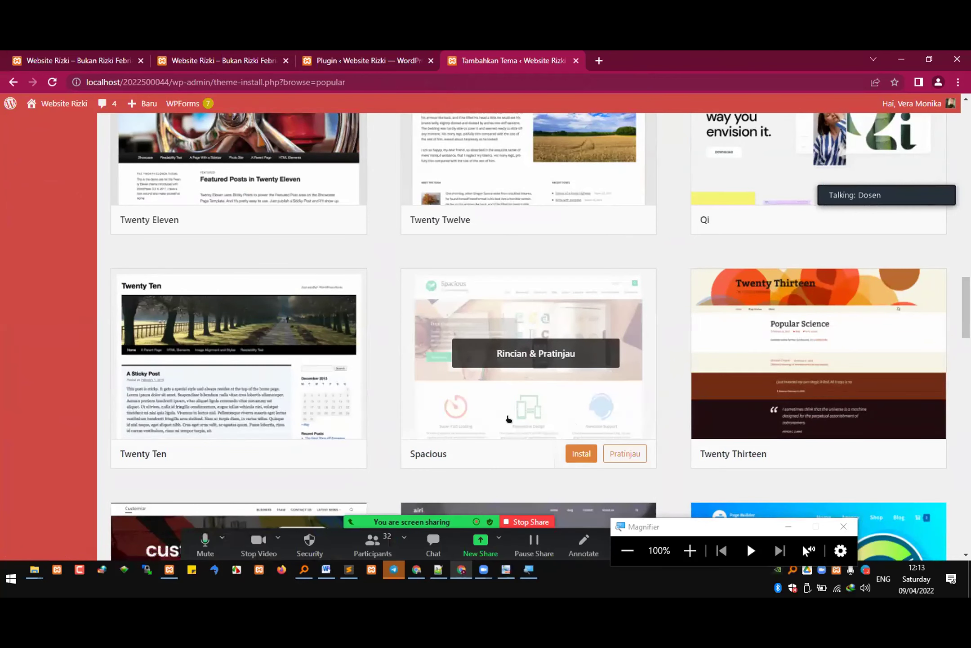
left_click(533, 314)
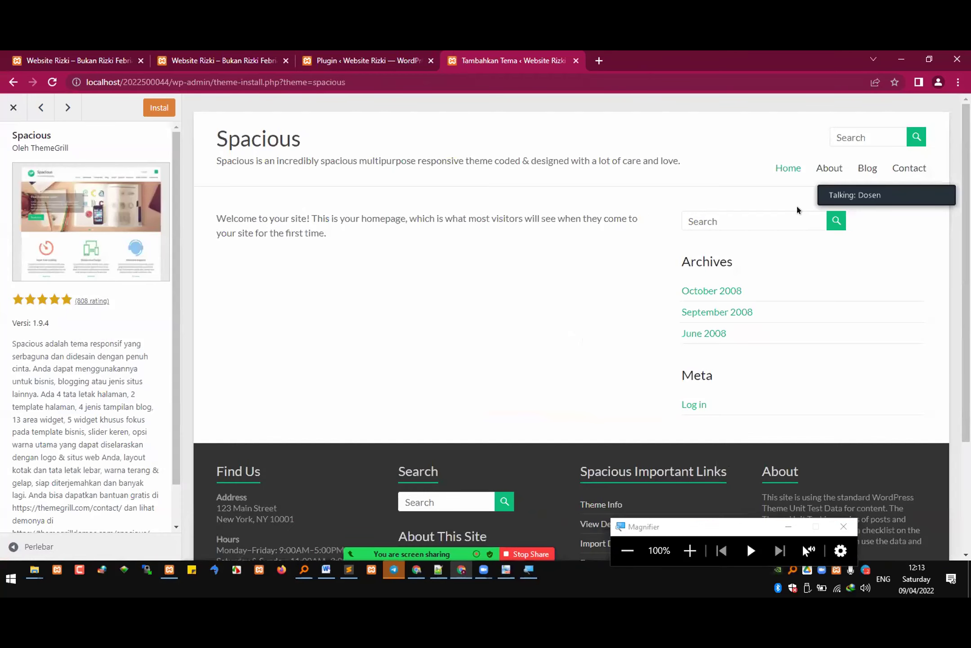
Close the Spacious preview and show the live front page from its 'Make your house as good as new' hero
left_click(14, 107)
left_click(347, 60)
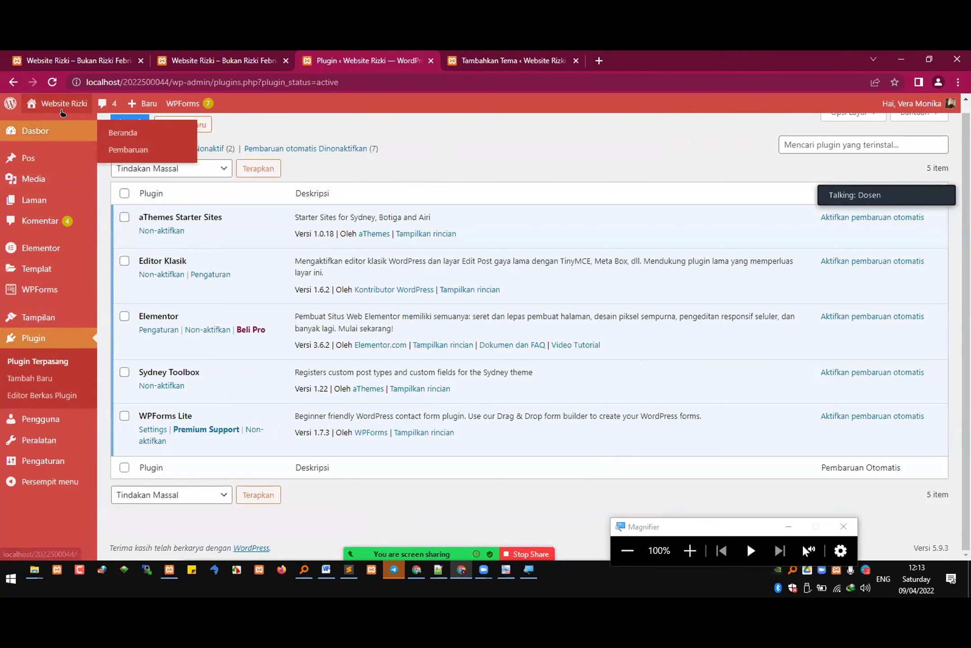
left_click(248, 62)
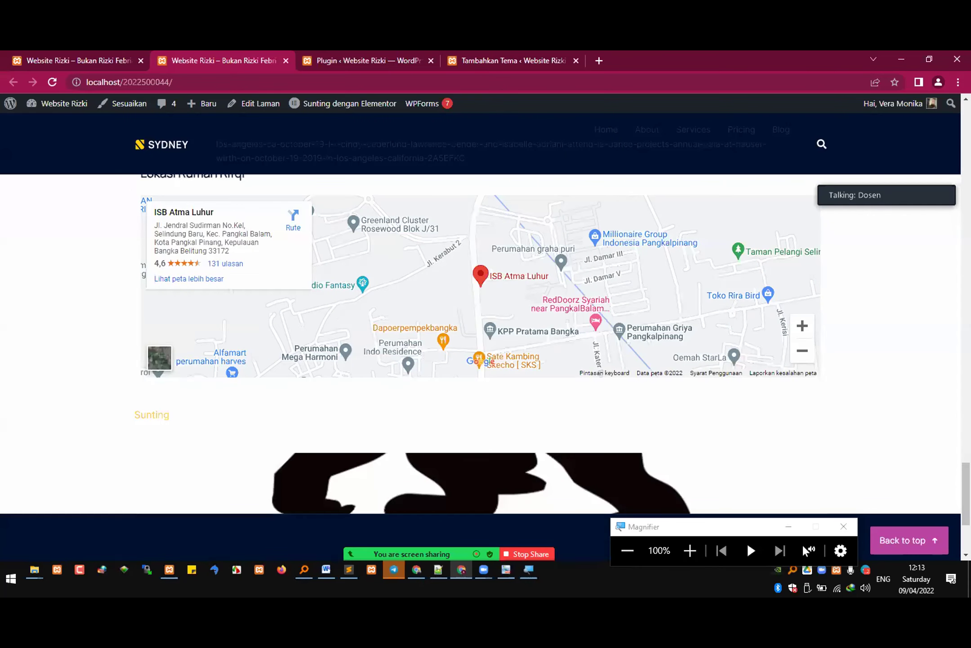
key("Home")
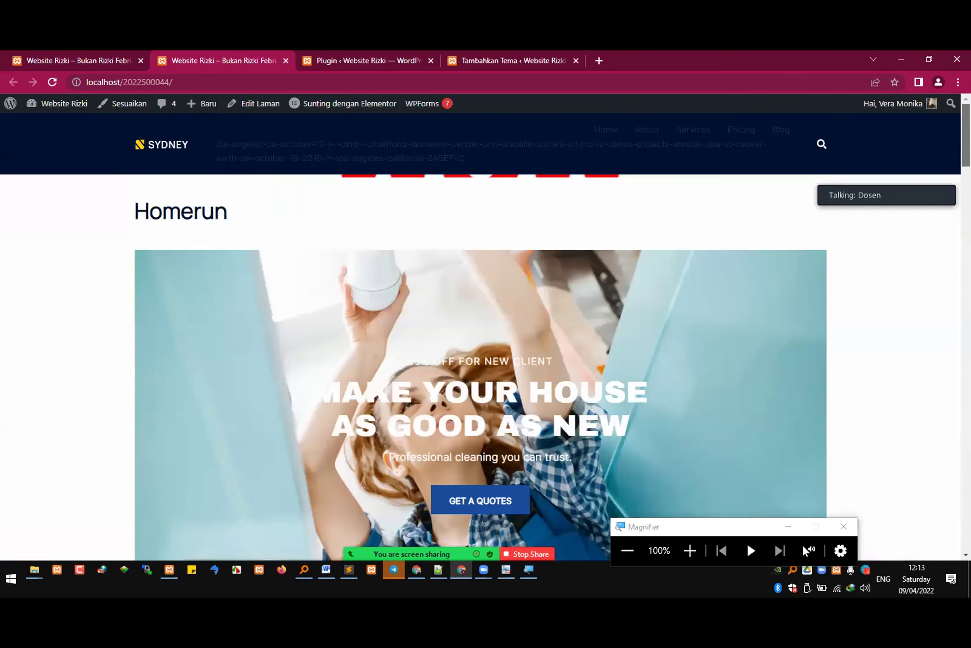